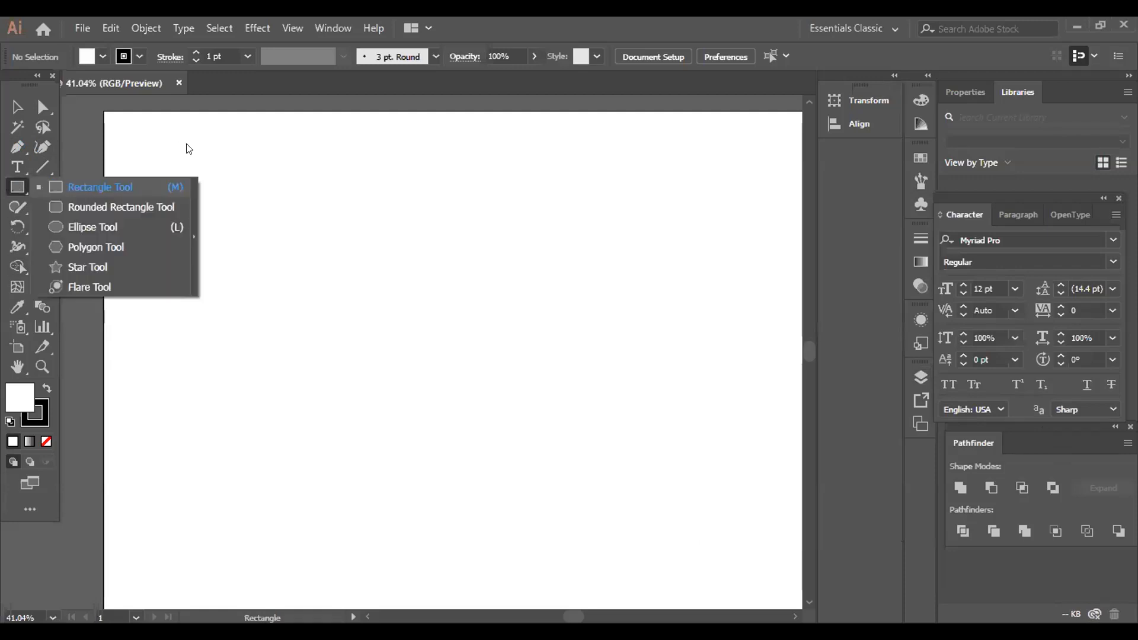
Draw a rectangle about 282 × 223 px near the artboard's upper left corner and fill it light blue.
left_click(180, 183)
left_click_drag(161, 173, 303, 281)
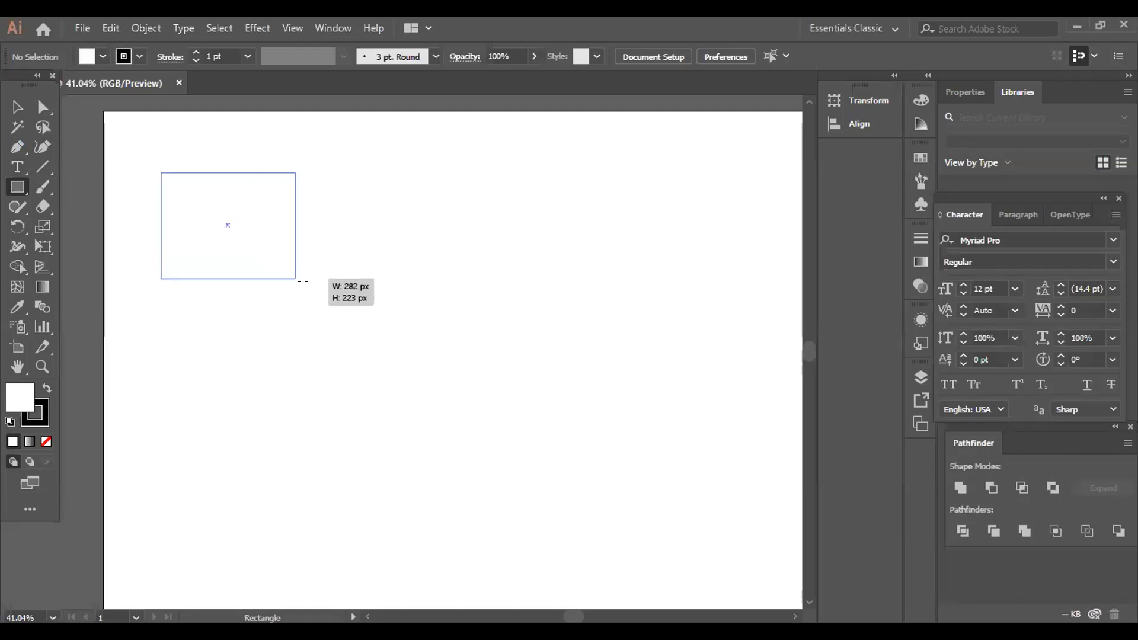
left_click(102, 56)
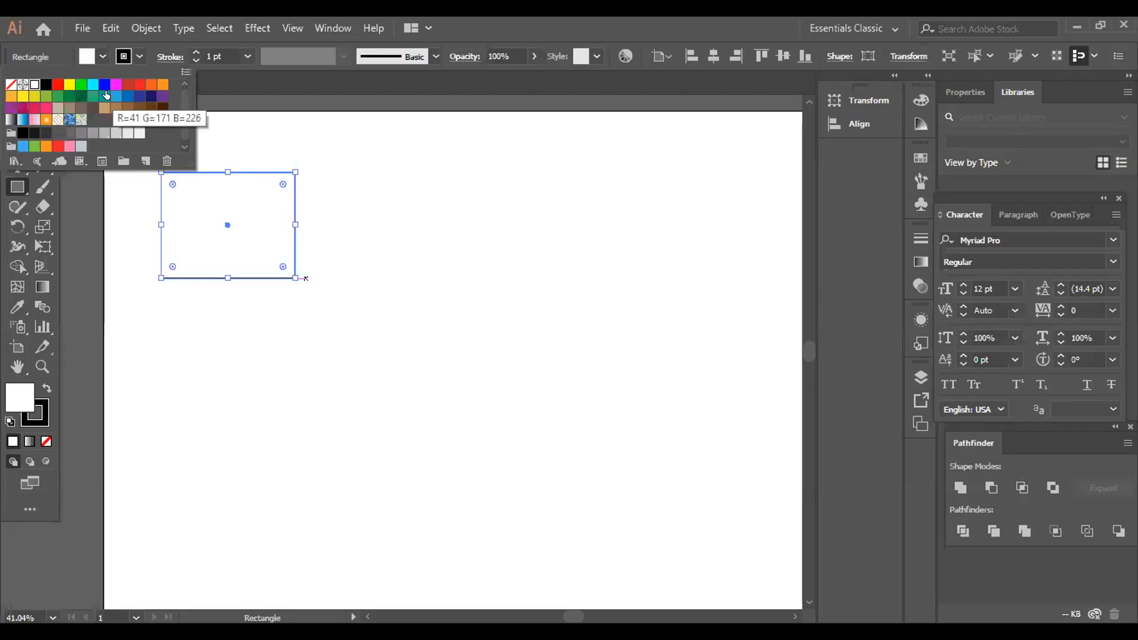
left_click(116, 95)
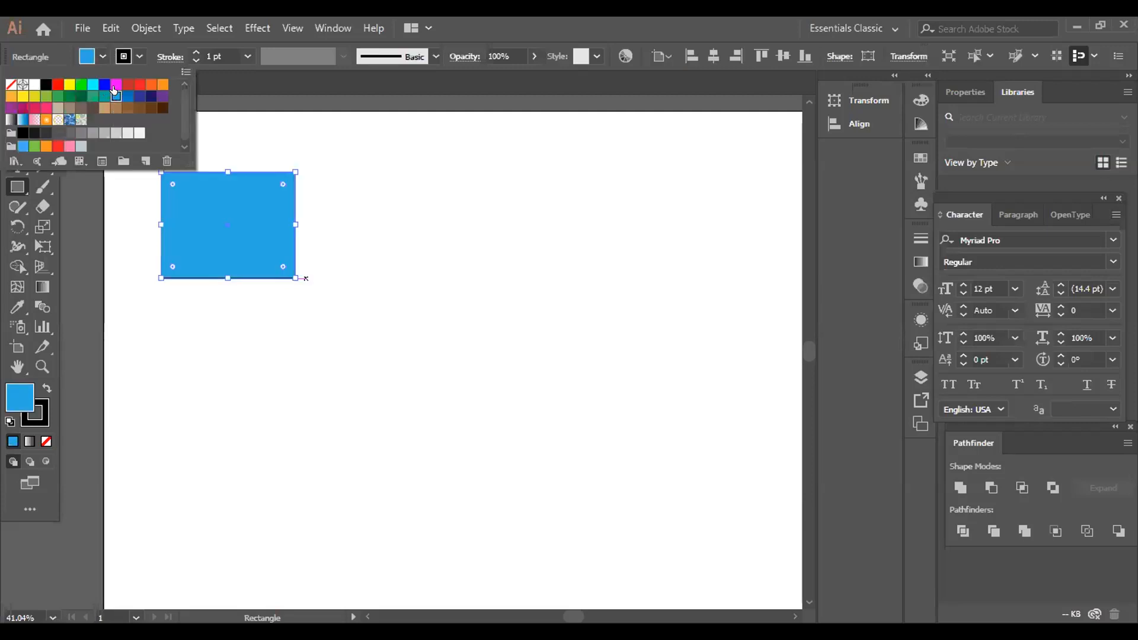
left_click(86, 56)
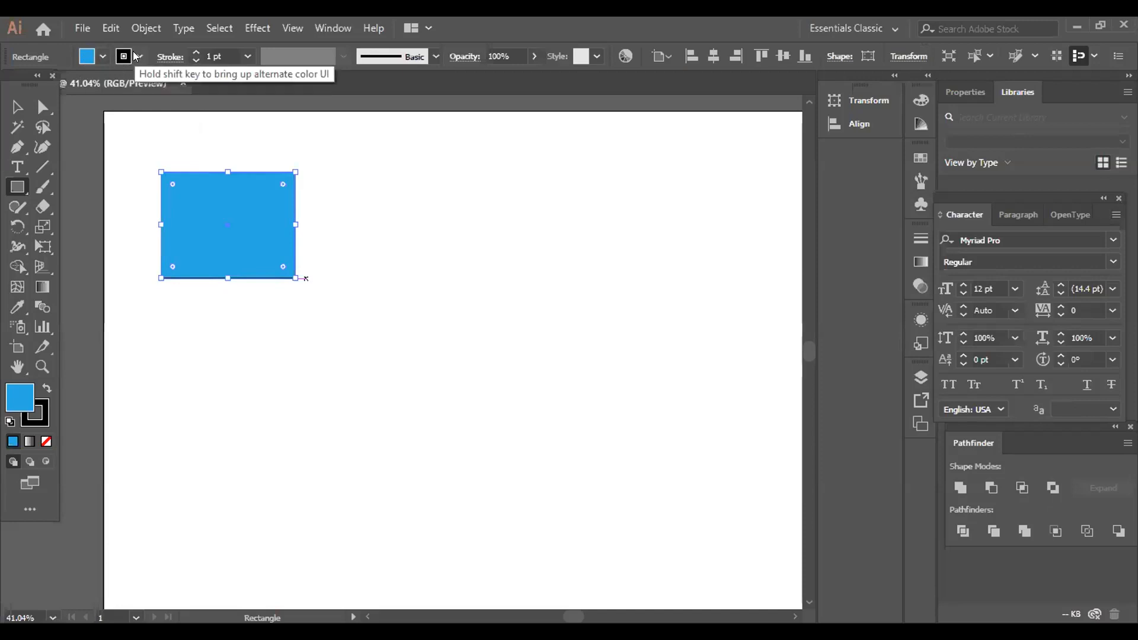
Set the stroke of the light blue rectangle to none.
left_click(139, 56)
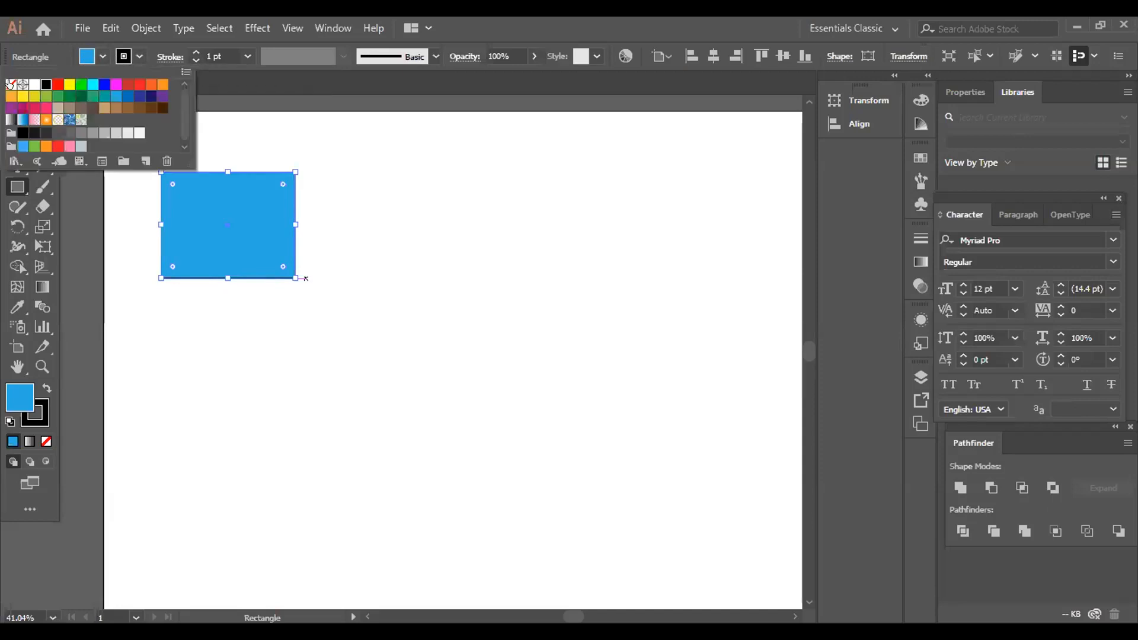
left_click(11, 84)
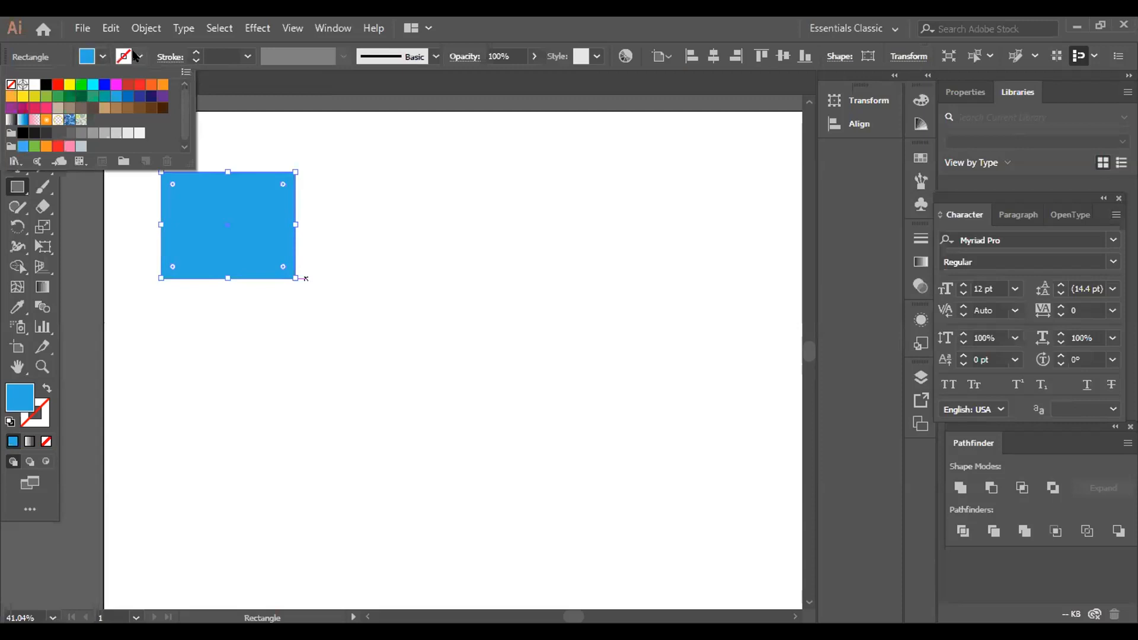
left_click(135, 55)
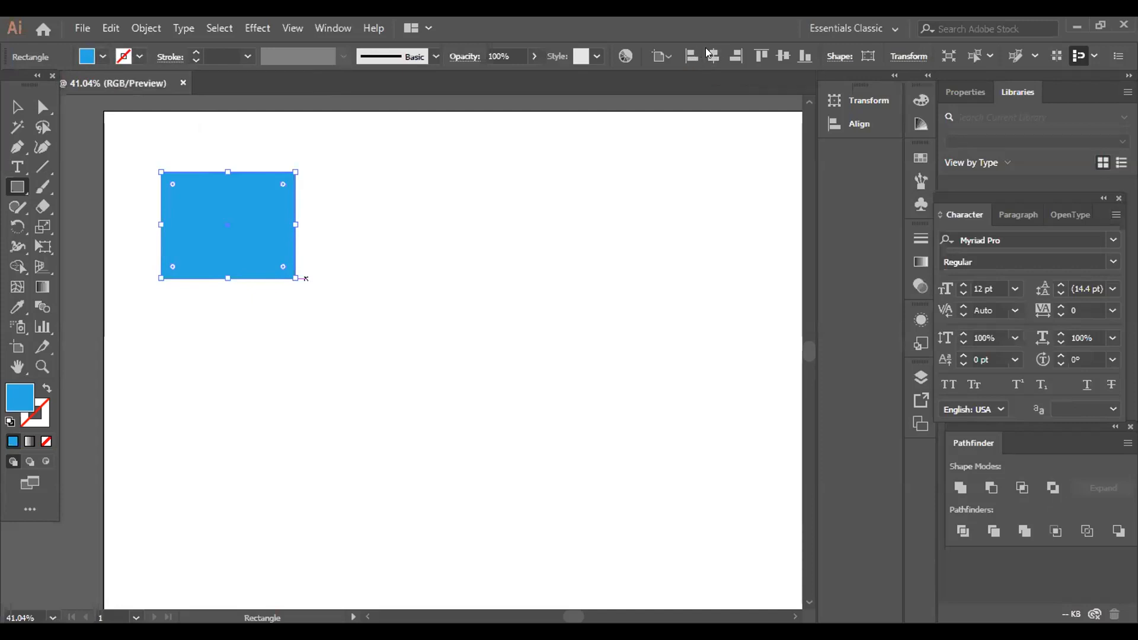
left_click(896, 28)
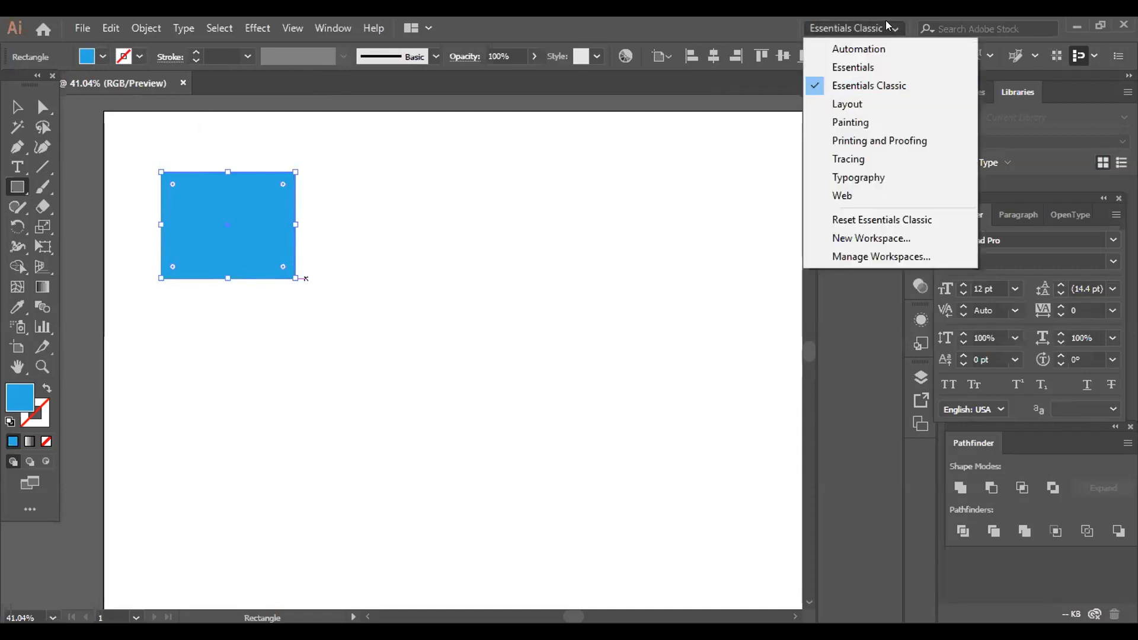
left_click(882, 23)
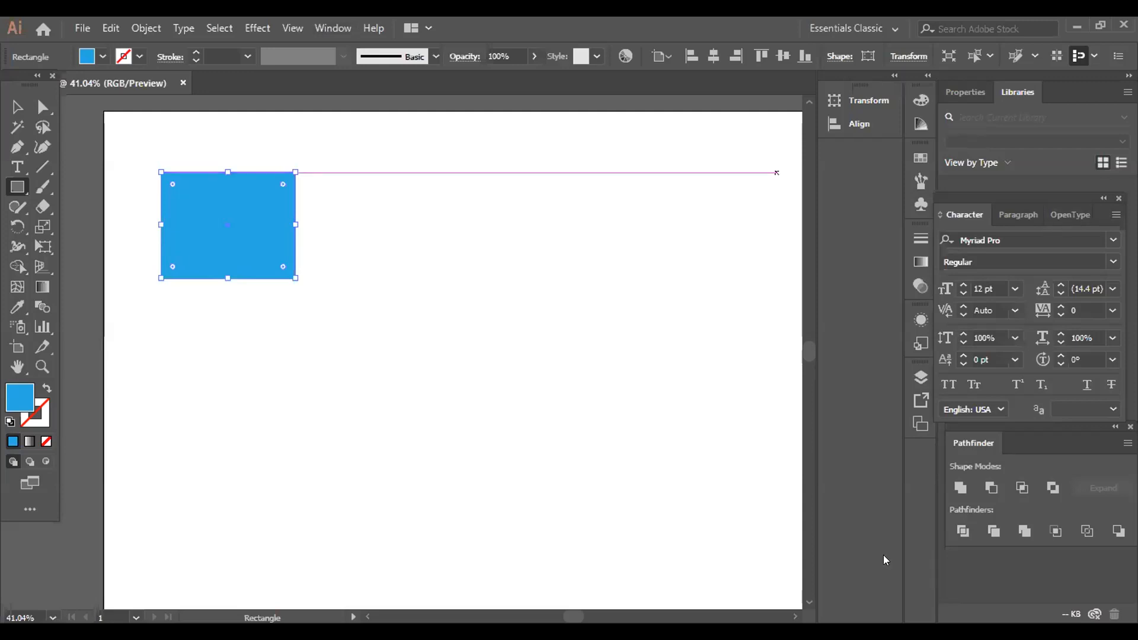
Close the floating Character and Pathfinder panels and collapse the Libraries panel to free up canvas space.
left_click(1118, 200)
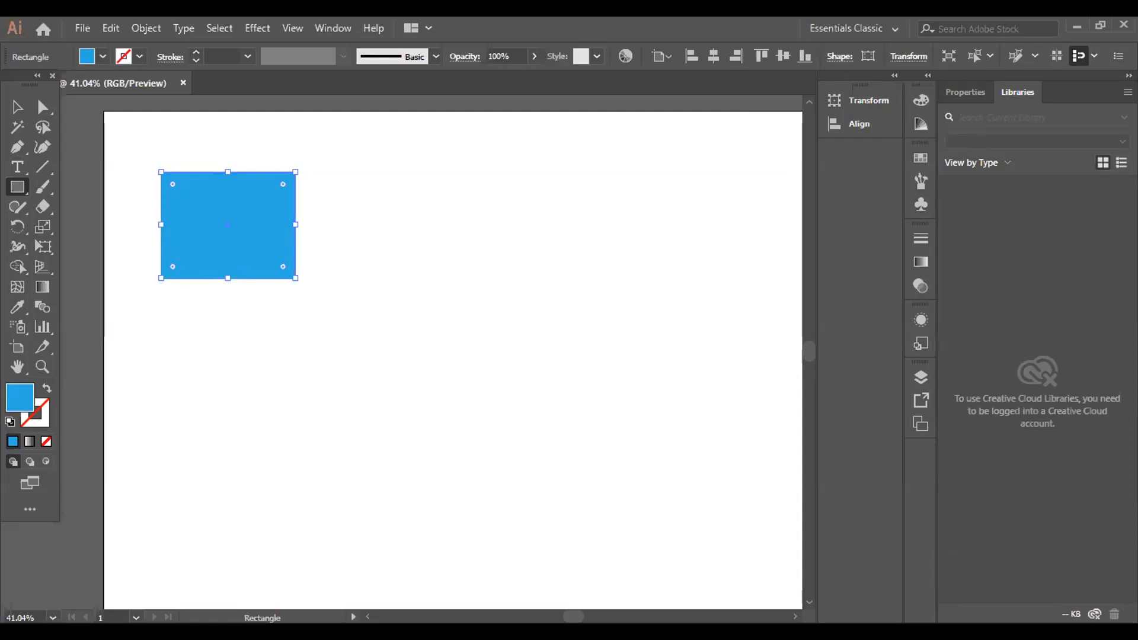
left_click(1128, 75)
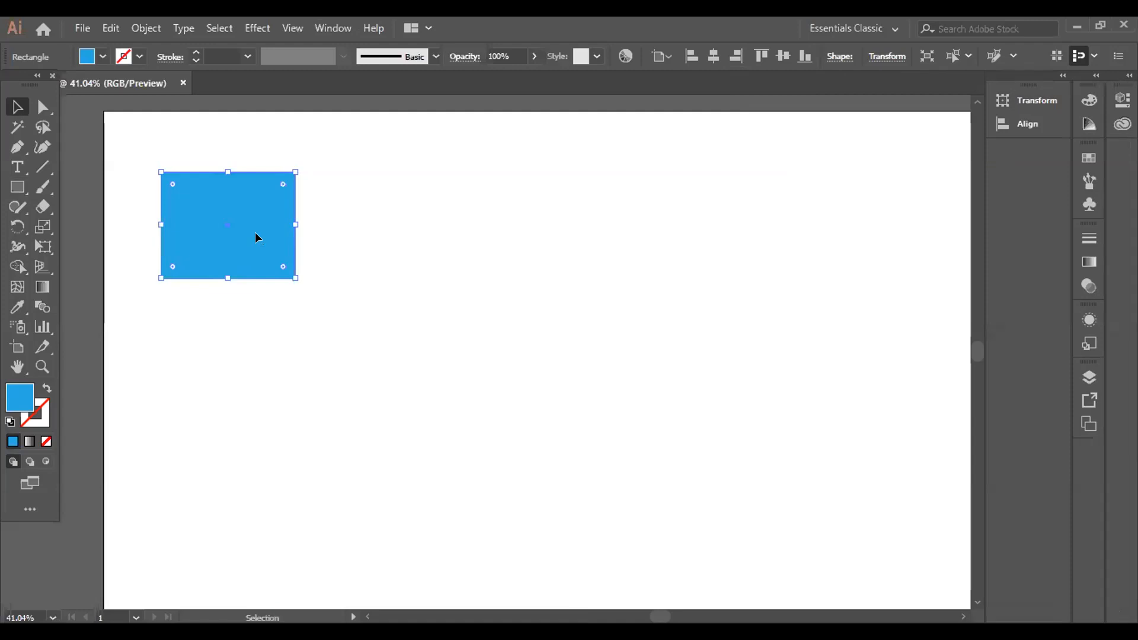
Duplicate the light blue rectangle three times horizontally to form a row of four.
left_click(323, 248)
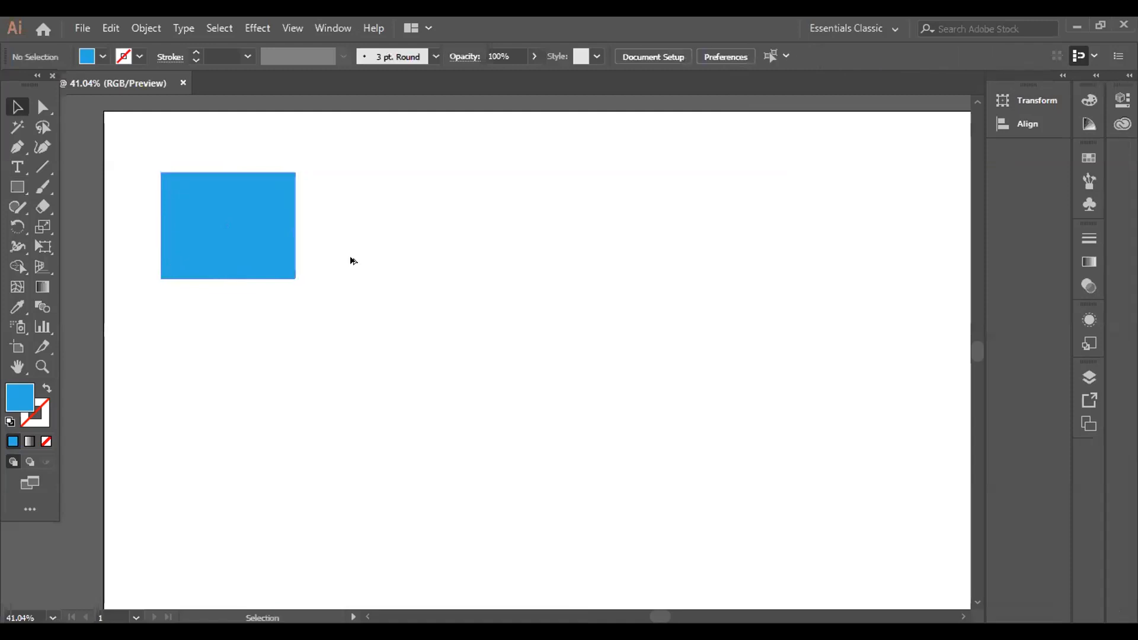
mouse_move(264, 238)
left_mouse_down()
mouse_move(463, 238)
mouse_move(451, 238)
left_mouse_up()
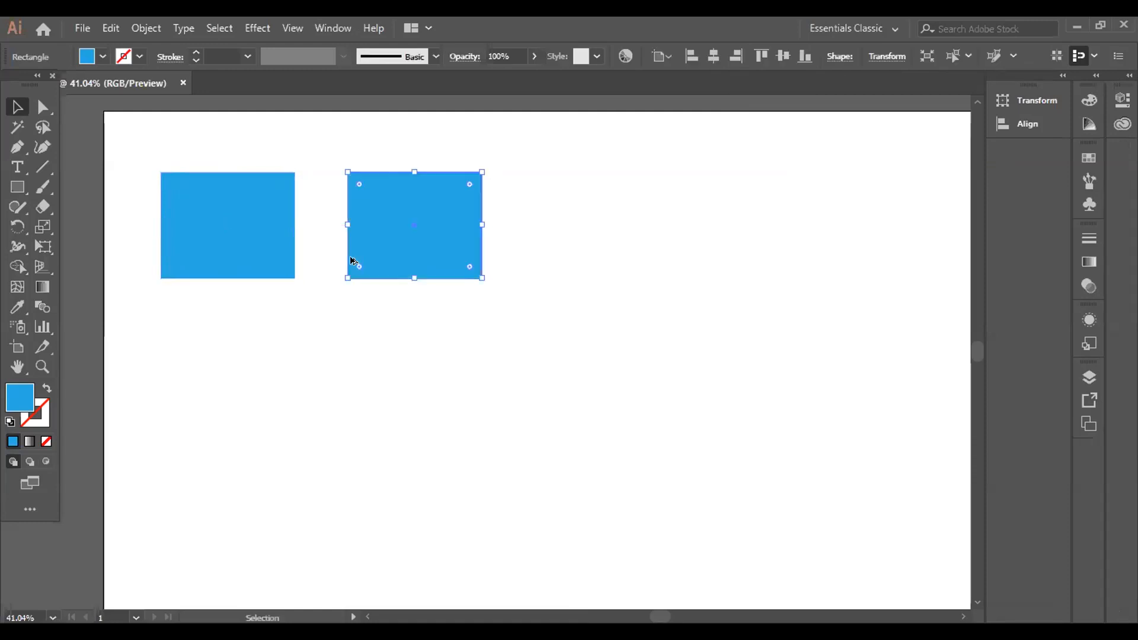
left_click_drag(414, 226, 608, 225)
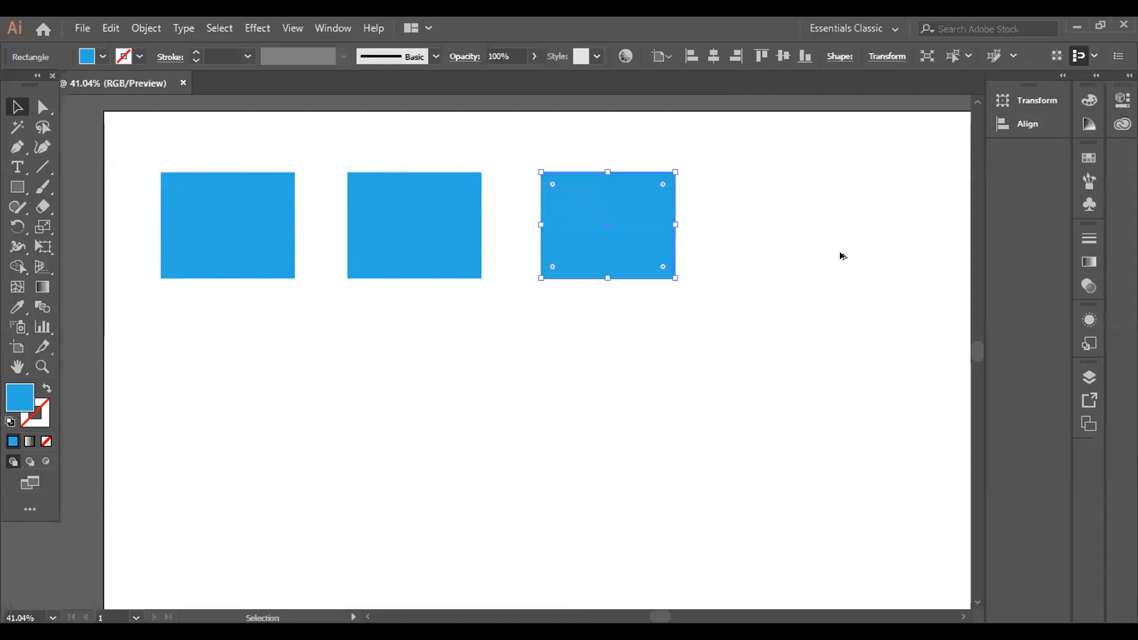
key("ctrl+d")
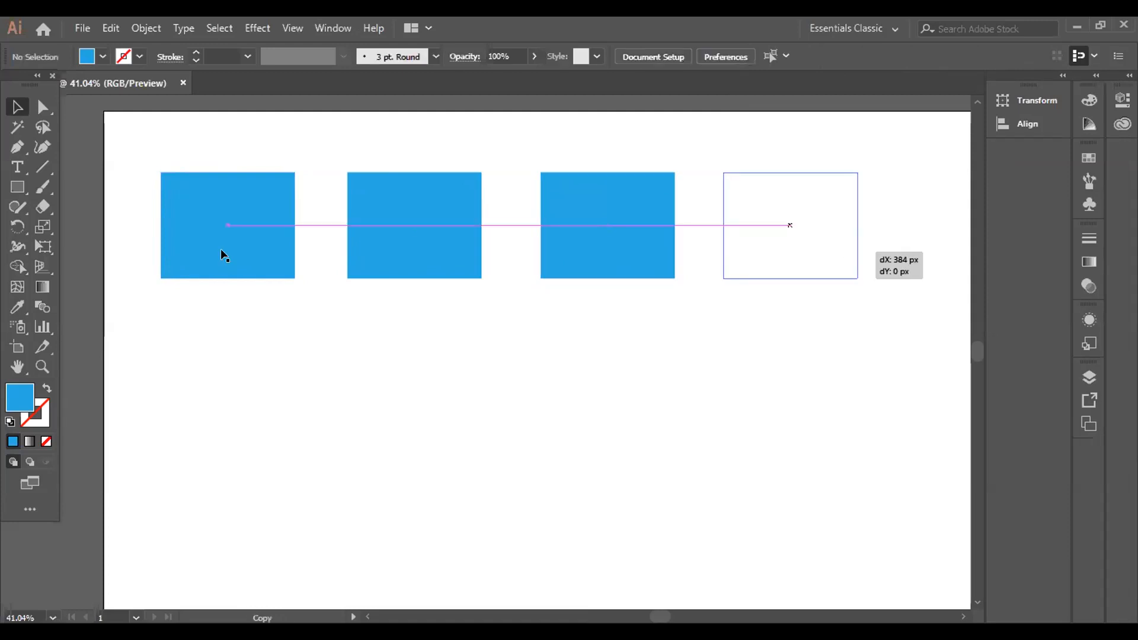
Duplicate each of the four rectangles vertically to form a second row of four below the first.
left_click_drag(219, 253, 220, 388)
left_click_drag(414, 225, 415, 368)
left_click_drag(608, 224, 596, 388)
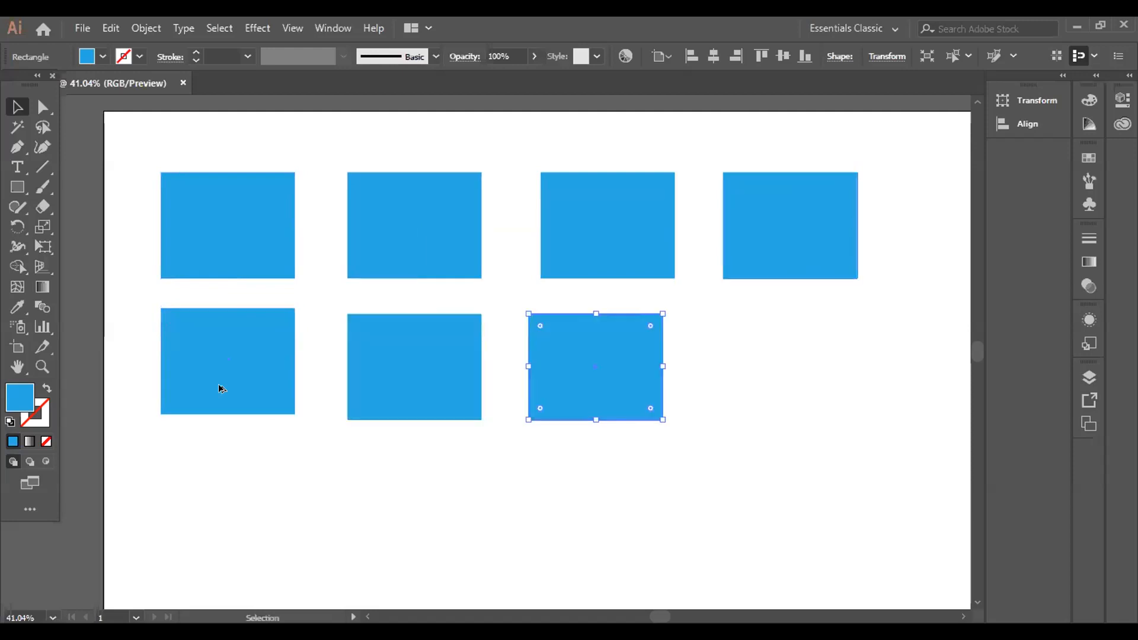
left_click_drag(840, 203, 851, 343)
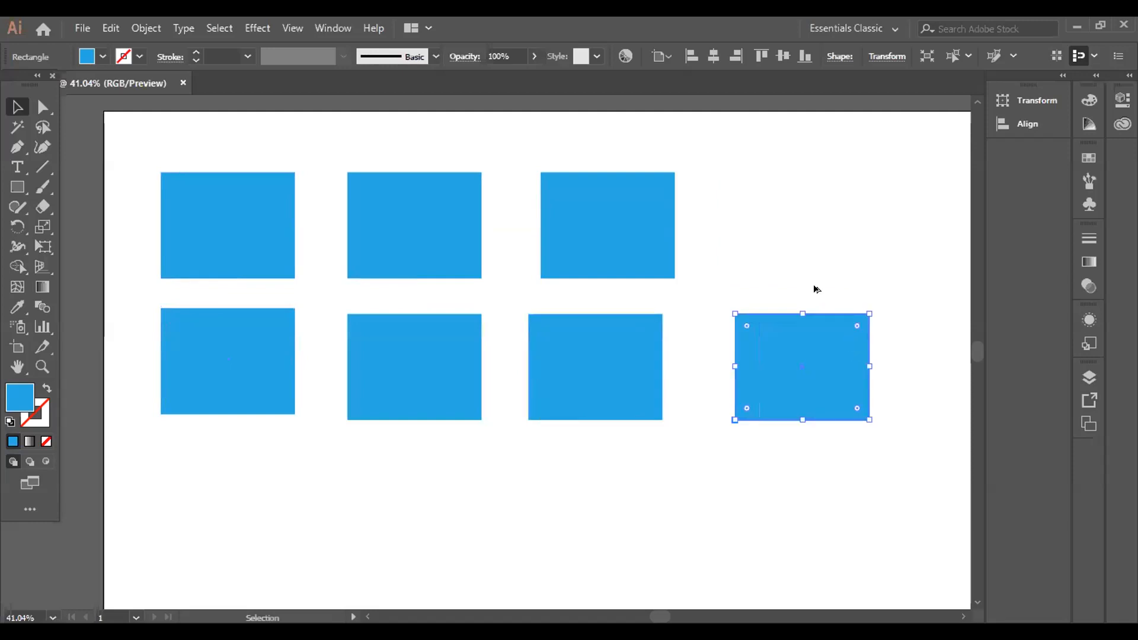
left_click(831, 199)
left_click_drag(794, 362, 795, 221)
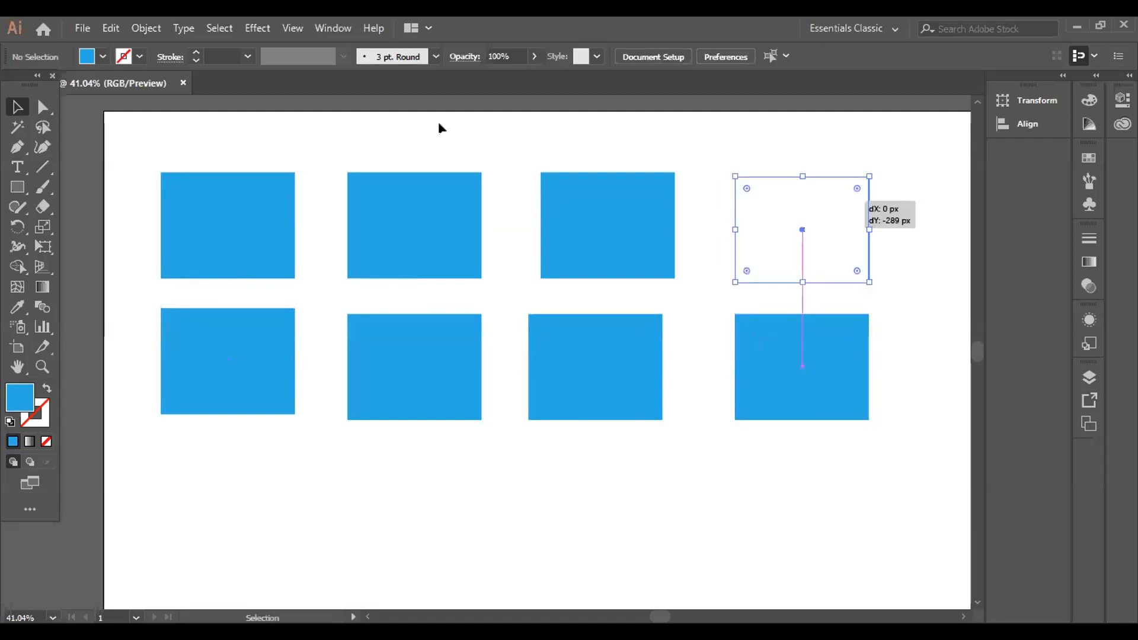
Fill both rectangles in the second column with dark blue.
left_click(481, 148)
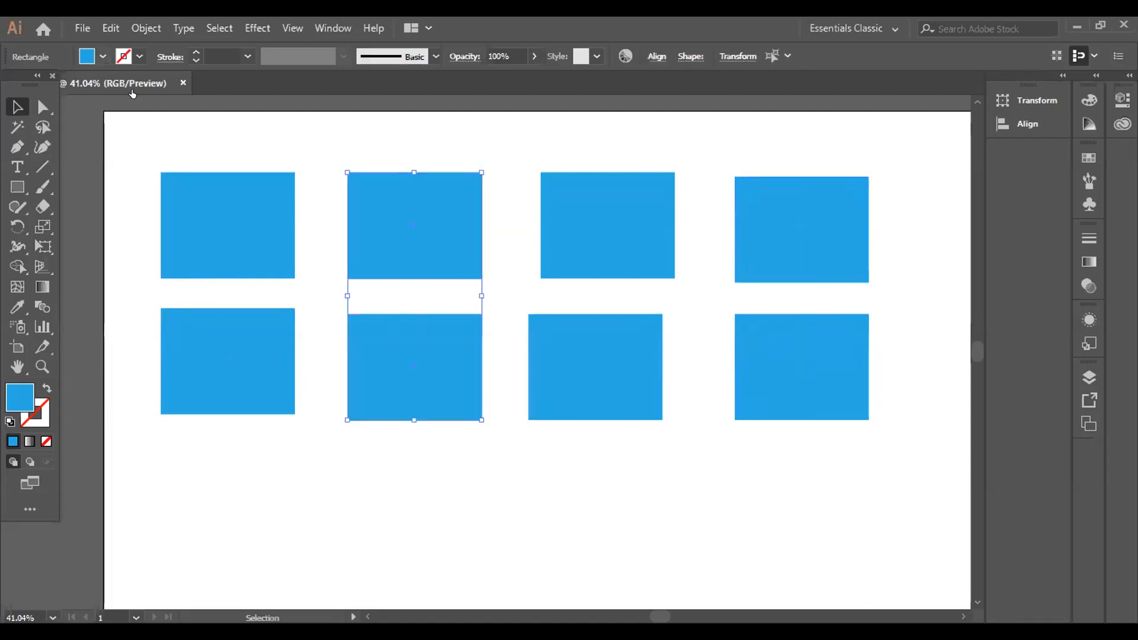
left_click(102, 56)
left_click(140, 96)
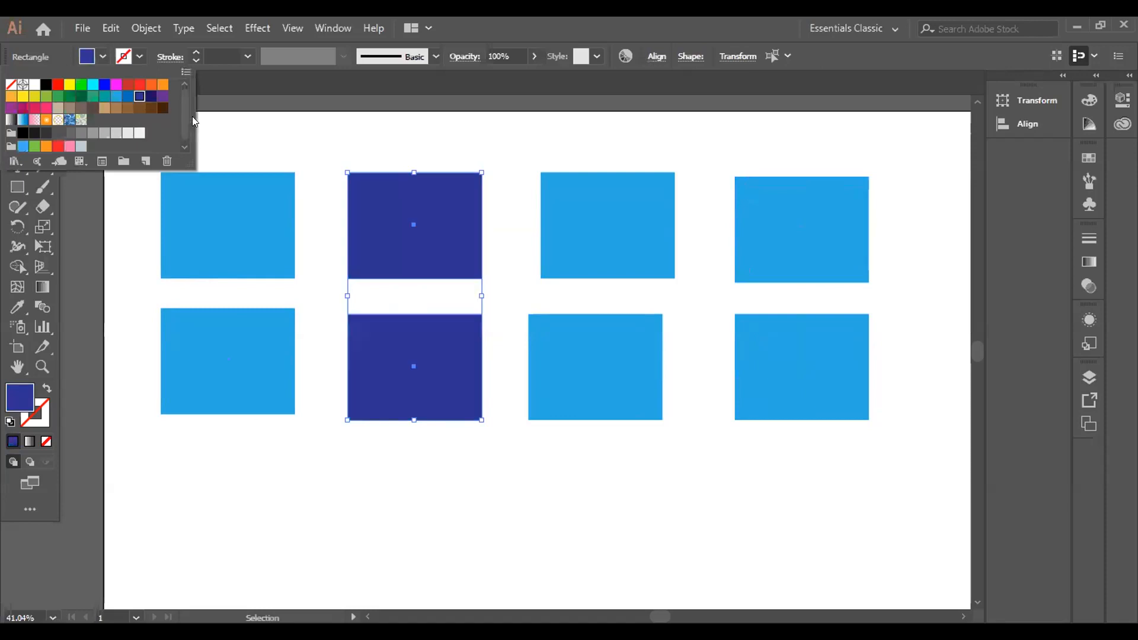
Fill both rectangles in the fourth column with red and deselect them.
left_click_drag(813, 151, 875, 397)
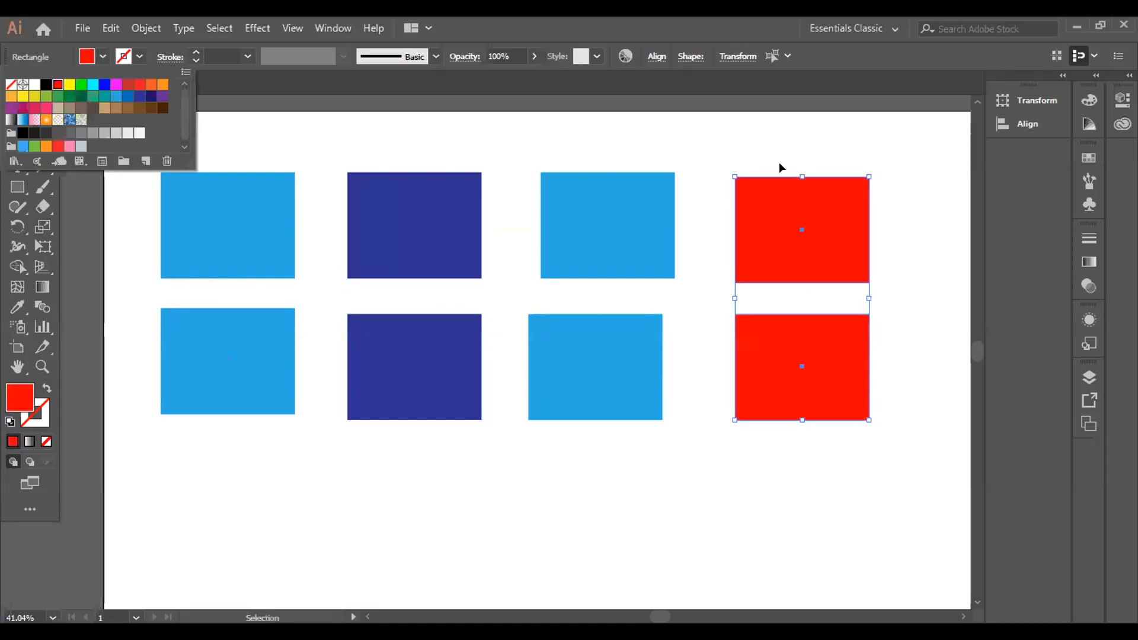
left_click(779, 163)
left_click(766, 140)
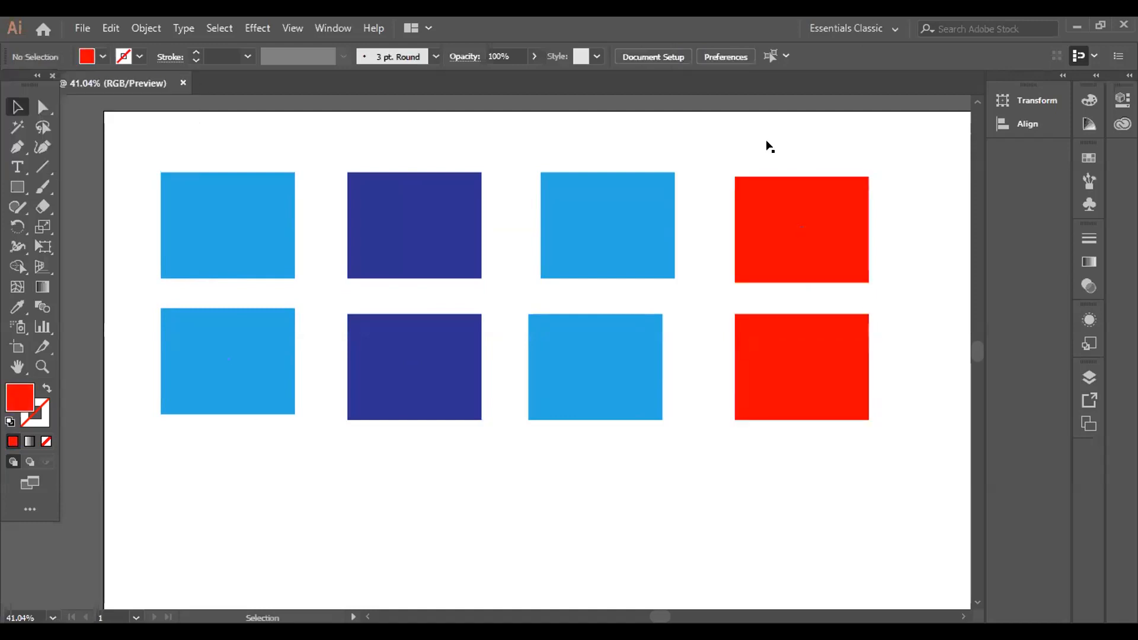
Move the upper dark blue rectangle onto the first light blue one and scale it down centred inside it.
left_click(241, 235)
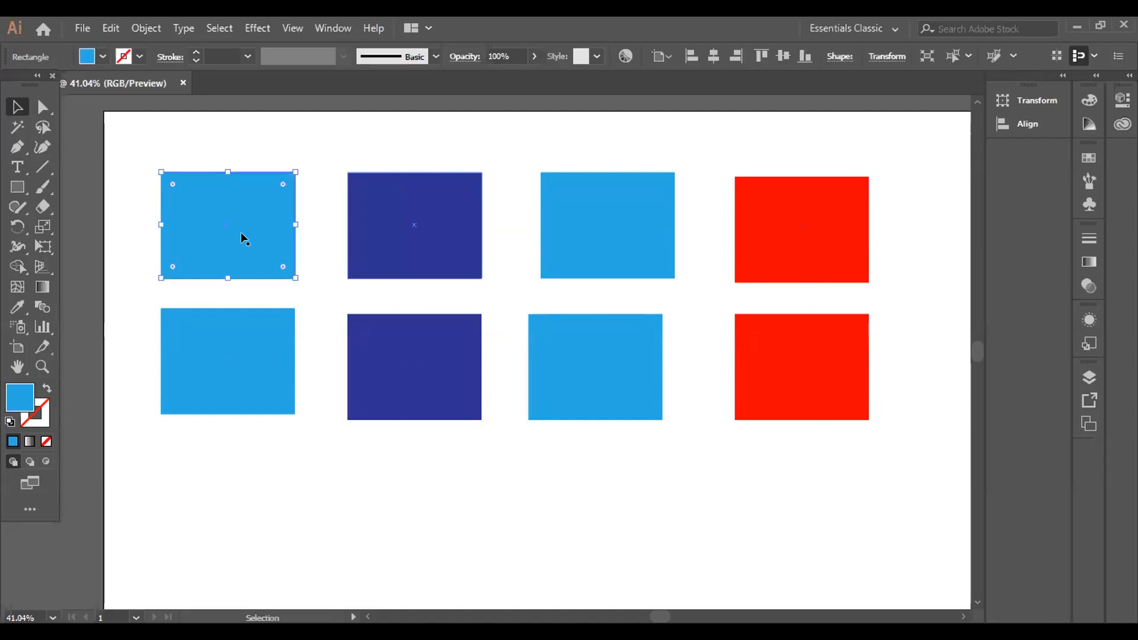
left_click_drag(355, 247, 274, 238)
left_click_drag(312, 299, 259, 223)
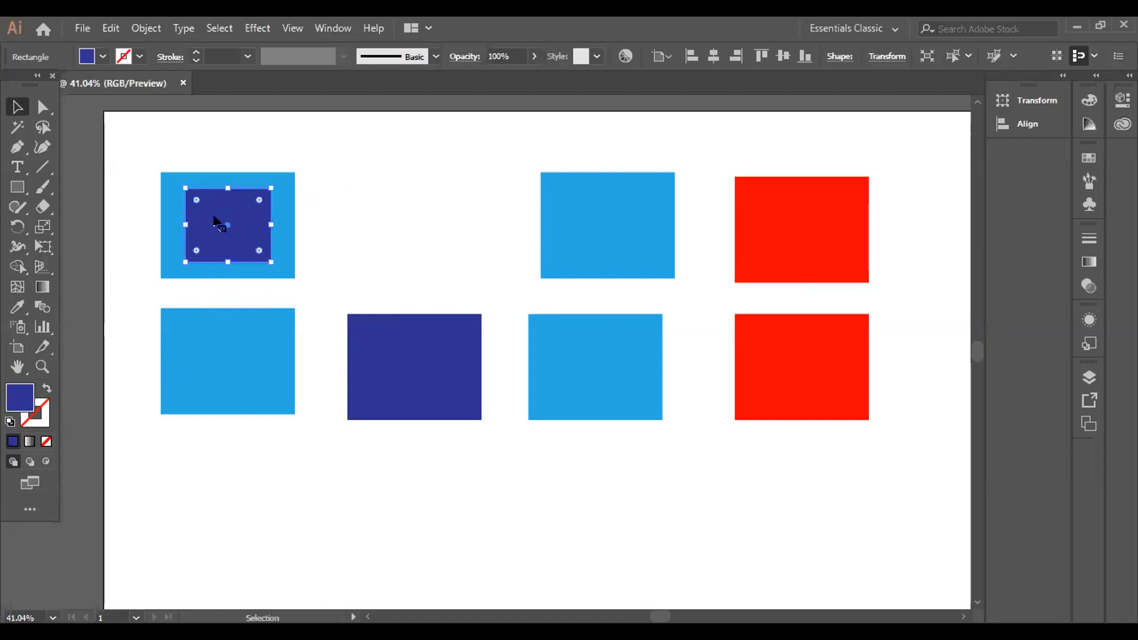
Show the Pathfinder panel and apply Divide to the overlapping light blue and dark blue rectangles.
left_click(247, 230, "shift")
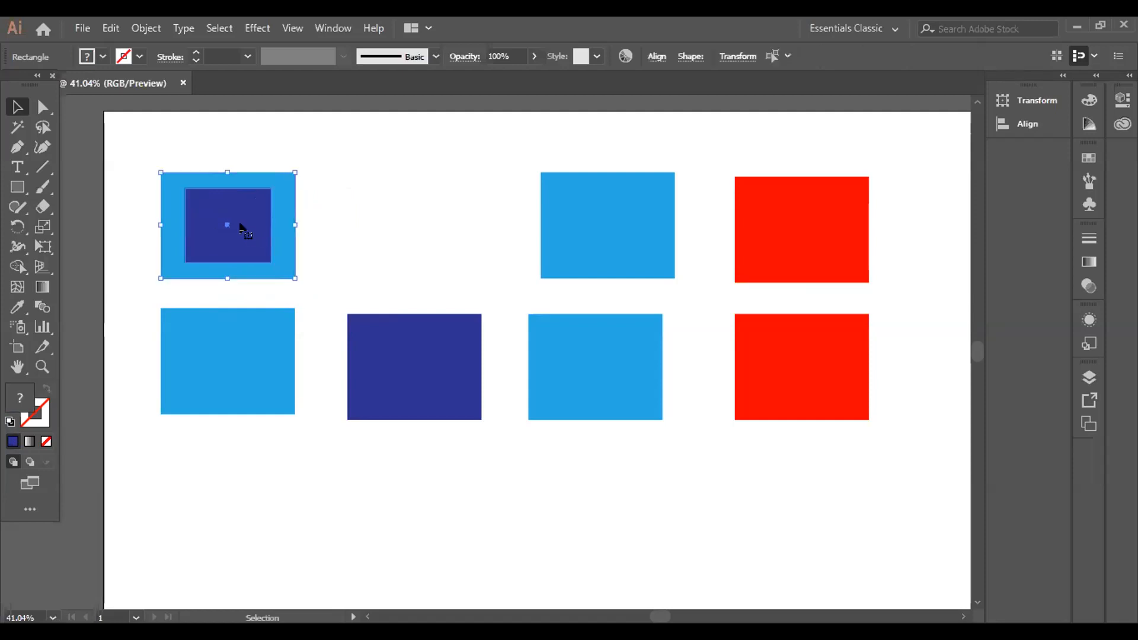
left_click(1088, 371)
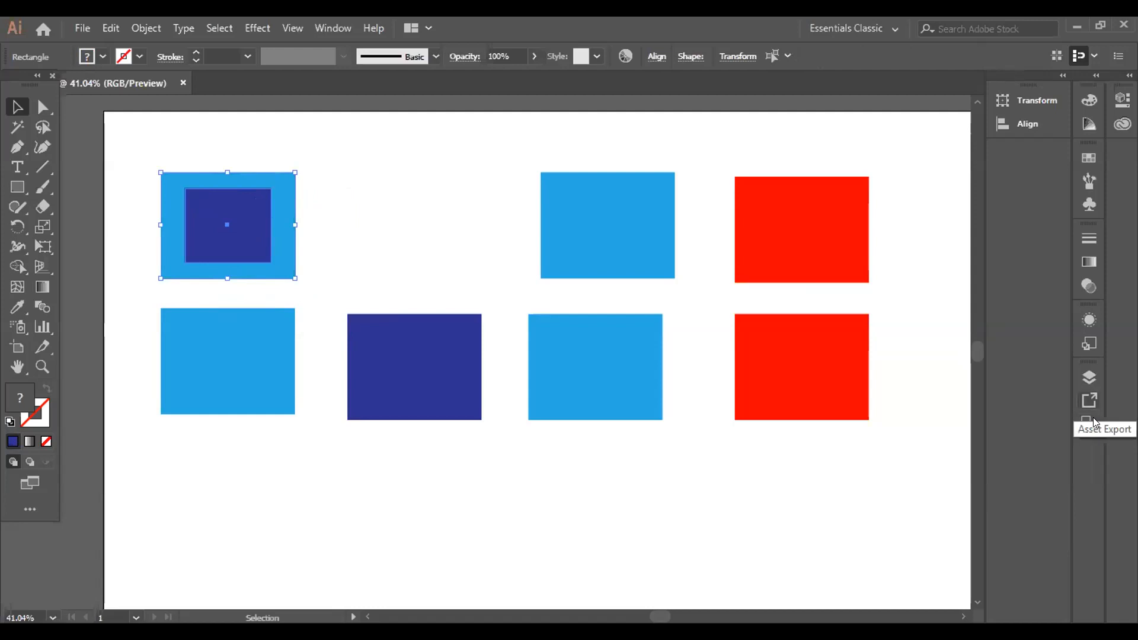
left_click(1091, 402)
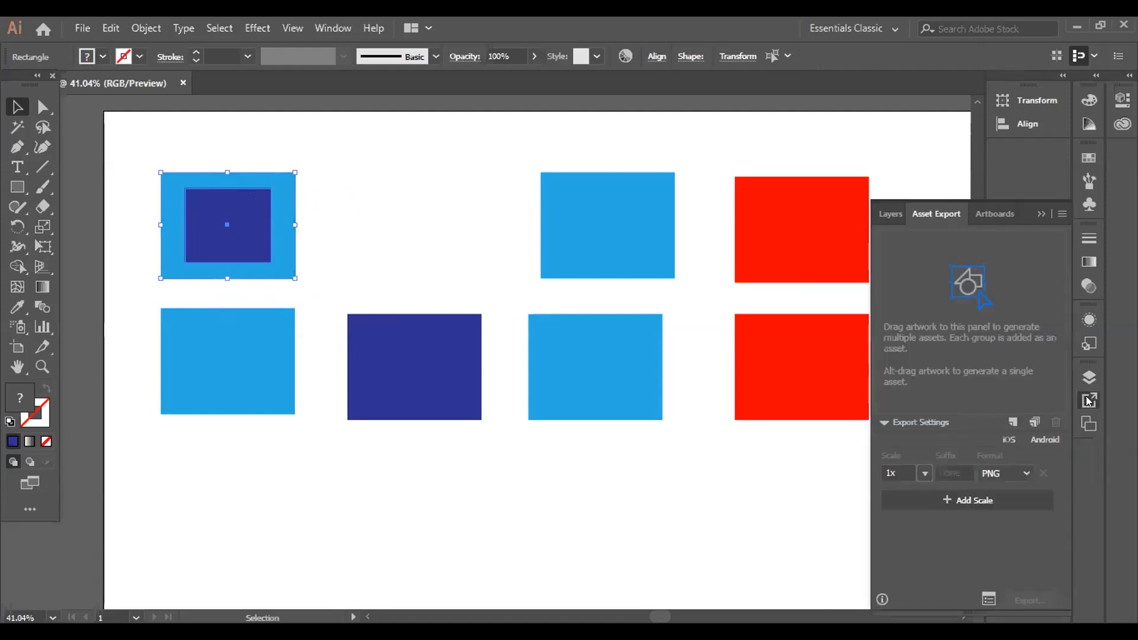
left_click(327, 28)
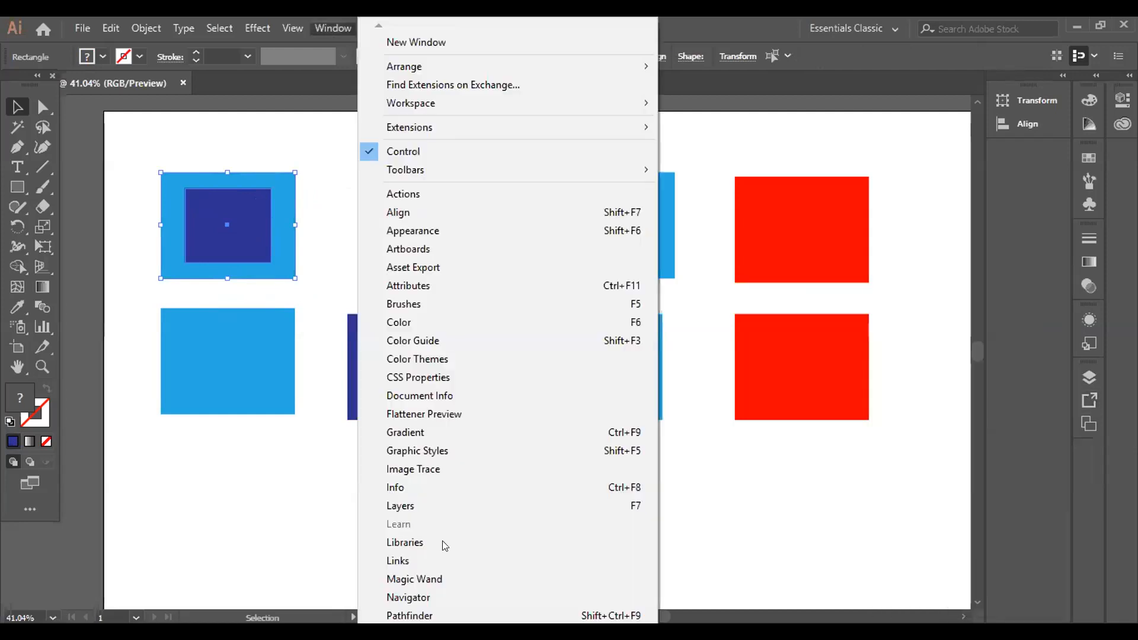
left_click(422, 614)
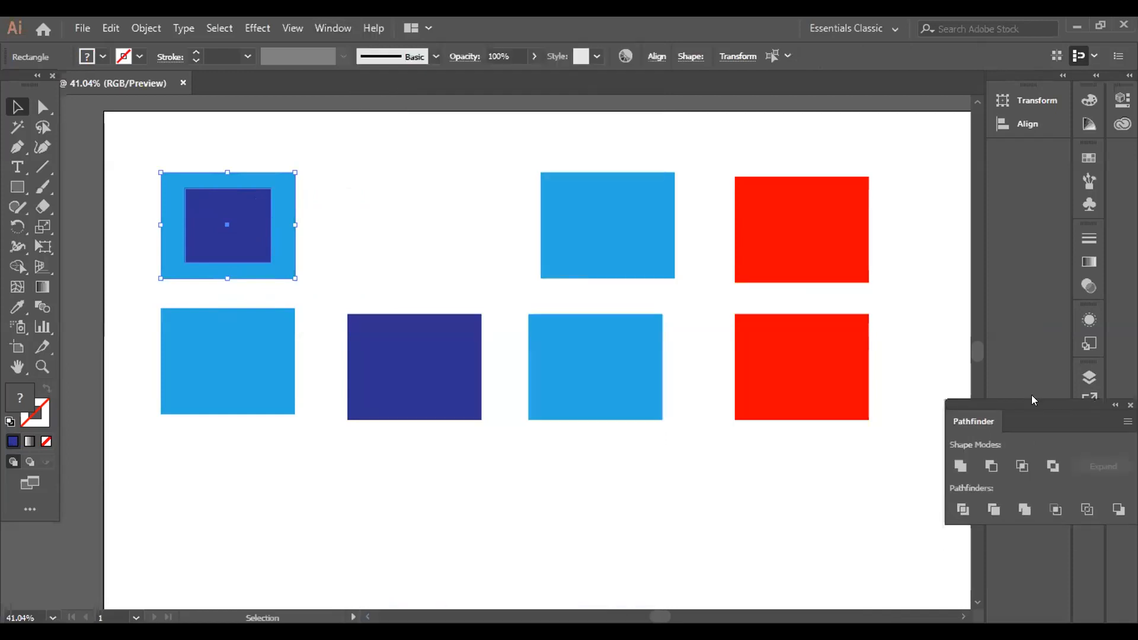
left_click(964, 508)
Ungroup the divided shapes and move the dark blue inner piece and the light blue frame apart.
right_click(220, 218)
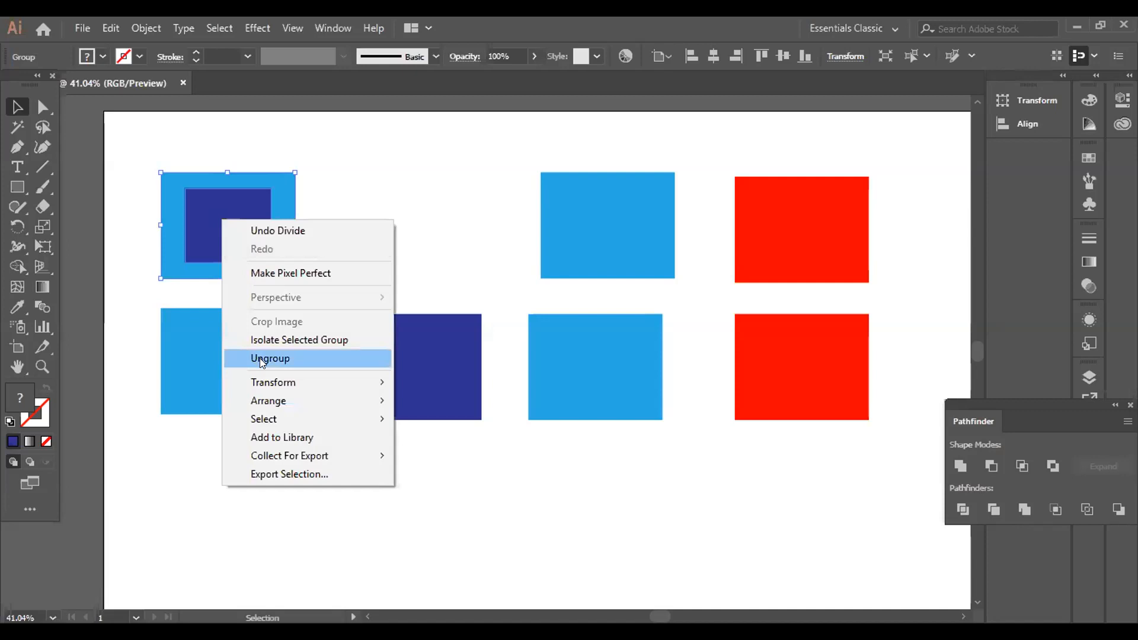
left_click(260, 358)
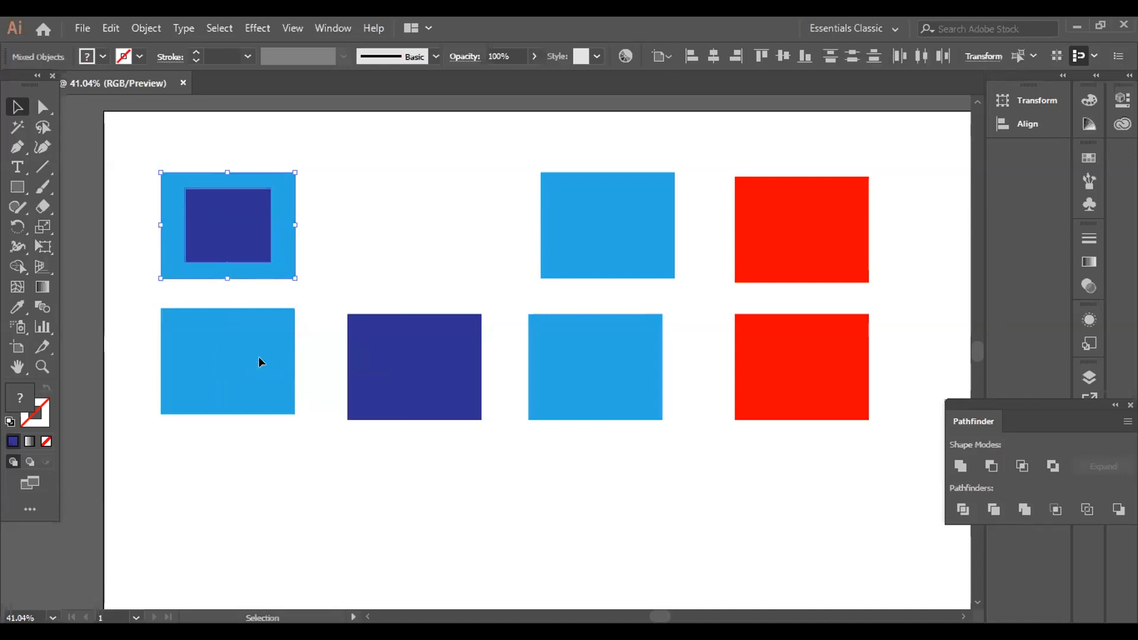
key("ctrl+shift+a")
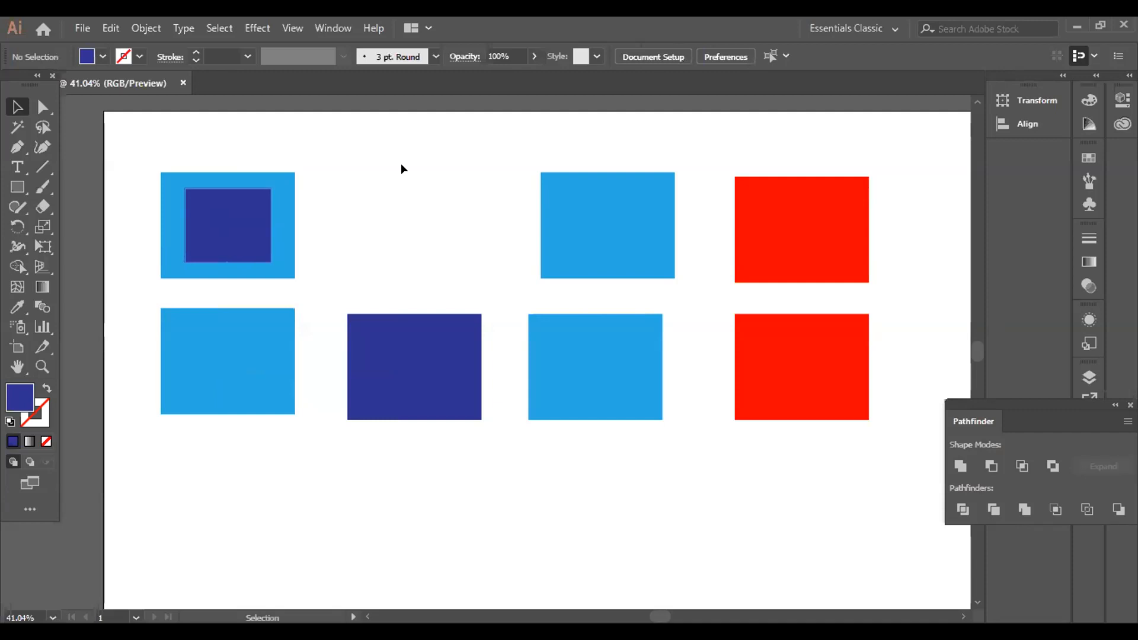
left_click_drag(248, 227, 422, 197)
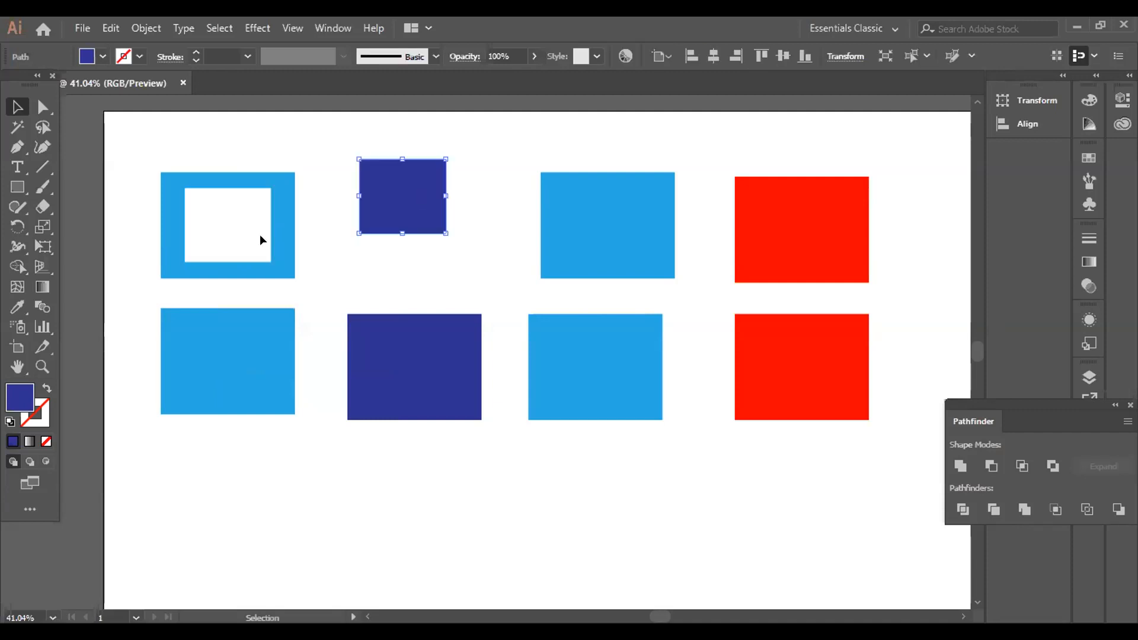
left_click_drag(275, 229, 313, 209)
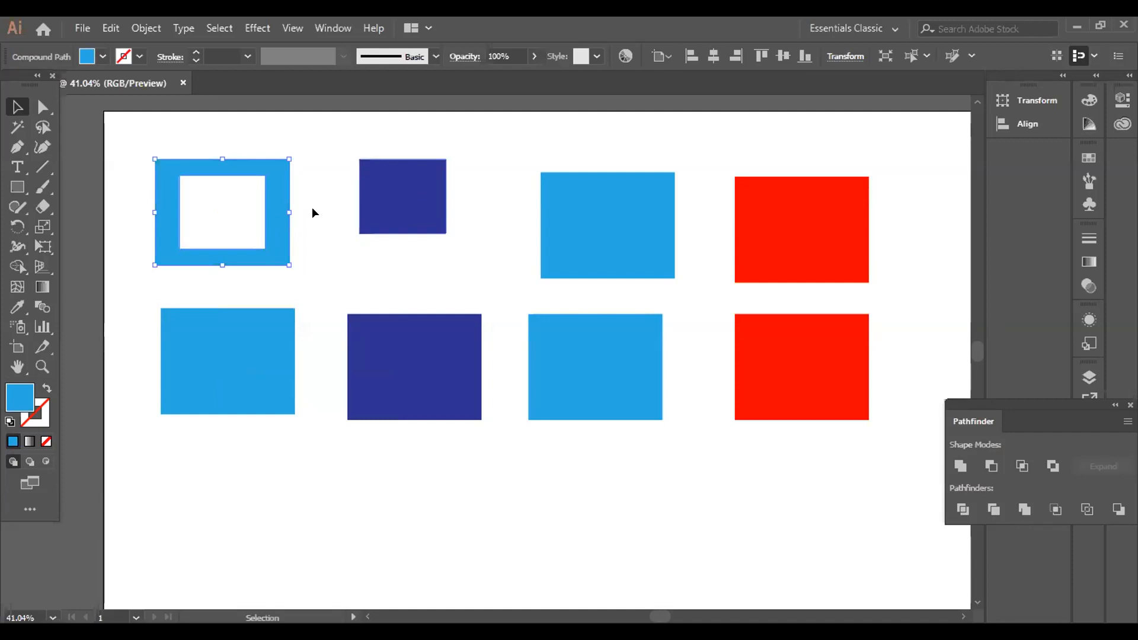
left_click(312, 208)
left_click_drag(402, 195, 428, 225)
left_click_drag(471, 259, 451, 233)
key("Delete")
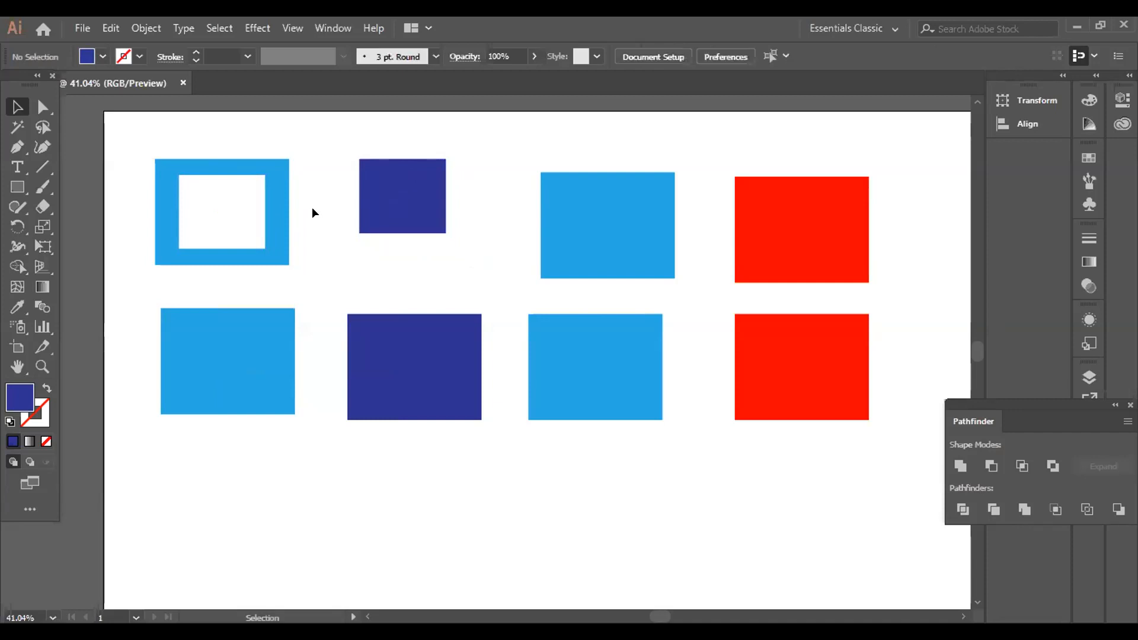
Enlarge the dark blue inner piece in the first row, fill it with green and shift it slightly up and left.
key("ctrl+z")
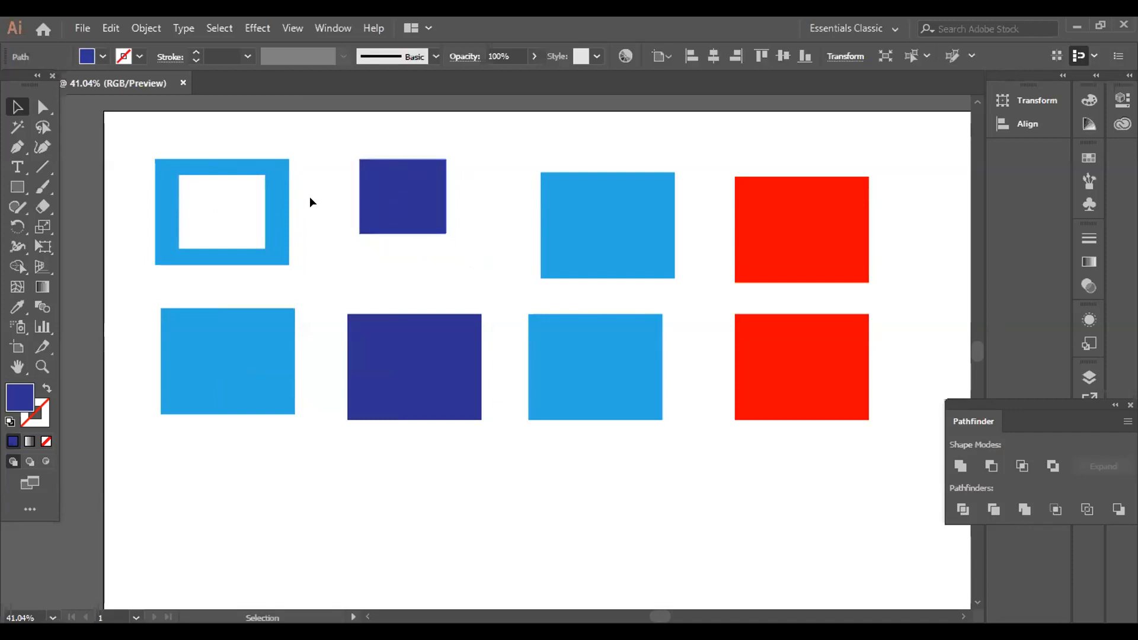
left_click_drag(446, 234, 488, 278)
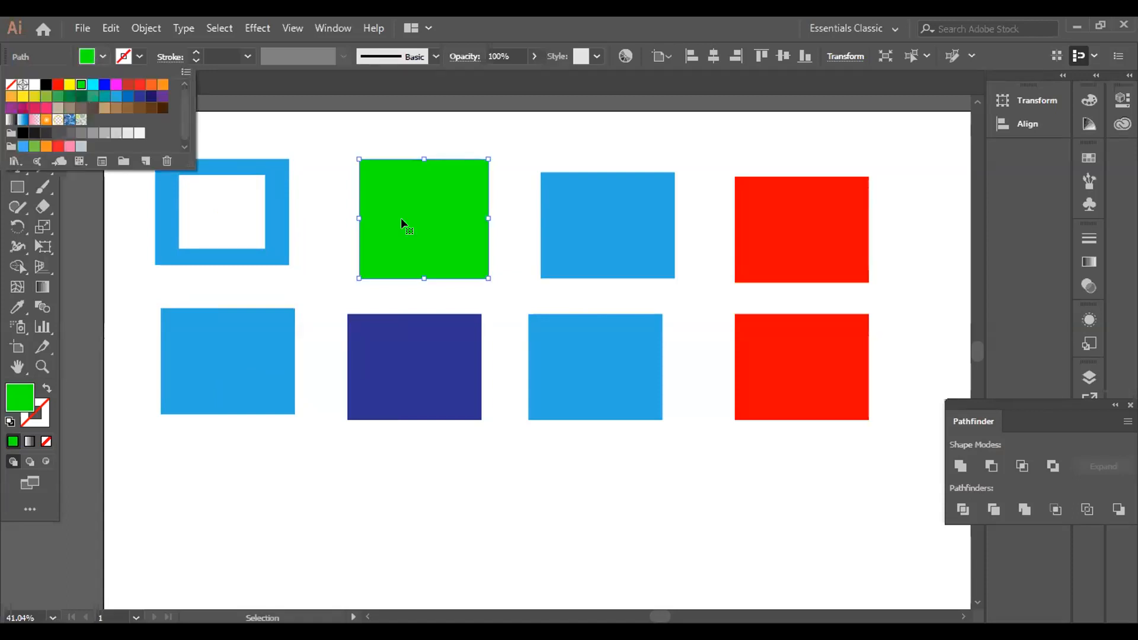
left_click_drag(401, 218, 385, 211)
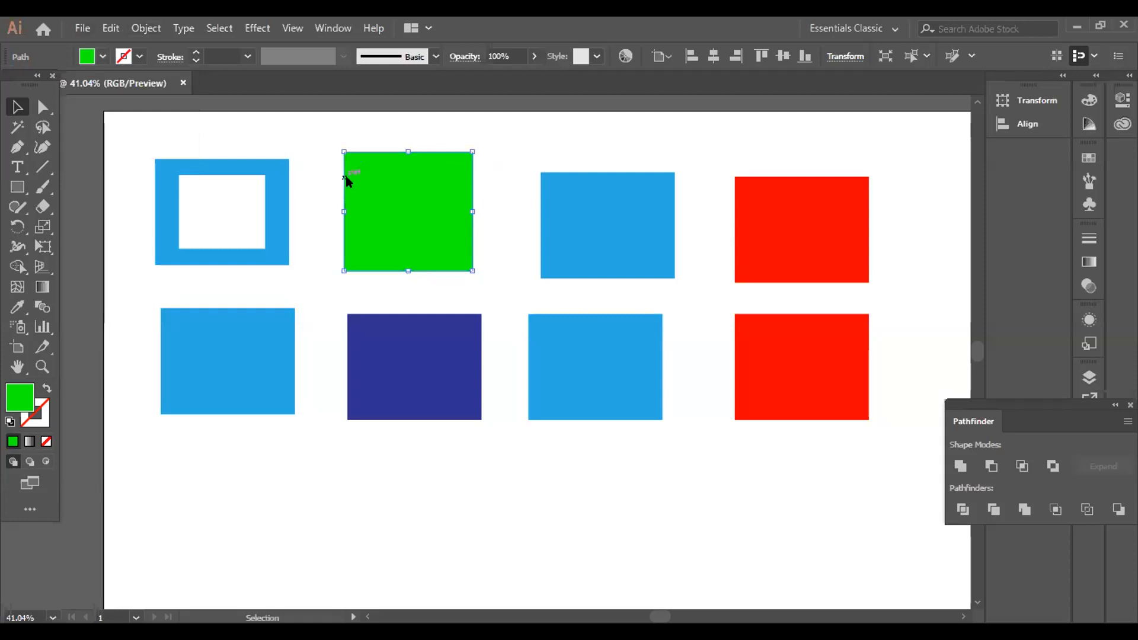
Offset the green rectangle's path by 10 px with miter joins and a miter limit of 10.
key("alt+o")
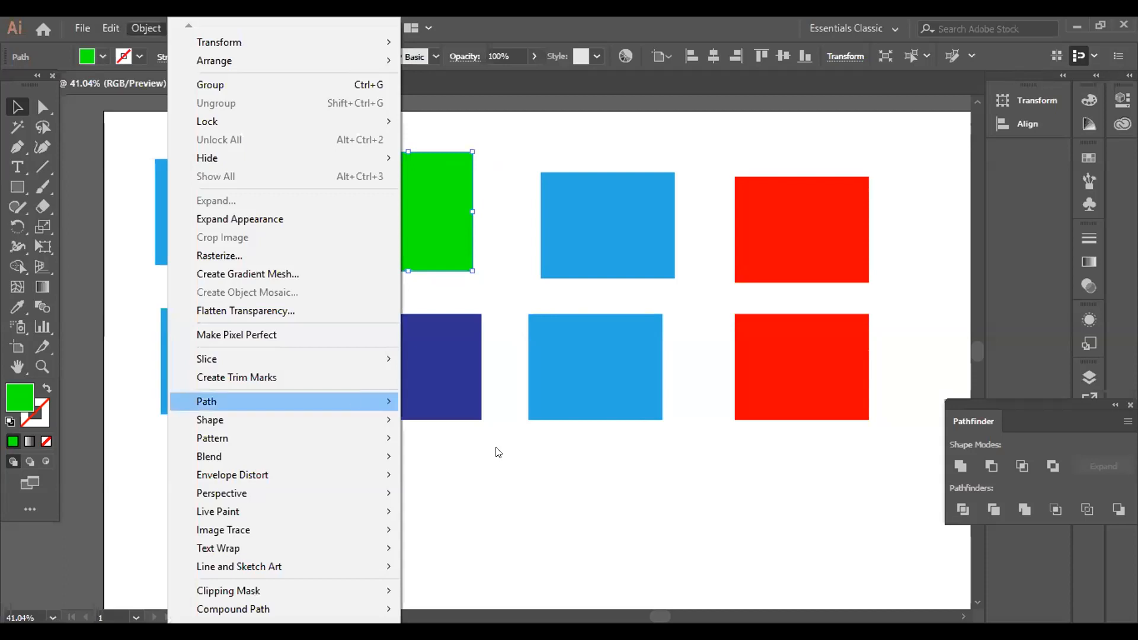
mouse_move(344, 401)
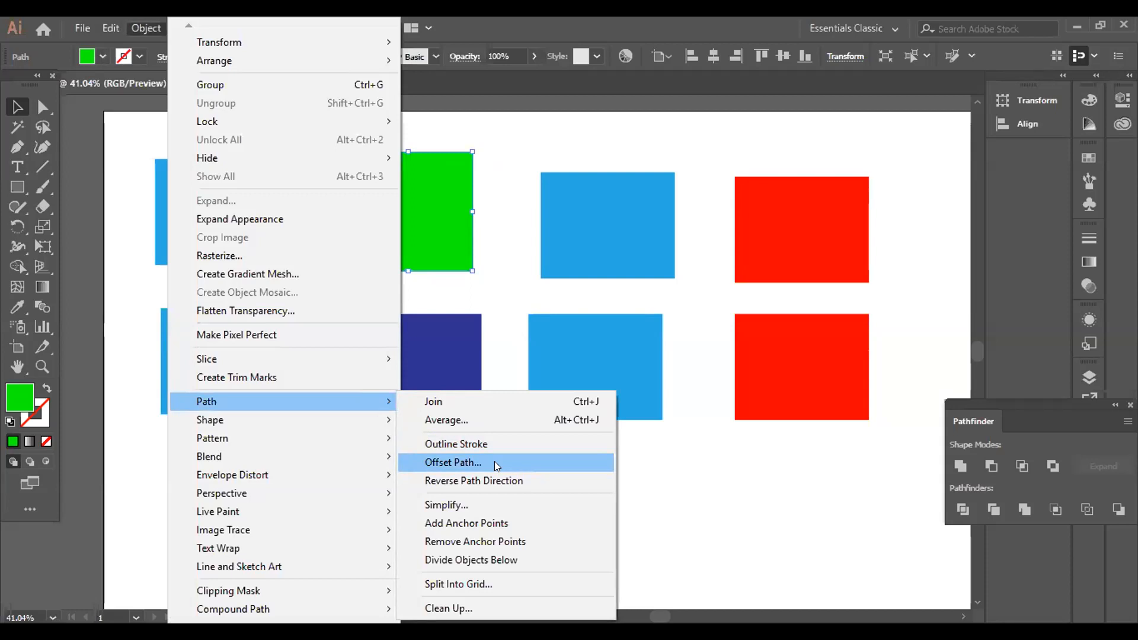
left_click(495, 461)
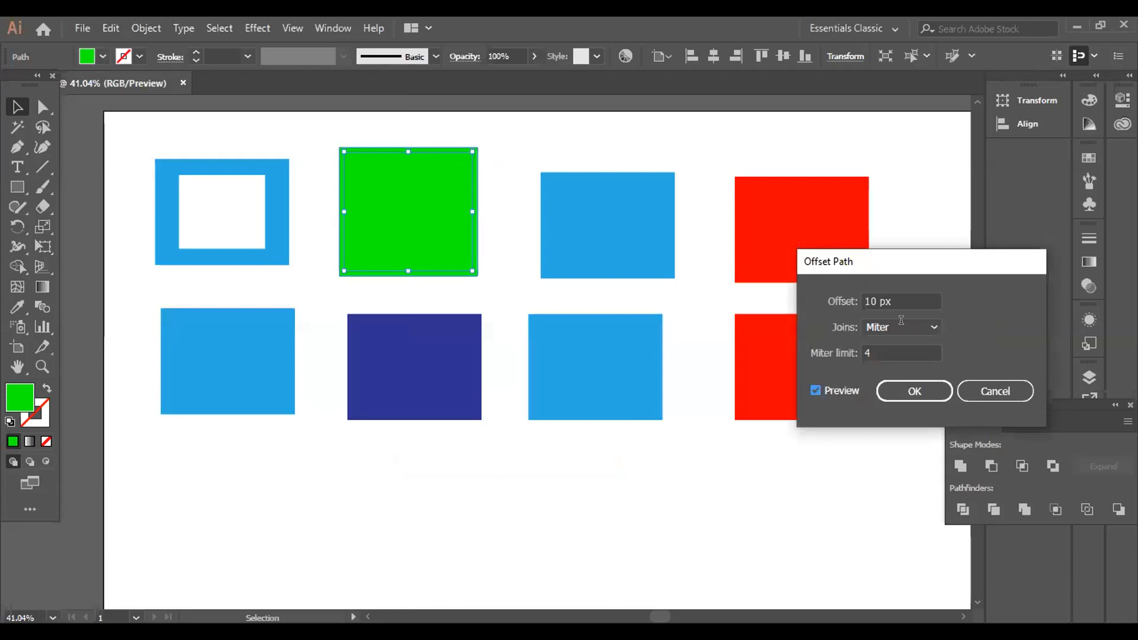
left_click(885, 353)
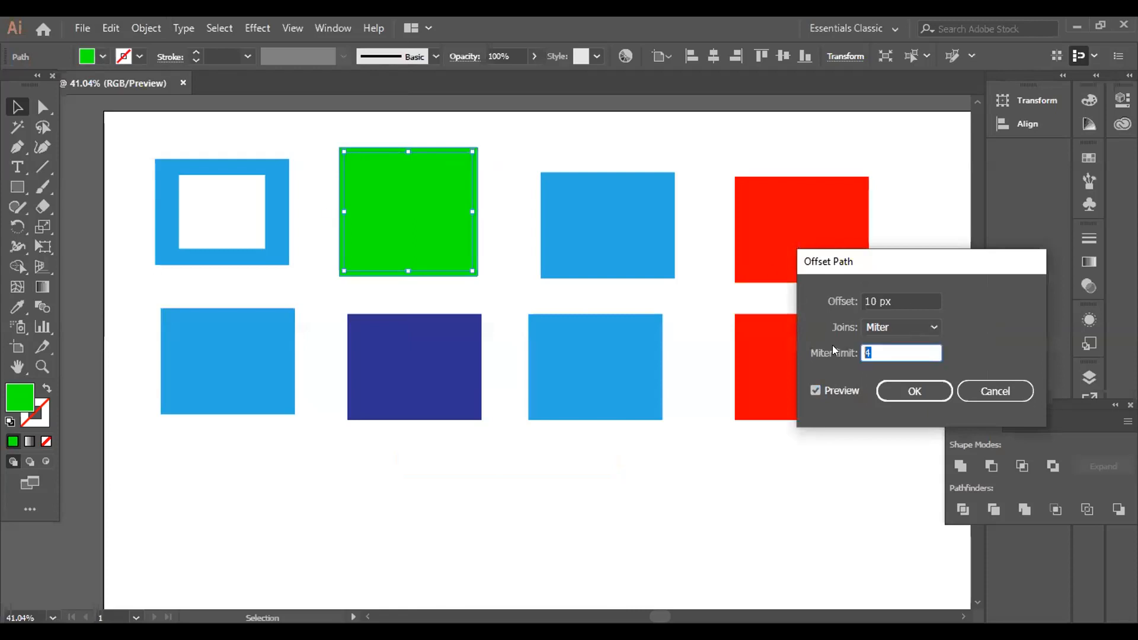
type("67")
key("BackSpace")
key("BackSpace")
type("10")
left_click(816, 390)
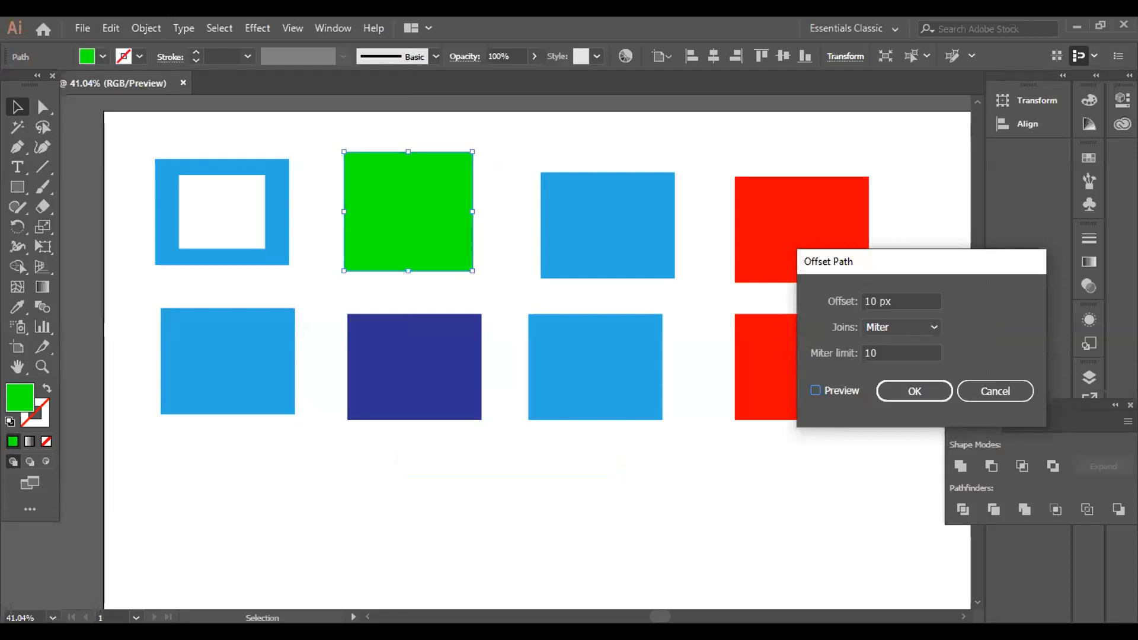
left_click(816, 391)
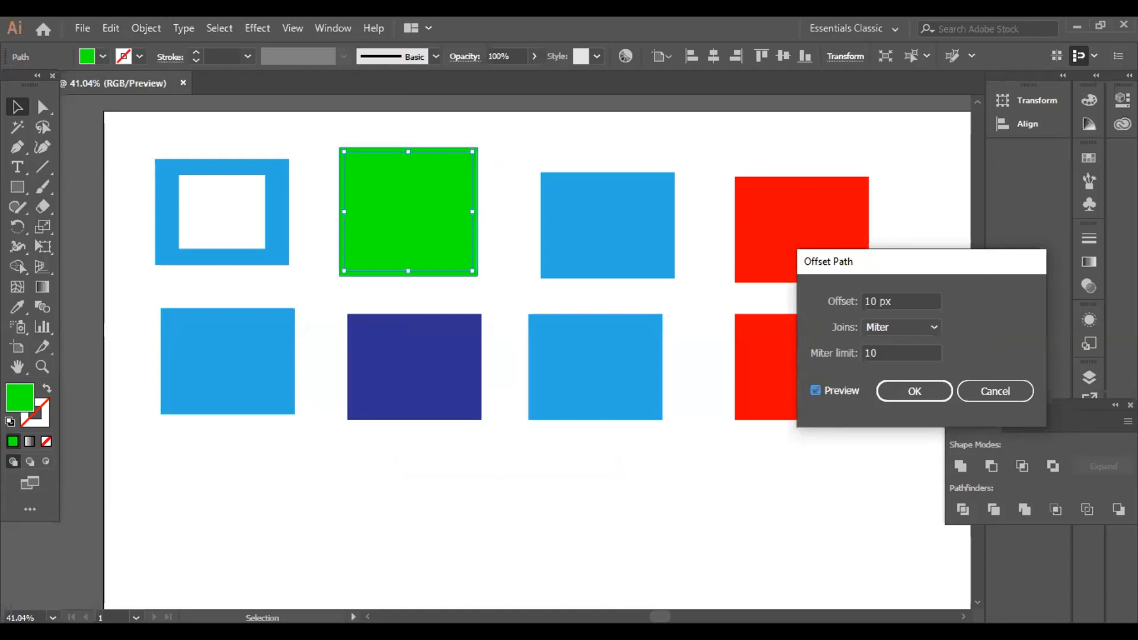
left_click(889, 389)
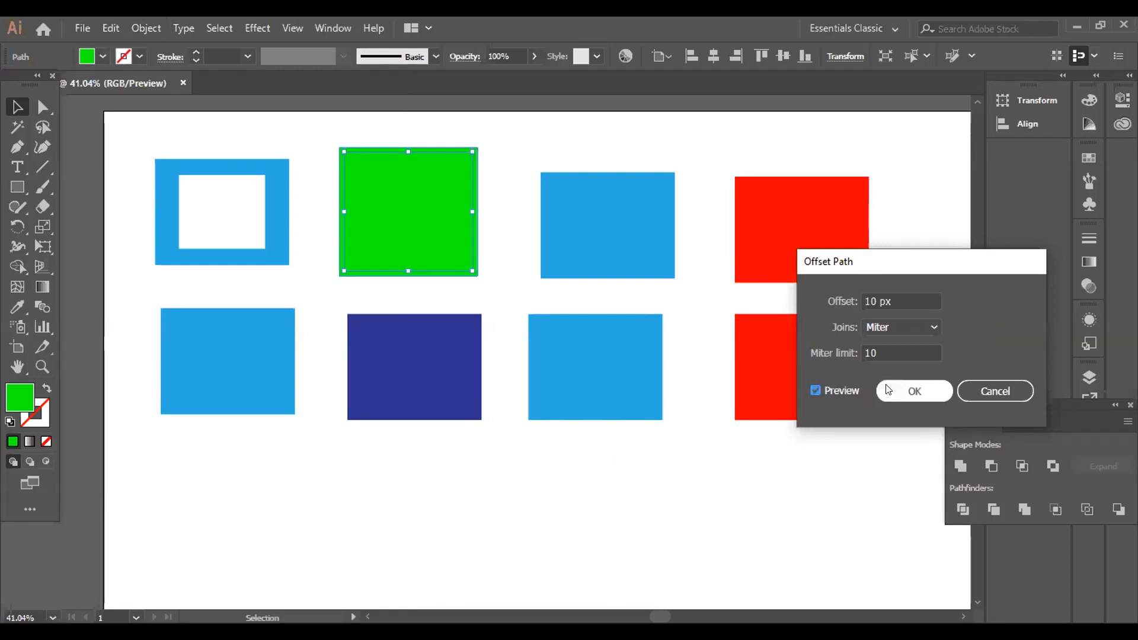
left_click(889, 390)
Apply the Pathfinder Divide operation to the green rectangle and its offset copy, and ungroup the resulting pieces.
left_click(339, 220, "shift")
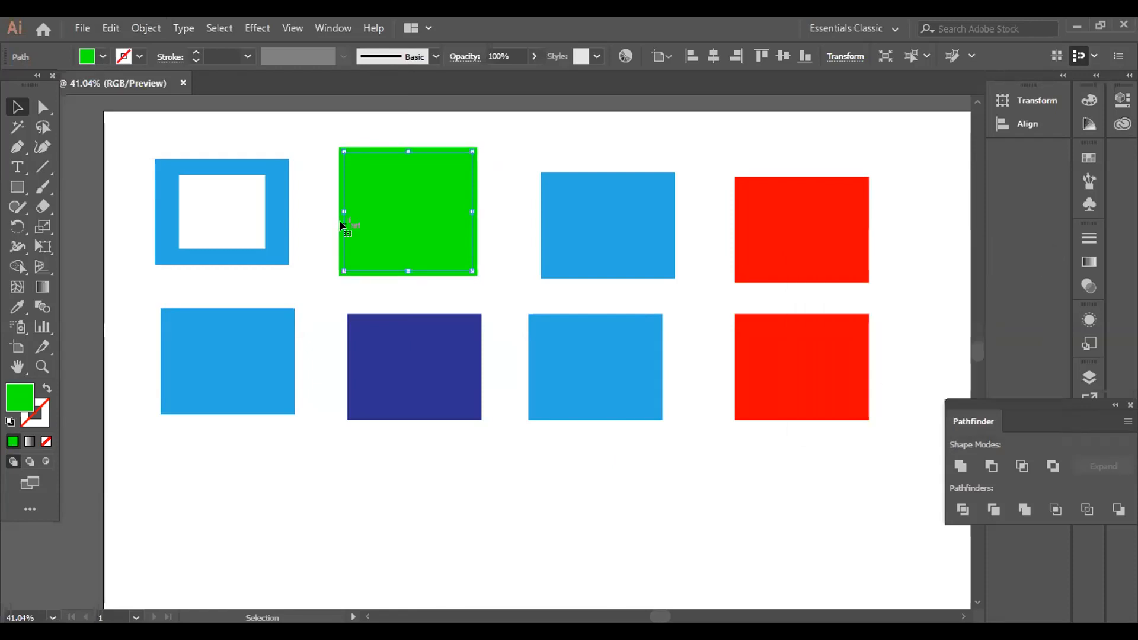
left_click_drag(300, 183, 401, 236)
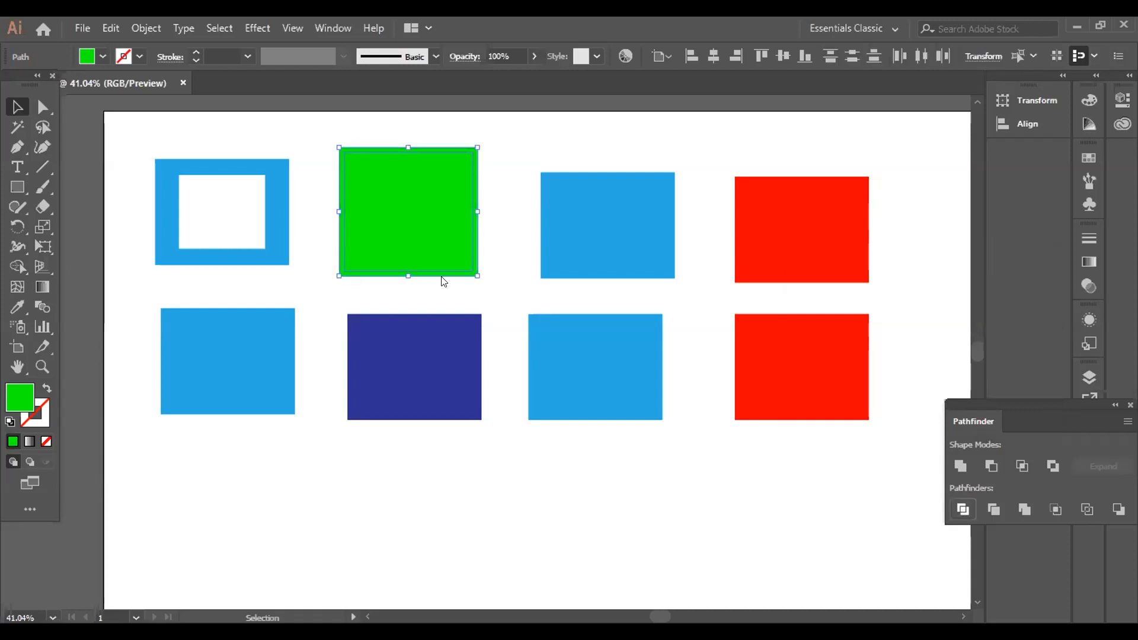
right_click(409, 165)
left_click(419, 169)
Move the inner green piece out of its thin frame to the empty area below the first column.
left_click_drag(397, 188, 365, 468)
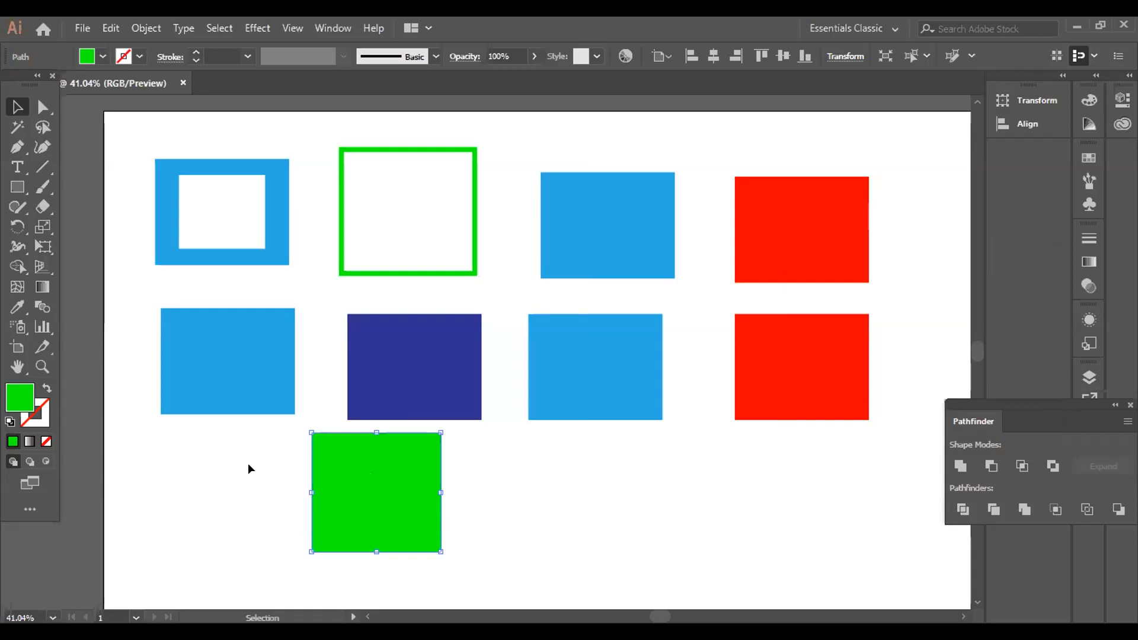
left_click_drag(433, 465, 284, 461)
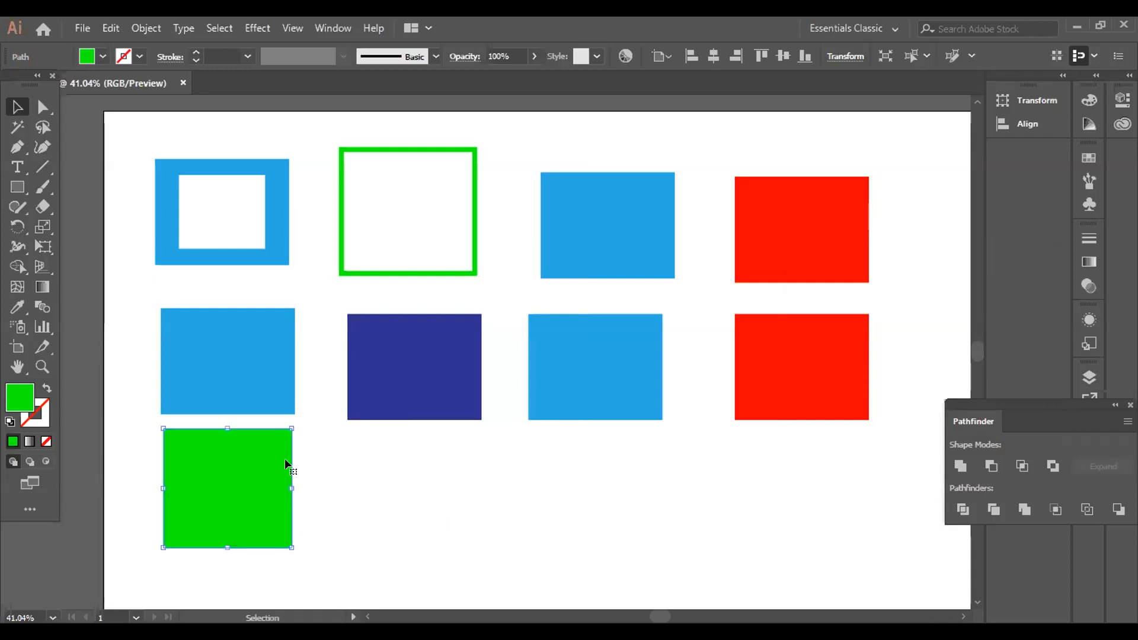
left_click(351, 152)
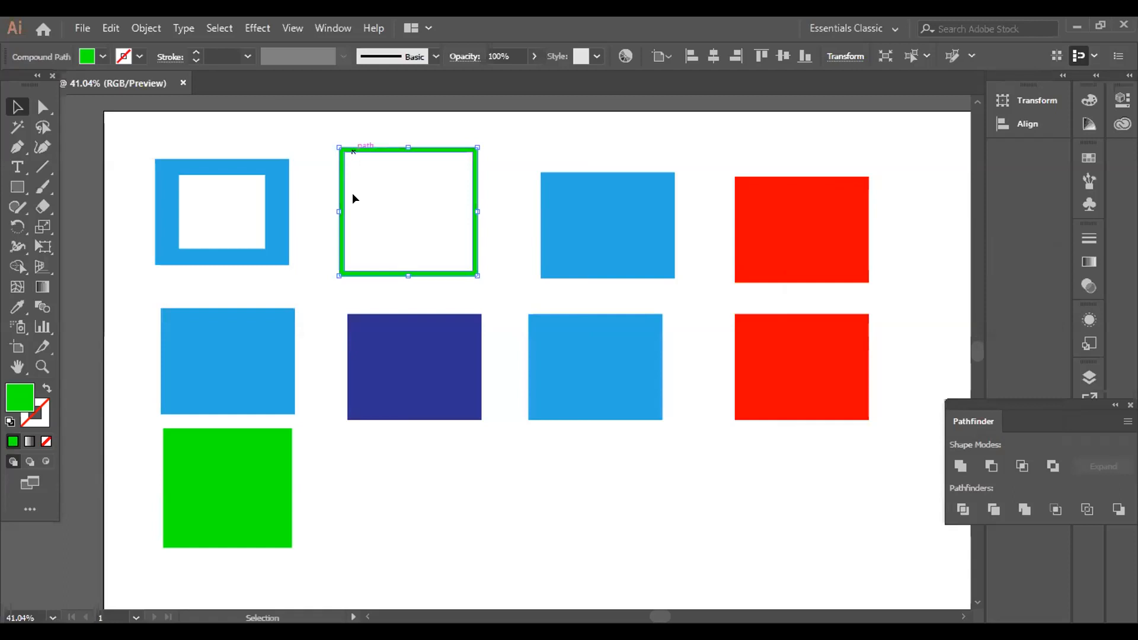
left_click_drag(267, 508, 290, 530)
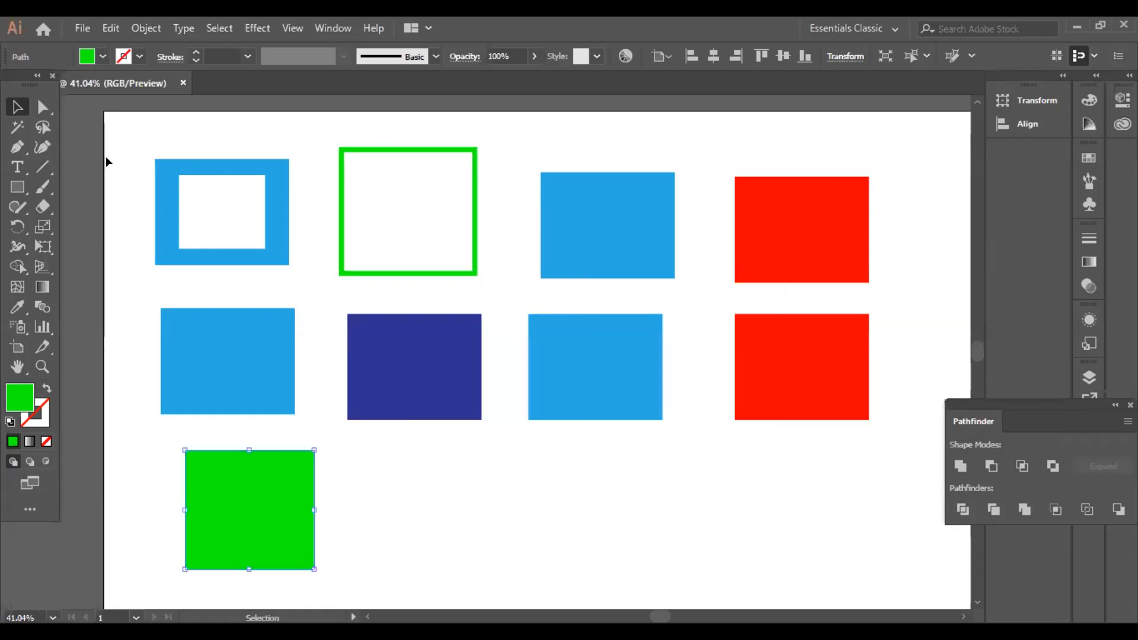
Add a 22 pt black stroke to the separated green rectangle.
left_click(196, 52)
left_click(195, 51)
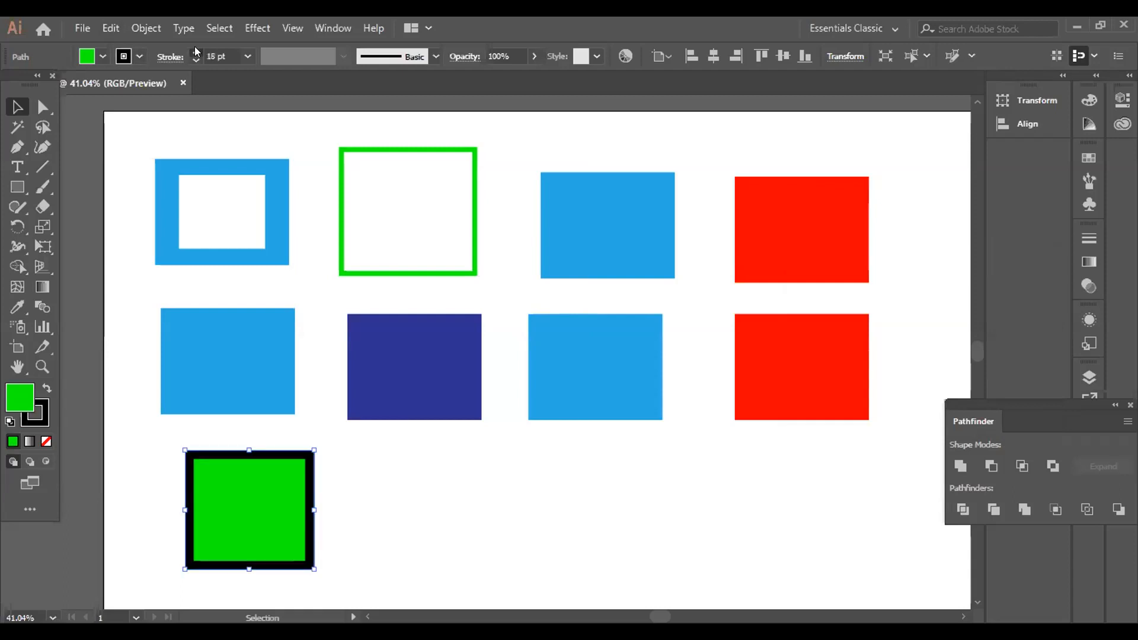
left_click(196, 51)
left_click(196, 52)
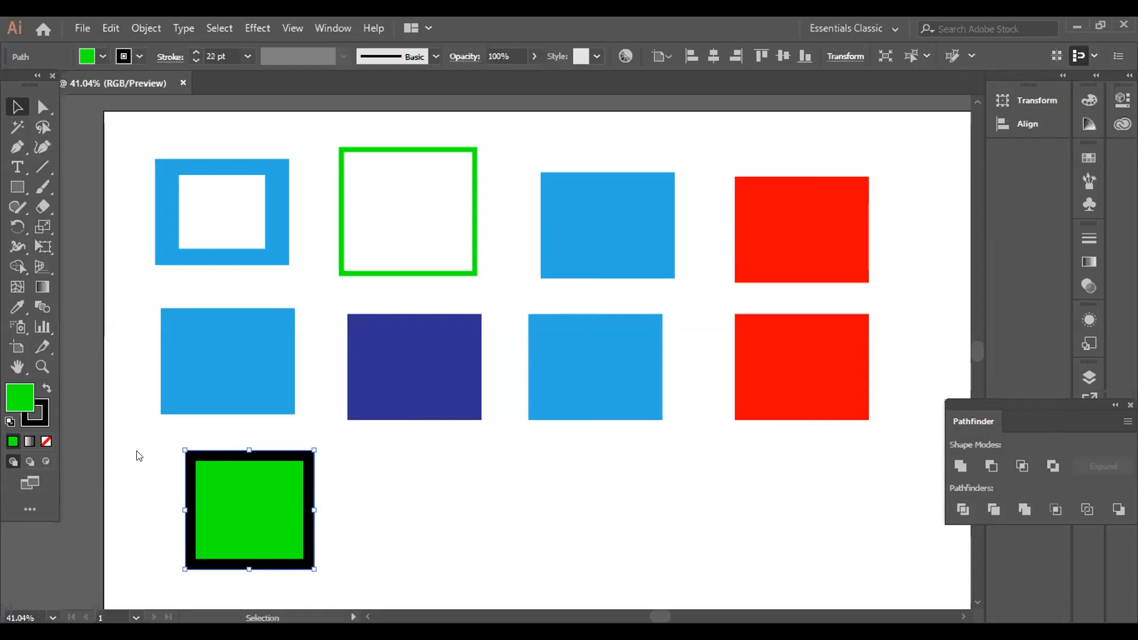
key("alt+o")
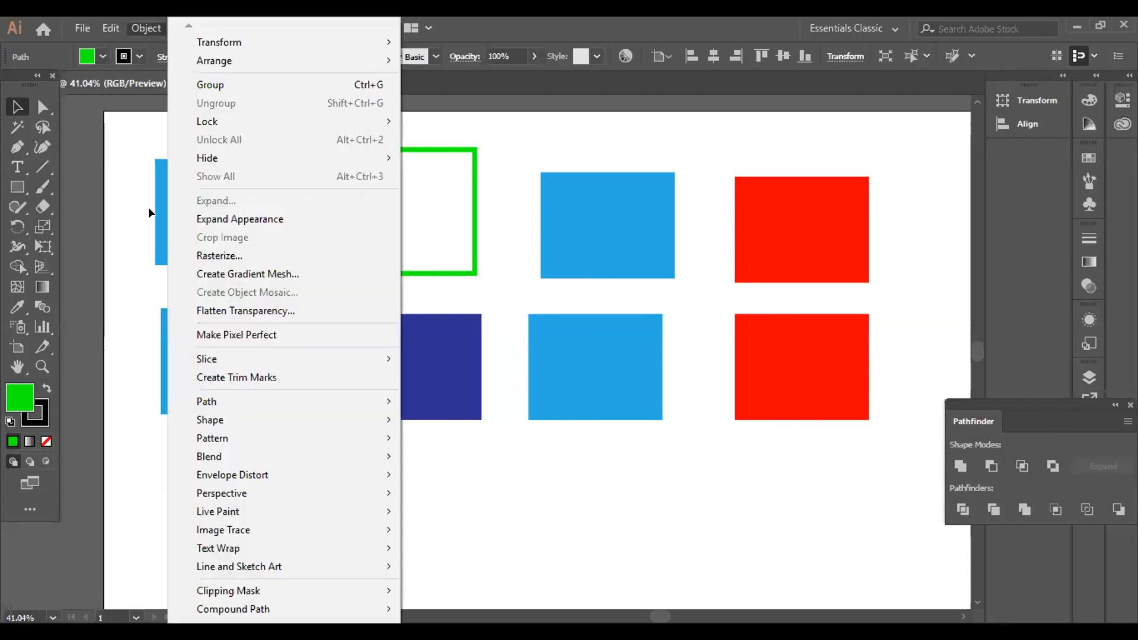
left_click_drag(144, 477, 221, 503)
key("alt+o")
left_click(112, 144)
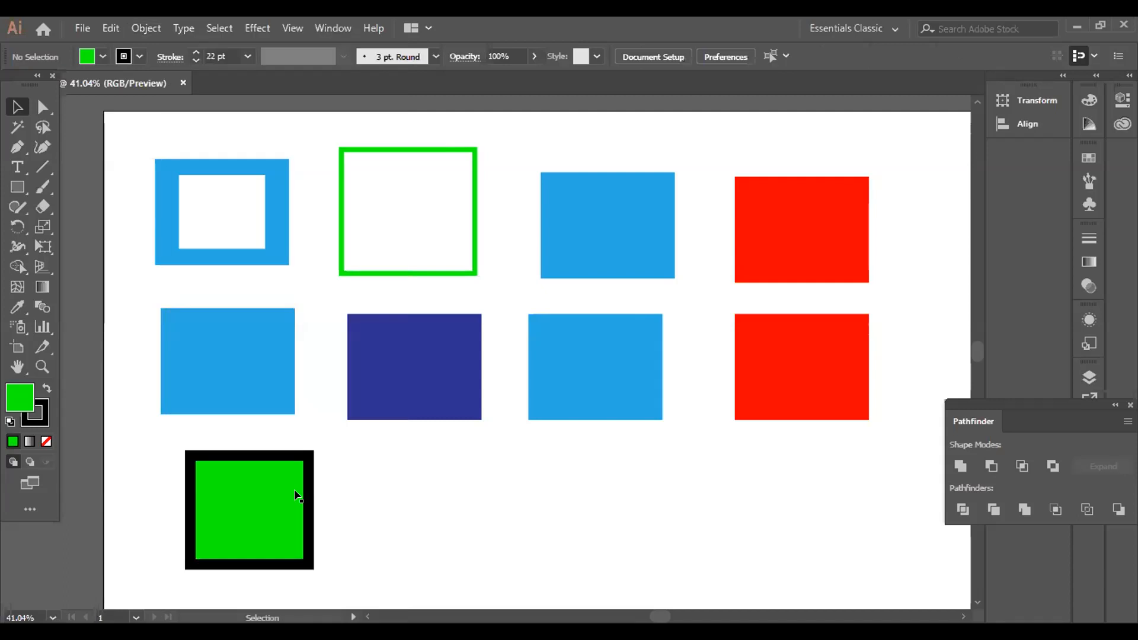
Remove the black stroke from the green rectangle, setting its stroke to None.
key("ctrl+z")
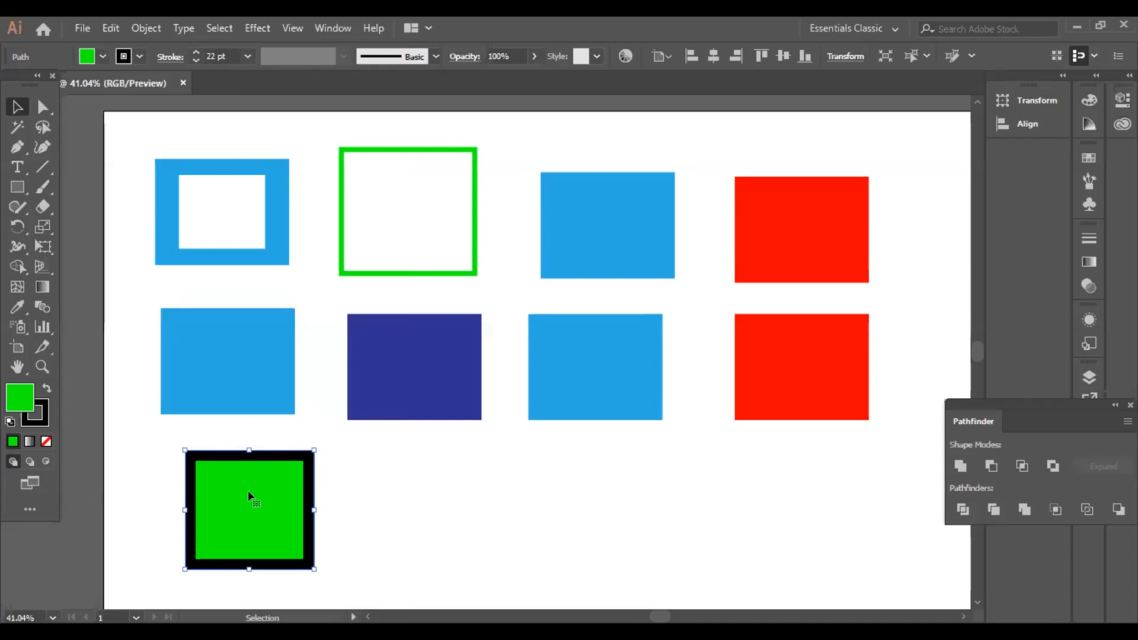
left_click(139, 57)
key("/")
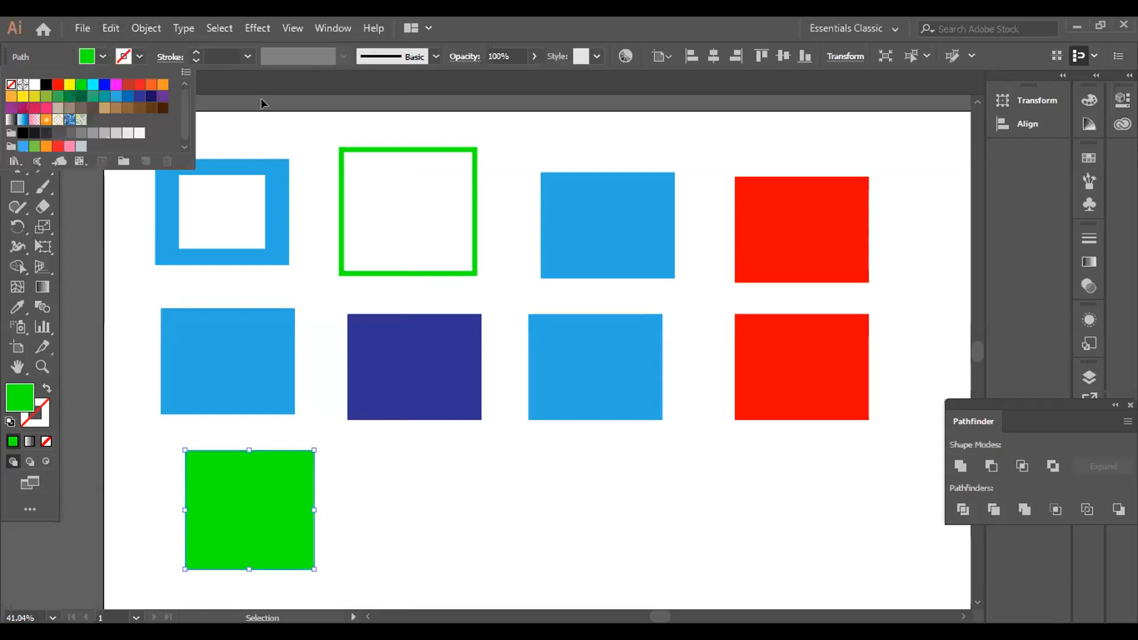
Scale the green rectangle down proportionally, move it slightly left below the lower light blue rectangle and deselect it.
left_click(297, 549)
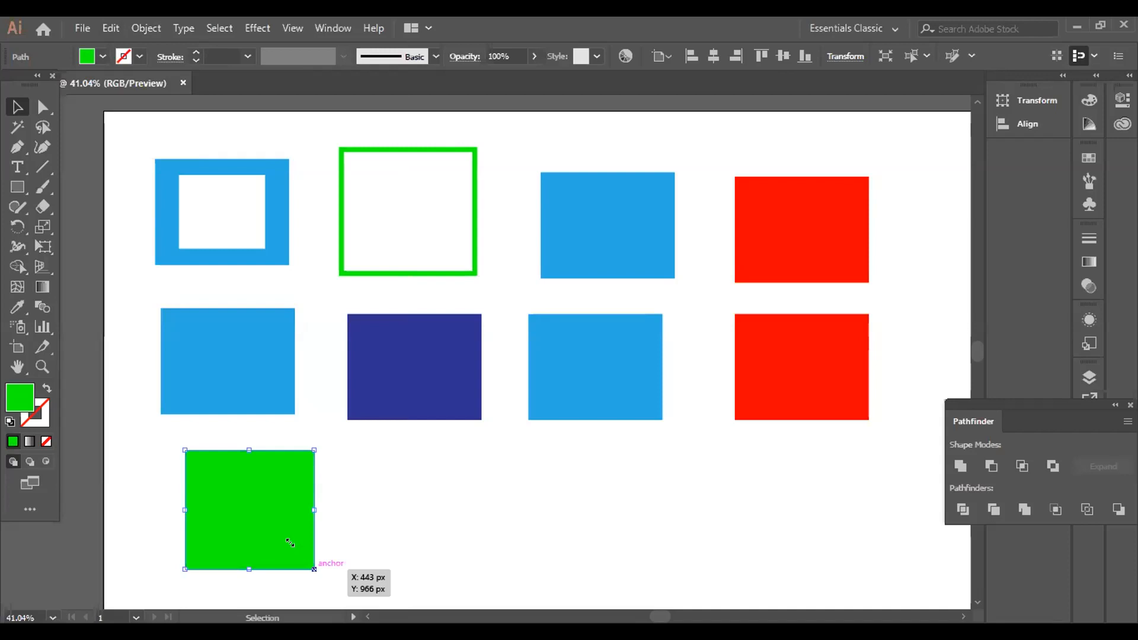
left_click_drag(288, 539, 296, 545)
left_click(300, 505)
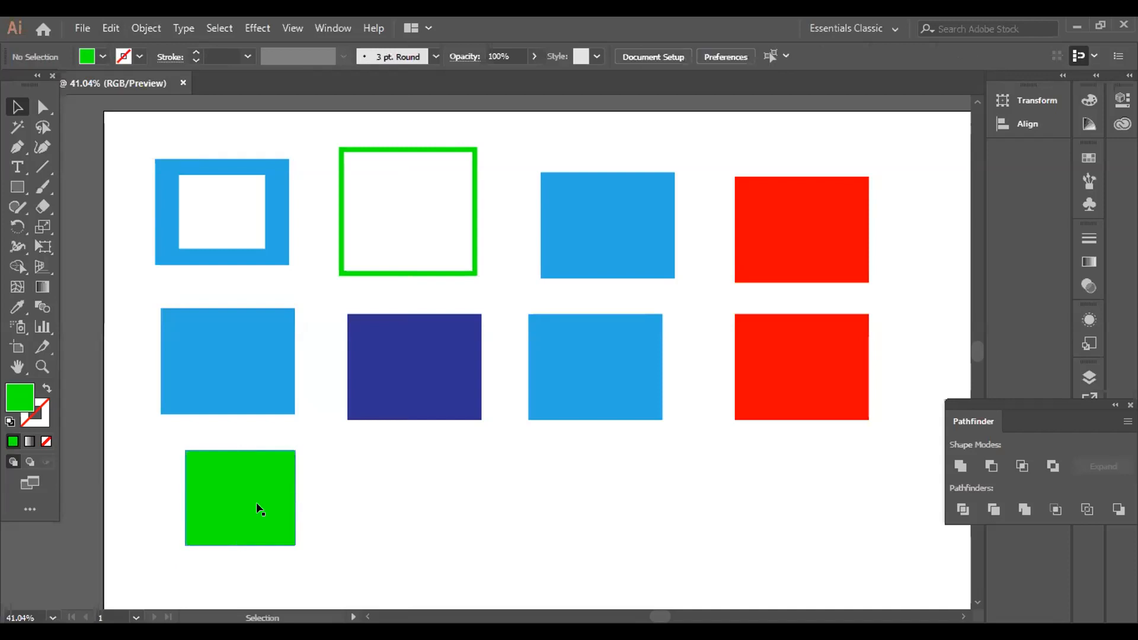
left_click_drag(259, 505, 299, 520)
key("ctrl+z")
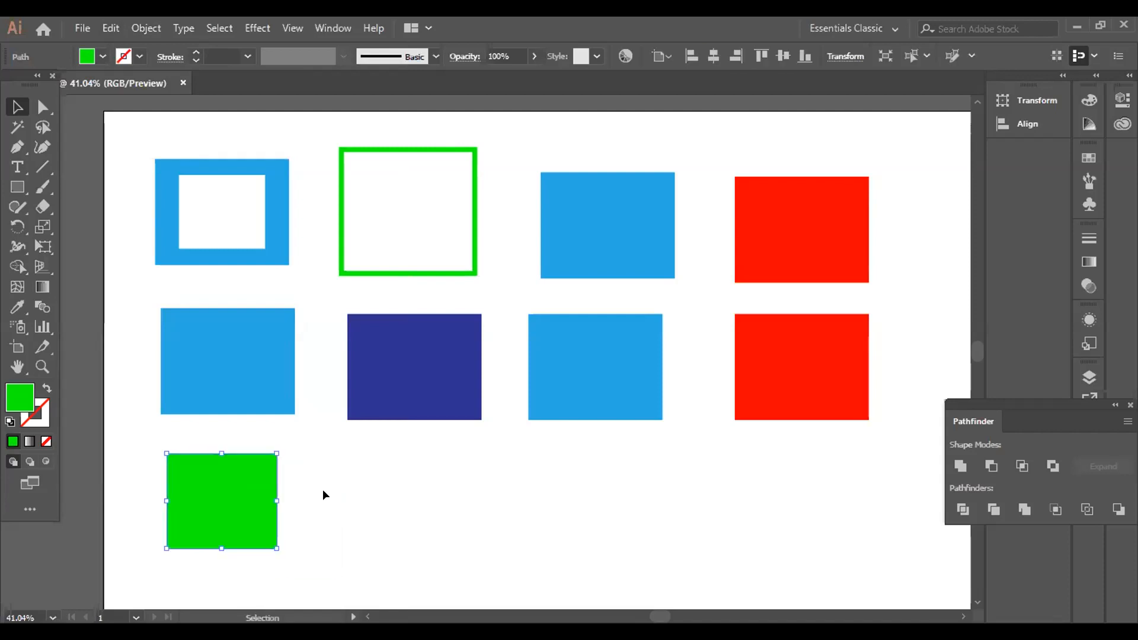
key("ctrl+shift+a")
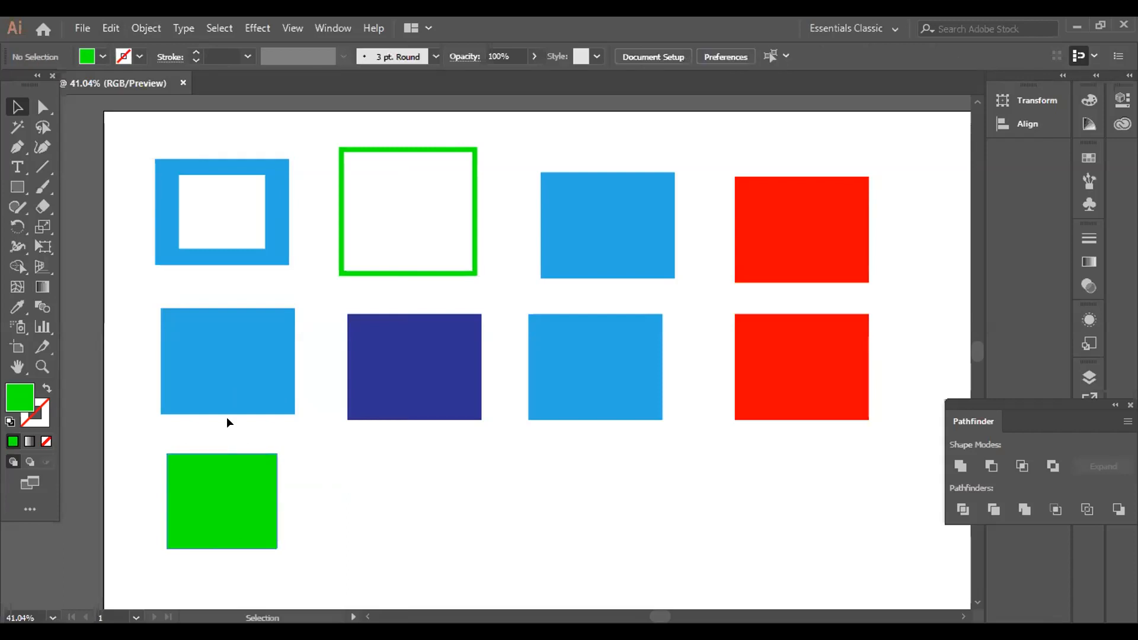
Shrink the green rectangle further and place it across the bottom edge of the lower light blue rectangle in the first column.
left_click_drag(227, 508, 246, 412)
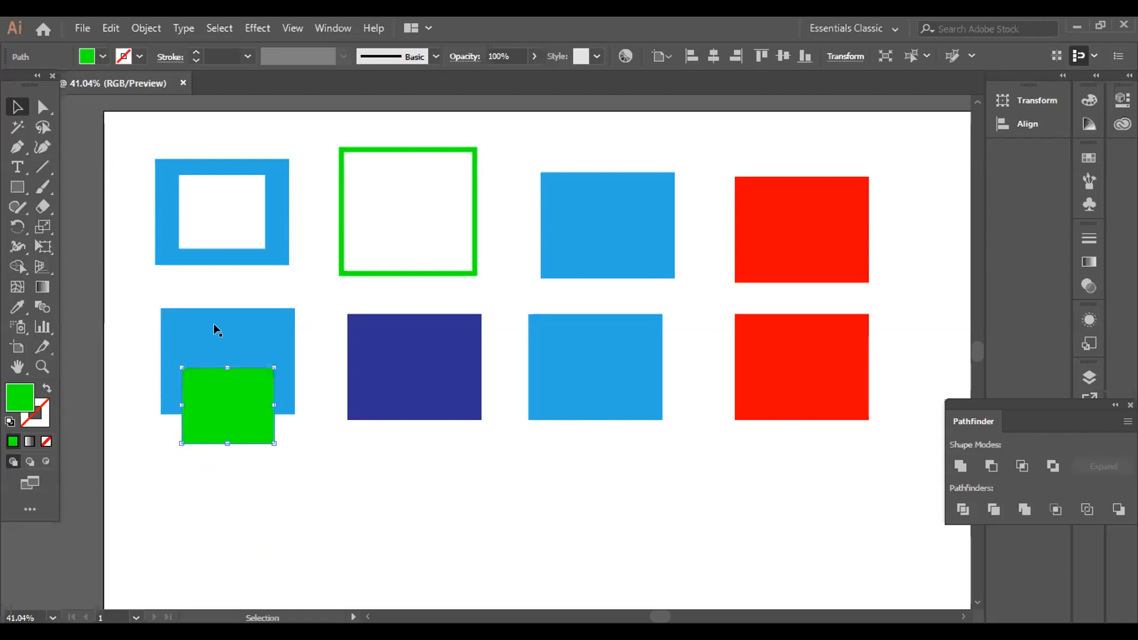
left_click_drag(242, 366, 220, 416)
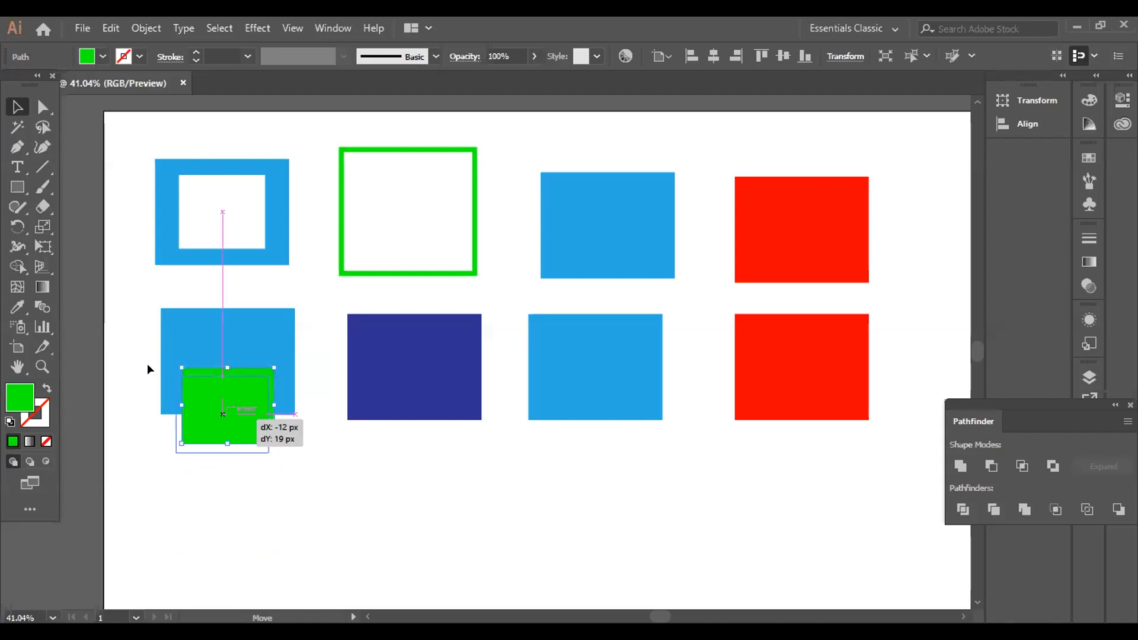
left_click_drag(214, 391, 214, 390)
key("ctrl+z")
key("ctrl+z")
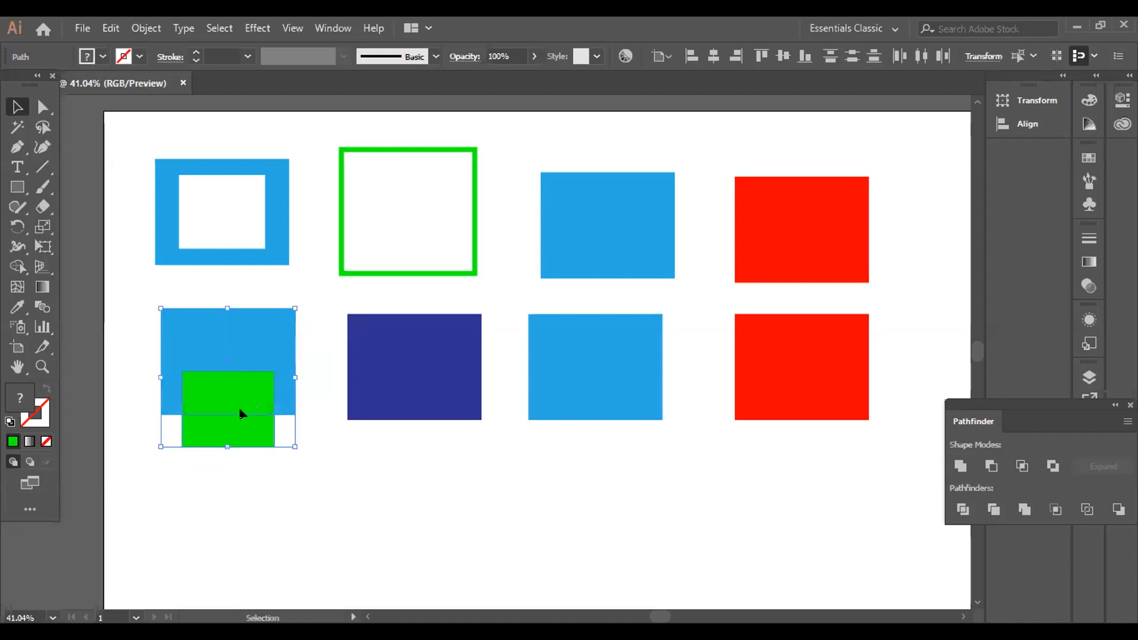
Select the overlapping green and light blue rectangles and separate their overlapping area with the Shape Builder tool.
left_click(140, 376)
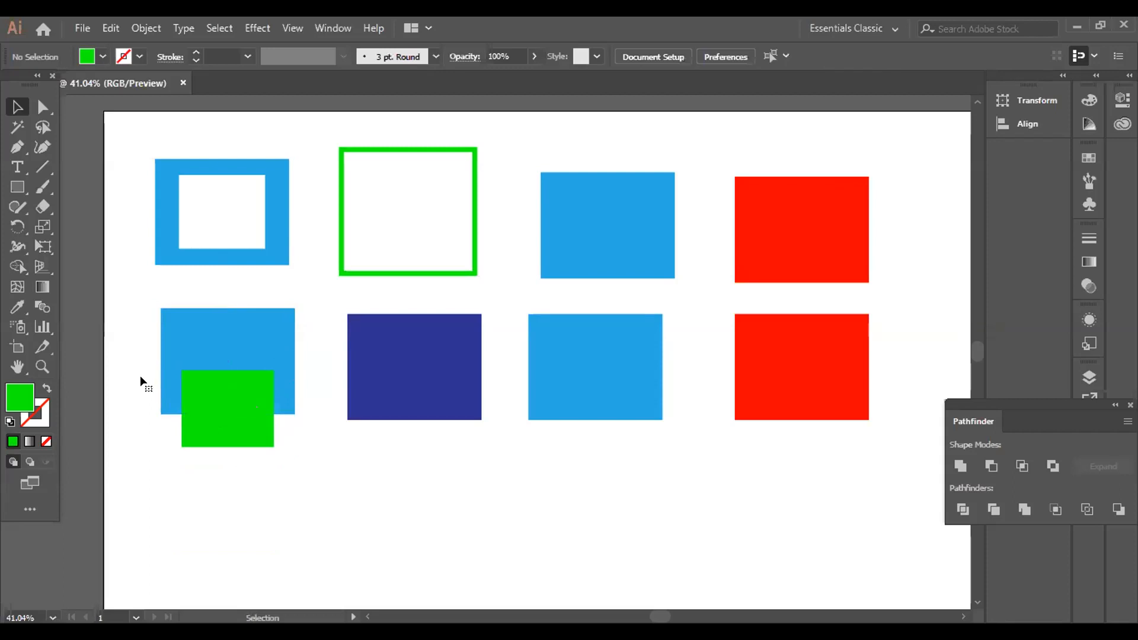
left_click(214, 396)
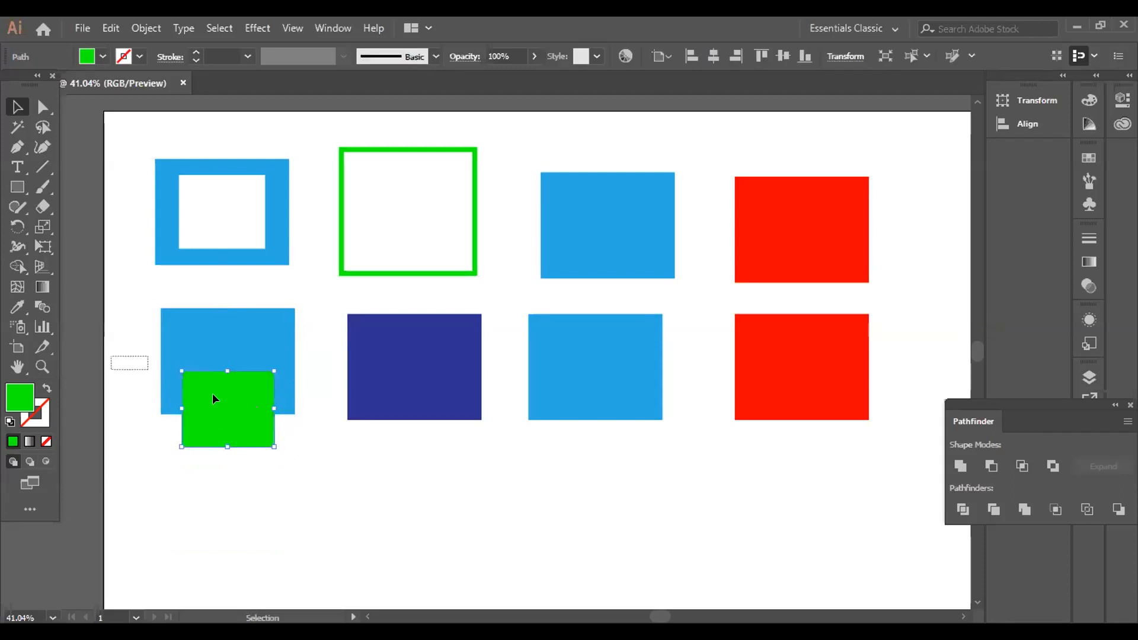
left_click(172, 371, "shift")
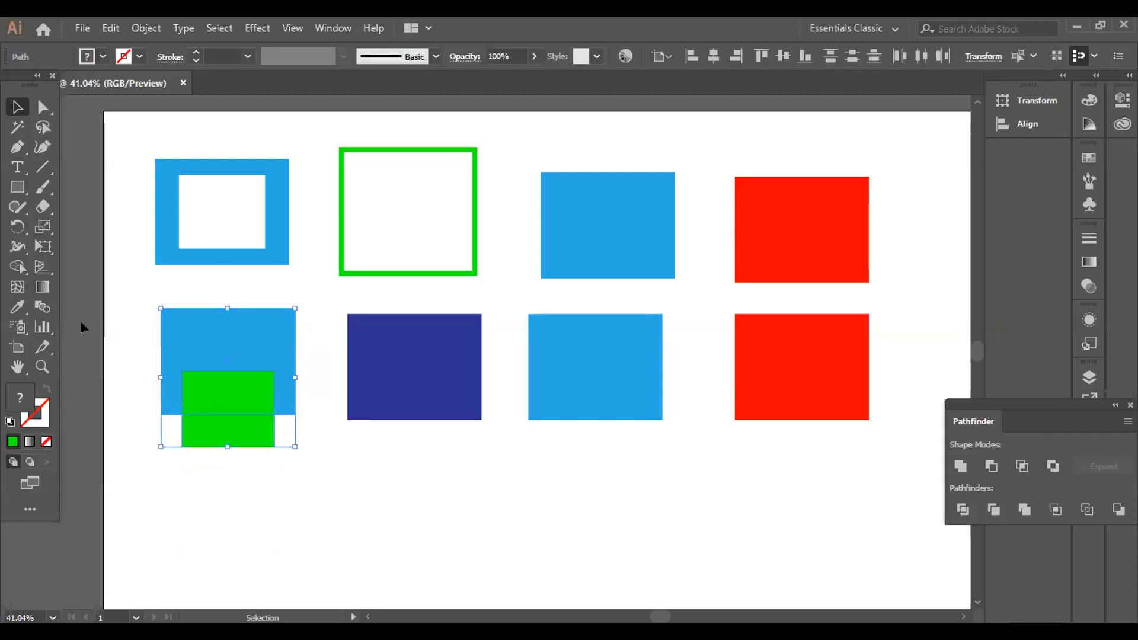
left_click(20, 266)
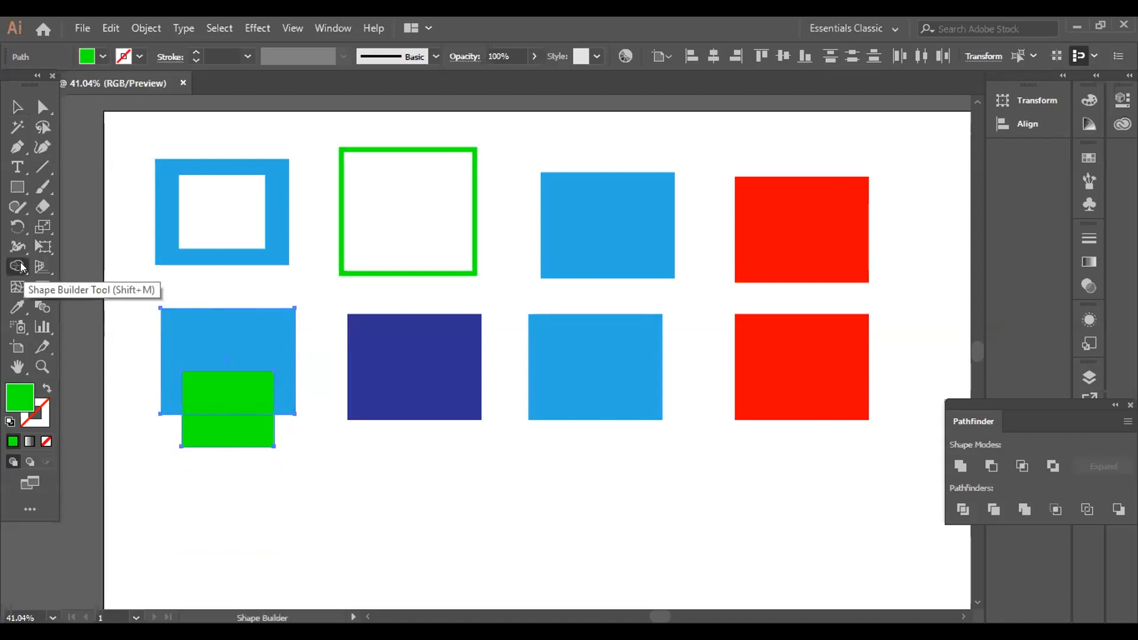
left_click(220, 396)
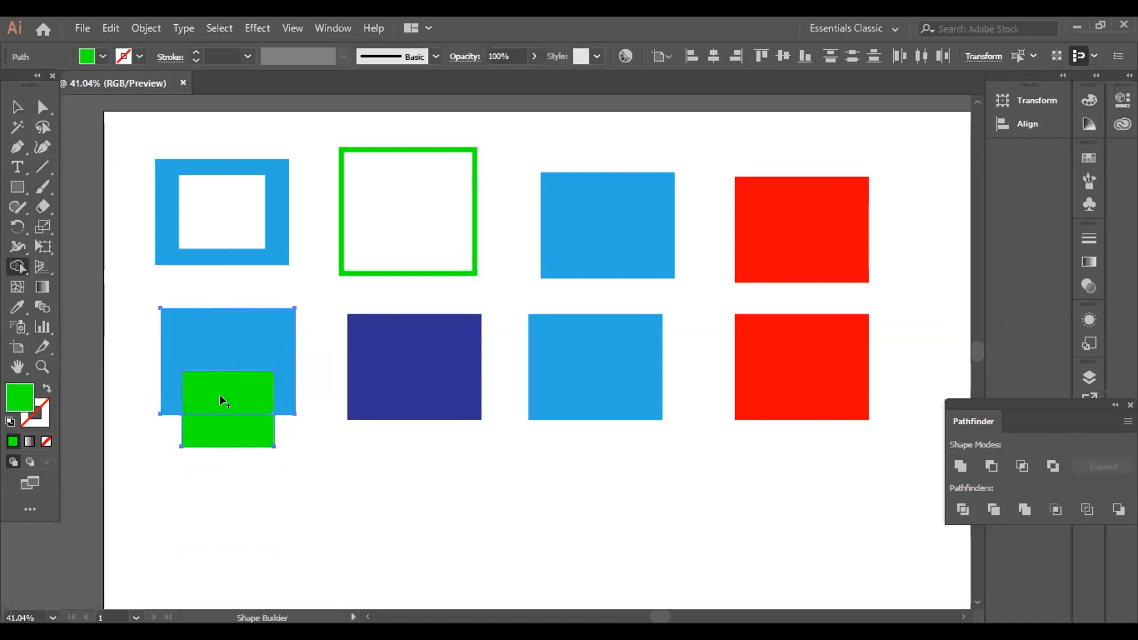
Deselect the shapes and move the protruding lower green piece down, away from the light blue rectangle.
left_click(17, 108)
left_click(285, 533)
left_click_drag(229, 439, 209, 484)
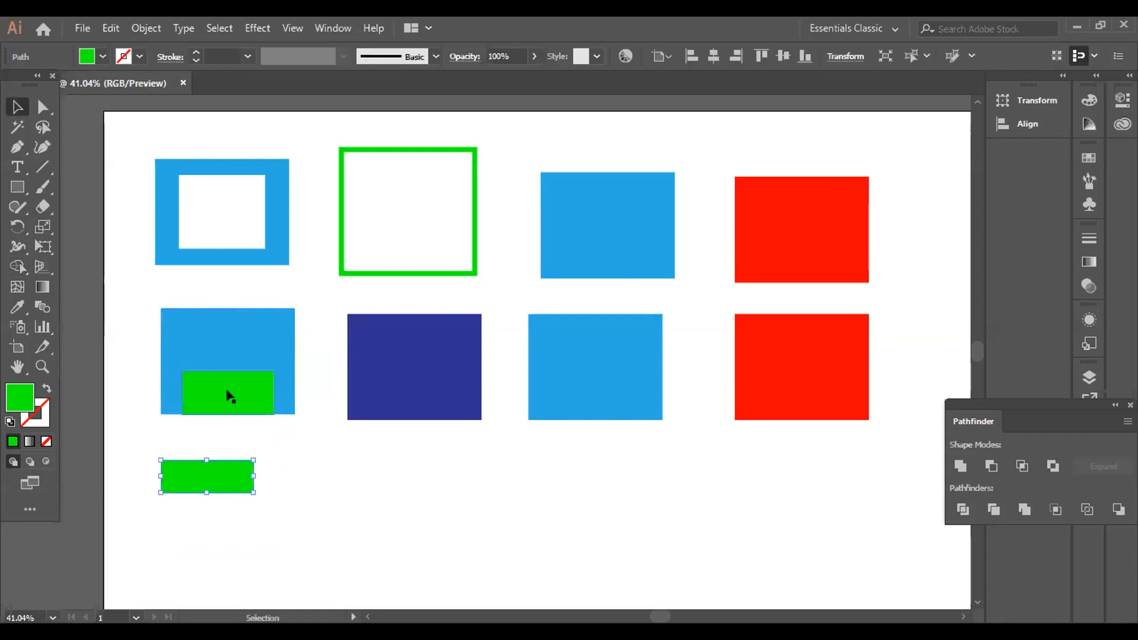
Pull the green overlap piece out of the light blue shape and place it over the shape's upper part.
left_click_drag(224, 385, 222, 326)
left_click_drag(300, 460, 300, 460)
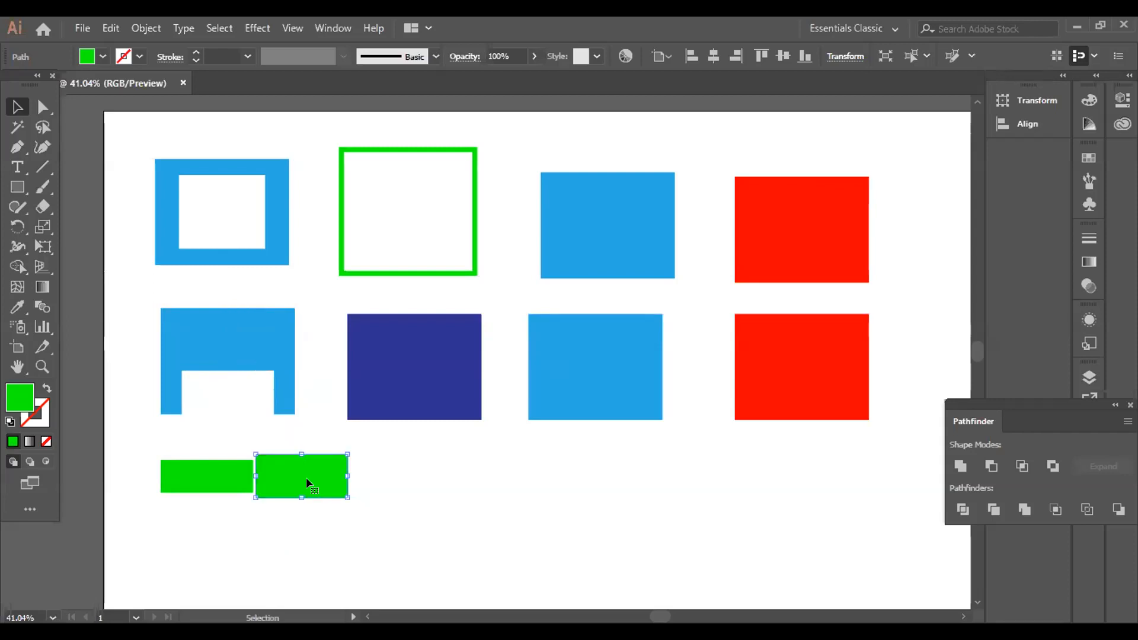
left_click_drag(232, 345, 230, 339)
left_click_drag(165, 316, 165, 316)
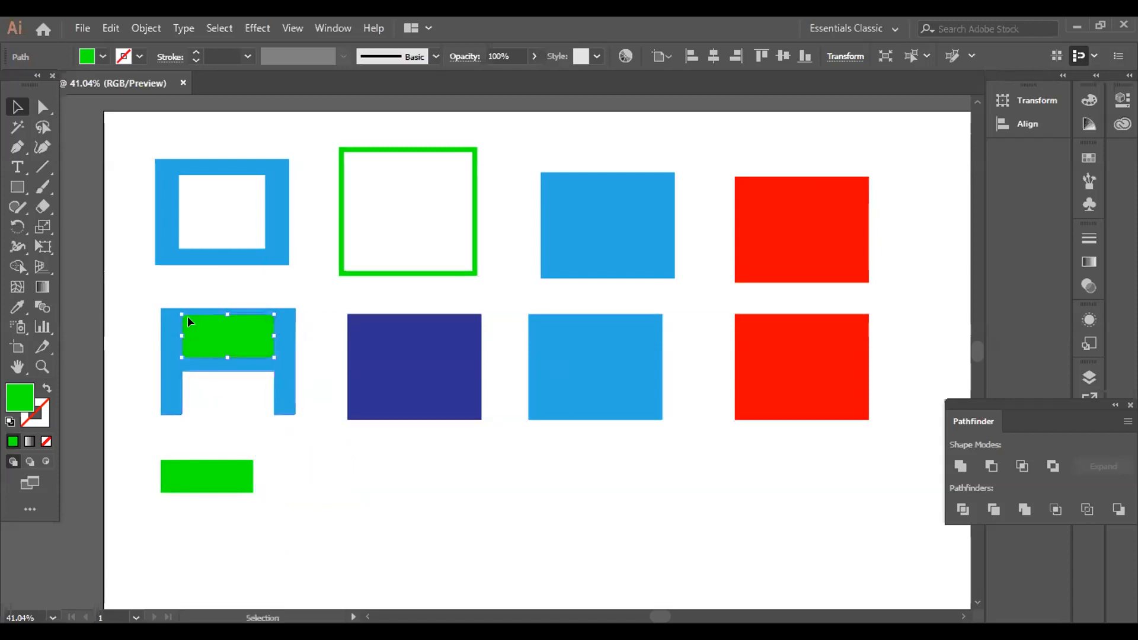
Cut the green piece's overlap out of the light blue shape with the Shape Builder tool and move the cut blue shape down and right.
left_click(187, 314, "shift")
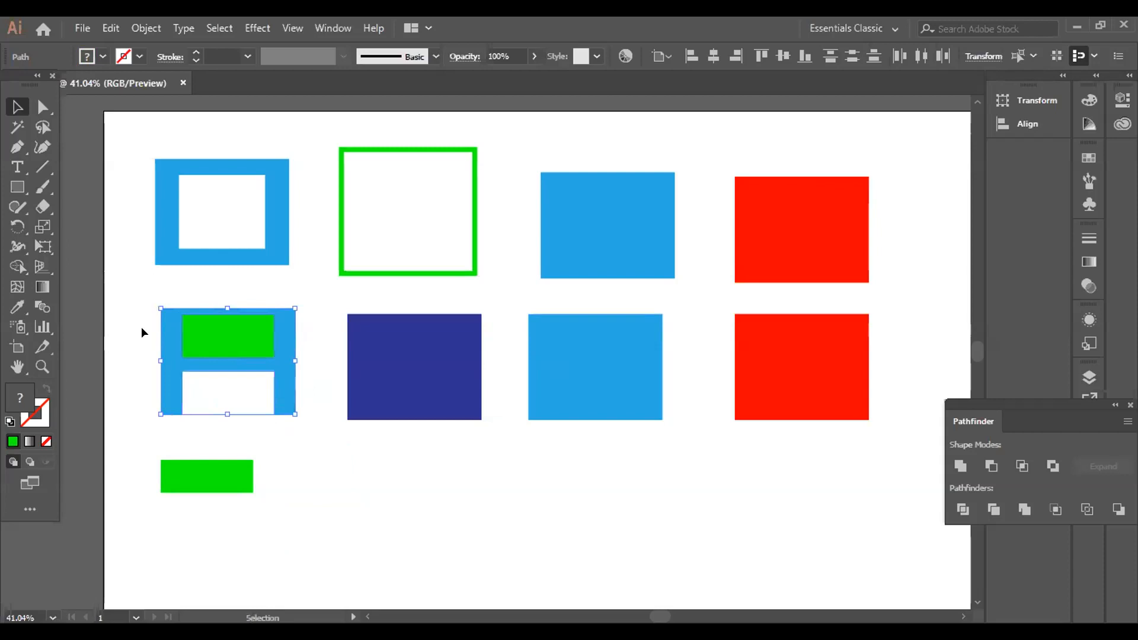
key("shift+m")
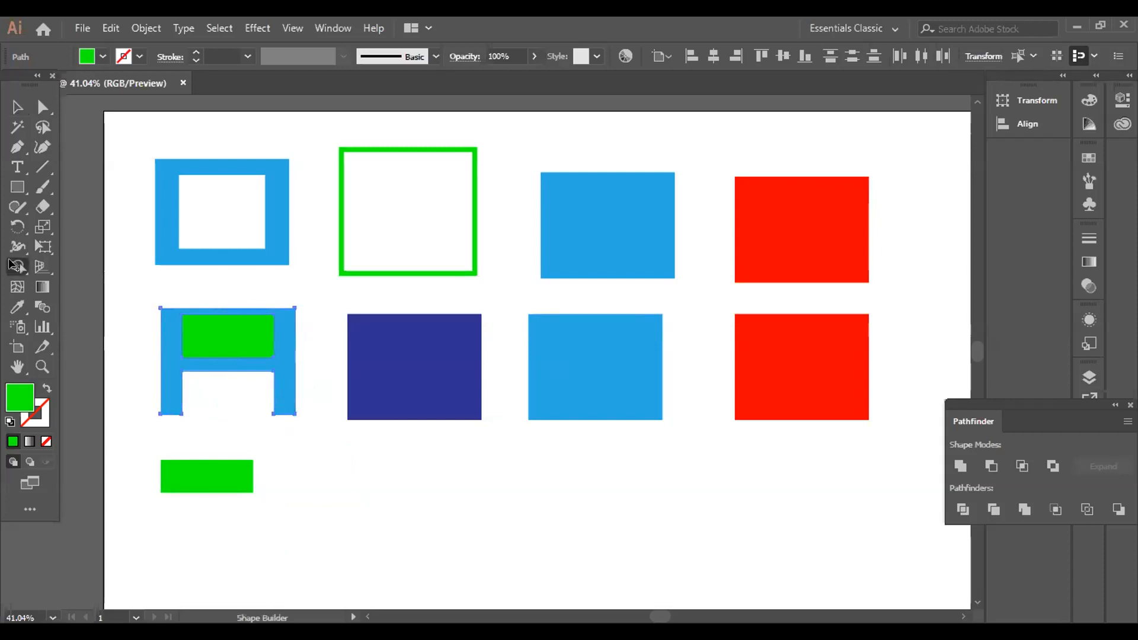
left_click(227, 342)
left_click(18, 107)
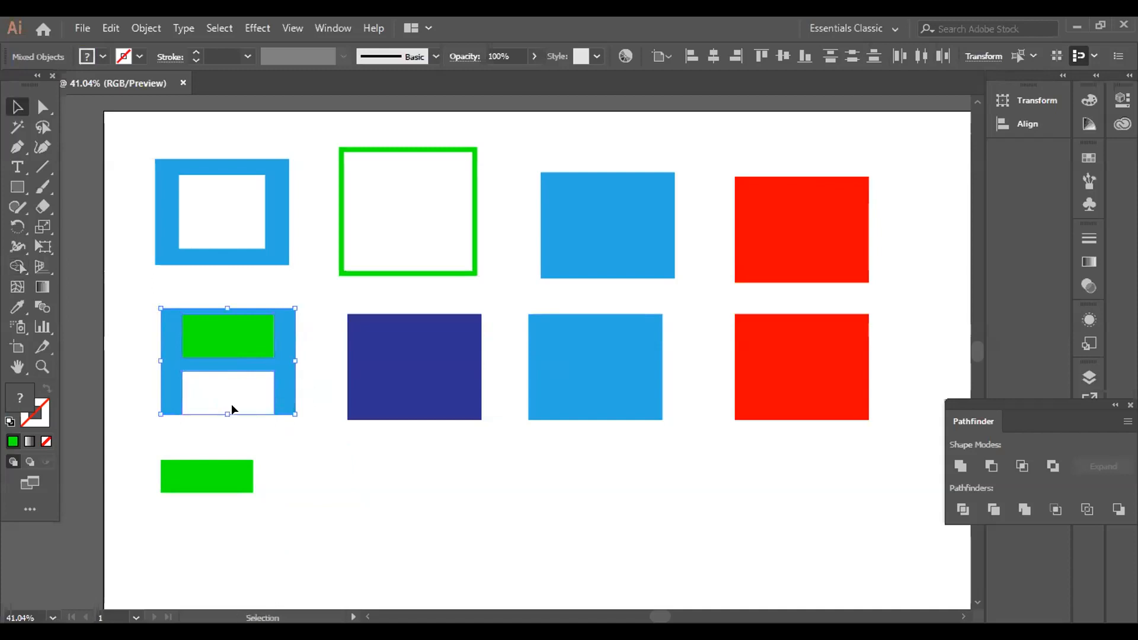
left_click(252, 446)
left_click_drag(214, 366, 325, 511)
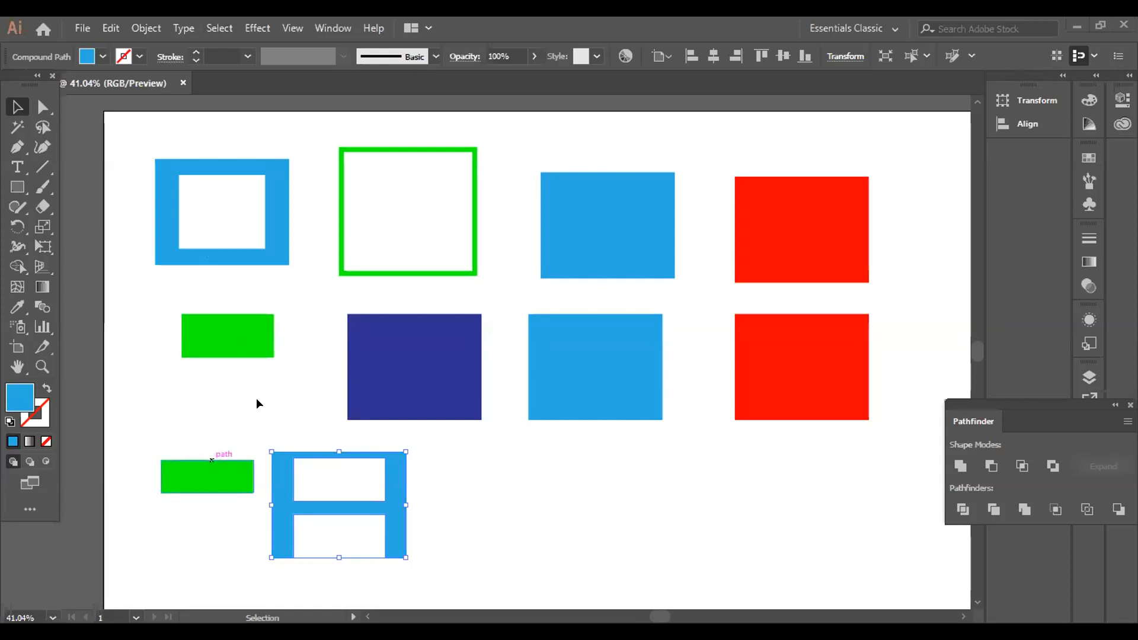
Arrange the two green rectangles so they partly overlap and fill the front one with light blue.
left_click_drag(219, 320, 213, 371)
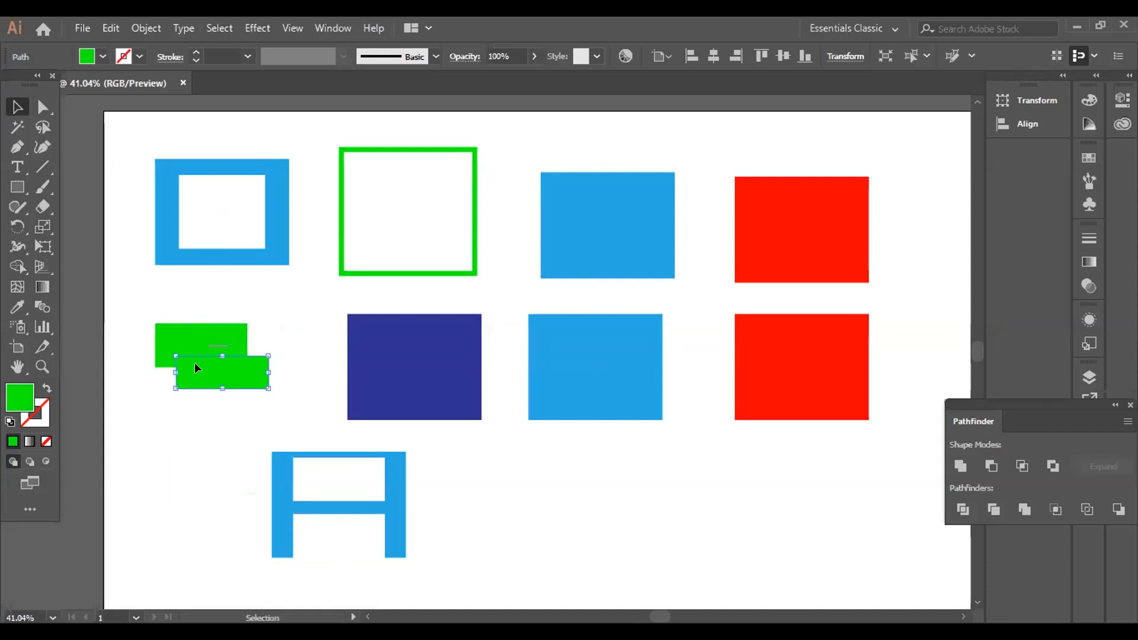
left_click(102, 57)
left_click(116, 96)
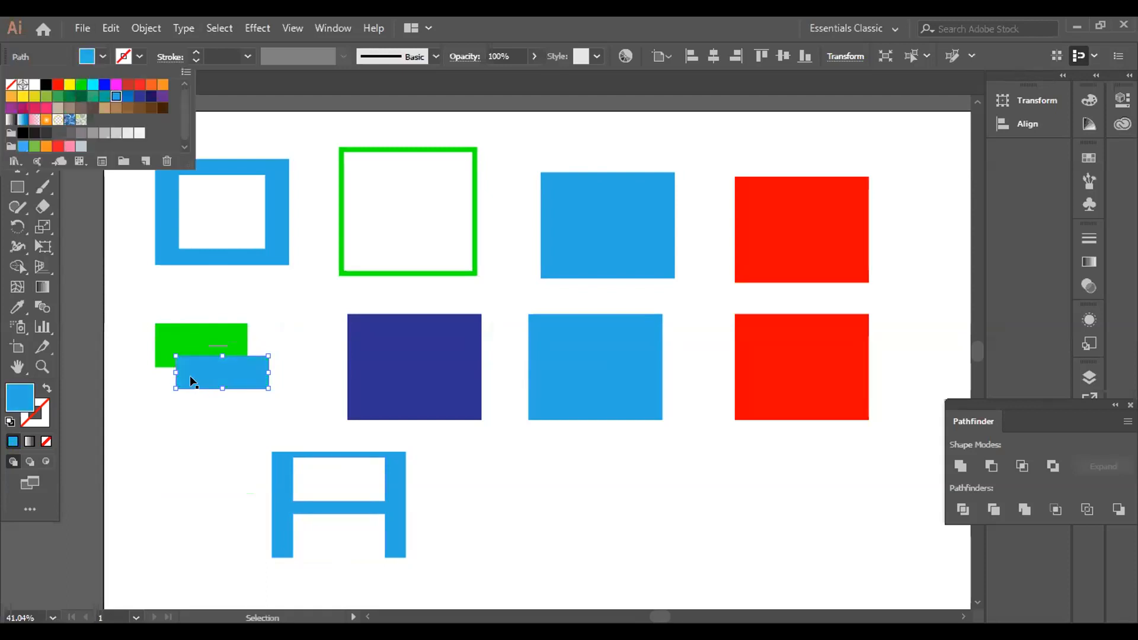
left_click(198, 311)
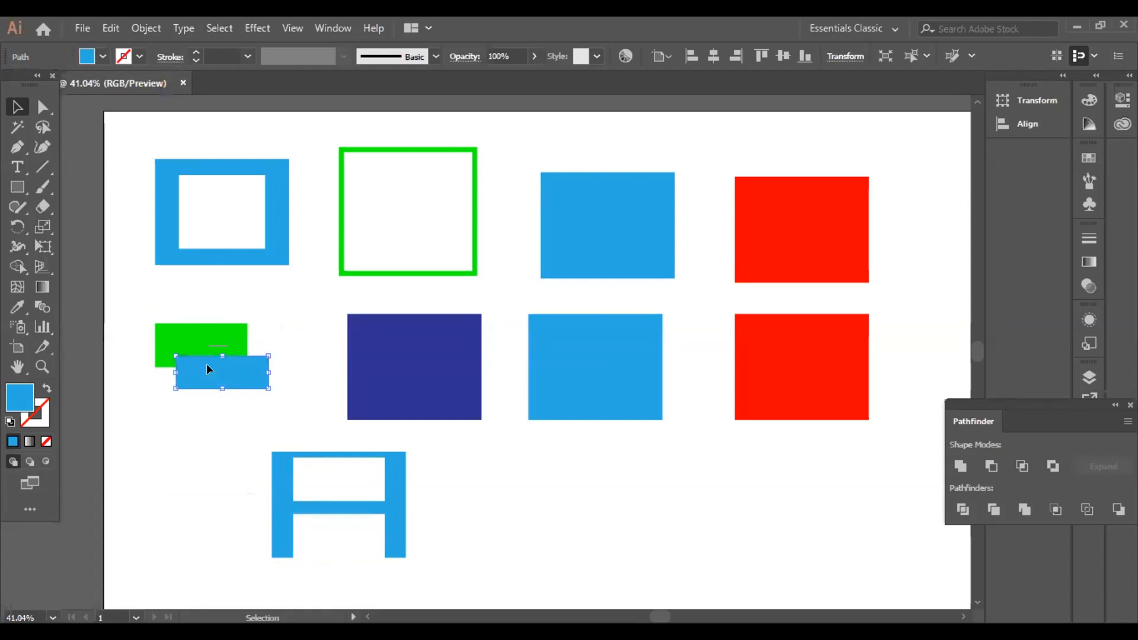
Select the overlapping green and light blue rectangles, merge them into one shape with the Shape Builder tool and deselect.
left_click_drag(168, 302, 235, 399)
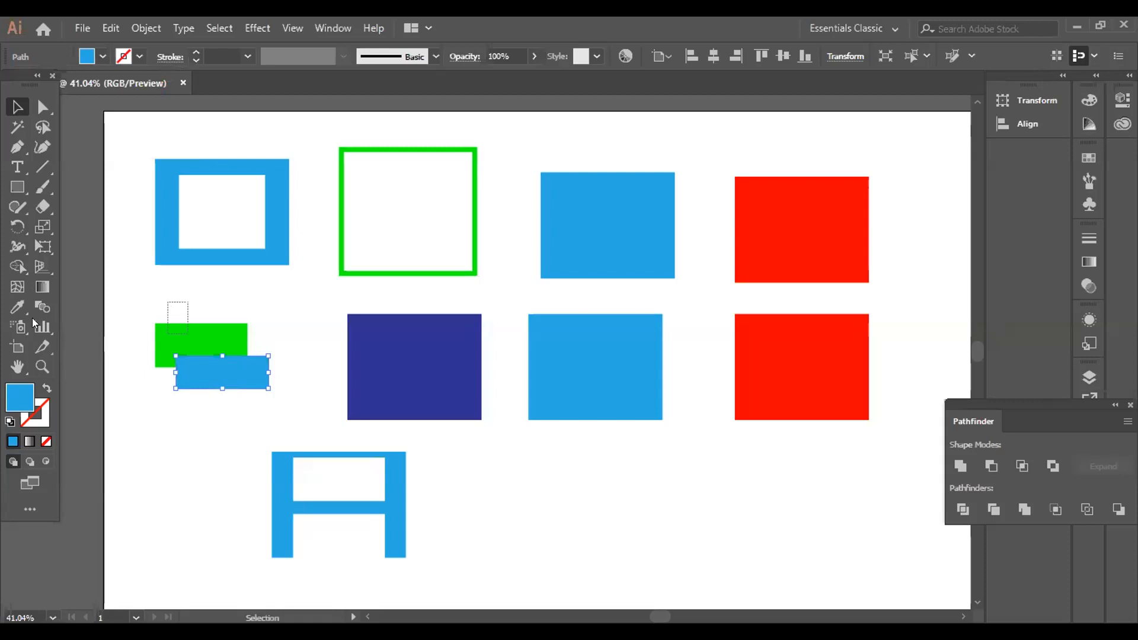
left_click_drag(189, 334, 195, 368)
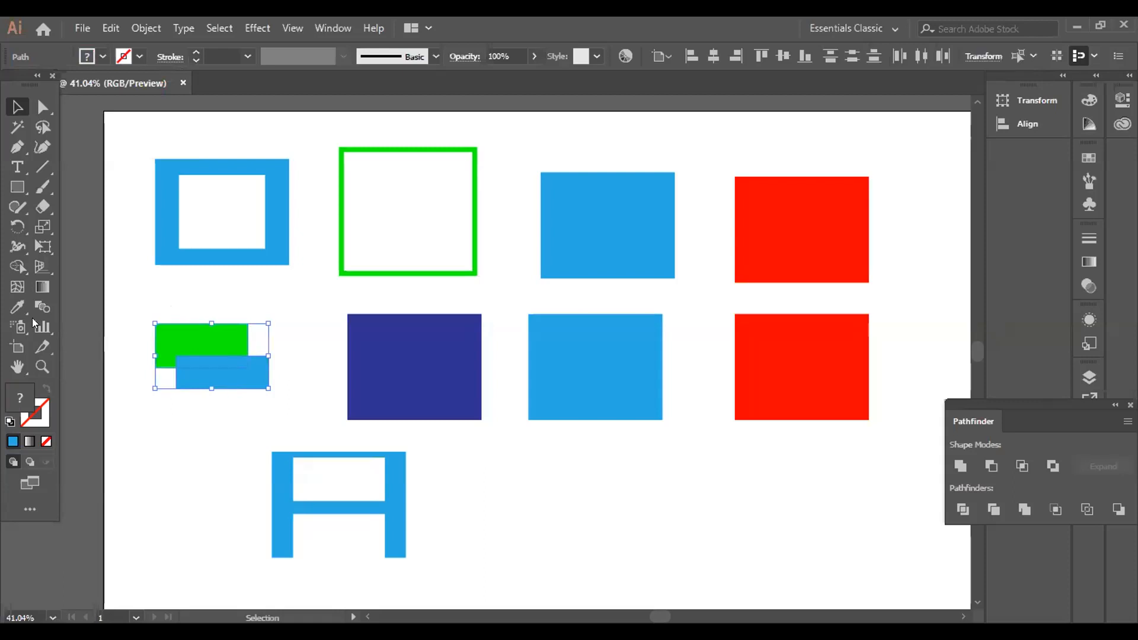
key("shift+m")
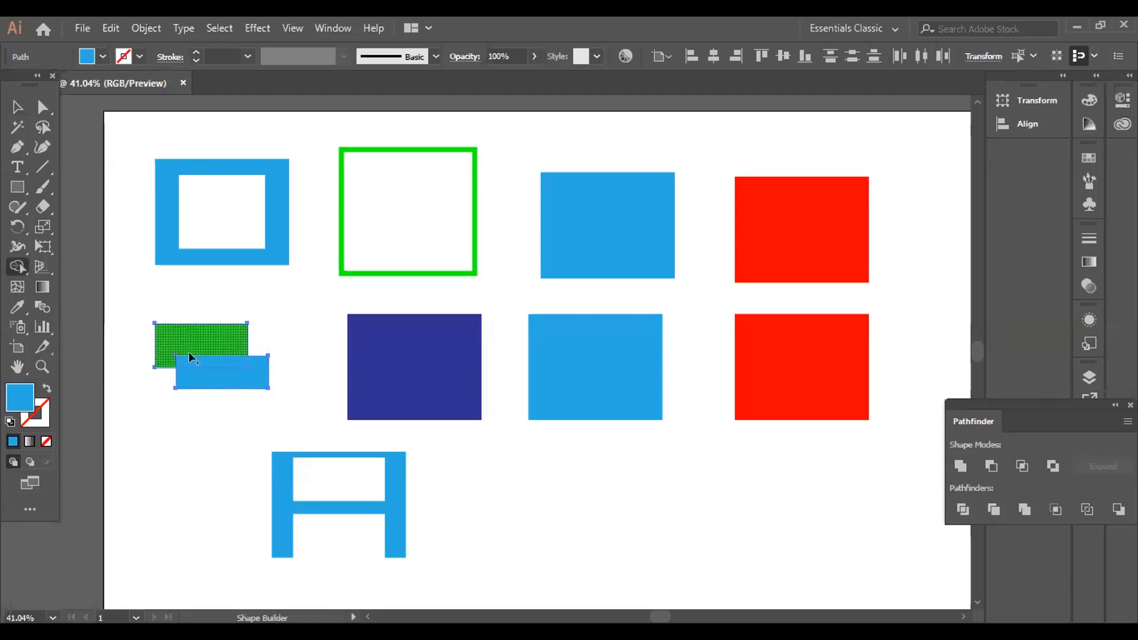
left_click_drag(177, 342, 204, 369)
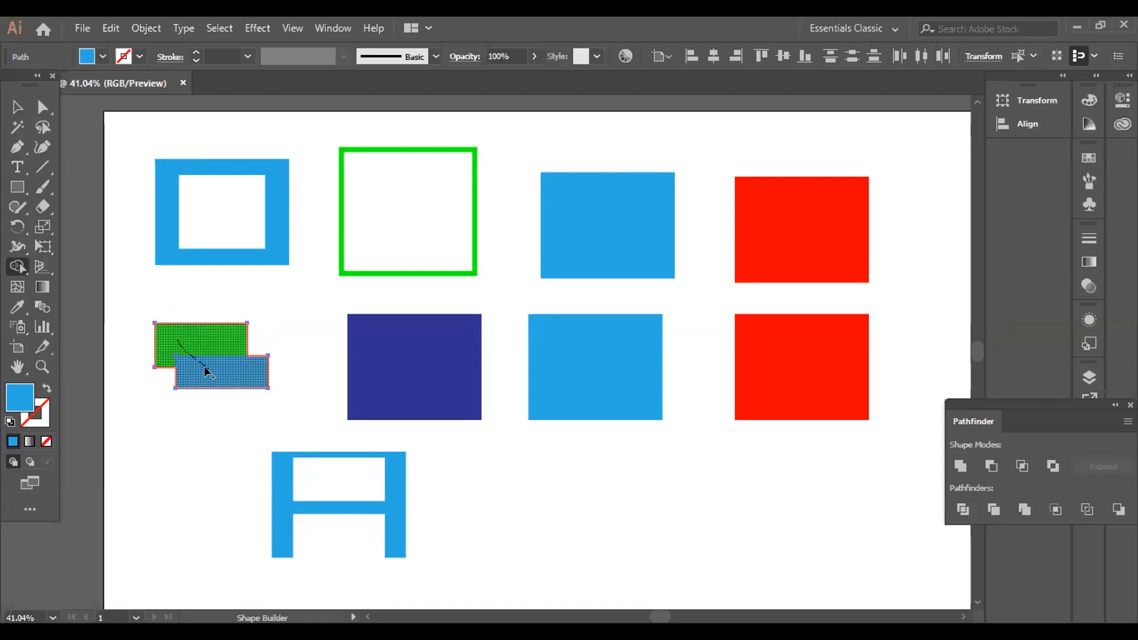
left_click_drag(204, 365, 204, 365)
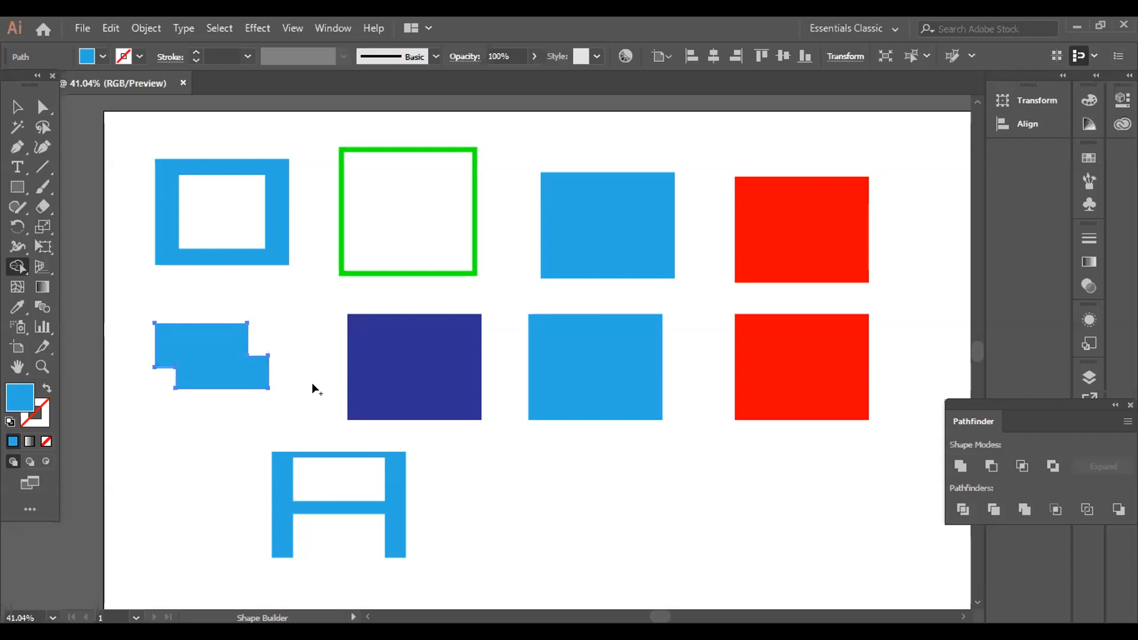
left_click(18, 107)
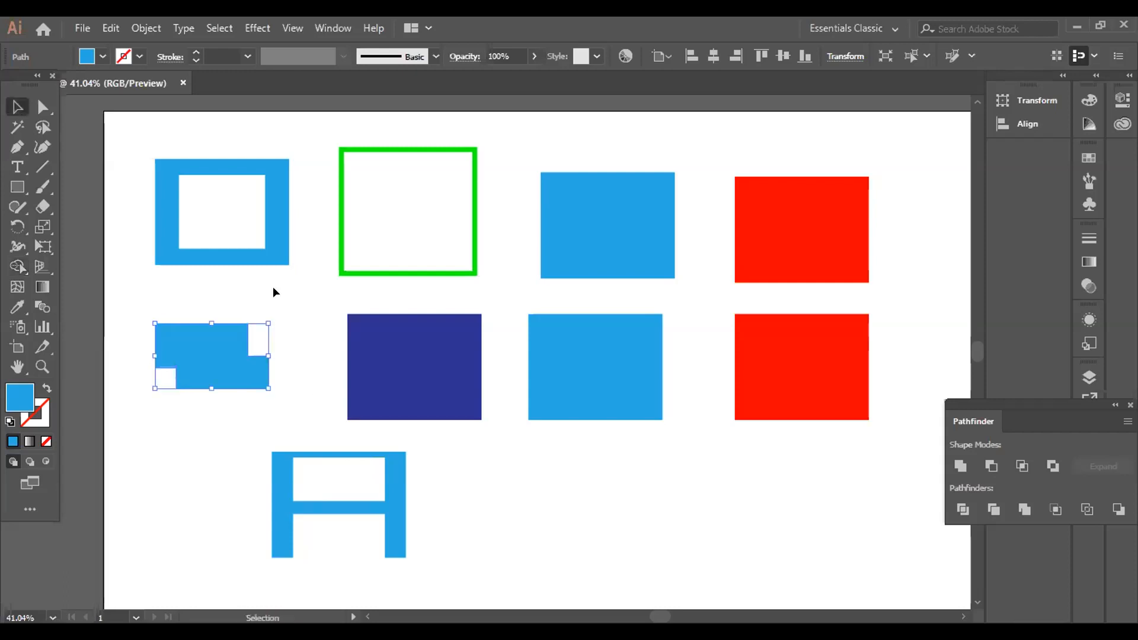
left_click(273, 287)
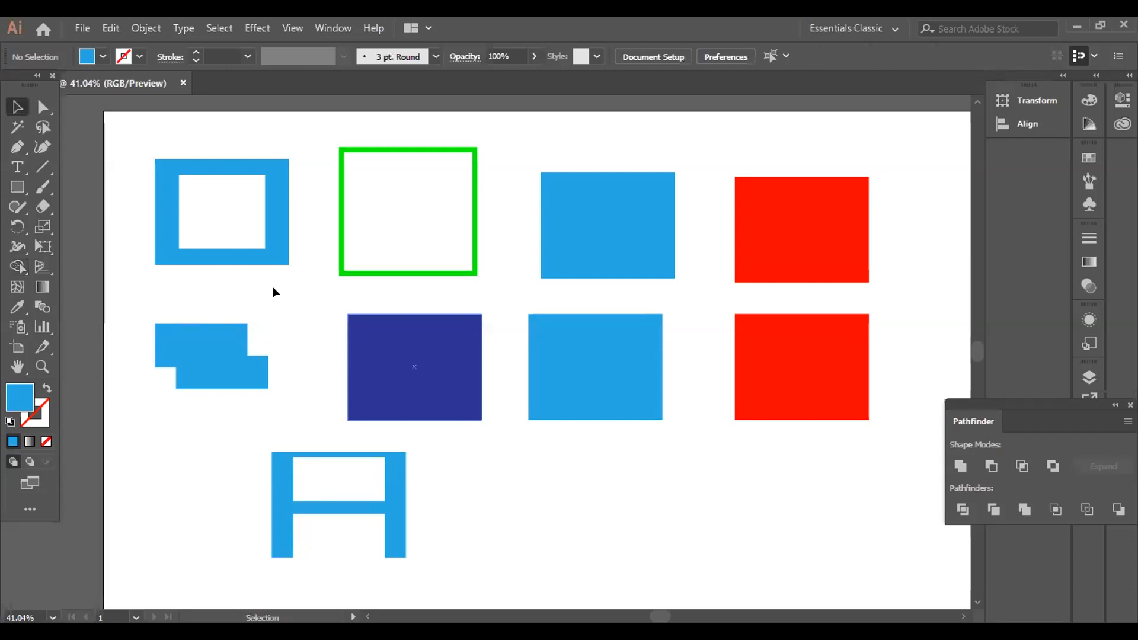
Shrink the dark blue rectangle and place it across the bottom edge of the lower light blue rectangle in the third column.
left_click(414, 367)
left_click_drag(482, 419, 618, 428)
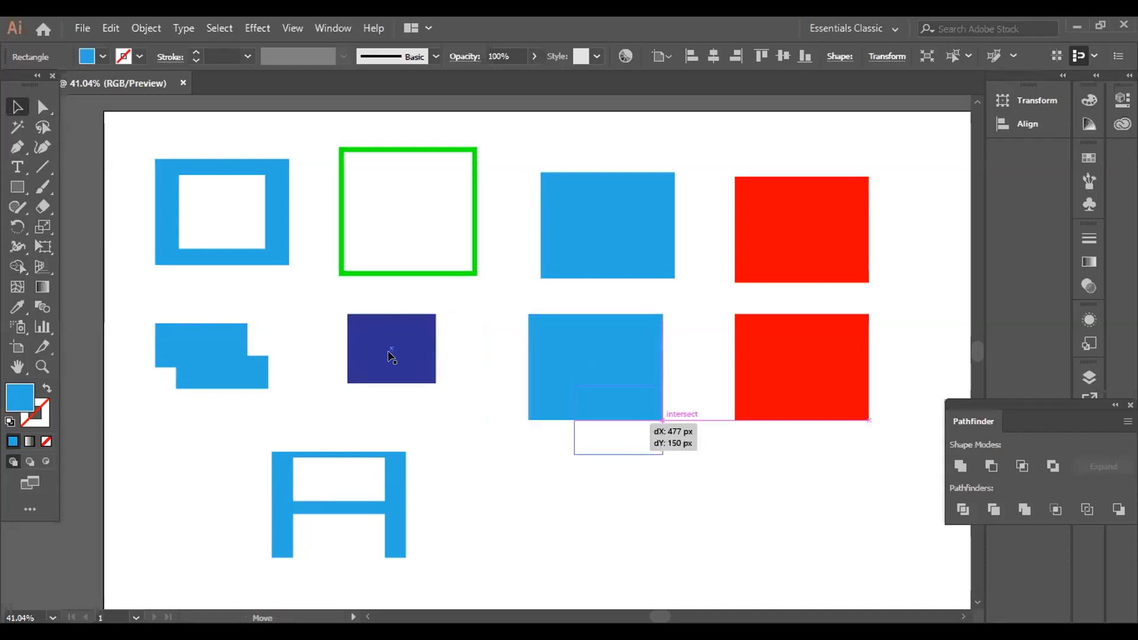
left_click_drag(391, 357, 546, 455)
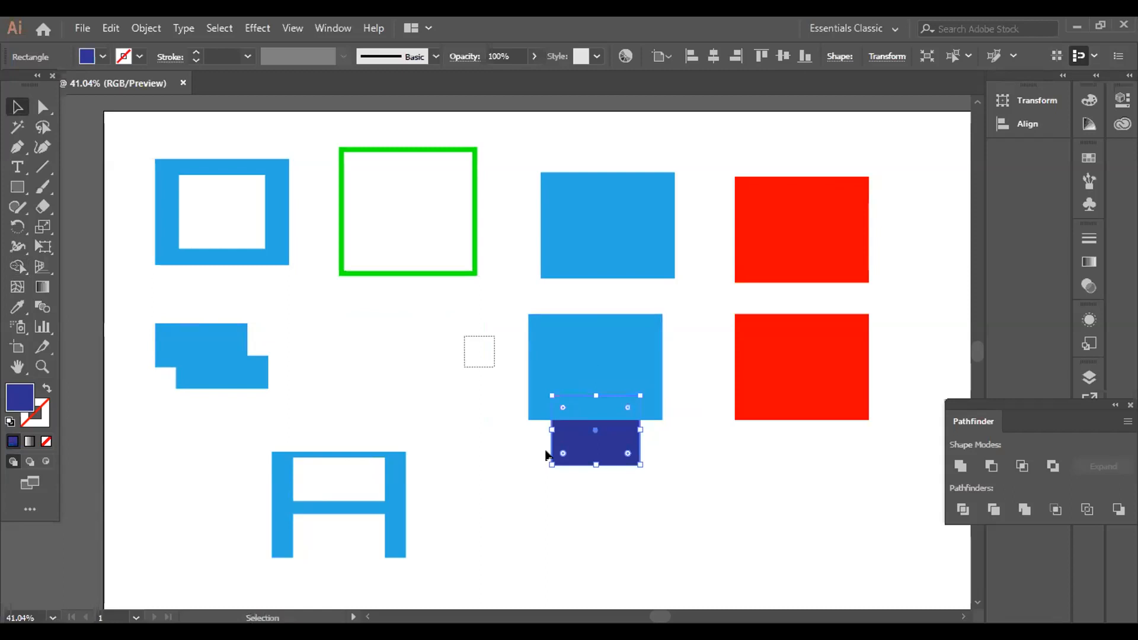
Combine the dark blue and light blue rectangles with Pathfinder Unite and move the united shape left below the green frame.
left_click_drag(472, 336, 654, 453)
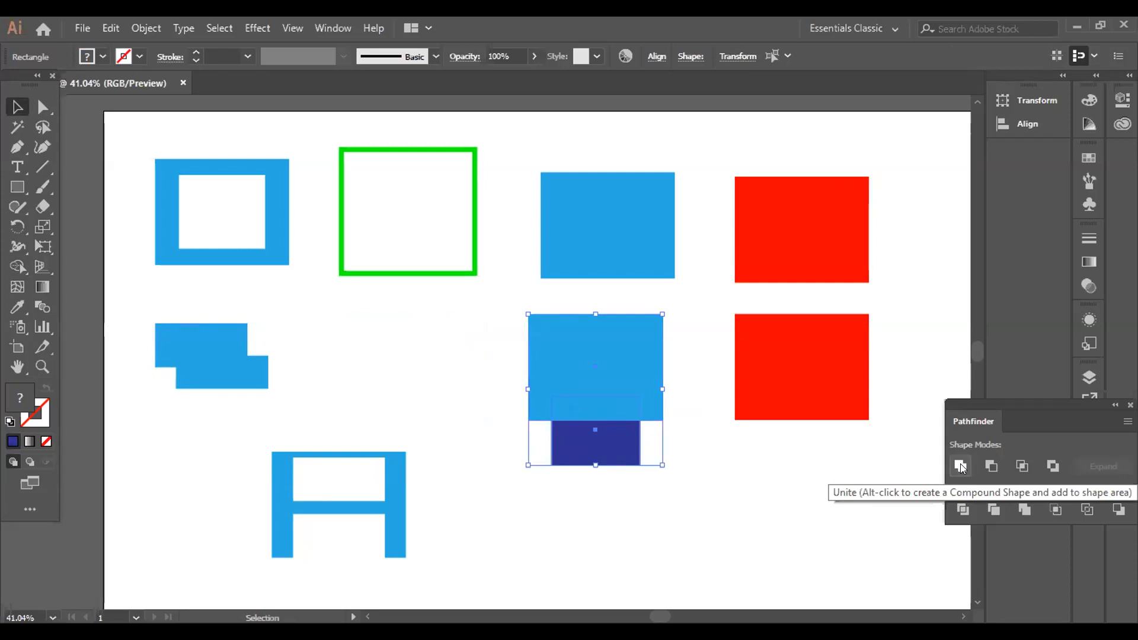
left_click(960, 467)
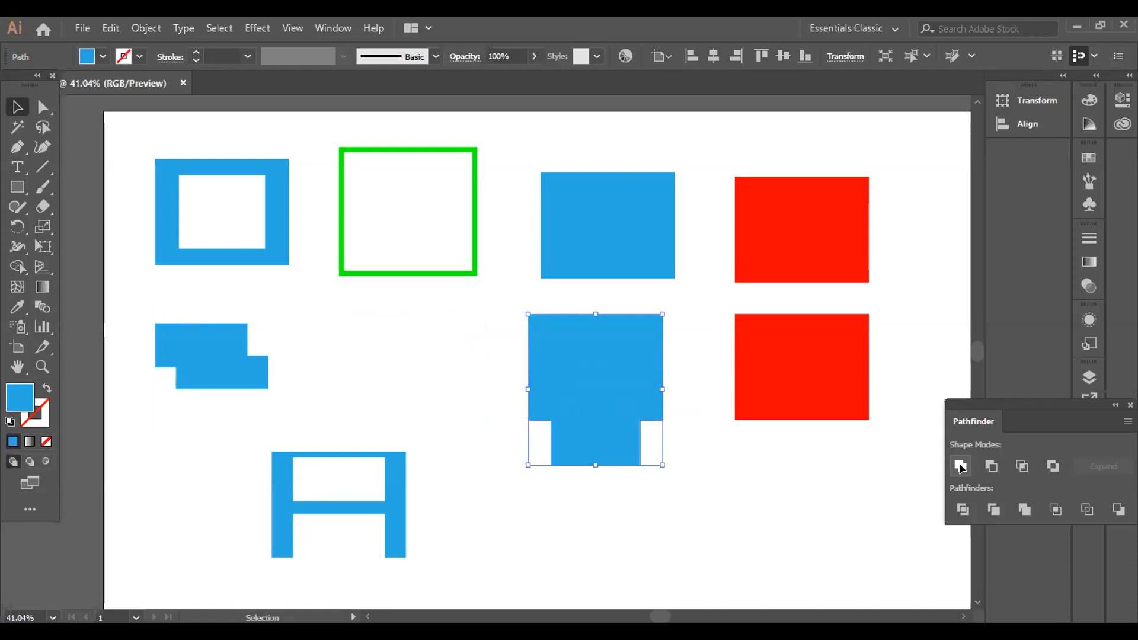
left_click(705, 452)
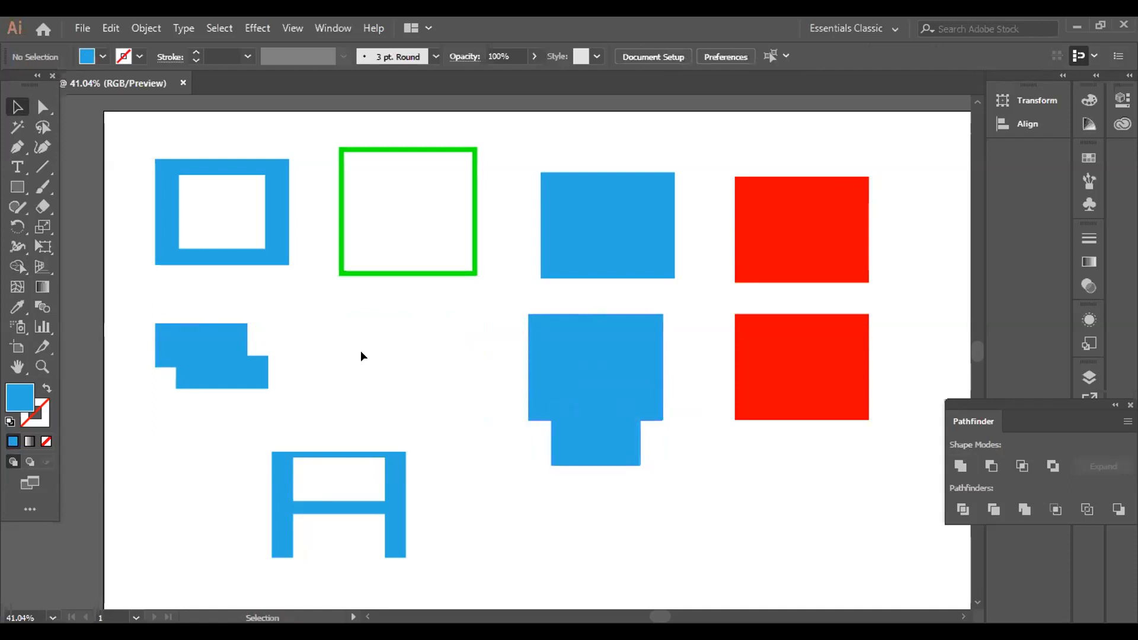
left_click_drag(584, 377, 360, 350)
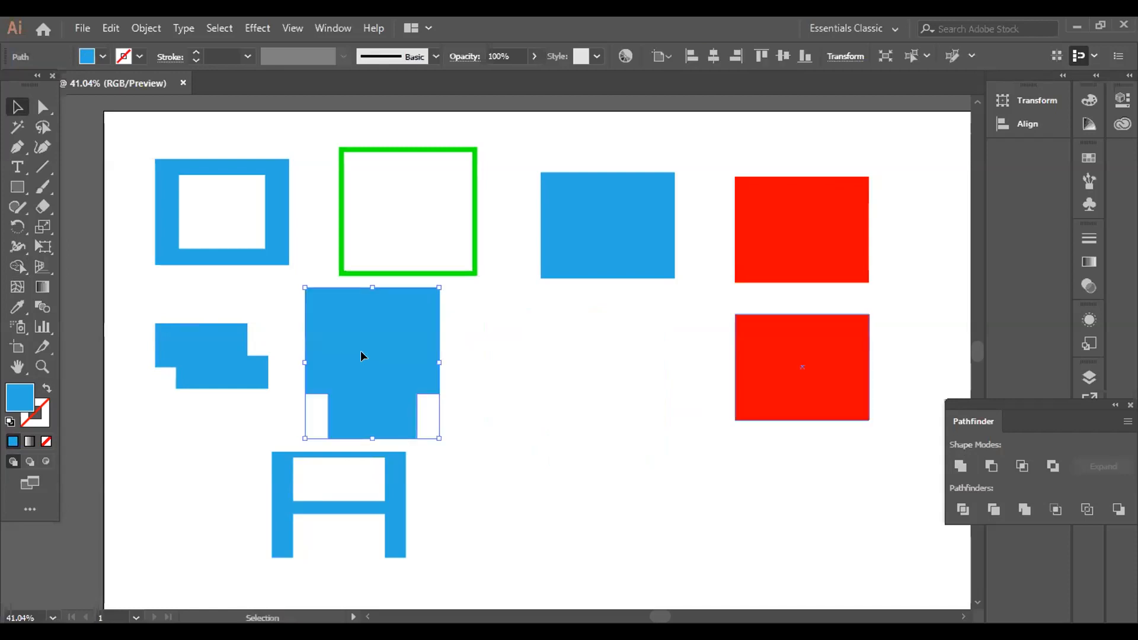
Overlap the lower red rectangle with the remaining light blue rectangle and keep only their common area with Pathfinder Intersect.
mouse_move(844, 386)
left_mouse_down()
mouse_move(650, 400)
mouse_move(656, 428)
left_mouse_up()
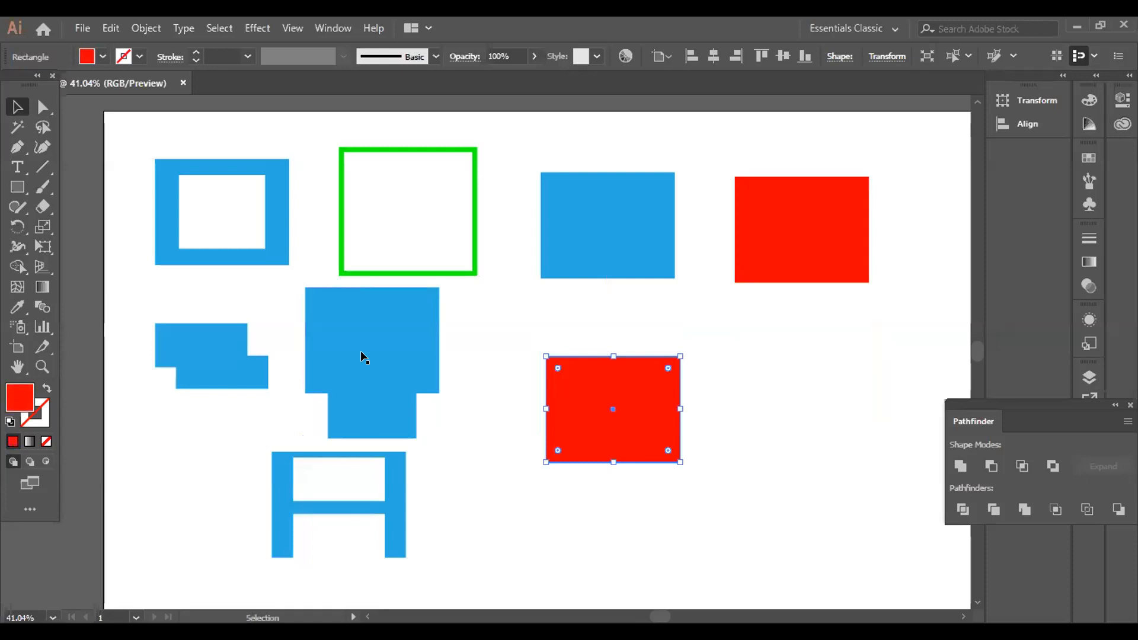
left_click_drag(613, 409, 546, 362)
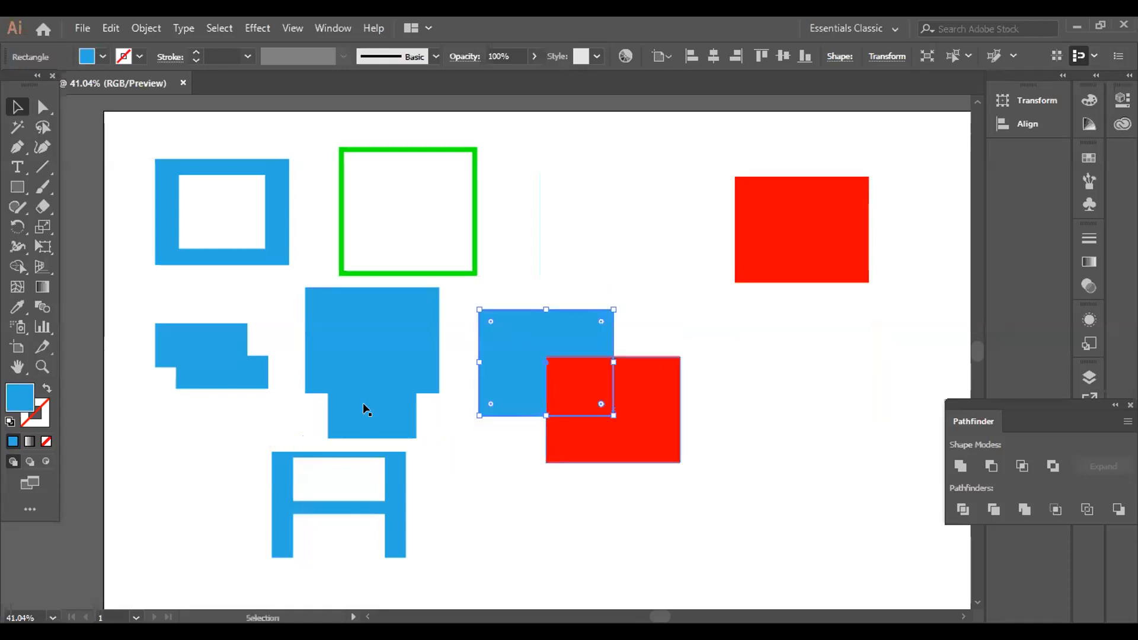
left_click(672, 460, "shift")
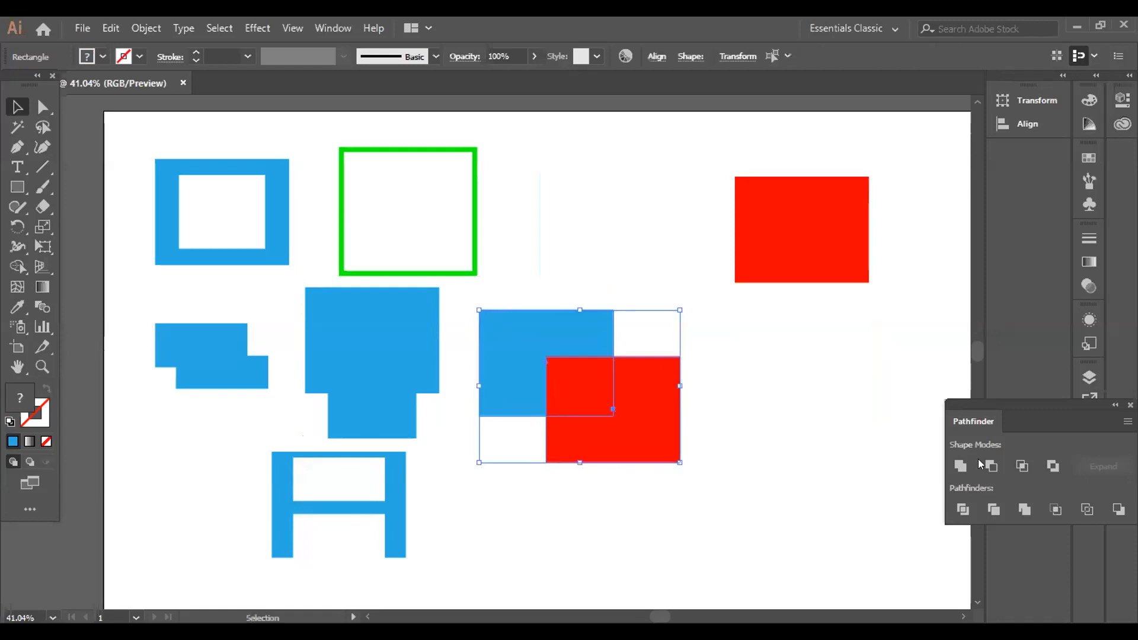
left_click(1024, 467)
Place the small red piece inside the red rectangle, cut it out with Pathfinder Exclude and move the result beside the green frame.
mouse_move(580, 386)
left_mouse_down()
mouse_move(605, 265)
mouse_move(801, 230)
mouse_move(771, 243)
left_mouse_up()
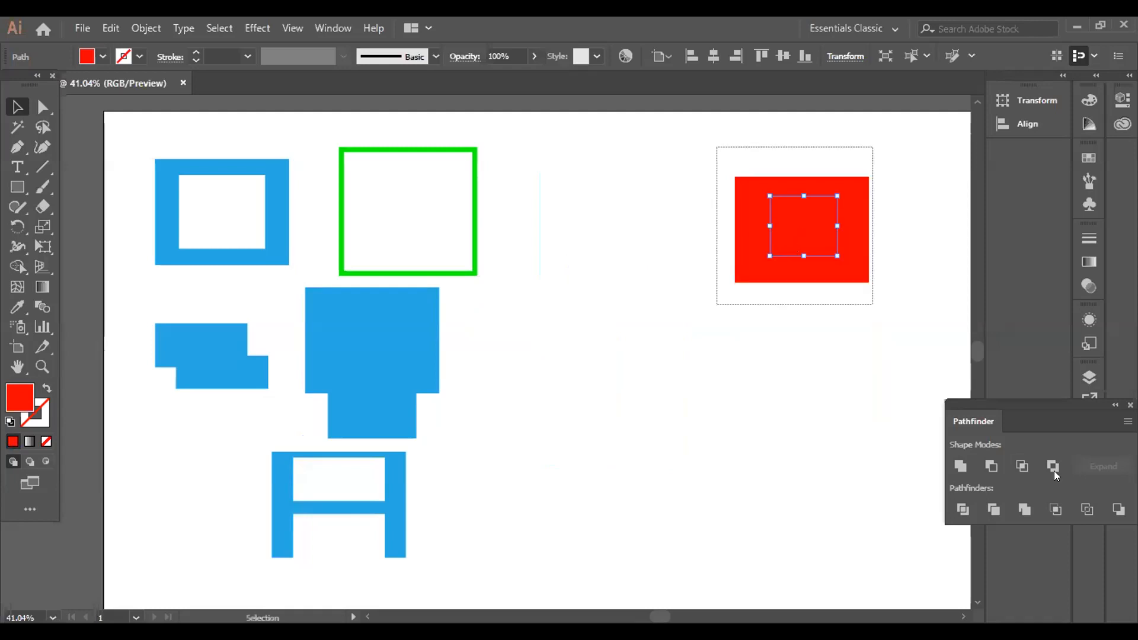
left_click(1031, 452)
left_click_drag(830, 186, 600, 179)
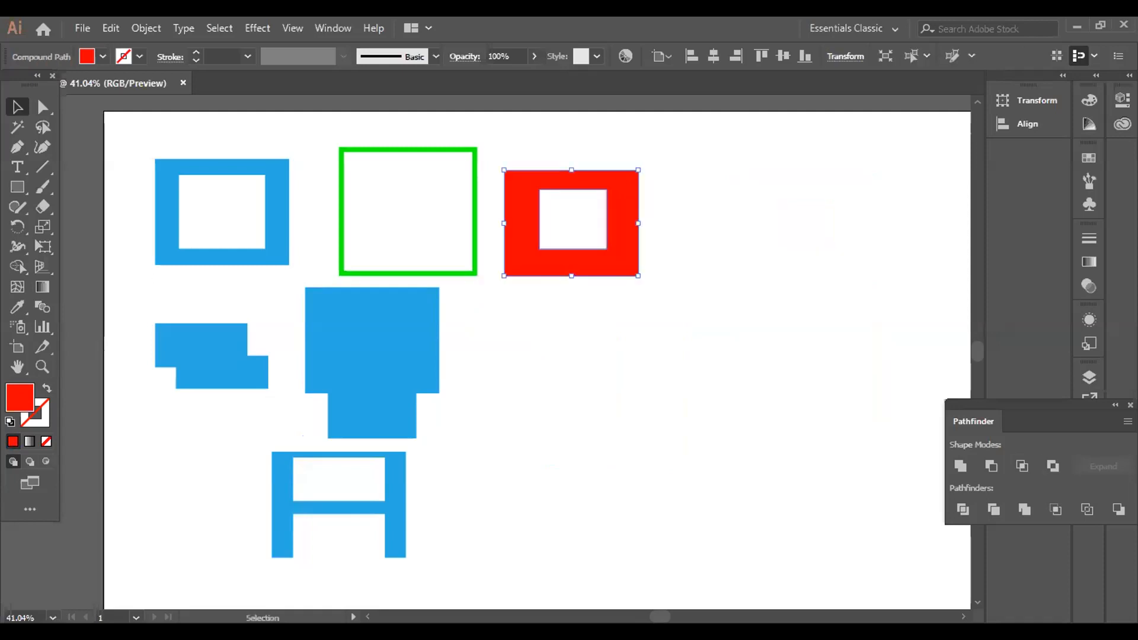
Move the united blue shape right of the red frame, and the stepped and table-like blue shapes up over the light blue frame.
left_click_drag(413, 371, 765, 407)
left_click_drag(241, 349, 521, 382)
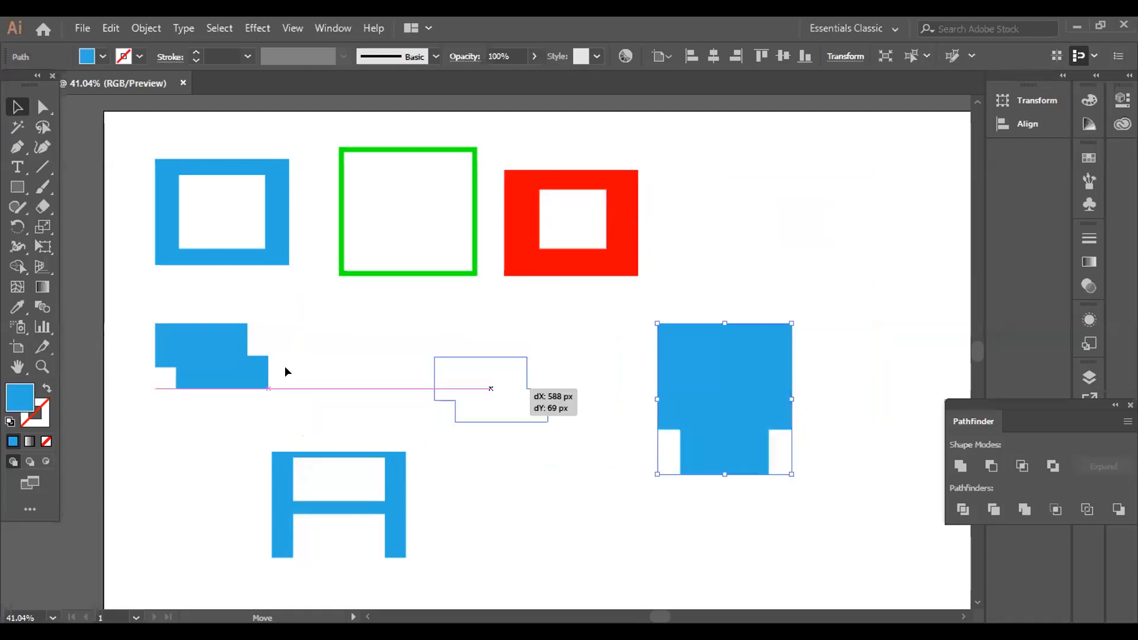
left_click_drag(285, 371, 285, 372)
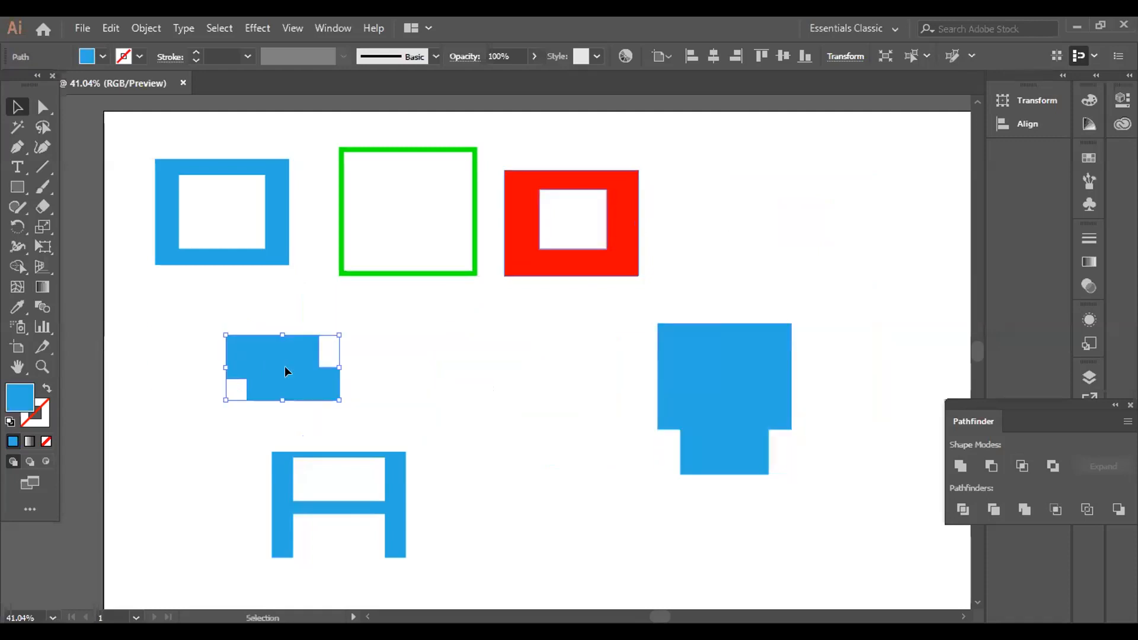
key("ctrl+shift+a")
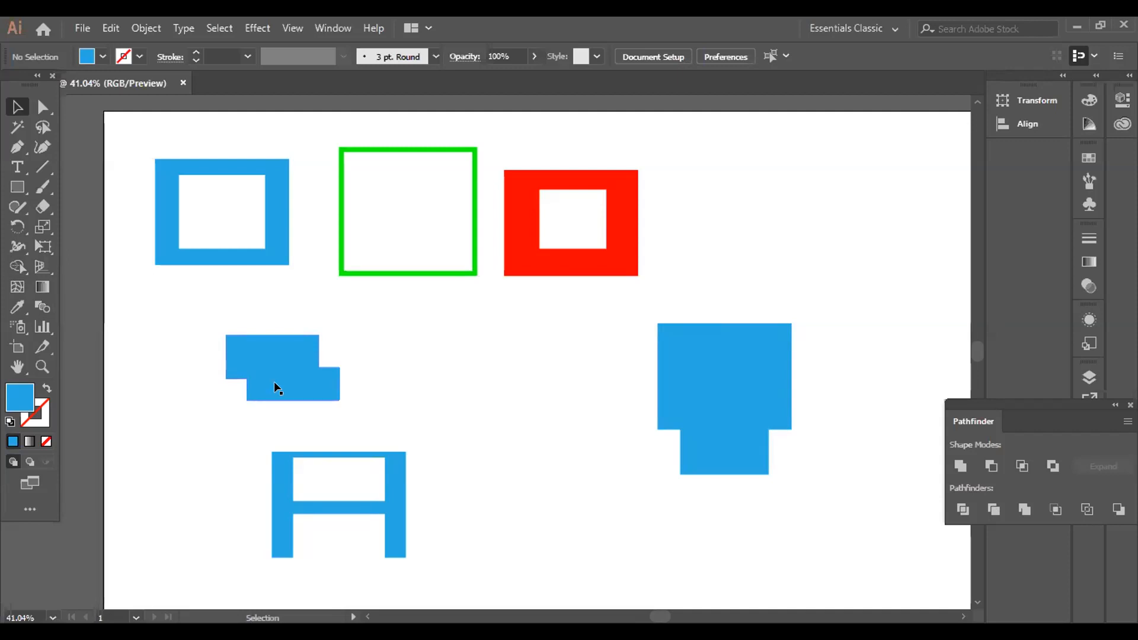
left_click_drag(723, 398, 740, 185)
left_click_drag(273, 382, 190, 210)
left_click_drag(338, 507, 250, 298)
Draw a square in the empty area below the red frame and fill it with dark green.
key("m")
left_click_drag(467, 373, 606, 475)
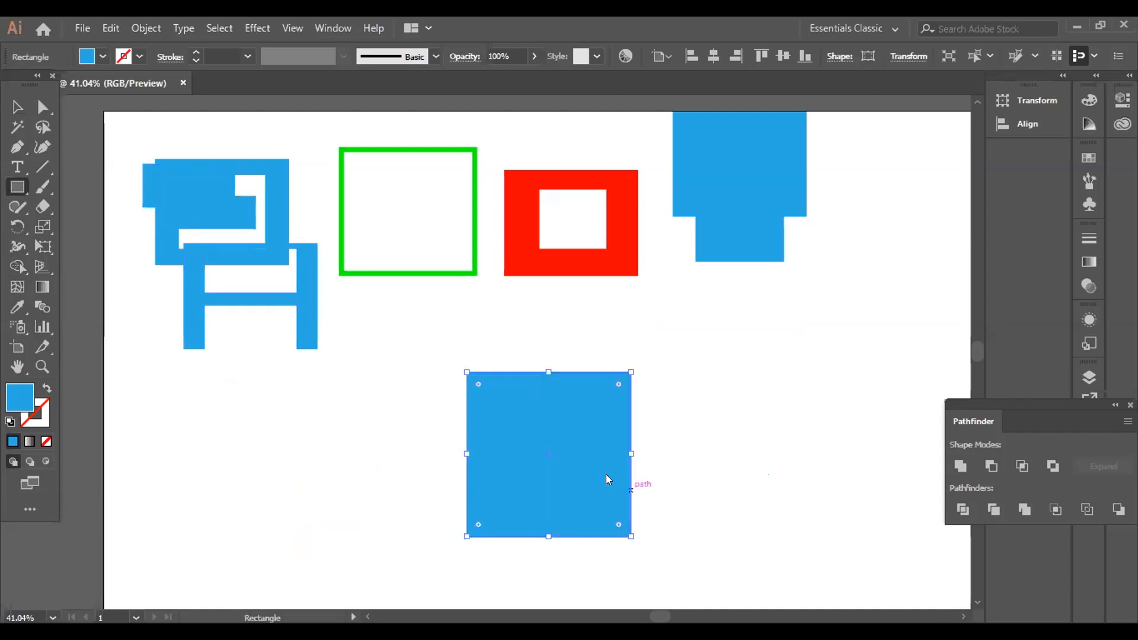
left_click(94, 63)
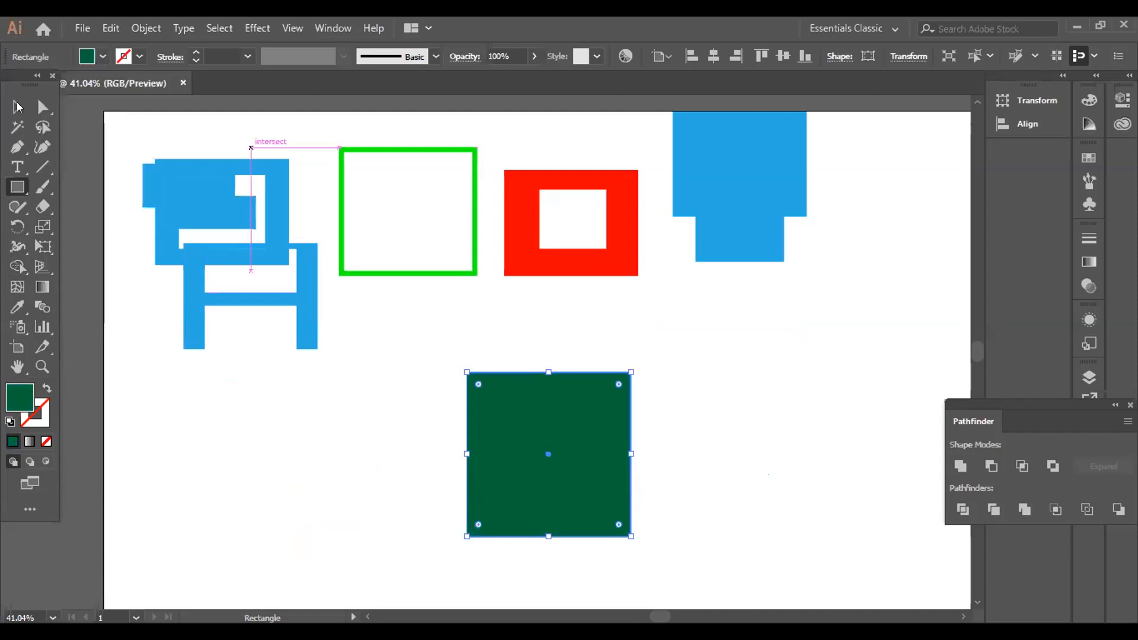
left_click(18, 107)
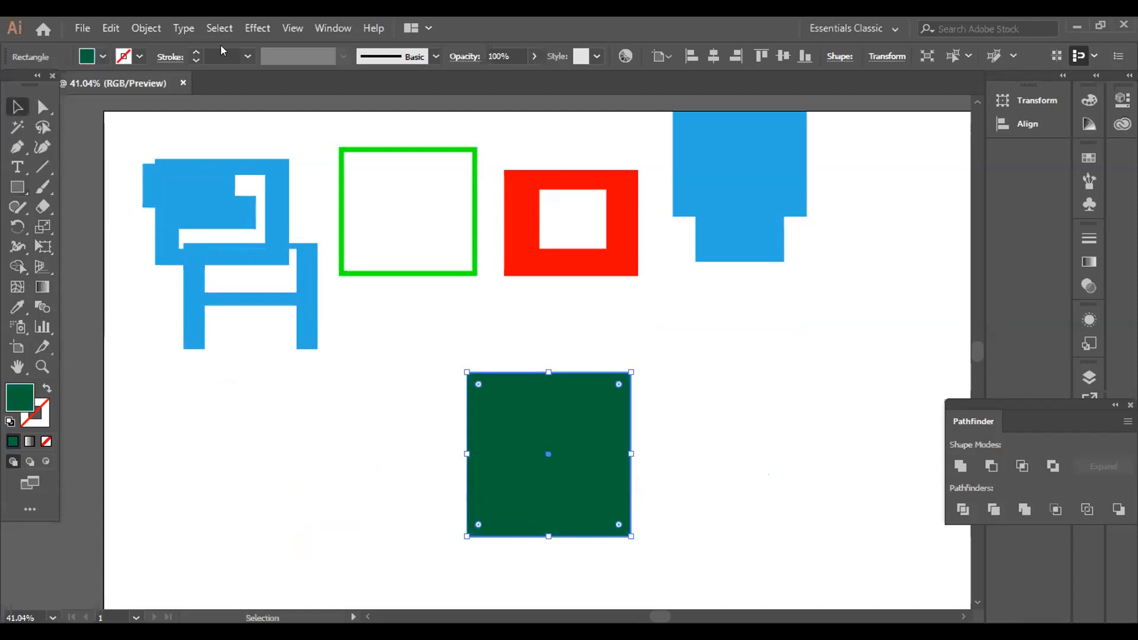
Split the dark green square into a grid of 3 rows and 3 columns with the preview on.
key("alt+o")
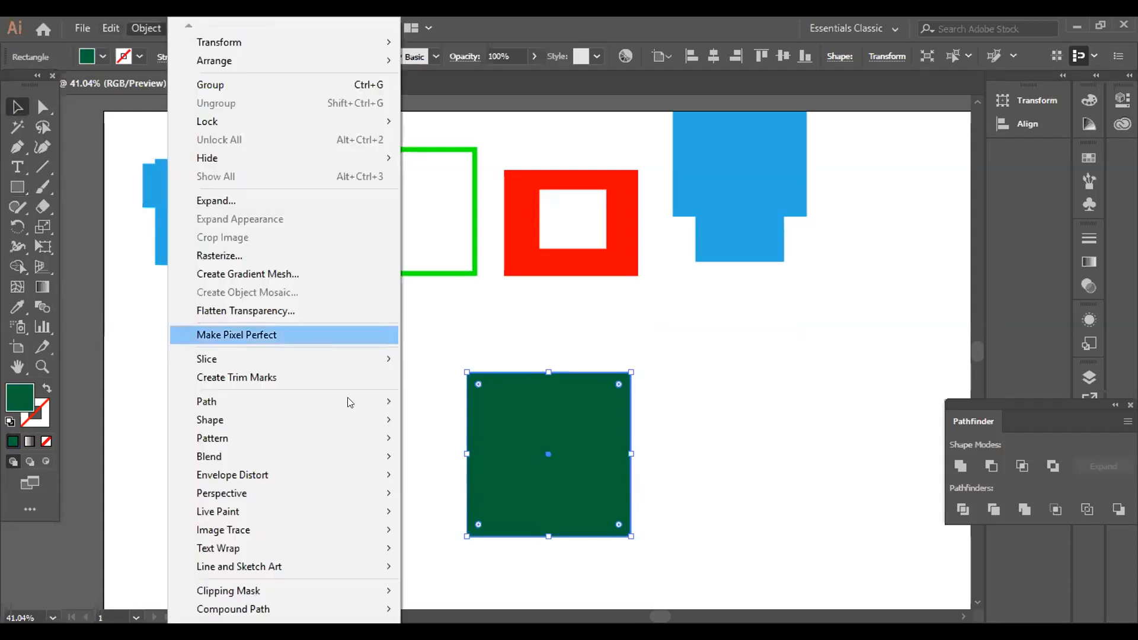
mouse_move(348, 398)
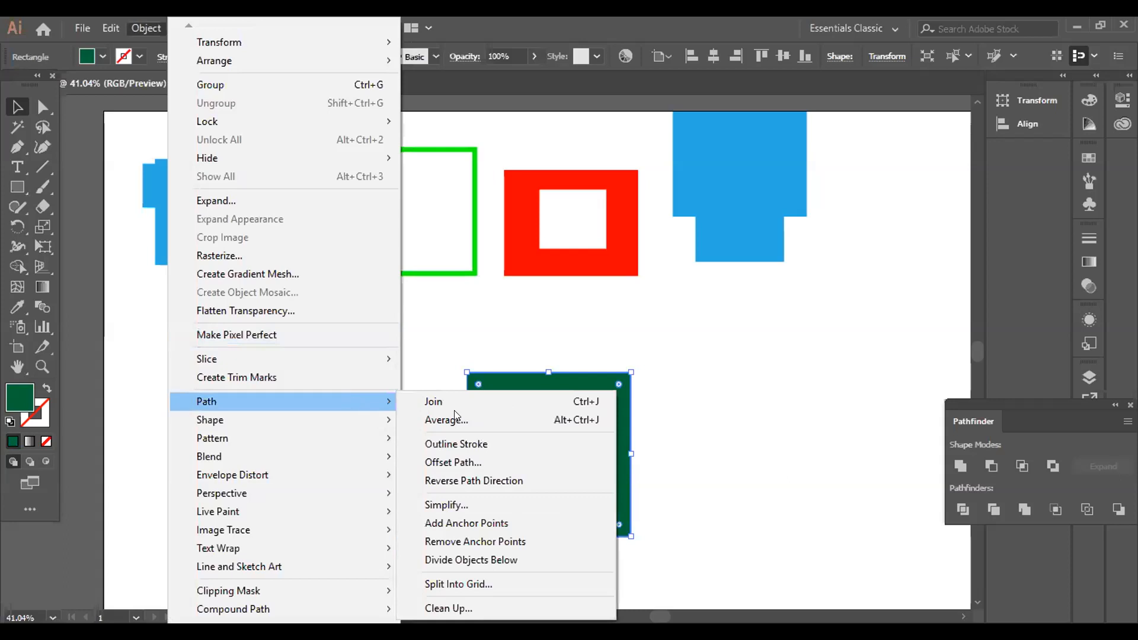
left_click(534, 585)
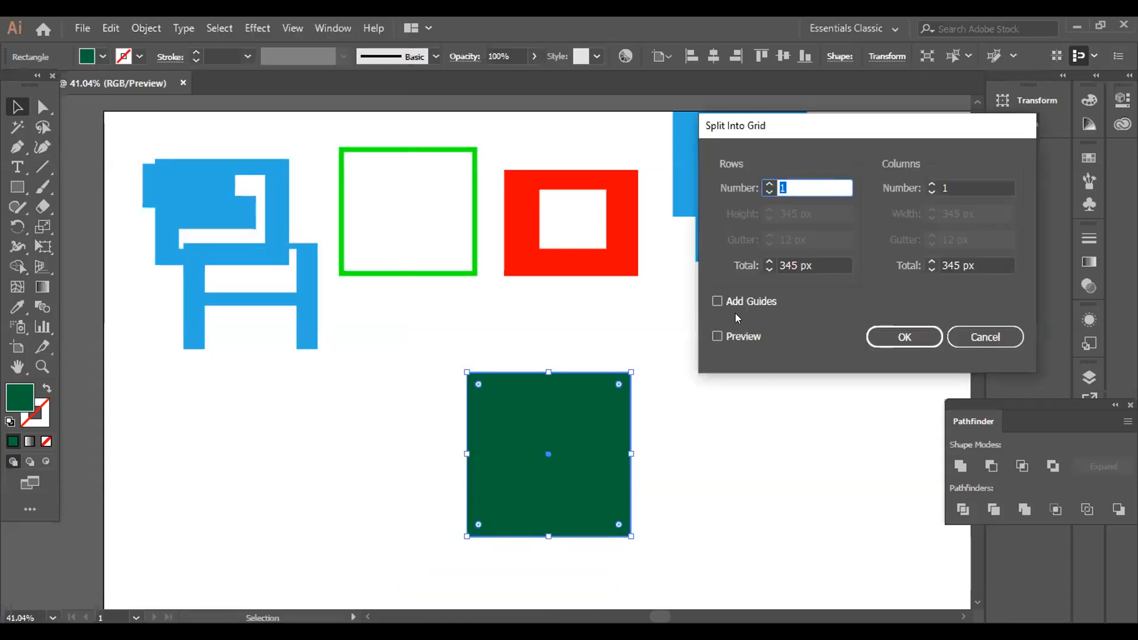
left_click(728, 332)
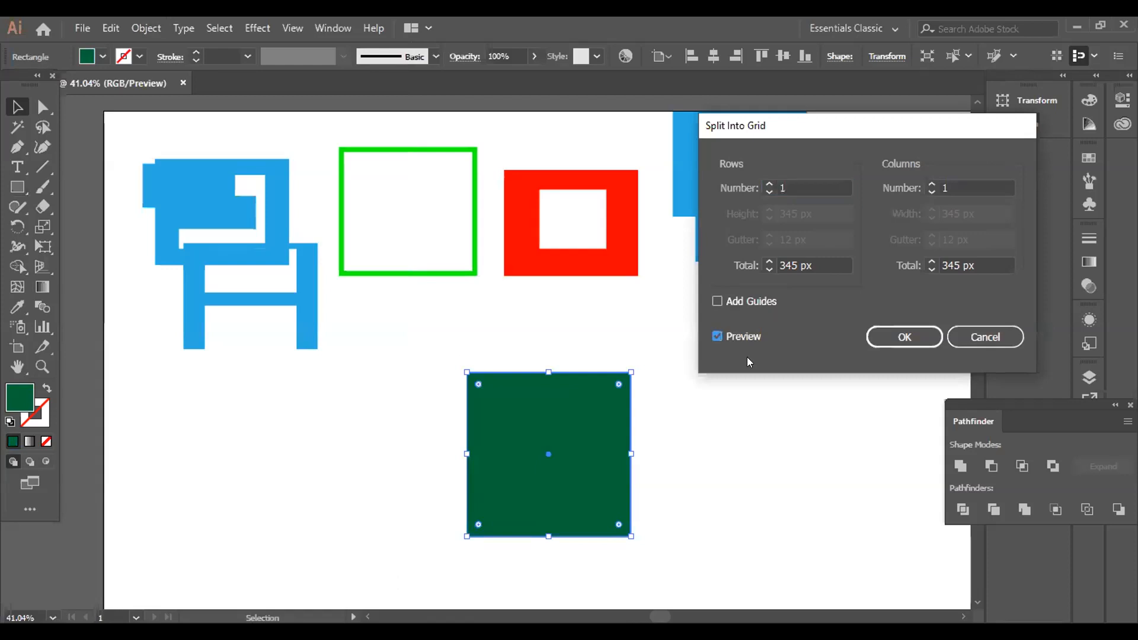
left_click(765, 180)
left_click(767, 184)
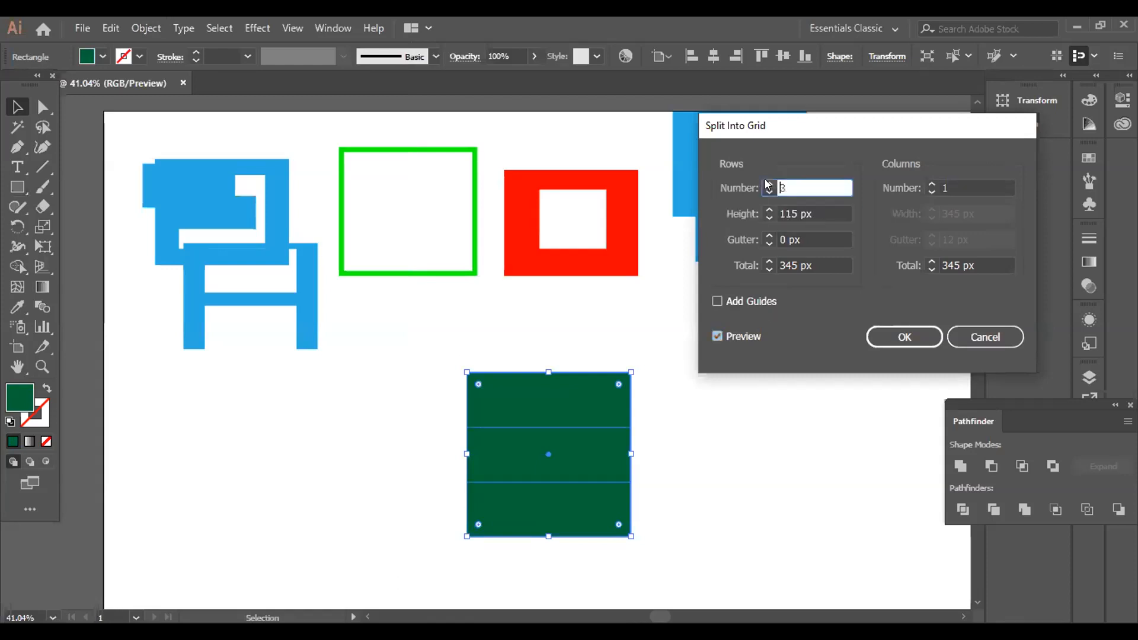
left_click(933, 180)
left_click(933, 181)
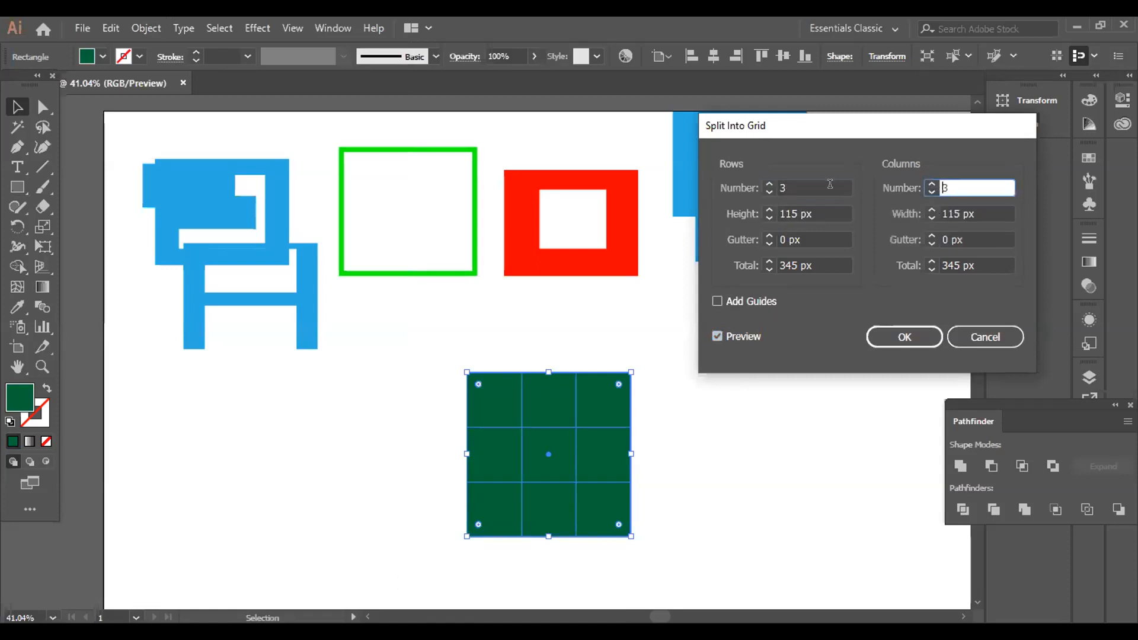
Set both the row and column gutters of the grid to 10 px and apply the split.
double_click(797, 210)
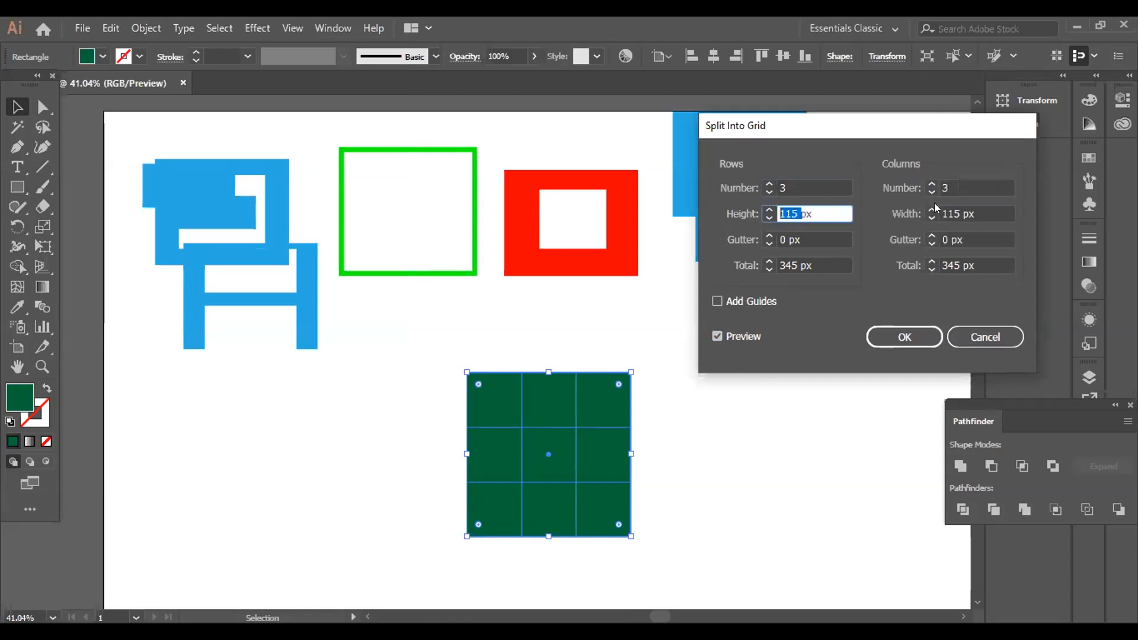
double_click(953, 208)
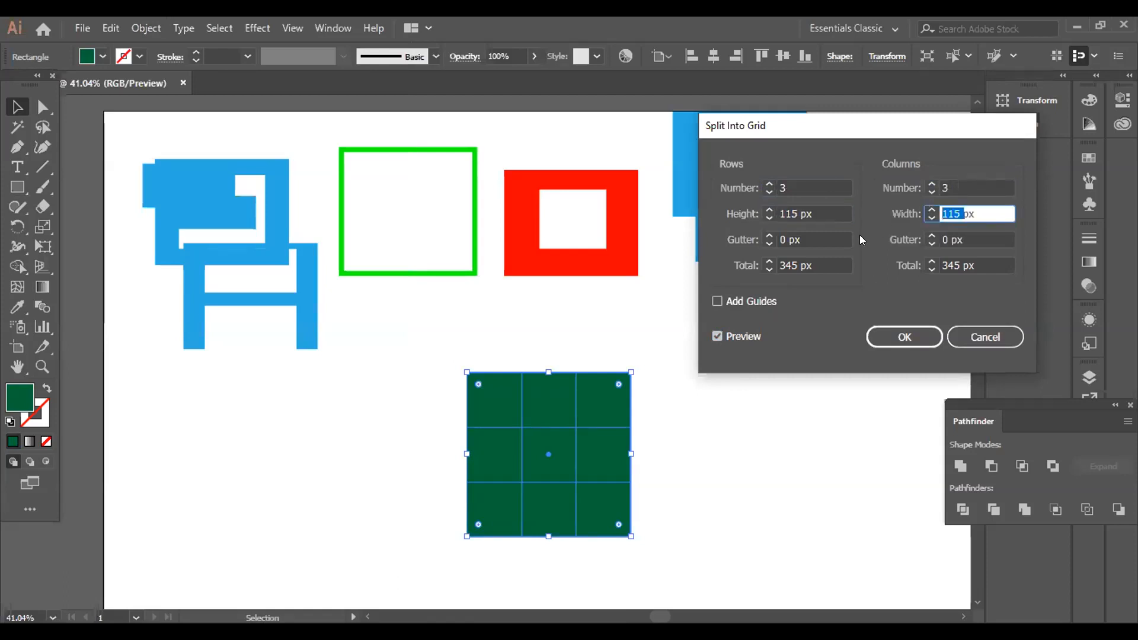
left_click(769, 236)
left_click(769, 236)
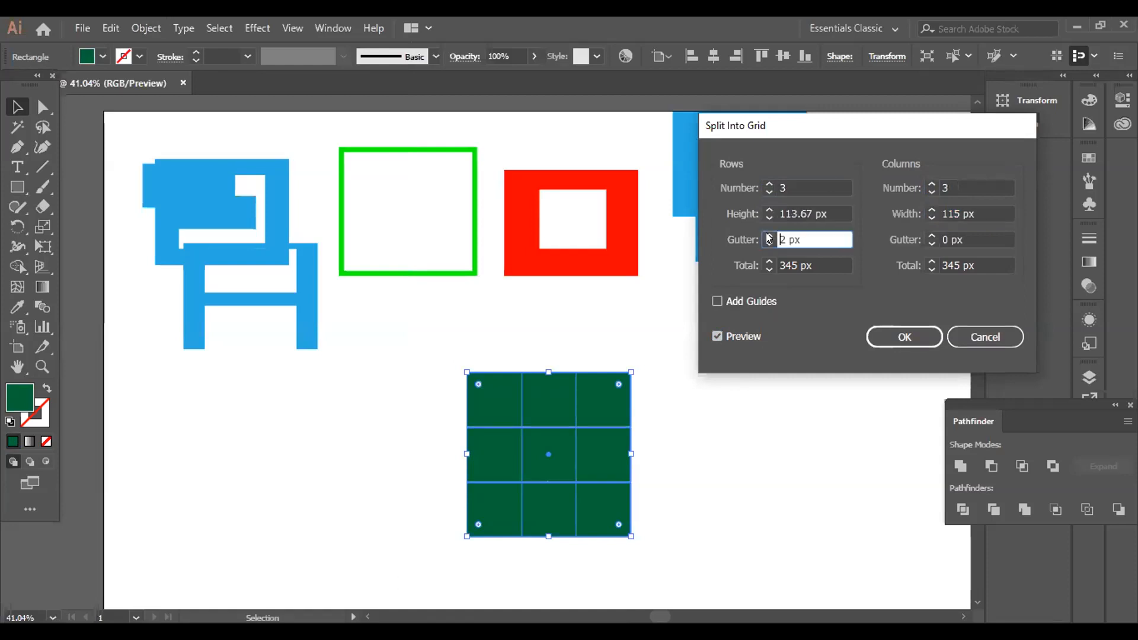
left_click(768, 236)
left_click(769, 236)
left_click(768, 237)
left_click(769, 237)
left_click(769, 237)
left_click(769, 236)
left_click(769, 236)
left_click(769, 237)
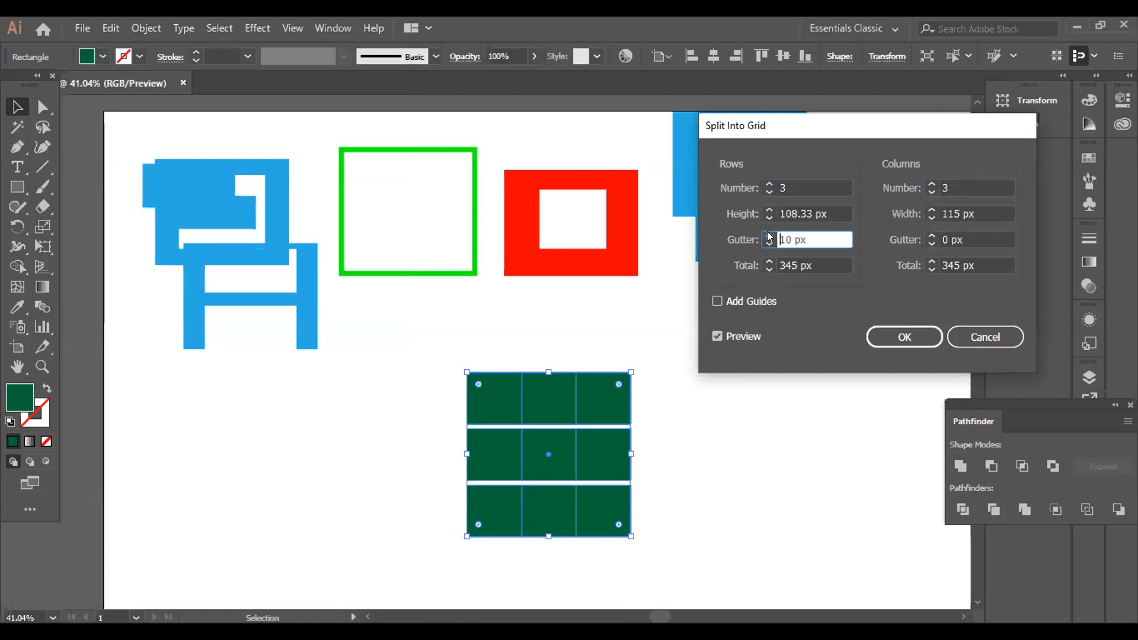
double_click(946, 239)
type("1")
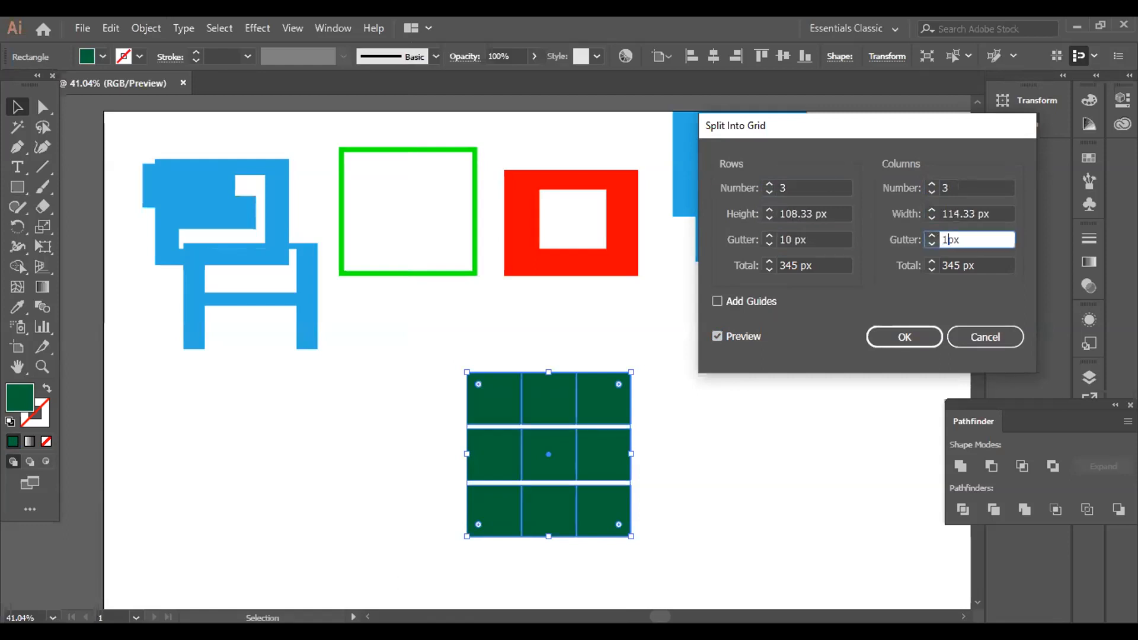
type("0")
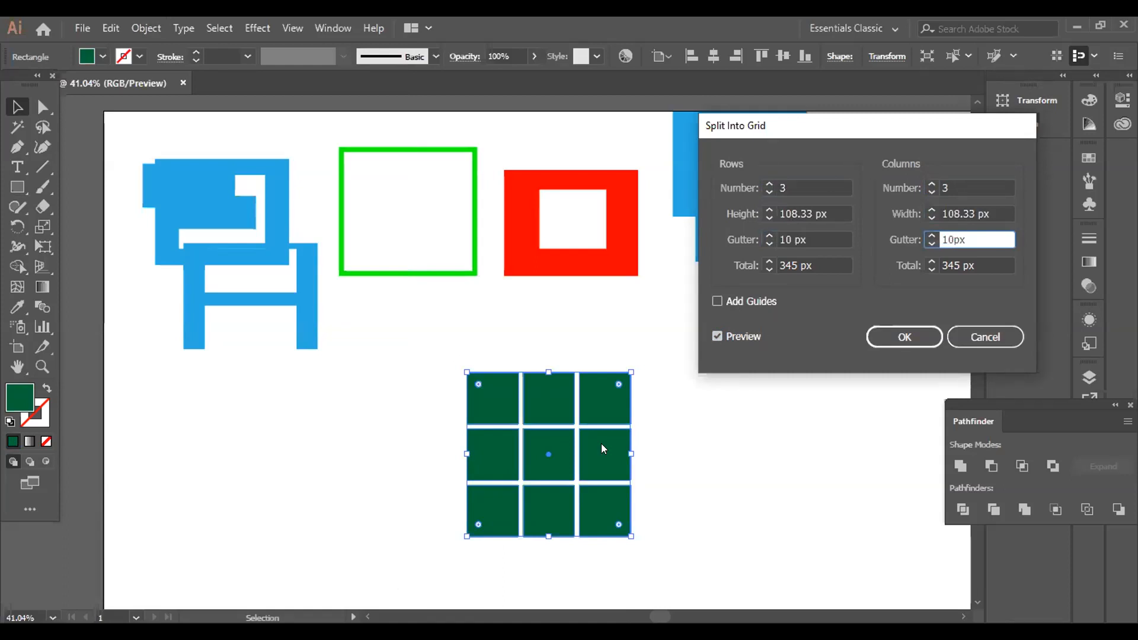
left_click(889, 336)
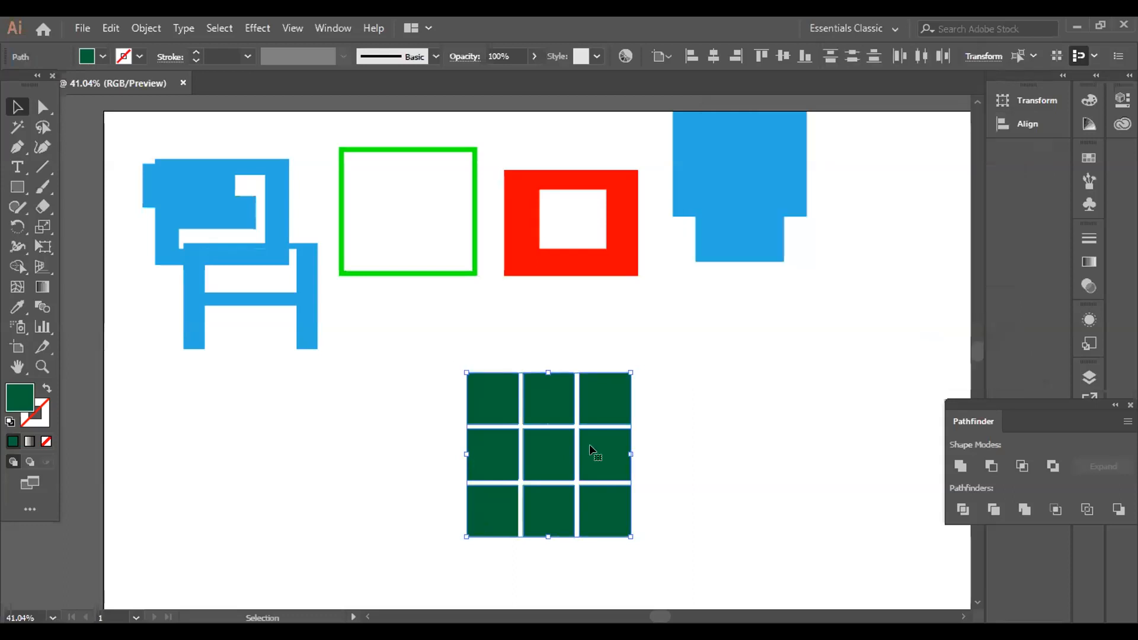
Group the nine green squares and move the group below the table-like blue shape.
scroll(590, 448, "down", 1)
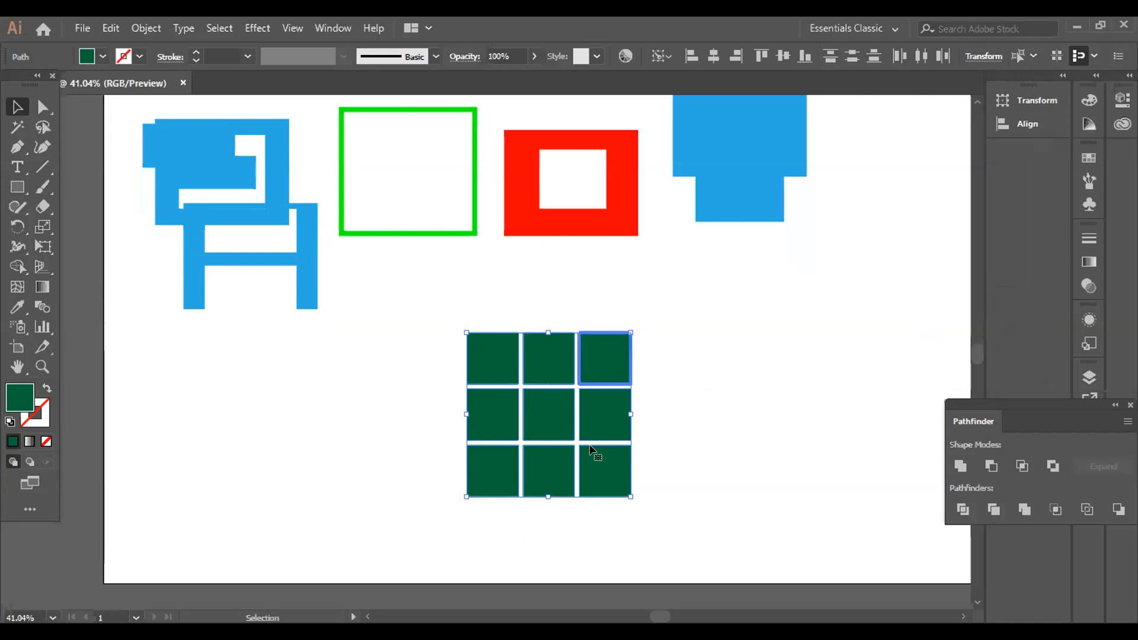
left_click_drag(590, 448, 499, 412)
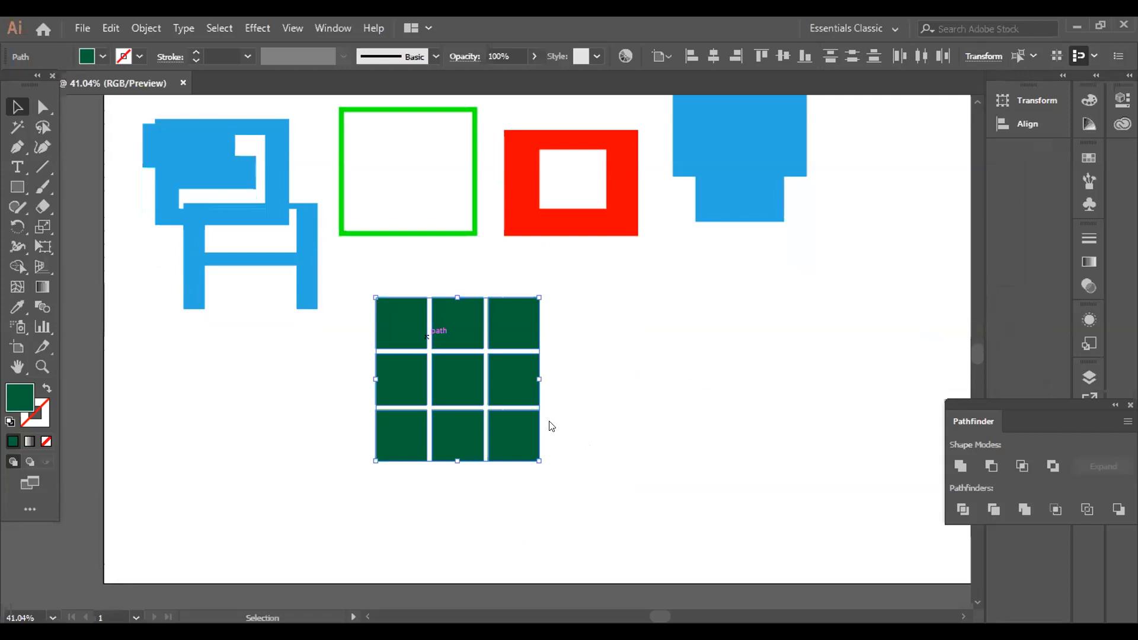
right_click(489, 333)
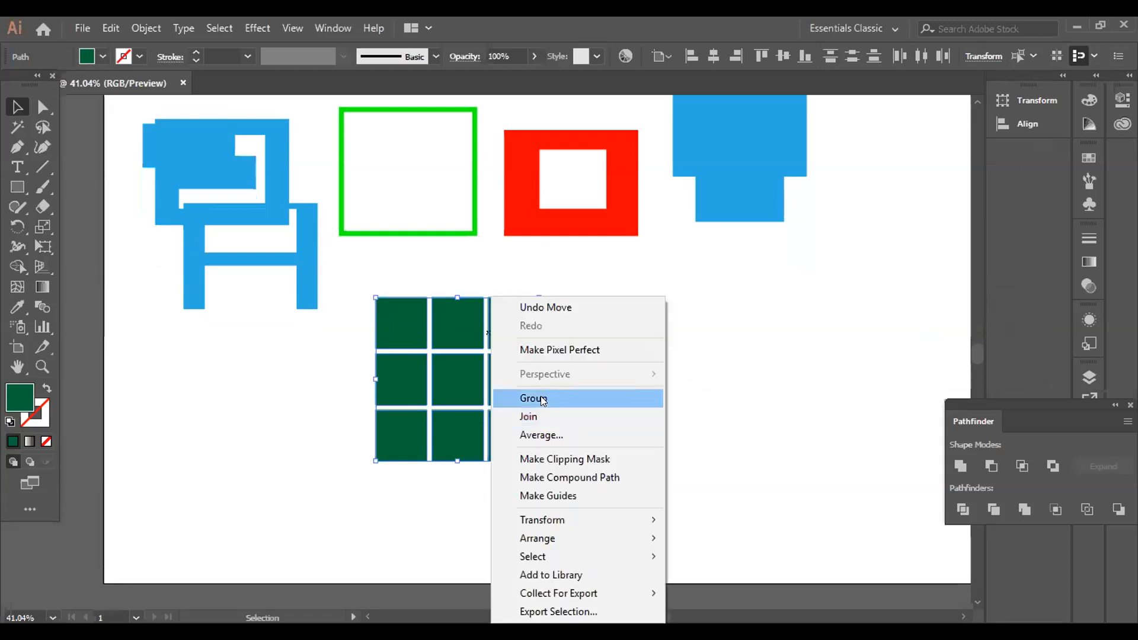
left_click(543, 401)
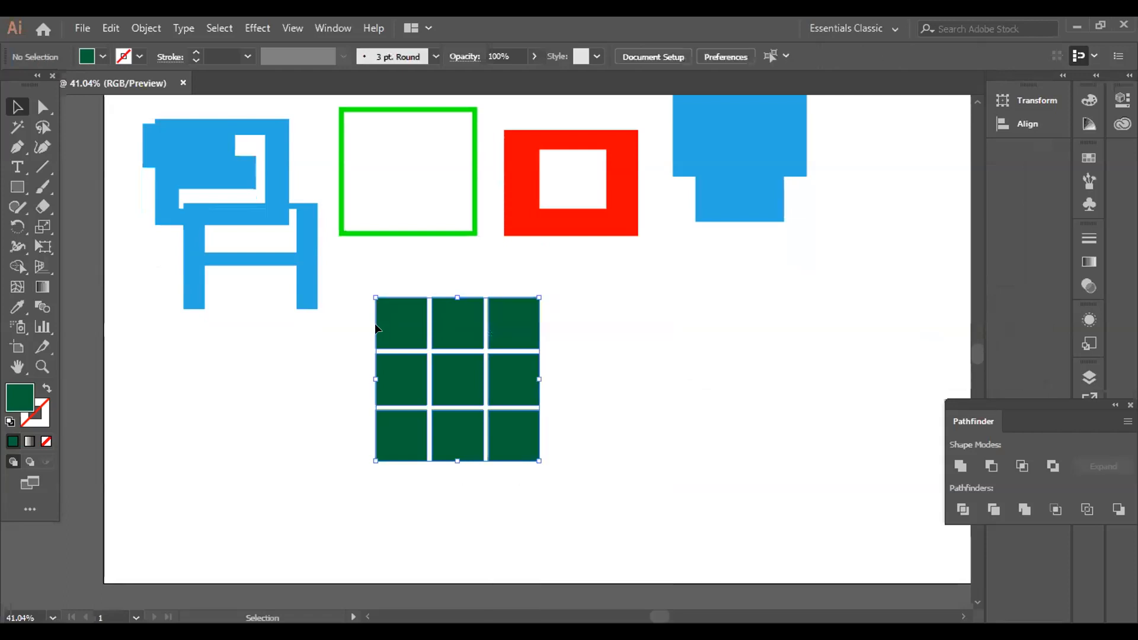
key("ctrl+z")
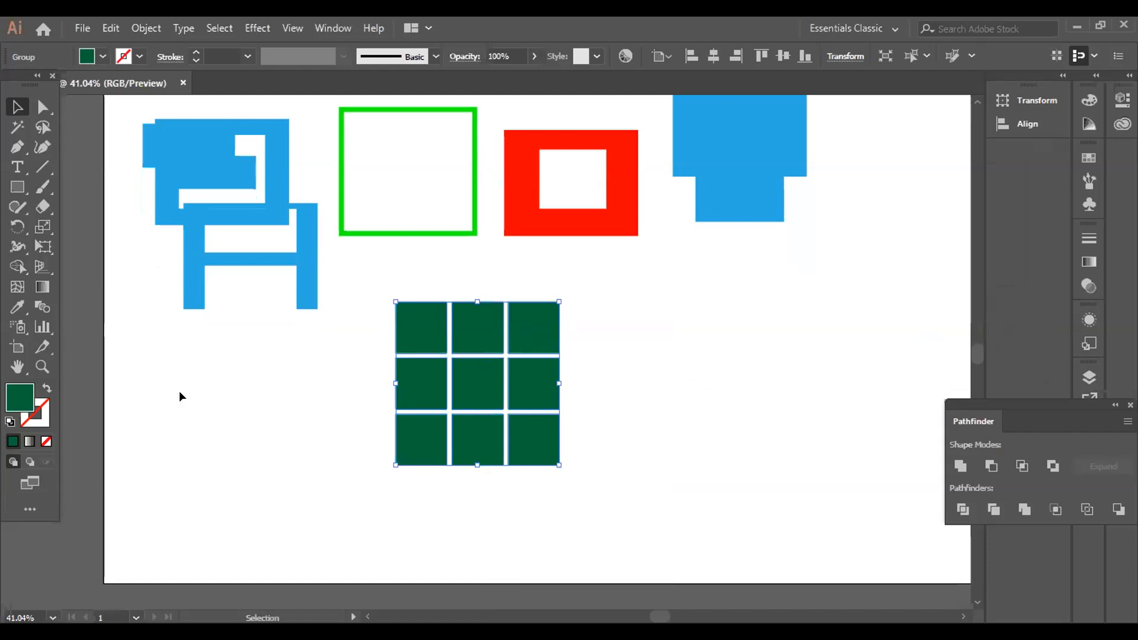
left_click(262, 397)
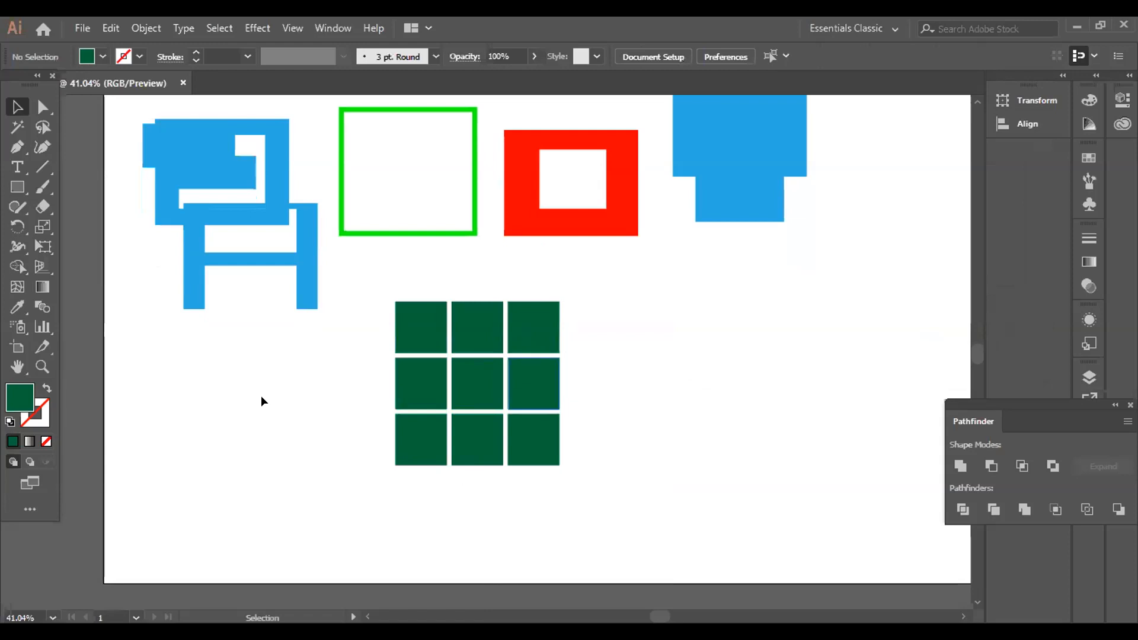
left_click_drag(530, 392, 324, 407)
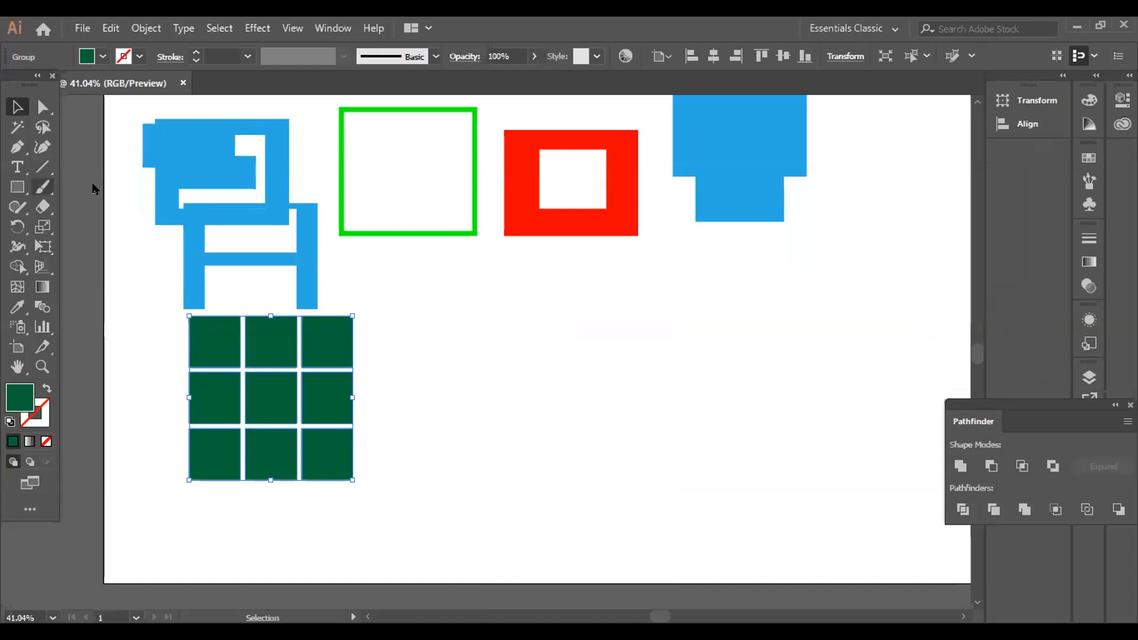
Paint a freehand looping curve beside the green grid with the Paintbrush and look through the available brushes.
left_click(41, 194)
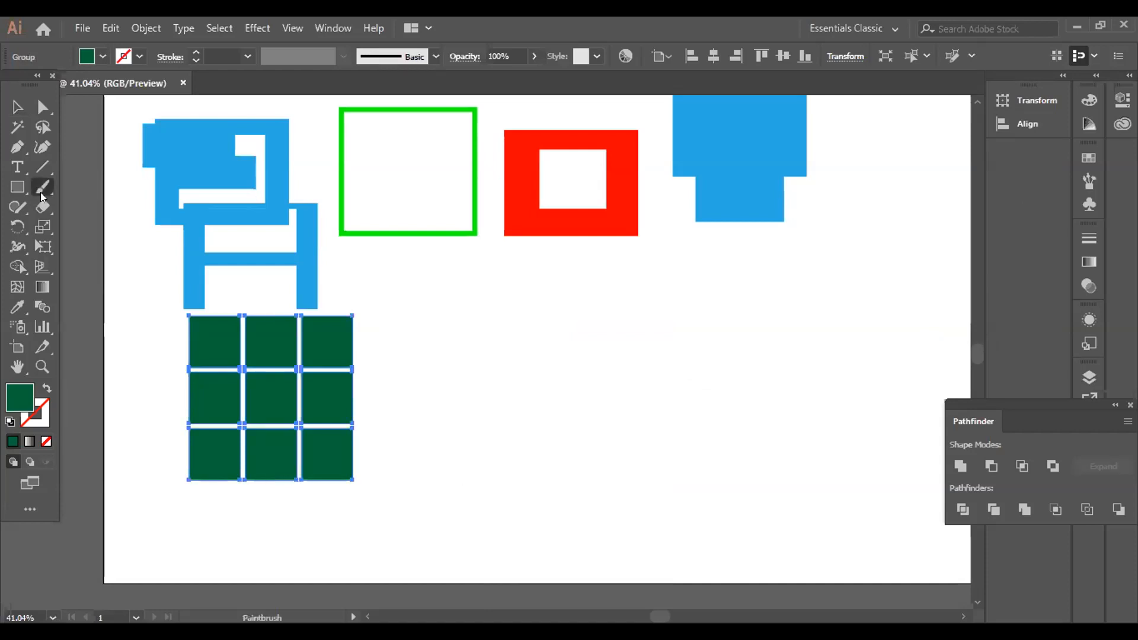
mouse_move(415, 325)
left_mouse_down()
mouse_move(474, 360)
mouse_move(443, 420)
mouse_move(574, 312)
mouse_move(444, 345)
left_mouse_up()
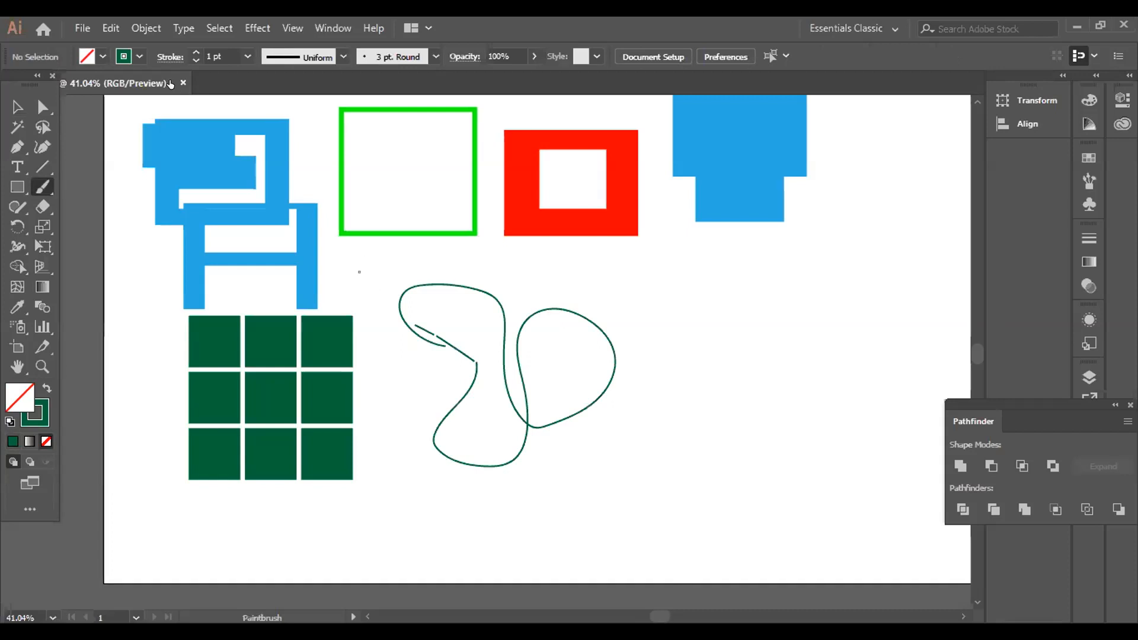
left_click(333, 28)
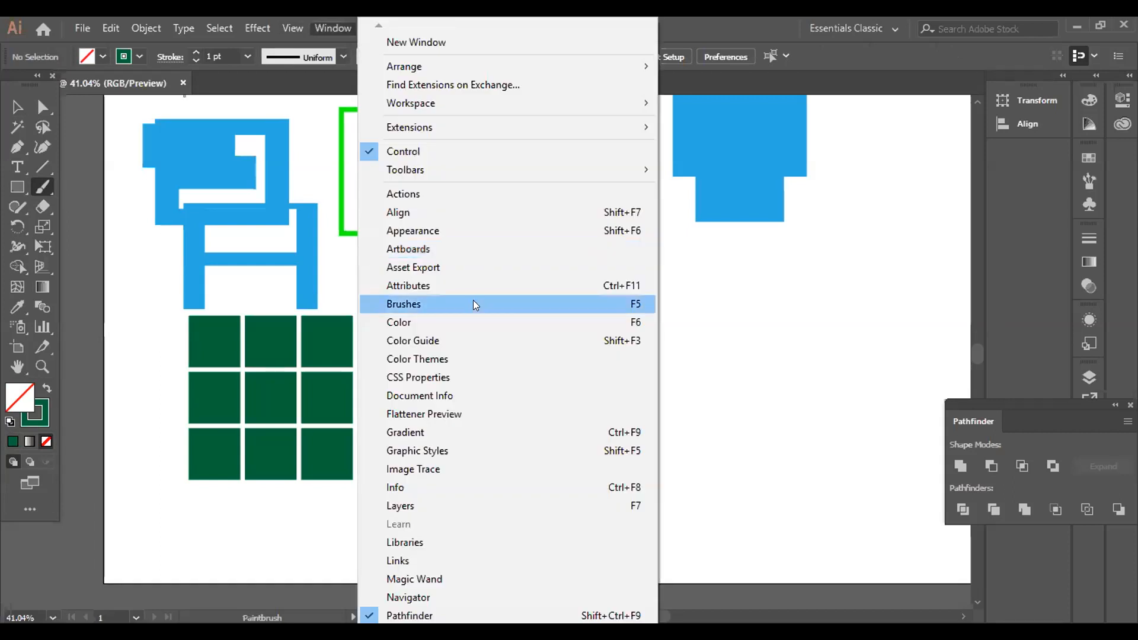
left_click(473, 304)
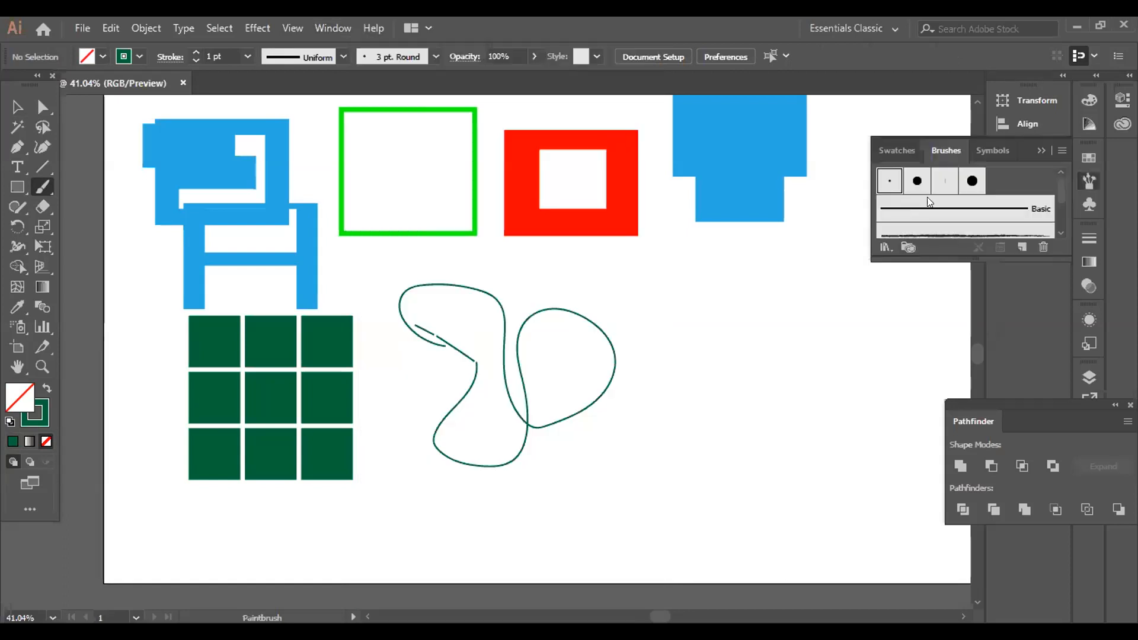
scroll(964, 220, "down", 3)
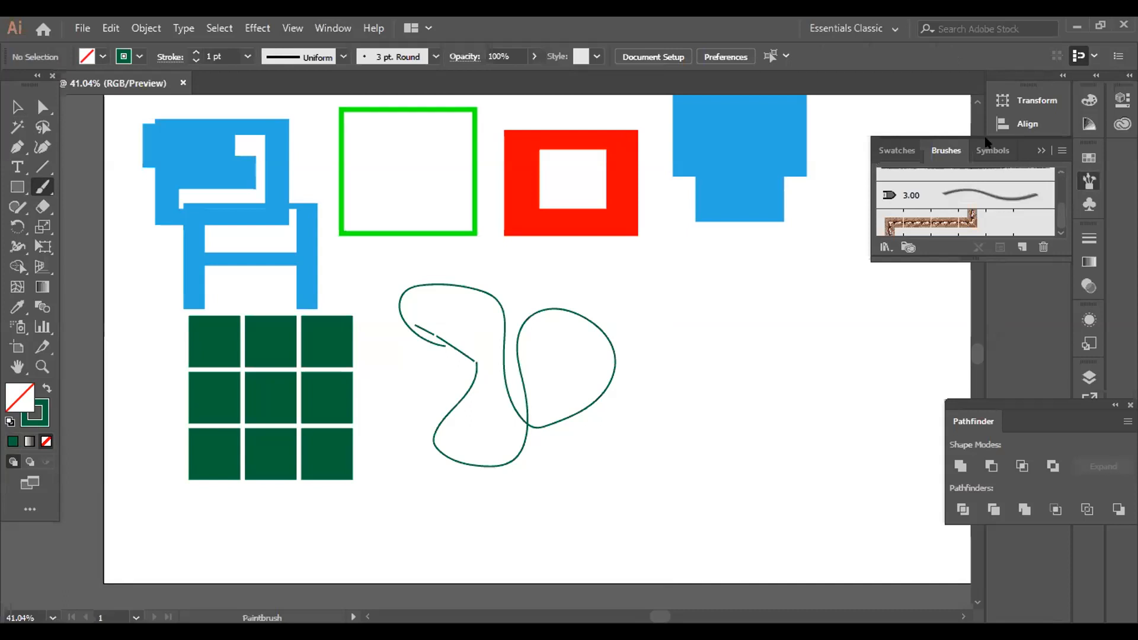
scroll(948, 182, "up", 3)
Place the RSS symbol on the artboard, enlarge it and move it right of the looping curve.
left_click(989, 152)
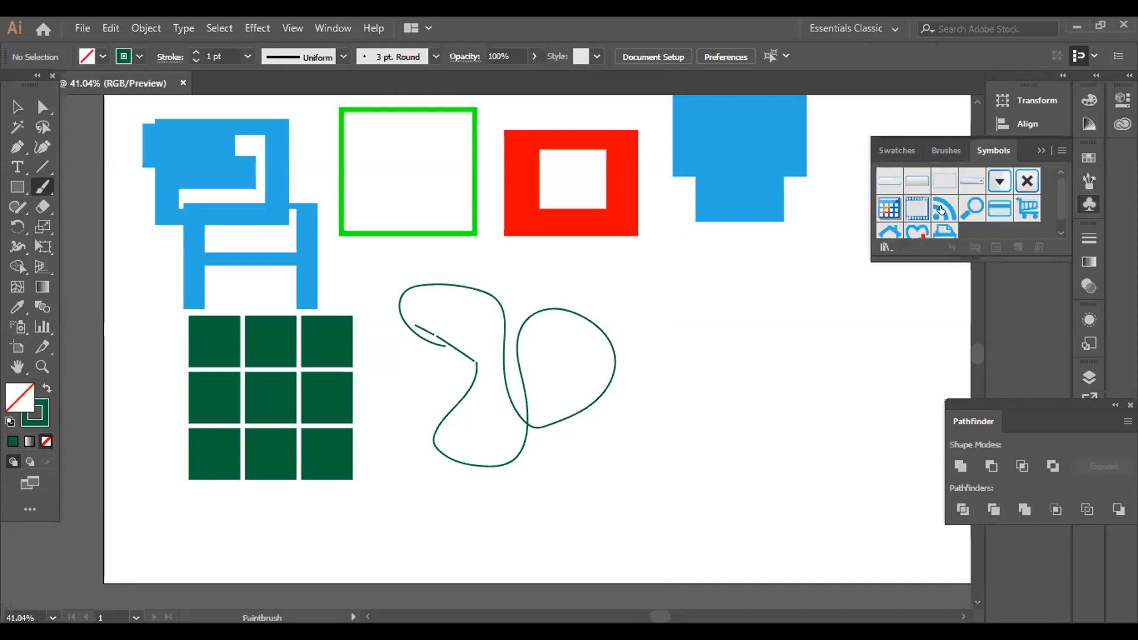
left_click_drag(941, 211, 766, 305)
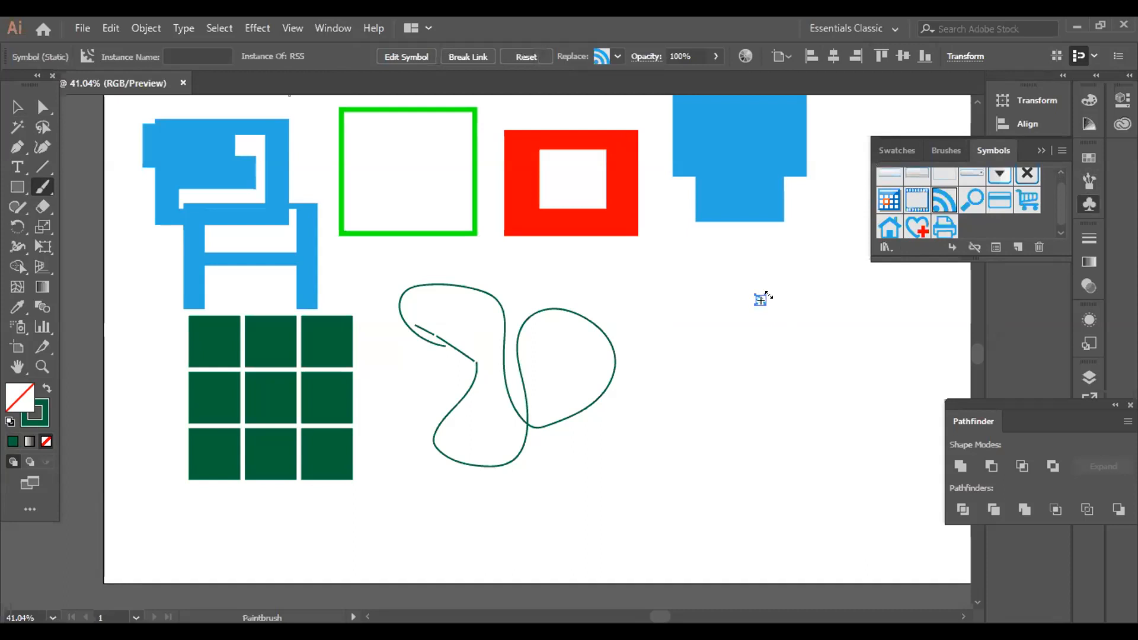
key("v")
left_click_drag(766, 295, 930, 443)
left_click_drag(857, 381, 738, 363)
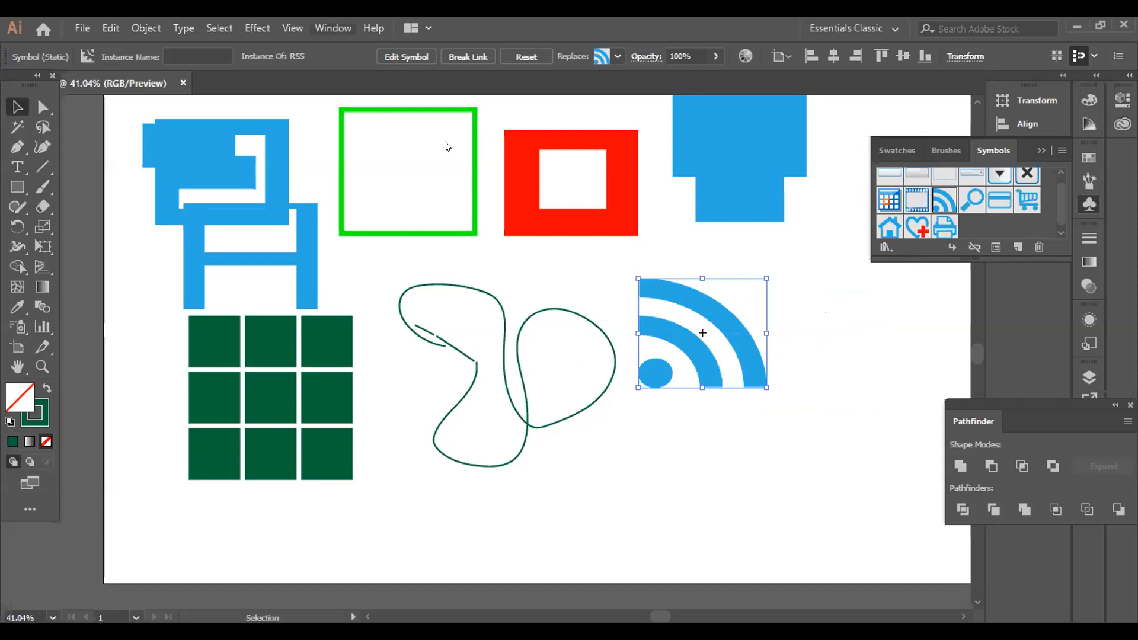
Bring up the brush collection again and check the colour swatches grouped with it.
key("alt+w")
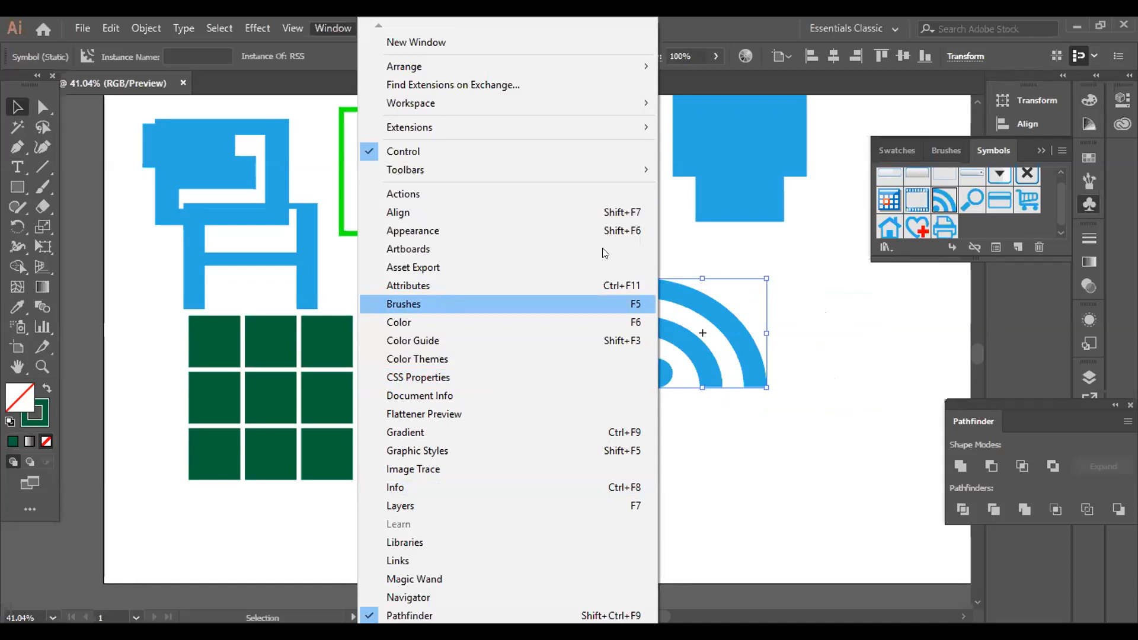
left_click(961, 148)
left_click(324, 31)
left_click(327, 34)
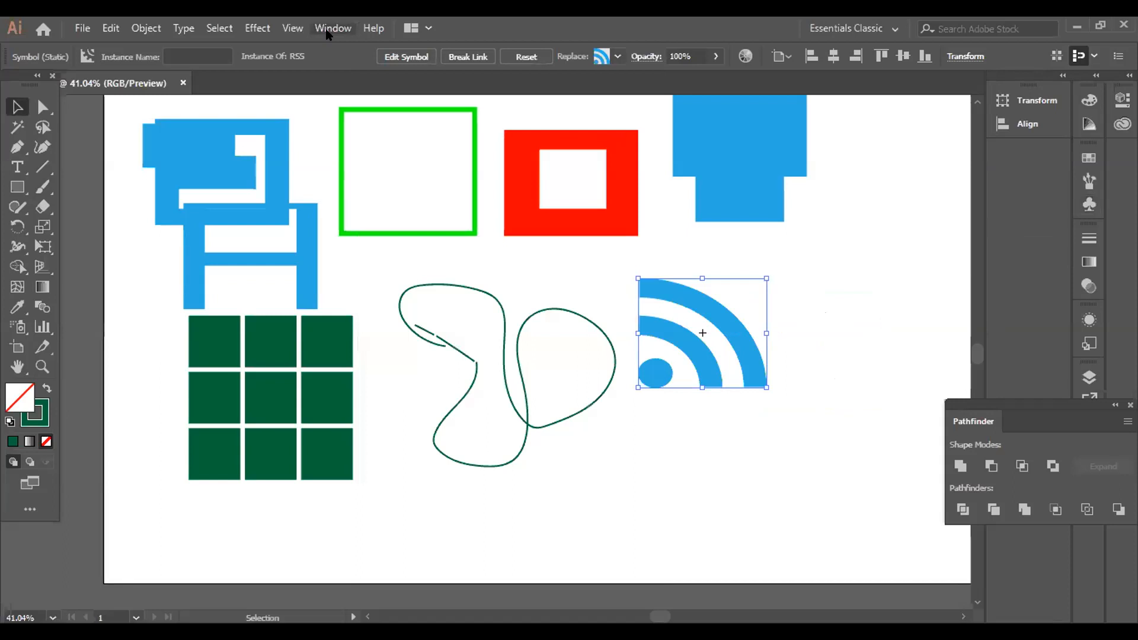
key("F5")
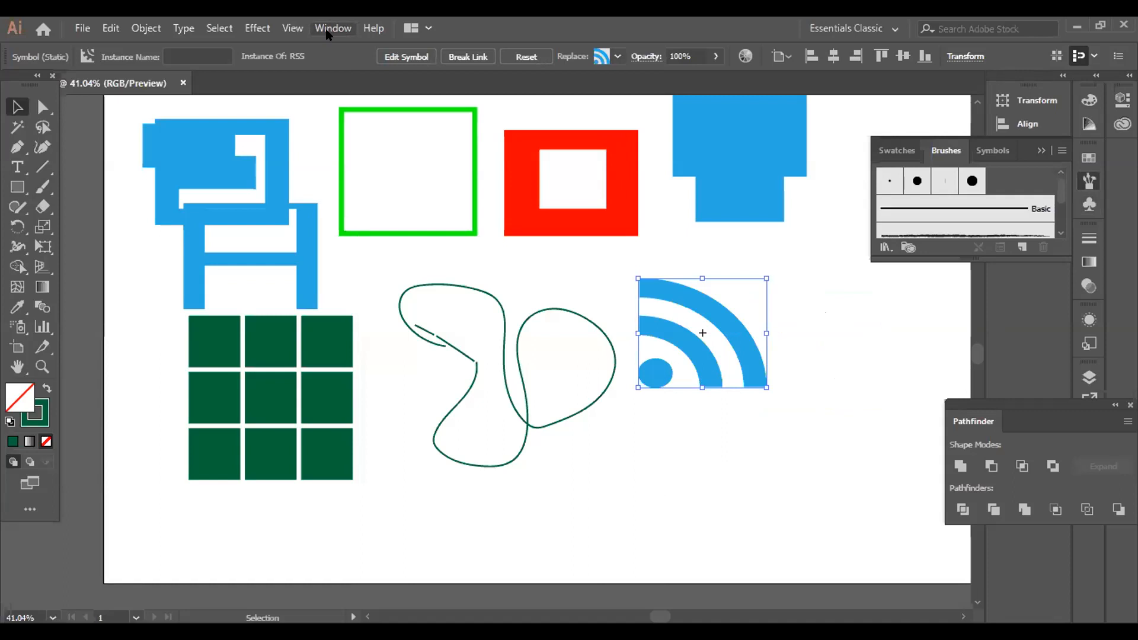
left_click(900, 154)
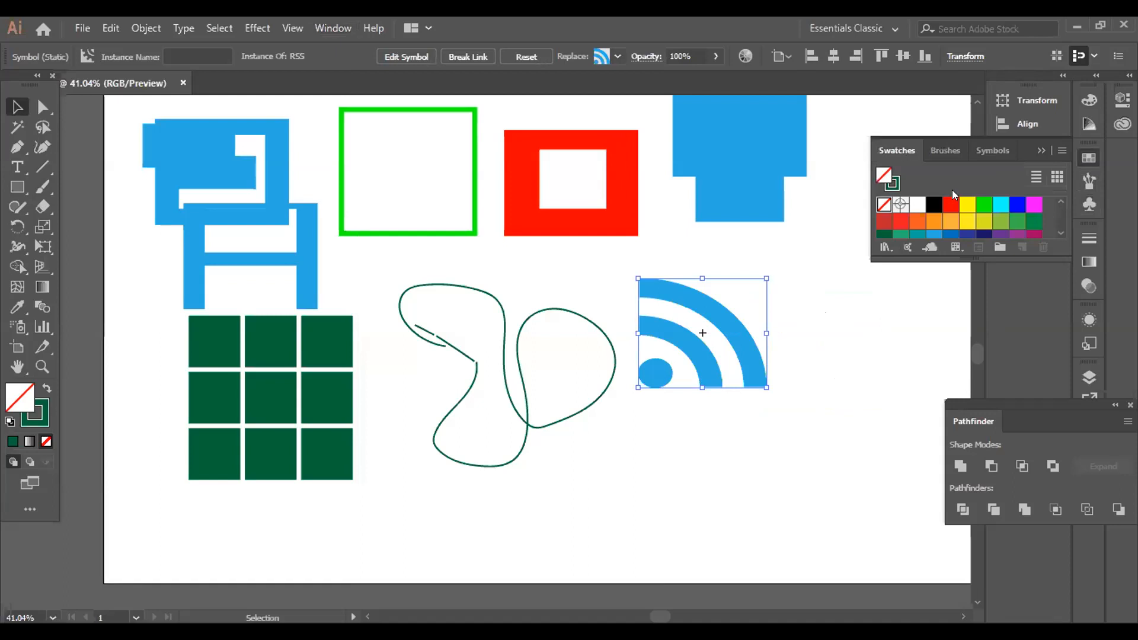
left_click(945, 150)
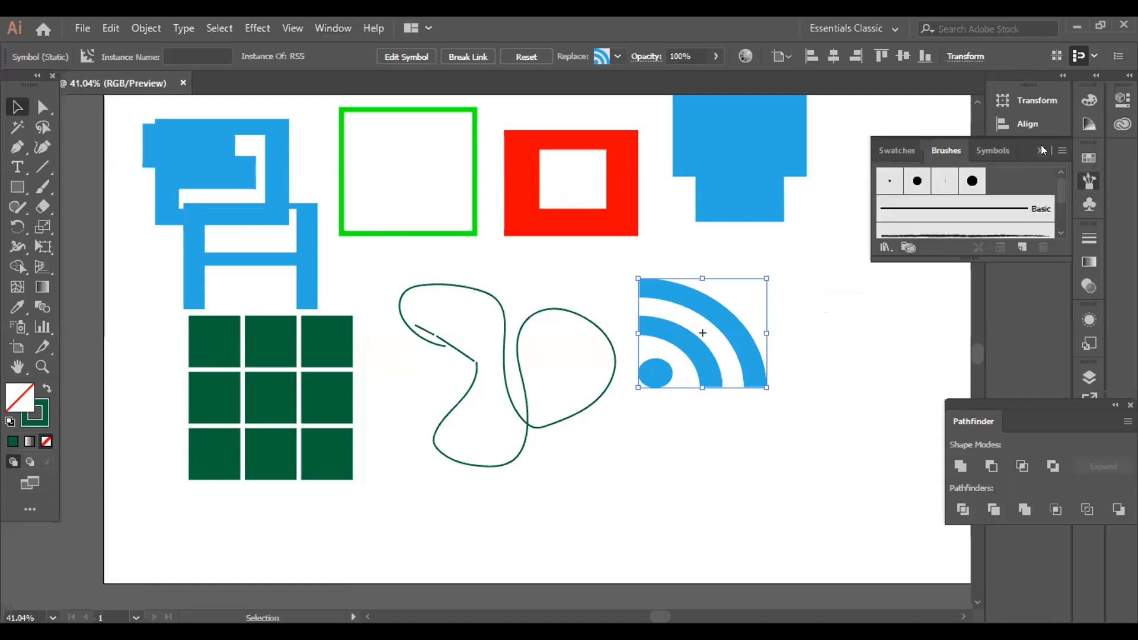
Examine the scatter brush options for a new brush based on the selected RSS symbol, without creating the brush.
scroll(1008, 198, "down", 3)
scroll(1012, 198, "up", 3)
left_click(1062, 151)
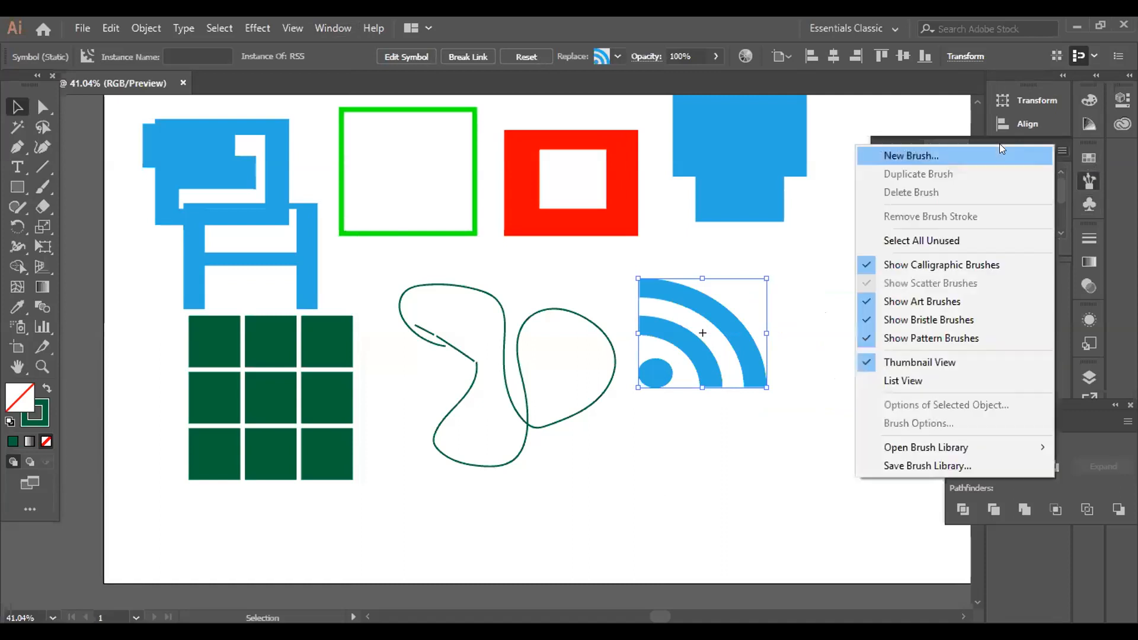
left_click(910, 156)
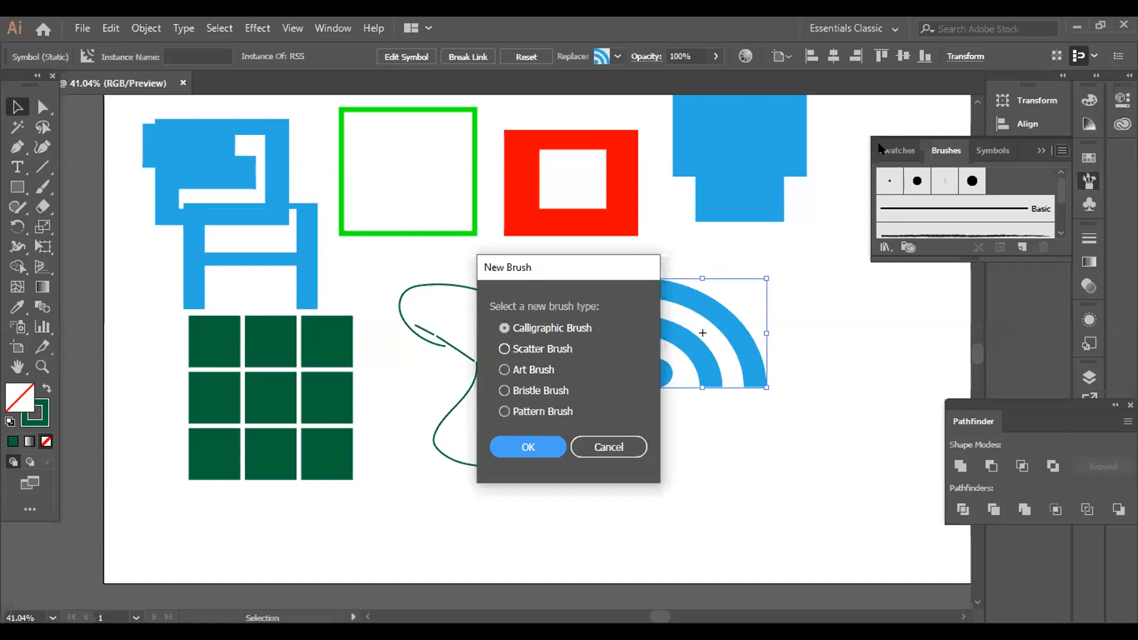
left_click(505, 348)
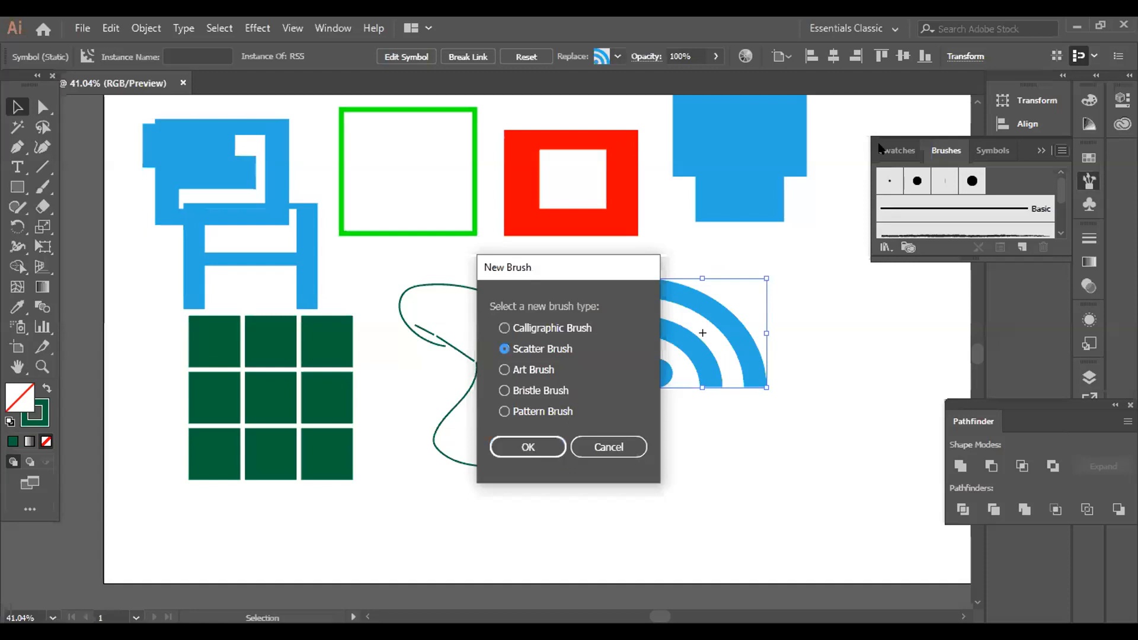
left_click(546, 447)
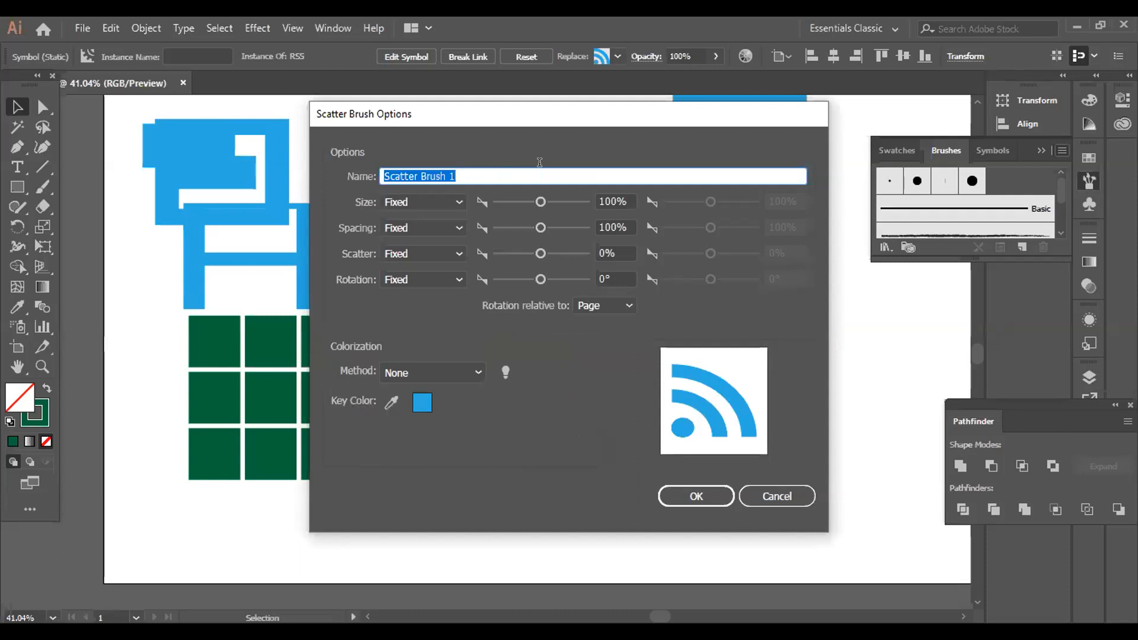
left_click(752, 494)
Place the credit card and magnifying glass symbols on the artboard, enlarge both and arrange them around the RSS symbol.
left_click(992, 151)
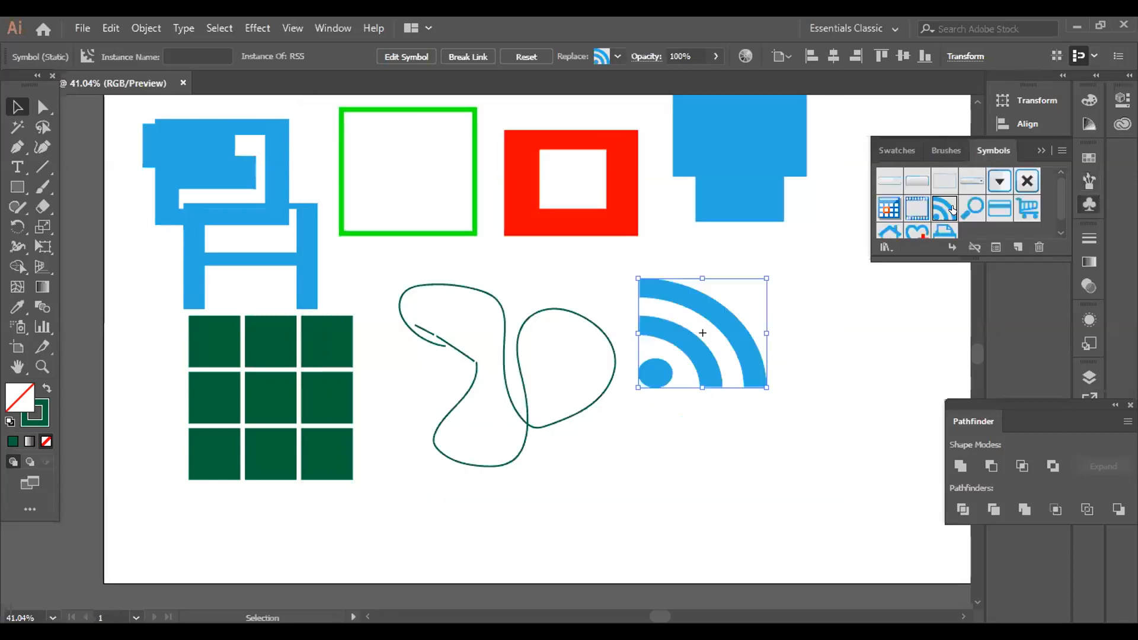
scroll(951, 210, "down", 1)
left_click_drag(975, 195, 889, 336)
left_click_drag(996, 199, 902, 327)
left_click_drag(883, 354, 794, 275)
left_click(888, 337)
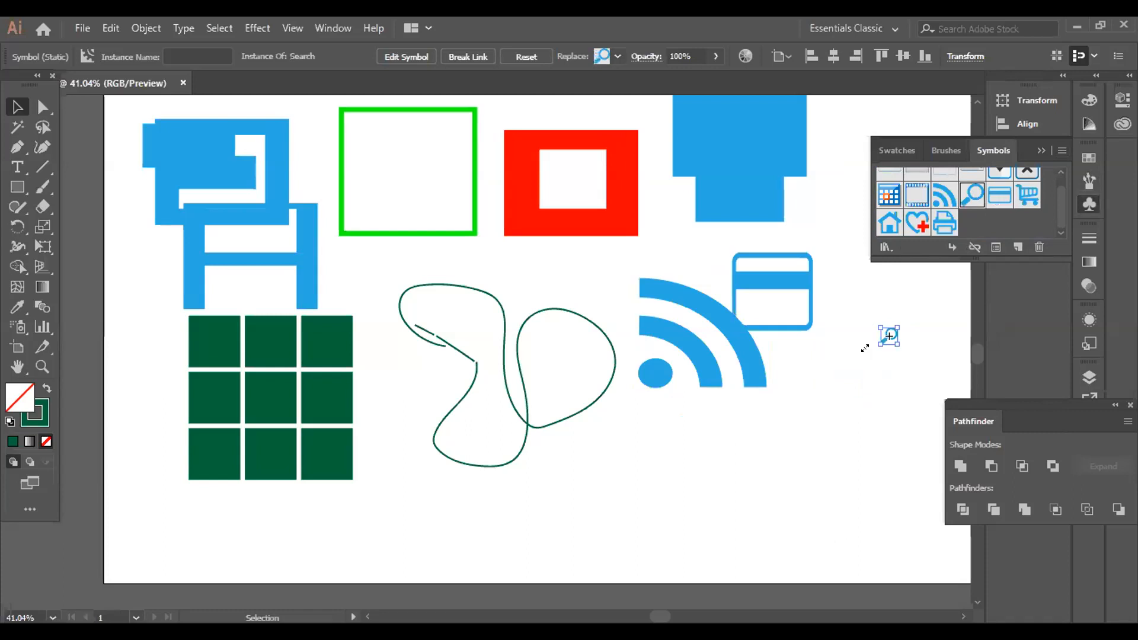
left_click_drag(881, 345, 786, 429)
left_click_drag(842, 377, 682, 240)
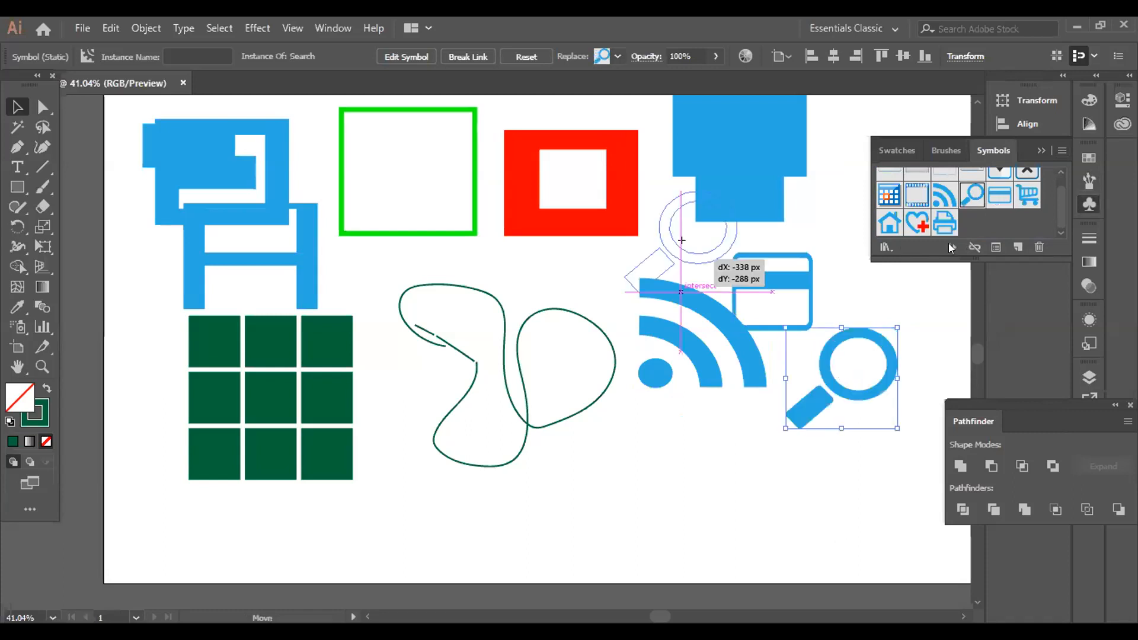
Place the Fish 2 symbol from the Nature symbol library at a large size and move it over the red frame.
scroll(912, 203, "up", 1)
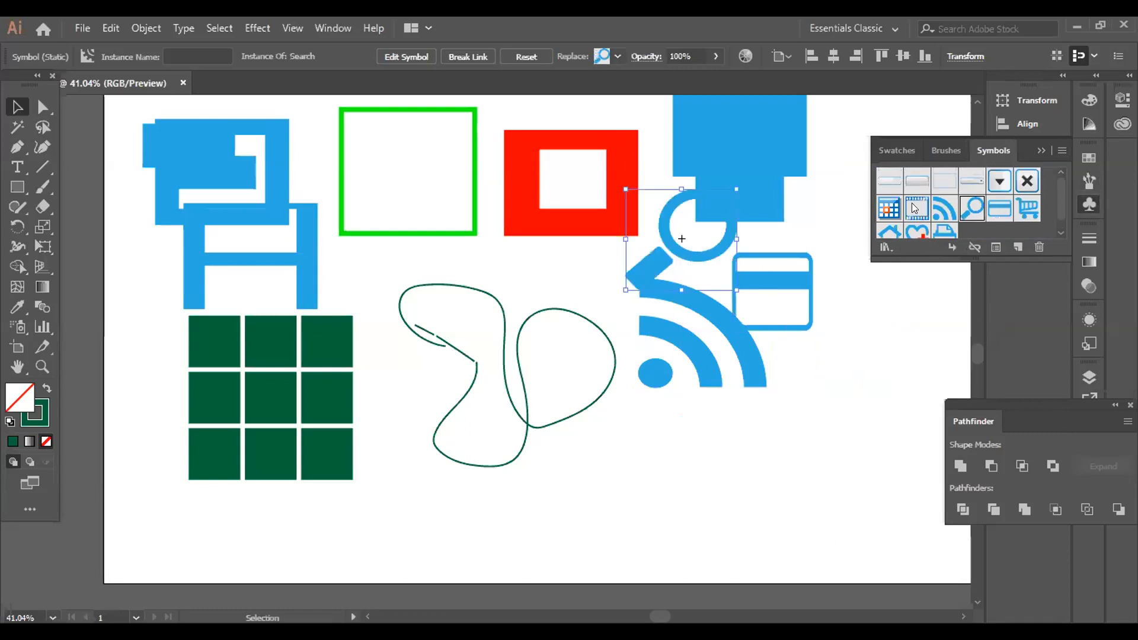
left_click(886, 247)
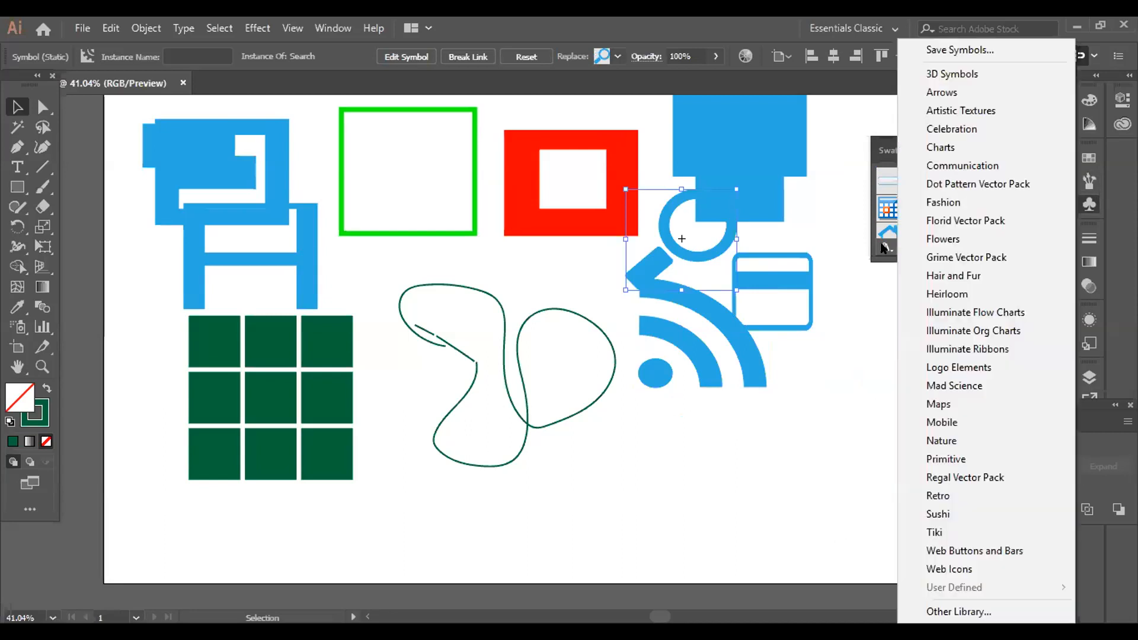
left_click(880, 253)
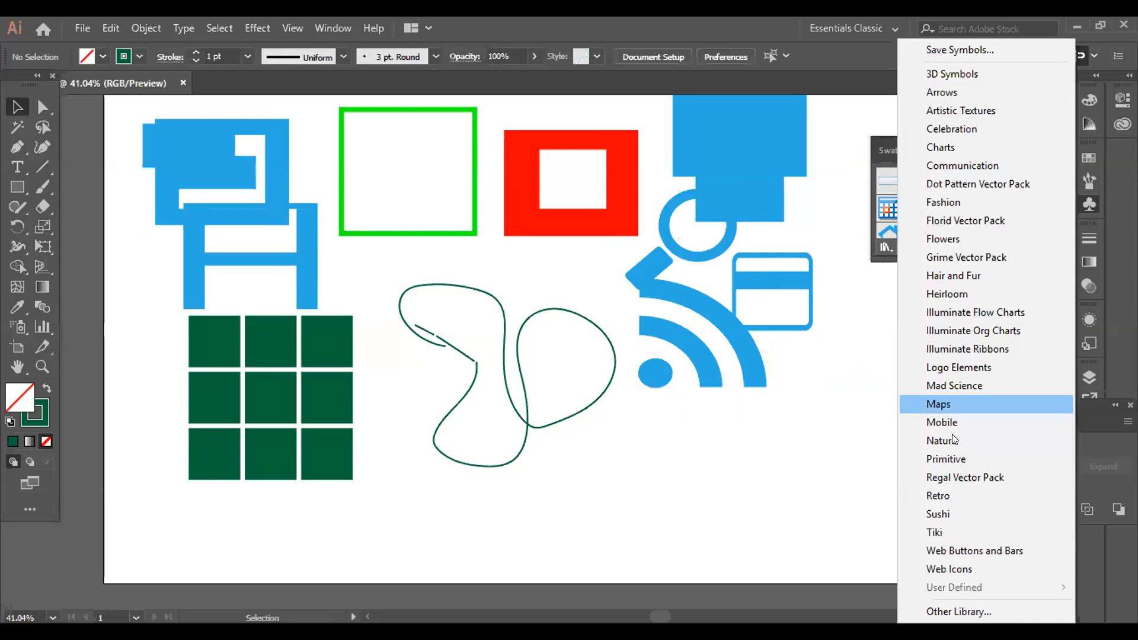
left_click(952, 441)
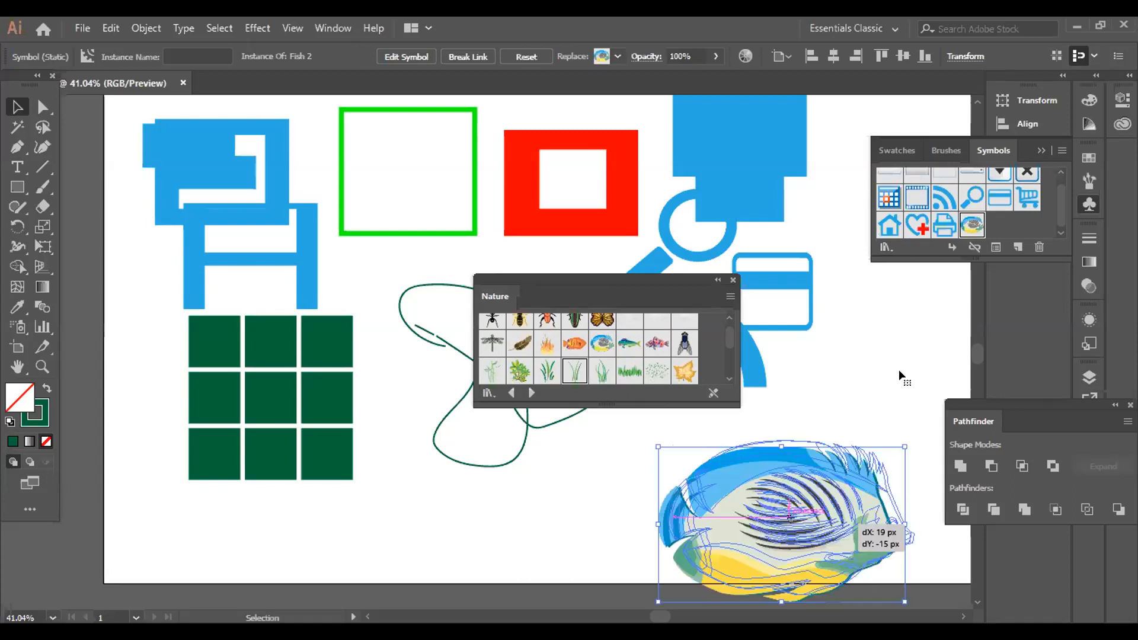
left_click_drag(814, 526, 899, 369)
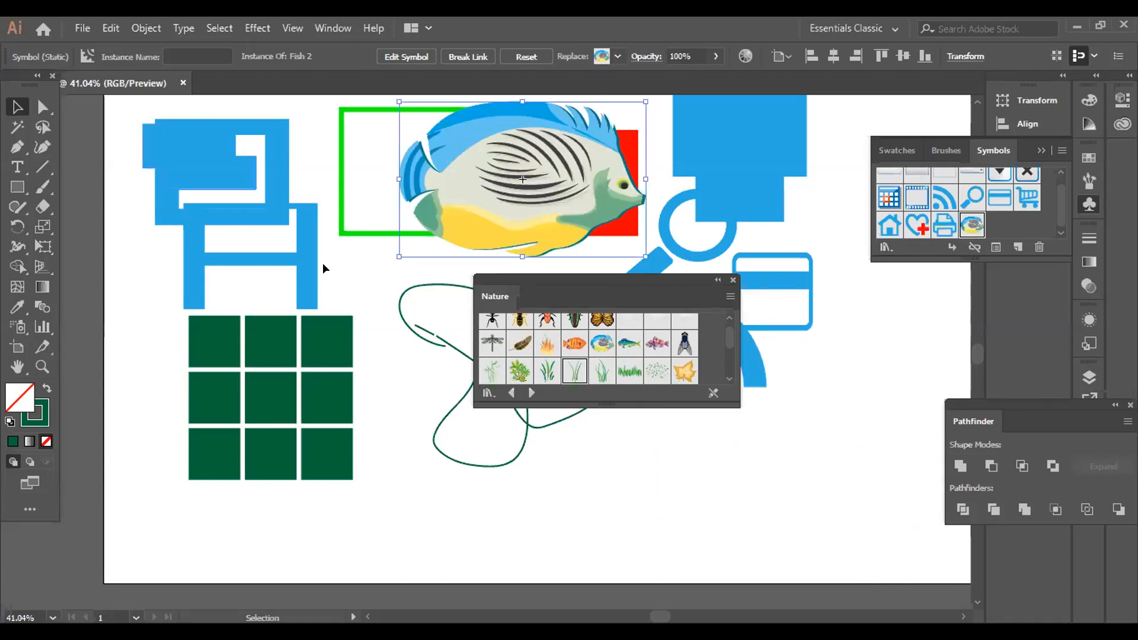
Delete the blue table-like shape above the grid and the square green frame beside it.
left_click(323, 264)
key("Delete")
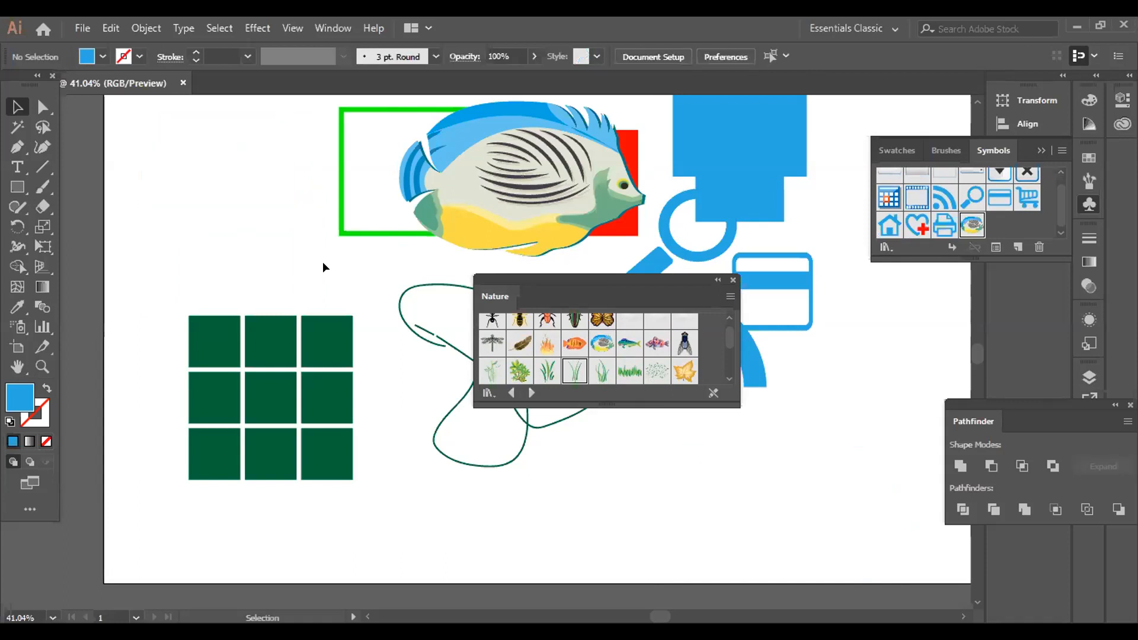
left_click(347, 230)
key("Delete")
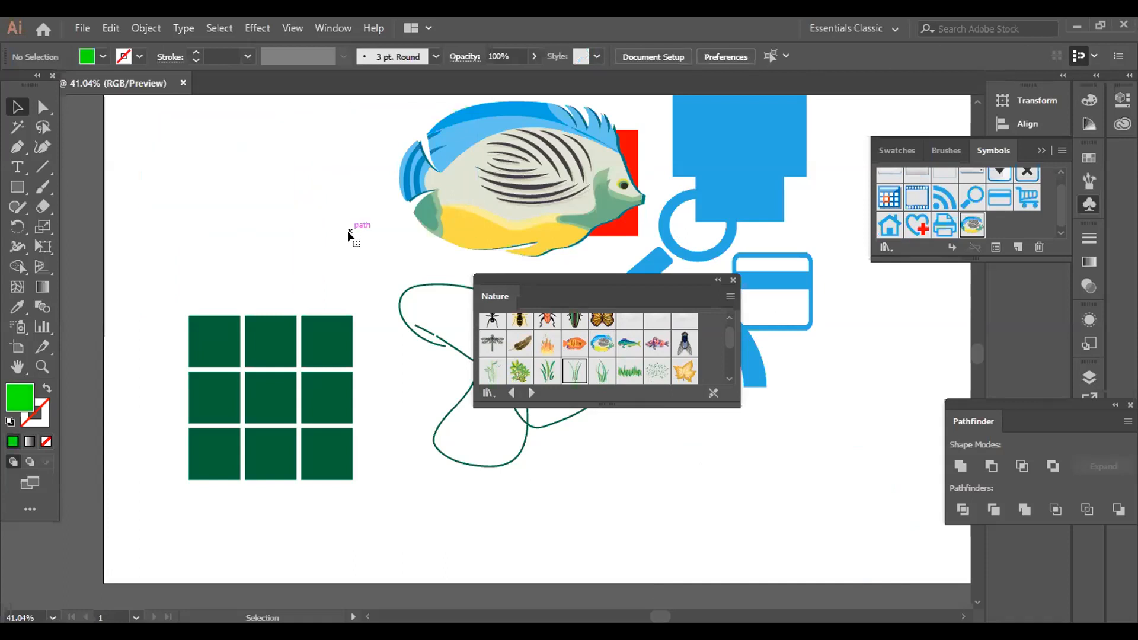
Move the fish above the green grid and delete the red frame, the blue shape, the other symbols and the looping curve.
left_click_drag(574, 219, 292, 223)
left_click_drag(462, 127, 784, 223)
key("Delete")
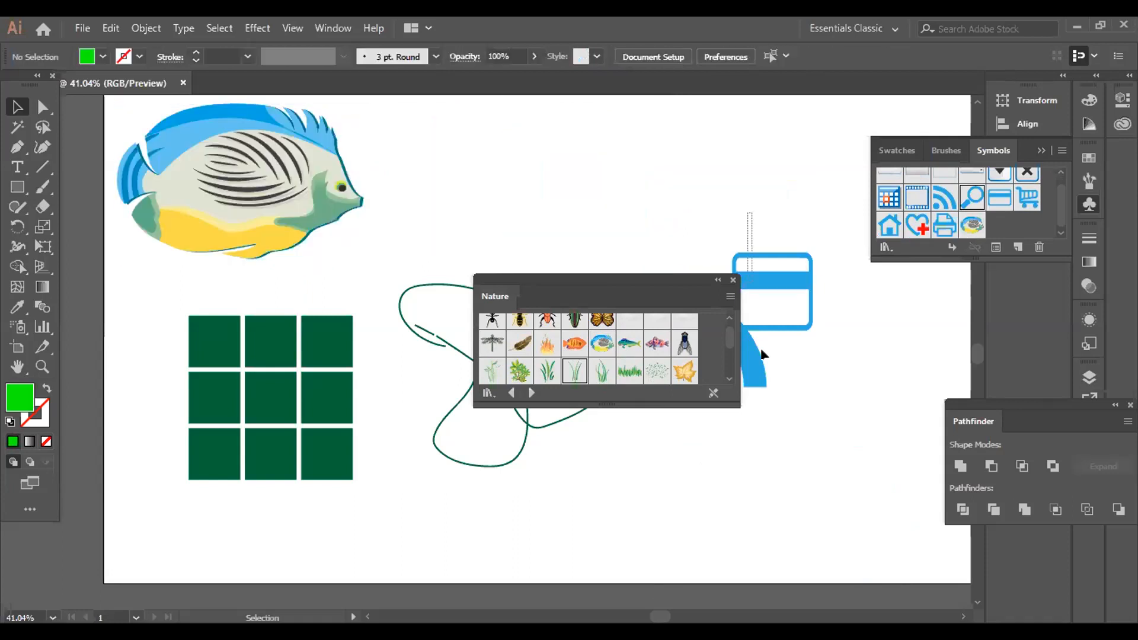
left_click_drag(762, 351, 551, 487)
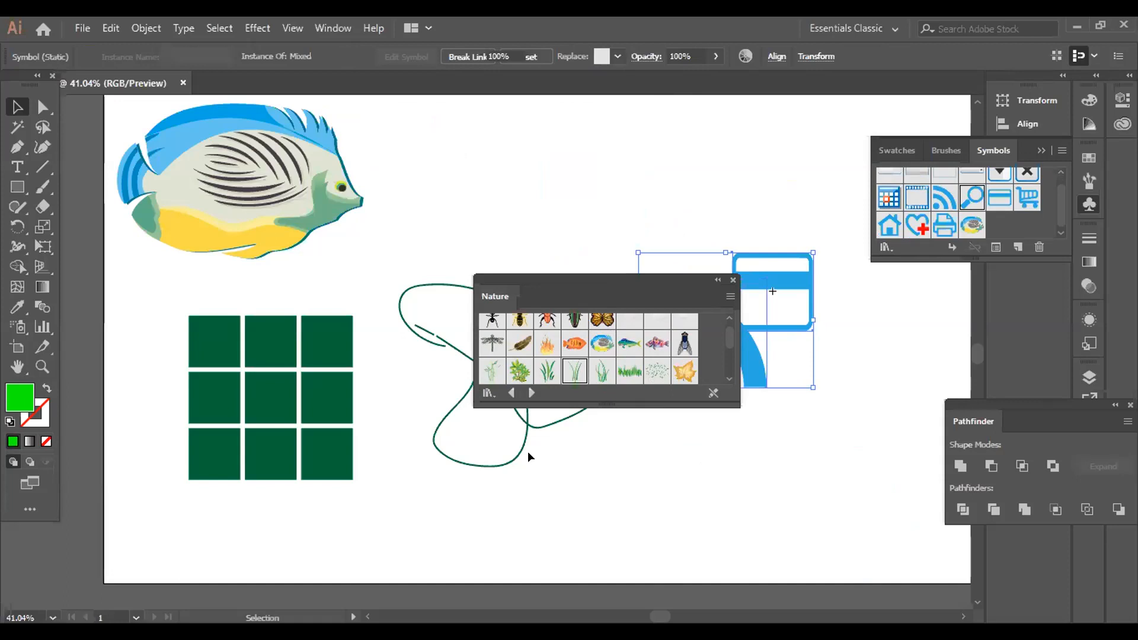
key("Delete")
left_click_drag(527, 450, 528, 452)
key("Delete")
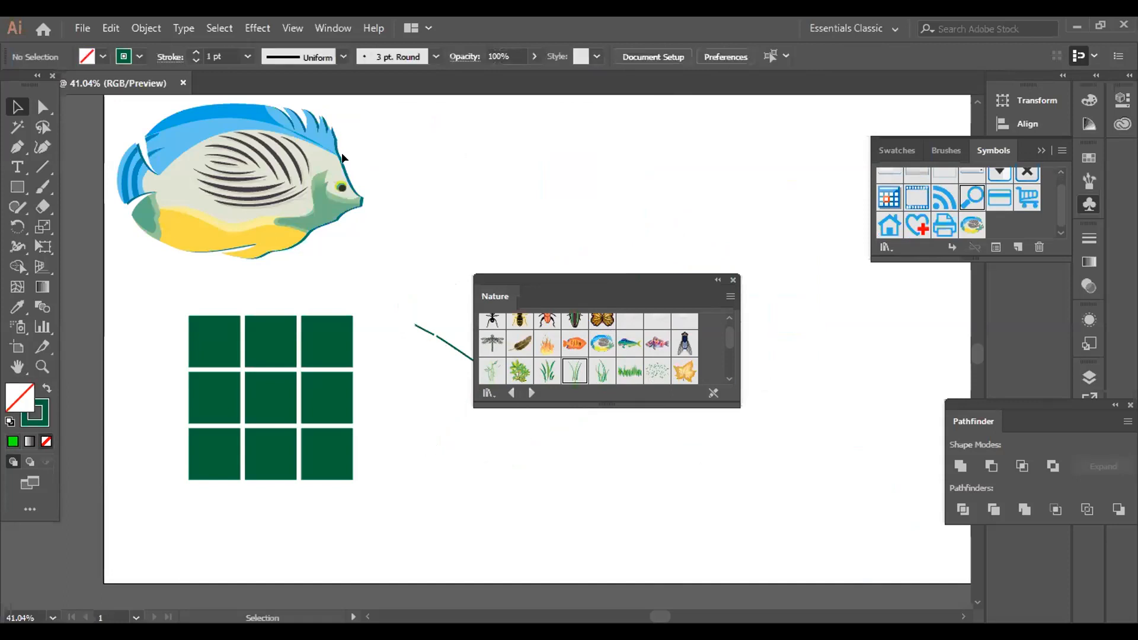
Try to make the linked fish symbol pixel perfect and recolour it with the grid's green using the Eyedropper.
right_click(259, 144)
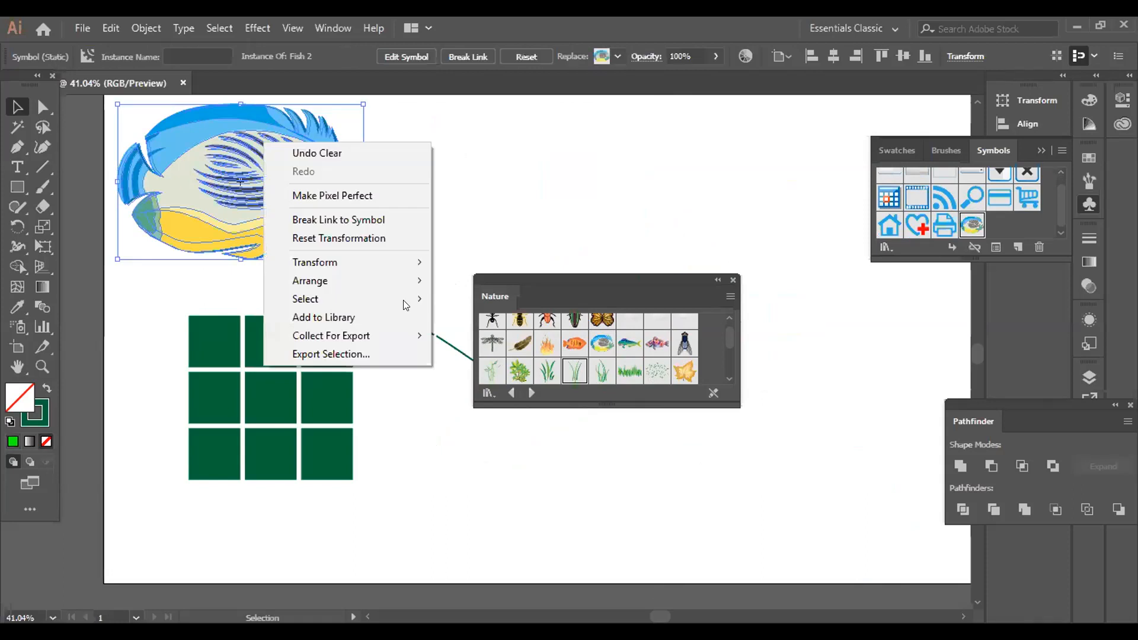
mouse_move(407, 270)
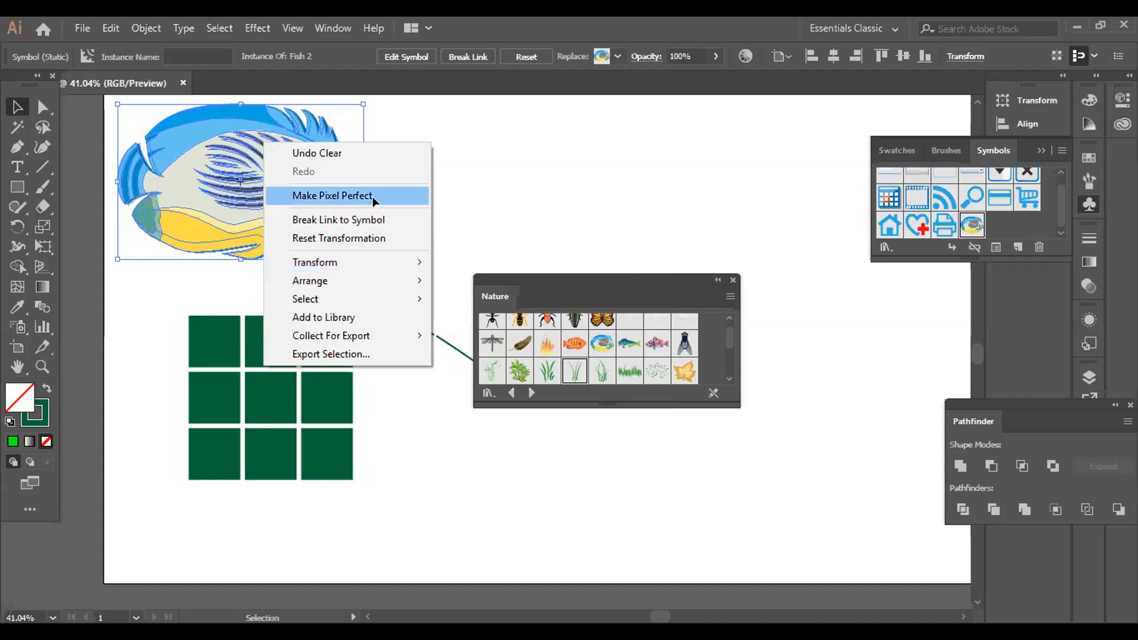
left_click(269, 205)
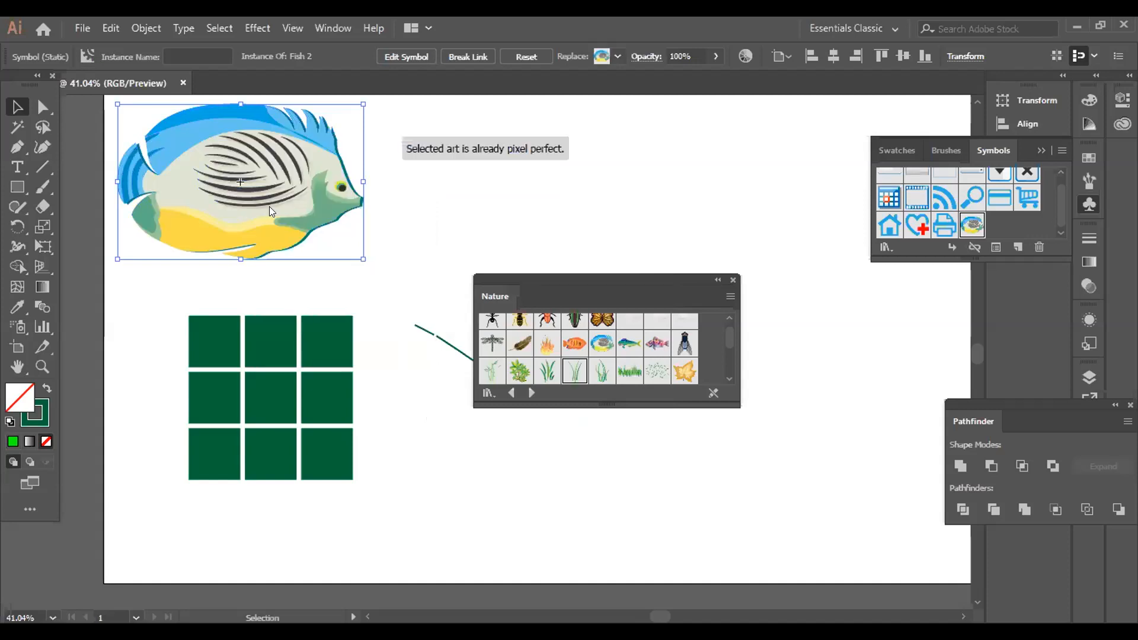
key("i")
left_click(219, 341)
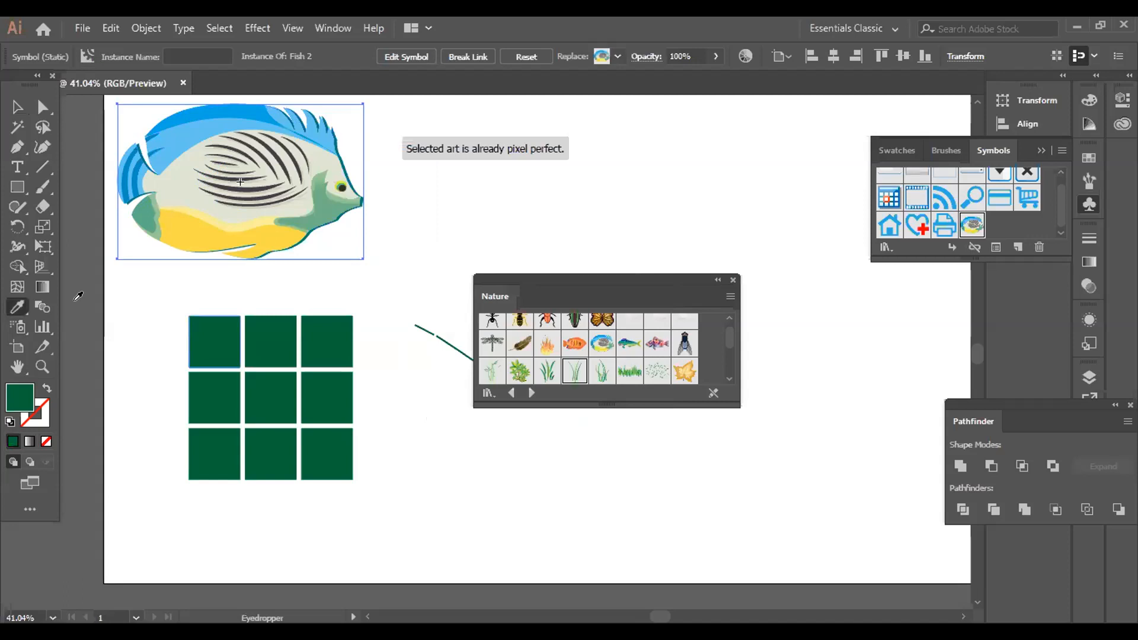
Break the fish's link to its symbol and fill its artwork with the green sampled from the grid.
right_click(305, 161)
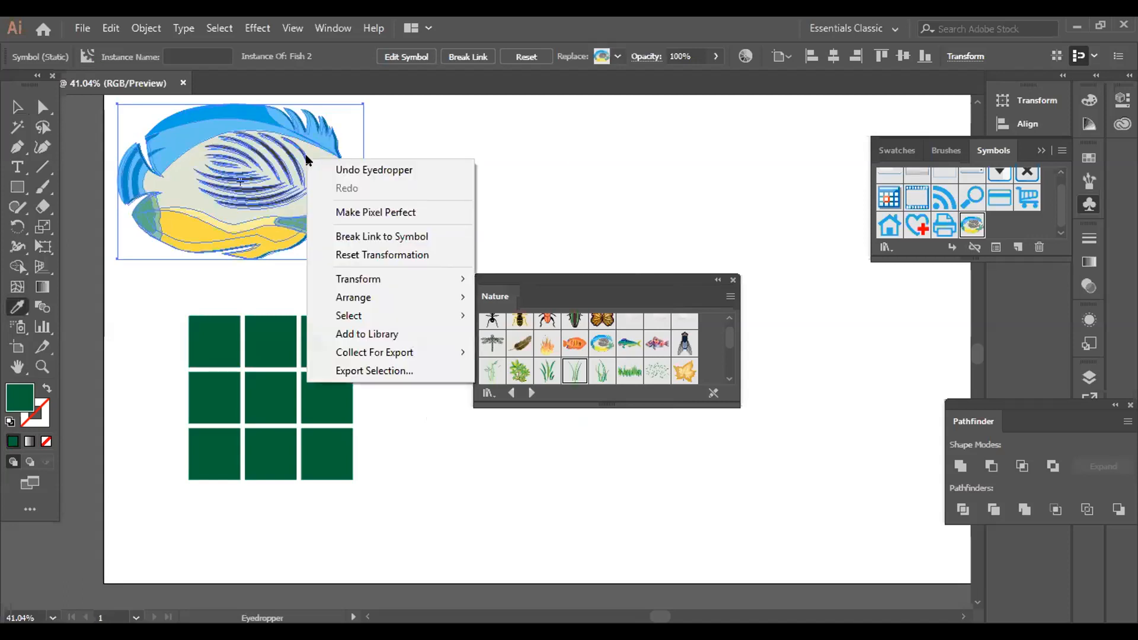
left_click(443, 243)
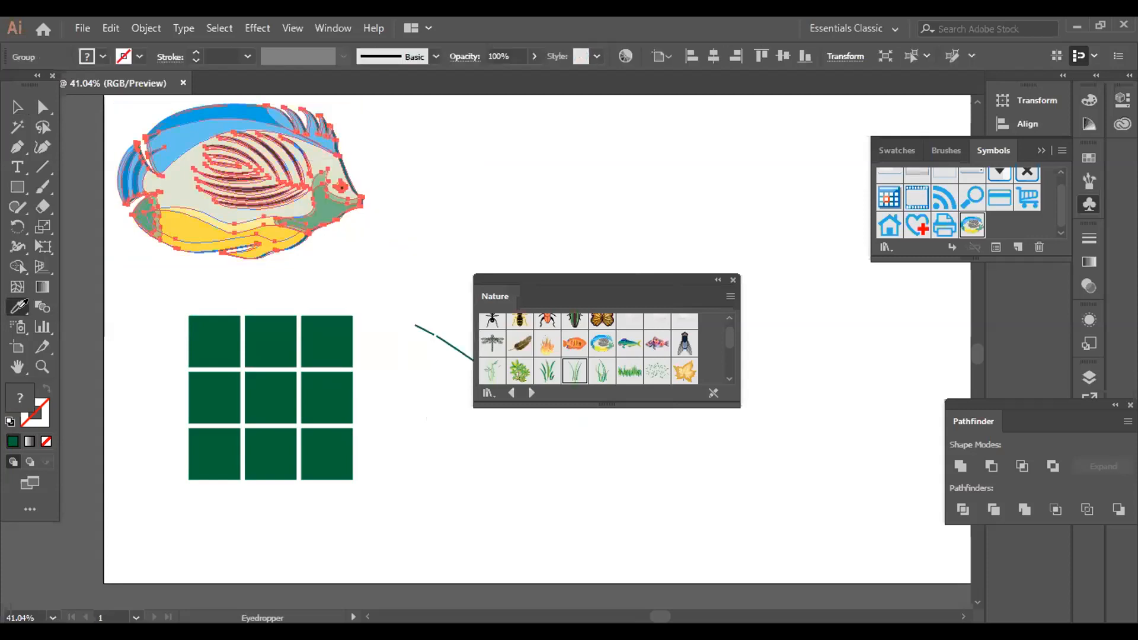
left_click(209, 335)
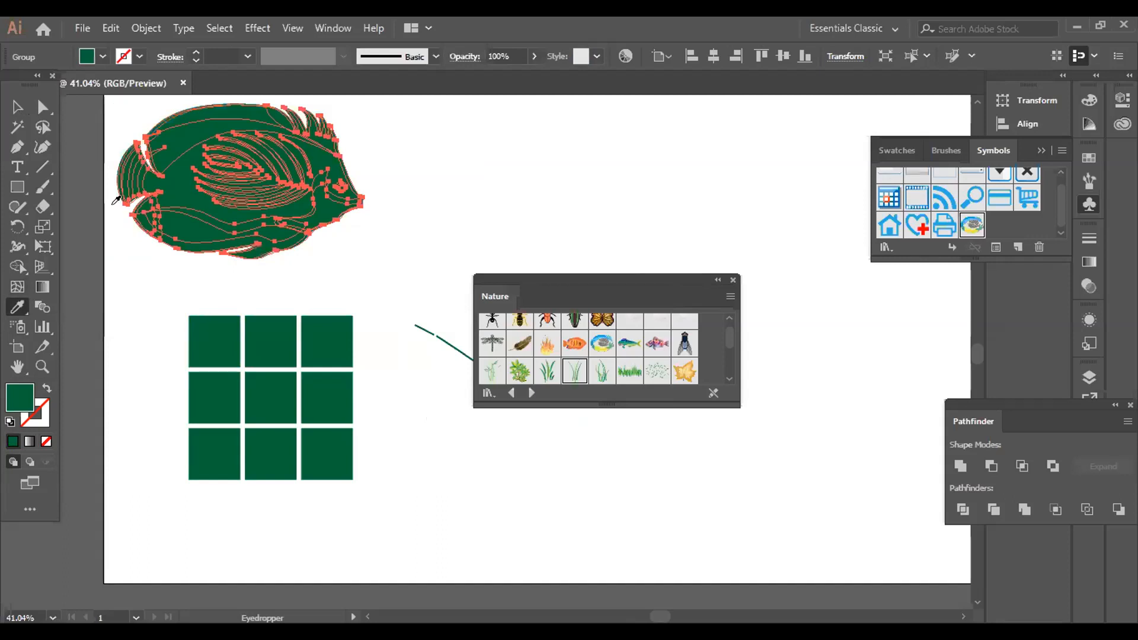
right_click(196, 184)
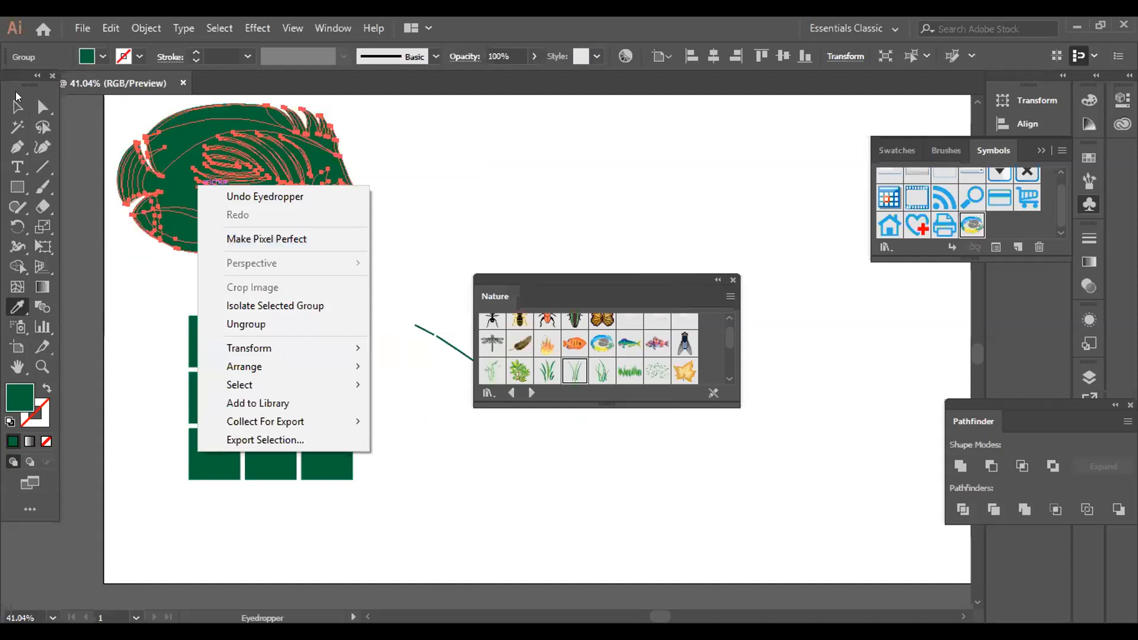
left_click(17, 106)
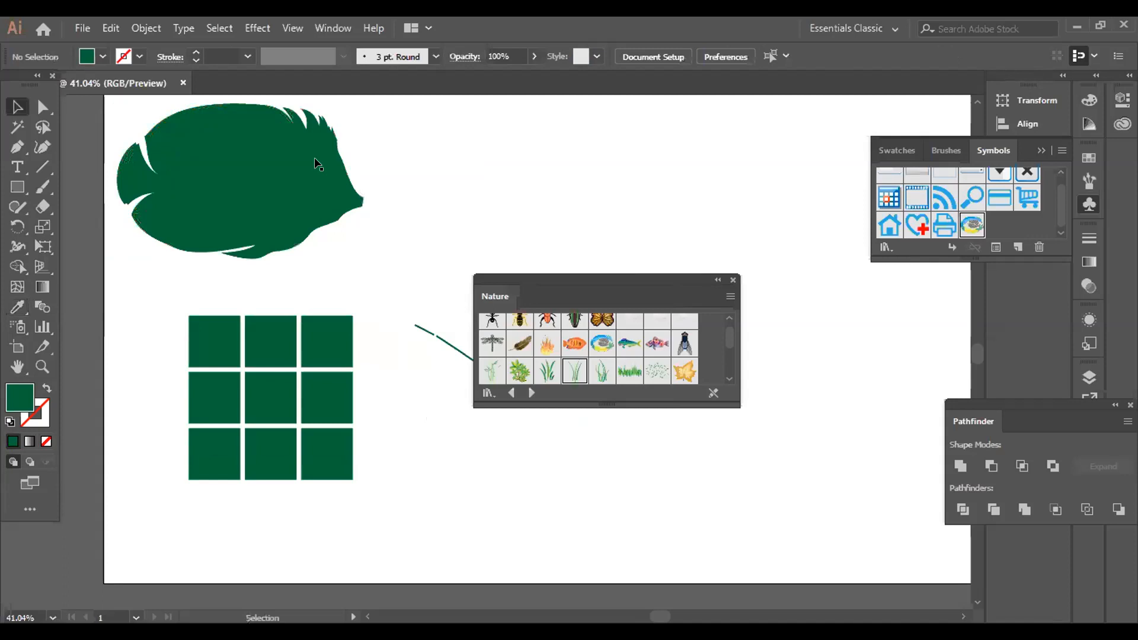
Delete the recoloured fish and place the Fish 1 symbol, enlarged in proportion, above the green grid.
left_click(316, 165)
key("Delete")
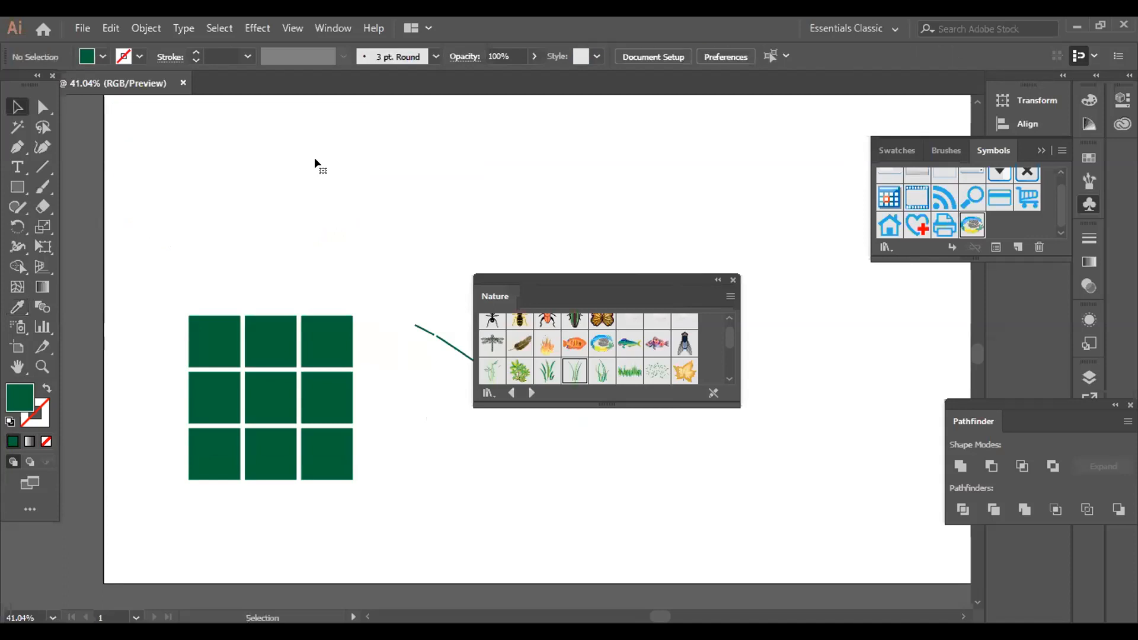
left_click_drag(314, 159, 443, 287)
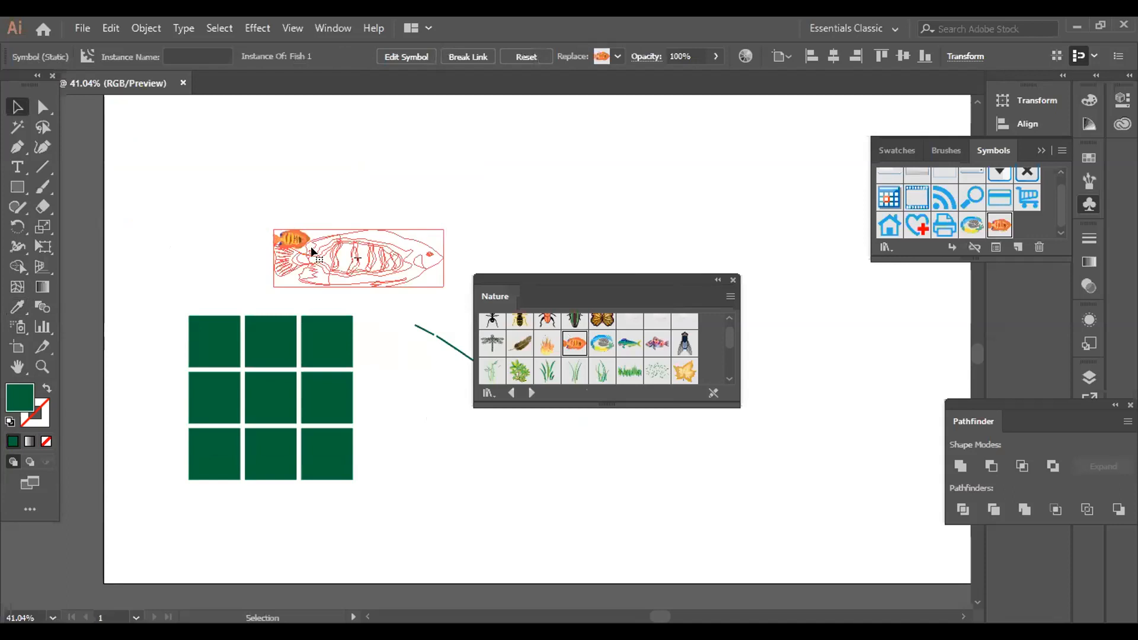
left_click_drag(285, 225, 286, 223)
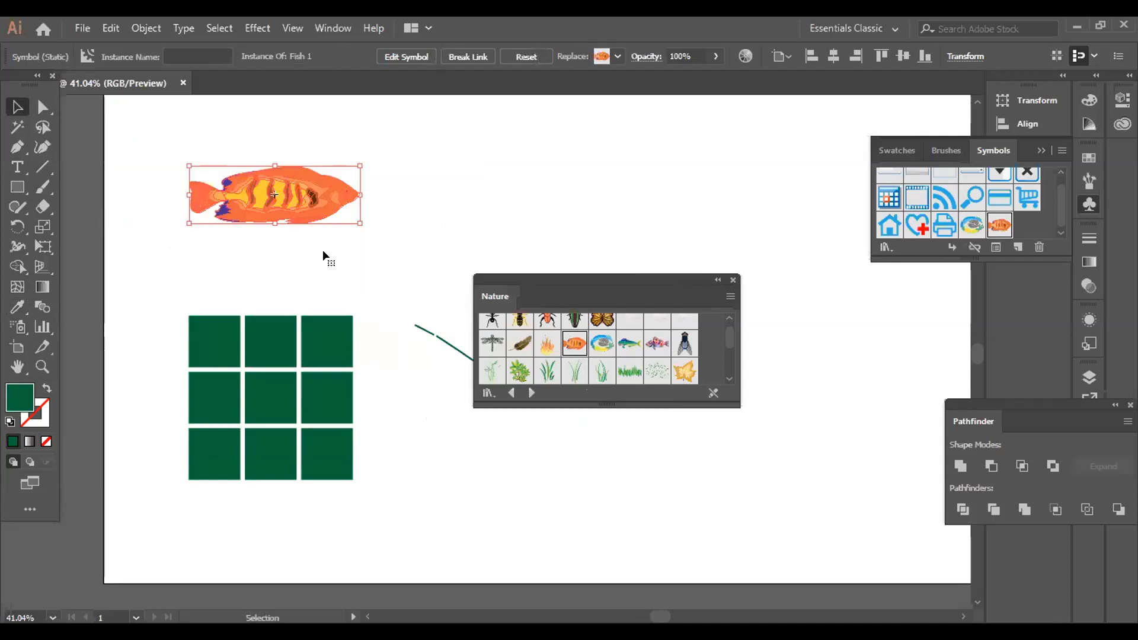
key("ctrl+z")
key("ctrl+z")
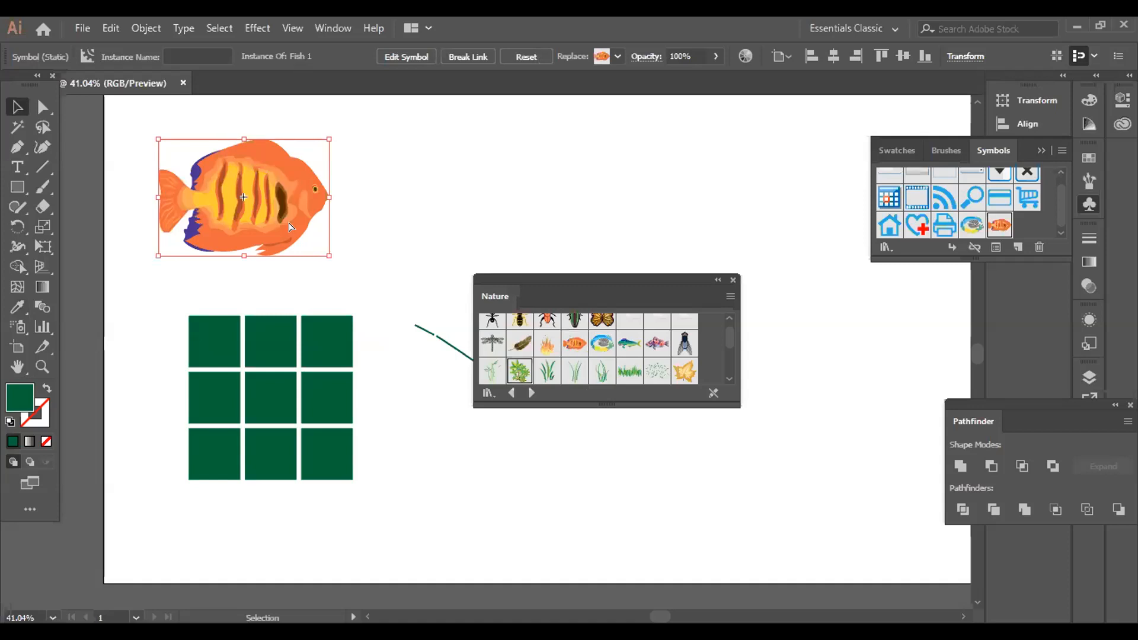
Add the Foliage 2 symbol, enlarged, overlapping the lower front of the orange fish, and deselect it.
key("ctrl+shift+z")
key("ctrl+shift+z")
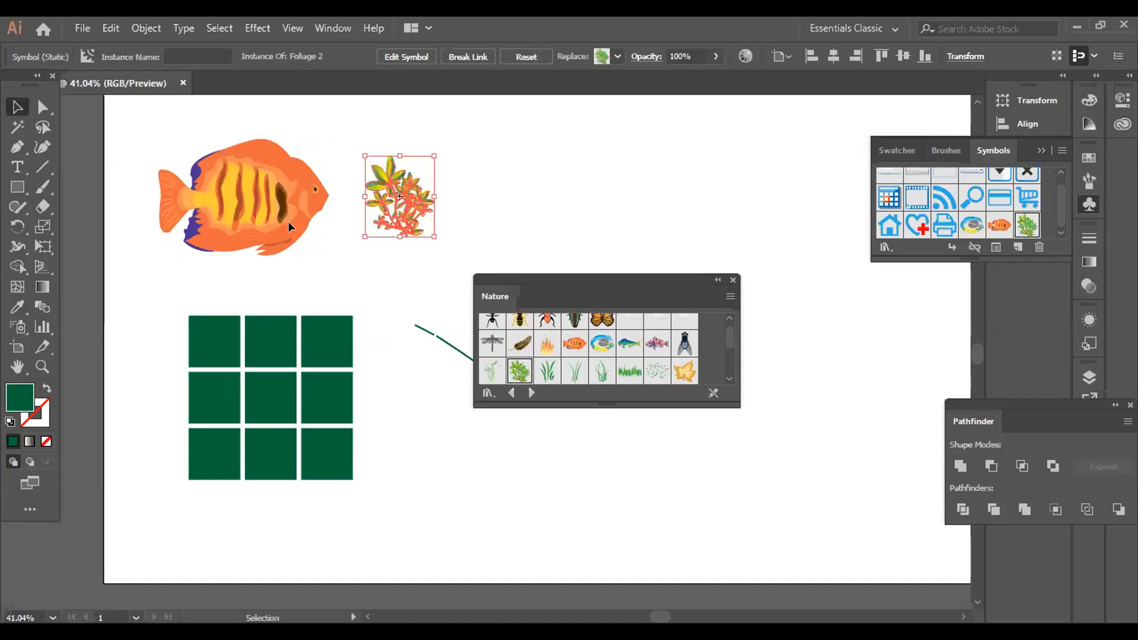
key("ctrl+z")
key("ctrl+shift+a")
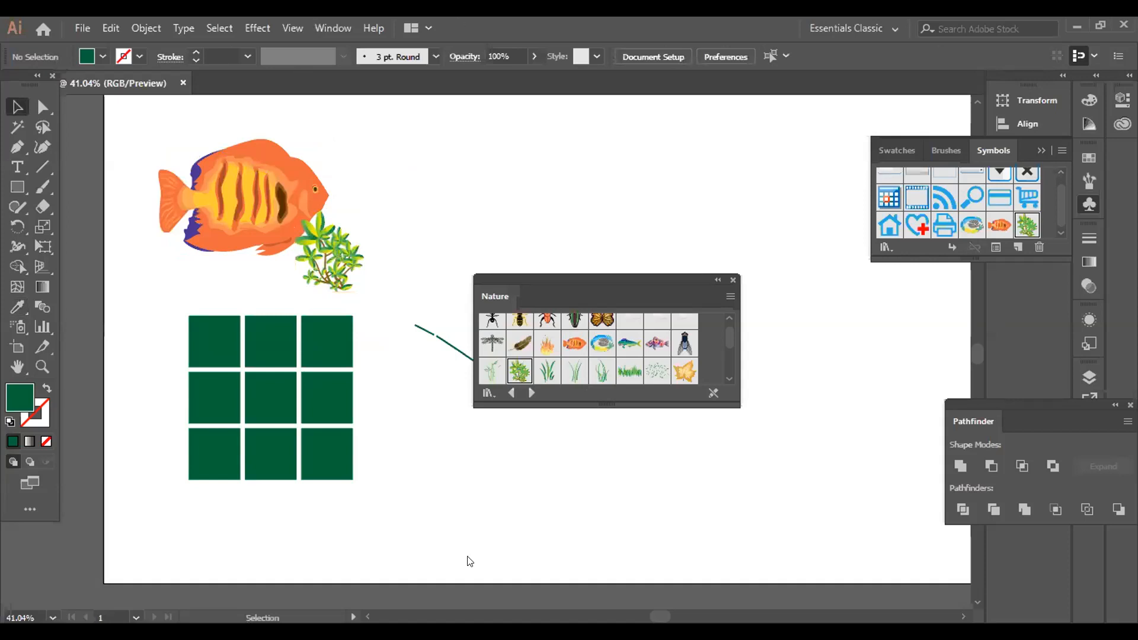
Open the Tiki symbol library.
key("alt+w")
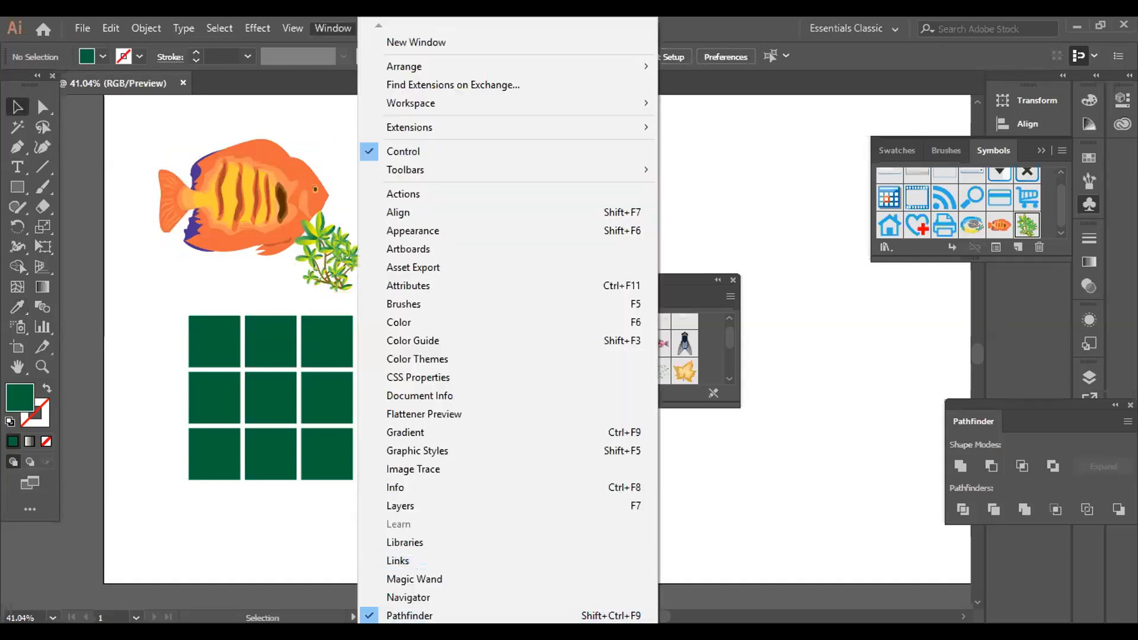
scroll(507, 330, "down", 5)
scroll(507, 329, "down", 6)
scroll(508, 329, "down", 8)
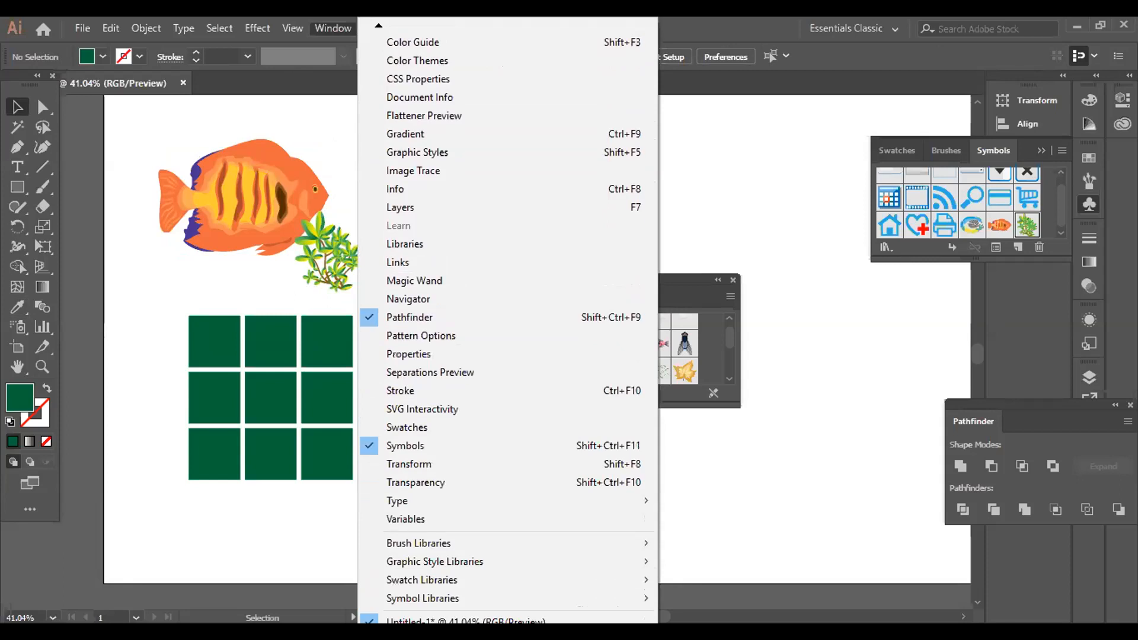
scroll(434, 580, "down", 1)
mouse_move(457, 576)
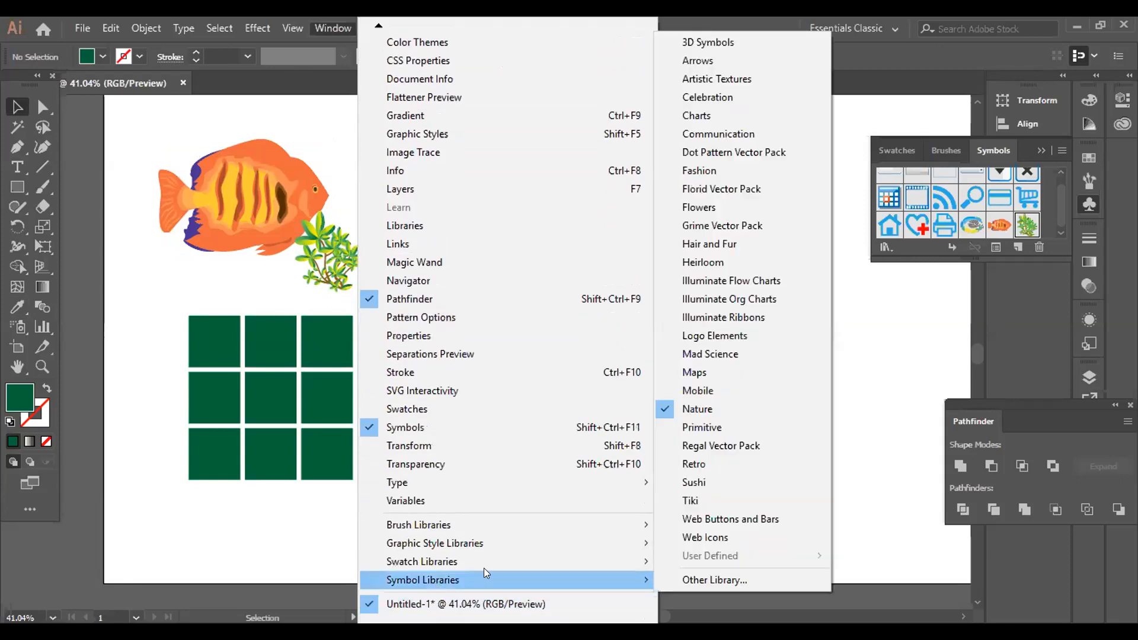
left_click(725, 500)
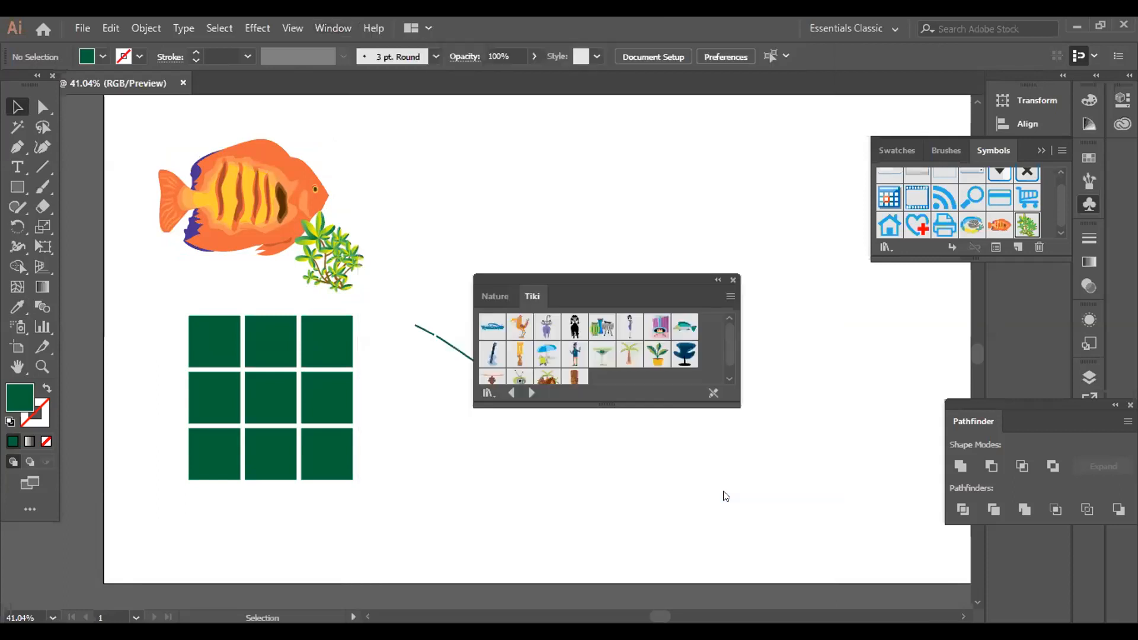
Place the Dog, Bird and an enlarged Female Figure symbol in a row to the right of the orange fish.
left_click_drag(565, 188, 561, 180)
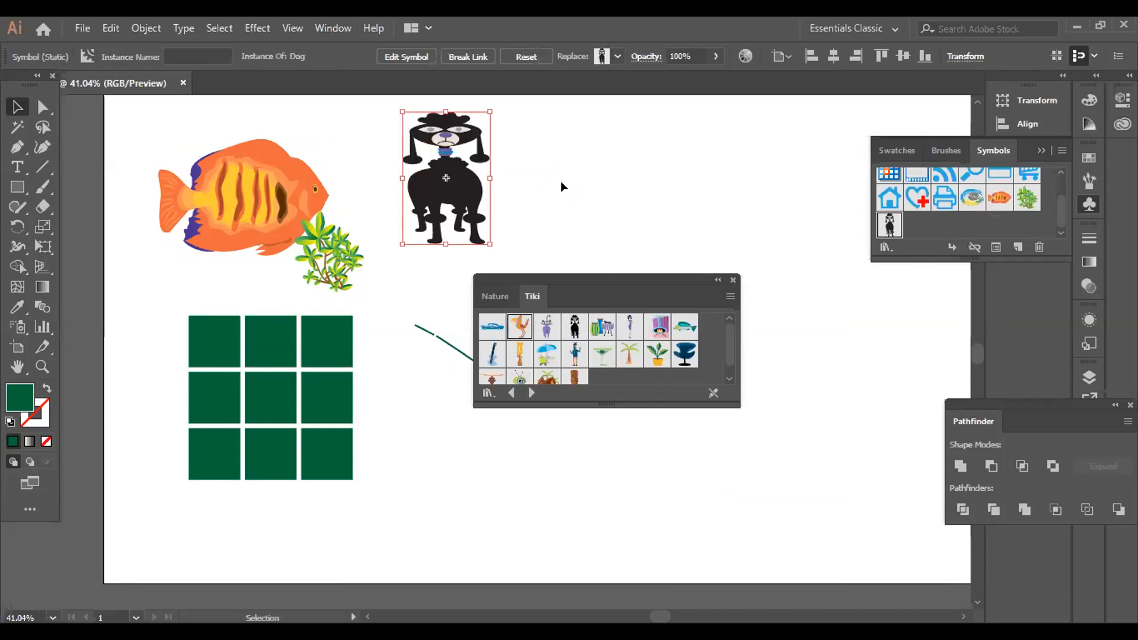
left_click_drag(520, 327, 546, 187)
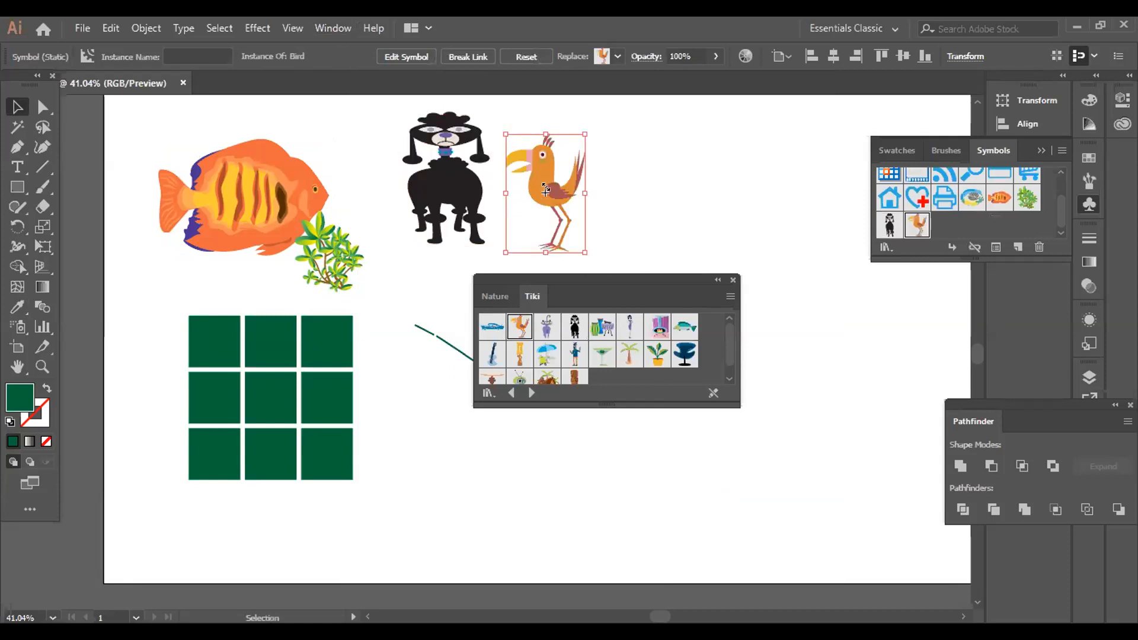
left_click(630, 327)
left_click_drag(630, 326, 630, 193)
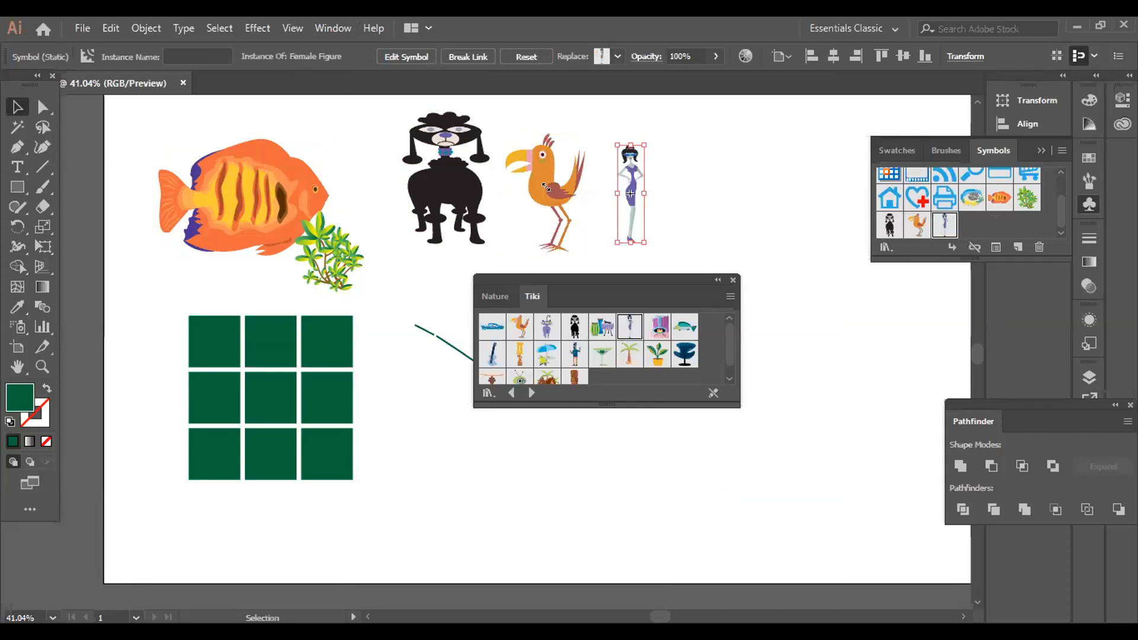
left_click_drag(645, 242, 692, 316)
left_click_drag(654, 230, 598, 192)
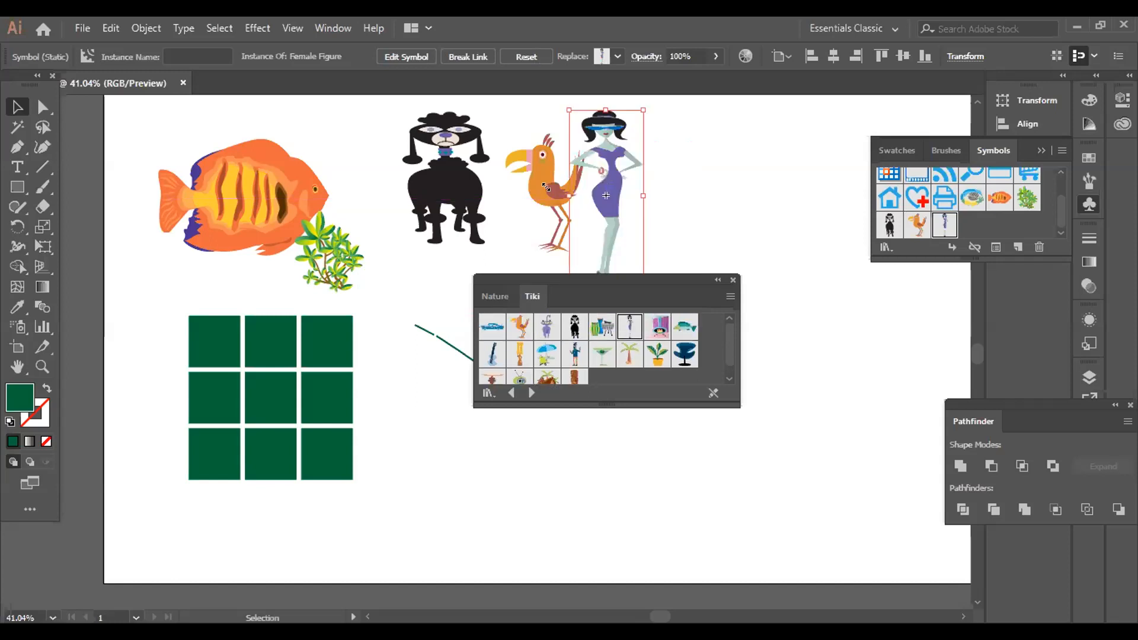
Look through the symbols in the Web Buttons and Bars library and the Web Icons library.
left_click(495, 296)
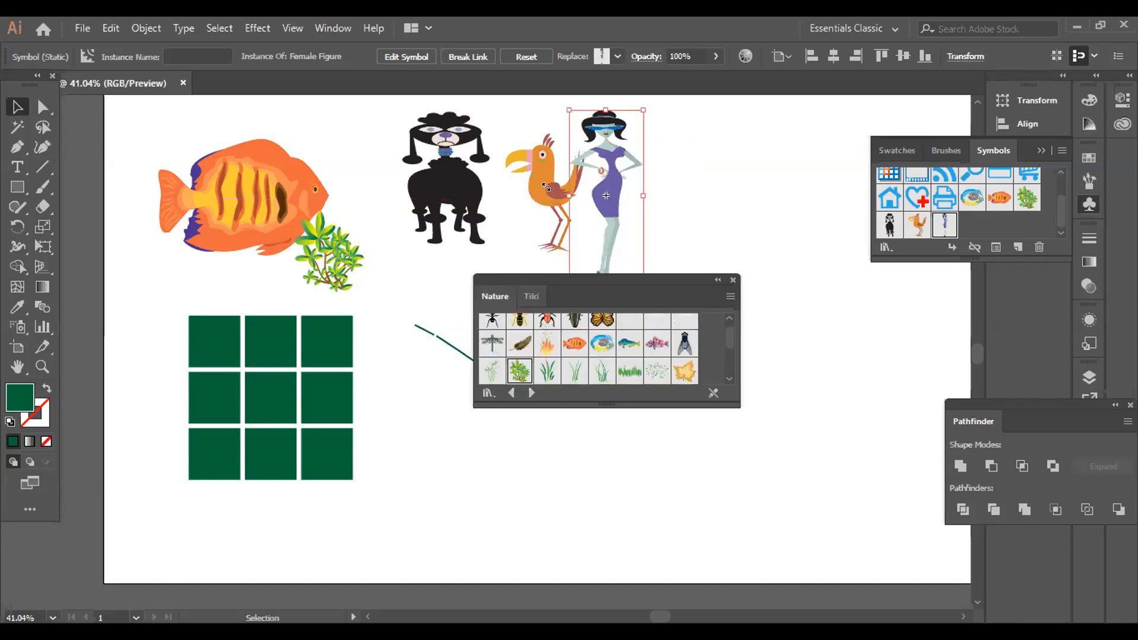
left_click(531, 296)
left_click(488, 393)
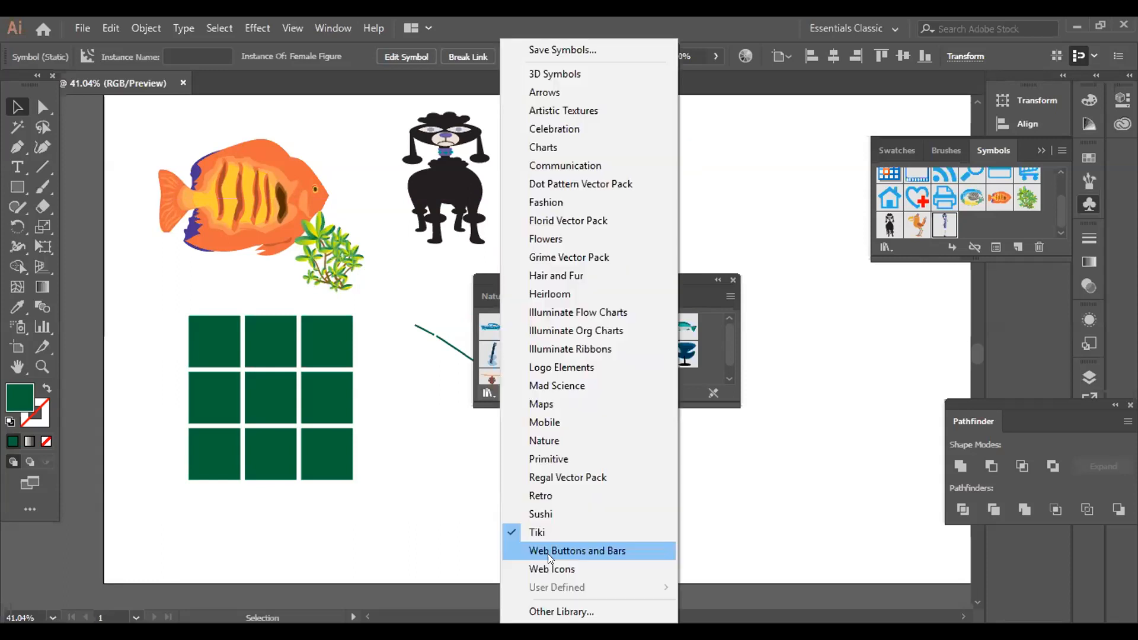
left_click(547, 552)
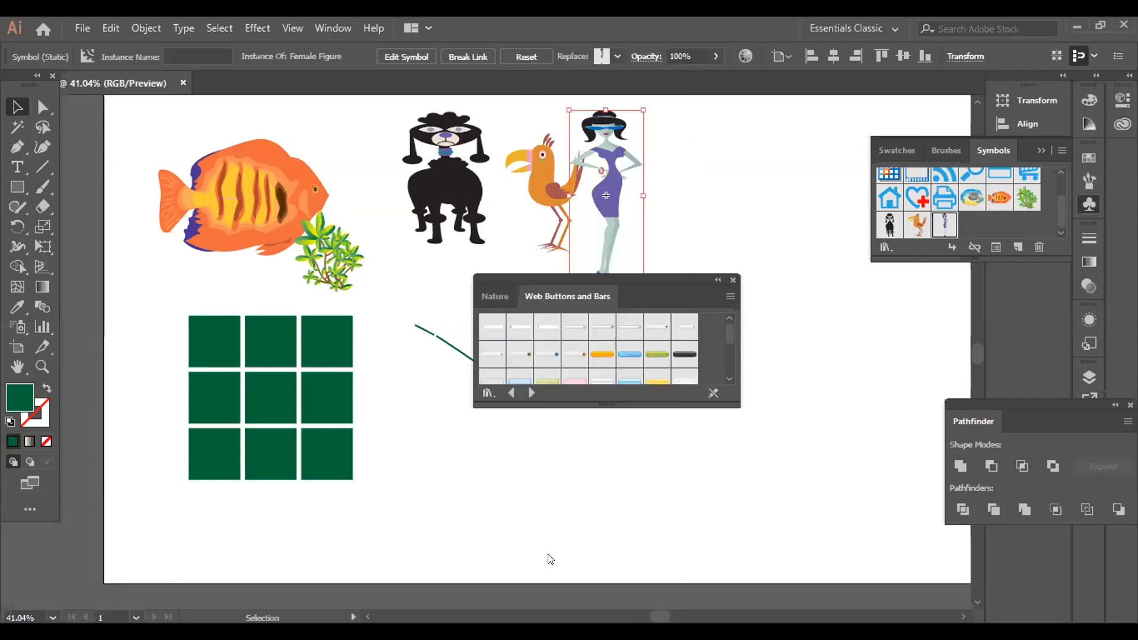
scroll(588, 350, "down", 5)
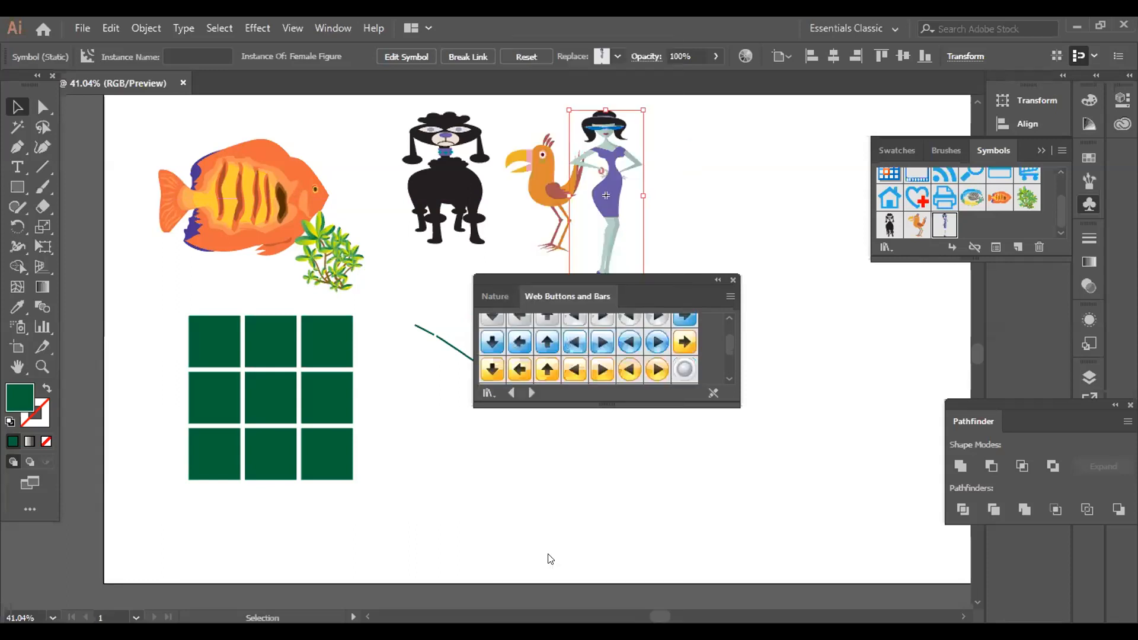
scroll(589, 350, "up", 3)
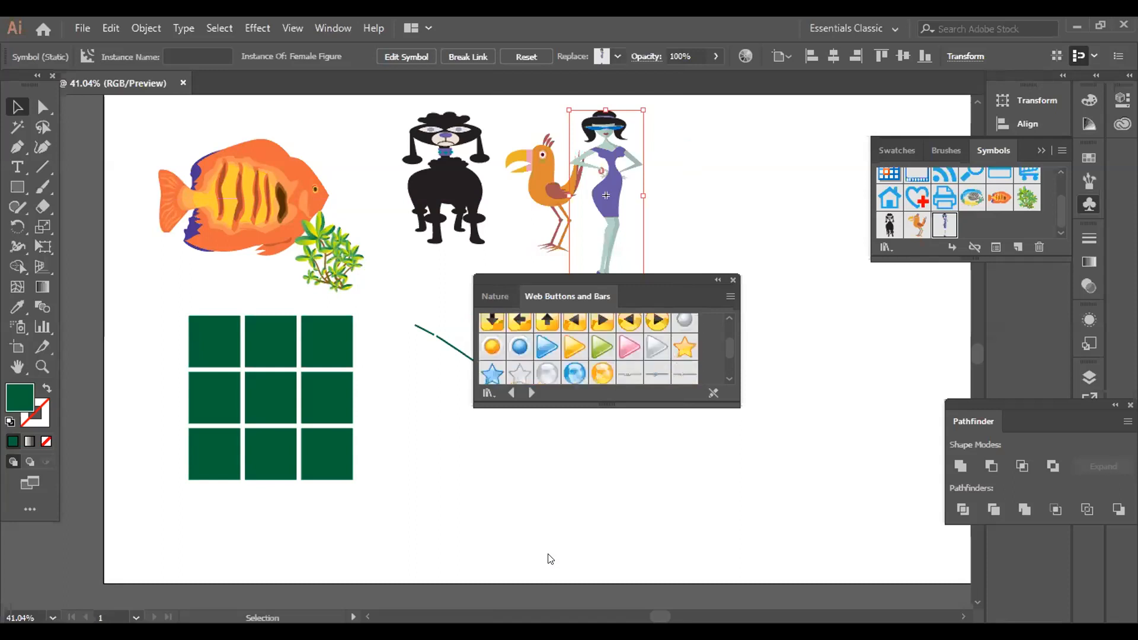
scroll(589, 350, "up", 2)
scroll(589, 350, "down", 3)
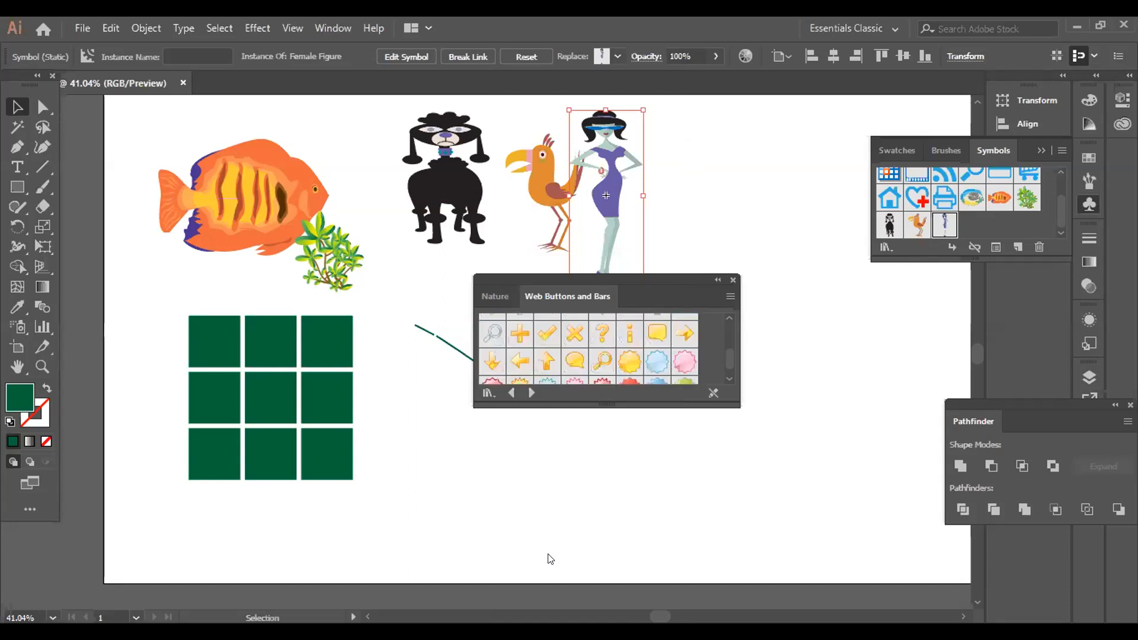
left_click(489, 393)
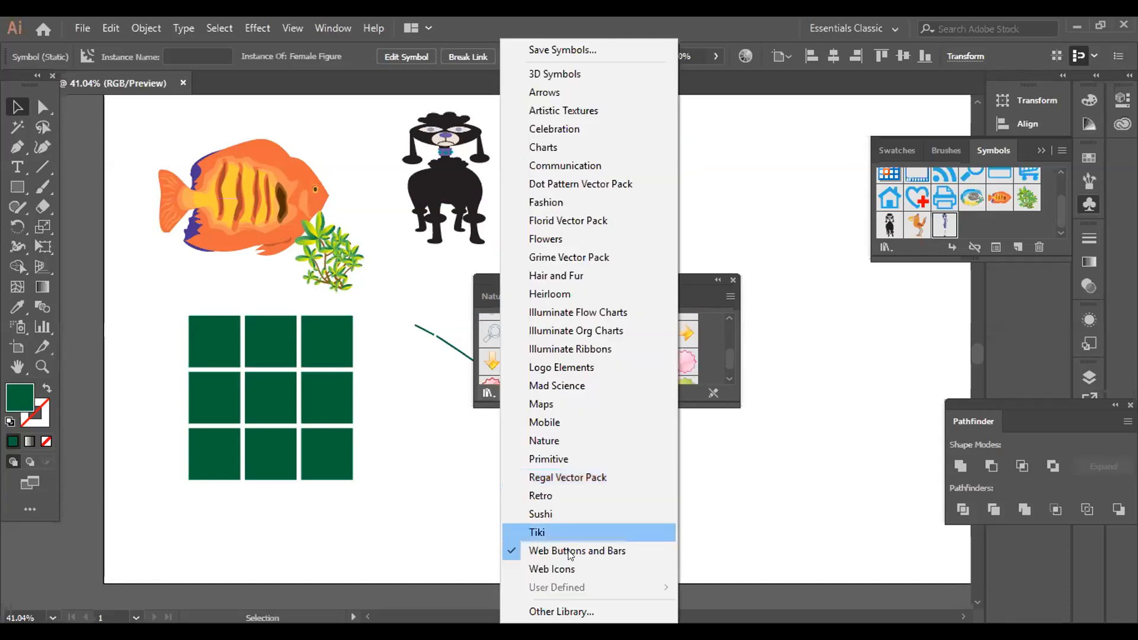
left_click(564, 568)
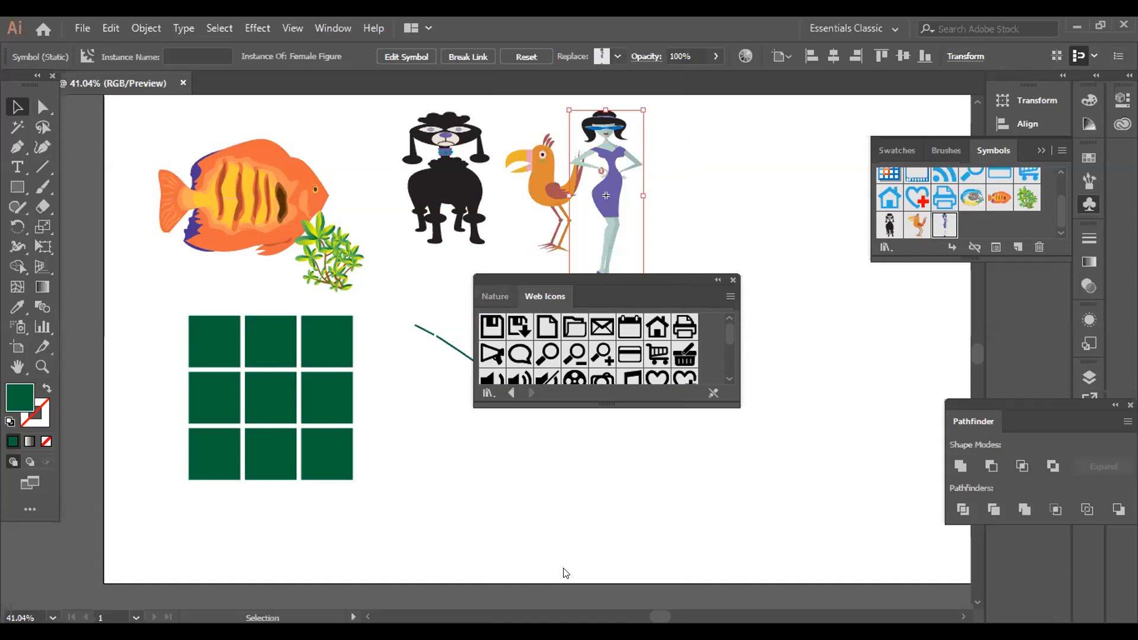
From the Retro library, place an enlarged Guitar, the Op Art square and the Yin Yang Flower in the lower part of the artboard.
left_click(488, 393)
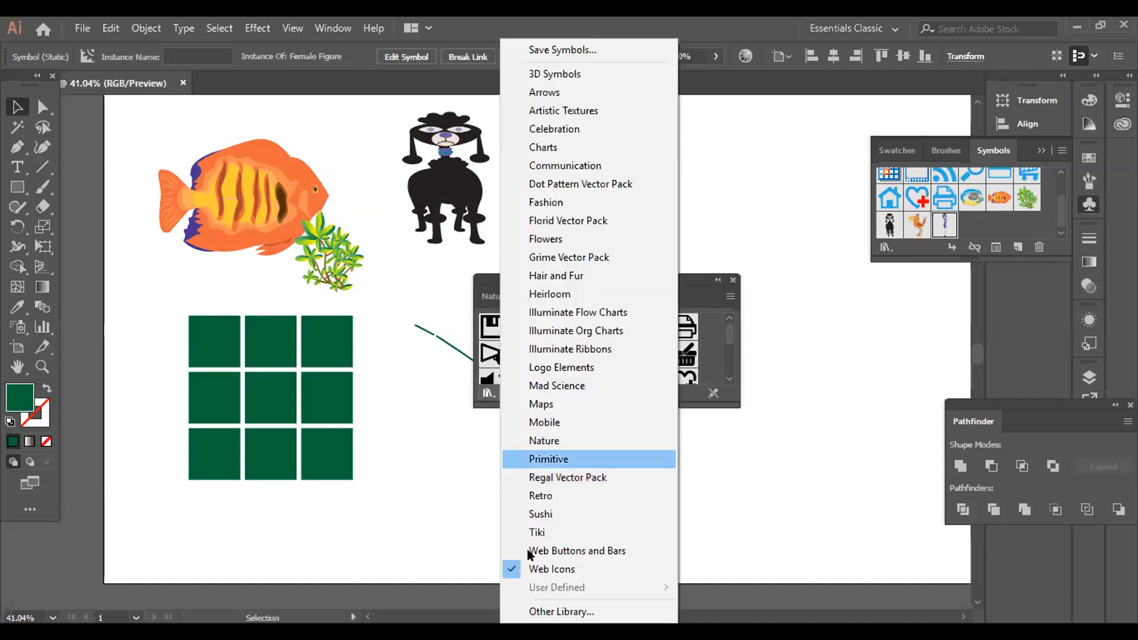
left_click(541, 495)
left_click_drag(547, 327, 574, 479)
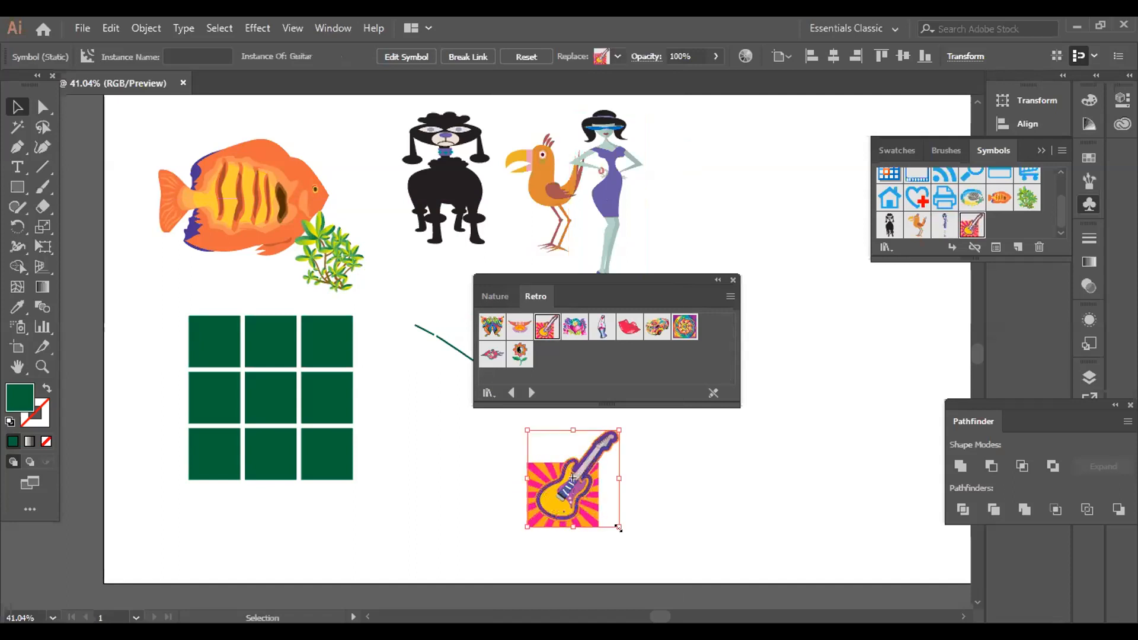
left_click_drag(619, 526, 687, 548)
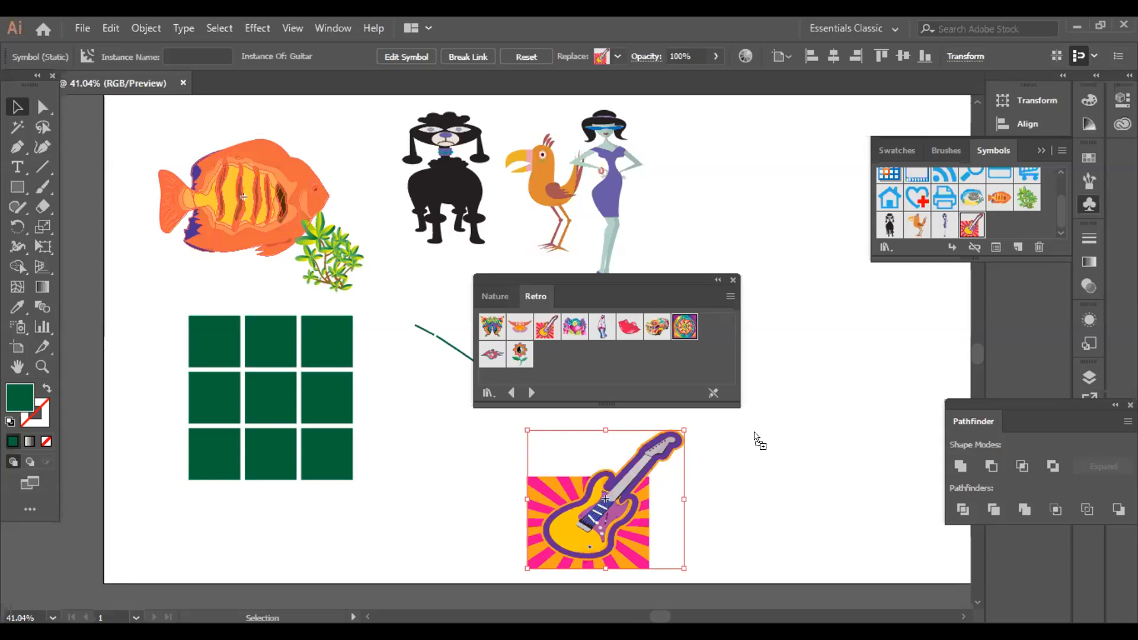
left_click_drag(756, 438, 753, 423)
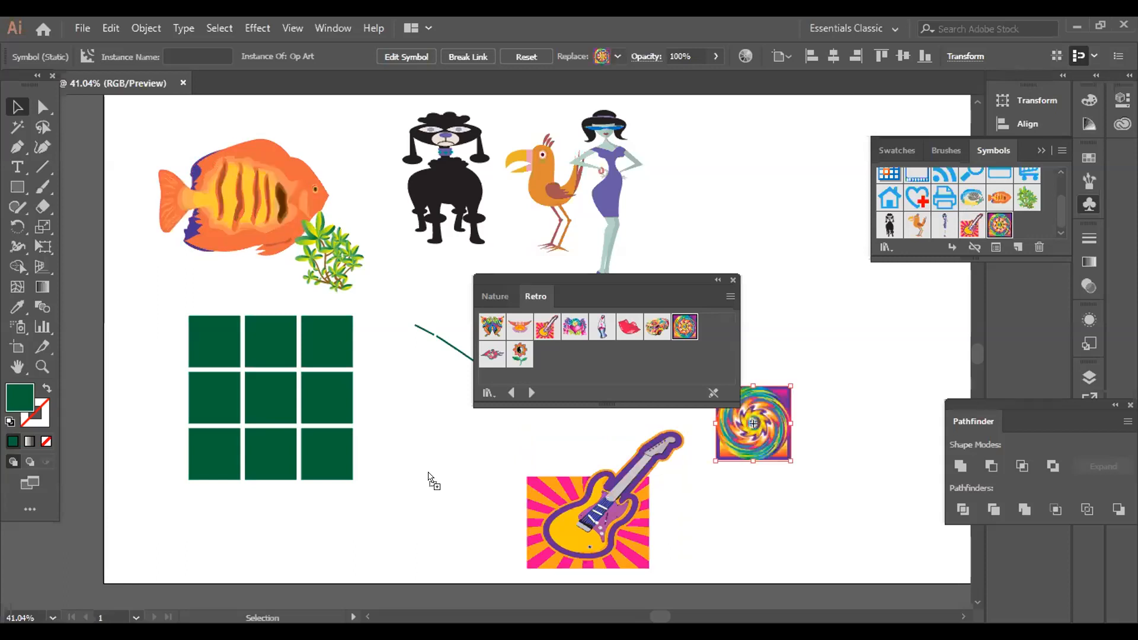
left_click_drag(425, 477, 429, 474)
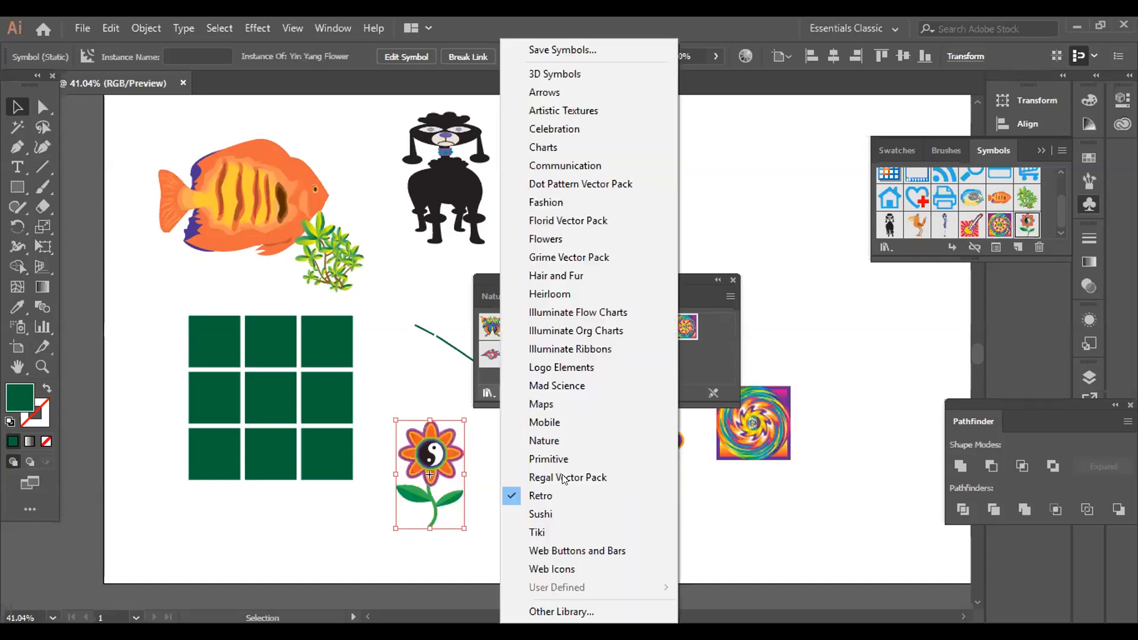
Place the black wings and the ornate frame from the Regal Vector Pack library to the right of the female figure.
left_click(562, 477)
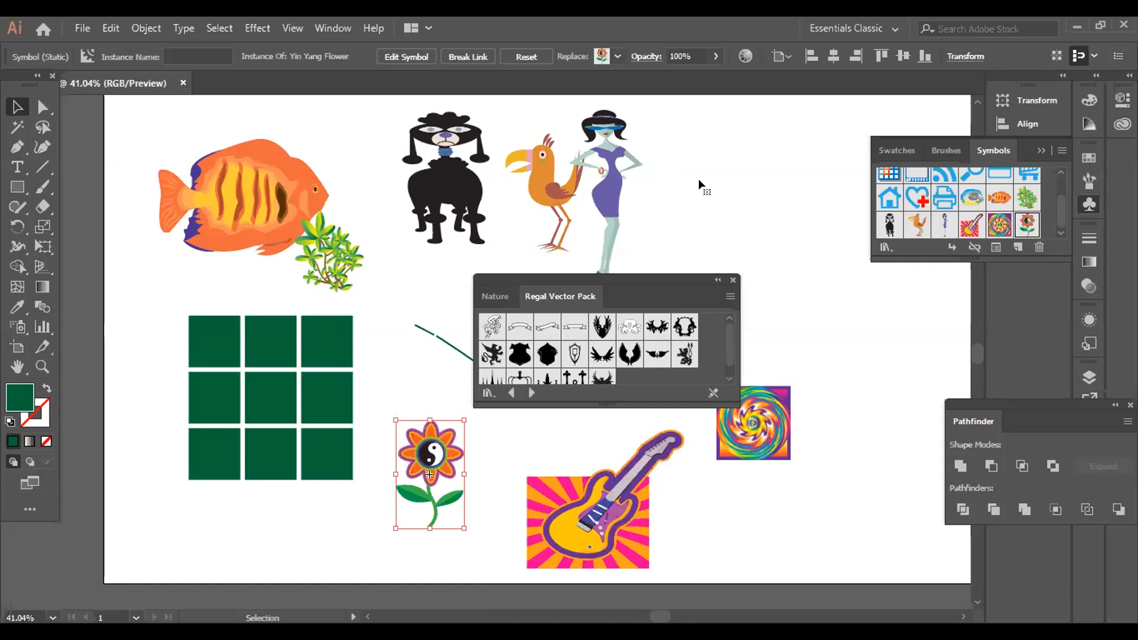
left_click_drag(698, 179, 698, 179)
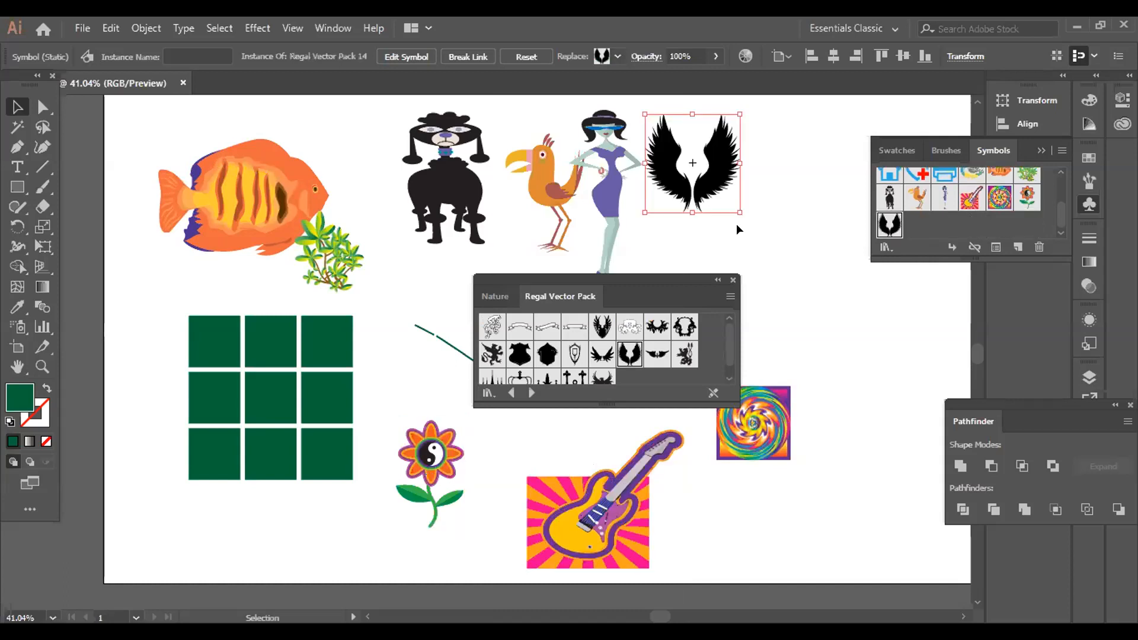
left_click_drag(685, 326, 806, 339)
left_click_drag(778, 193, 771, 188)
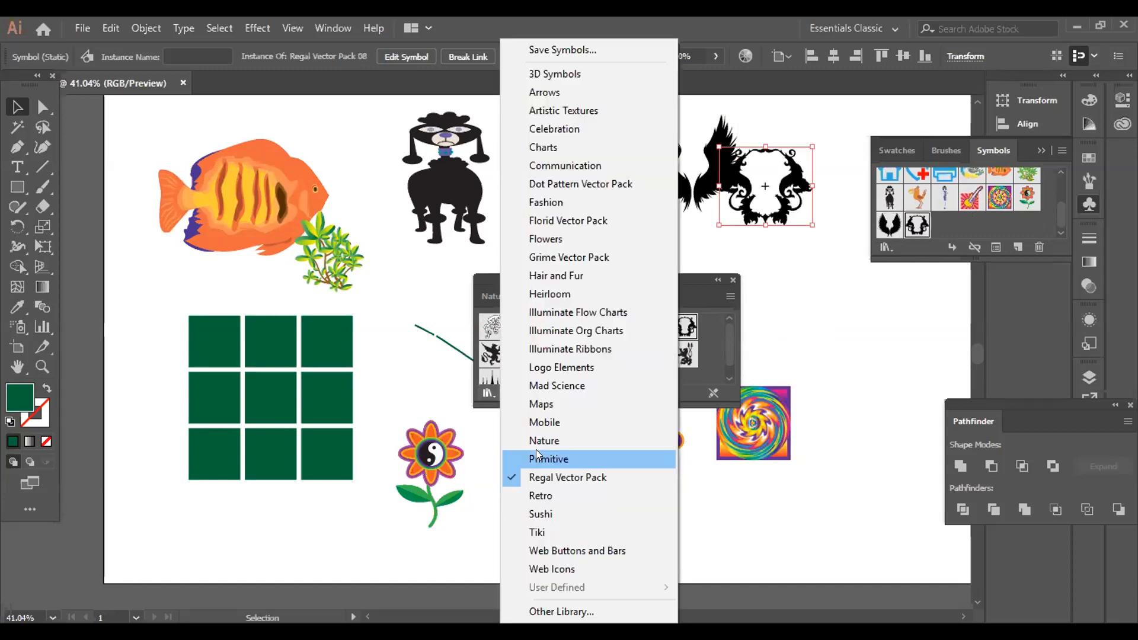
Place the Bird 2 symbol from the Primitive library between the ornate black frame and the Op Art square.
left_click(536, 449)
left_click_drag(575, 326, 791, 339)
left_click_drag(860, 421, 819, 327)
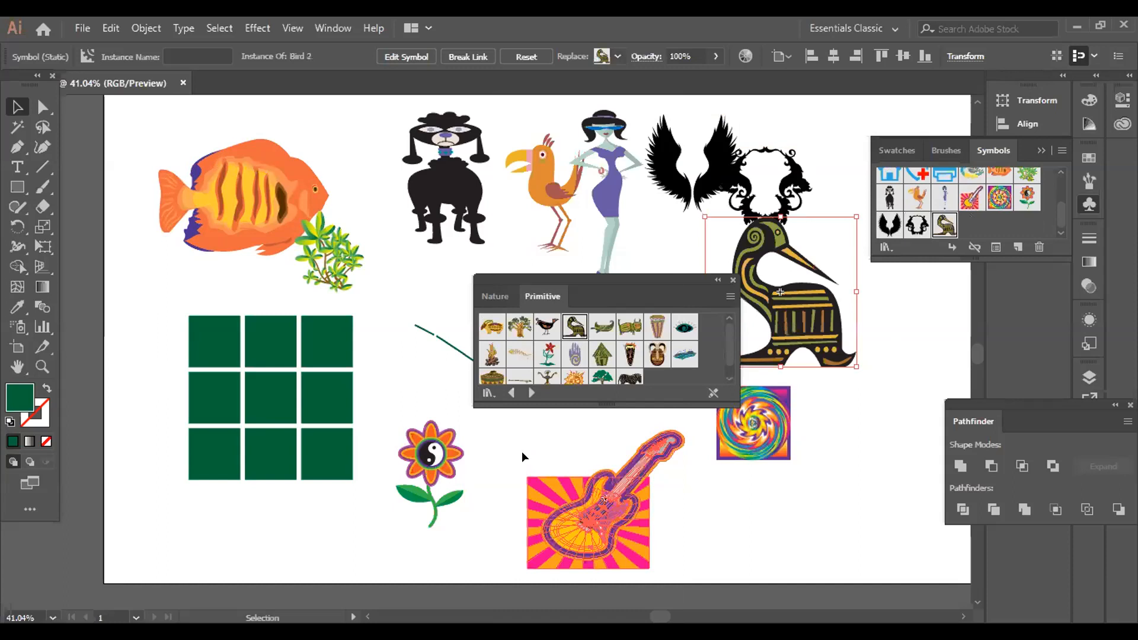
Look through the Mobile and Maps libraries and place an enlarged Atom 1 symbol from Mad Science below the Op Art square.
left_click(488, 393)
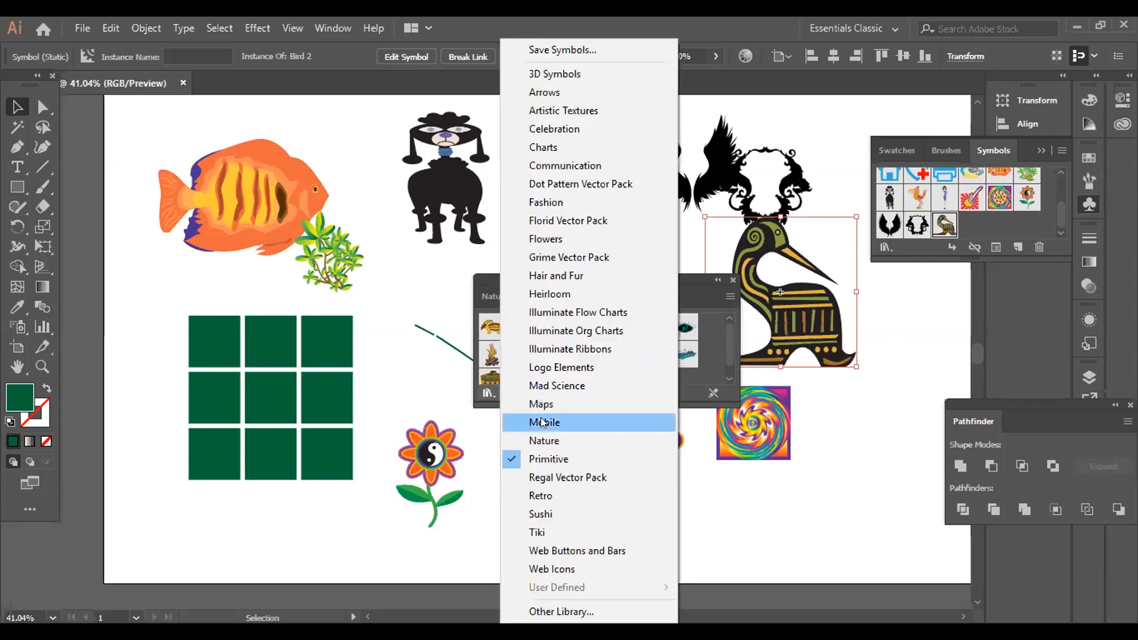
left_click(542, 422)
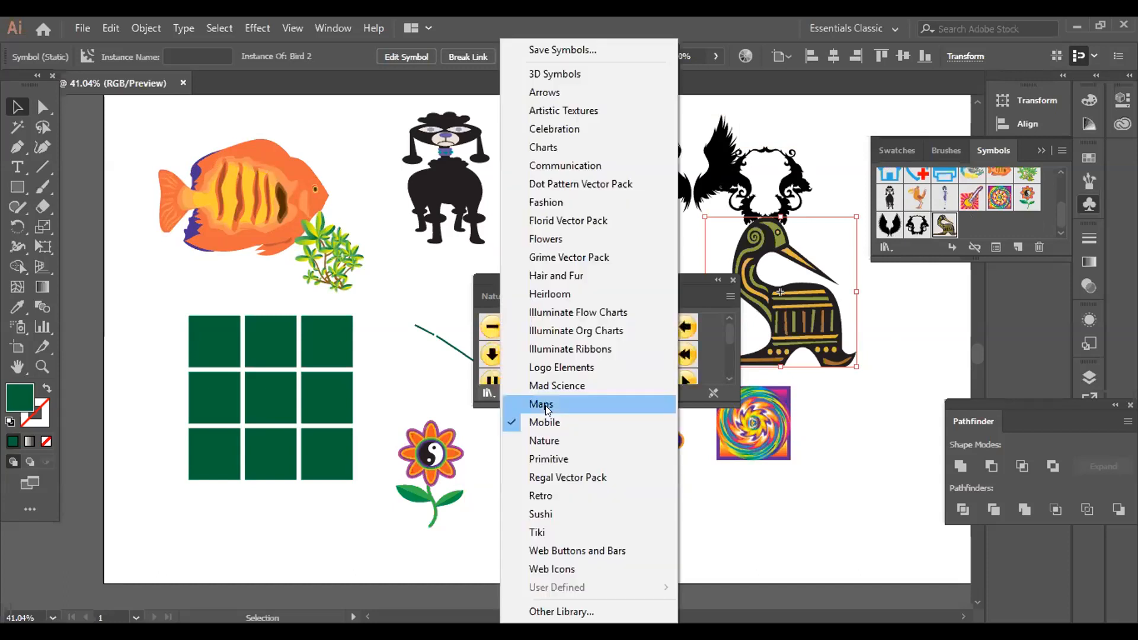
left_click(545, 406)
left_click(488, 393)
left_click(537, 386)
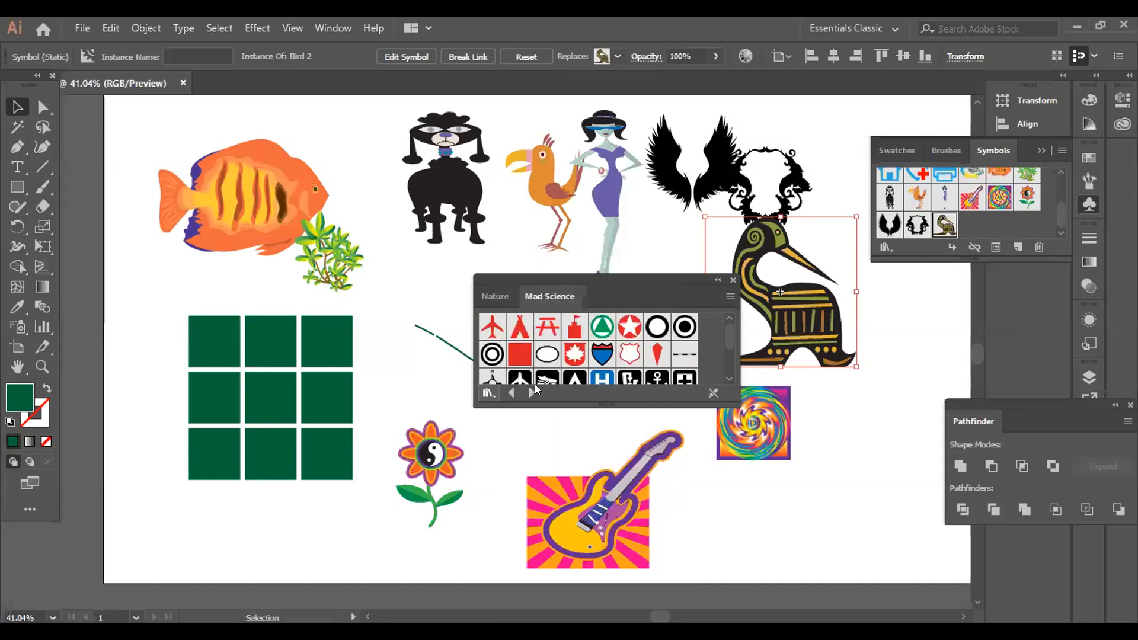
left_click_drag(492, 326, 868, 594)
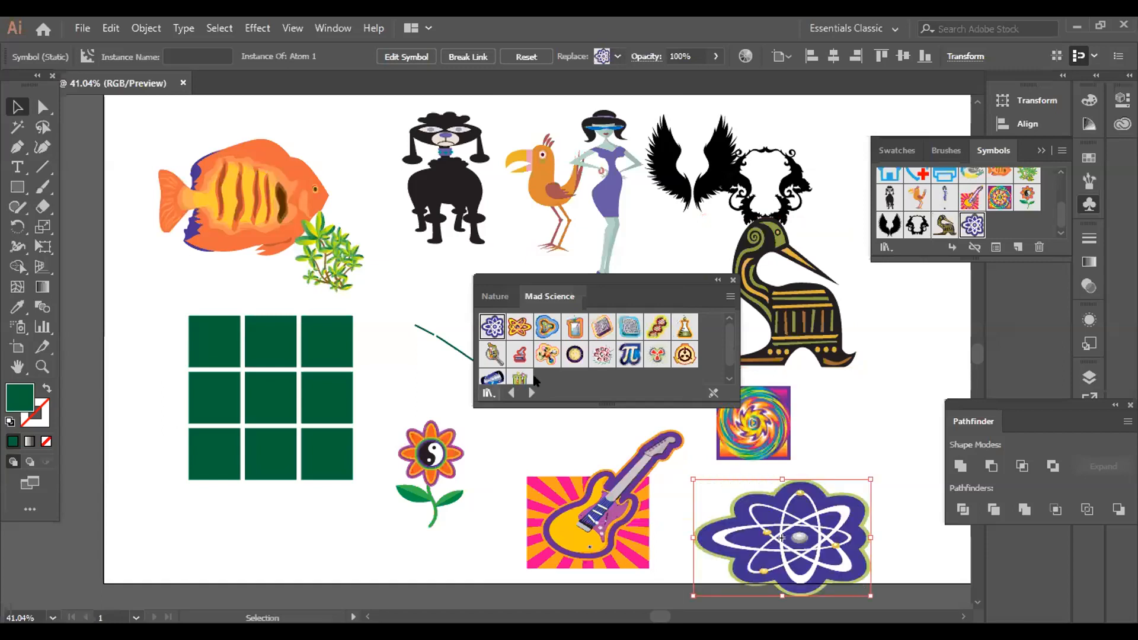
Look through the Logo Elements, Illuminate Ribbons, Illuminate Org Charts and Heirloom symbol libraries.
left_click(488, 392)
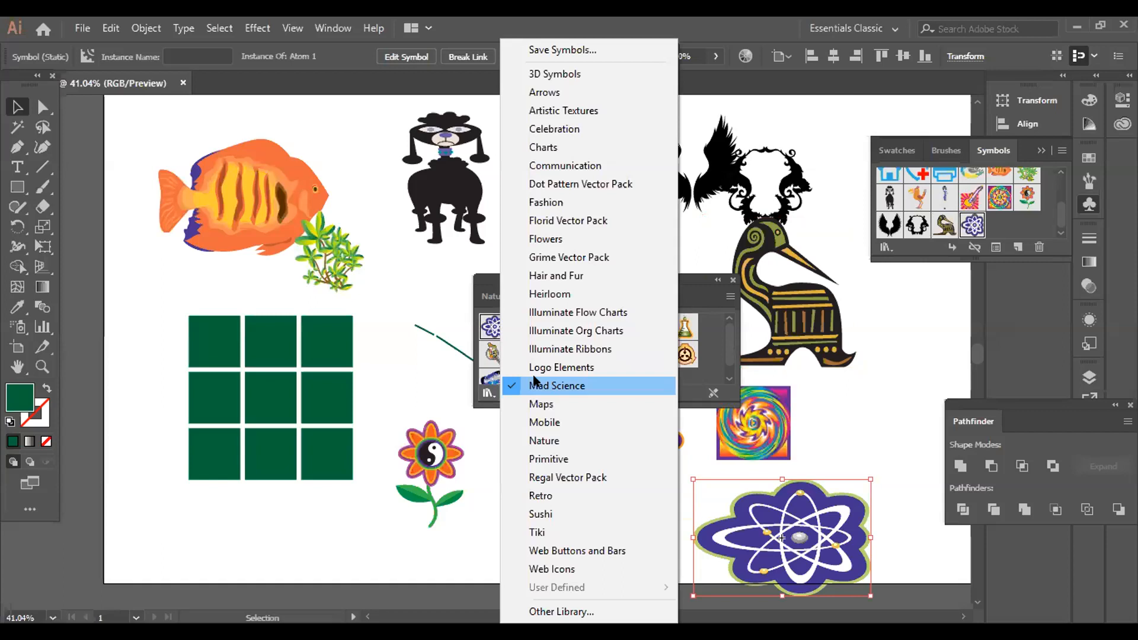
left_click(534, 373)
scroll(535, 379, "down", 2)
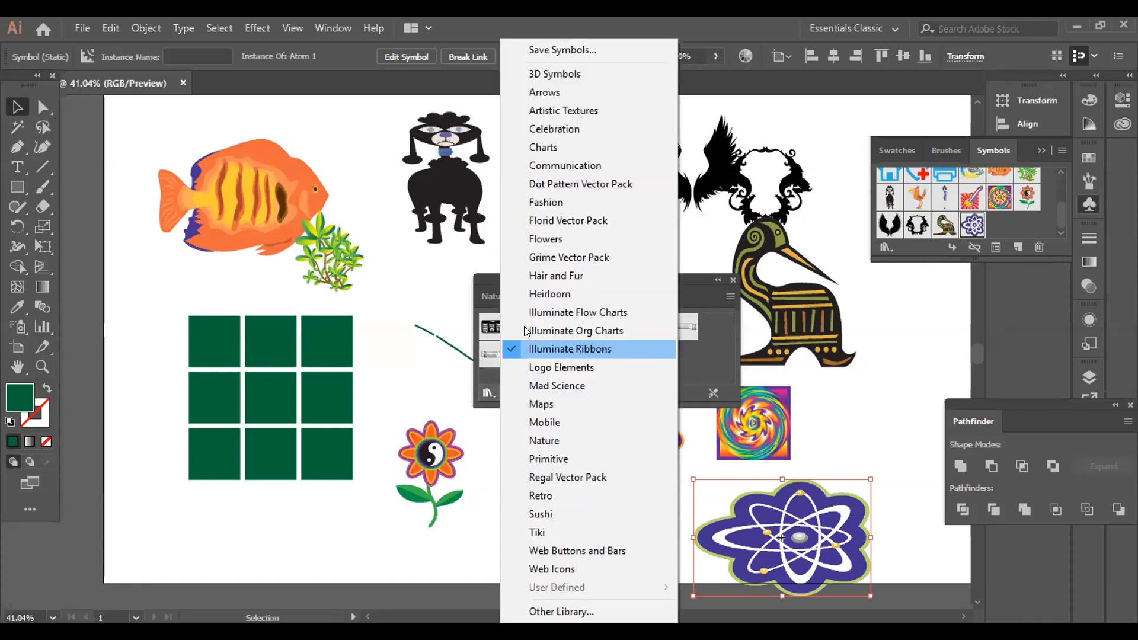
key("Escape")
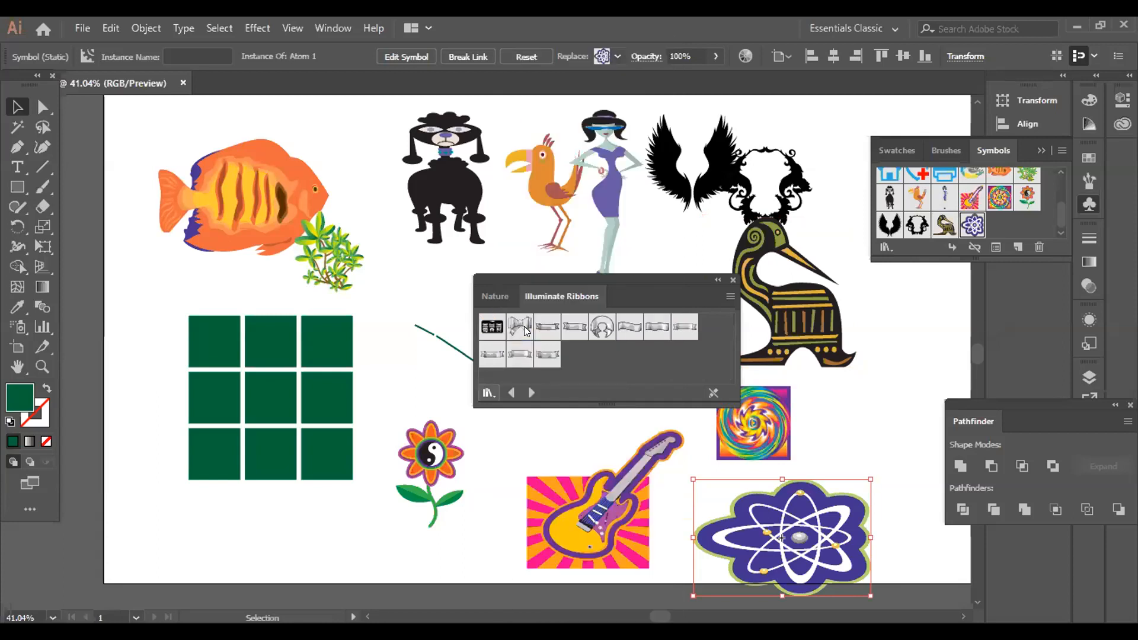
scroll(524, 327, "down", 3)
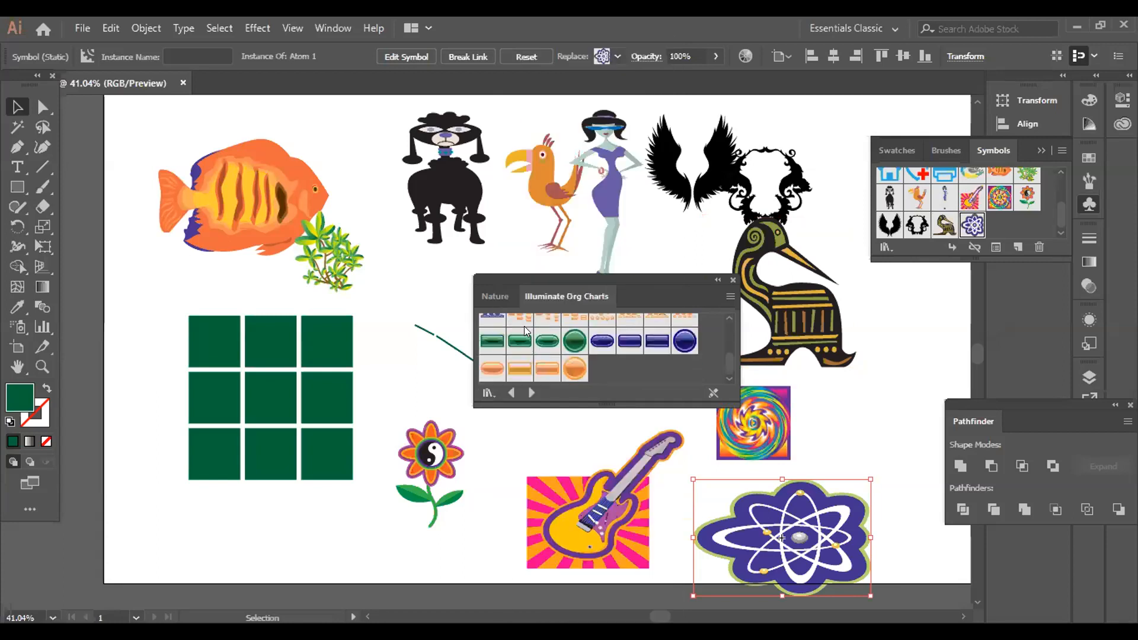
scroll(524, 326, "up", 3)
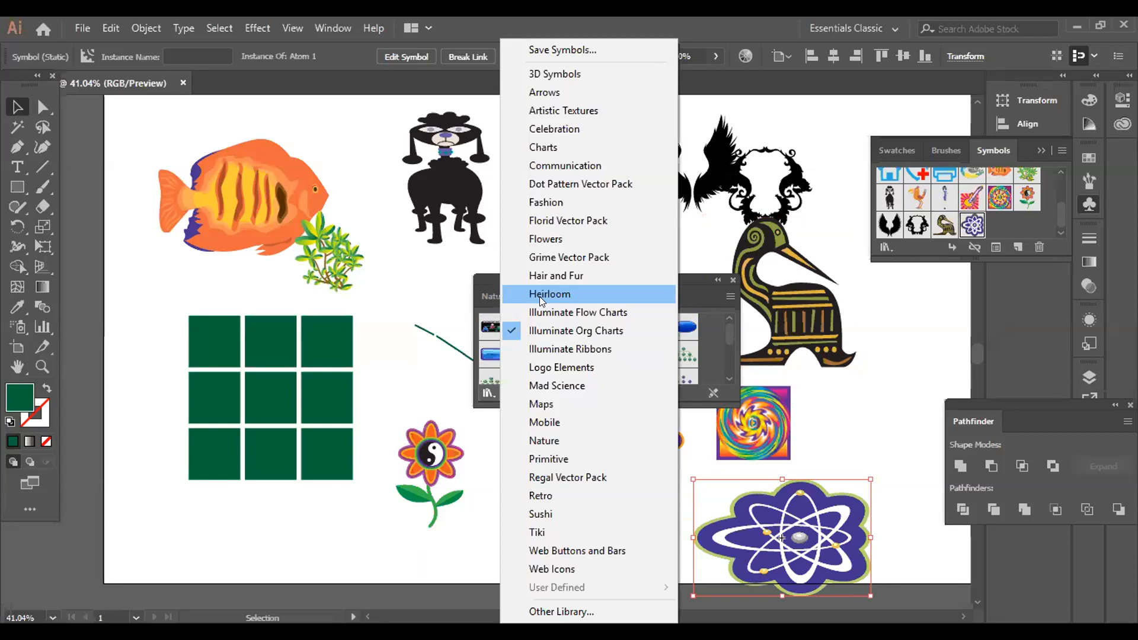
left_click(539, 297)
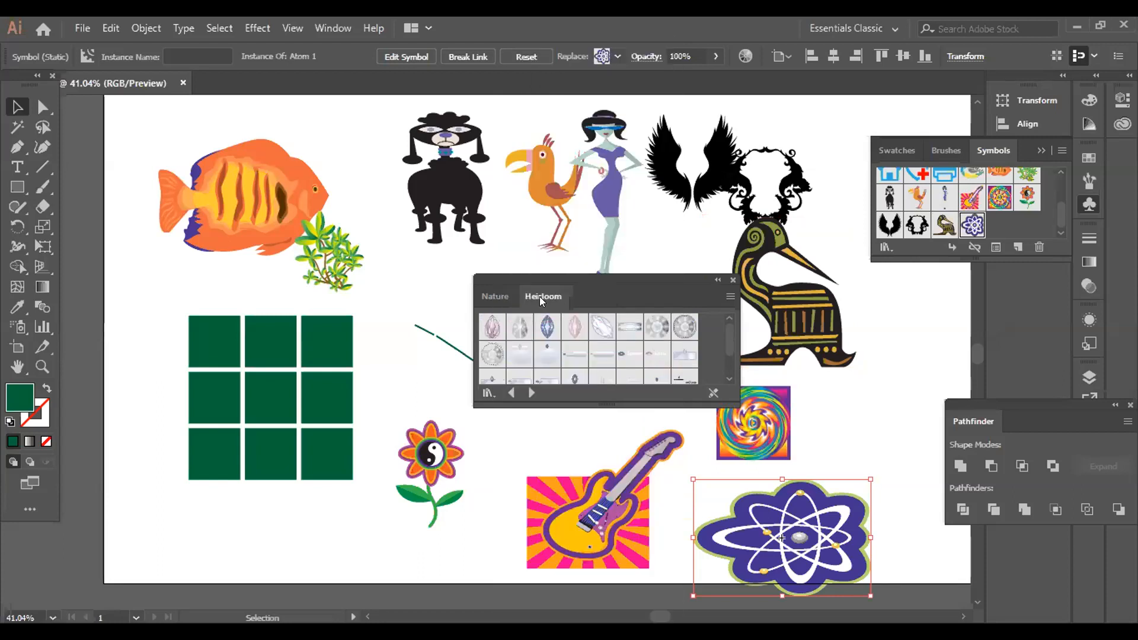
Place a large round diamond symbol from the Heirloom library over the orange fish.
left_click_drag(657, 326, 624, 571)
left_click_drag(561, 483, 339, 205)
left_click(254, 282)
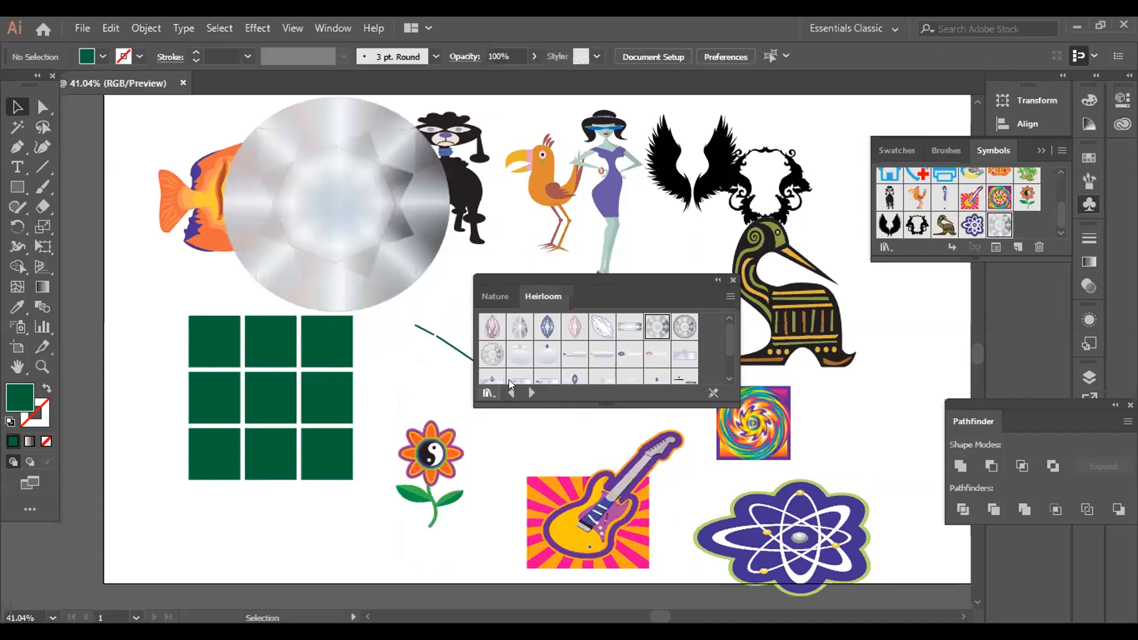
Place the Grime Vector Pack 09 splatter from the Grime Vector Pack library over the green grid, and shift the grid up out of its way.
left_click(488, 393)
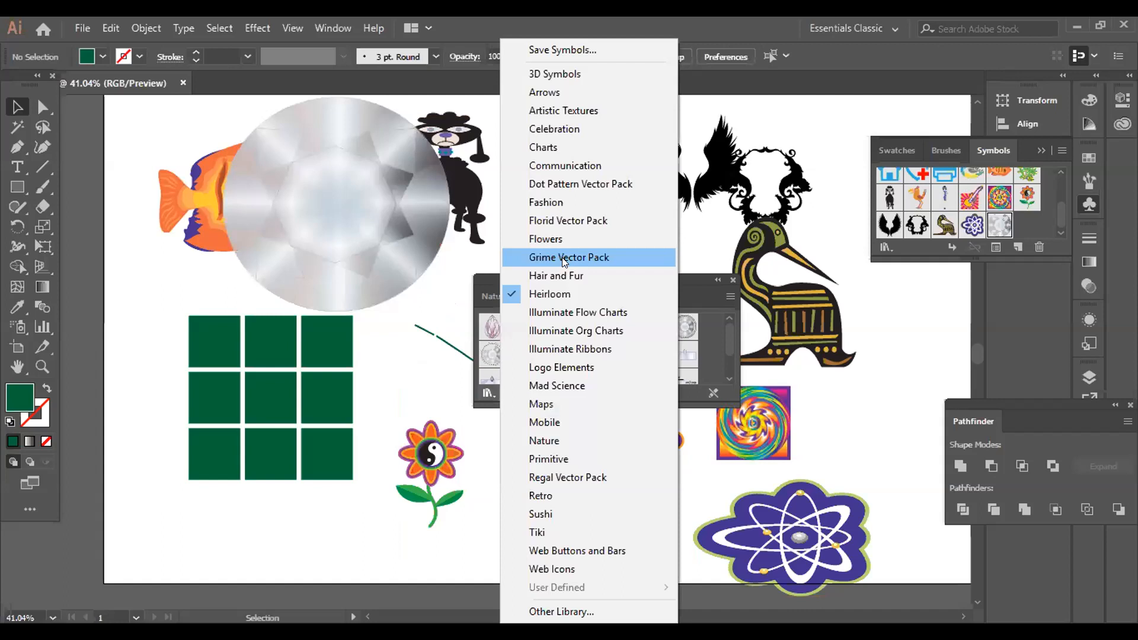
left_click(562, 257)
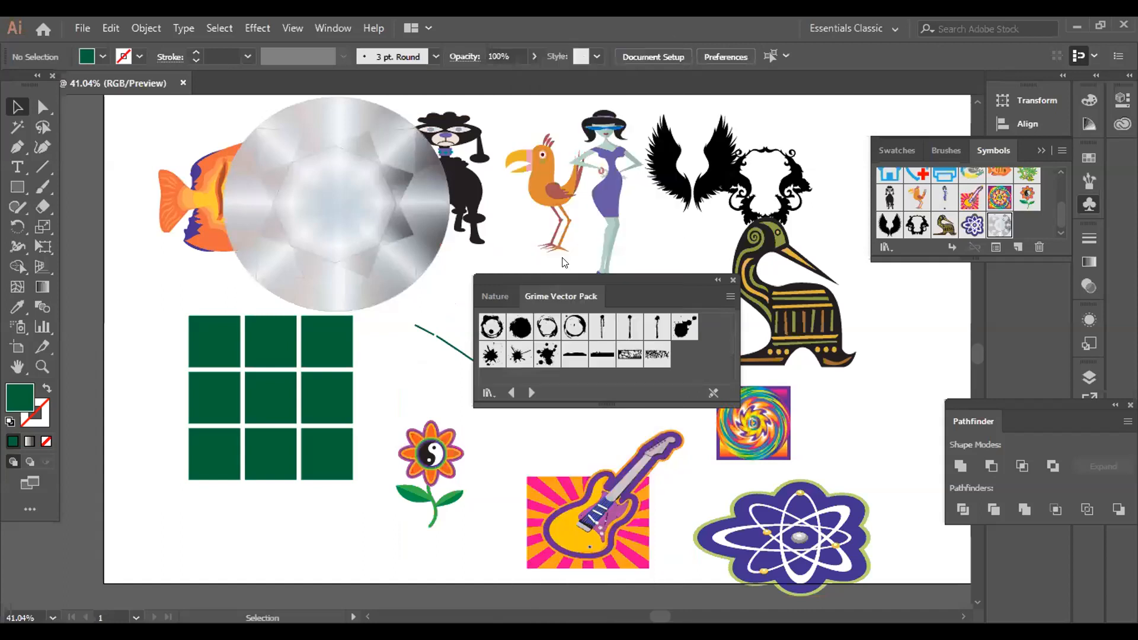
left_click_drag(491, 355, 304, 602)
left_click_drag(219, 542, 261, 393)
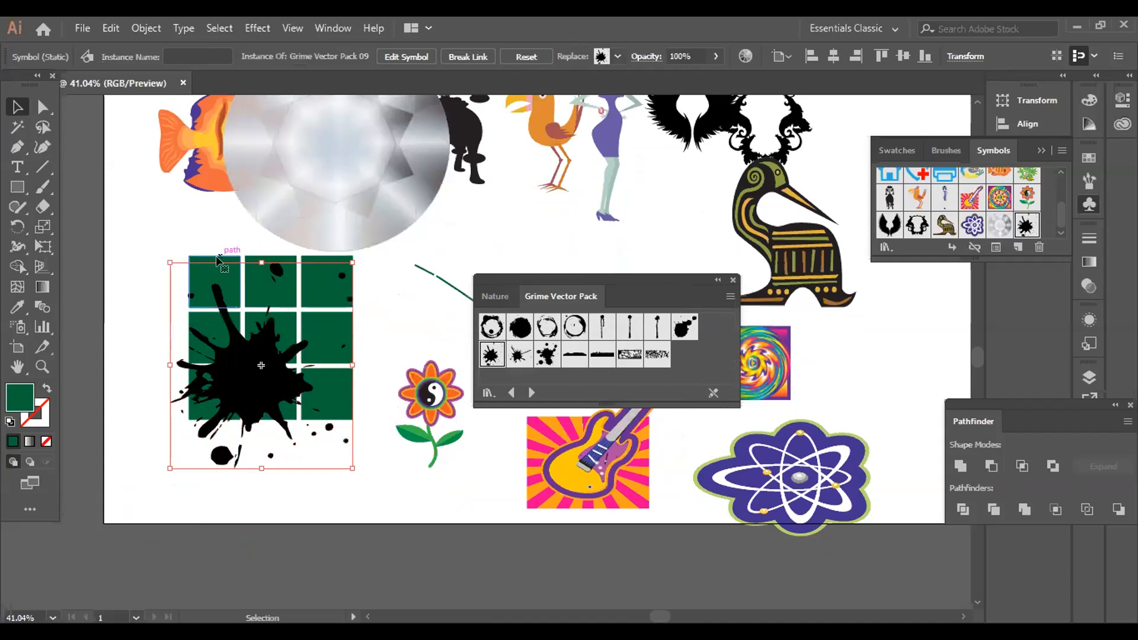
left_click_drag(217, 259, 200, 127)
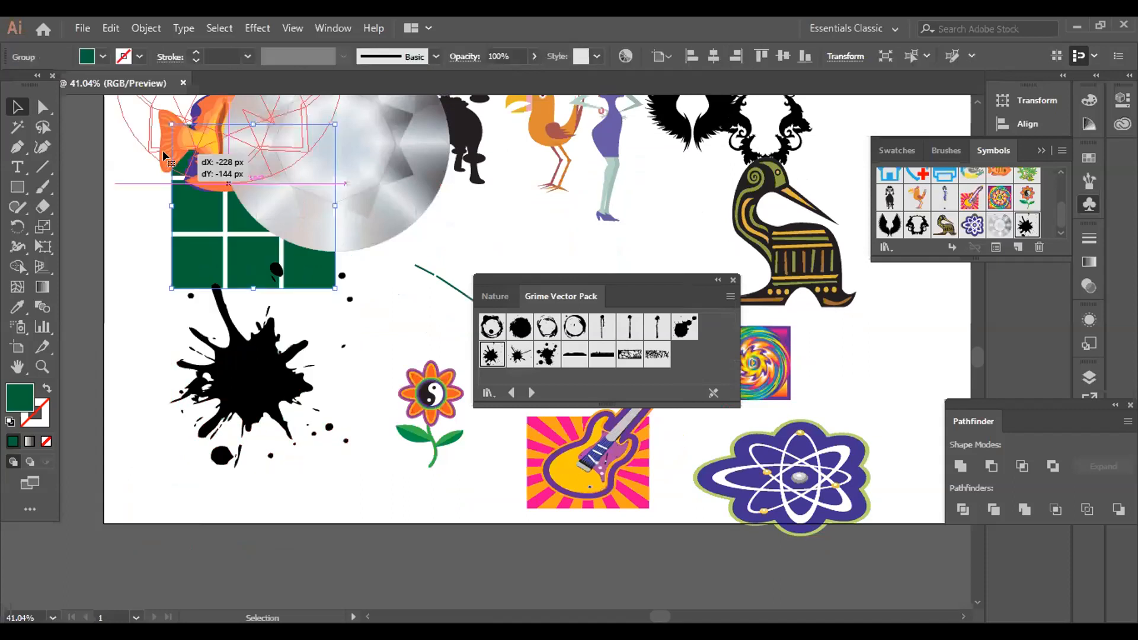
Break the black splatter's link to its symbol and fill it with red.
right_click(215, 351)
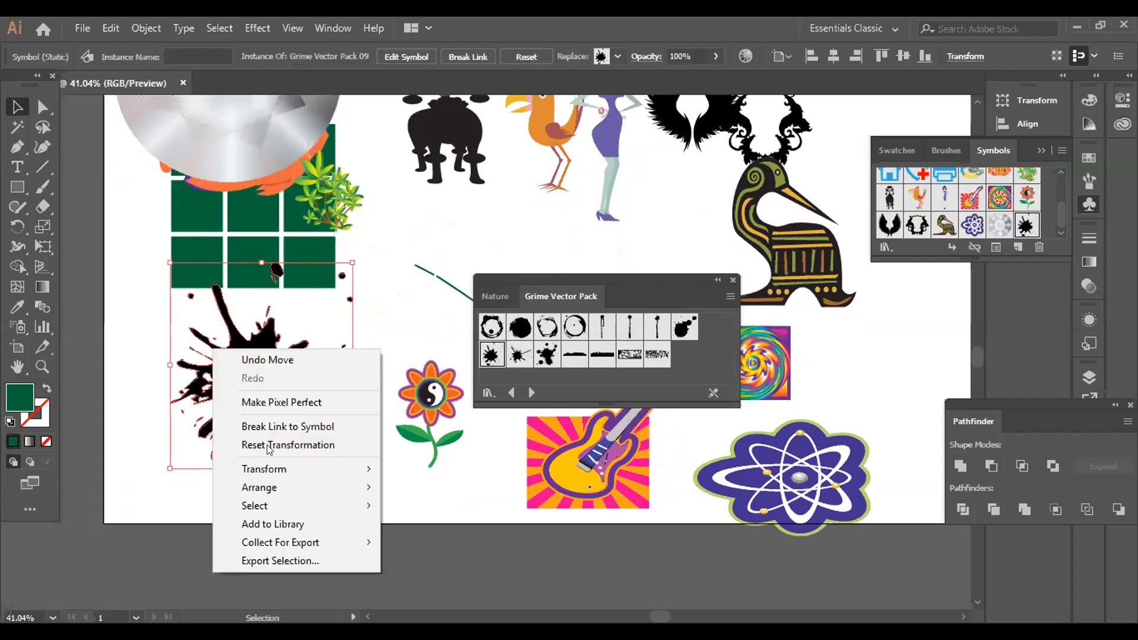
left_click(267, 428)
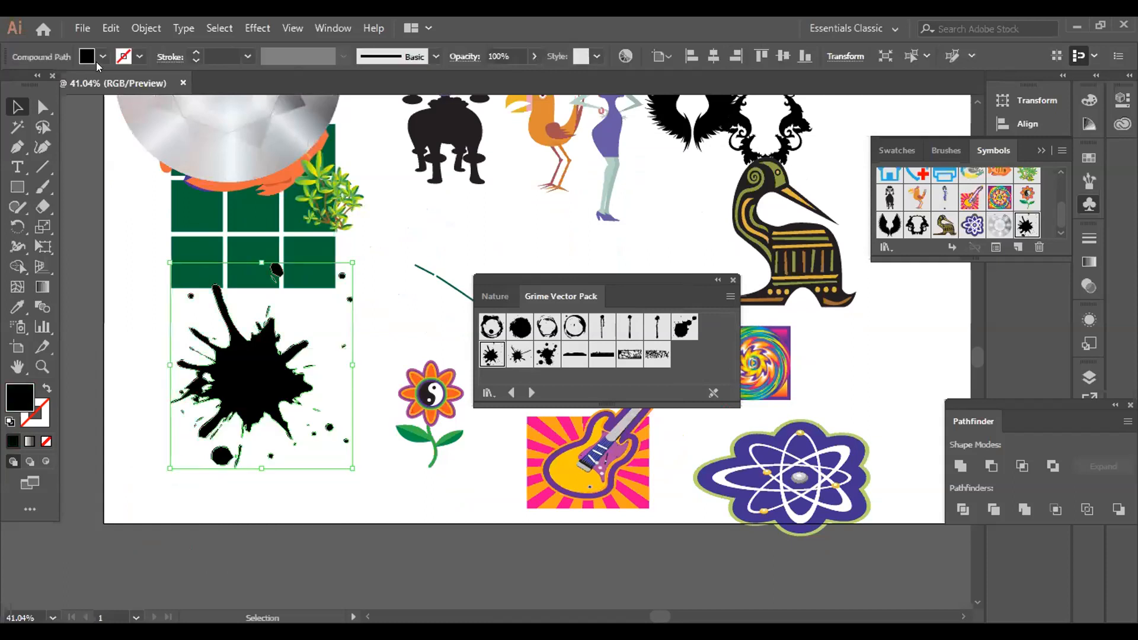
left_click(58, 85)
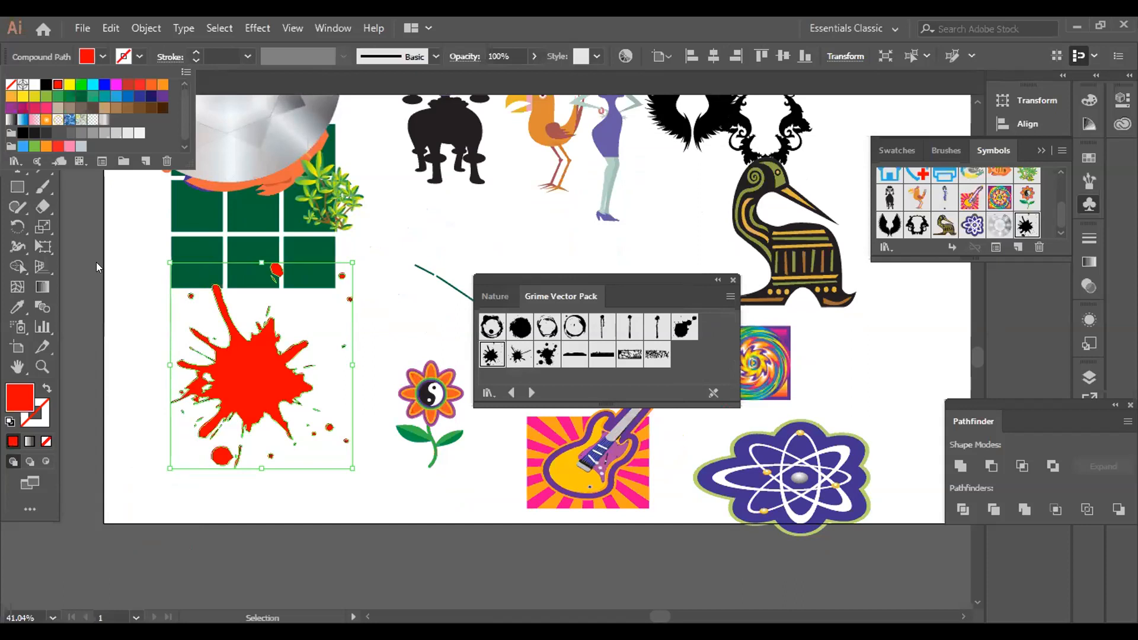
left_click(289, 425)
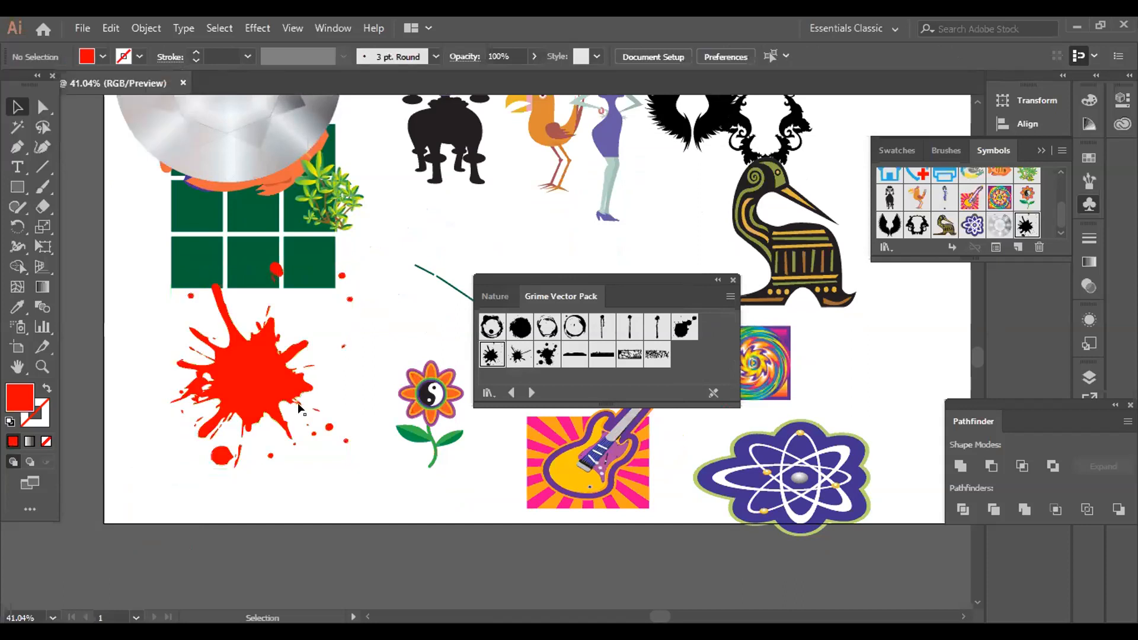
Move the red splatter toward the yin-yang flower, duplicate it to the left, and fill the copy with blue.
left_click_drag(323, 408, 392, 418)
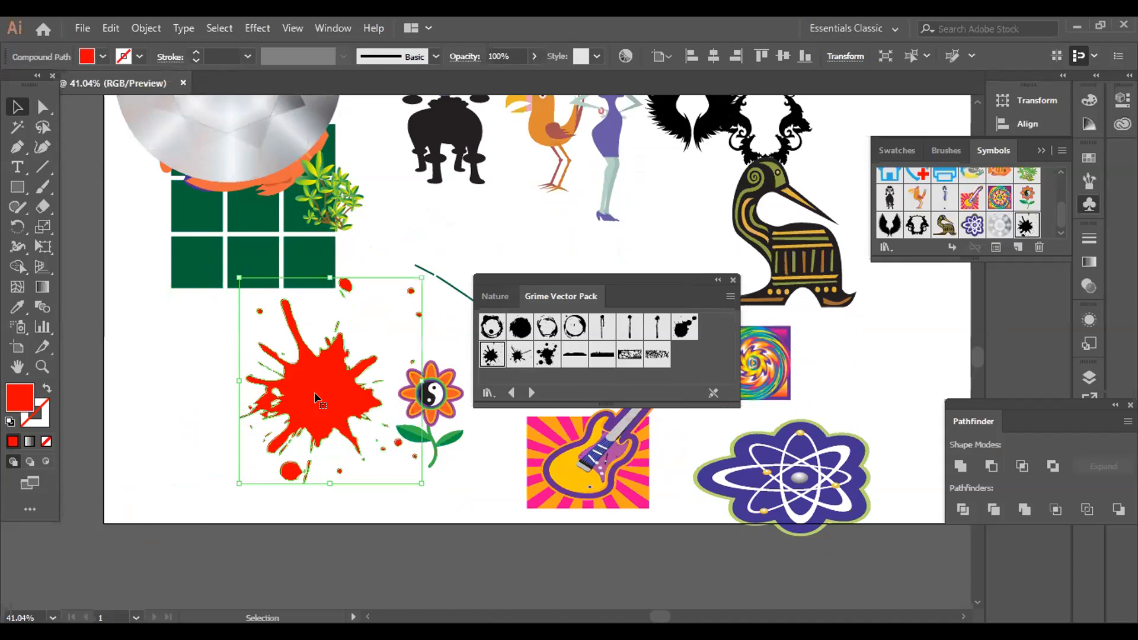
left_click(247, 414)
left_click_drag(231, 415, 207, 421)
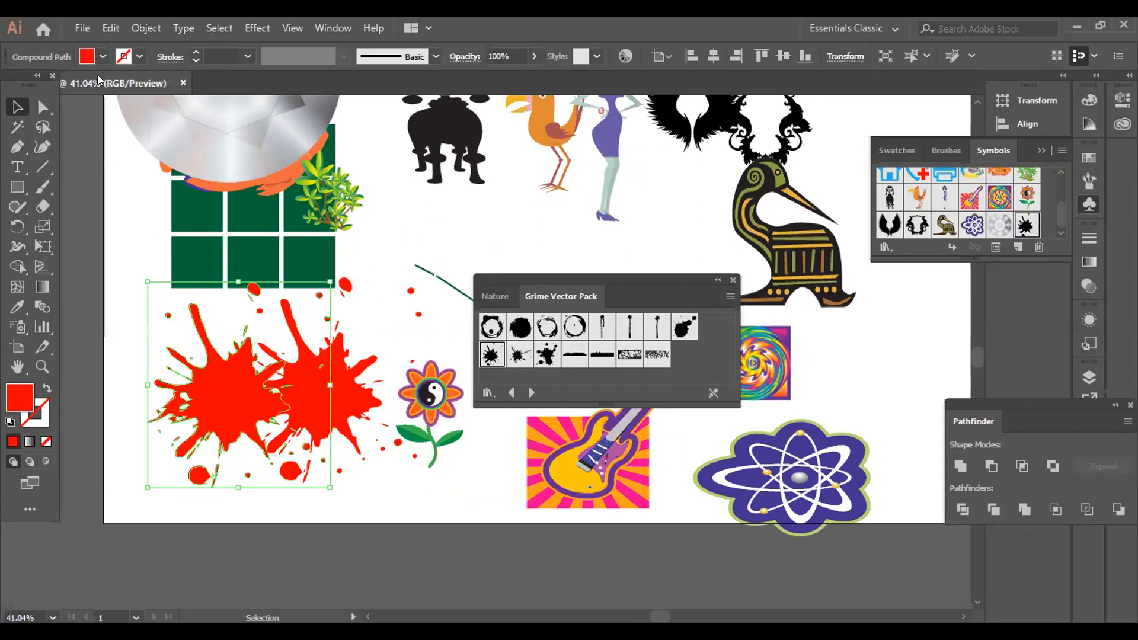
left_click(103, 56)
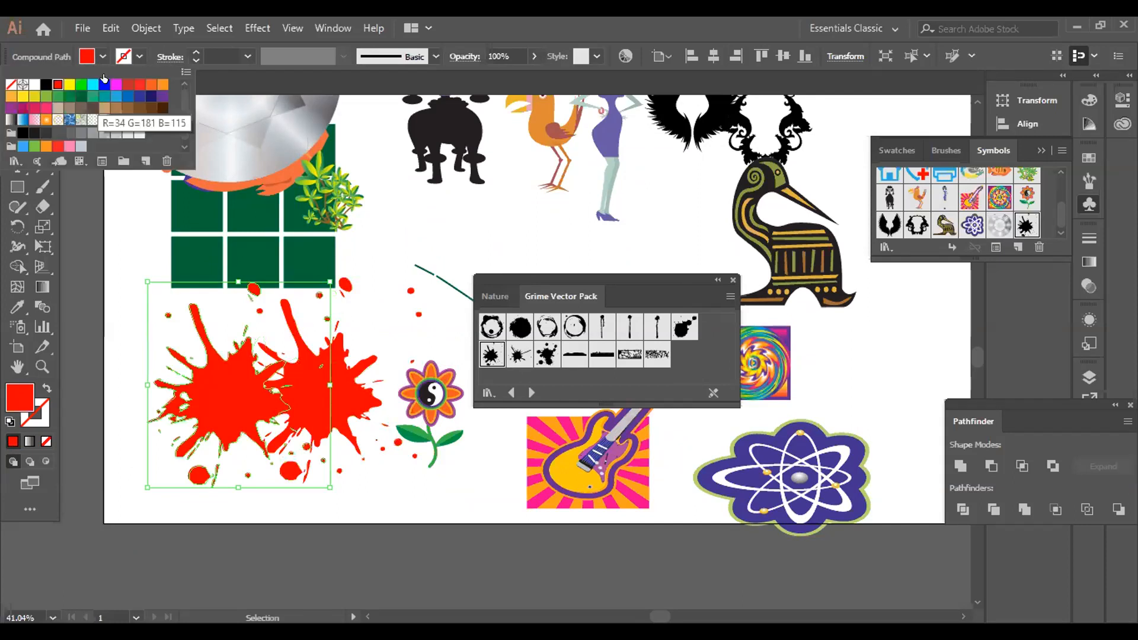
left_click(104, 84)
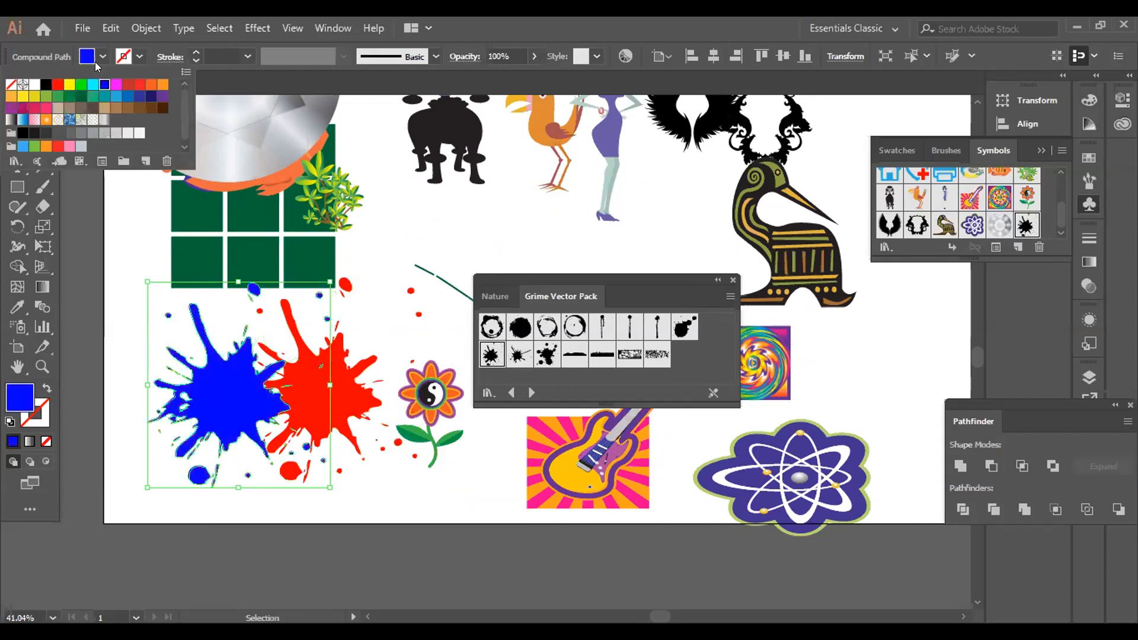
left_click(393, 261)
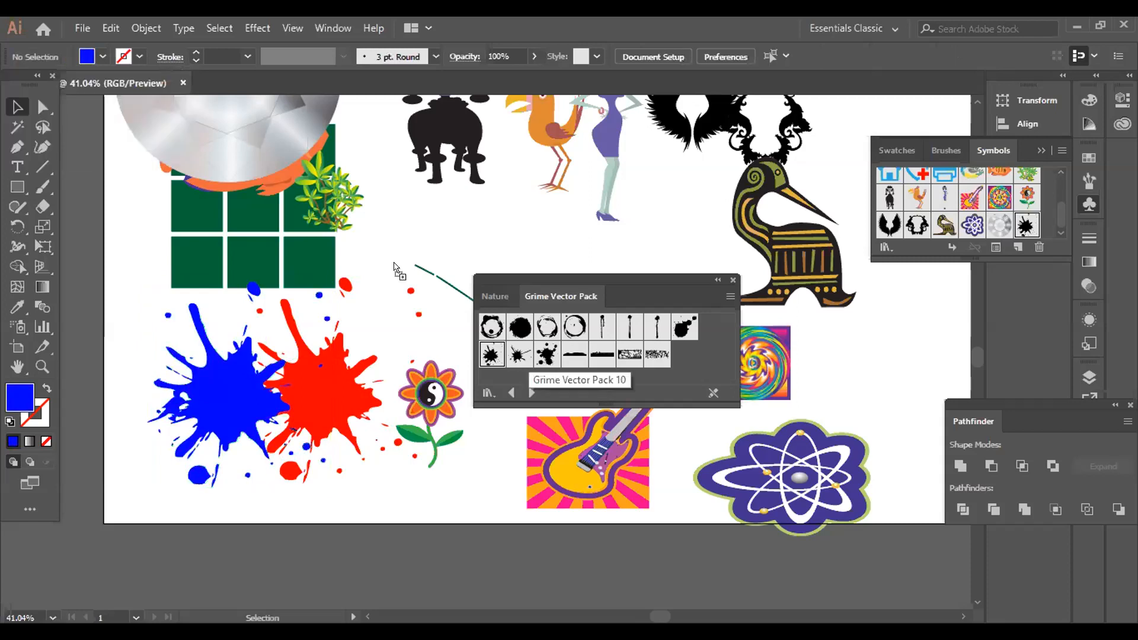
Place the Grime Vector Pack 10 splatter above the yin-yang flower, break its symbol link, and fill it with a lighter red.
left_click_drag(396, 269, 397, 271)
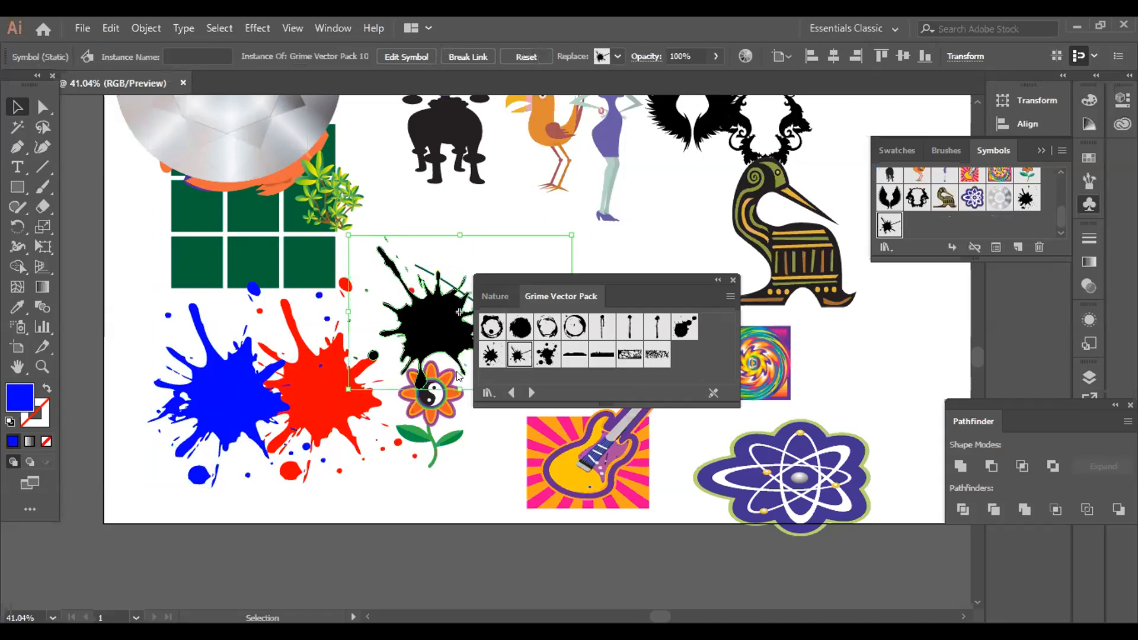
right_click(467, 396)
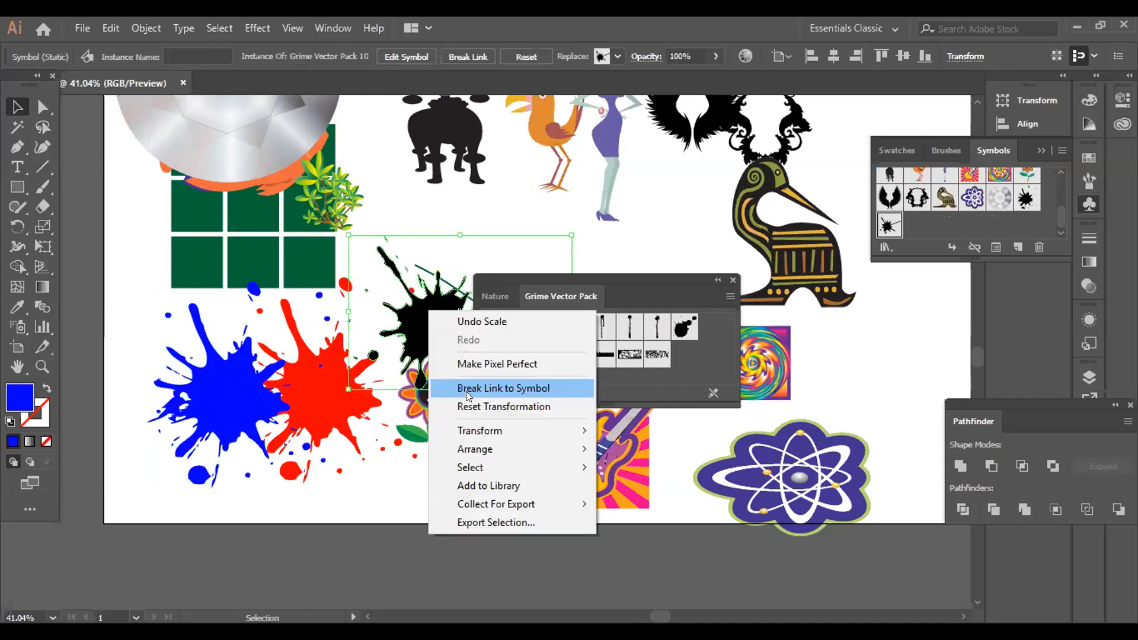
left_click(466, 392)
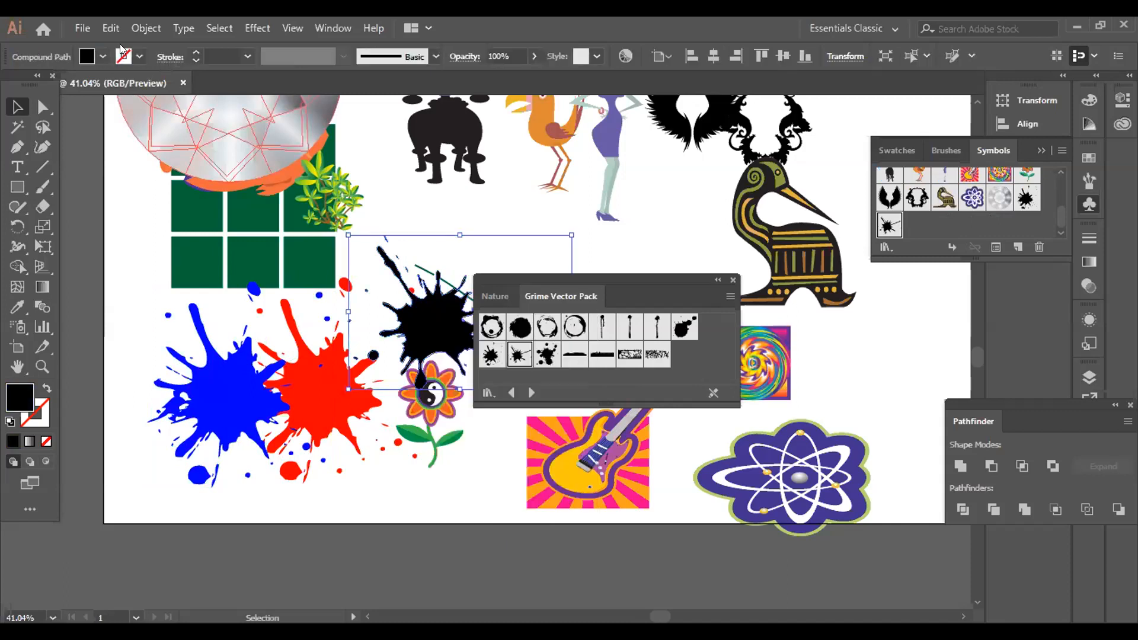
left_click(103, 56)
left_click(140, 83)
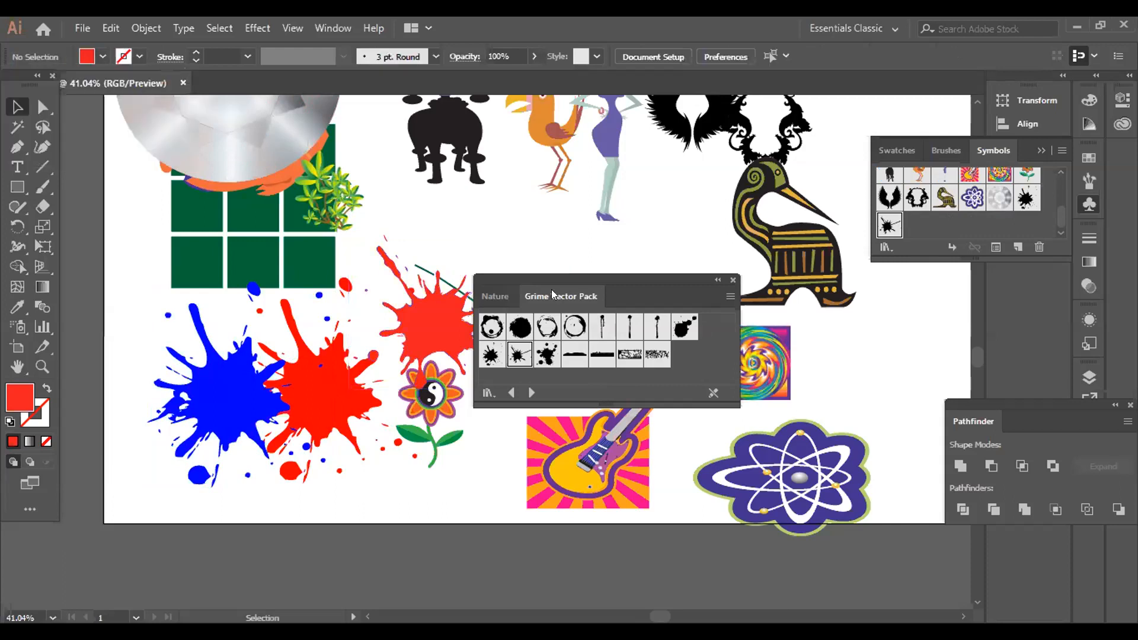
Look through the Flowers library and place an enlarged Florid Vector Pack 09 ornament from the Florid Vector Pack library above the atom.
left_click(488, 392)
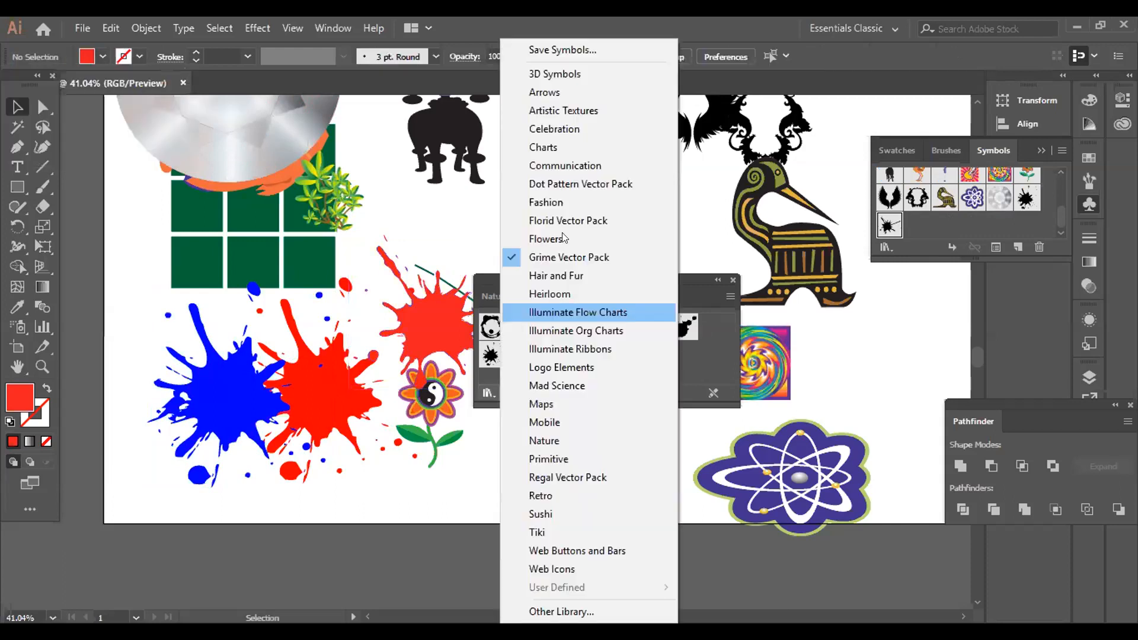
left_click(562, 239)
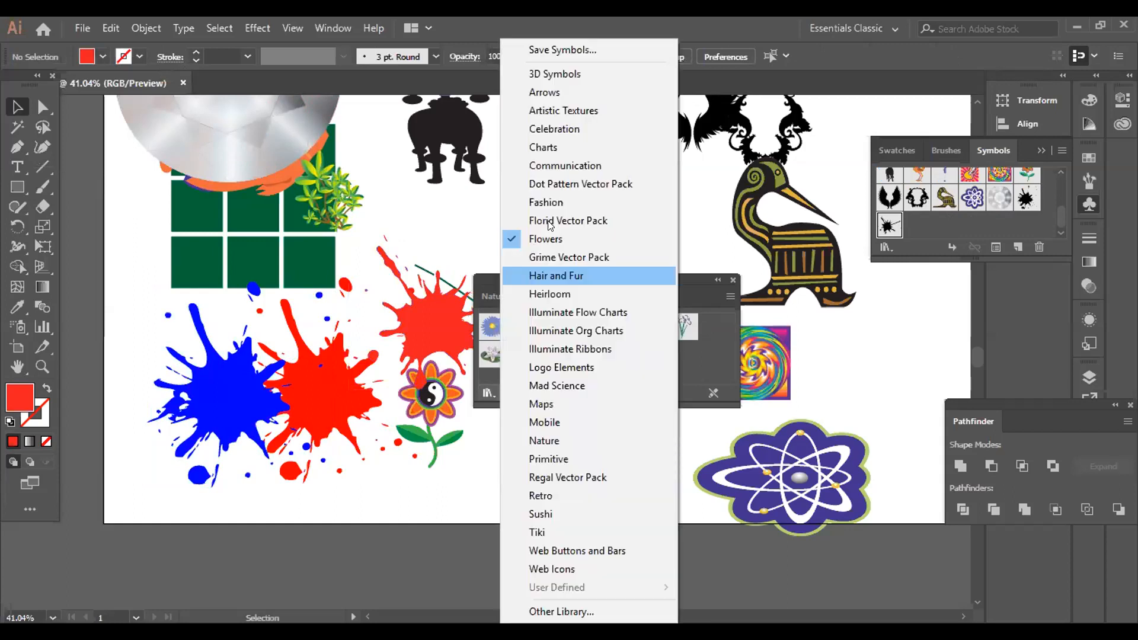
left_click(550, 222)
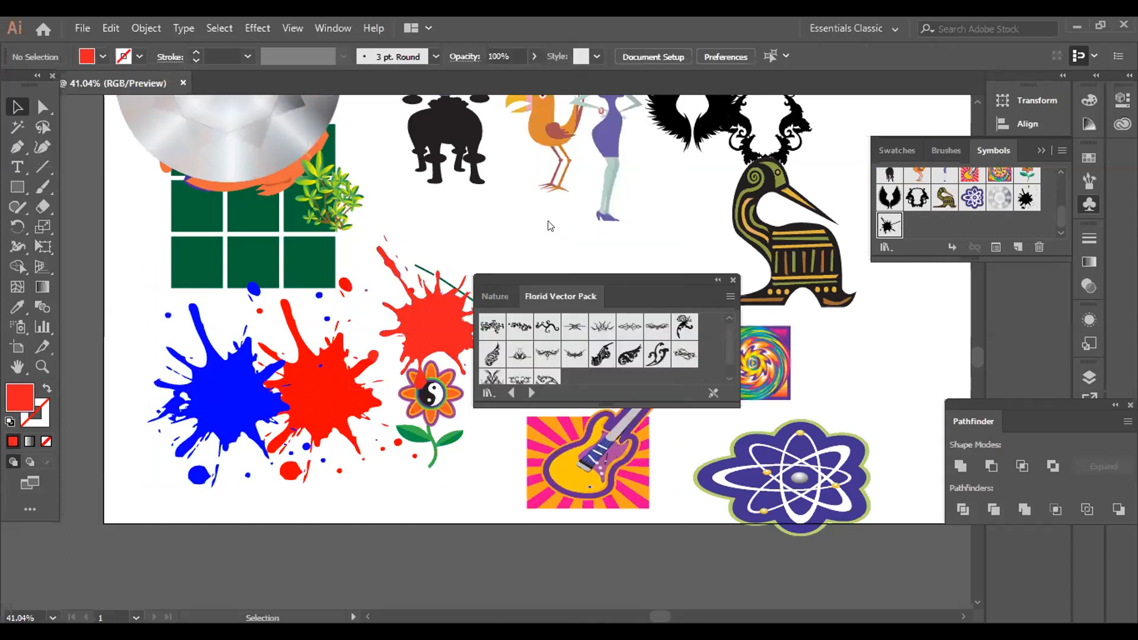
left_click_drag(492, 354, 843, 352)
left_click_drag(887, 424, 884, 524)
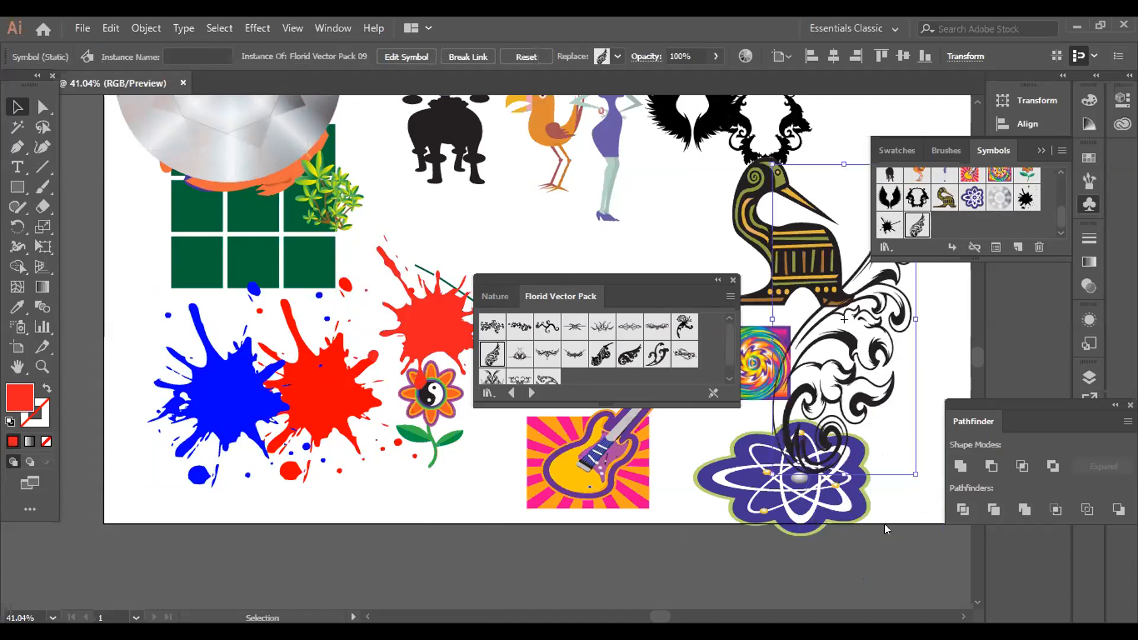
Look through the Fashion symbol library.
left_click(488, 393)
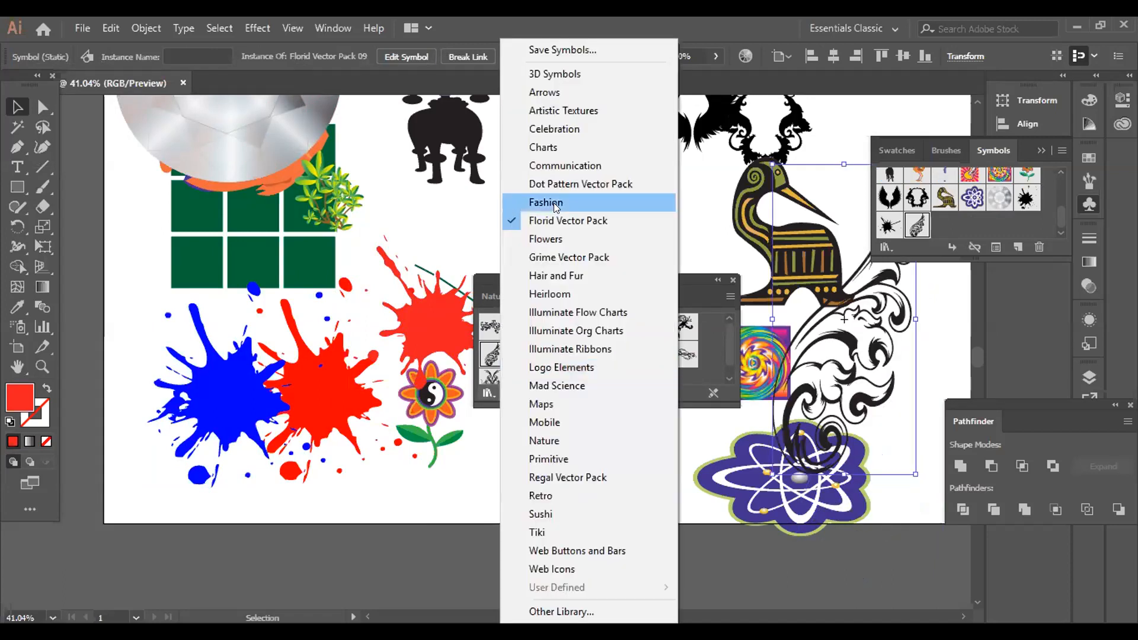
left_click(554, 202)
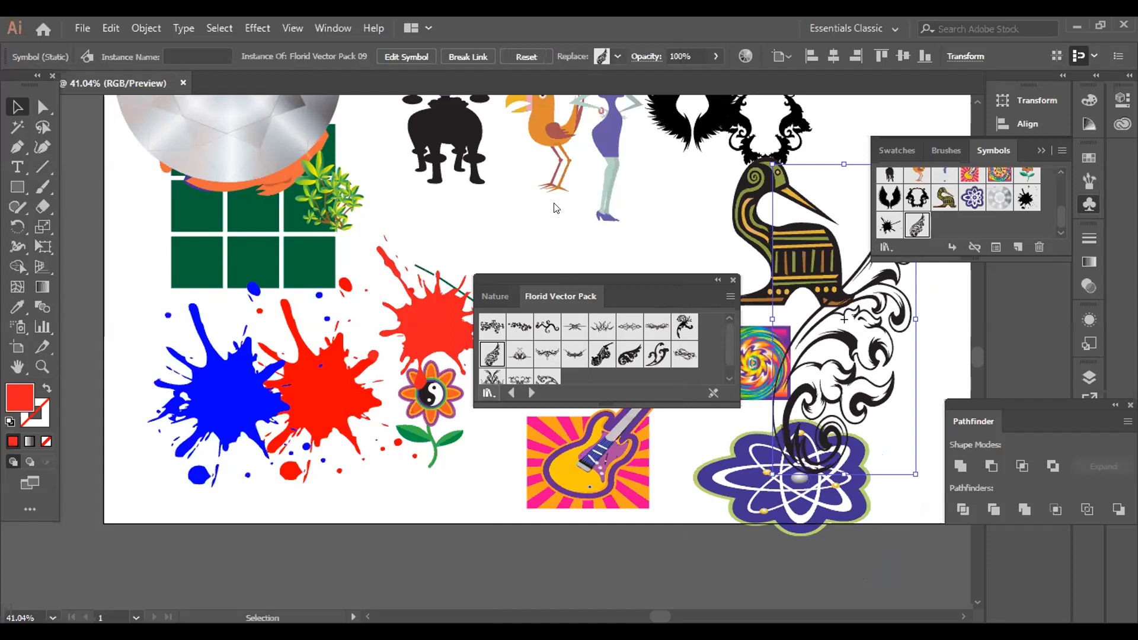
left_click(488, 393)
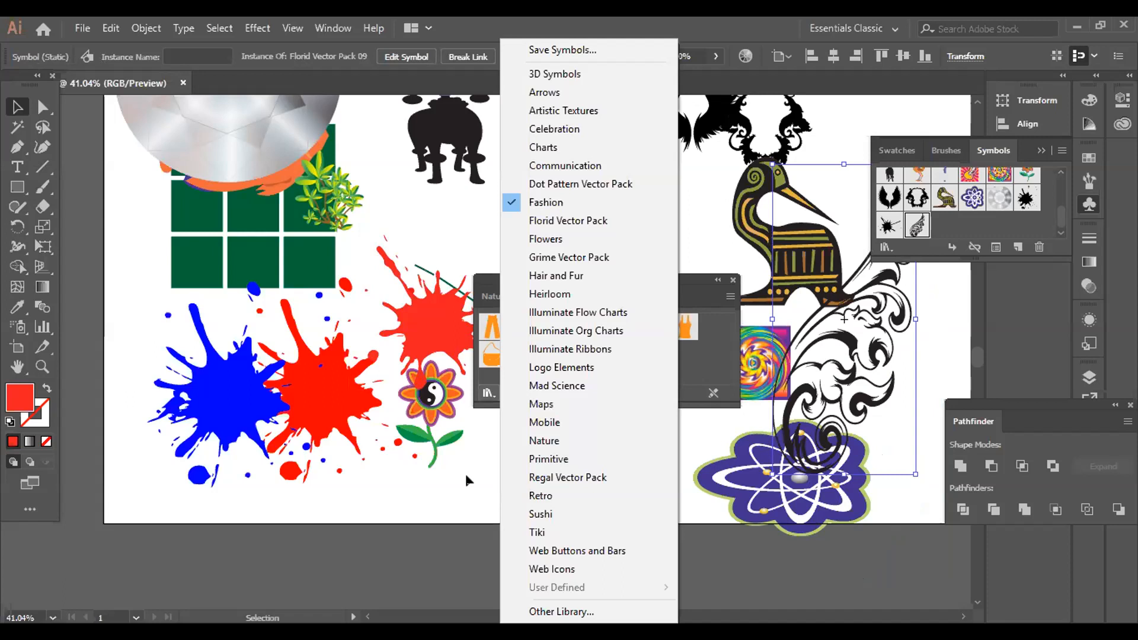
left_click(465, 474)
Place the round halftone grid from the Dot Pattern Vector Pack library over the paint splatters and break its symbol link.
left_click(488, 393)
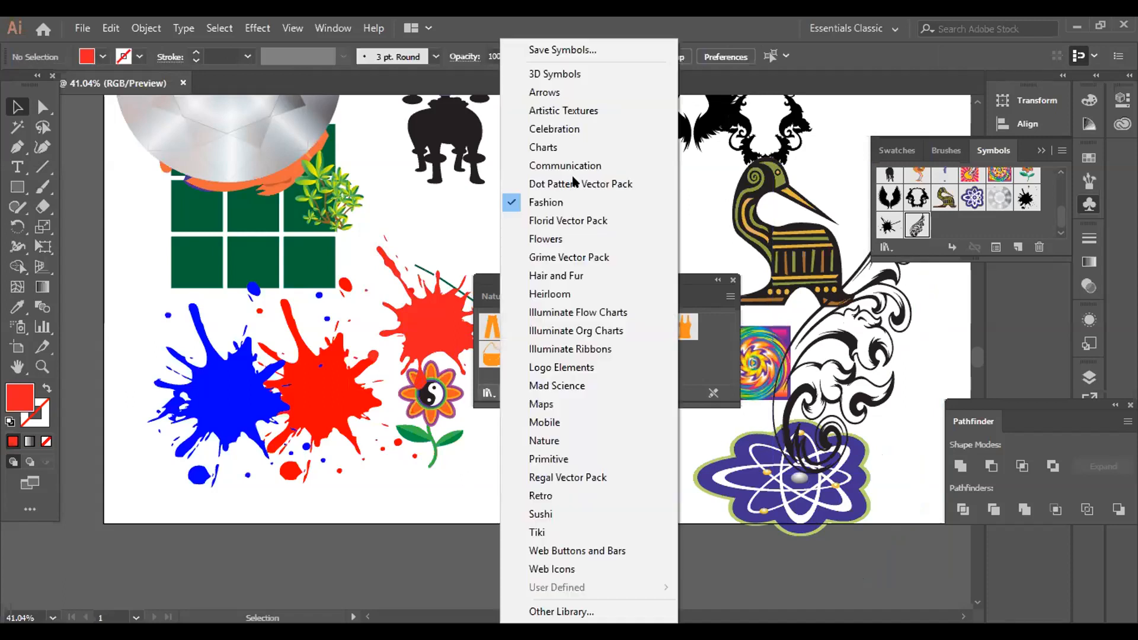
left_click(573, 182)
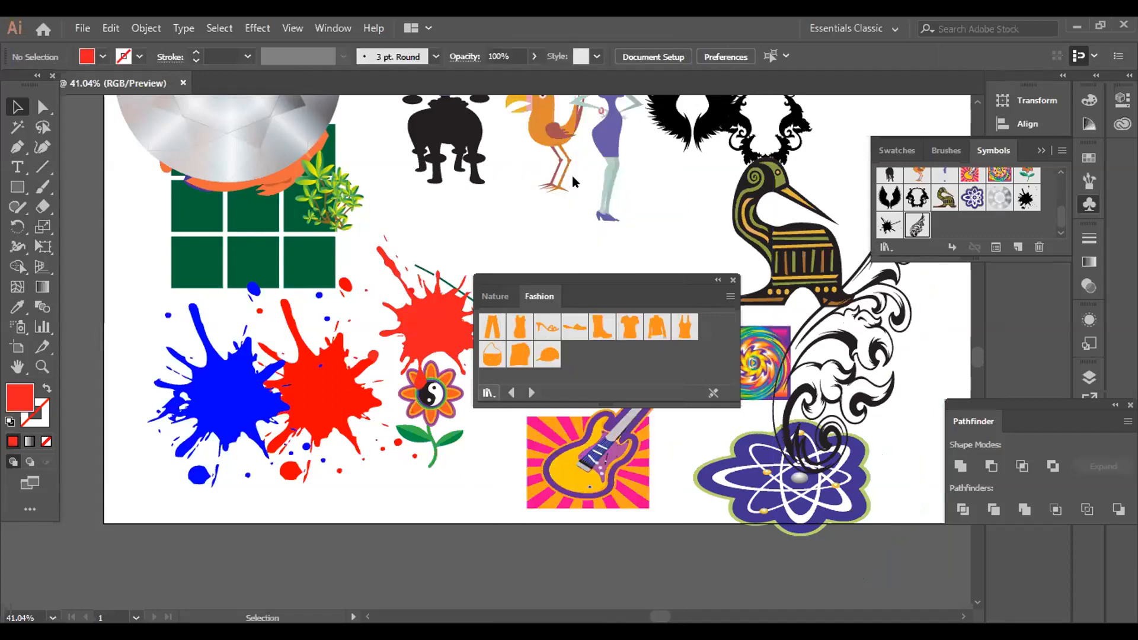
left_click(602, 355)
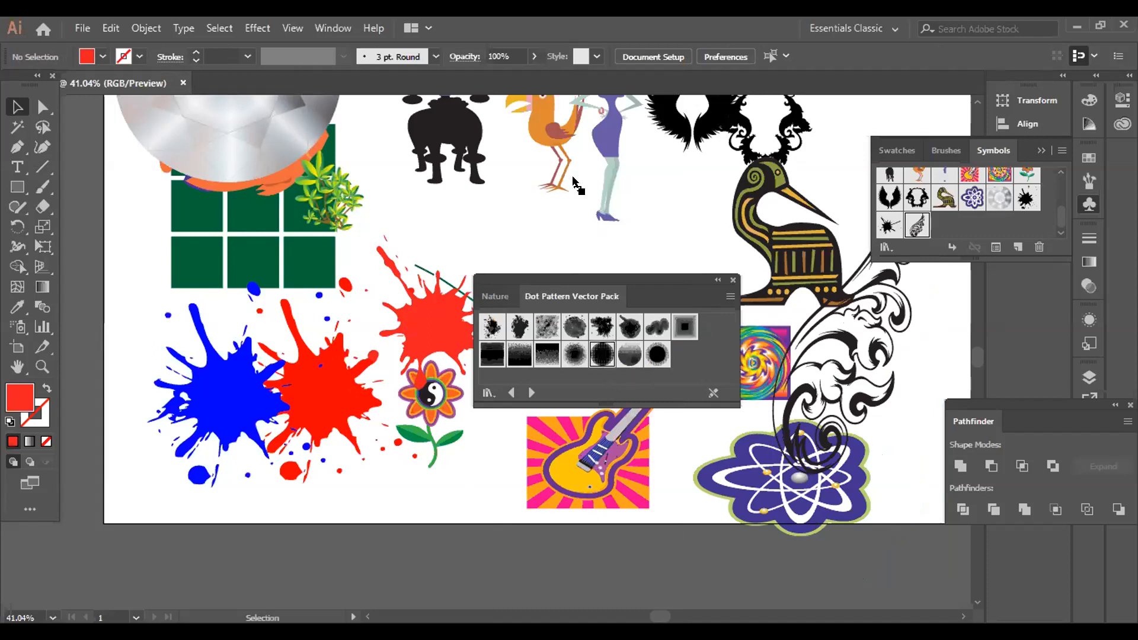
left_click_drag(459, 503, 473, 509)
left_click_drag(406, 483, 331, 452)
right_click(374, 397)
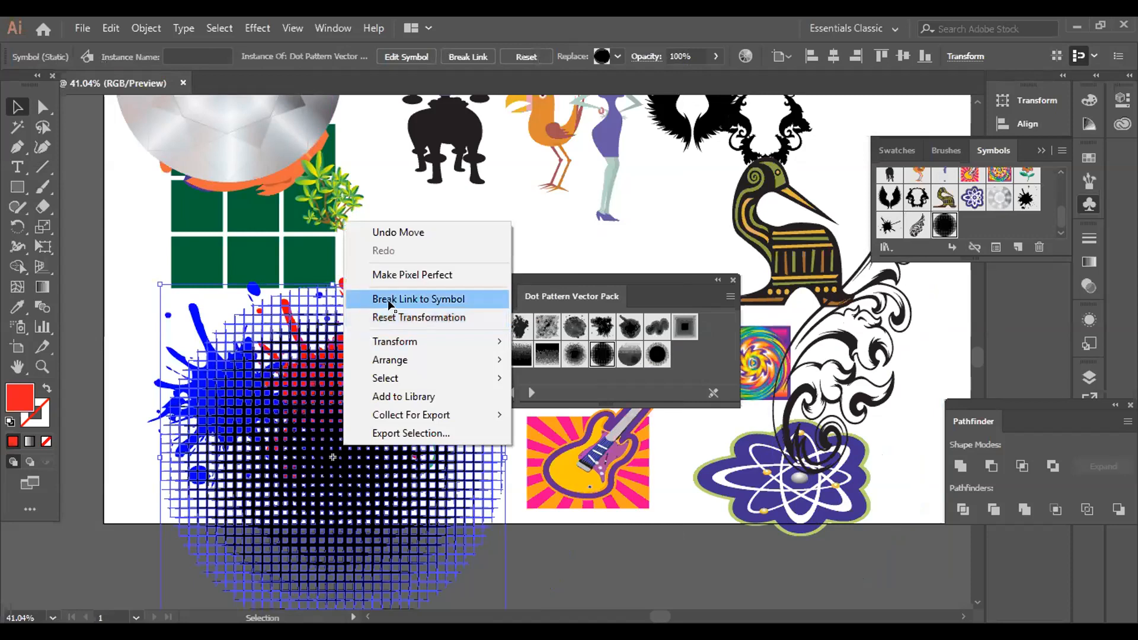
left_click(388, 300)
Move the halftone circle down below the artboard and fill it with cyan.
left_click_drag(328, 404, 286, 483)
scroll(286, 483, "down", 3)
scroll(270, 398, "down", 2)
left_click_drag(271, 396, 295, 532)
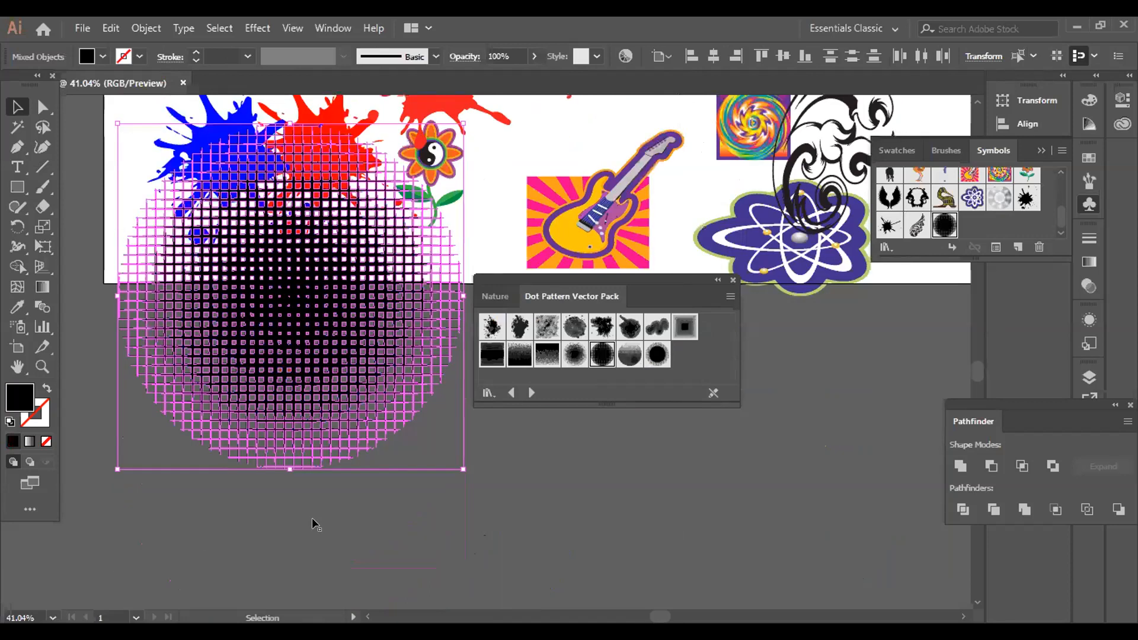
left_click(102, 56)
left_click(93, 84)
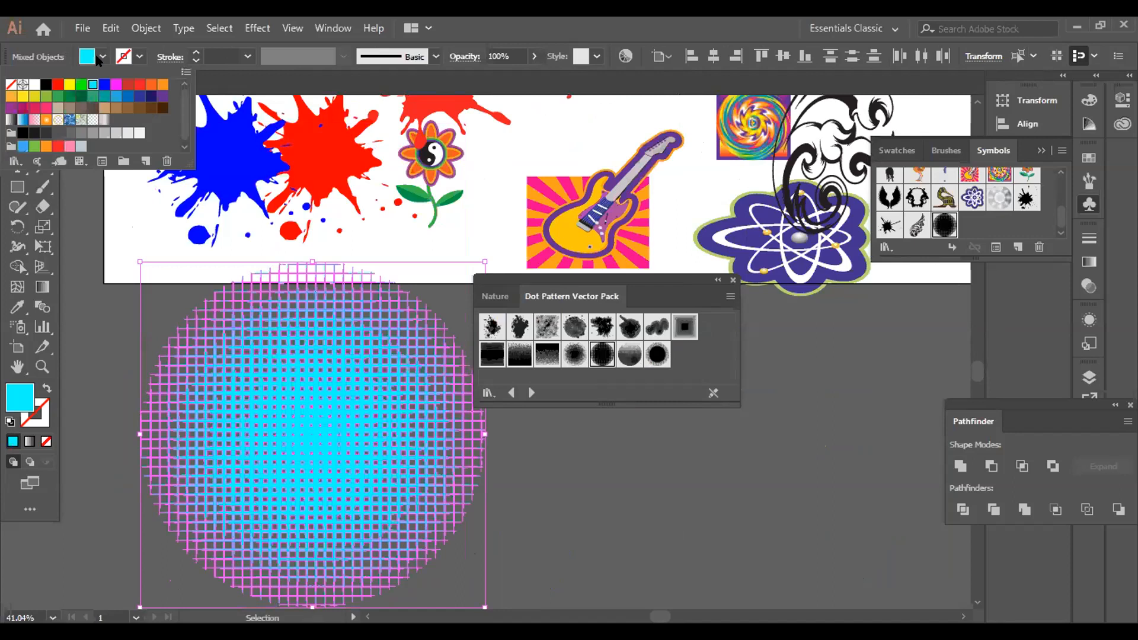
left_click(596, 532)
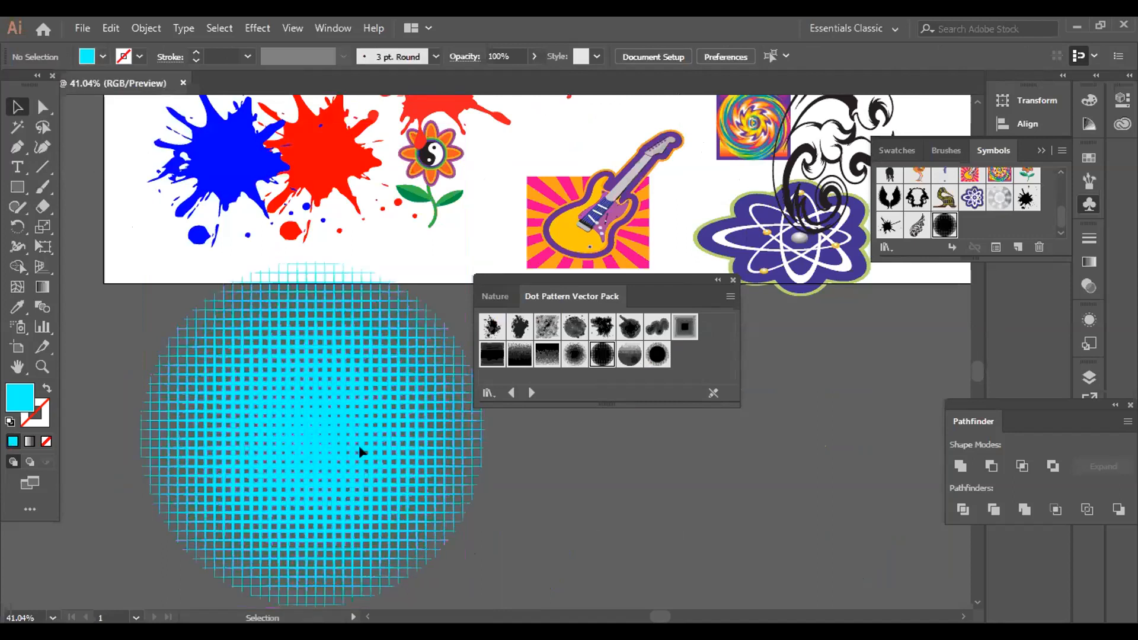
Scale the cyan halftone circle down to roughly half size and position it just below the artboard's lower-left corner.
left_click(440, 536)
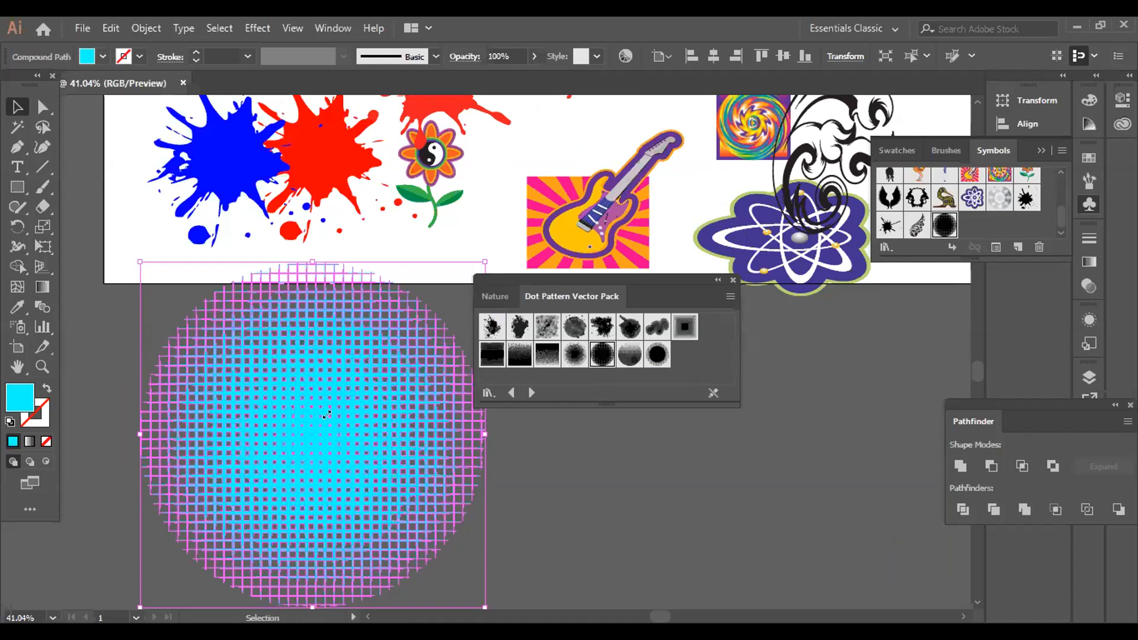
left_click_drag(328, 421, 261, 449)
left_click_drag(219, 385, 213, 348)
key("ctrl+shift+a")
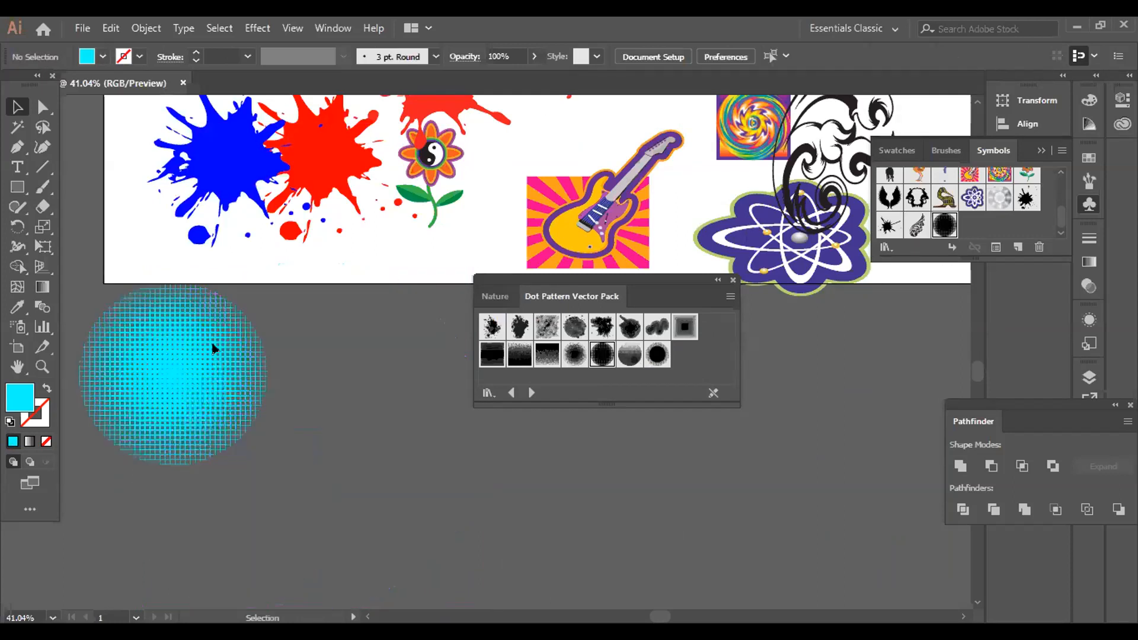
Place the first splatter-shaped symbol from the Dot Pattern Vector Pack library below the artboard and break its symbol link.
left_click_drag(547, 353, 419, 410)
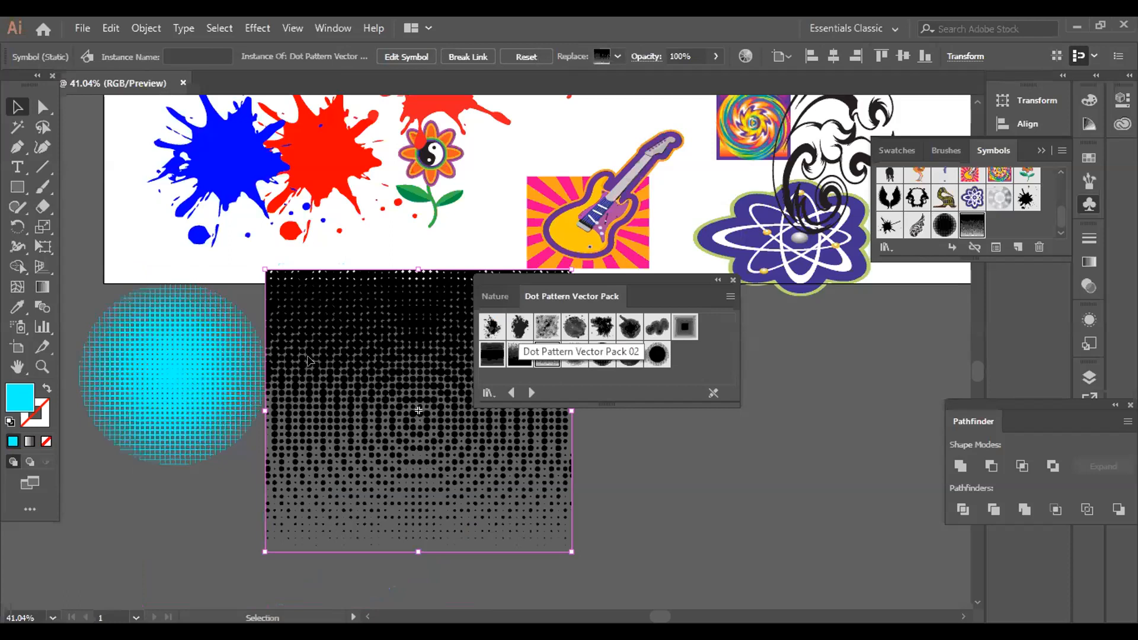
key("Delete")
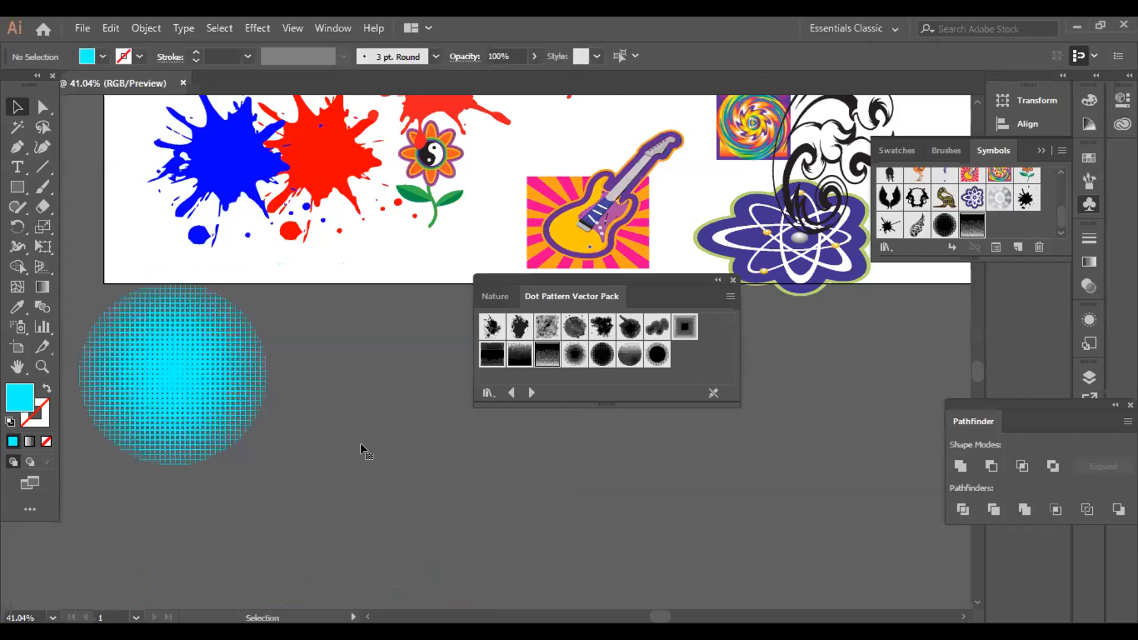
left_click_drag(492, 327, 363, 444)
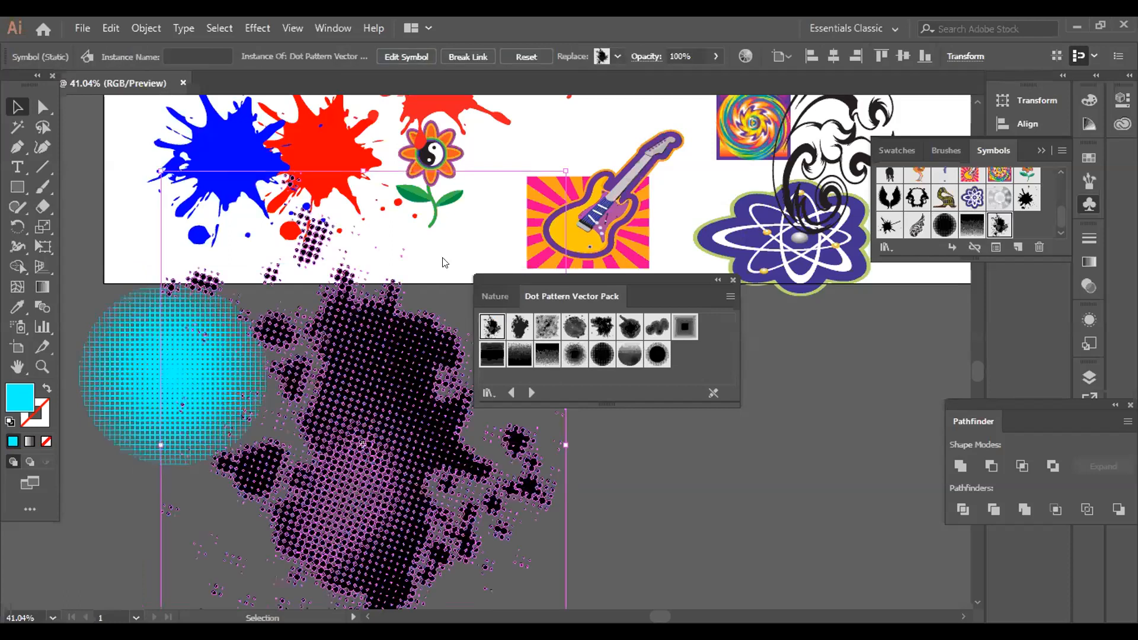
right_click(427, 268)
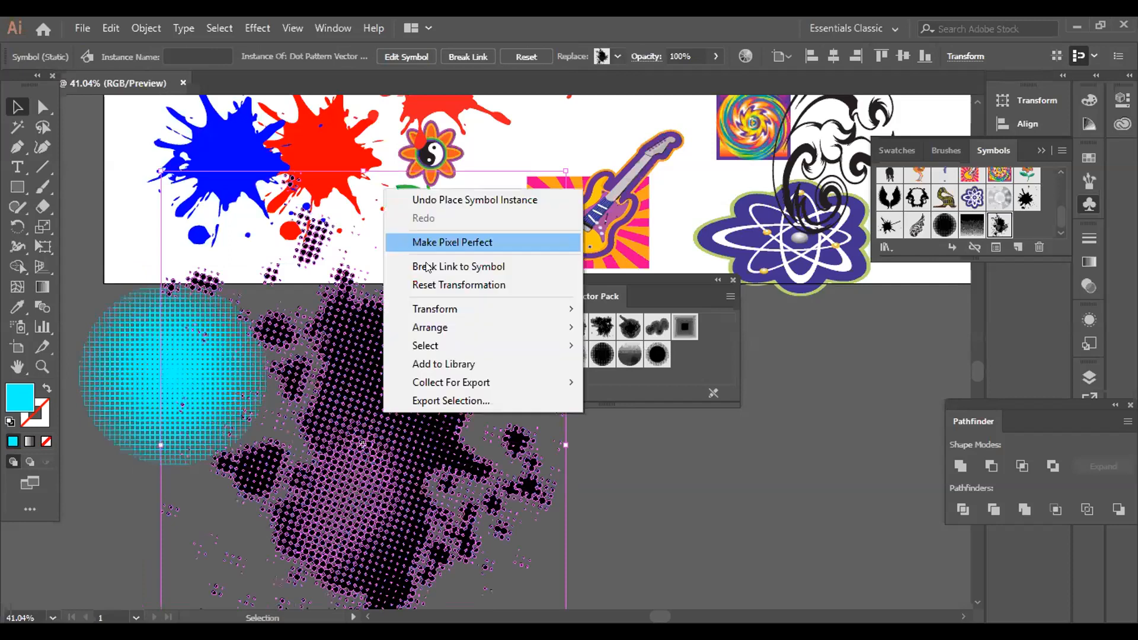
left_click(427, 267)
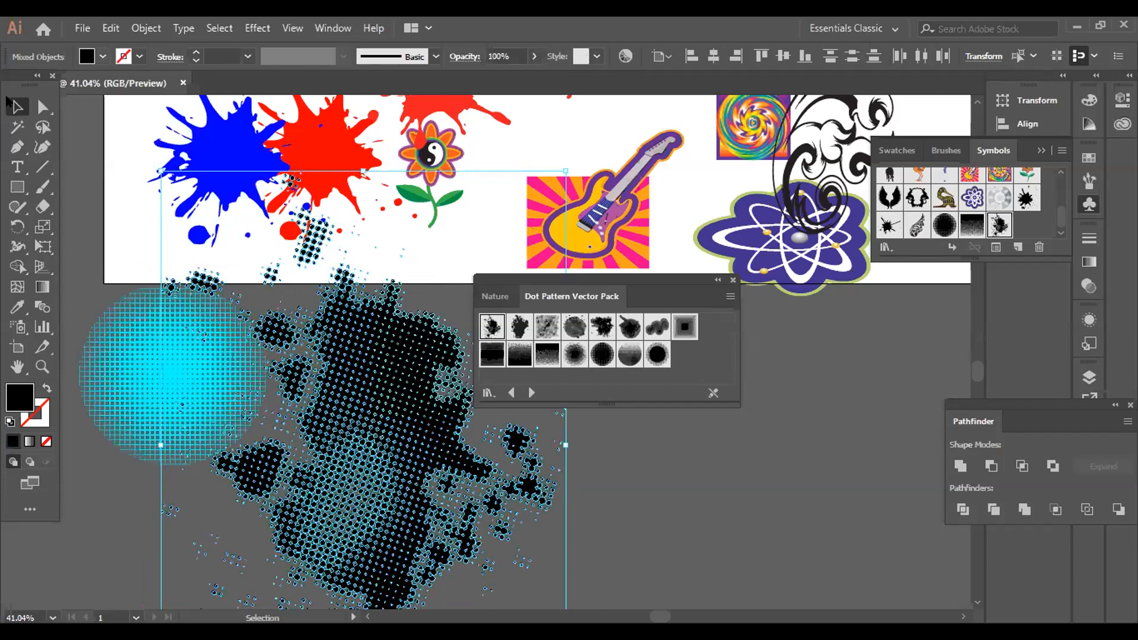
Fill the halftone splatter with light orange, scale it to roughly half size beside the cyan circle, and close the symbol library.
left_click(102, 56)
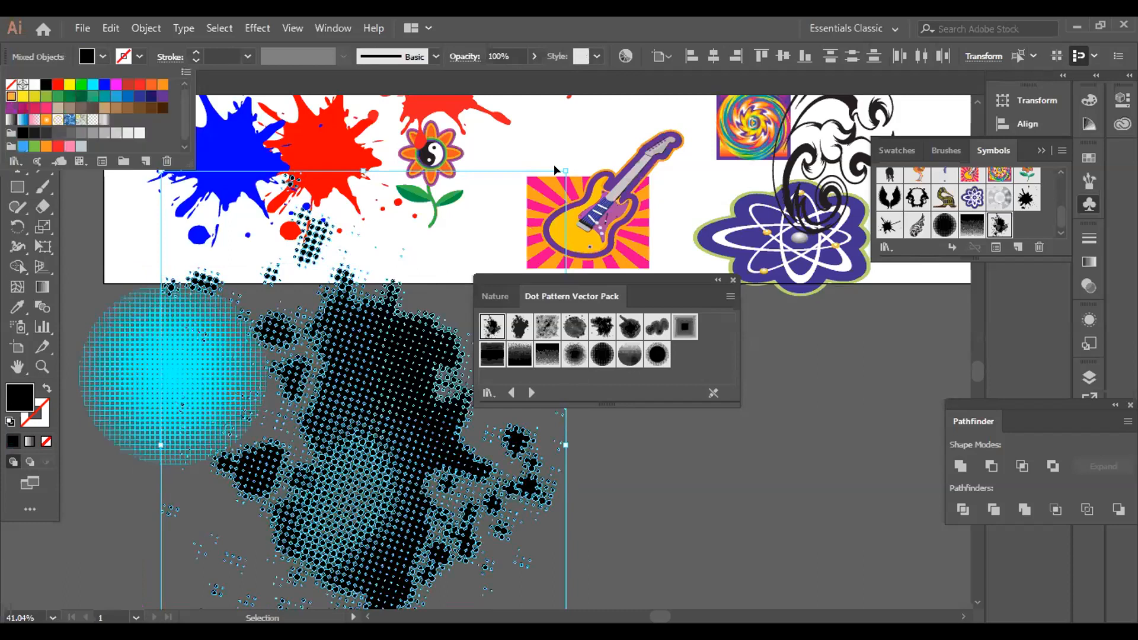
left_click_drag(565, 170, 342, 396)
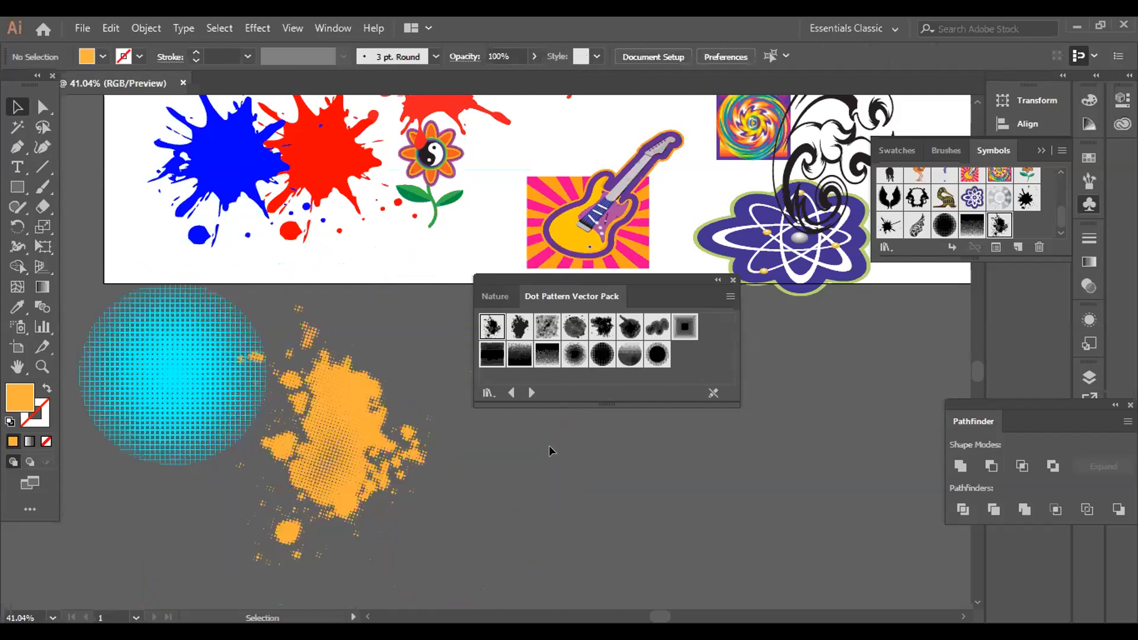
scroll(550, 446, "up", 2)
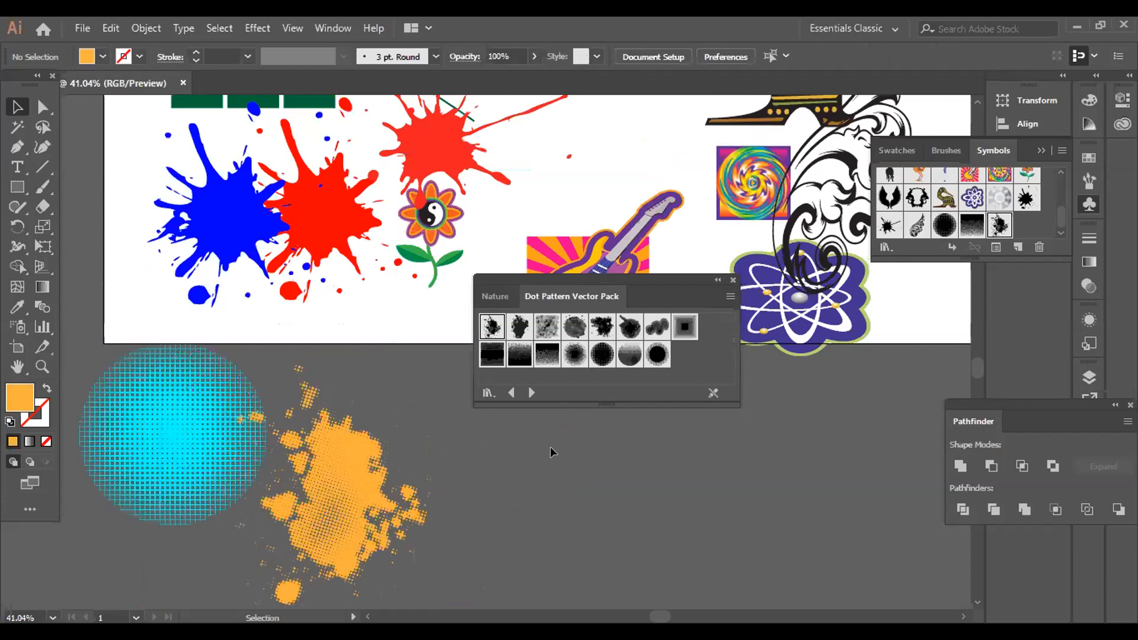
scroll(537, 453, "up", 3)
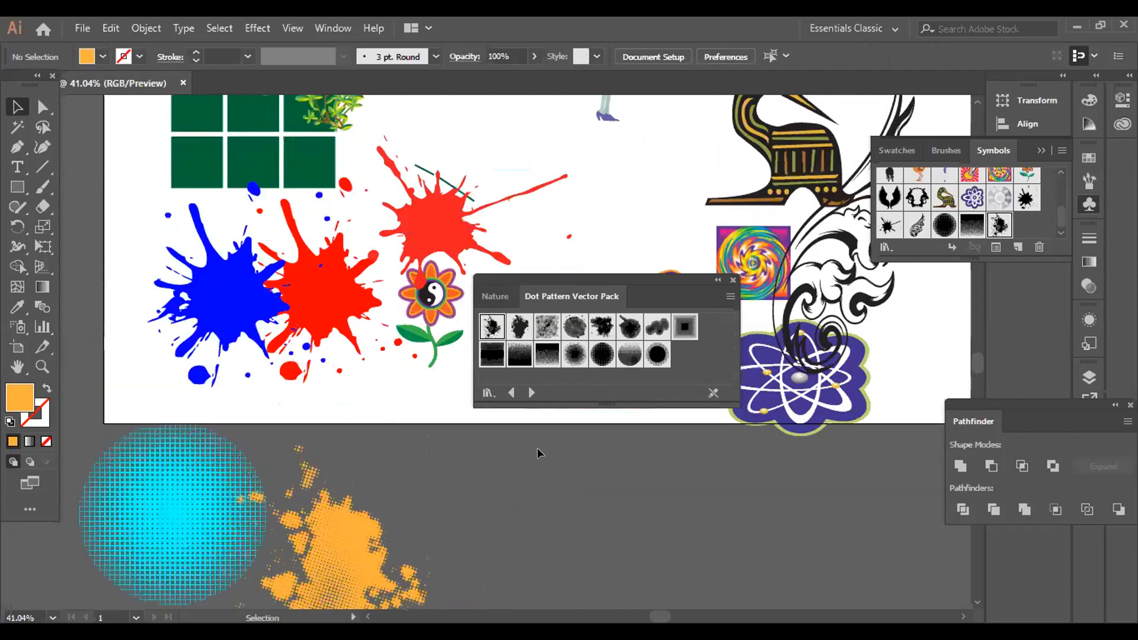
scroll(538, 453, "up", 6)
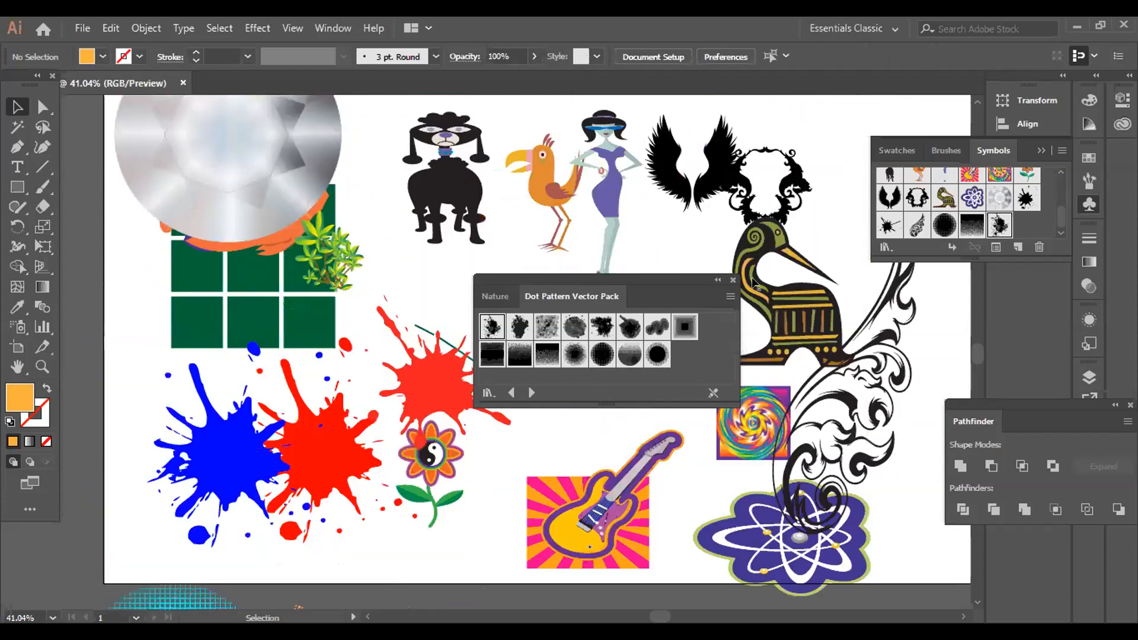
left_click(733, 280)
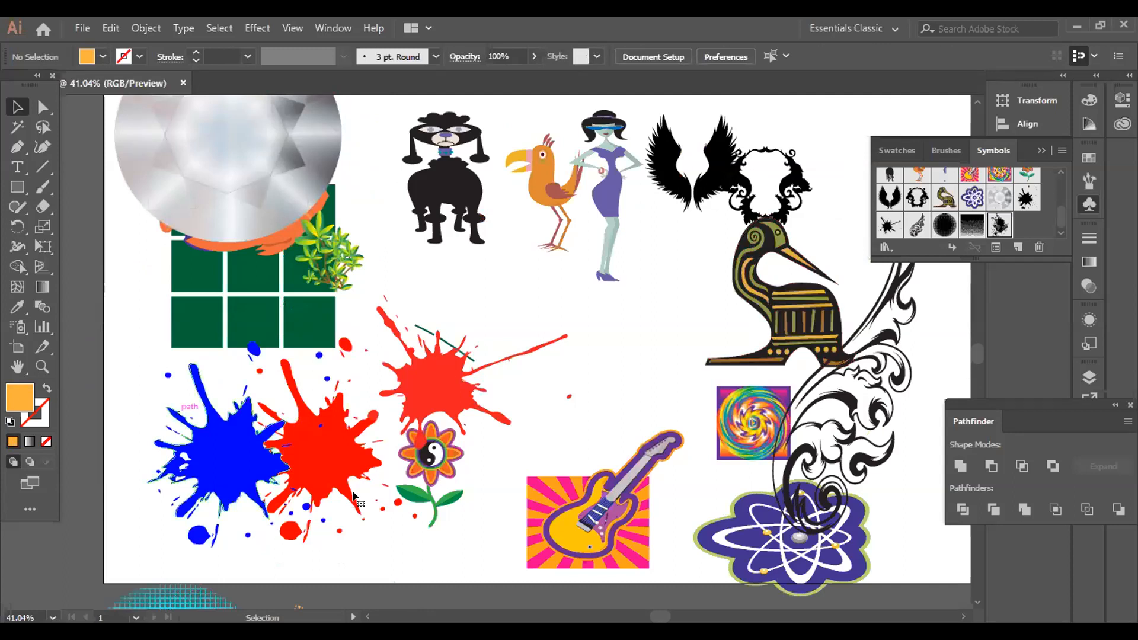
Move the overlapping blue and red splatters apart and sample the blue splatter's fill onto the red one.
left_click_drag(246, 434, 200, 404)
left_click_drag(308, 442, 337, 500)
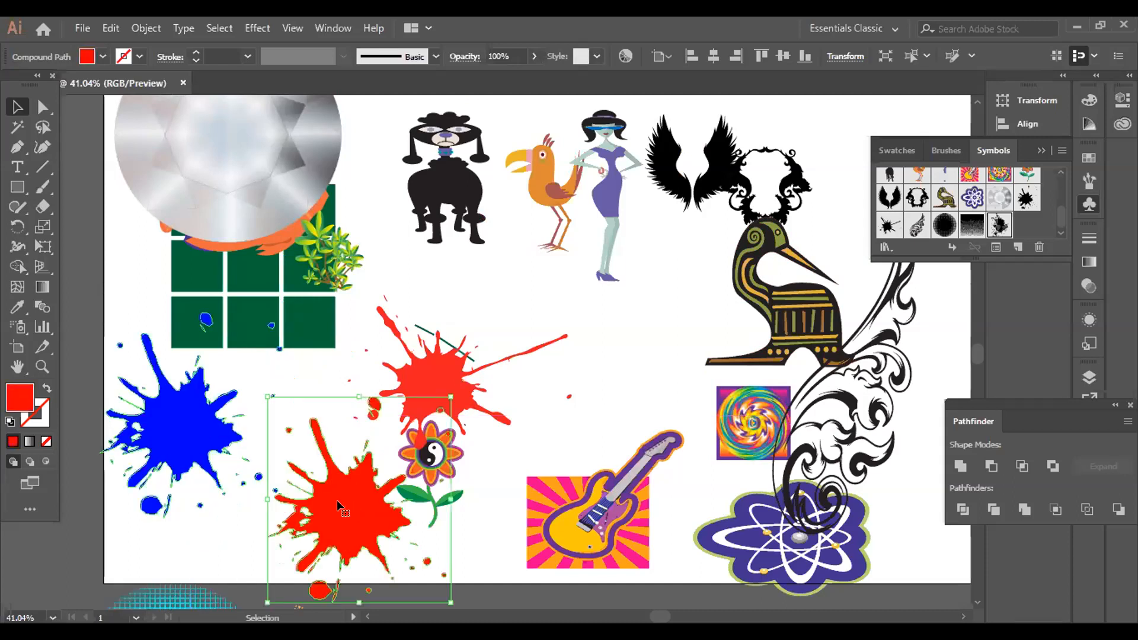
left_click(17, 306)
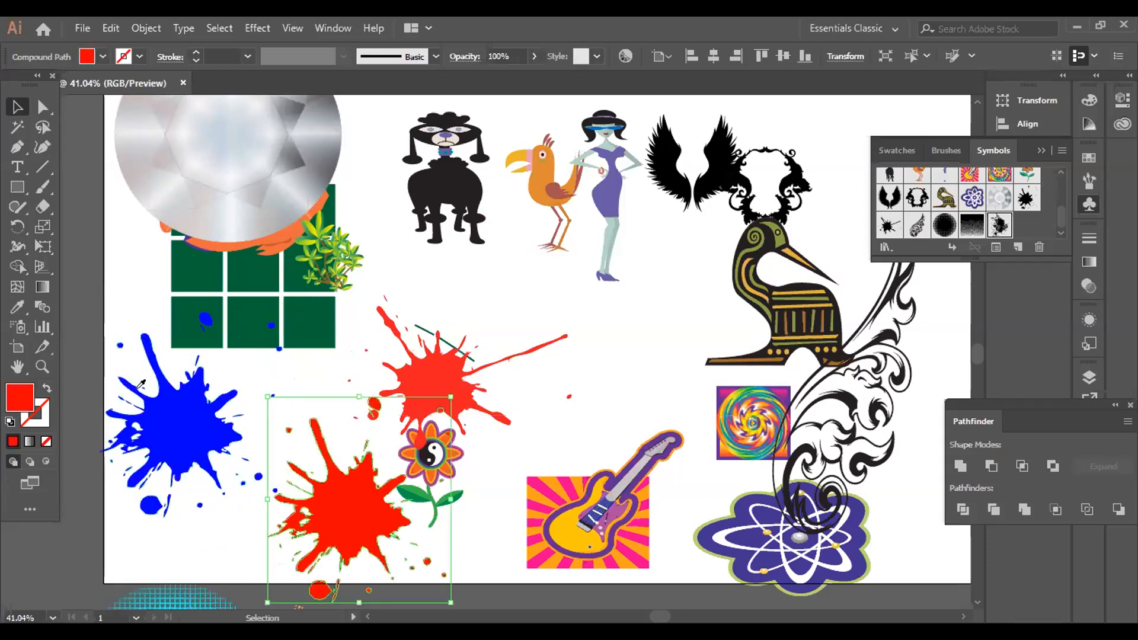
left_click(173, 410)
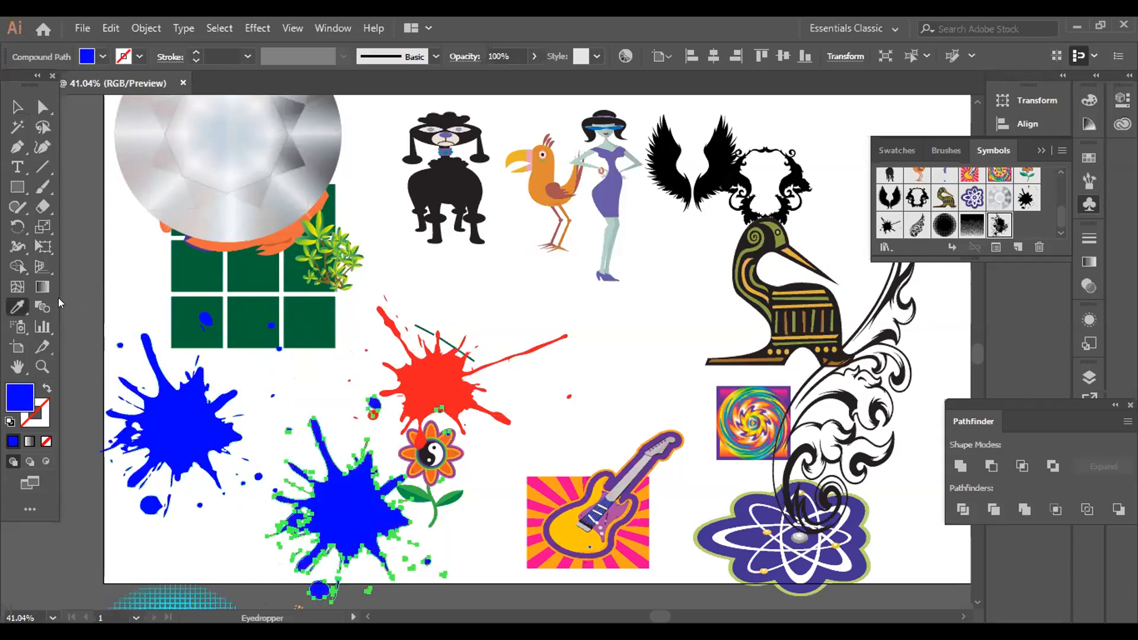
left_click(16, 110)
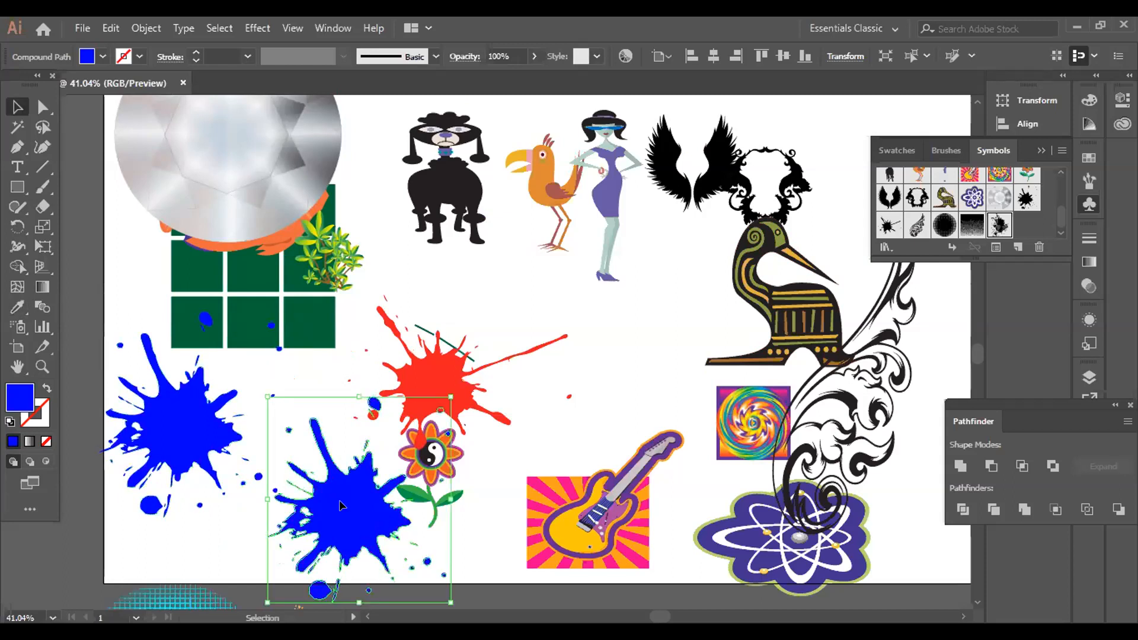
key("ctrl+z")
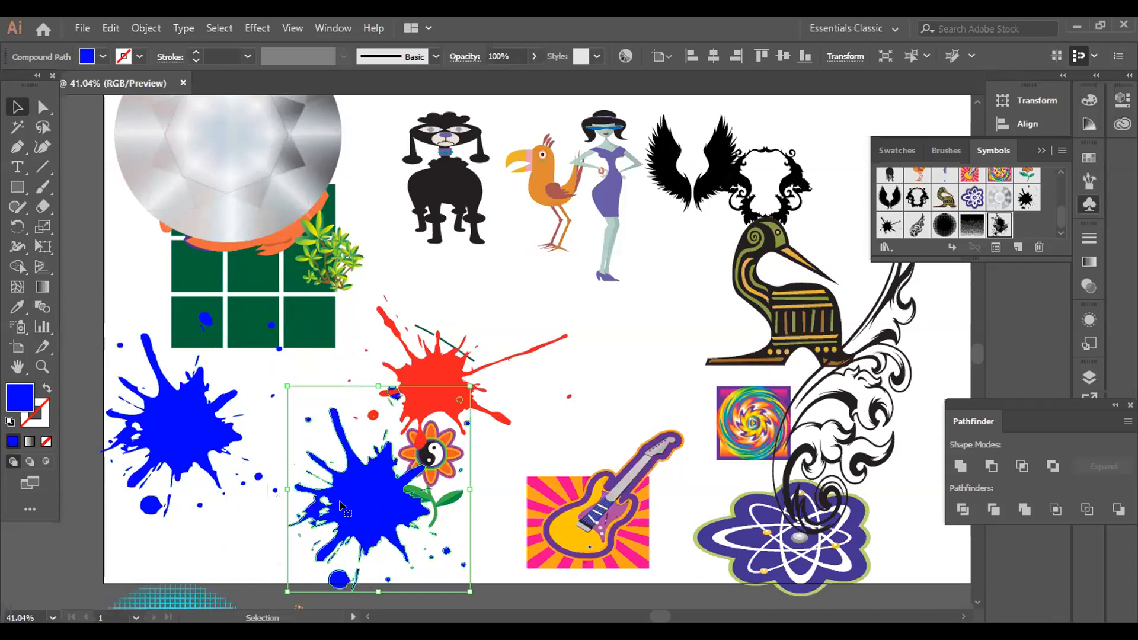
key("ctrl+z")
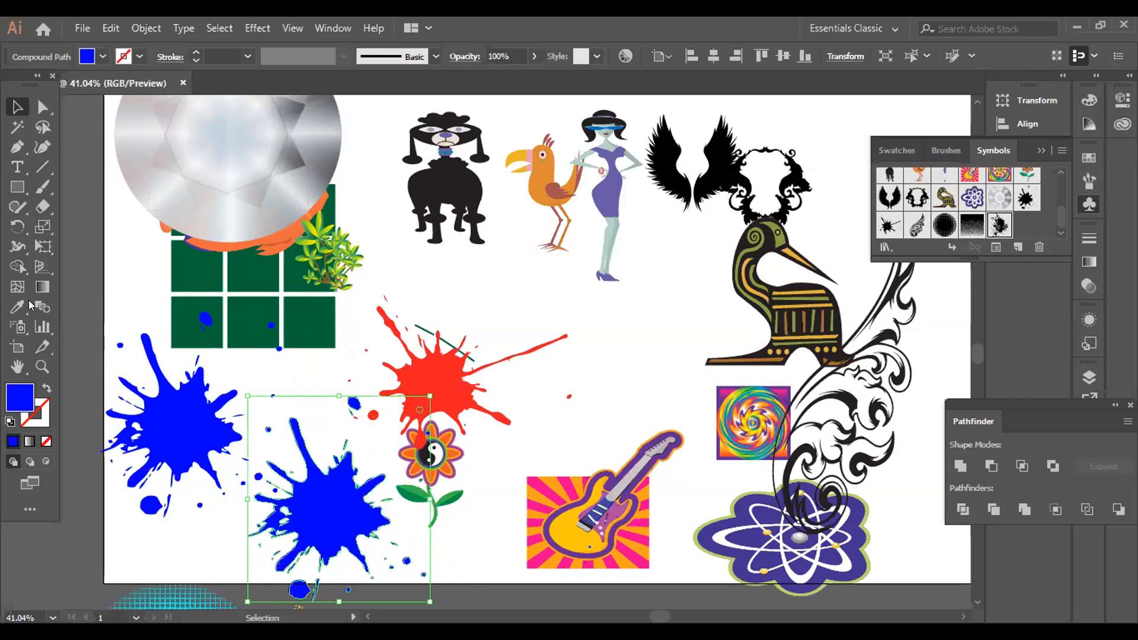
Recolour the splatter beside the flower with the orange sampled from the bird's body.
left_click(21, 305)
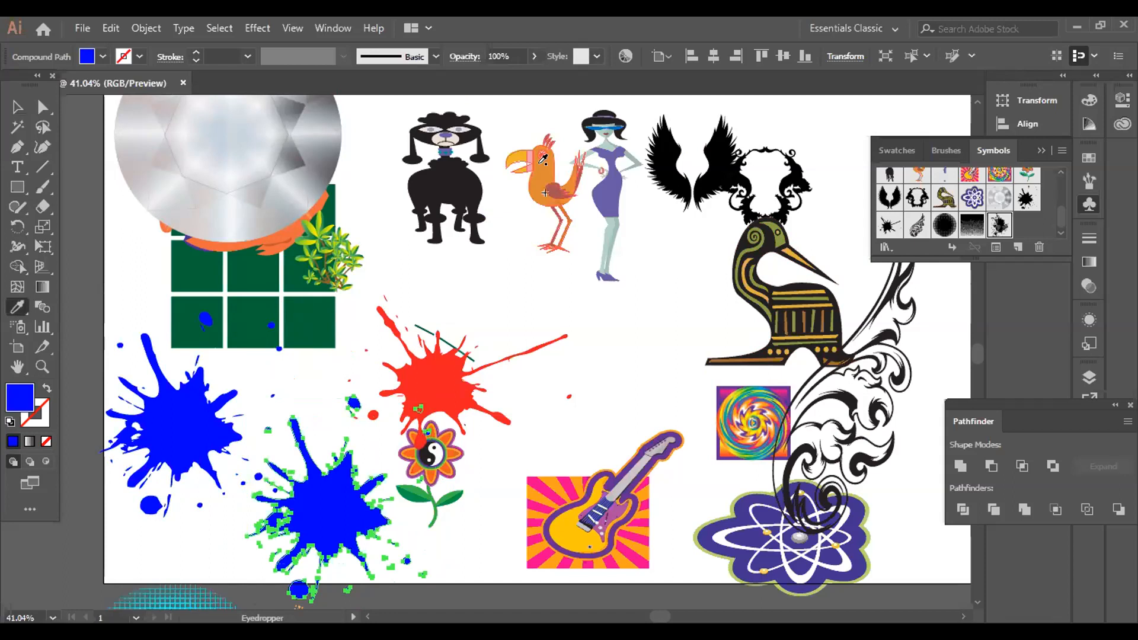
left_click(540, 162)
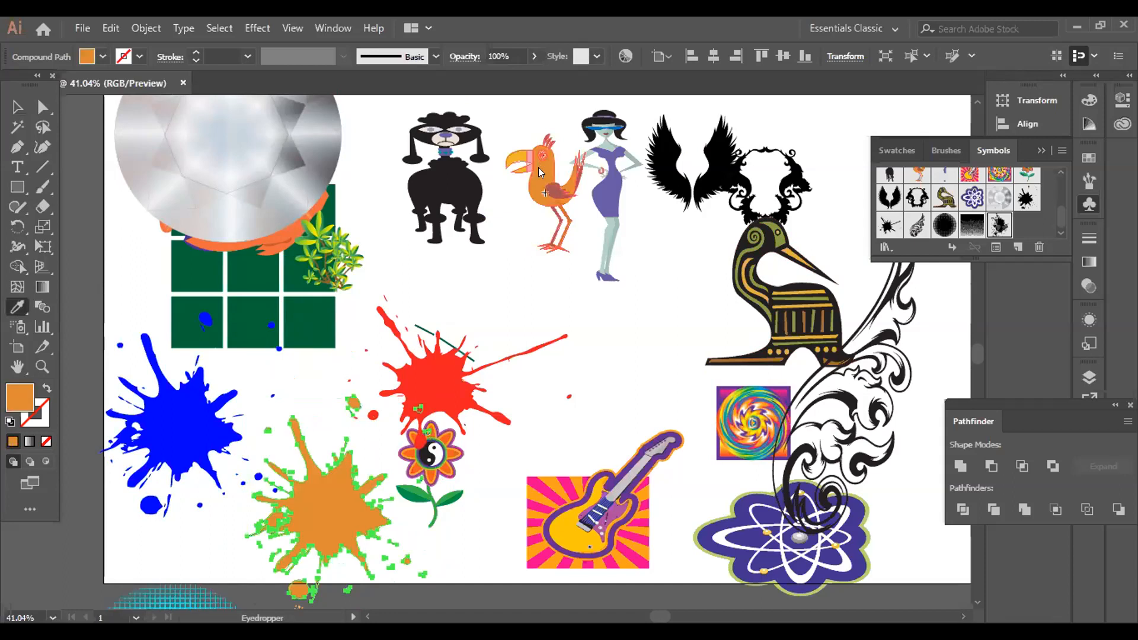
left_click(17, 107)
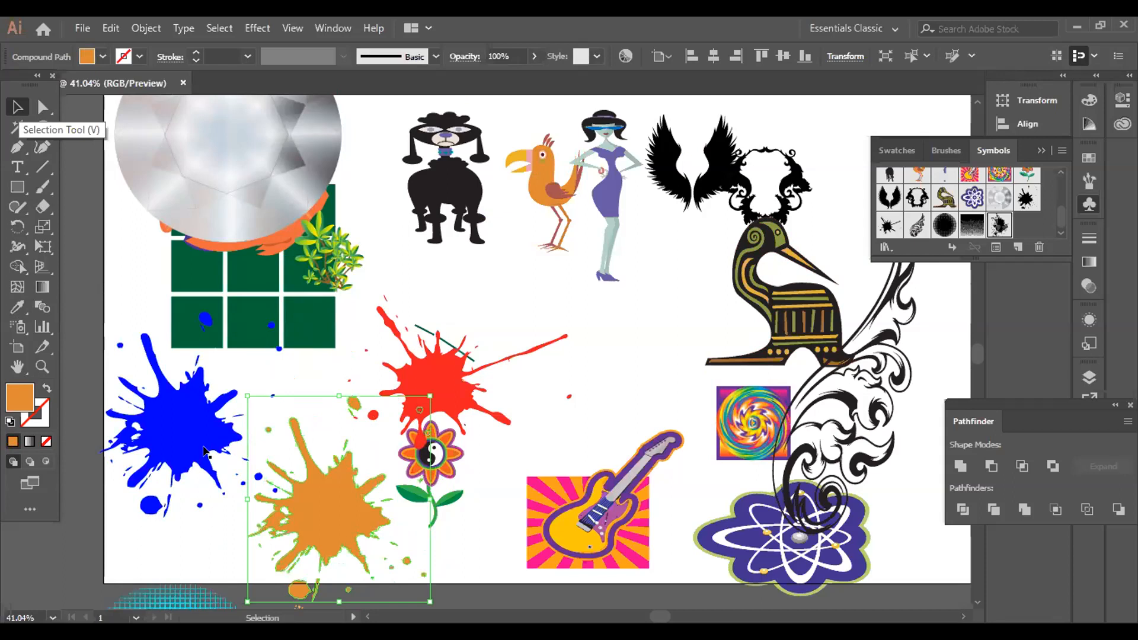
Apply a linear gradient to the blue splatter and colour its black stop with the pink sampled from the guitar's striped background.
left_click(186, 437)
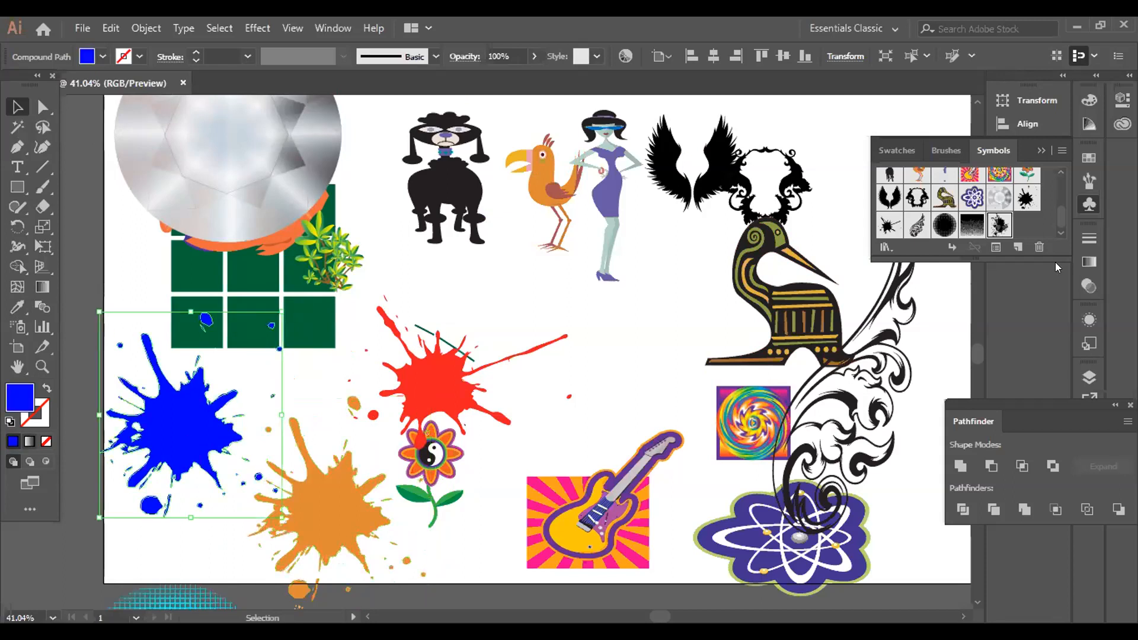
left_click(29, 441)
left_click(1055, 277)
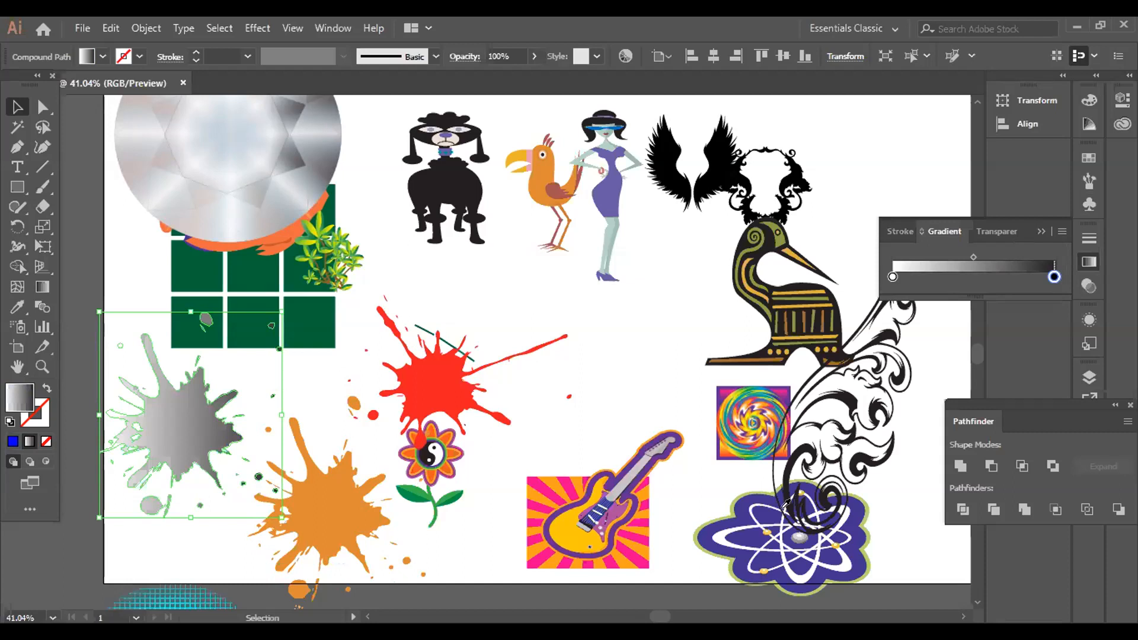
key("i")
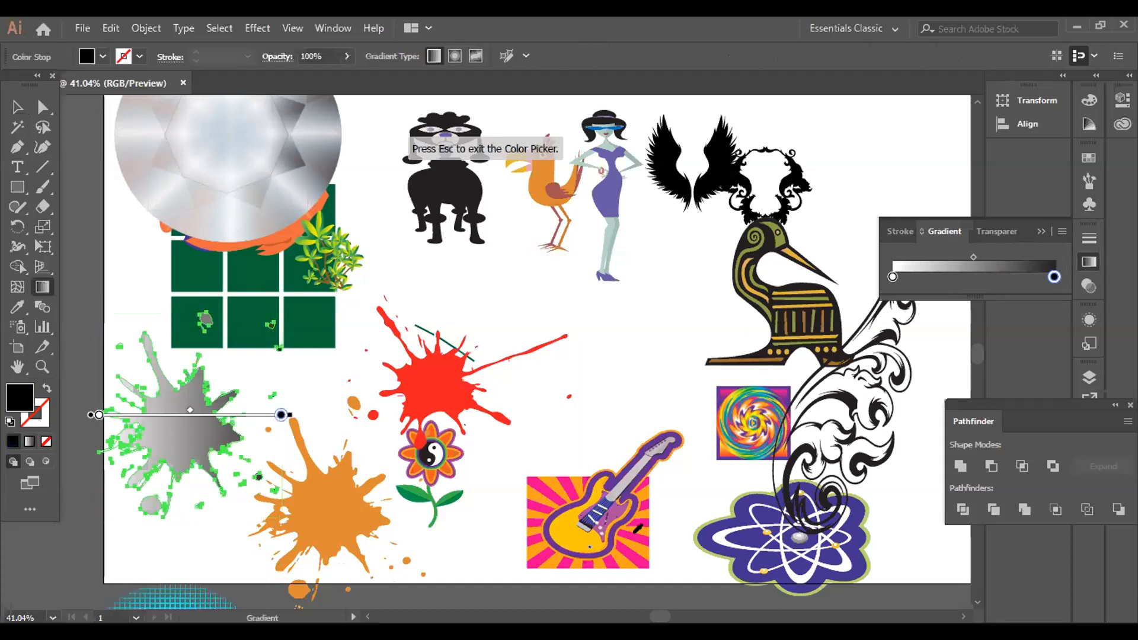
left_click(639, 514)
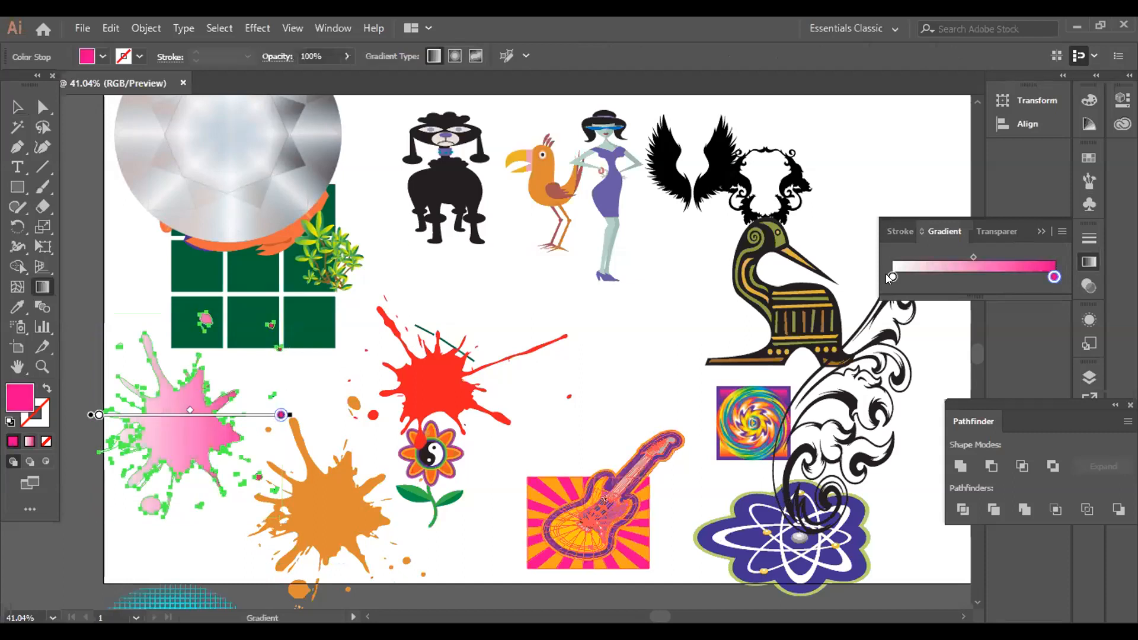
Colour the gradient's white stop with the purple sampled from the guitar's outline and shift the midpoint toward that stop.
left_click(886, 274)
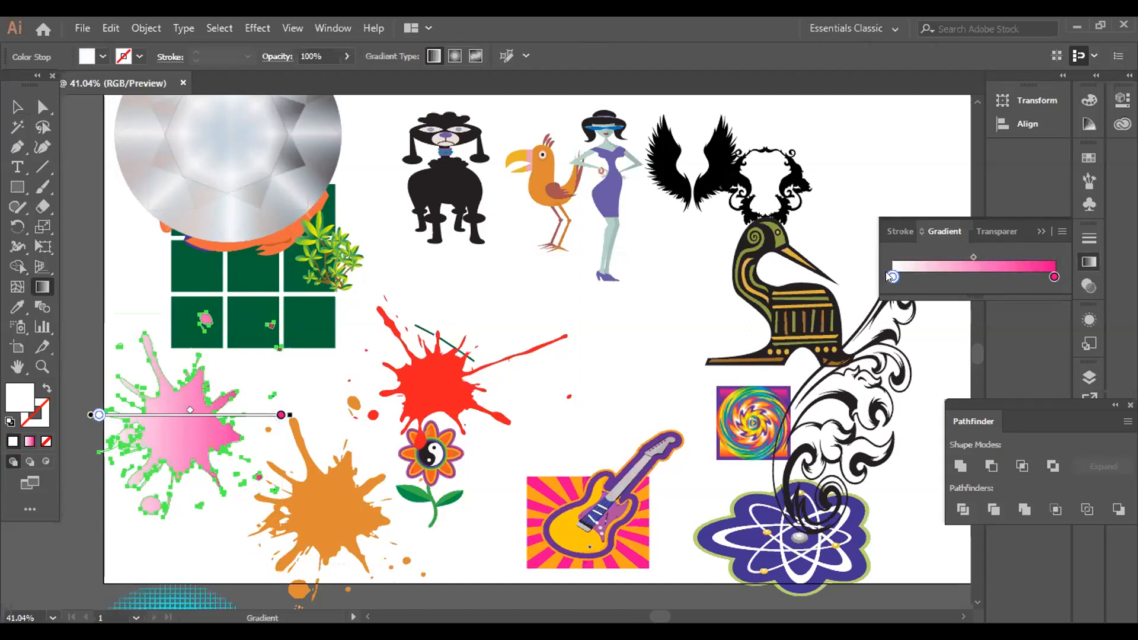
left_click(581, 487)
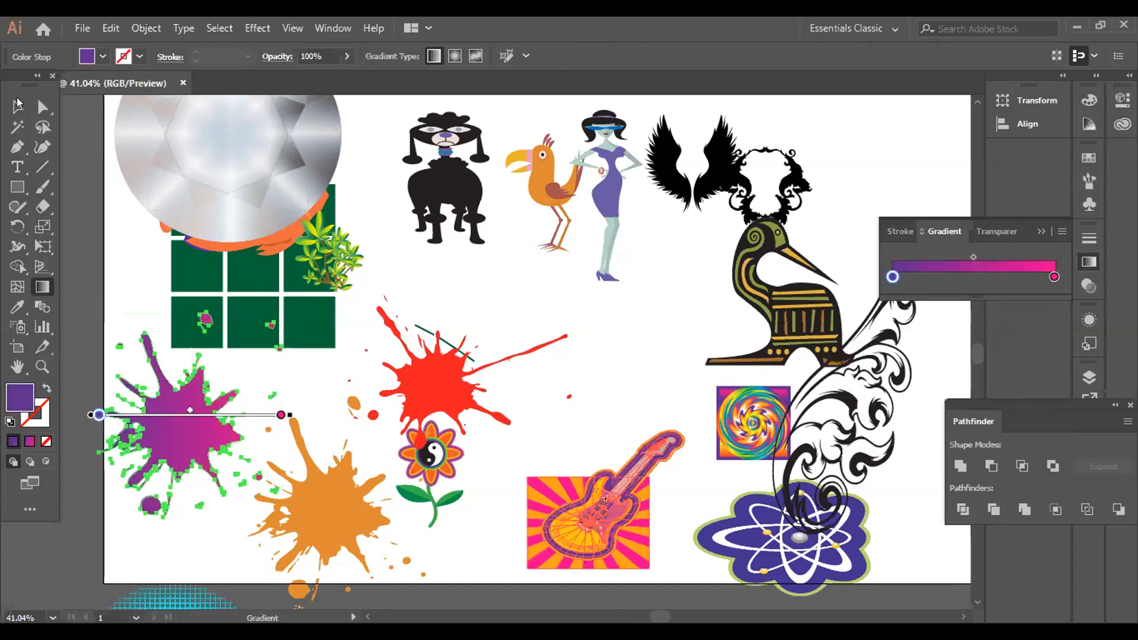
left_click(18, 105)
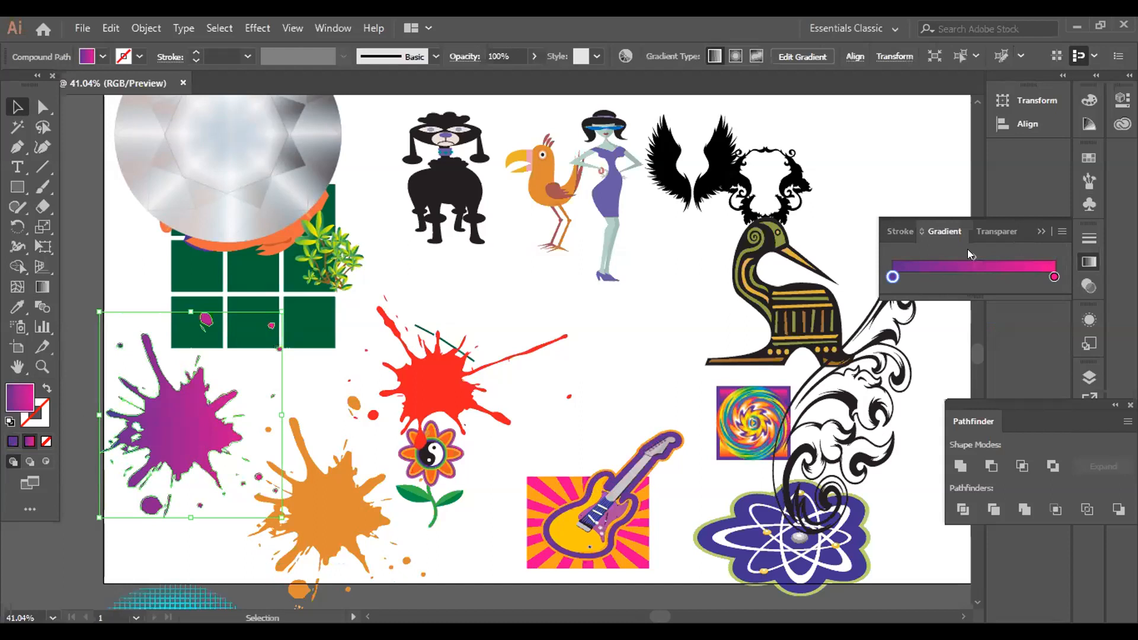
left_click_drag(974, 258, 941, 257)
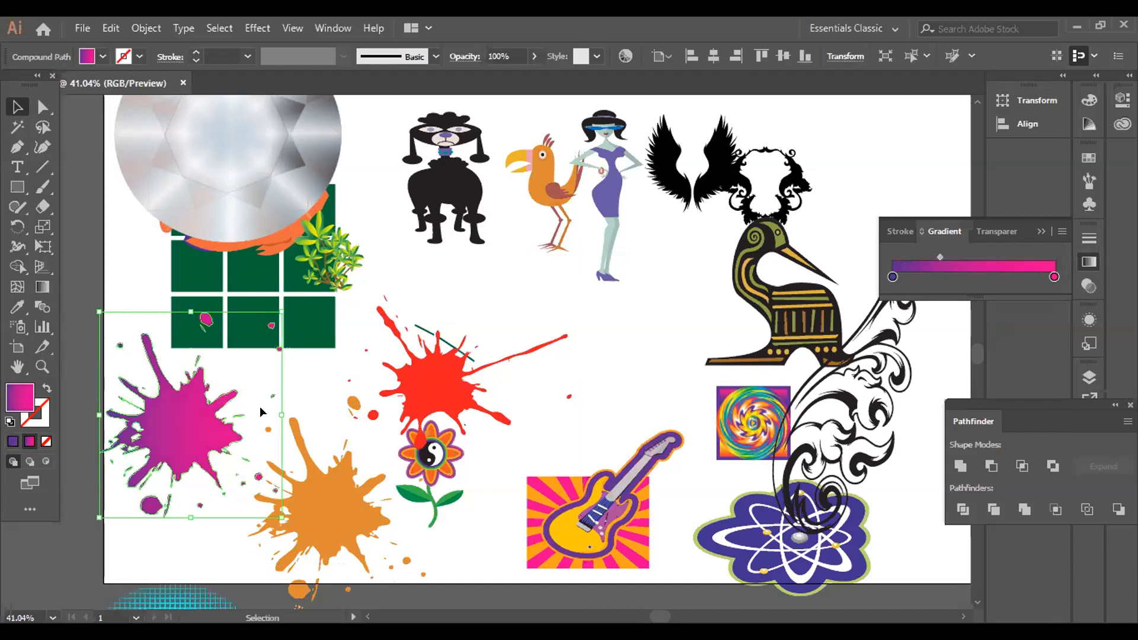
Redirect and shorten the splatter's gradient so it runs steeply upward from purple near the bottom to pink around the middle.
key("g")
mouse_move(218, 323)
left_mouse_down()
mouse_move(185, 311)
mouse_move(103, 317)
left_mouse_up()
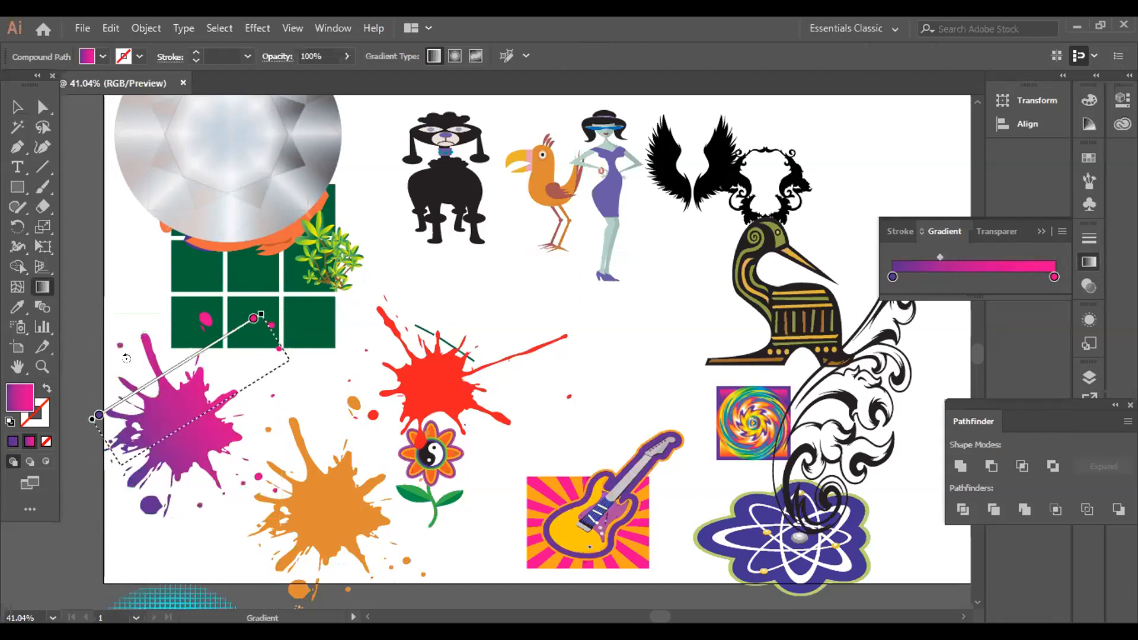
left_click_drag(92, 426, 96, 432)
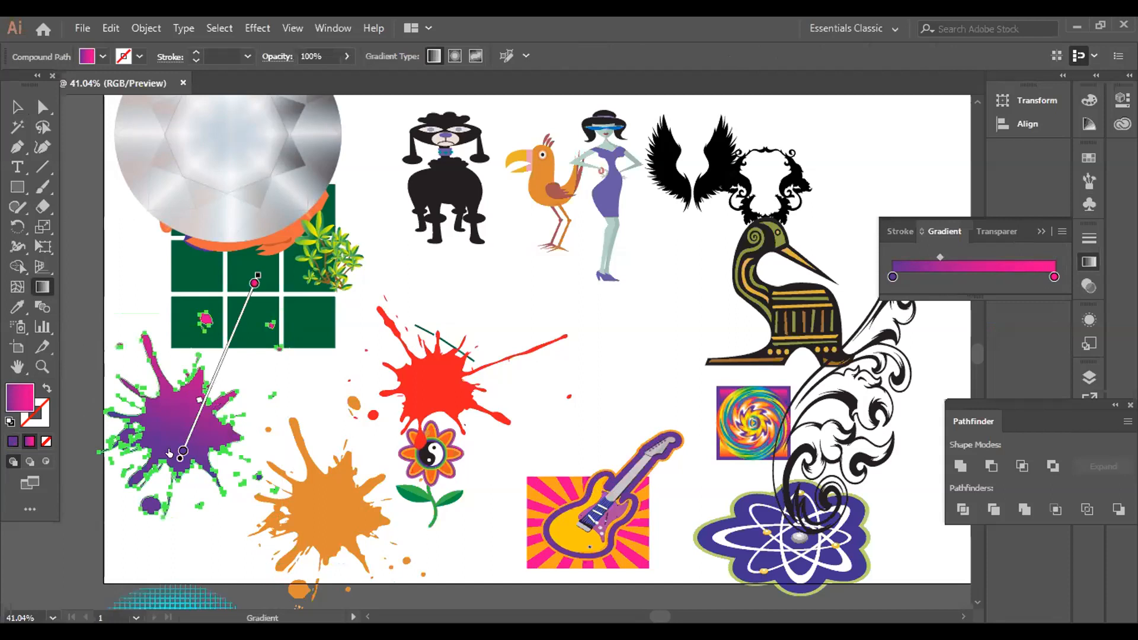
left_click(211, 376)
left_click_drag(212, 376, 180, 458)
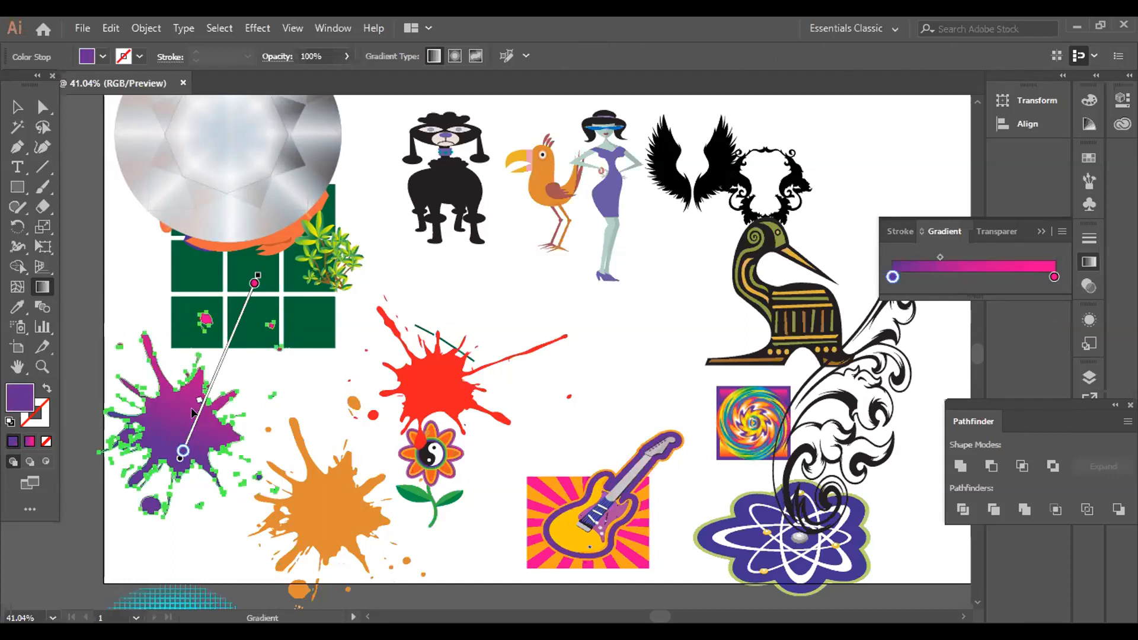
left_click_drag(258, 276, 247, 302)
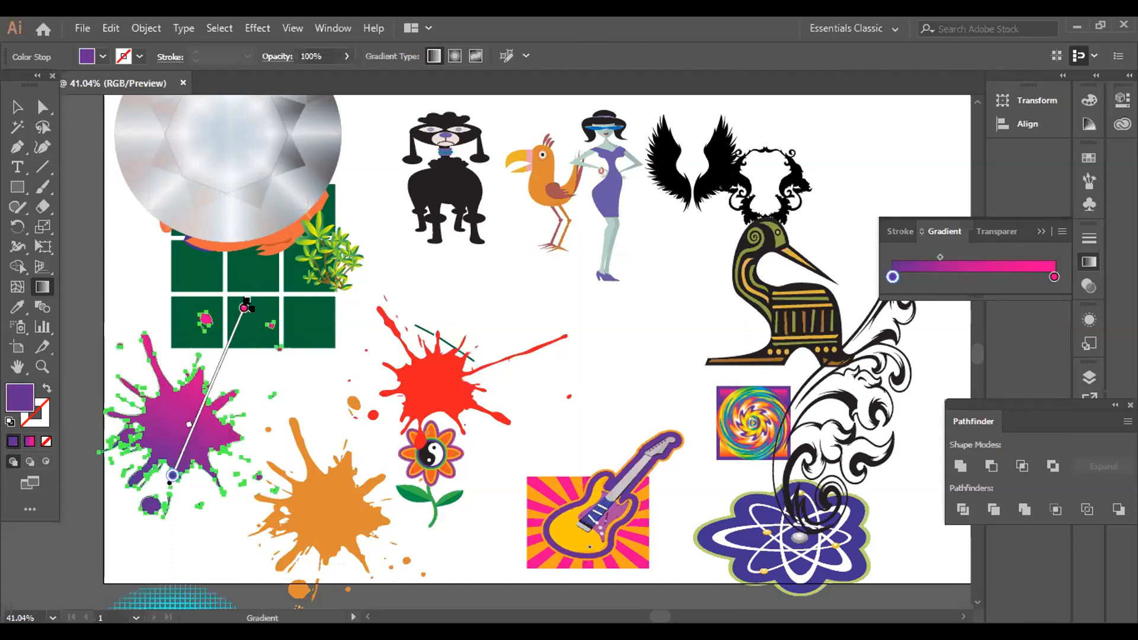
mouse_move(208, 343)
left_mouse_down()
mouse_move(194, 382)
mouse_move(202, 373)
left_mouse_up()
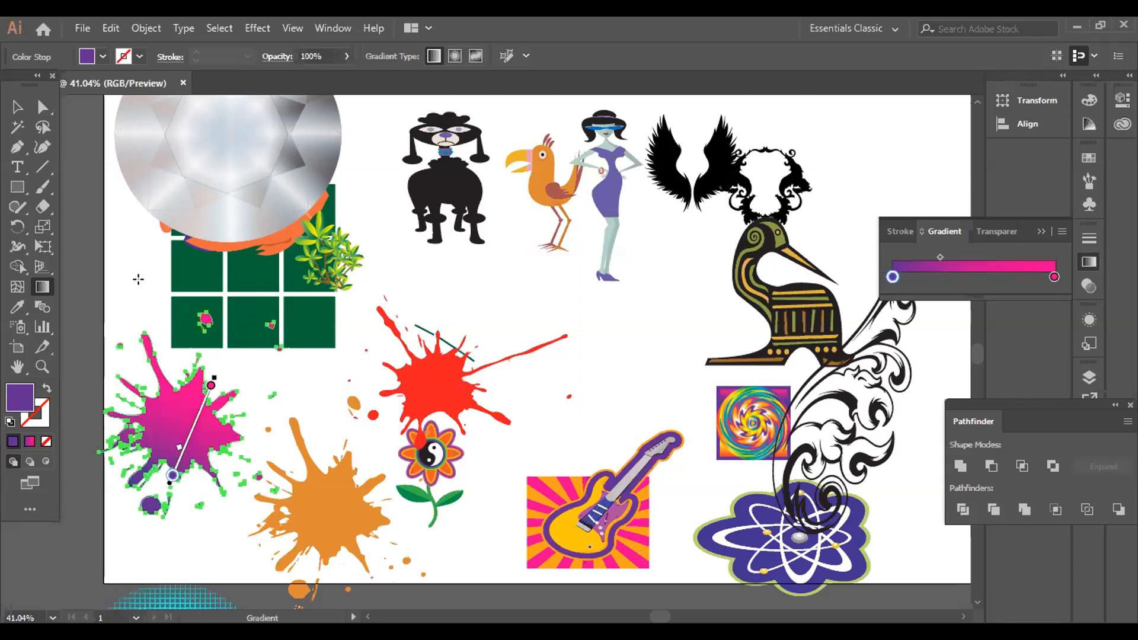
left_click(16, 107)
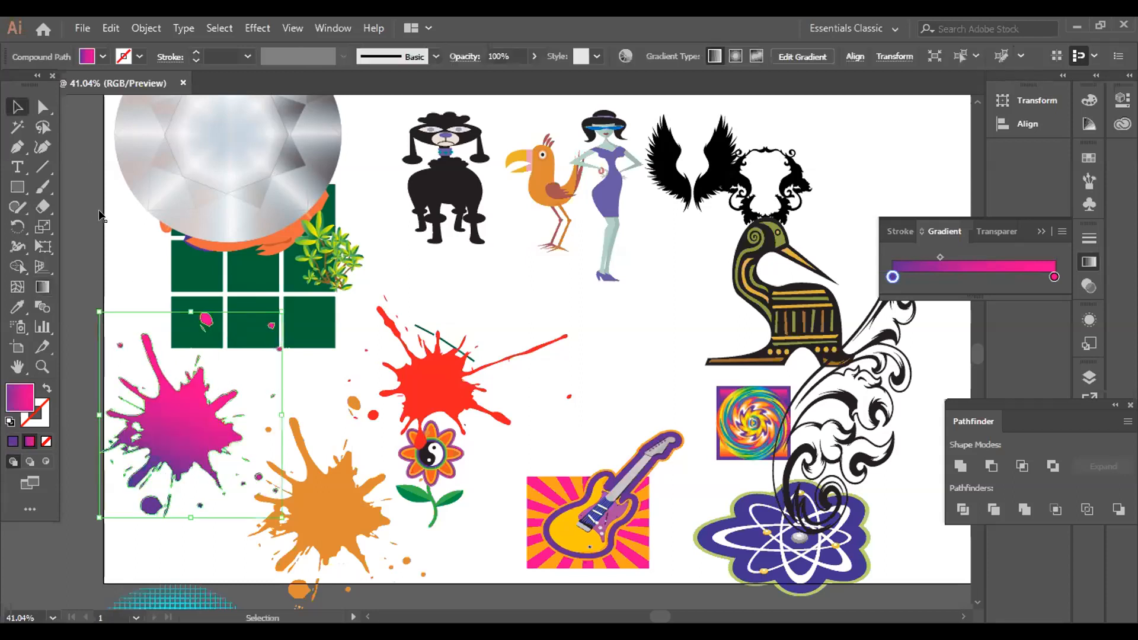
left_click(314, 379)
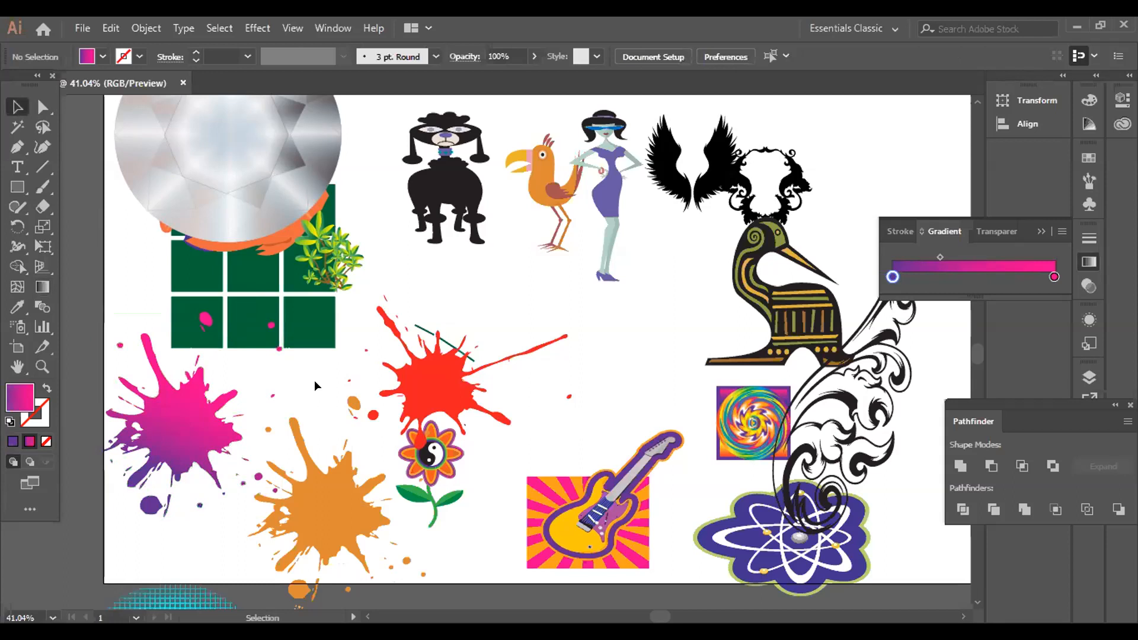
left_click(977, 230)
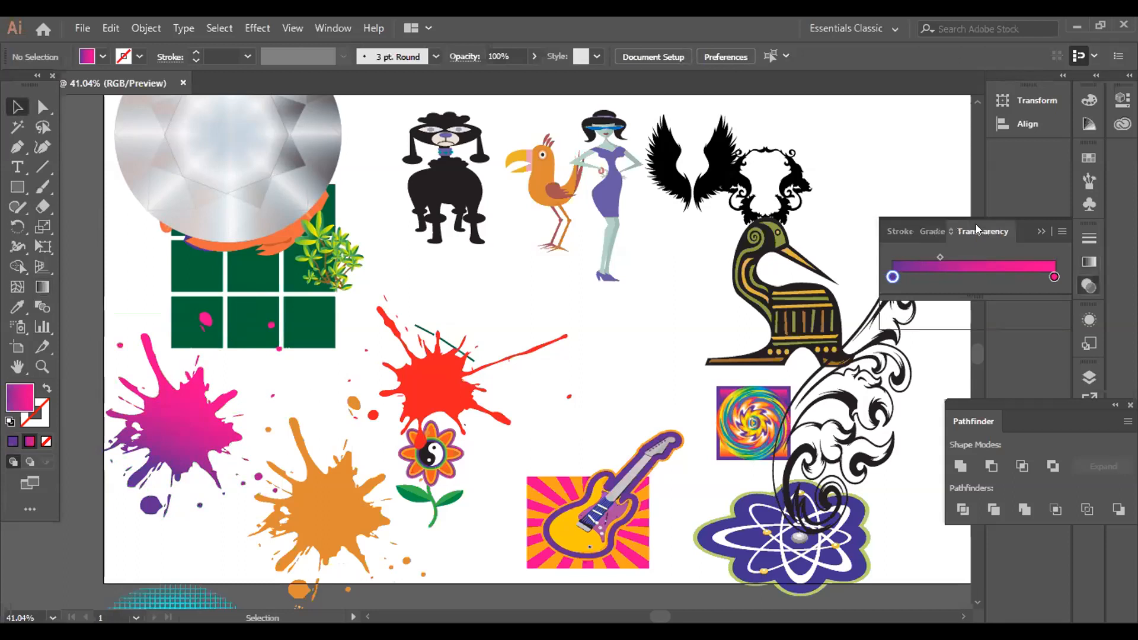
left_click(899, 231)
left_click(936, 233)
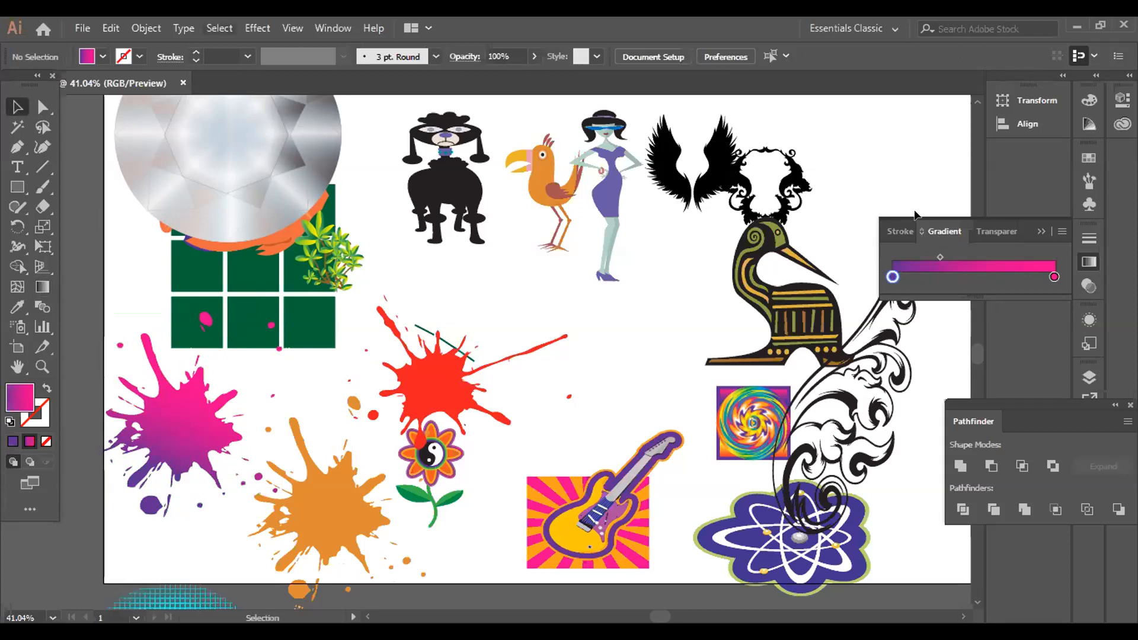
Delete the diamond, the red and orange splatters, and the other symbols, keeping the fish, foliage, grid and gradient splatter.
left_click_drag(866, 144, 405, 518)
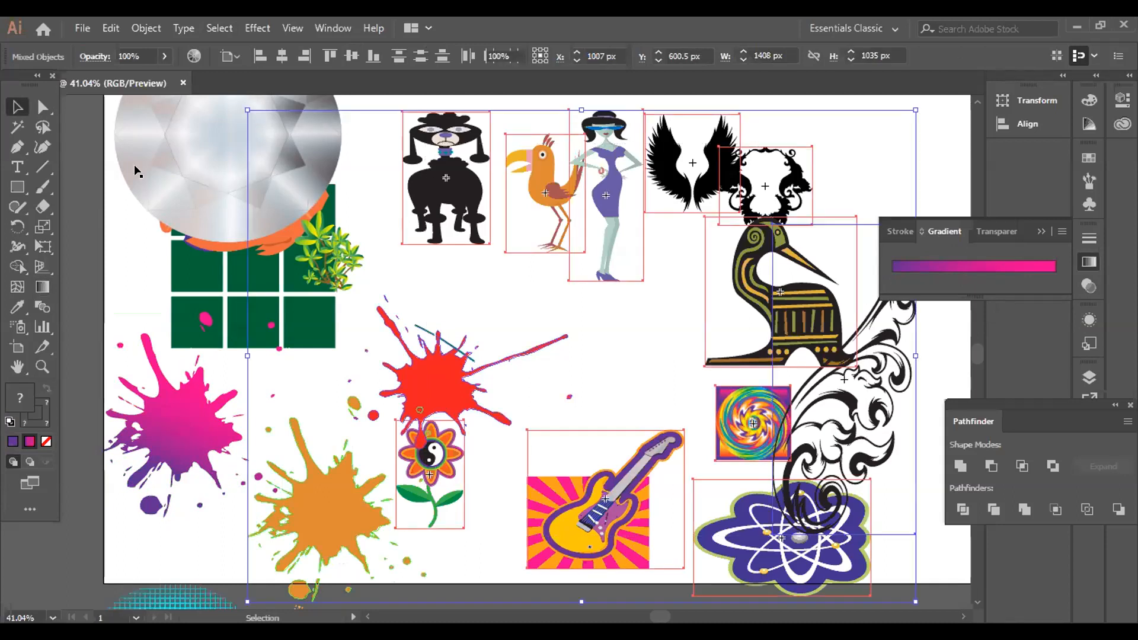
key("Delete")
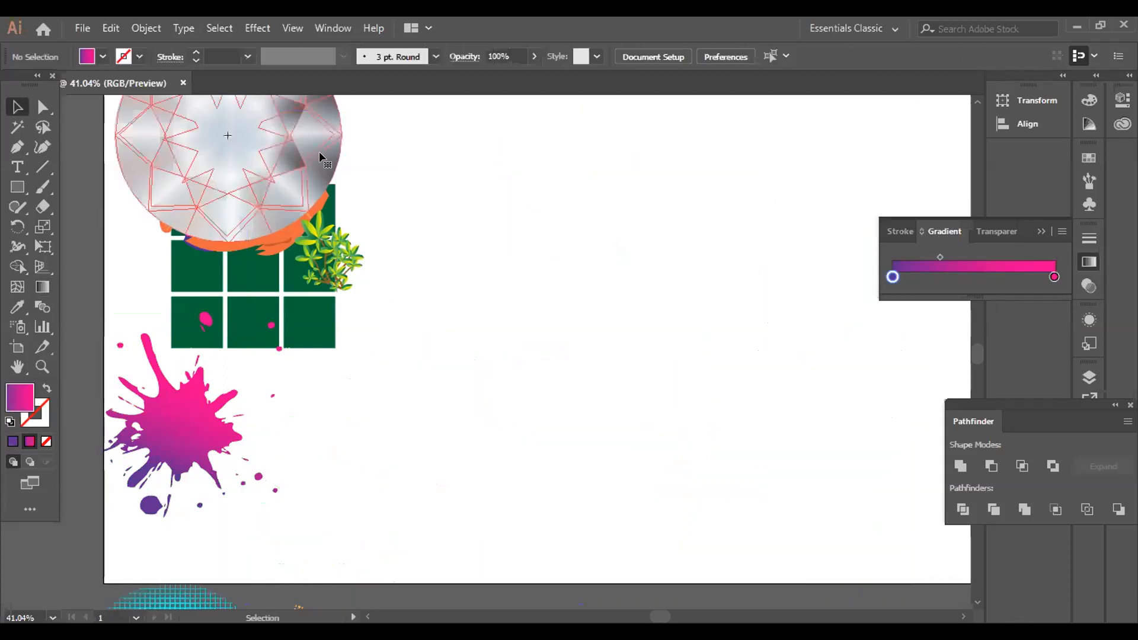
left_click(292, 170)
key("Delete")
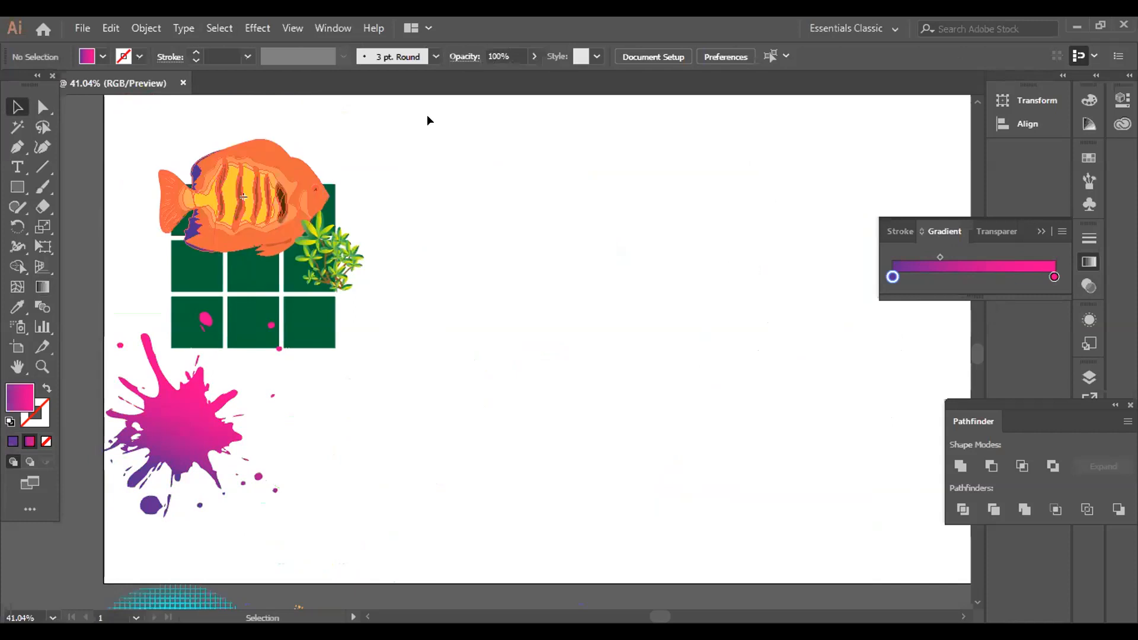
Move the fish up and right of the green grid, and the foliage to the artboard's upper-left area.
key("ctrl+z")
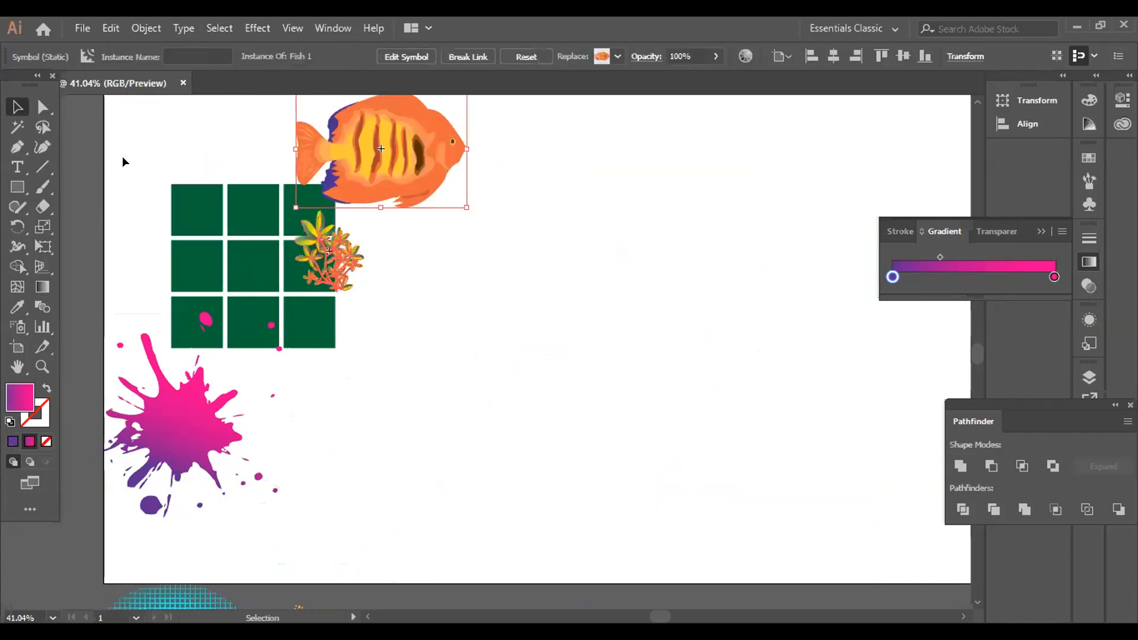
key("ctrl+z")
key("ctrl+z")
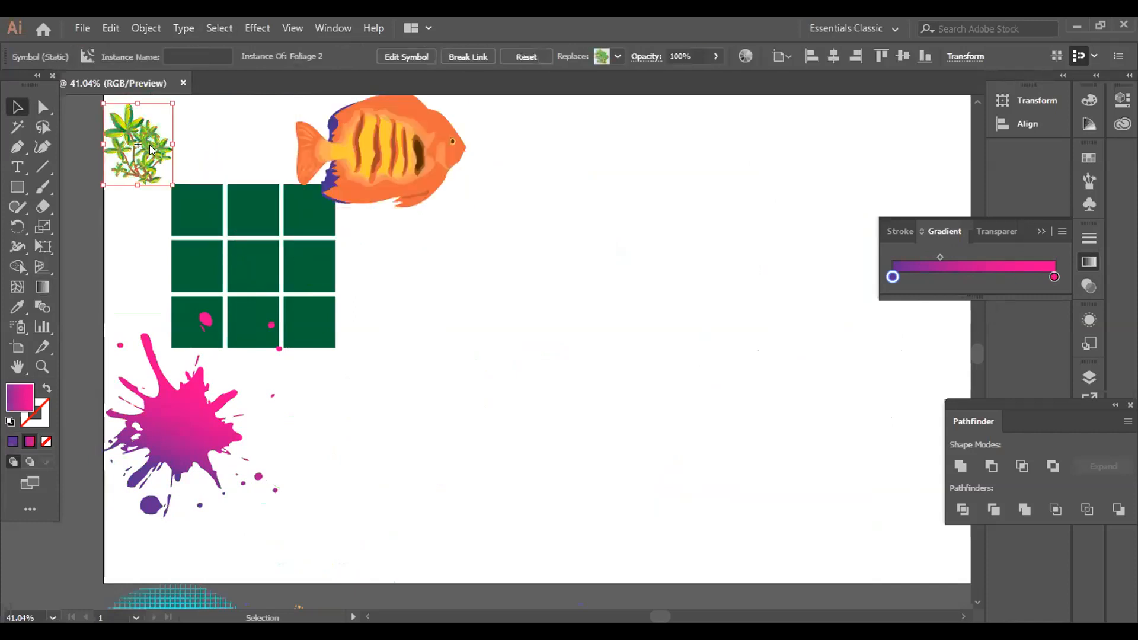
Draw a small slanted leaf shape with the Pen tool in the empty area right of the splatter.
left_click(18, 151)
left_click(575, 431)
left_click_drag(592, 390, 618, 363)
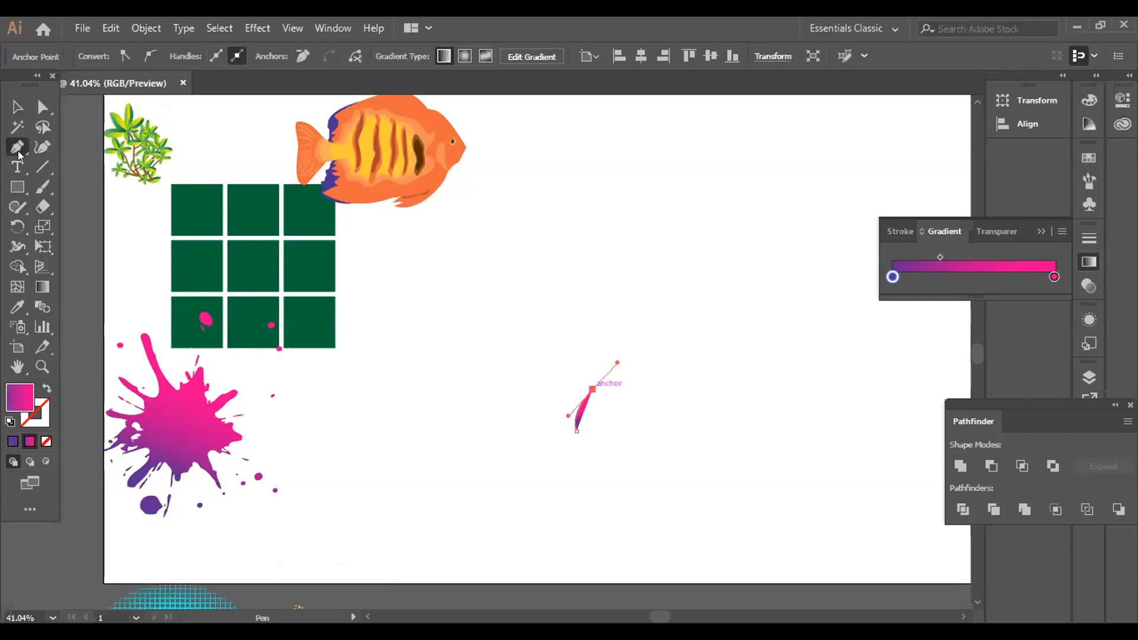
left_click_drag(576, 431, 603, 421)
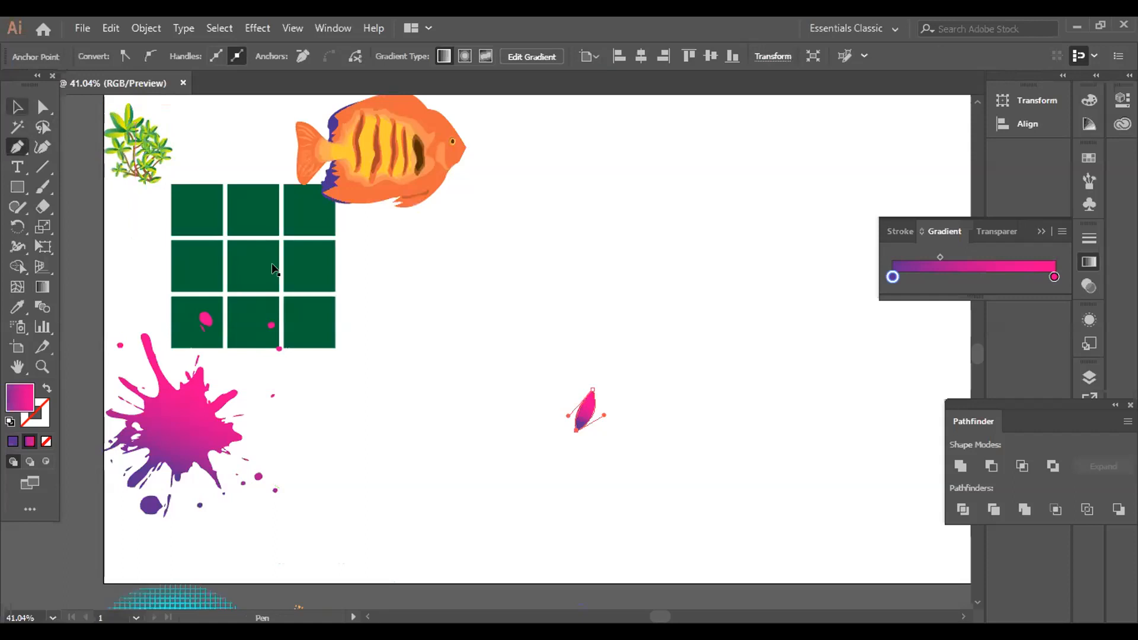
Try to rotate a copy of the leaf about its lower tip.
key("v")
left_click(23, 226)
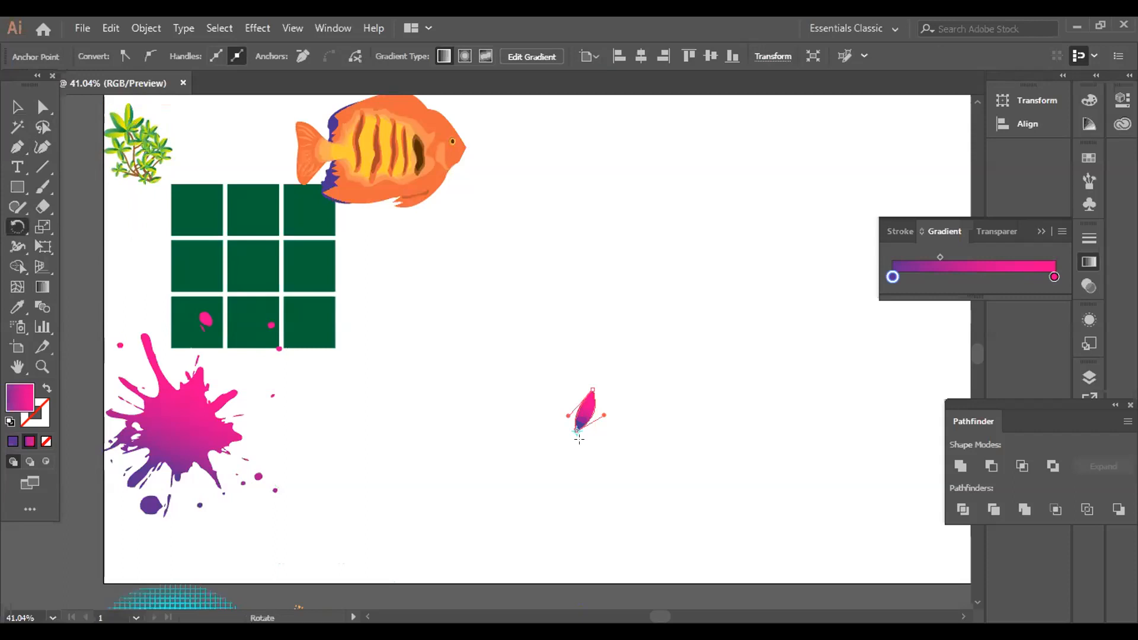
left_click(579, 440)
left_click_drag(589, 394, 540, 394)
left_click(17, 107)
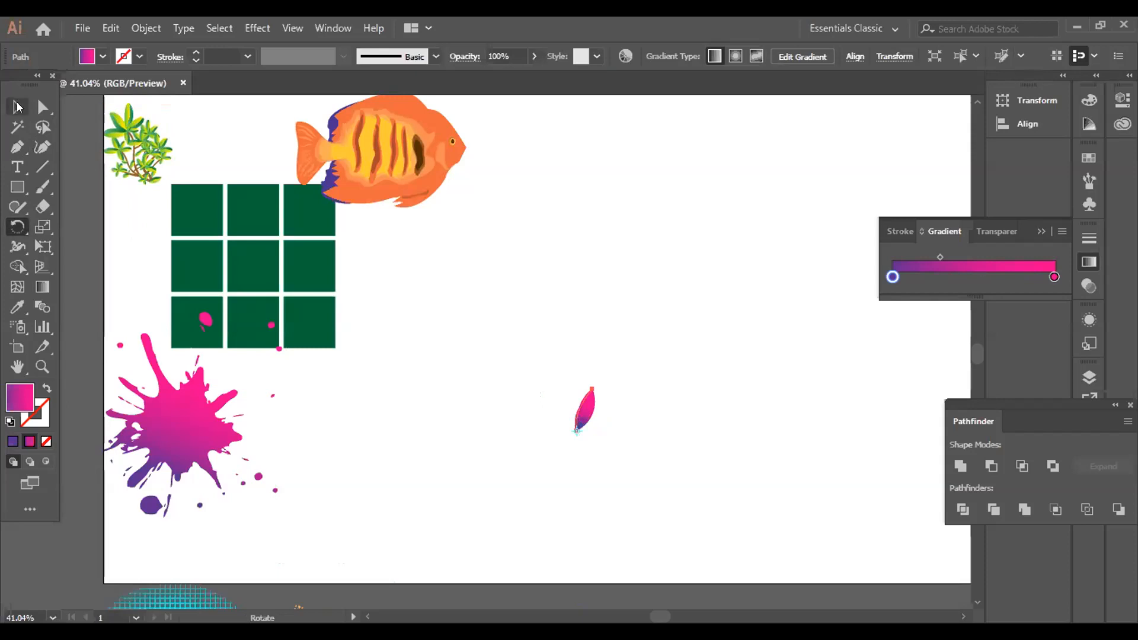
Rotate the leaf so its pink tip points to the upper left, and delete the stray curved sliver behind it.
left_click(60, 138)
left_click_drag(560, 384, 585, 446)
key("ctrl+plus")
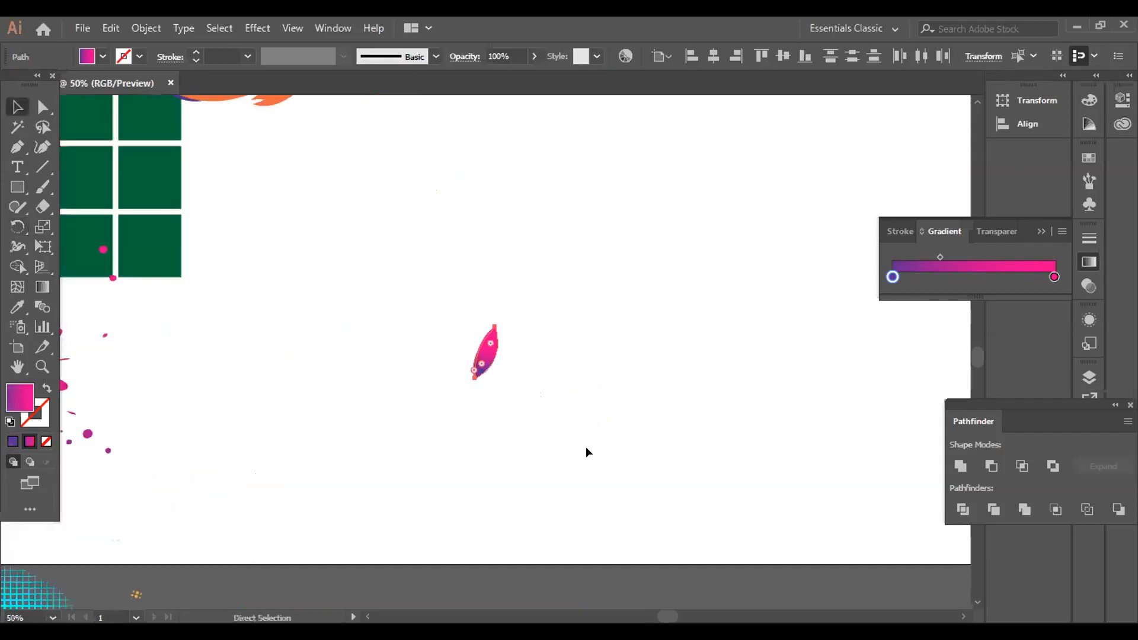
key("ctrl+plus")
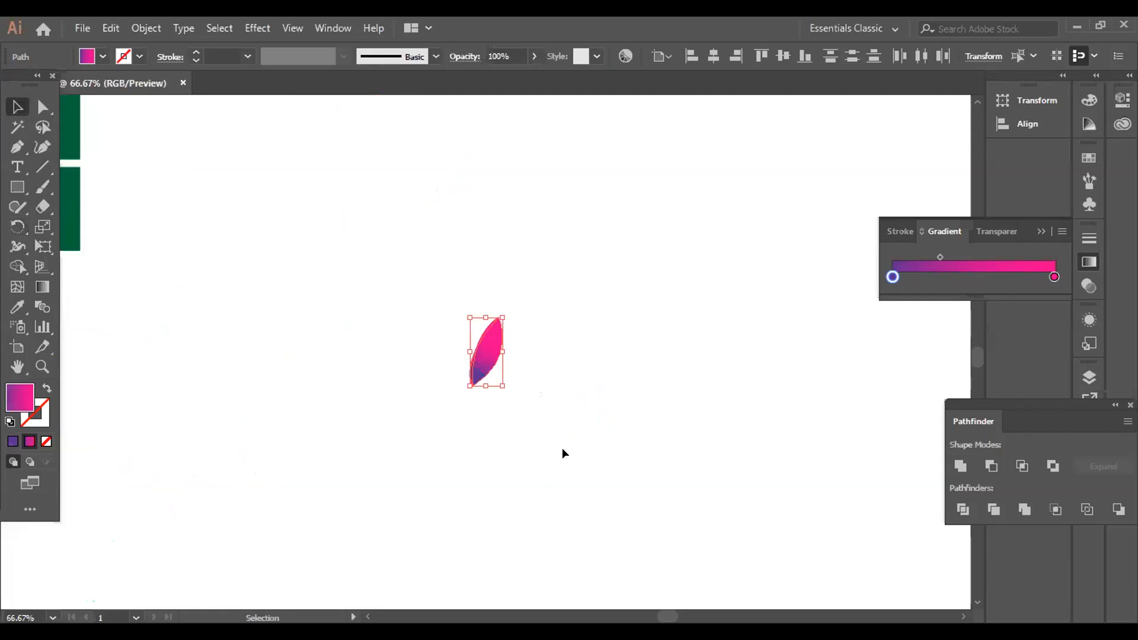
key("ctrl+z")
key("ctrl+z")
key("ctrl+z")
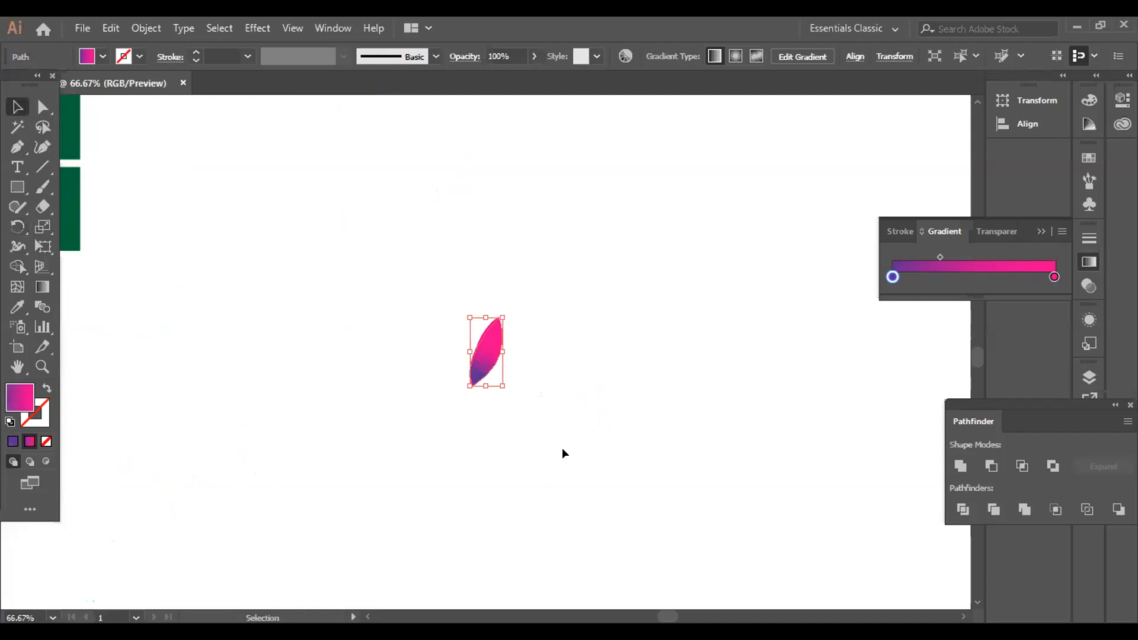
left_click_drag(507, 391, 528, 364)
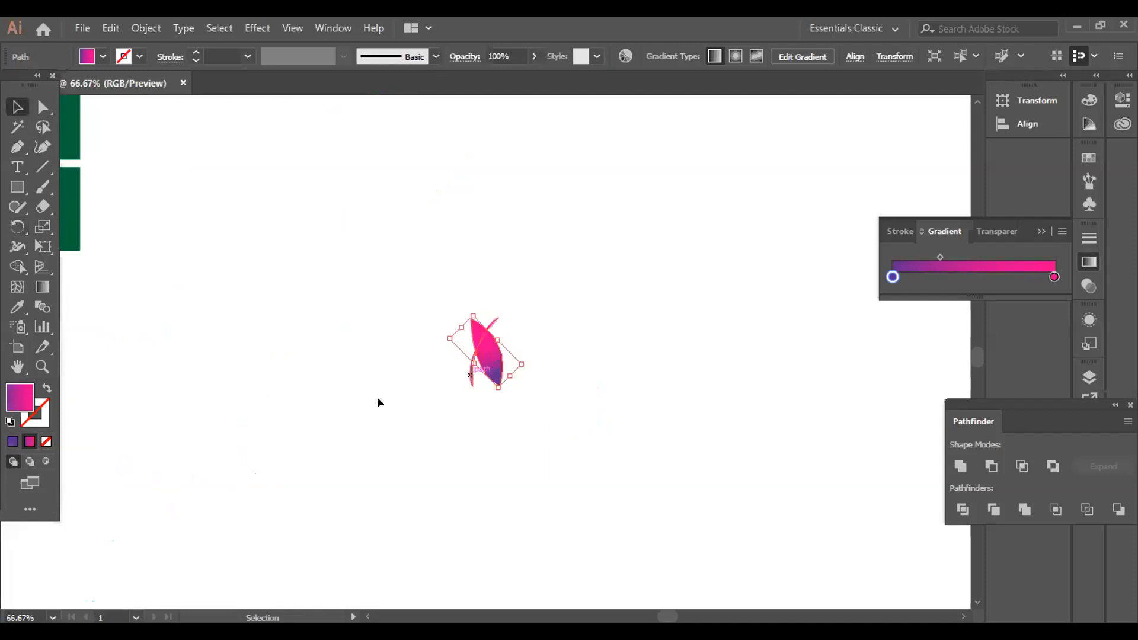
left_click_drag(472, 375, 377, 403)
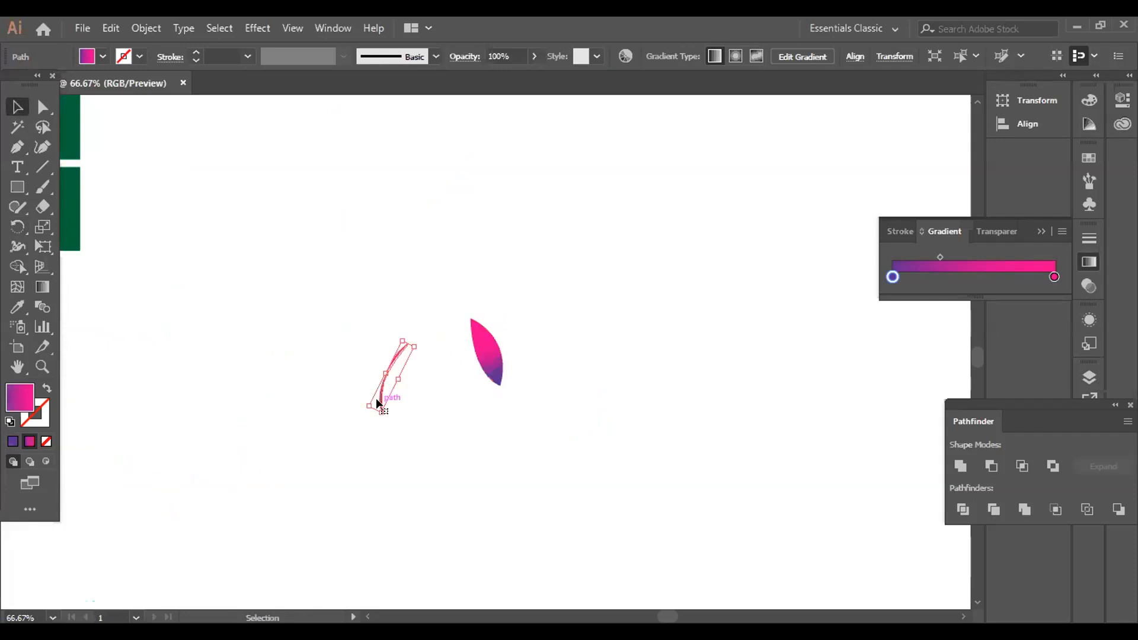
key("Delete")
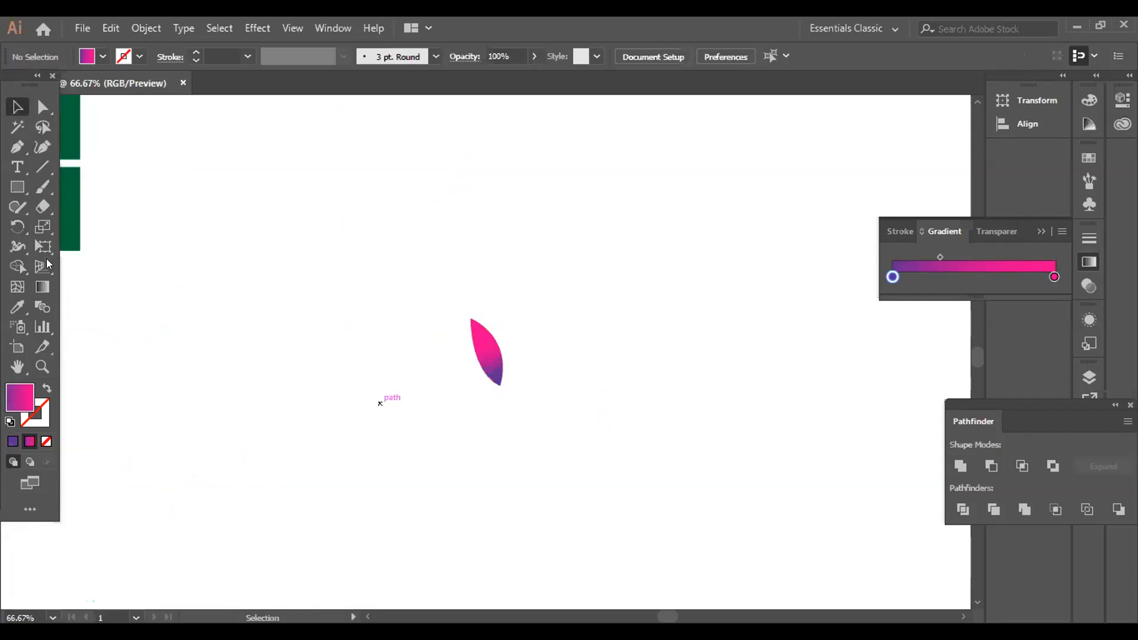
Shift the leaf to the left and rotate a copy about its lower tip to form a V-shaped pair.
left_click(17, 227)
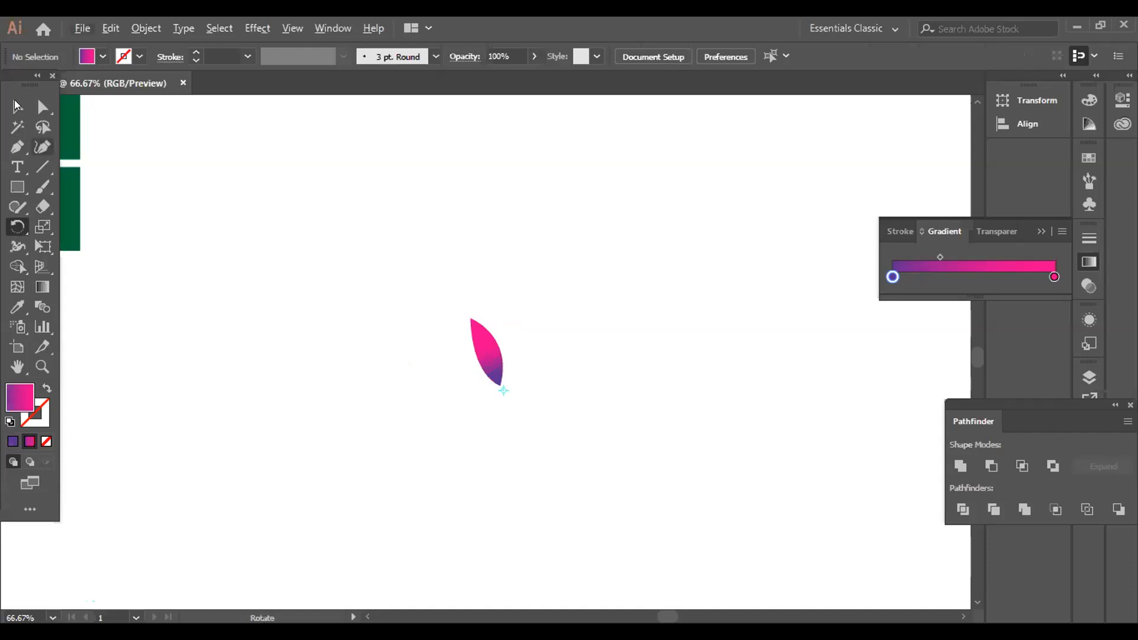
left_click(17, 106)
key("ctrl+z")
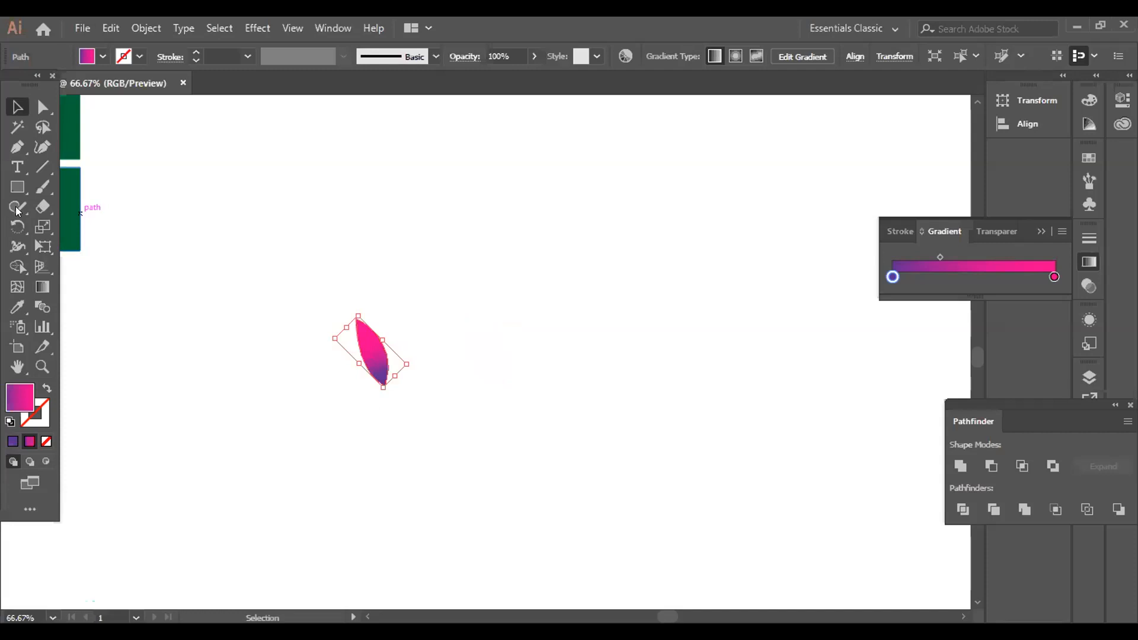
key("r")
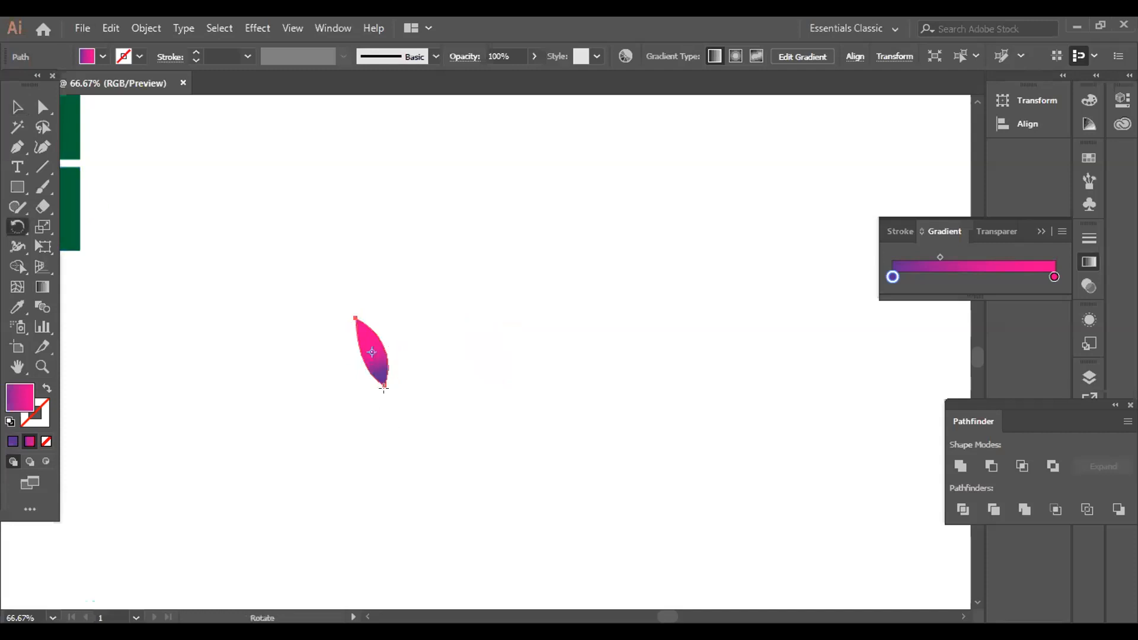
left_click(382, 384)
left_click_drag(386, 314, 382, 310)
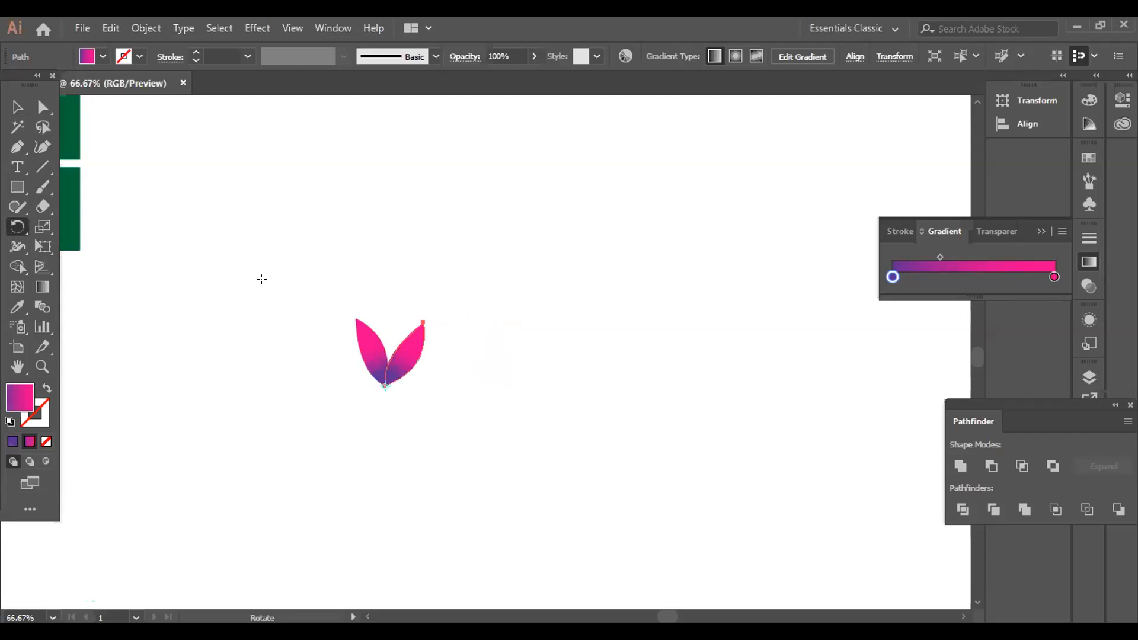
Group the two leaves and move the pair lower on the artboard.
left_click(6, 106)
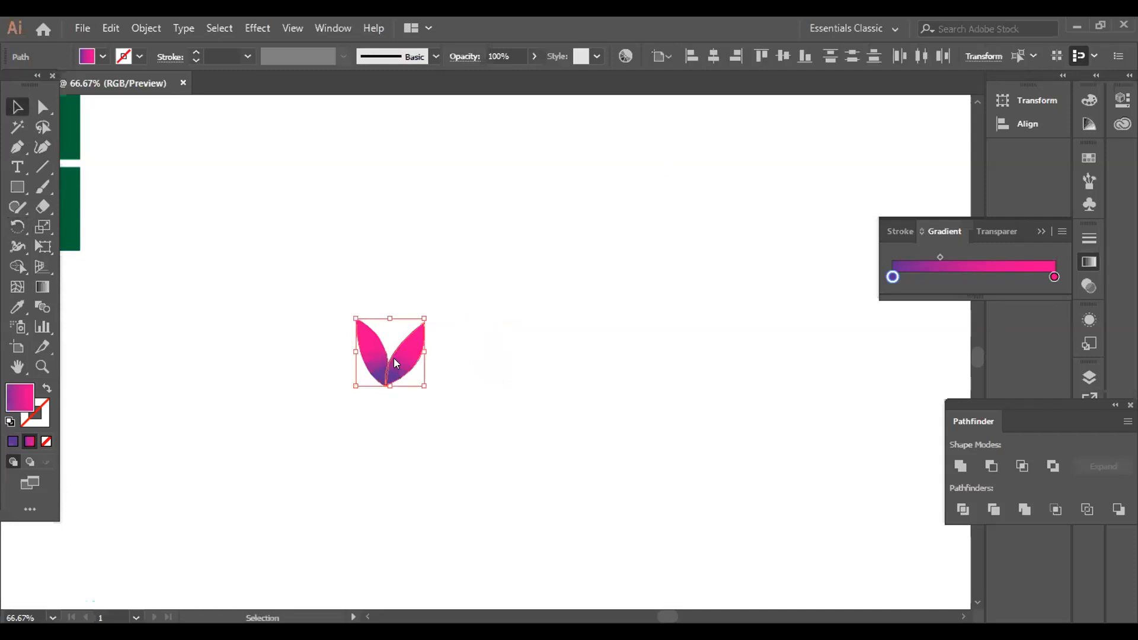
right_click(466, 137)
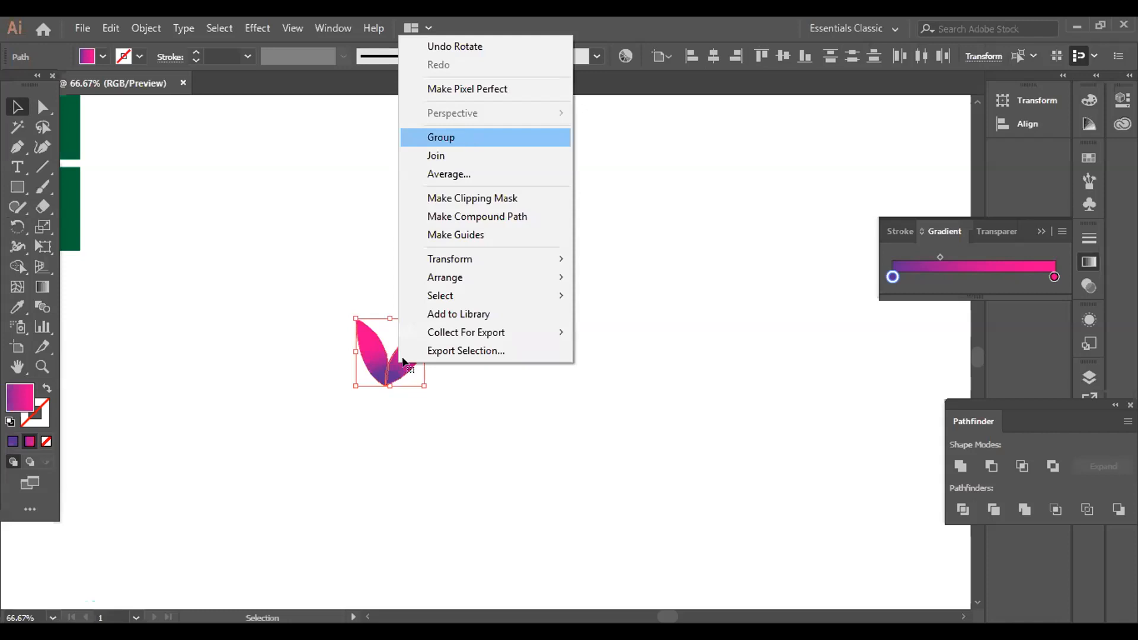
left_click(467, 135)
left_click_drag(403, 362, 402, 439)
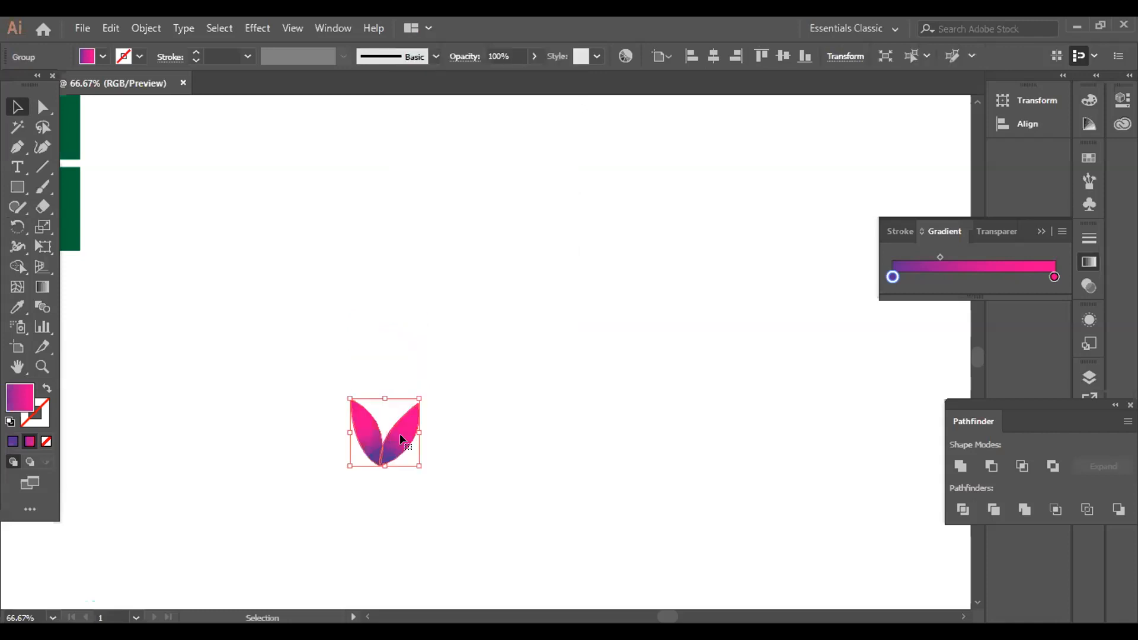
Duplicate the leaf pair just above itself and repeat the copy twice to build a stack of four pairs.
left_click_drag(401, 439, 401, 386)
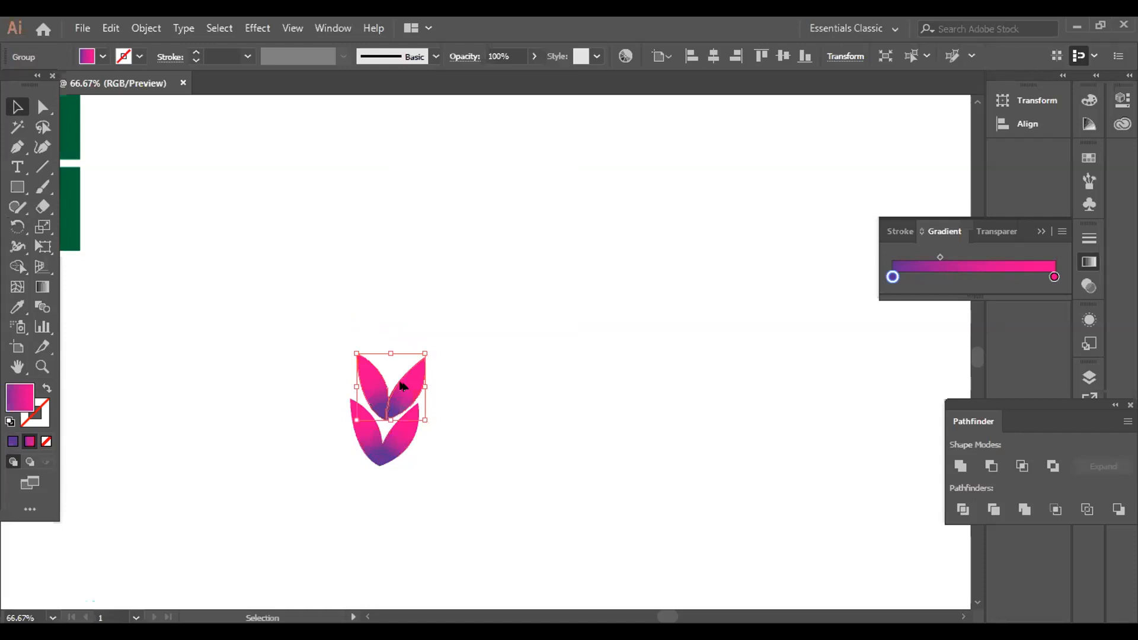
key("ctrl+d")
key("ctrl+d")
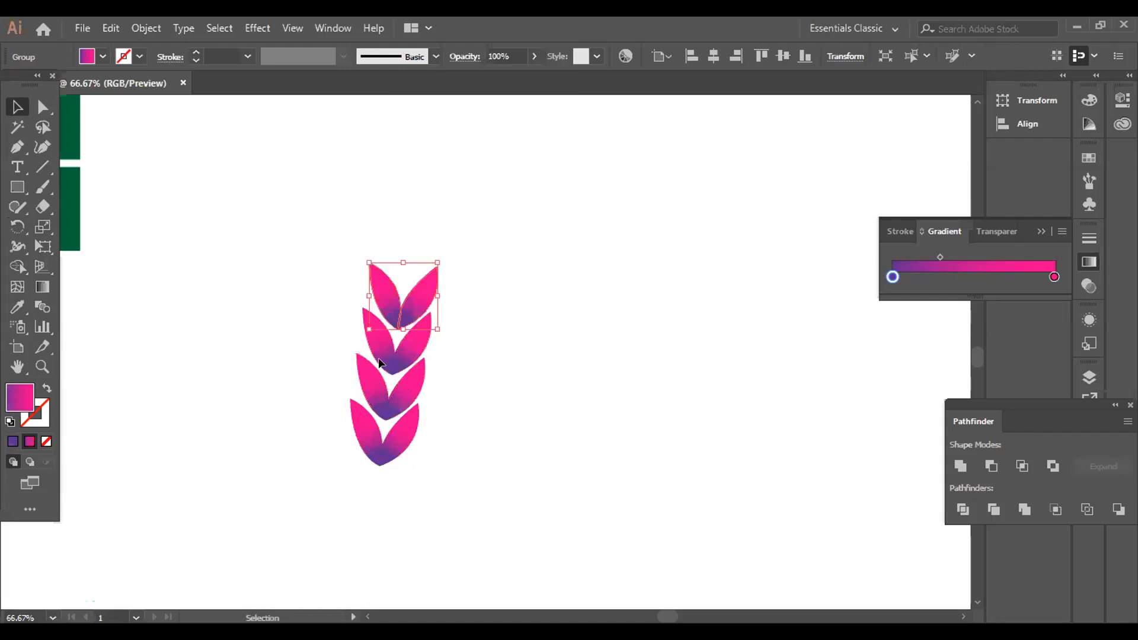
Group the four stacked leaf pairs and move the group slightly right and down.
left_click_drag(430, 444, 430, 444)
right_click(386, 342)
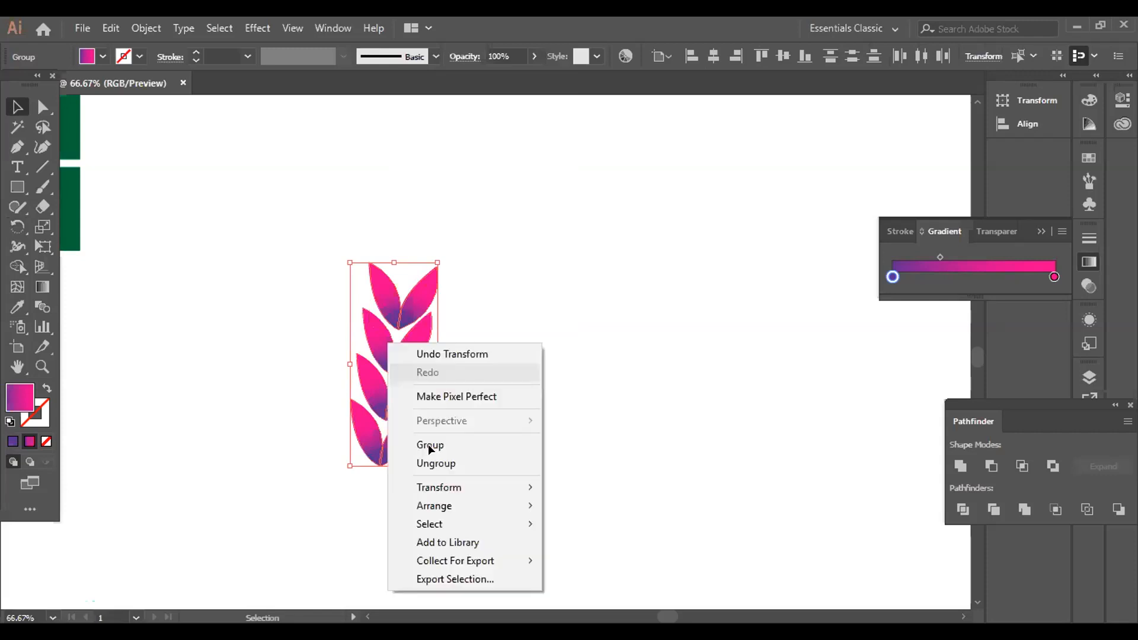
left_click(427, 442)
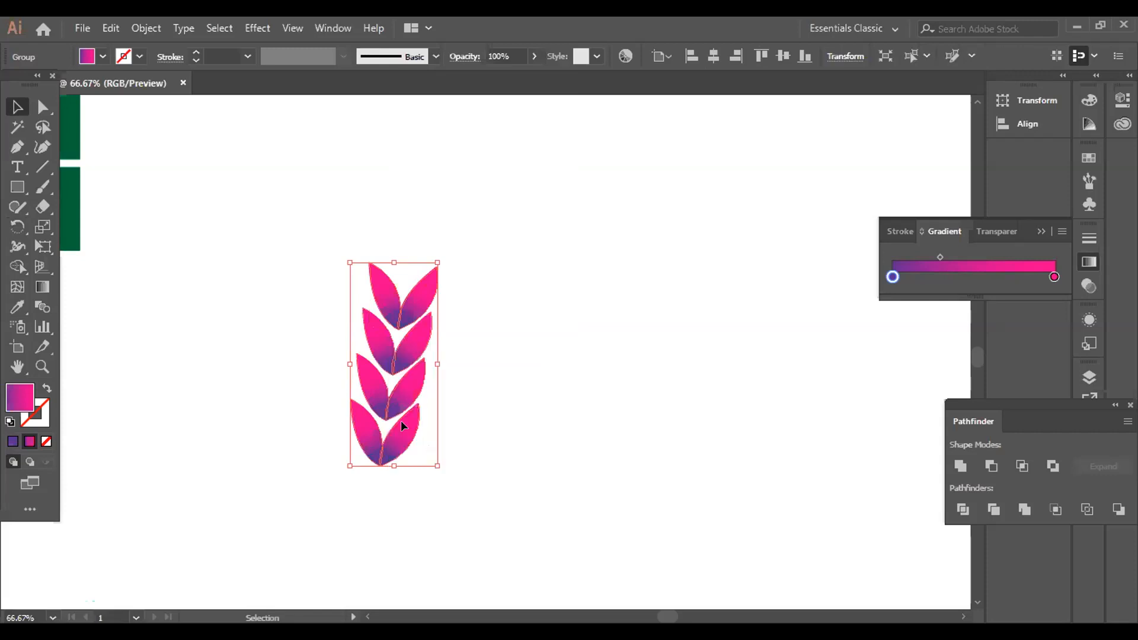
left_click_drag(402, 425, 446, 440)
key("a")
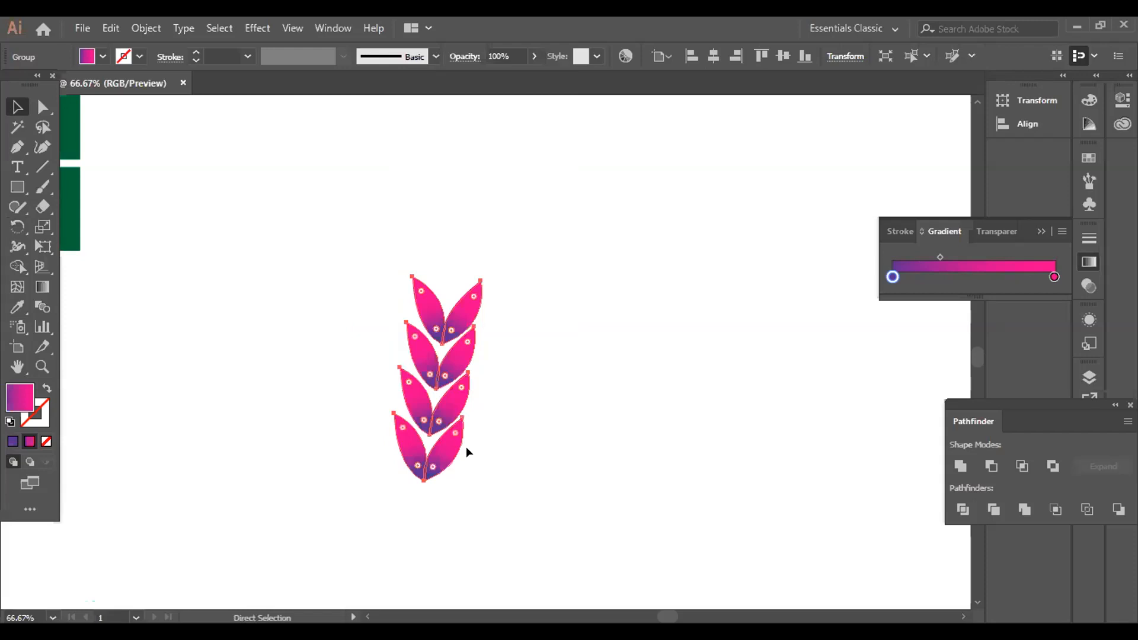
key("ctrl+minus")
key("ctrl+minus")
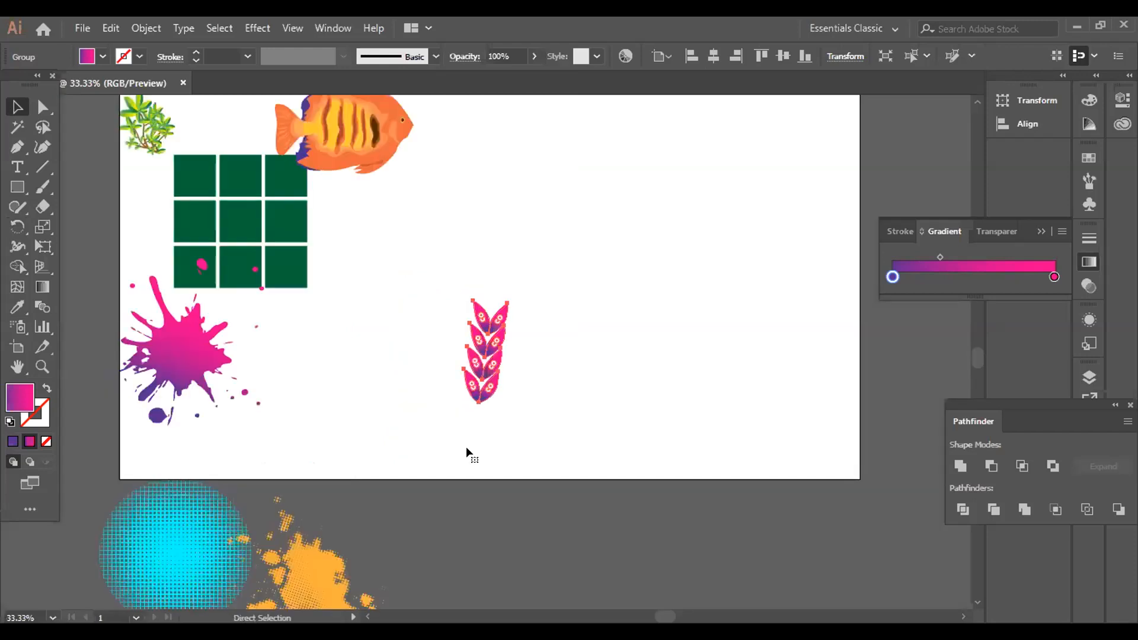
key("v")
scroll(468, 453, "up", 1)
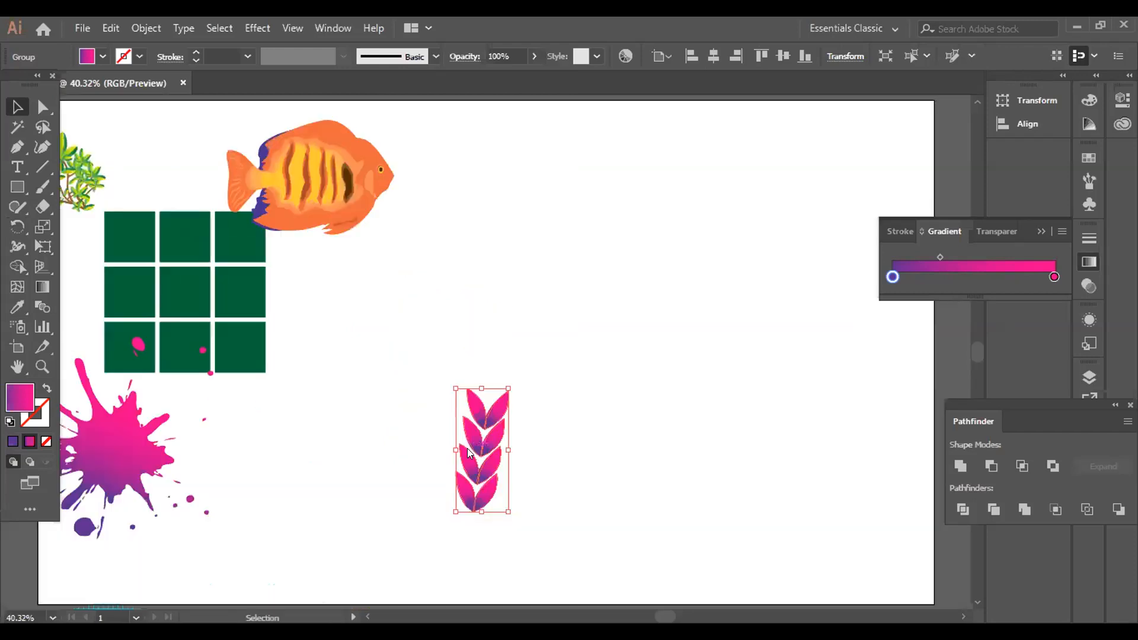
Open the Brushes panel and try to turn the gradient-filled leaf group into a new brush.
left_click(313, 27)
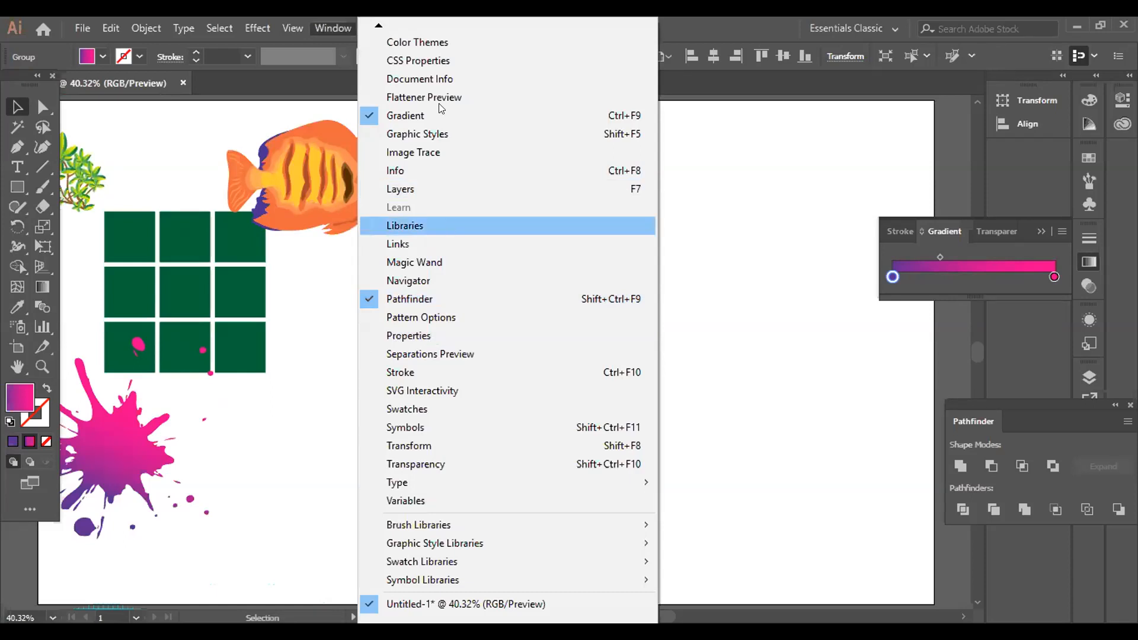
mouse_move(377, 27)
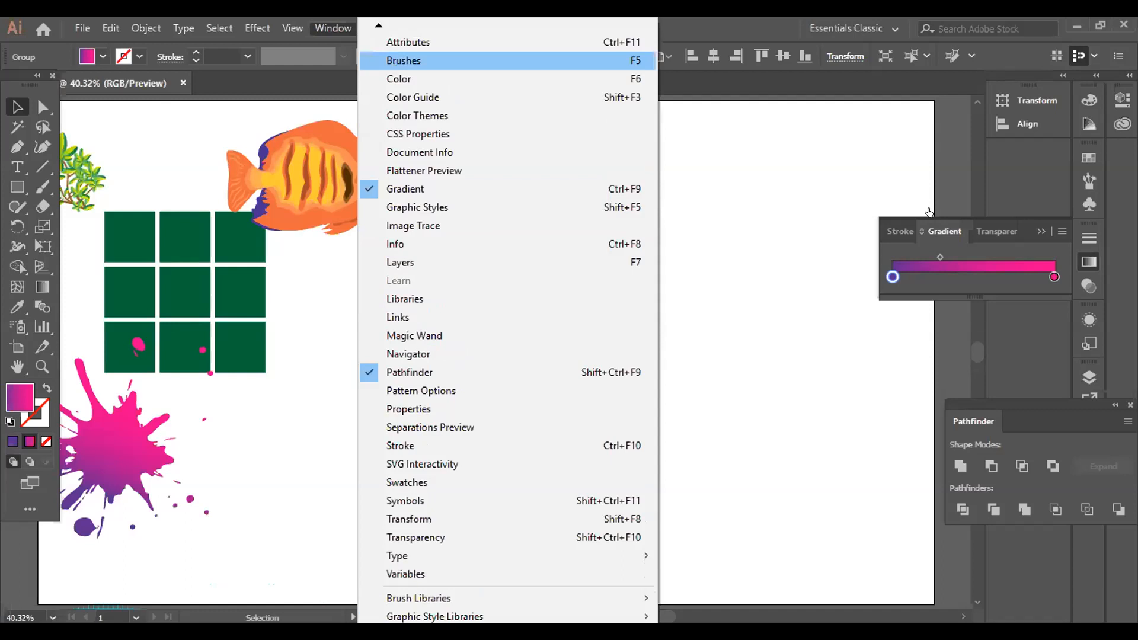
left_click(391, 61)
scroll(932, 212, "down", 2)
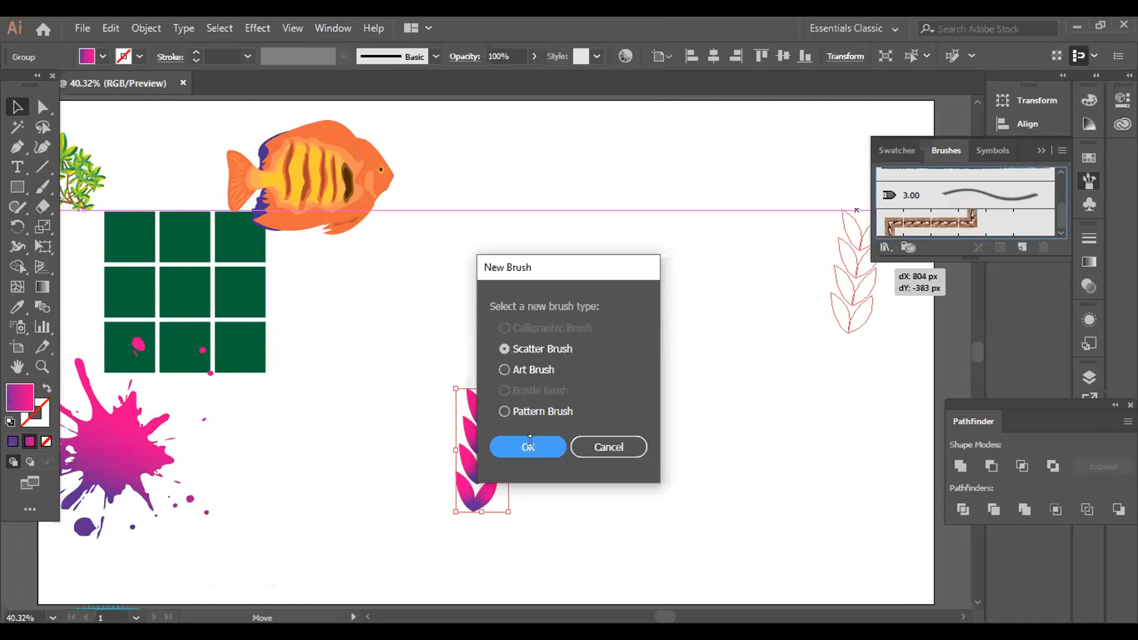
key("Escape")
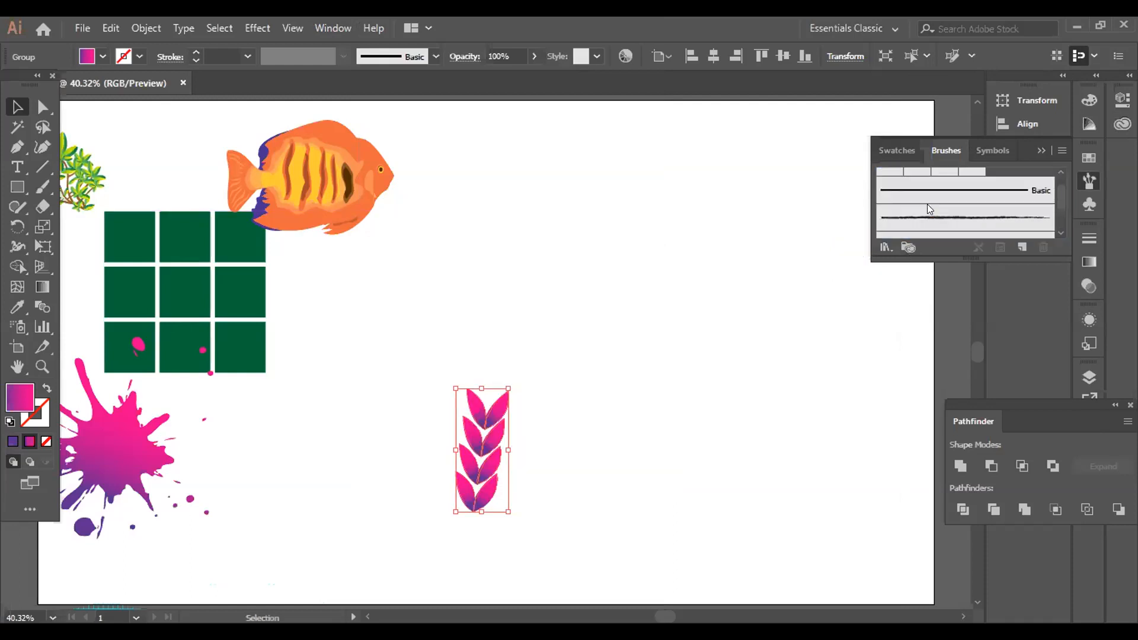
scroll(928, 209, "down", 3)
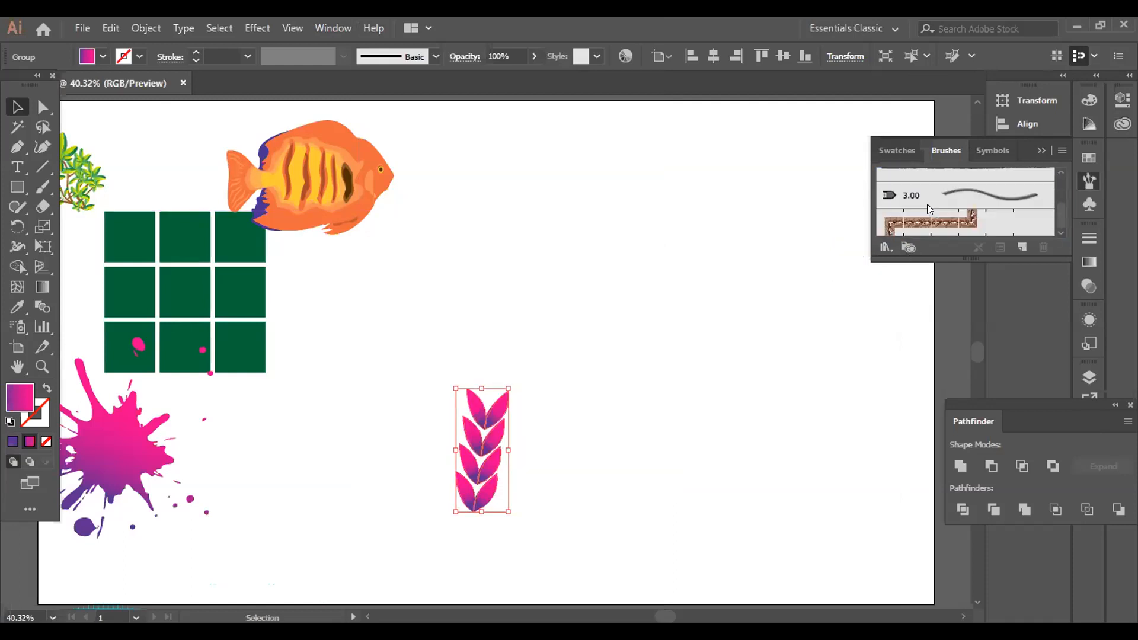
left_click(1020, 246)
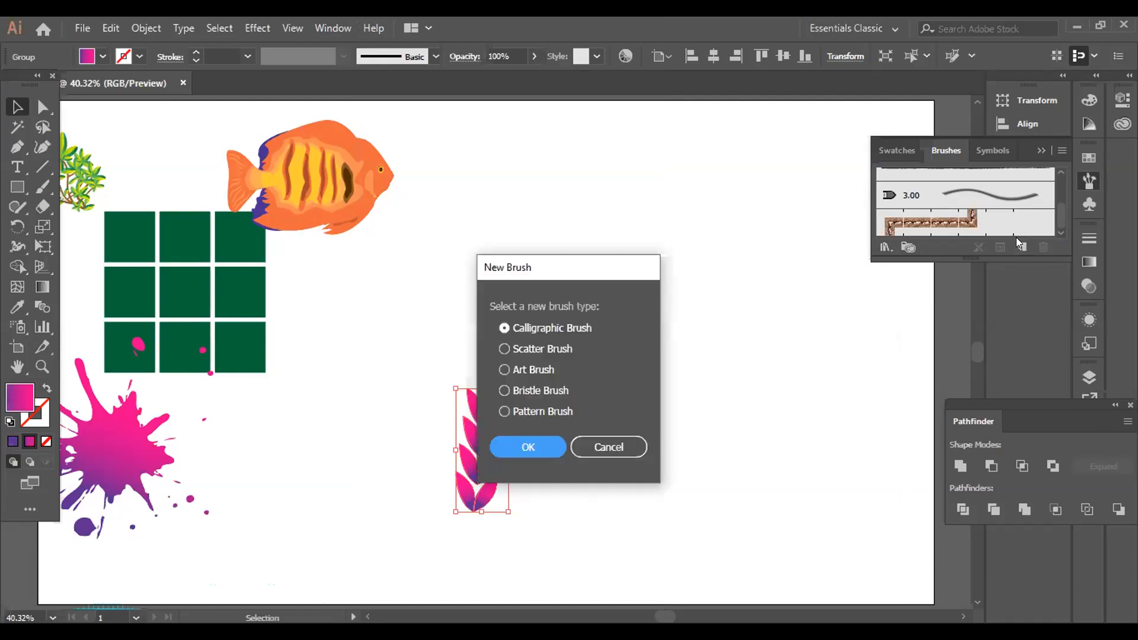
key("Return")
left_click(640, 467)
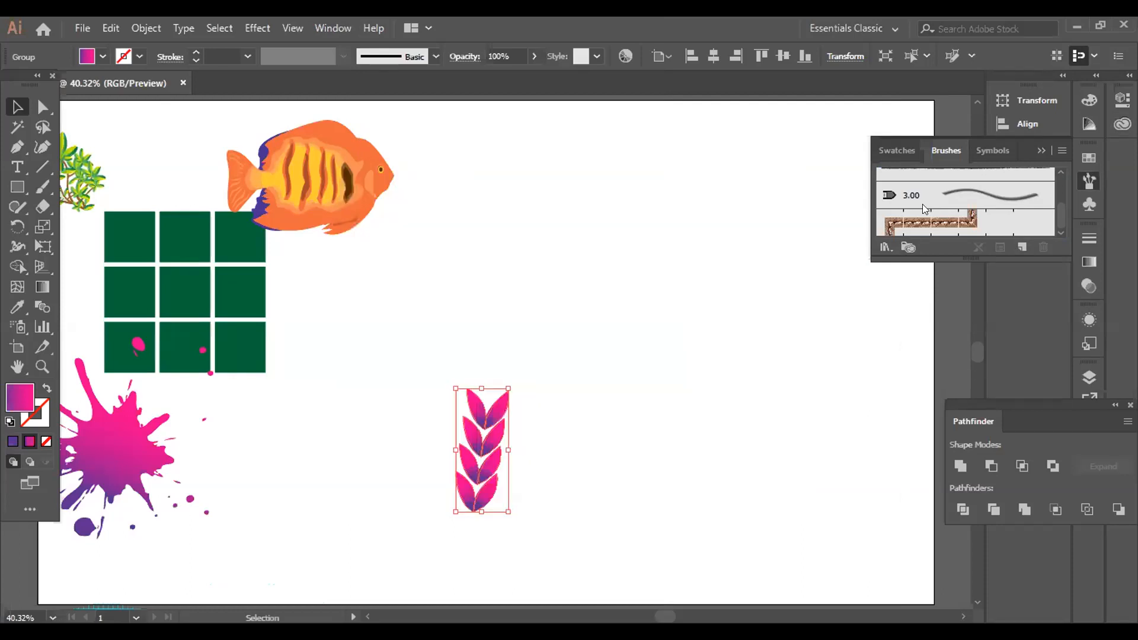
Move the stacked leaf group to the right and up into the empty area of the artboard.
mouse_move(480, 465)
left_mouse_down()
mouse_move(749, 237)
mouse_move(990, 211)
mouse_move(780, 226)
mouse_move(918, 242)
mouse_move(919, 215)
mouse_move(805, 261)
mouse_move(698, 475)
left_mouse_up()
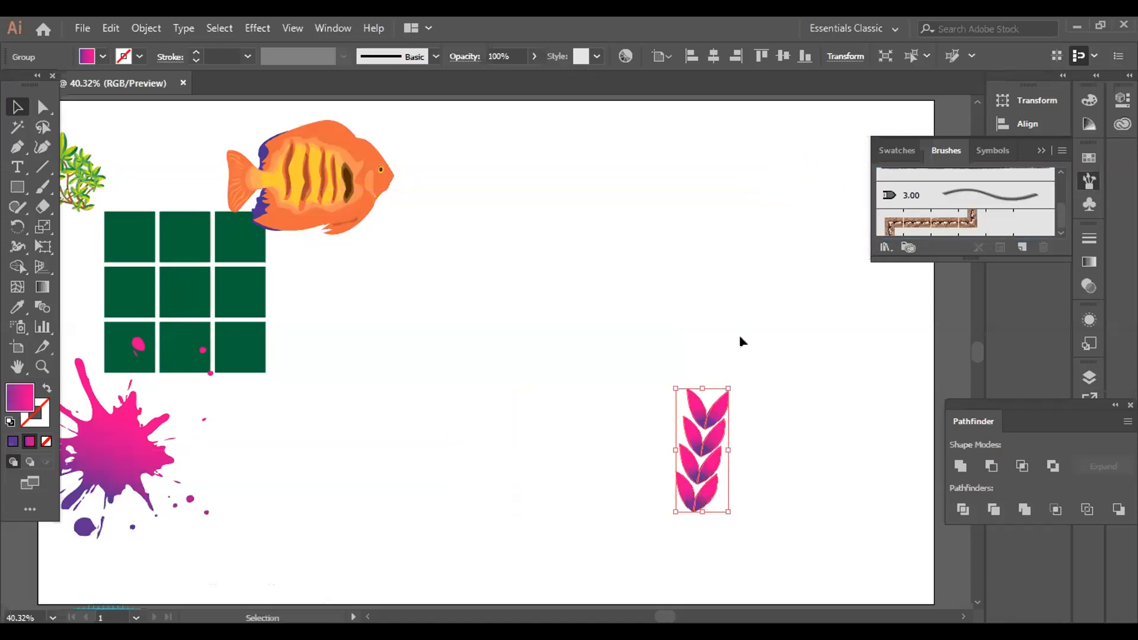
left_click_drag(820, 490, 814, 488)
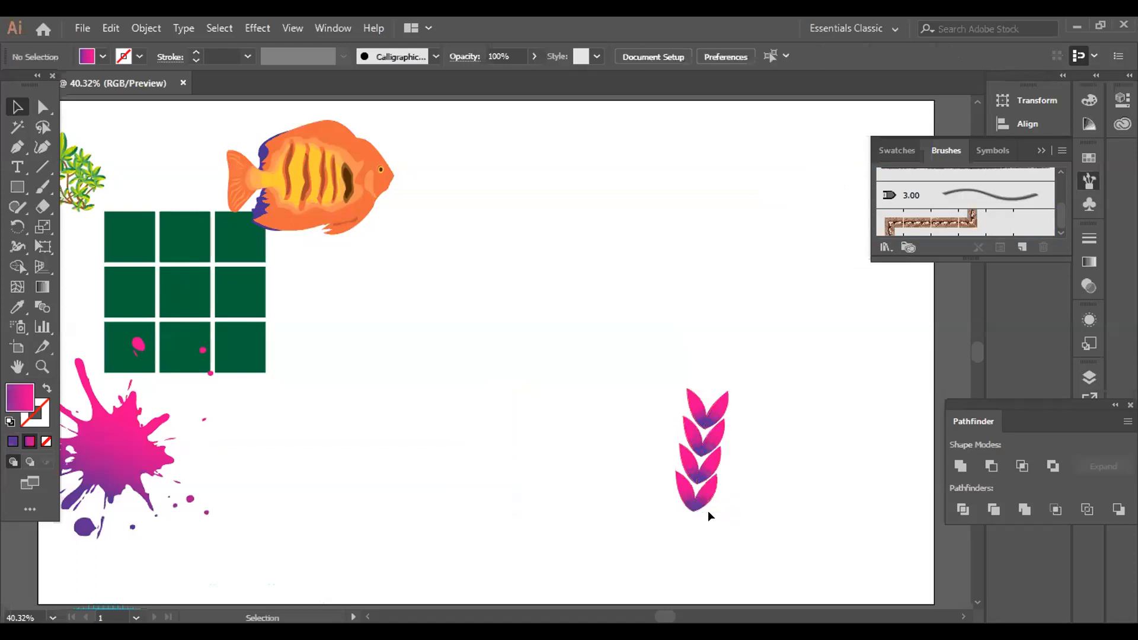
left_click(702, 497)
left_click_drag(711, 478, 882, 268)
left_click_drag(746, 321, 746, 321)
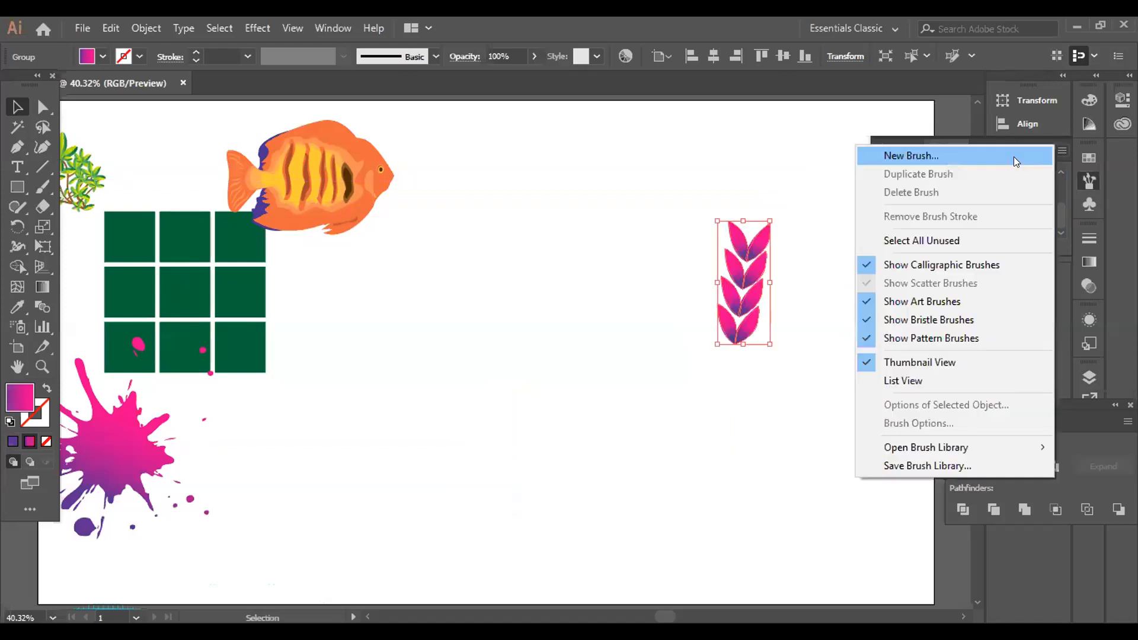
Try to create a scatter brush from the moved leaf group and to save the brushes as a library.
left_click(1014, 157)
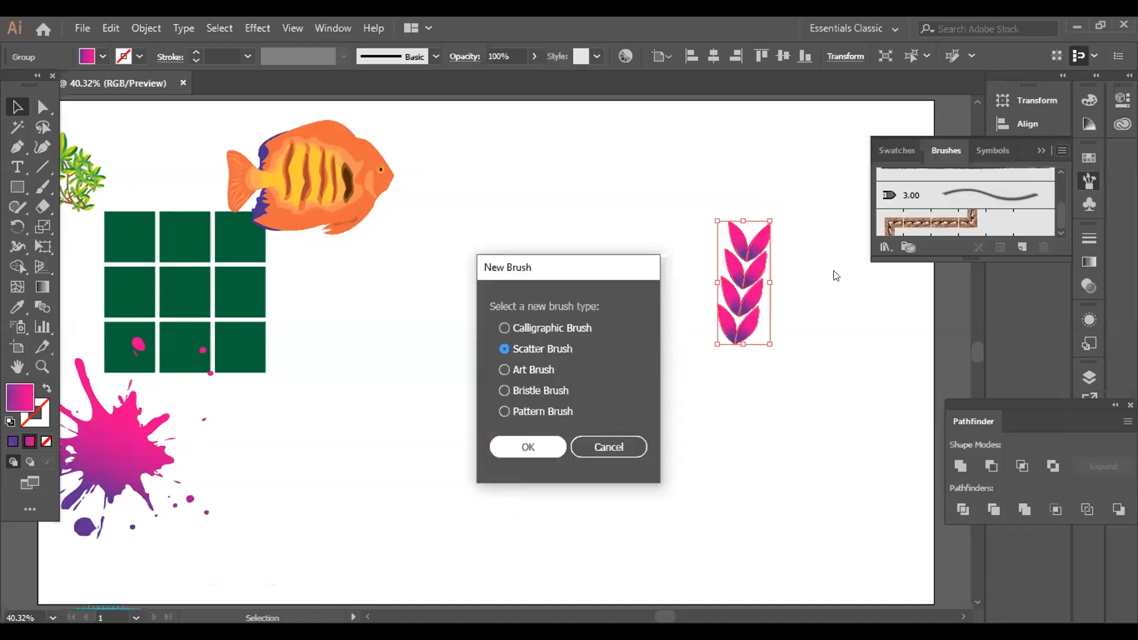
left_click(1060, 150)
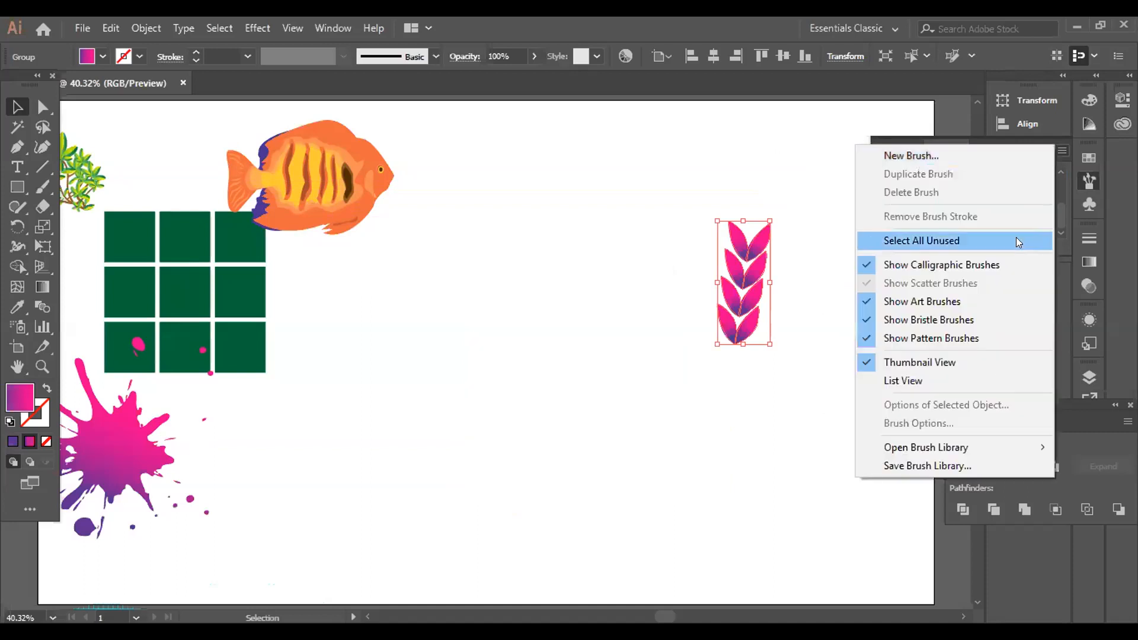
left_click(981, 466)
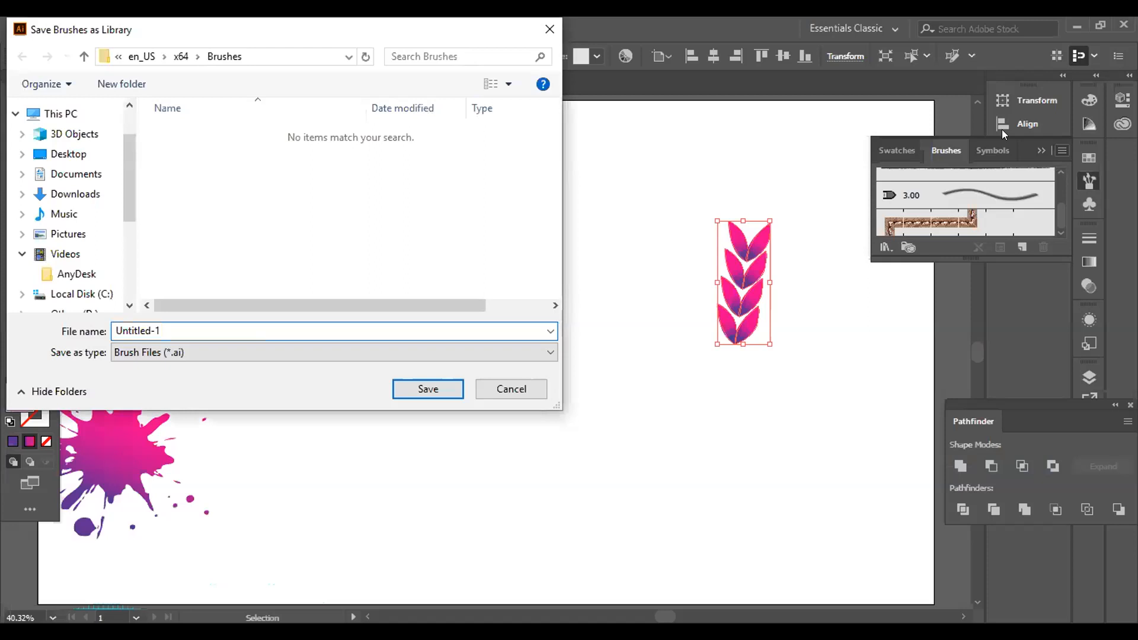
key("Escape")
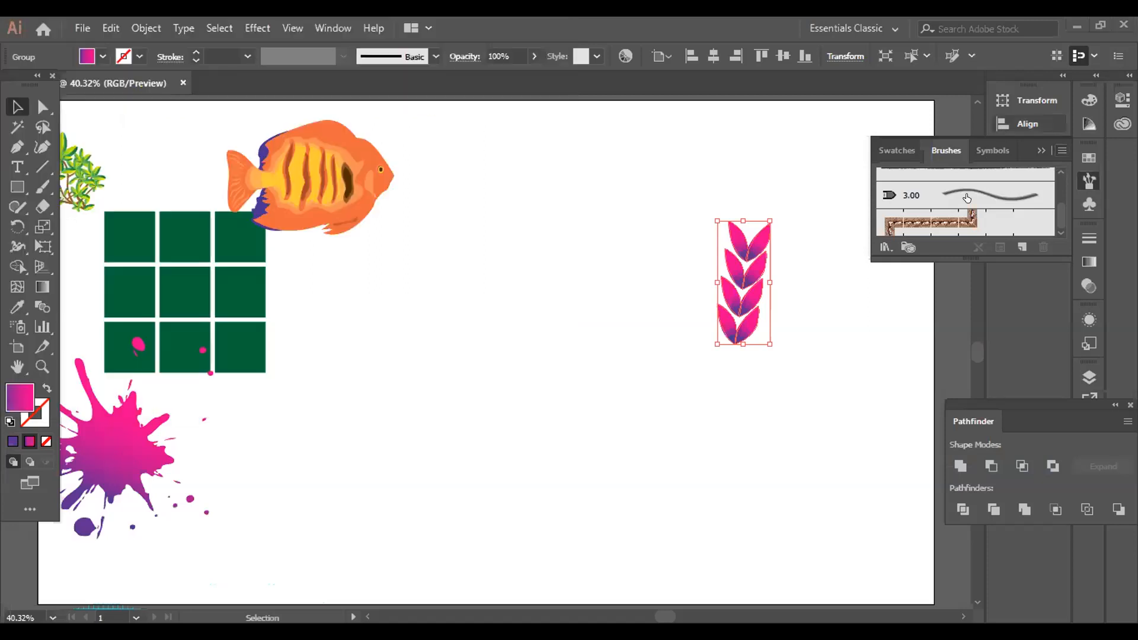
left_click(989, 150)
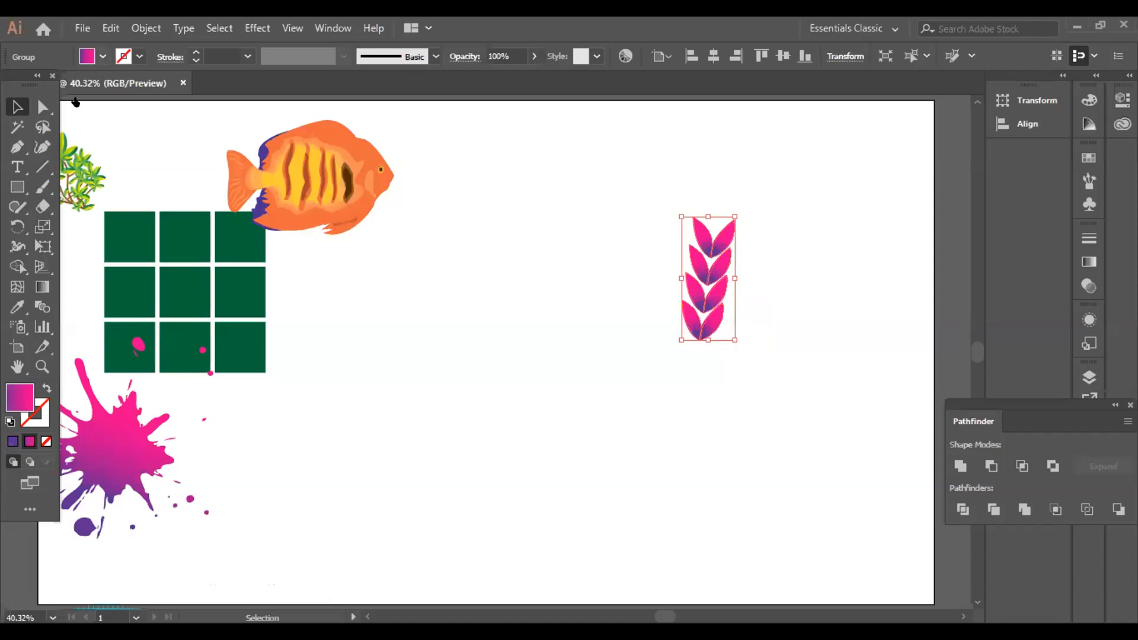
Fill the leaf group with a solid light blue swatch and deselect it.
left_click(103, 57)
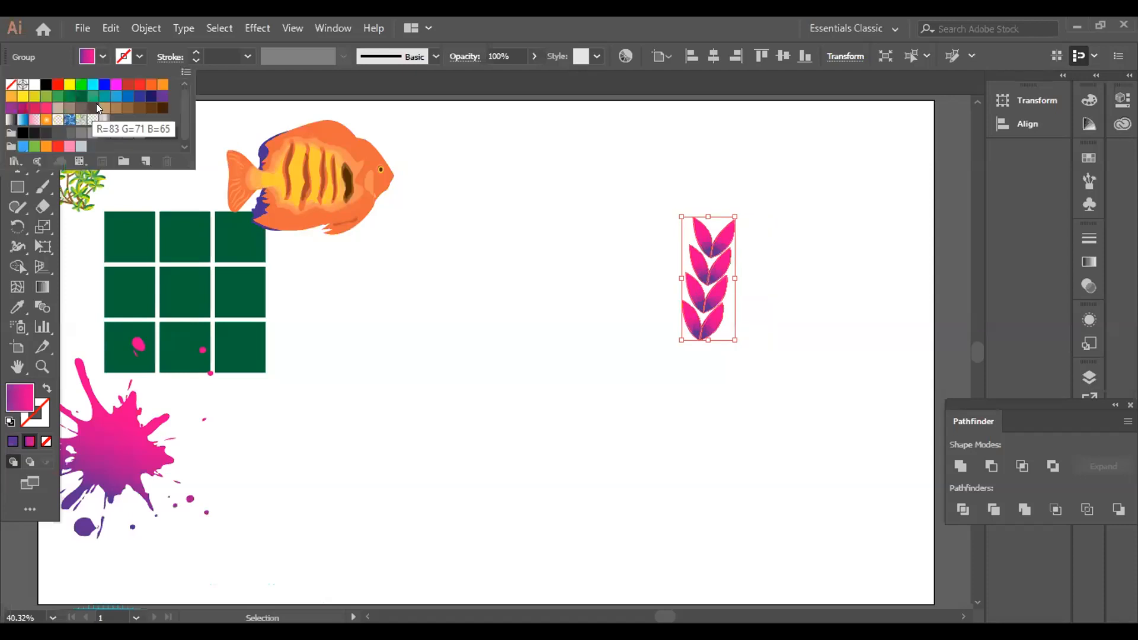
left_click(116, 96)
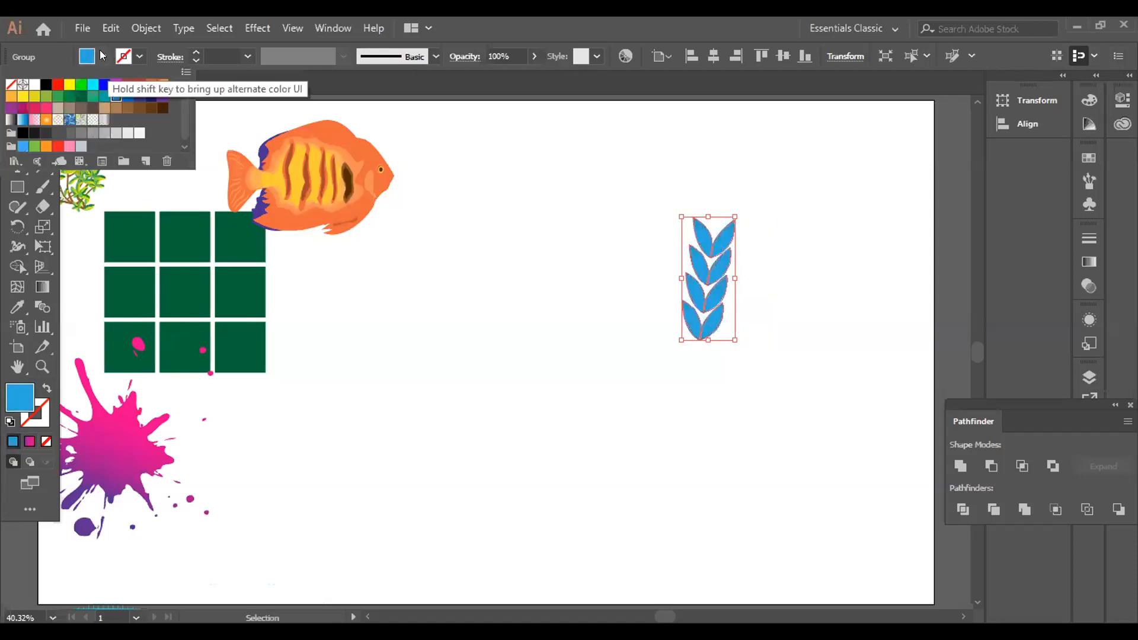
left_click(100, 52)
key("ctrl+shift+a")
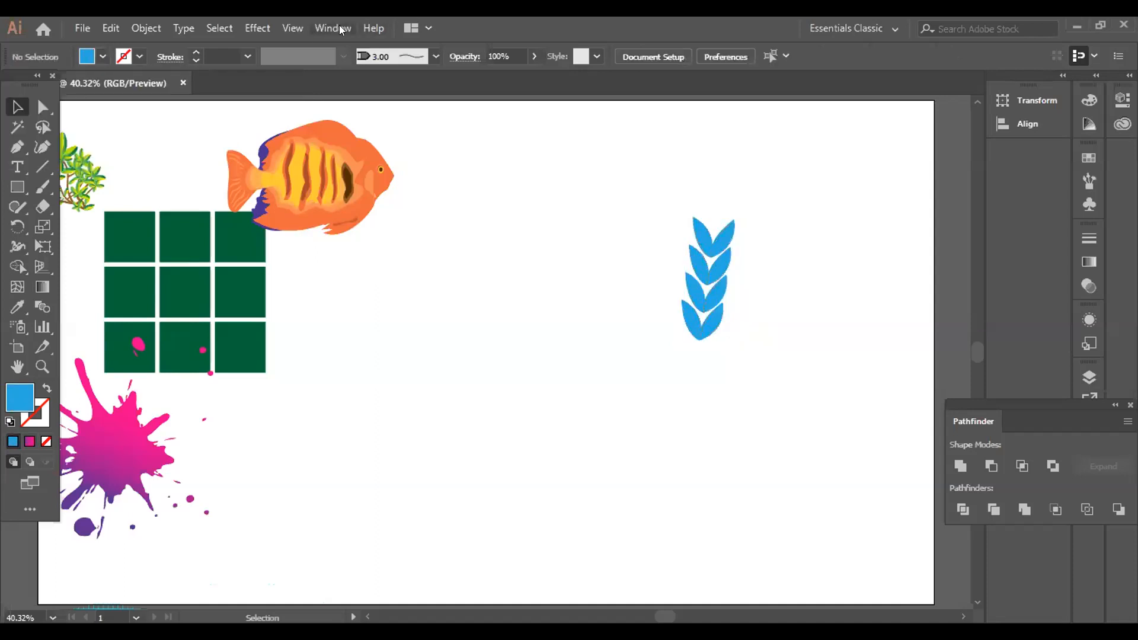
Reopen the Brushes panel and start a new scatter brush from the blue leaf group.
left_click(341, 27)
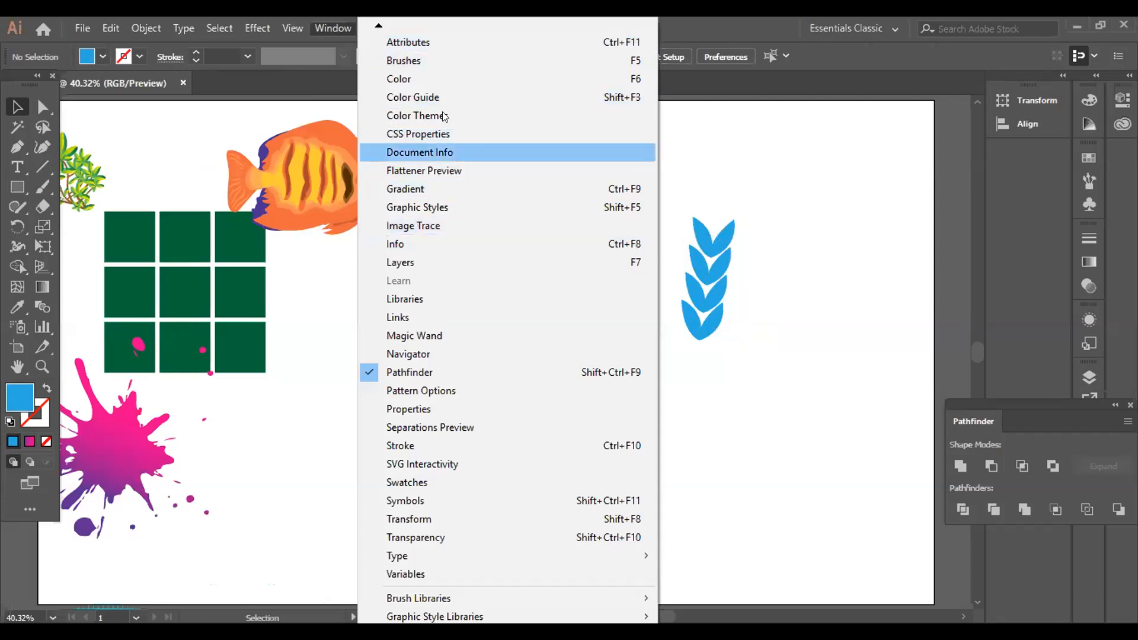
left_click(376, 26)
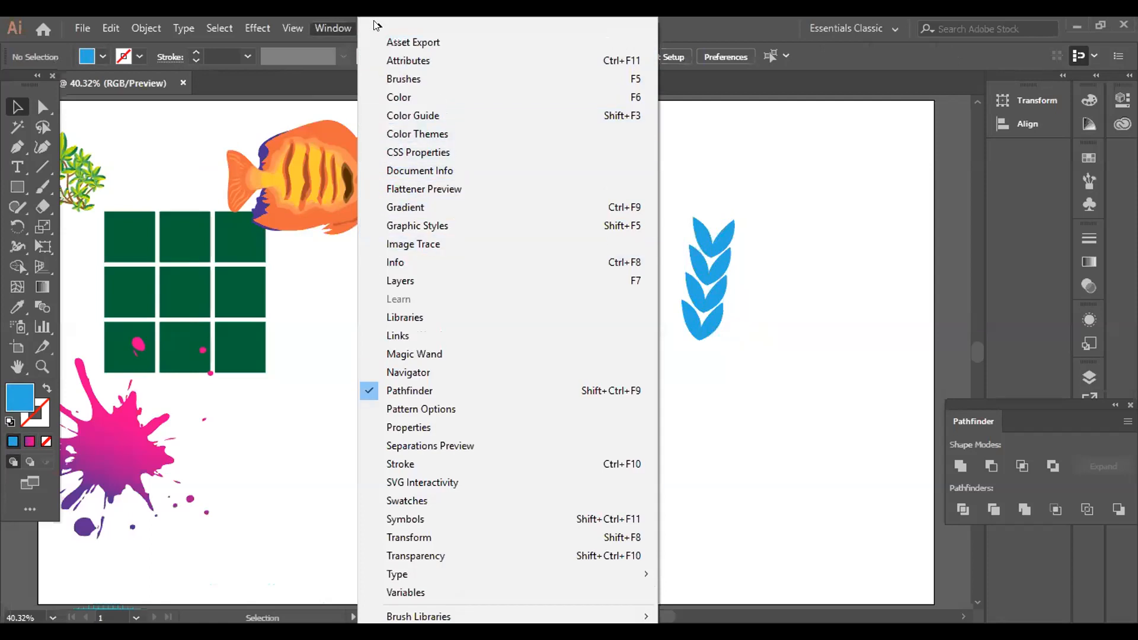
left_click(415, 85)
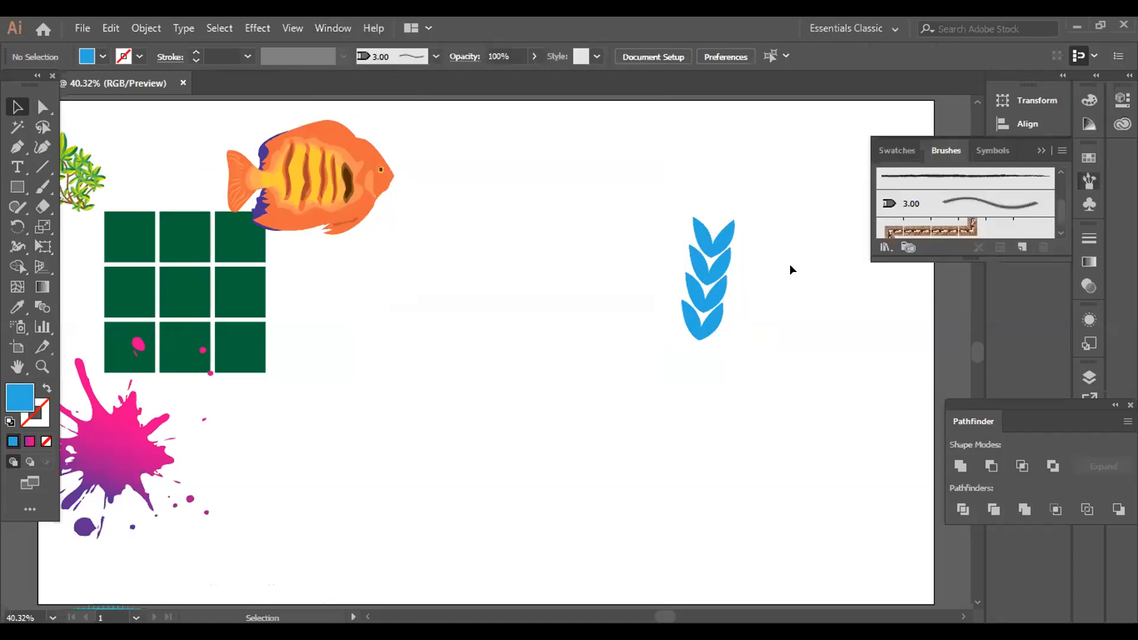
mouse_move(708, 277)
left_mouse_down()
mouse_move(940, 204)
mouse_move(989, 208)
left_mouse_up()
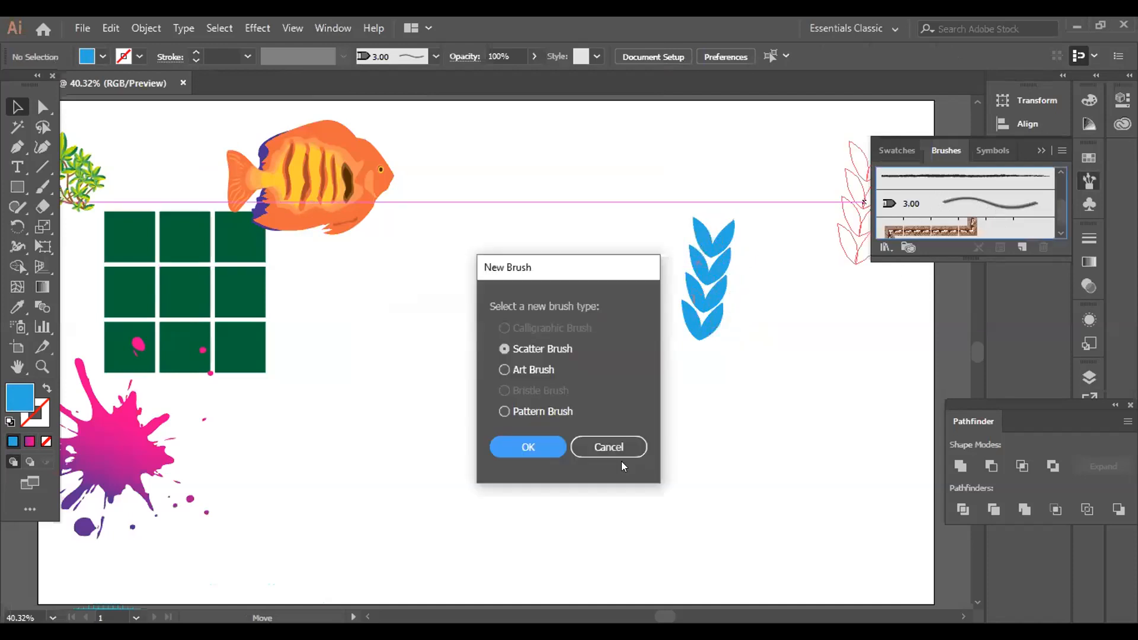
left_click(524, 448)
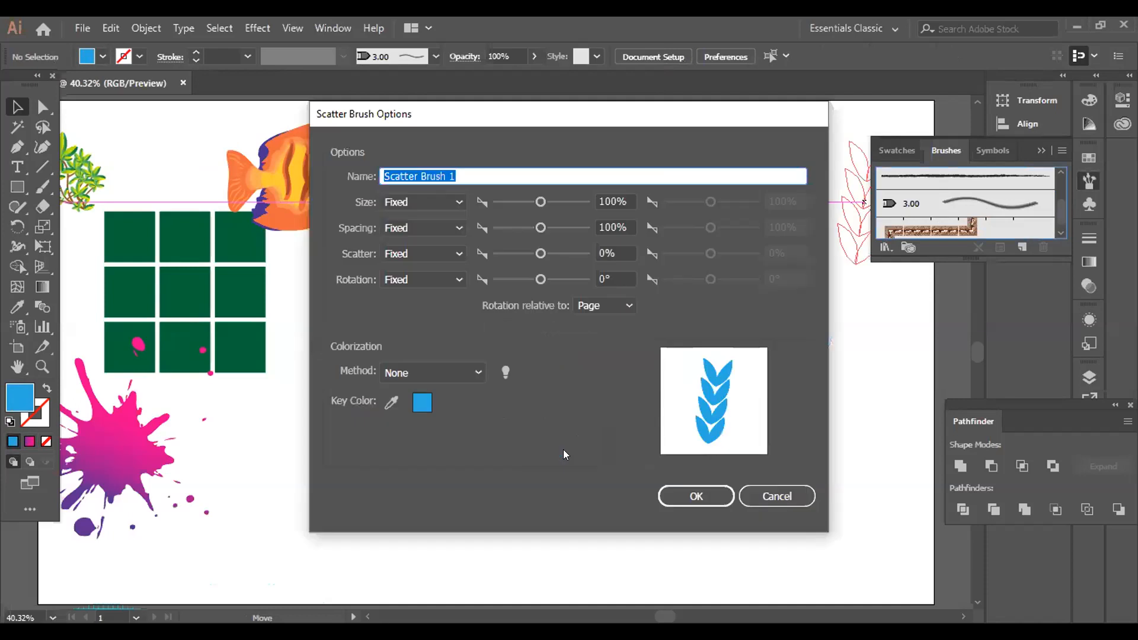
left_click(789, 496)
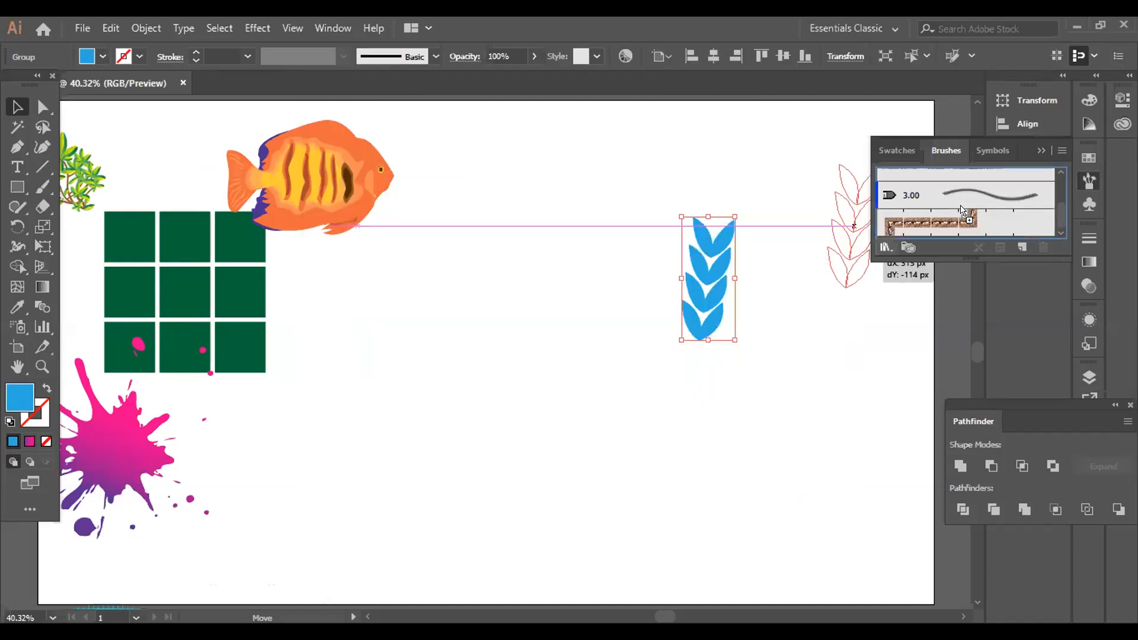
left_click_drag(964, 212, 964, 212)
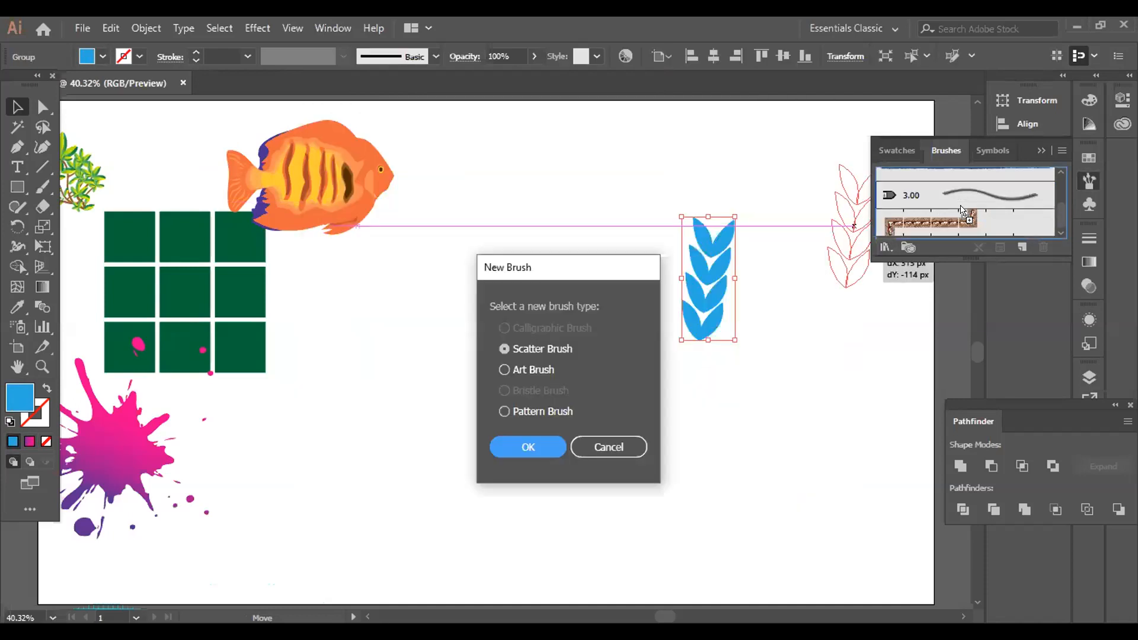
left_click(522, 448)
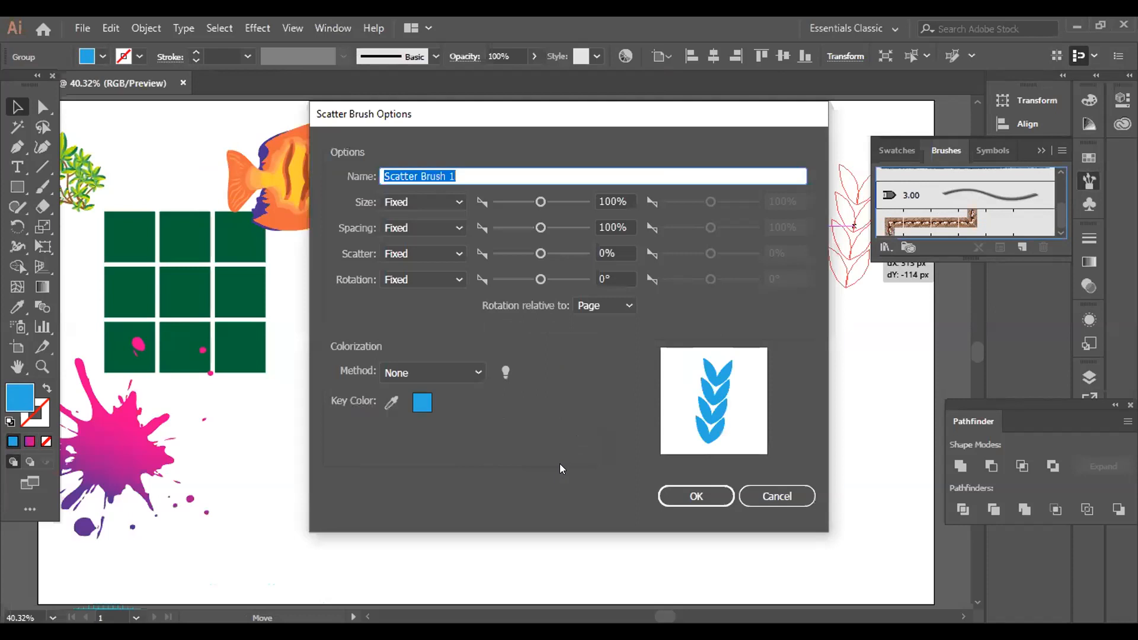
Create the scatter brush with size 146%, colorization method None and rotation relative to Page.
mouse_move(540, 202)
left_mouse_down()
mouse_move(569, 202)
mouse_move(543, 201)
left_mouse_up()
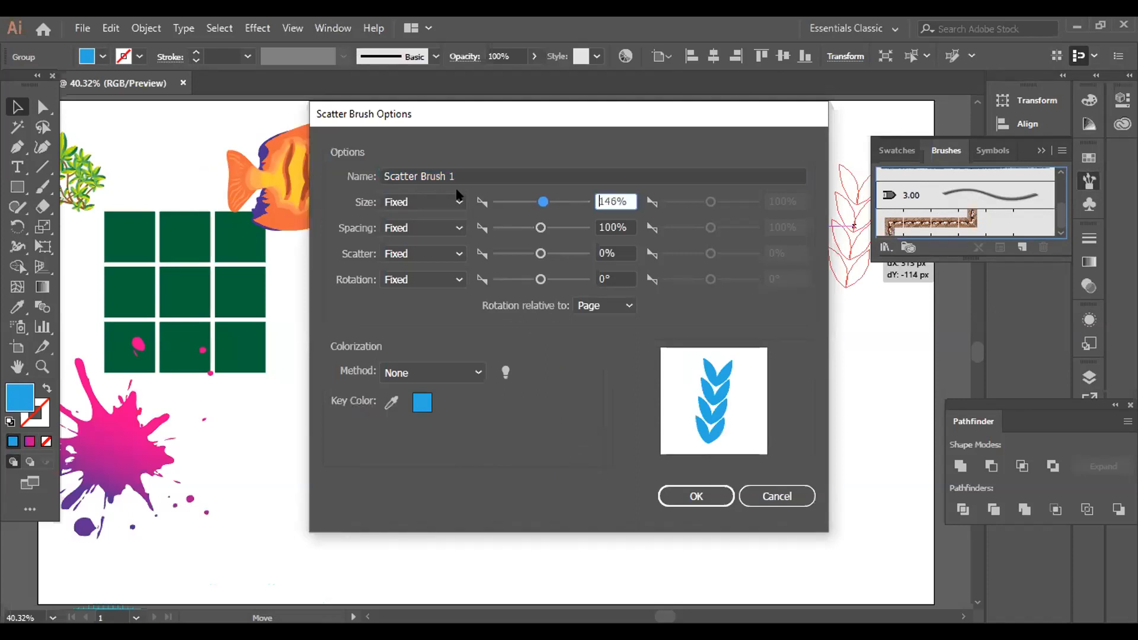
left_click(432, 372)
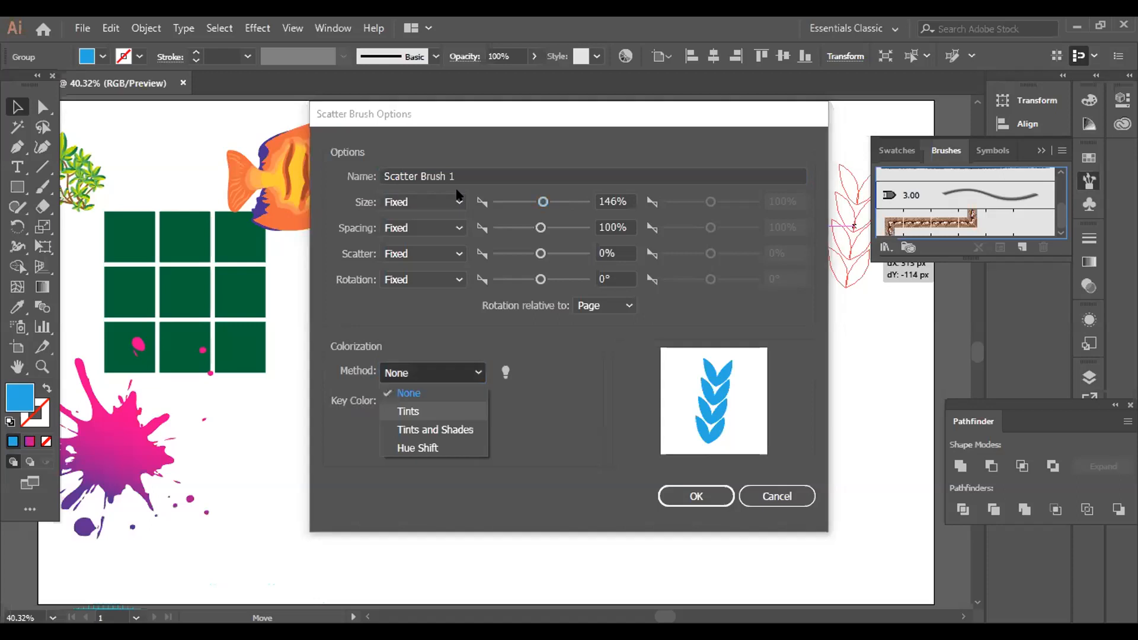
left_click(433, 411)
left_click(432, 372)
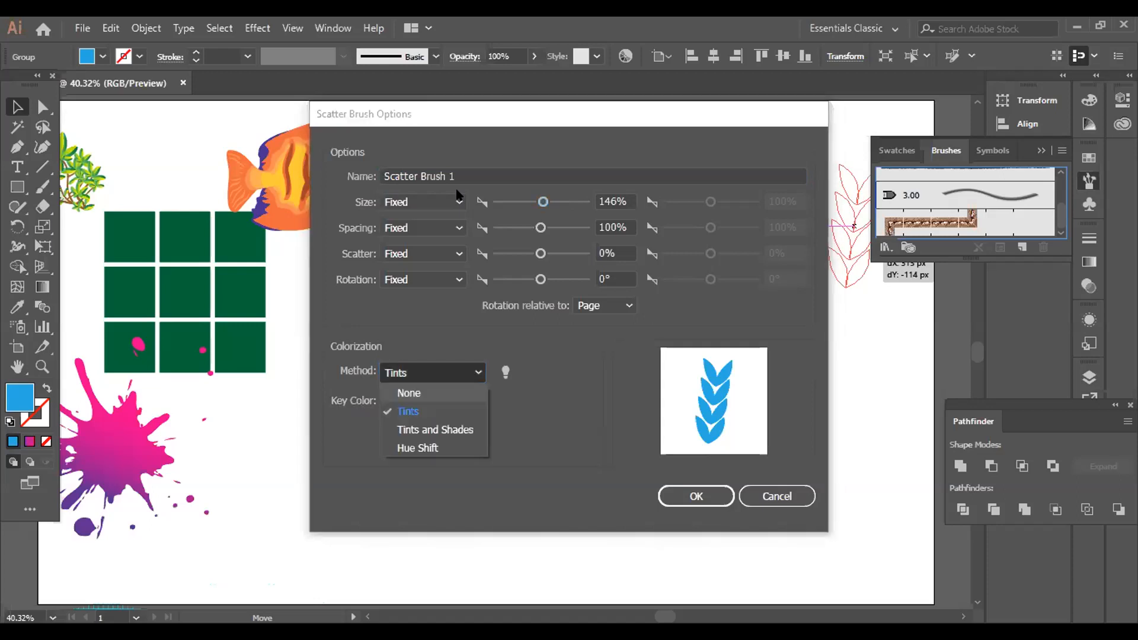
left_click(415, 393)
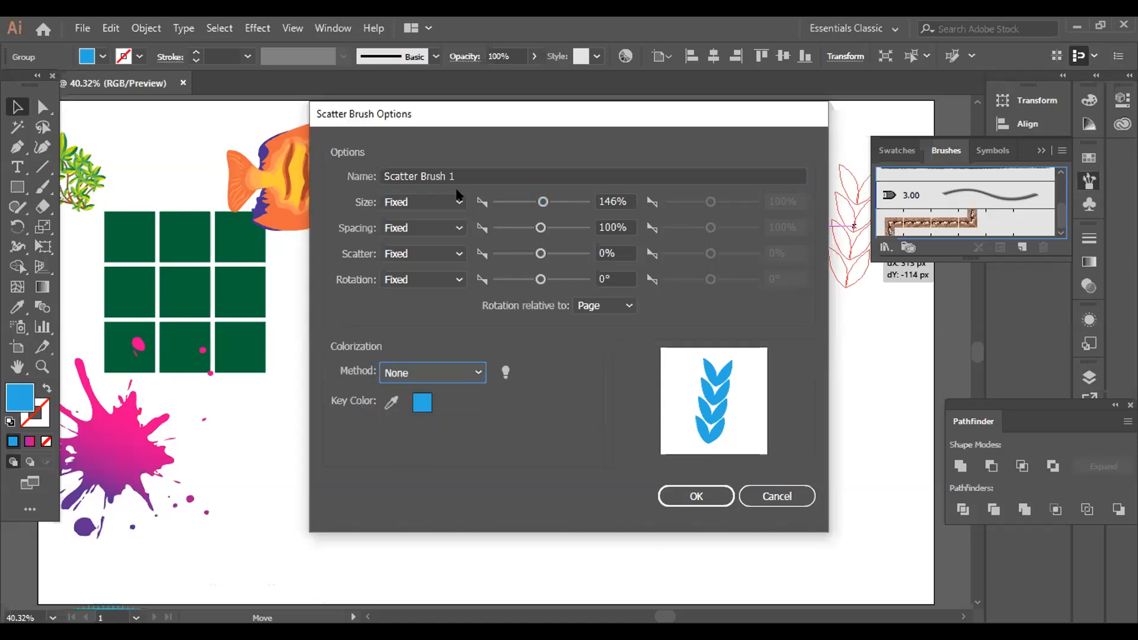
left_click(605, 305)
left_click(600, 342)
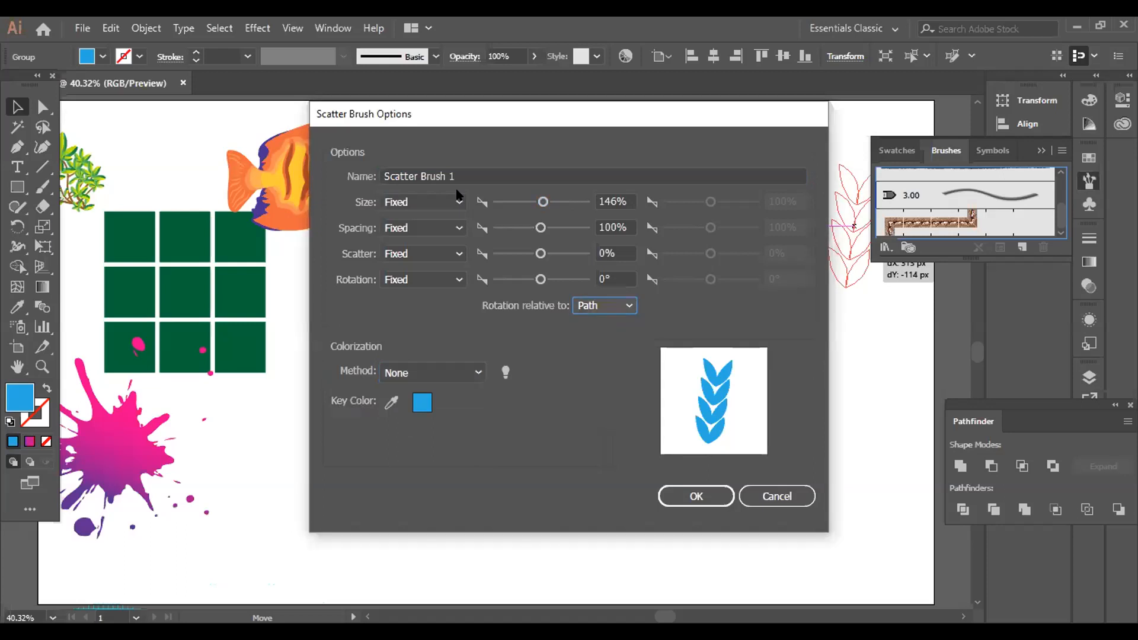
key("Up")
left_click(706, 496)
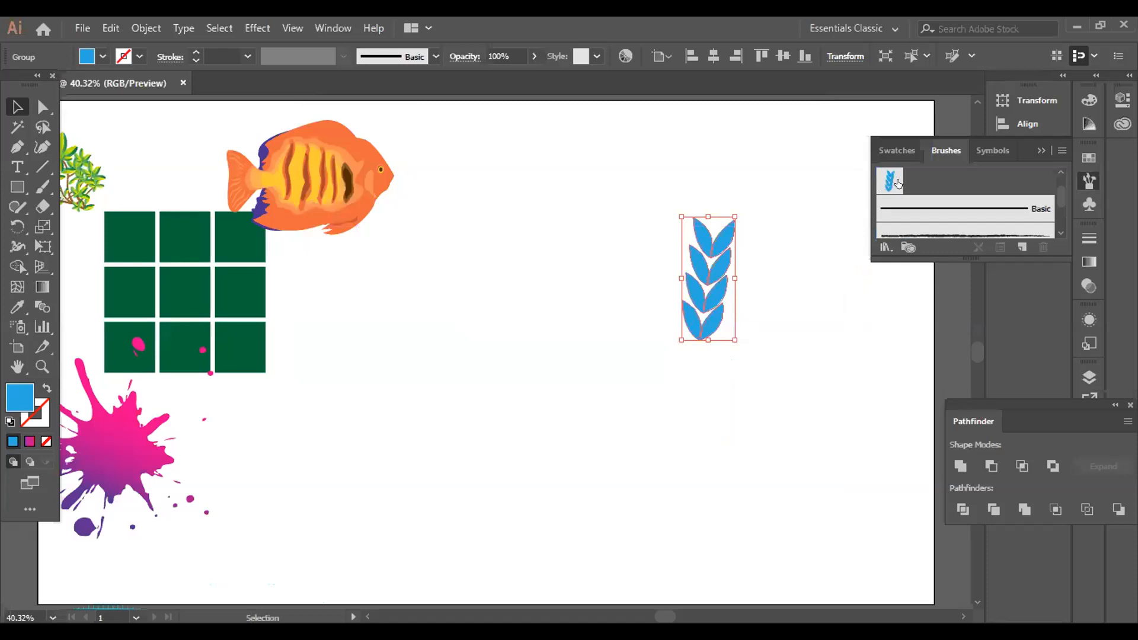
Apply the new leaf scatter brush to the leaf group, and delete the group from the artboard.
left_click(885, 181)
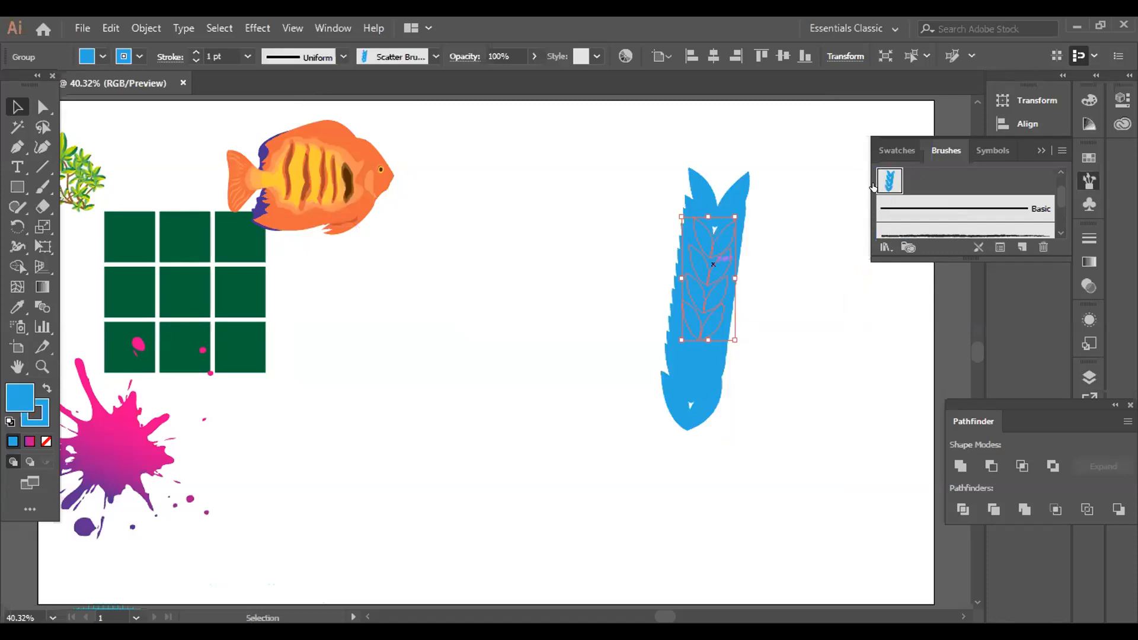
key("Delete")
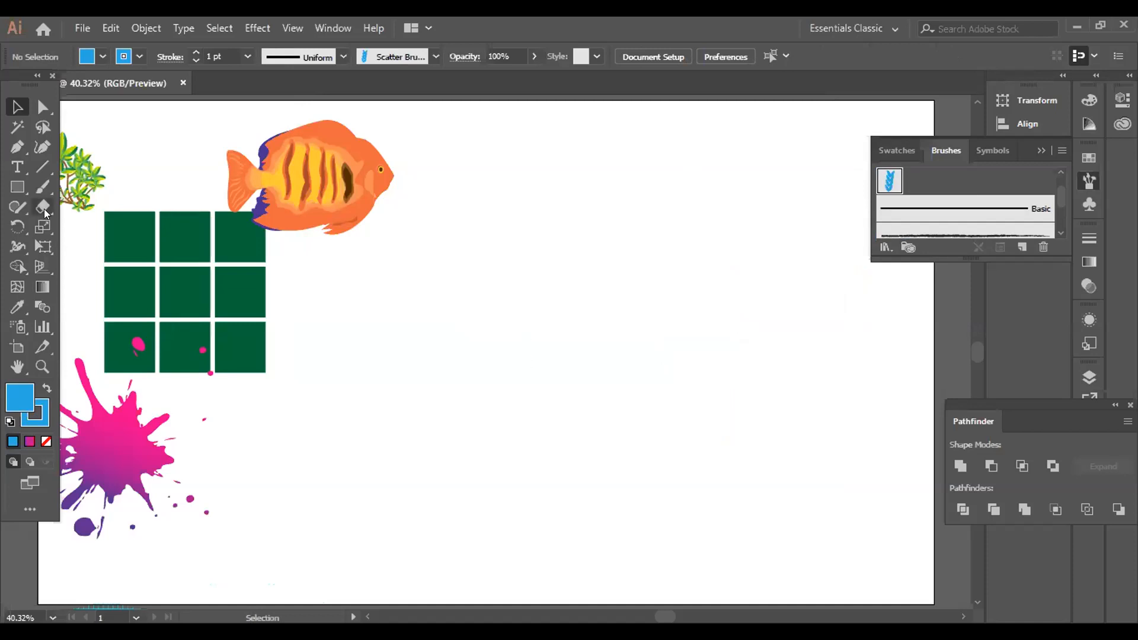
Paint three separate leaf motifs on the empty artboard area using the Paintbrush with the leaf scatter brush.
left_click(41, 185)
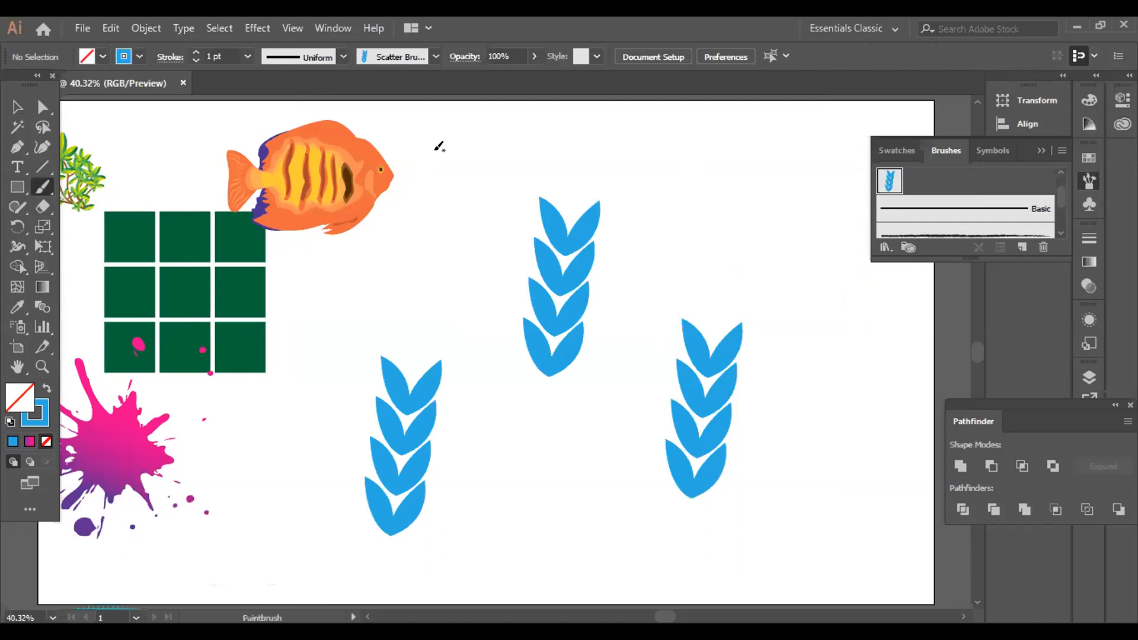
Paint five more separate leaf motifs across the empty artboard areas with the leaf scatter brush.
left_click_drag(439, 145, 439, 148)
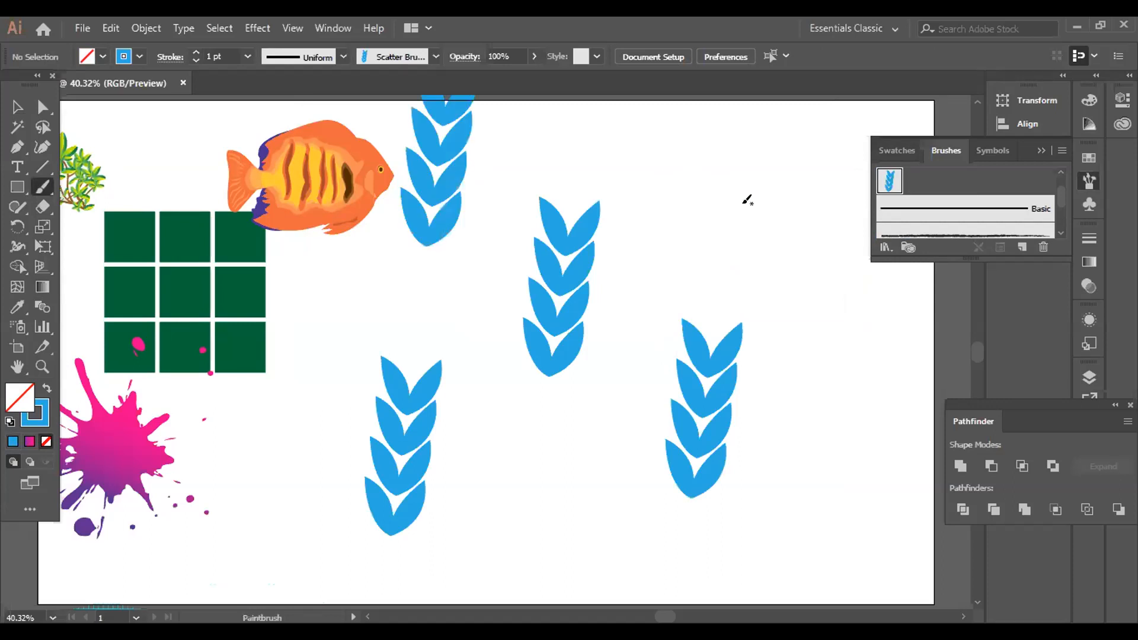
left_click(744, 203)
left_click(577, 507)
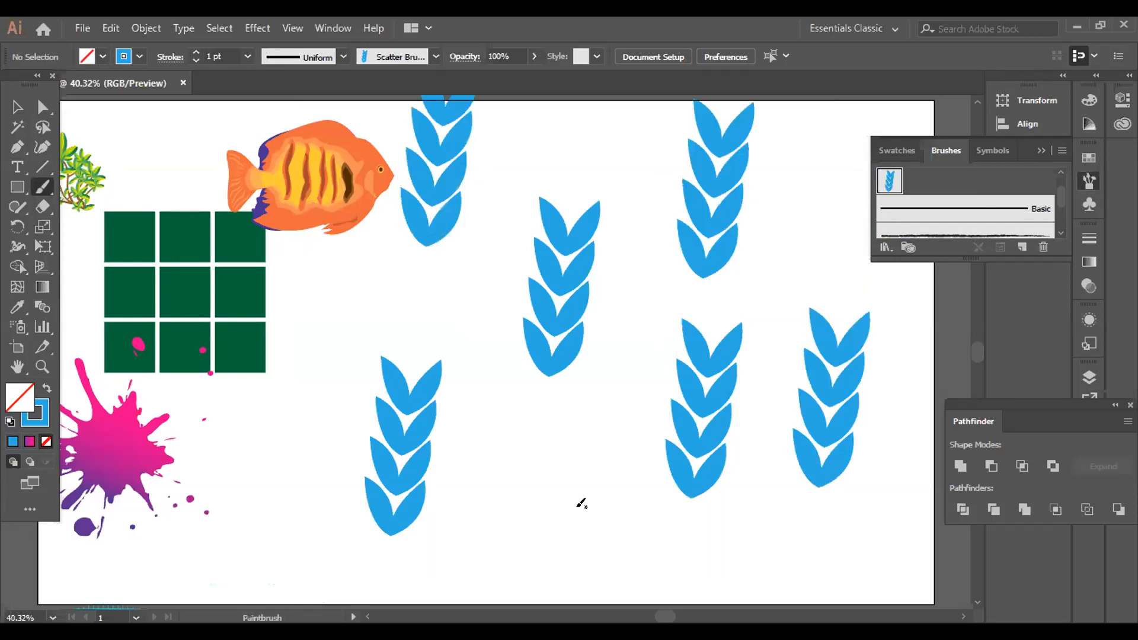
left_click(577, 507)
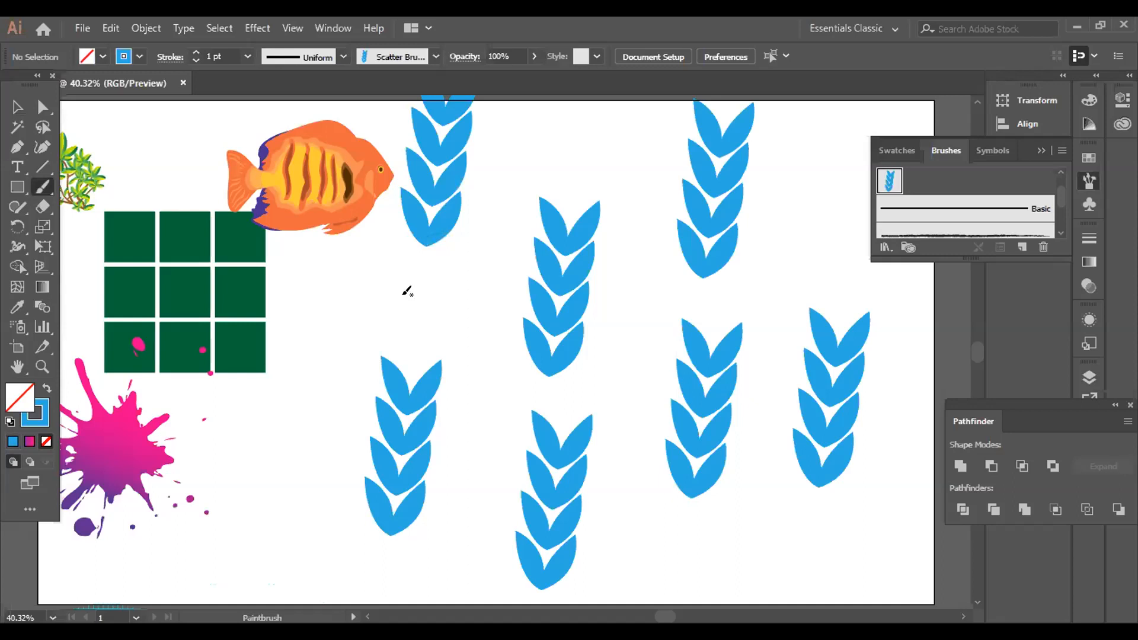
left_click(247, 455)
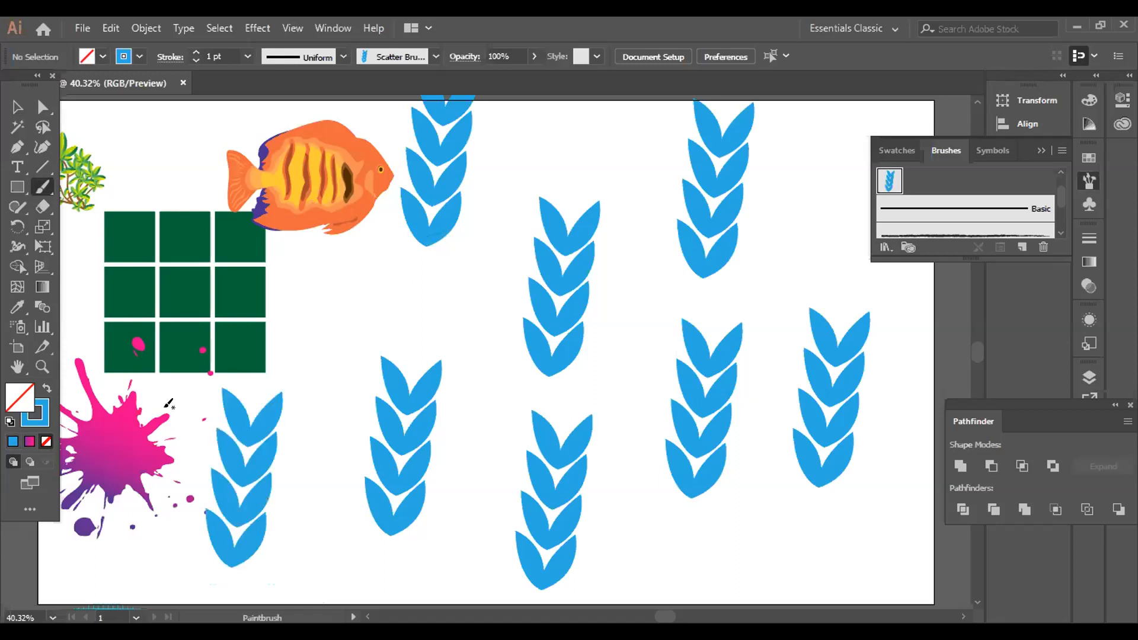
Select the painted leaf motif beside the pink splash with the Selection tool.
left_click(19, 105)
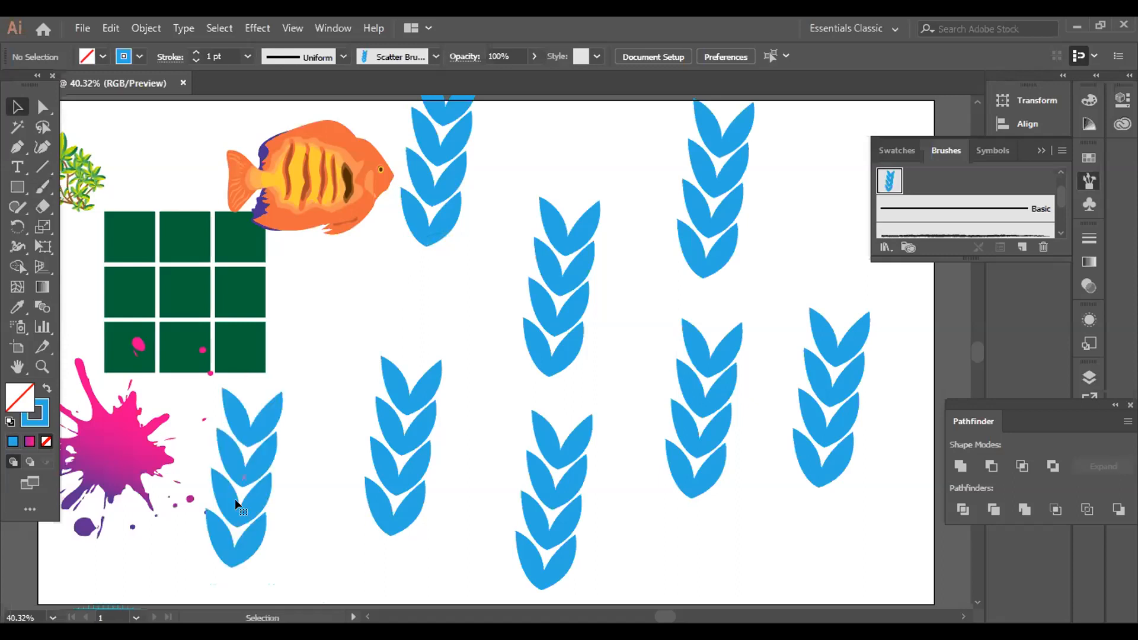
left_click(217, 505)
left_click_drag(209, 407, 260, 543)
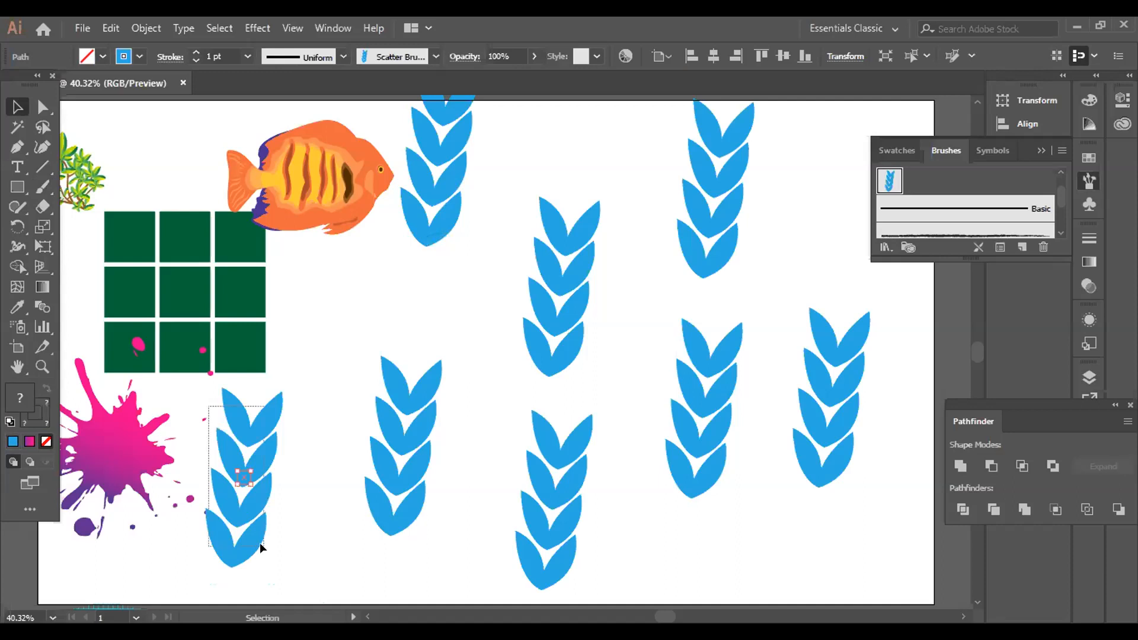
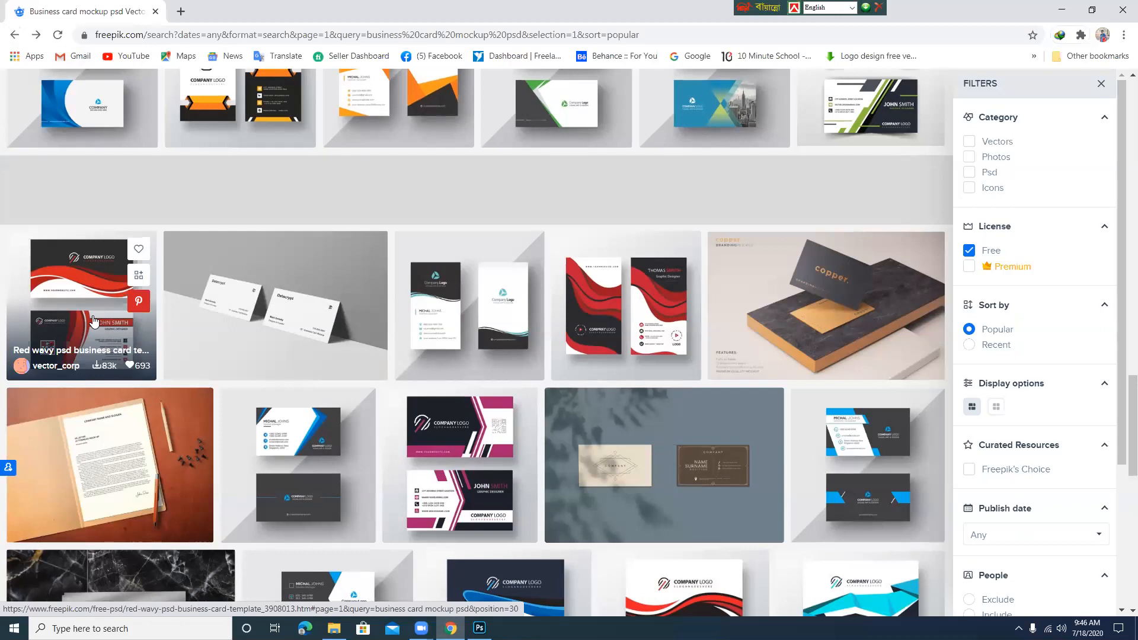
Switch to Freepik in the browser and look through the free "business card mockup psd" results for a suitable mockup.
scroll(93, 320, "up", 8)
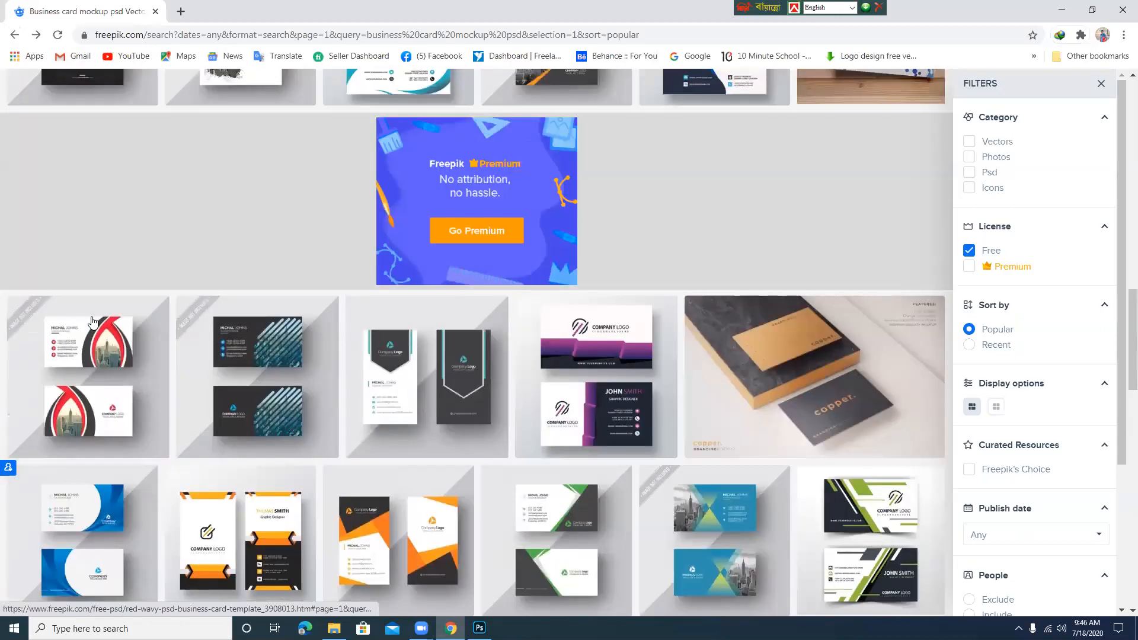
mouse_move(91, 358)
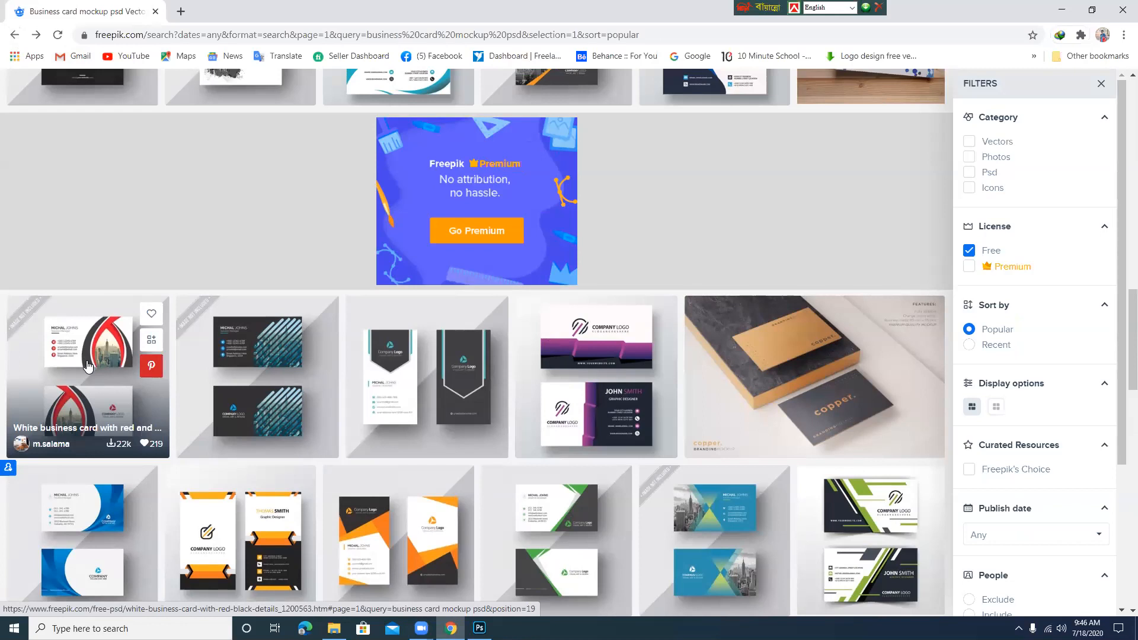
scroll(87, 365, "up", 20)
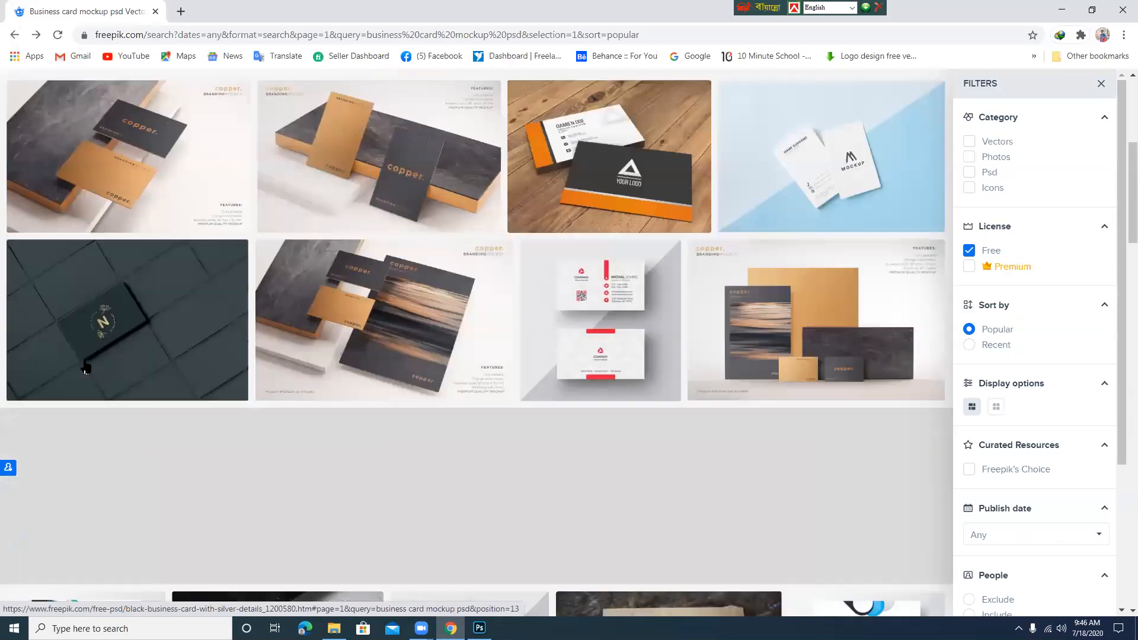
scroll(85, 366, "up", 3)
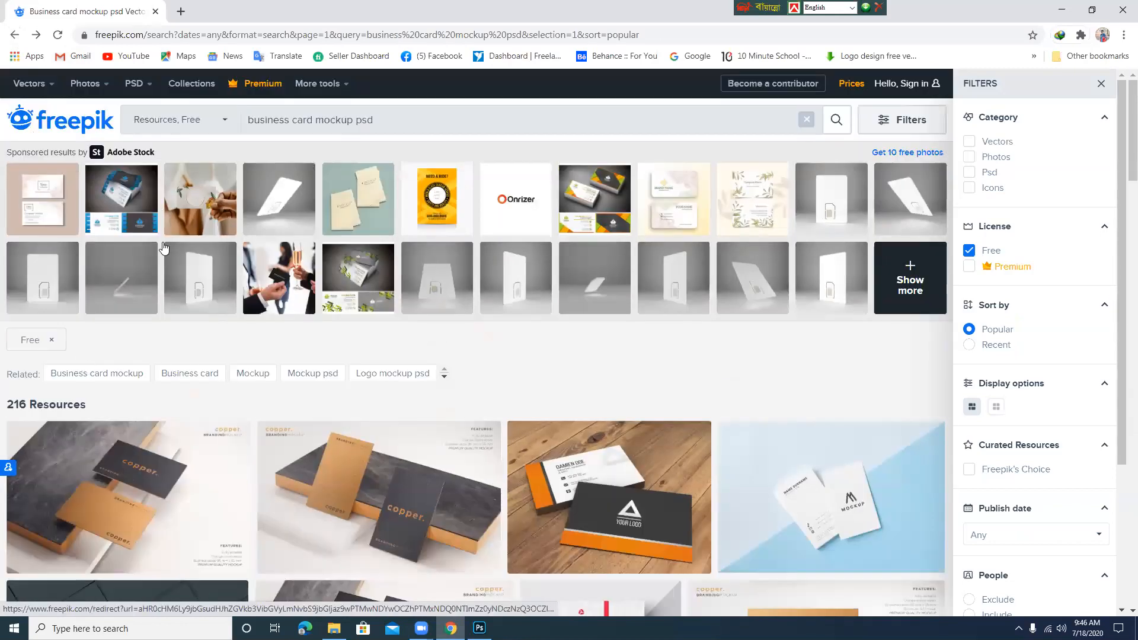
scroll(464, 376, "down", 5)
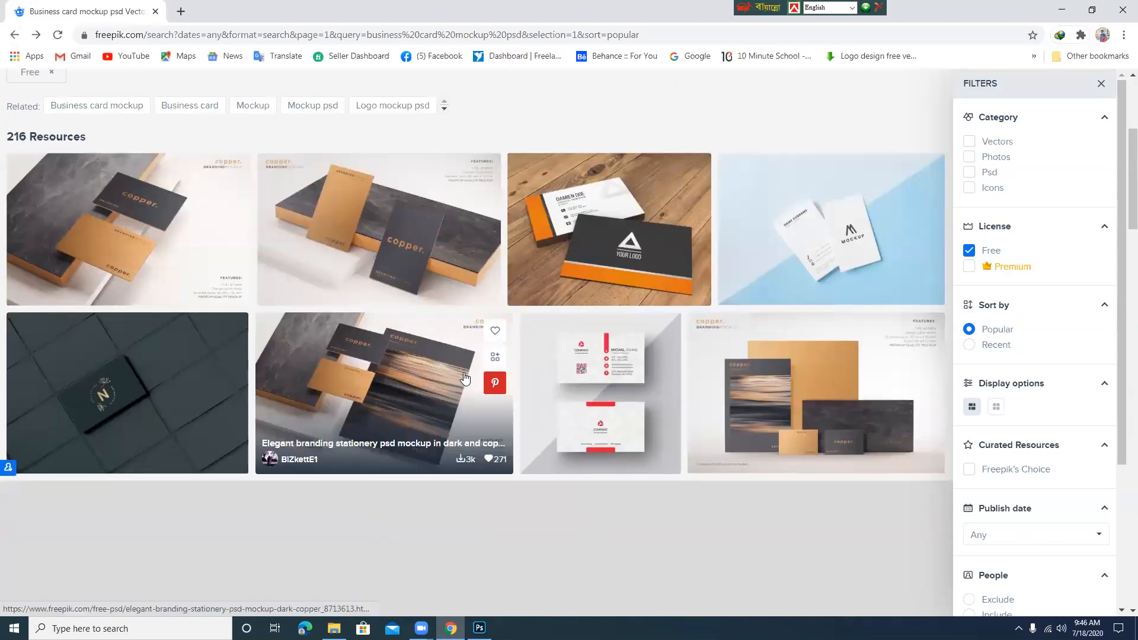
scroll(465, 375, "down", 3)
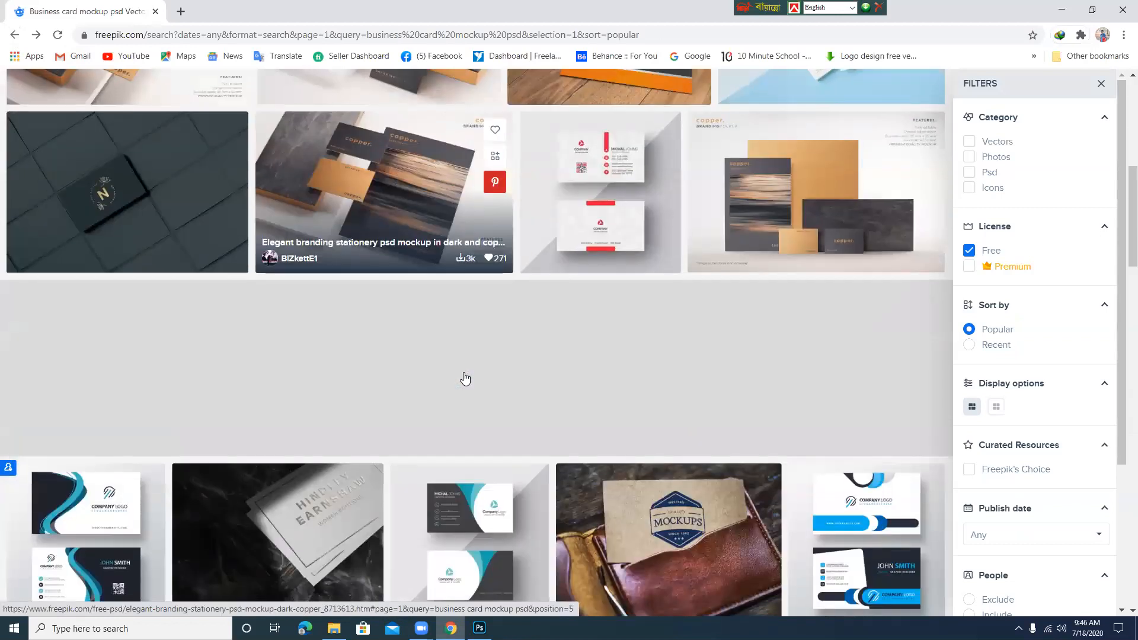
scroll(464, 377, "down", 5)
scroll(464, 378, "up", 2)
scroll(463, 380, "down", 2)
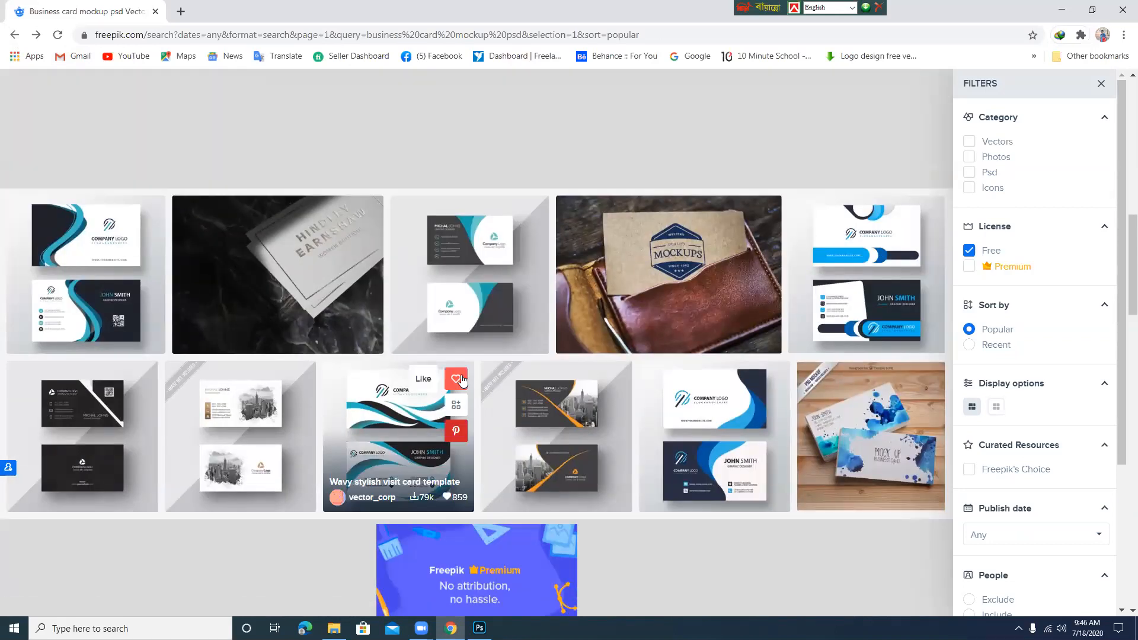
scroll(461, 380, "up", 8)
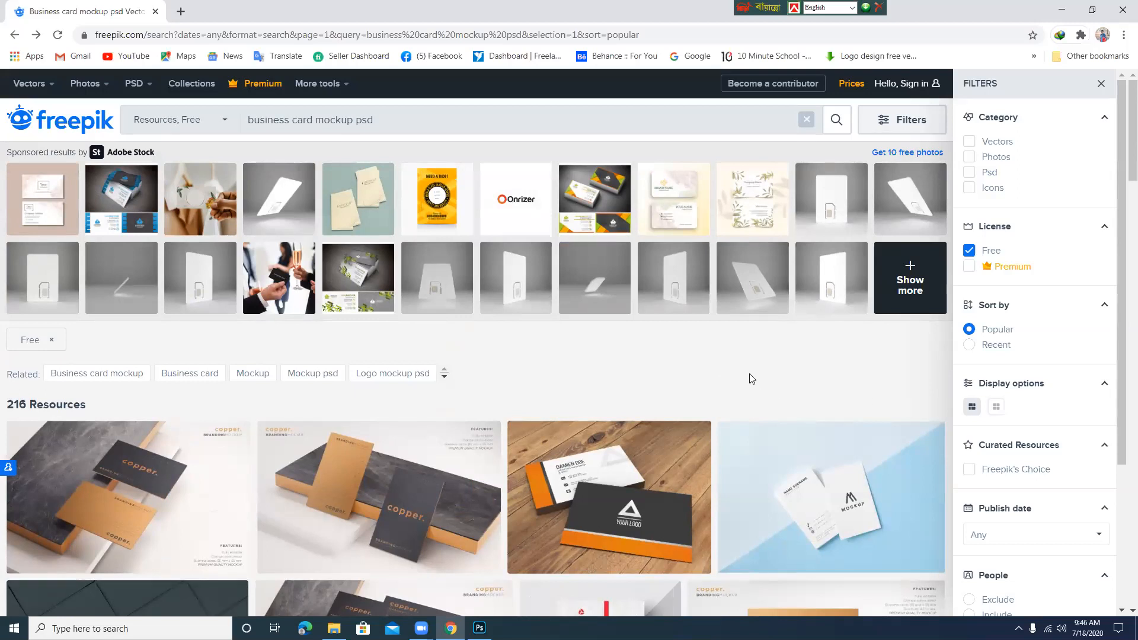
scroll(751, 376, "down", 5)
scroll(748, 380, "up", 3)
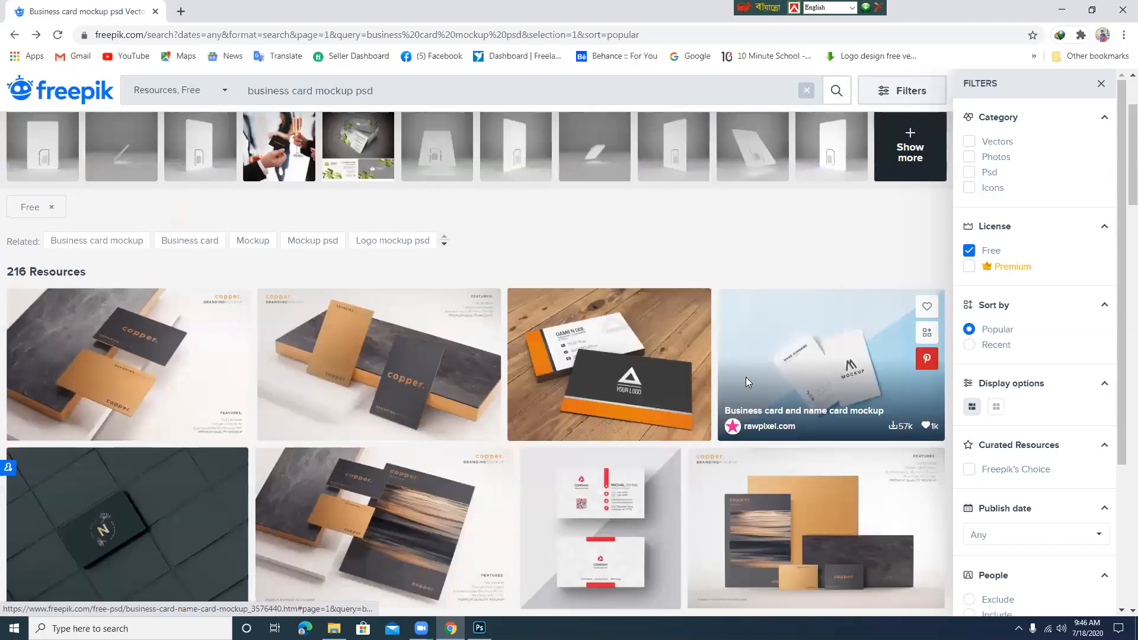
scroll(745, 377, "up", 2)
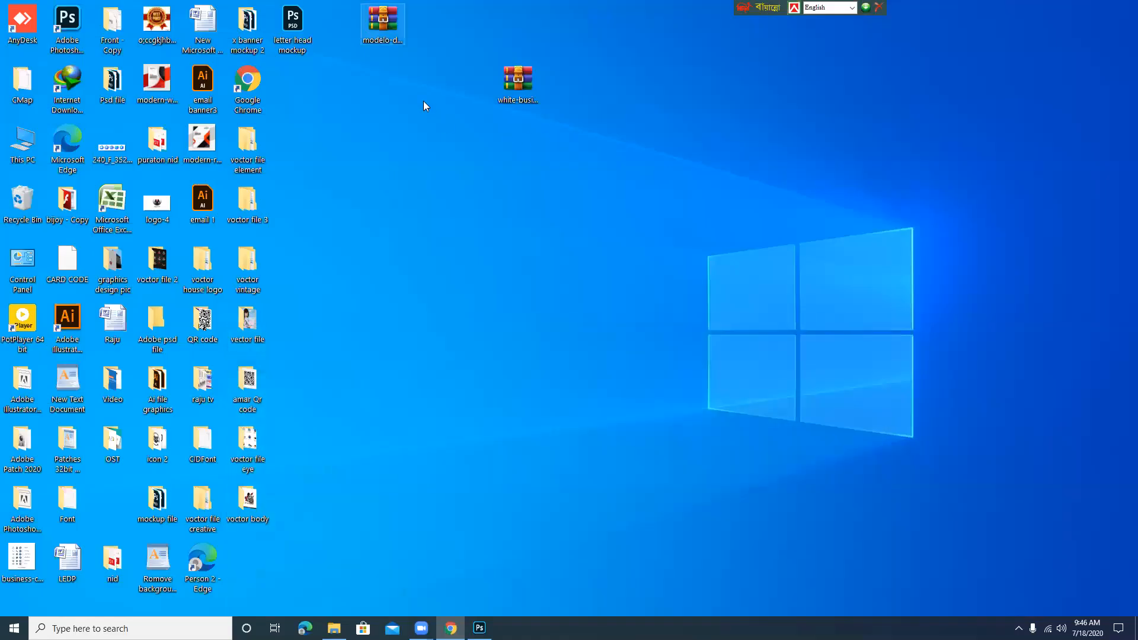
Delete the modelo-d... archive from the desktop and open the Internet Download Manager download list.
key("Delete")
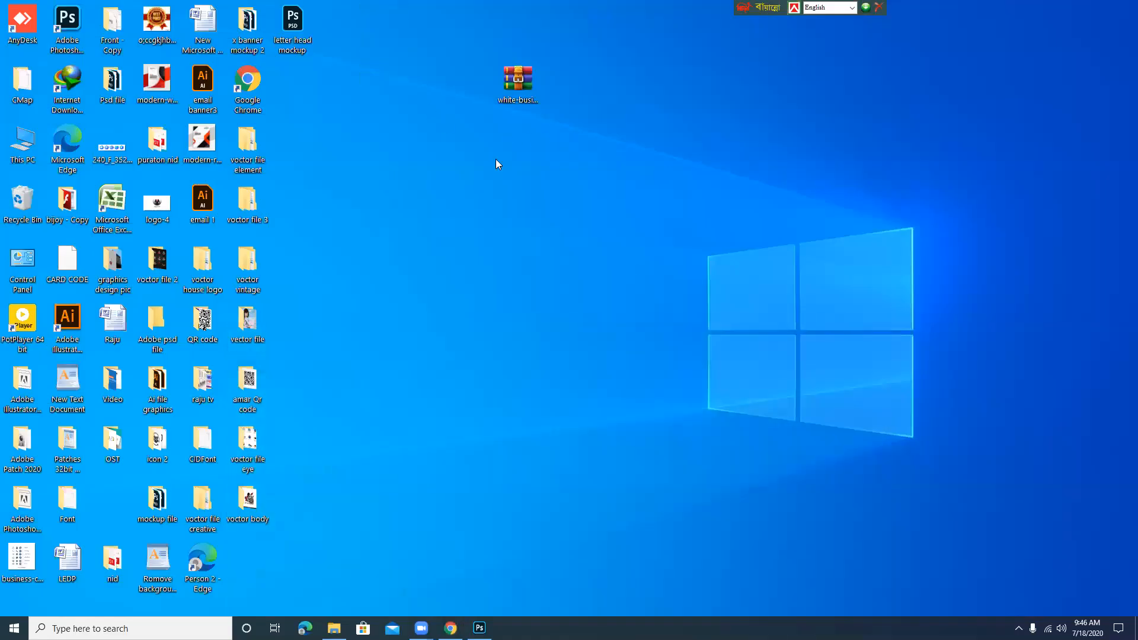
left_click(1018, 628)
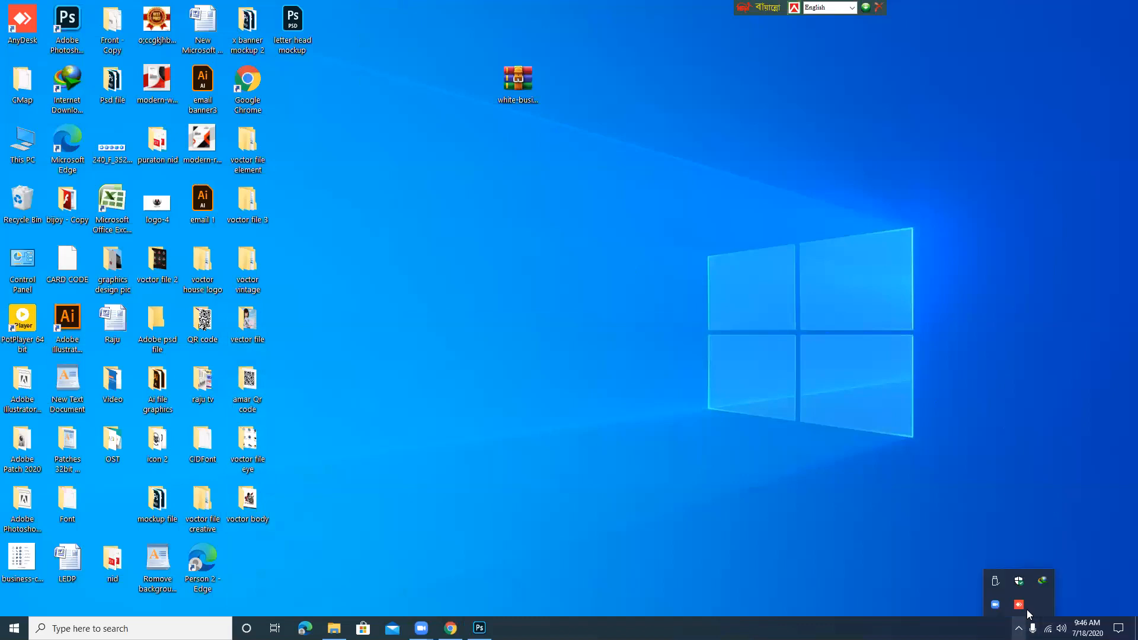
left_click(1045, 582)
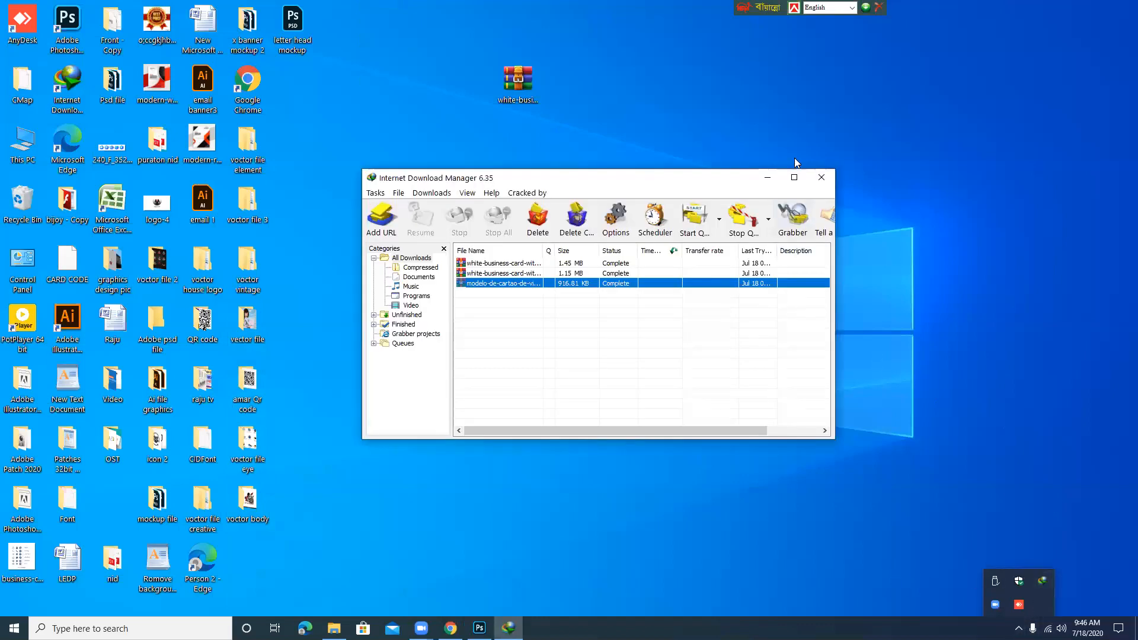
left_click(795, 177)
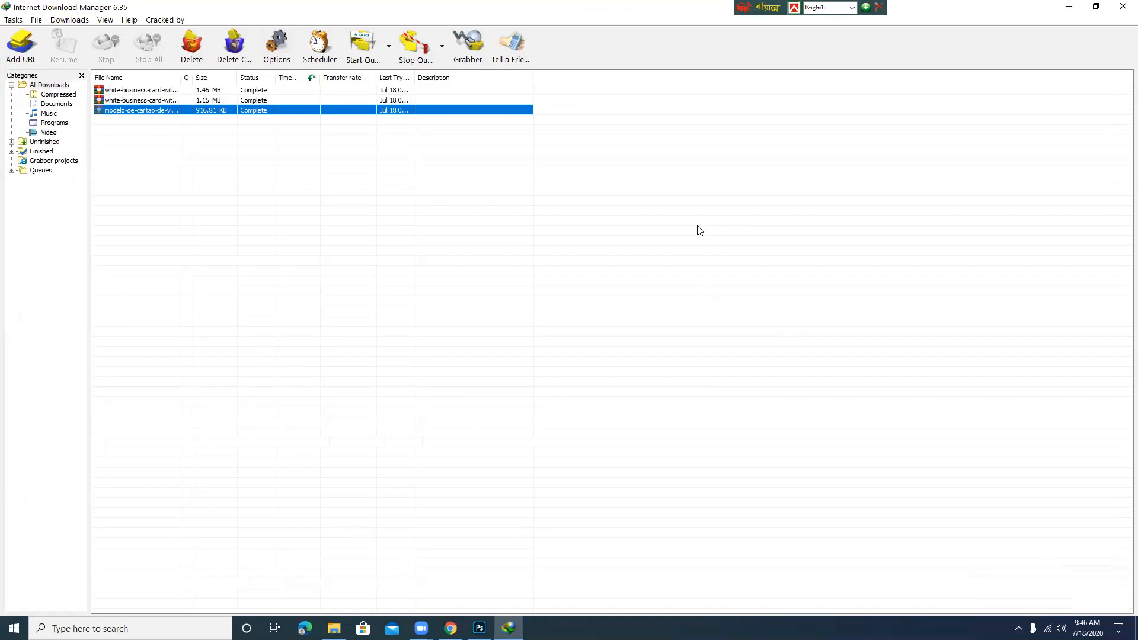
Remove all completed downloads from the list and leave the download manager window.
key("ctrl+a")
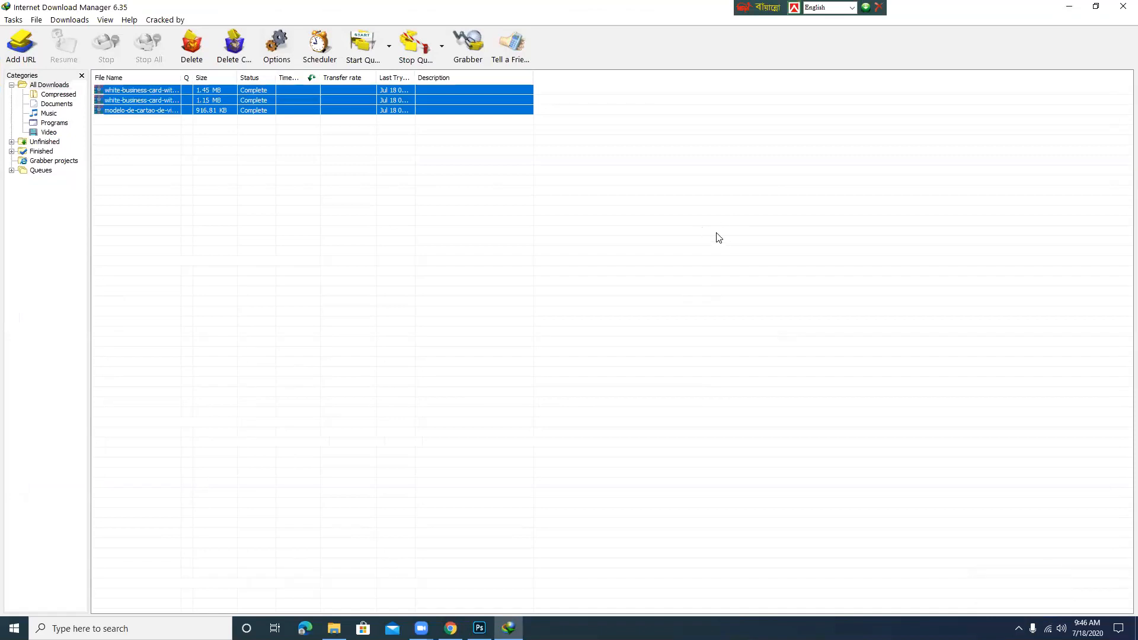
right_click(246, 147)
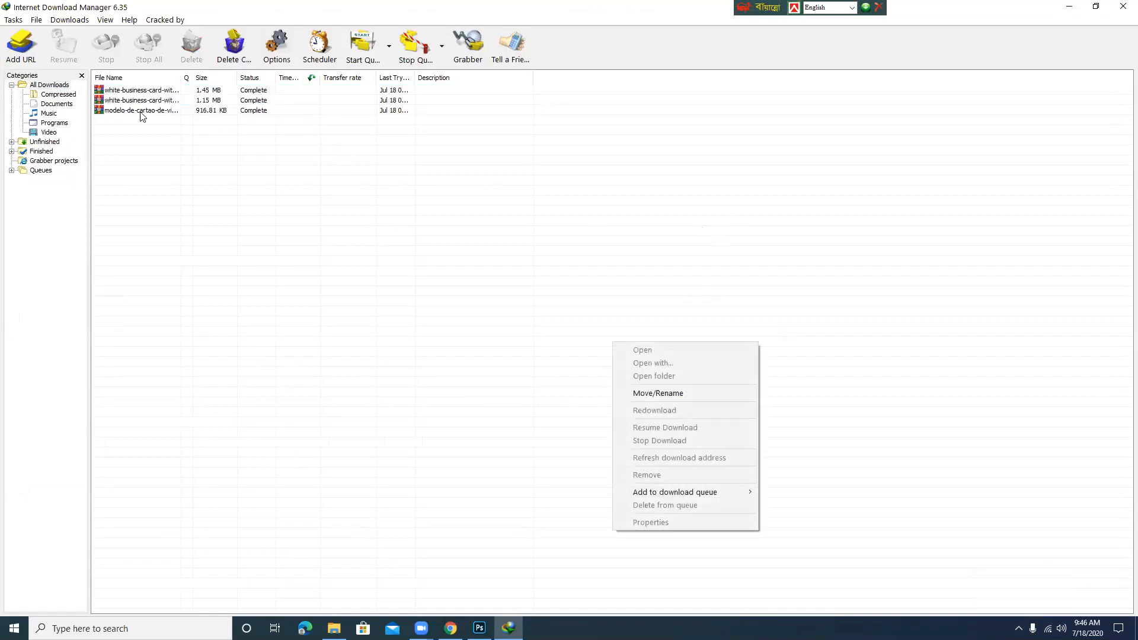
left_click(126, 93)
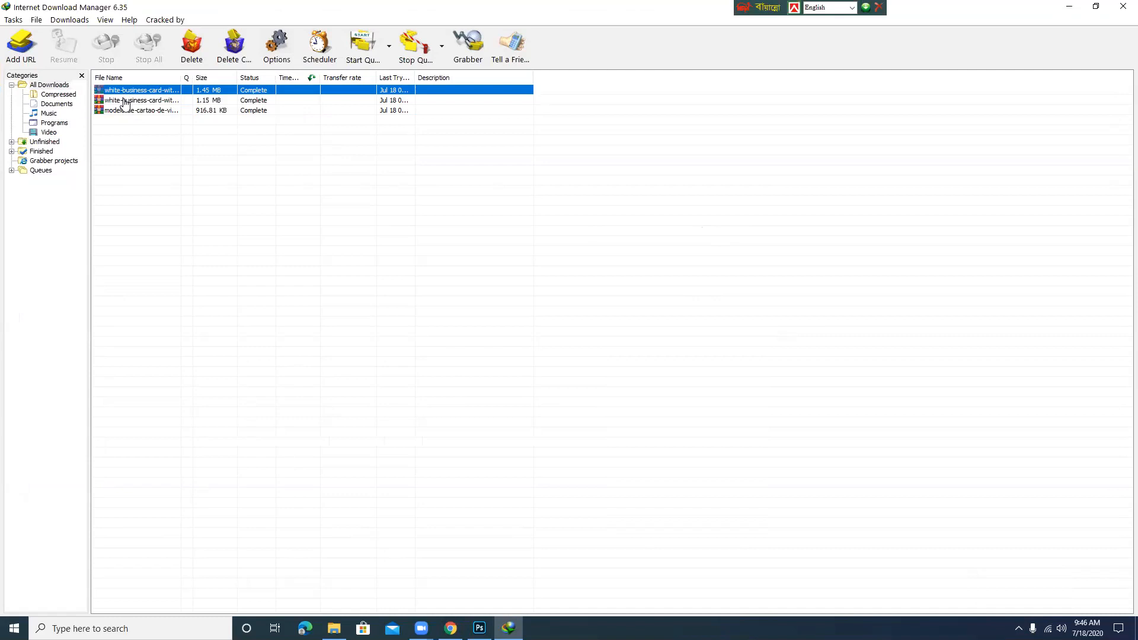
key("ctrl+a")
right_click(125, 102)
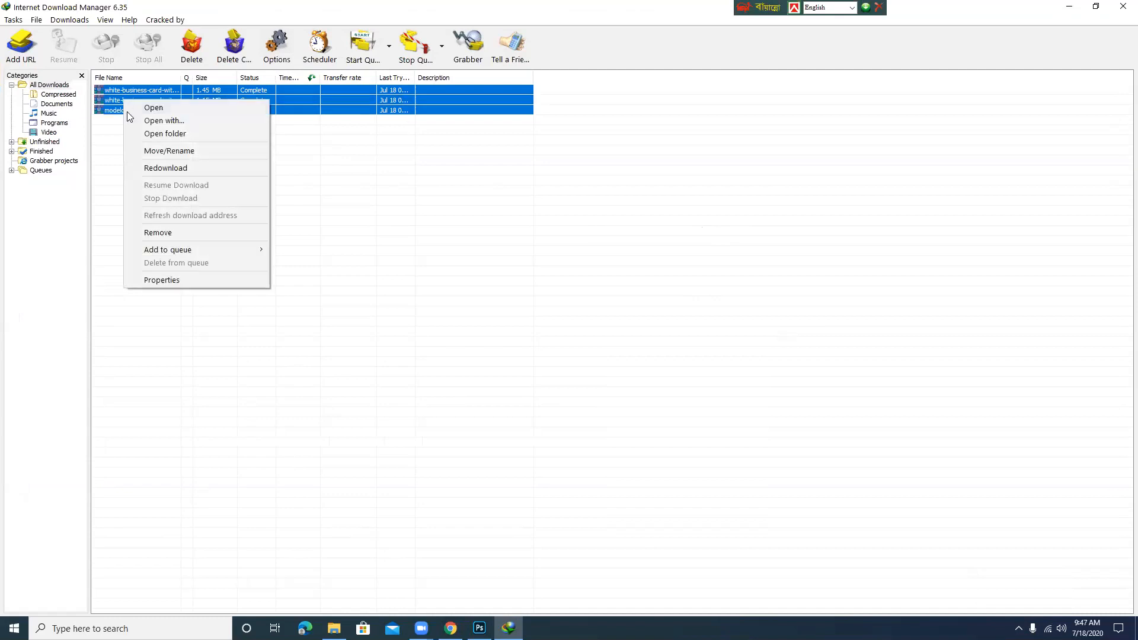
left_click(171, 236)
left_click(536, 344)
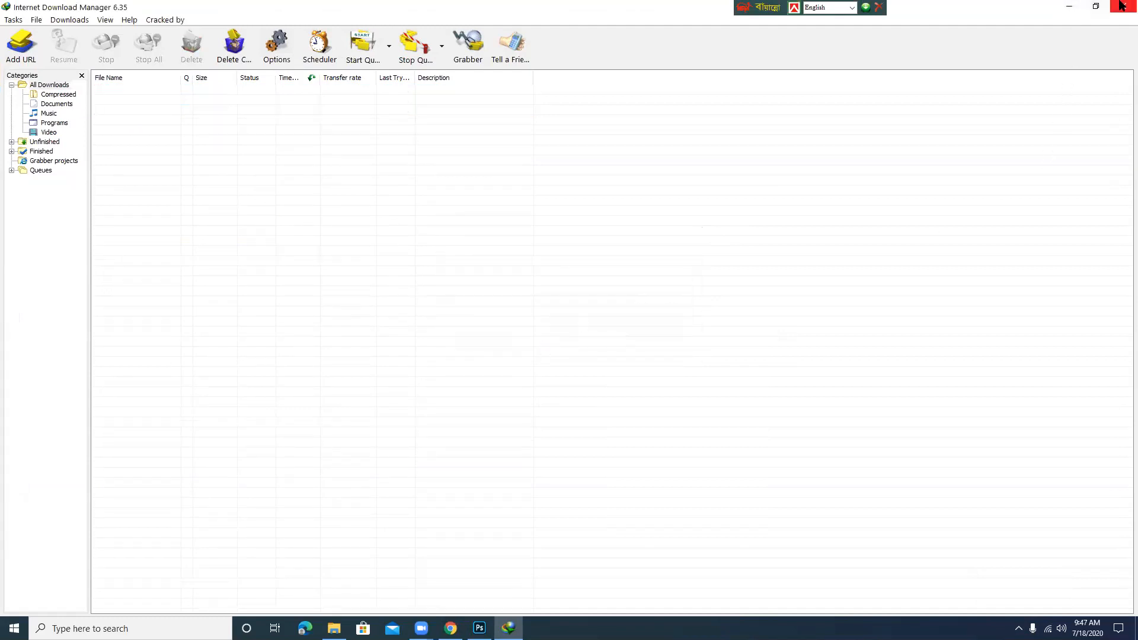
left_click(1072, 9)
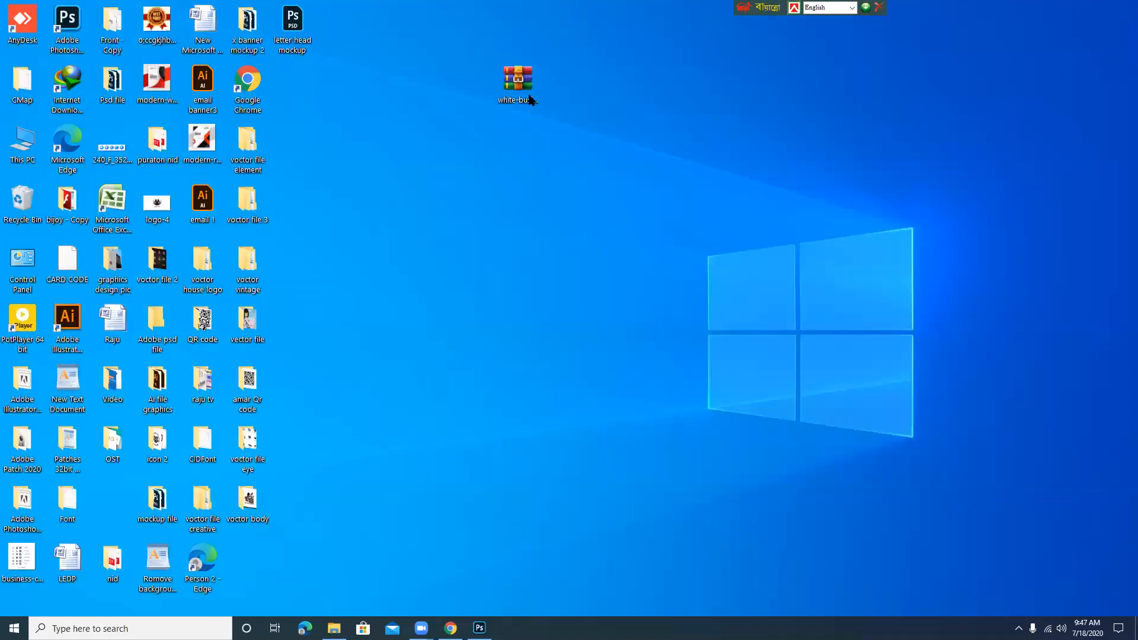
Delete the white-busi... archive from the desktop and the white-business-card-with-red-details archive from the voctor business card 1 folder on drive D:.
left_click(522, 89)
key("Delete")
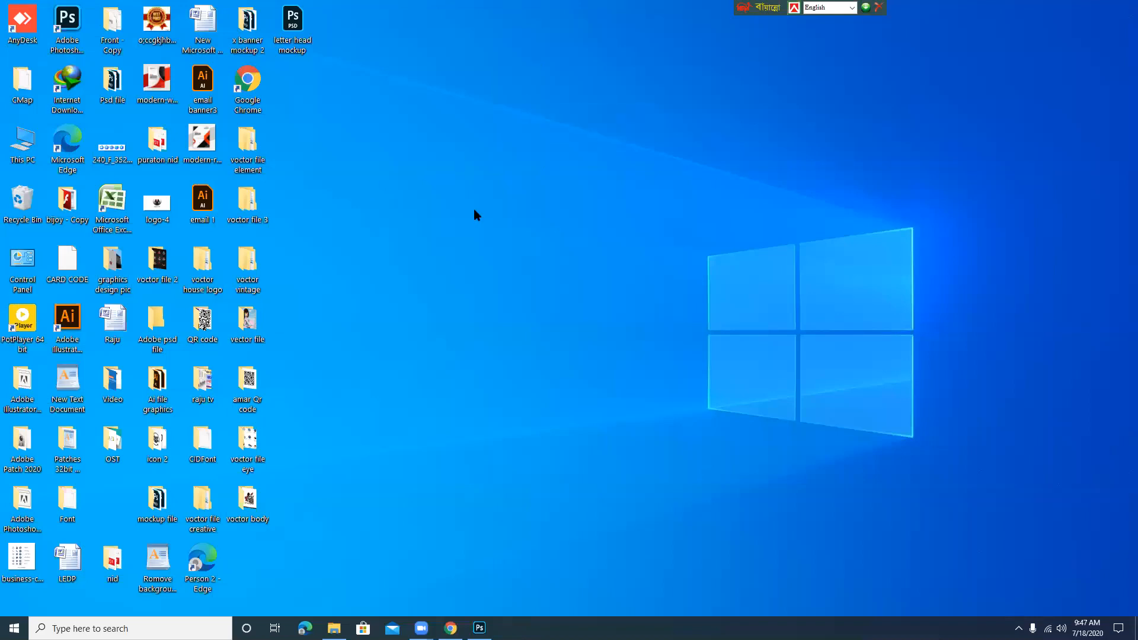
double_click(22, 143)
double_click(323, 183)
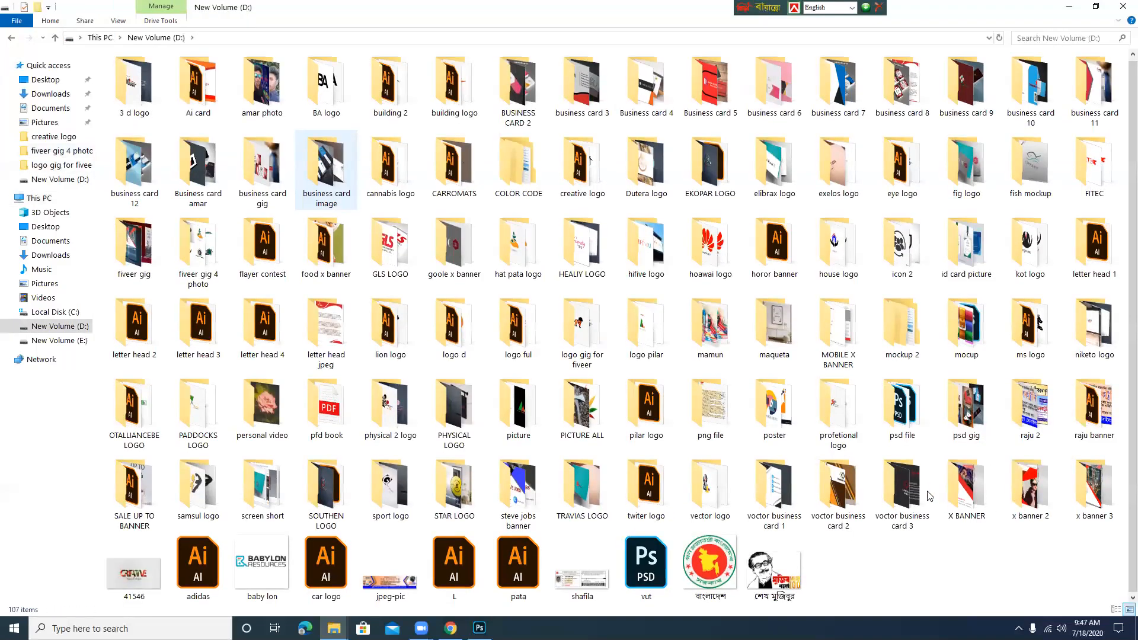
double_click(776, 505)
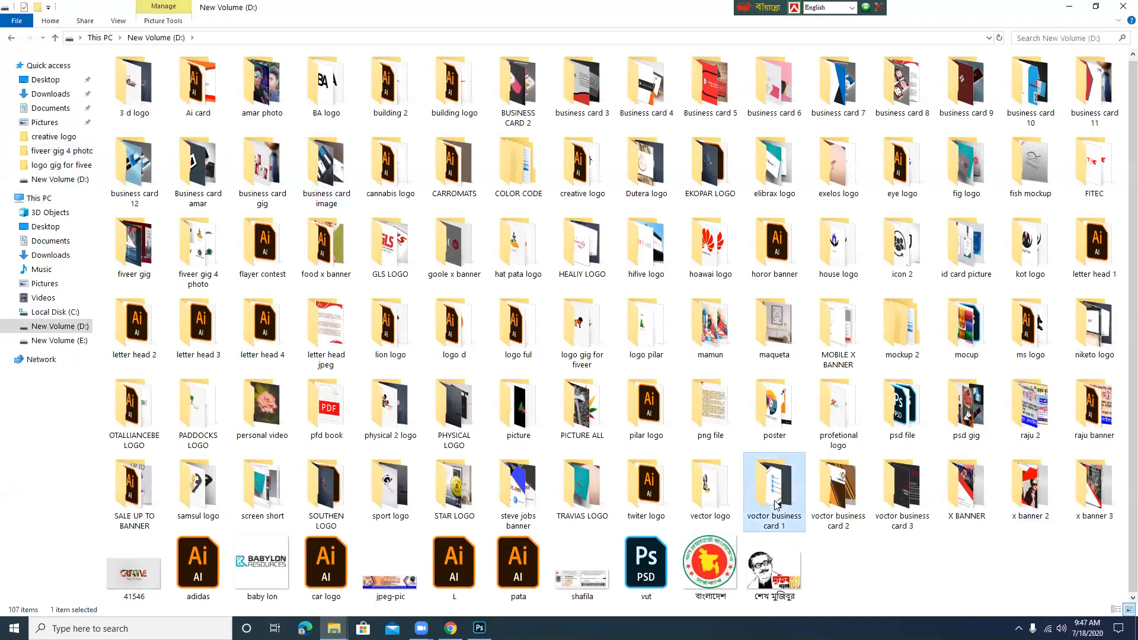
left_click(473, 123)
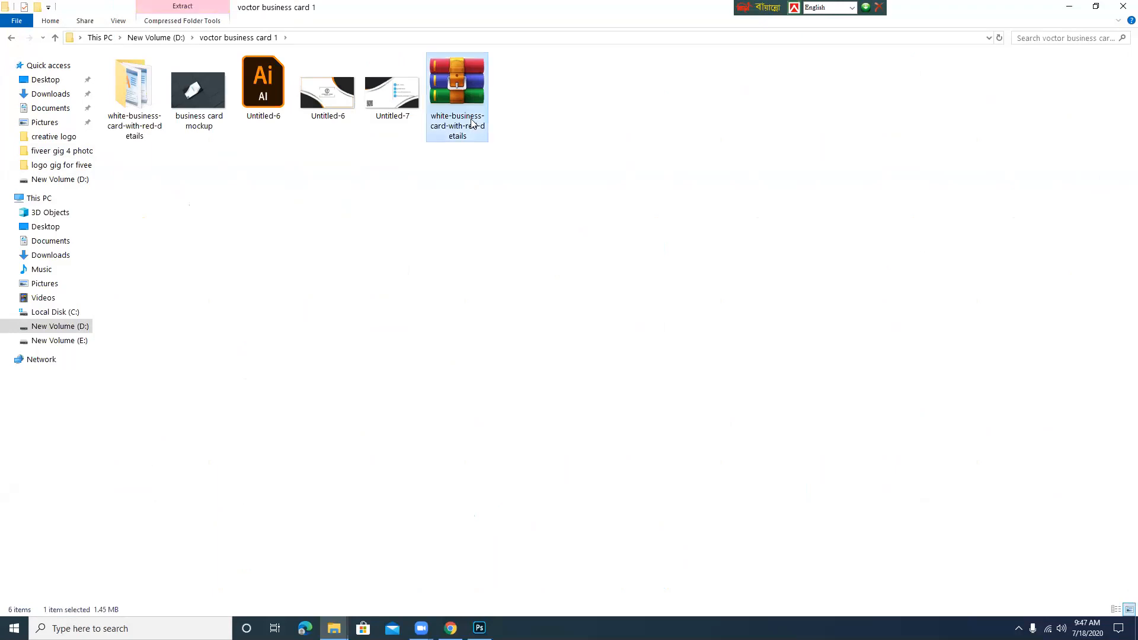
key("Delete")
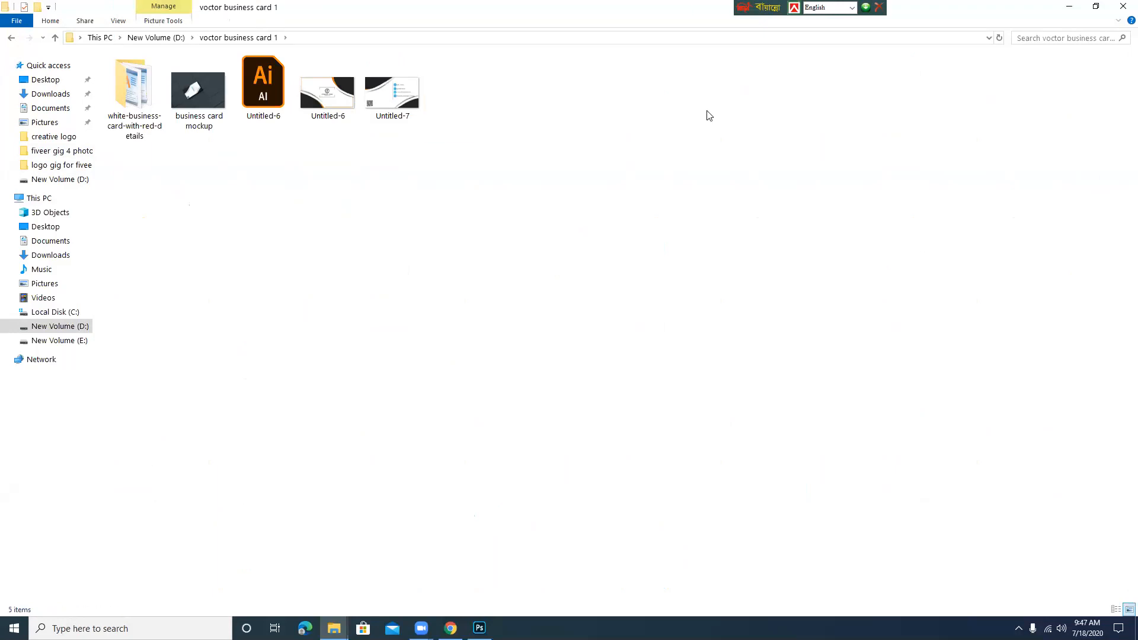
Delete the archive beside the modelo-de-cartao-de-visita-vermelho-psd-ondulado folder in the voctor business card 2 folder.
left_click(11, 38)
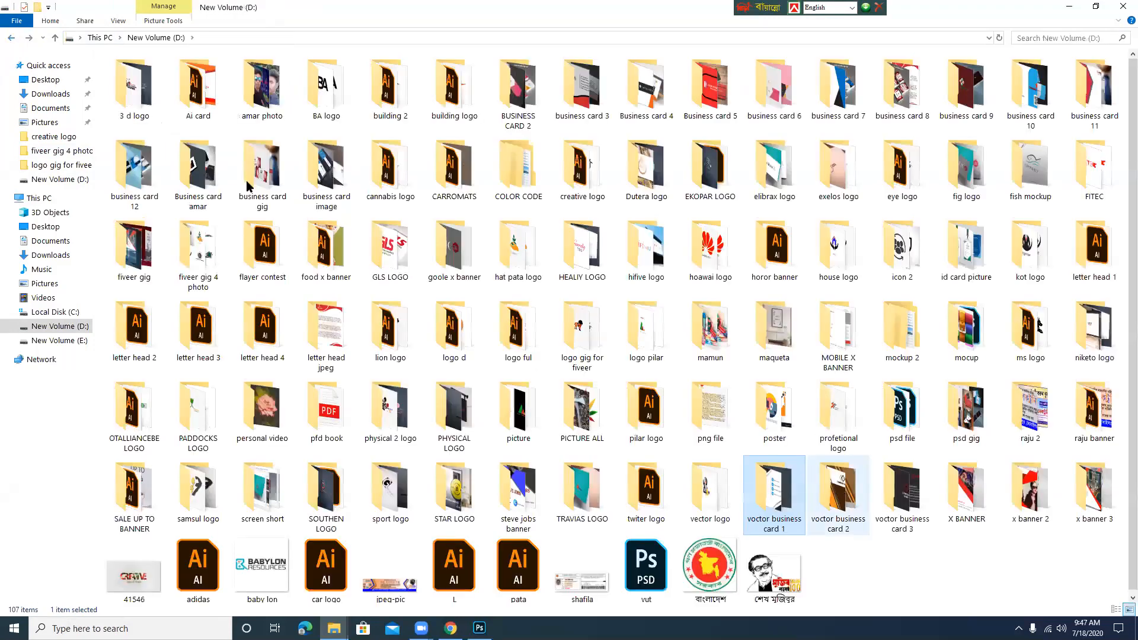
double_click(841, 490)
left_click(200, 107)
key("Delete")
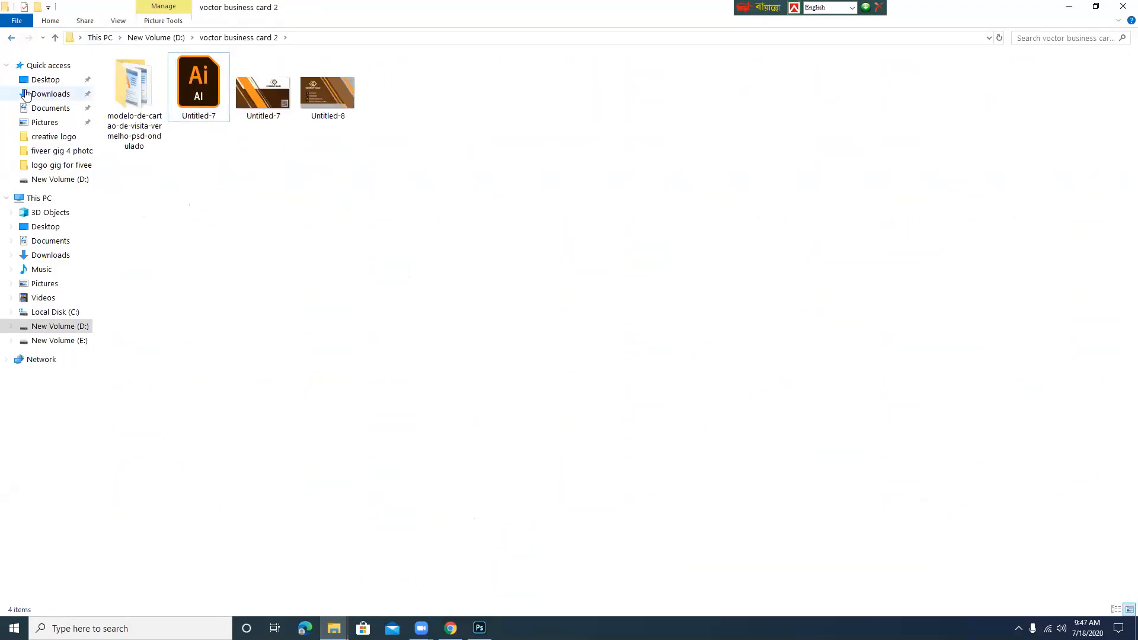
Delete both the business_card_template_elegant_dark_black_decor_6846508 archive and its extracted folder from voctor business card 3, and minimize the file window.
left_click(11, 38)
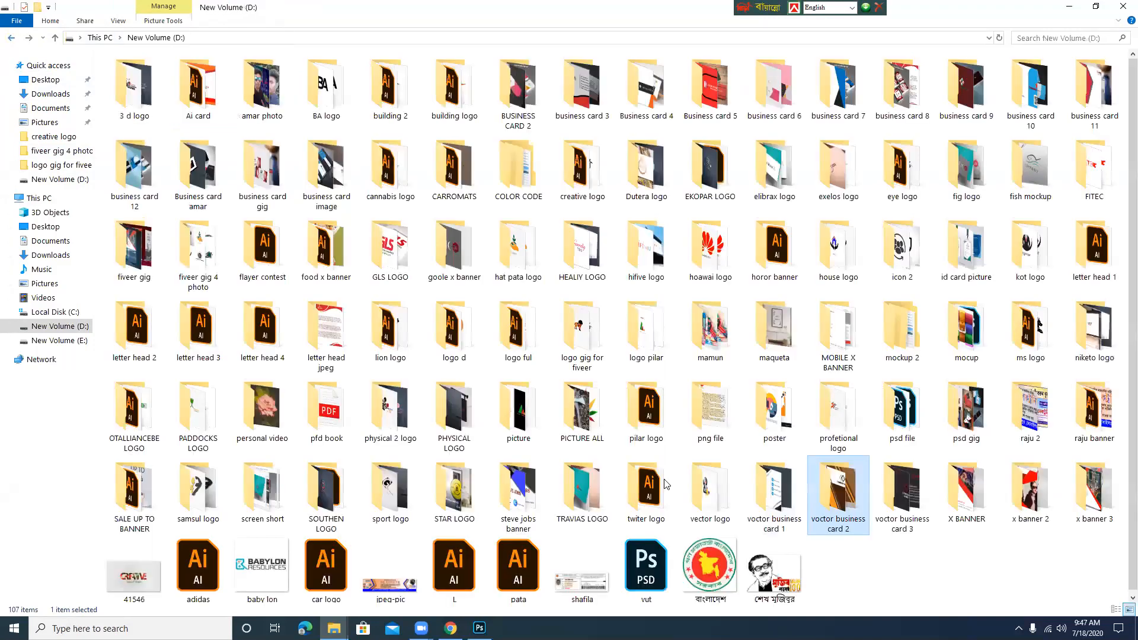
double_click(907, 511)
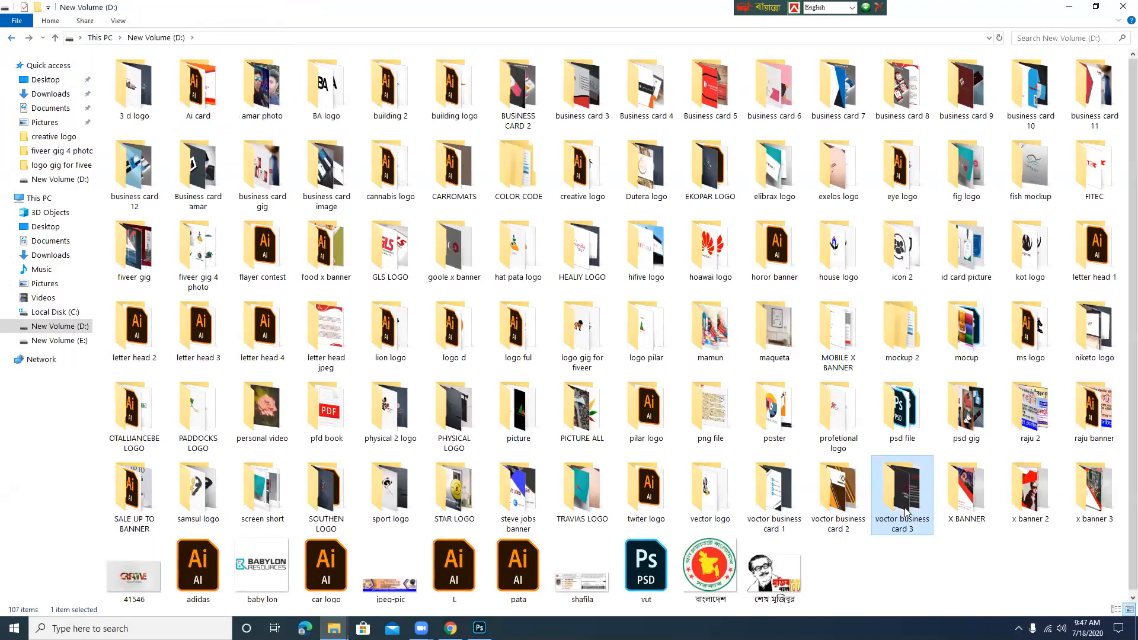
left_click(228, 152)
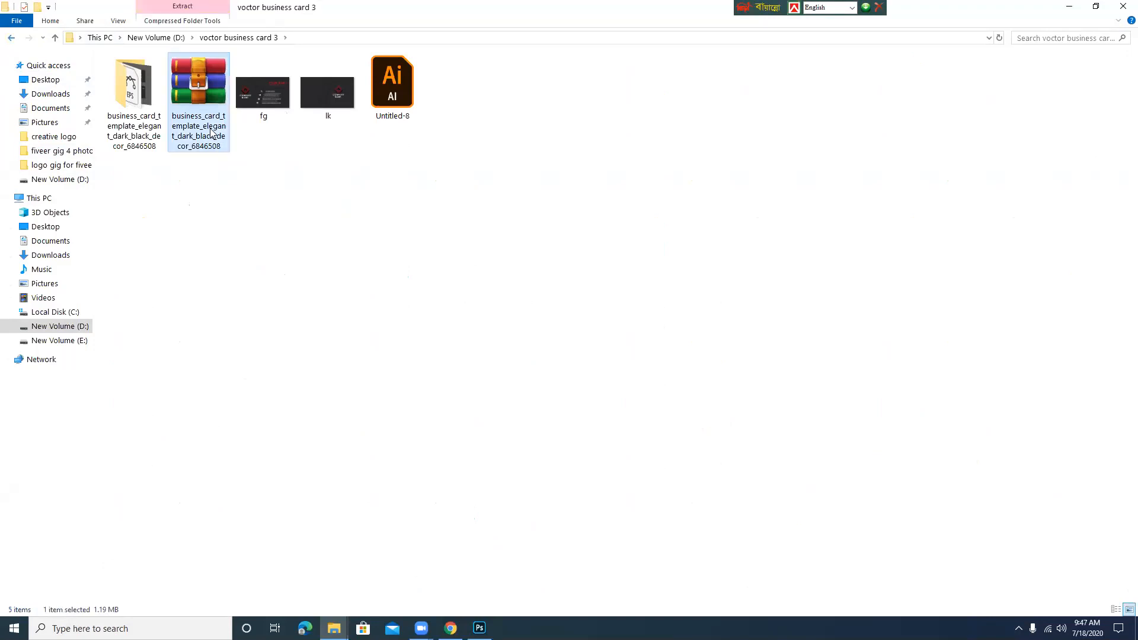
key("Delete")
left_click(134, 121)
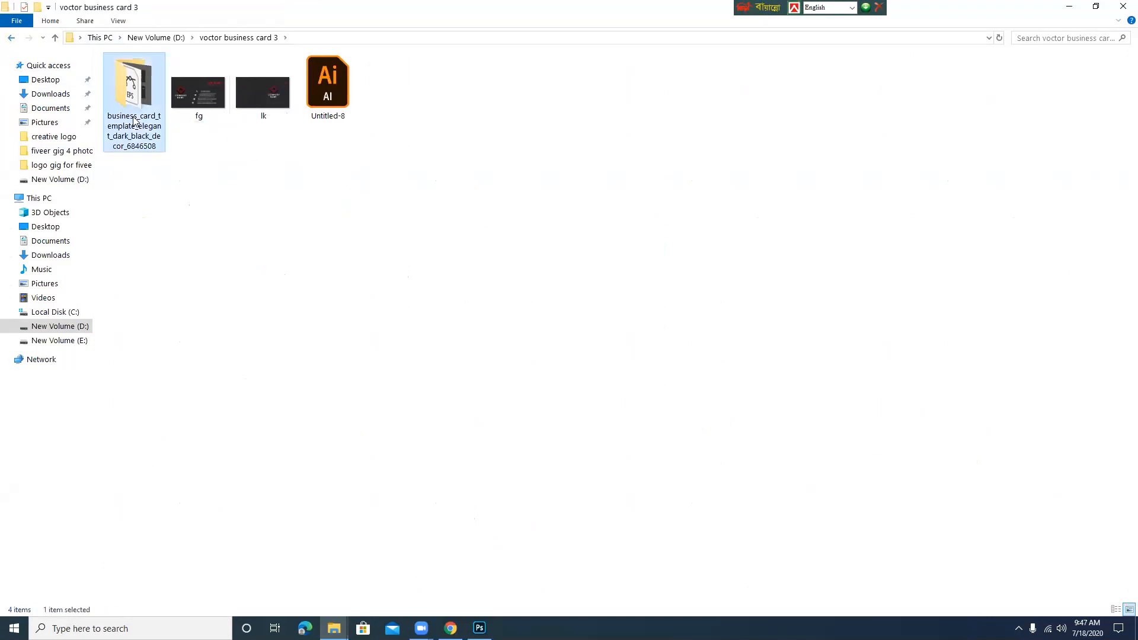
key("Delete")
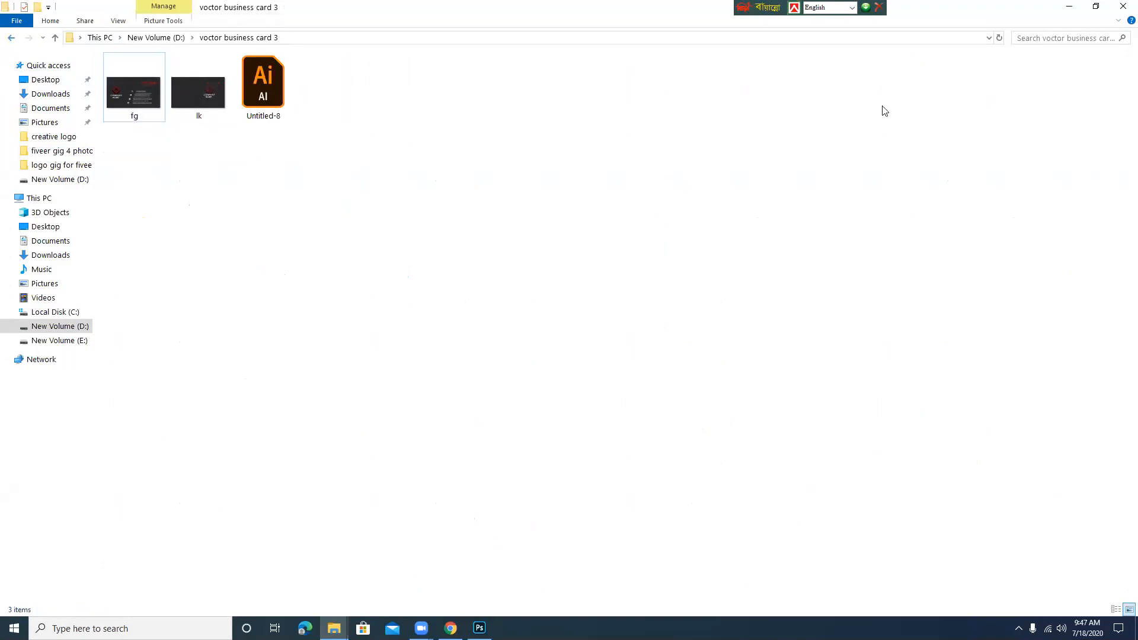
left_click(1070, 6)
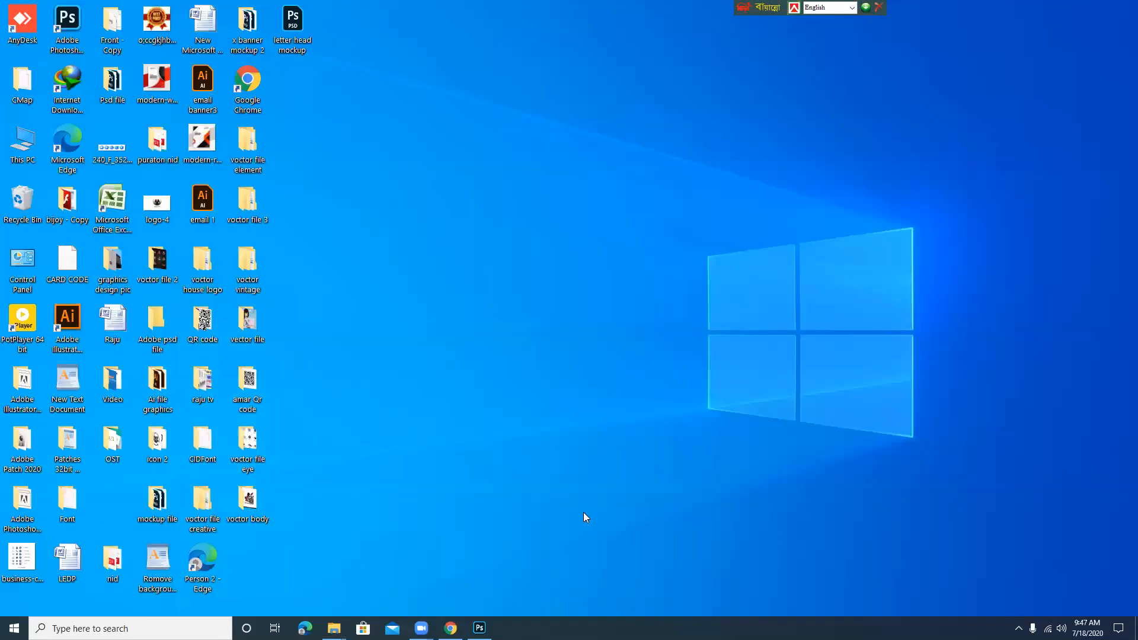
Switch to Chrome and open the red abstract business card PSD from the Freepik search results for business card mockups.
mouse_move(450, 628)
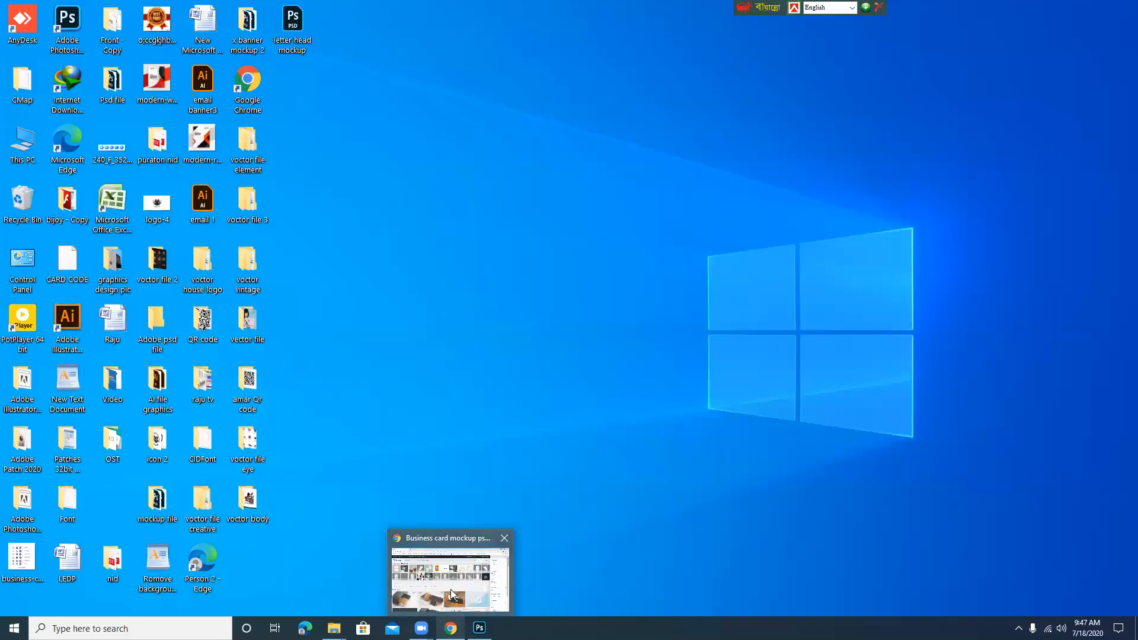
left_click(450, 579)
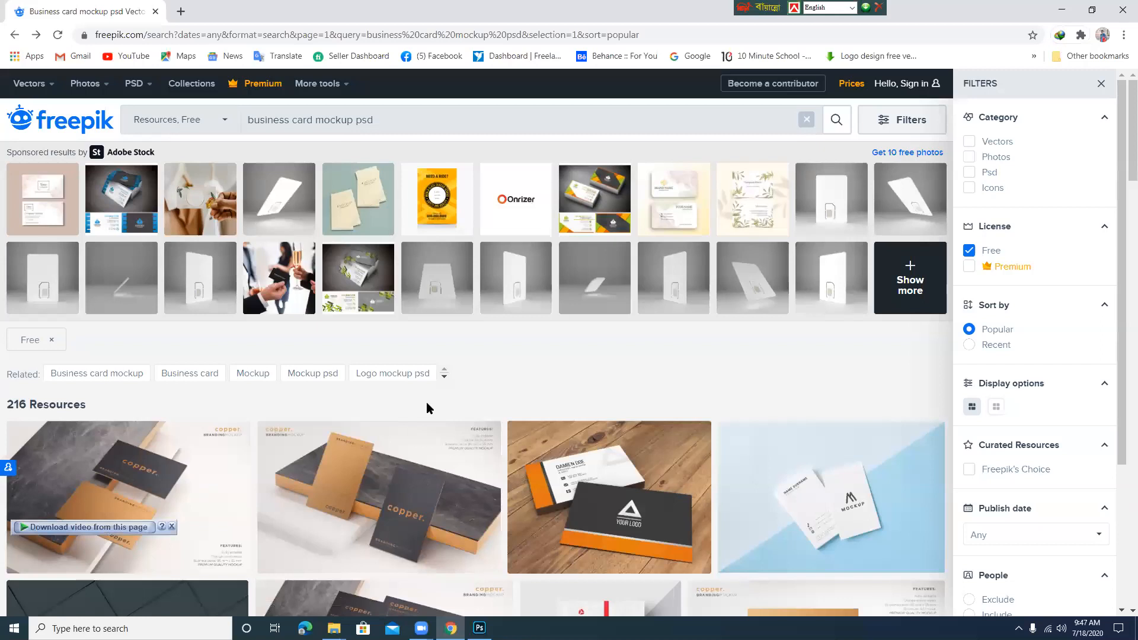
scroll(425, 402, "down", 11)
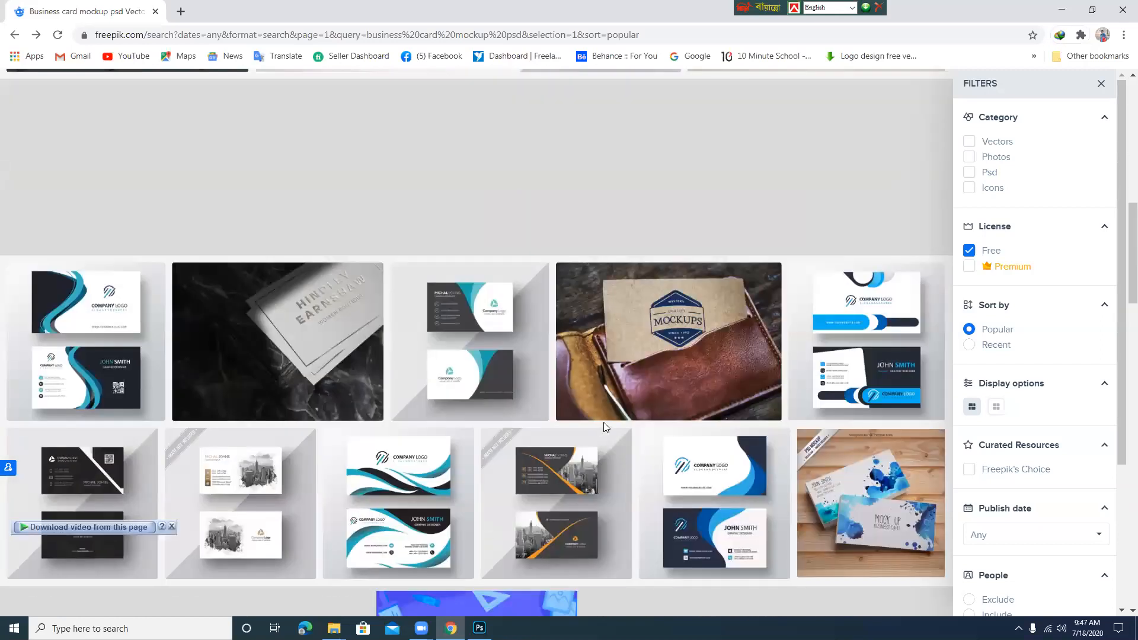
scroll(604, 427, "down", 7)
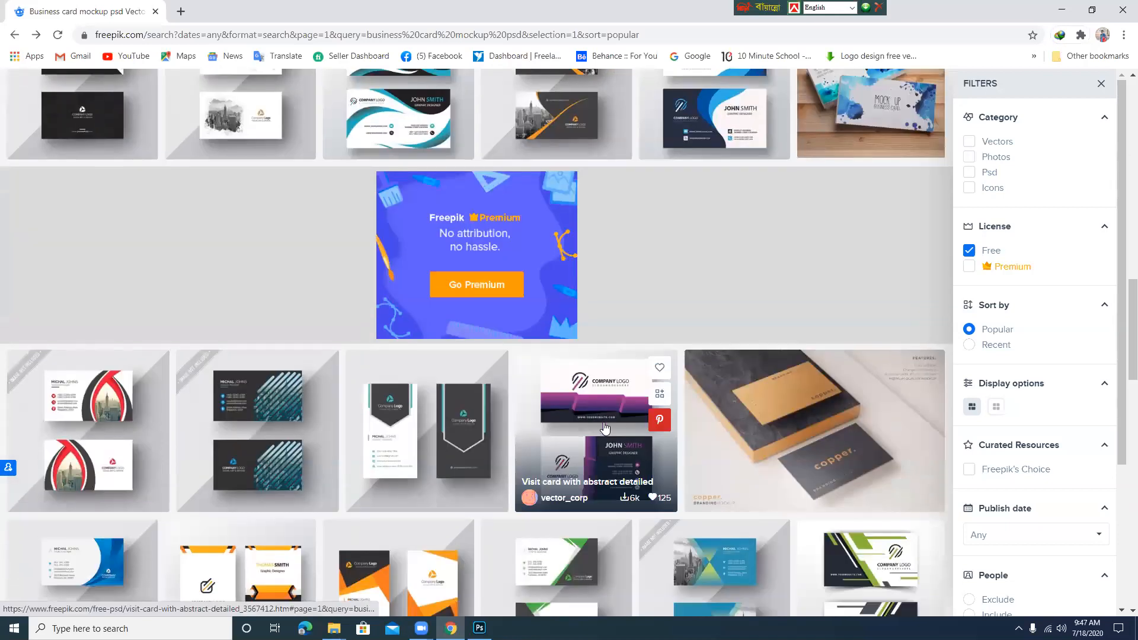
scroll(603, 427, "down", 8)
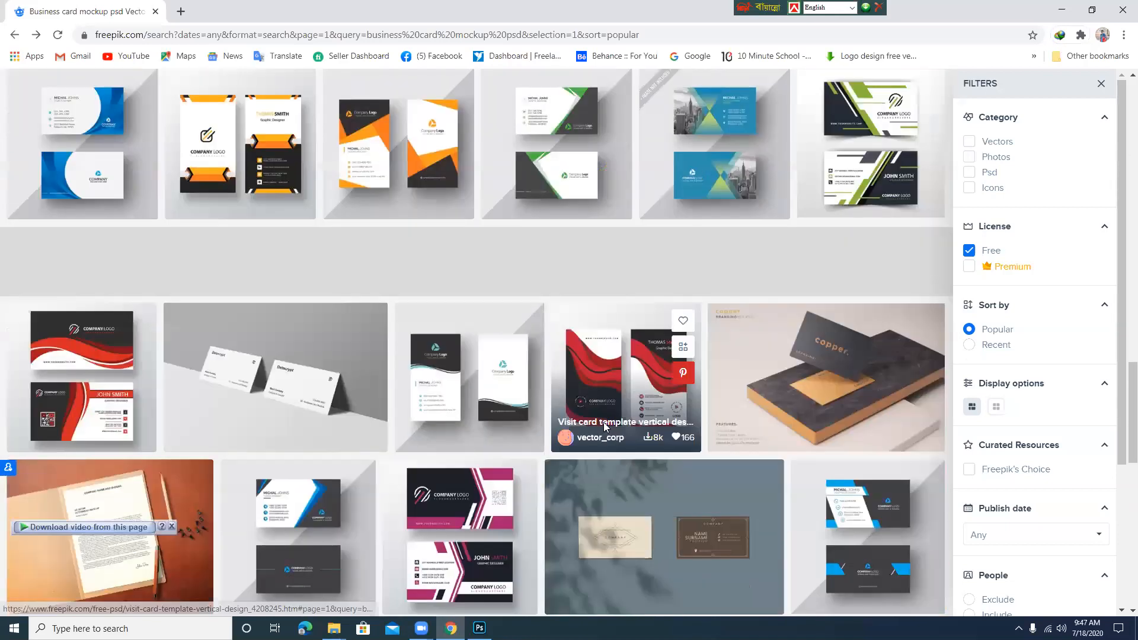
scroll(604, 425, "down", 6)
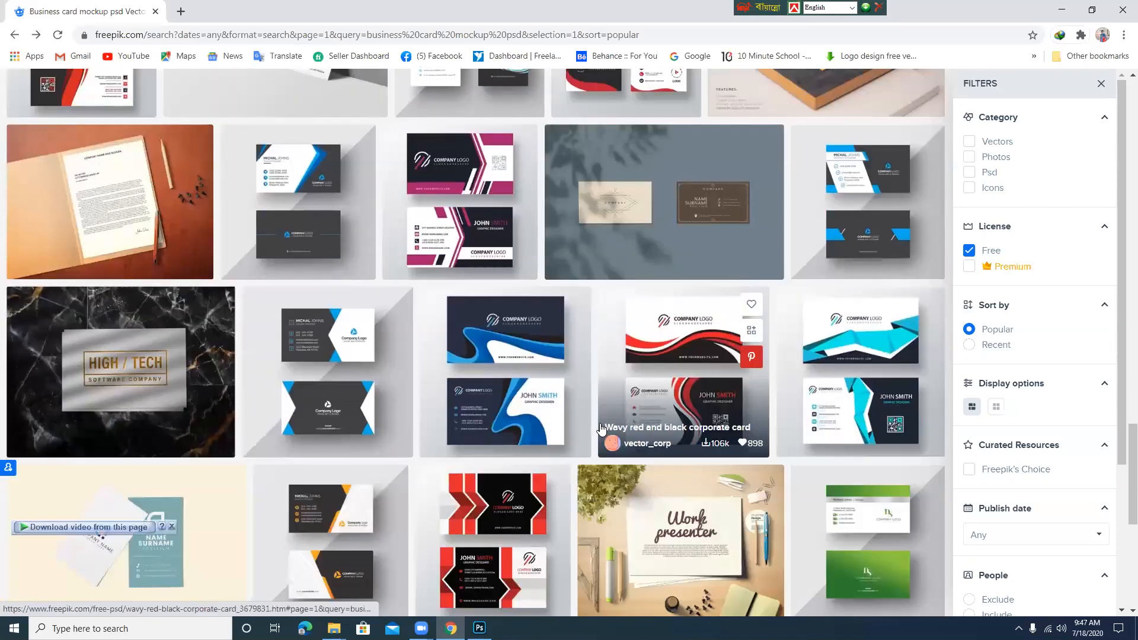
scroll(601, 428, "down", 5)
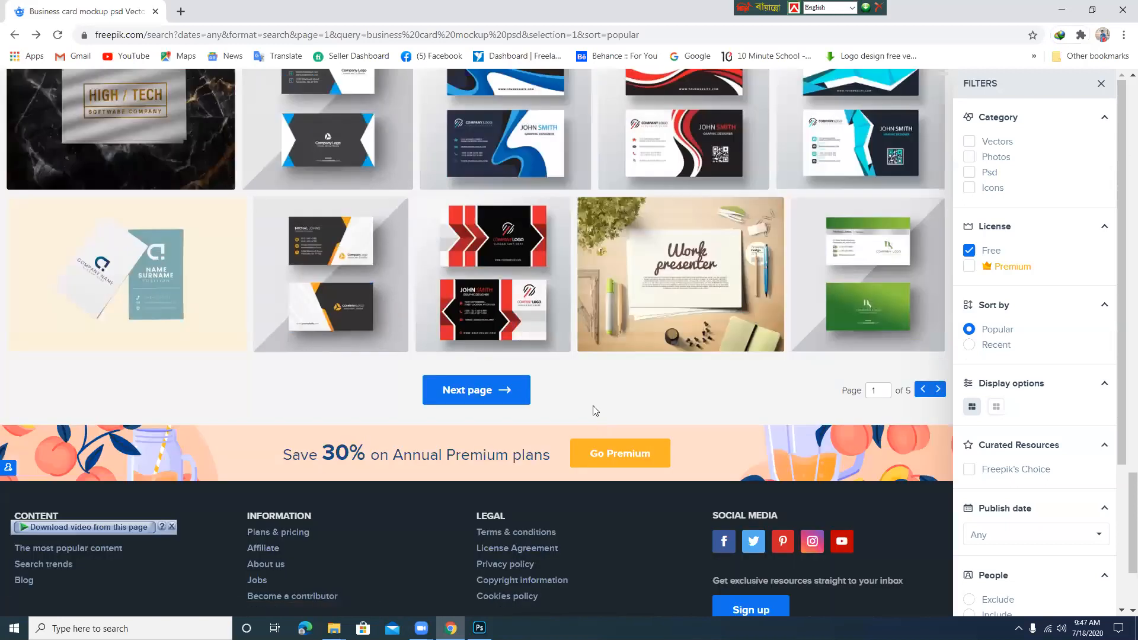
left_click(500, 300)
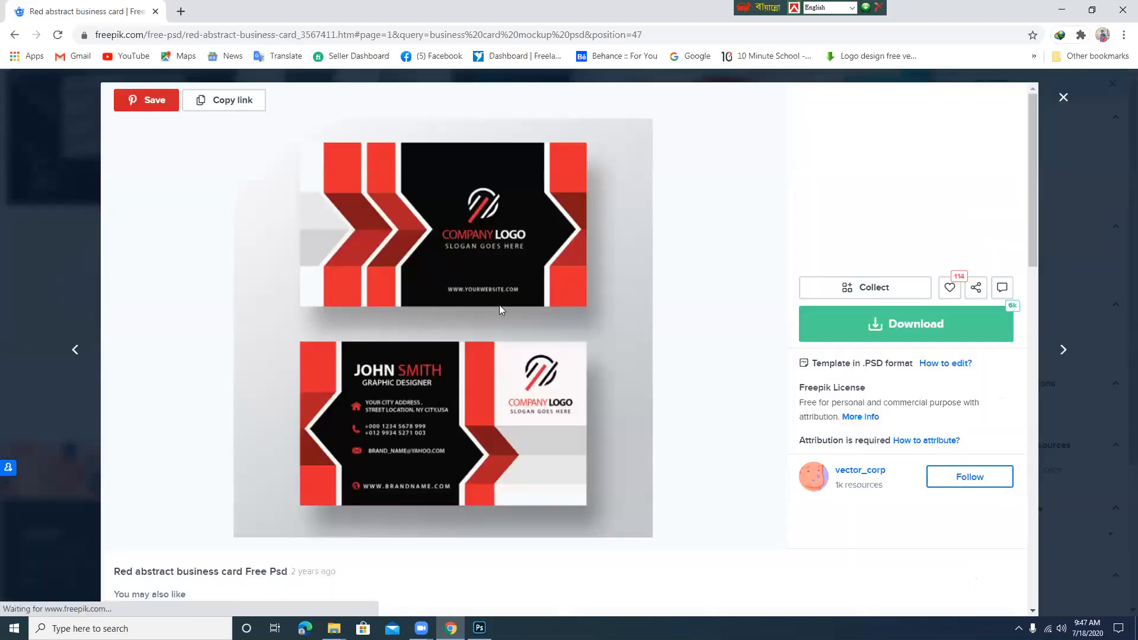
Request the free download of the red abstract business card and sign in to the Freepik account.
left_click(862, 332)
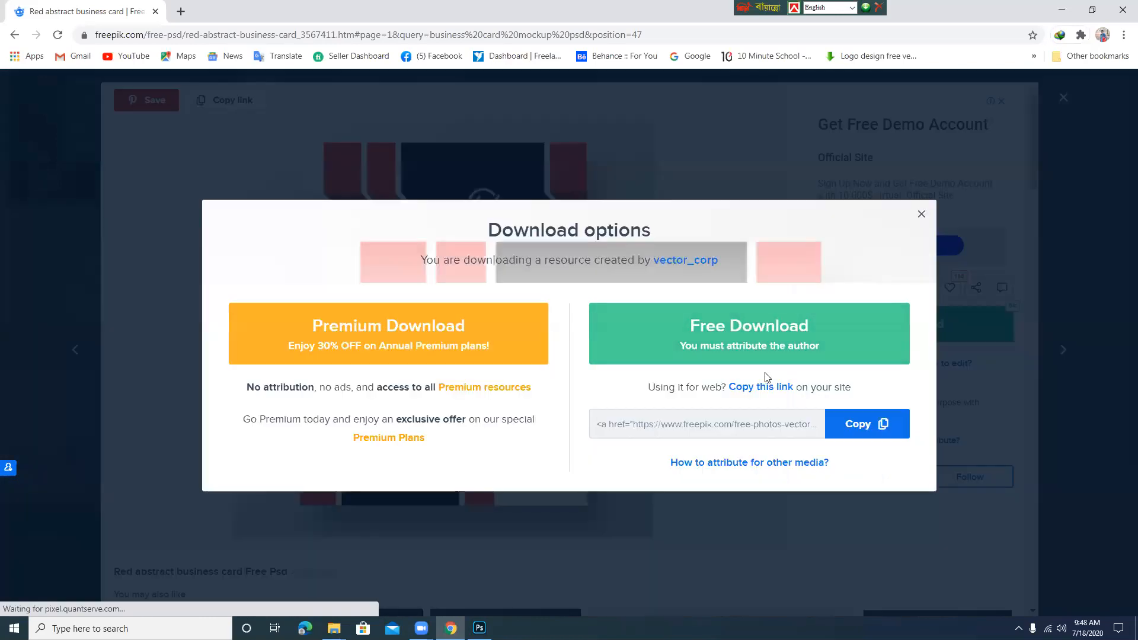
left_click(736, 343)
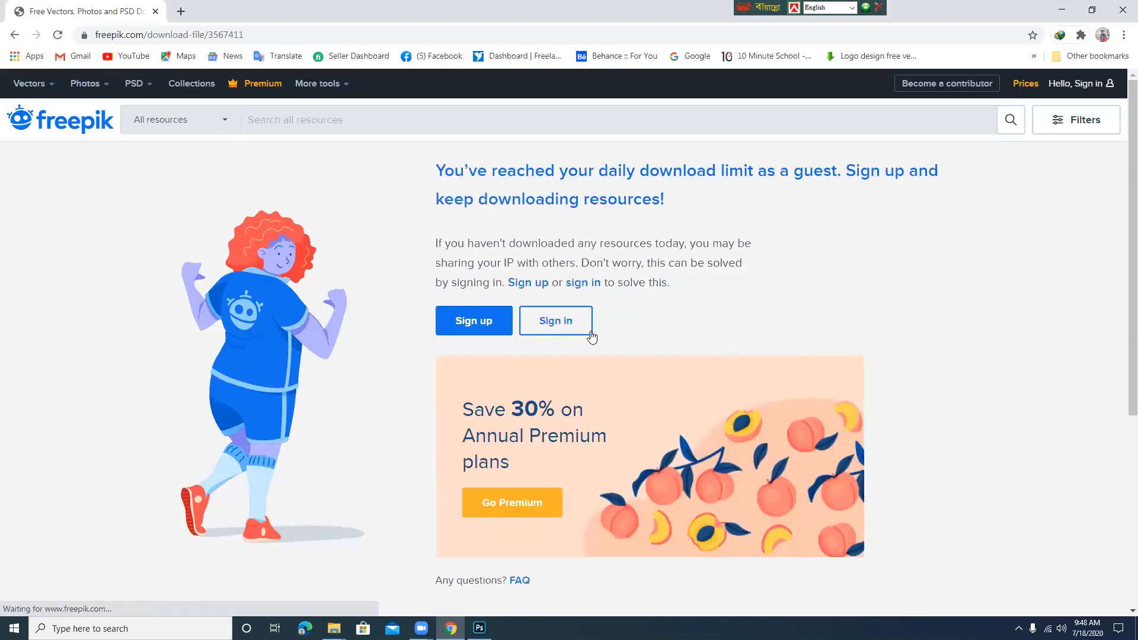
left_click(558, 325)
left_click(463, 360)
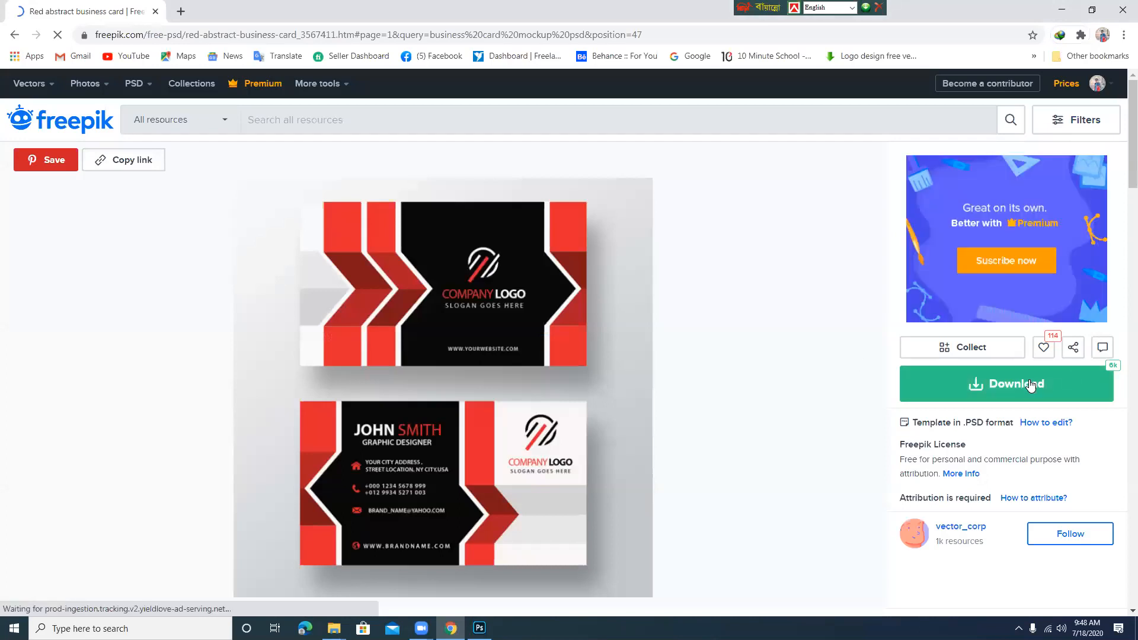
left_click(1031, 385)
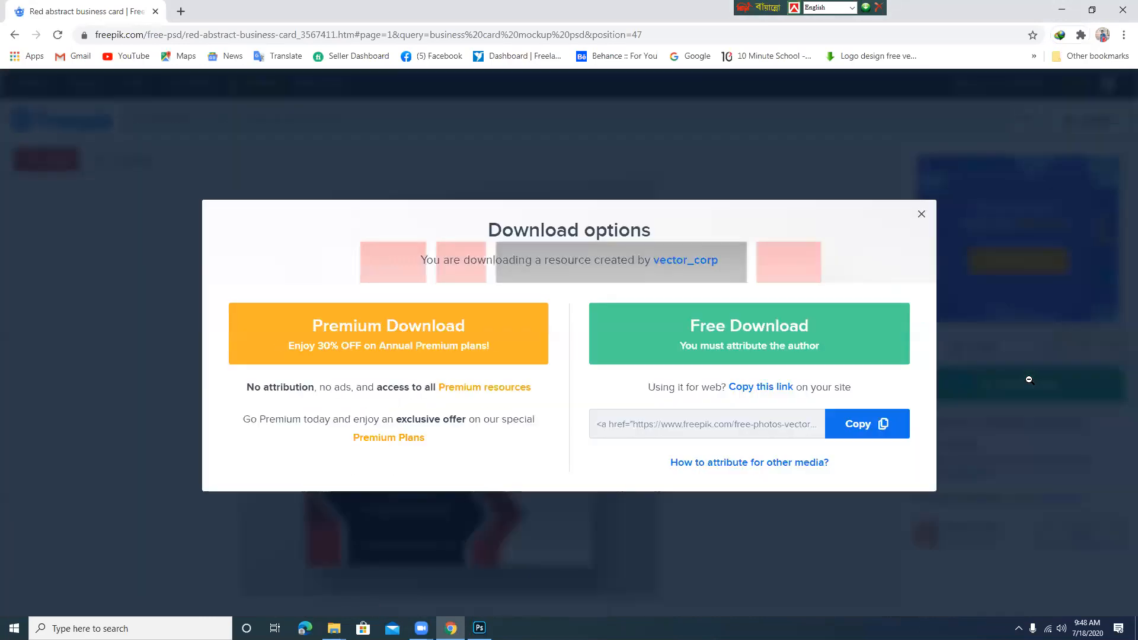
left_click(774, 356)
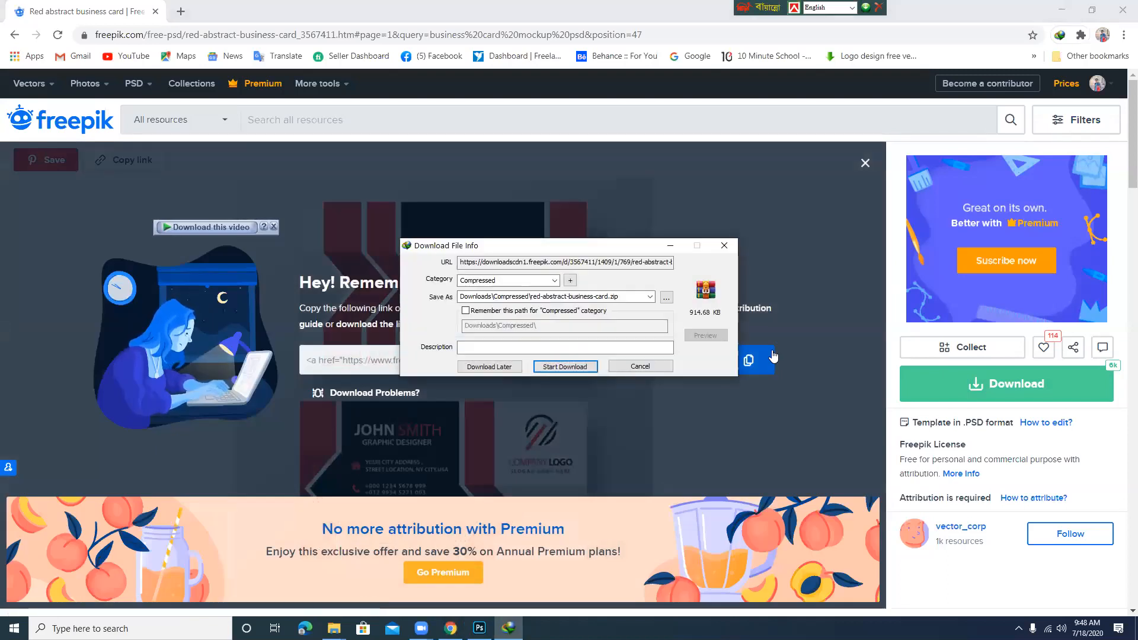
left_click(725, 246)
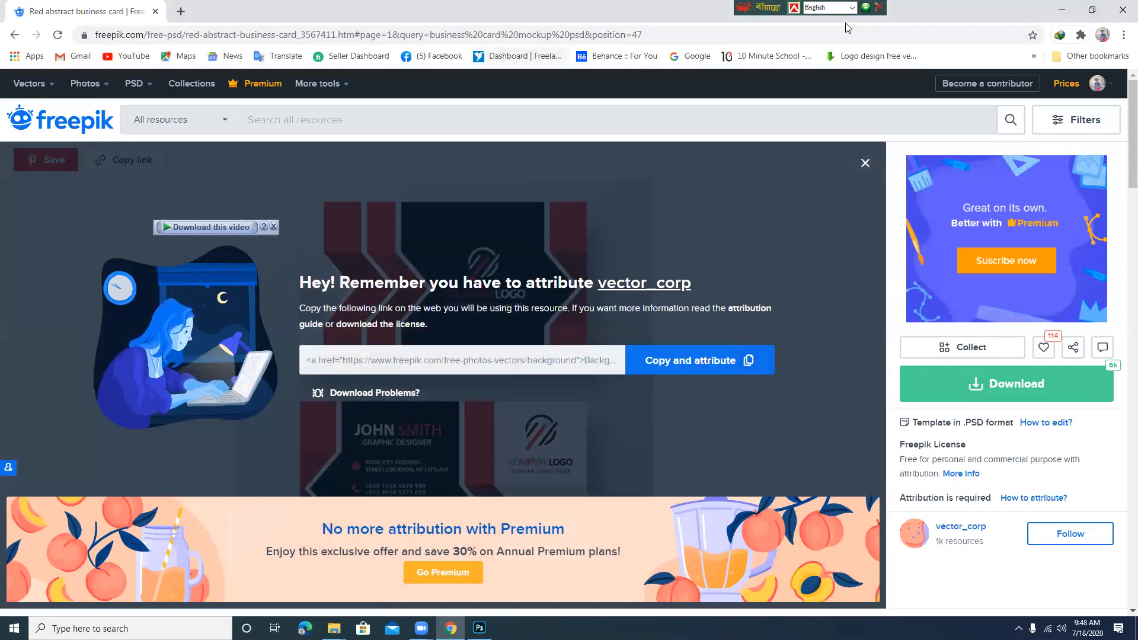
Open a new browser tab and close the tab with the red abstract business card.
left_click(180, 12)
left_click(118, 12)
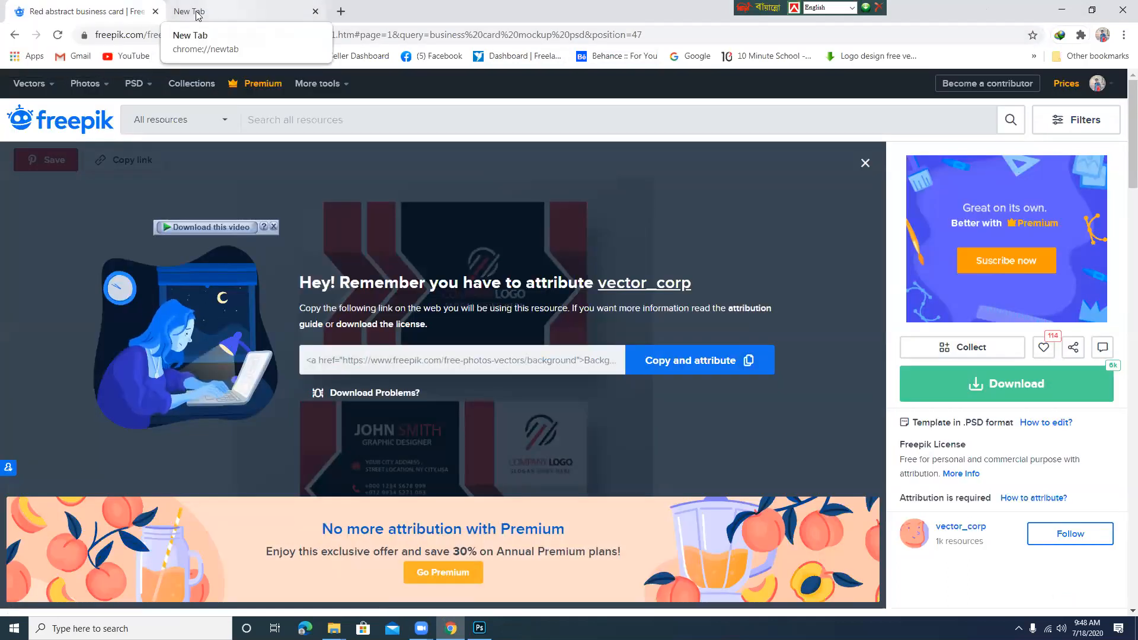
left_click(155, 11)
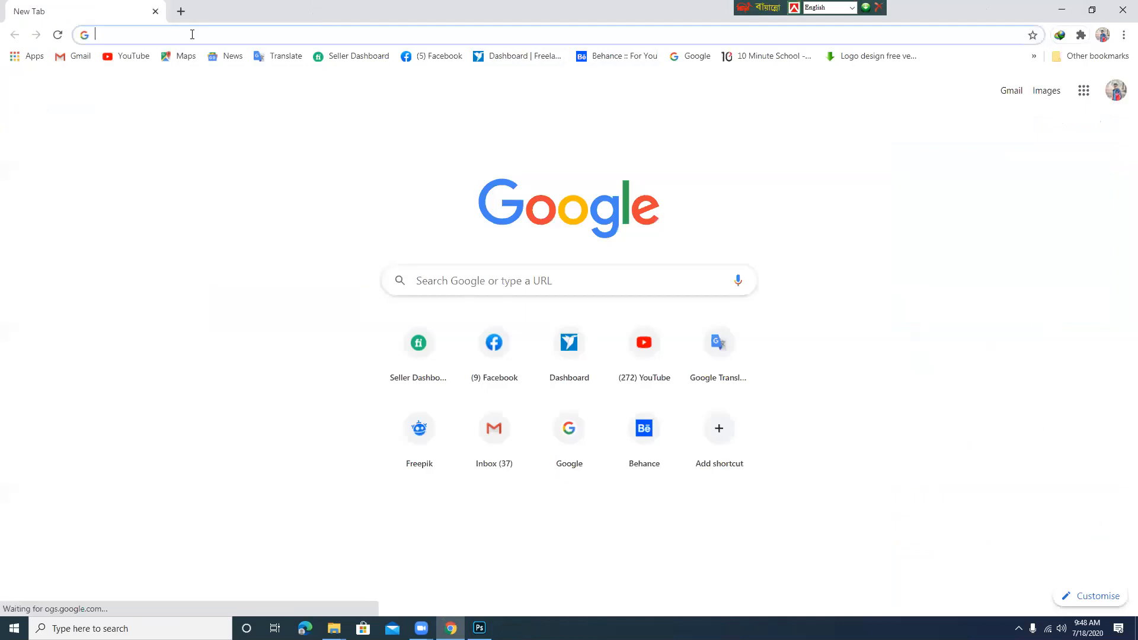
Search Google for "business card mockup file download" and open the Freepik business card mockup result.
left_click(290, 36)
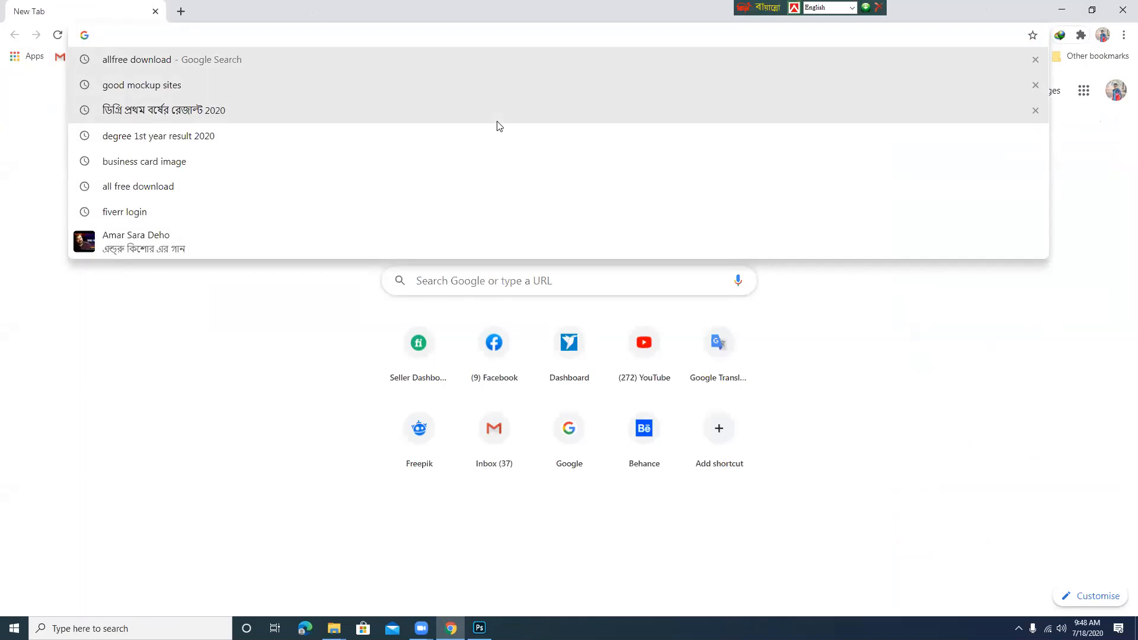
type("BUSI")
type("NR")
key("BackSpace")
key("BackSpace")
type("NESS")
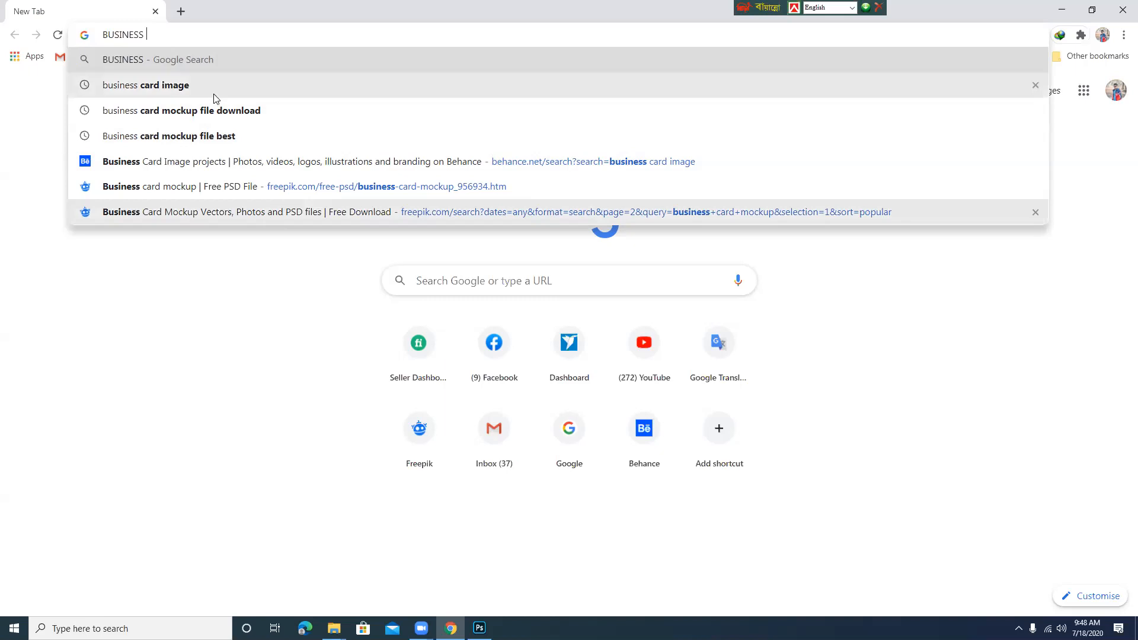
left_click(222, 113)
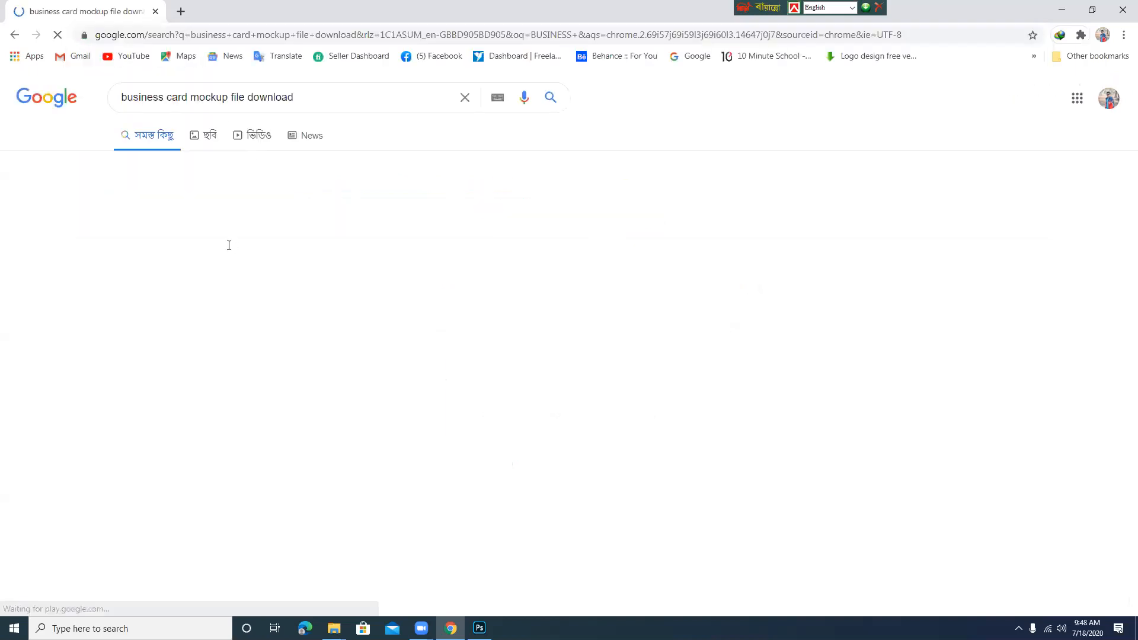
left_click(210, 210)
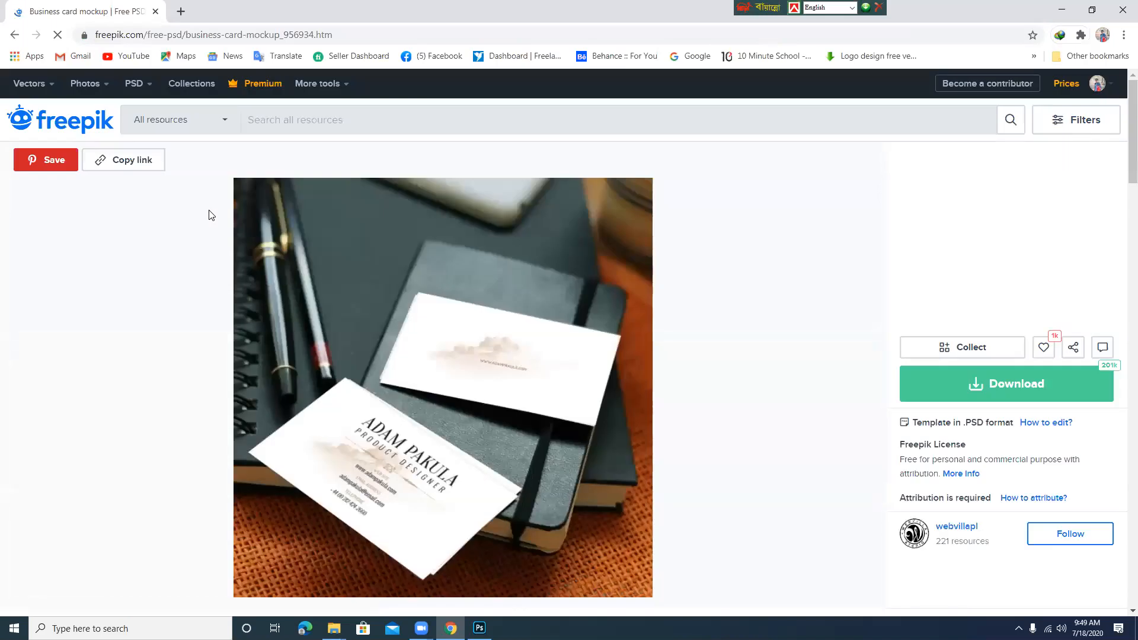
Look through the similar designs below the business card mockup and open the full results page for more of them.
scroll(424, 240, "down", 1)
scroll(424, 239, "down", 5)
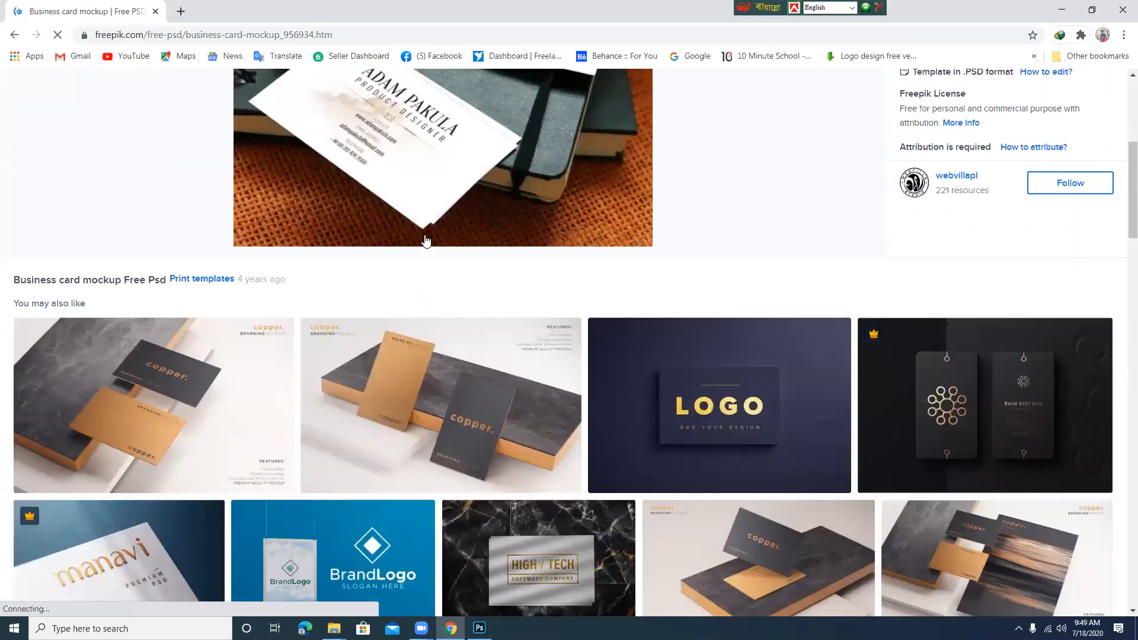
scroll(475, 239, "down", 2)
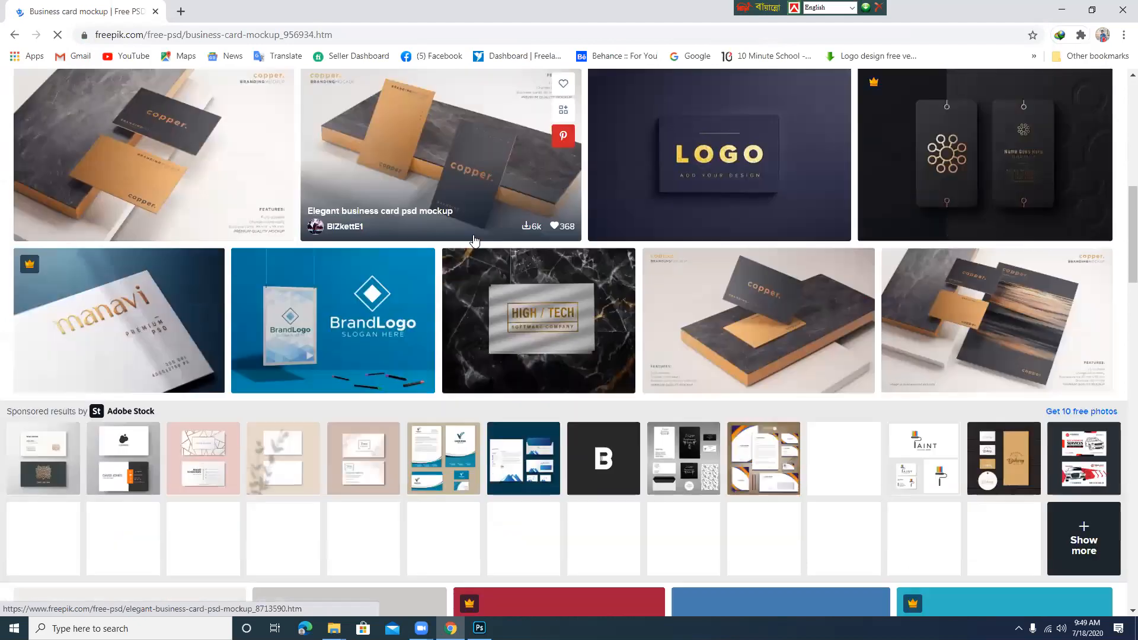
scroll(474, 239, "down", 2)
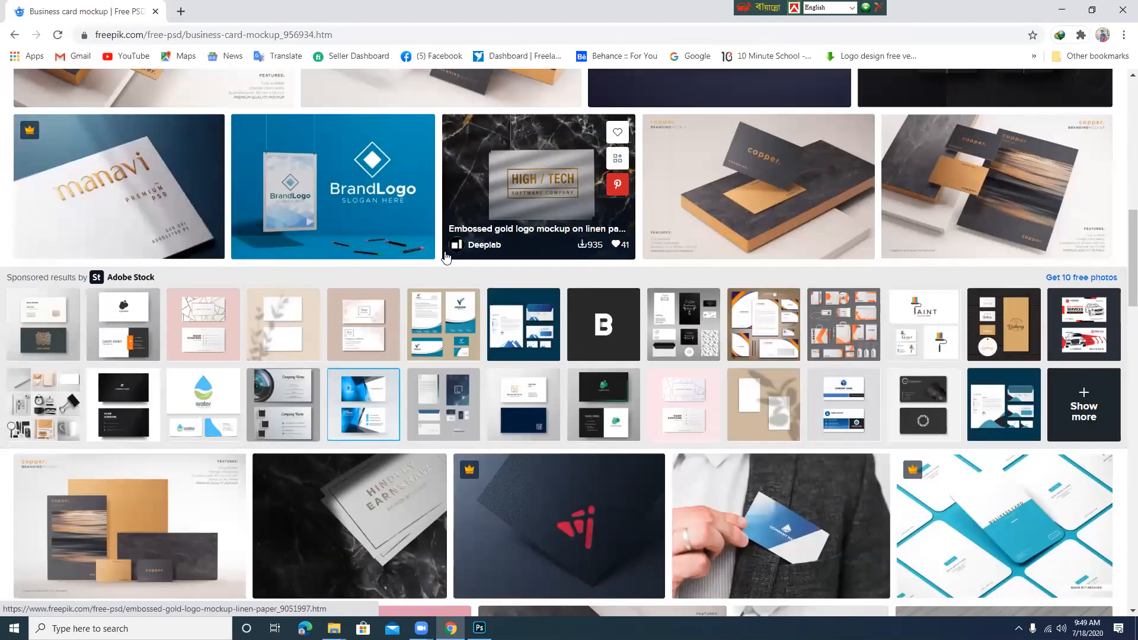
scroll(446, 255, "down", 3)
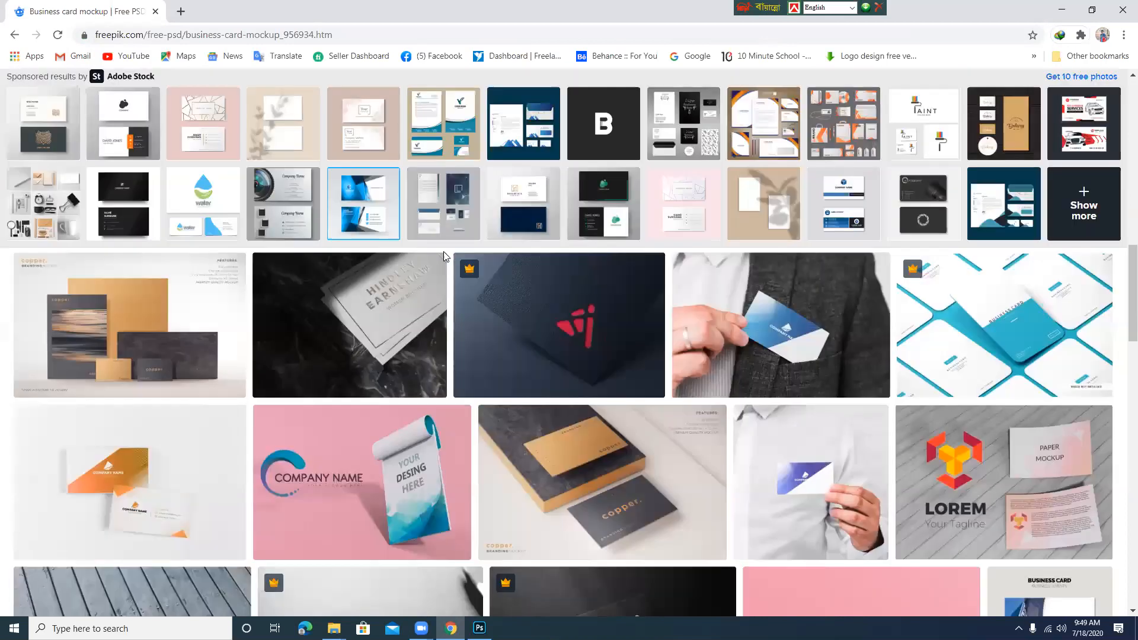
scroll(446, 256, "down", 3)
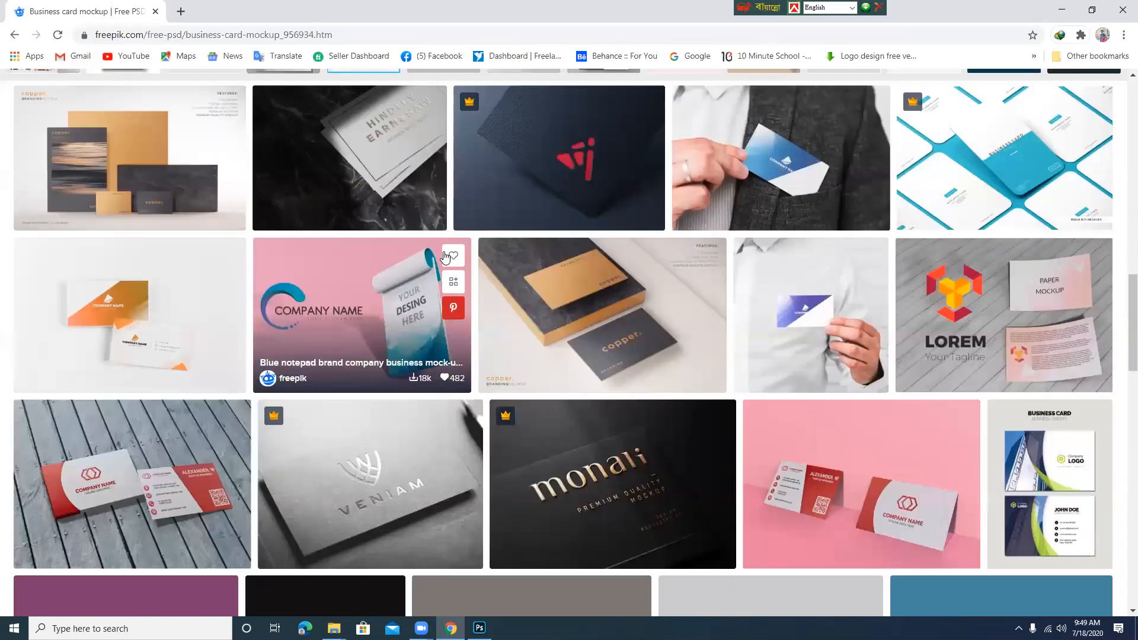
scroll(446, 255, "down", 1)
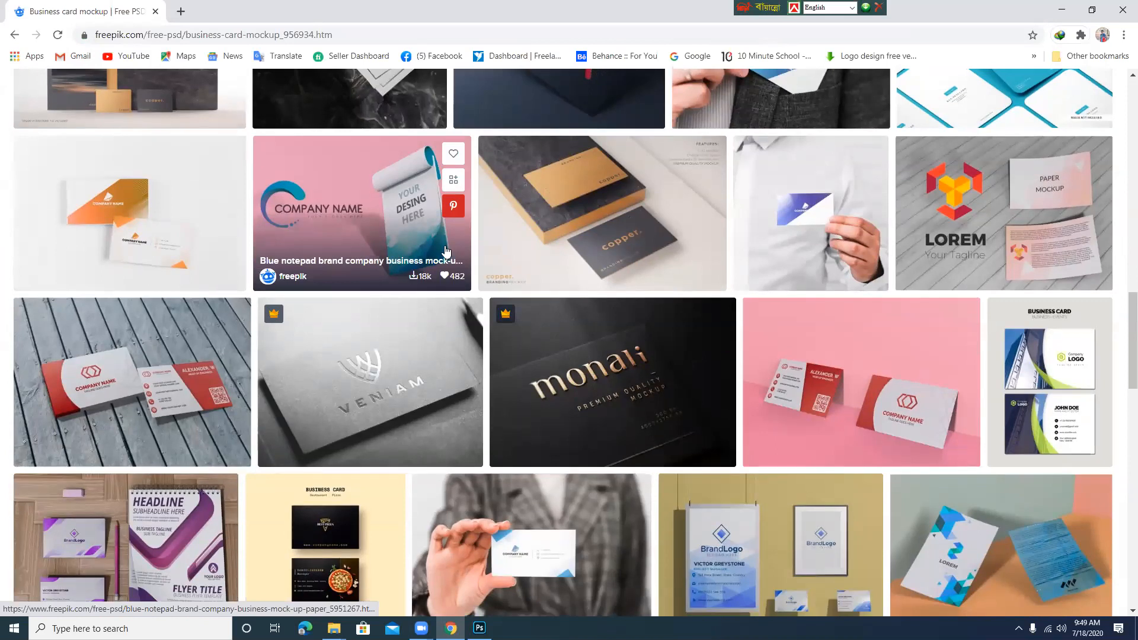
scroll(446, 252, "down", 3)
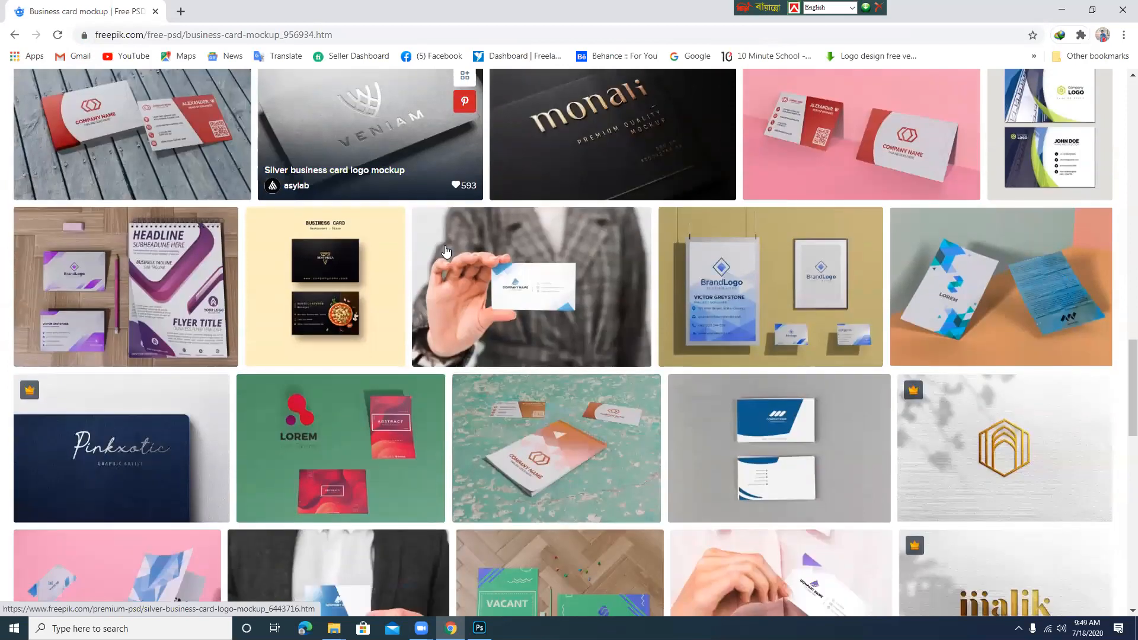
scroll(446, 252, "down", 3)
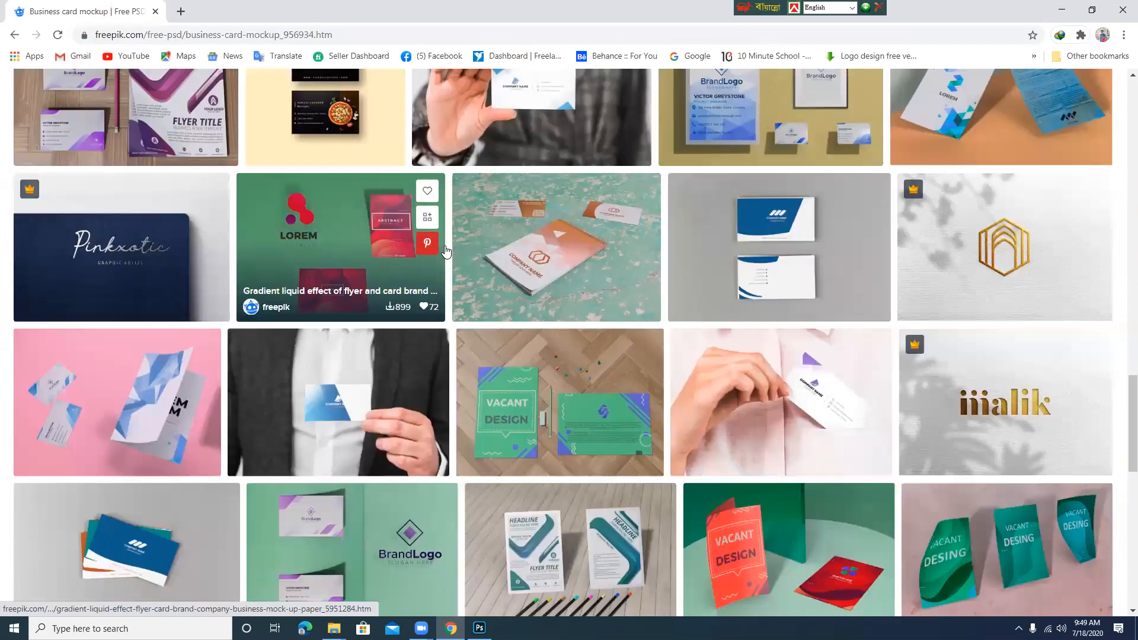
scroll(446, 252, "down", 5)
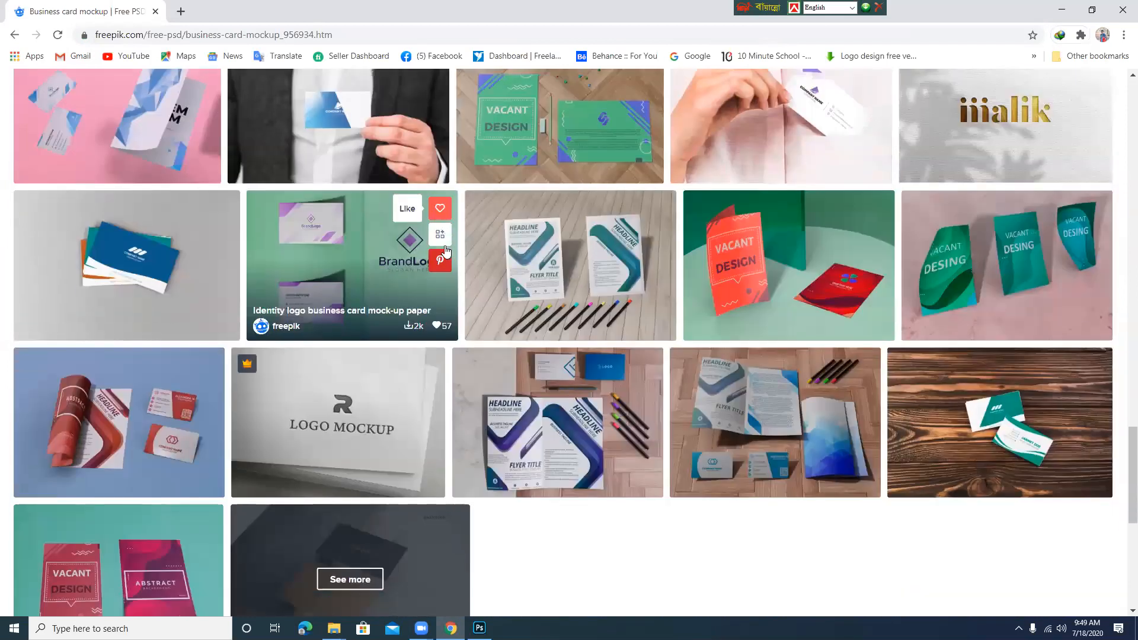
scroll(446, 252, "down", 4)
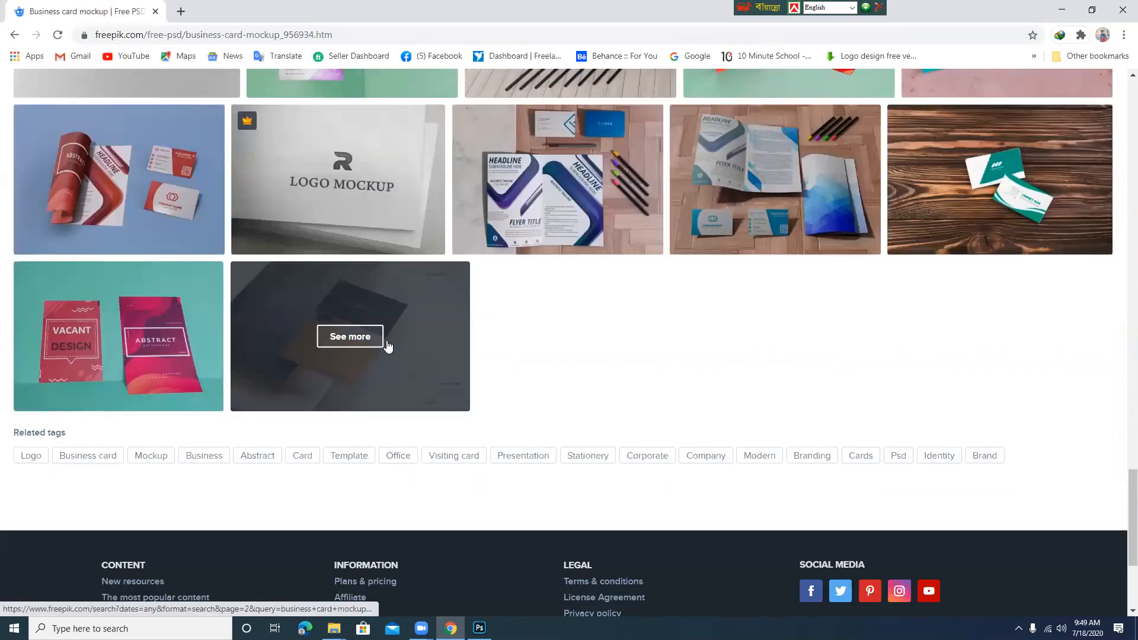
left_click(376, 338)
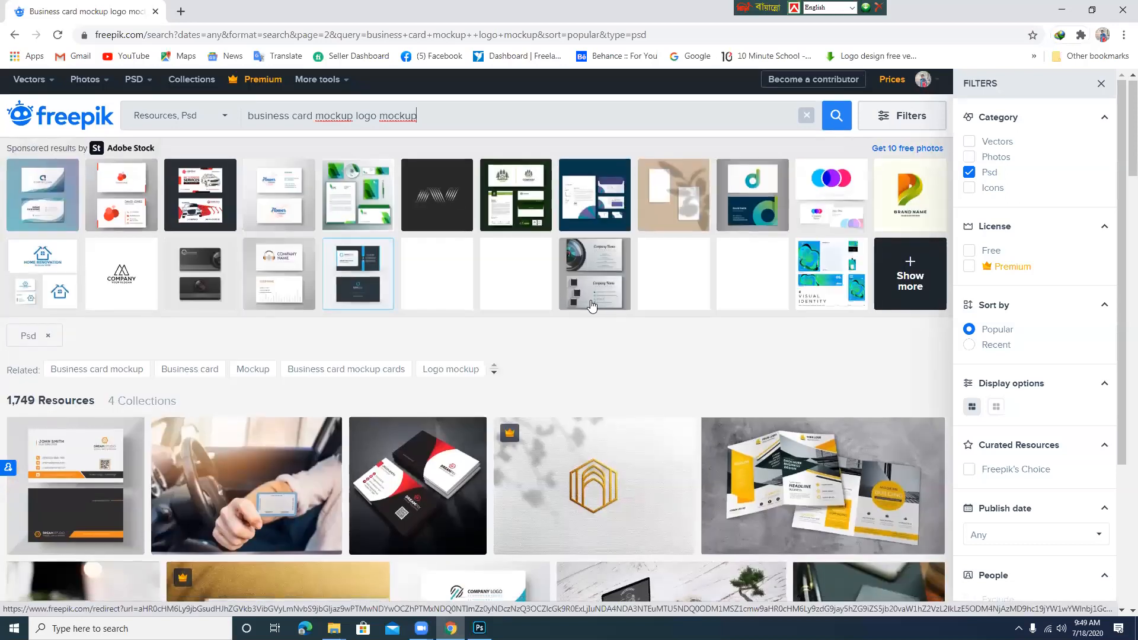
Download the free Corporate card template with the black and red cards as corporate-card-template_2.zip, and minimize the browser.
scroll(427, 337, "down", 2)
left_click(428, 335)
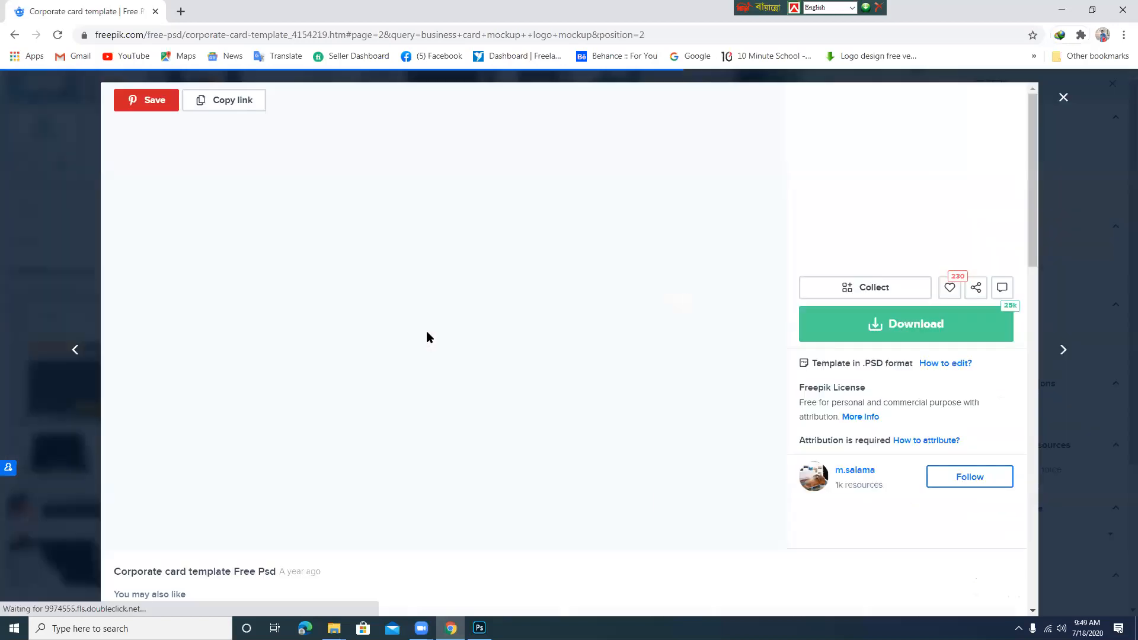
left_click(859, 331)
left_click(739, 331)
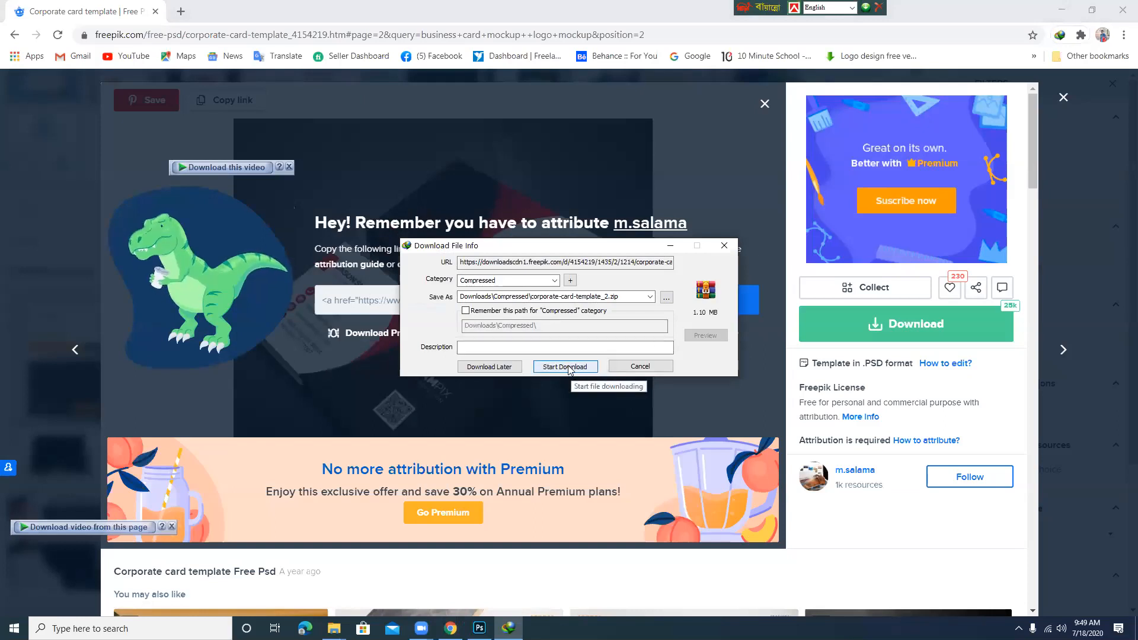
left_click(568, 367)
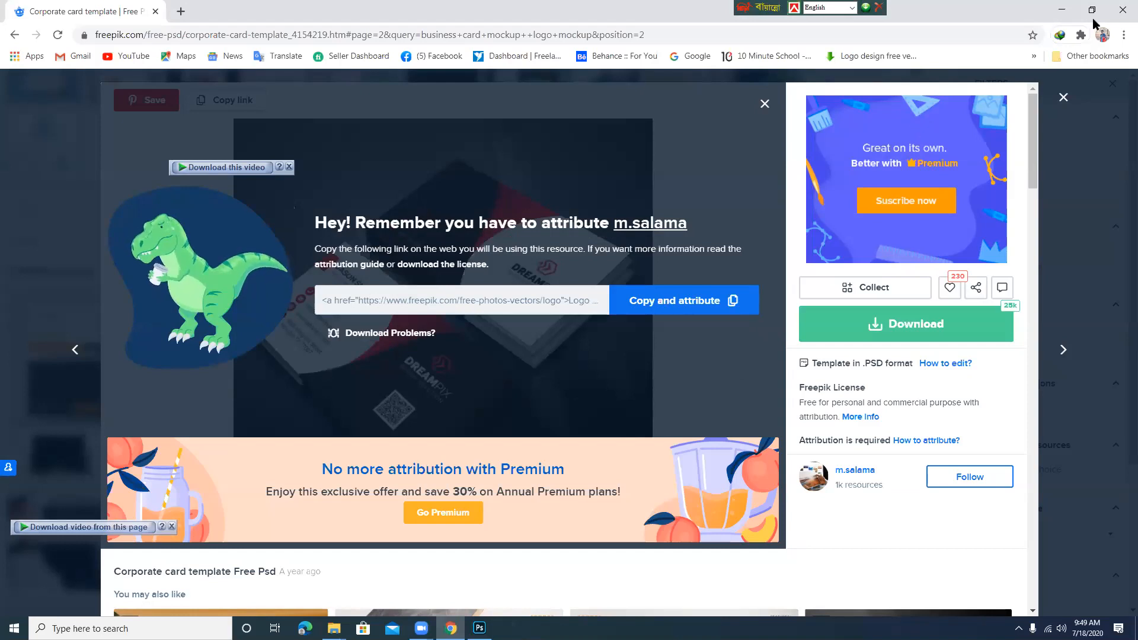
left_click(1060, 12)
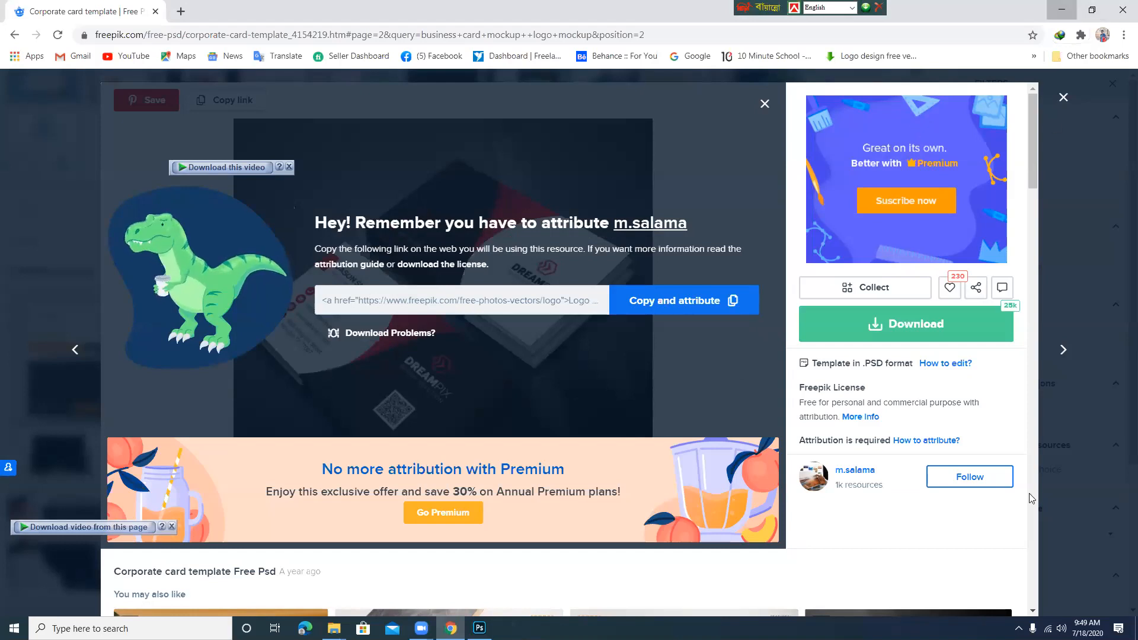
Open Internet Download Manager, place the downloaded corporate-card-template_2 archive on the desktop, and close the download manager.
left_click(1018, 628)
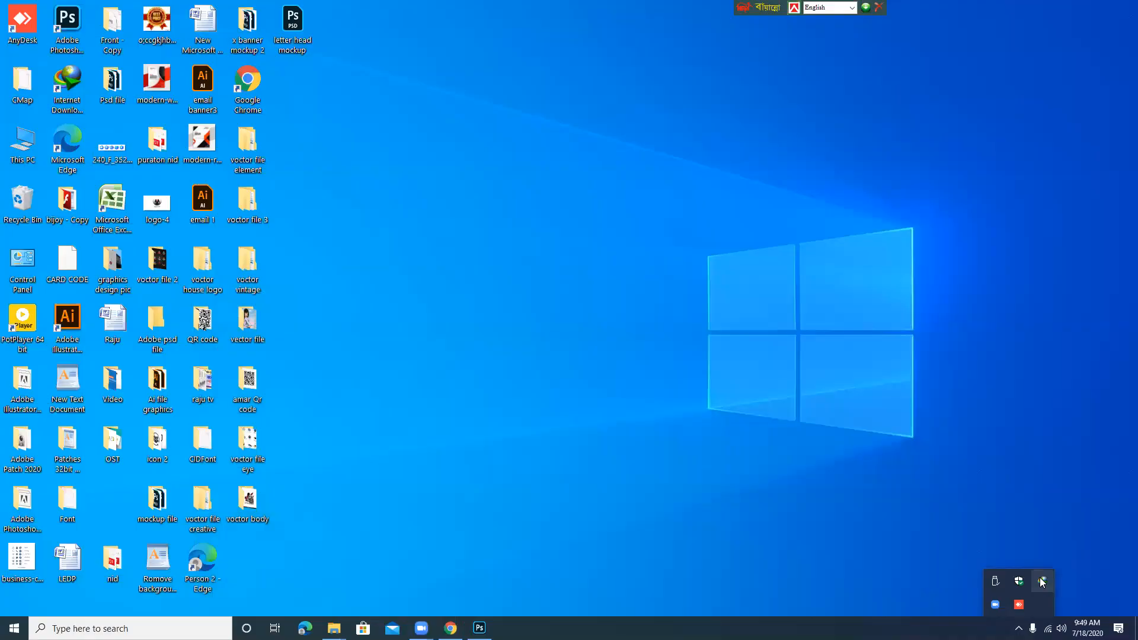
left_click(1042, 581)
left_click(1097, 7)
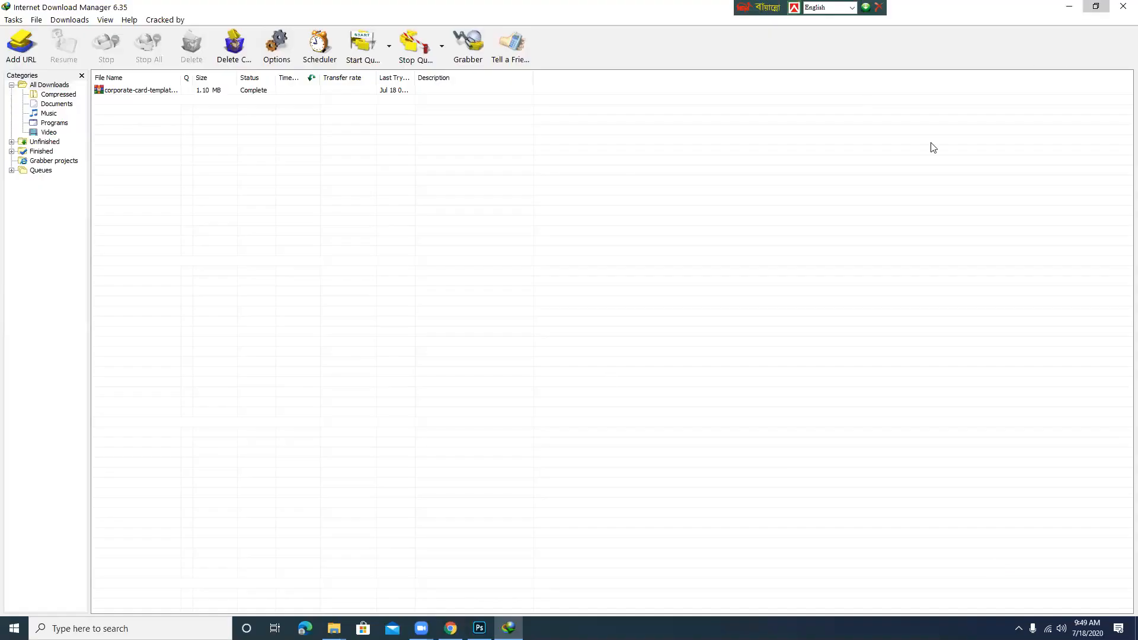
left_click(495, 263)
left_click_drag(388, 109, 389, 110)
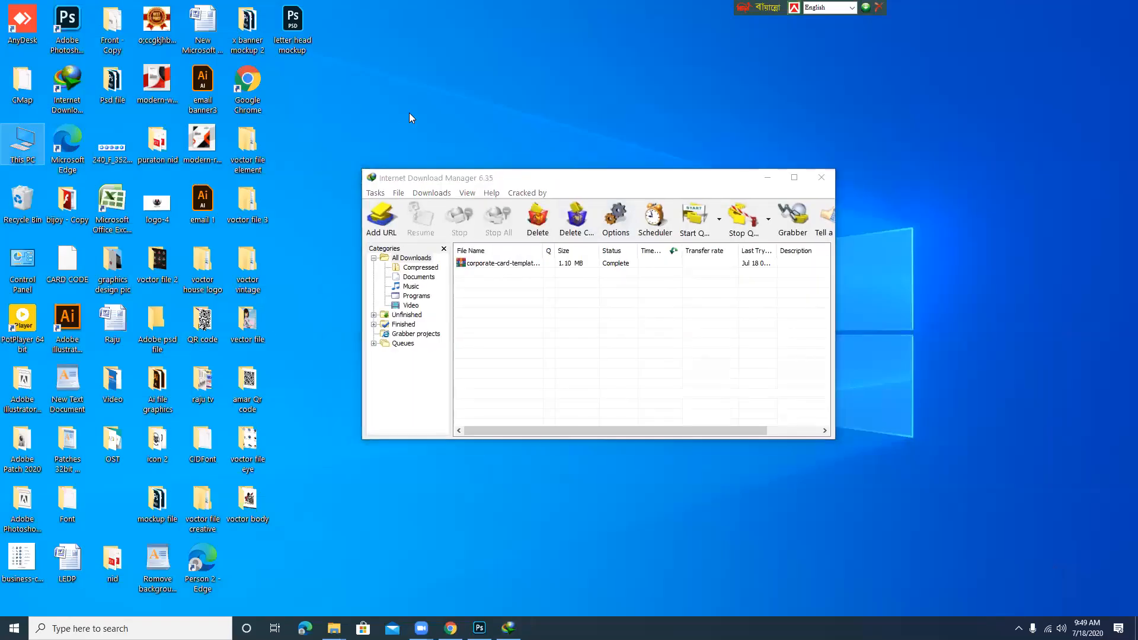
left_click(821, 178)
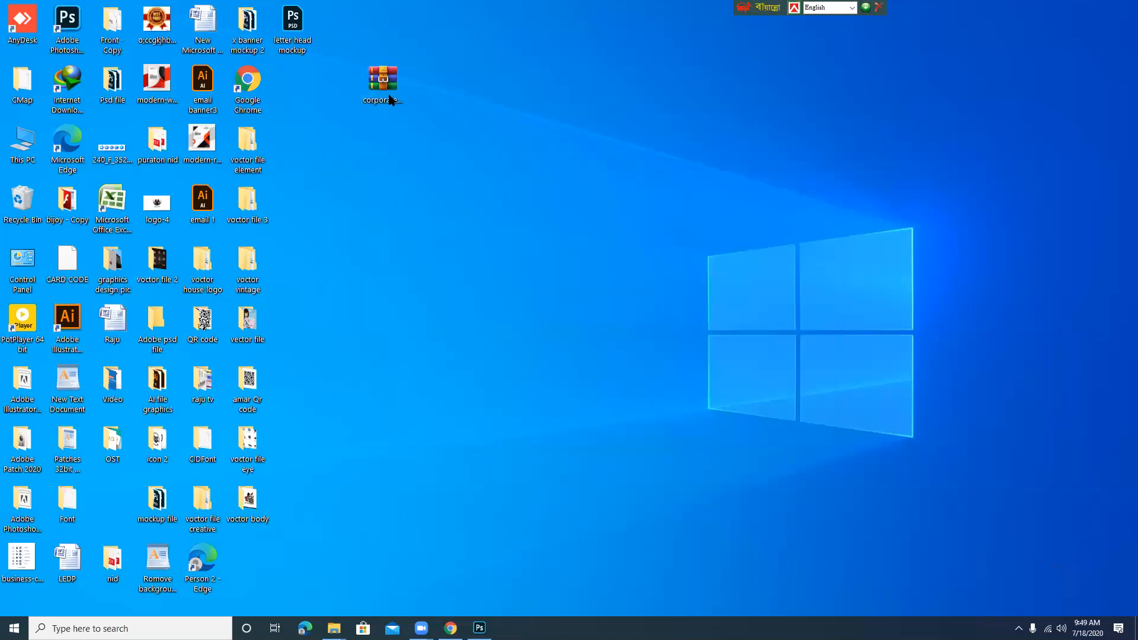
Open New Volume (D:) in File Explorer and move the corporate-card-template_2 archive from the desktop into the "voctor business card 1" folder.
double_click(22, 144)
double_click(355, 172)
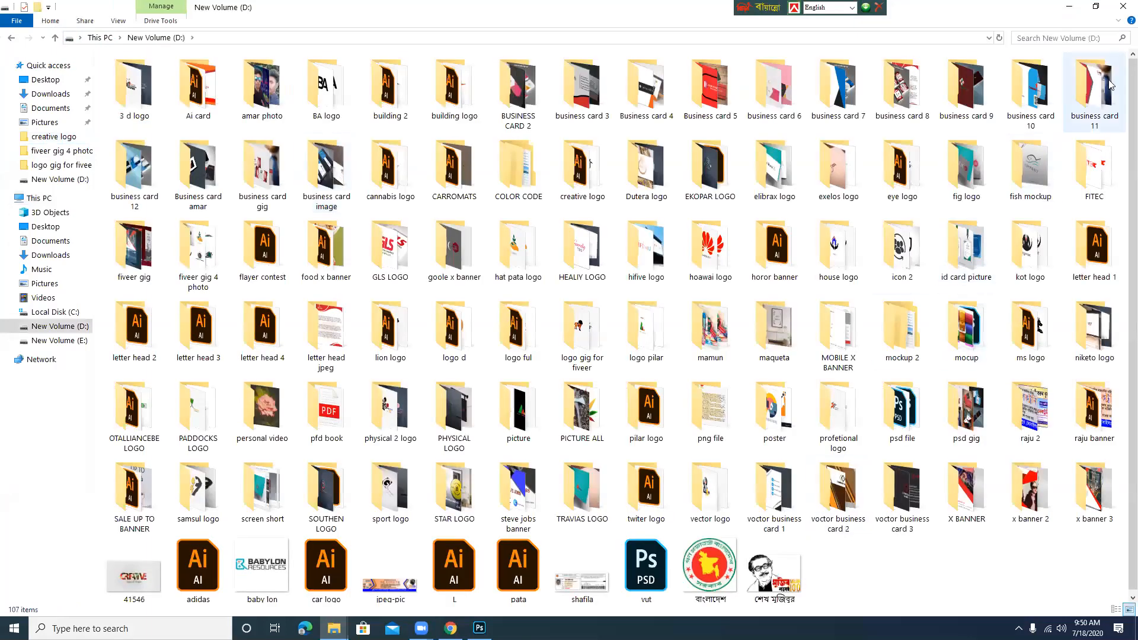
left_click(1096, 8)
scroll(765, 415, "down", 7)
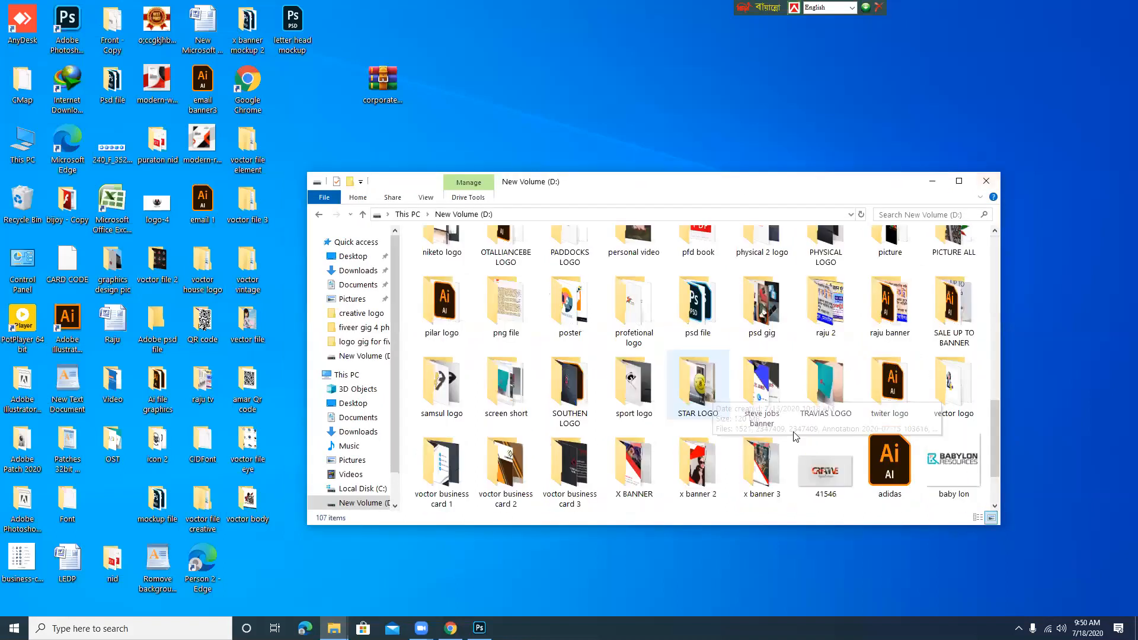
scroll(788, 433, "down", 2)
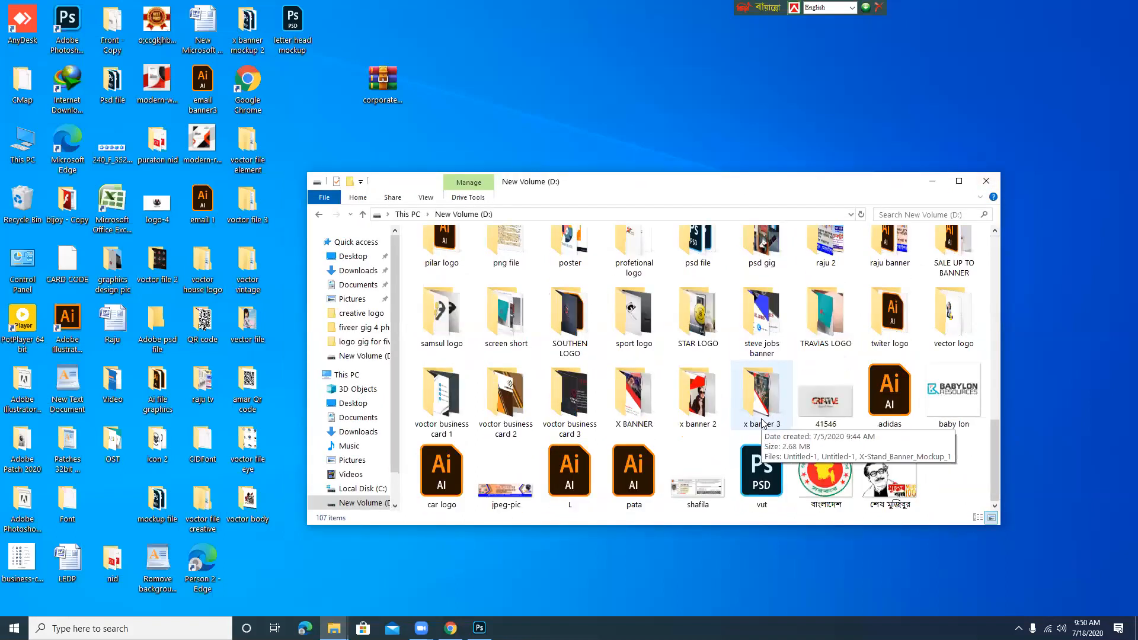
left_click(442, 396)
left_click(675, 150)
left_click_drag(388, 87, 455, 400)
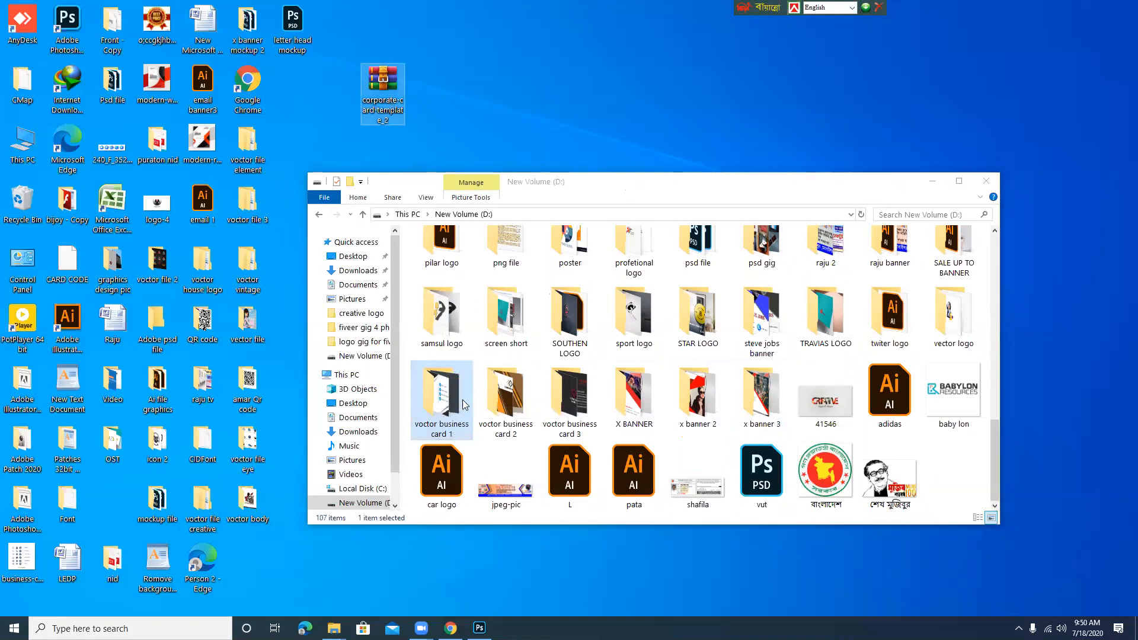
Open the "voctor business card 1" folder and delete the white-business-card-with-red-details folder in it.
left_click(959, 184)
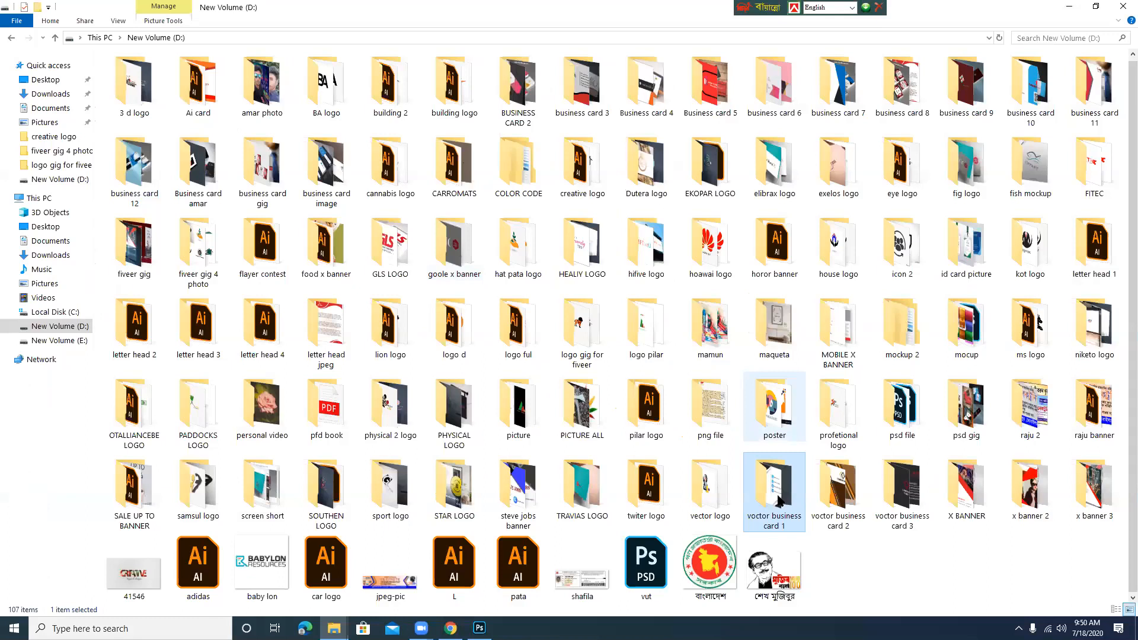
double_click(778, 501)
left_click(258, 92)
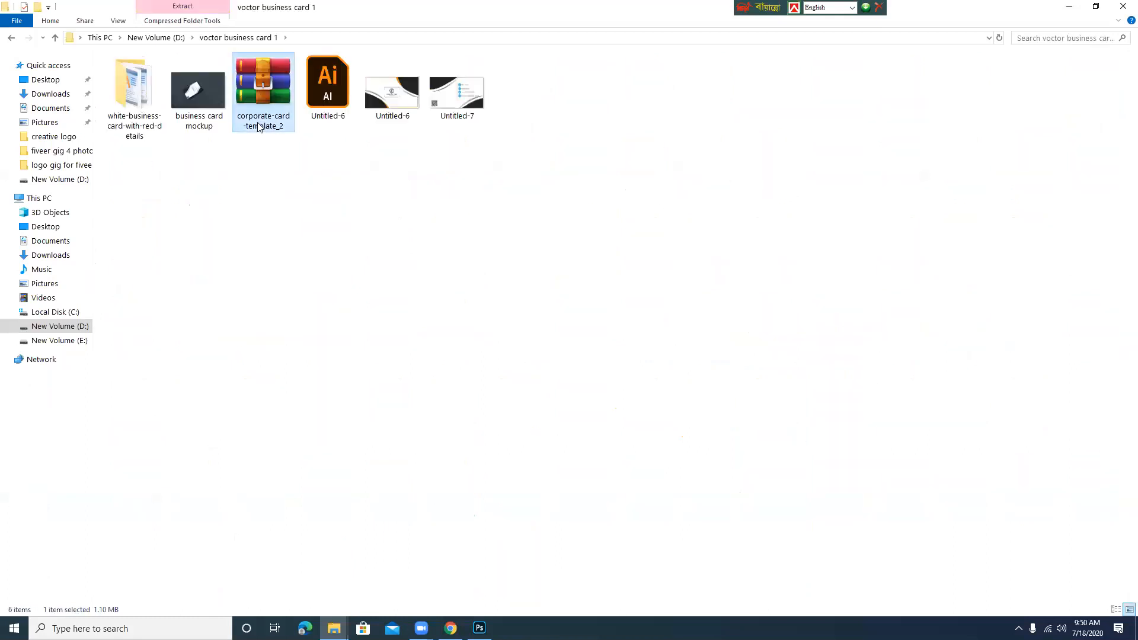
left_click(221, 187)
left_click(129, 103)
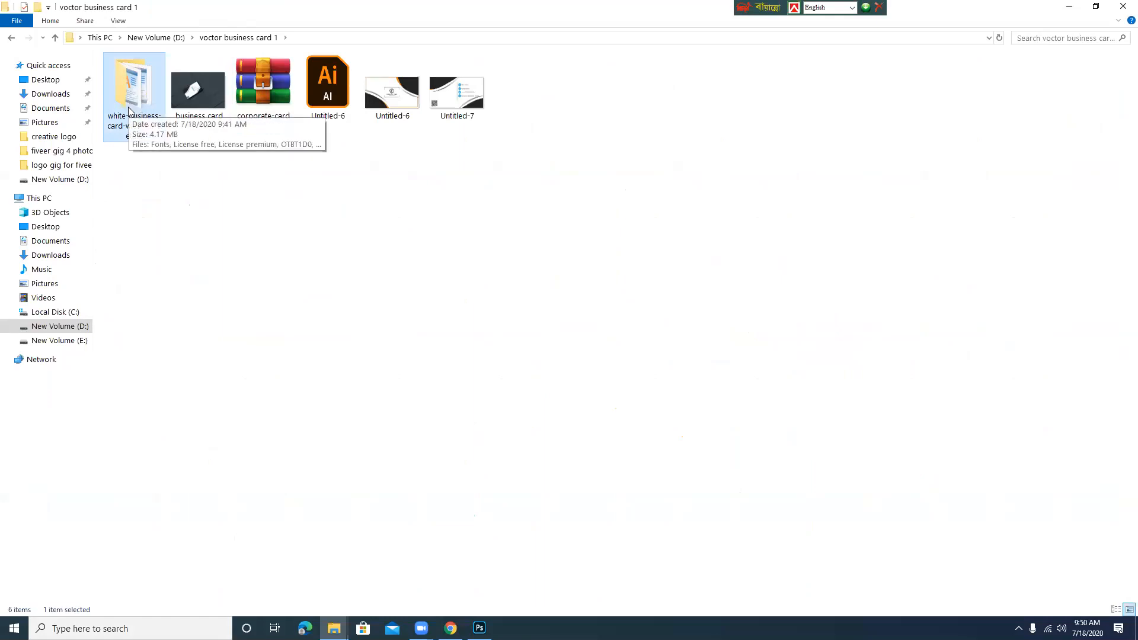
key("Delete")
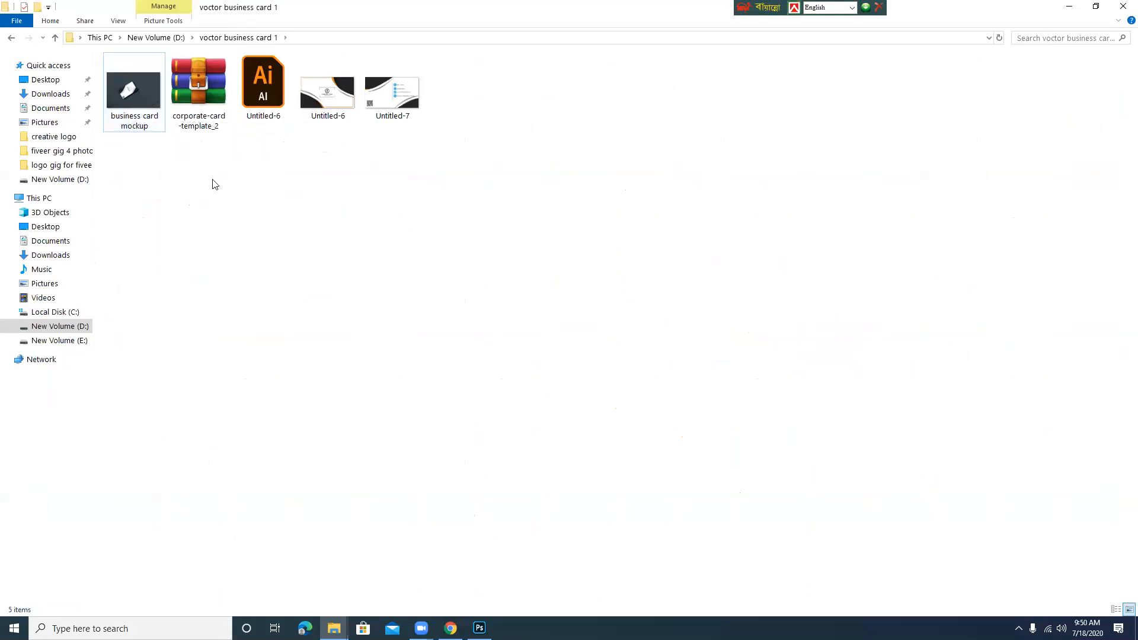
Extract the corporate-card-template_2 archive into a folder of the same name and open the extracted folder.
left_click(205, 89)
right_click(206, 89)
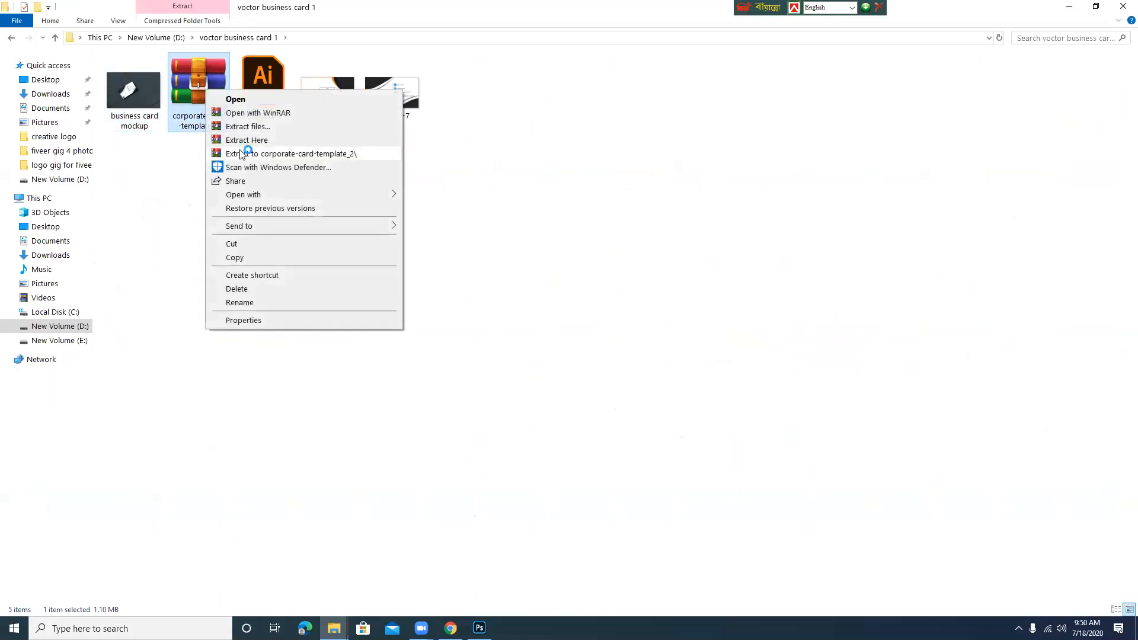
left_click(242, 154)
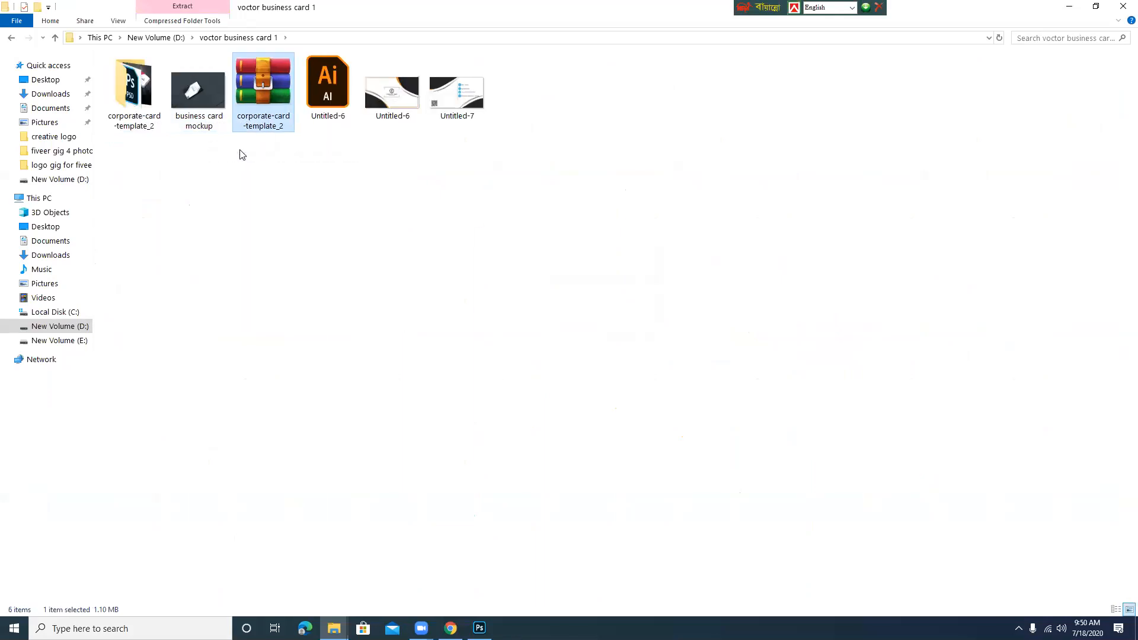
double_click(142, 118)
double_click(134, 87)
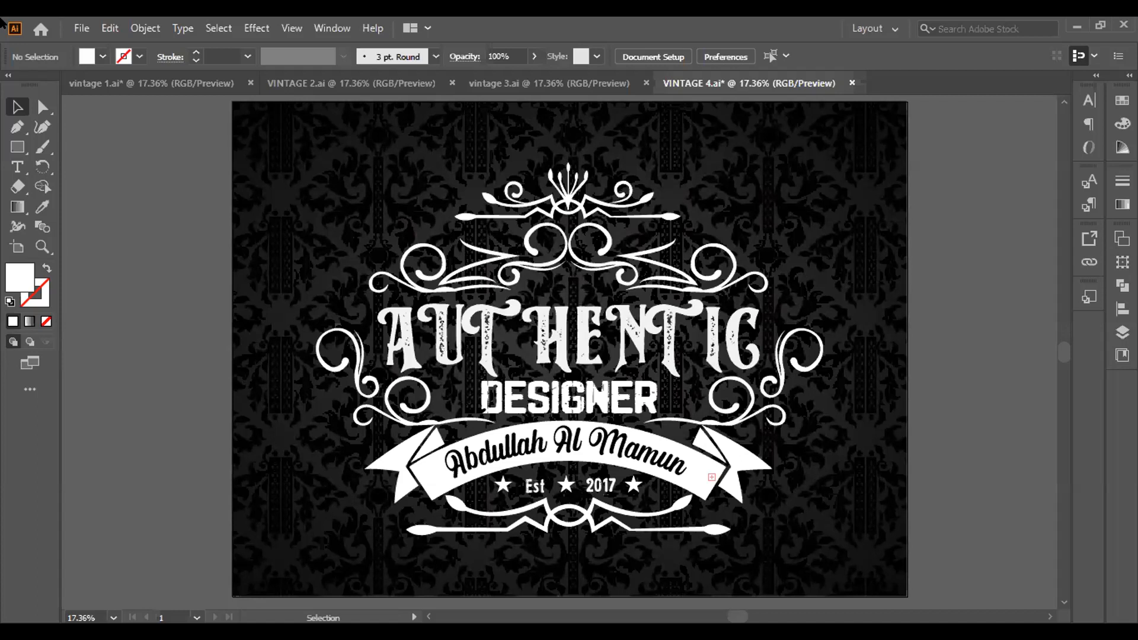
In Illustrator, review the open vintage designs, going from vintage 1.ai through VINTAGE 2.ai and vintage 3.ai to VINTAGE 4.ai.
left_click(173, 81)
left_click(341, 84)
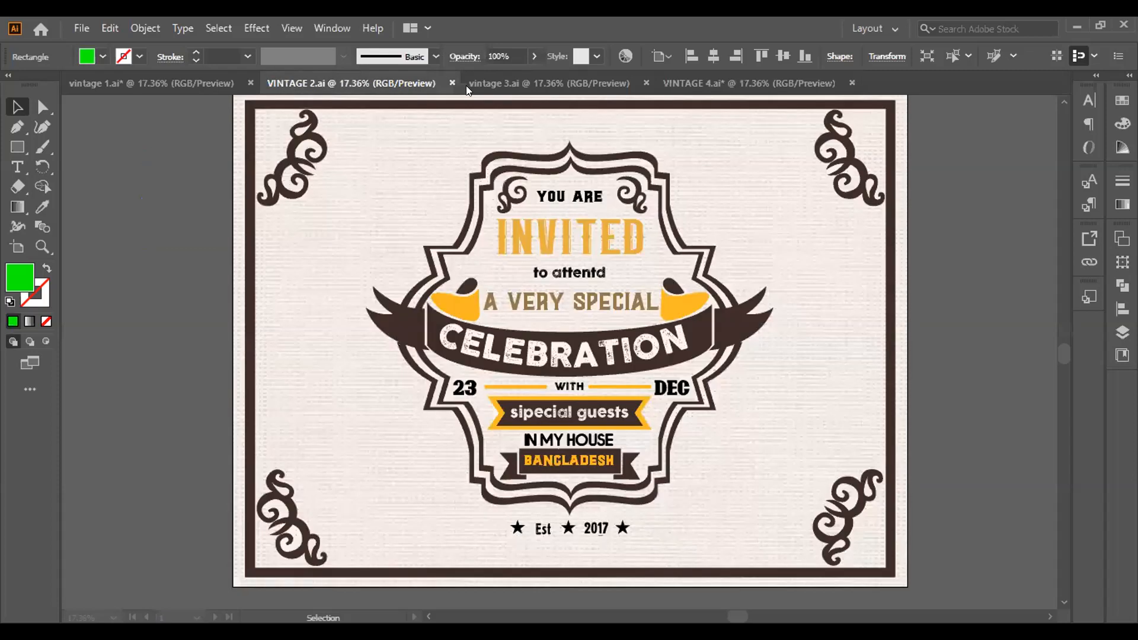
left_click(508, 88)
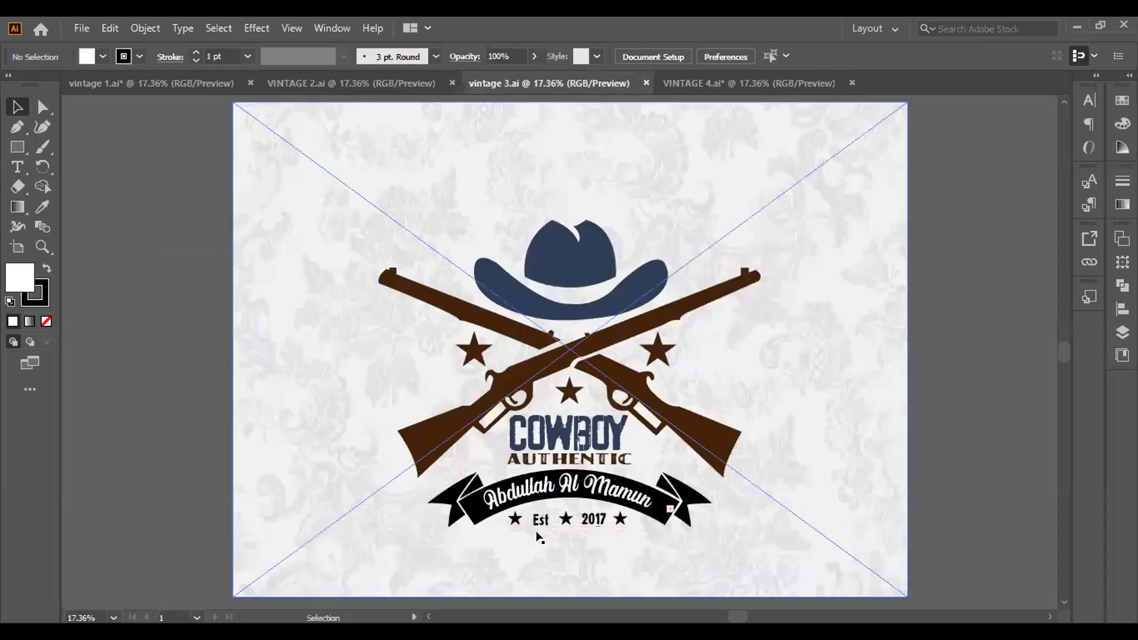
left_click(780, 88)
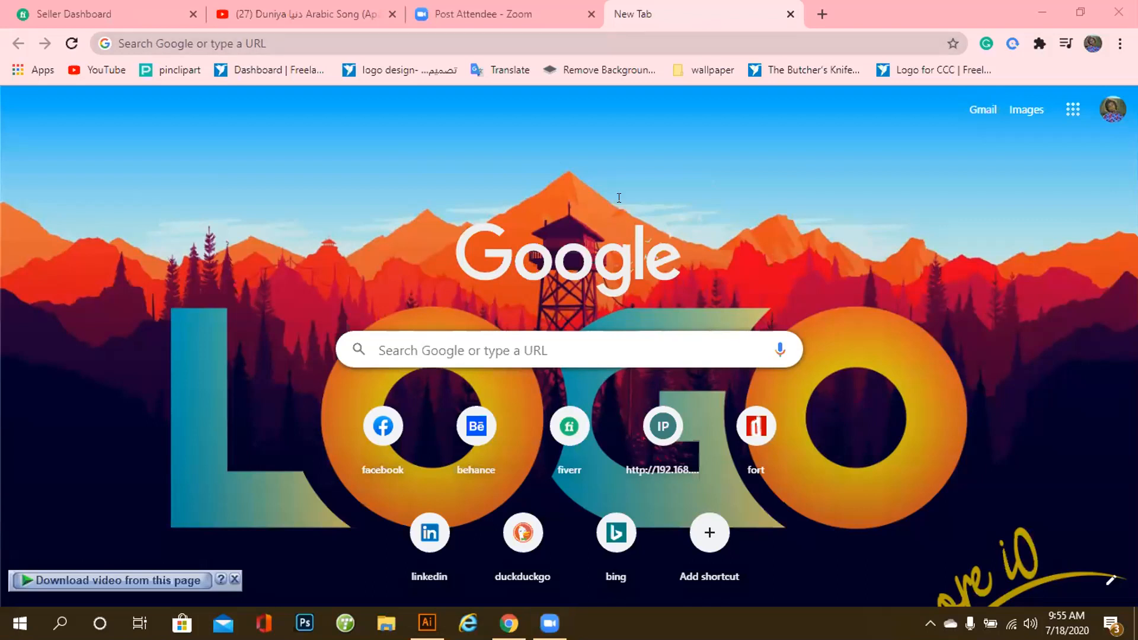
In Chrome, search Google for "freepin" and open the Freepik home page from the results.
left_click(516, 35)
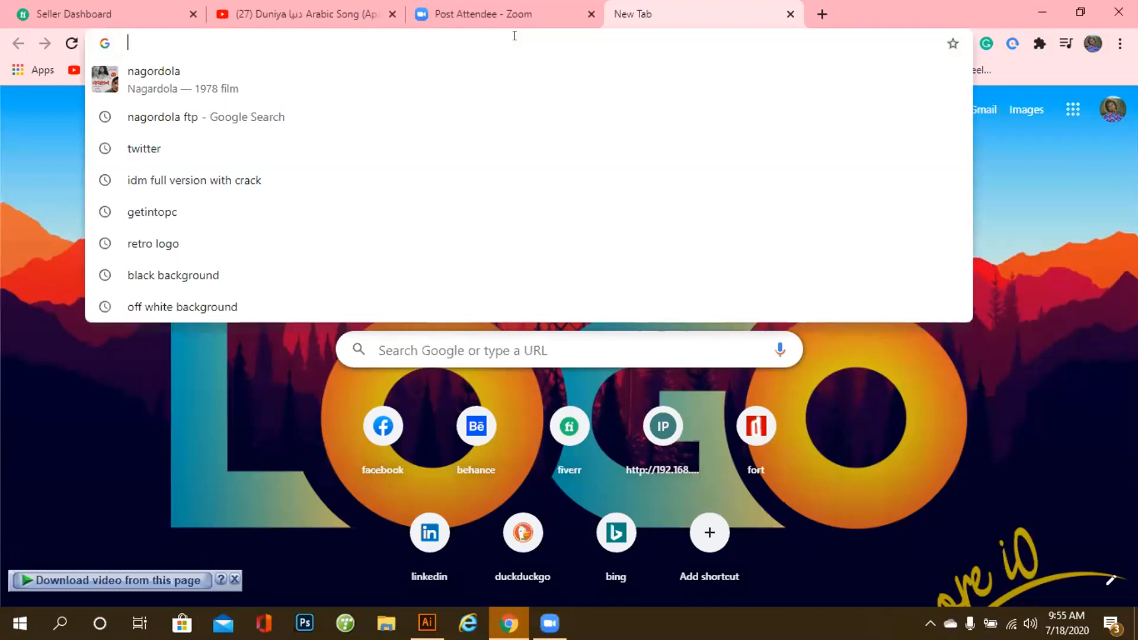
type("free")
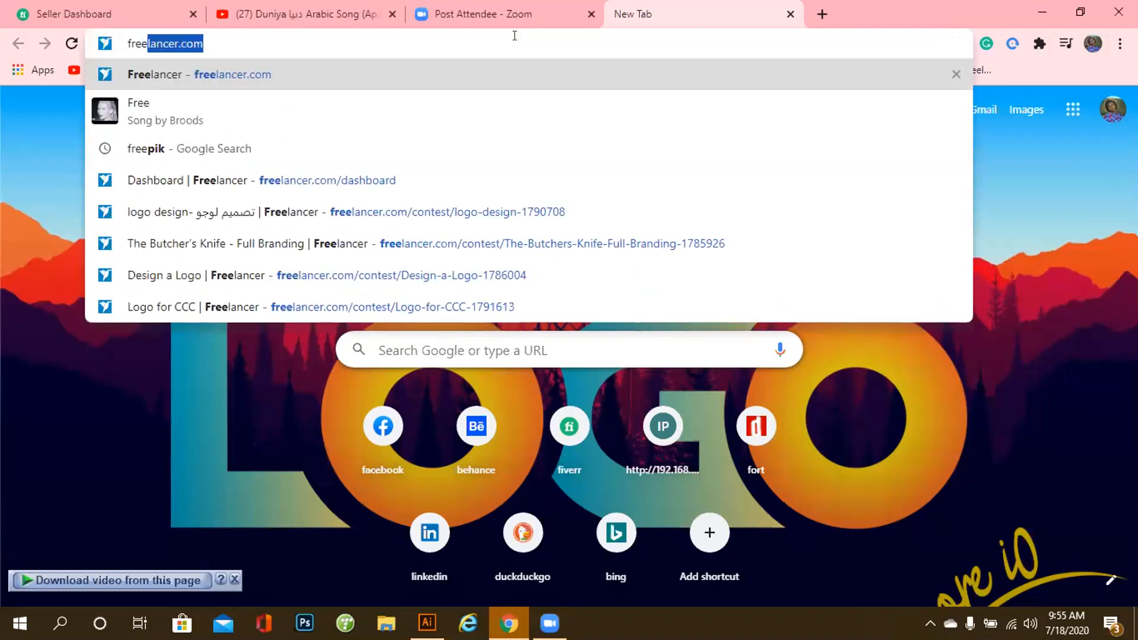
type("pin")
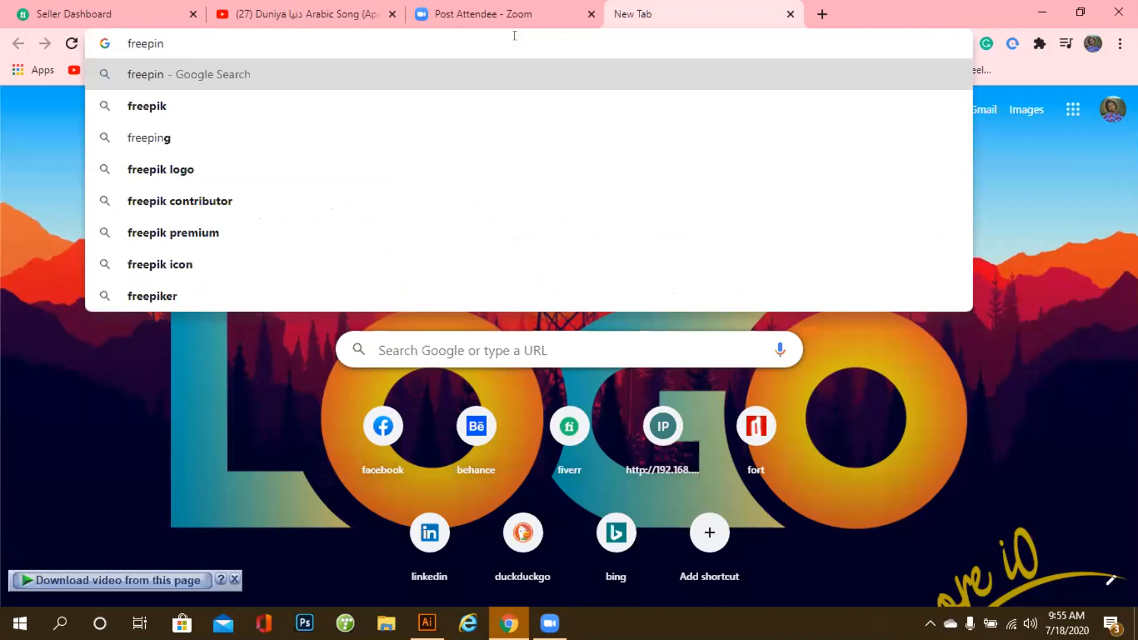
key("Return")
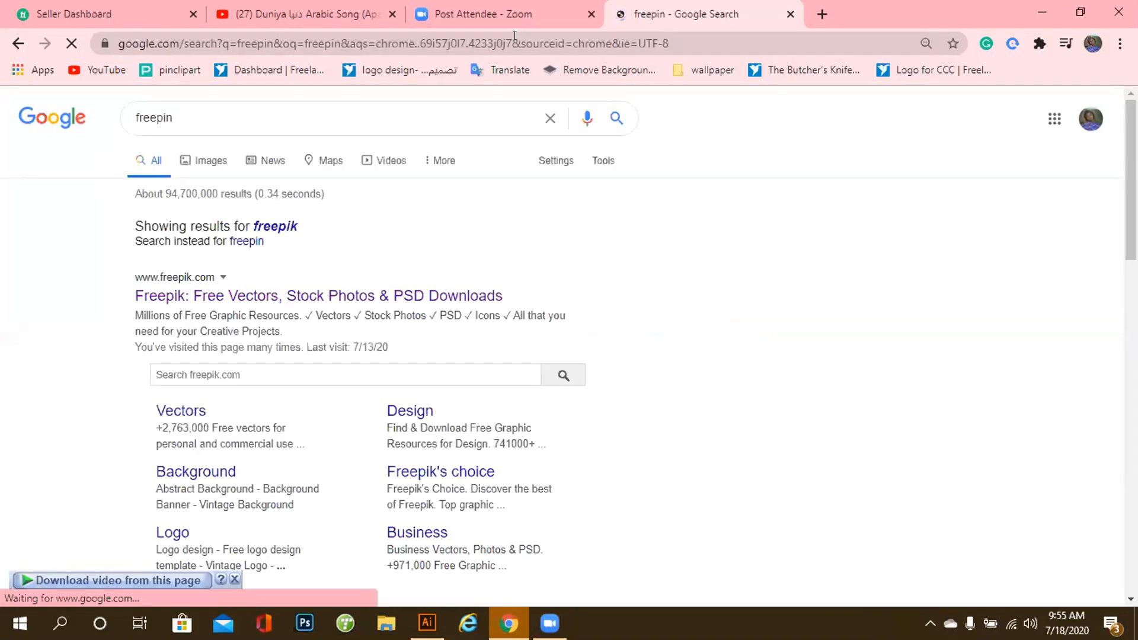
left_click(515, 36)
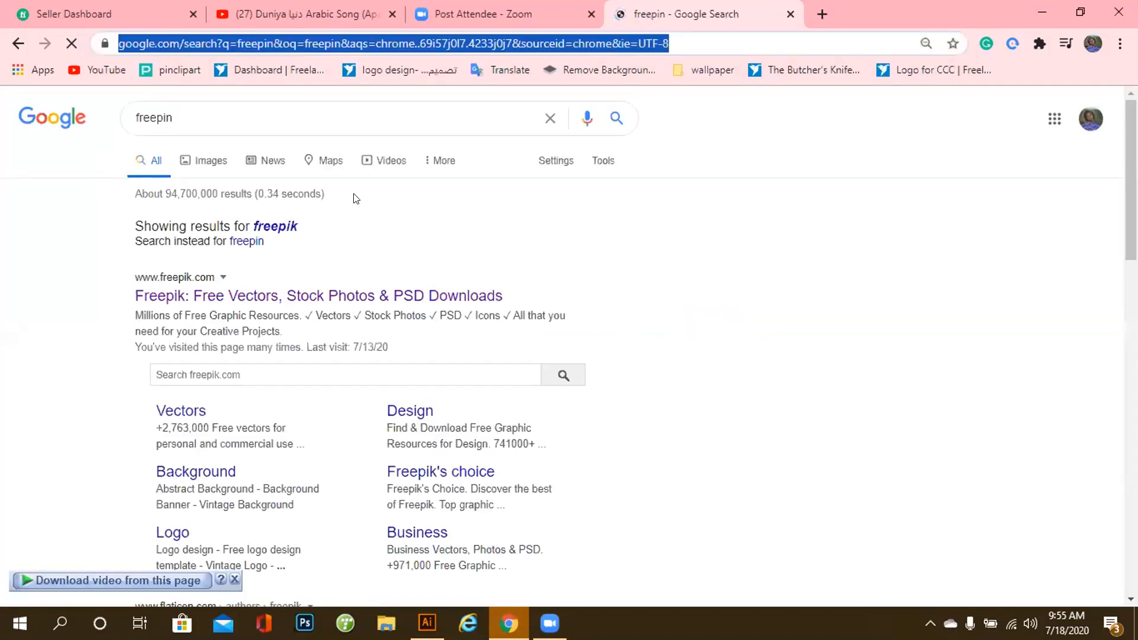
left_click(332, 297)
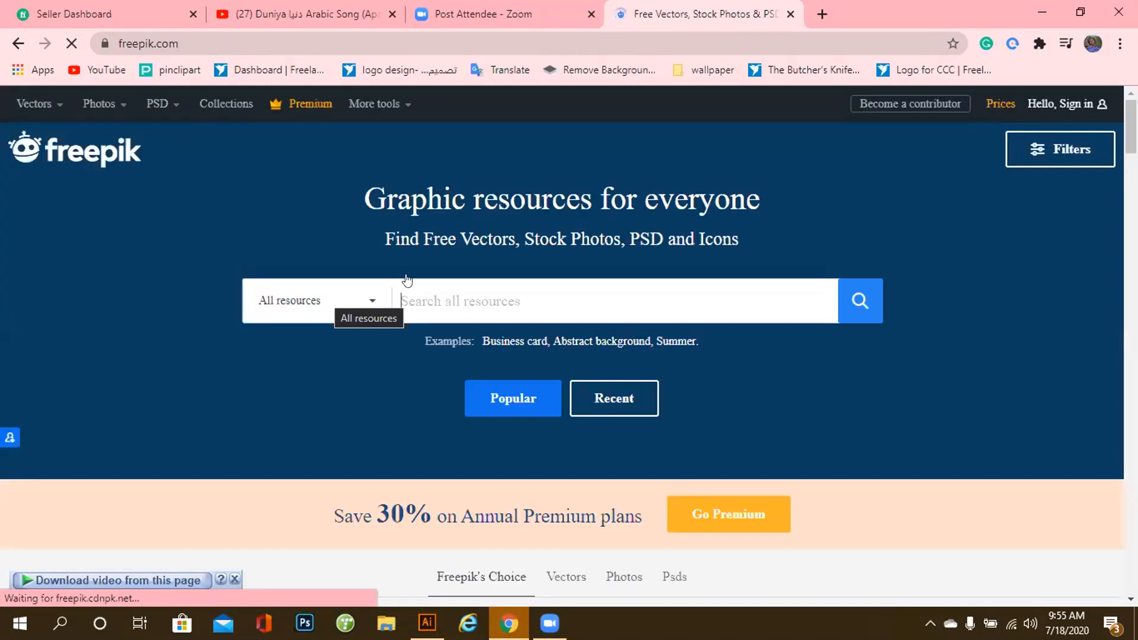
Search all Freepik resources for "shadow".
type("sh")
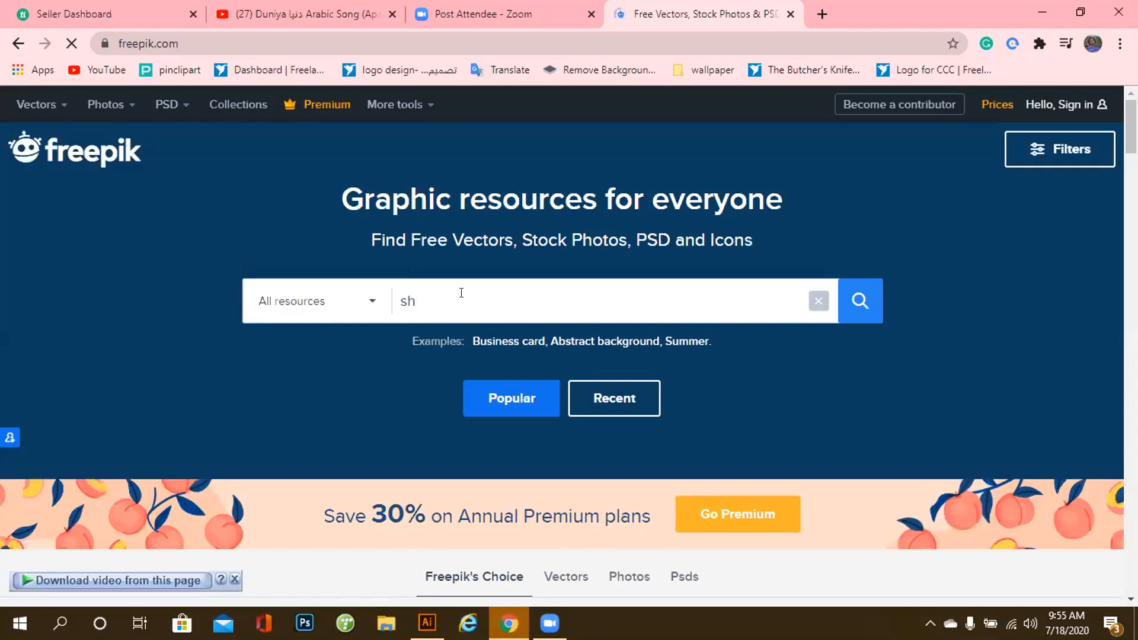
type("adow")
left_click(853, 314)
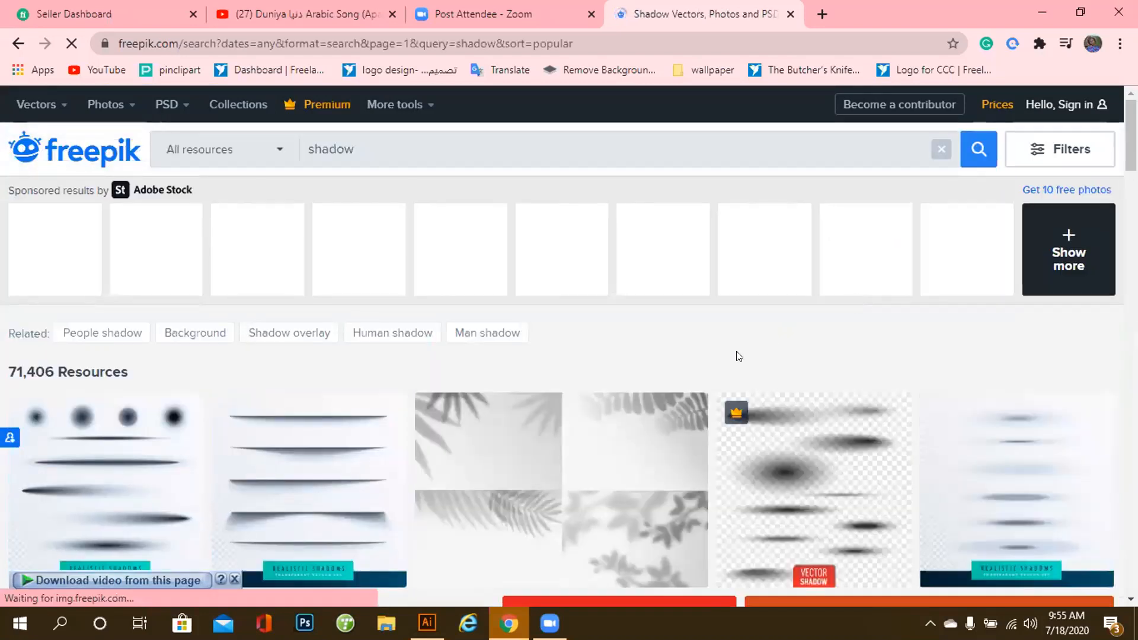
Open the premium transparent oval shadow set from the results, look over its details and close the preview.
scroll(738, 356, "down", 2)
scroll(738, 356, "down", 2)
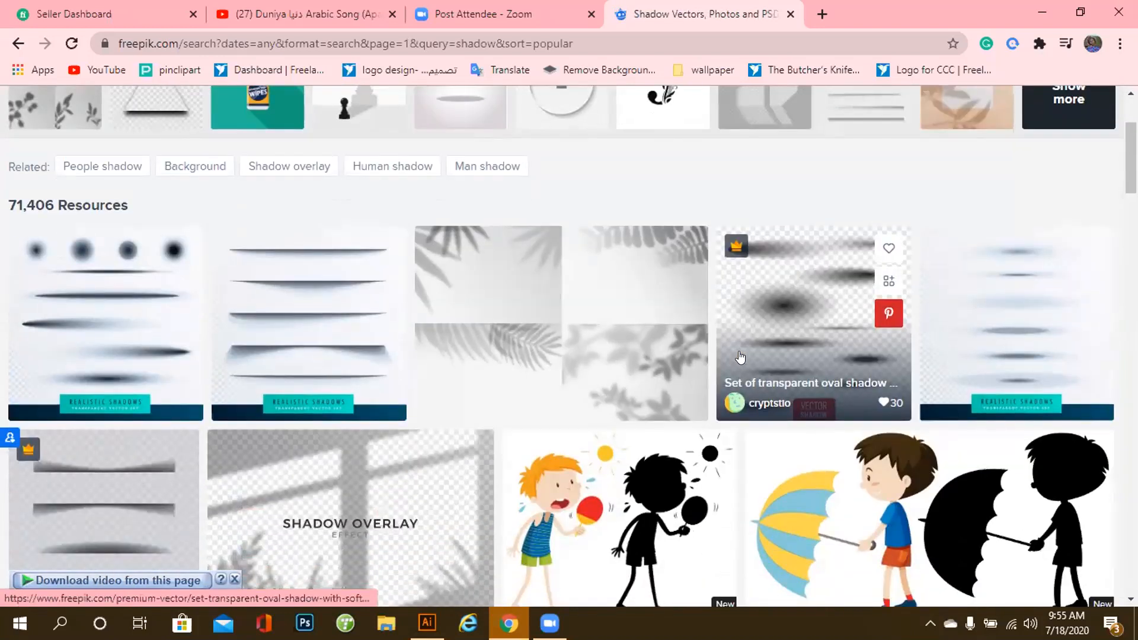
left_click(791, 306)
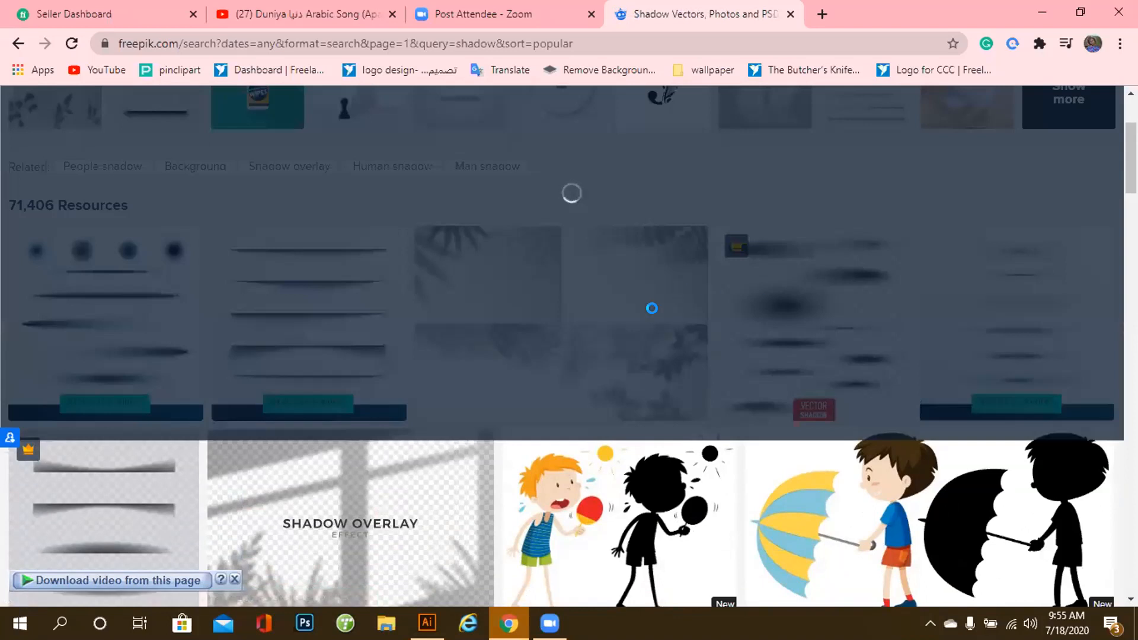
scroll(601, 335, "down", 3)
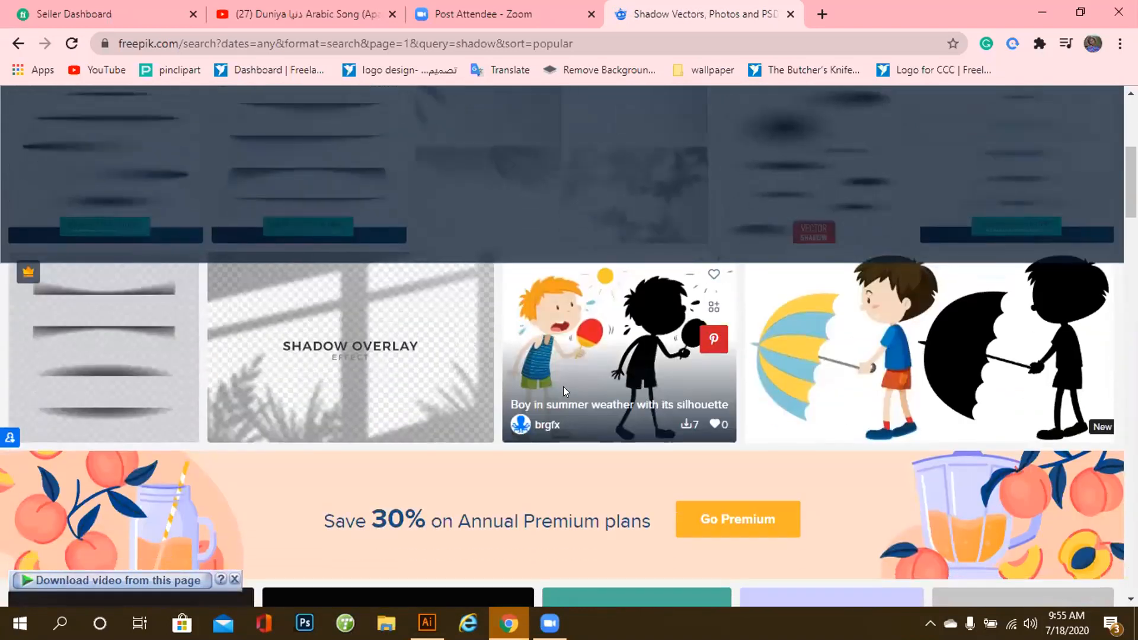
scroll(563, 390, "down", 1)
scroll(563, 389, "down", 4)
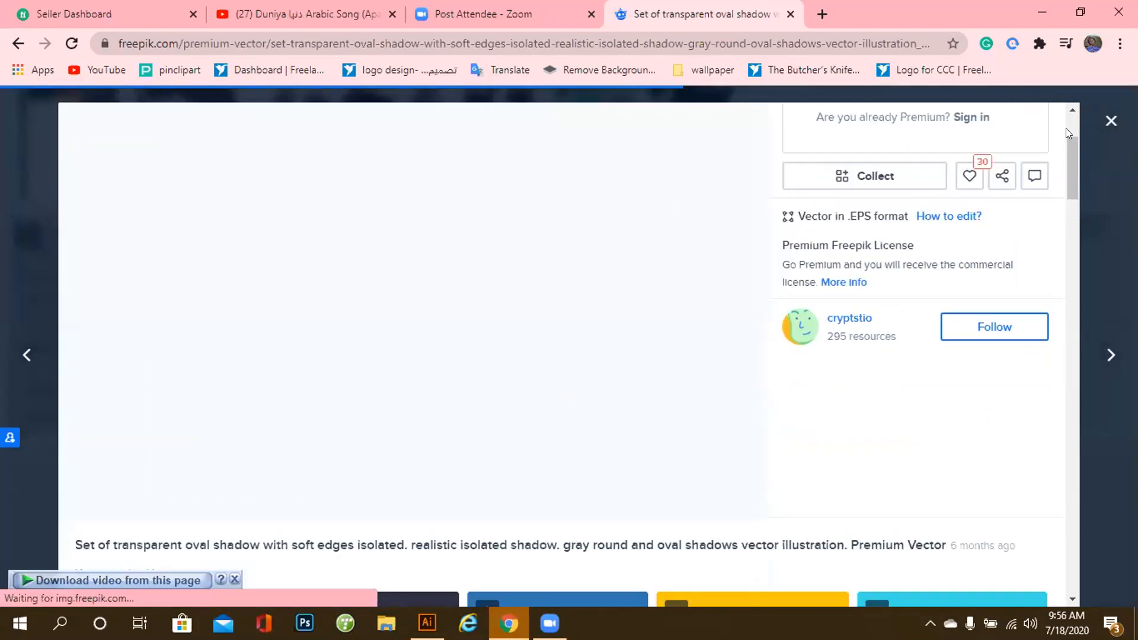
left_click(1108, 115)
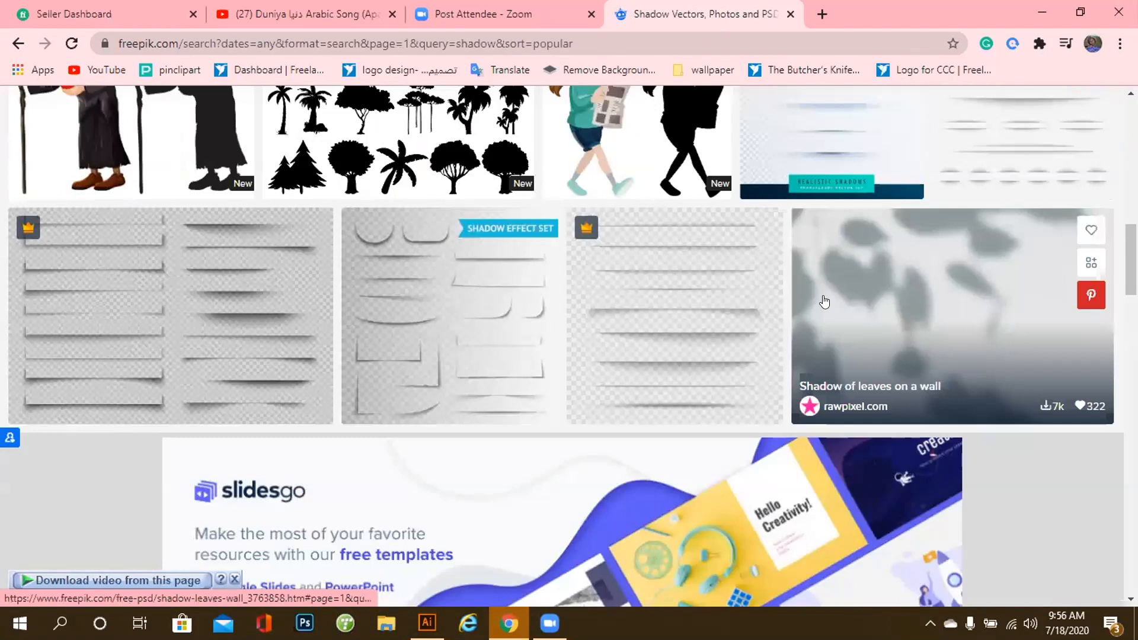
Examine the remaining shadow resources on the first results page, including the overlay and paper shadow effects.
scroll(822, 250, "down", 8)
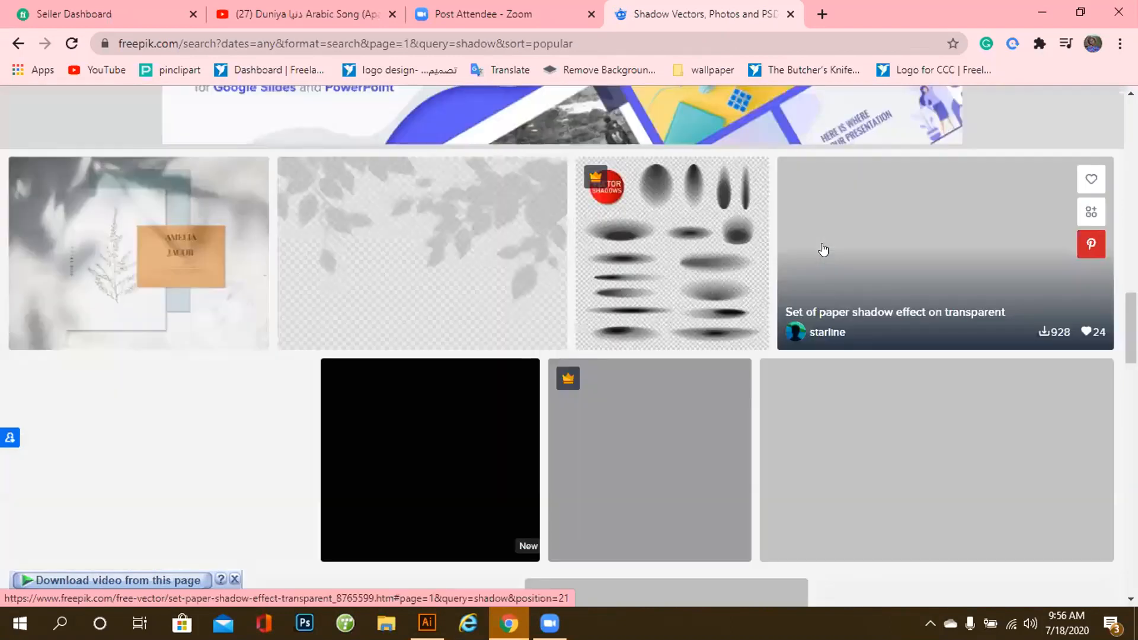
scroll(822, 250, "down", 3)
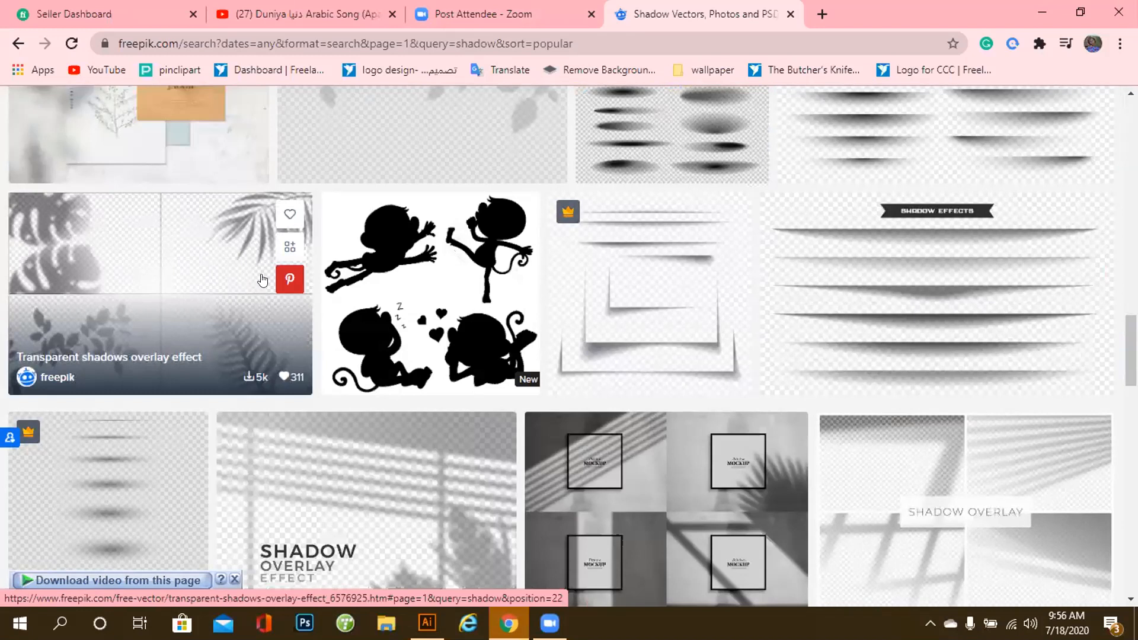
scroll(156, 261, "down", 1)
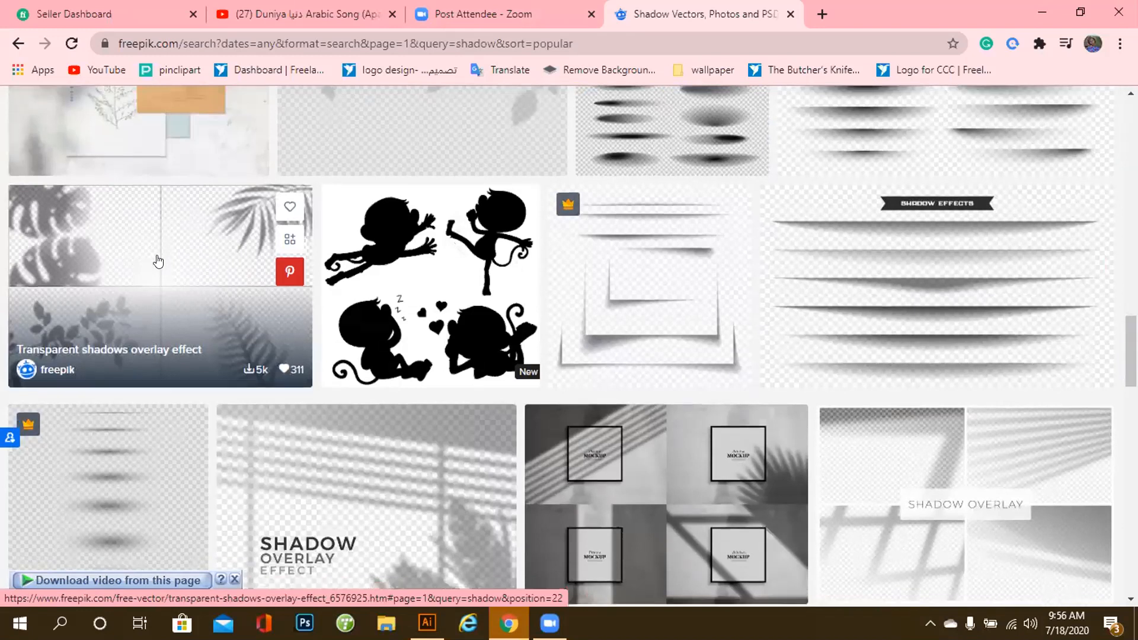
scroll(157, 261, "down", 10)
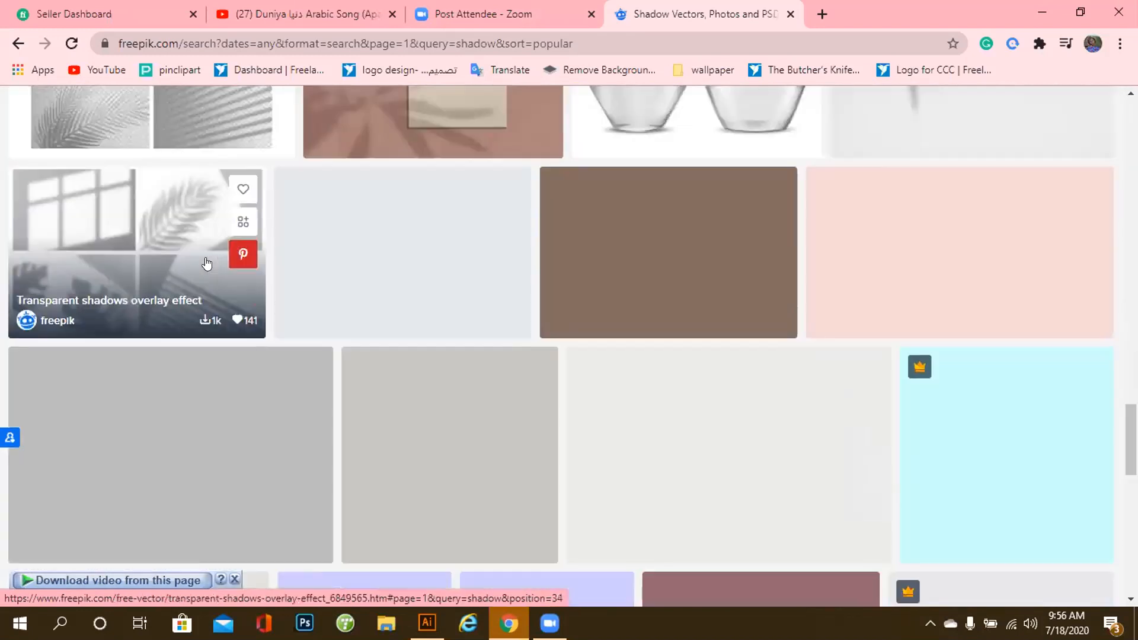
scroll(207, 264, "down", 4)
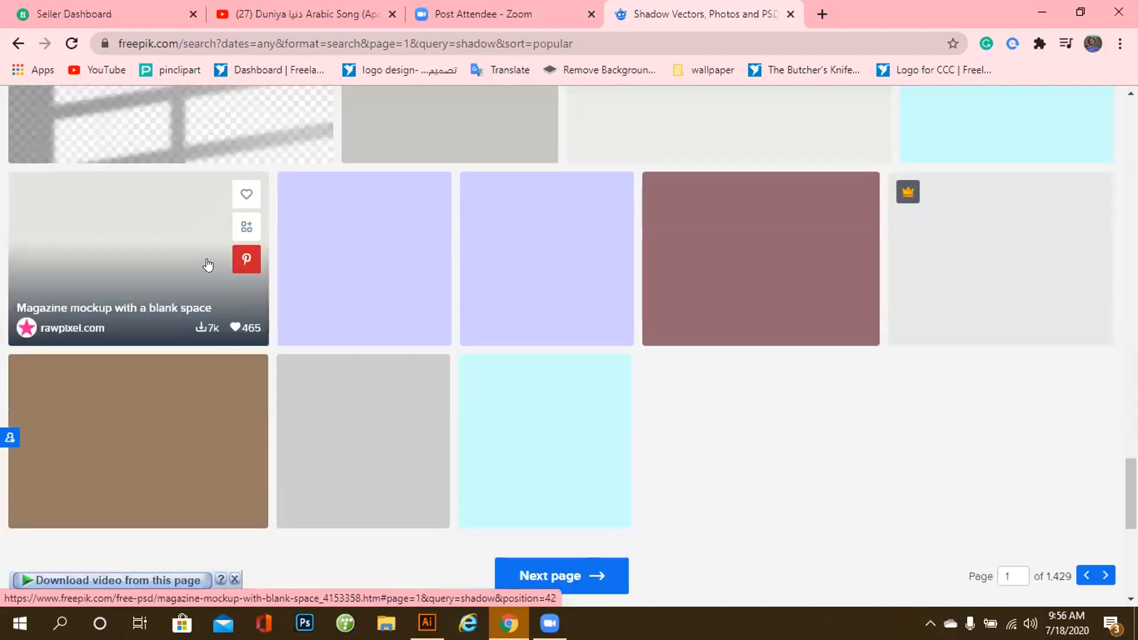
scroll(207, 265, "up", 3)
scroll(207, 265, "up", 4)
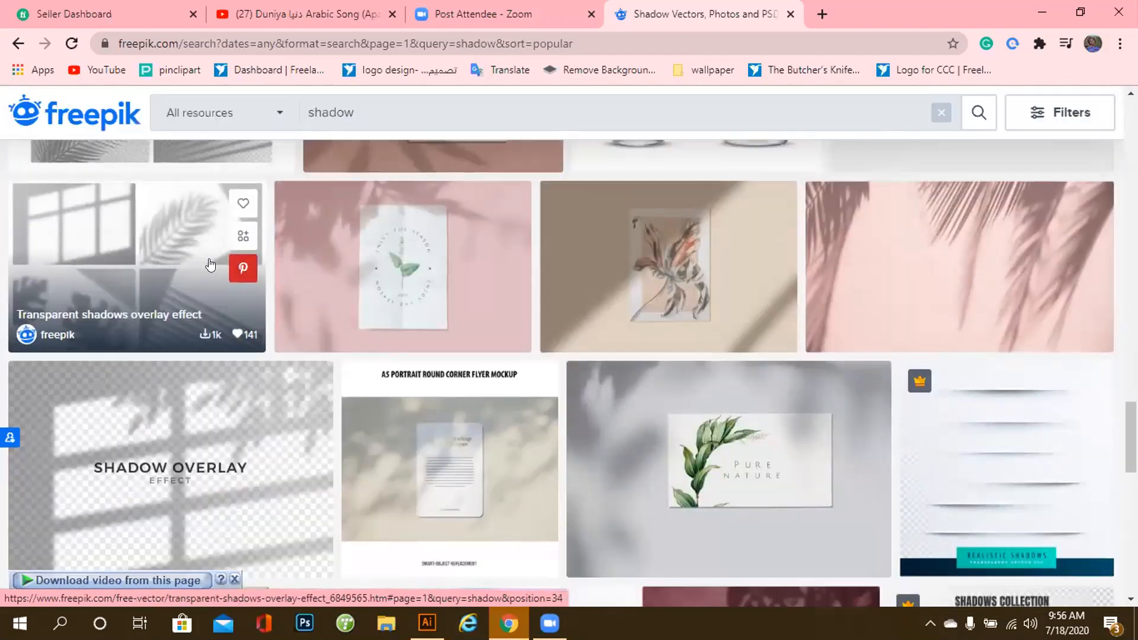
scroll(382, 148, "up", 4)
Search all Freepik resources for "car" and look through the first rows of results.
double_click(347, 113)
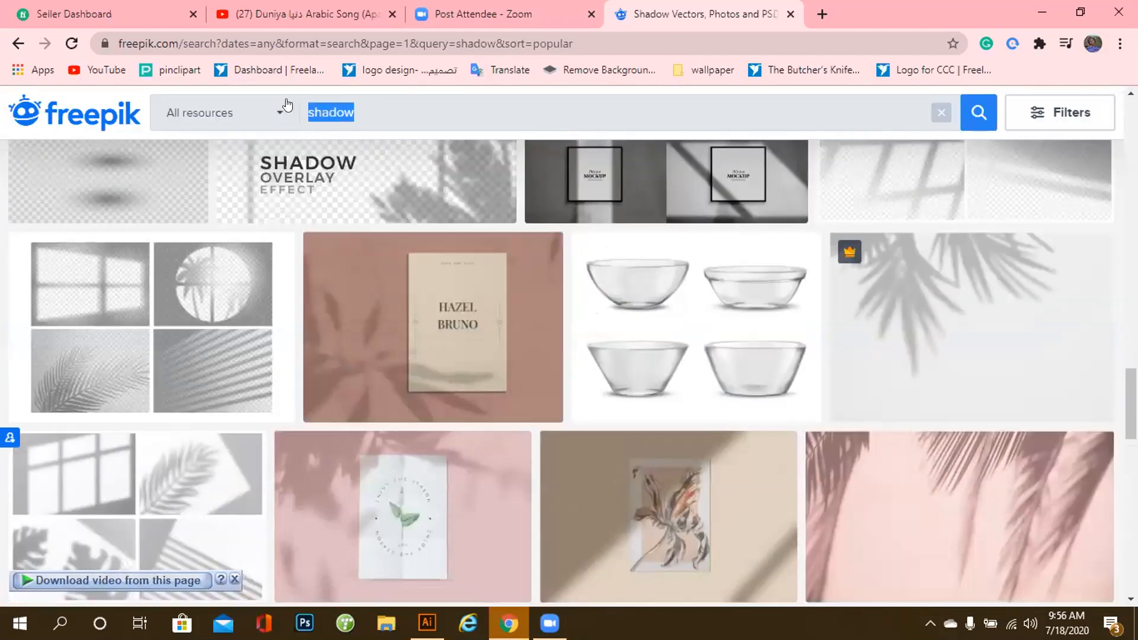
type("car")
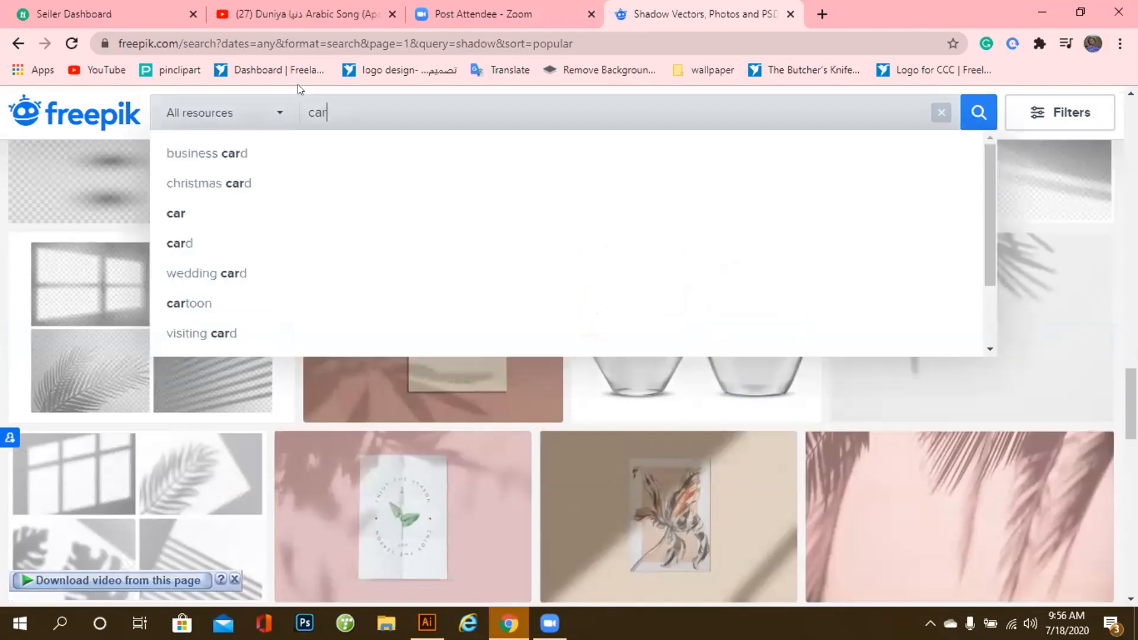
key("Return")
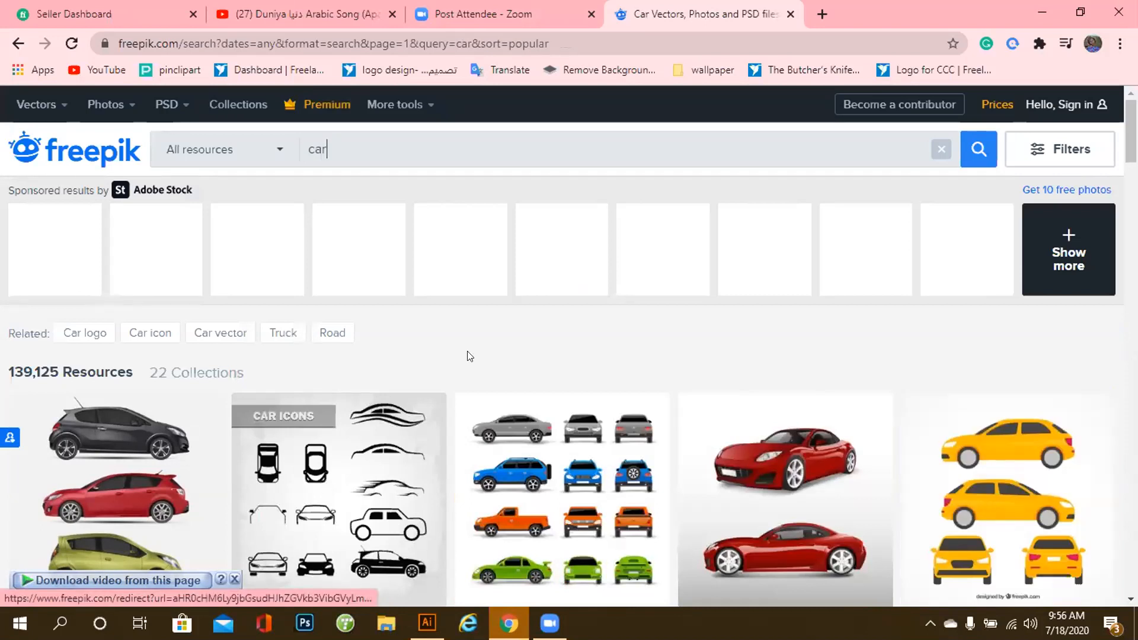
scroll(467, 352, "down", 1)
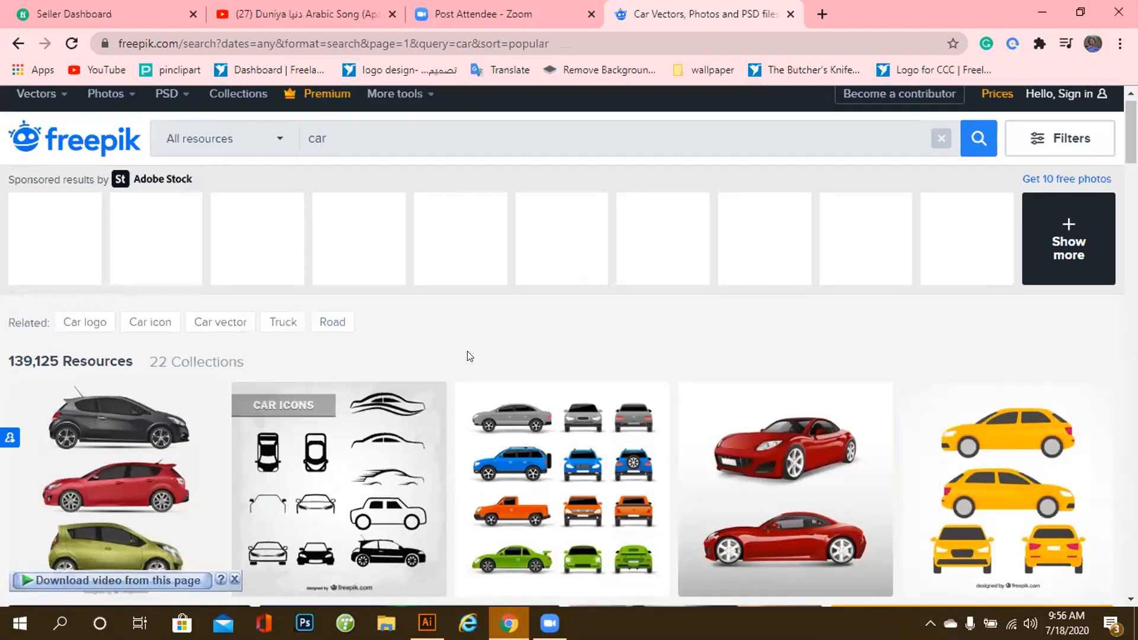
scroll(468, 355, "down", 3)
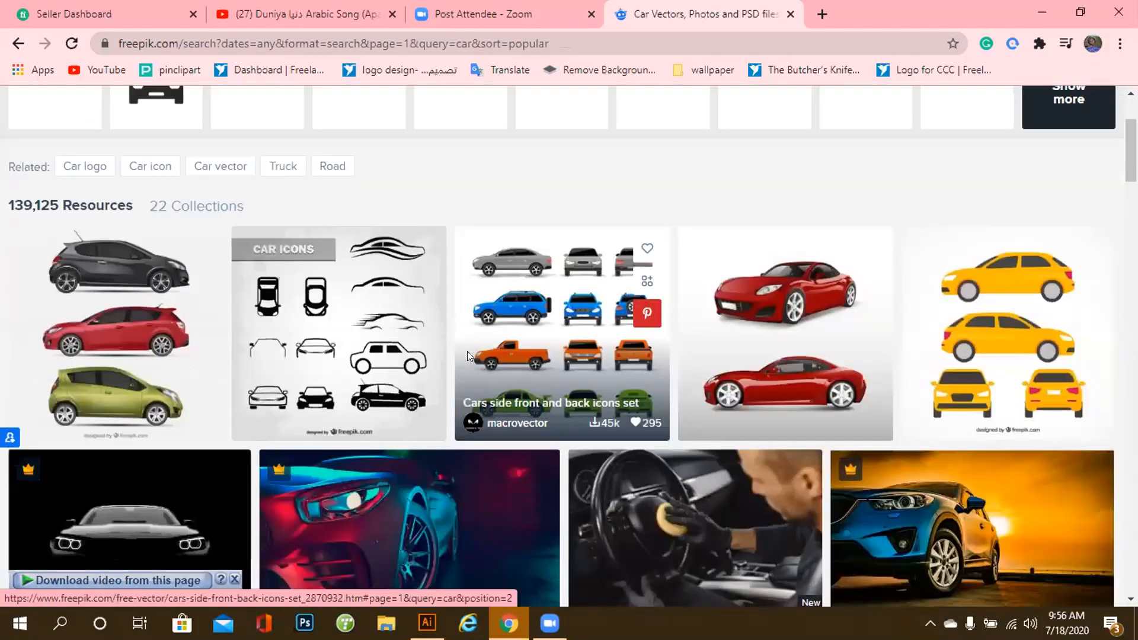
scroll(468, 356, "down", 5)
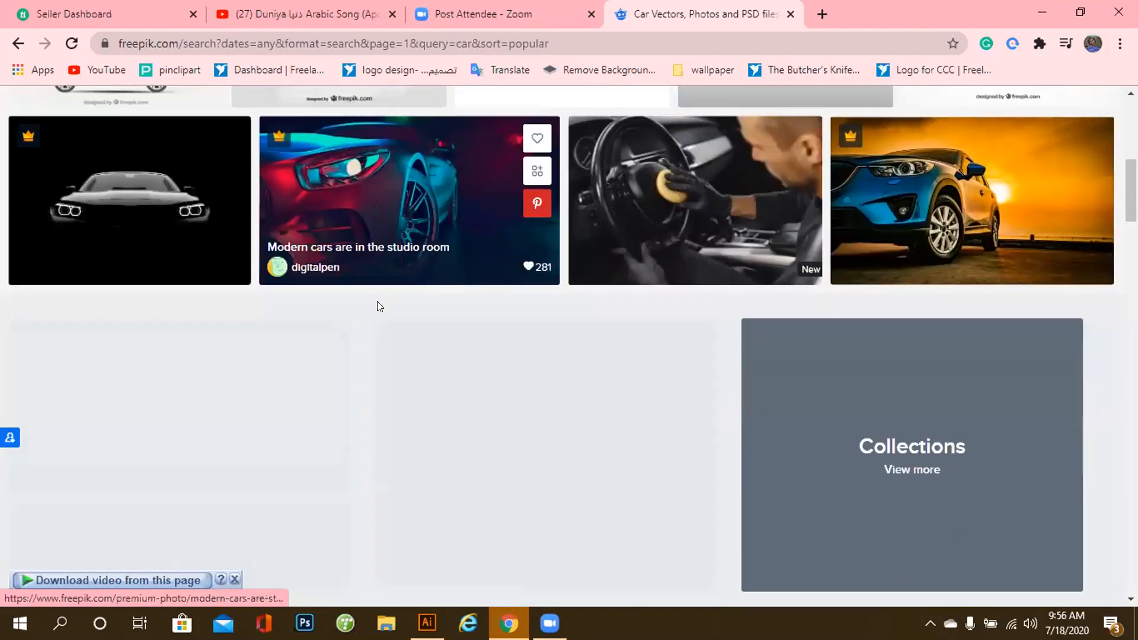
scroll(379, 306, "up", 4)
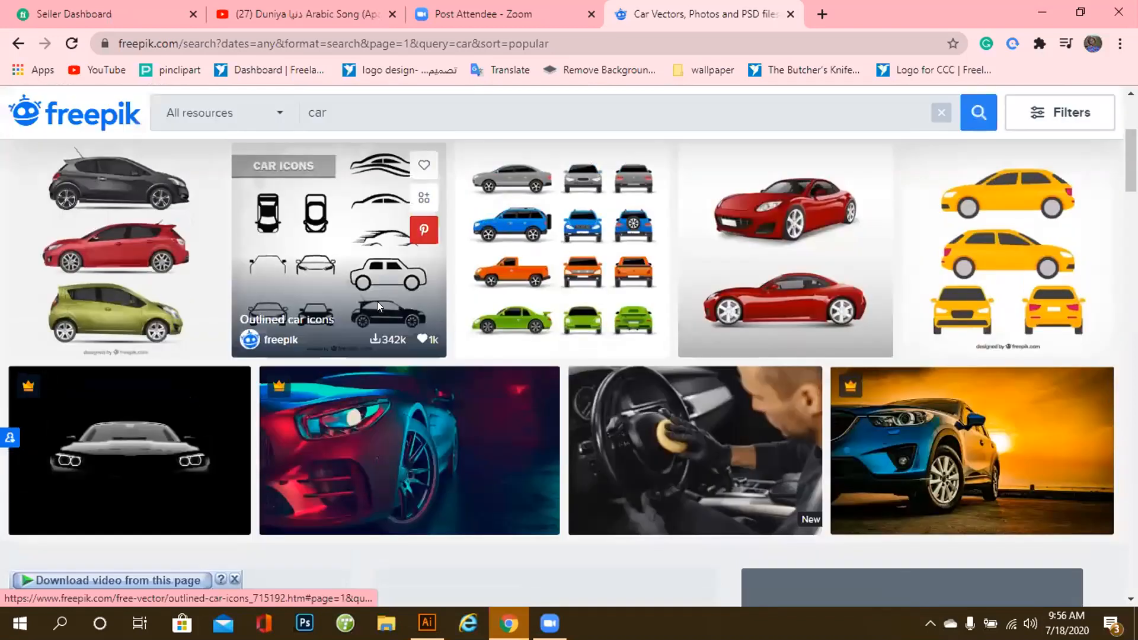
scroll(337, 243, "up", 3)
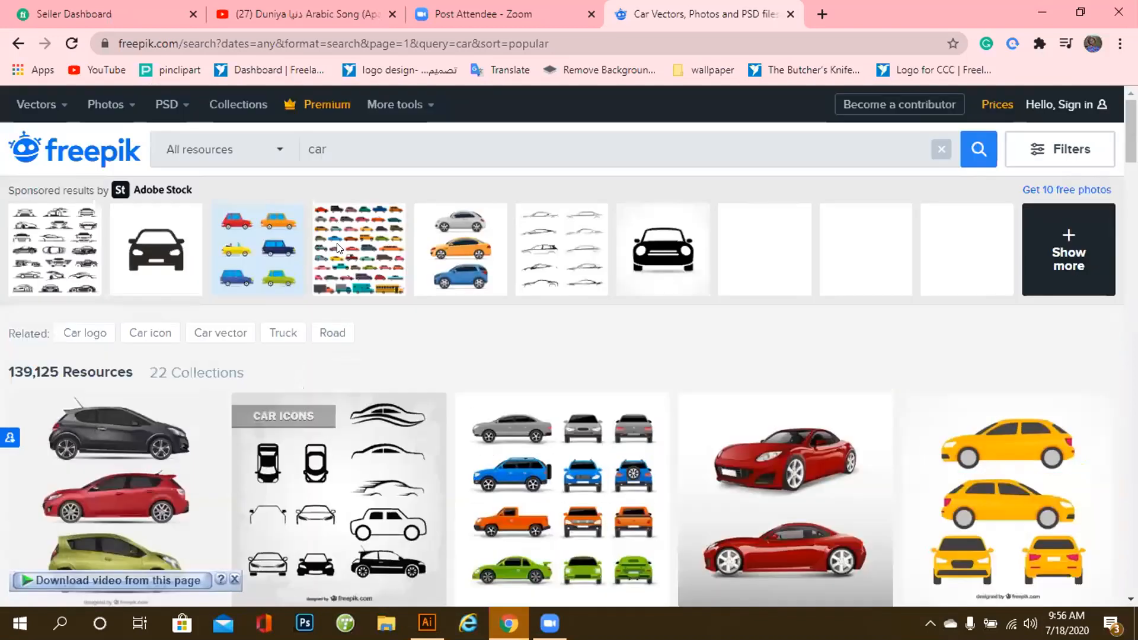
Open the sponsored multicoloured vehicle set on Adobe Stock and examine its Car Types Vector Set page.
left_click(337, 243)
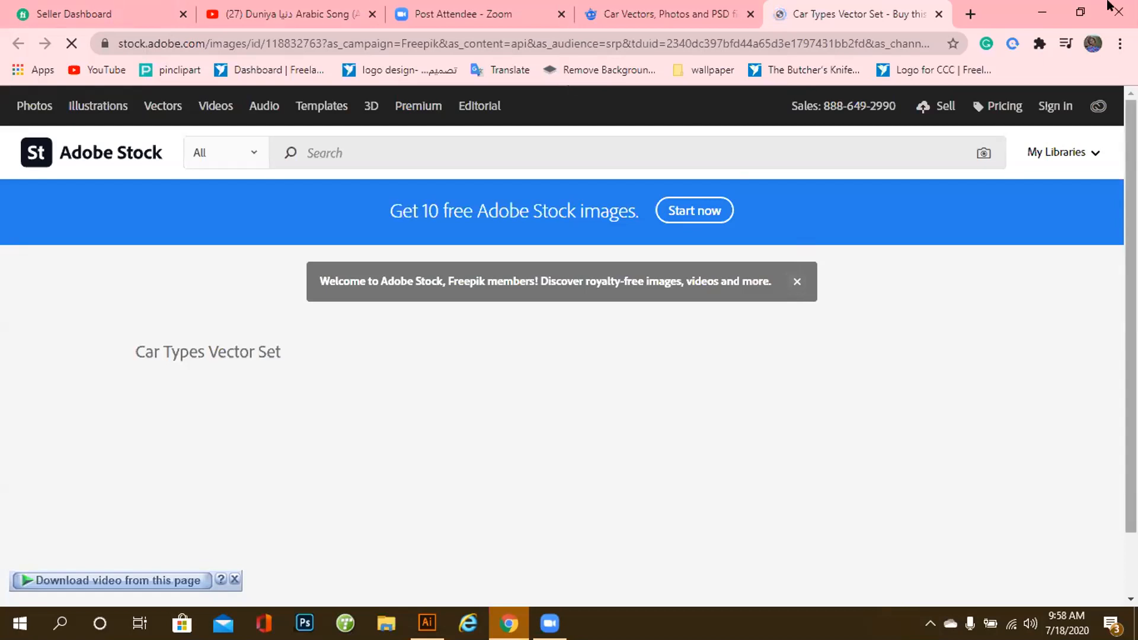
scroll(649, 159, "down", 1)
scroll(685, 179, "up", 1)
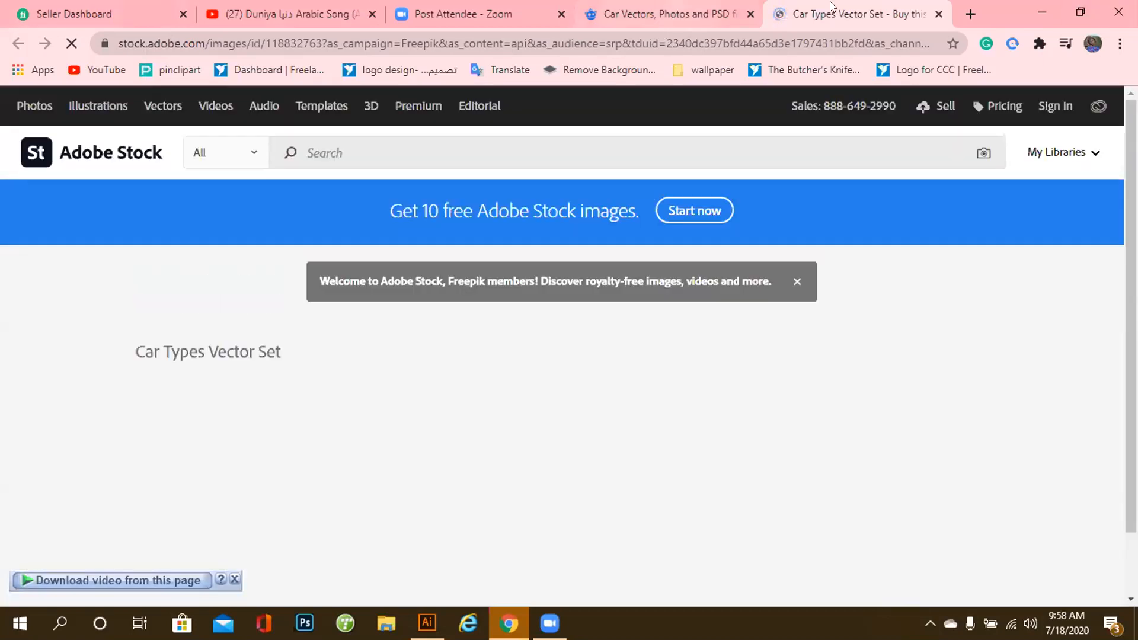
scroll(503, 279, "down", 1)
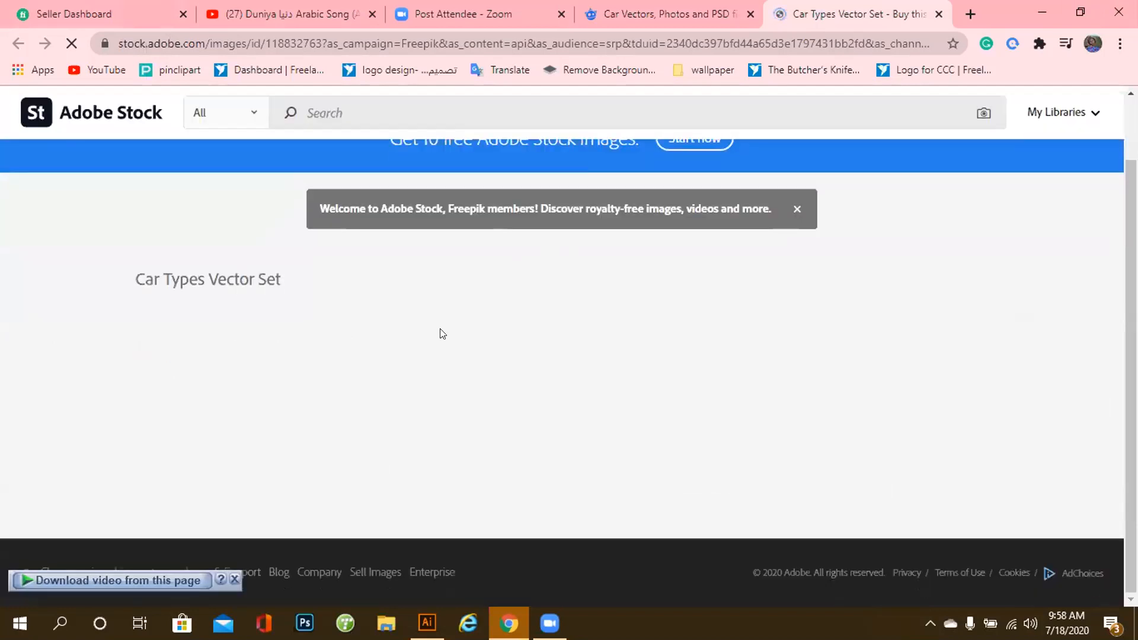
scroll(486, 314, "up", 1)
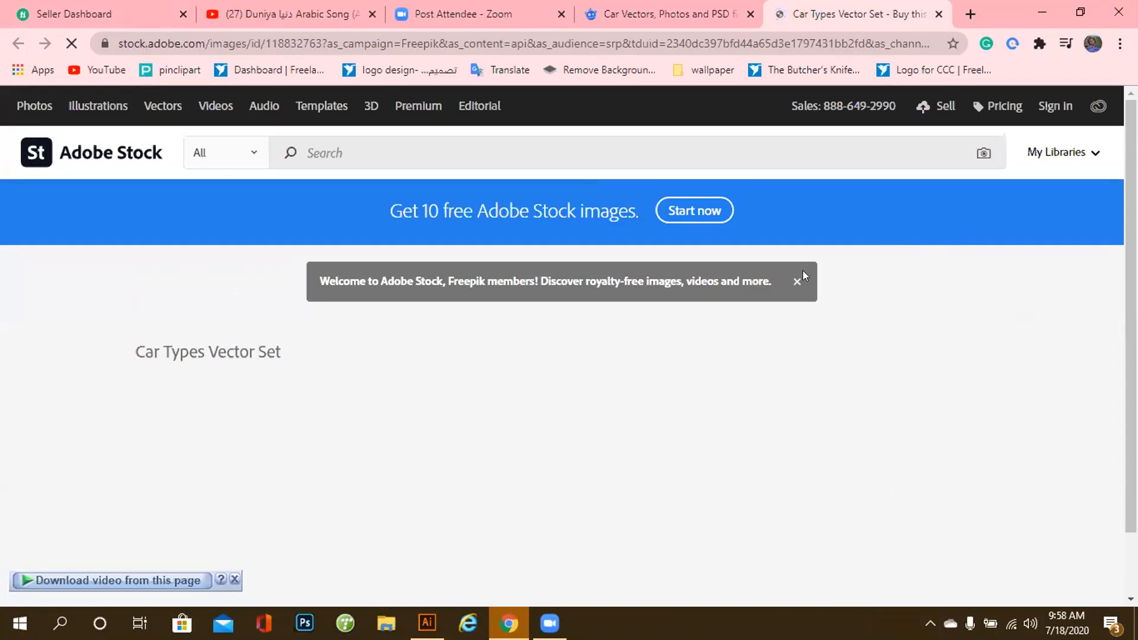
scroll(797, 274, "down", 1)
scroll(791, 279, "up", 1)
scroll(788, 274, "down", 1)
scroll(789, 274, "up", 1)
scroll(789, 279, "down", 1)
scroll(786, 279, "up", 1)
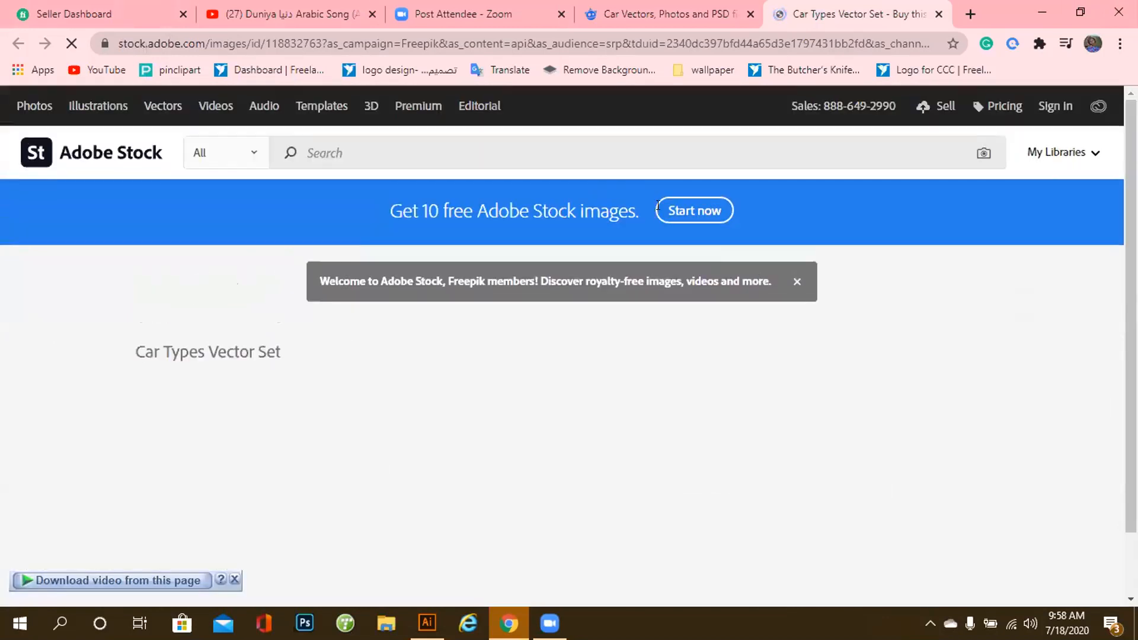
Open the sponsored set of three coloured cars from the Freepik results, and close both sponsored result tabs.
left_click(640, 7)
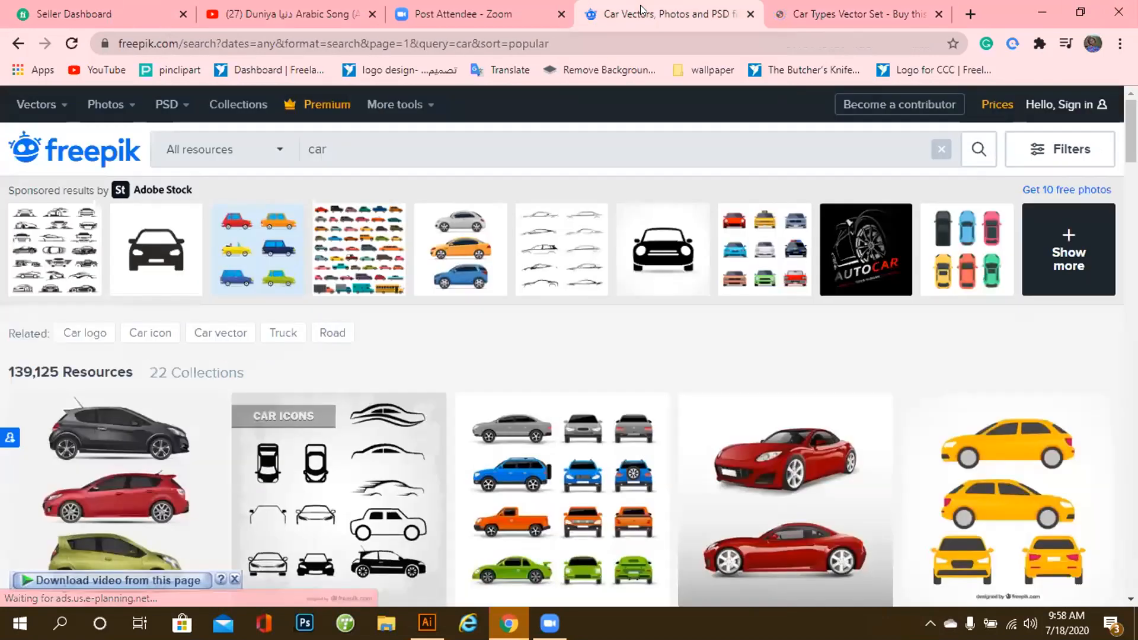
left_click(473, 255)
left_click(860, 13)
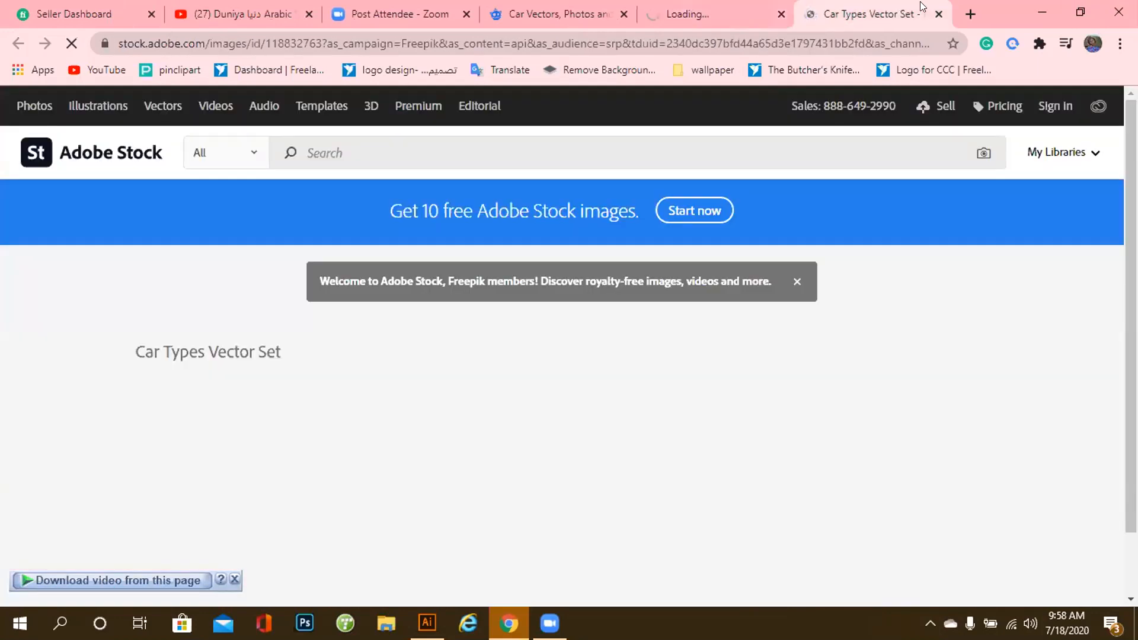
left_click(937, 14)
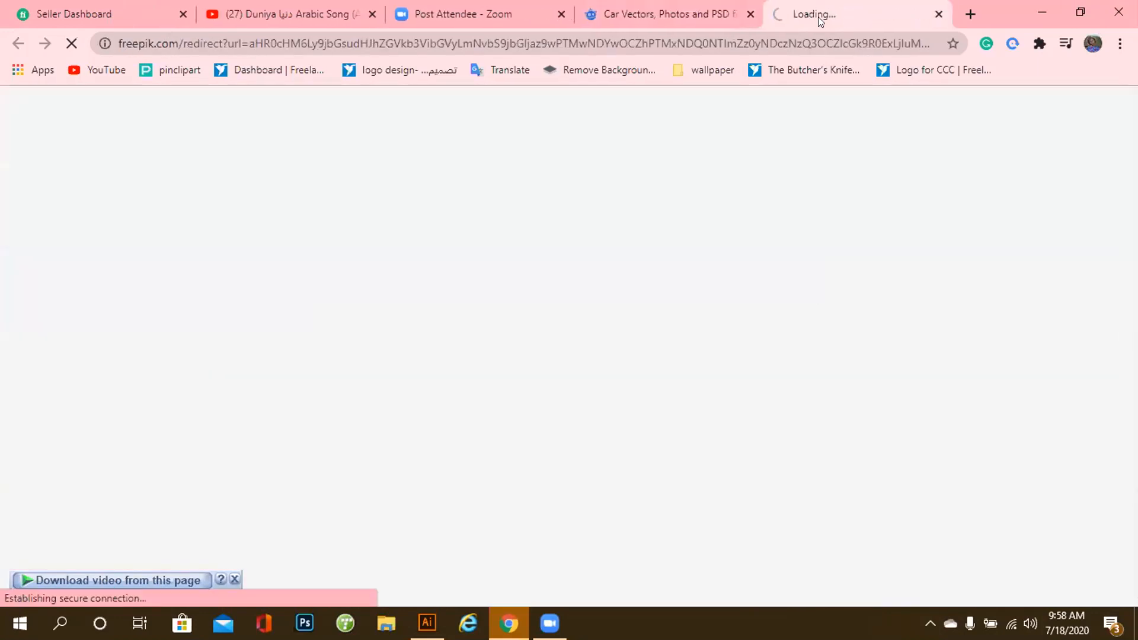
left_click(937, 13)
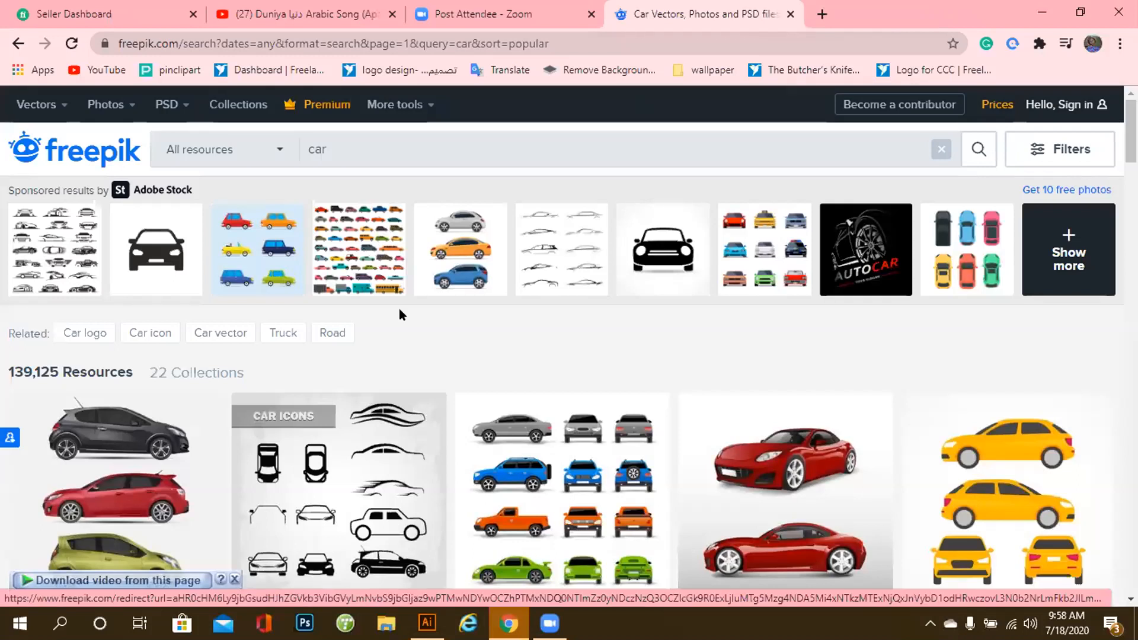
Open the free Outlined car icons vector from the car results and bring up its download details.
scroll(489, 365, "down", 1)
scroll(569, 348, "down", 2)
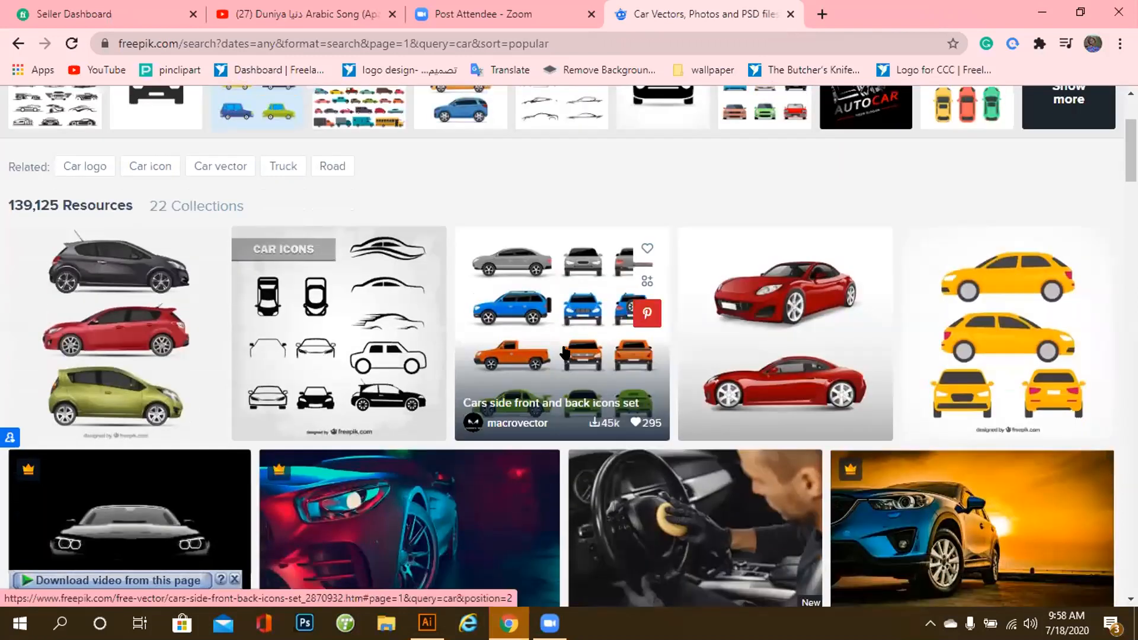
scroll(384, 276, "down", 1)
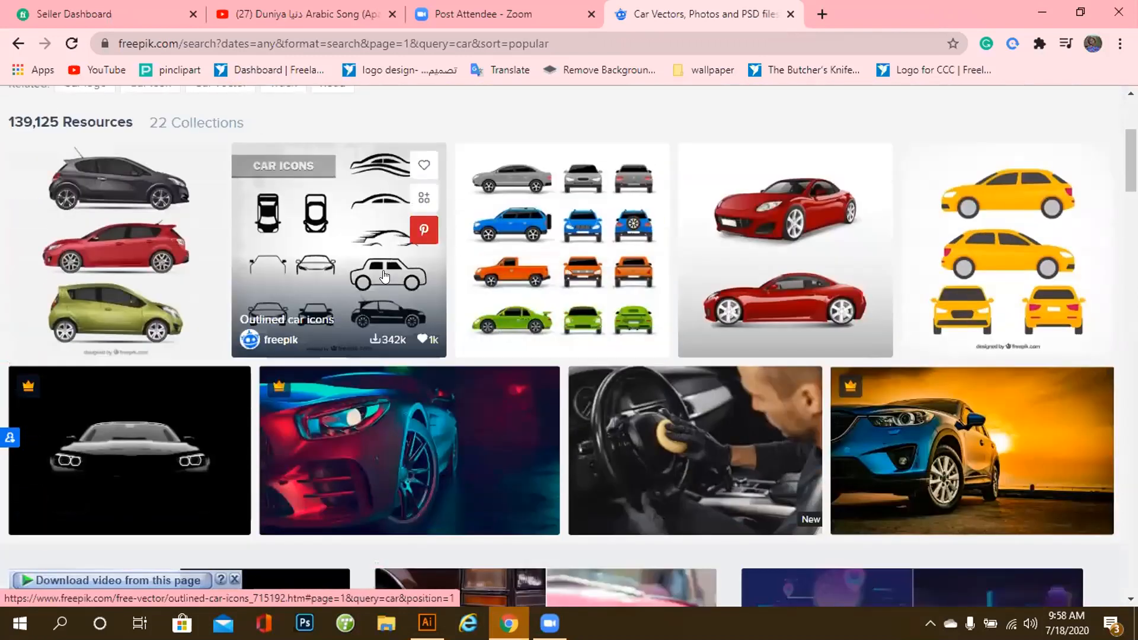
left_click(387, 272)
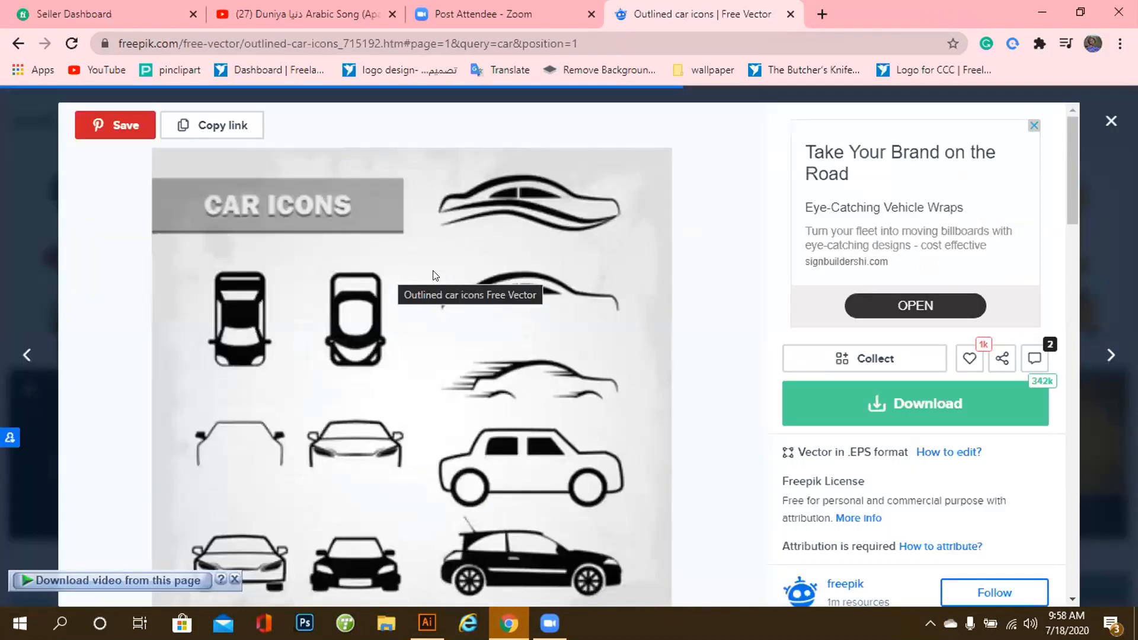
scroll(899, 379, "down", 1)
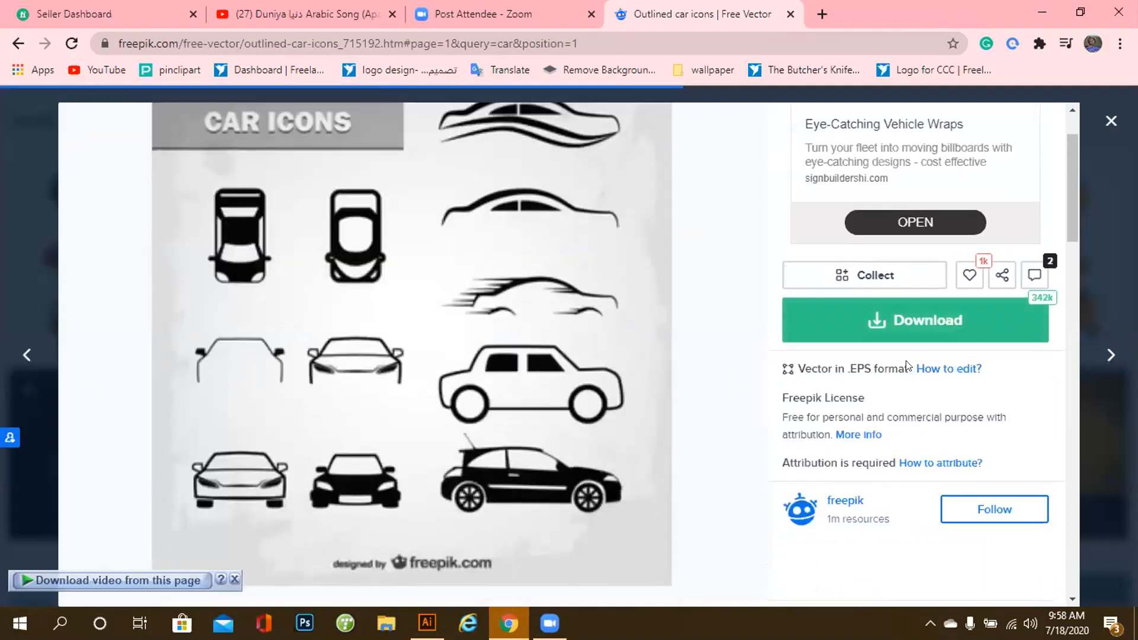
Request the free download of the Outlined car icons vector and solve the crosswalks image challenge.
left_click(923, 325)
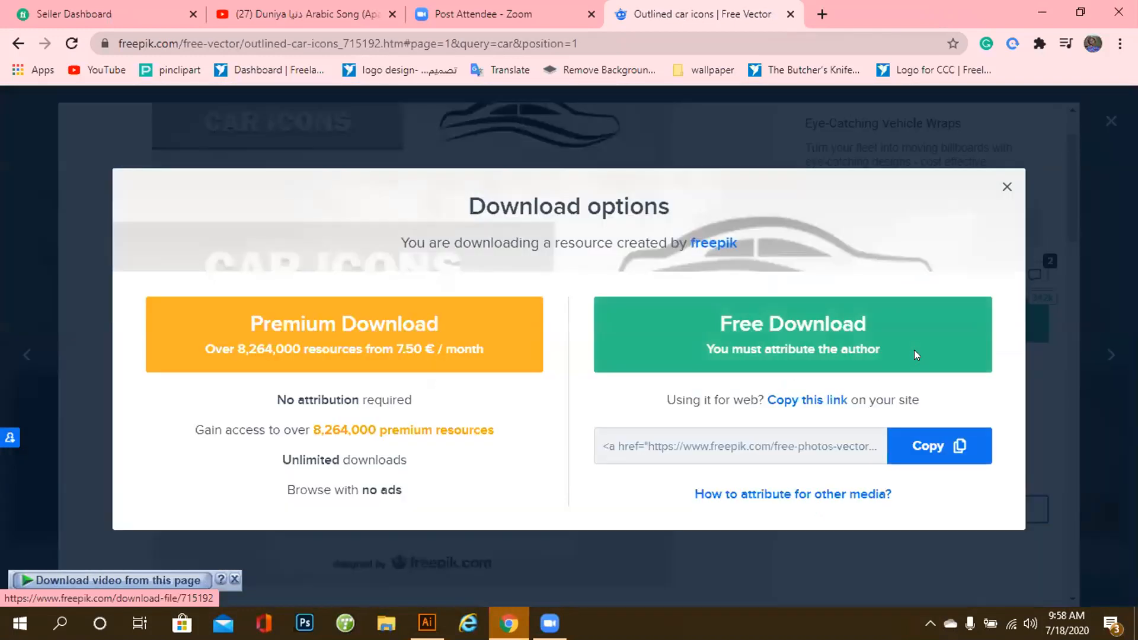
left_click(913, 350)
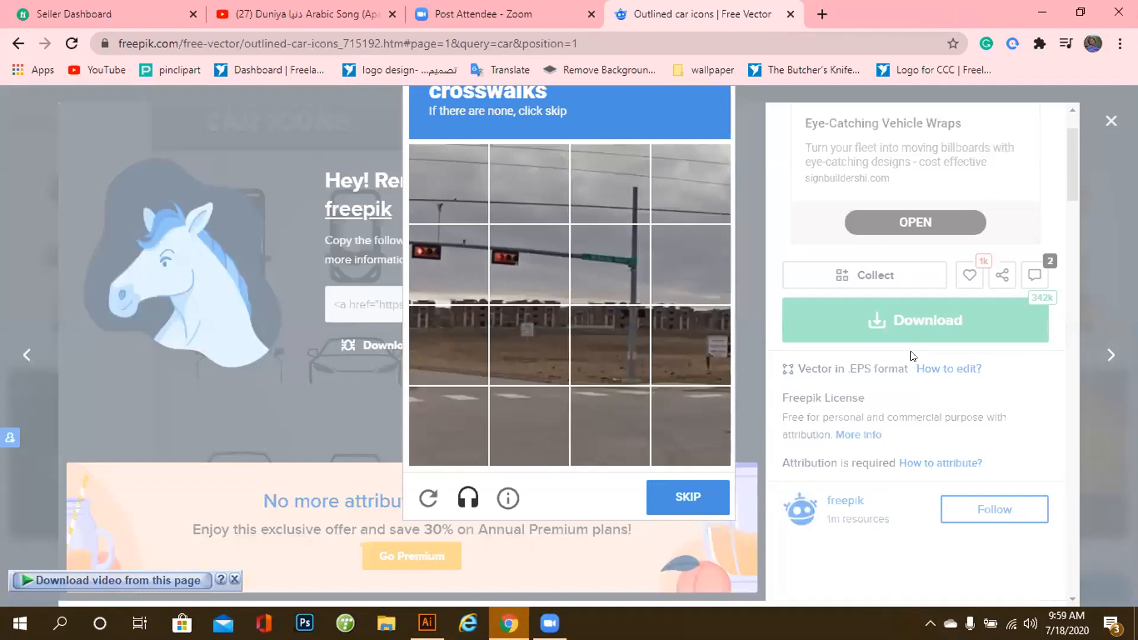
left_click(457, 393)
left_click(534, 409)
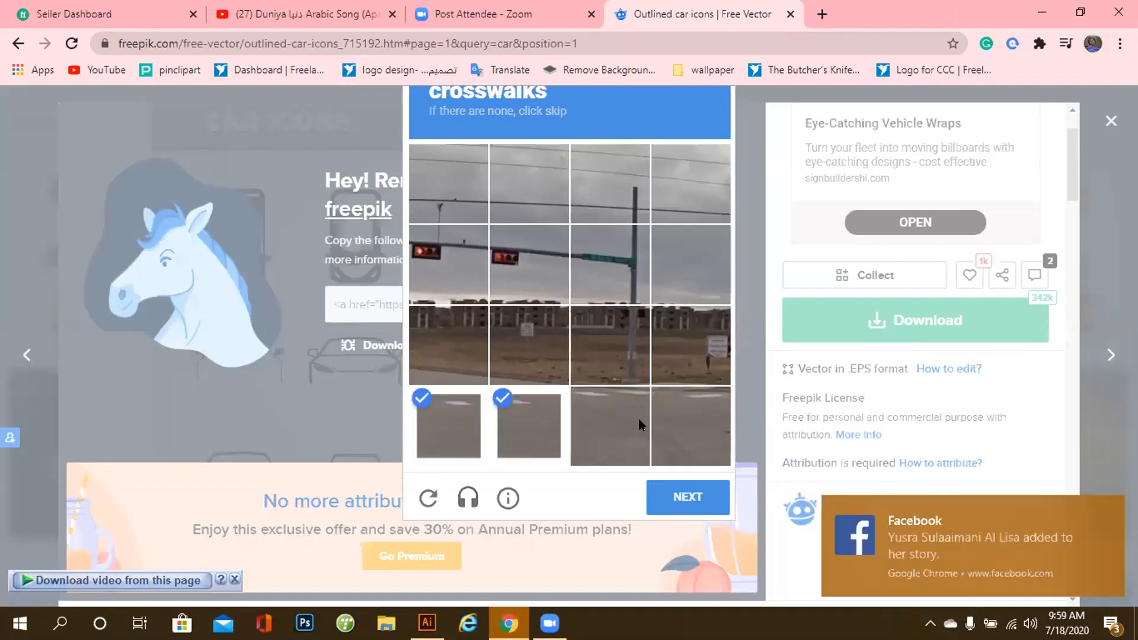
left_click(641, 422)
left_click(681, 427)
left_click(670, 497)
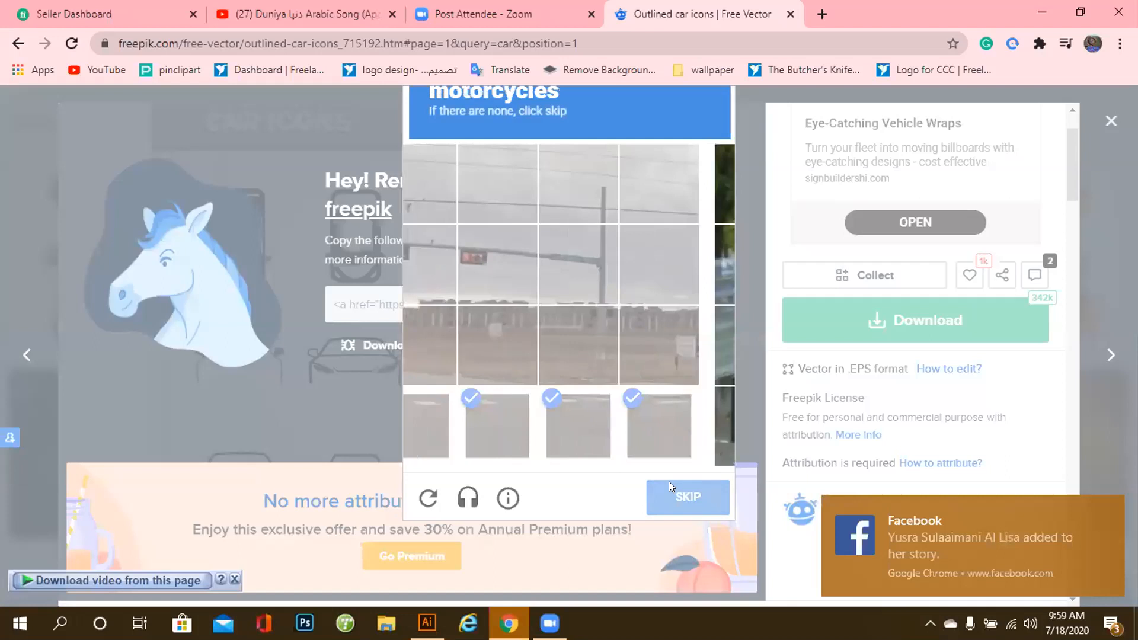
Solve the motorcycles image challenge by selecting the matching tiles and submitting the answer.
left_click(461, 366)
left_click(522, 368)
left_click(515, 419)
left_click(517, 419)
left_click(579, 417)
left_click(501, 420)
left_click(468, 420)
left_click(581, 376)
left_click(674, 499)
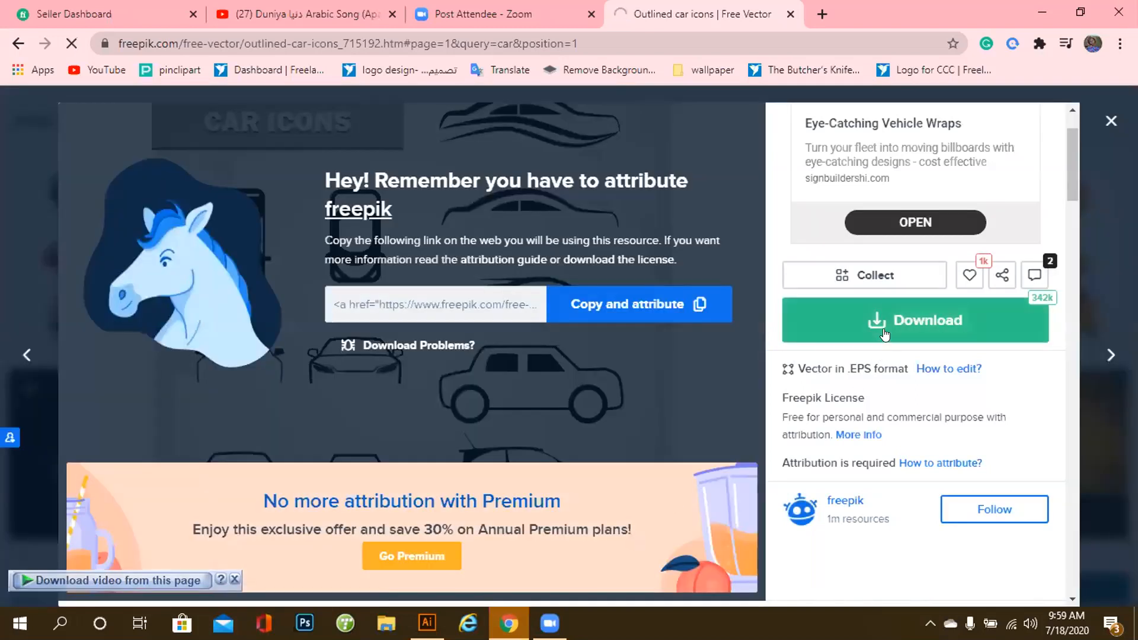
Request the car icons' free download again, dismiss the video download overlay, and show the downloading zip in its folder.
left_click(885, 335)
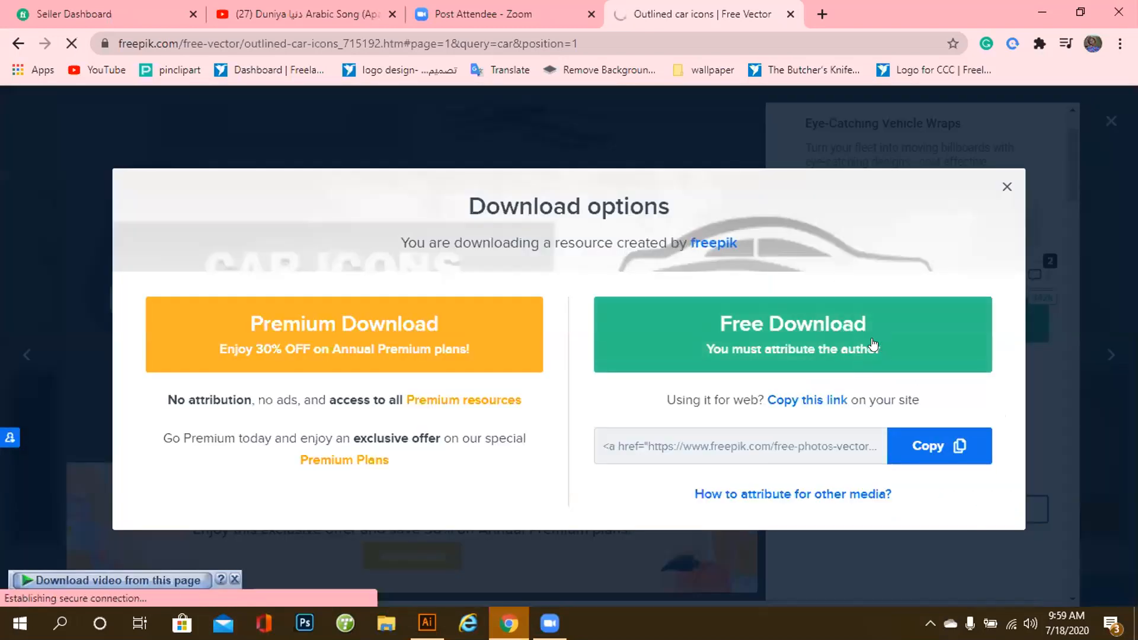
left_click(873, 344)
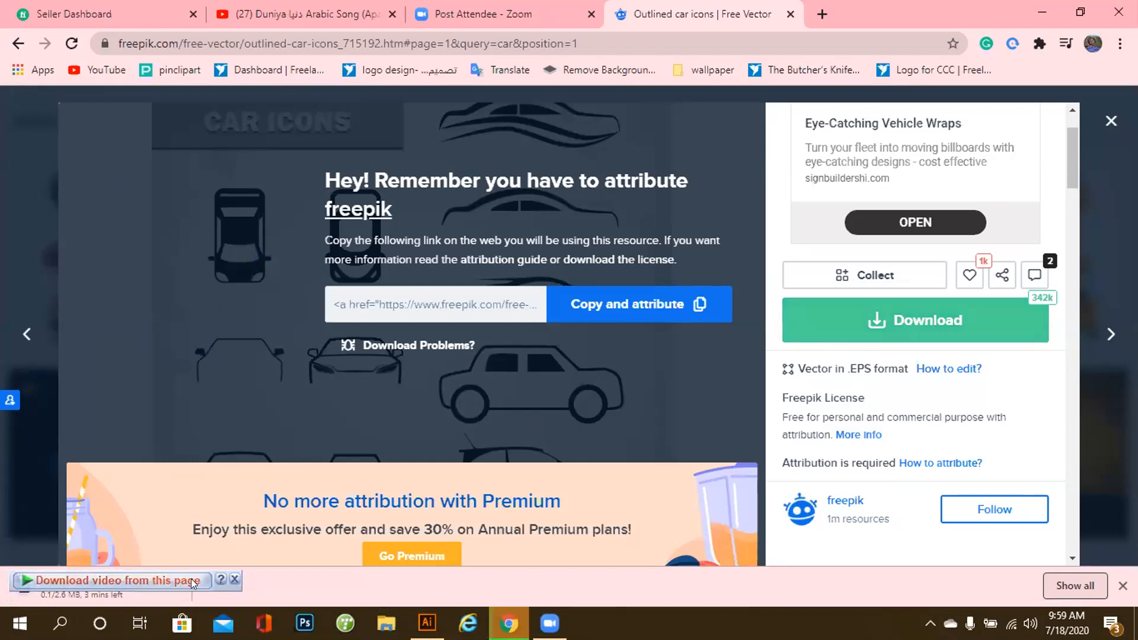
left_click(235, 579)
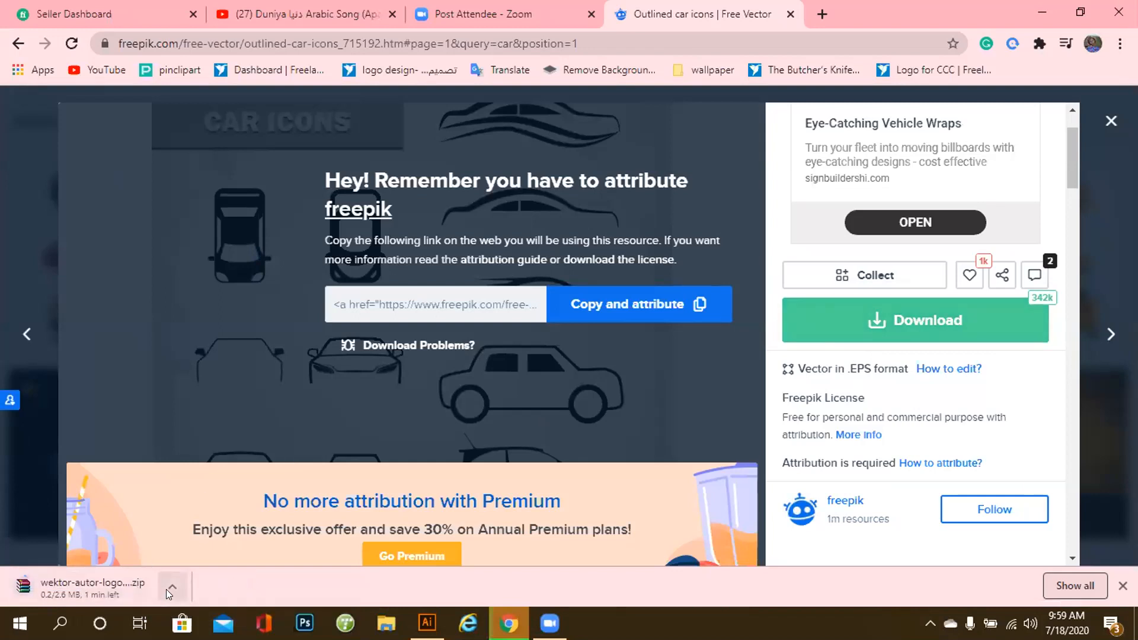
left_click(167, 590)
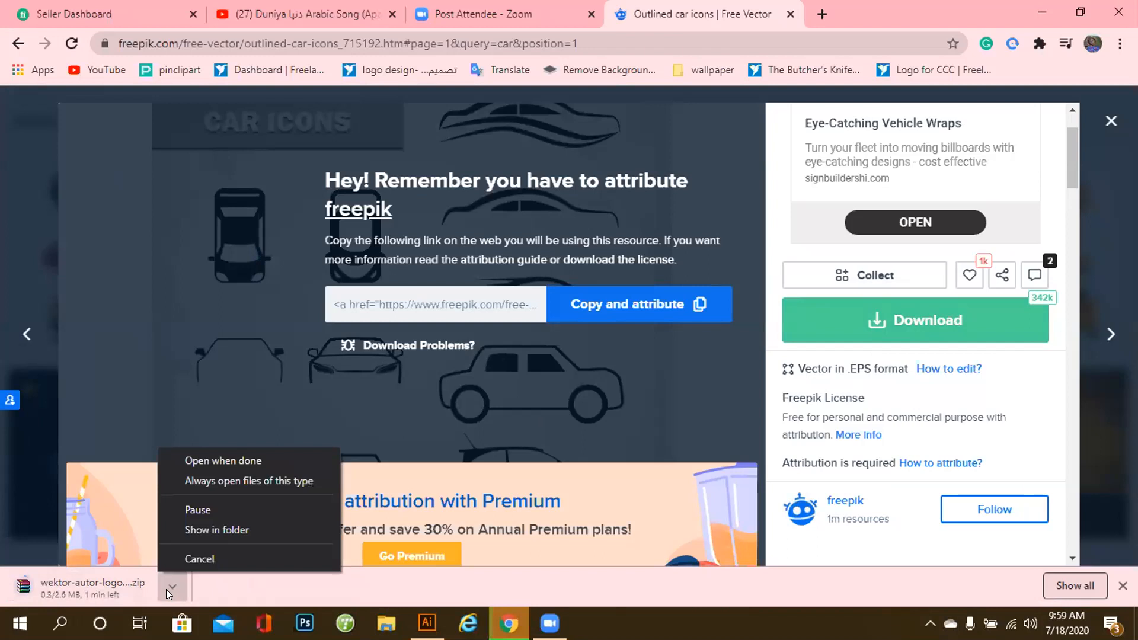
left_click(218, 529)
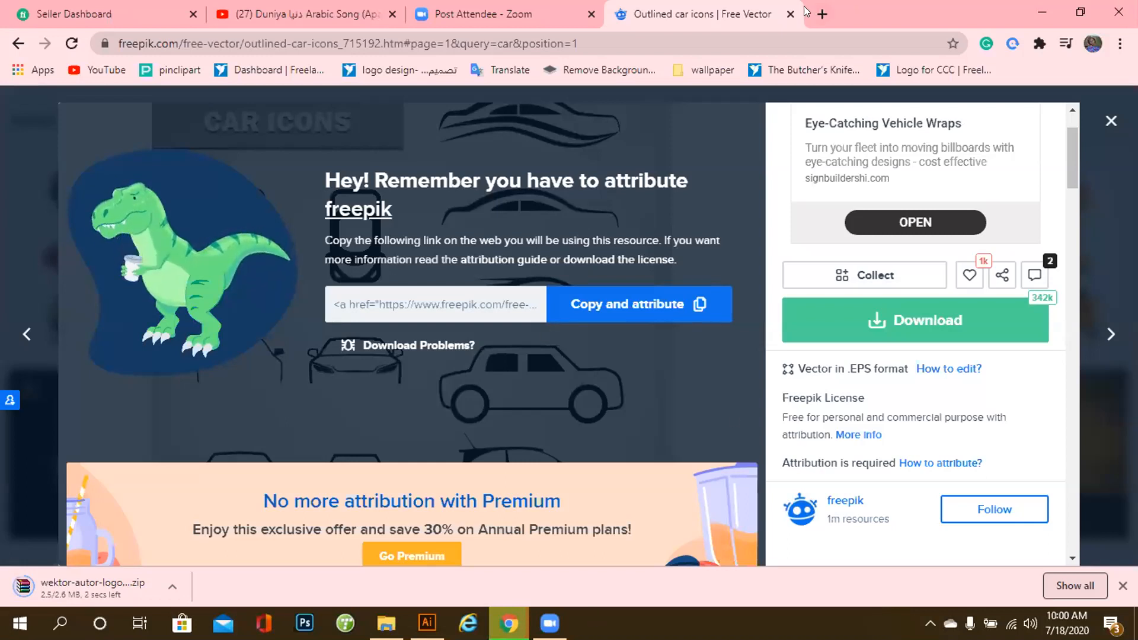
Search Google for "logo" in a new tab, and return to the Outlined car icons page.
left_click(820, 5)
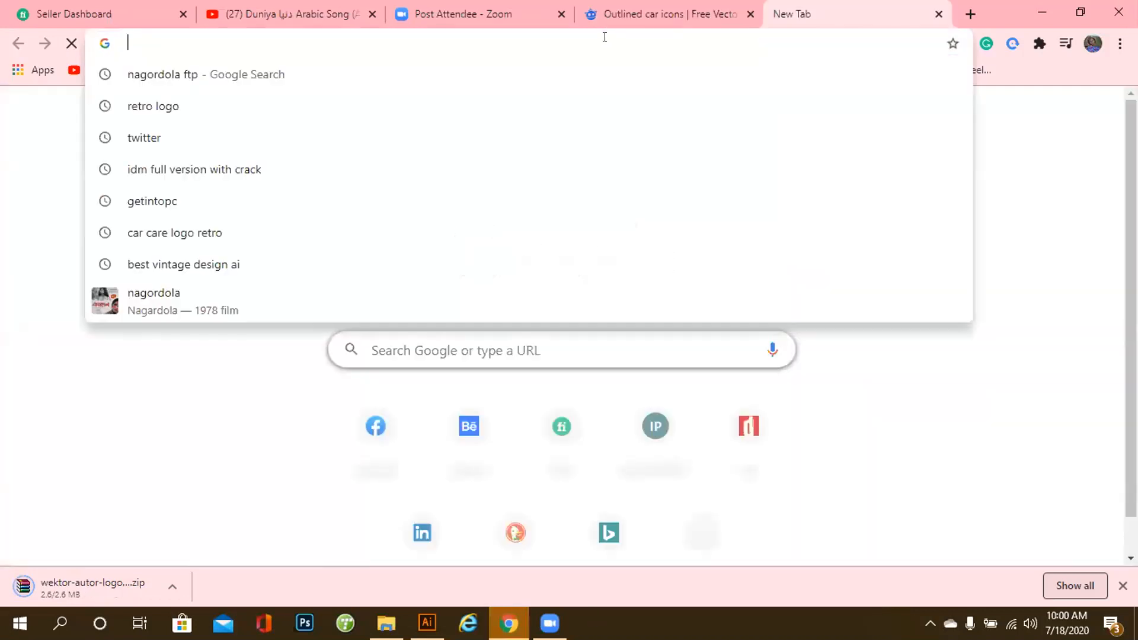
type("logo")
key("Return")
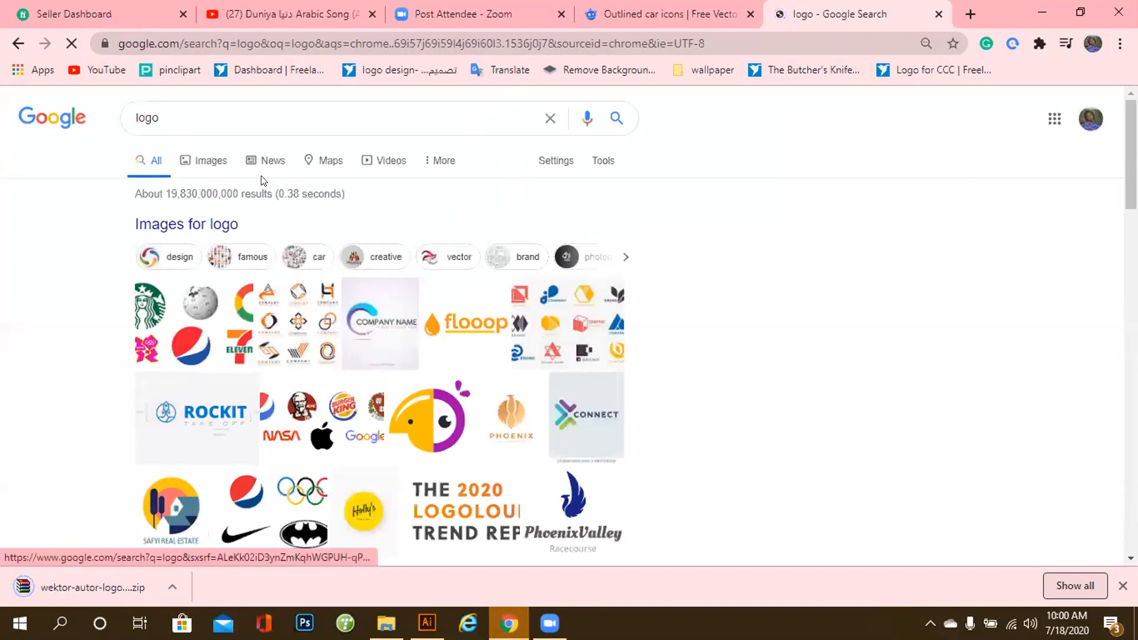
left_click(671, 12)
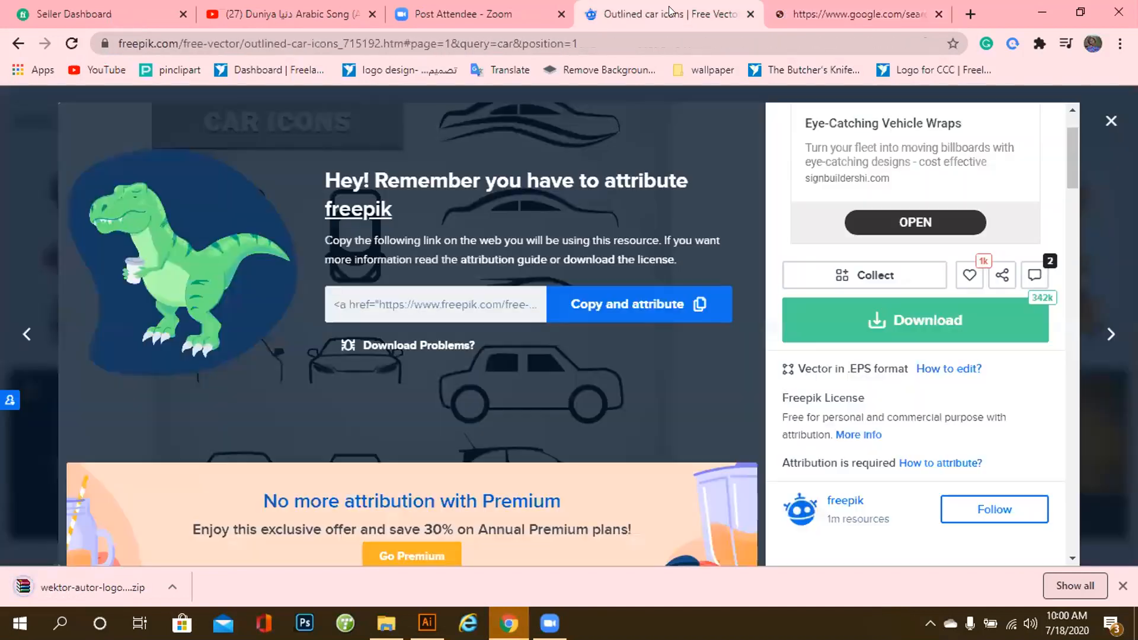
Switch to Illustrator and delete the grunge texture and the gradient background from the car icons artwork in 21.eps.
key("alt+Tab")
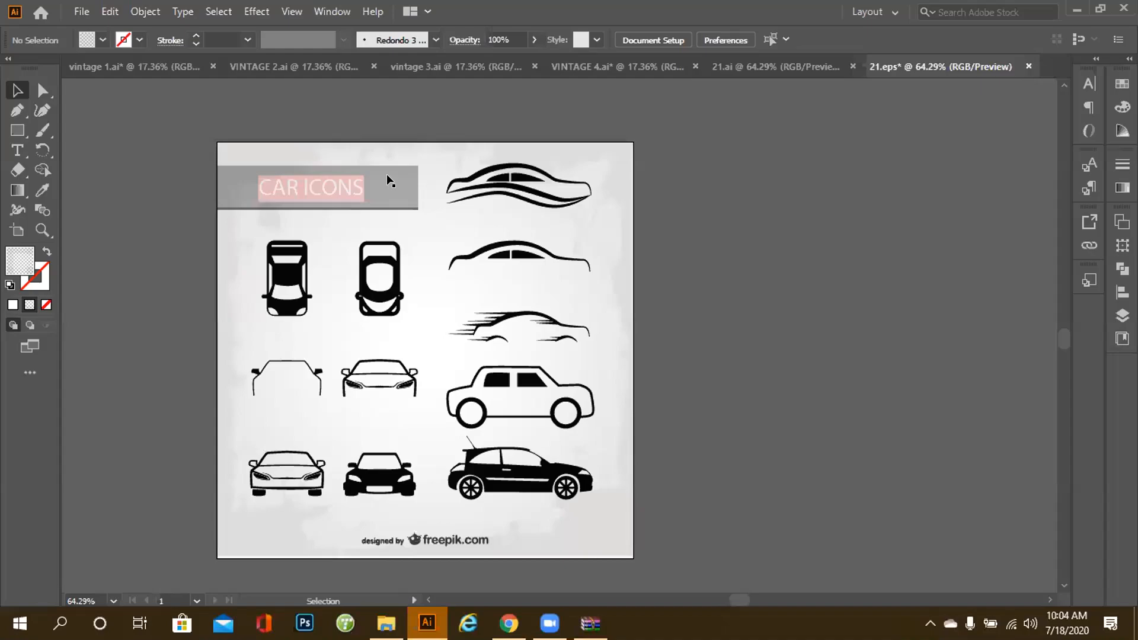
left_click(388, 182)
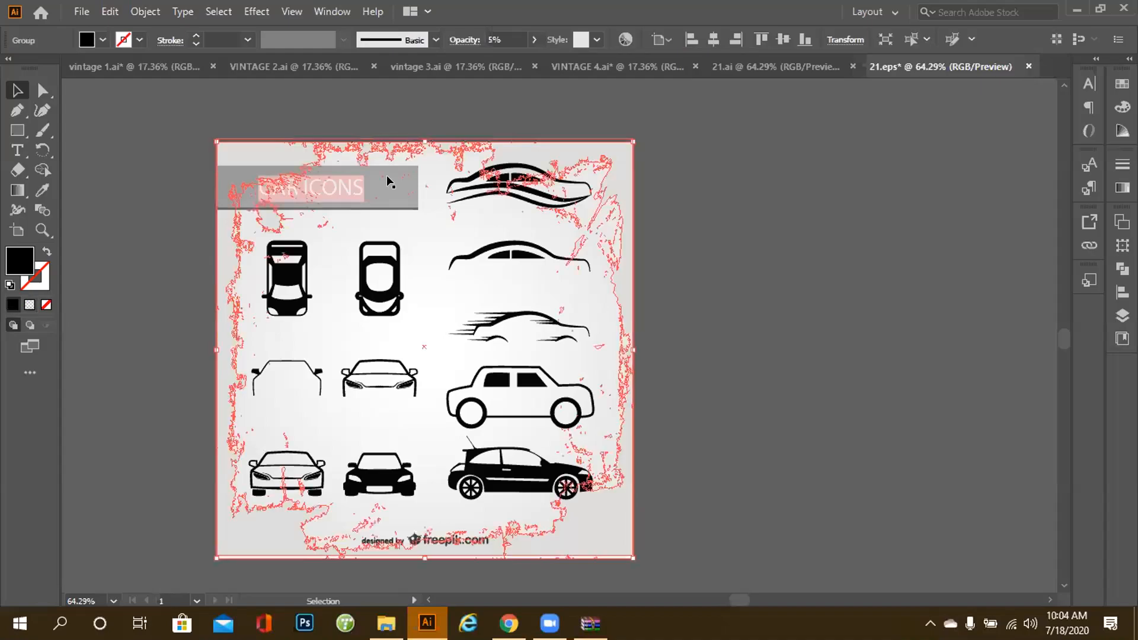
left_click(388, 181)
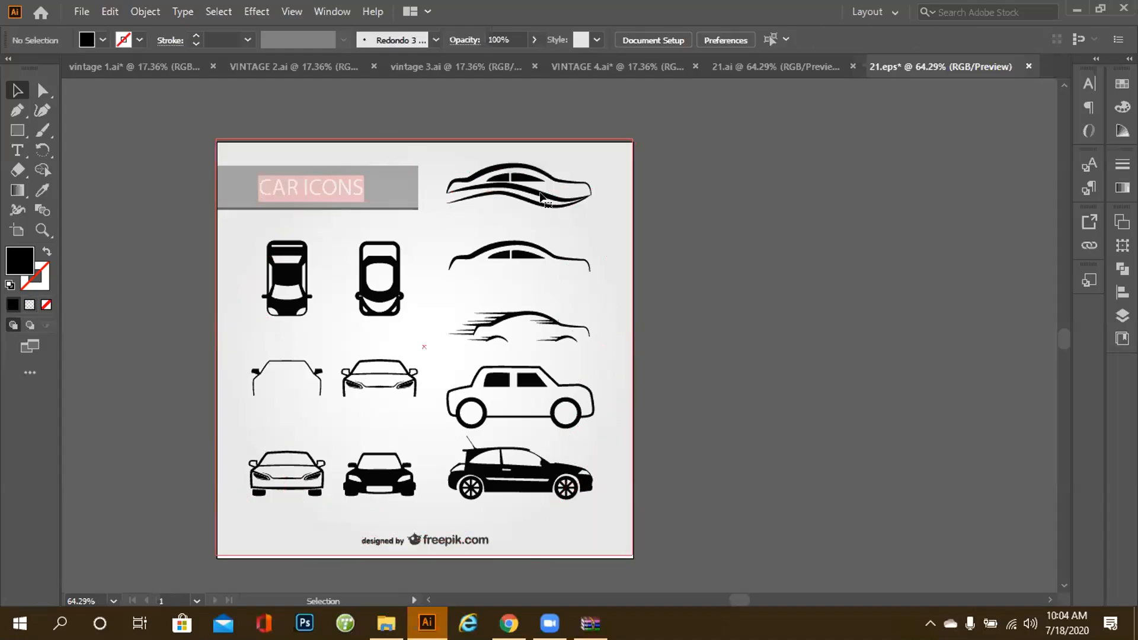
left_click_drag(589, 226, 859, 307)
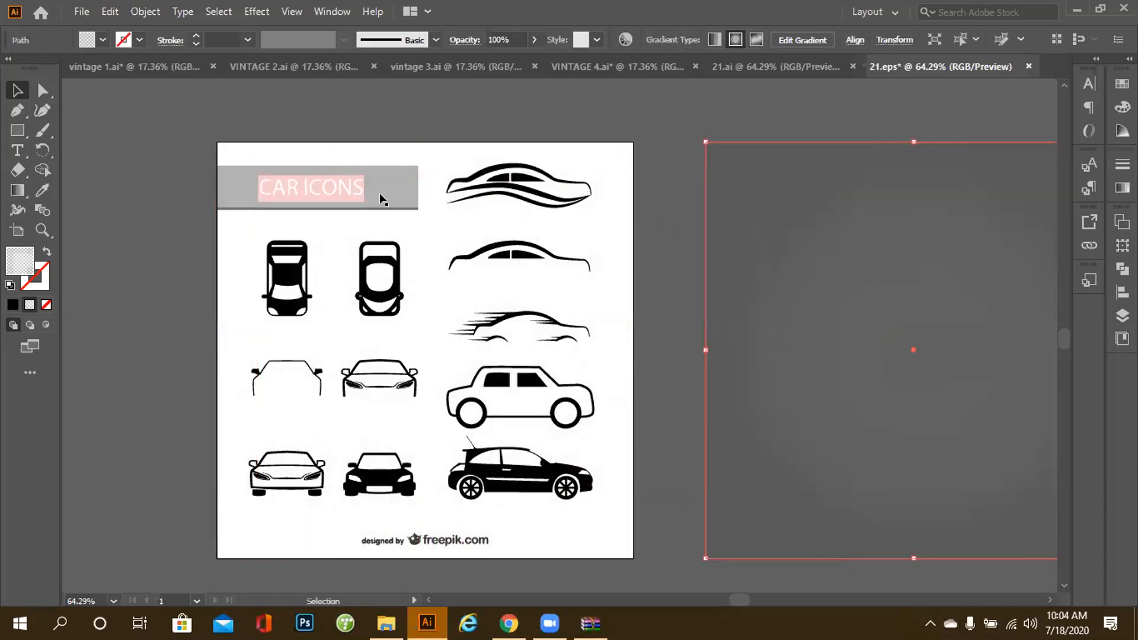
key("Delete")
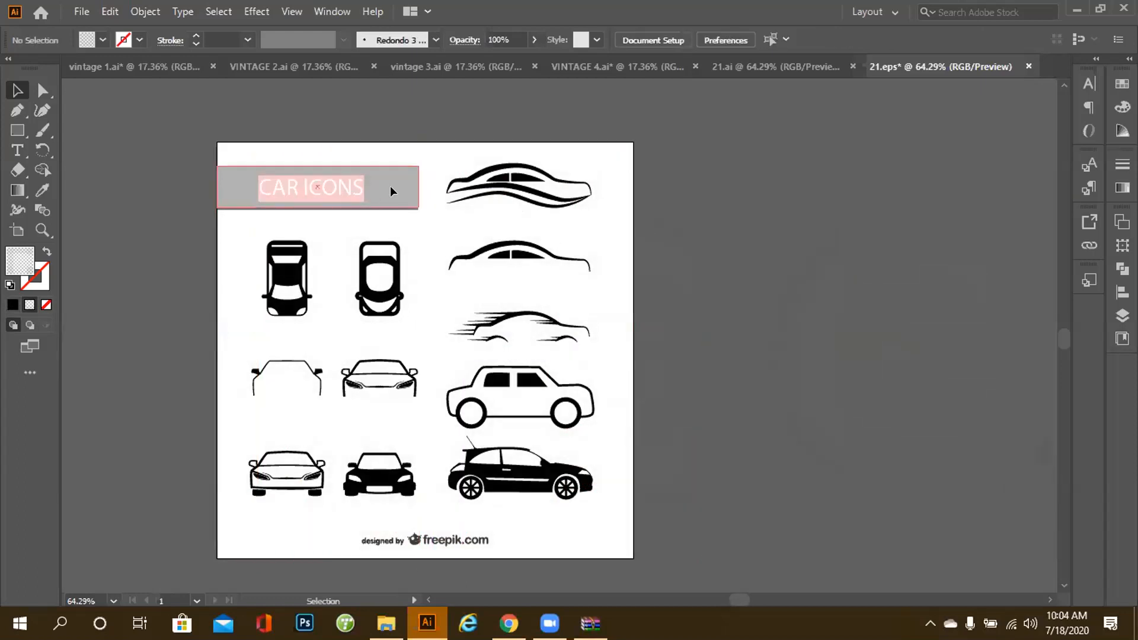
Delete the grey banner shapes and both copies of the "CAR ICONS" title text from the artboard.
left_click(393, 191)
key("Delete")
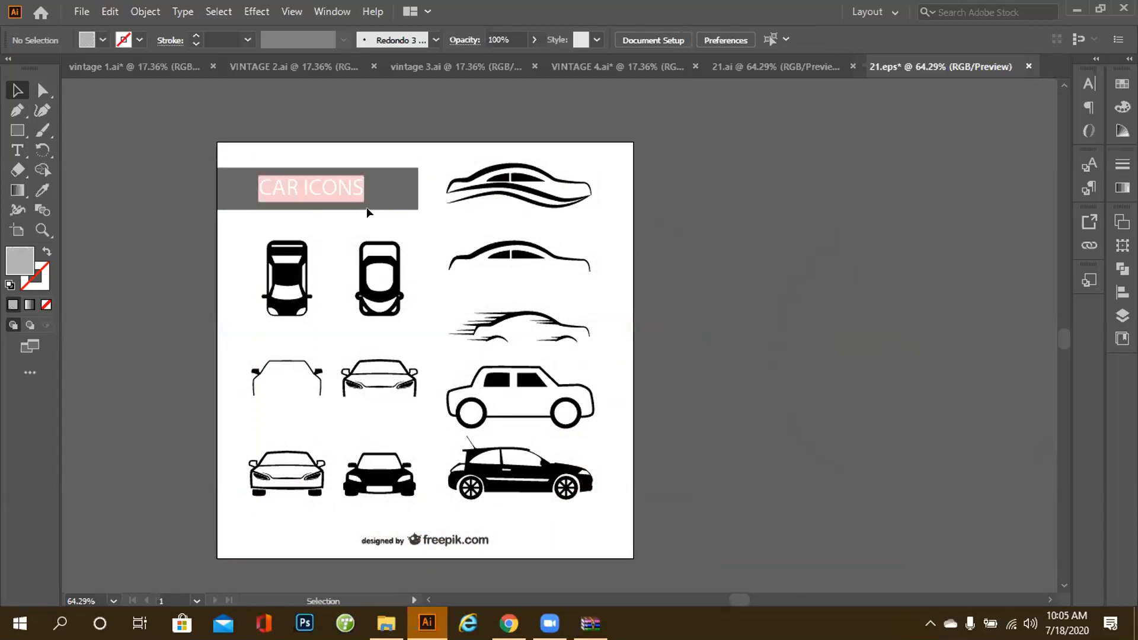
left_click(355, 195)
key("Delete")
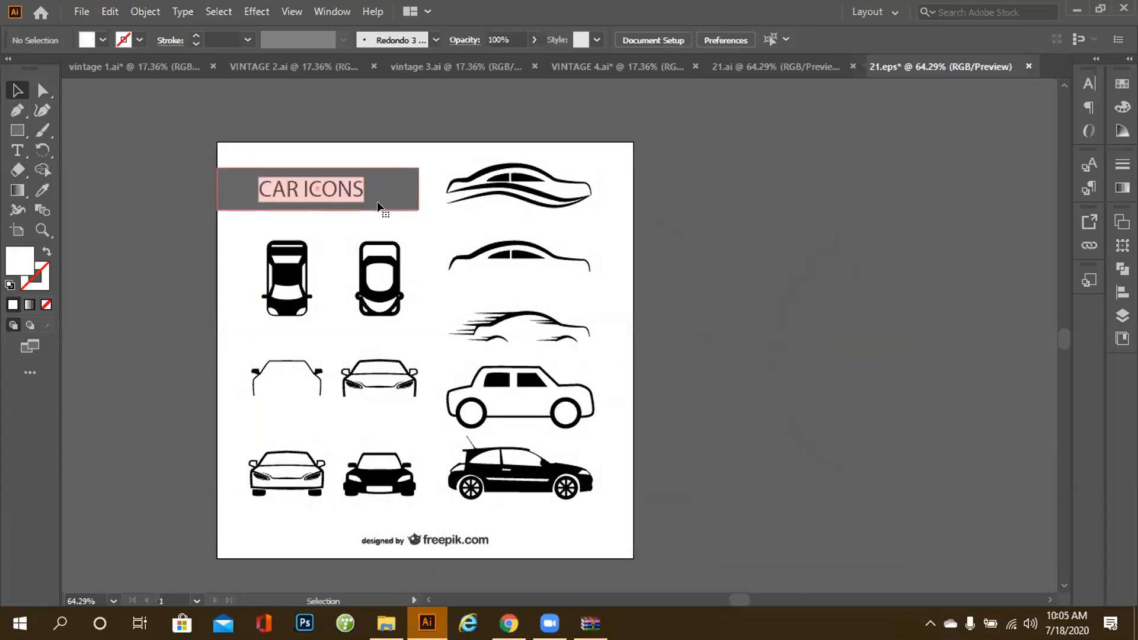
left_click(382, 205)
key("Delete")
left_click(343, 197)
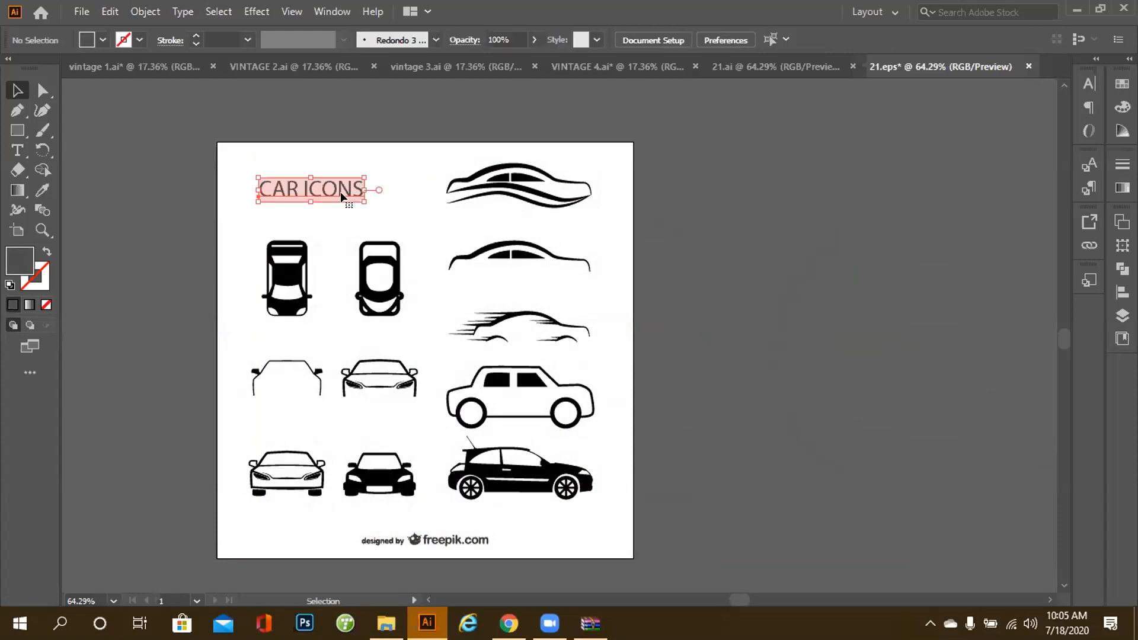
key("Delete")
Ungroup the column of five side-view cars and select the second car outline on its own.
left_click(541, 209)
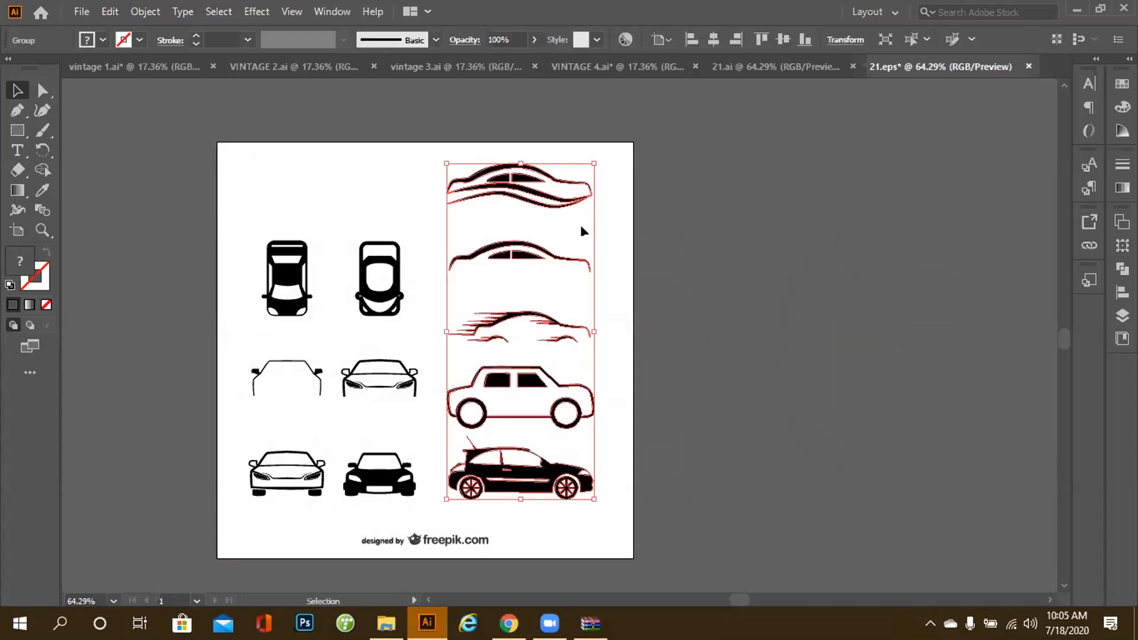
right_click(555, 205)
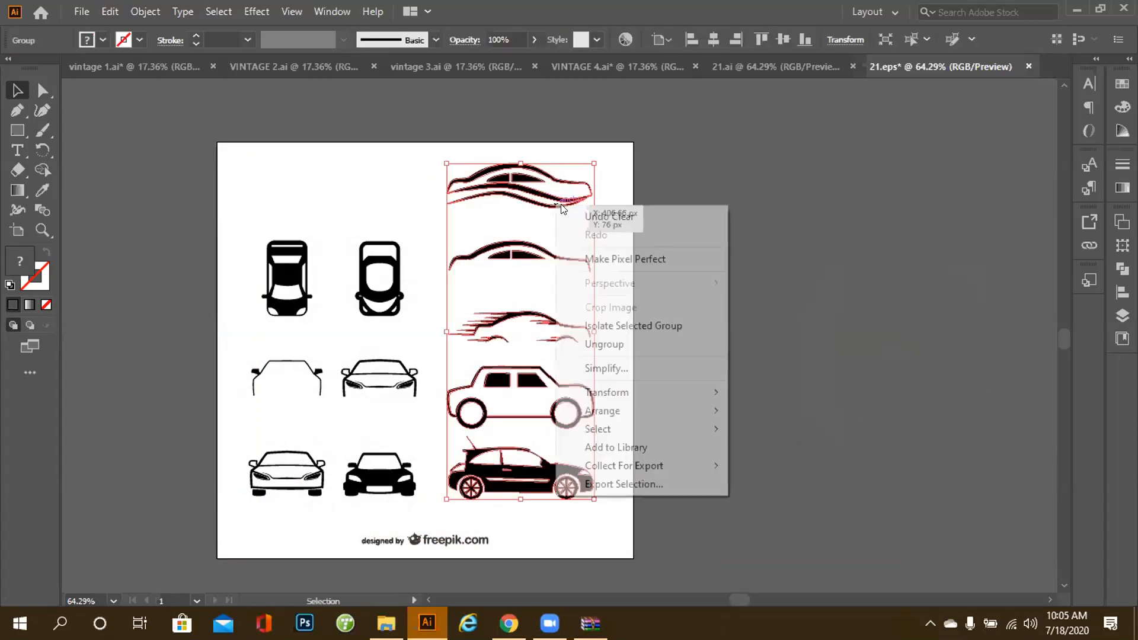
left_click(604, 344)
left_click(623, 257)
left_click(578, 273)
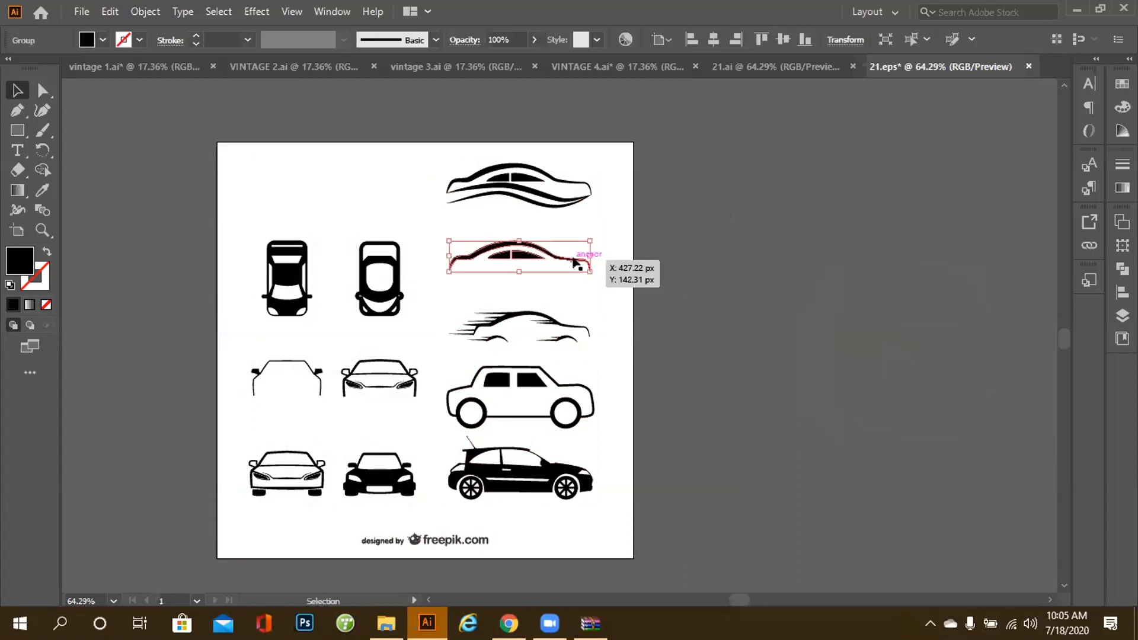
left_click(647, 277)
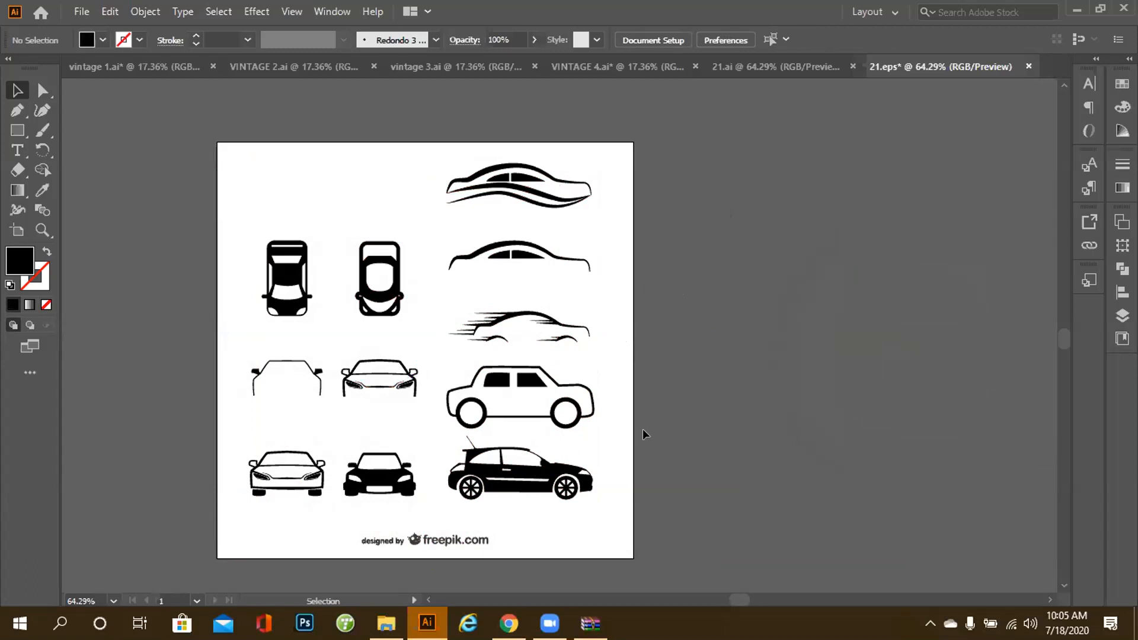
scroll(528, 403, "down", 2)
mouse_move(526, 420)
left_mouse_down()
mouse_move(764, 398)
mouse_move(643, 446)
mouse_move(635, 467)
left_mouse_up()
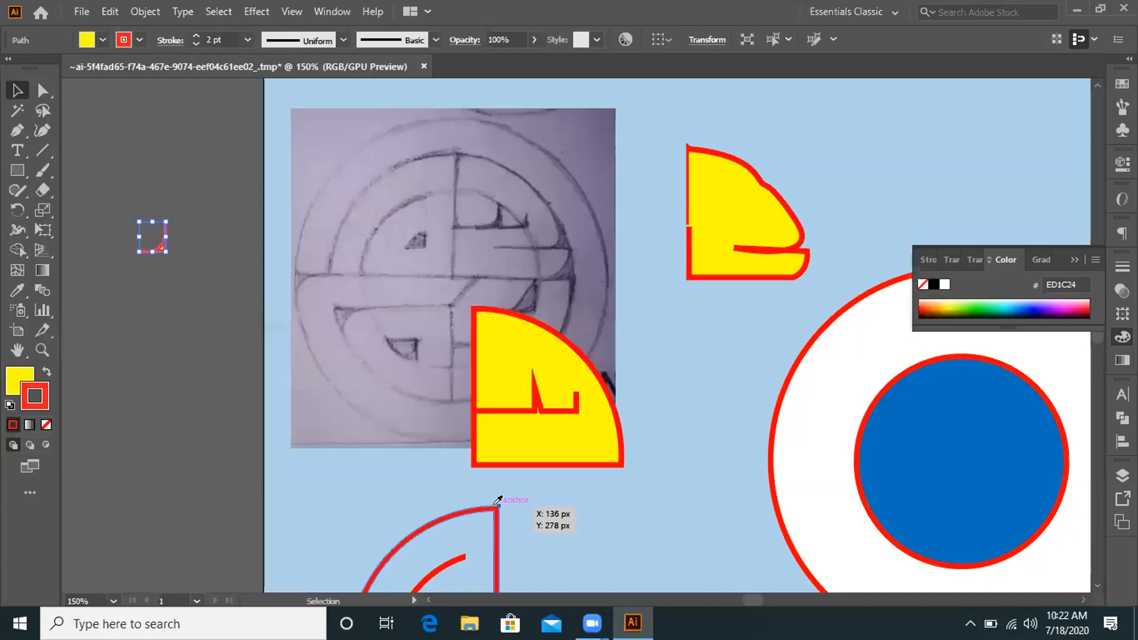
Give the small curved corner piece a red fill without stroke, and place it in the inner line's corner on the yellow quarter circle.
left_click(498, 503)
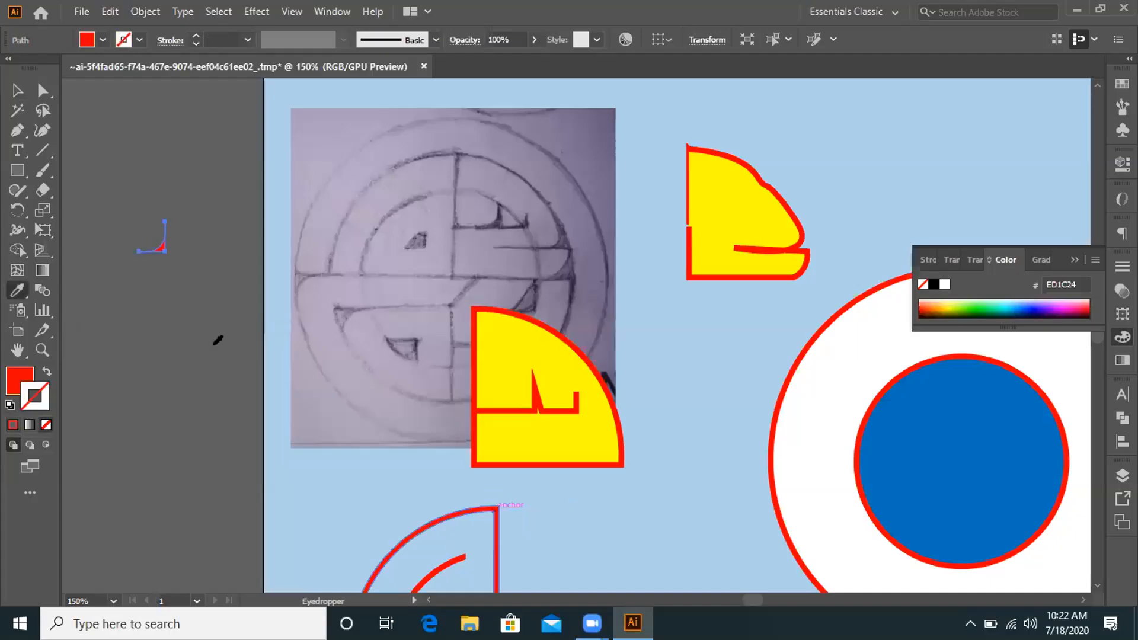
key("v")
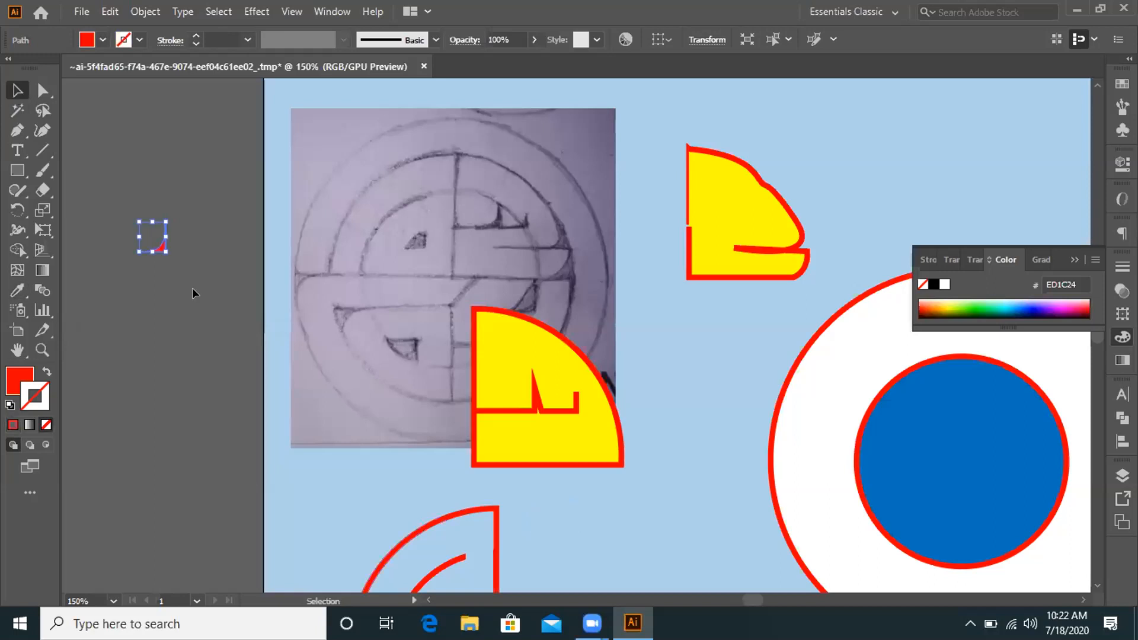
left_click(203, 329)
left_click_drag(175, 256, 536, 394)
left_click(217, 422)
scroll(527, 409, "up", 5)
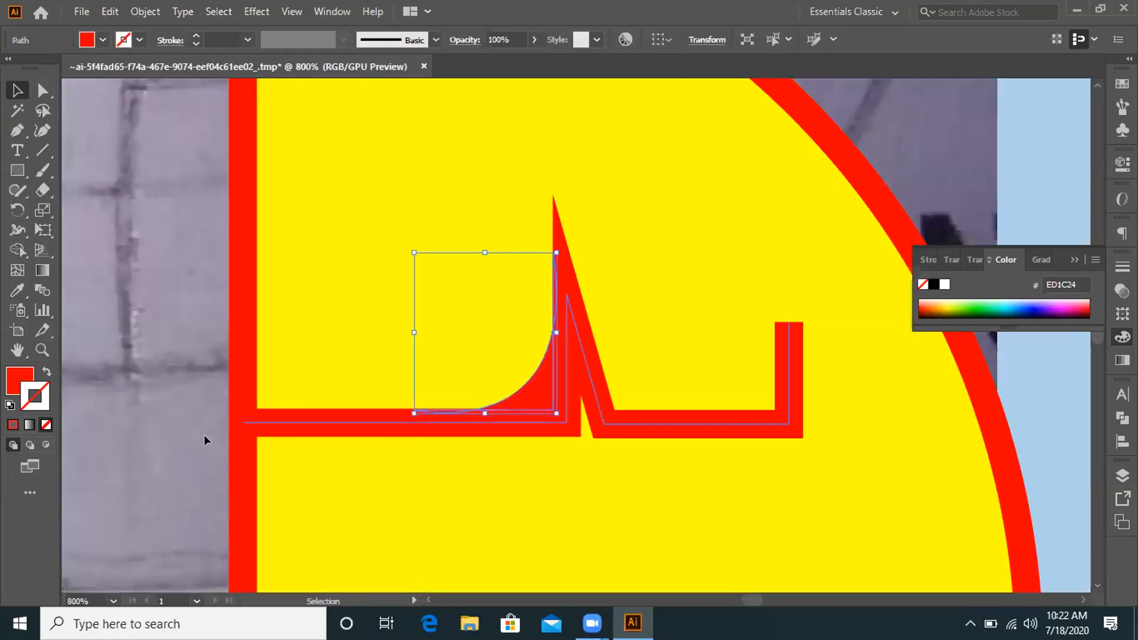
left_click(152, 460)
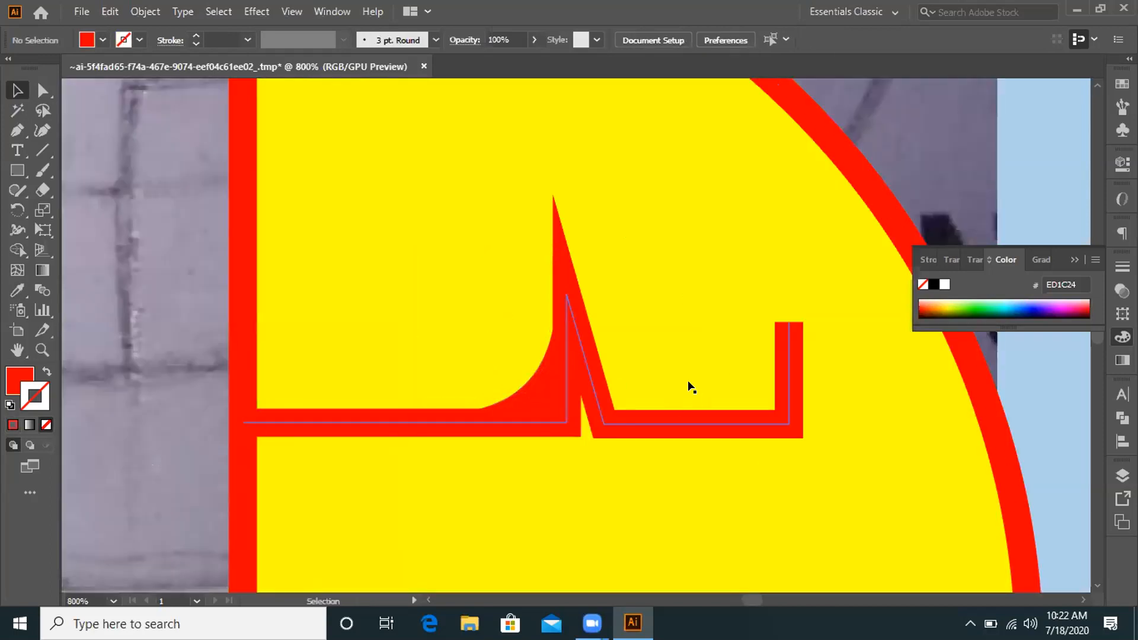
Examine how the red corner piece meets the adjoining lines, and select the yellow quarter-circle path.
left_click_drag(524, 382, 528, 381)
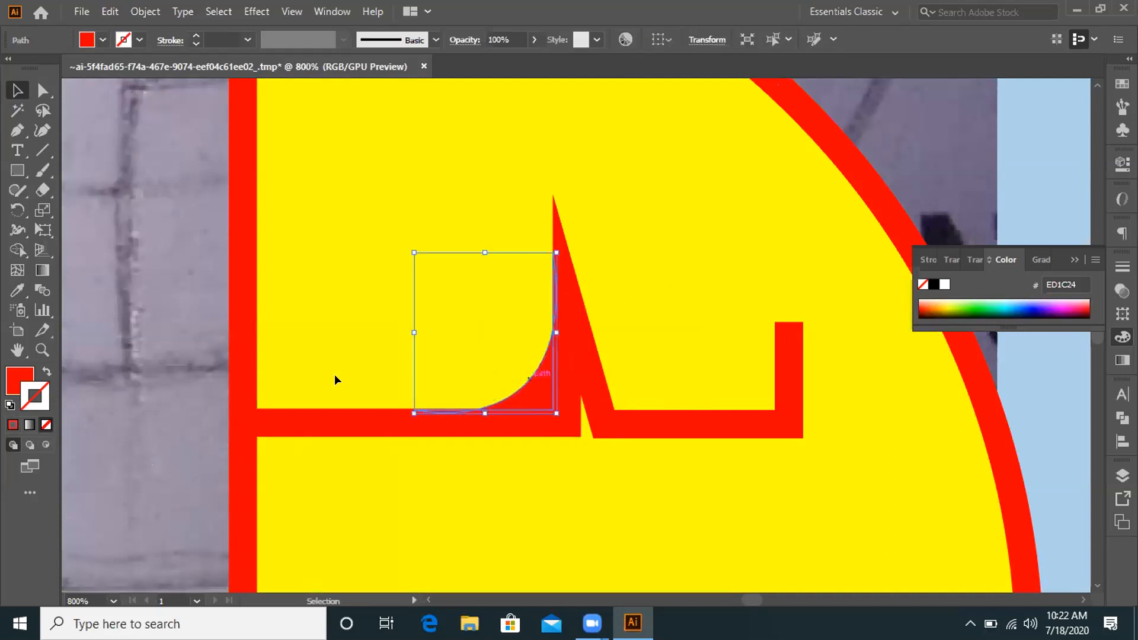
left_click(154, 394)
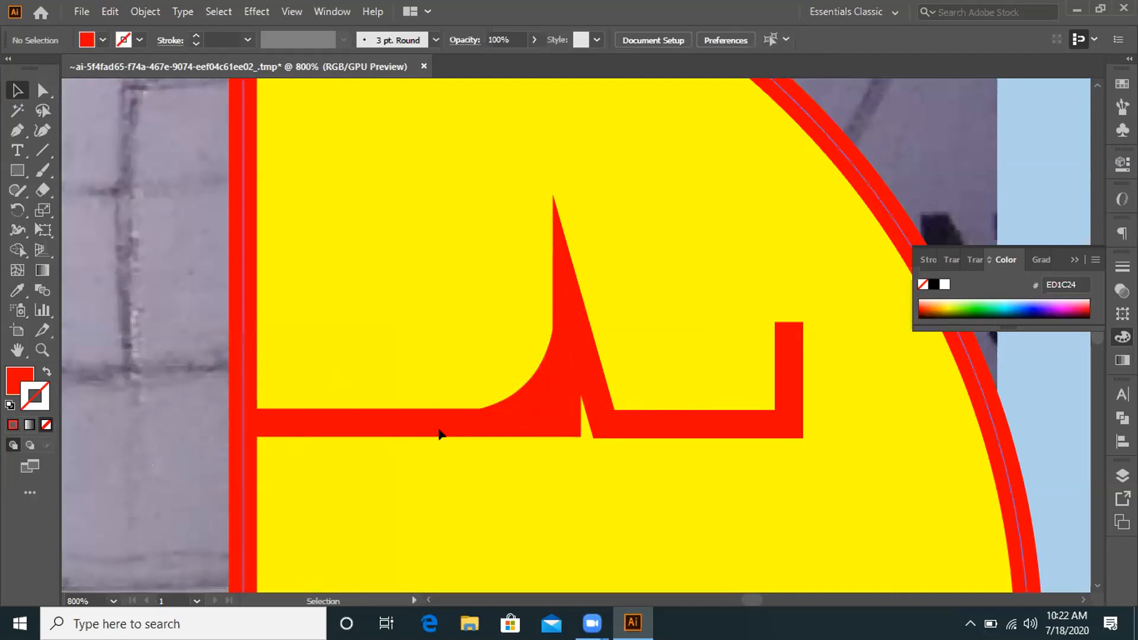
left_click(439, 435)
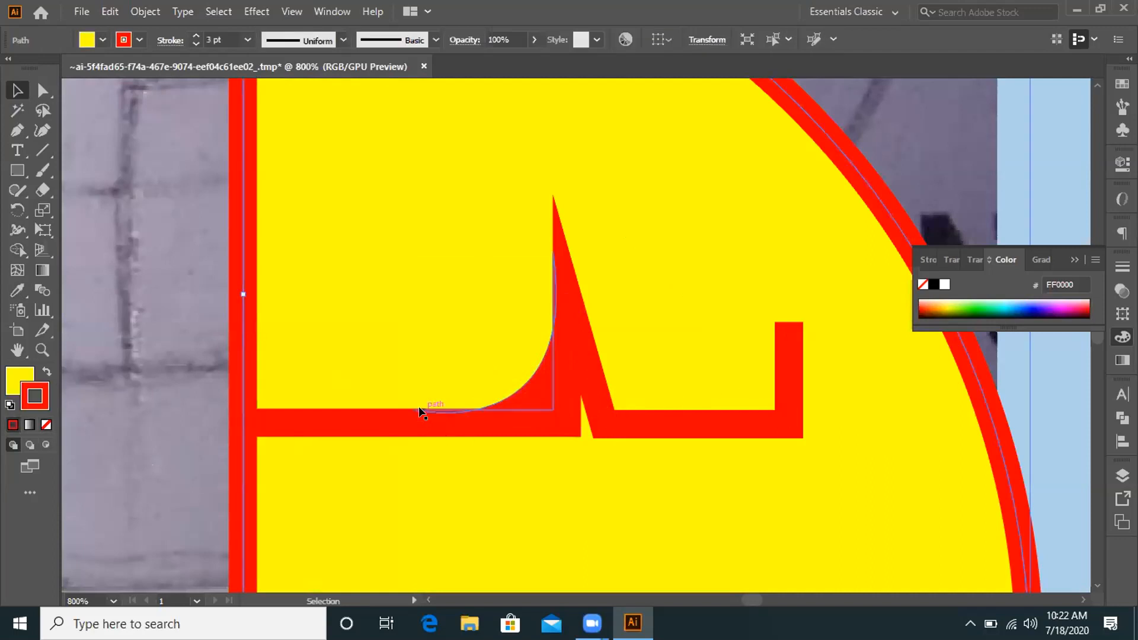
left_click(419, 423)
left_click(221, 220)
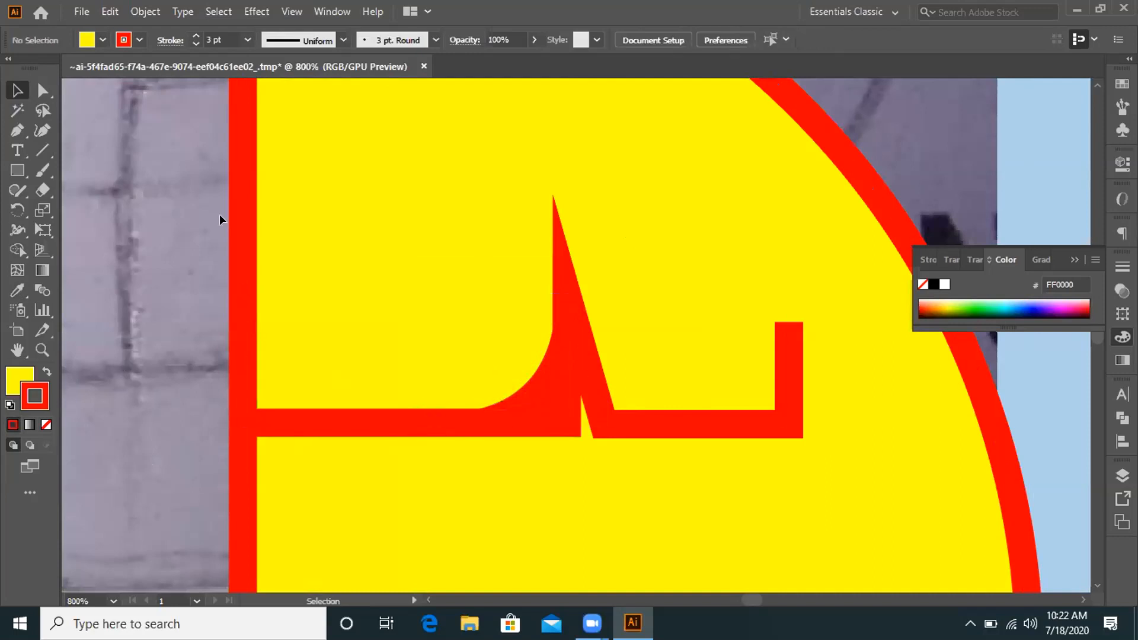
left_click(243, 205)
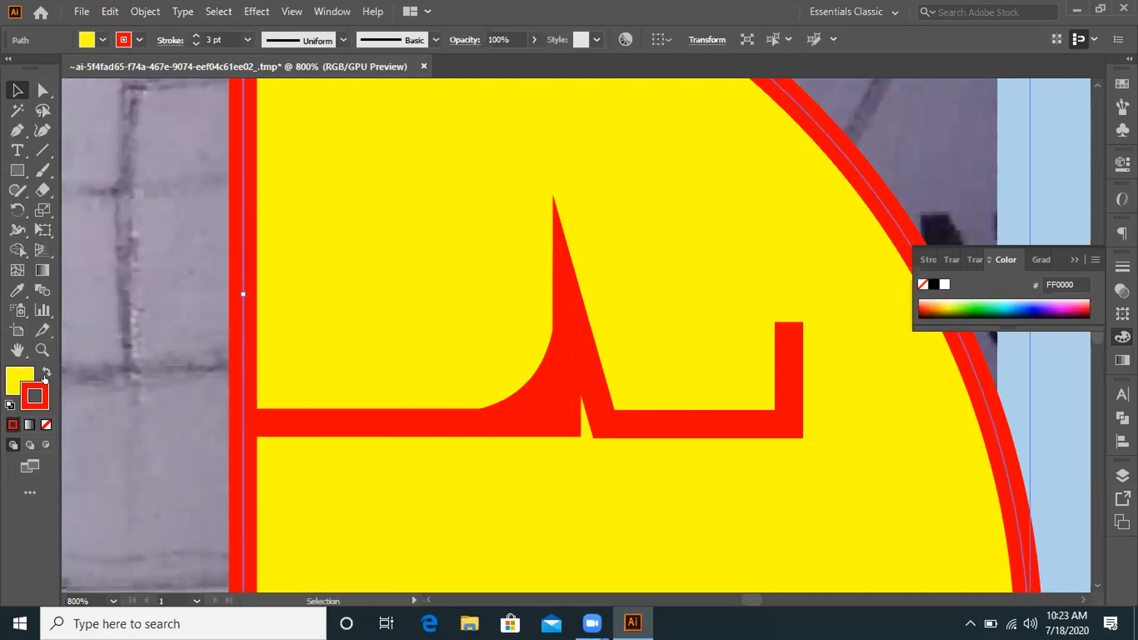
Remove the yellow fill from the quarter circle and expand its red stroke into a filled shape.
left_click(13, 374)
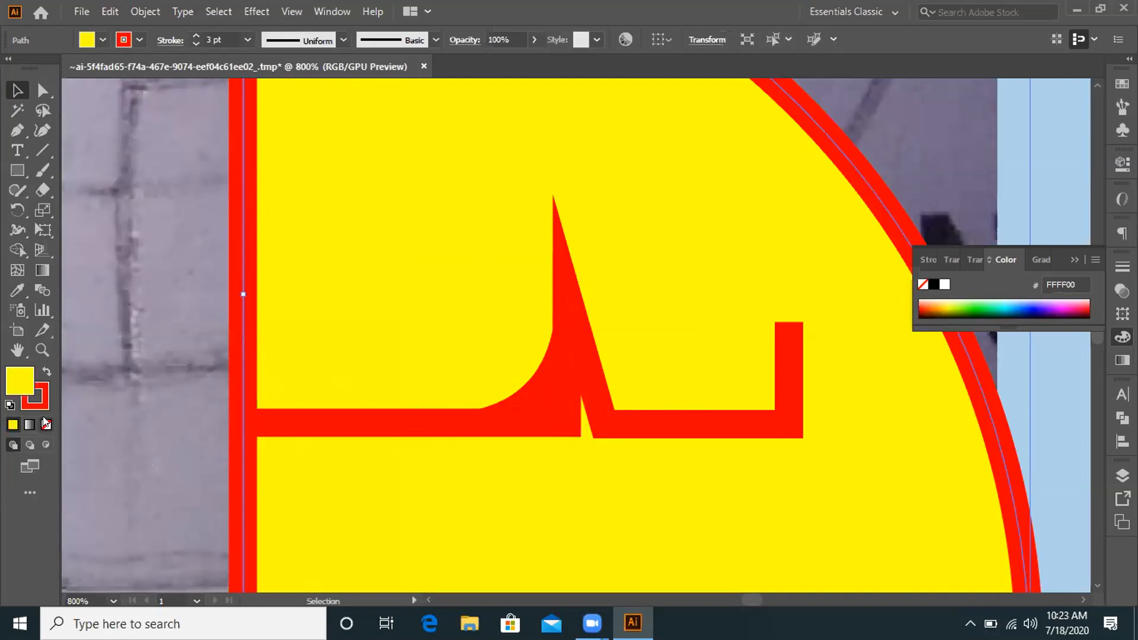
left_click(46, 424)
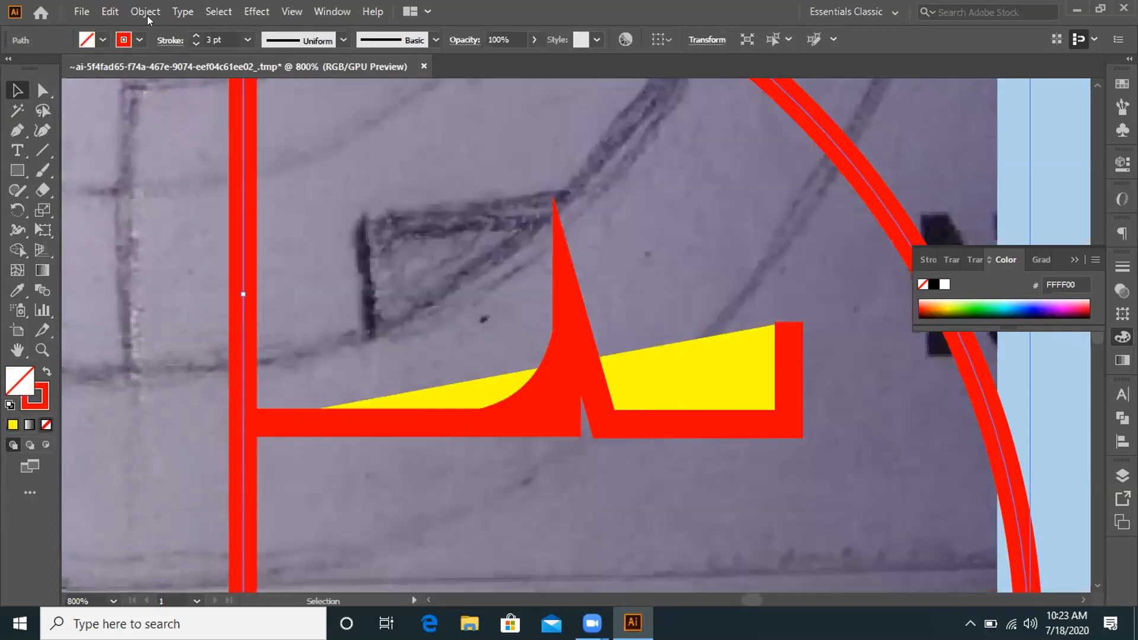
key("alt+o")
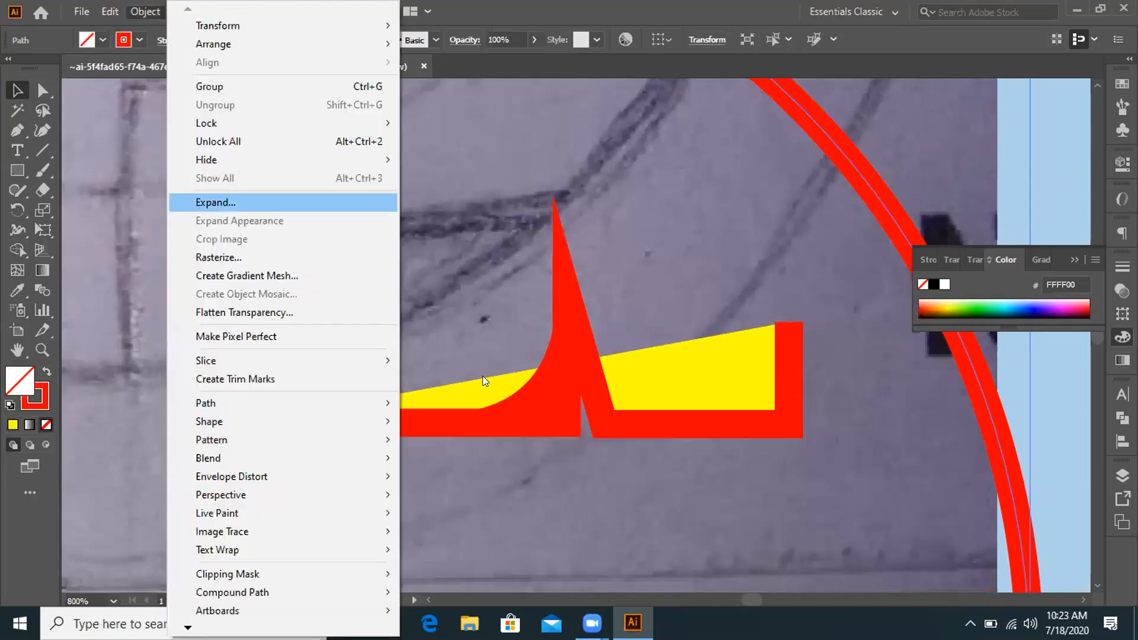
key("Return")
key("Return")
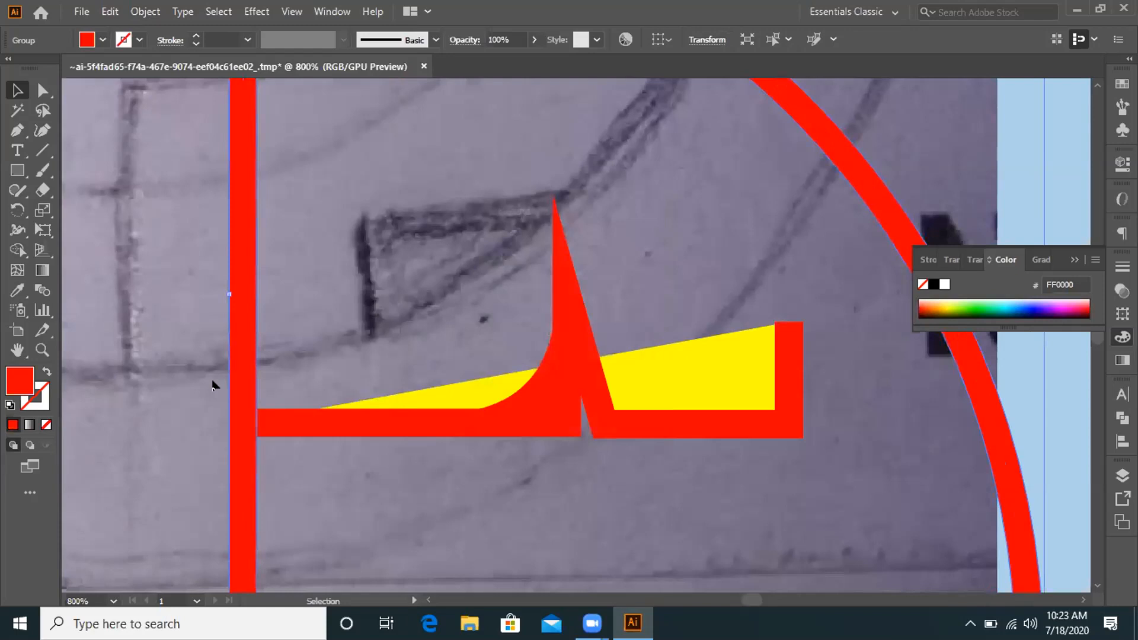
left_click(366, 246)
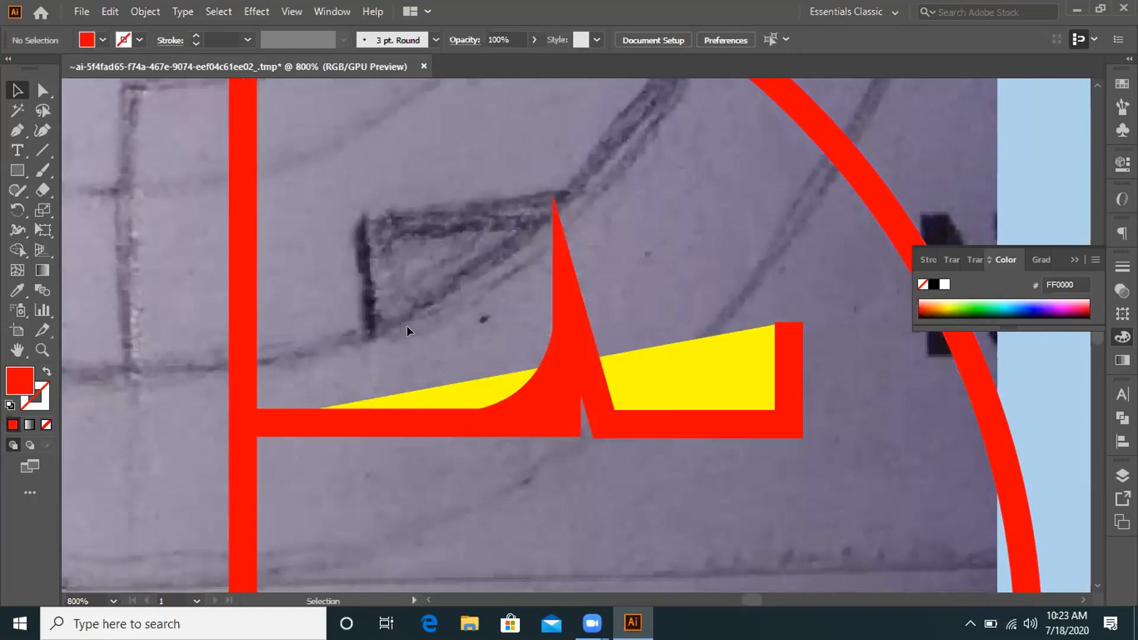
Remove the yellow fill from the zigzag inner line and expand its fill and stroke into an outlined shape.
left_click(460, 387)
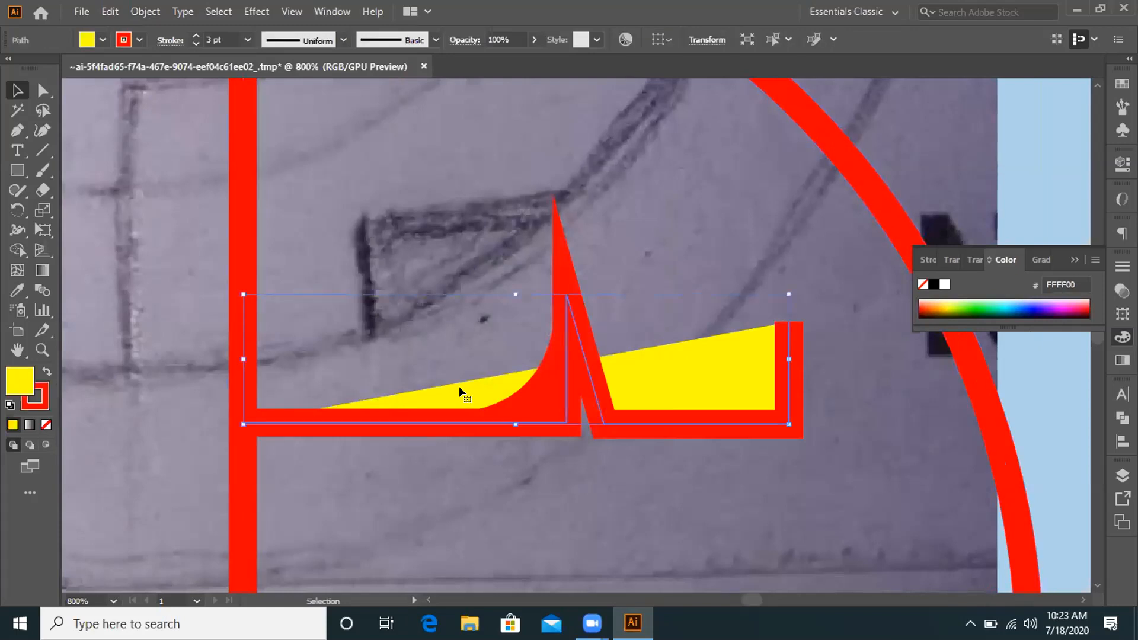
left_click(46, 424)
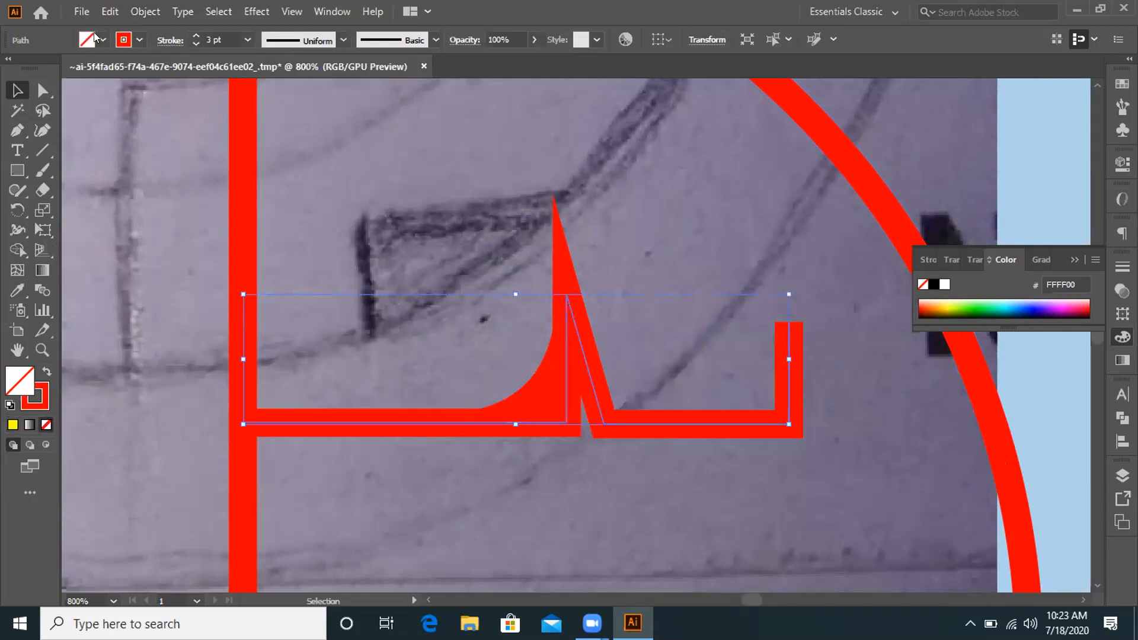
left_click(151, 18)
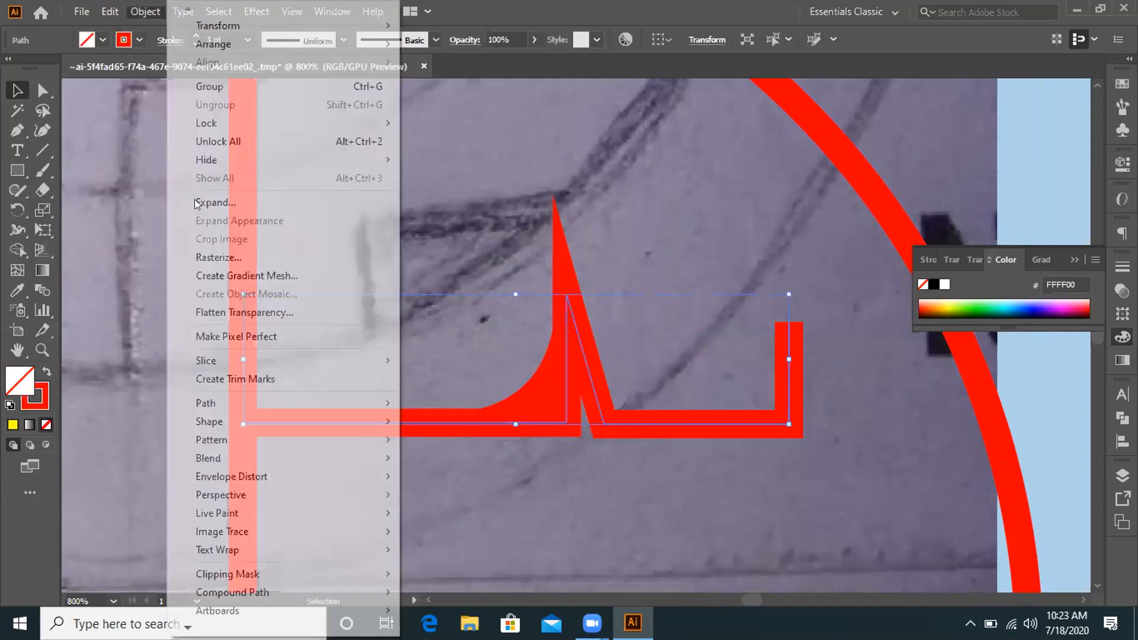
left_click(196, 203)
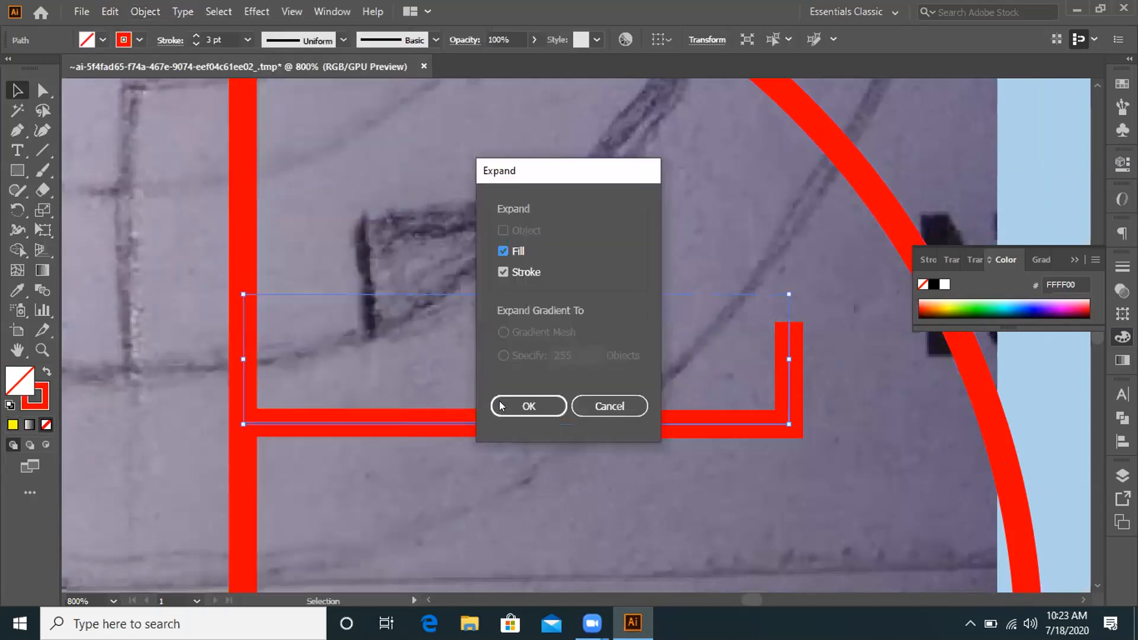
left_click(503, 403)
left_click(181, 408)
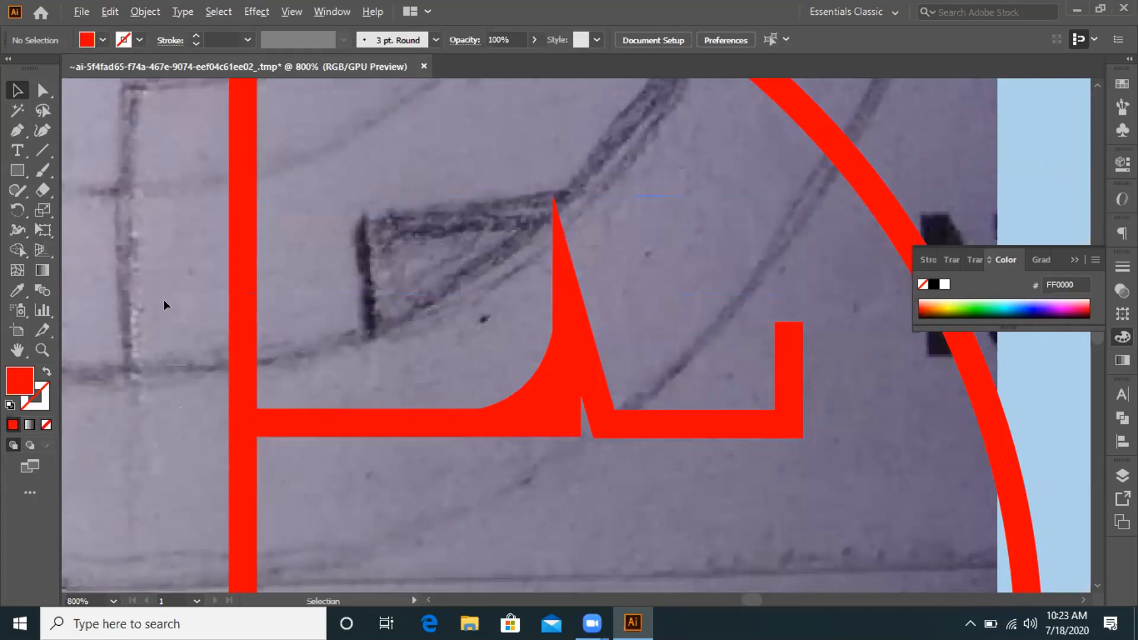
scroll(163, 299, "down", 3)
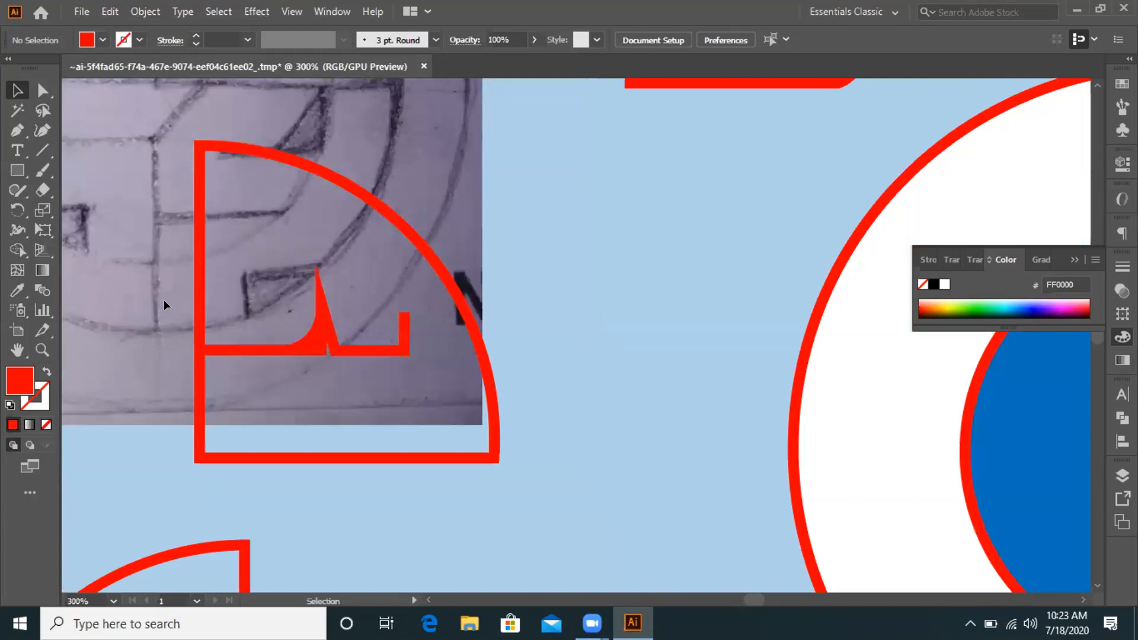
scroll(164, 300, "down", 1)
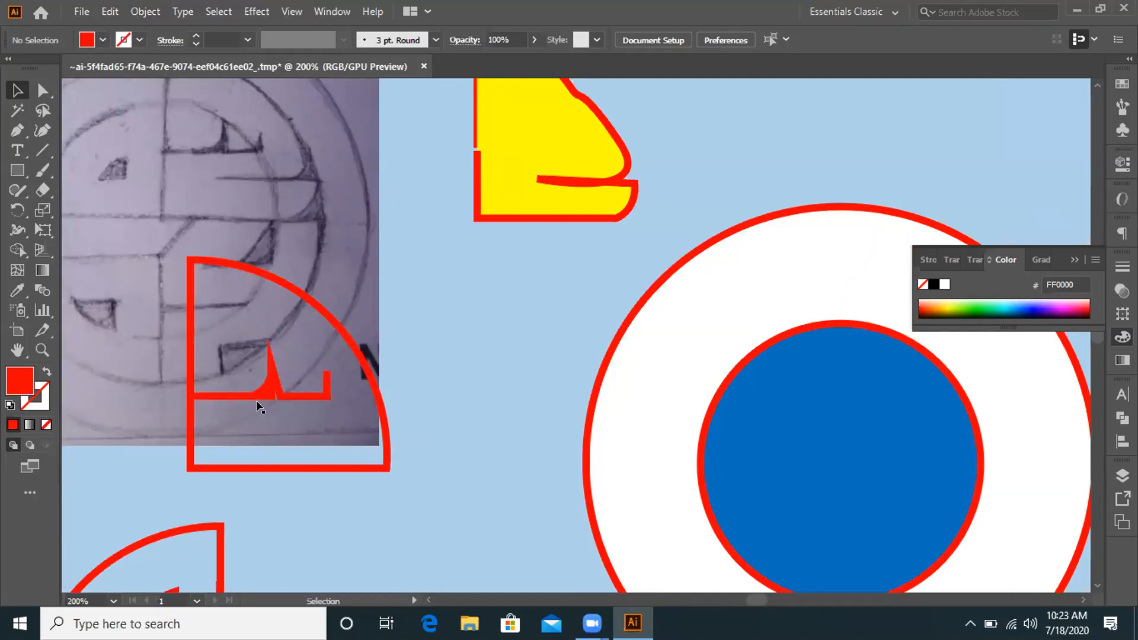
scroll(256, 397, "up", 2)
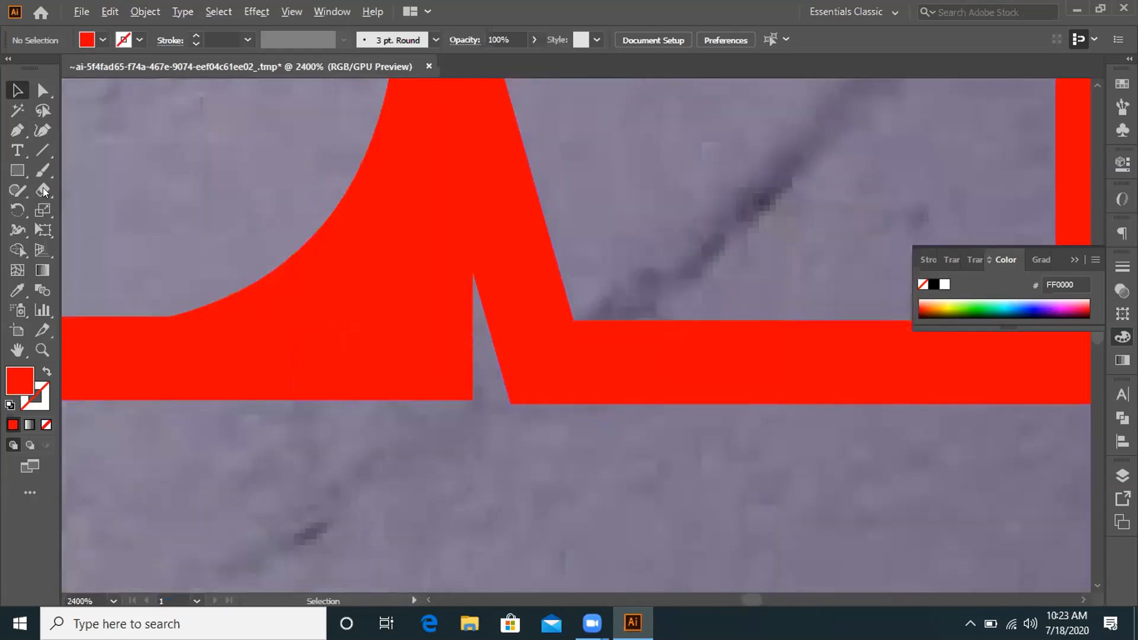
left_click(42, 189)
left_click(39, 188)
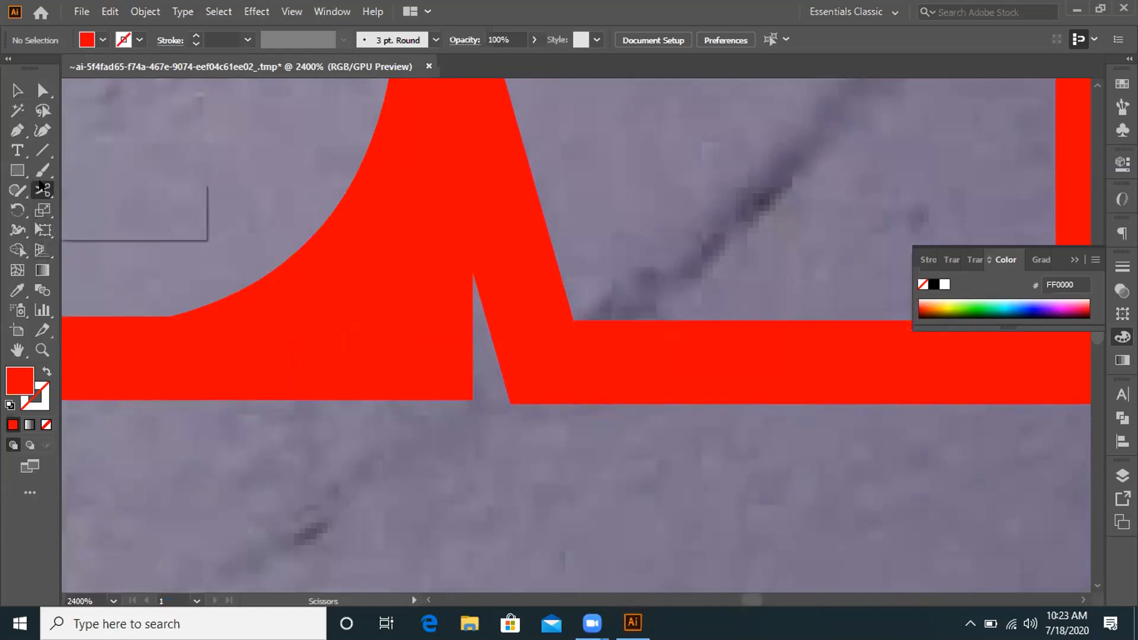
left_click(77, 191)
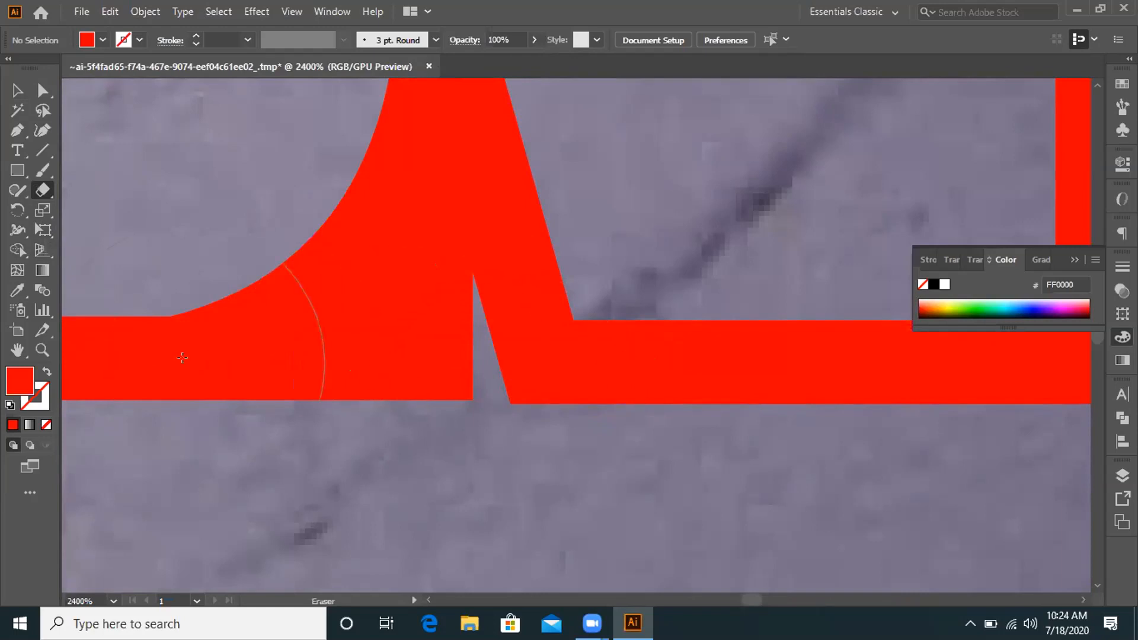
left_click(16, 90)
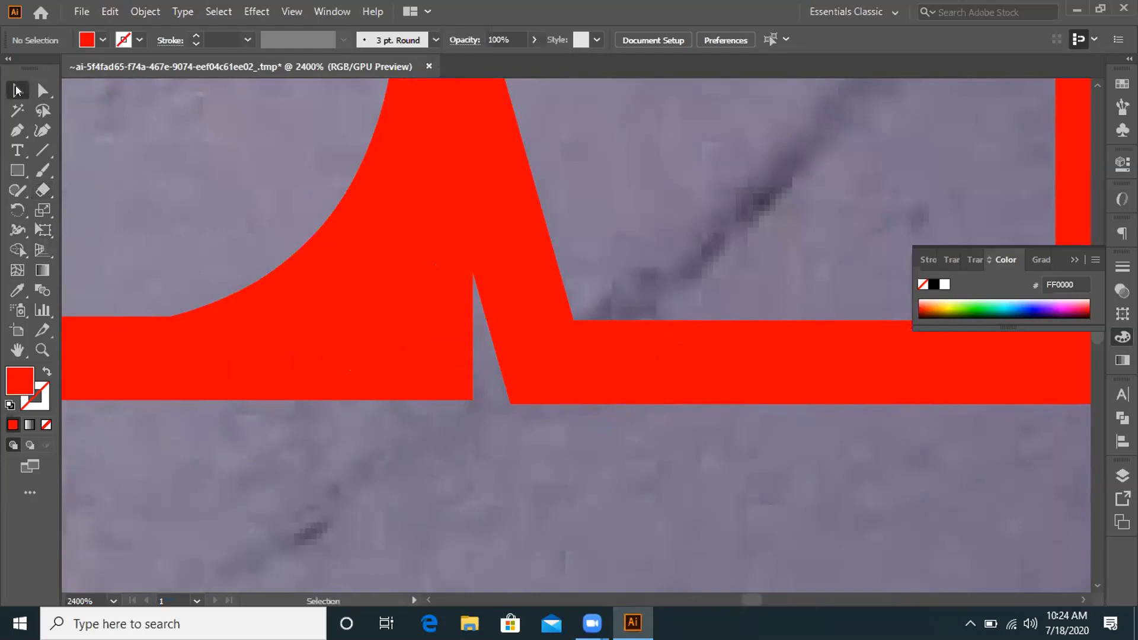
Draw a small closed curved shape with the Pen tool on the sketch beside the red corner piece.
left_click(16, 135)
left_click(112, 209)
left_click(223, 154)
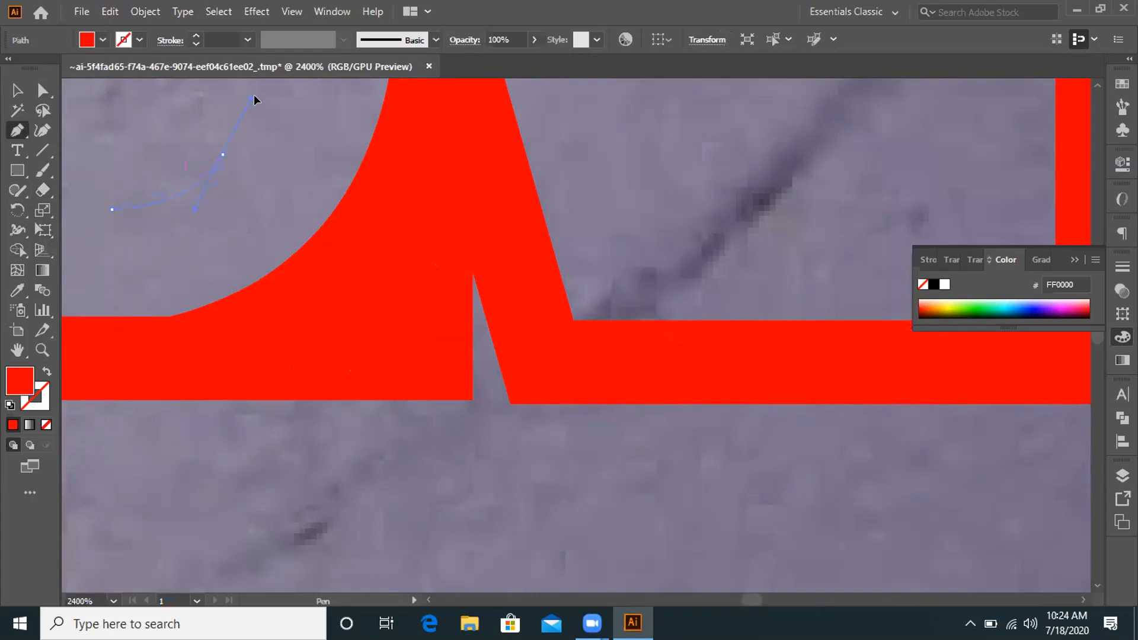
scroll(257, 86, "up", 5)
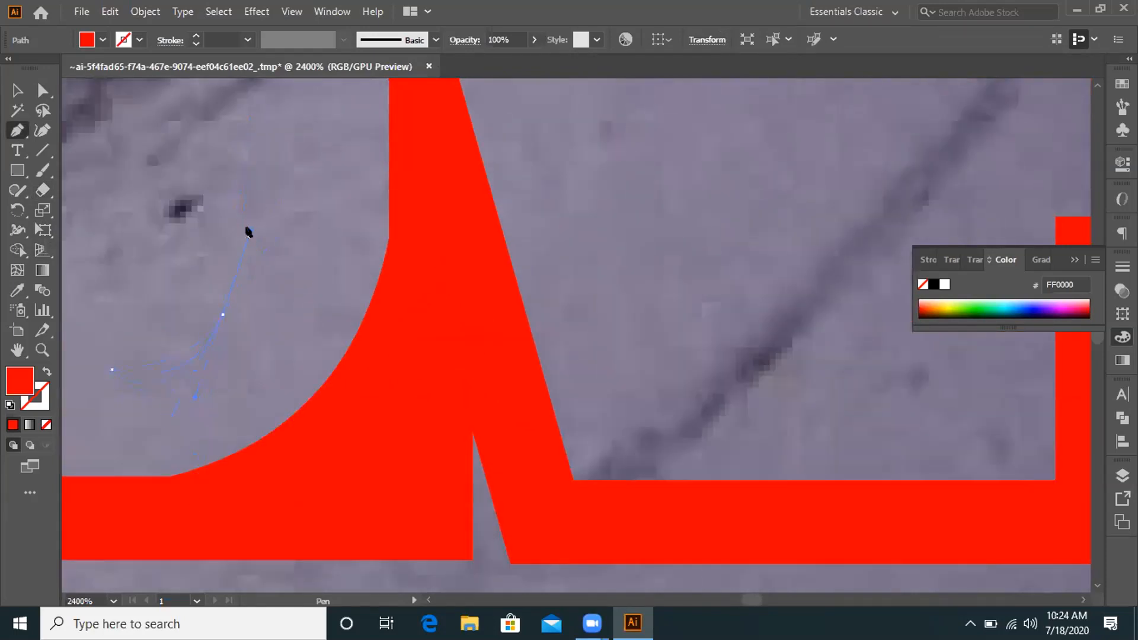
left_click(221, 313)
left_click_drag(218, 315, 110, 369)
left_click(16, 89)
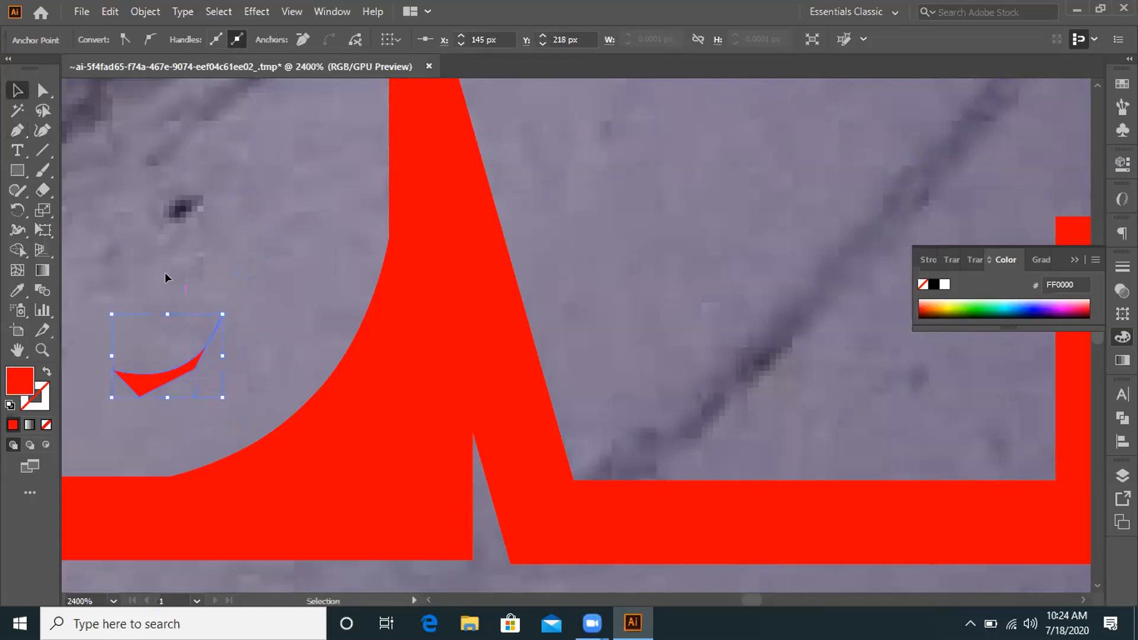
Move the small curved shape onto the inner line's lower outer corner by the notch and rotate it to round that corner.
scroll(165, 268, "down", 3)
left_click_drag(178, 246, 406, 513)
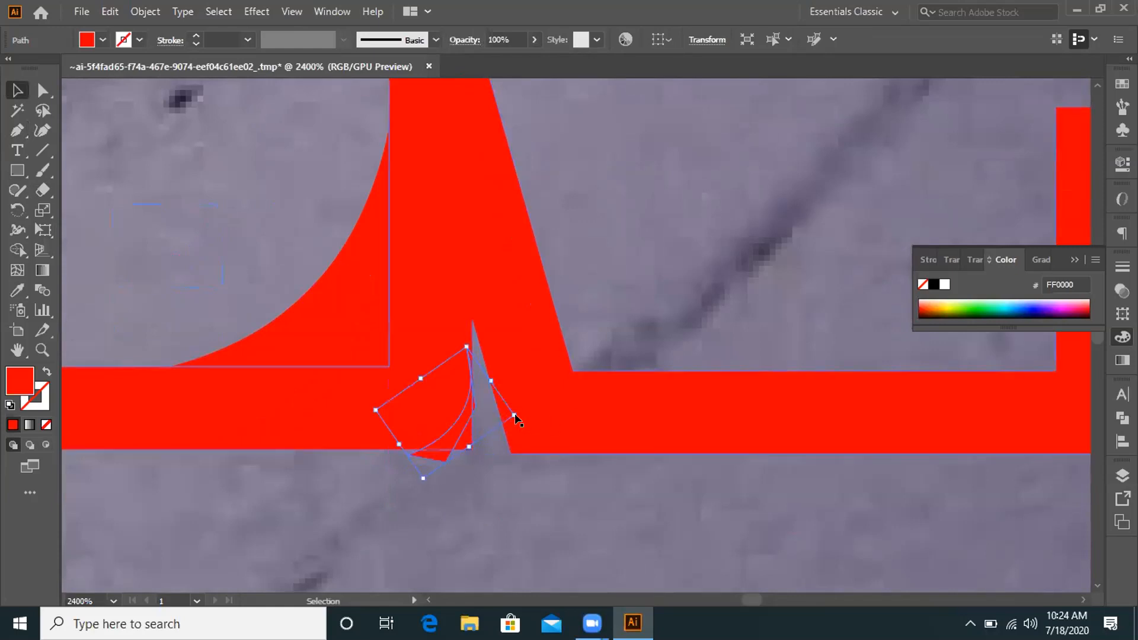
left_click_drag(515, 416, 521, 421)
left_click(486, 467)
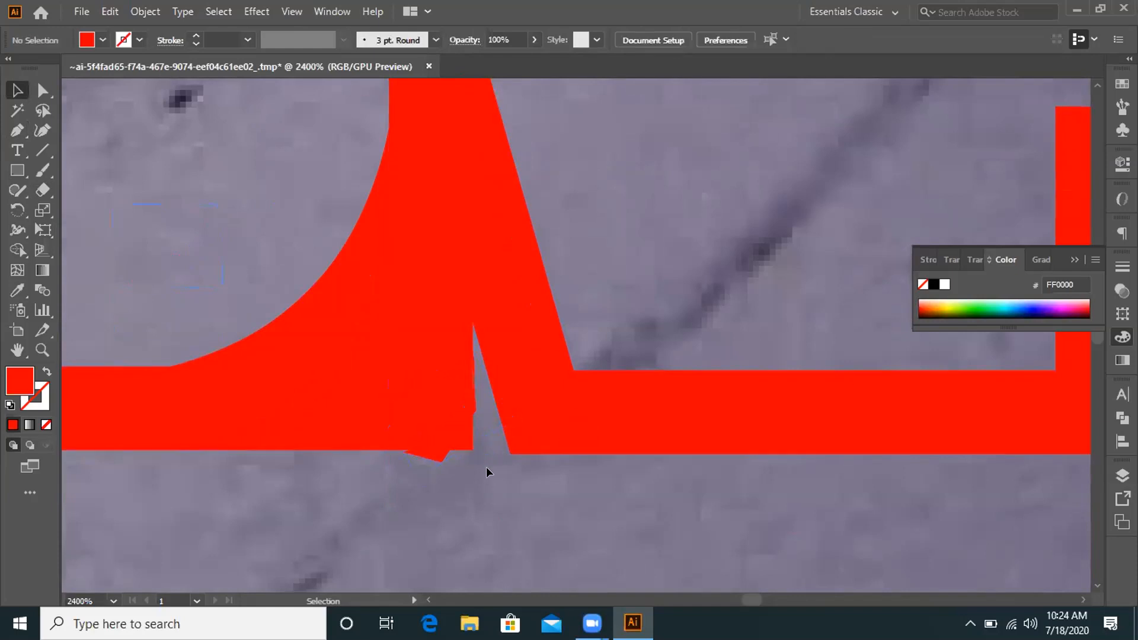
left_click(329, 416)
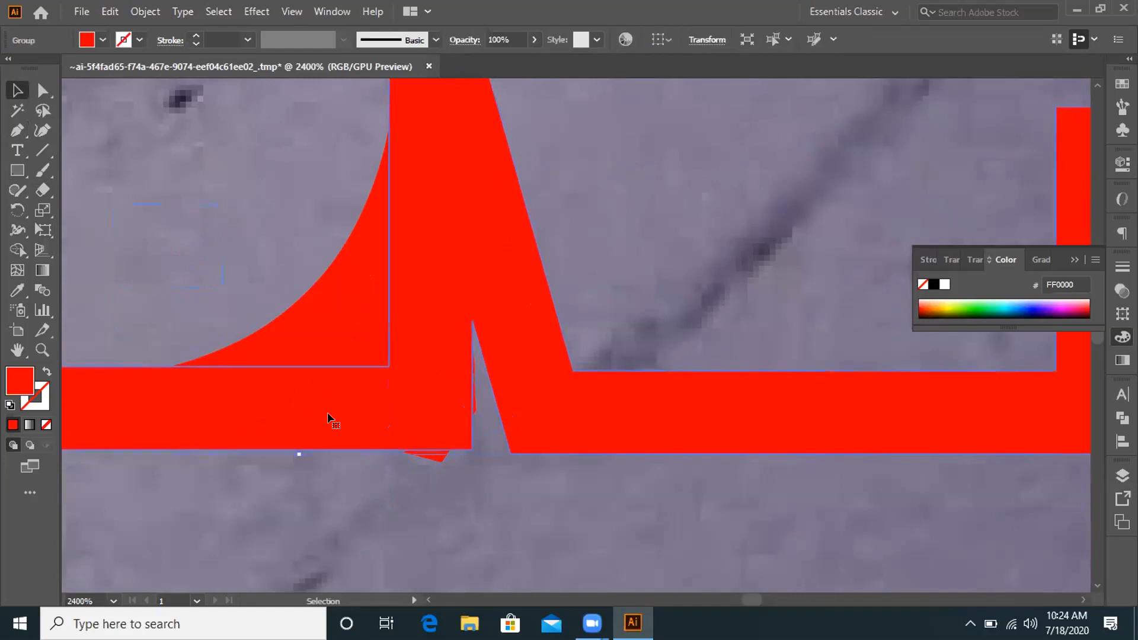
left_click_drag(437, 452, 437, 459)
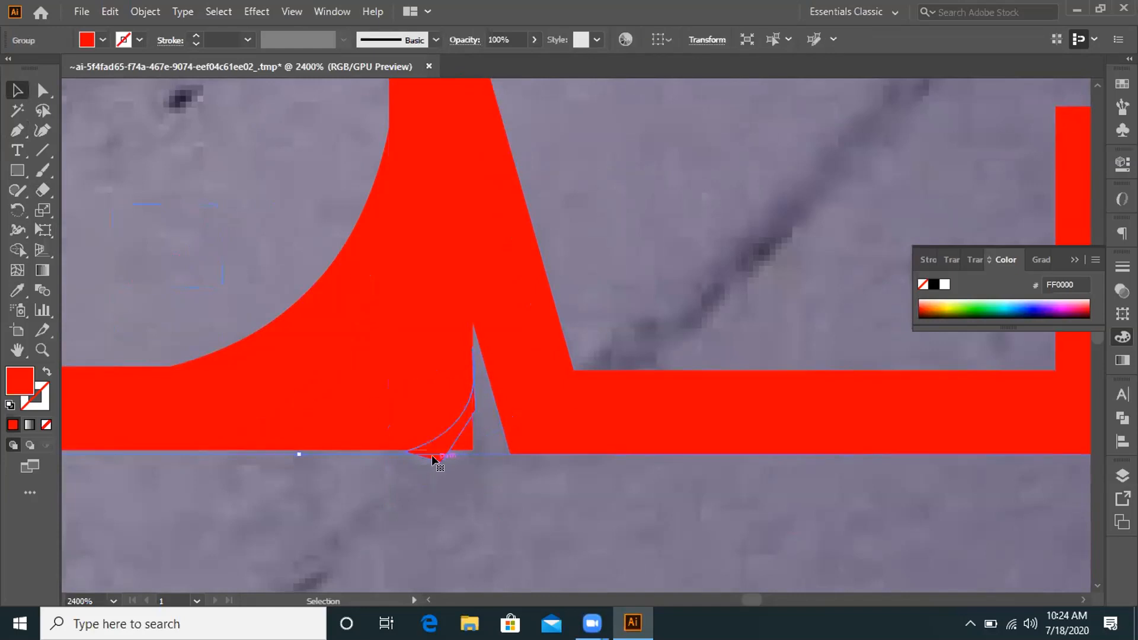
left_click_drag(249, 300, 460, 474)
left_click(486, 487)
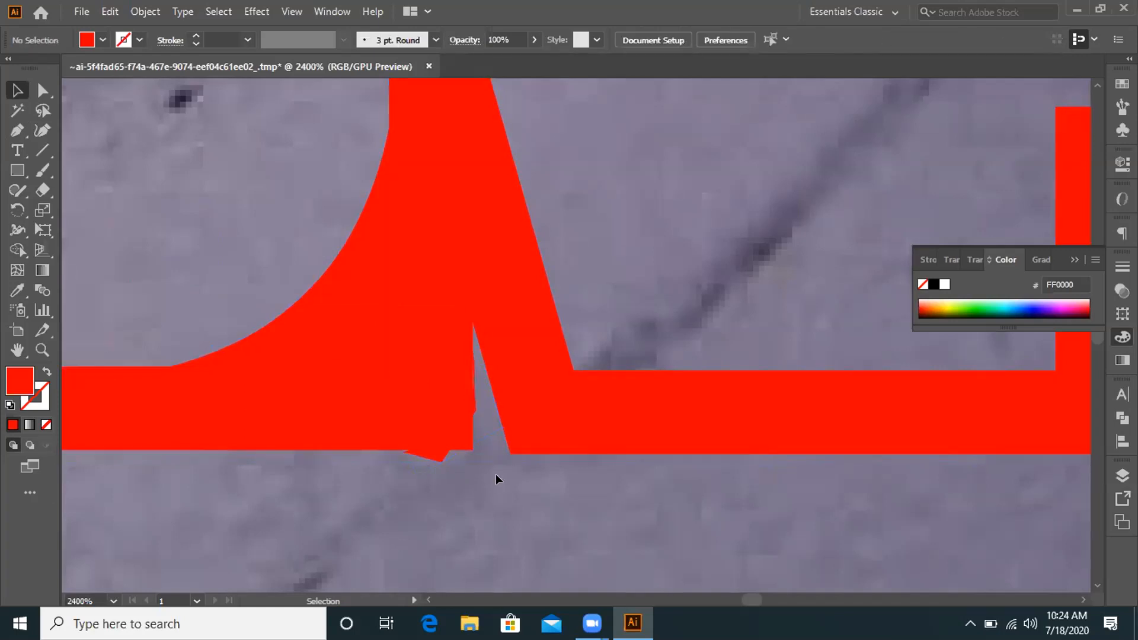
Select the inner line together with the small curved shape, divide them with Pathfinder, and ungroup the resulting pieces.
key("ctrl+a")
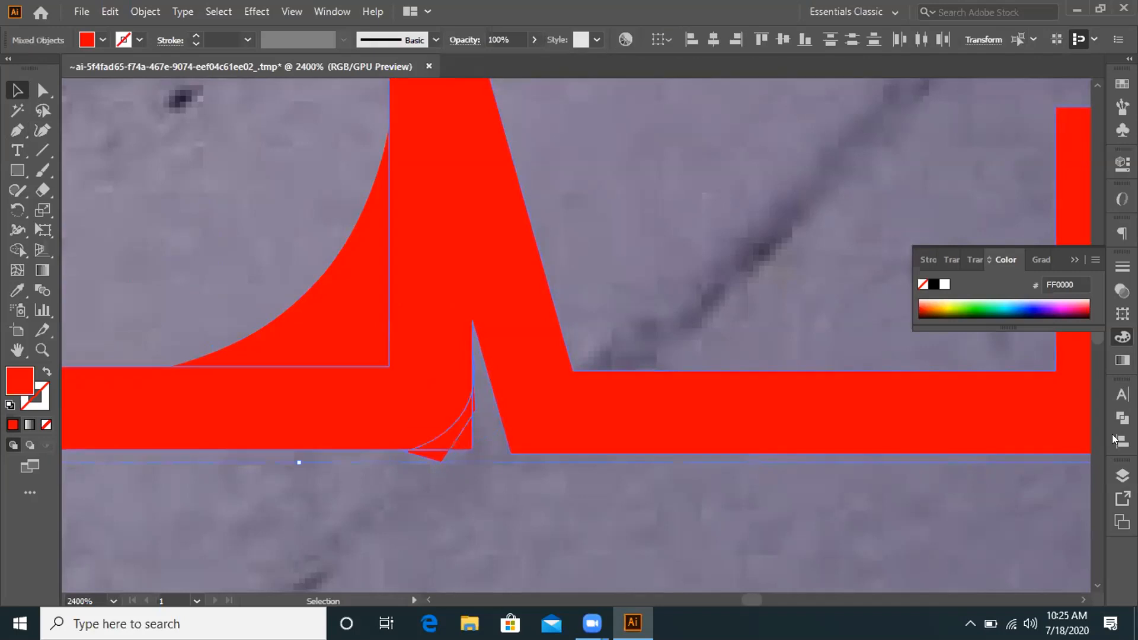
key("ctrl+shift+F9")
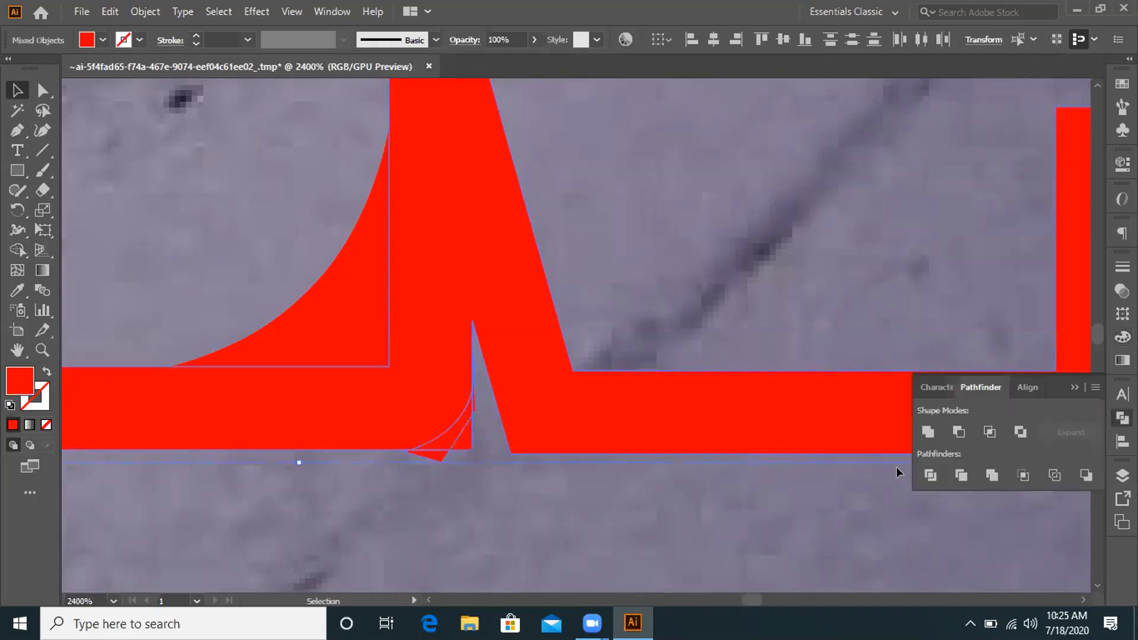
left_click(930, 474)
right_click(418, 402)
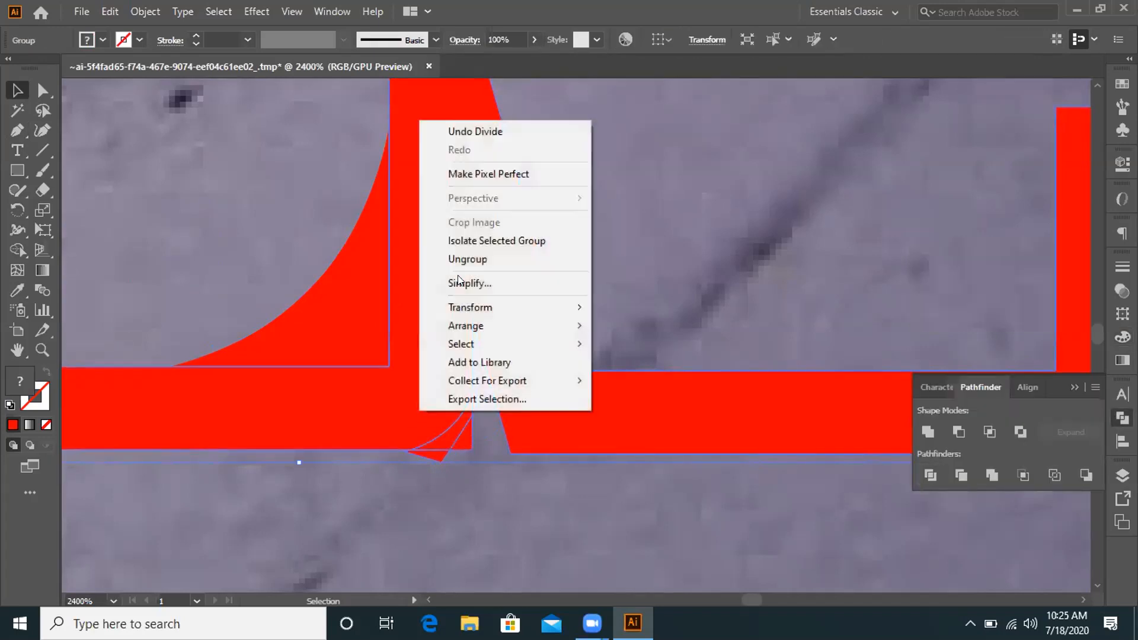
left_click(467, 259)
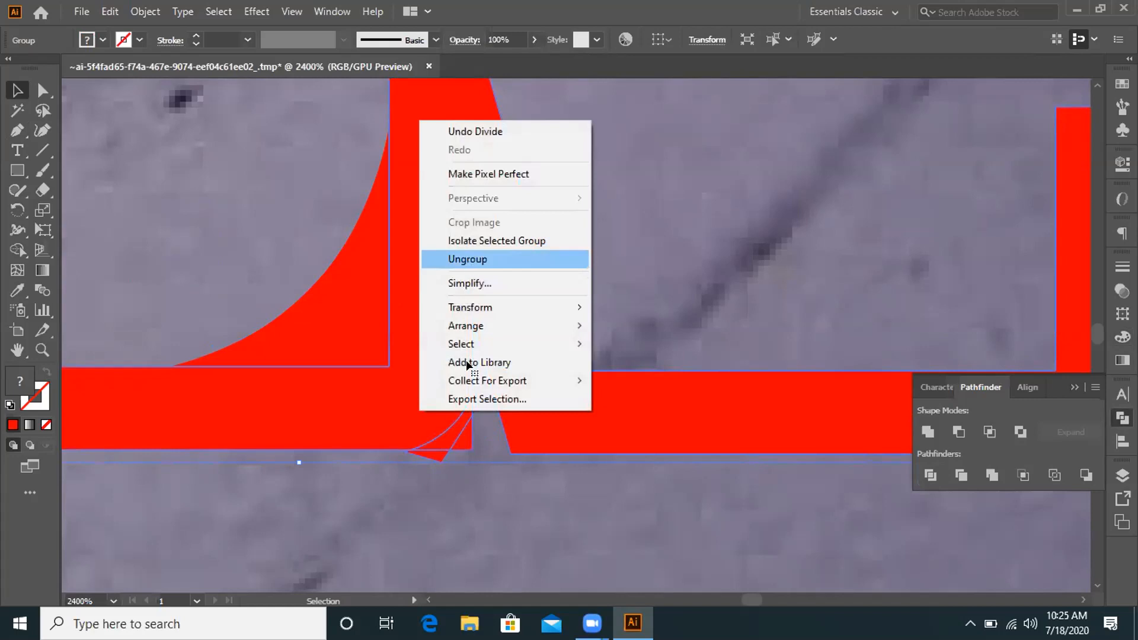
left_click(479, 532)
Delete the divided corner piece and the leftover slivers below the line and inside the notch to leave a rounded corner.
left_click(458, 436)
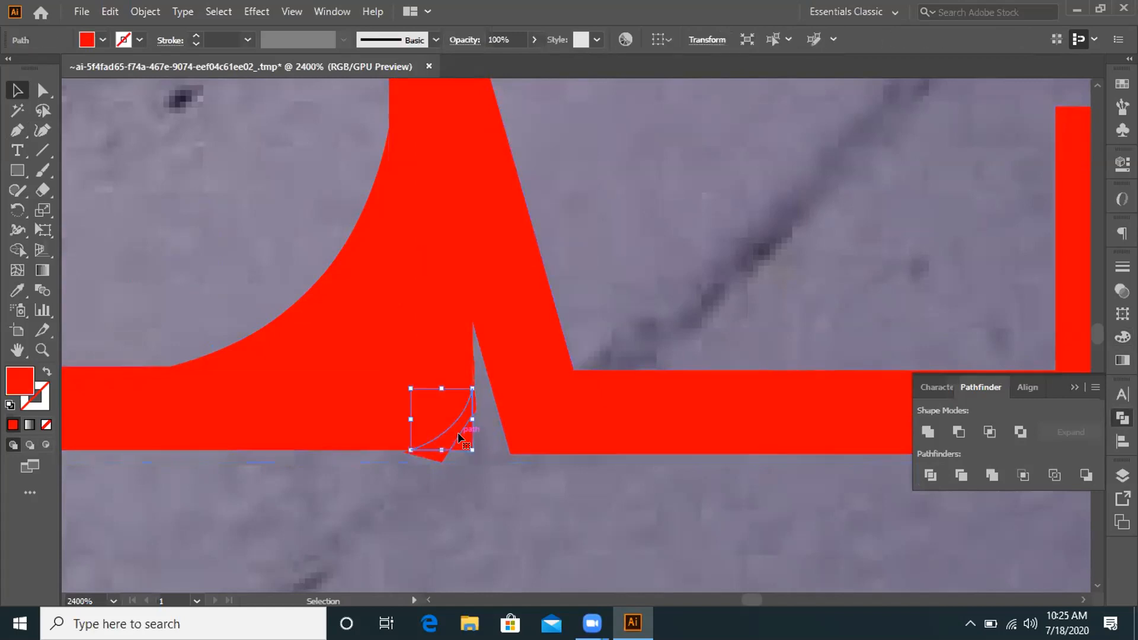
key("Delete")
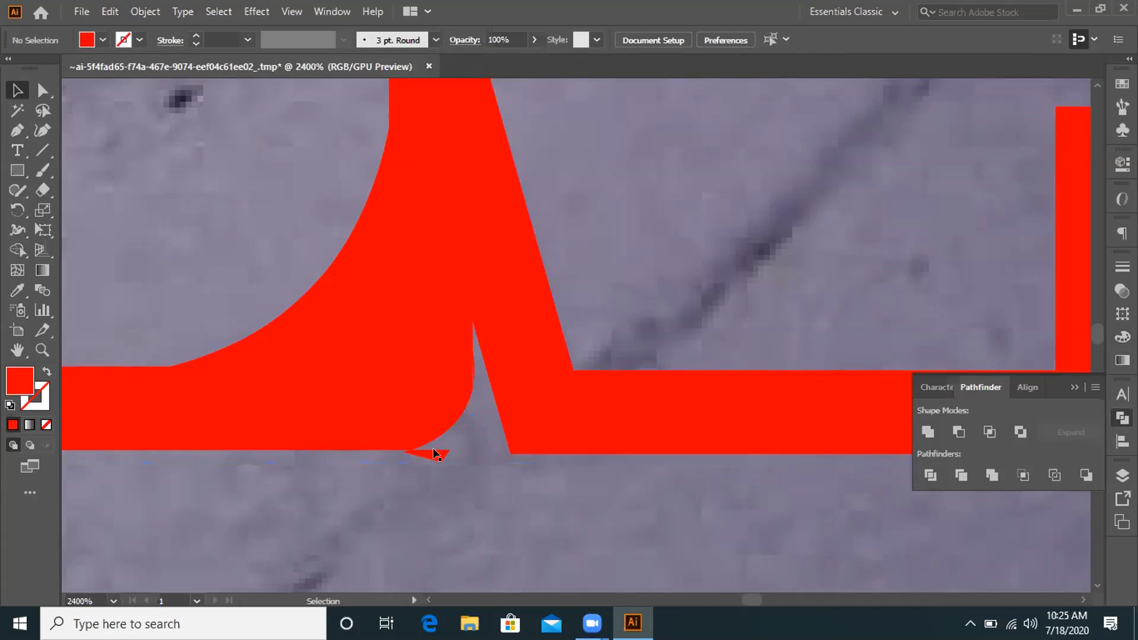
scroll(457, 432, "up", 3)
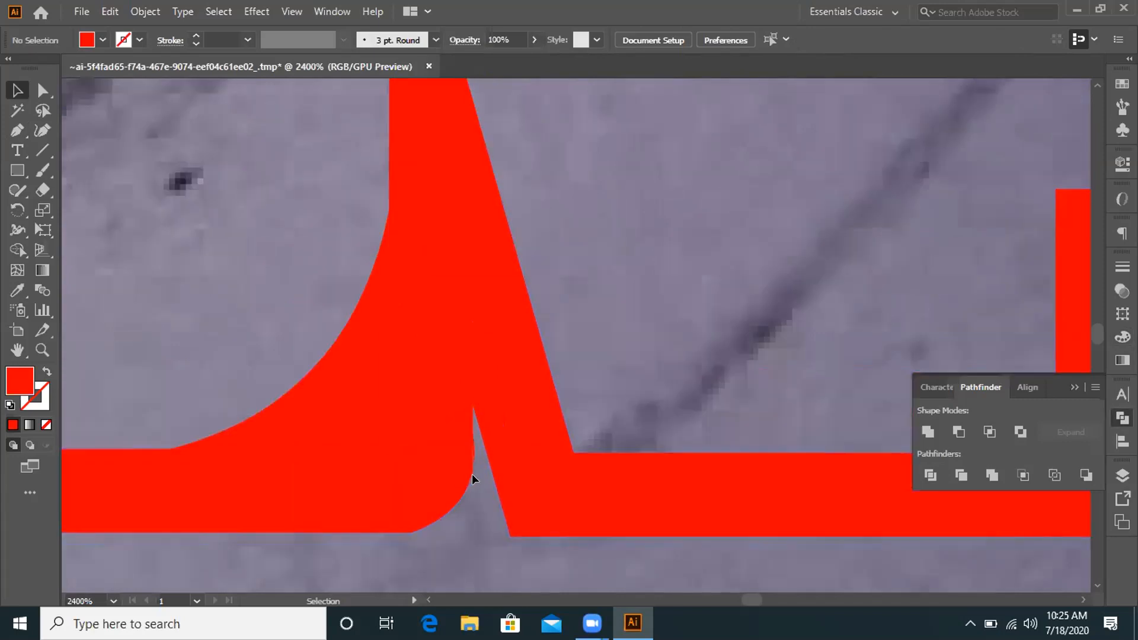
scroll(472, 474, "up", 5)
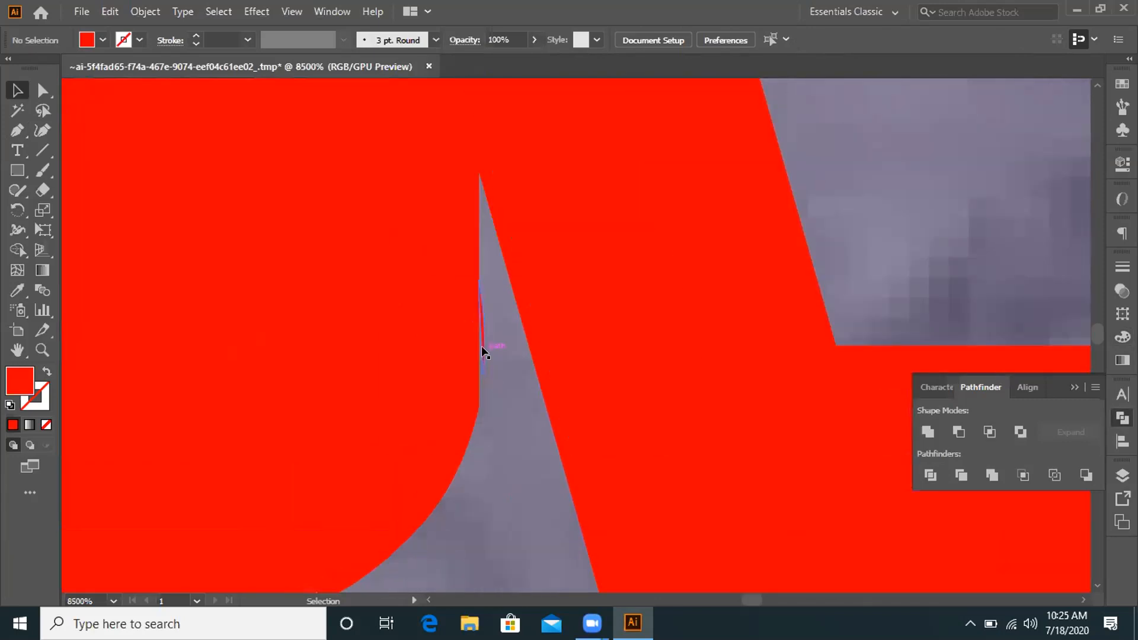
left_click(481, 347)
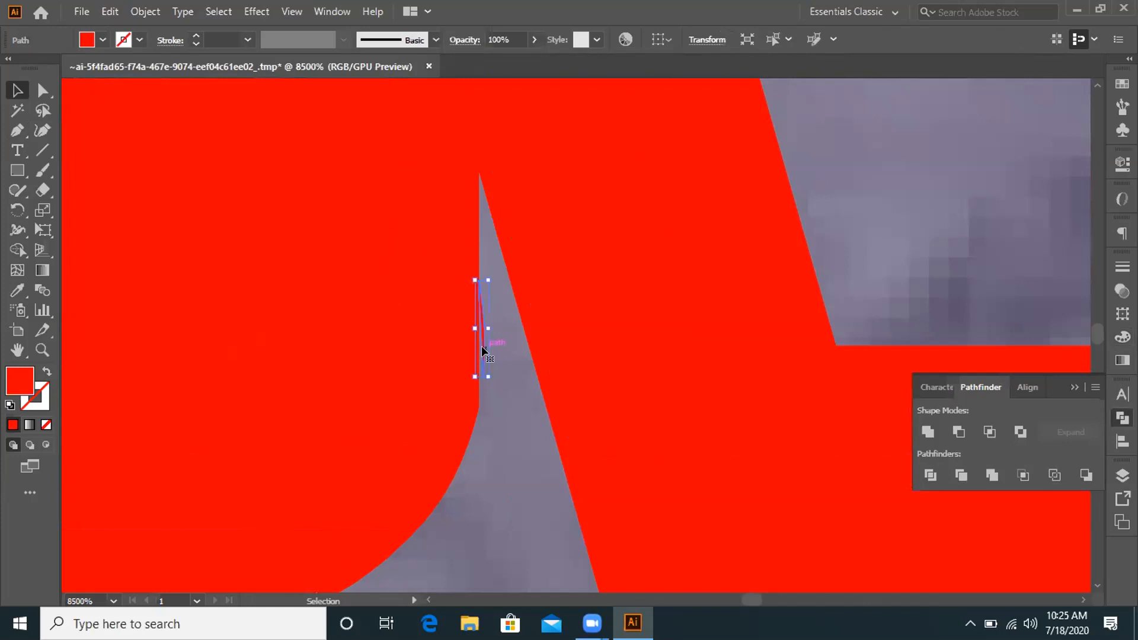
key("Delete")
scroll(481, 350, "down", 2)
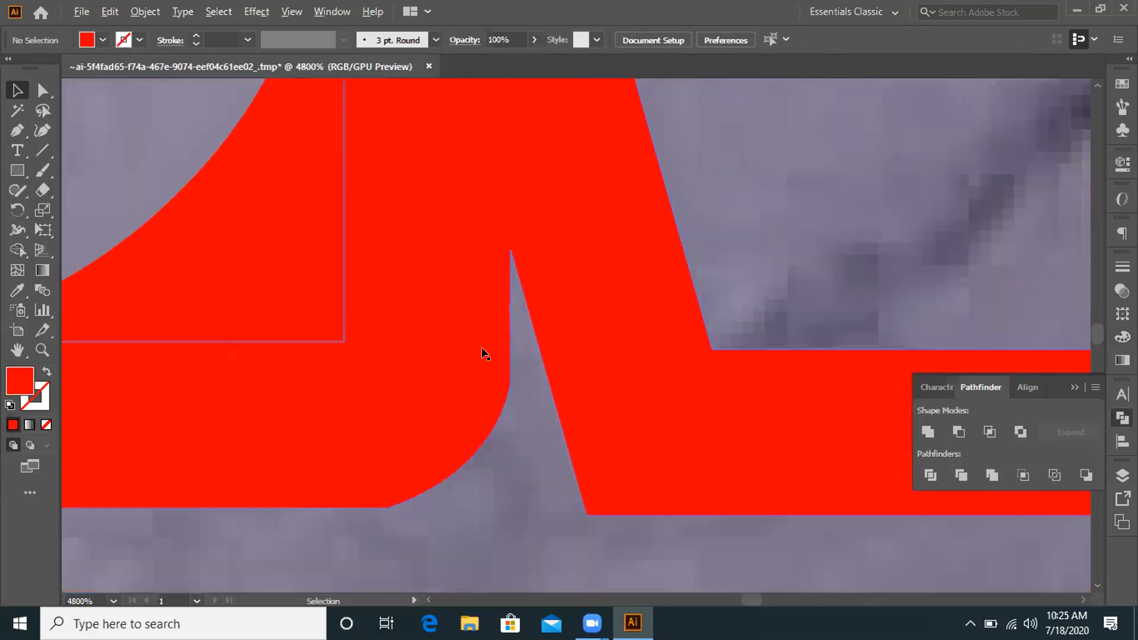
scroll(485, 354, "down", 6)
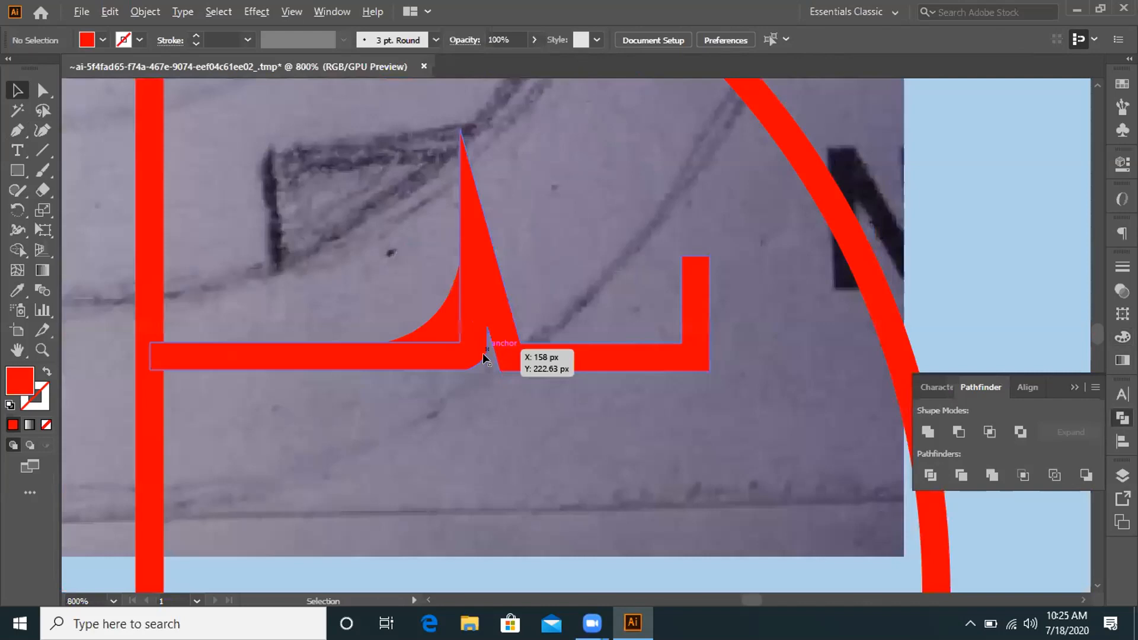
Shift the tip anchor point of the red spike on the inner line slightly outward so the spike stands more upright.
scroll(482, 353, "down", 3)
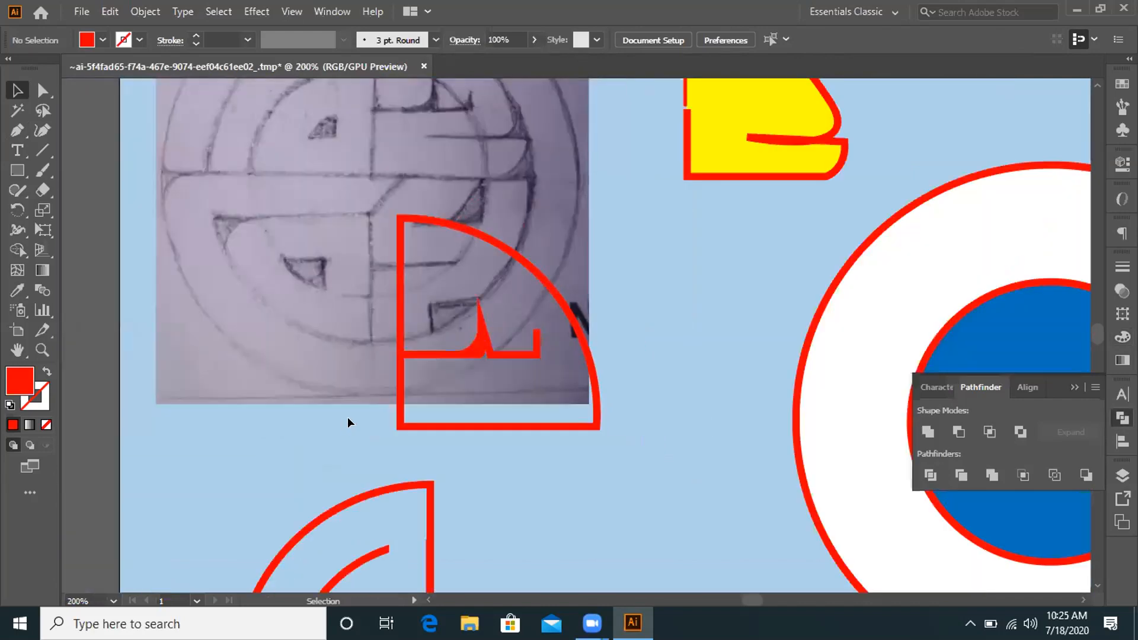
scroll(348, 421, "up", 2)
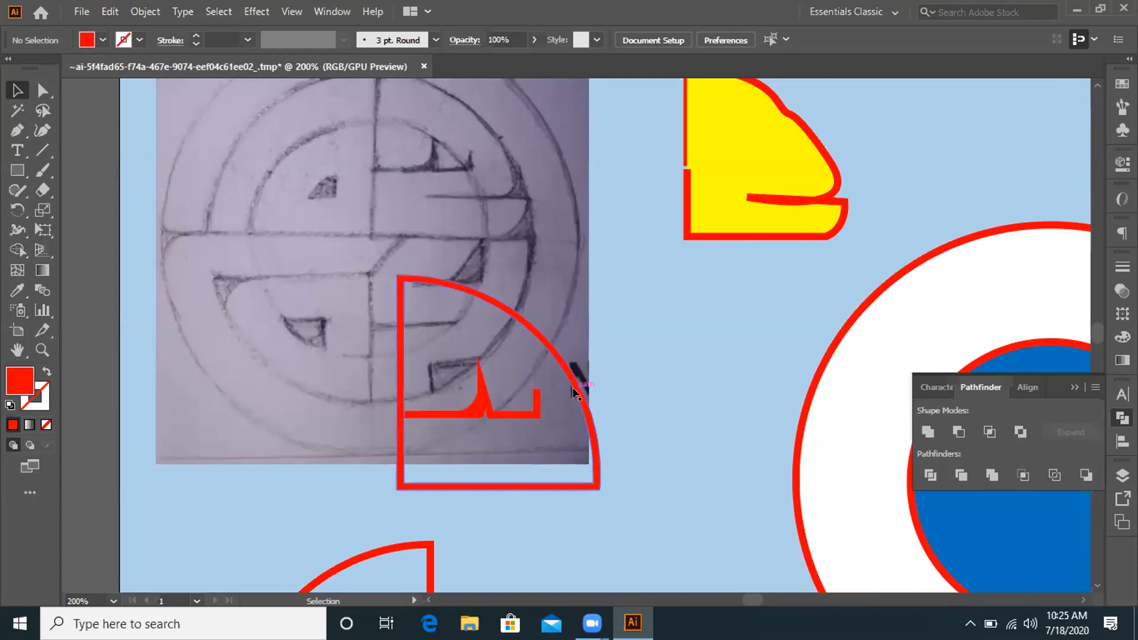
left_click(43, 190)
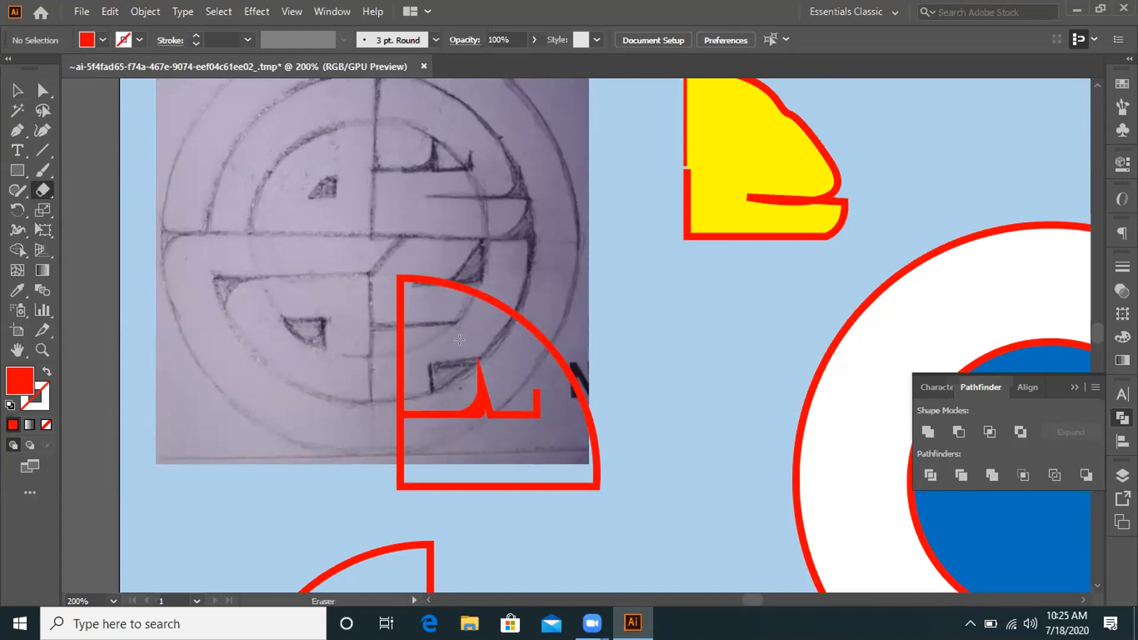
left_click(42, 90)
left_click(482, 378)
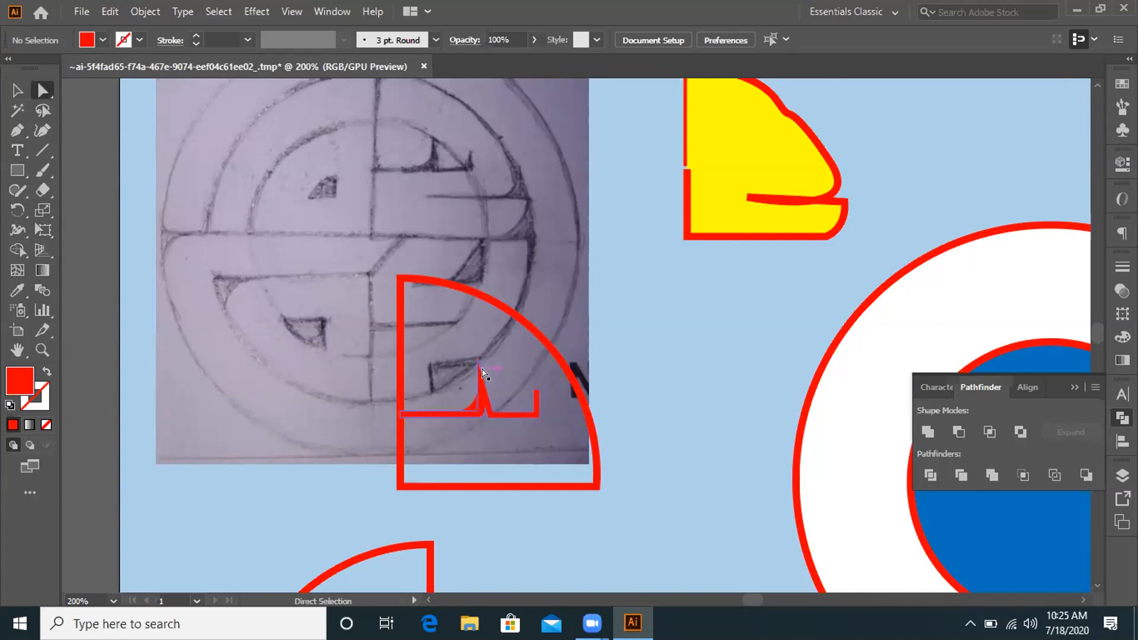
left_click(477, 359)
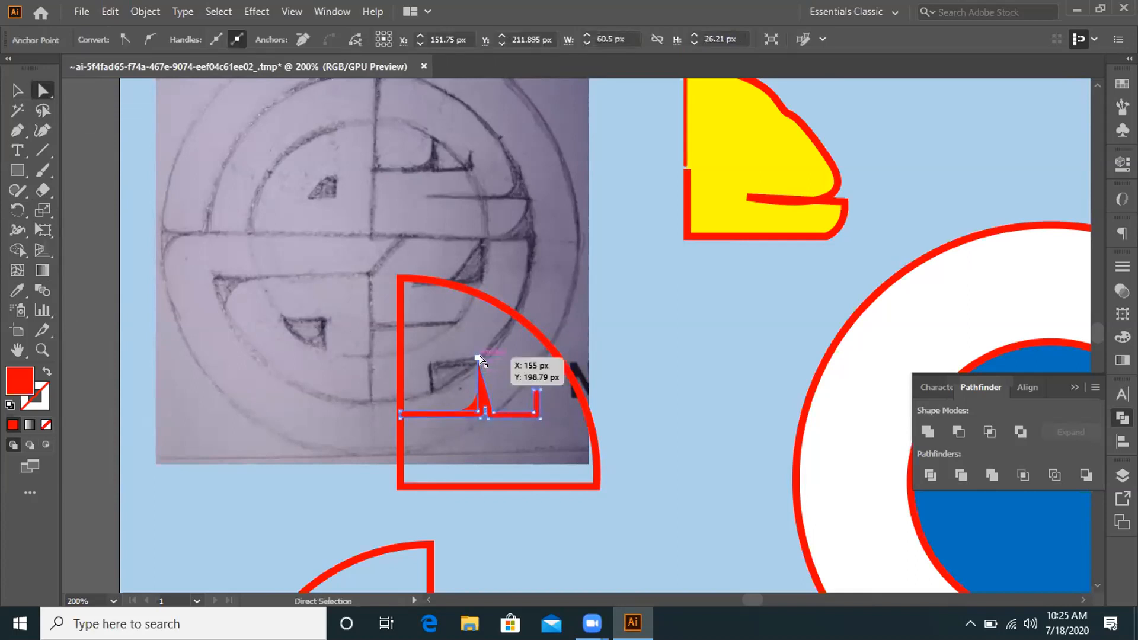
left_click_drag(475, 355, 481, 354)
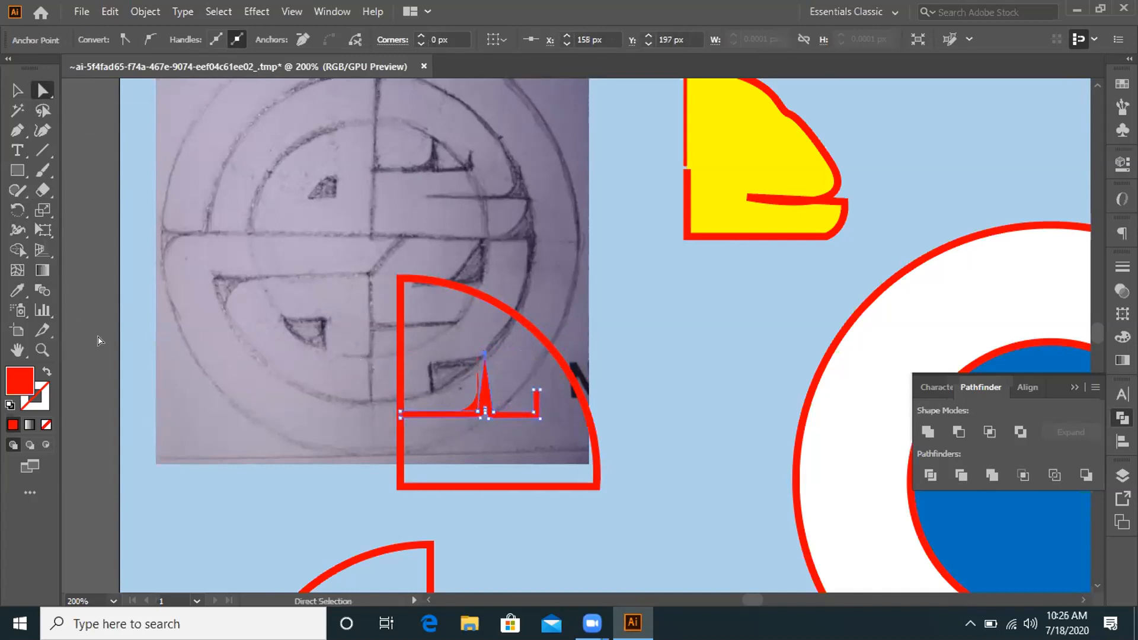
left_click(506, 428)
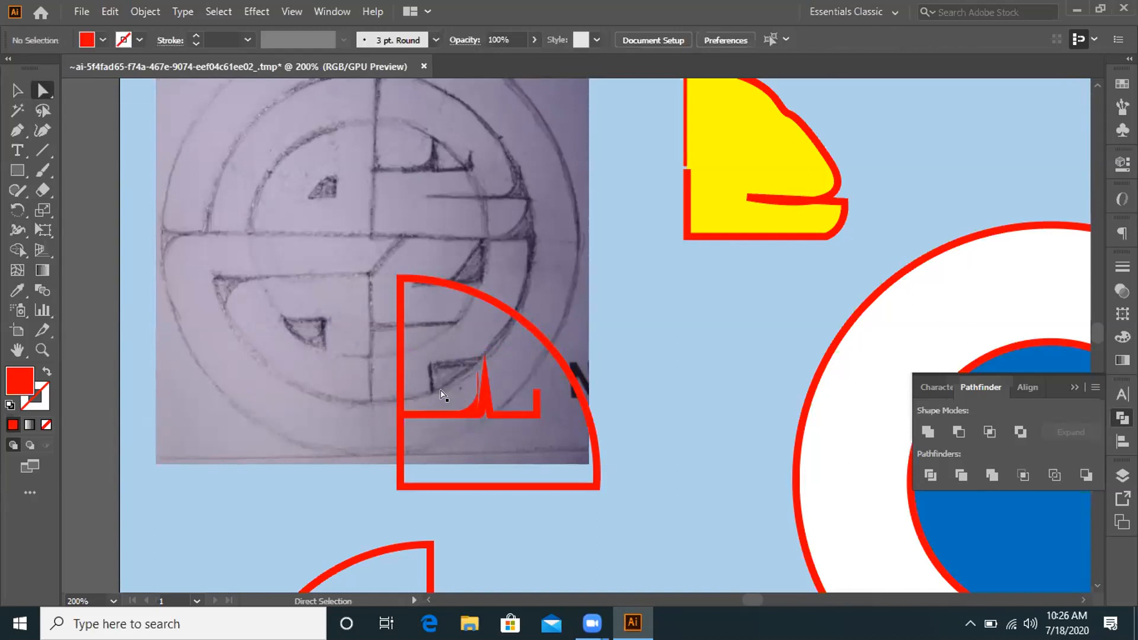
Move the curved corner piece against the spike's inner edge and narrow it slightly to fit the corner above the inner line.
scroll(480, 411, "up", 5)
left_click(465, 414)
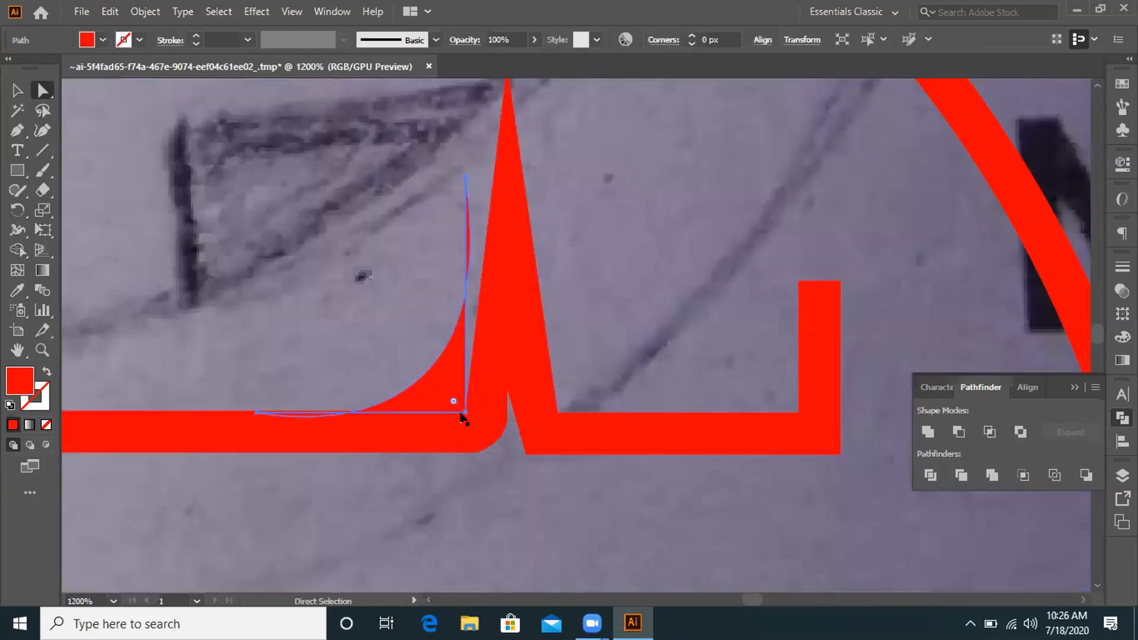
left_click(17, 90)
left_click_drag(467, 171, 493, 161)
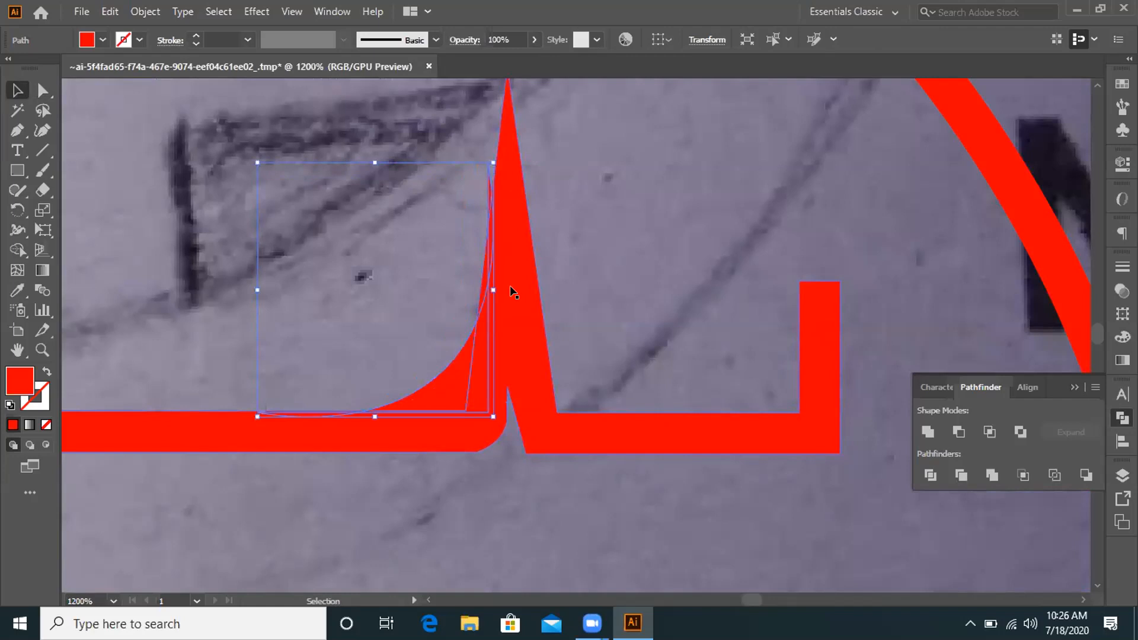
left_click(520, 123)
scroll(518, 172, "up", 1)
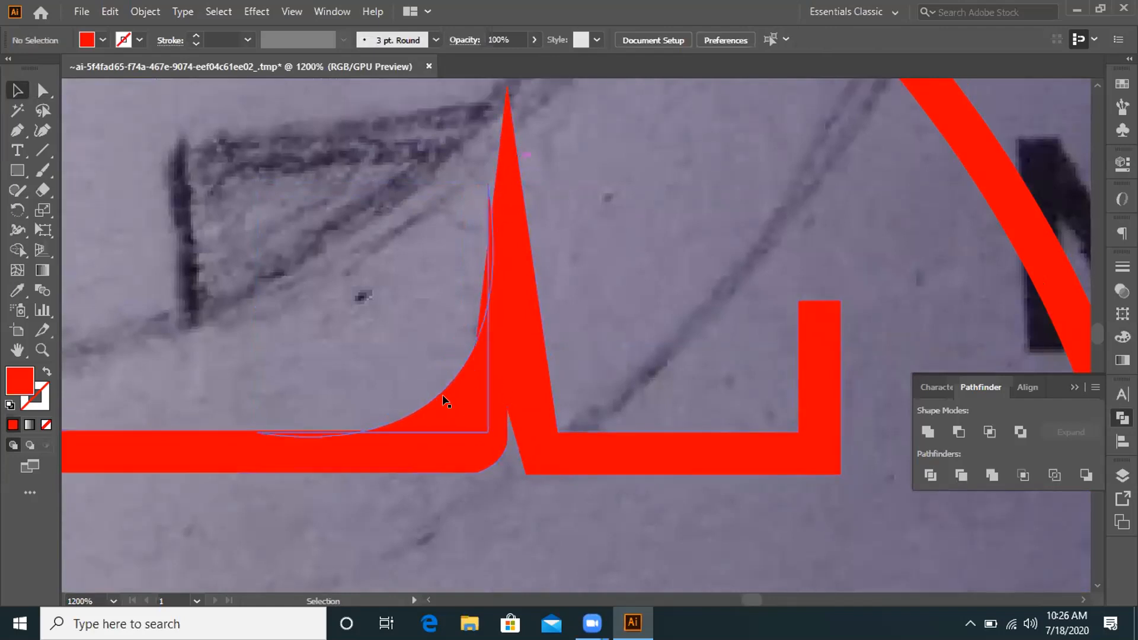
mouse_move(442, 387)
left_mouse_down()
mouse_move(426, 402)
mouse_move(457, 403)
mouse_move(445, 403)
left_mouse_up()
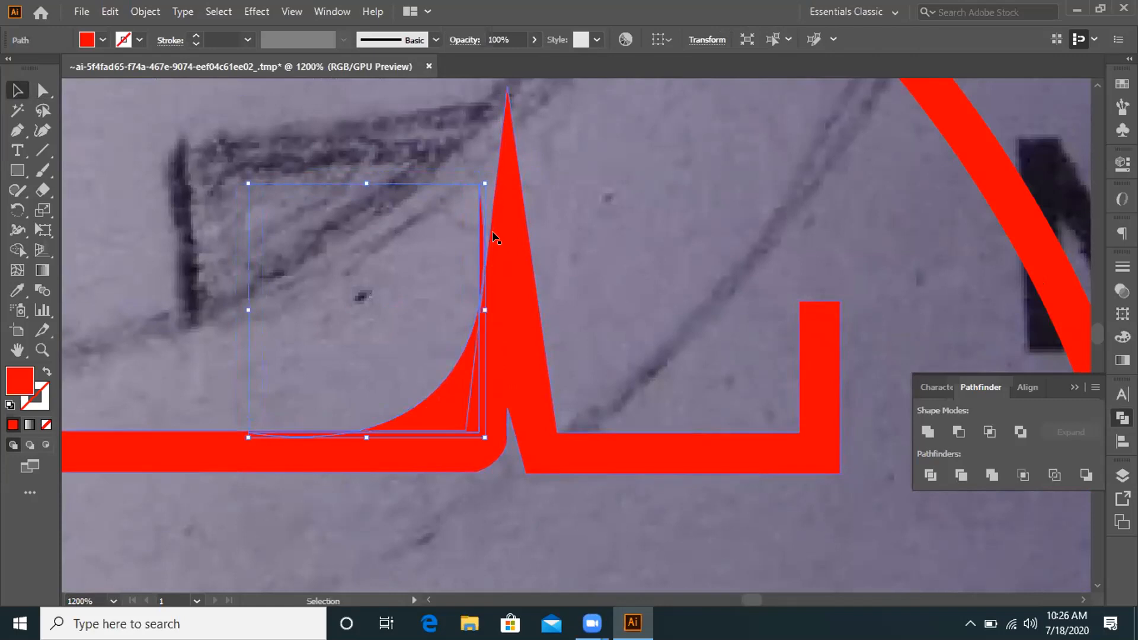
mouse_move(485, 309)
left_mouse_down()
mouse_move(514, 304)
mouse_move(477, 307)
left_mouse_up()
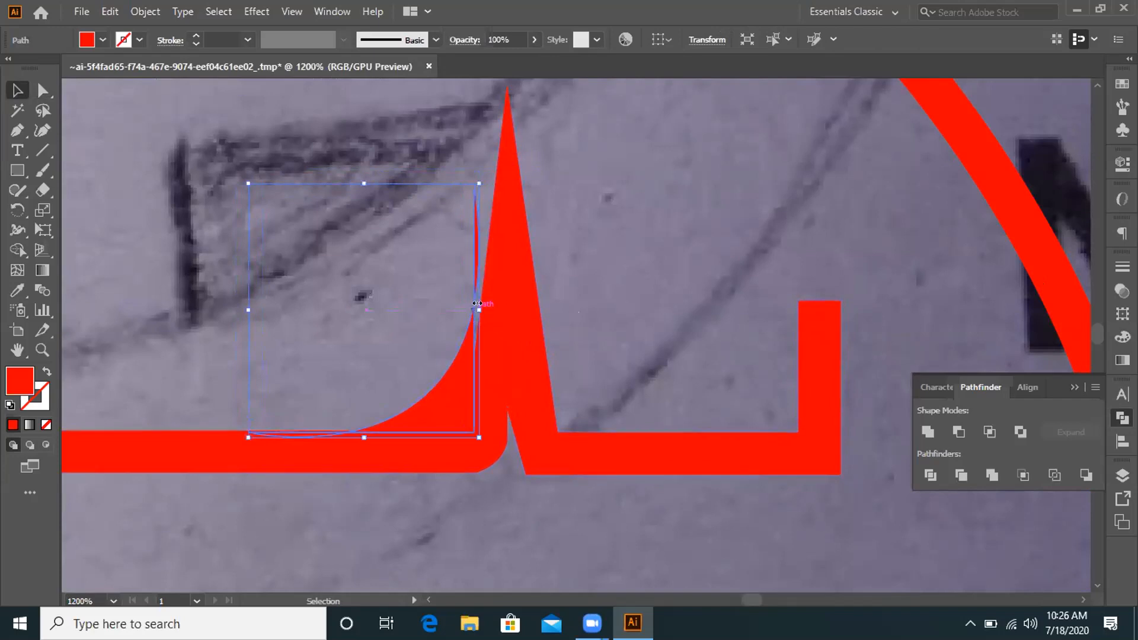
left_click(42, 190)
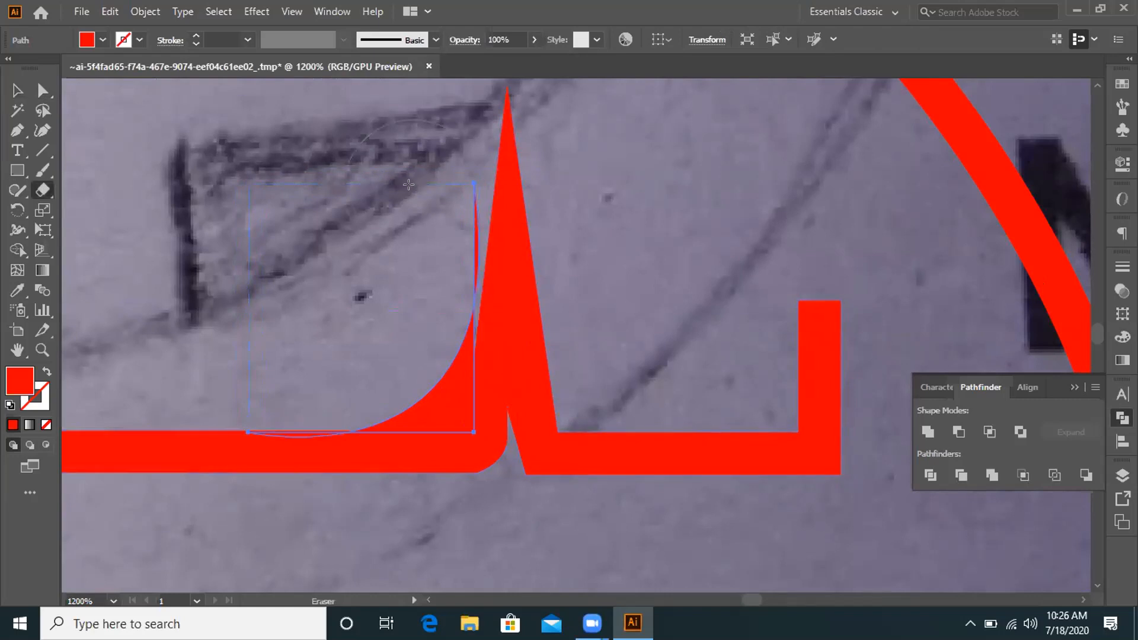
left_click(406, 206)
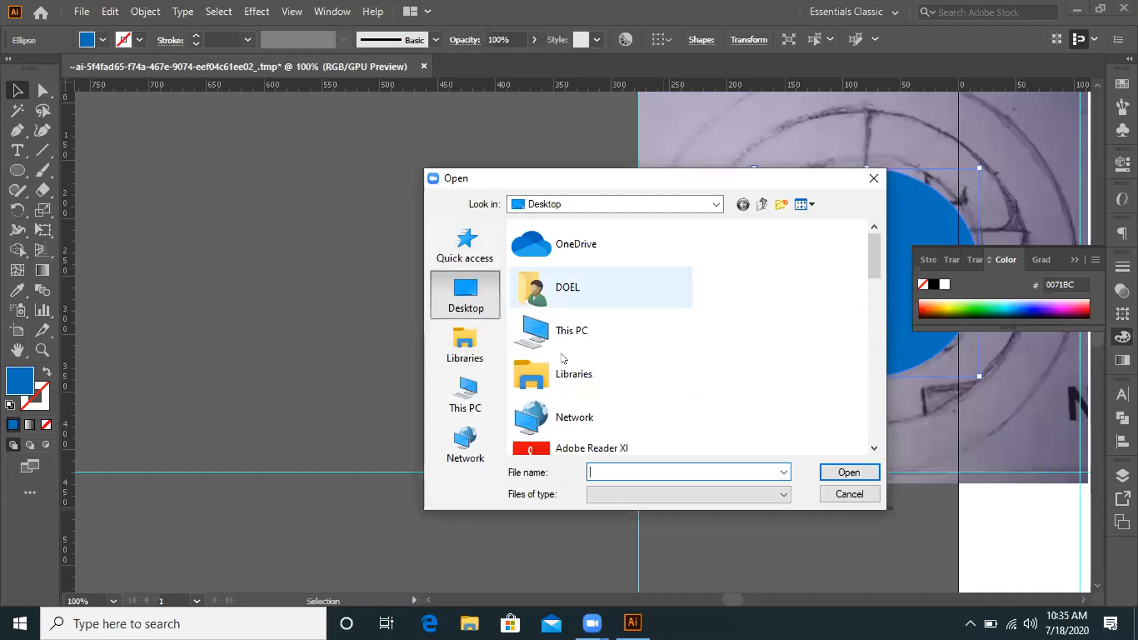
Browse the Desktop files in the Open dialog and go to the Downloads folder under This PC.
scroll(568, 382, "down", 2)
scroll(568, 383, "down", 2)
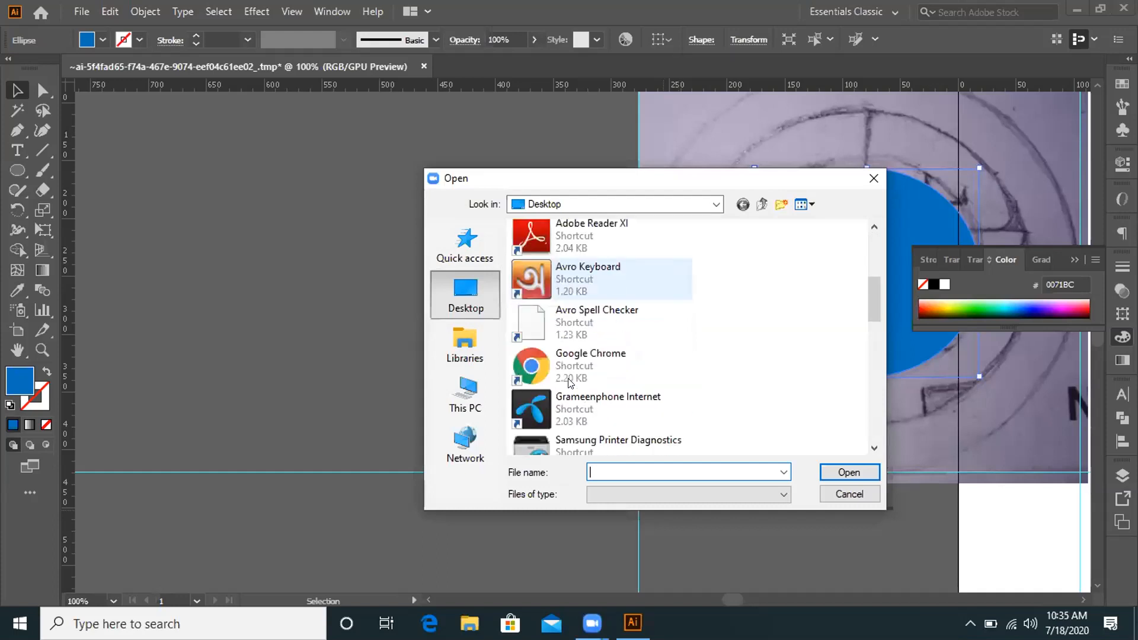
scroll(569, 382, "down", 6)
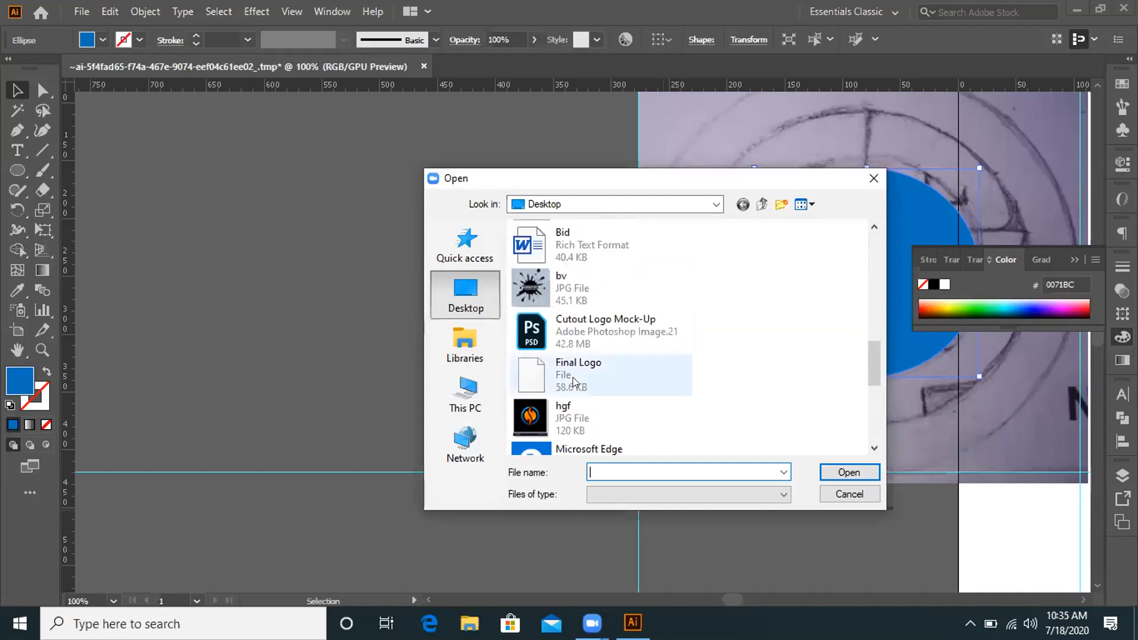
scroll(573, 381, "down", 2)
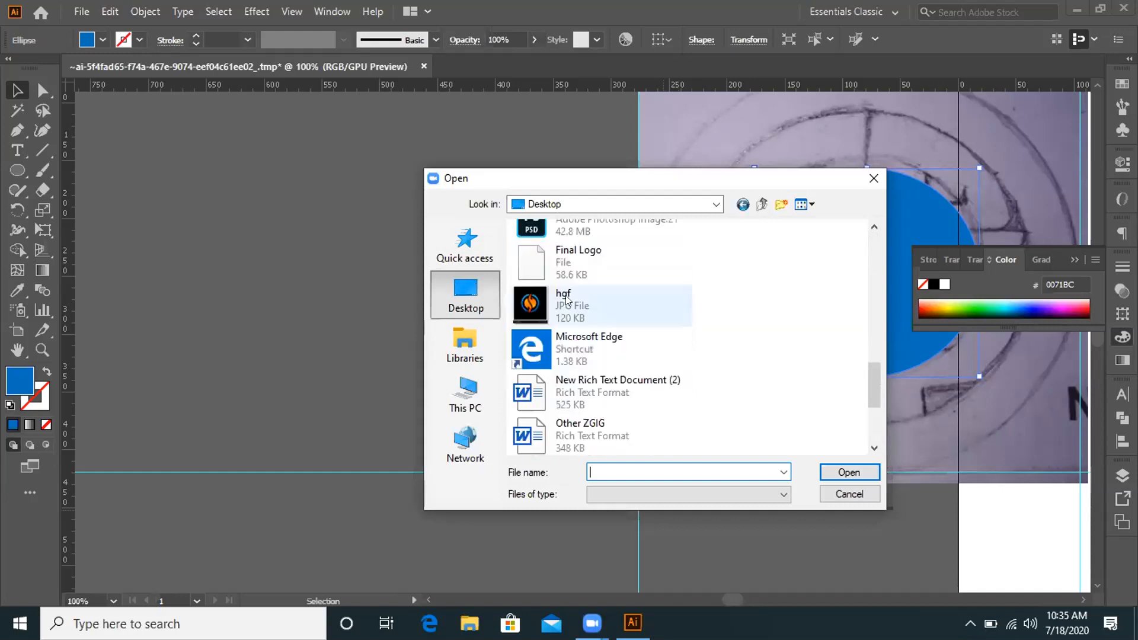
scroll(590, 363, "down", 3)
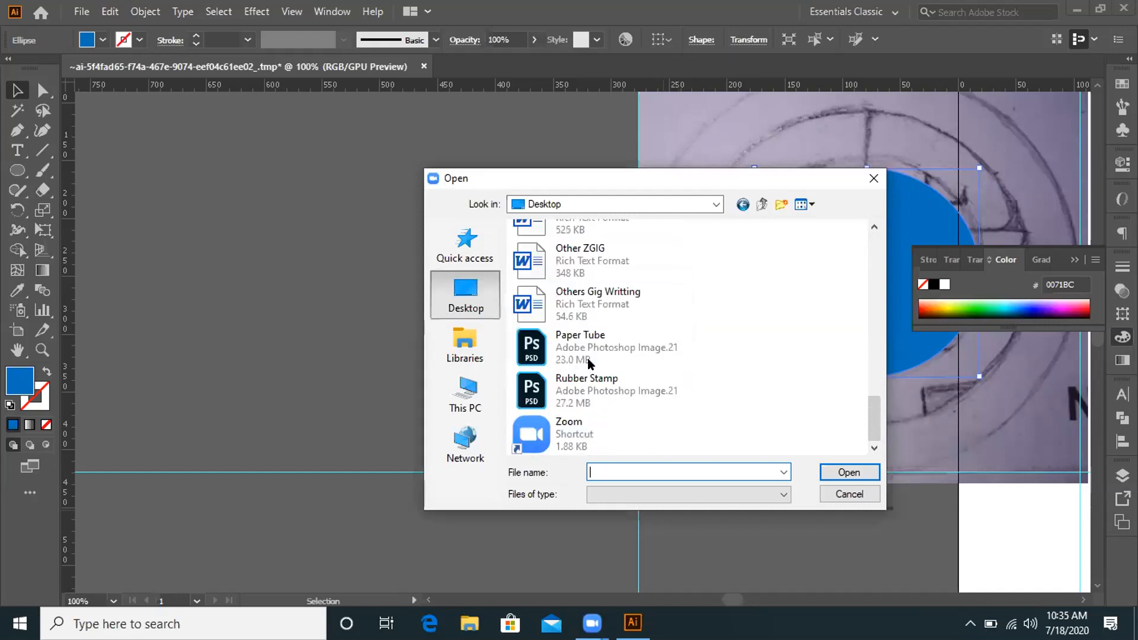
scroll(580, 406, "up", 2)
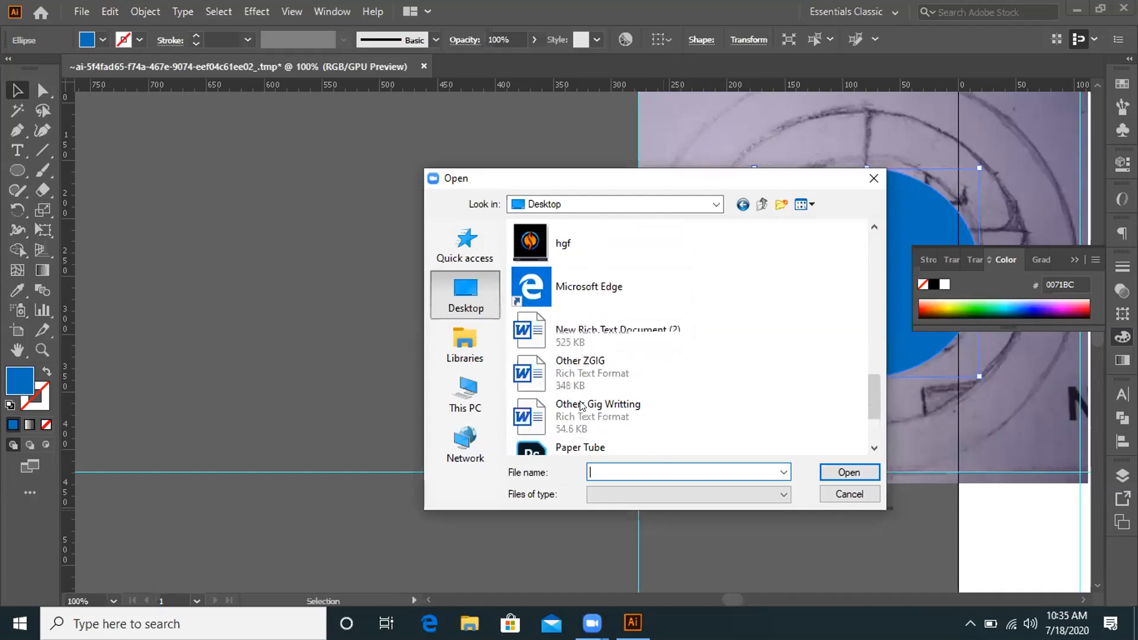
left_click(463, 391)
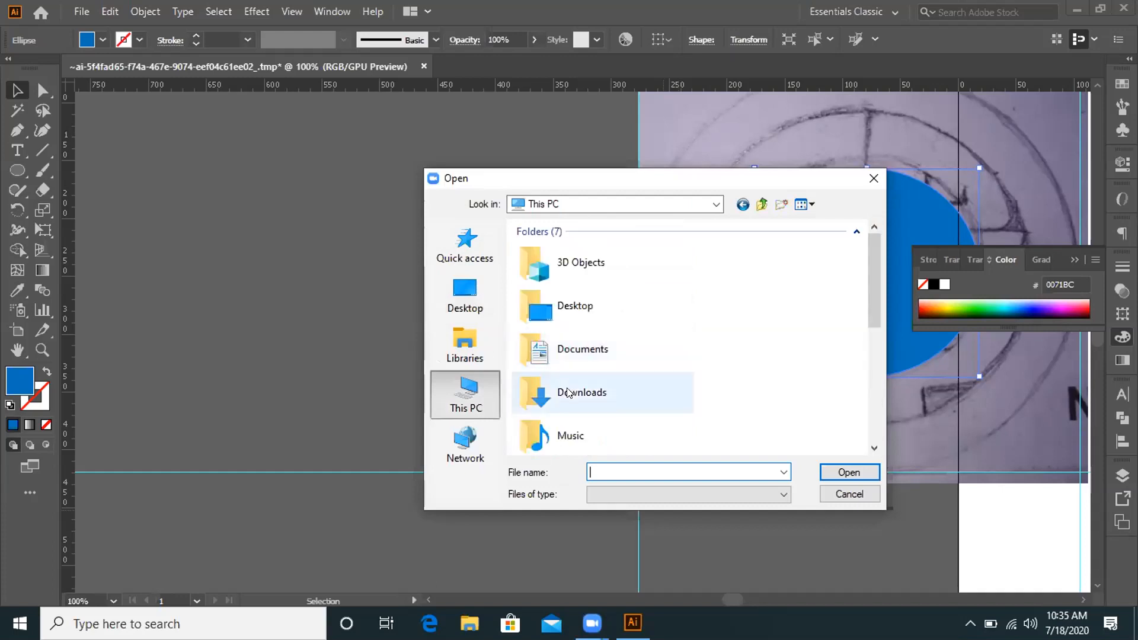
left_click(569, 394)
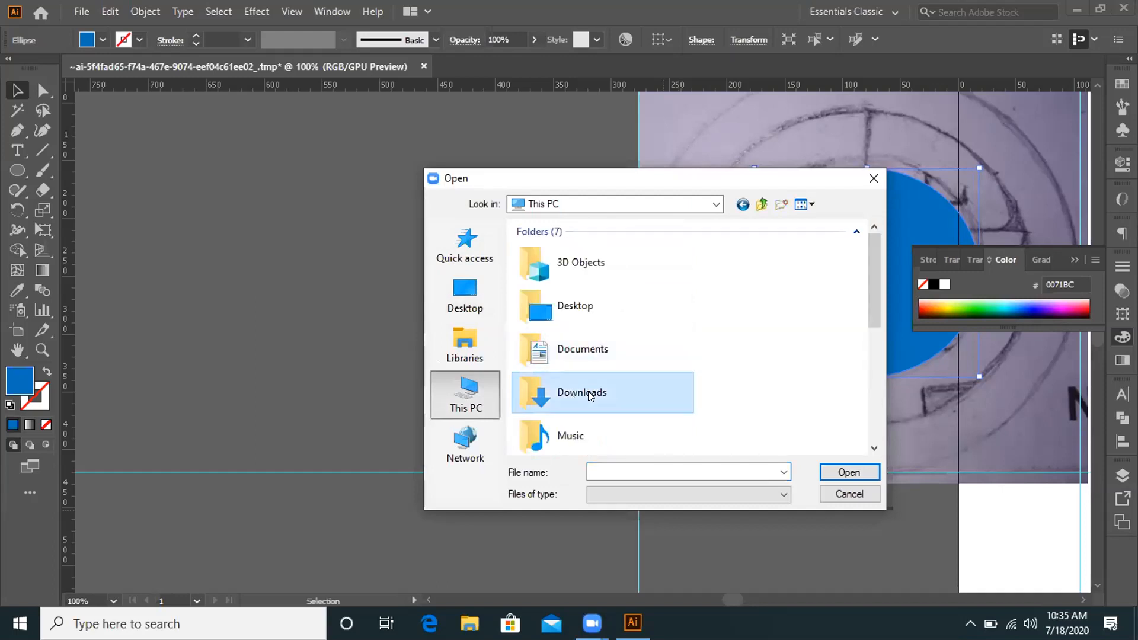
double_click(589, 396)
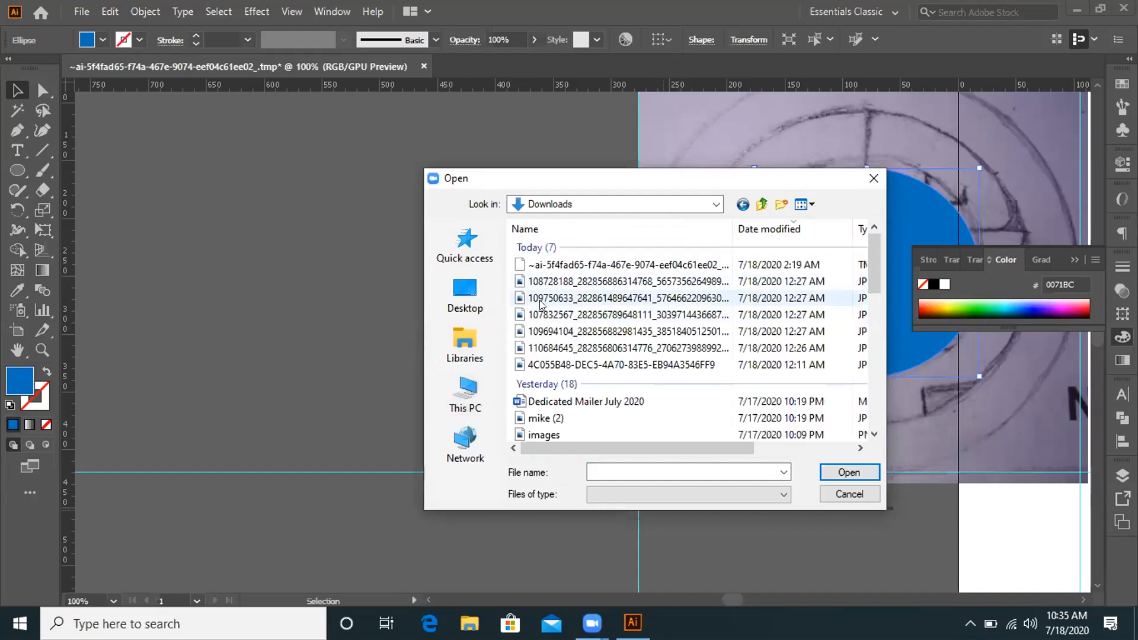
Enlarge the file thumbnails in Downloads and open the circular logo sketch image dated 7/18/2020 12:26 AM.
scroll(540, 301, "up", 2)
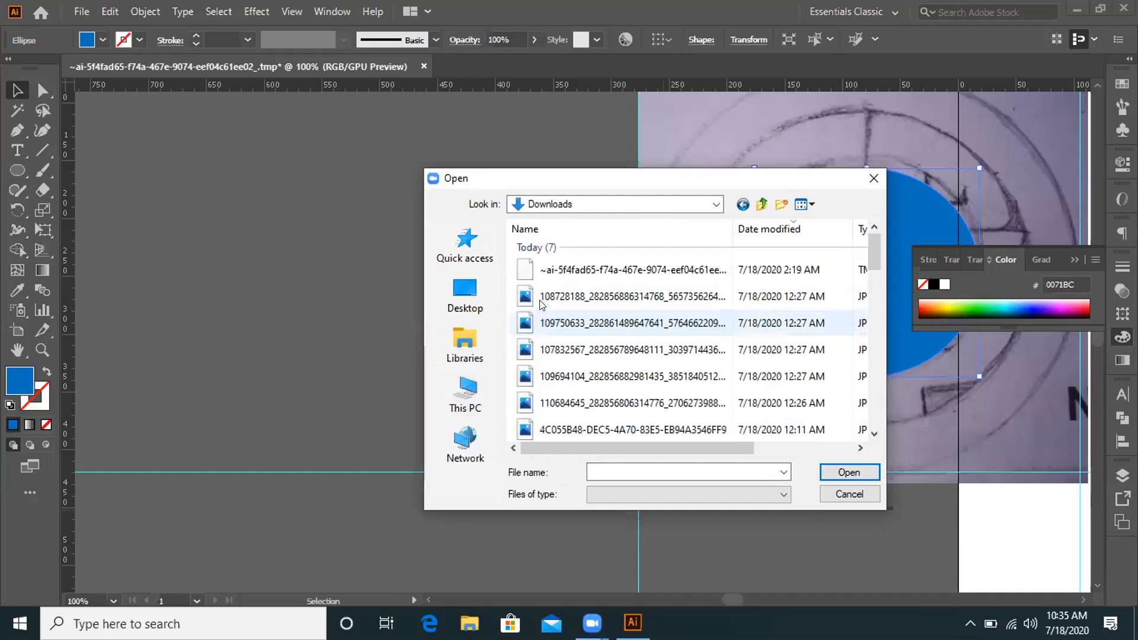
scroll(540, 304, "up", 2)
scroll(540, 304, "down", 3)
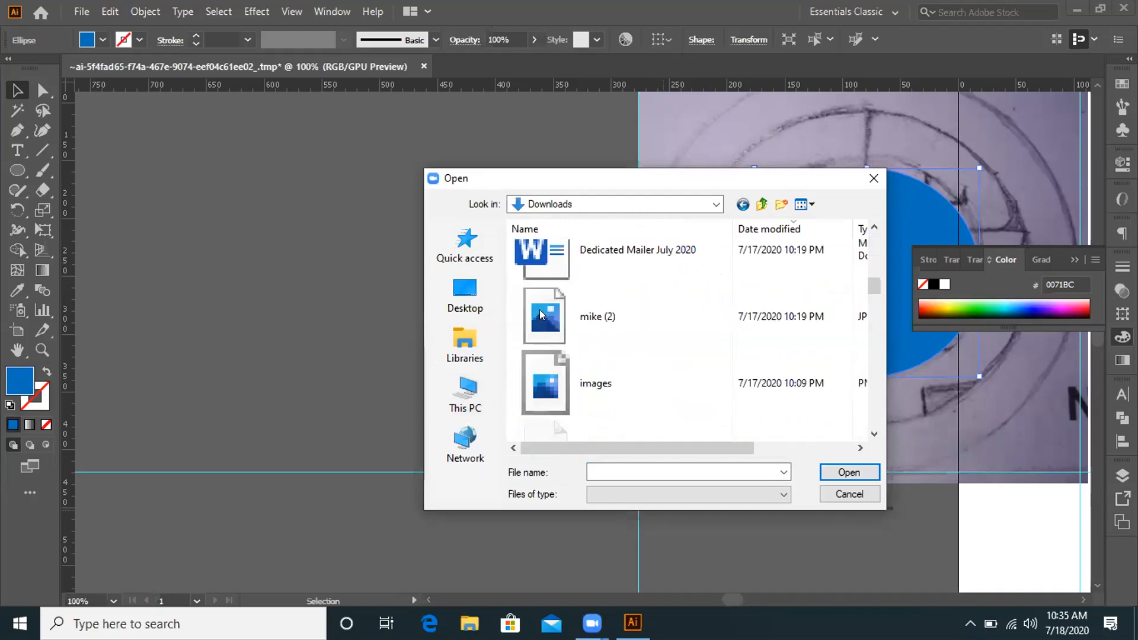
scroll(540, 314, "up", 3)
scroll(540, 314, "down", 2)
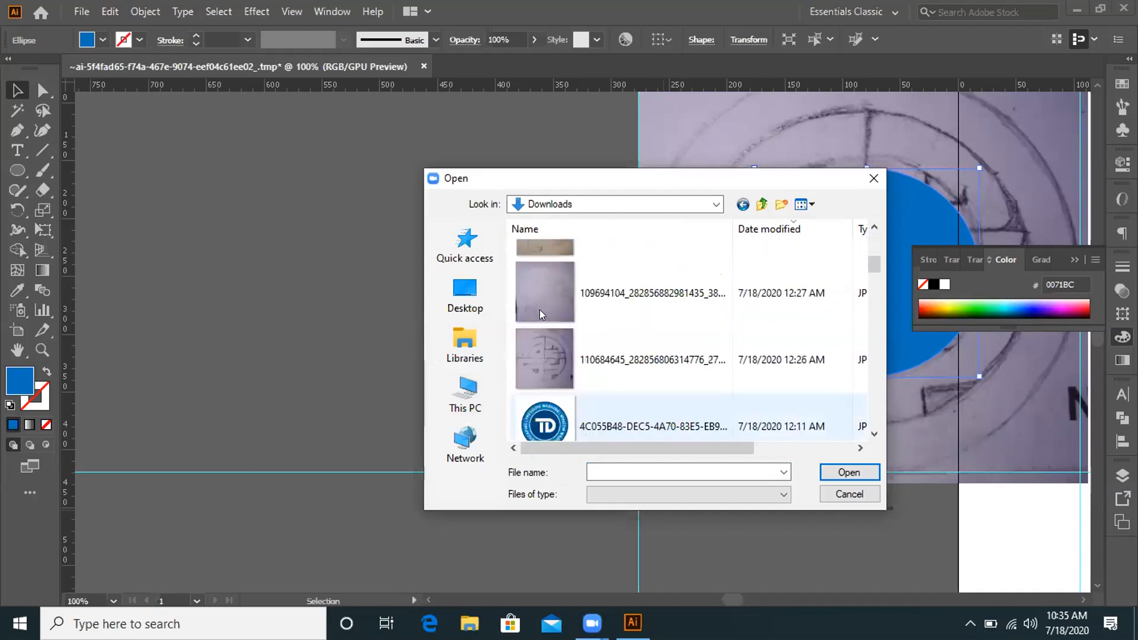
left_click(542, 371)
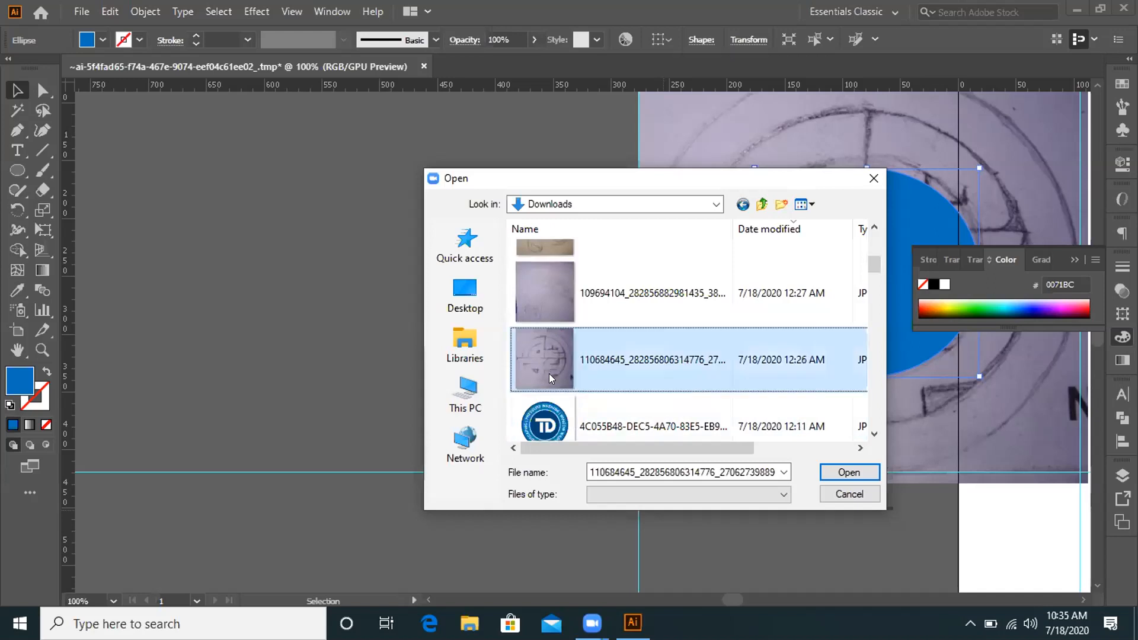
left_click(853, 473)
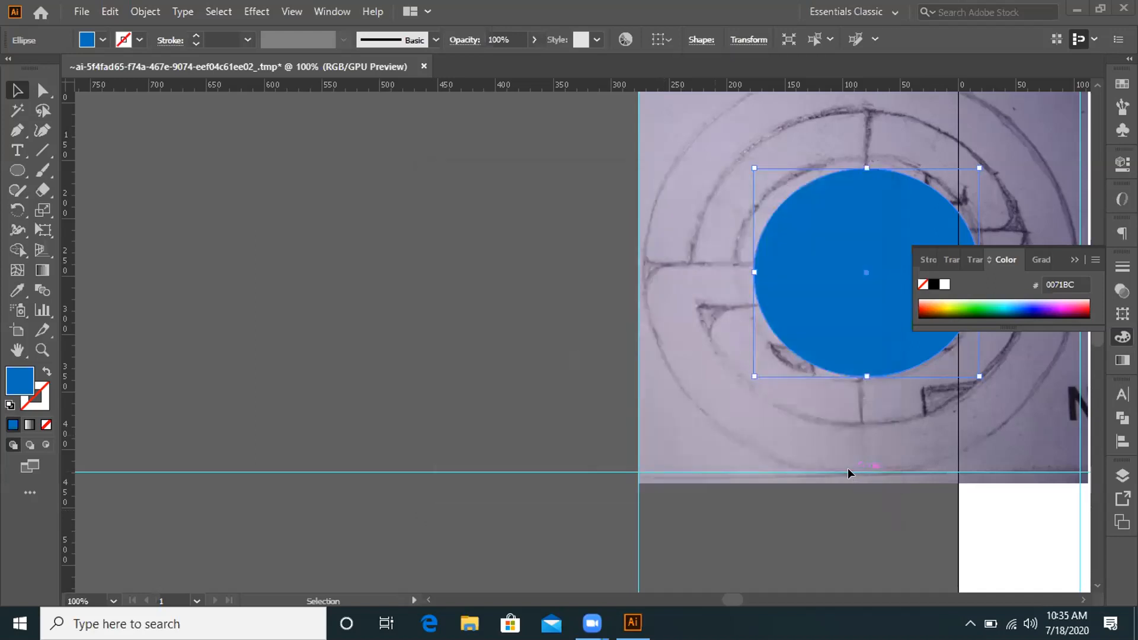
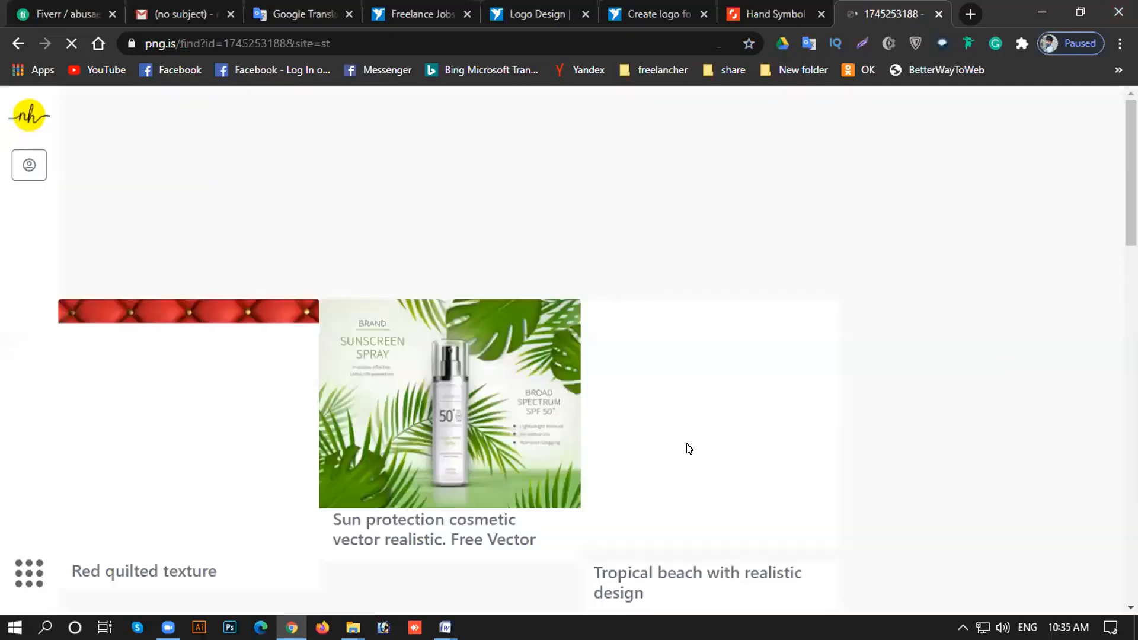
scroll(687, 446, "down", 4)
scroll(526, 332, "up", 4)
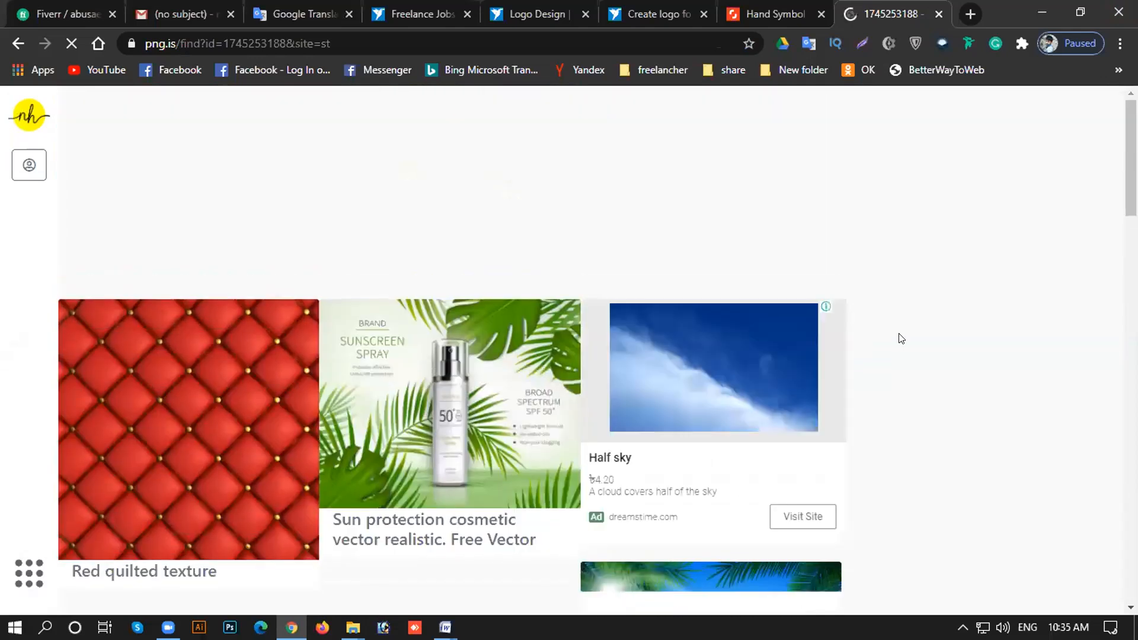
scroll(859, 353, "down", 1)
scroll(859, 353, "down", 10)
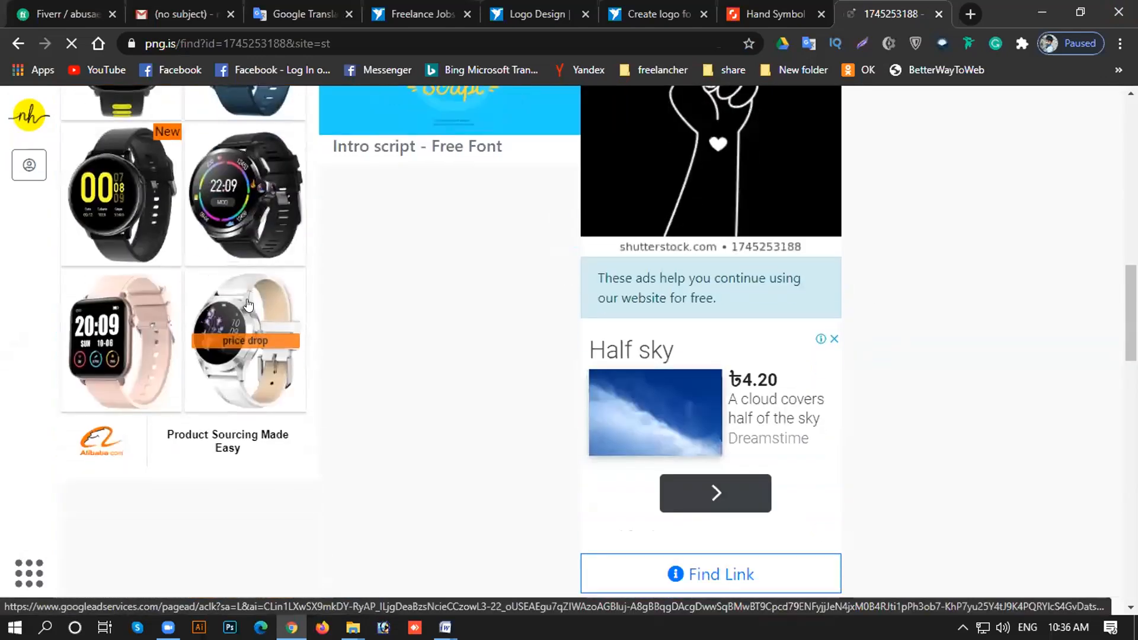
scroll(701, 383, "down", 4)
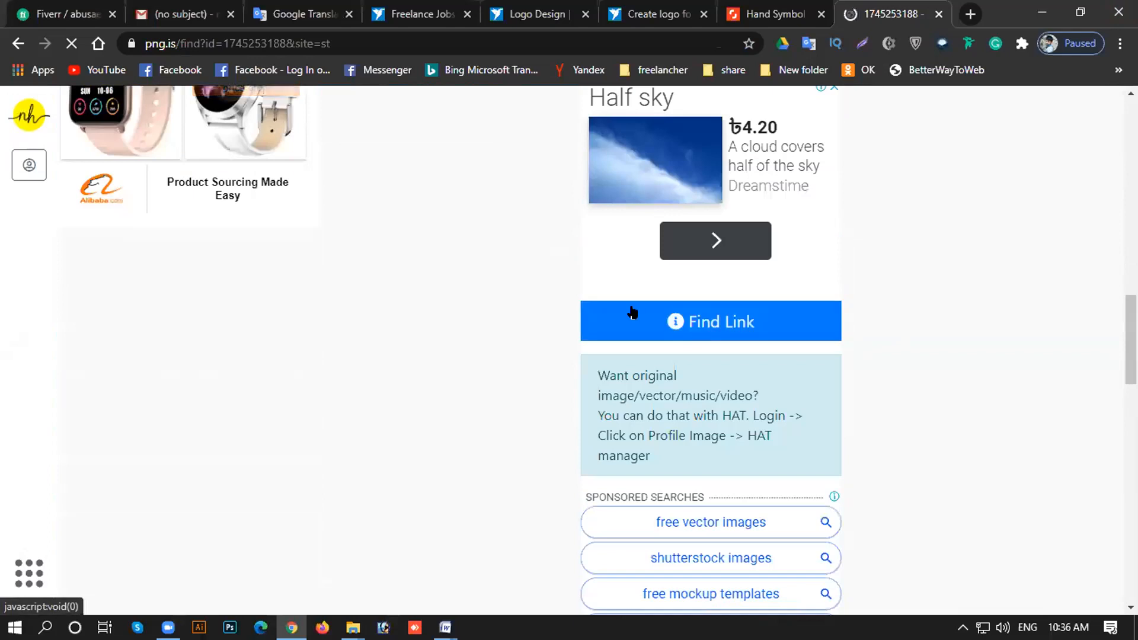
scroll(85, 307, "up", 15)
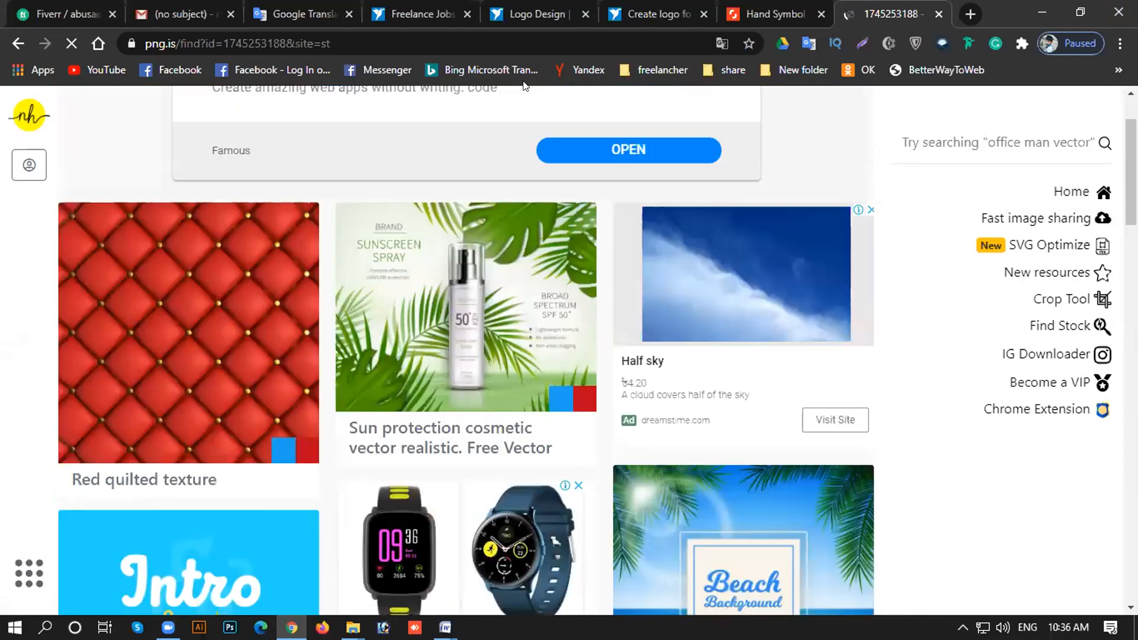
scroll(739, 397, "down", 14)
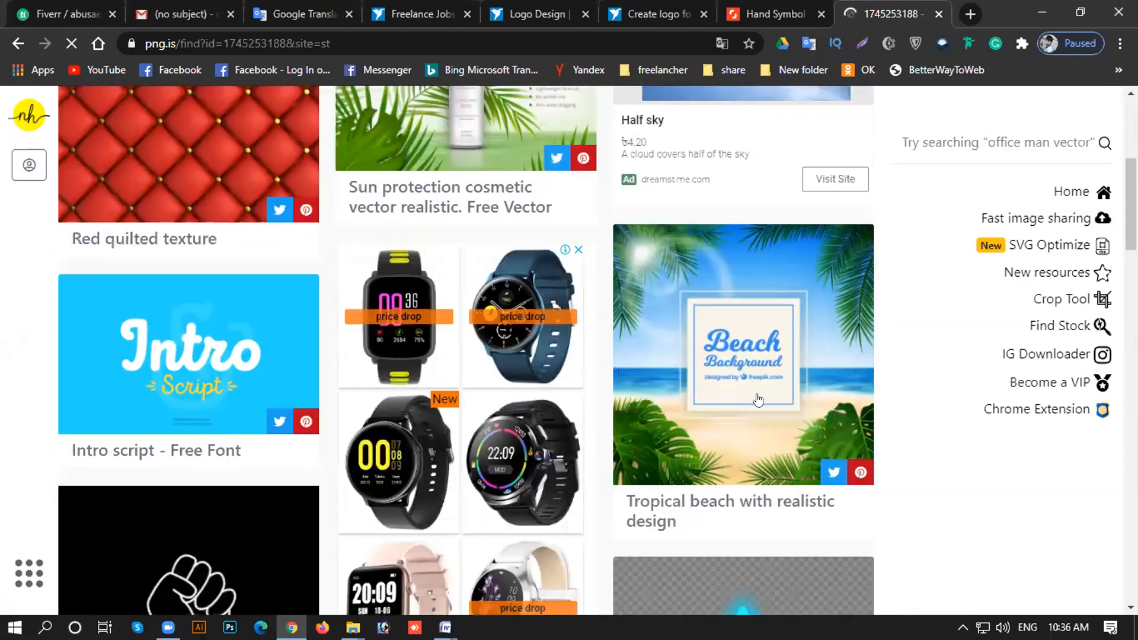
scroll(671, 288, "down", 7)
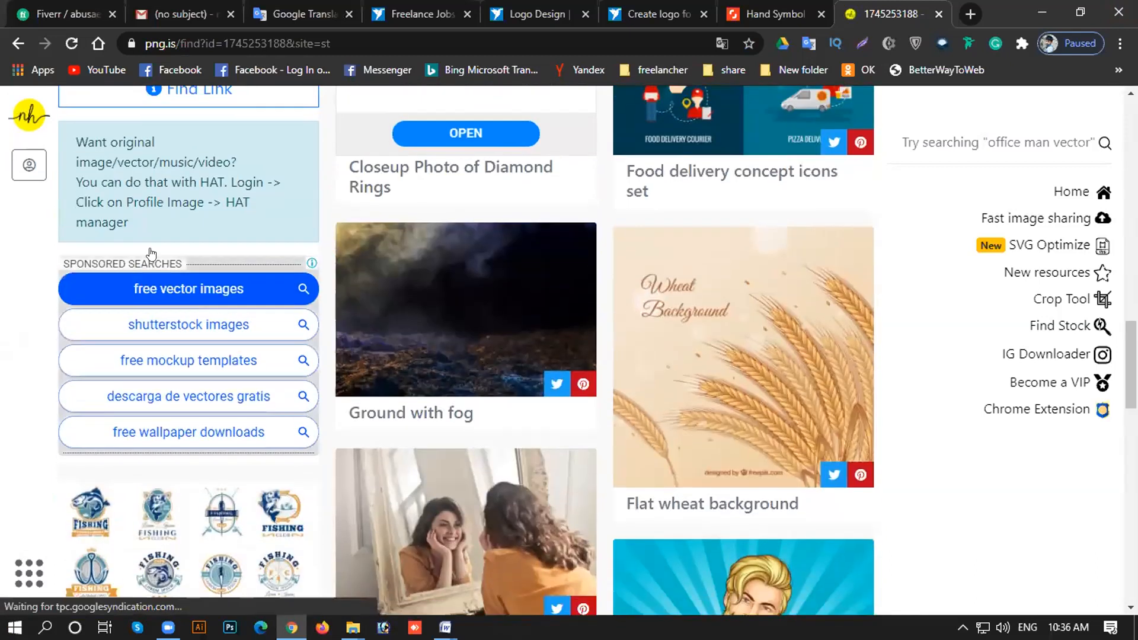
scroll(176, 378, "up", 4)
scroll(176, 380, "up", 7)
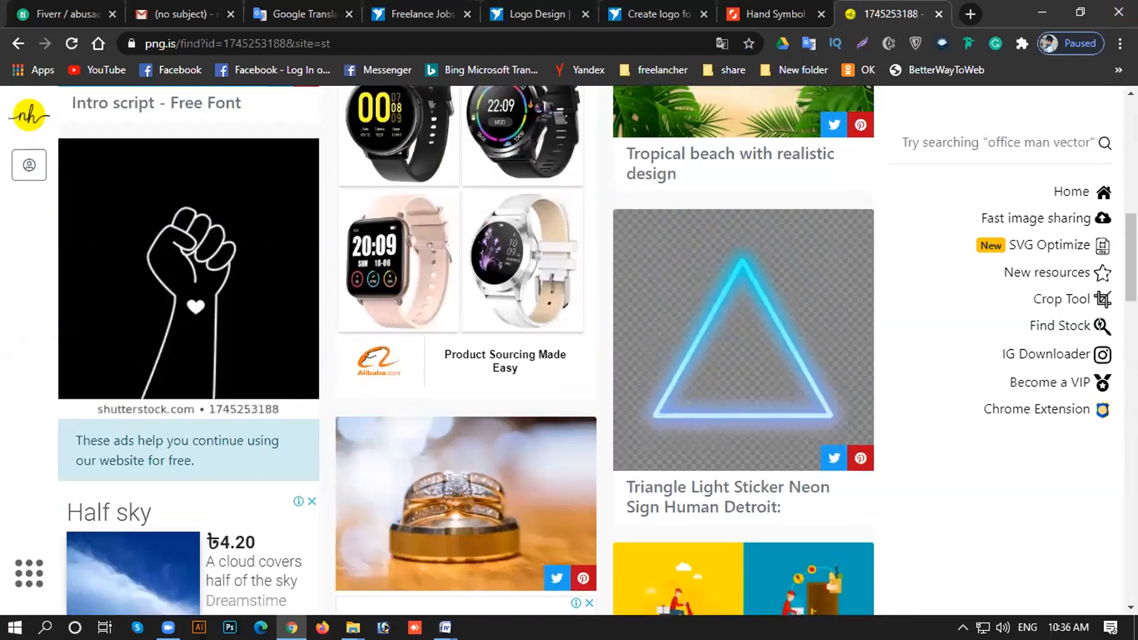
scroll(160, 356, "down", 7)
left_click(155, 336)
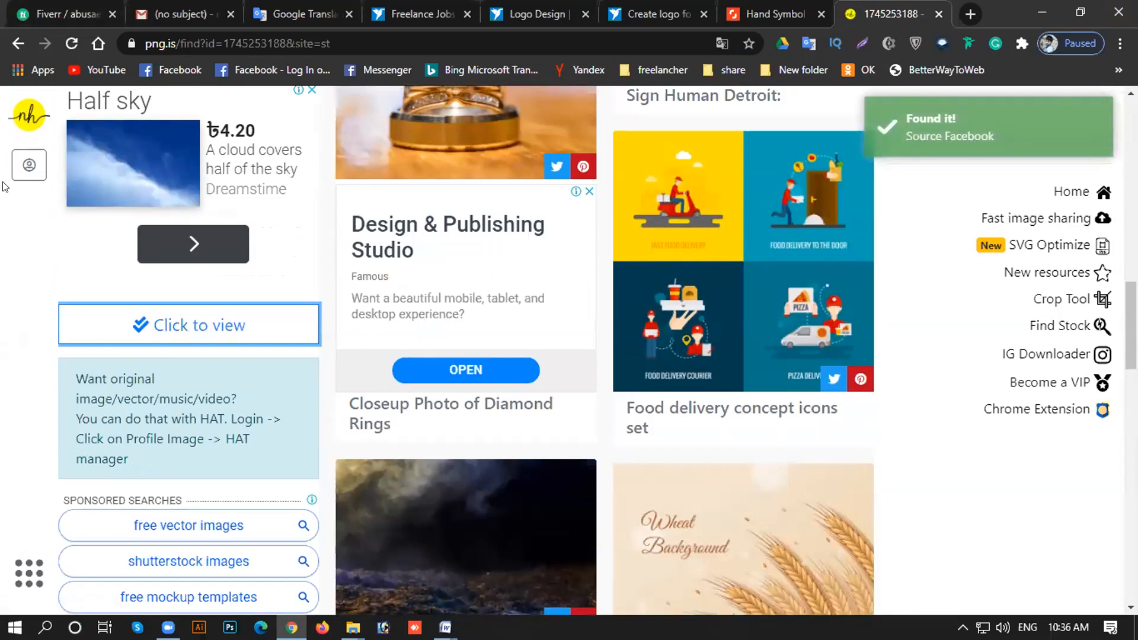
left_click(140, 332)
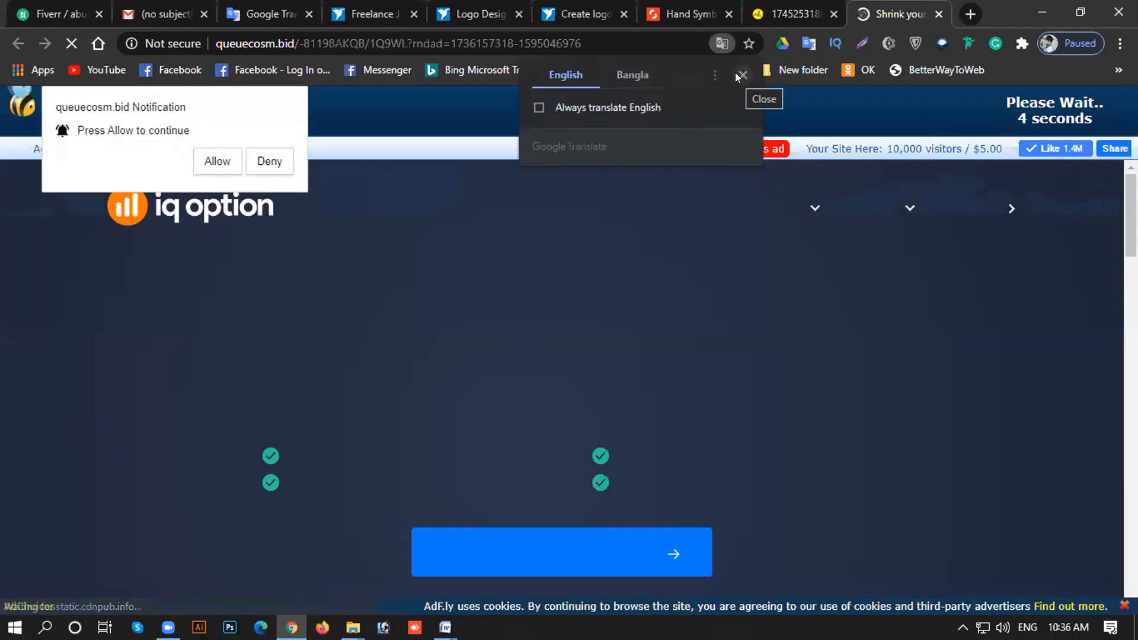
left_click(741, 75)
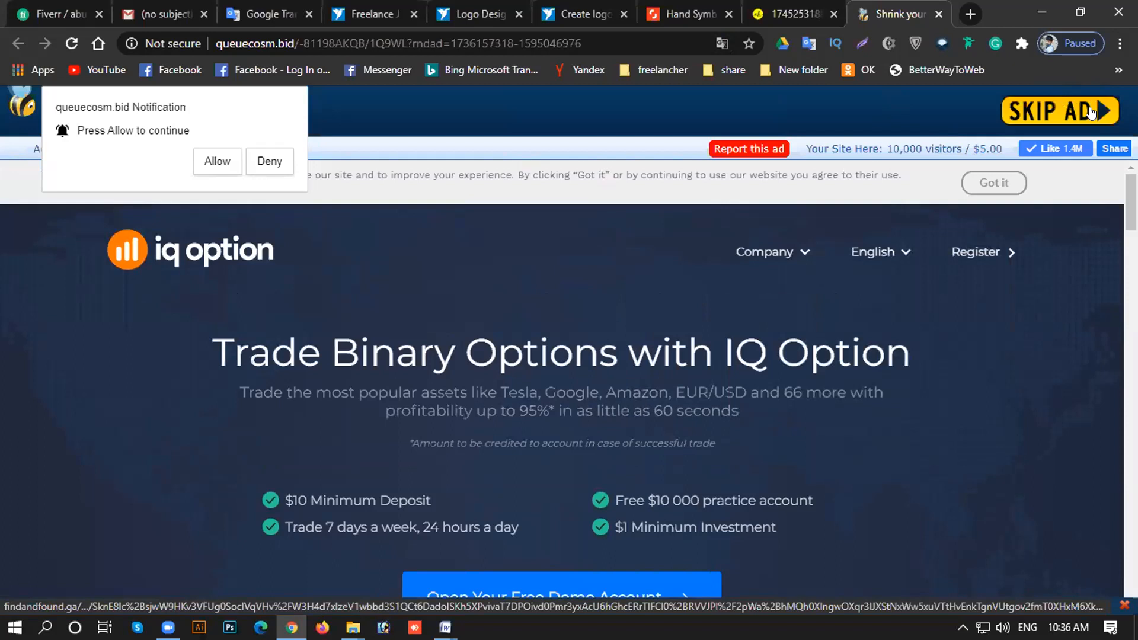
left_click(1093, 107)
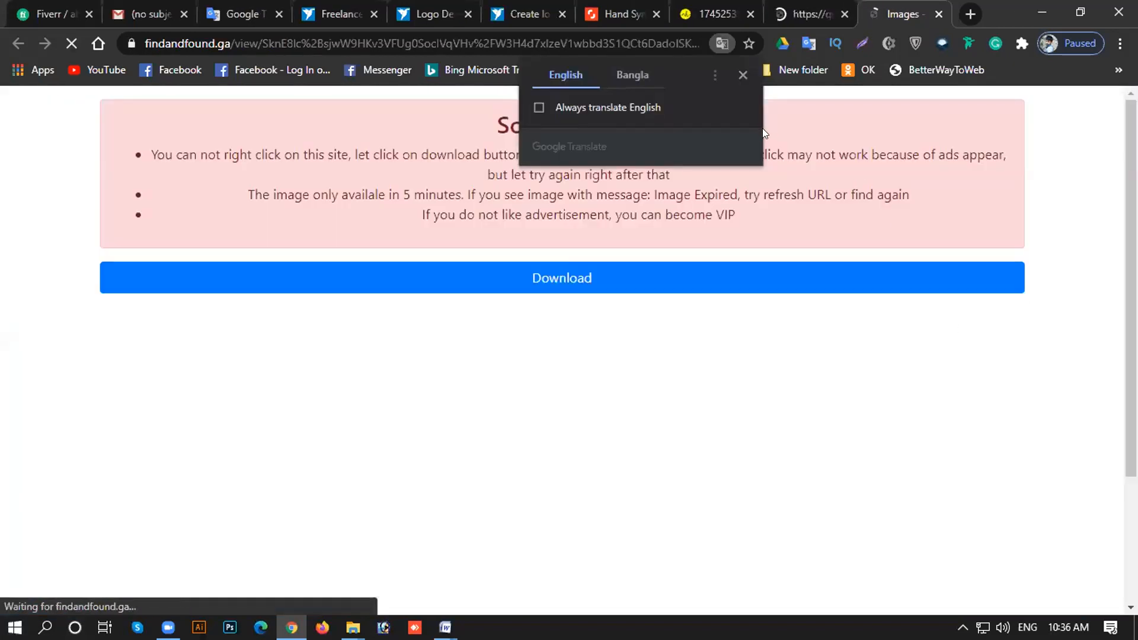
Look over the raised-fist image on the findandfound.ga page, download it, and close its preview in Photos.
scroll(1013, 220, "down", 10)
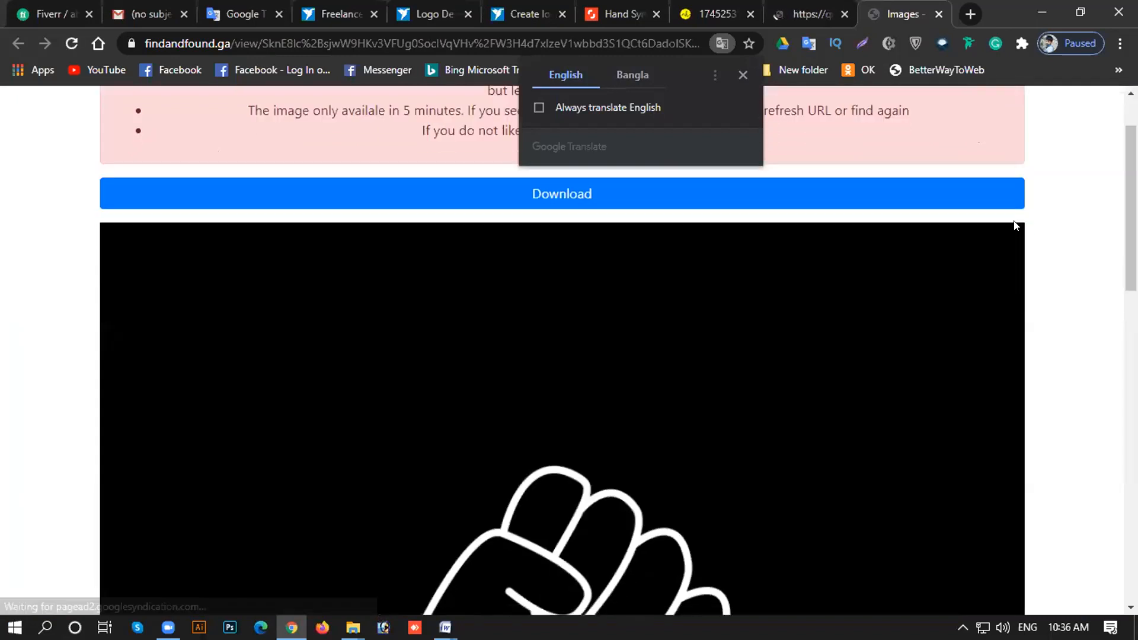
scroll(1026, 273, "down", 4)
scroll(1029, 281, "up", 15)
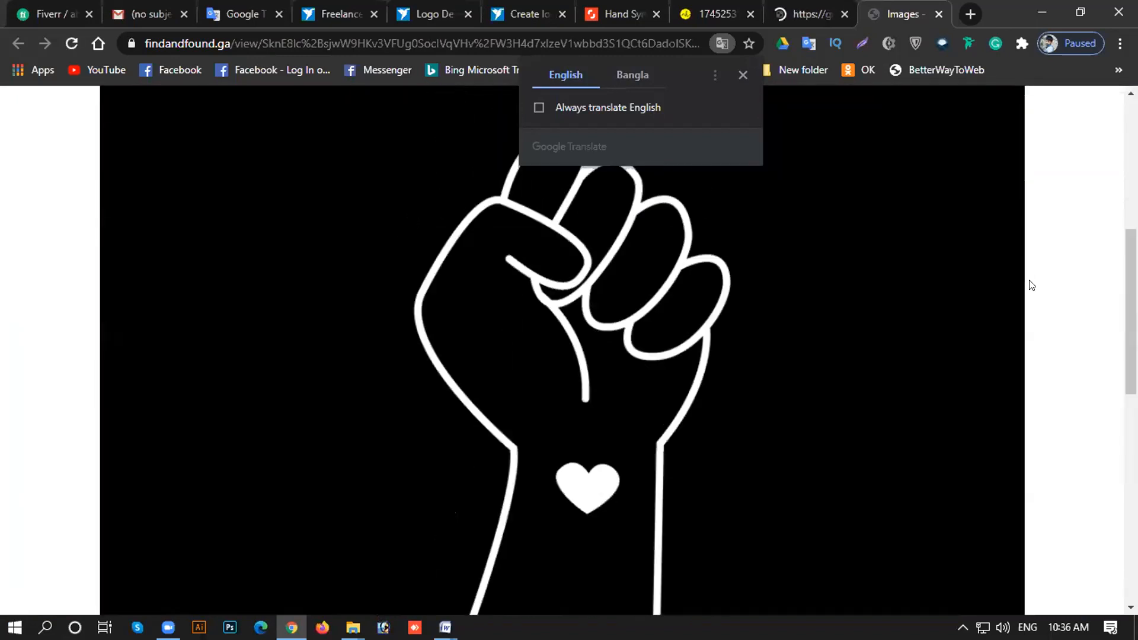
scroll(711, 367, "down", 15)
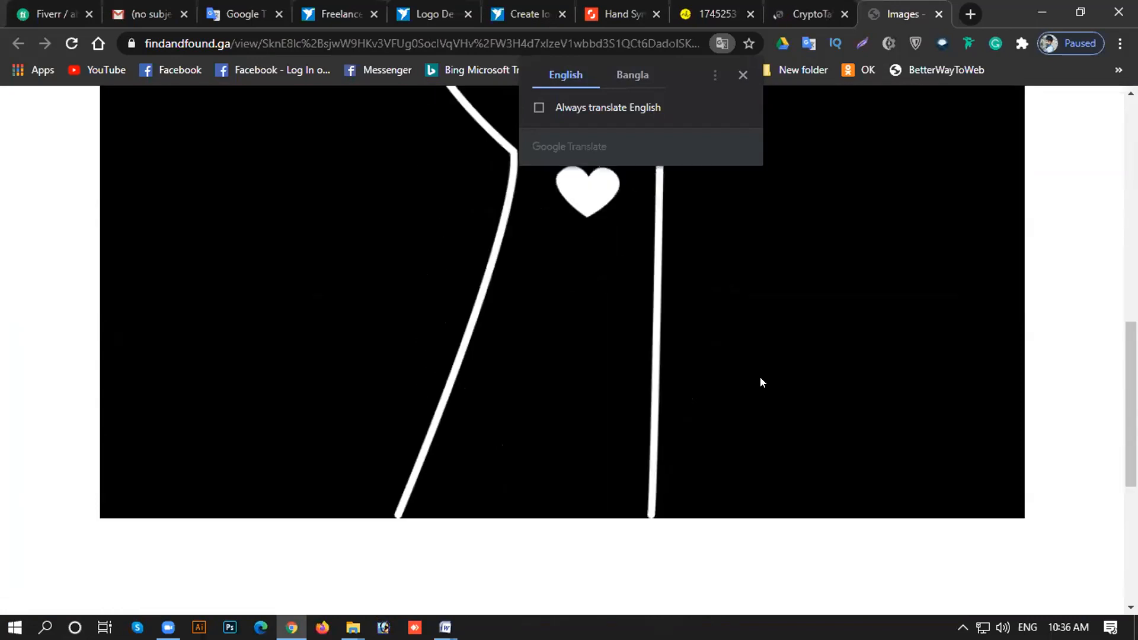
scroll(848, 305, "up", 4)
left_click(742, 78)
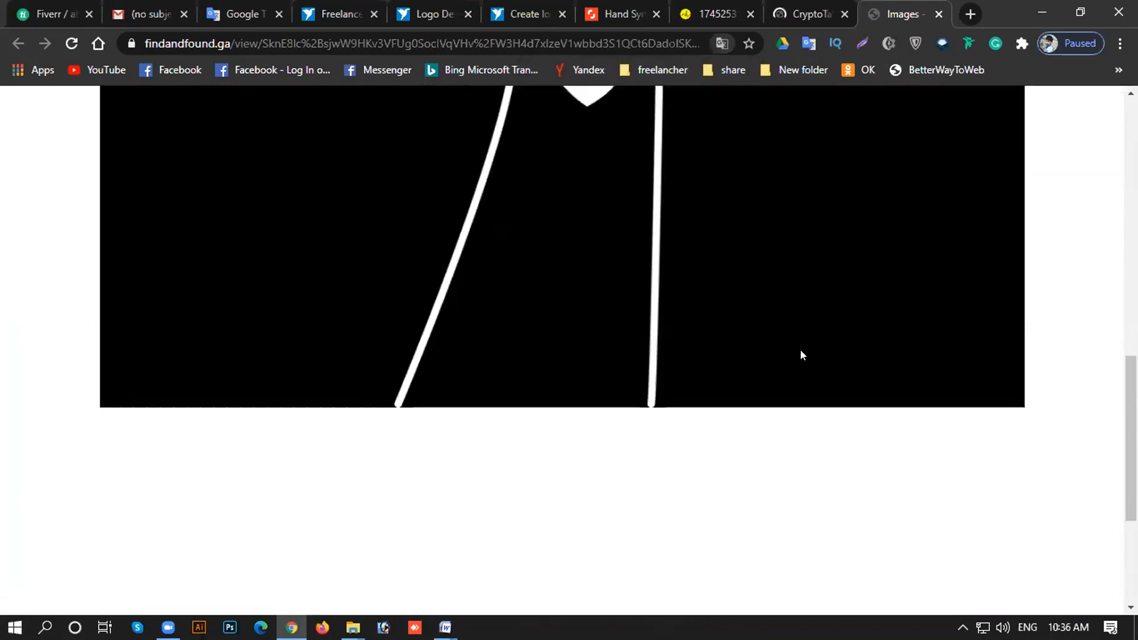
scroll(803, 350, "up", 10)
left_click(605, 277)
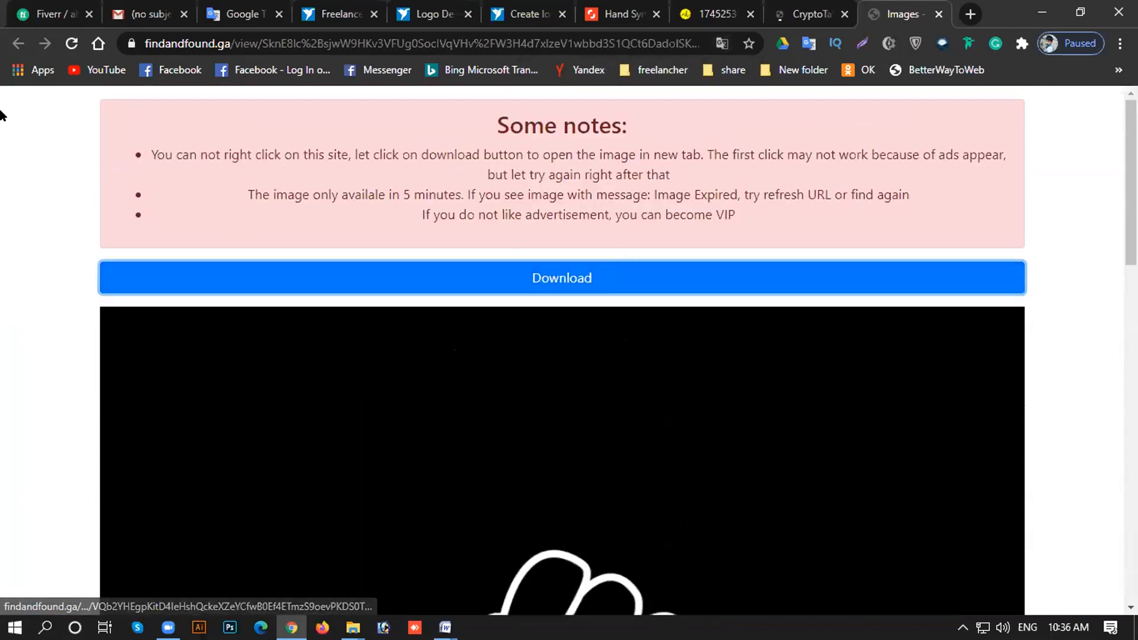
left_click(568, 276)
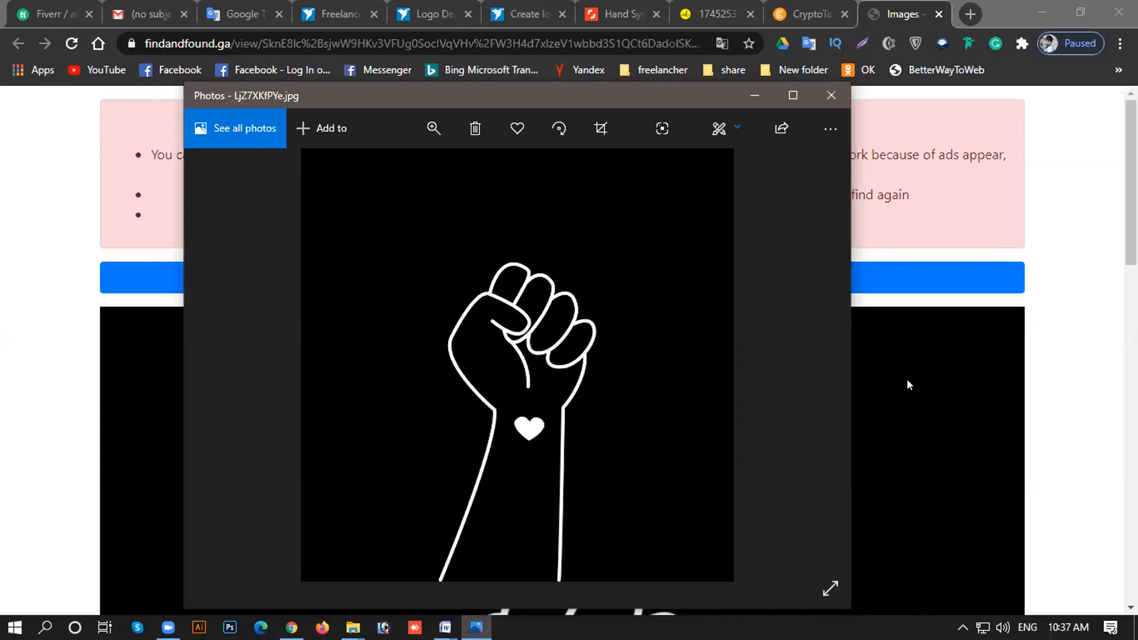
left_click(831, 96)
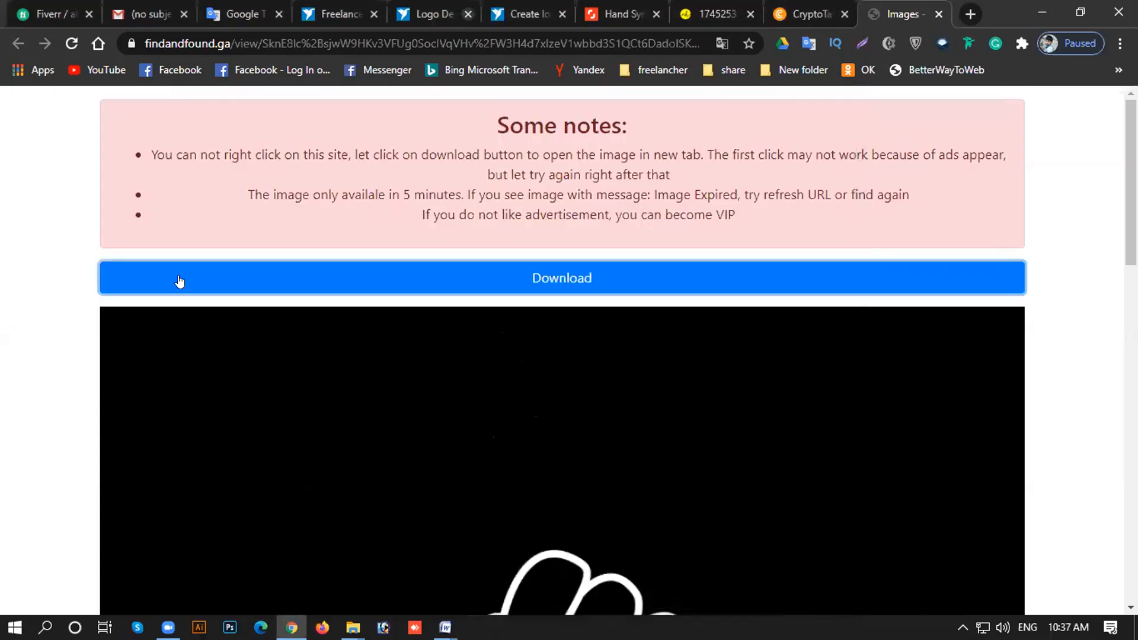
Close the CryptoTab, findandfound.ga and png.is pages and open a new blank tab.
left_click(815, 16)
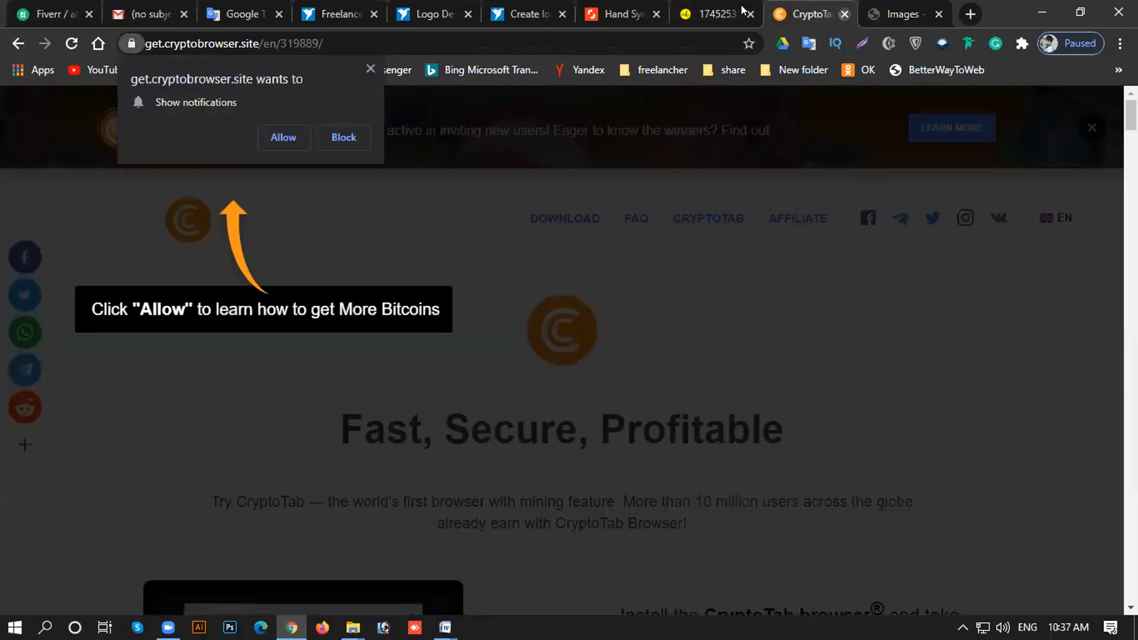
key("ctrl+w")
left_click(741, 12)
left_click(750, 13)
left_click(749, 13)
left_click(780, 15)
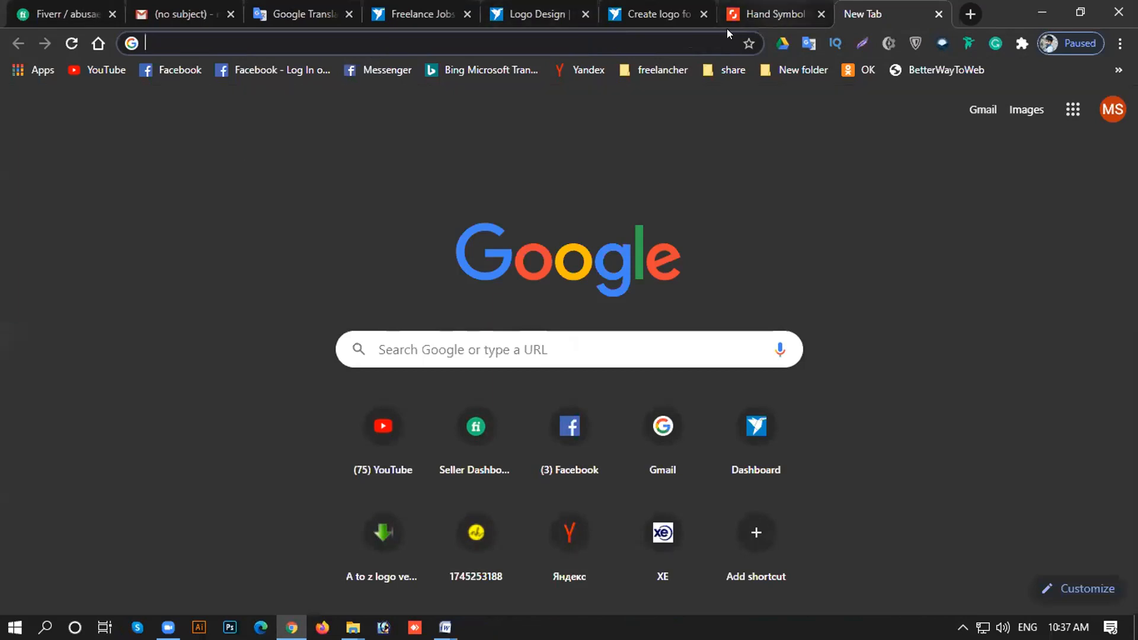
Check the raised-fist image's Shutterstock page, then load downloader.la in the blank tab.
left_click(768, 14)
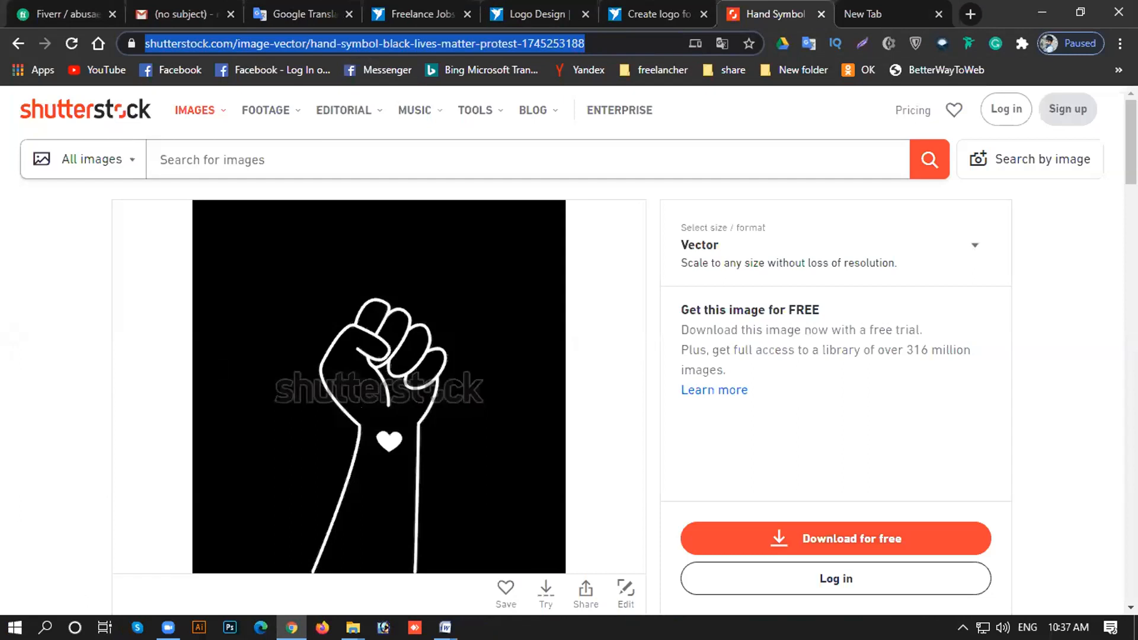
left_click(14, 346)
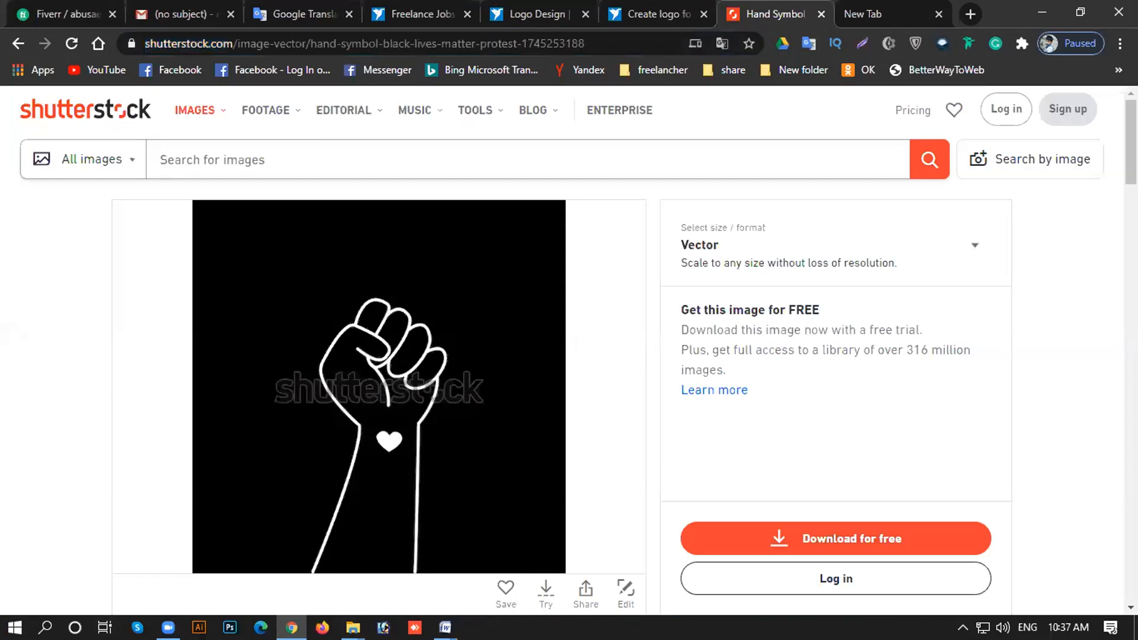
left_click(886, 6)
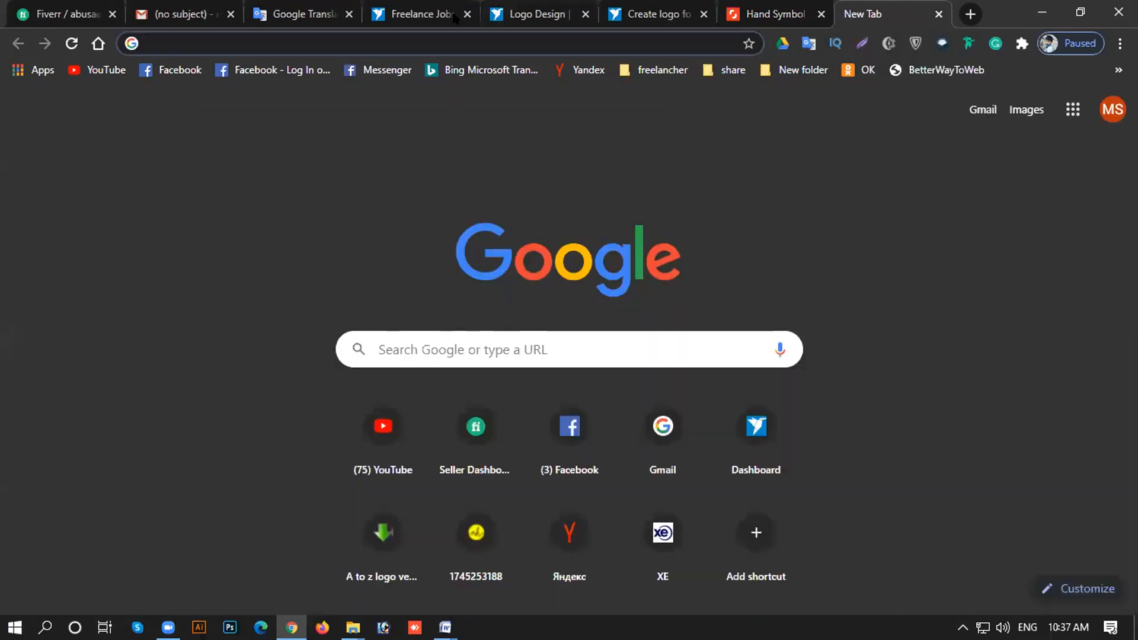
left_click(261, 40)
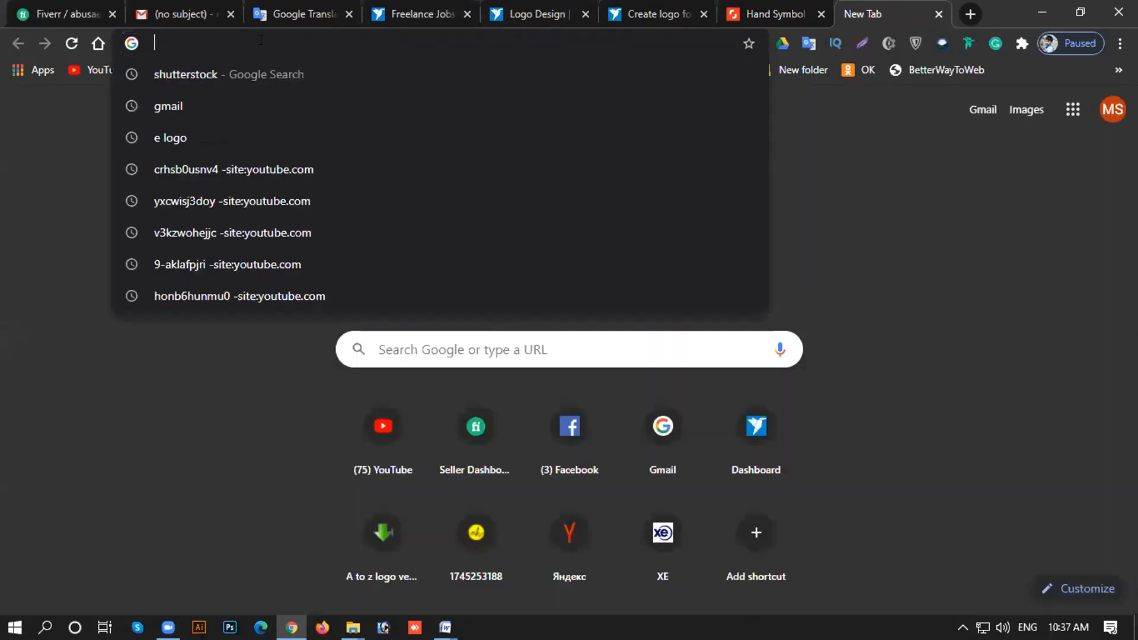
type("downloader.la")
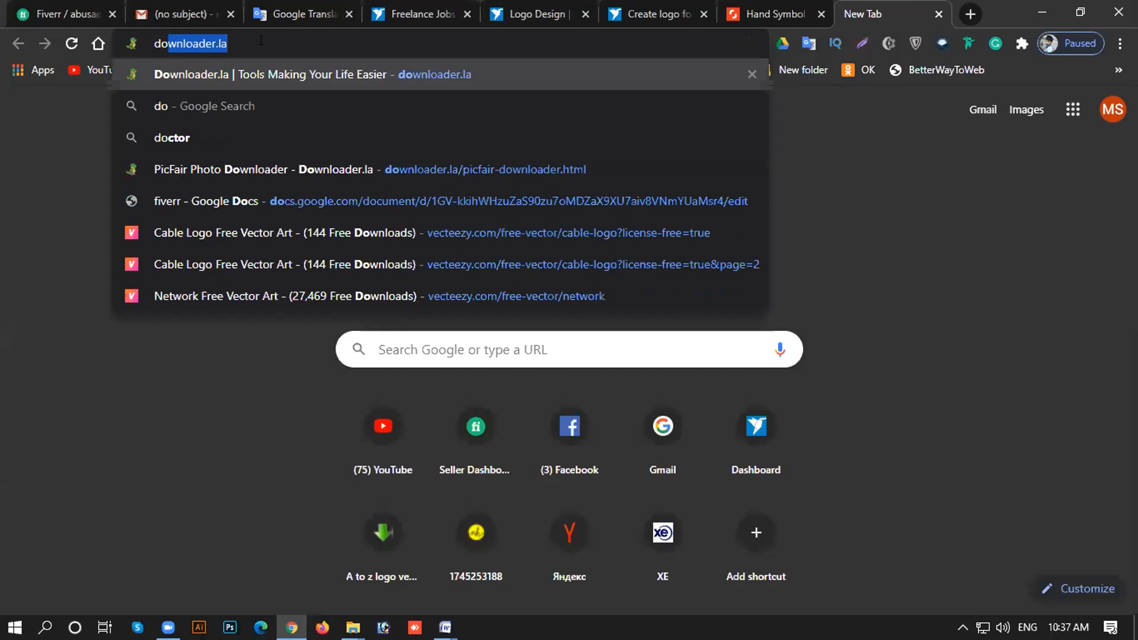
key("Right")
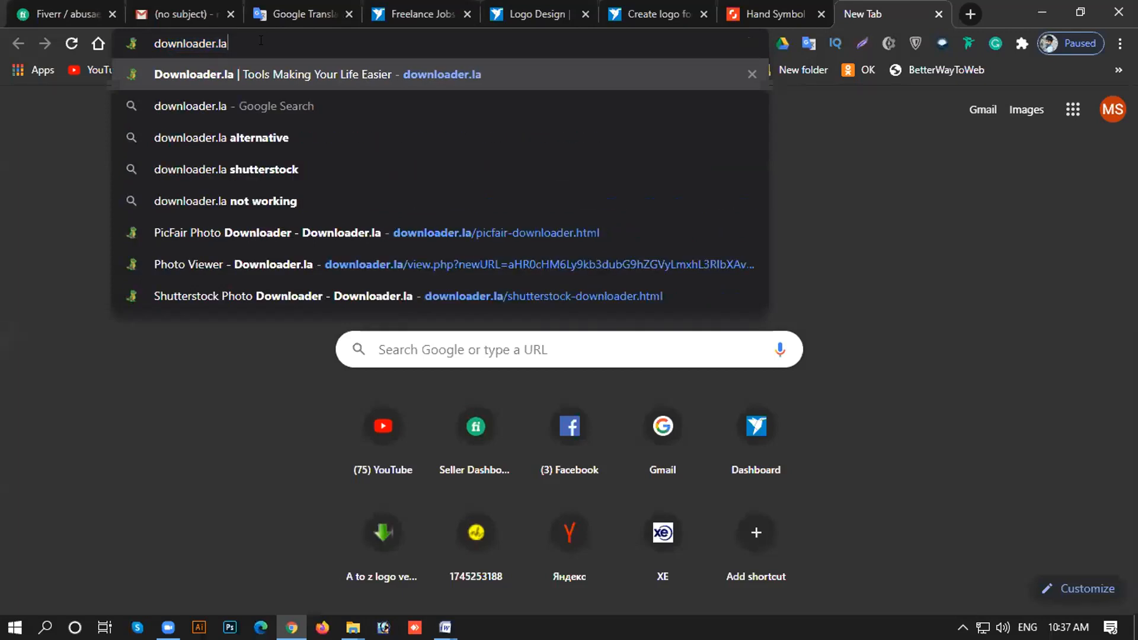
key("Return")
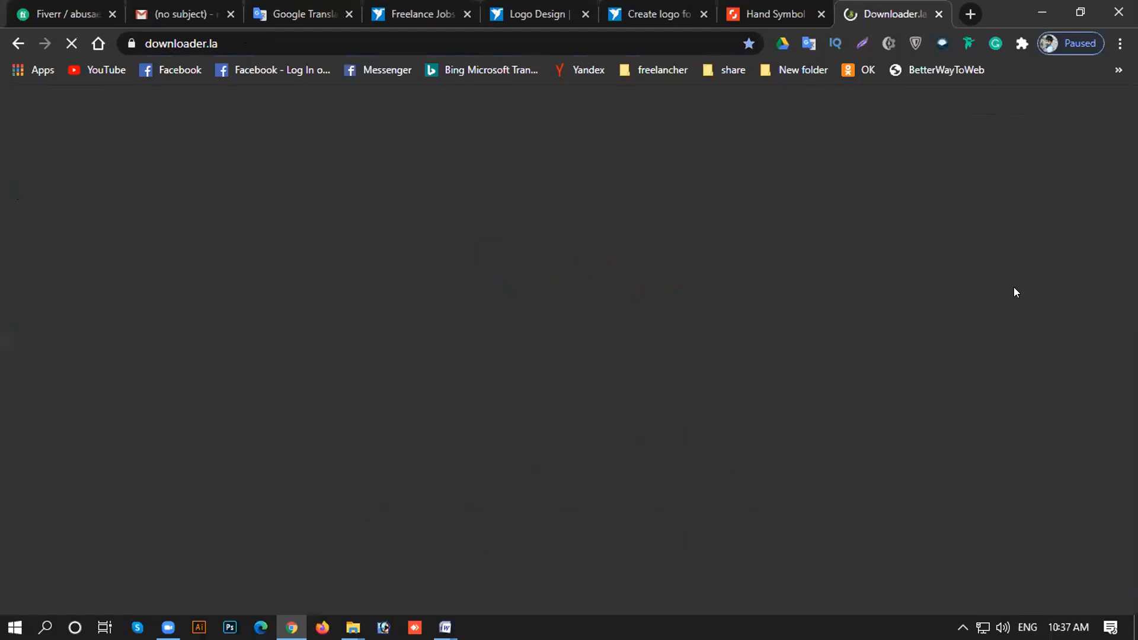
Examine the stock sites offered on pages 1 and 2 of the downloader.la list.
scroll(1026, 285, "down", 6)
scroll(989, 337, "down", 10)
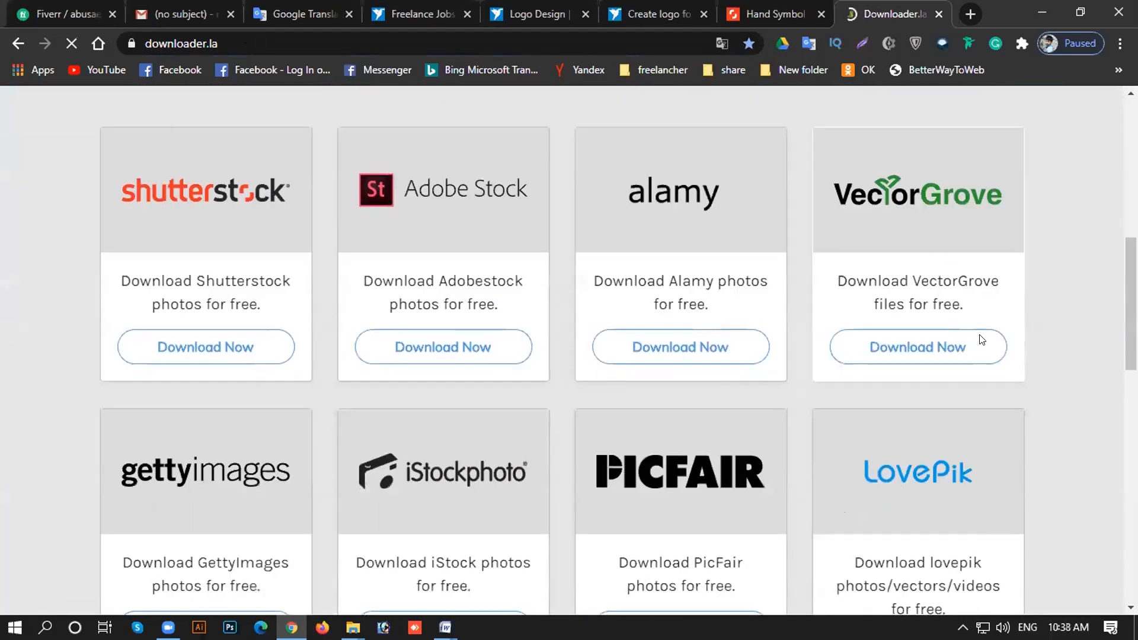
scroll(552, 360, "up", 5)
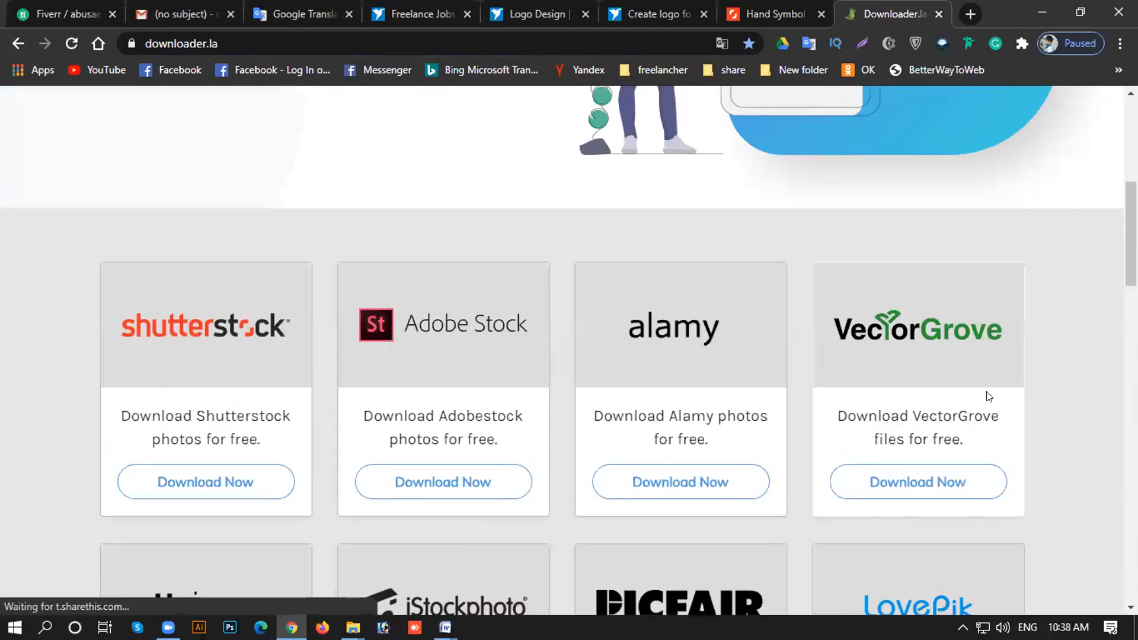
scroll(937, 219, "down", 3)
scroll(288, 326, "down", 2)
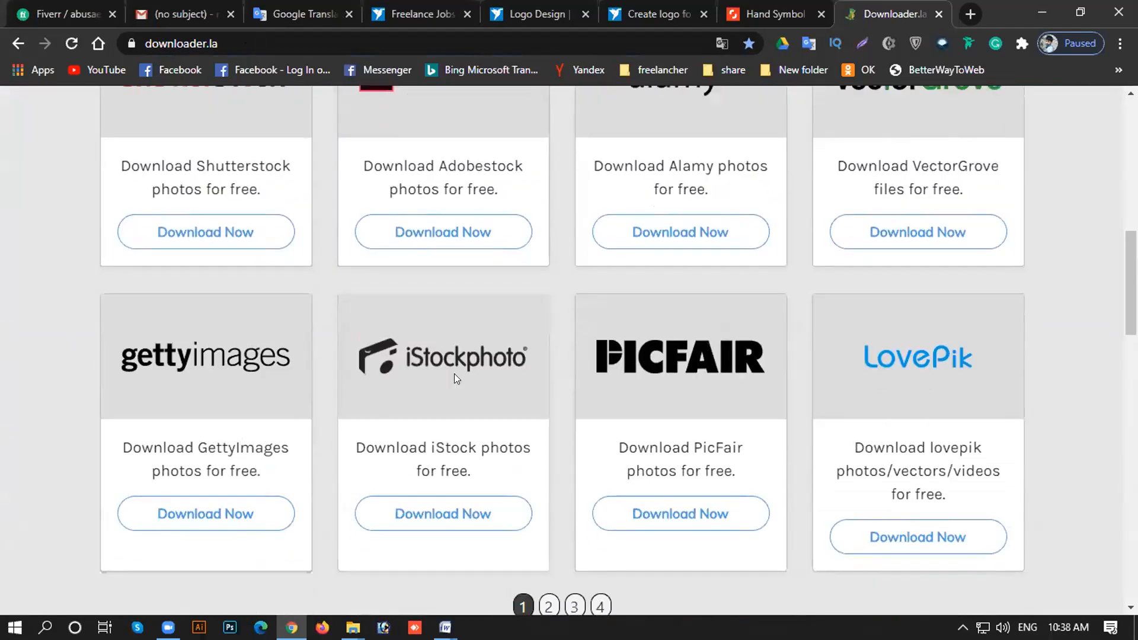
scroll(551, 381, "down", 3)
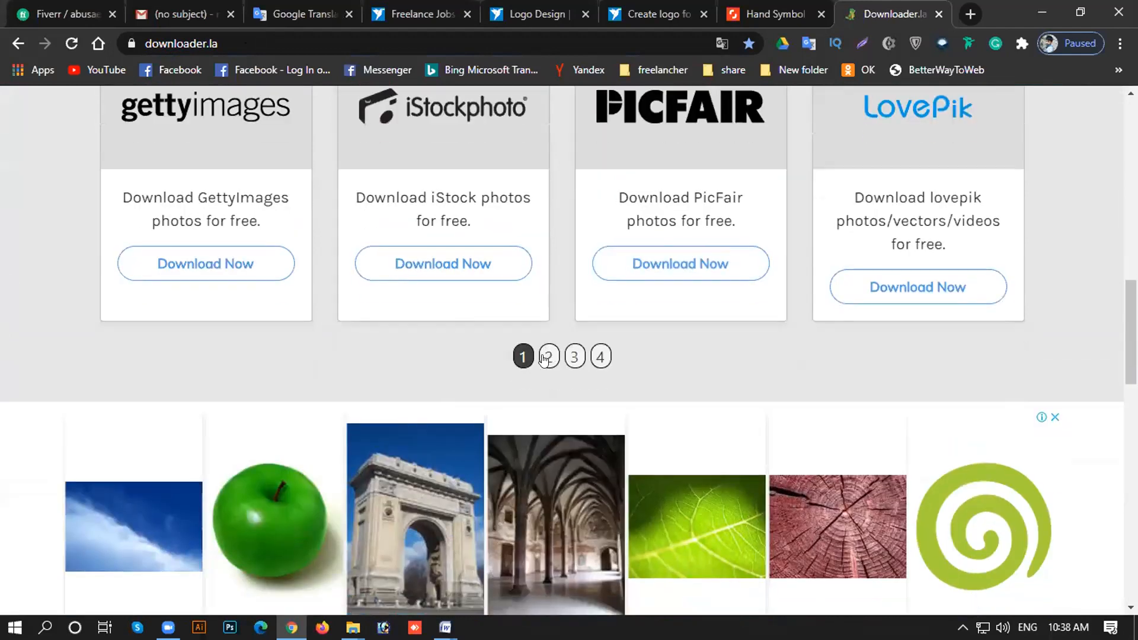
left_click(549, 356)
scroll(290, 356, "up", 2)
scroll(291, 356, "up", 5)
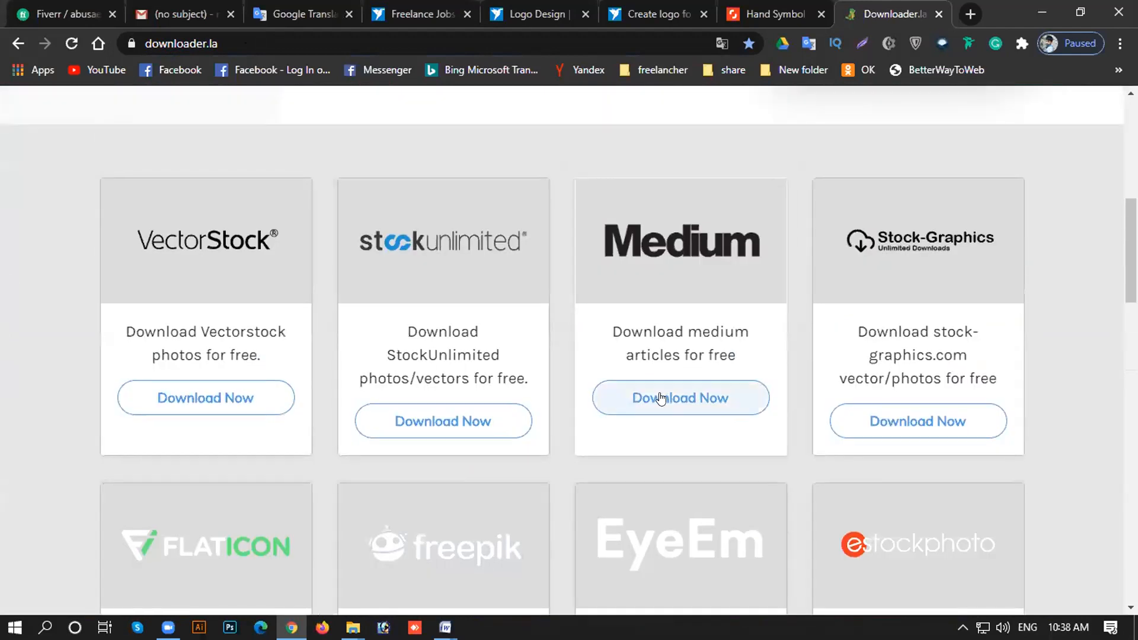
scroll(335, 300, "down", 4)
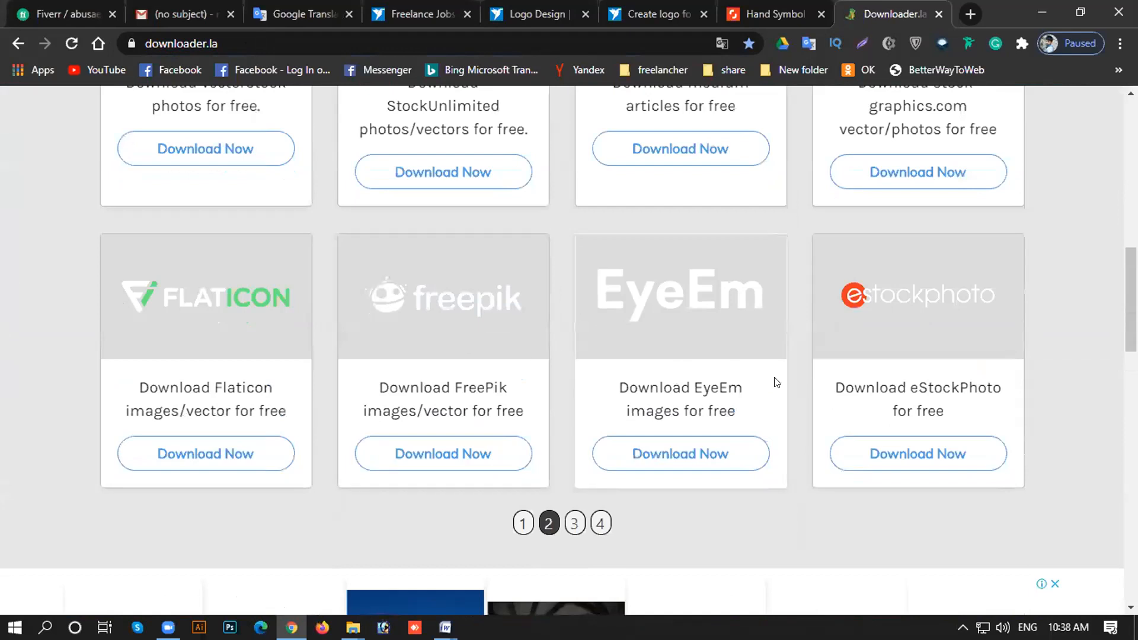
scroll(1006, 388, "up", 1)
scroll(924, 349, "down", 3)
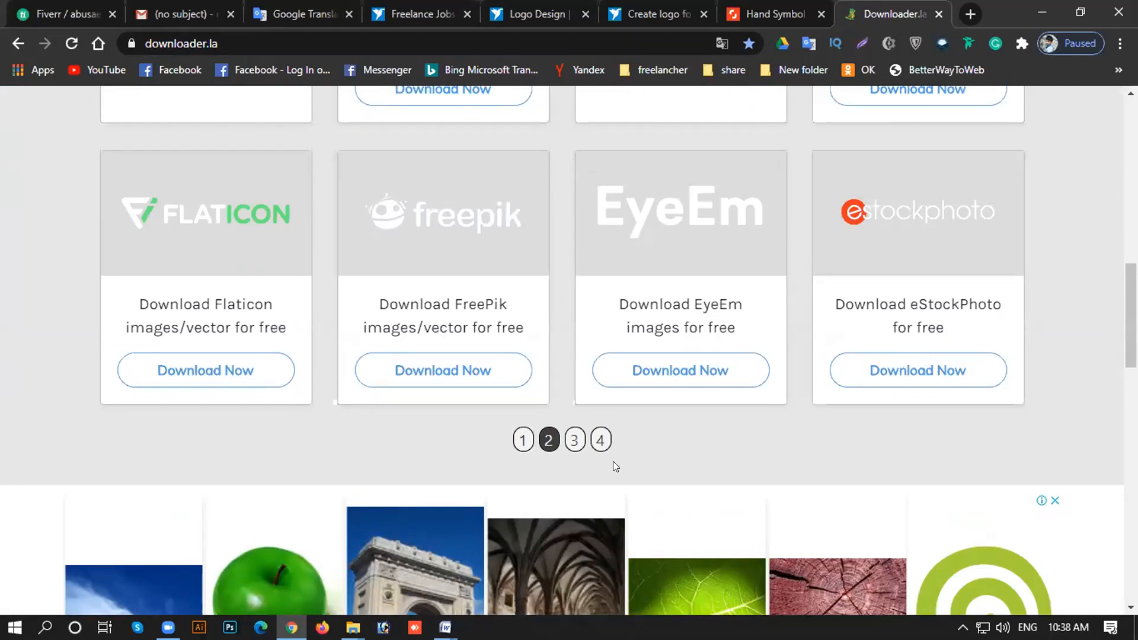
scroll(751, 394, "up", 3)
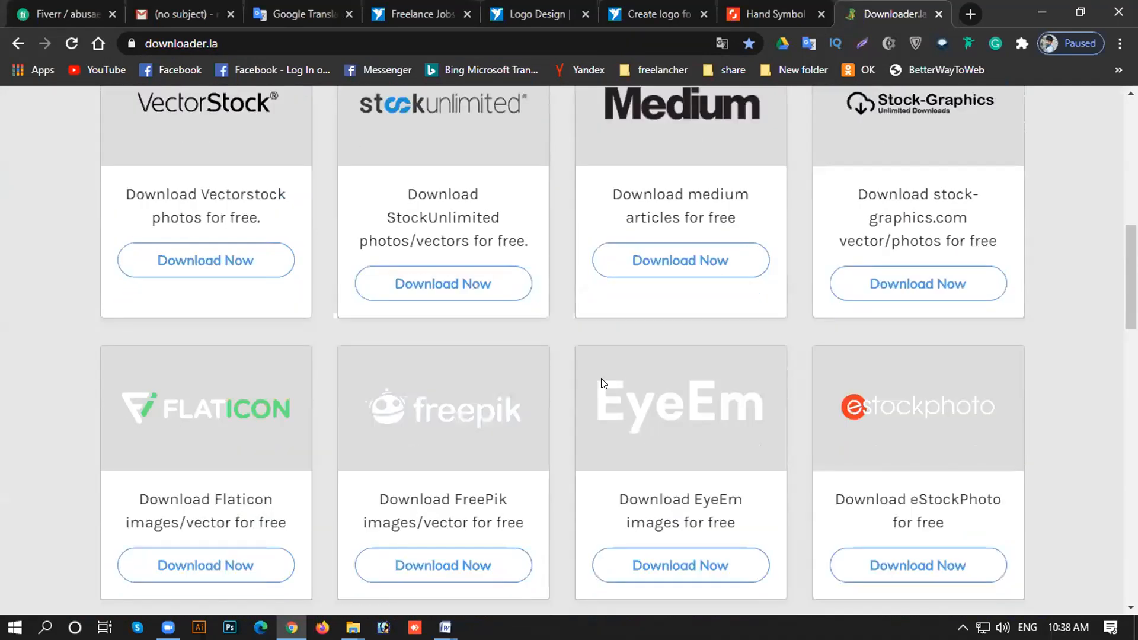
scroll(601, 379, "down", 4)
Return to page 1 of the site list, open the Shutterstock downloader and check its example URL.
left_click(524, 366)
scroll(411, 280, "up", 5)
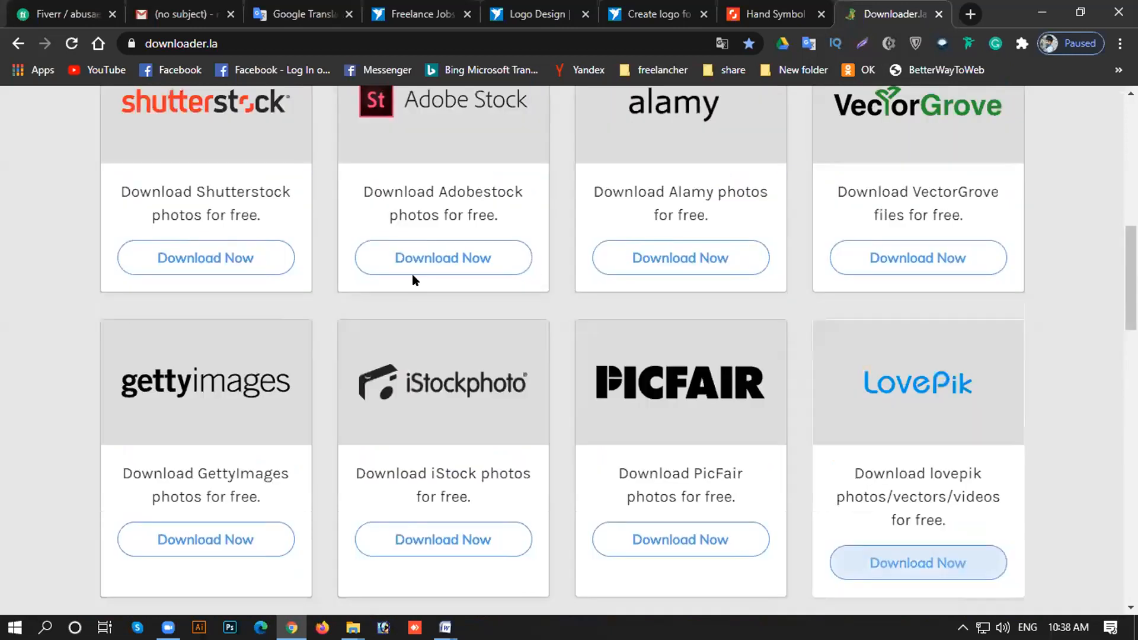
scroll(771, 308, "up", 3)
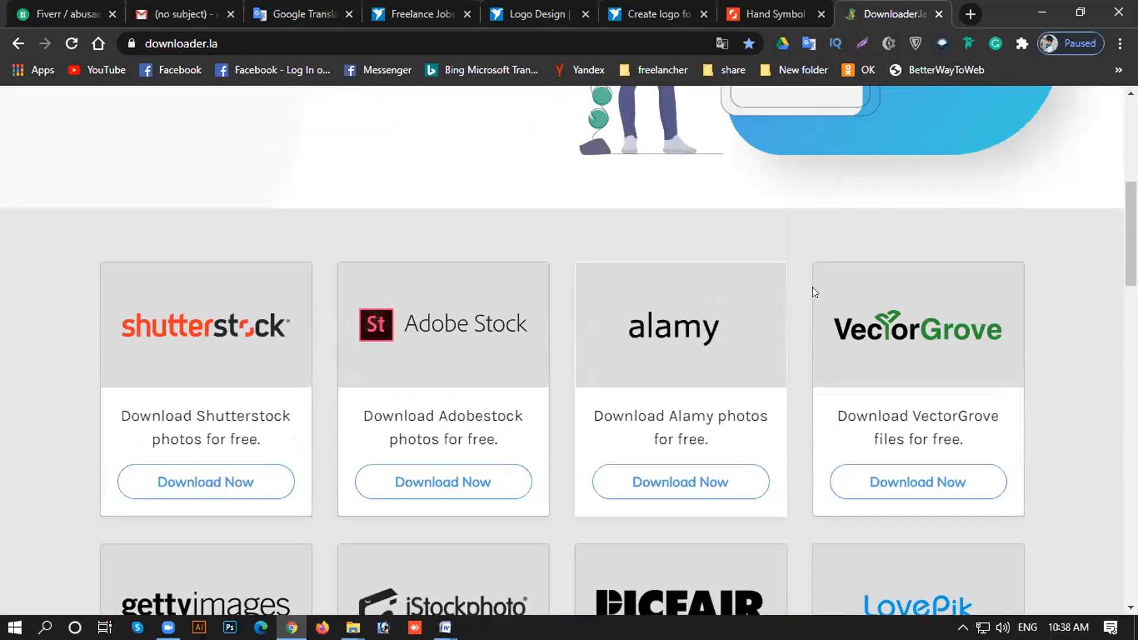
left_click(206, 482)
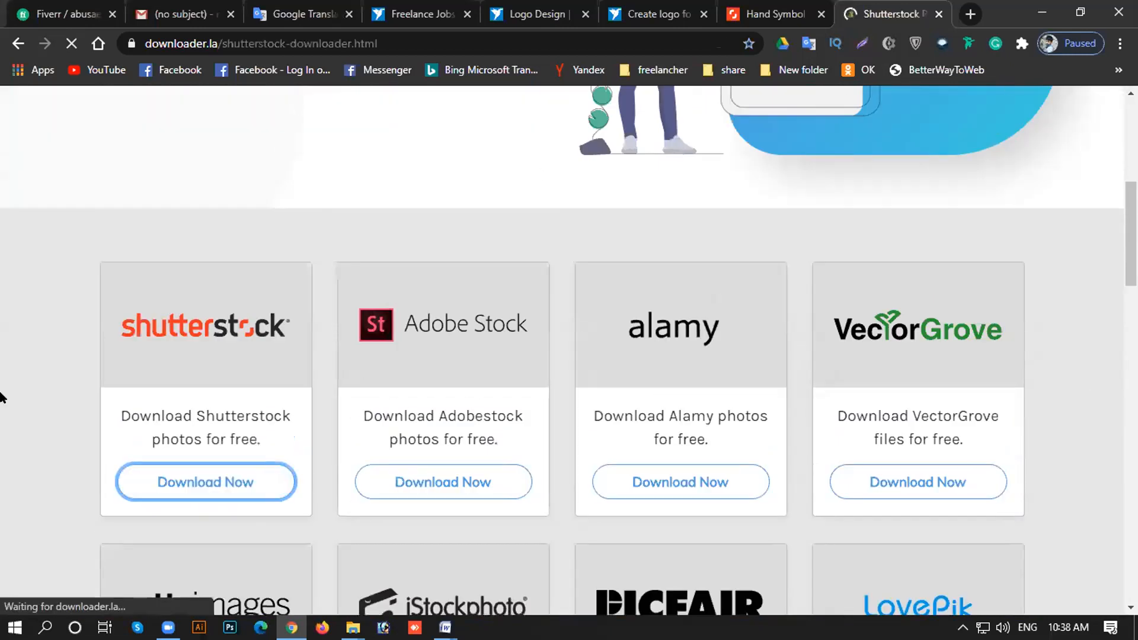
scroll(950, 407, "down", 4)
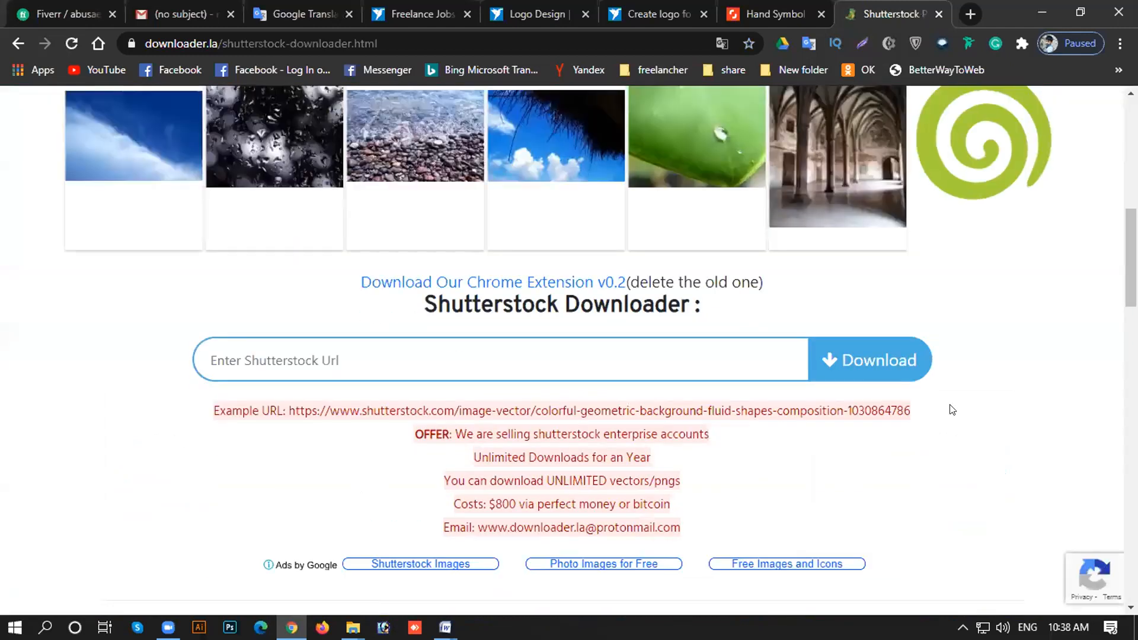
left_click_drag(366, 406, 653, 411)
left_click(783, 406)
Copy the page address of the raised-fist vector on Shutterstock.
left_click(777, 15)
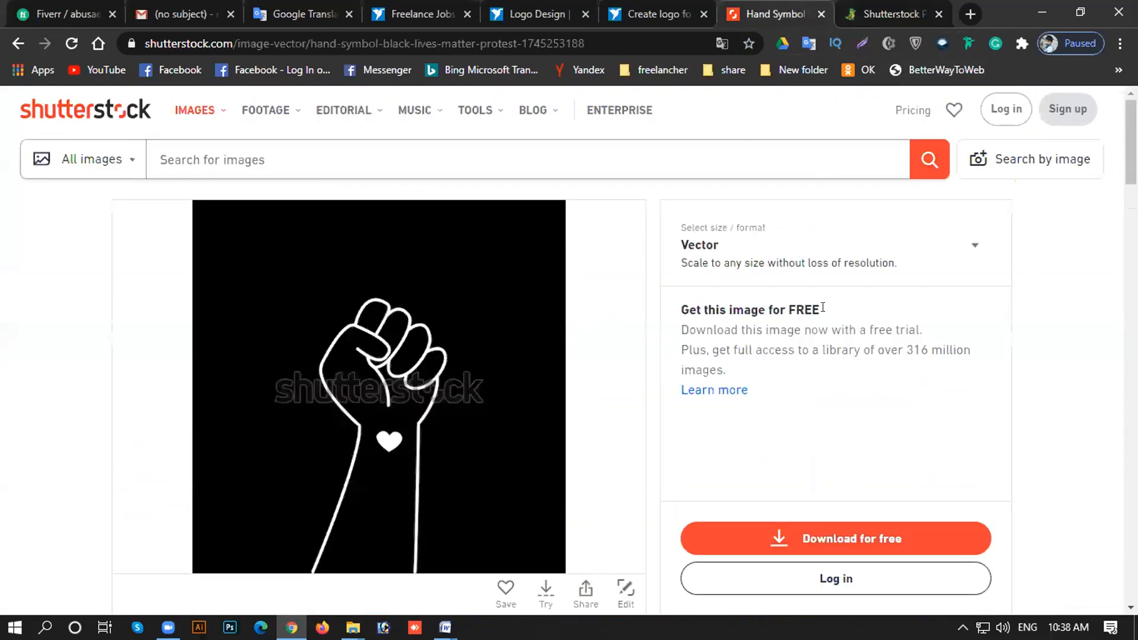
scroll(823, 308, "down", 5)
scroll(901, 355, "up", 5)
left_click(327, 42)
key("ctrl+c")
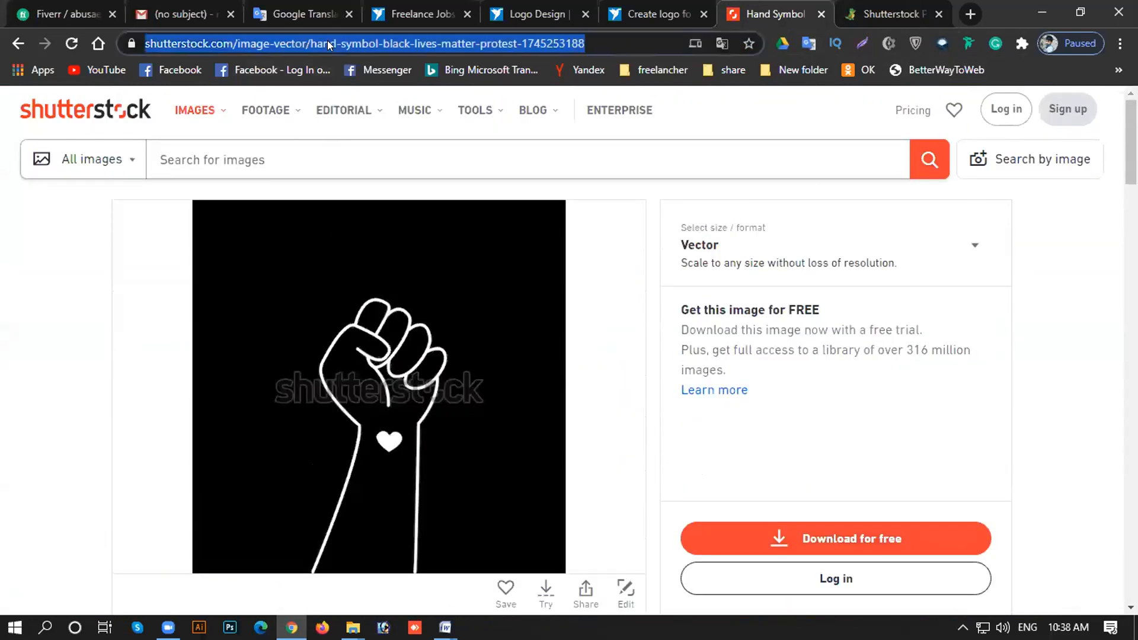
Paste the copied address into the Shutterstock downloader, fetch the image and view it in Photo Viewer.
left_click(889, 14)
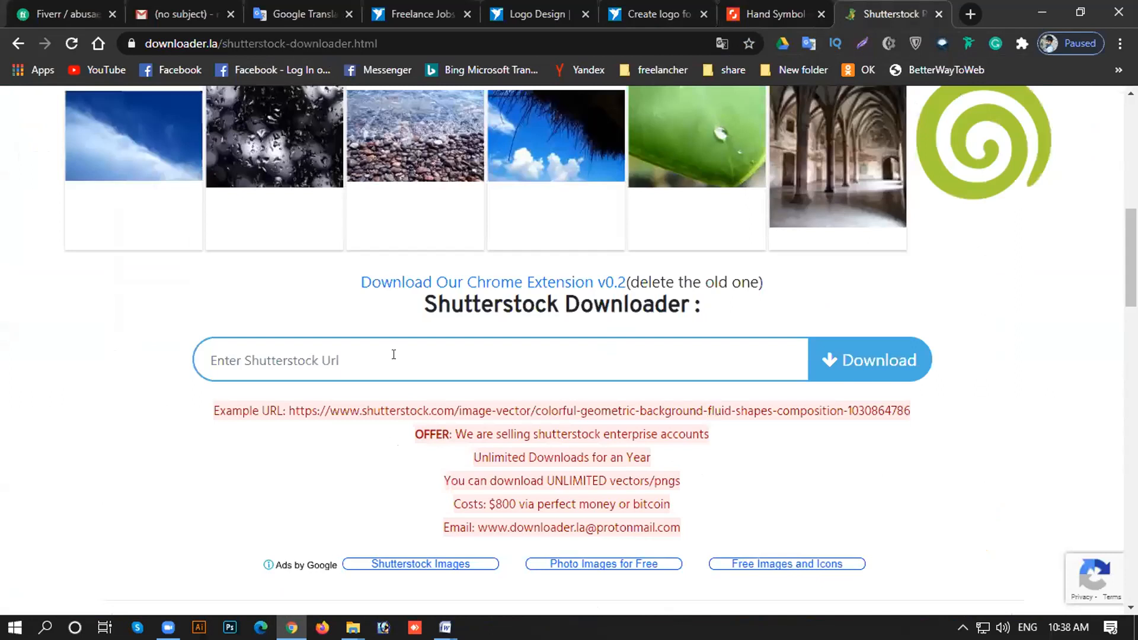
left_click(394, 355)
key("ctrl+v")
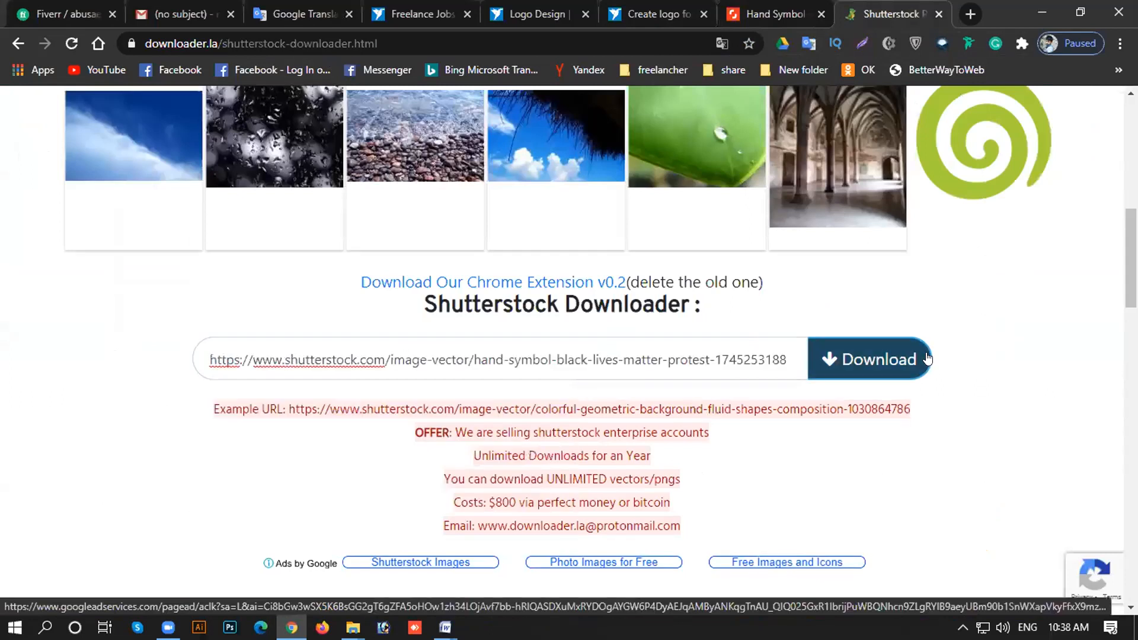
left_click(870, 358)
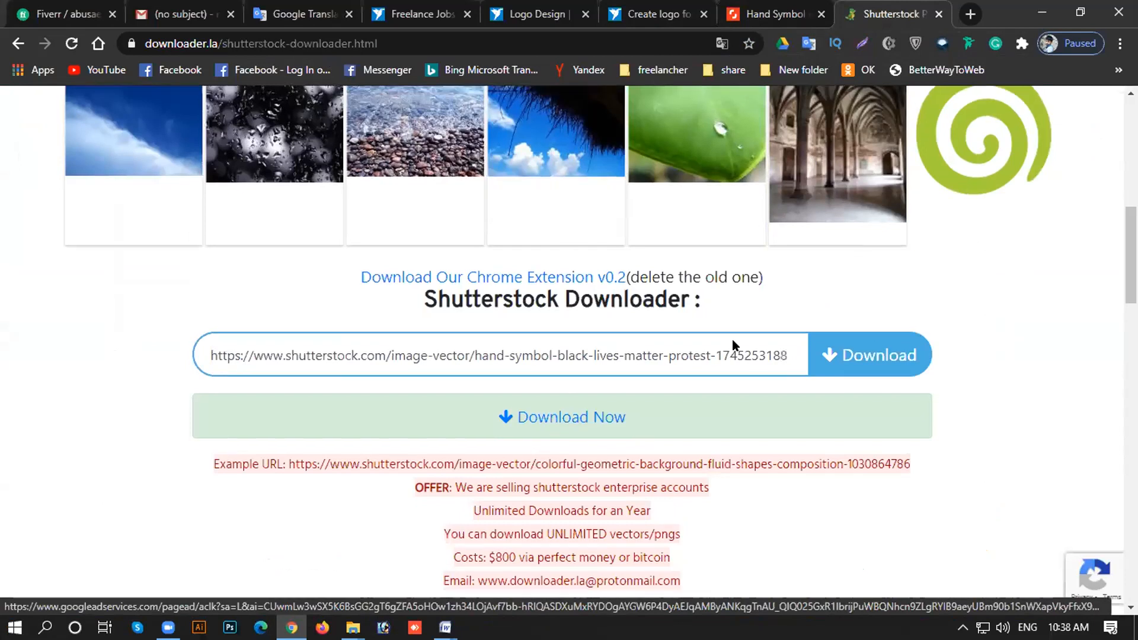
scroll(732, 339, "down", 1)
left_click(536, 335)
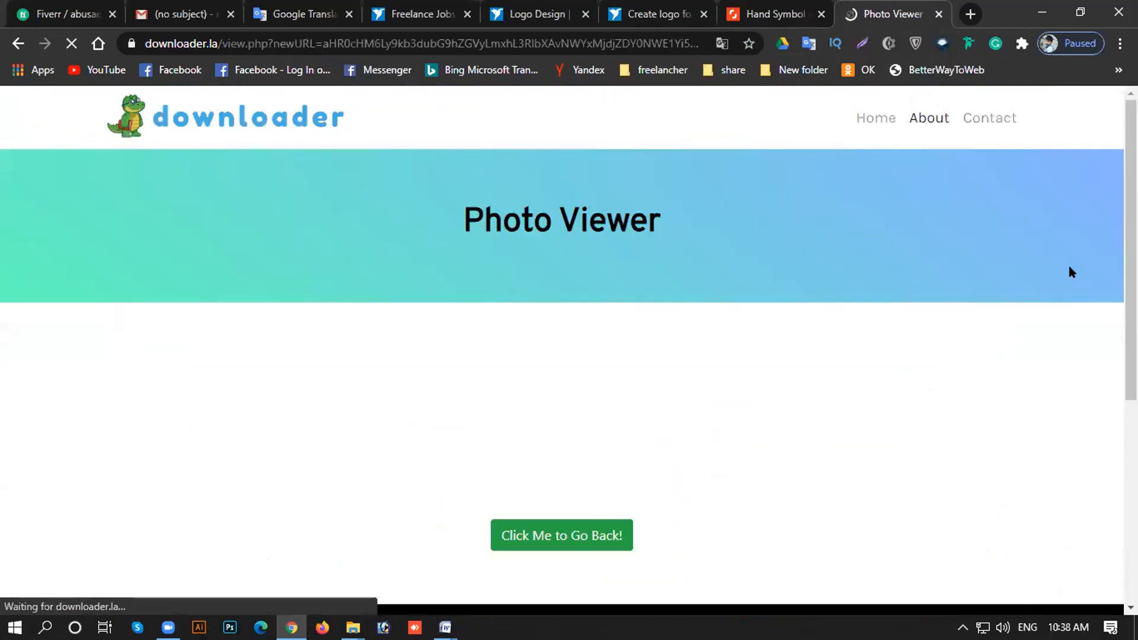
scroll(761, 305, "down", 10)
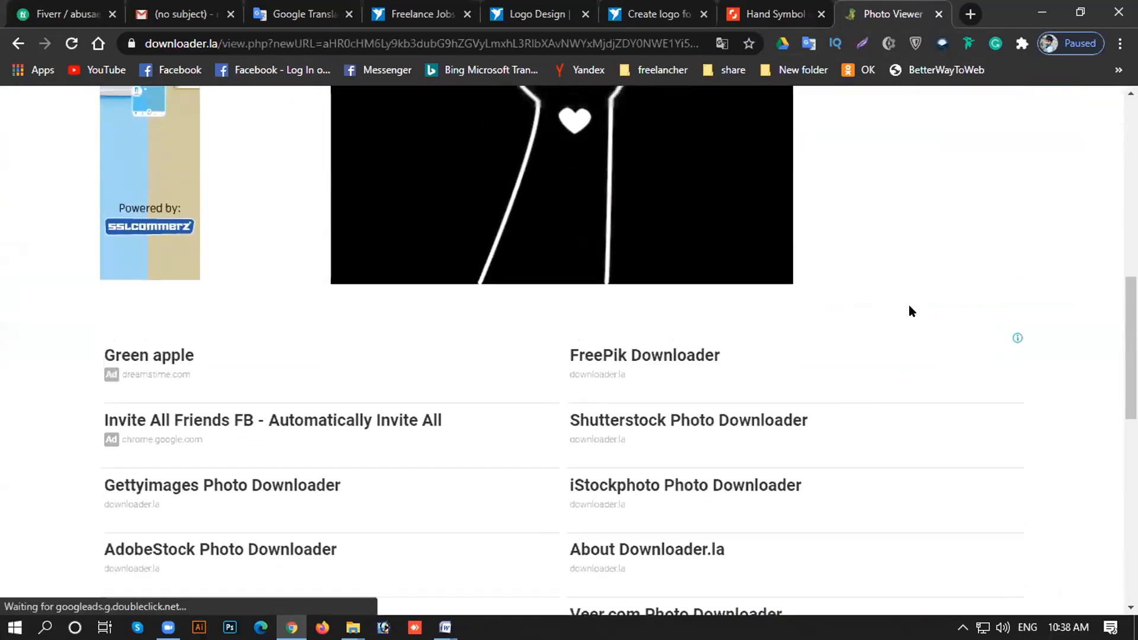
scroll(778, 314, "up", 3)
scroll(779, 324, "up", 4)
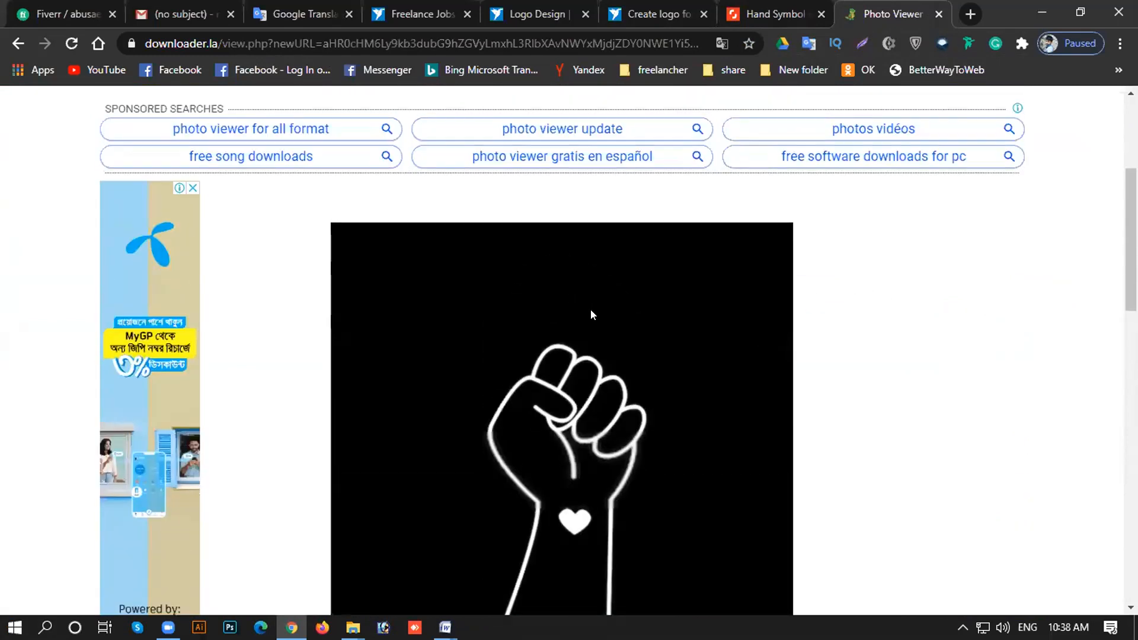
scroll(591, 310, "down", 4)
right_click(527, 220)
left_click(605, 253)
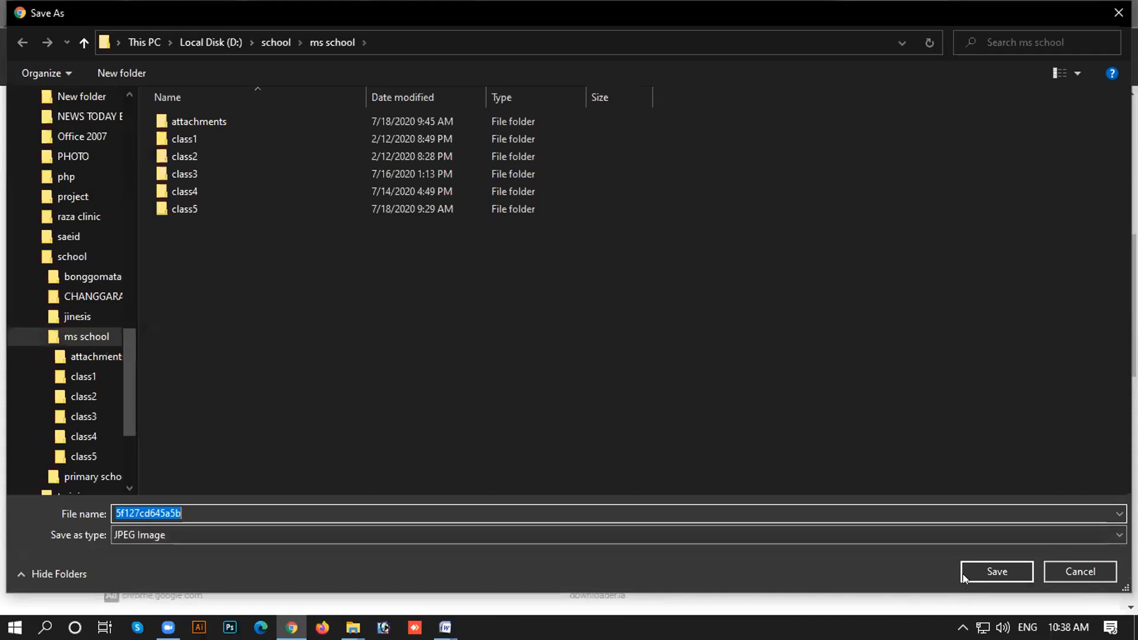
left_click(1059, 568)
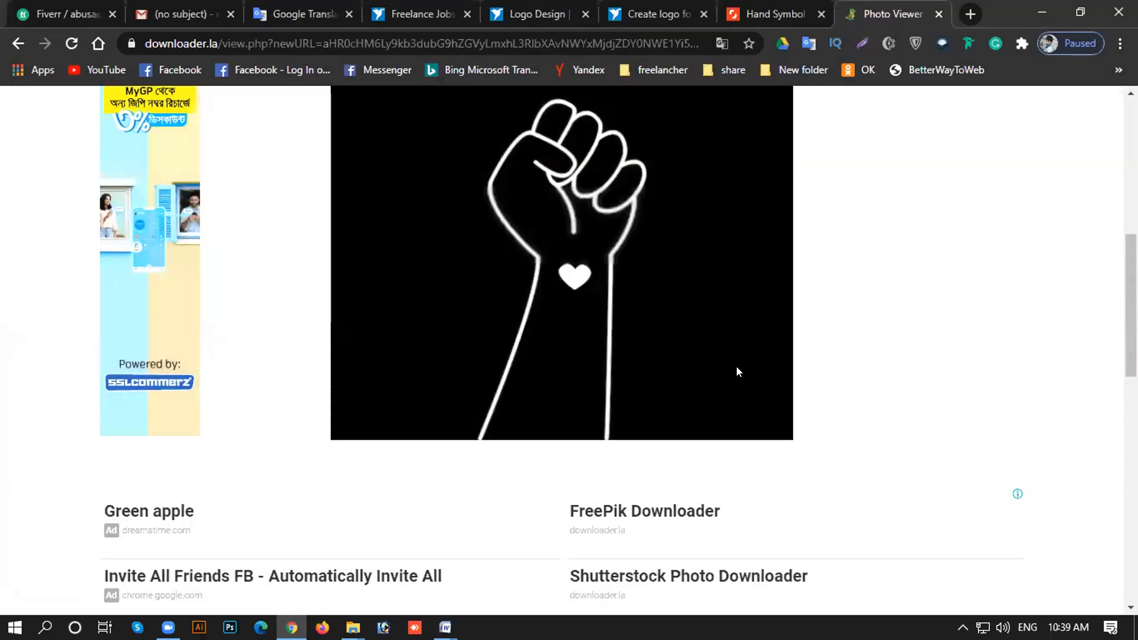
Compare the Photo Viewer result with the watermarked original on the Shutterstock page.
scroll(748, 368, "up", 6)
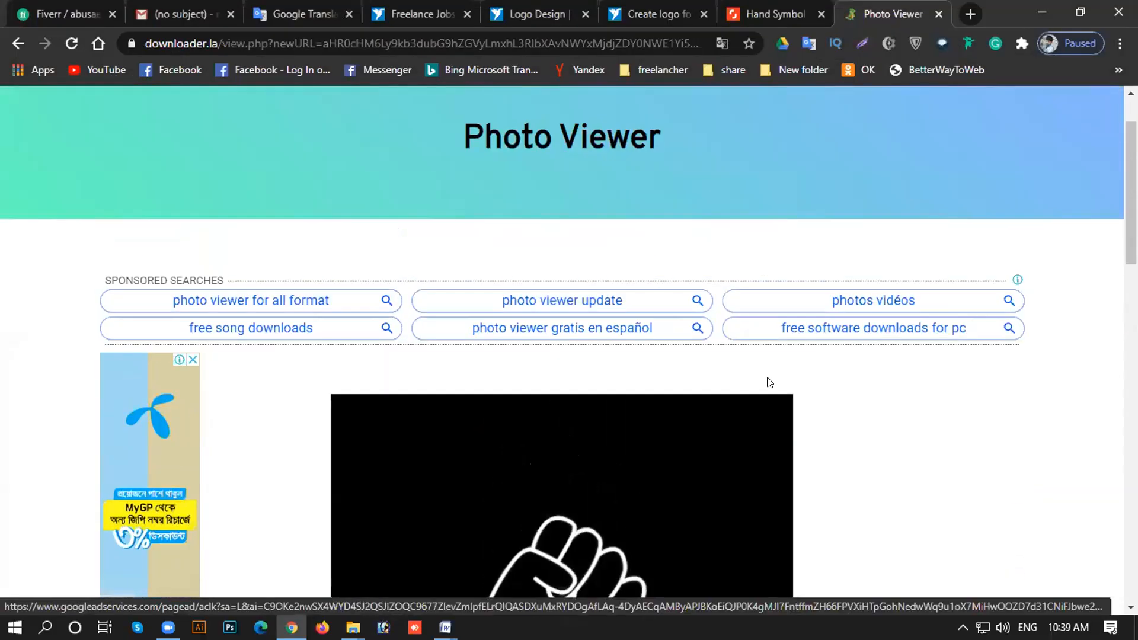
scroll(770, 382, "up", 2)
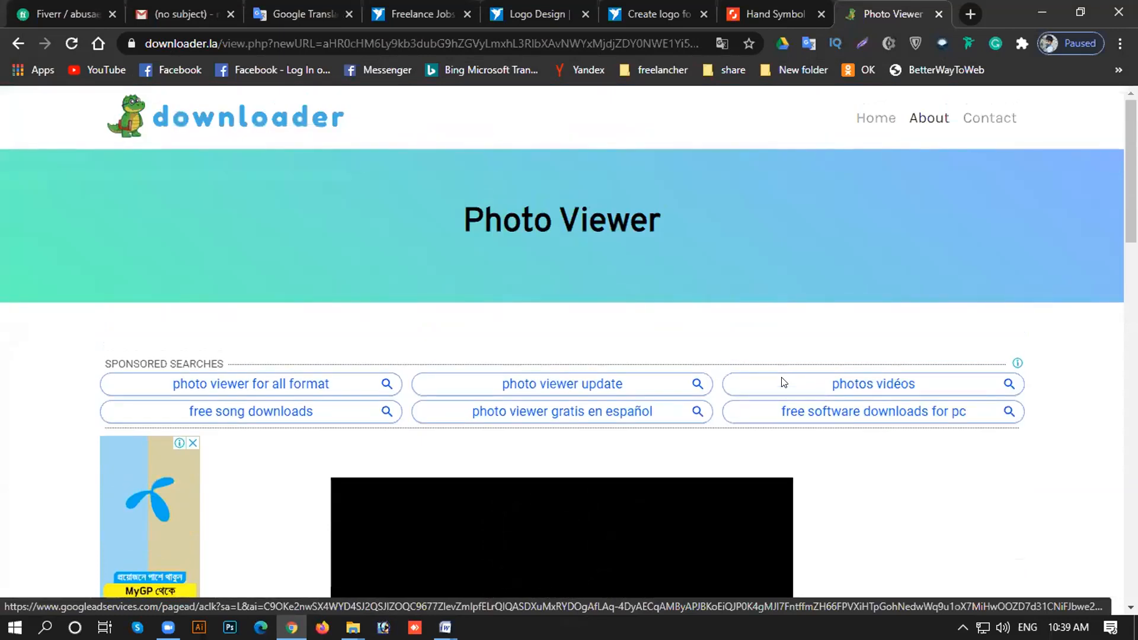
left_click(775, 20)
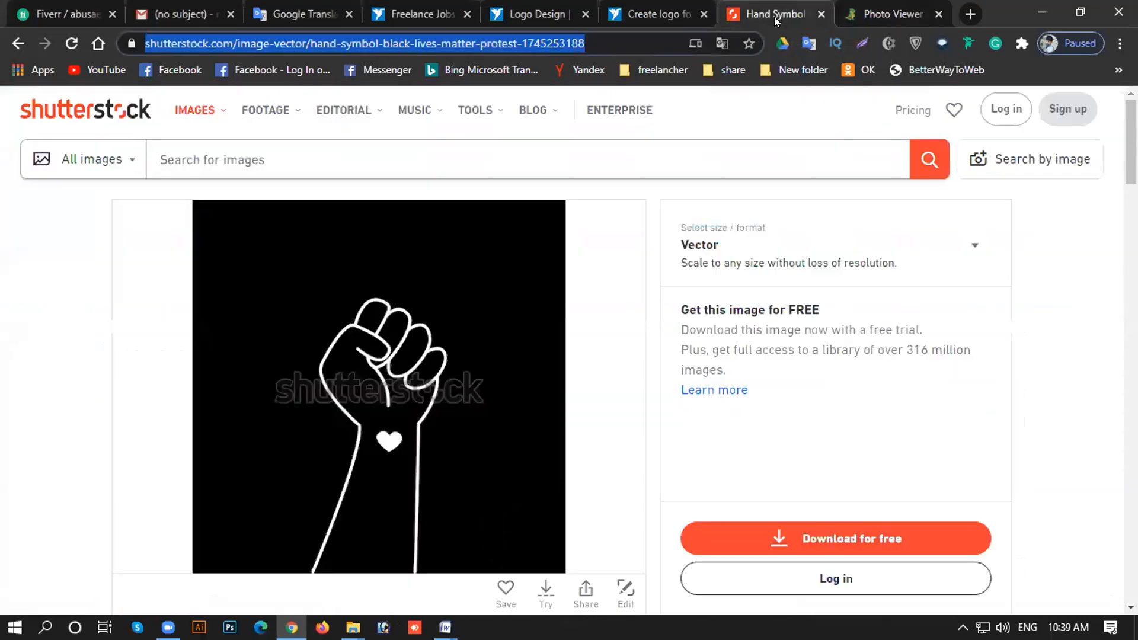
scroll(528, 297, "down", 8)
scroll(151, 607, "up", 8)
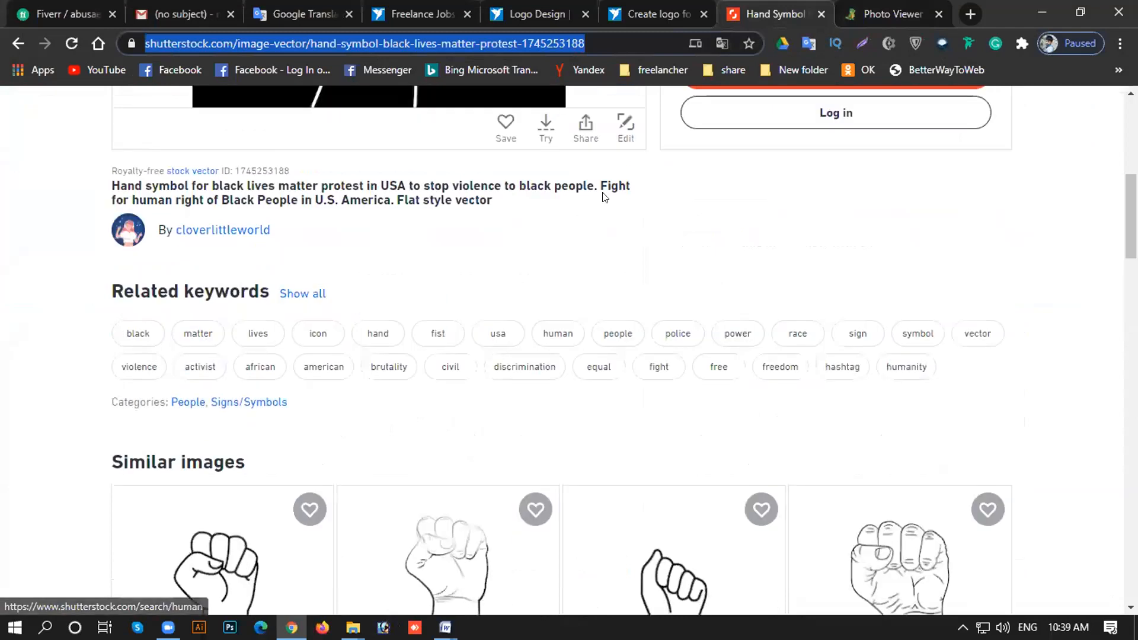
key("alt+Tab")
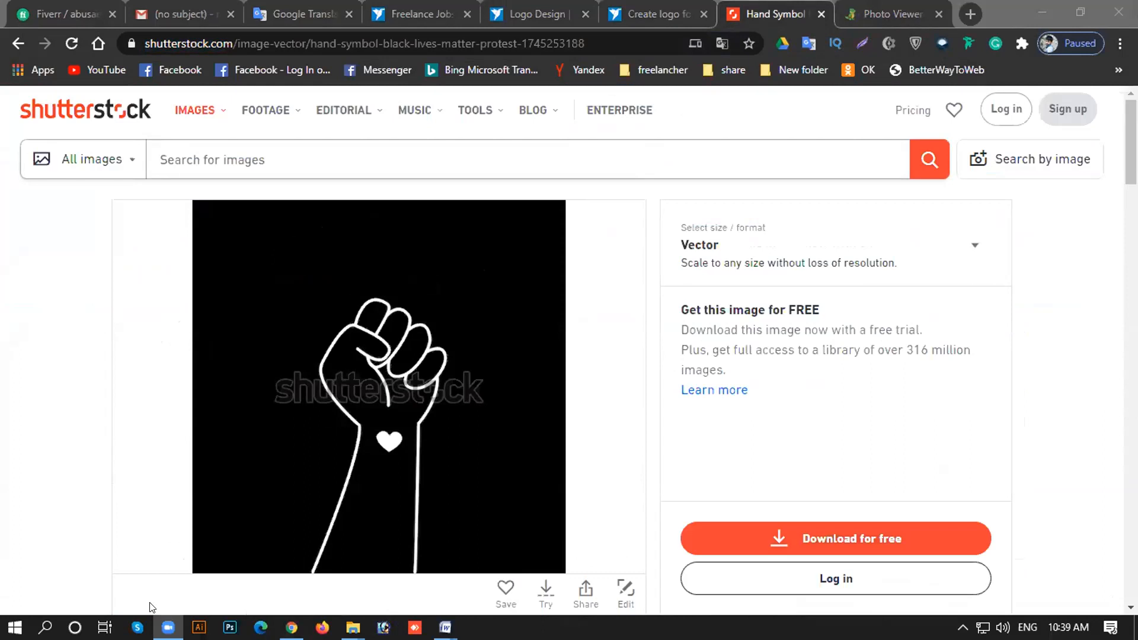
Return to Photo Viewer, copy the raised-fist image and switch to Illustrator.
left_click(892, 13)
scroll(818, 452, "down", 15)
scroll(972, 460, "up", 8)
scroll(988, 461, "up", 6)
scroll(989, 460, "down", 4)
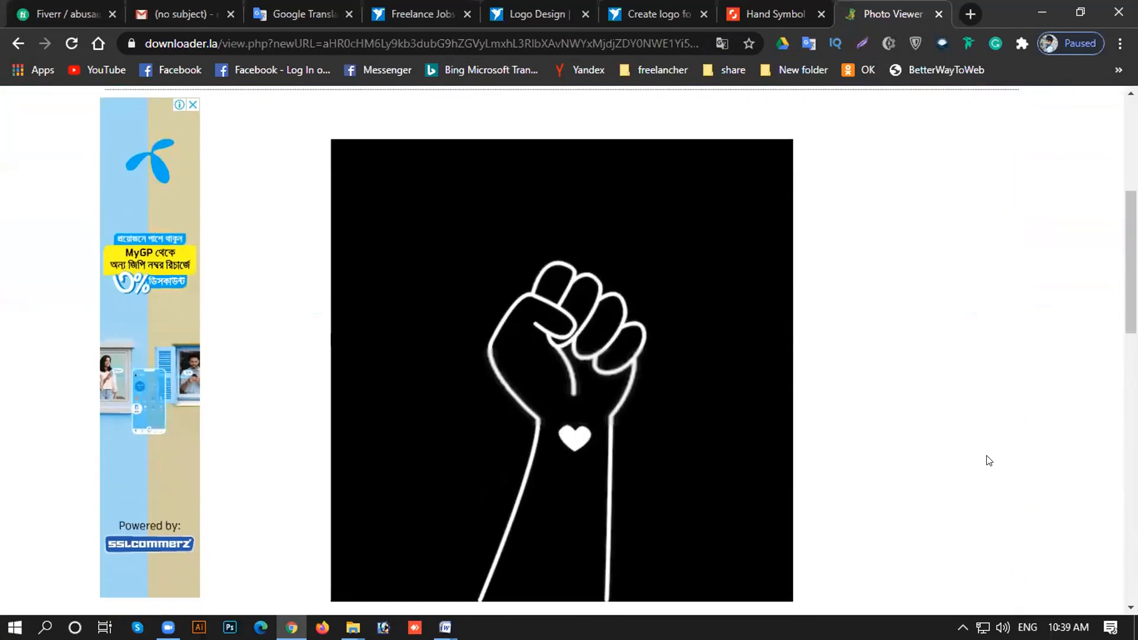
scroll(889, 415, "down", 1)
right_click(573, 261)
left_click(642, 313)
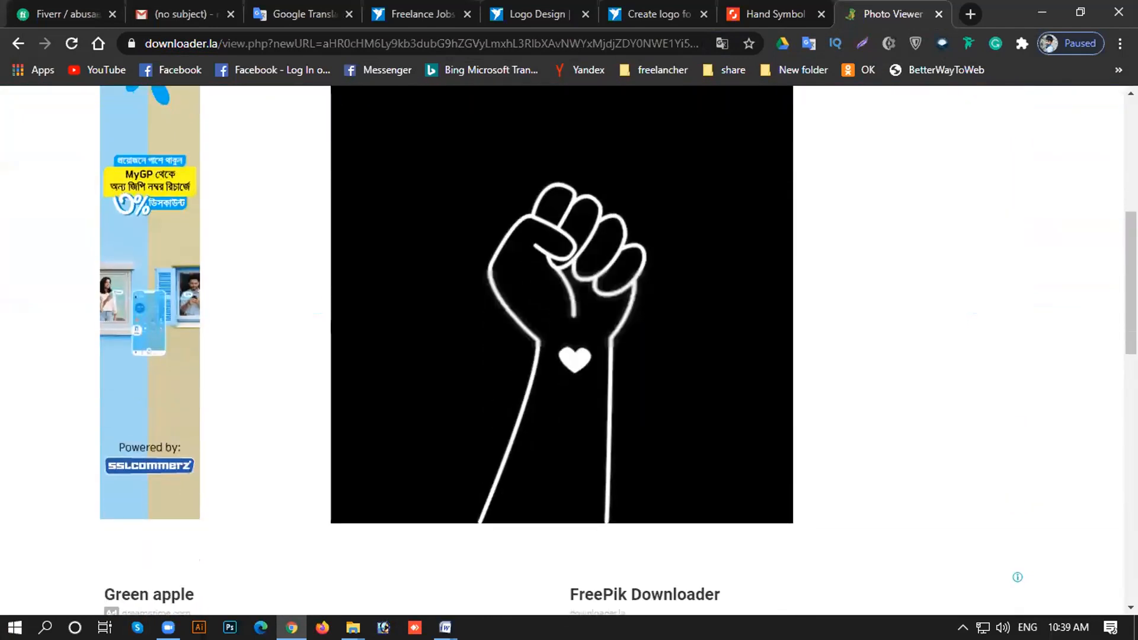
left_click(199, 627)
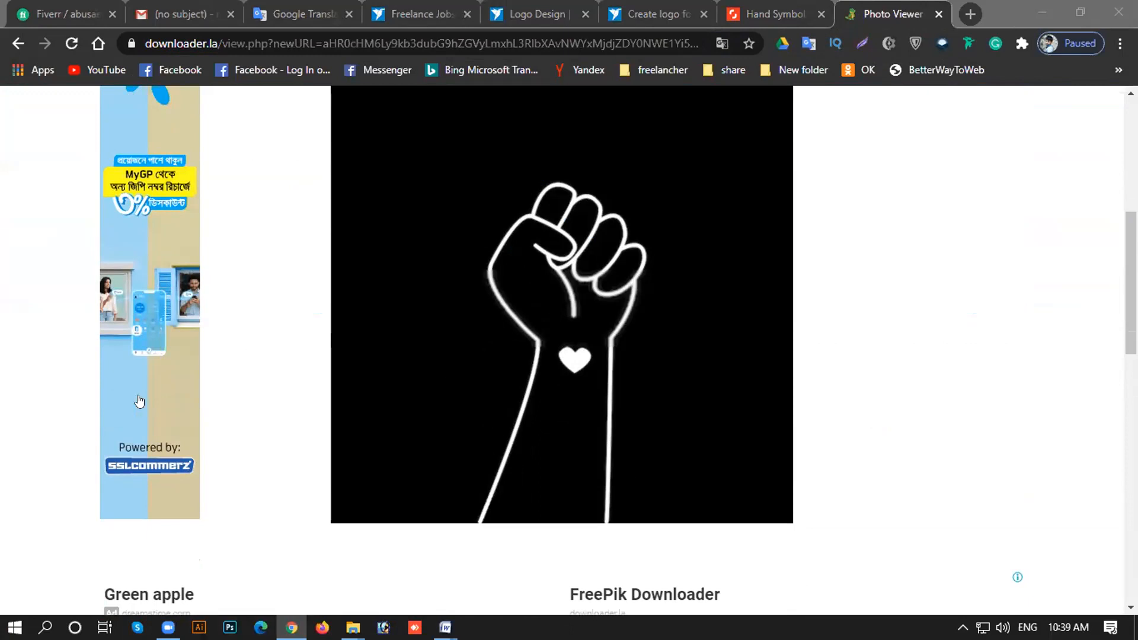
Show the downloaded LjZ7XKfPYe.jpg in its folder with larger thumbnails and minimize the Downloads window.
left_click(777, 18)
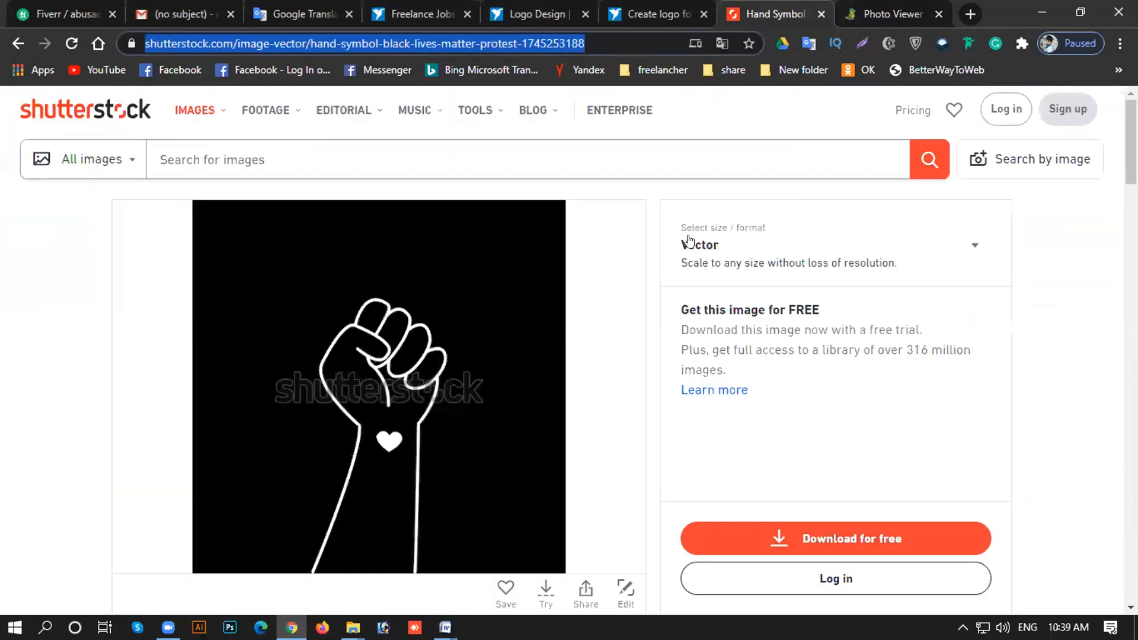
key("ctrl+j")
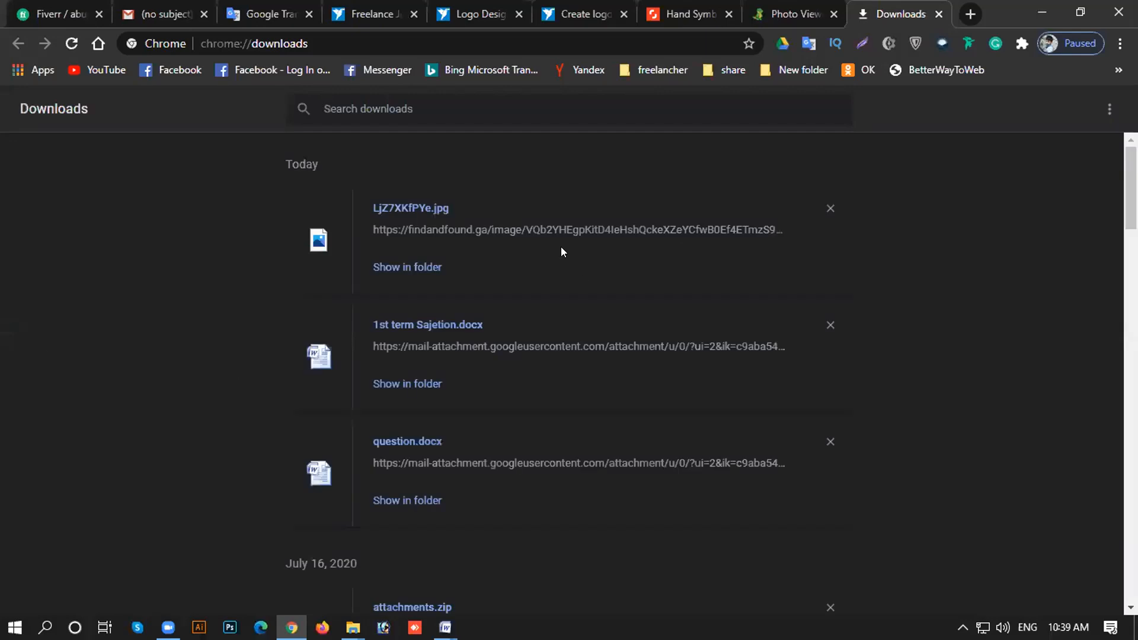
left_click(431, 269)
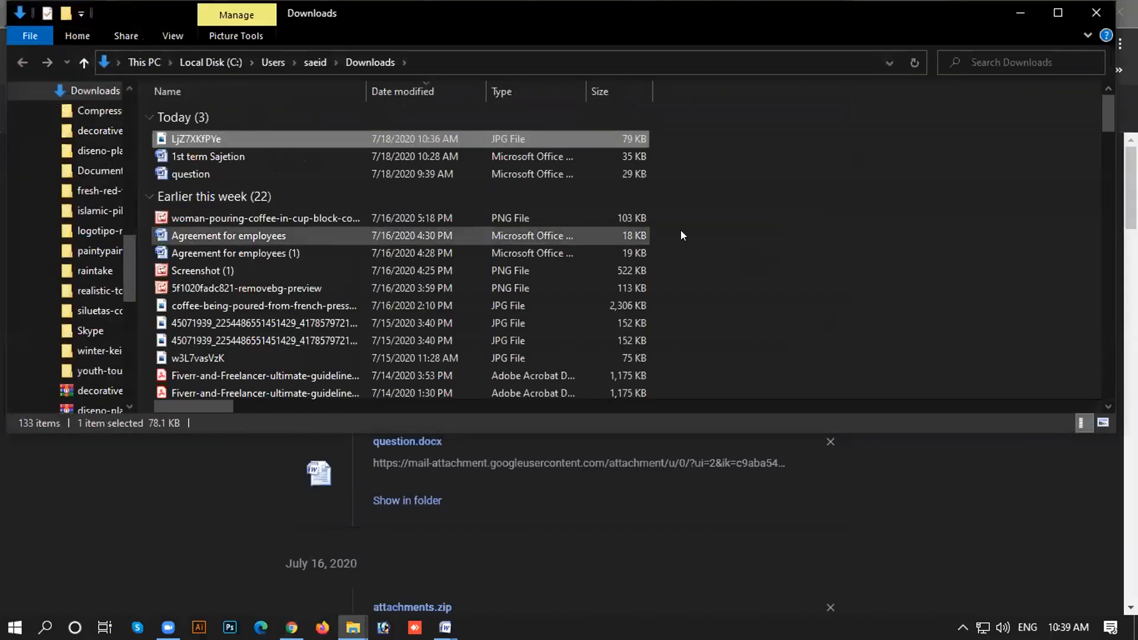
scroll(738, 230, "up", 6, "ctrl")
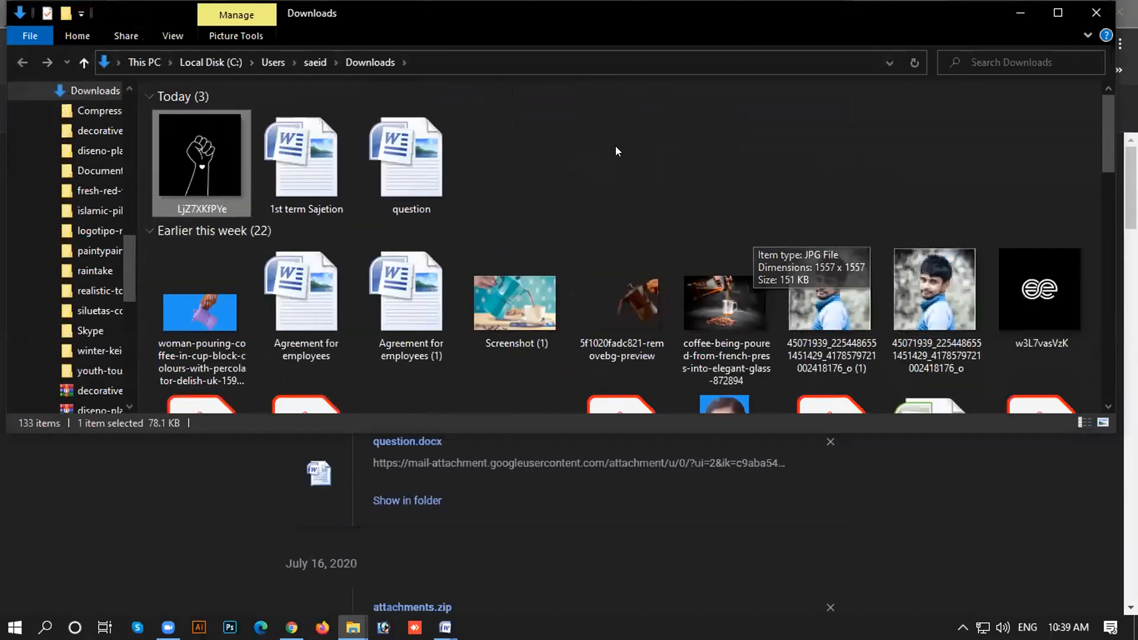
left_click(615, 151)
left_click(199, 627)
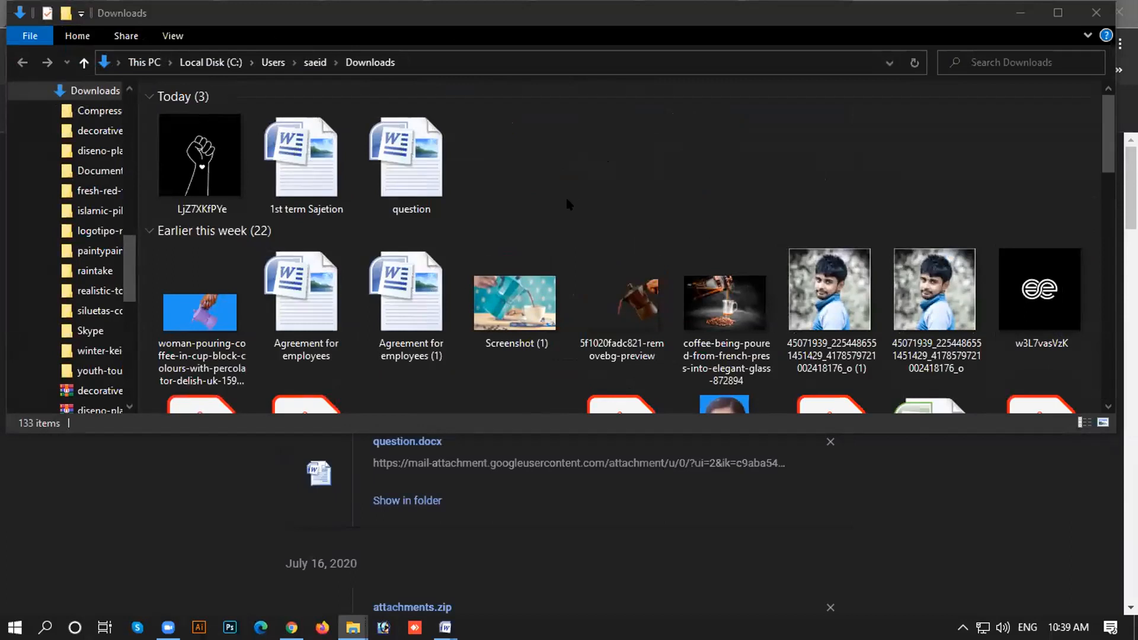
left_click_drag(700, 18, 709, 52)
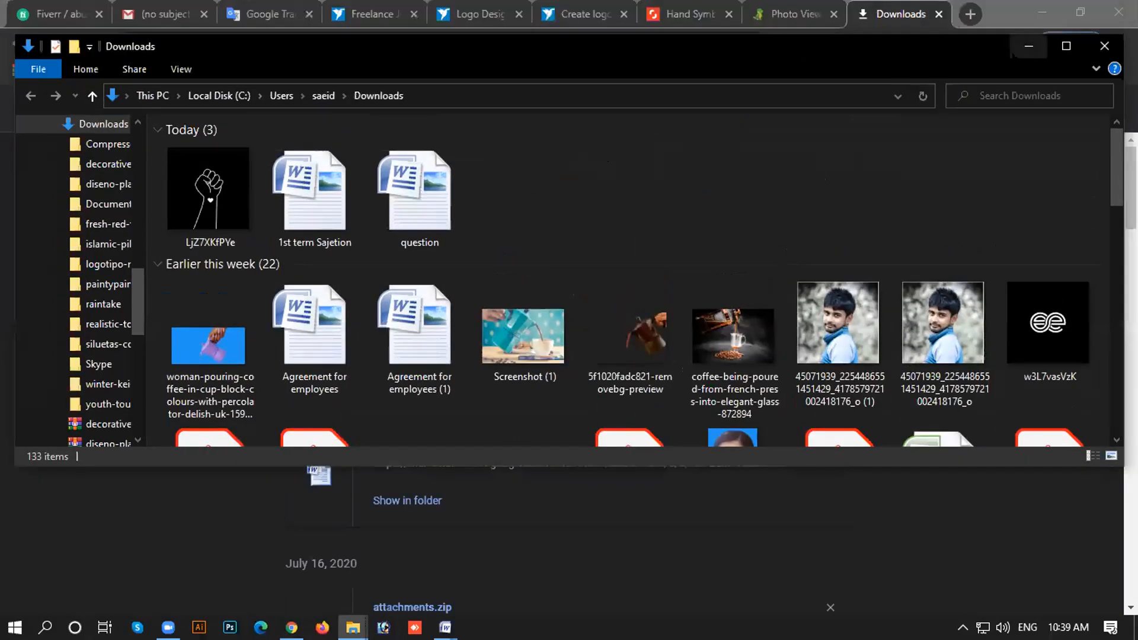
left_click(1029, 46)
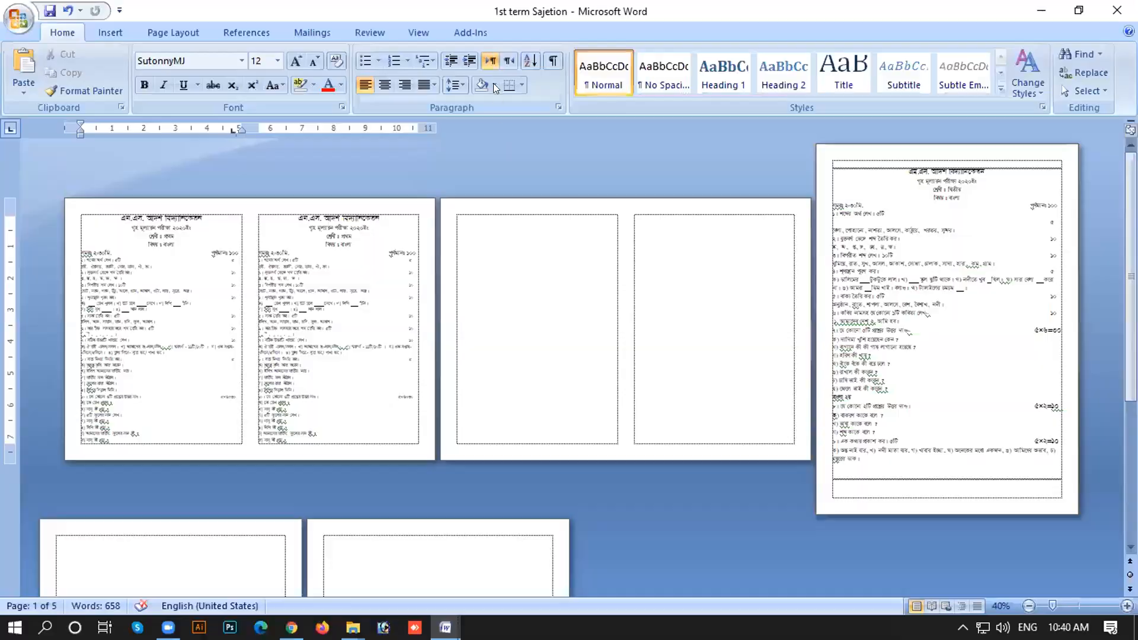
key("super+d")
right_click(494, 84)
left_click(530, 129)
right_click(537, 132)
left_click(587, 178)
right_click(593, 176)
left_click(643, 220)
right_click(644, 223)
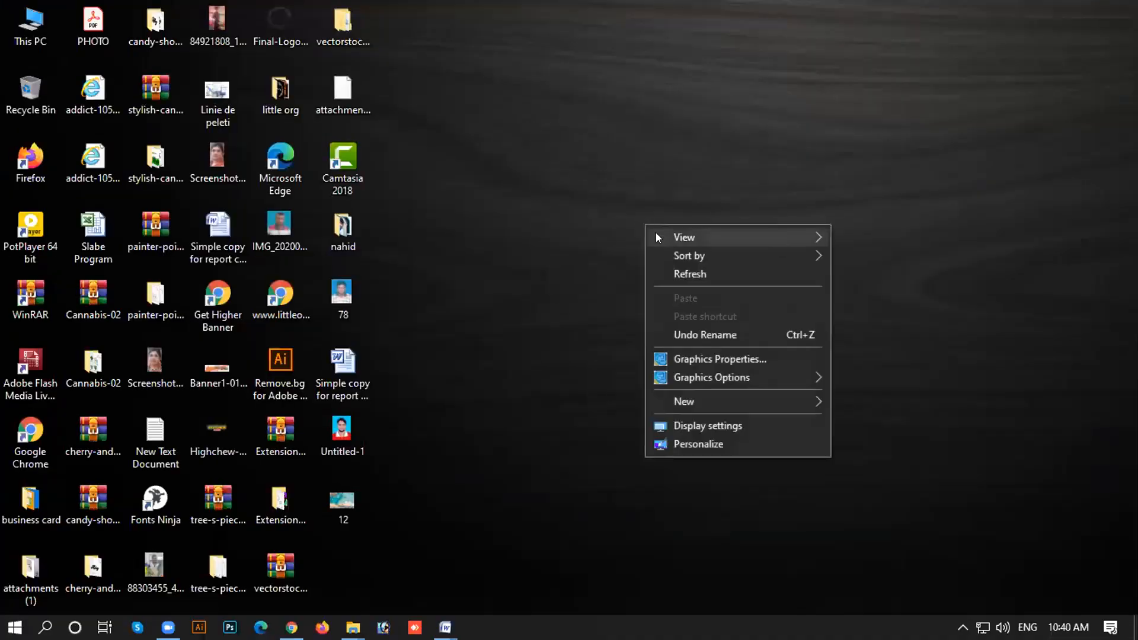
left_click(676, 274)
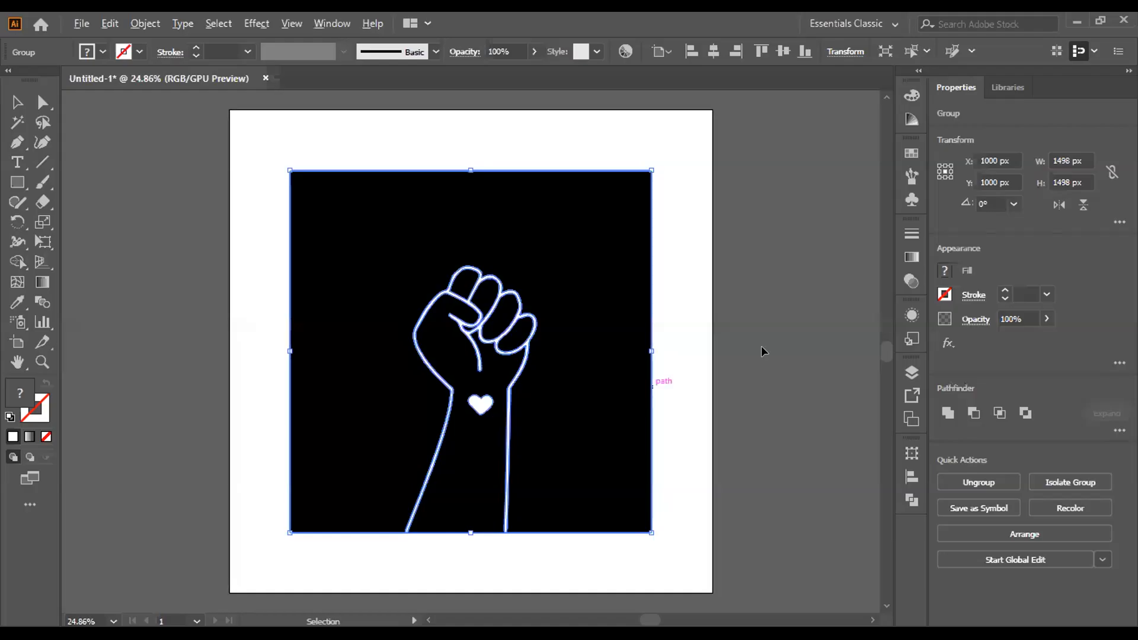
Move the traced raised-fist group off the artboard onto the empty canvas to its left.
scroll(655, 388, "down", 2)
left_click_drag(615, 383, 517, 465)
left_click(356, 474)
scroll(304, 358, "up", 3)
Ungroup the traced raised-fist artwork and delete its black background shape.
key("ctrl+a")
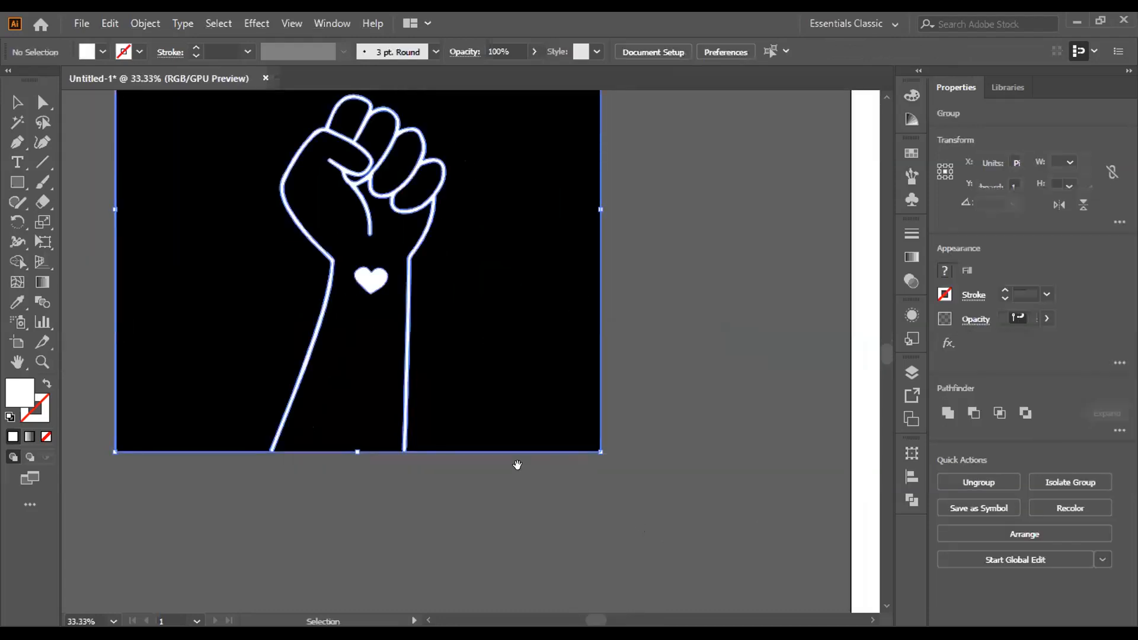
right_click(529, 87)
left_click(575, 224)
left_click(595, 223)
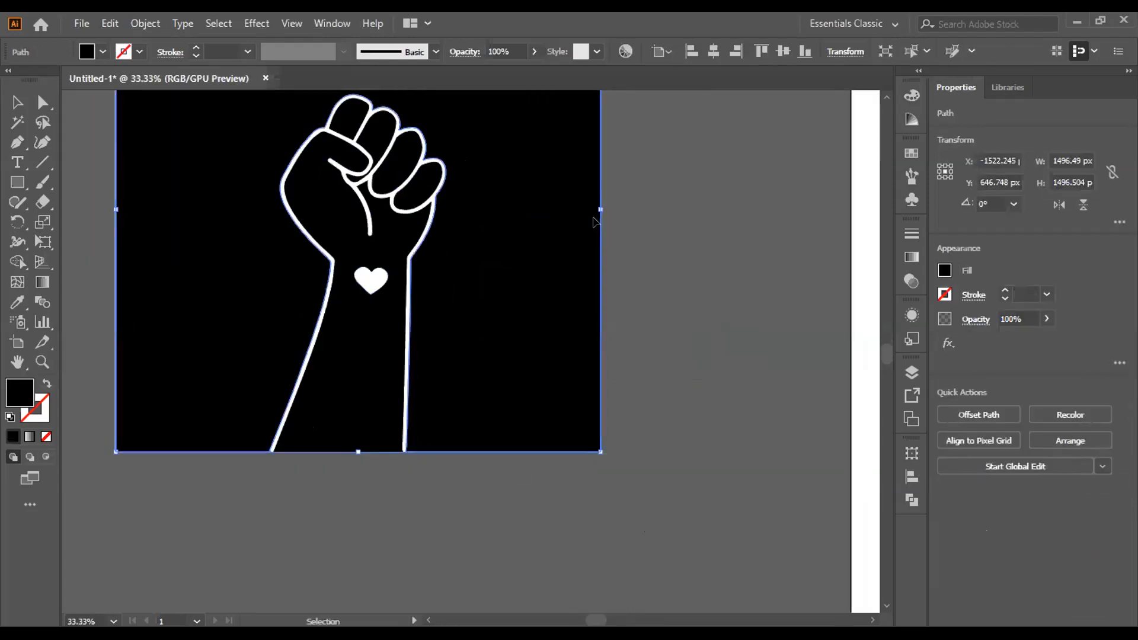
key("Delete")
Try to delete the black arm shape and undo the deletion.
left_click(314, 408)
key("Delete")
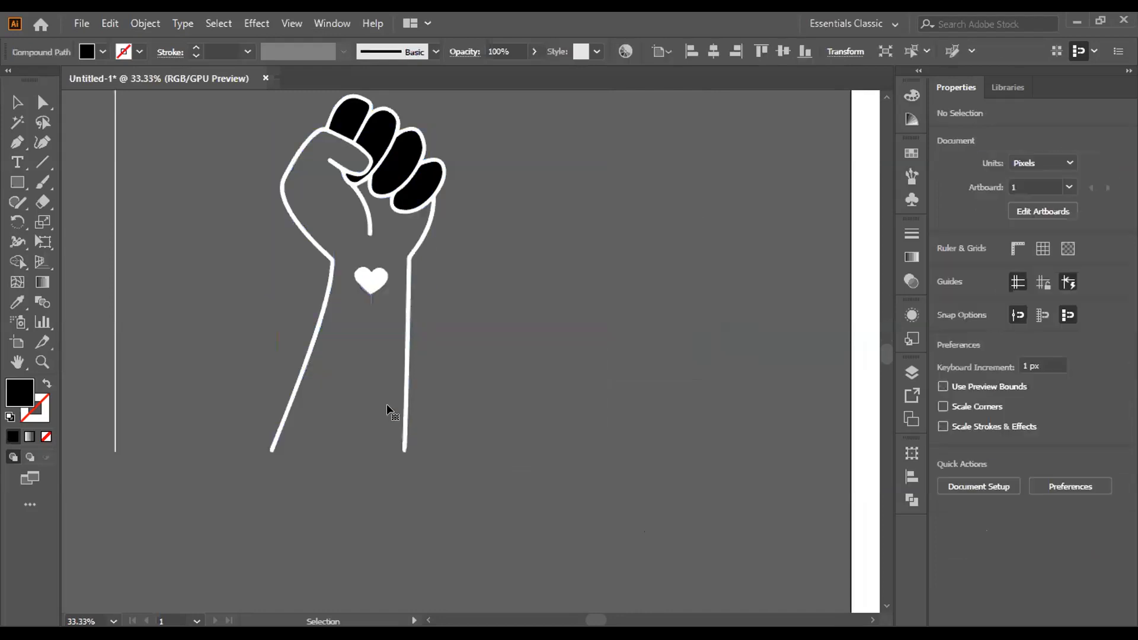
left_click(115, 364)
left_click(152, 516)
key("a")
key("ctrl+z")
Select the thin white frame path remaining around the fist artwork and delete it.
key("ctrl+shift+a")
key("v")
left_click_drag(89, 362, 129, 387)
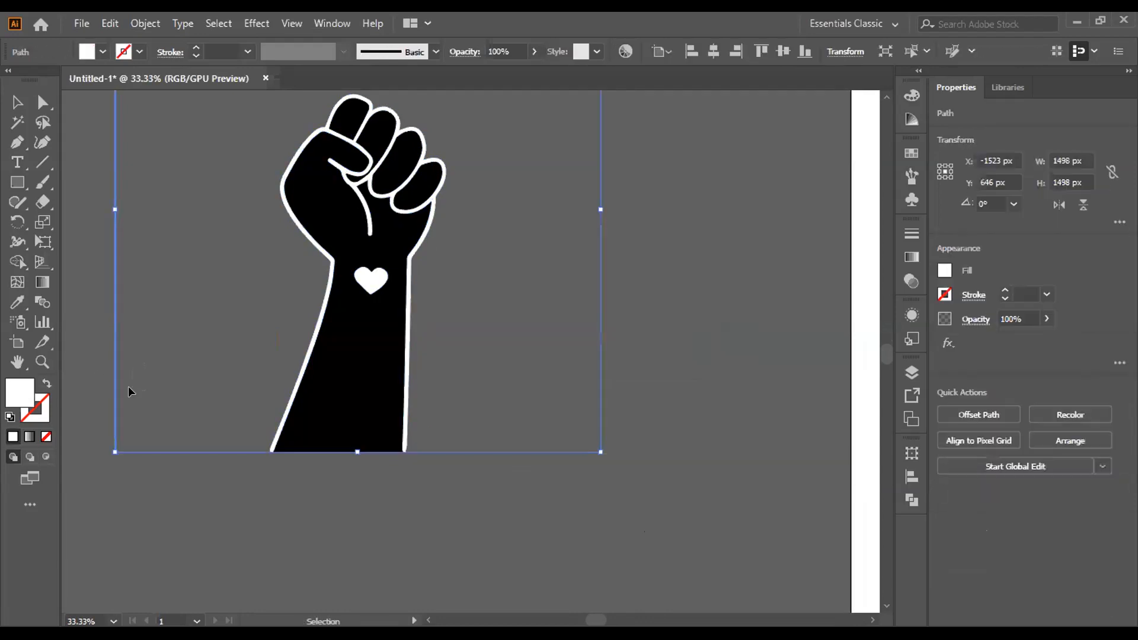
key("Delete")
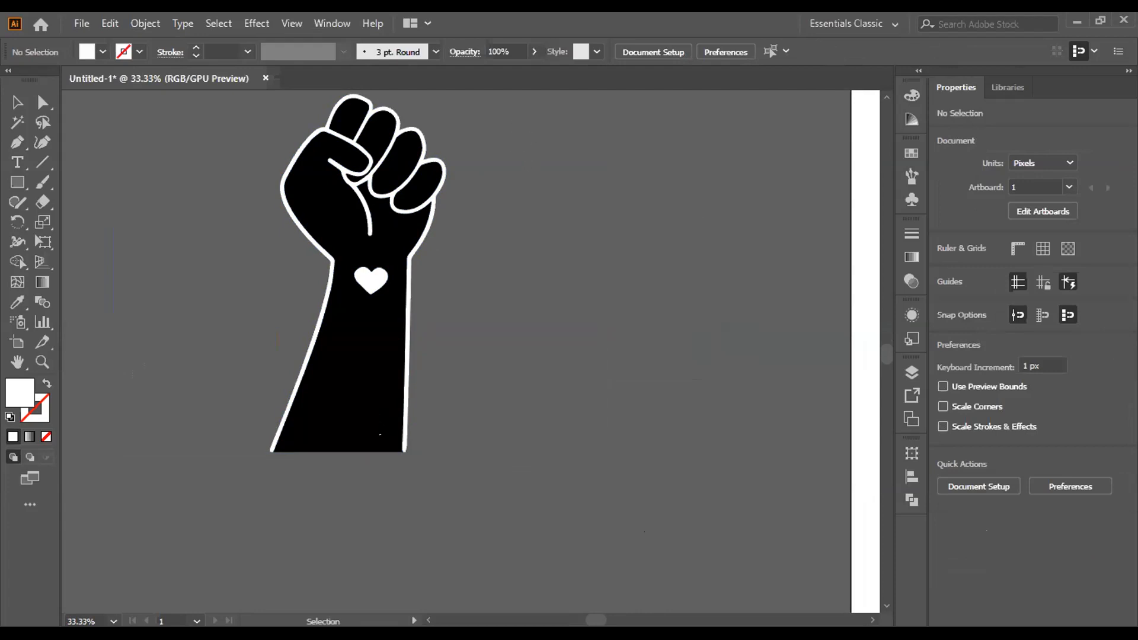
Select the black arm shape and all the finger shapes of the fist and fill them with medium brown.
left_click(368, 424)
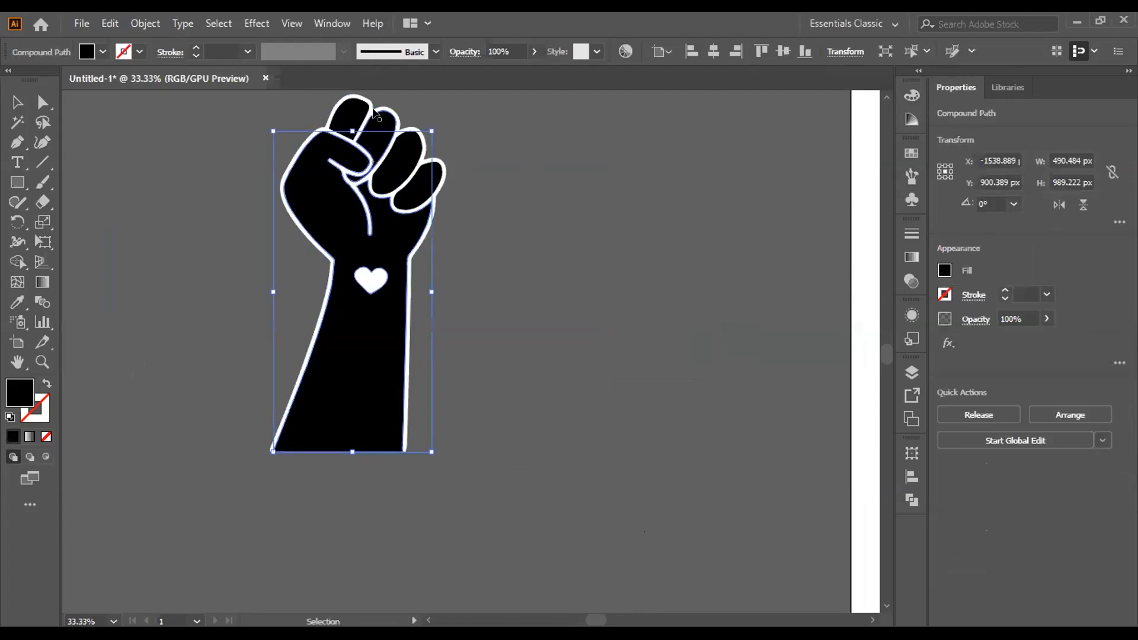
left_click(361, 102, "shift")
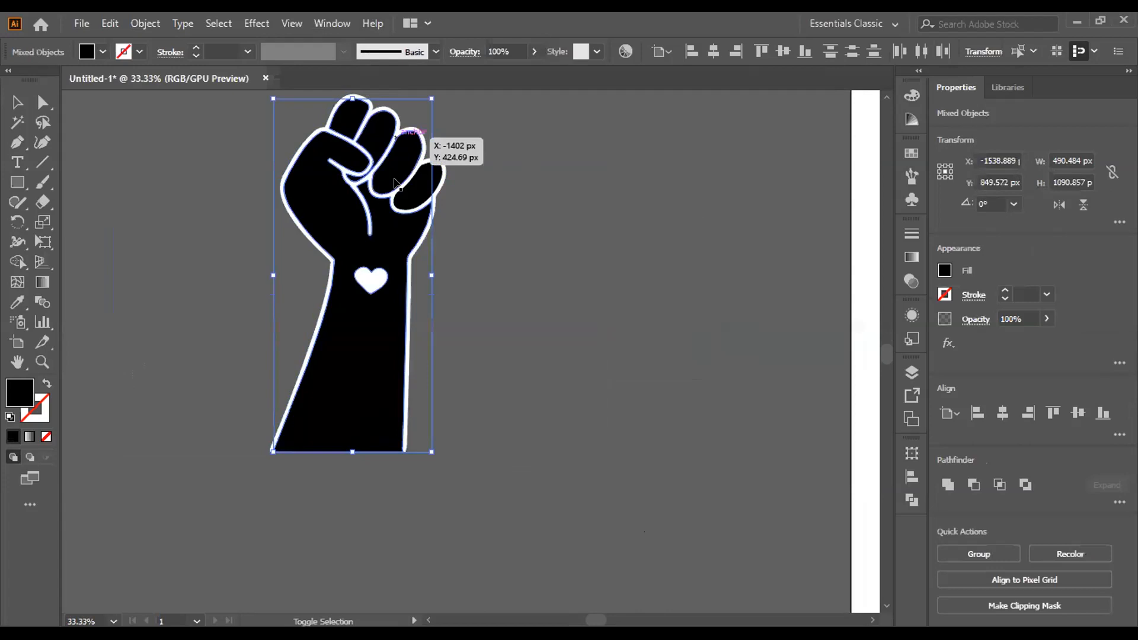
left_click(457, 167)
left_click(349, 122)
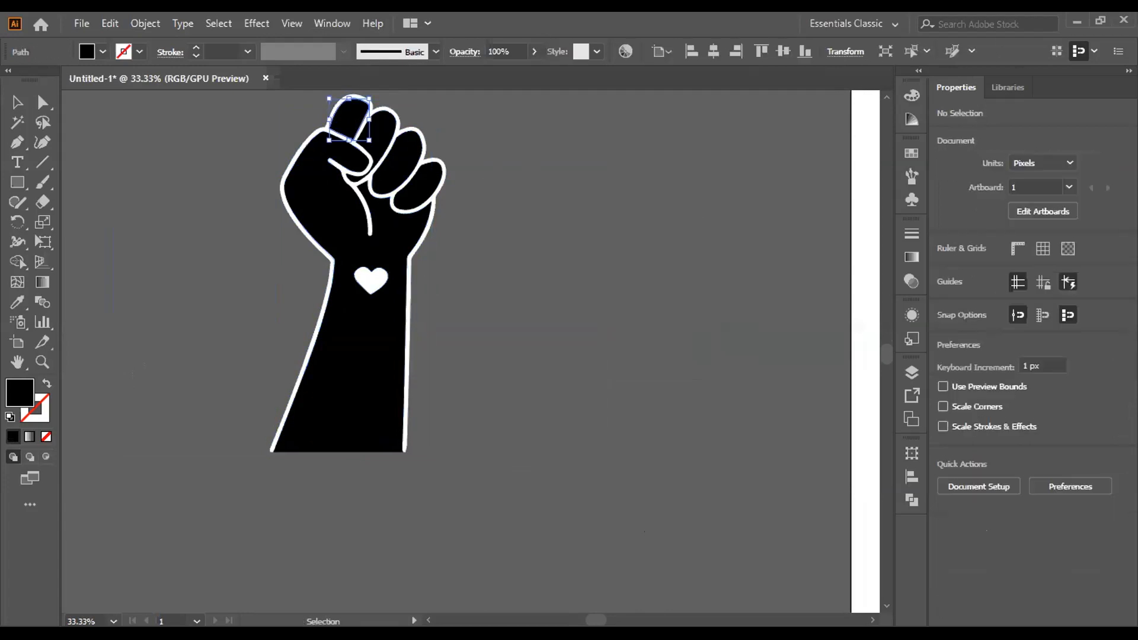
left_click(405, 155)
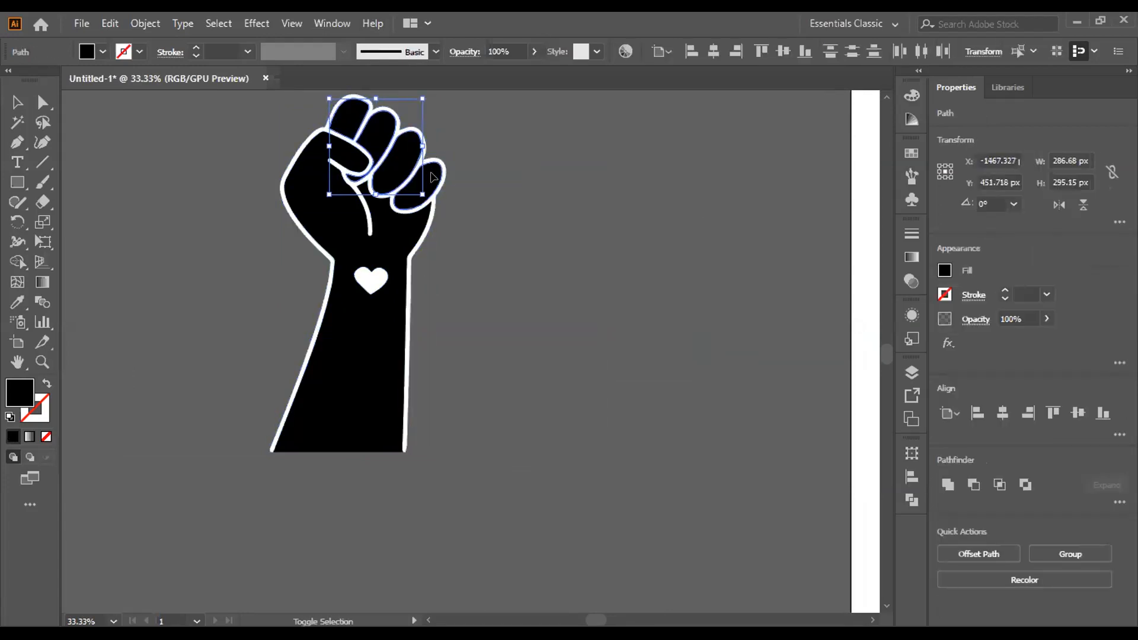
left_click(367, 384, "shift")
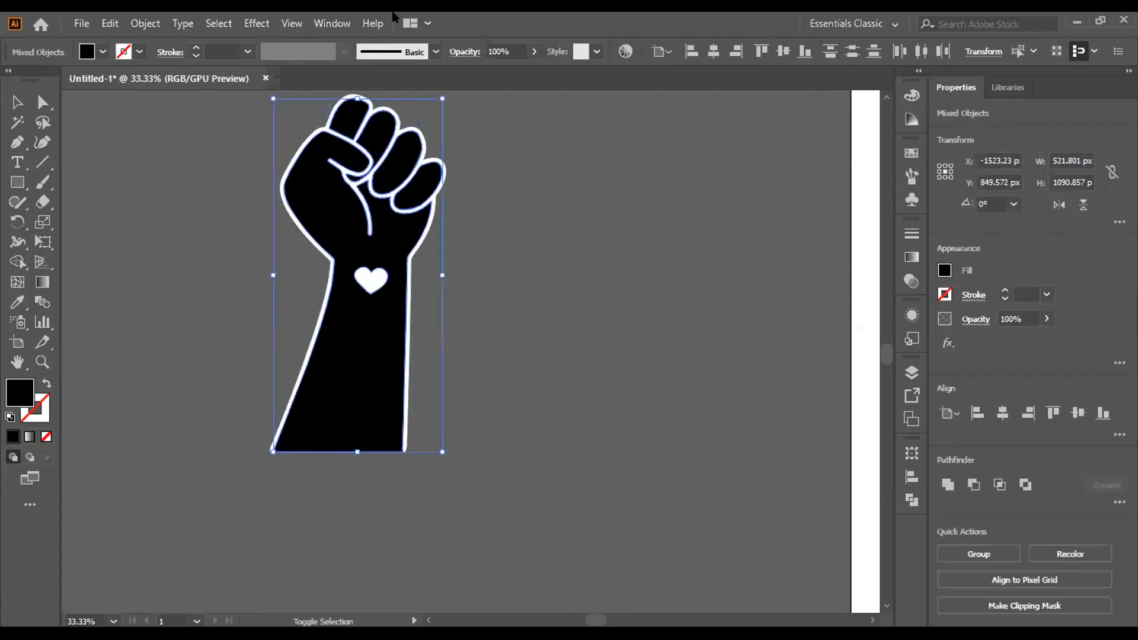
left_click(102, 53)
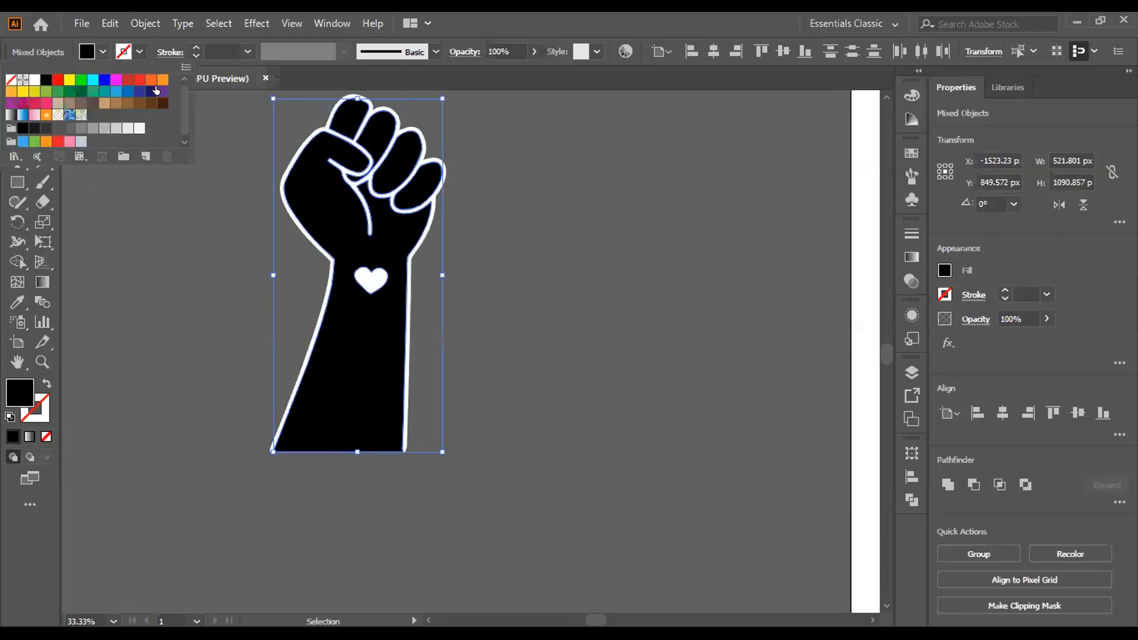
left_click(115, 105)
left_click(134, 299)
scroll(564, 452, "up", 2)
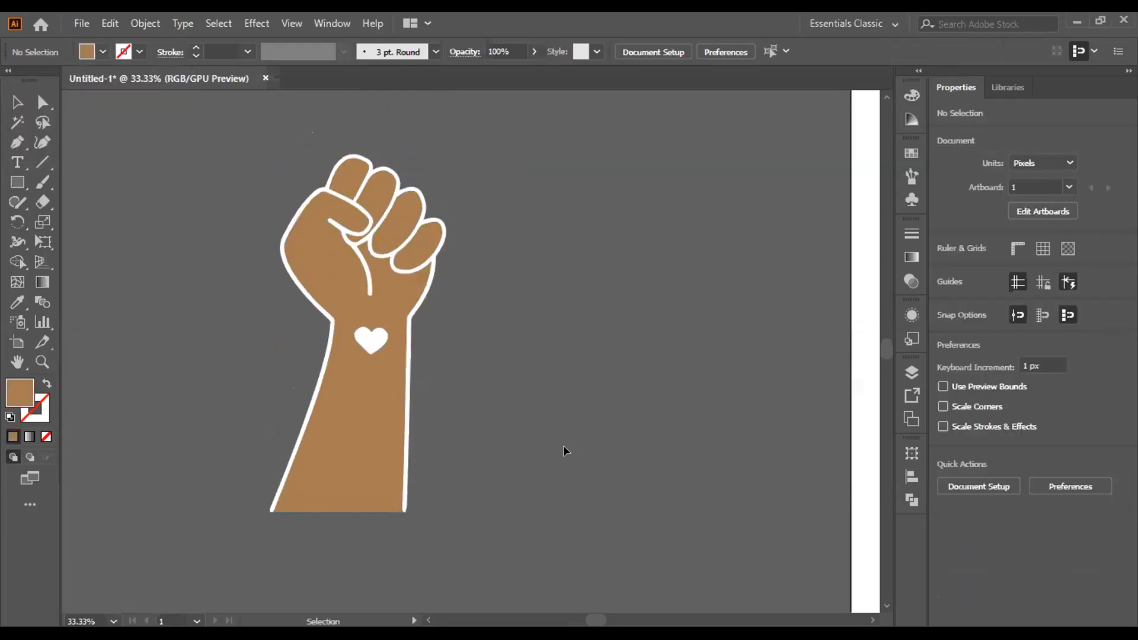
Select the brown arm and all the brown finger shapes and group them.
left_click(304, 248)
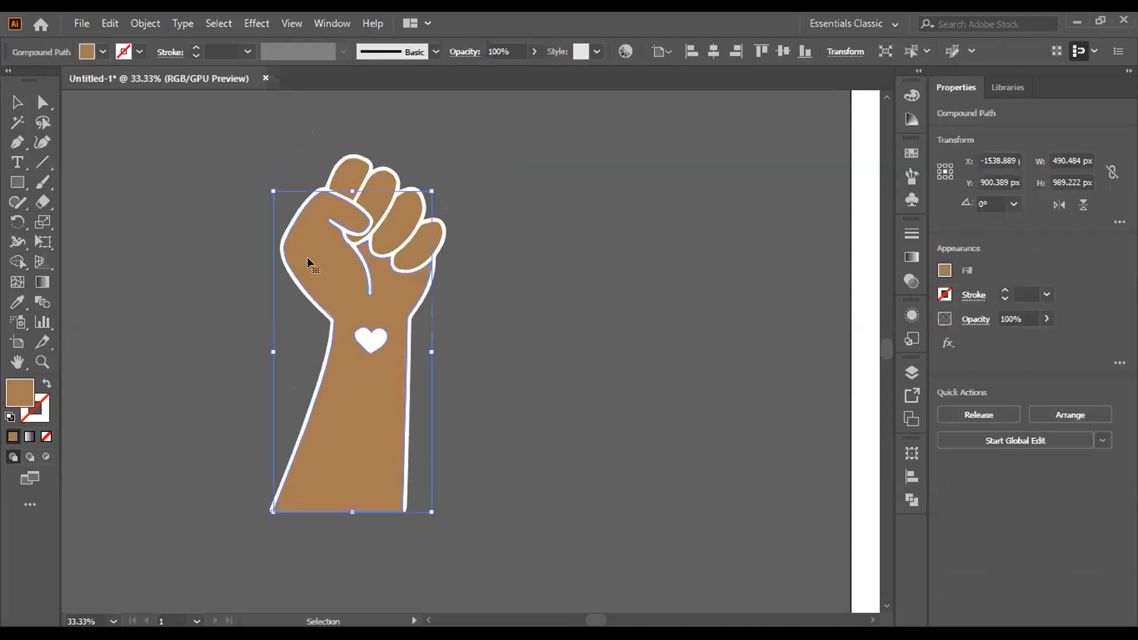
left_click(440, 183)
left_click(371, 179, "shift")
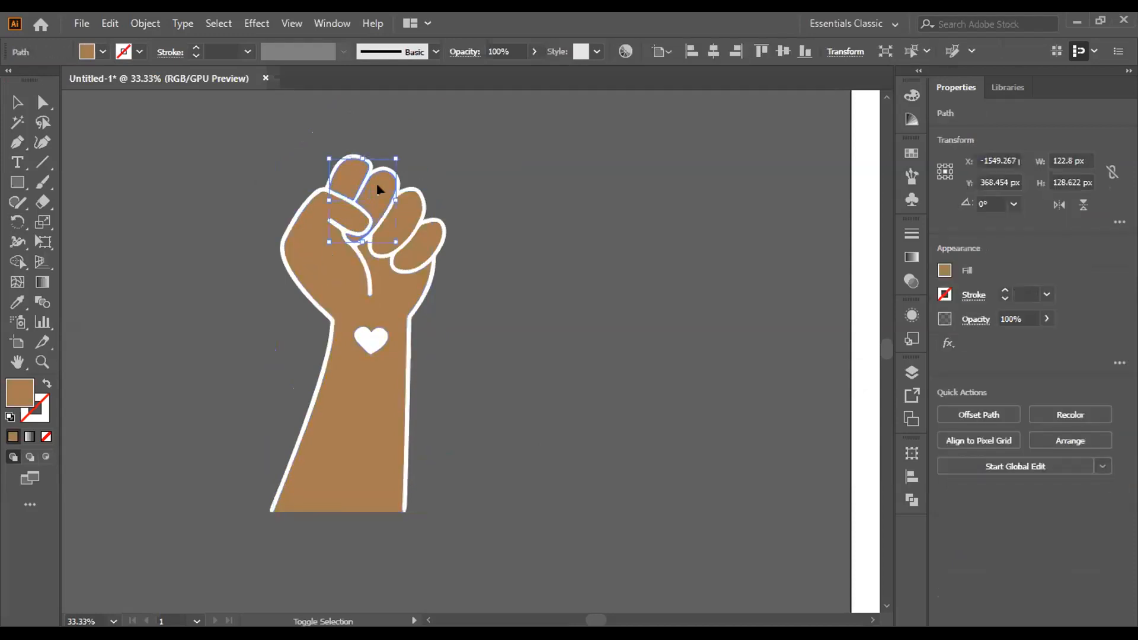
left_click(383, 196, "shift")
left_click(400, 205, "shift")
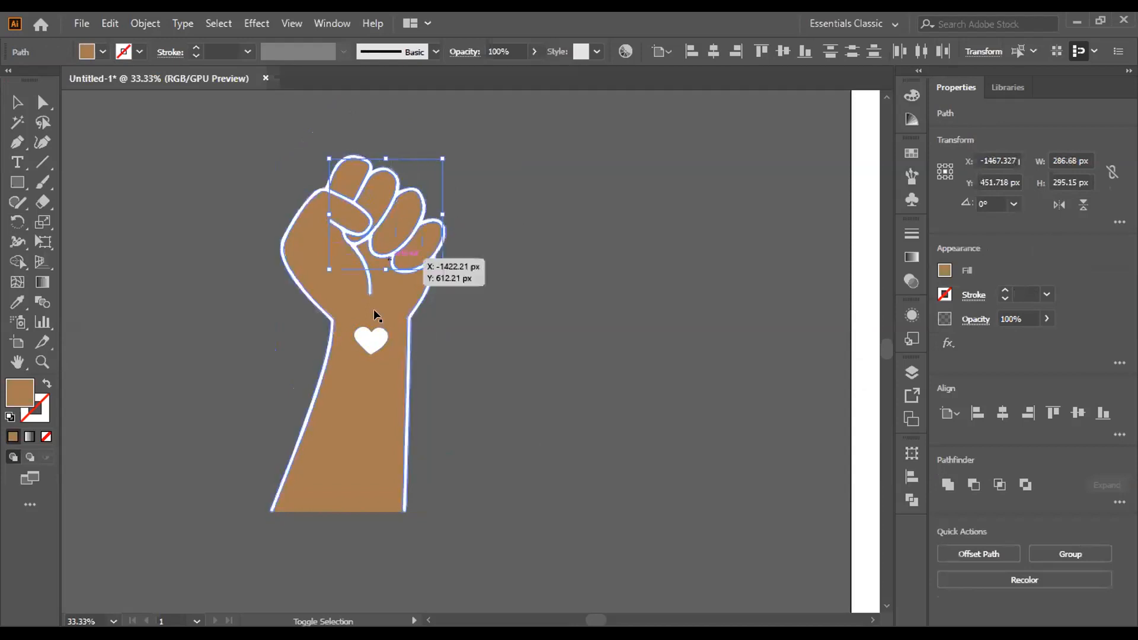
key("ctrl+a")
key("a")
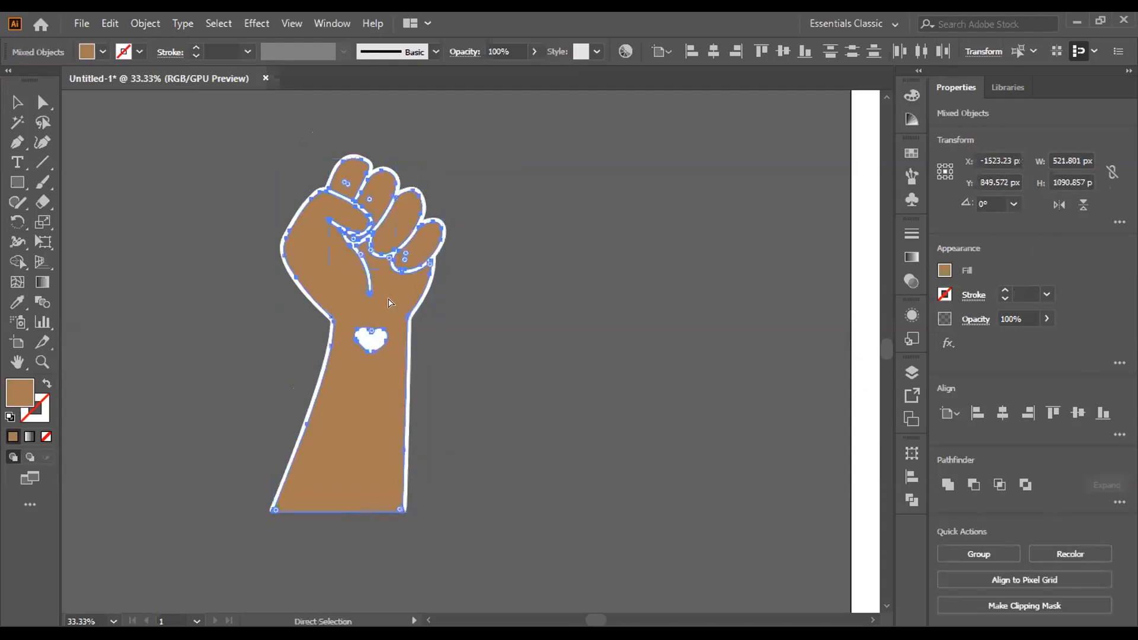
key("ctrl+g")
key("v")
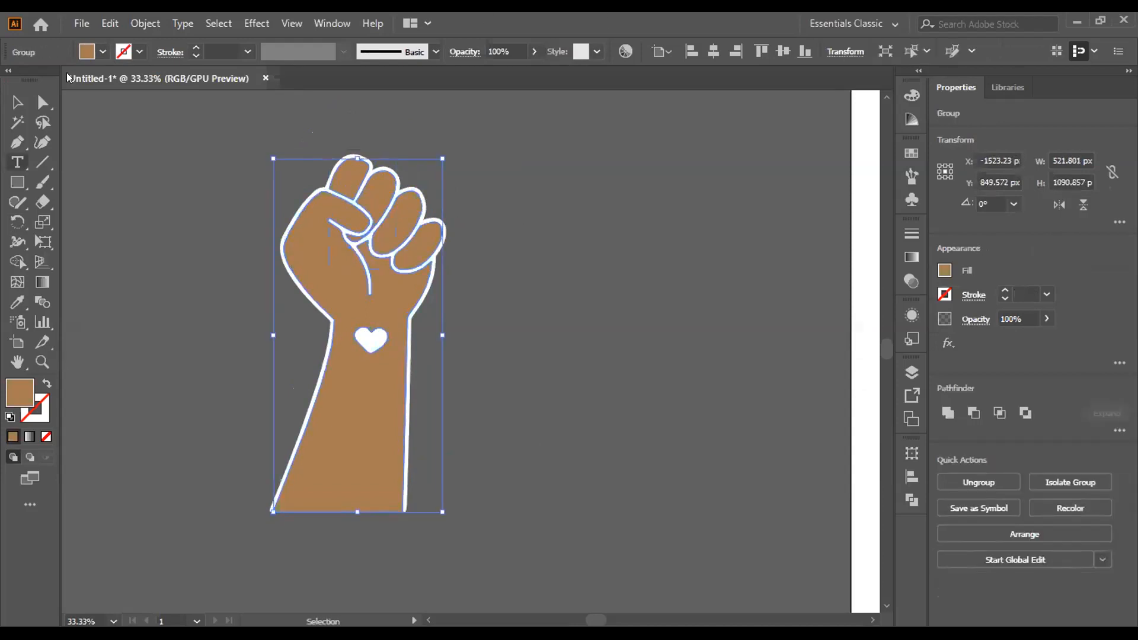
Try other brown and tan fills on the grouped arm, then restore the brown R=166 G=124 B=82.
left_click(99, 52)
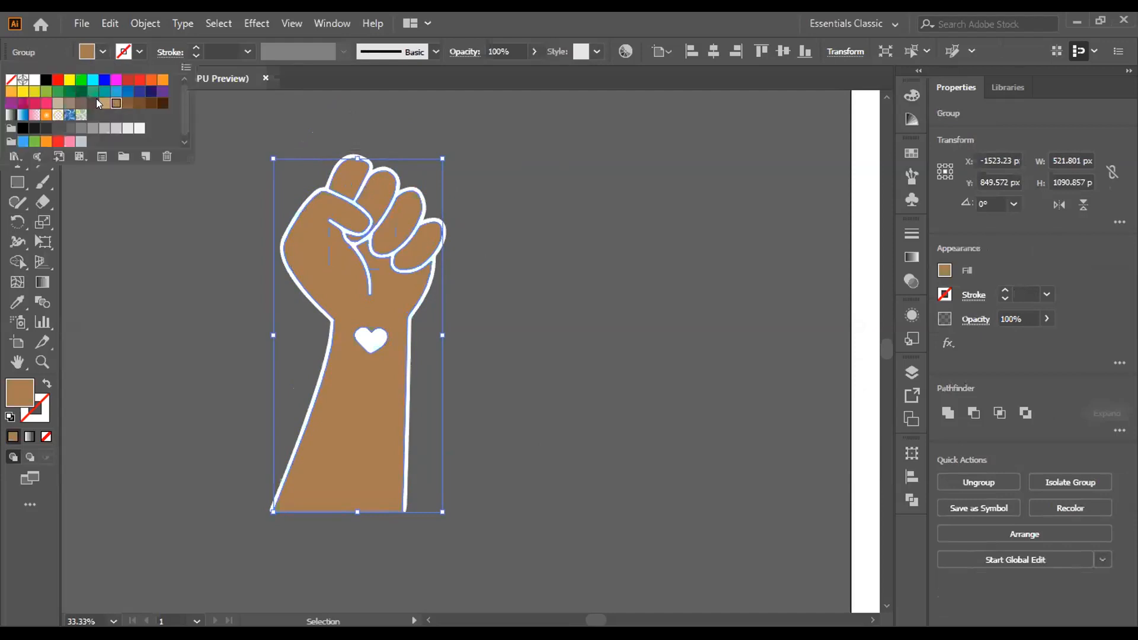
left_click(59, 103)
left_click(69, 104)
left_click(104, 103)
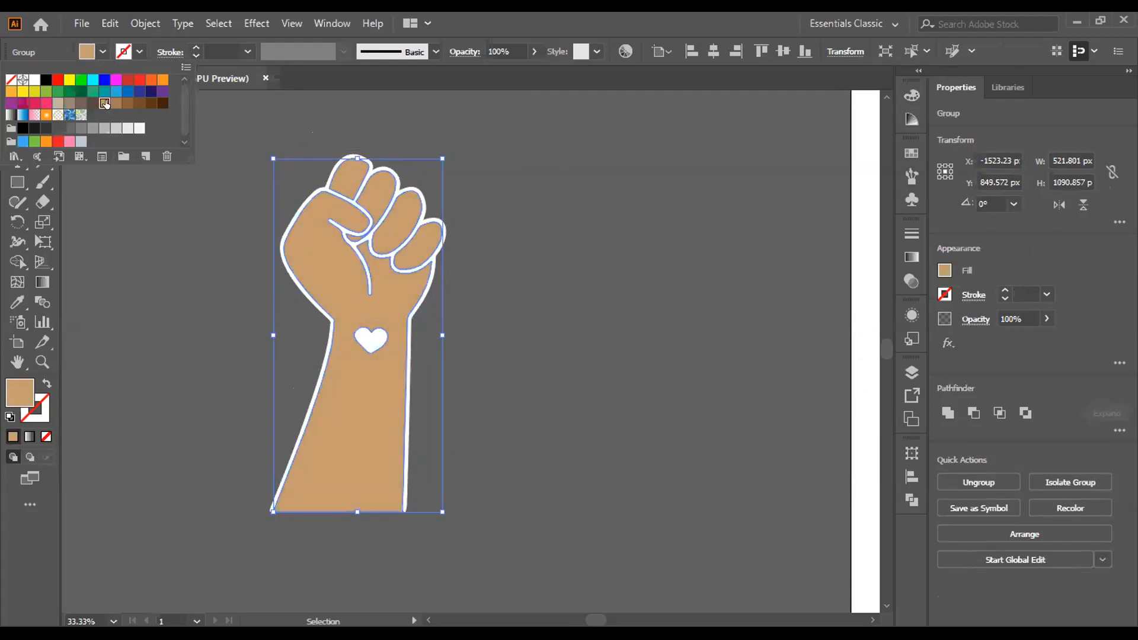
left_click(116, 103)
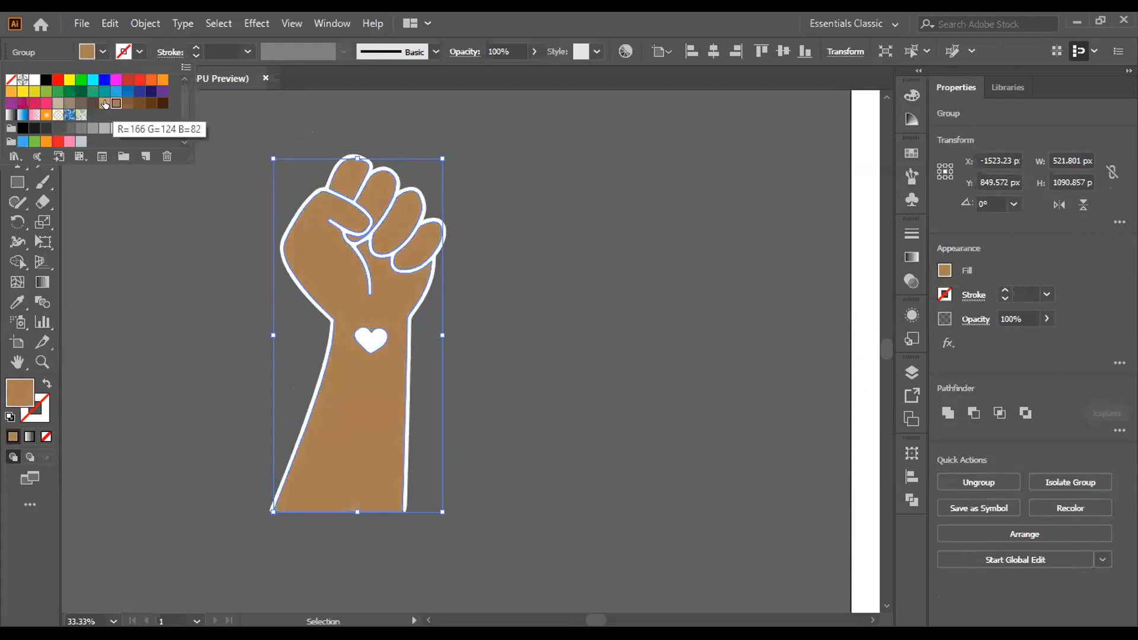
left_click(151, 249)
Fill the white heart on the wrist with bright red.
left_click(372, 340)
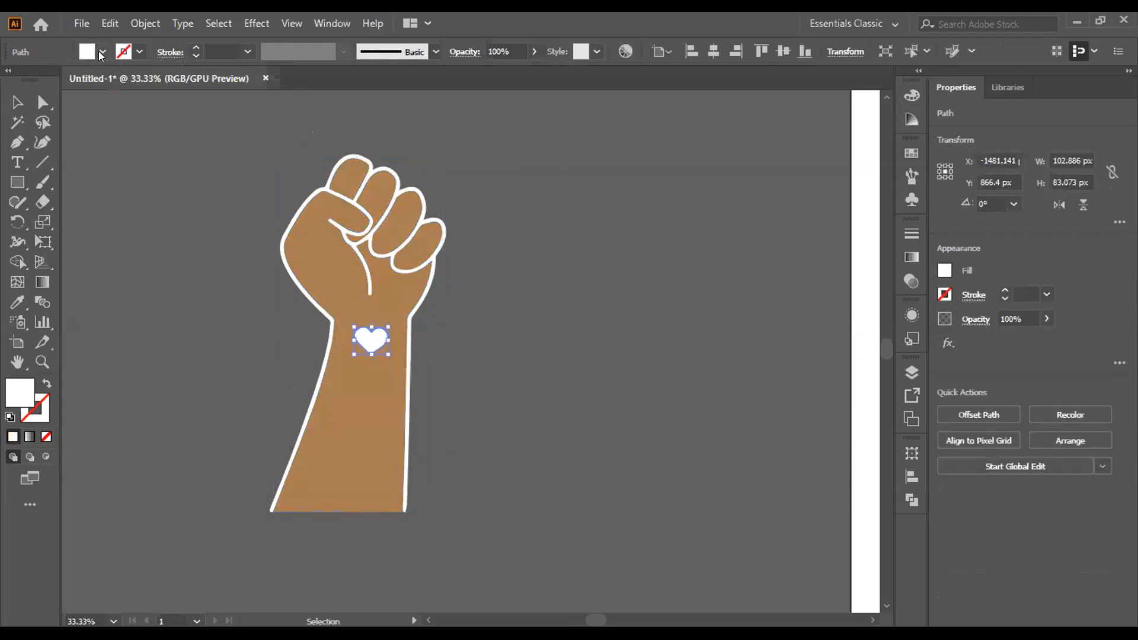
left_click(102, 52)
left_click(57, 79)
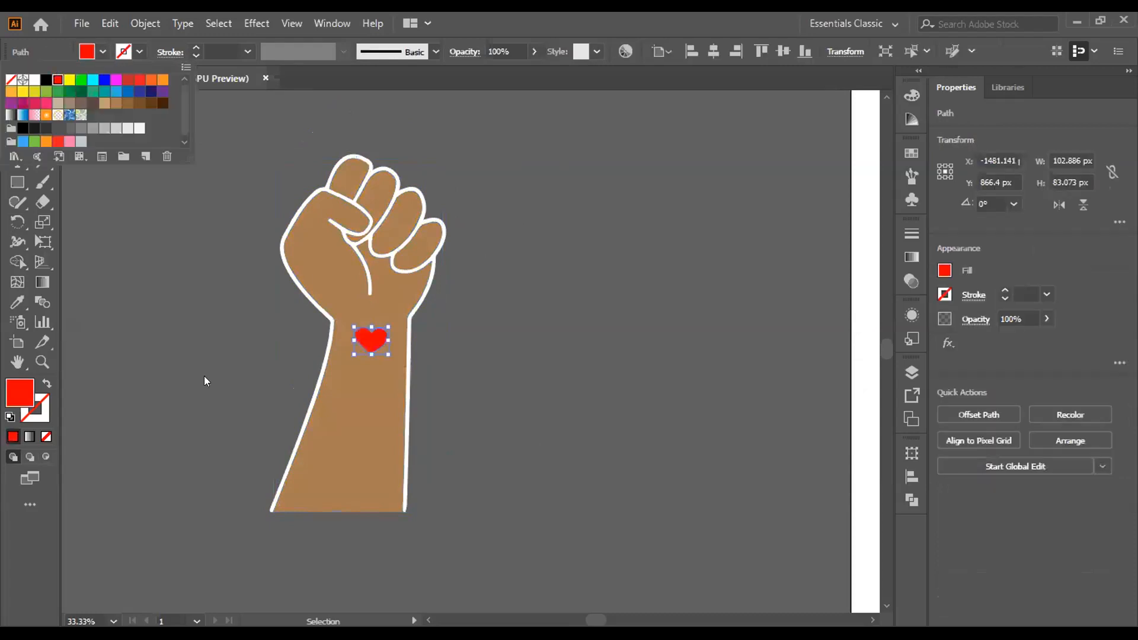
left_click(204, 376)
scroll(206, 381, "up", 1)
scroll(206, 381, "down", 1)
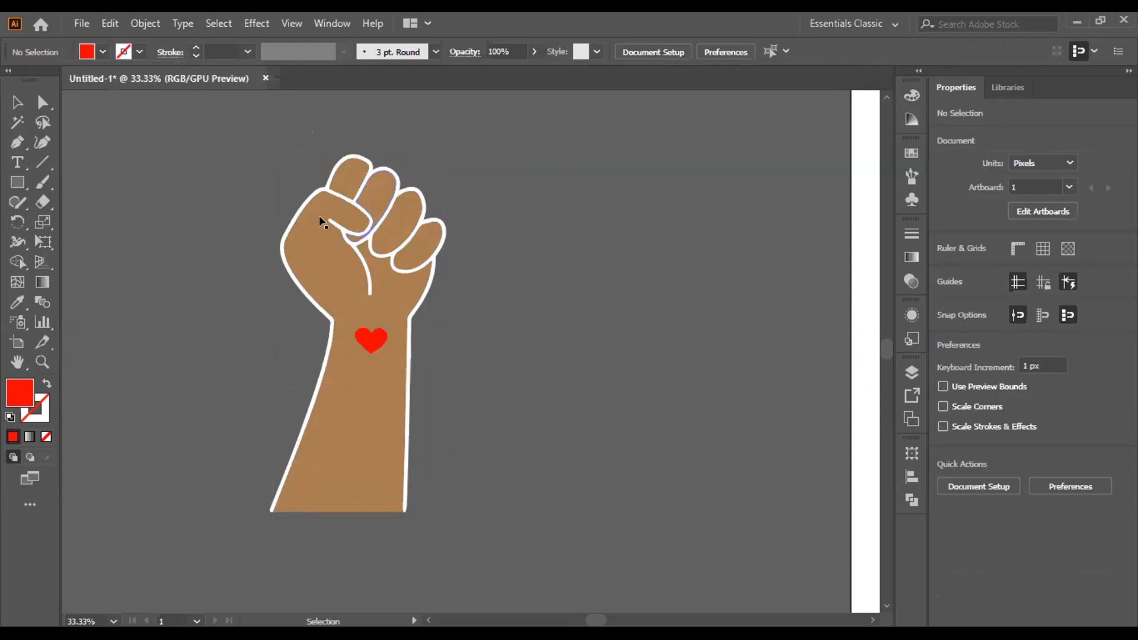
Select the whole fist artwork together with the red heart and group it.
key("ctrl+a")
key("a")
key("ctrl+g")
key("v")
left_click(539, 450)
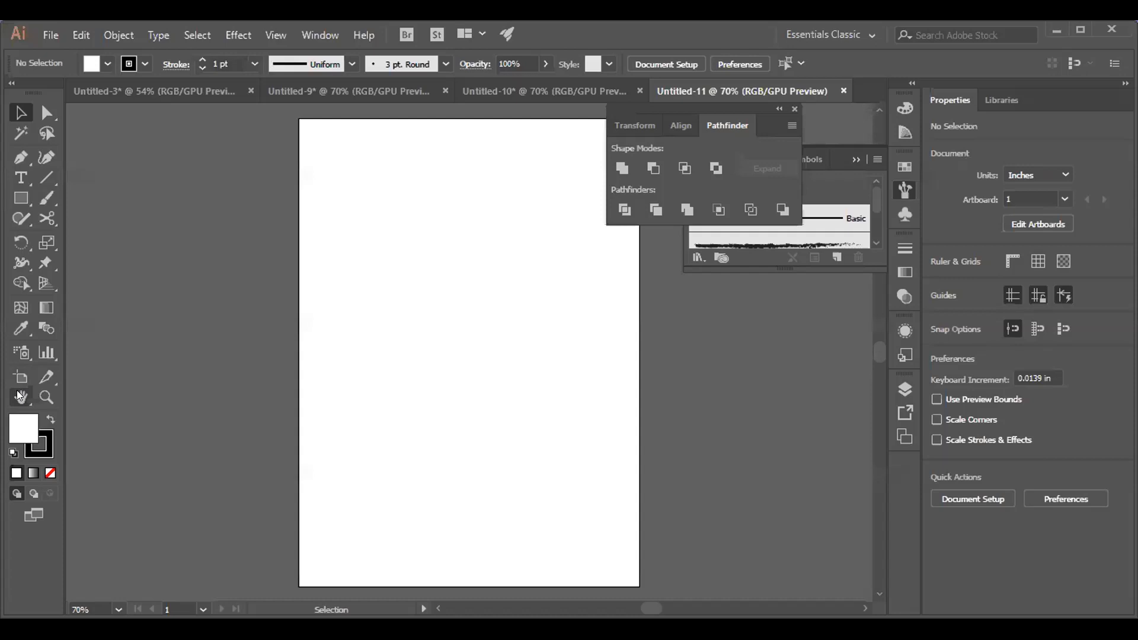
Draw a small test rectangle about 0.62 by 0.14 in on the upper artboard of Untitled-11 and remove it.
left_click(21, 396)
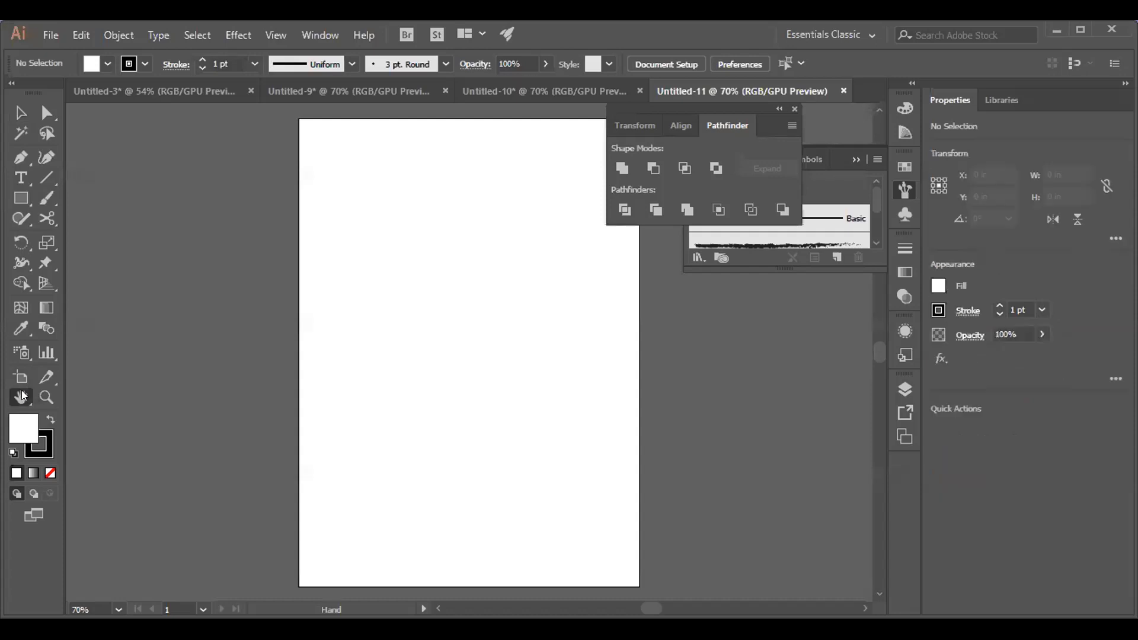
left_click_drag(387, 366, 326, 366)
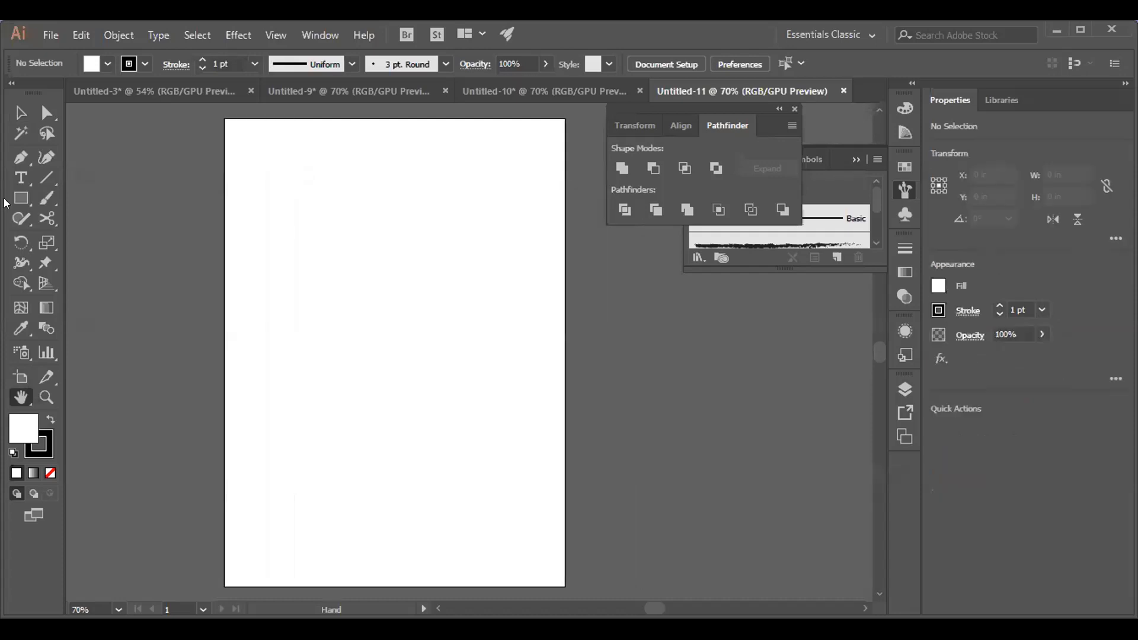
left_click(20, 112)
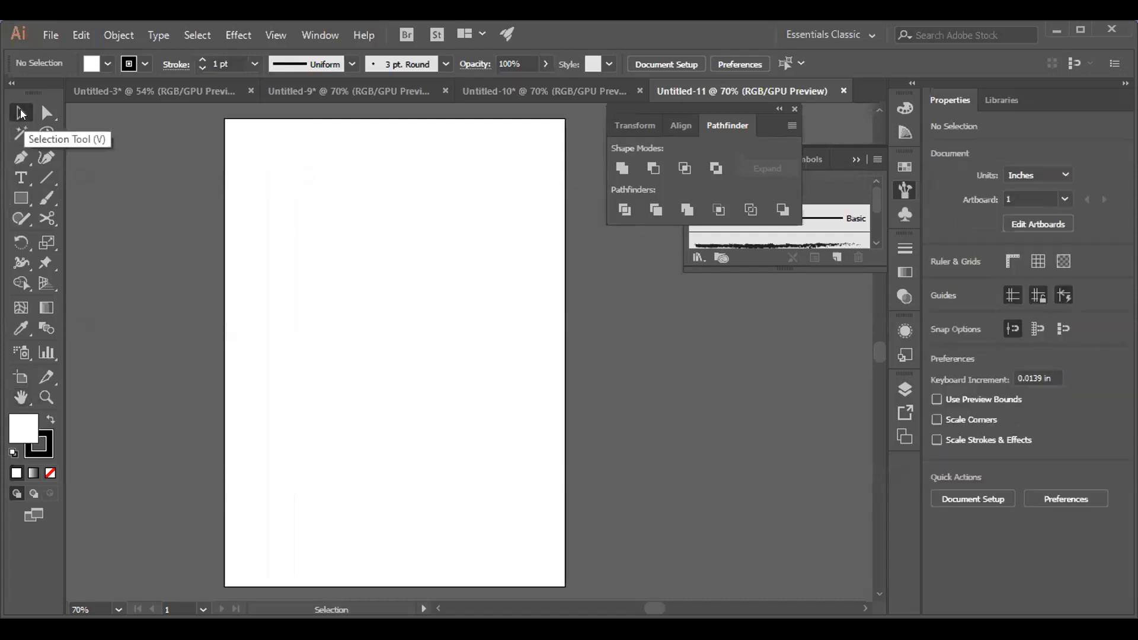
left_click(20, 196)
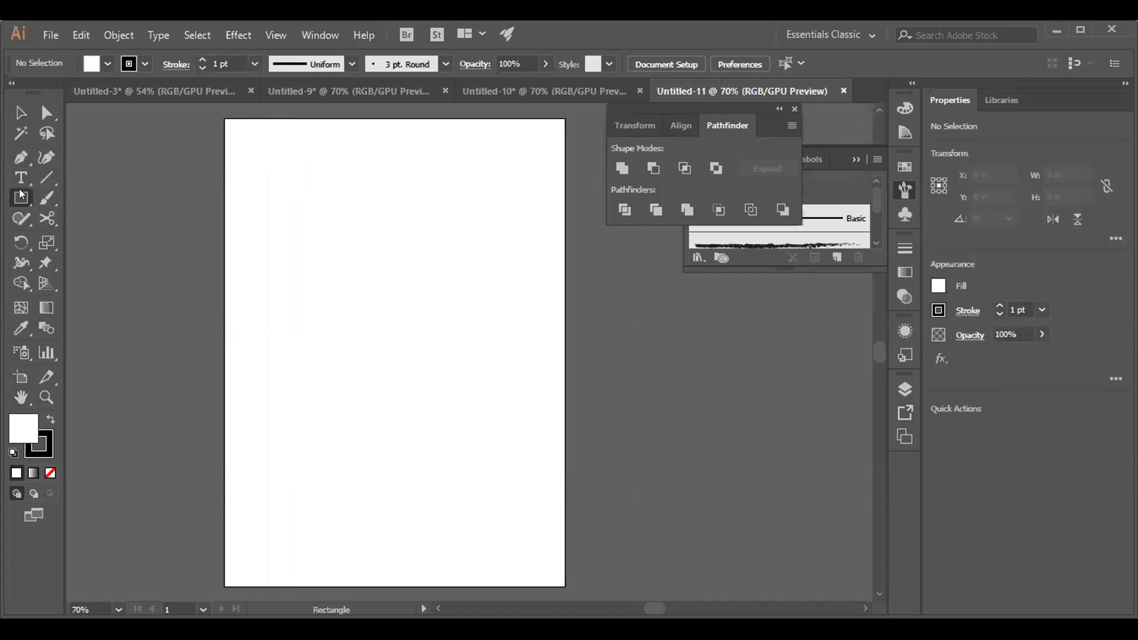
left_click(83, 191)
mouse_move(300, 204)
left_mouse_down()
mouse_move(393, 254)
mouse_move(333, 211)
left_mouse_up()
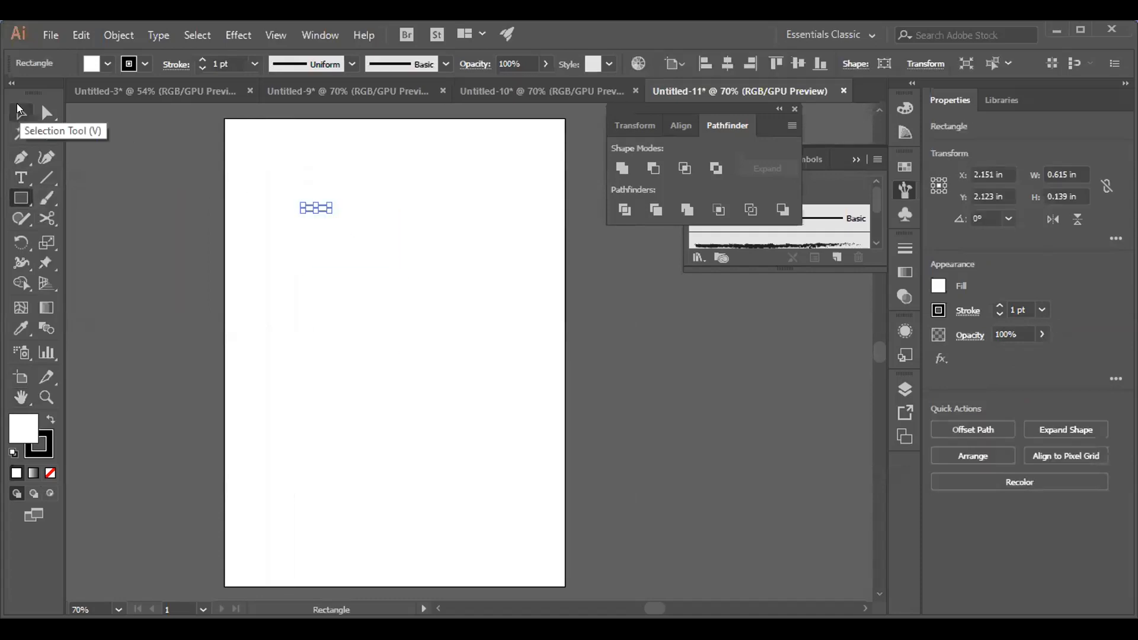
left_click(46, 112)
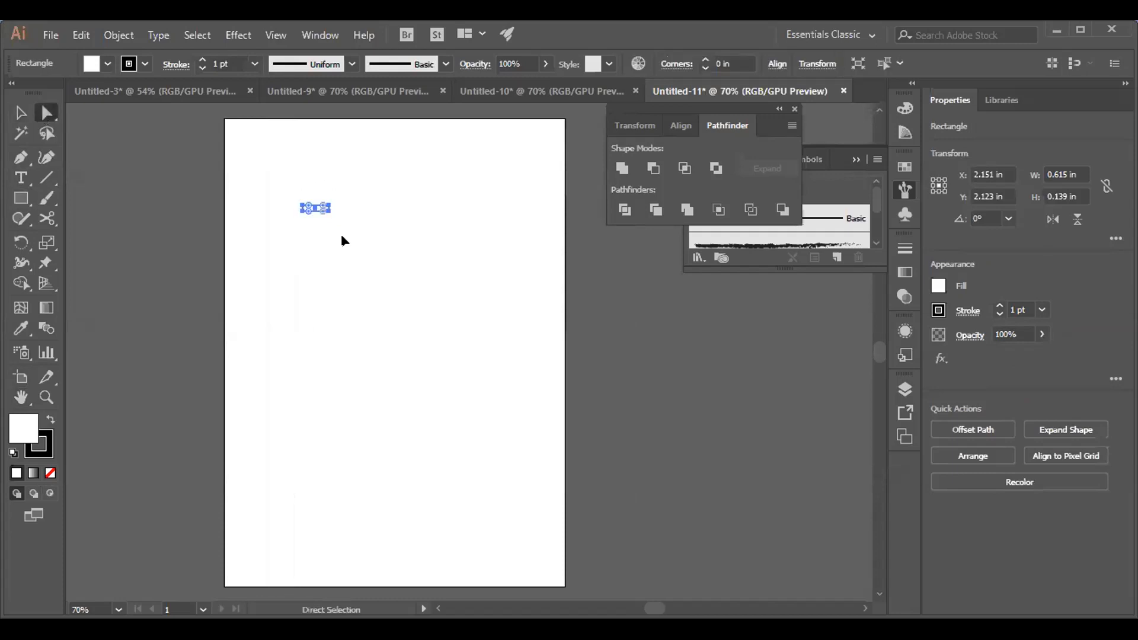
left_click(342, 240)
left_click(21, 112)
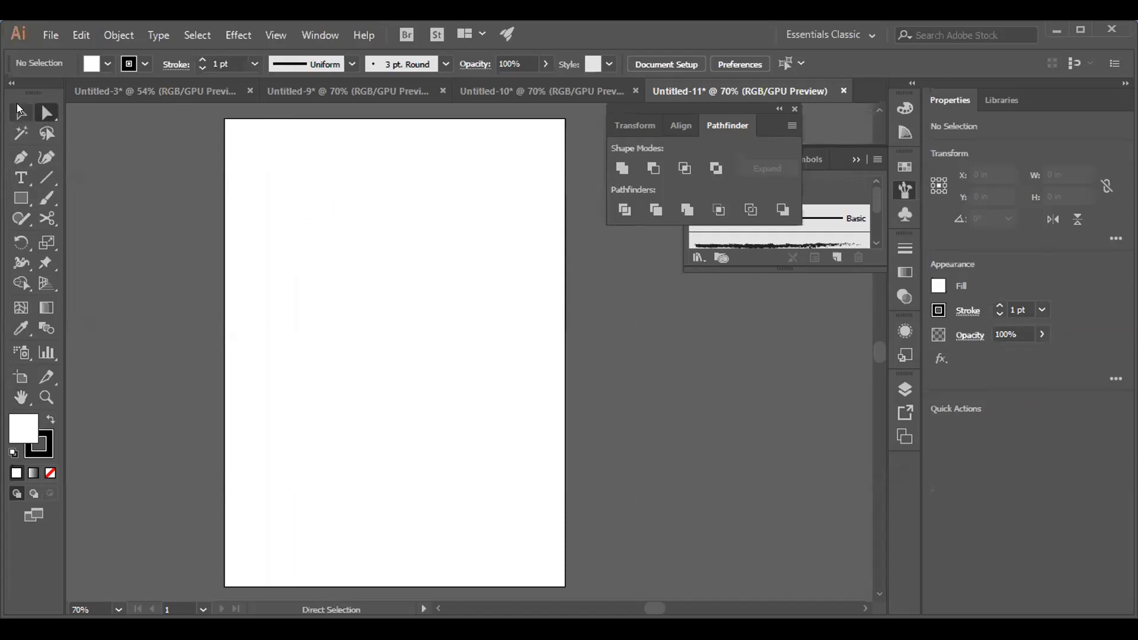
Draw a rectangle about 4.8 by 3.43 in on the upper half of the artboard, then delete it using Direct Selection.
left_click(21, 198)
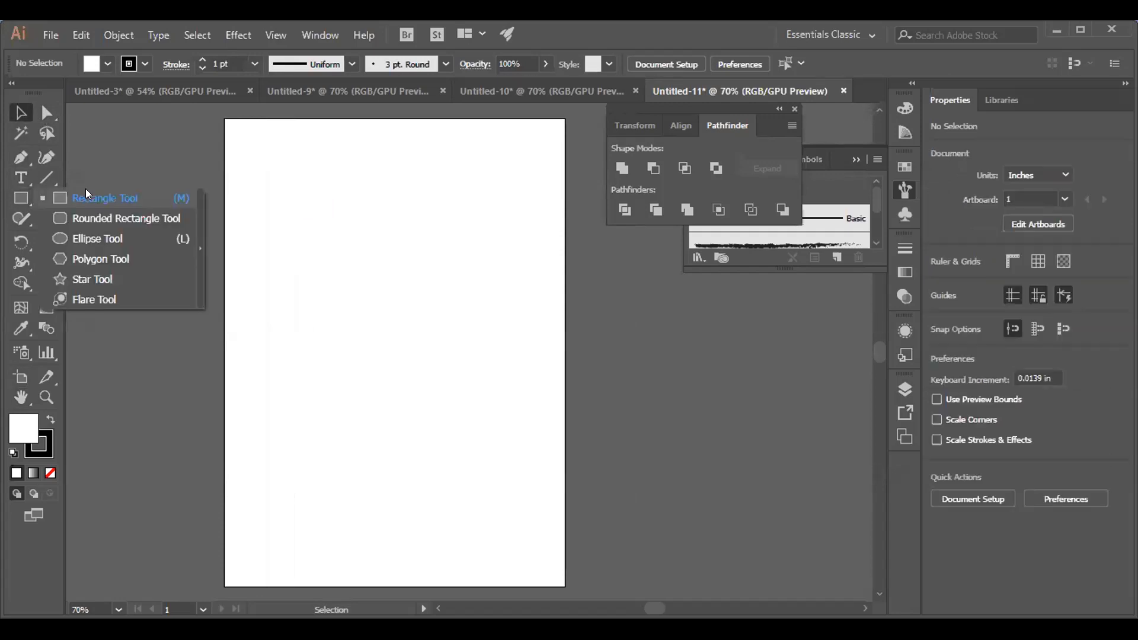
left_click_drag(287, 206, 491, 352)
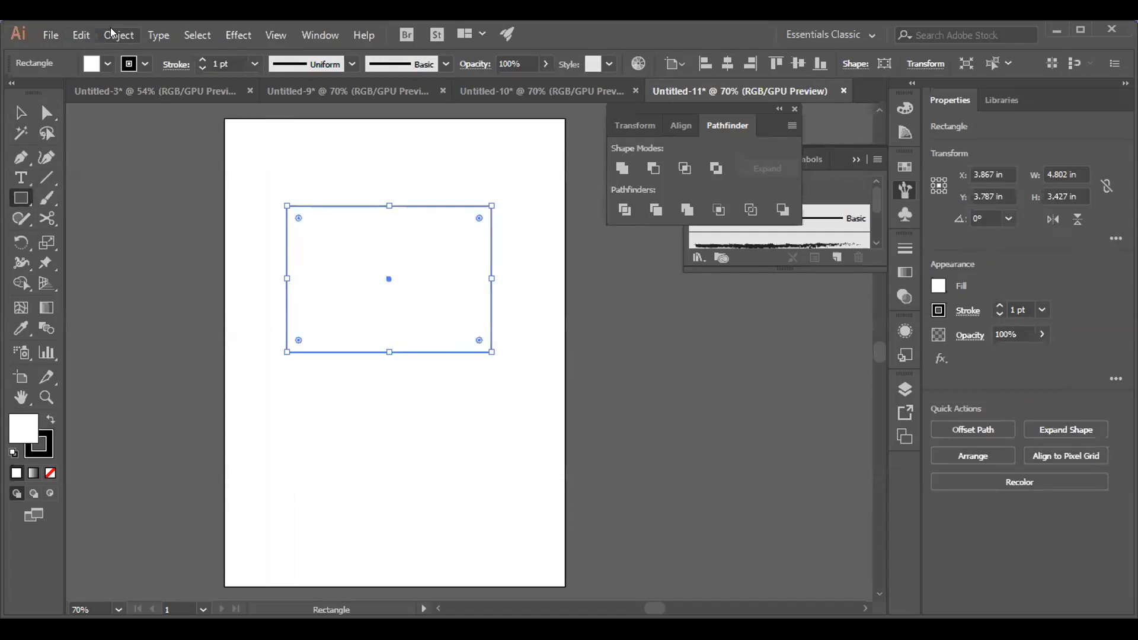
left_click(47, 115)
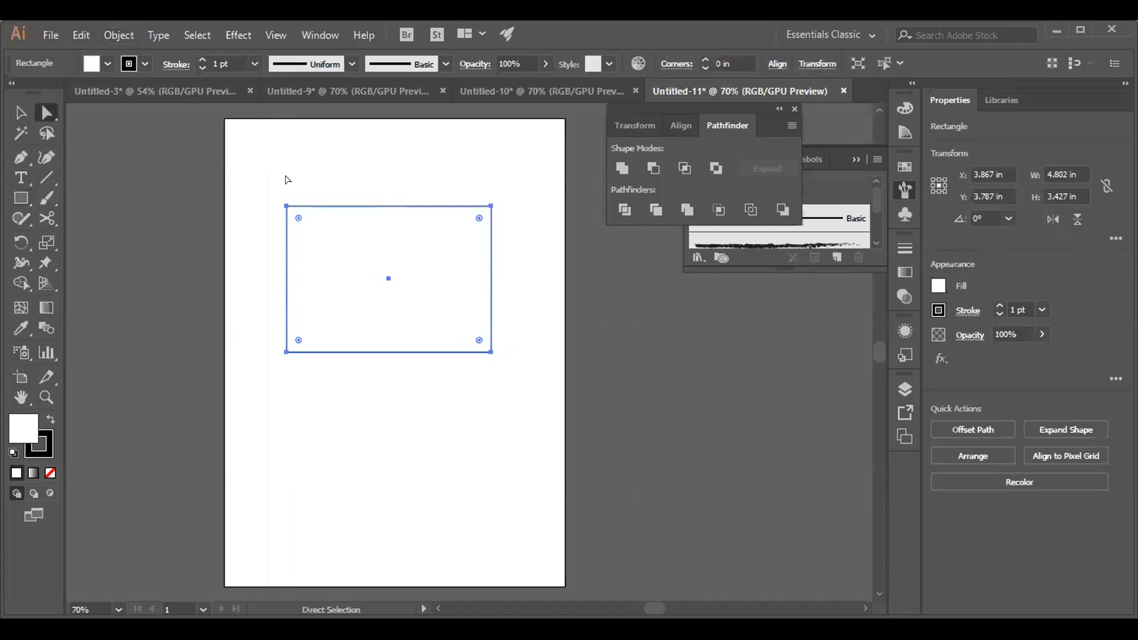
left_click_drag(298, 178, 531, 390)
key("Delete")
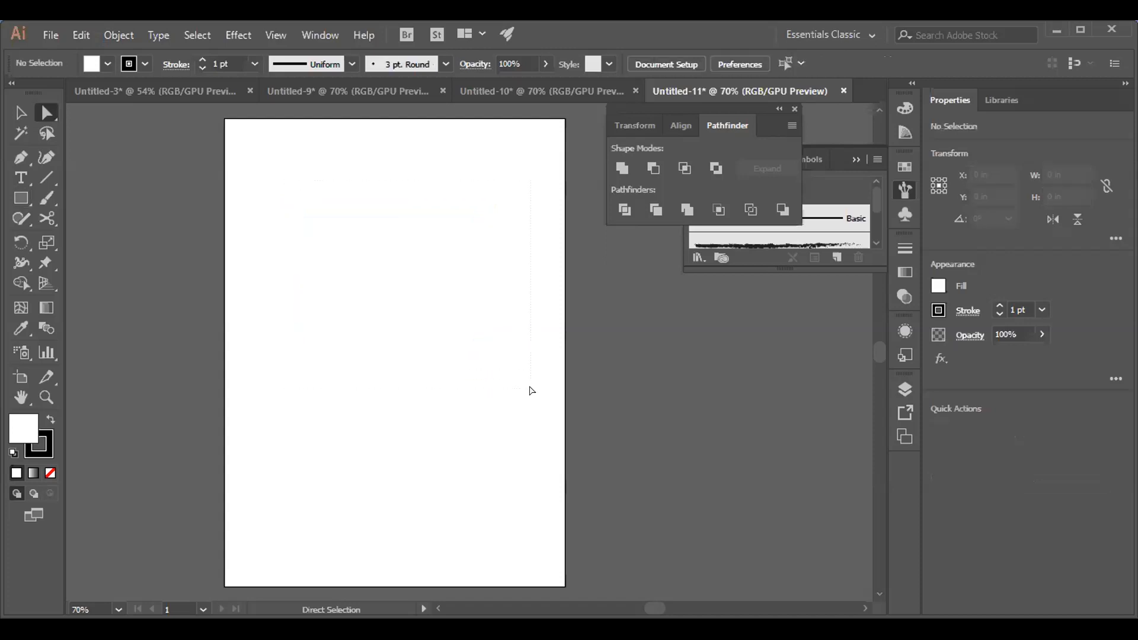
left_click(21, 112)
Draw a 5 by 5 in square on the artboard and fill it with dark green.
left_click_drag(24, 202, 102, 207)
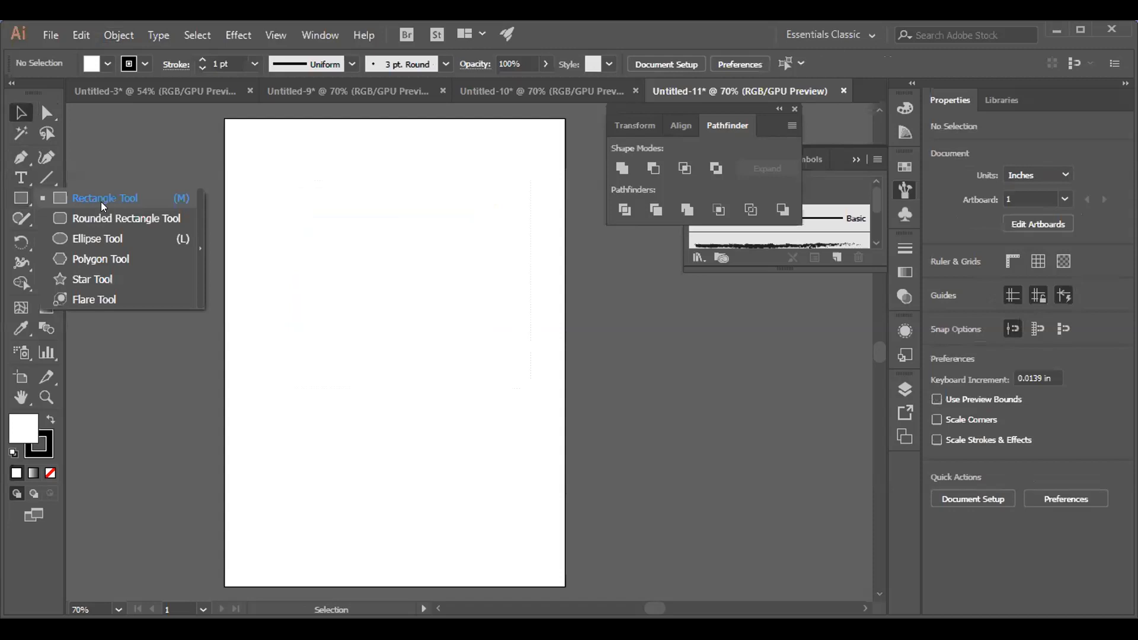
left_click(110, 198)
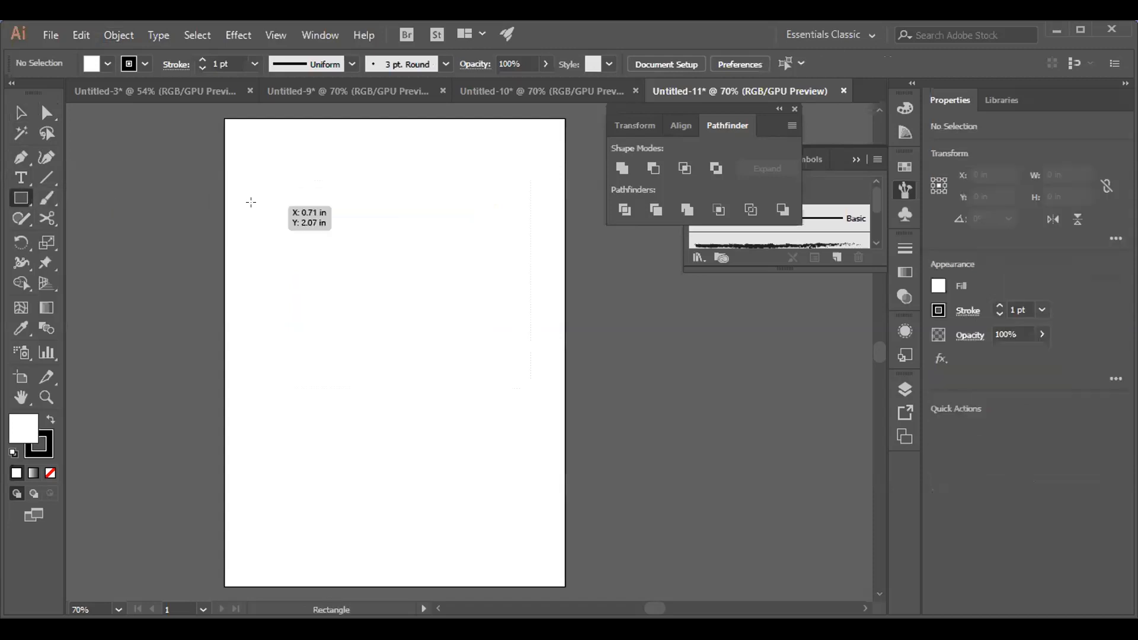
mouse_move(254, 206)
left_mouse_down()
mouse_move(384, 333)
mouse_move(441, 356)
mouse_move(463, 326)
mouse_move(458, 282)
mouse_move(464, 299)
left_mouse_up()
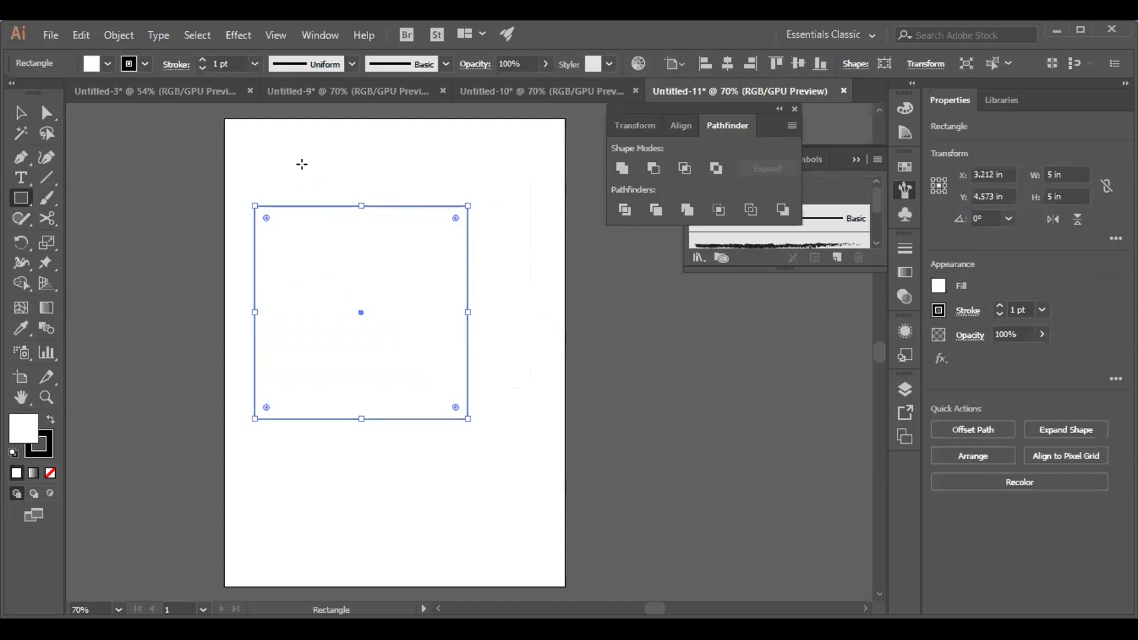
left_click(939, 286)
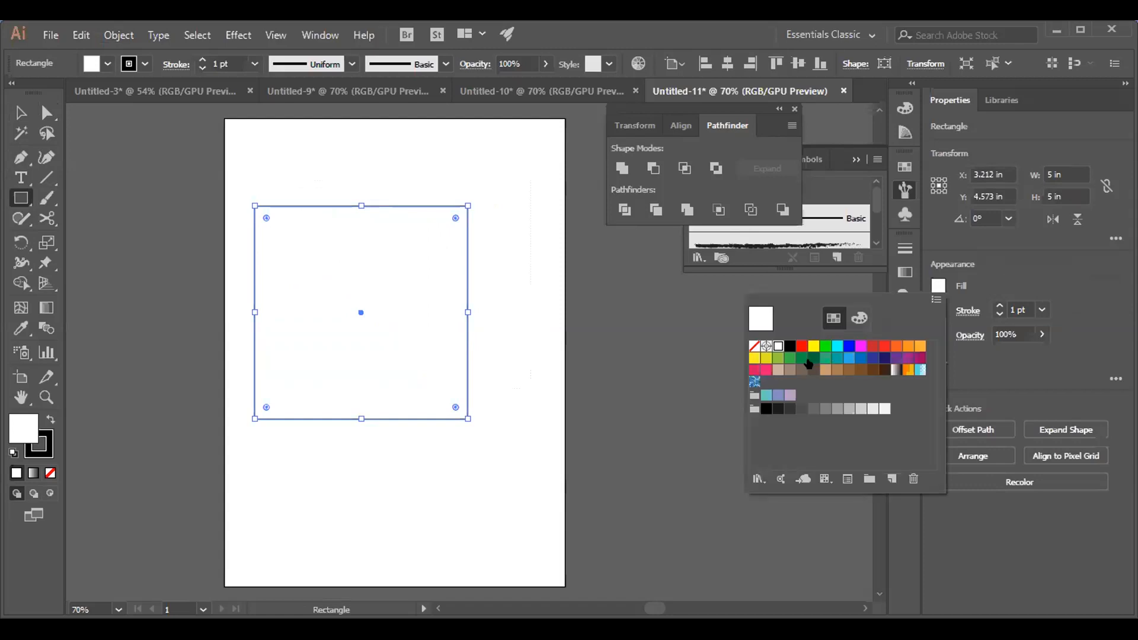
left_click(809, 358)
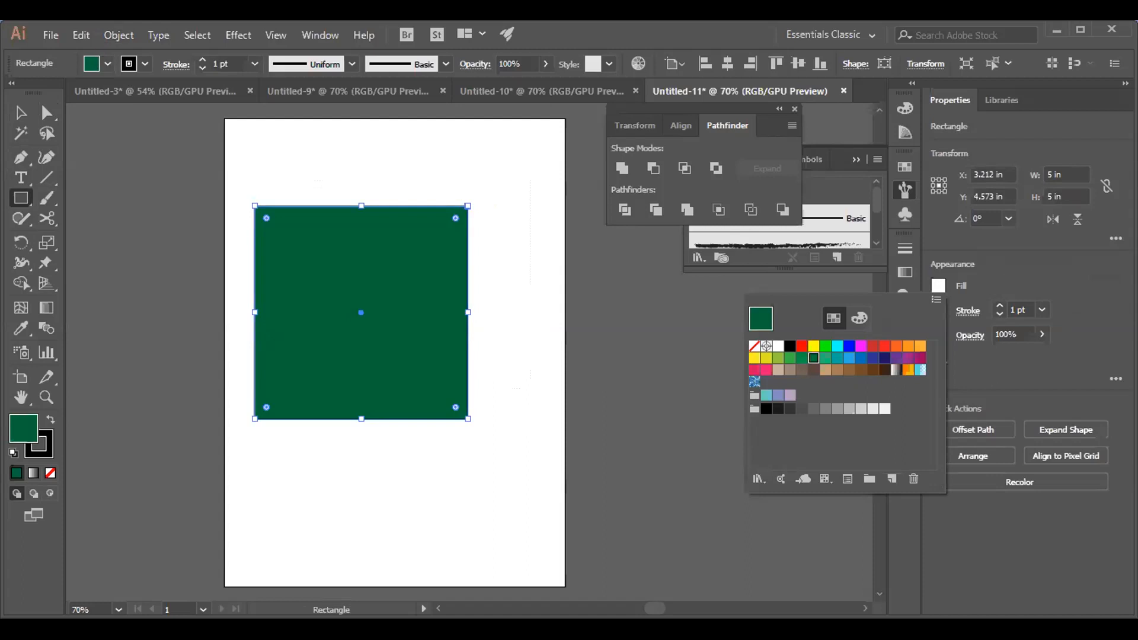
Start Split Into Grid on the green square with the preview enabled and set the number of rows to 3.
left_click(121, 38)
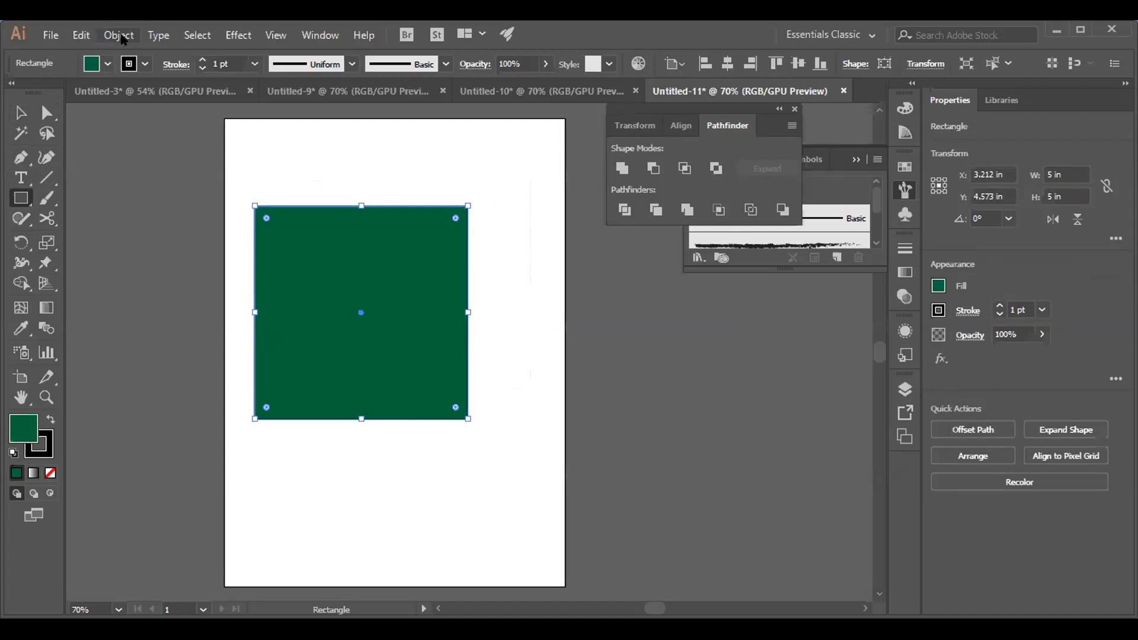
left_click(119, 36)
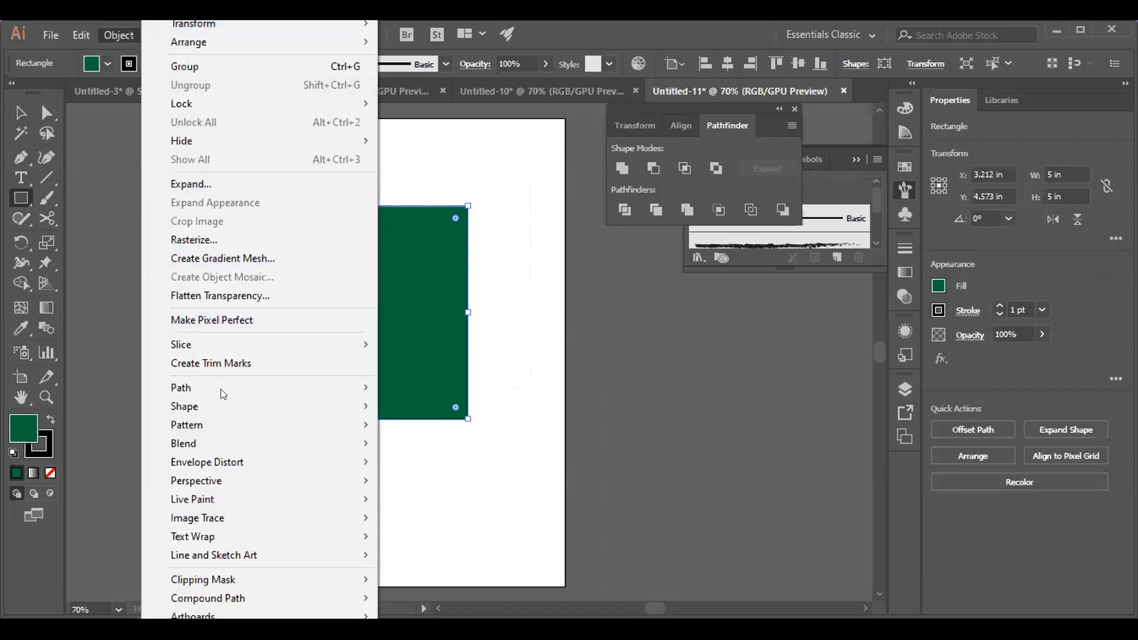
mouse_move(330, 393)
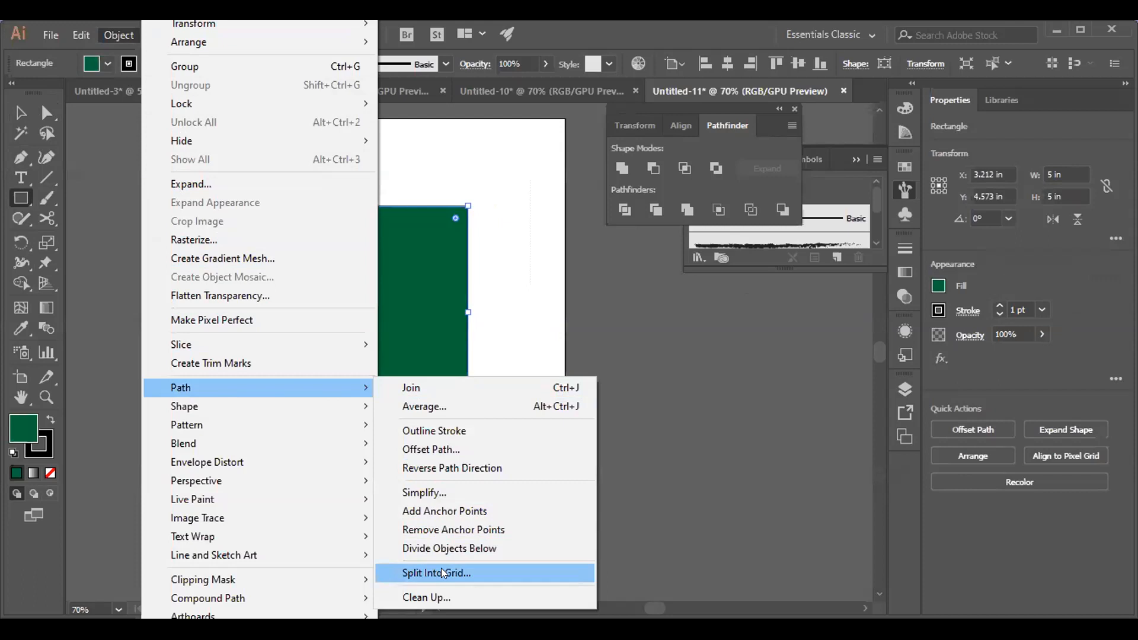
left_click(448, 572)
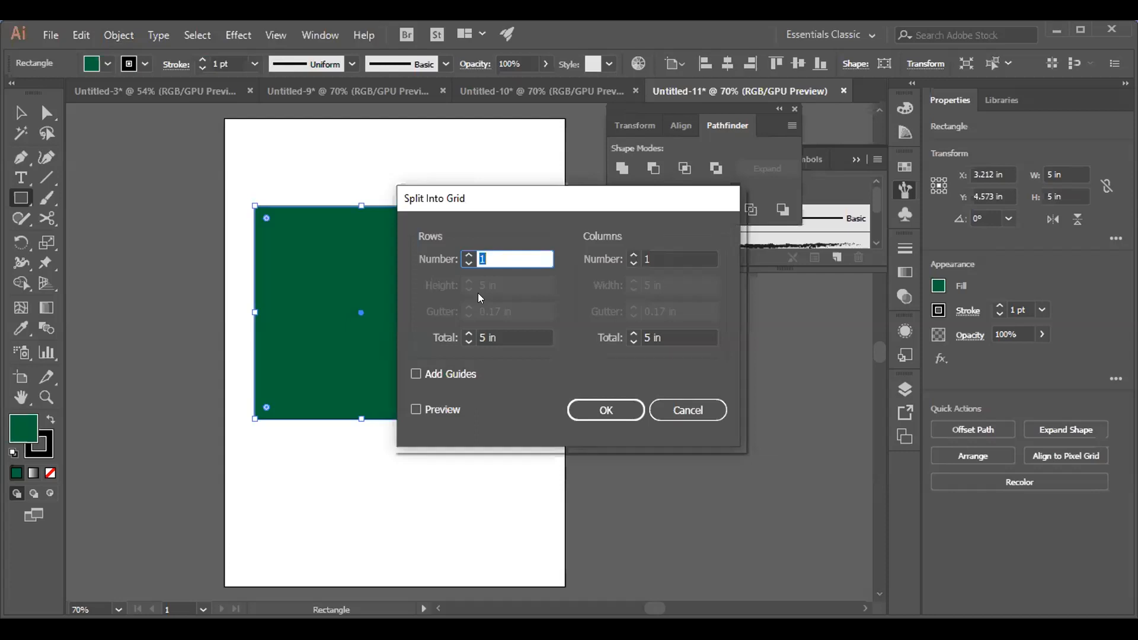
left_click(416, 409)
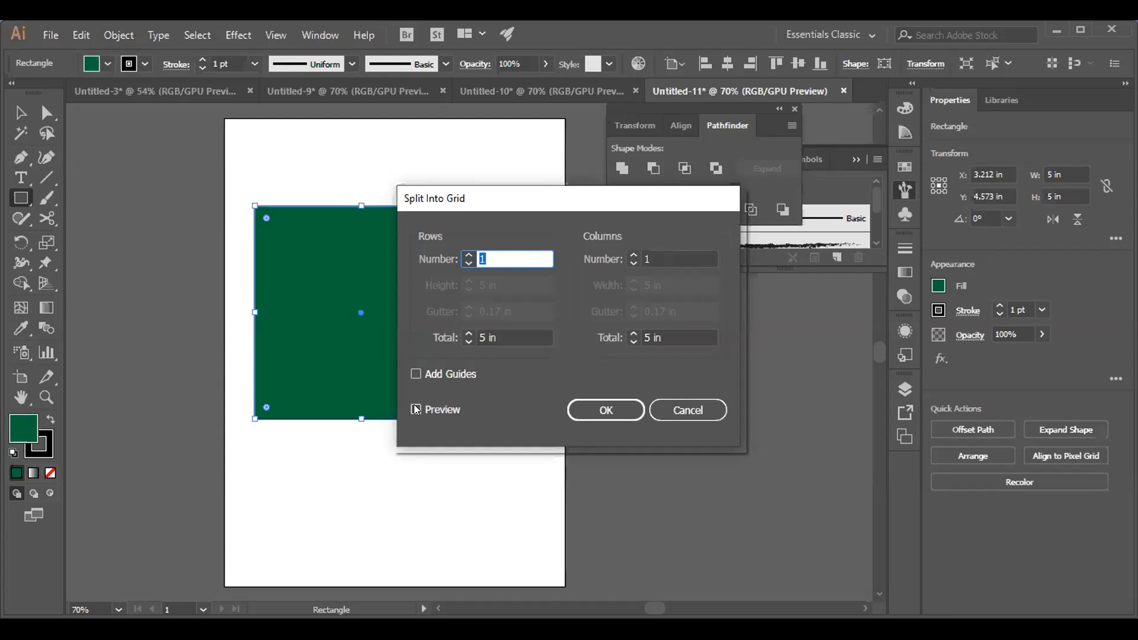
left_click(490, 248)
type("4")
key("Down")
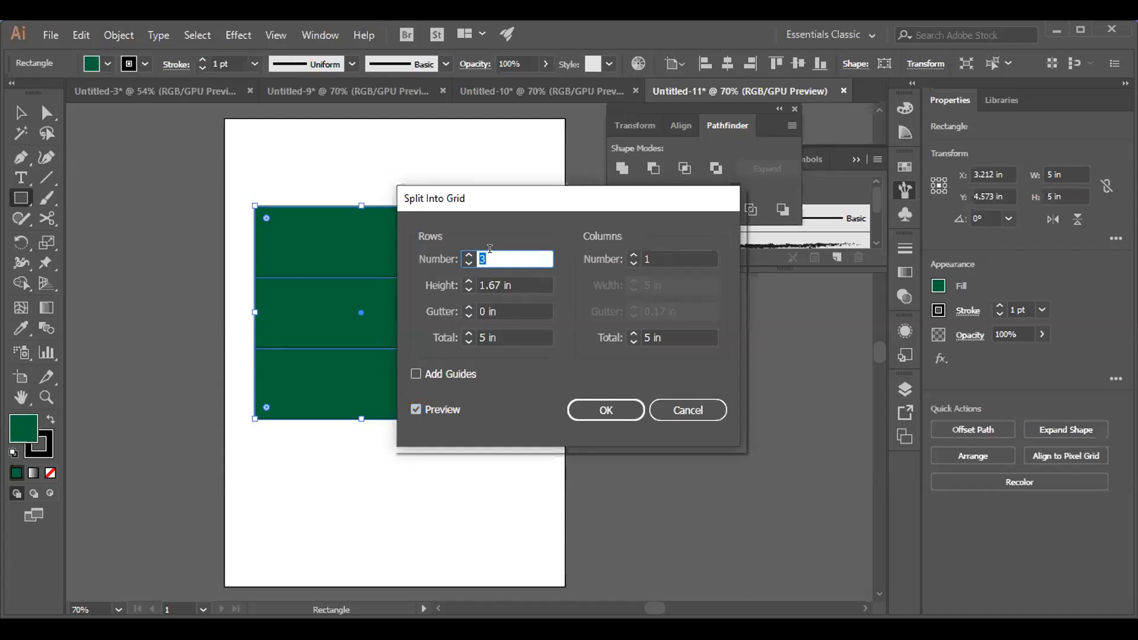
Move the grid settings clear of the square and set the number of columns to 3.
left_click_drag(513, 200, 714, 218)
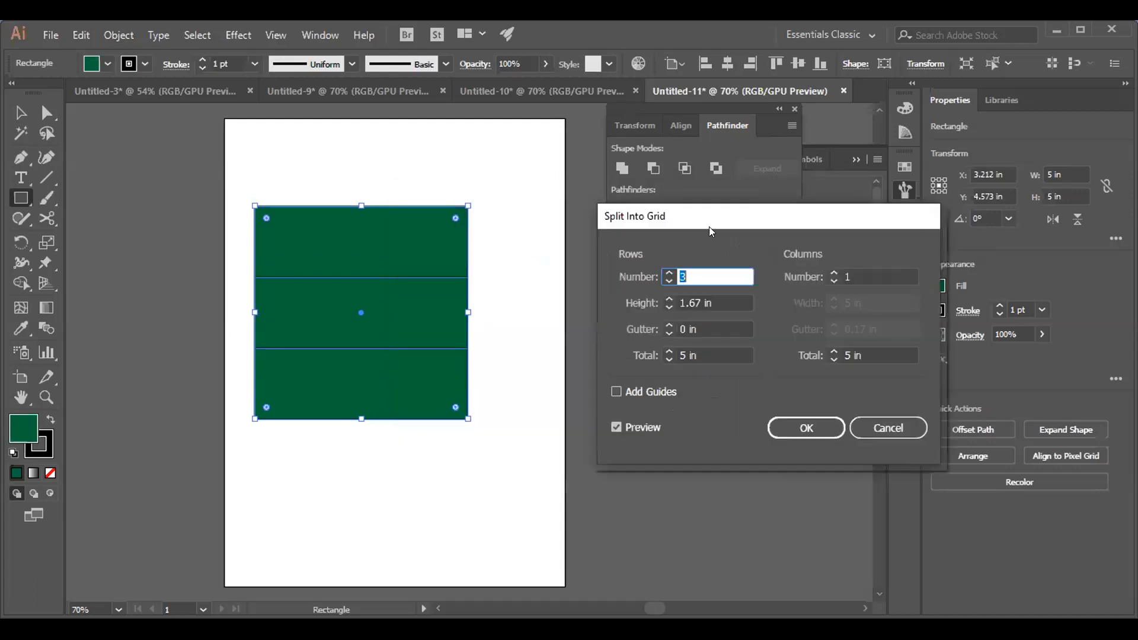
left_click(857, 273)
key("Up")
key("Up")
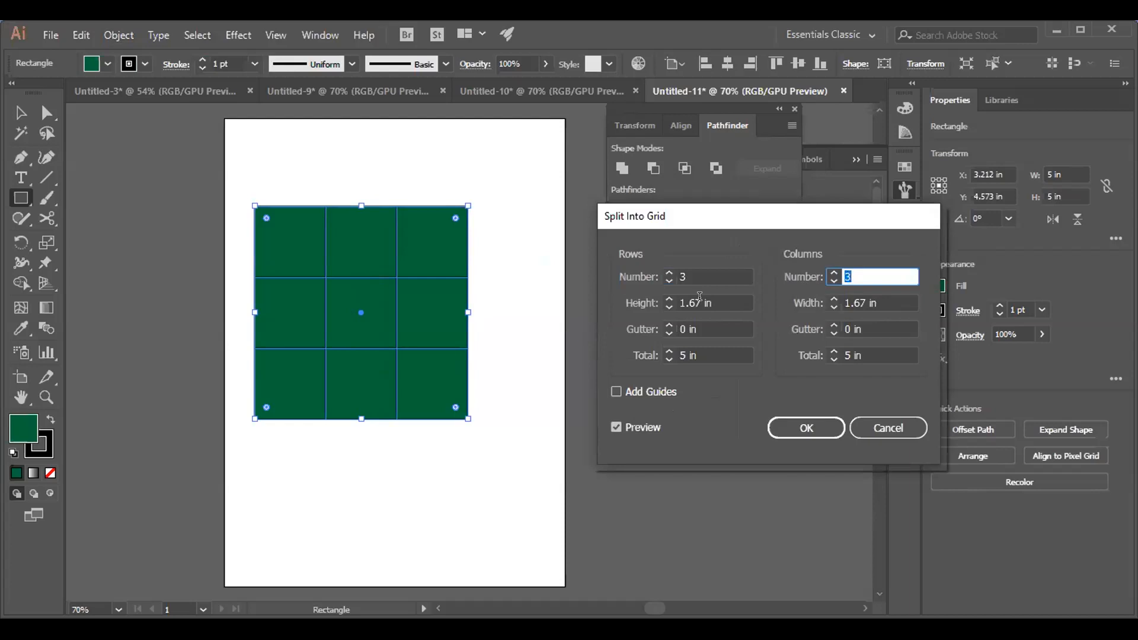
Set the row height and column width to 1.5 in each and apply the grid split.
left_click(698, 300)
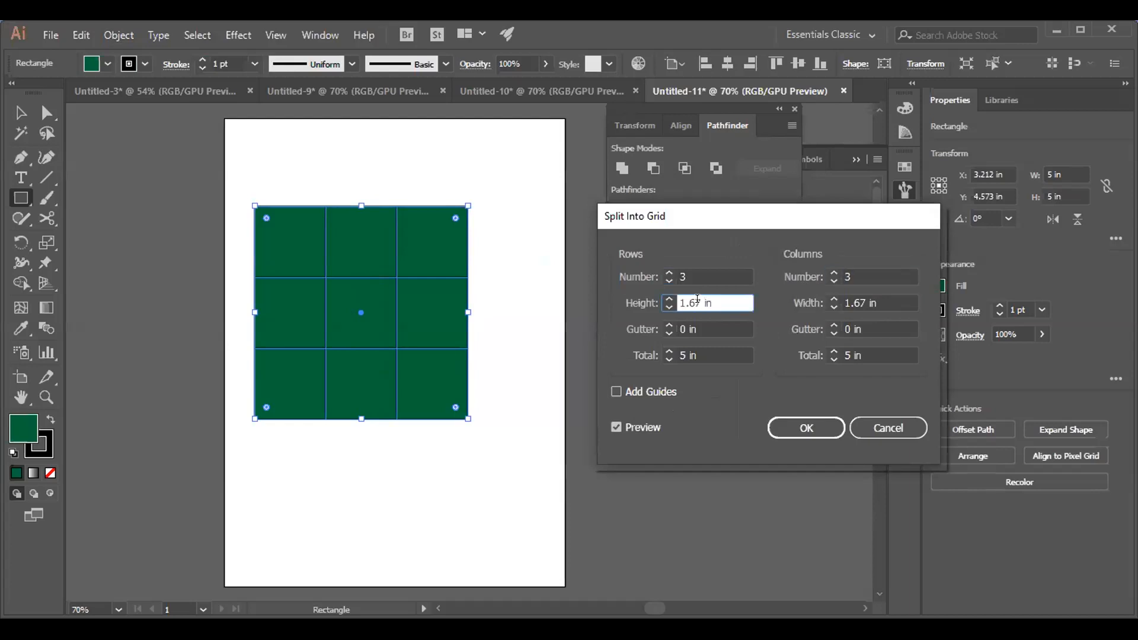
key("Down")
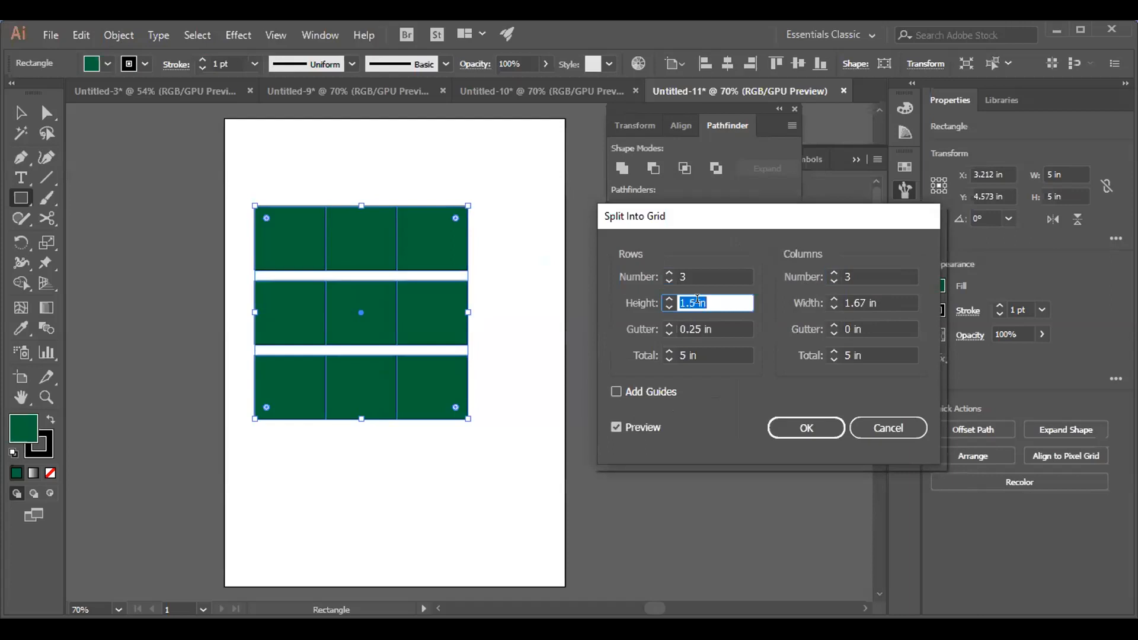
key("Down")
key("Up")
left_click(859, 298)
key("Down")
key("Down")
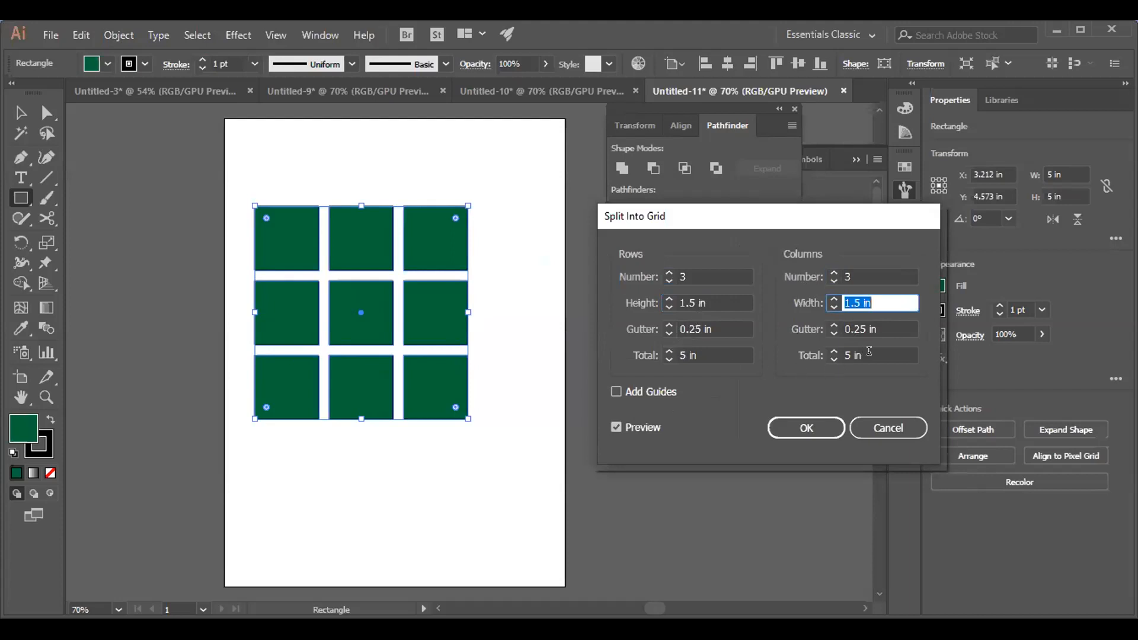
left_click(787, 427)
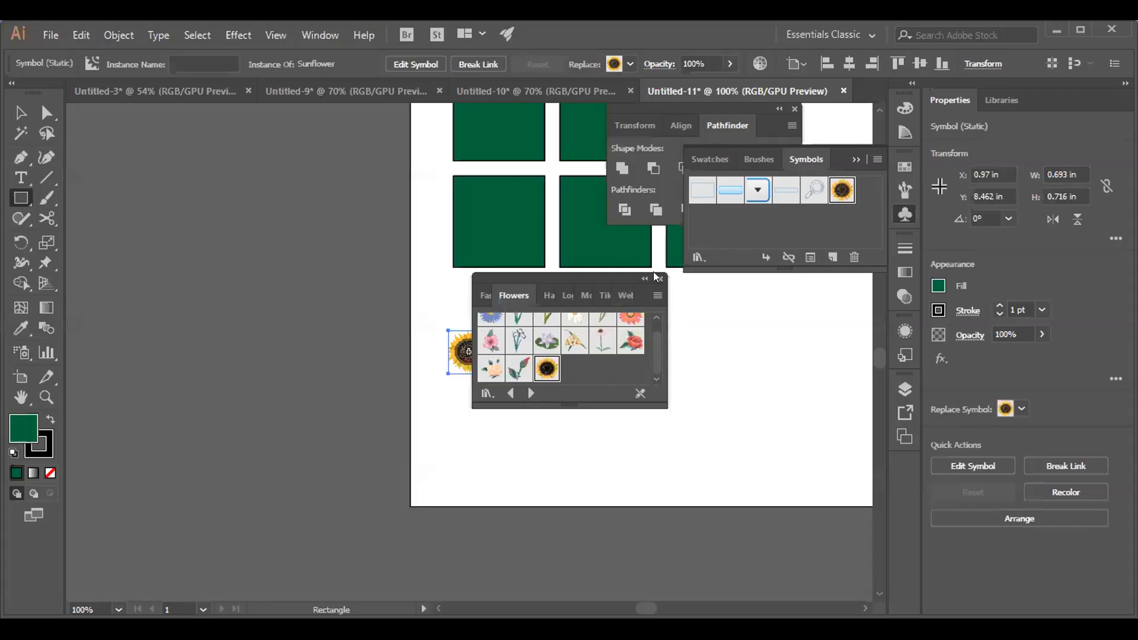
Close the Flowers symbol library and switch to the Selection tool.
left_click(659, 278)
left_click(22, 113)
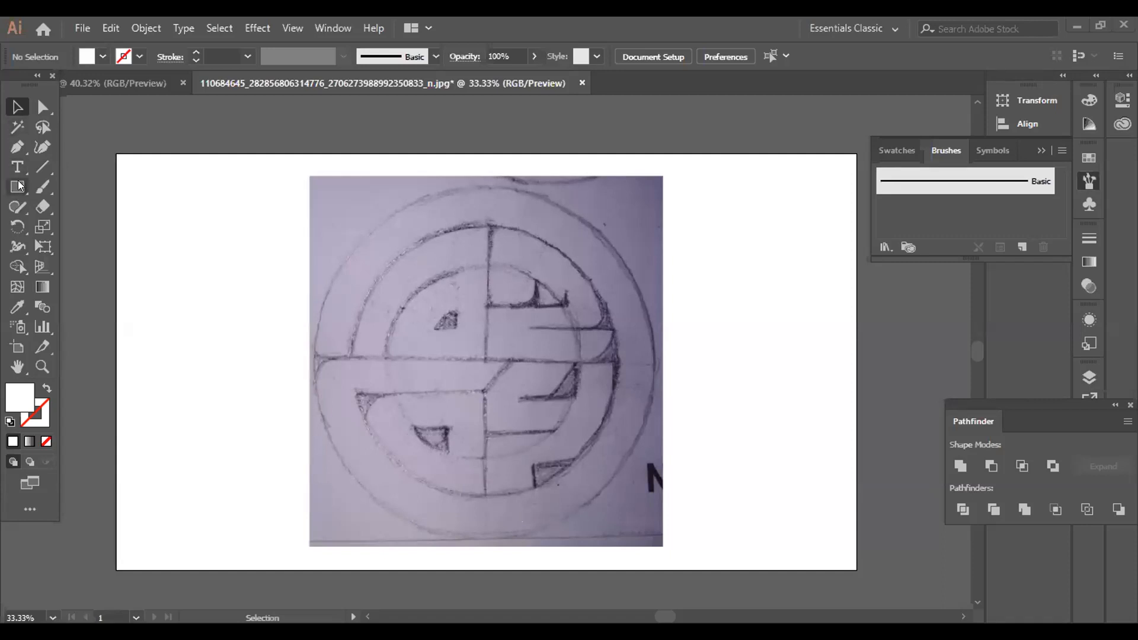
Draw a white circle over the pencil logo sketch with the Ellipse tool.
left_click_drag(58, 207, 60, 222)
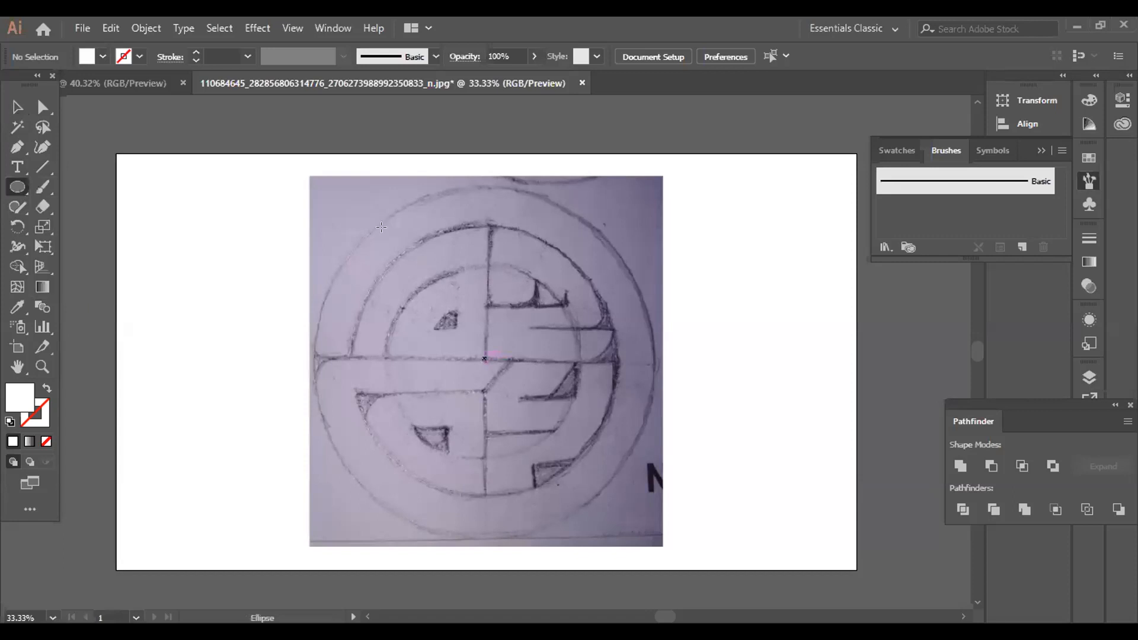
mouse_move(484, 359)
left_mouse_down()
mouse_move(378, 252)
mouse_move(417, 292)
left_mouse_up()
mouse_move(427, 340)
left_mouse_down()
mouse_move(516, 469)
mouse_move(556, 503)
left_mouse_up()
left_click(16, 108)
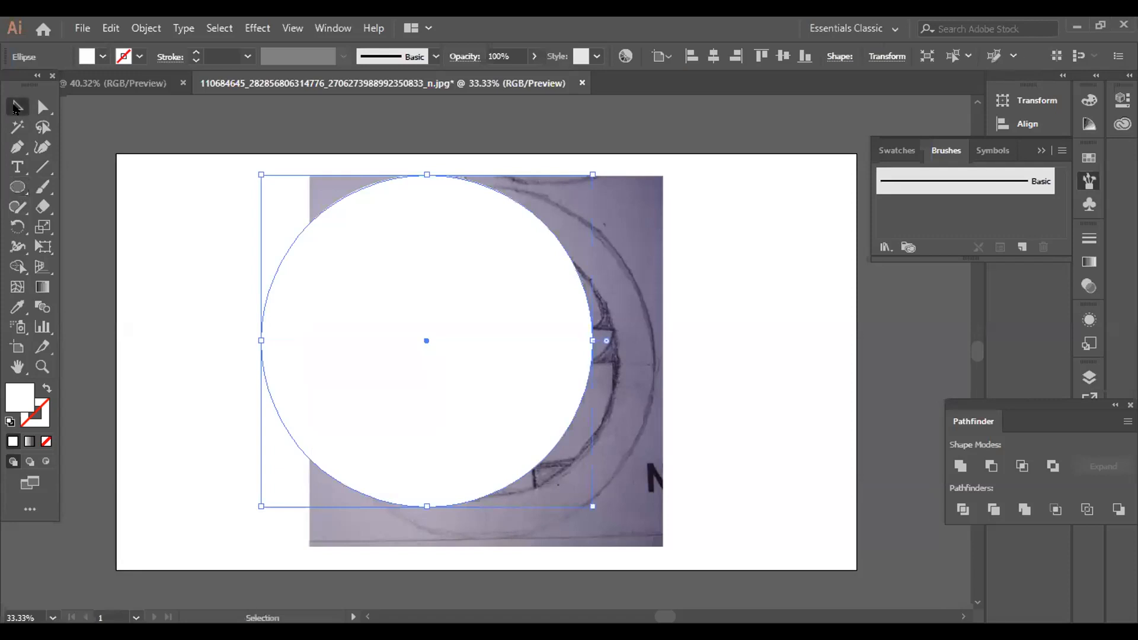
Try to move and scale the white circle to match the sketch's outer ring, and delete it.
left_click_drag(489, 322, 553, 334)
left_click_drag(628, 448, 617, 446)
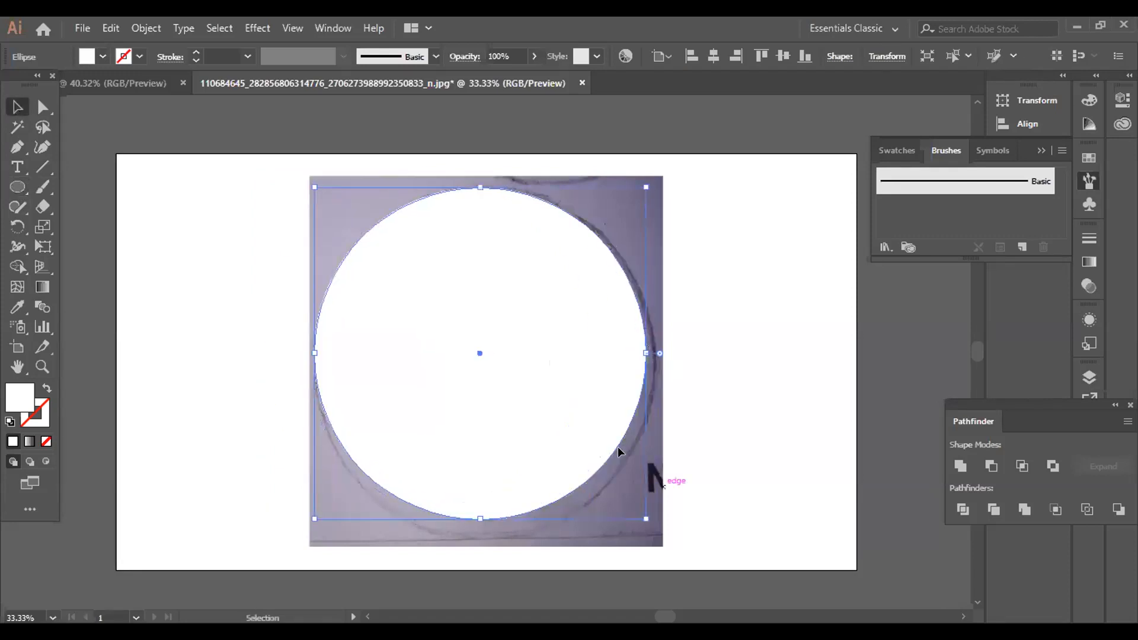
left_click_drag(646, 354, 655, 353)
left_click_drag(553, 353, 554, 361)
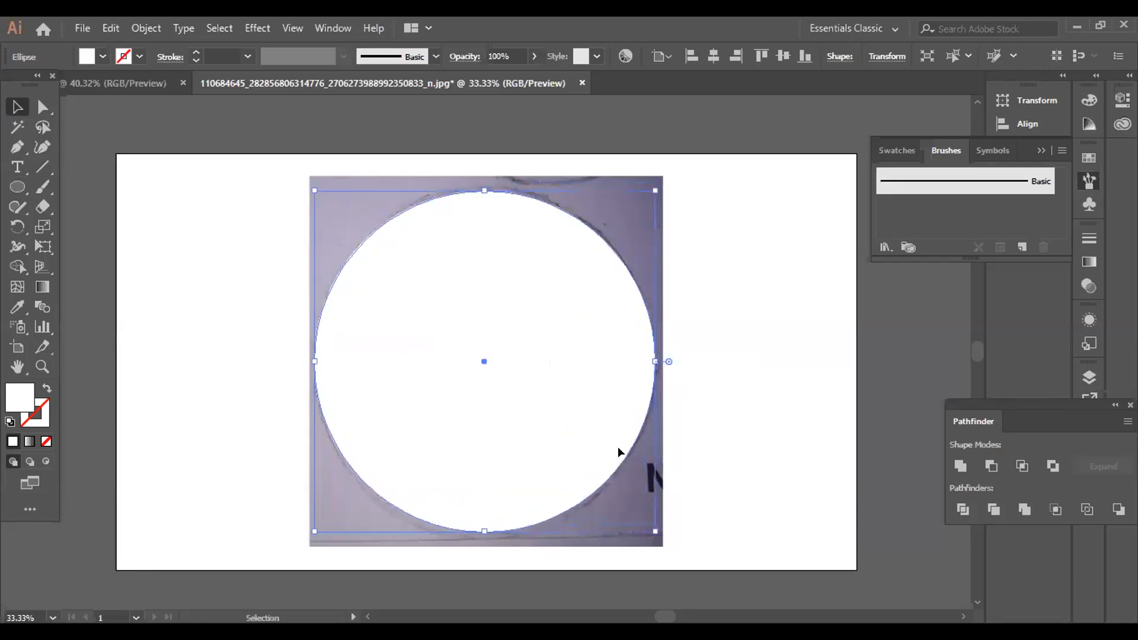
left_click_drag(650, 528, 657, 533)
left_click_drag(563, 426, 580, 425)
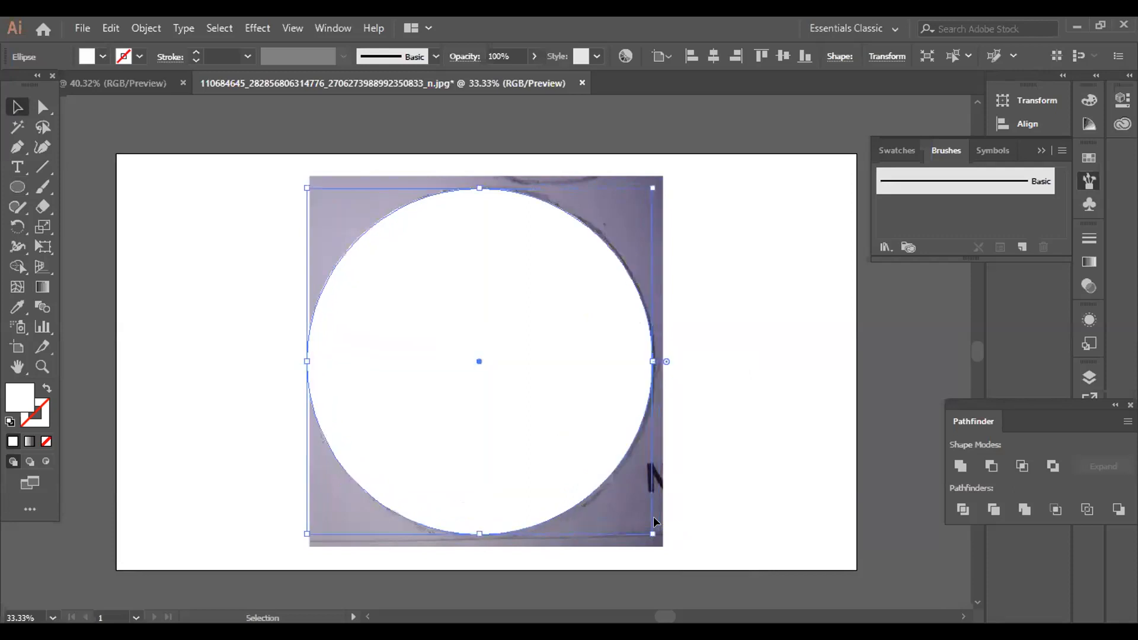
left_click_drag(653, 188, 652, 185)
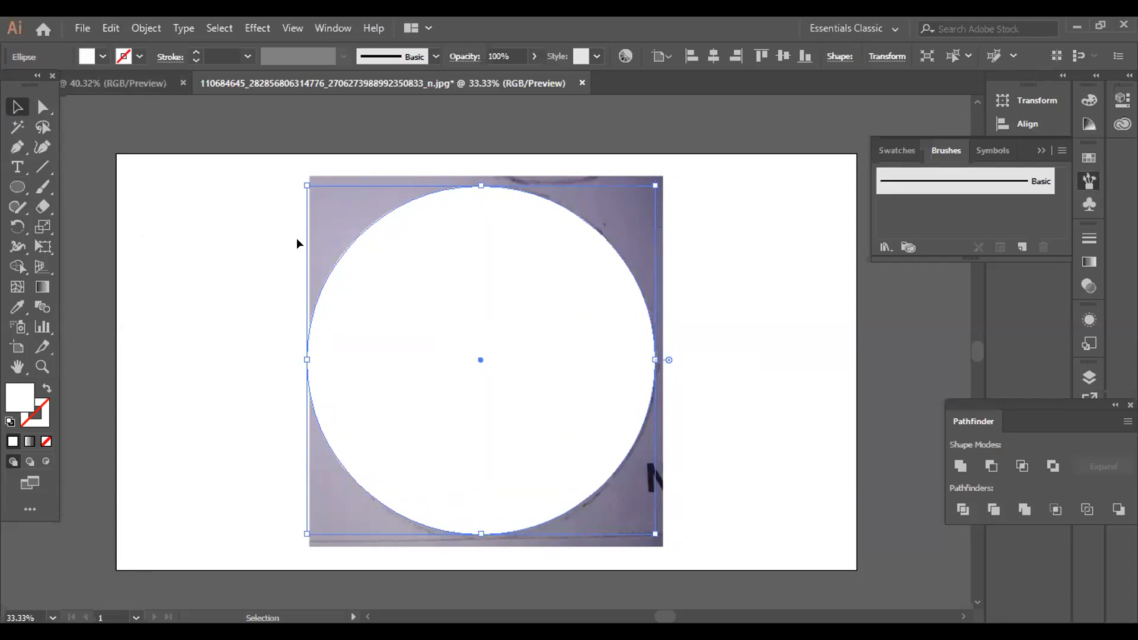
key("Delete")
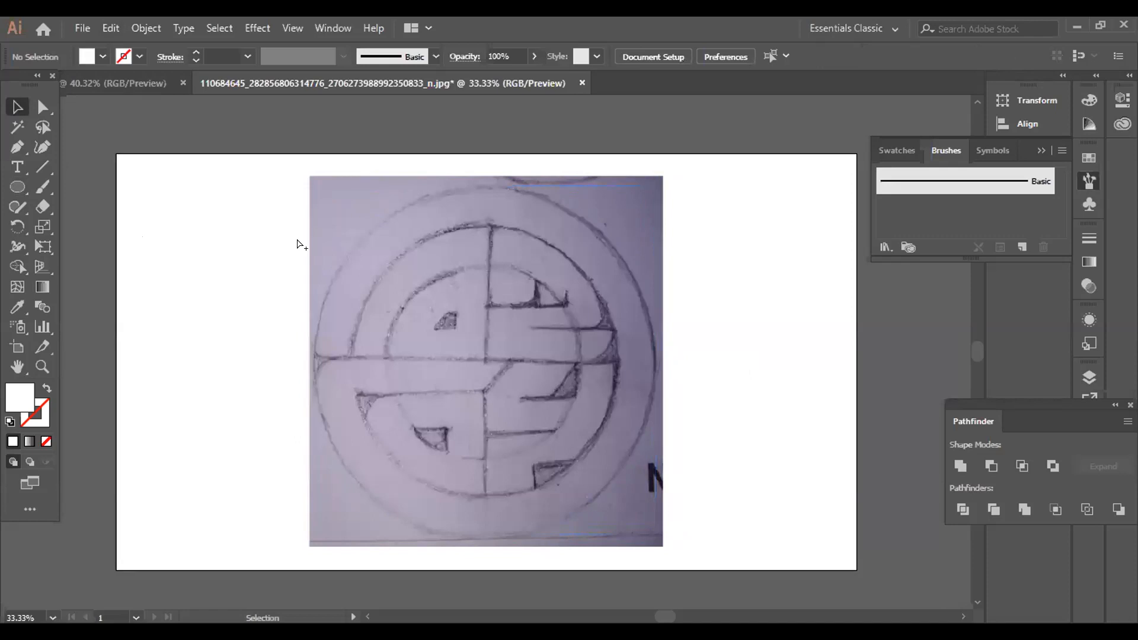
Bring the sketch image into the other open document and lock it in place.
key("ctrl+a")
left_click_drag(110, 77, 386, 296)
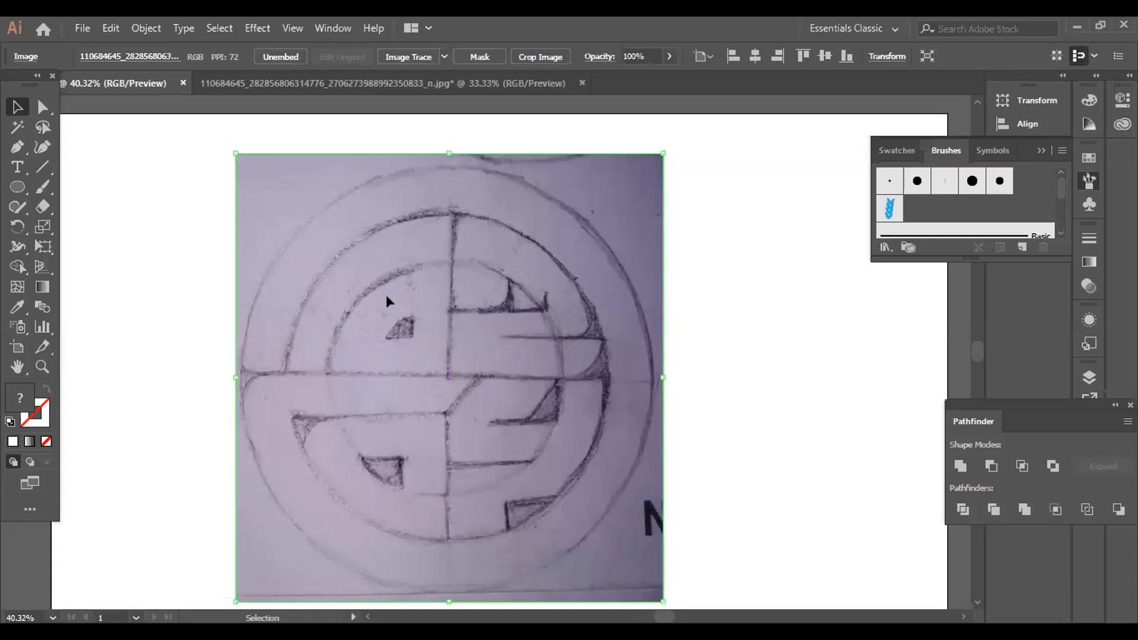
key("ctrl+2")
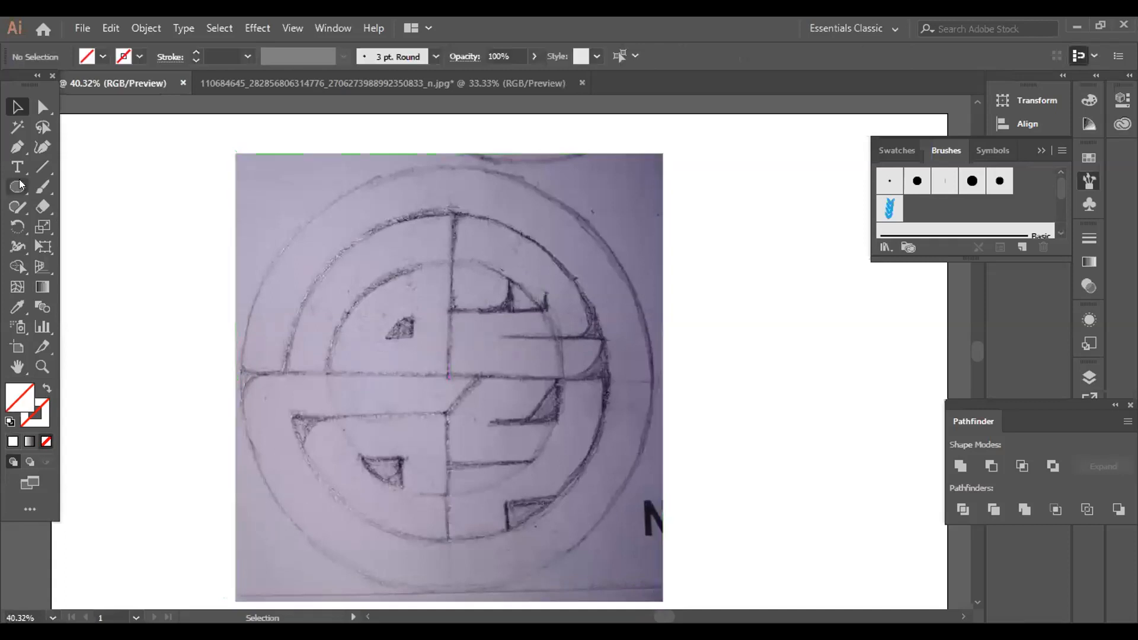
Draw a circle over the locked sketch with the Ellipse tool and fill it with light grey.
key("l")
key("ctrl+z")
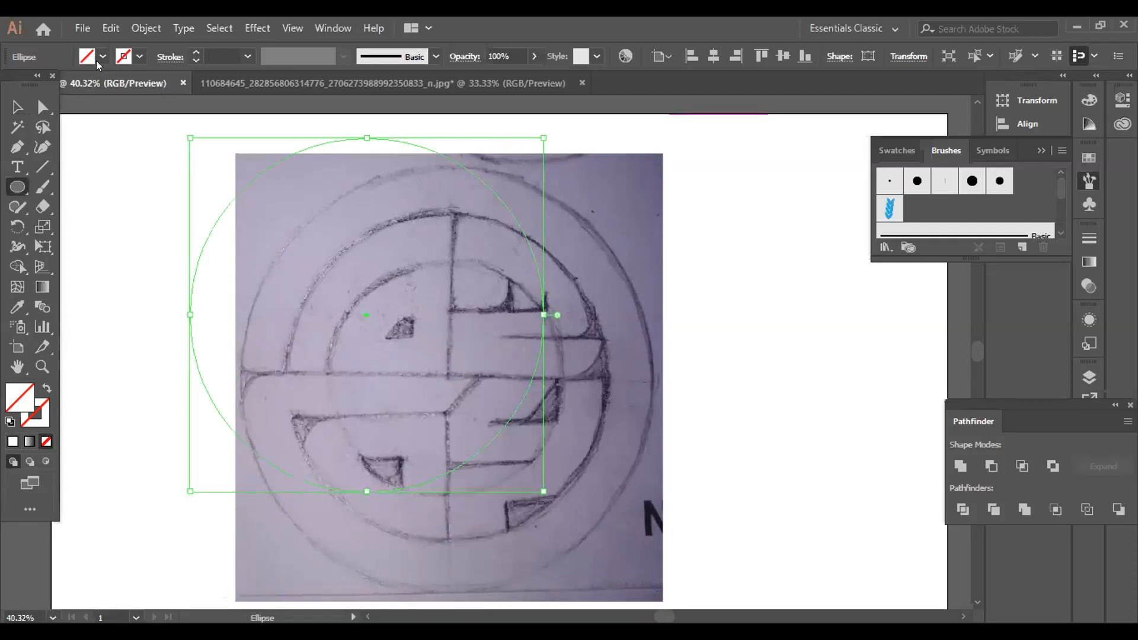
left_click(96, 61)
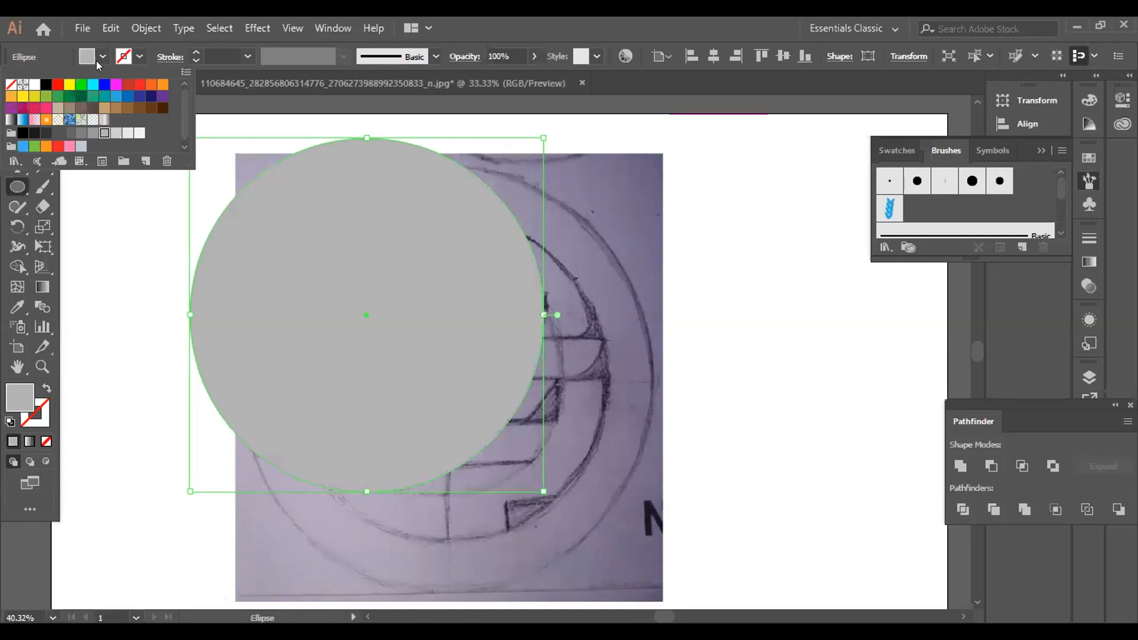
Move the grey circle over the sketch's outer ring and enlarge it to roughly the ring's size.
key("v")
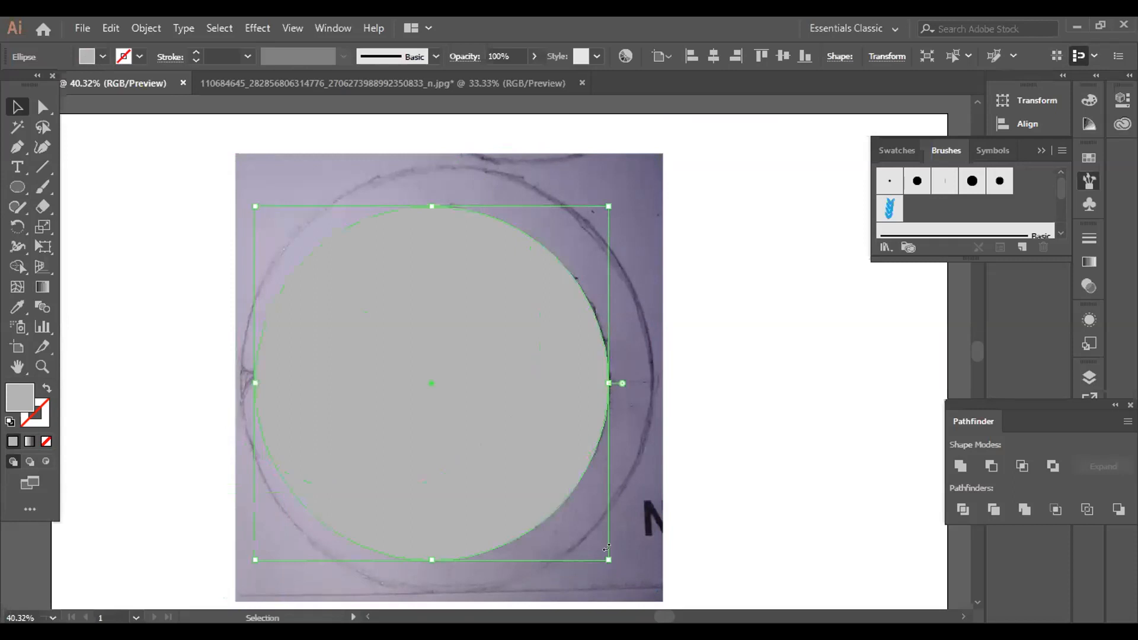
left_click_drag(609, 383, 656, 384)
left_click_drag(455, 383, 443, 370)
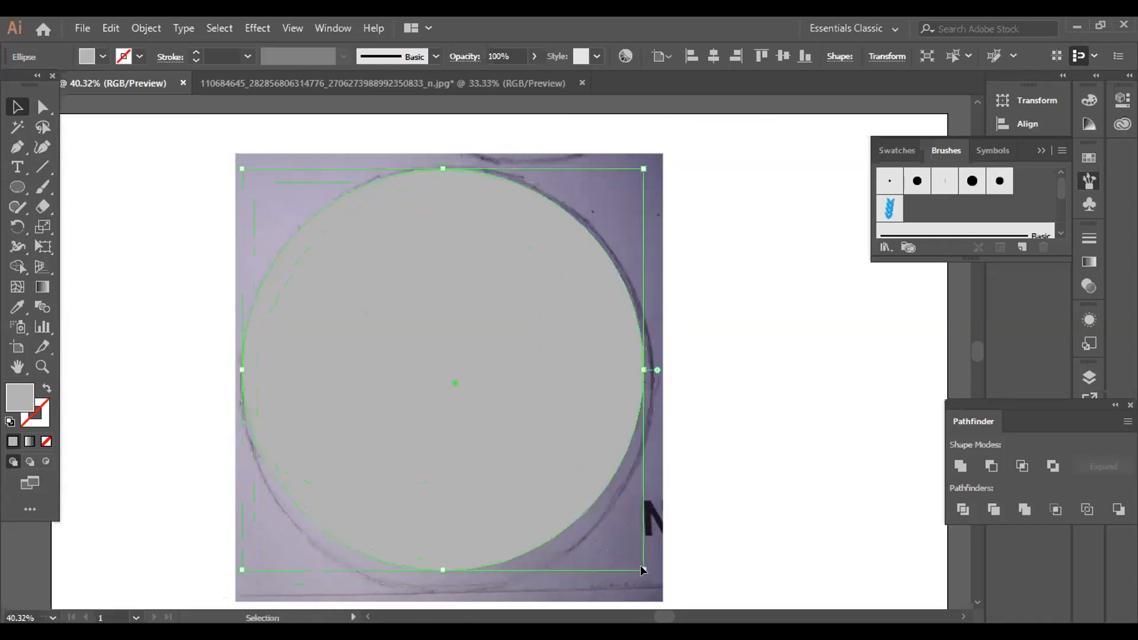
left_click_drag(644, 570, 658, 585)
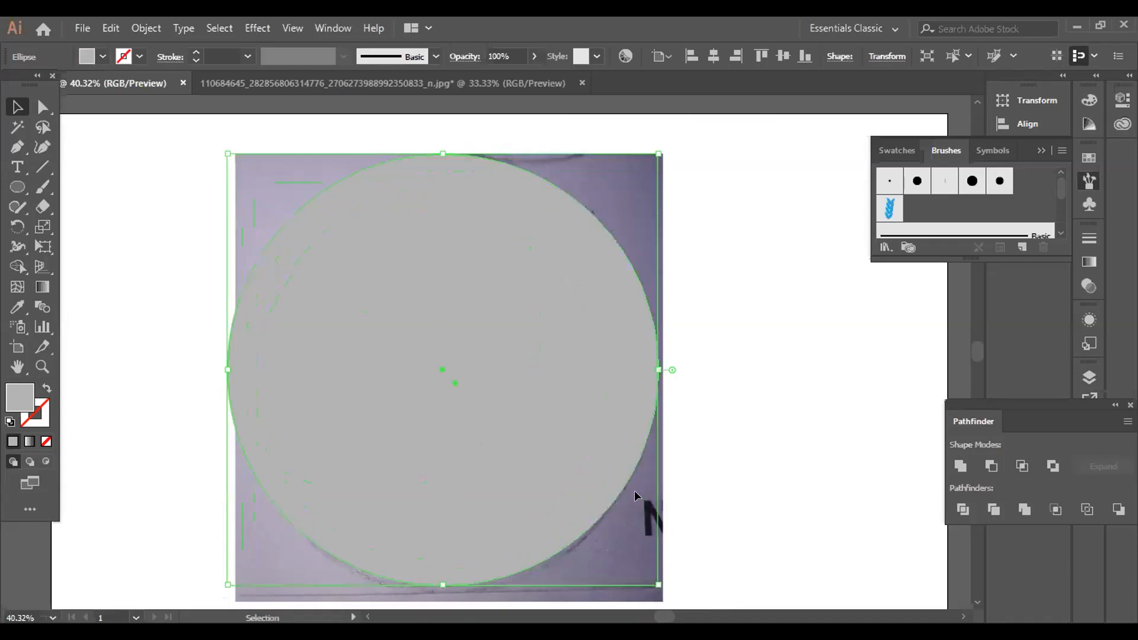
left_click_drag(578, 465, 578, 467)
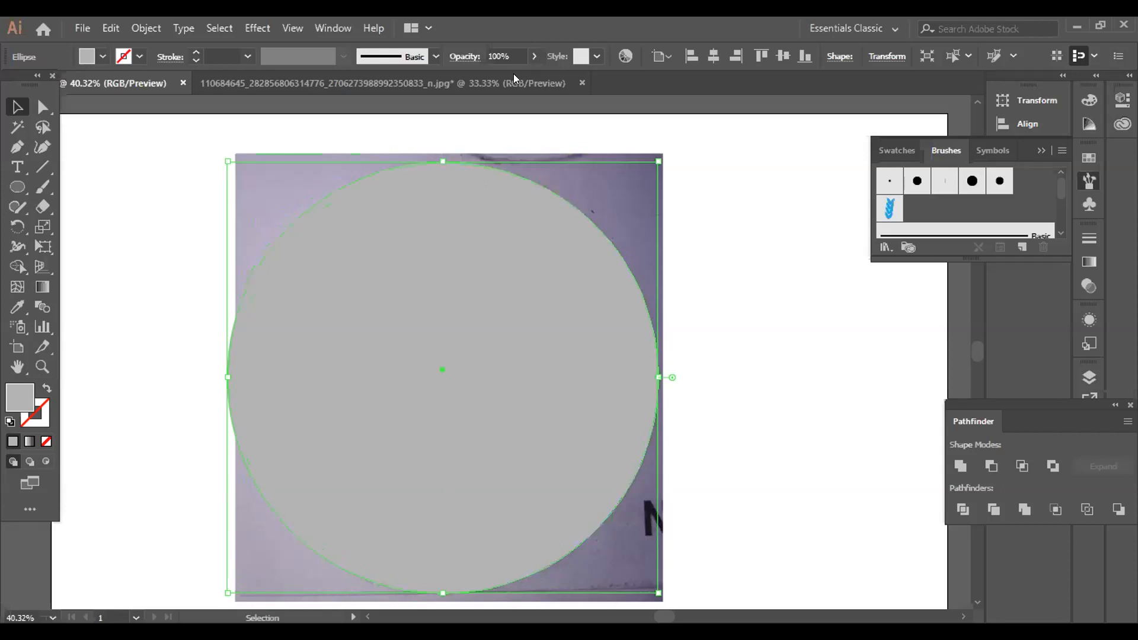
Lower the grey circle's opacity to 71% and shrink it slightly to fit the sketch's outer ring.
mouse_move(507, 75)
left_mouse_down()
mouse_move(498, 75)
mouse_move(512, 78)
left_mouse_up()
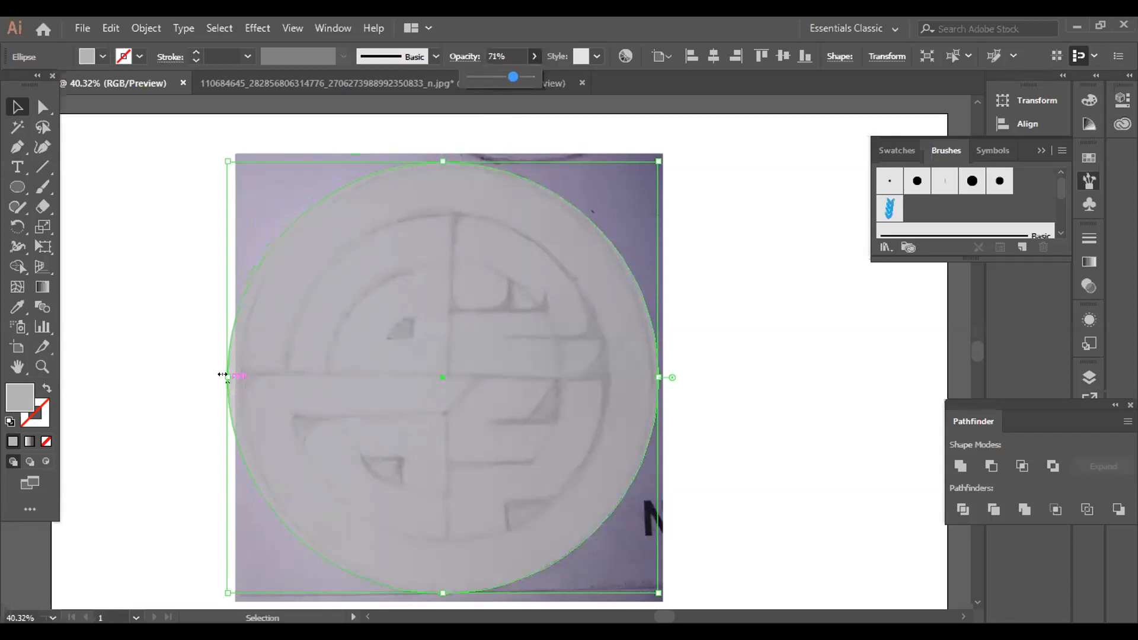
left_click_drag(223, 374, 232, 376)
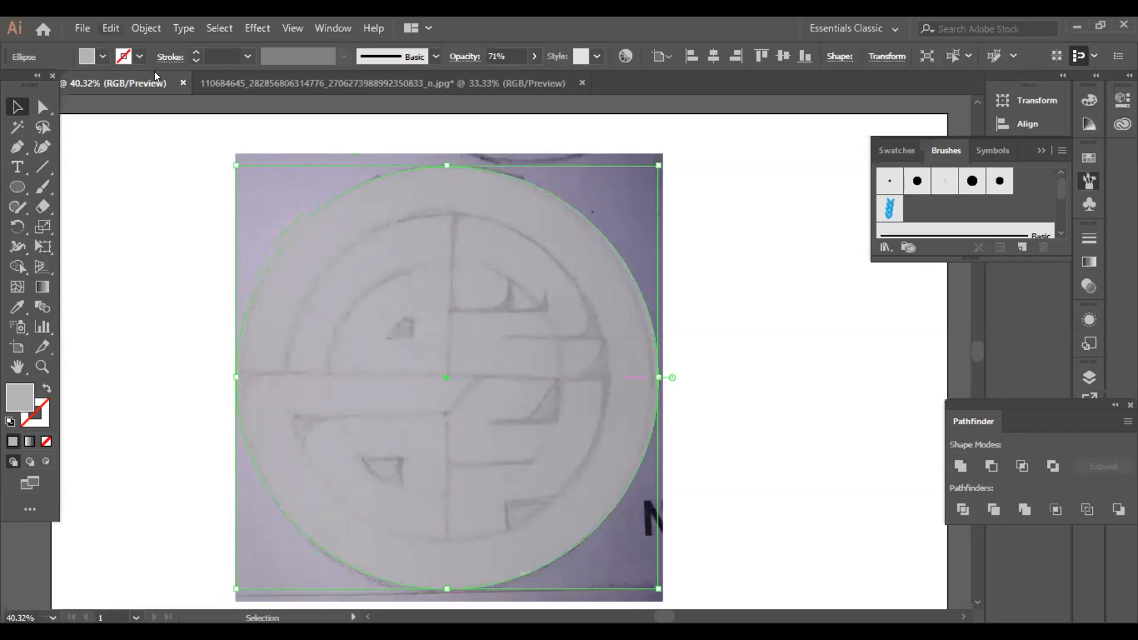
Duplicate the outer circle in front of itself and fill the copy with a darker gray.
left_click(111, 28)
left_click(142, 113)
left_click(109, 28)
left_click(151, 138)
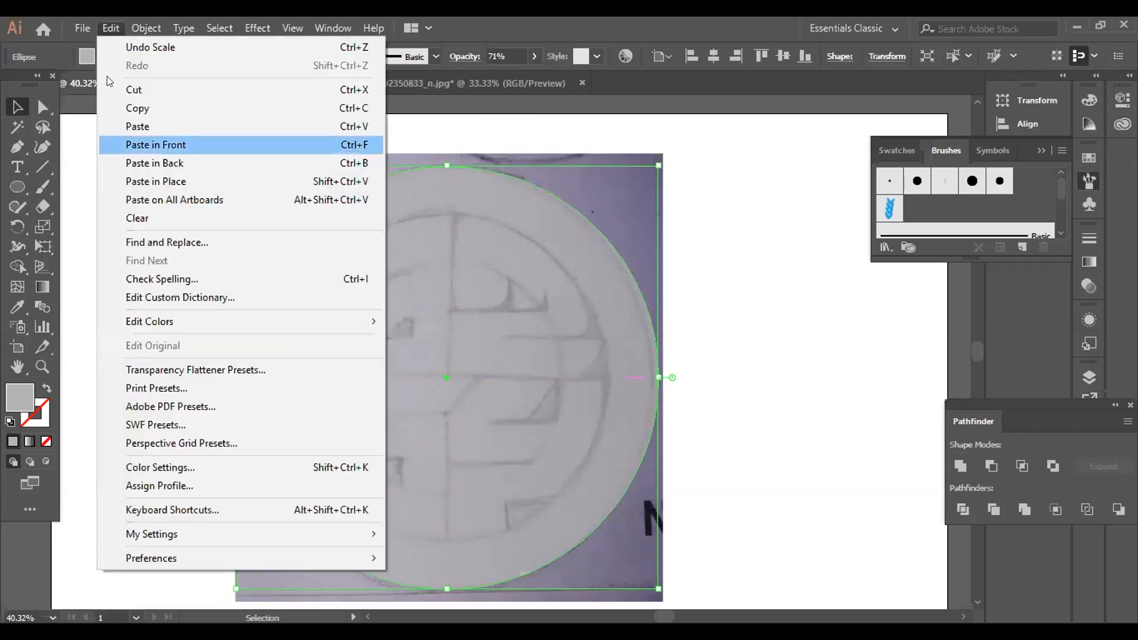
left_click(102, 56)
left_click(92, 133)
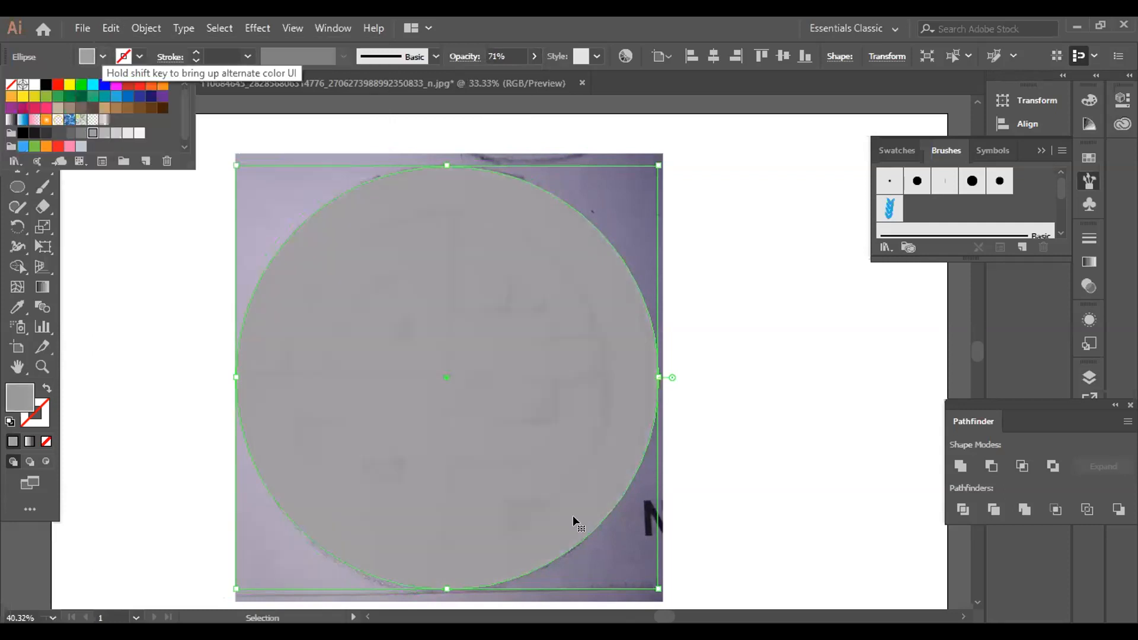
Scale down the darker circle and position it over the second ring of the sketch.
left_click(601, 550)
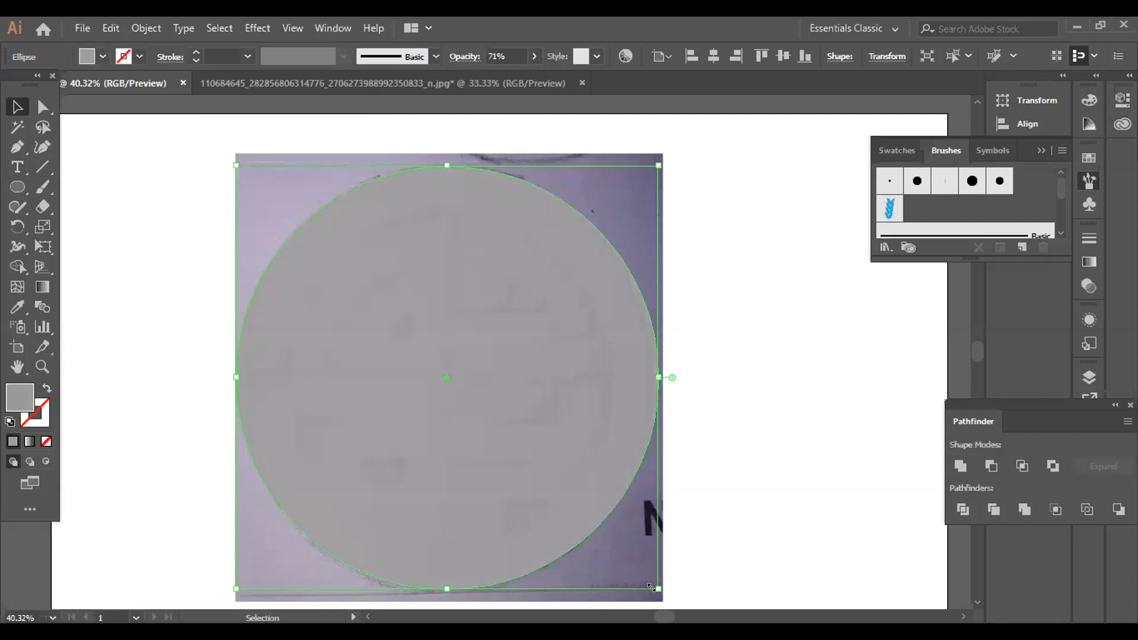
left_click_drag(651, 586, 573, 516)
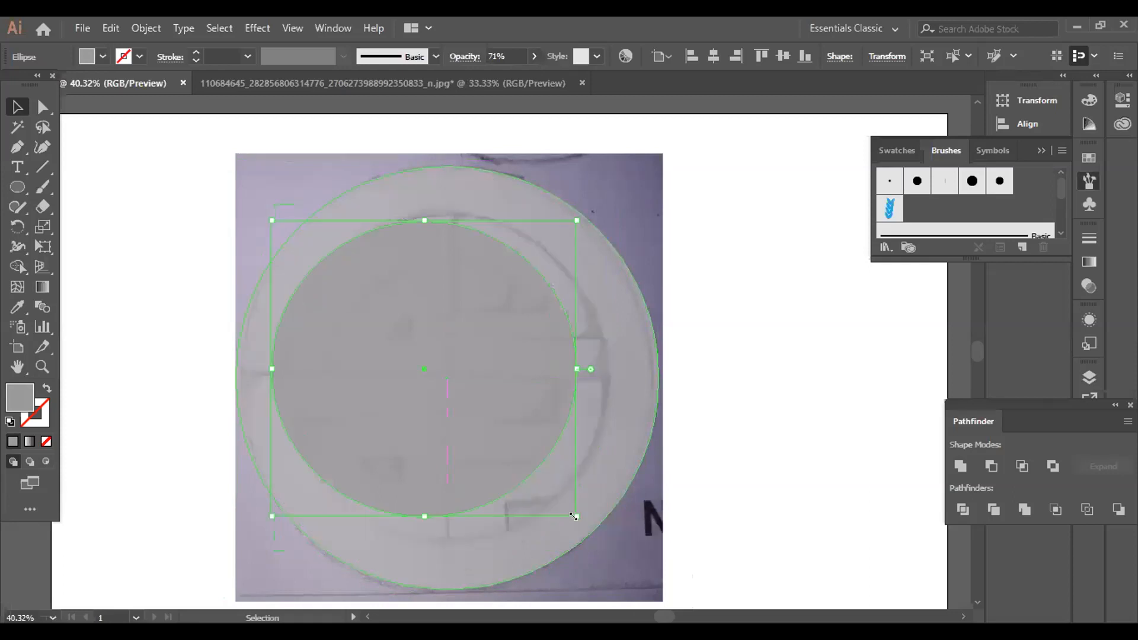
key("Delete")
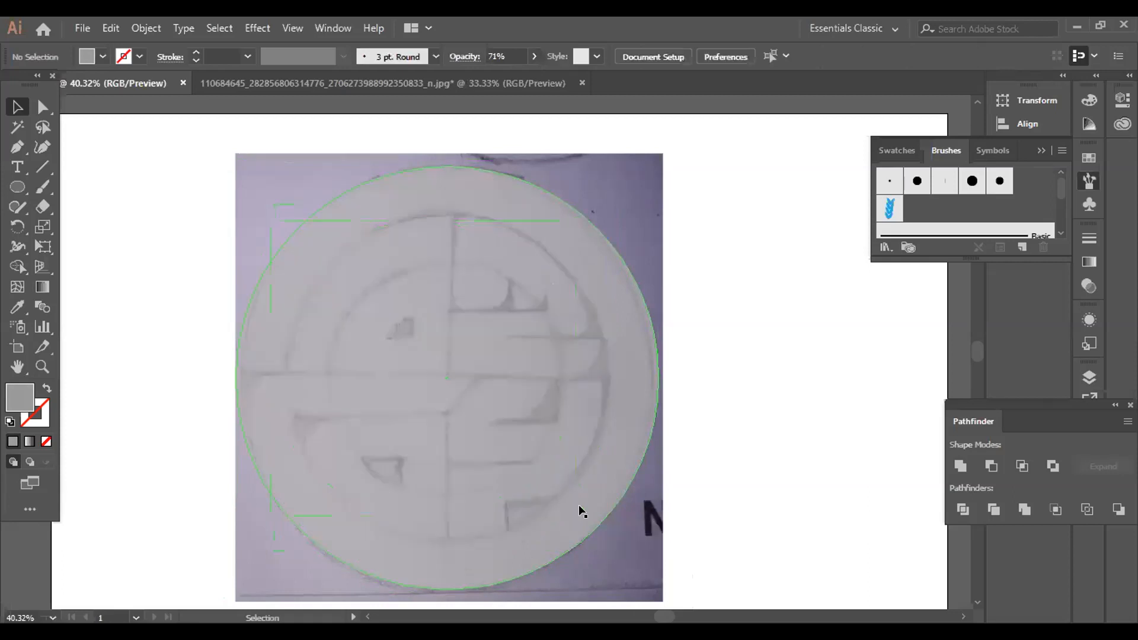
key("ctrl+z")
left_click_drag(496, 450, 509, 450)
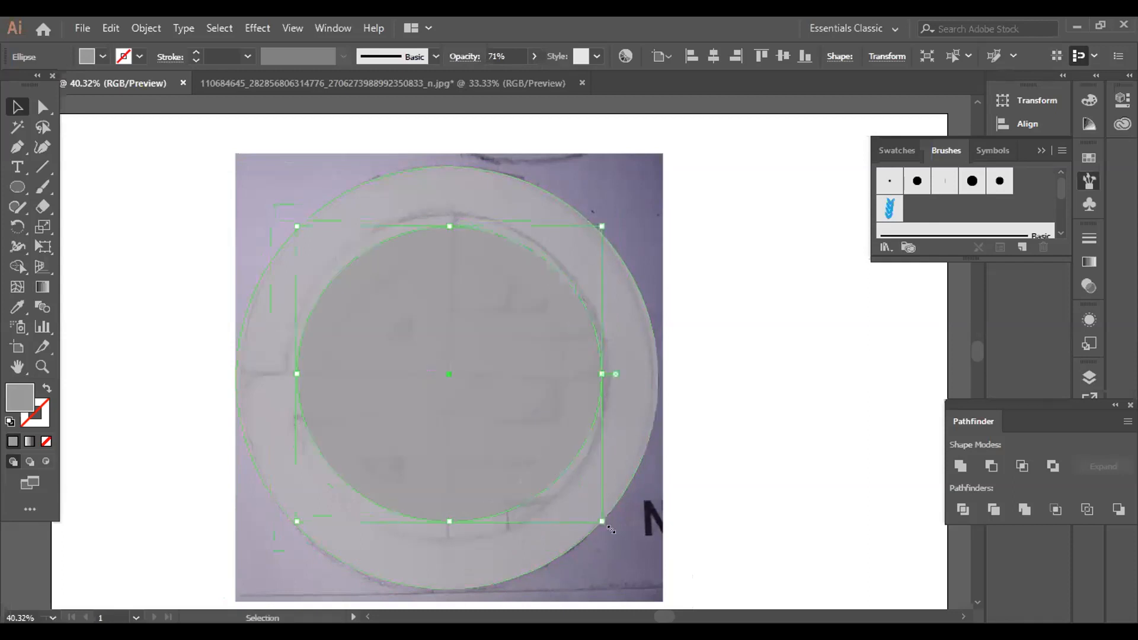
left_click_drag(602, 522, 616, 532)
left_click_drag(524, 465, 523, 471)
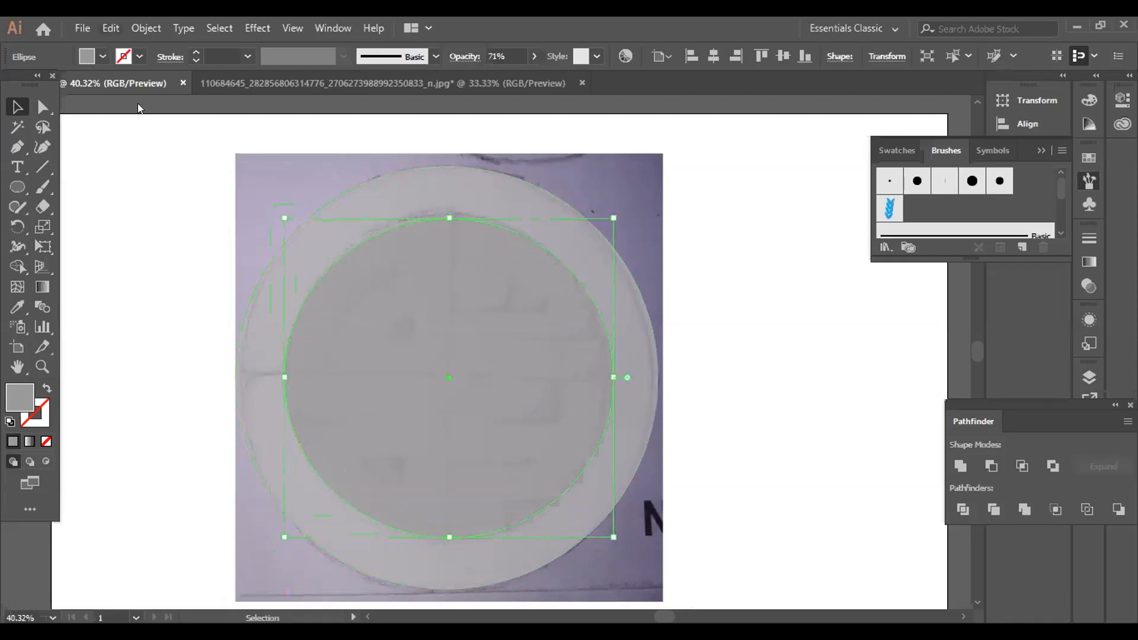
Paste another circle in front and shrink it to the sketch's innermost ring.
key("alt+e")
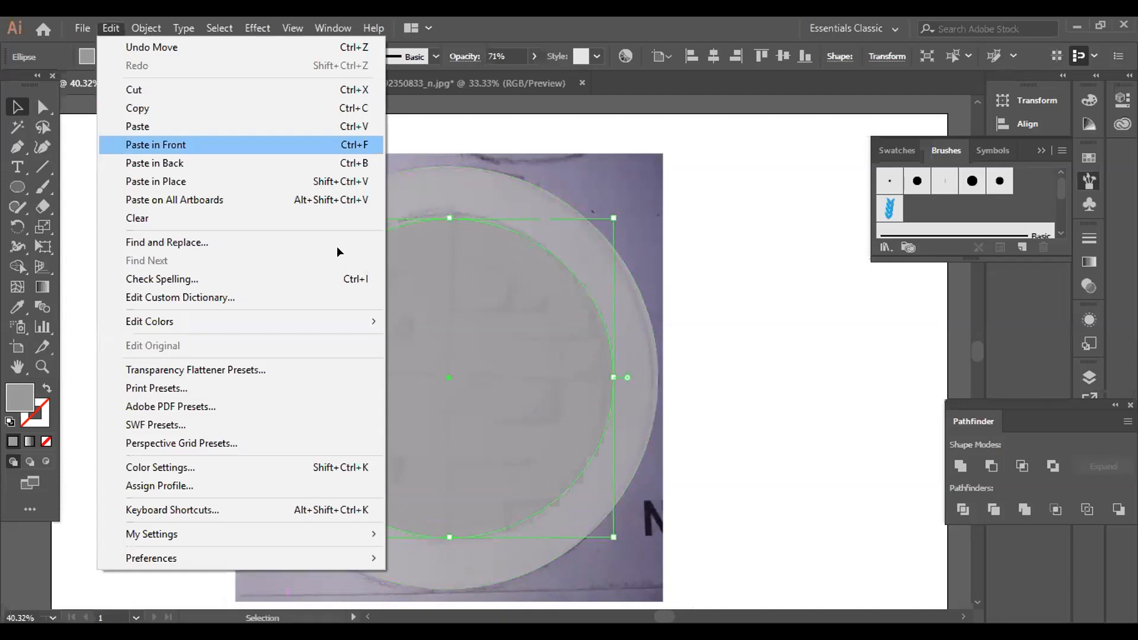
left_click(149, 145)
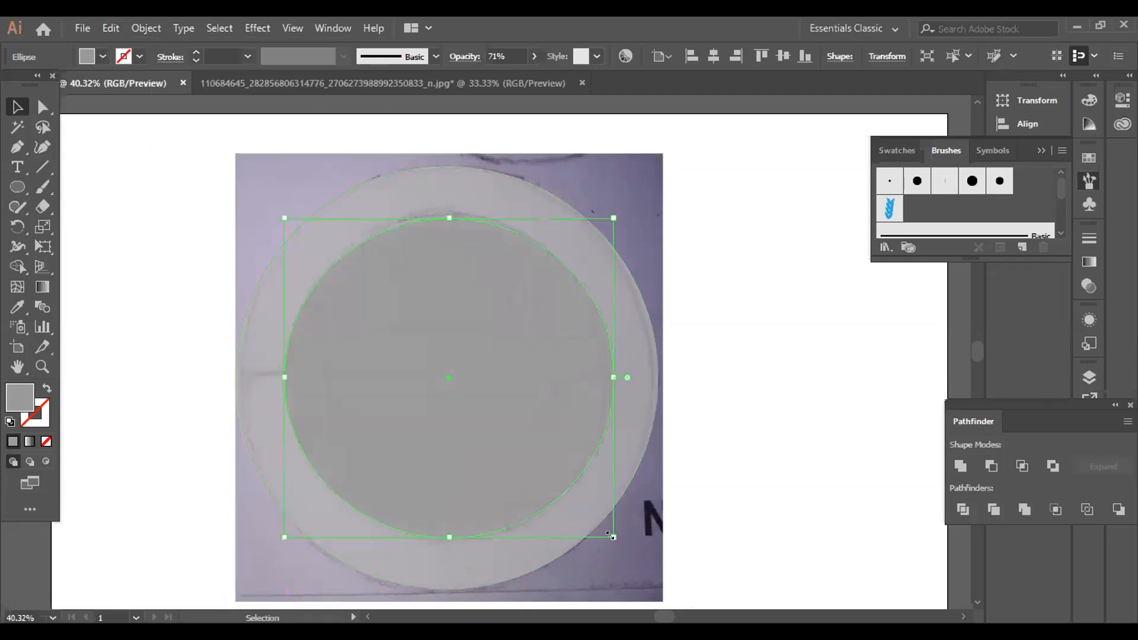
left_click_drag(571, 521, 571, 521)
key("ctrl+z")
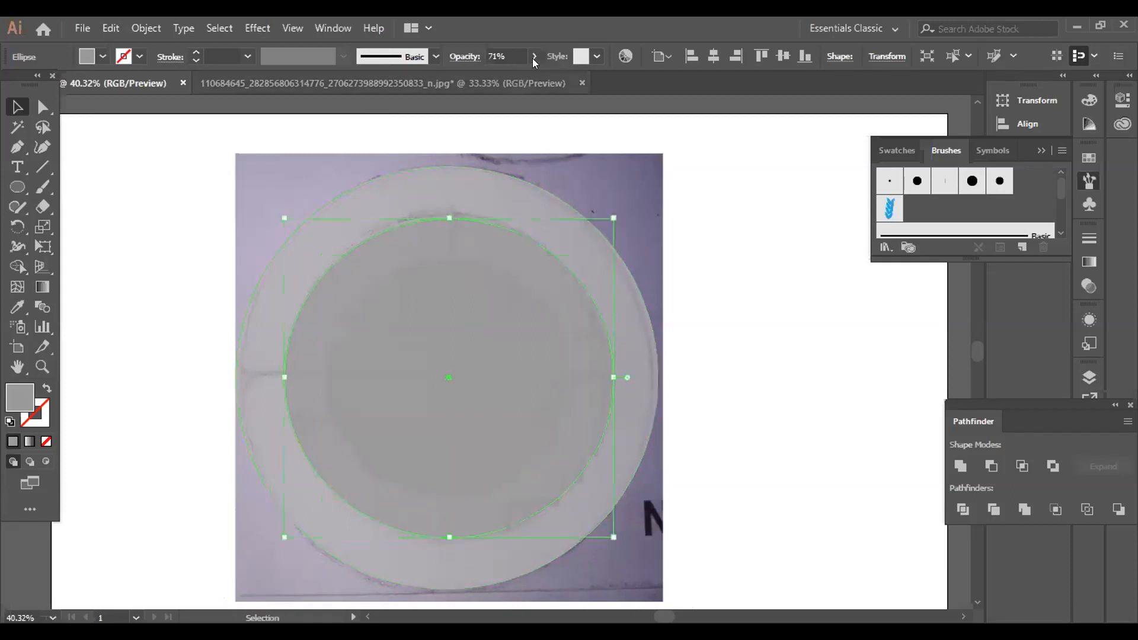
Lower the opacity of the middle and innermost circles to 45%.
left_click(498, 76)
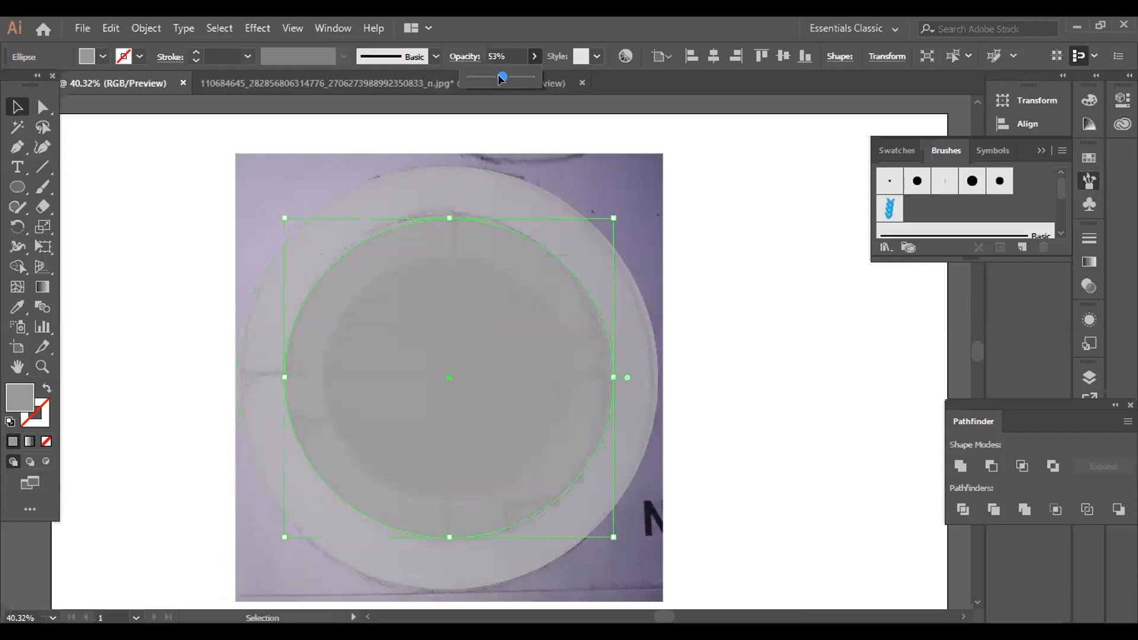
left_click(502, 111)
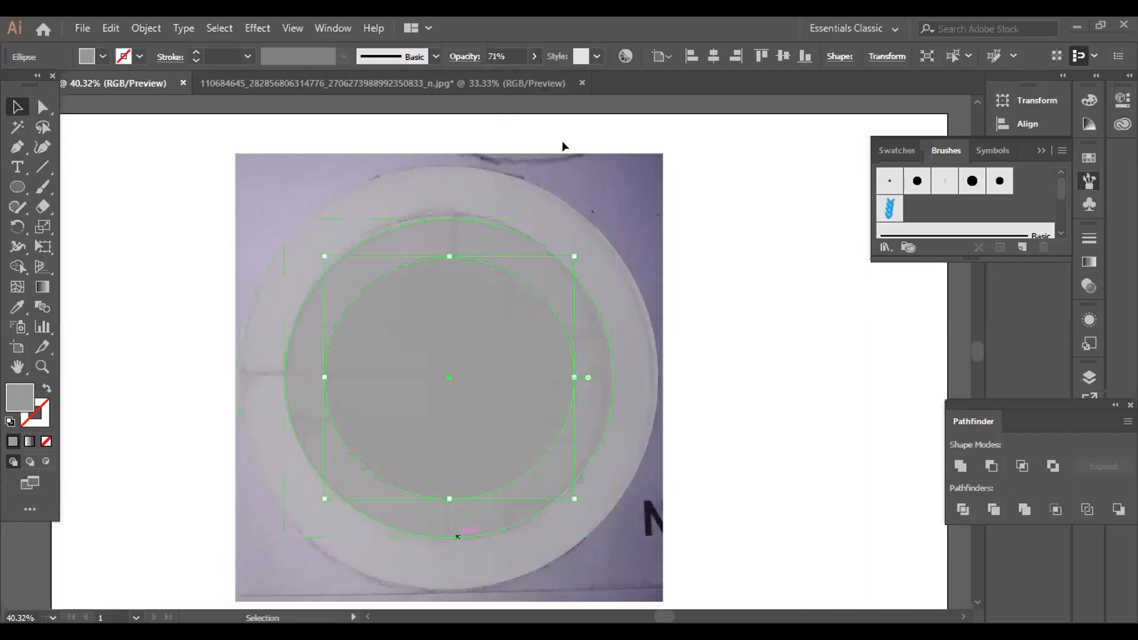
left_click(735, 221)
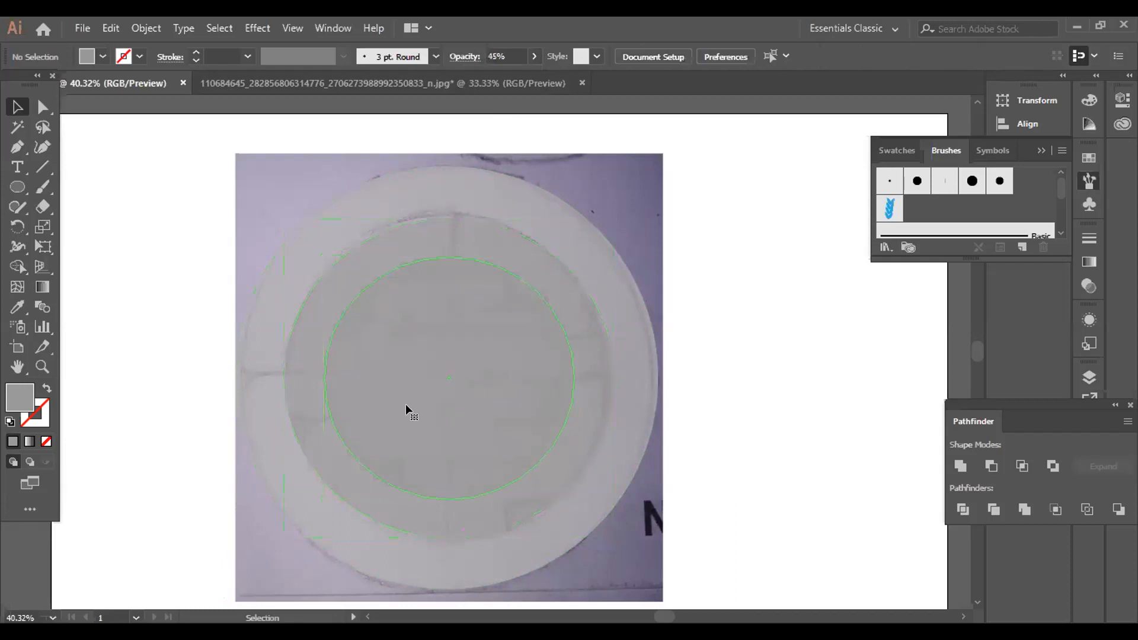
Fill the innermost circle with a darker gray swatch.
left_click(400, 405)
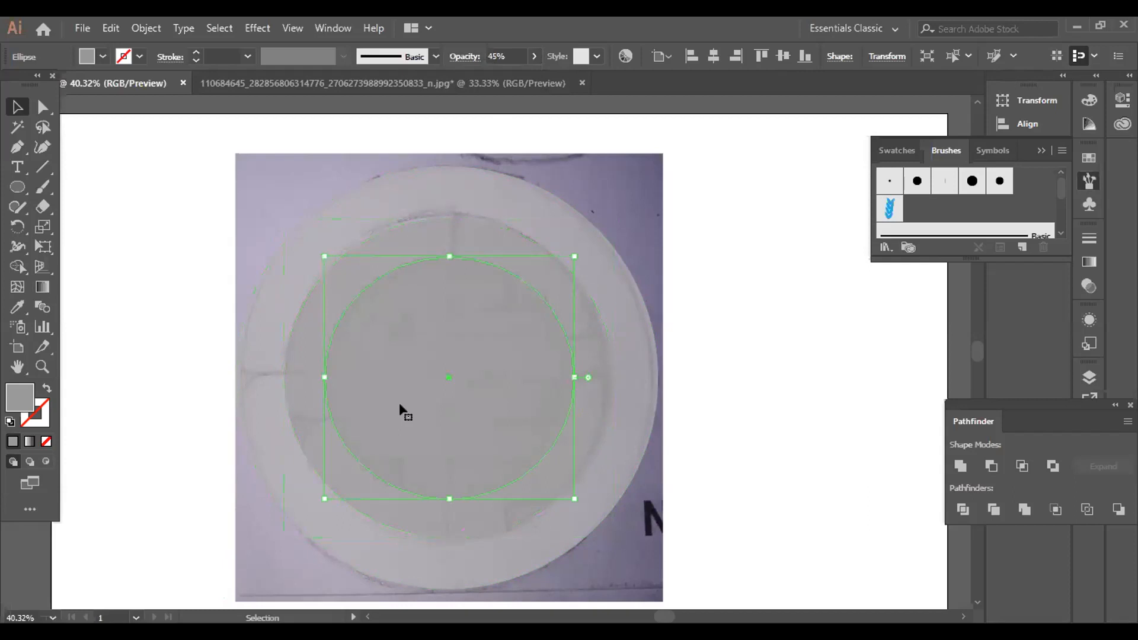
key("ctrl+shift+a")
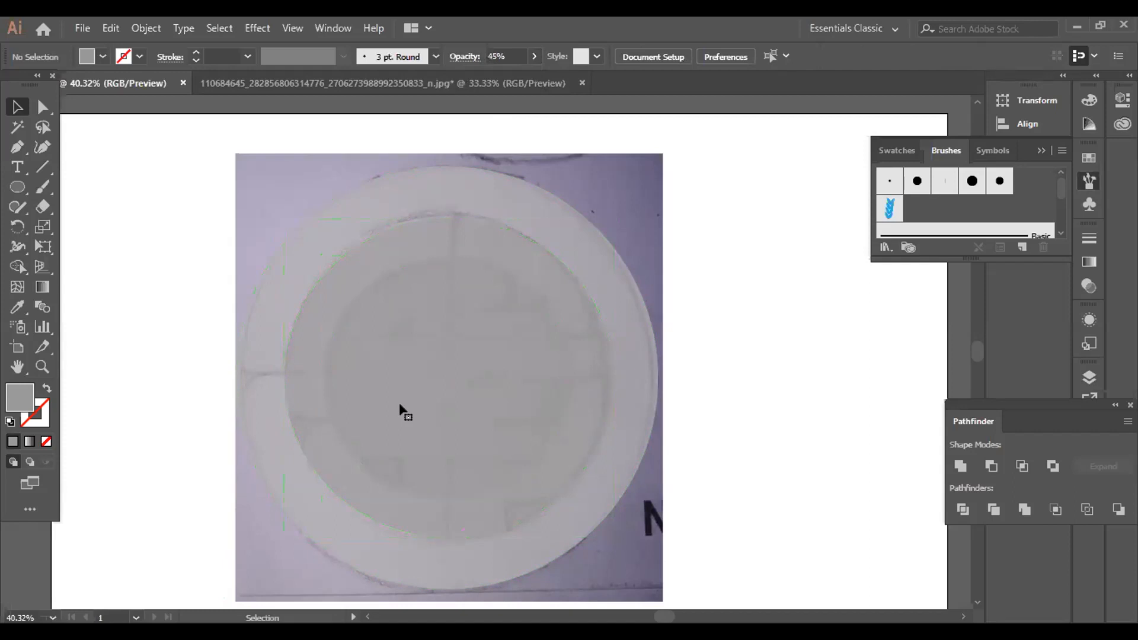
left_click(400, 405)
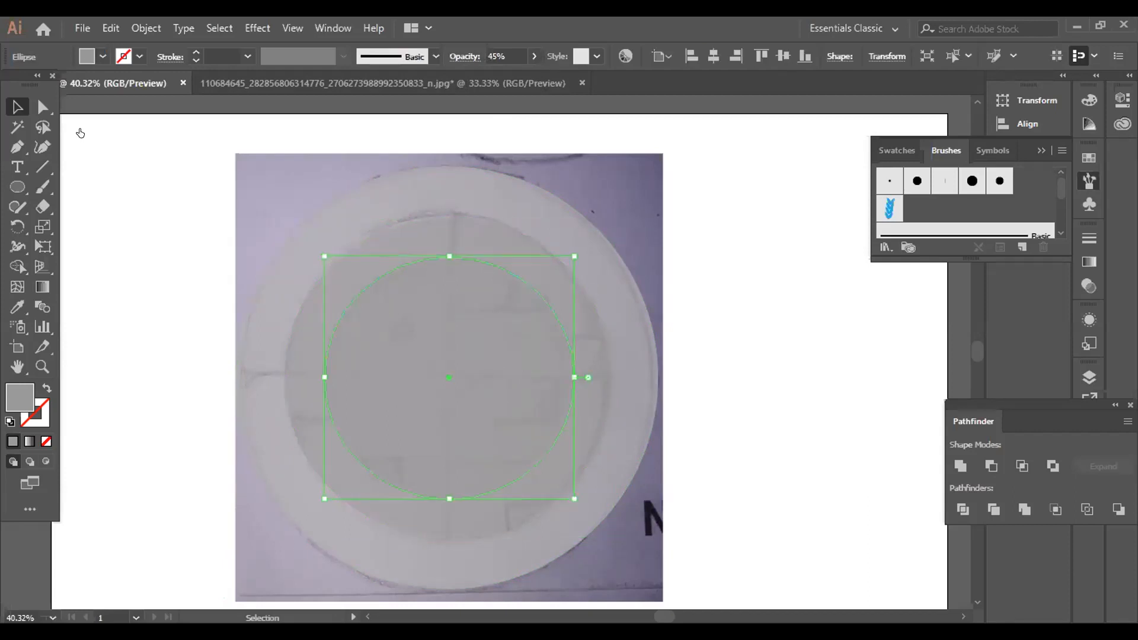
left_click(102, 53)
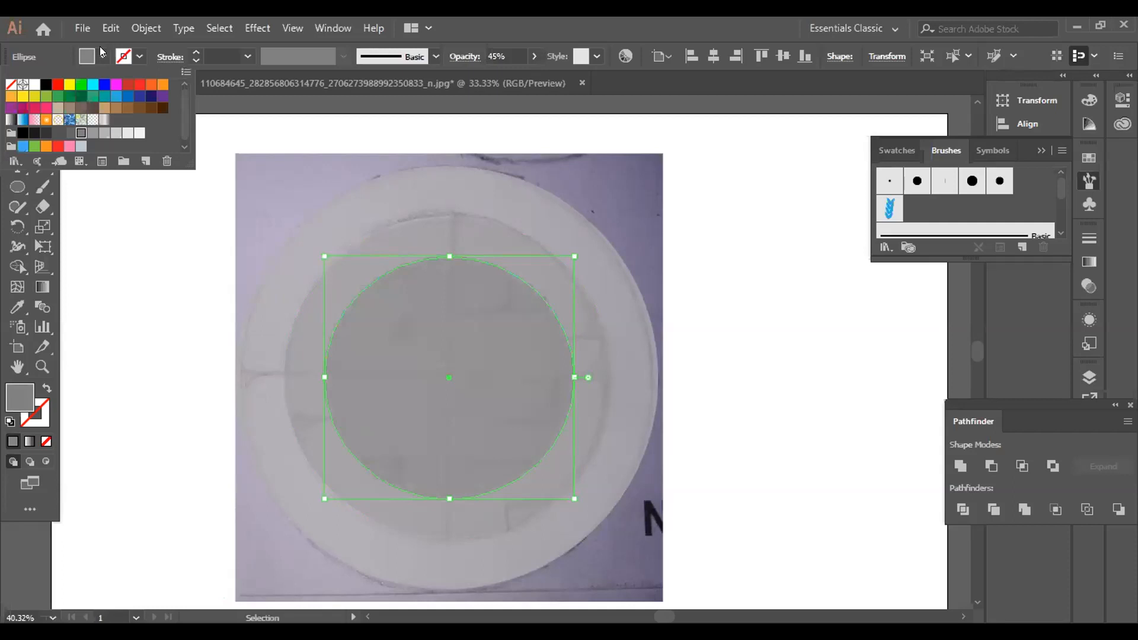
left_click(733, 340)
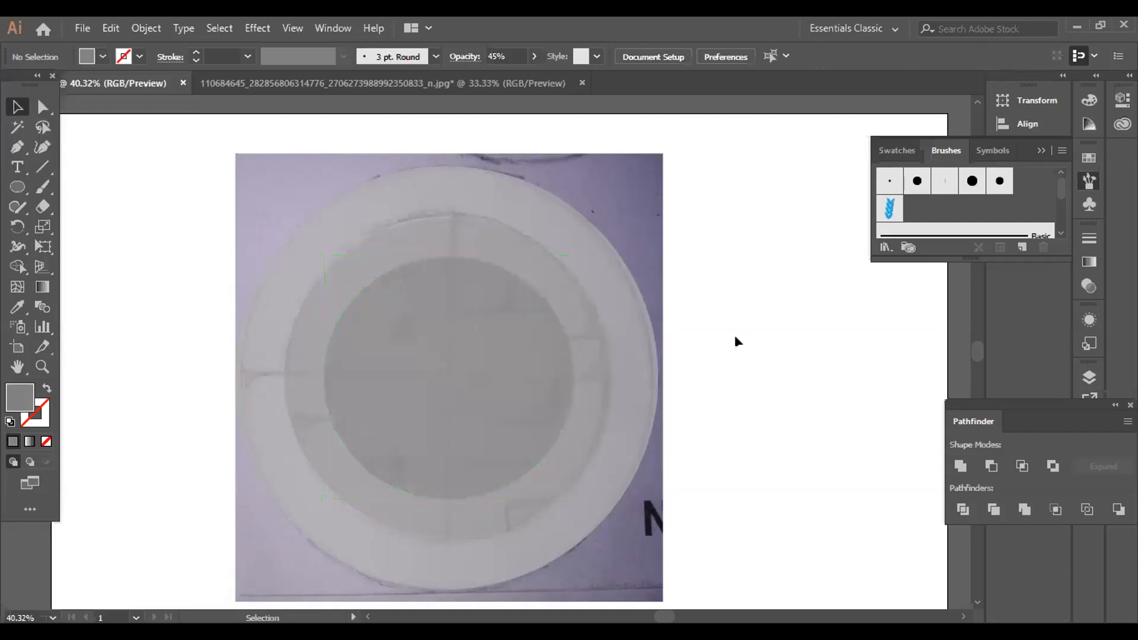
Group the three concentric circles.
left_click_drag(734, 350, 656, 364)
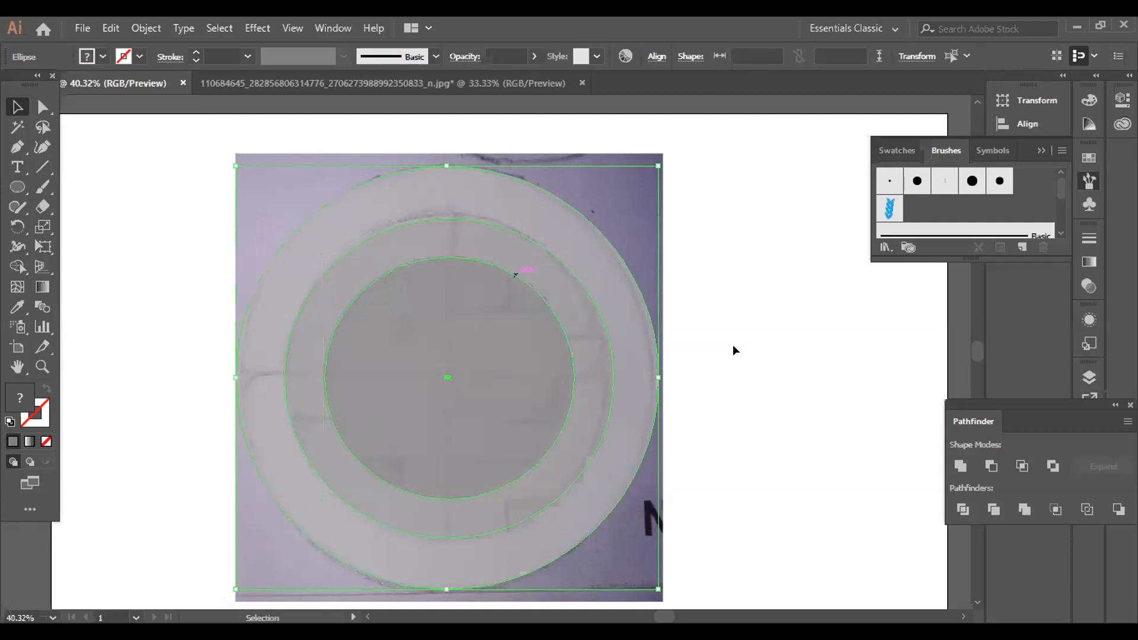
right_click(734, 349)
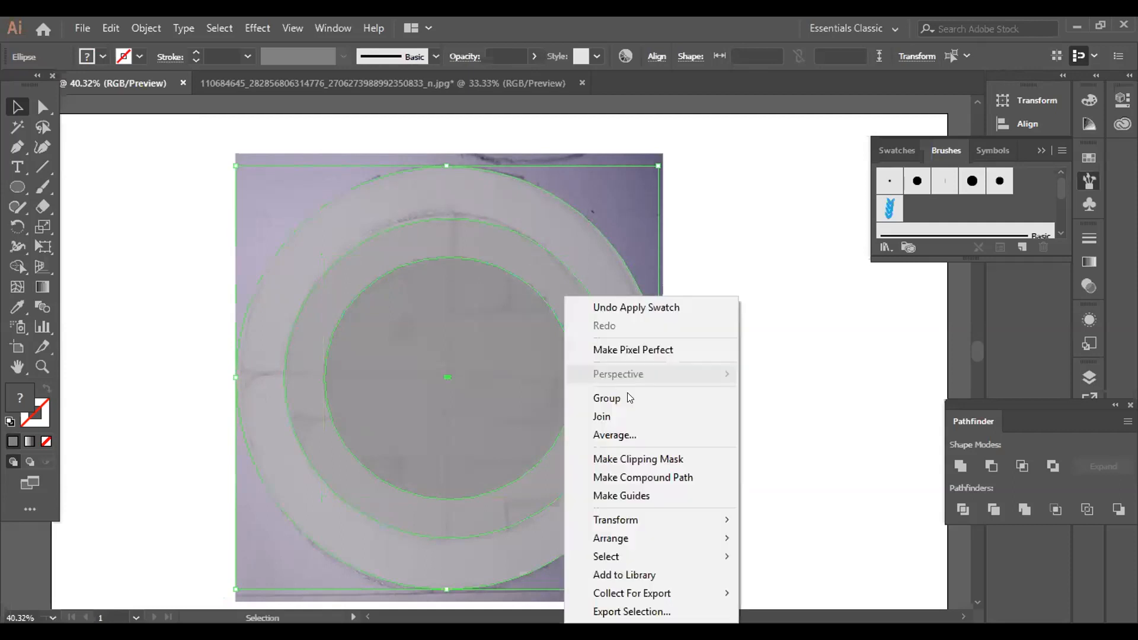
key("Escape")
key("ctrl+g")
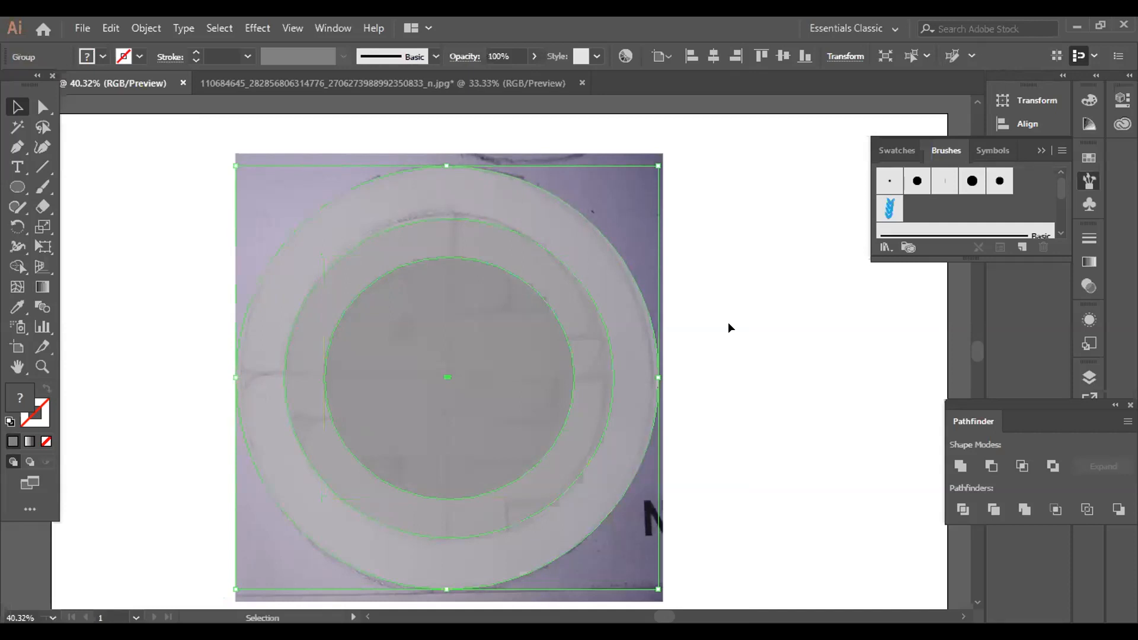
Show the rulers and place a horizontal and a vertical guide crossing near the centre of the circles.
left_click(728, 323)
key("a")
key("v")
key("ctrl+r")
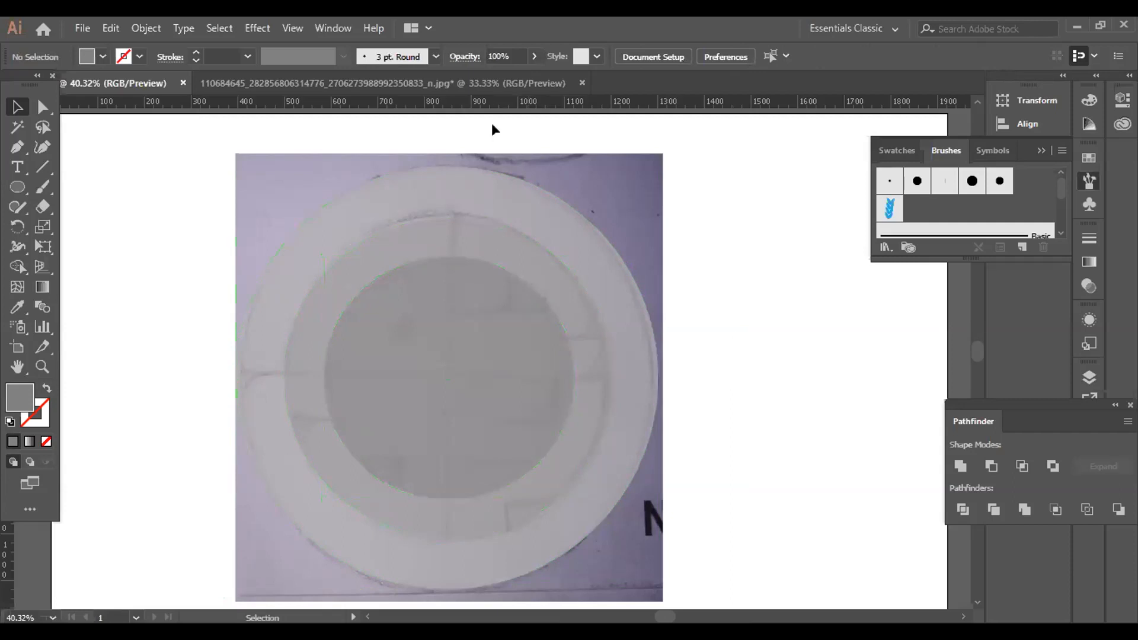
left_click_drag(492, 102, 489, 370)
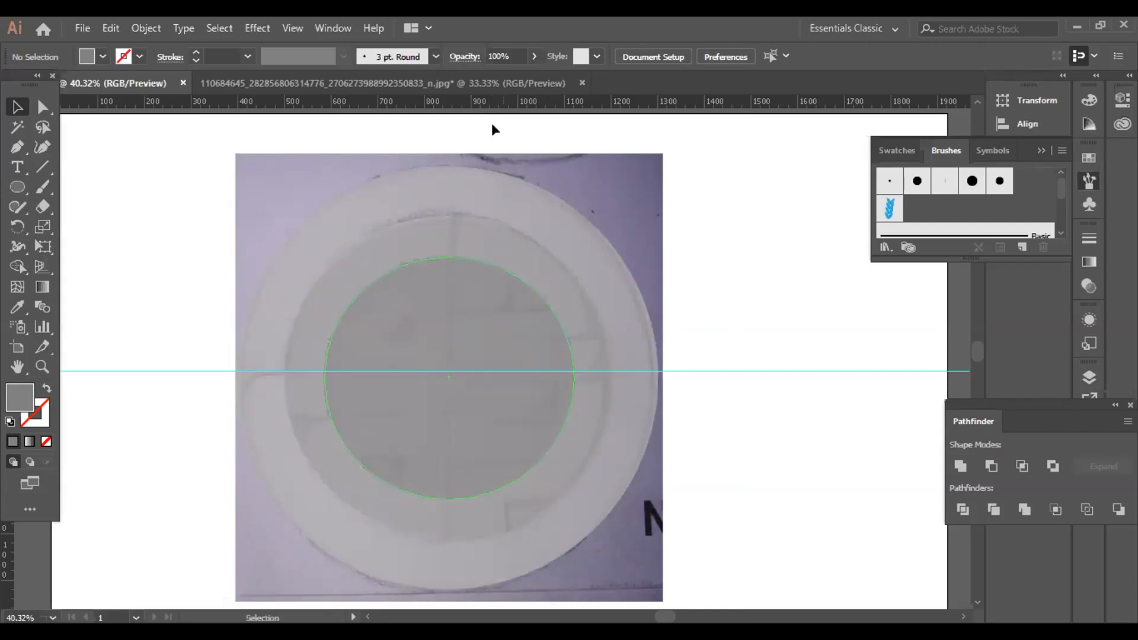
left_click_drag(15, 548, 442, 575)
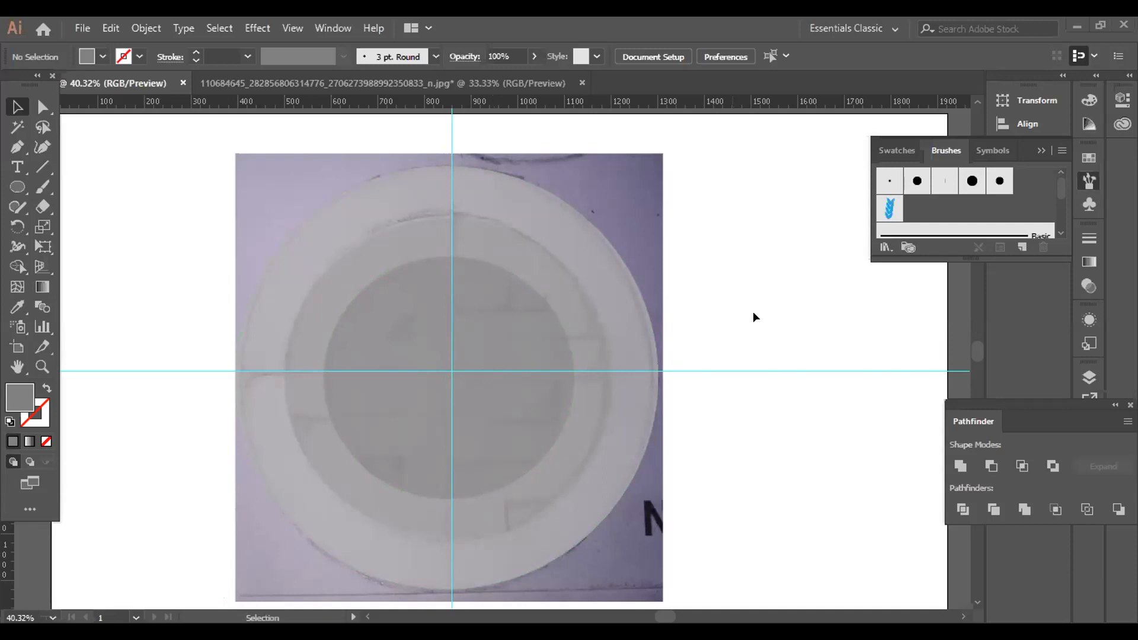
Draw a vertical line along the guide from the top to the bottom of the middle circle.
key("ctrl+a")
left_click(43, 164)
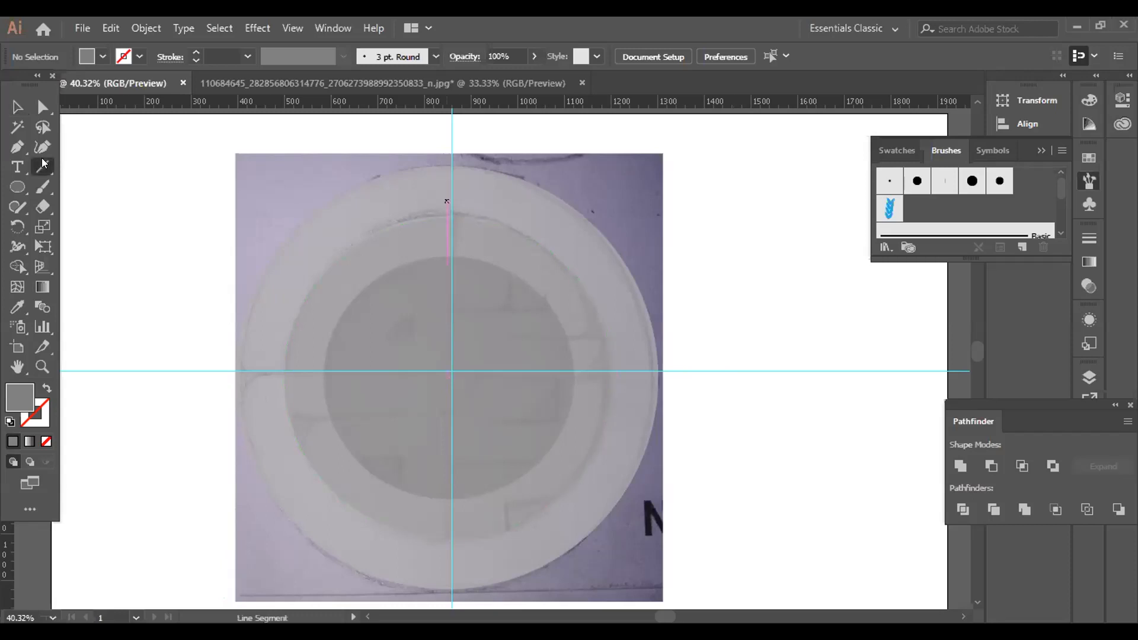
left_click_drag(449, 369, 446, 536)
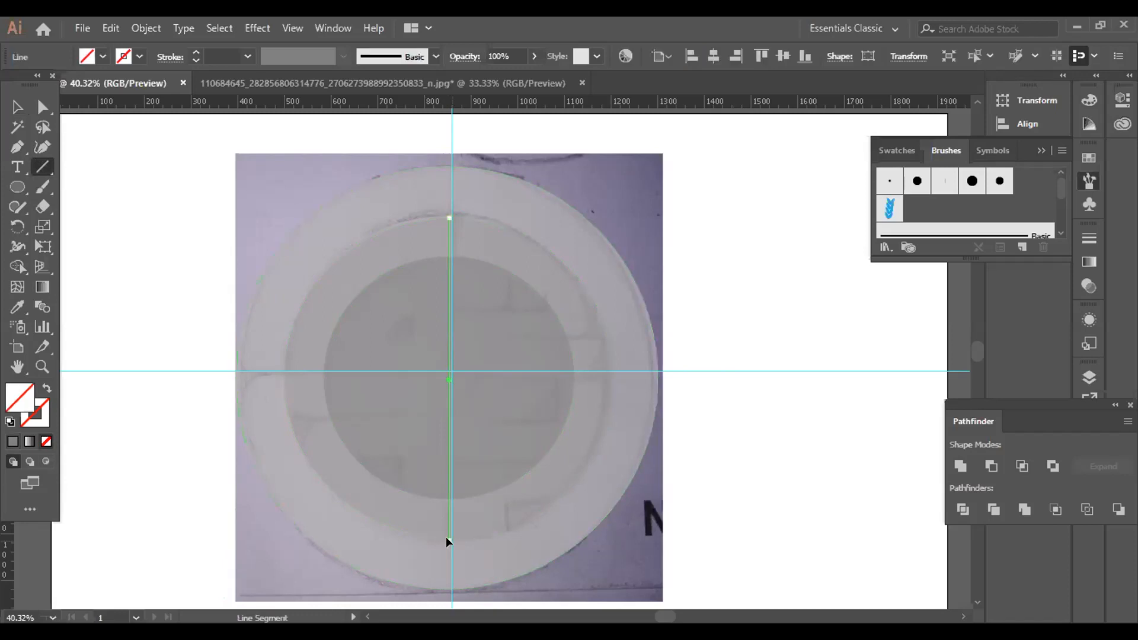
Give the vertical line a black stroke of 7 pt.
left_click(139, 57)
left_click(45, 85)
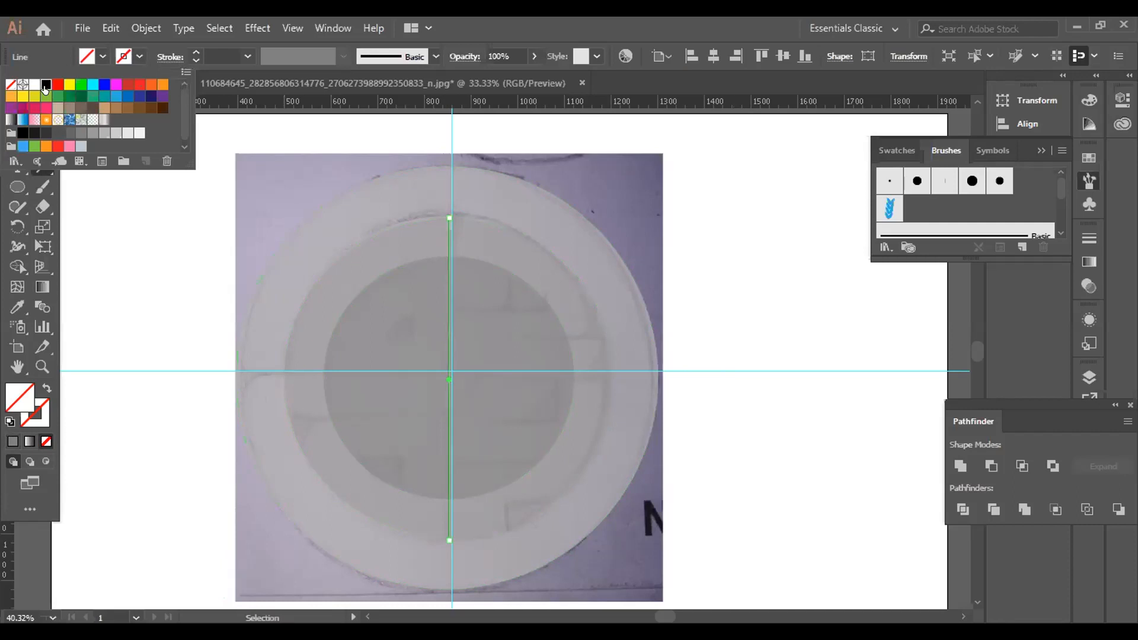
left_click(190, 47)
left_click(190, 48)
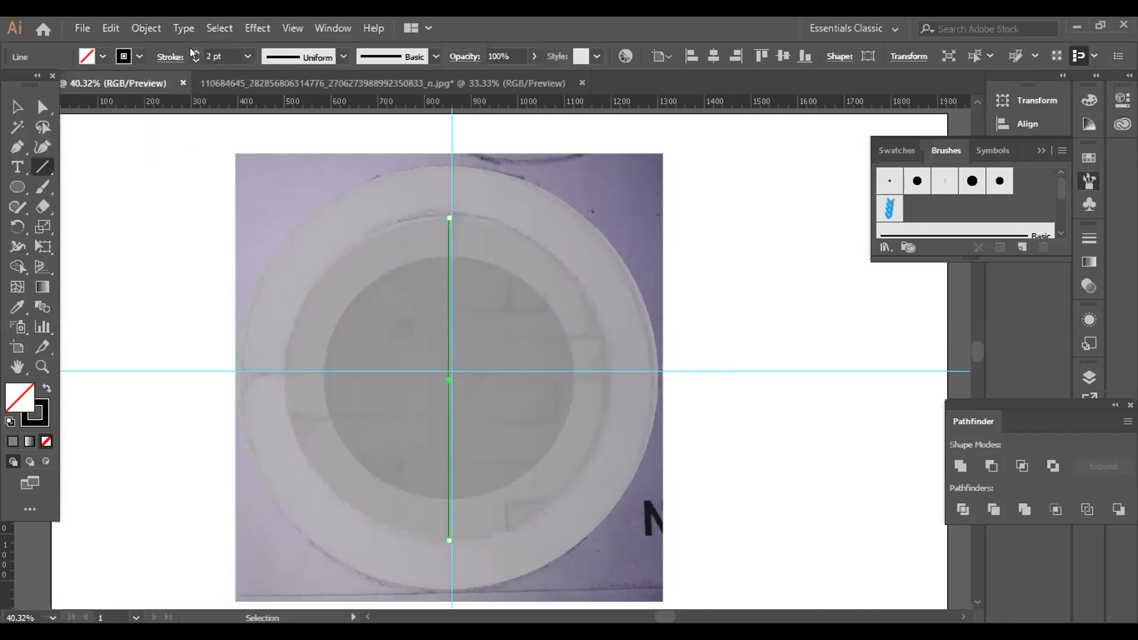
left_click(195, 53)
left_click(195, 52)
left_click(194, 52)
left_click(194, 46)
left_click(193, 46)
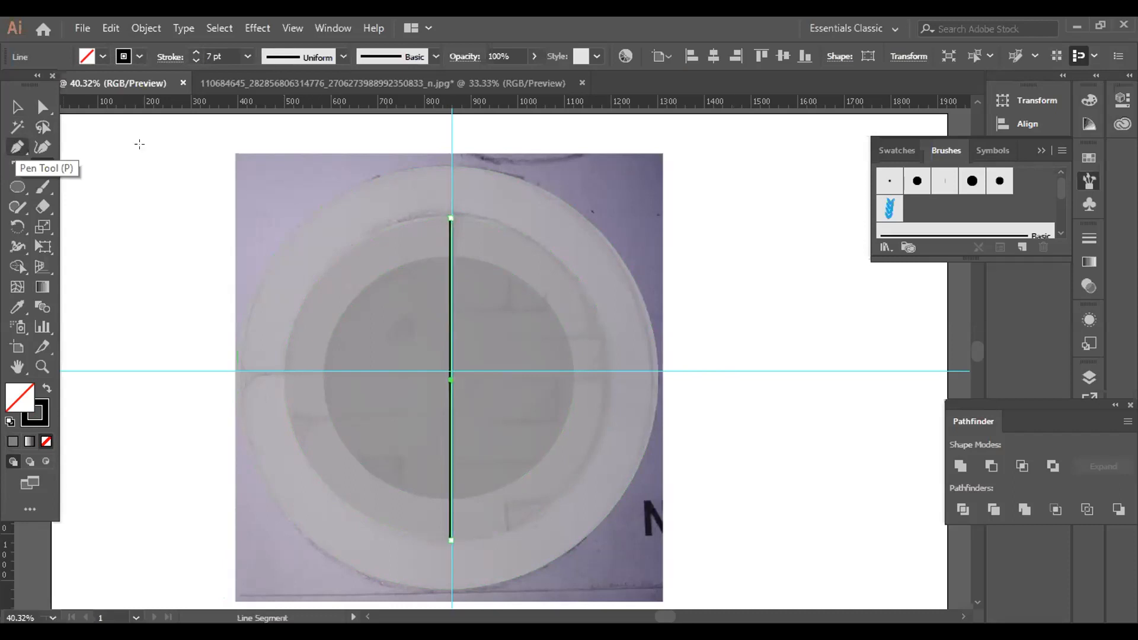
Draw a horizontal line along the guide across the full width of the outer circle.
left_click(16, 107)
left_click(42, 167)
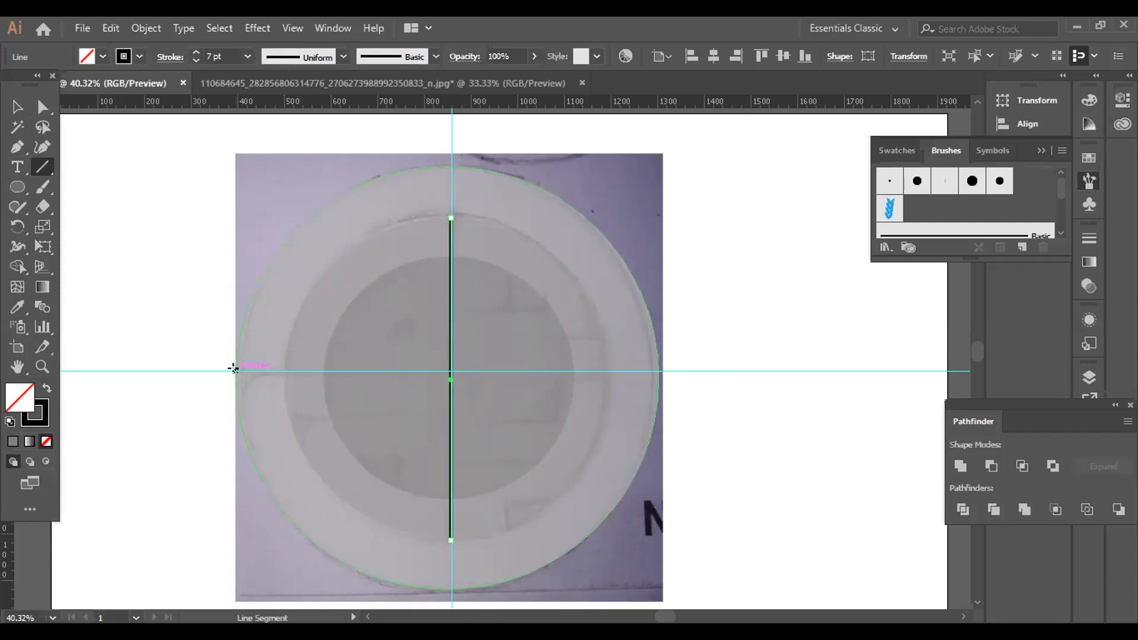
left_click_drag(233, 368, 664, 371)
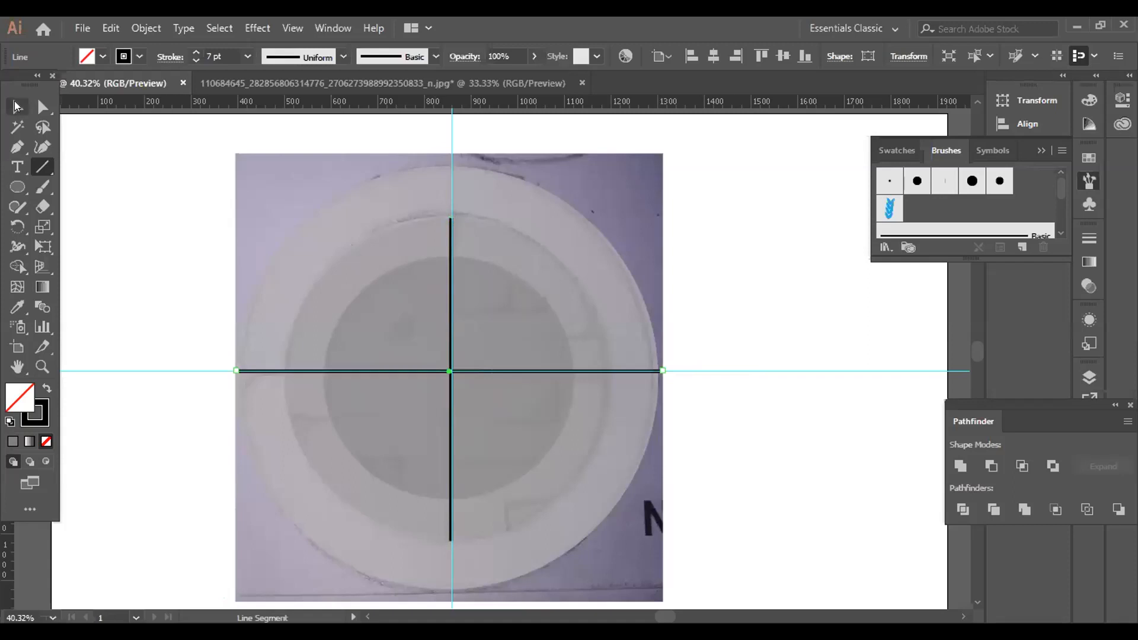
left_click(15, 107)
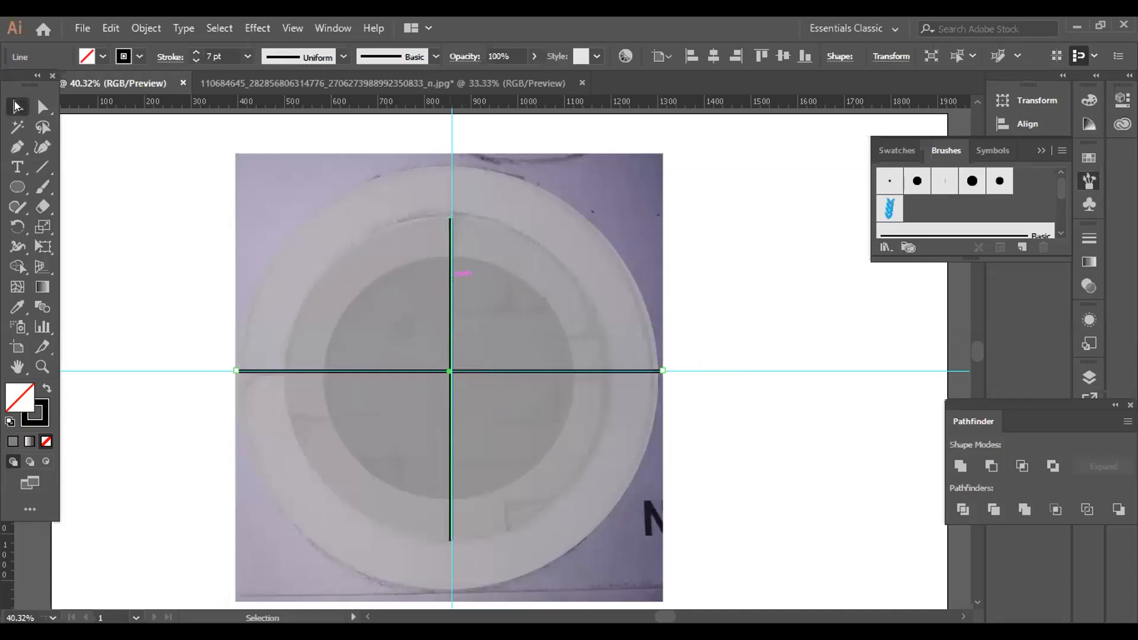
Show the layer list and inspect the contents of the Fish 2 sublayer by hiding, showing and selecting it.
left_click(1086, 377)
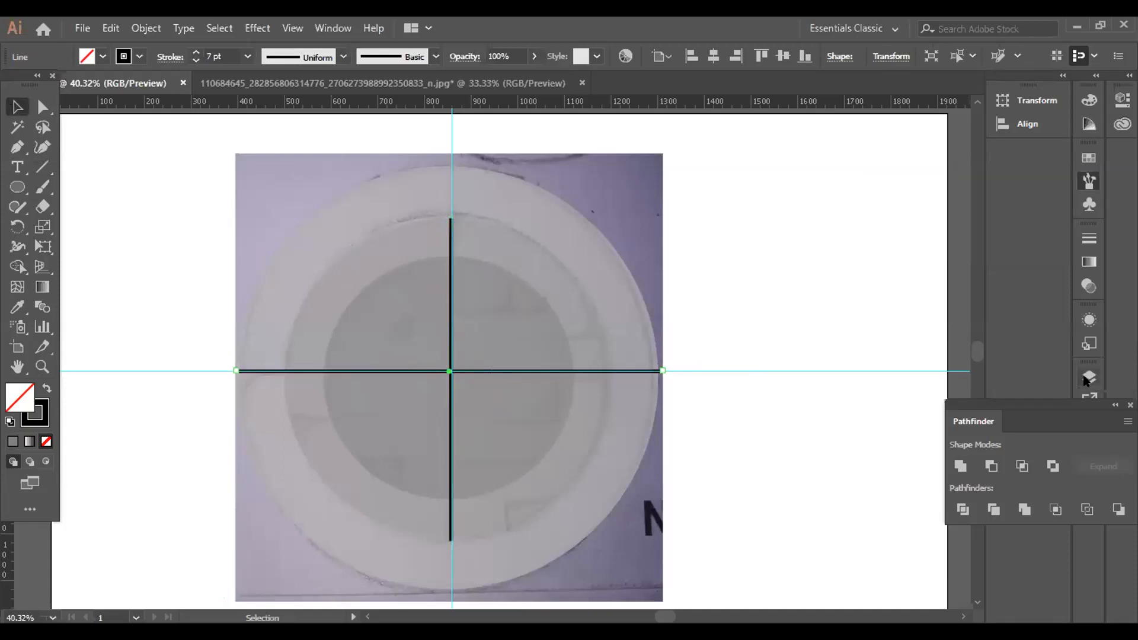
left_click(1086, 380)
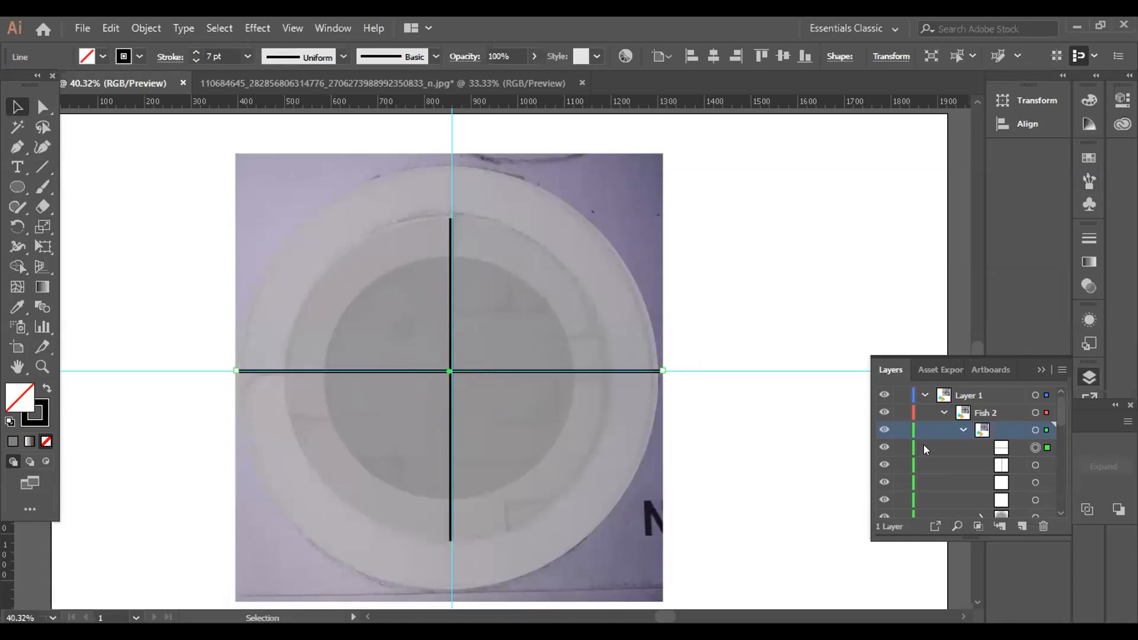
scroll(924, 444, "down", 1)
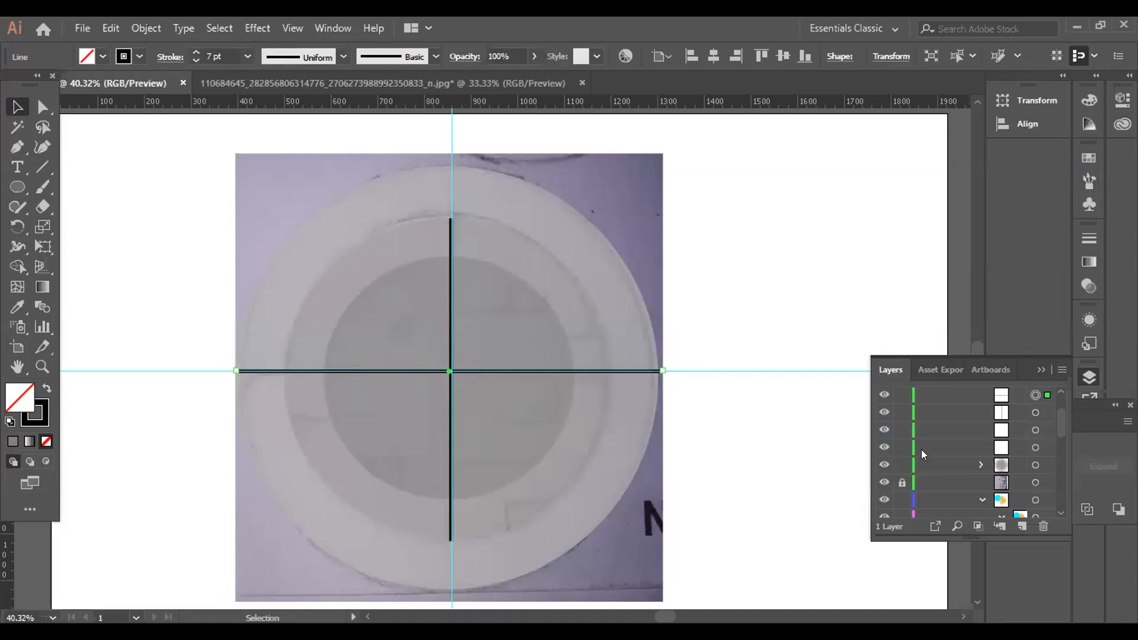
scroll(922, 450, "up", 1)
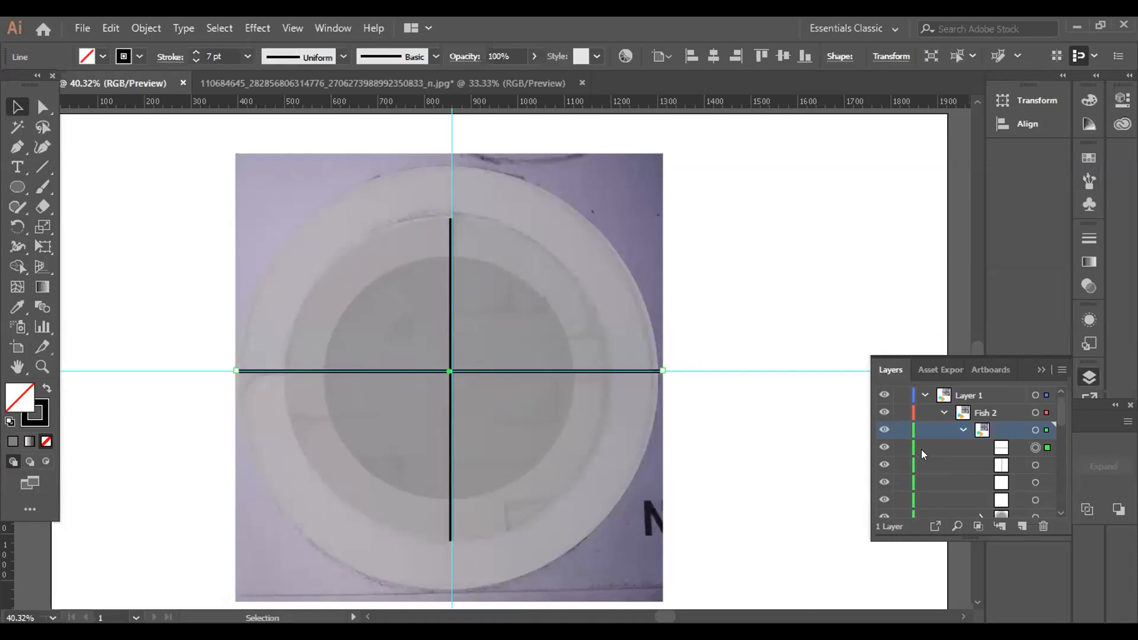
left_click(716, 371)
left_click(878, 427)
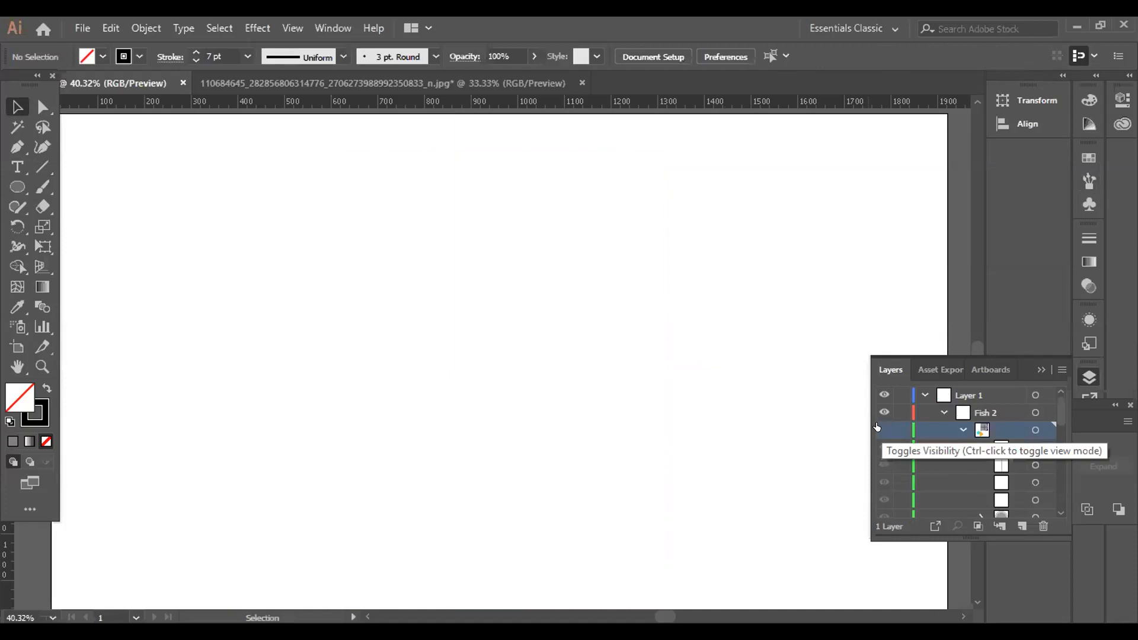
left_click(878, 428)
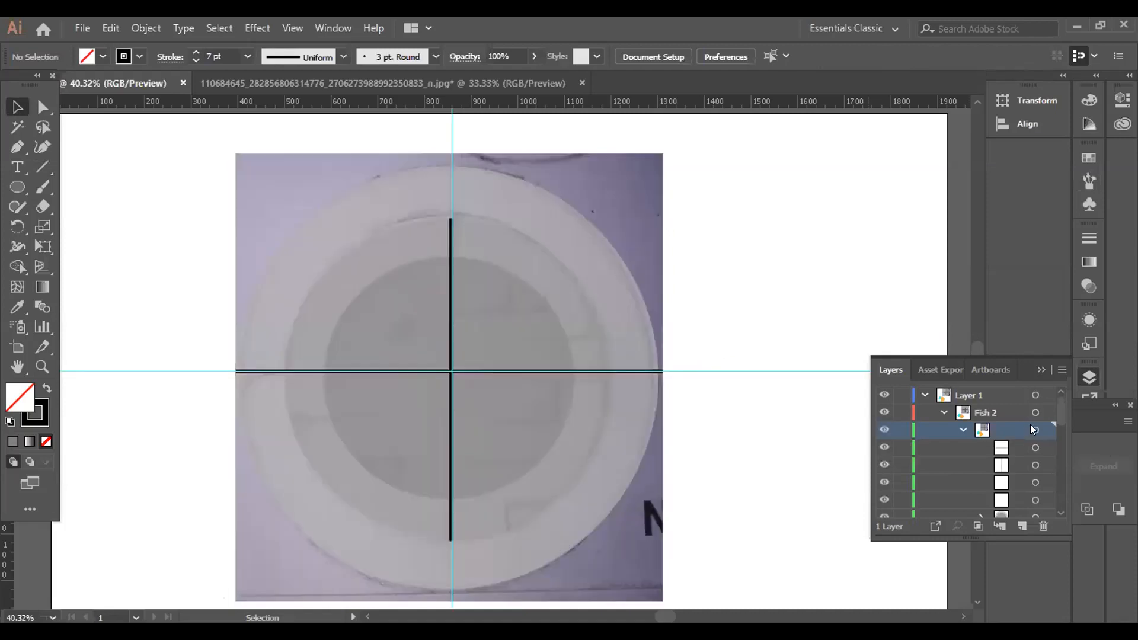
left_click(1031, 427)
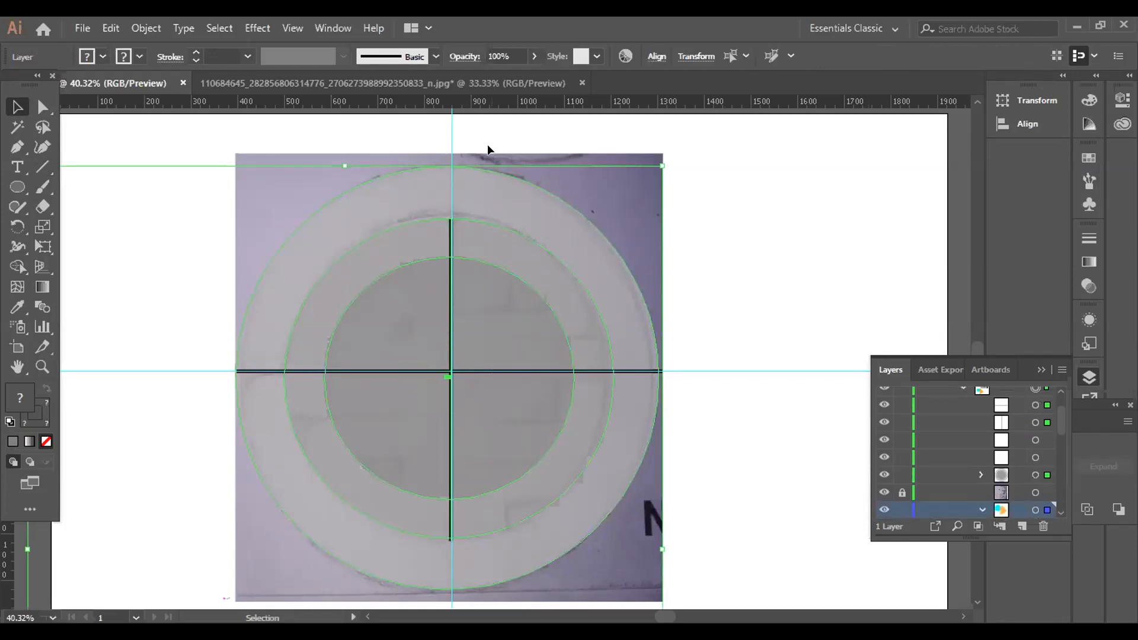
left_click(450, 143)
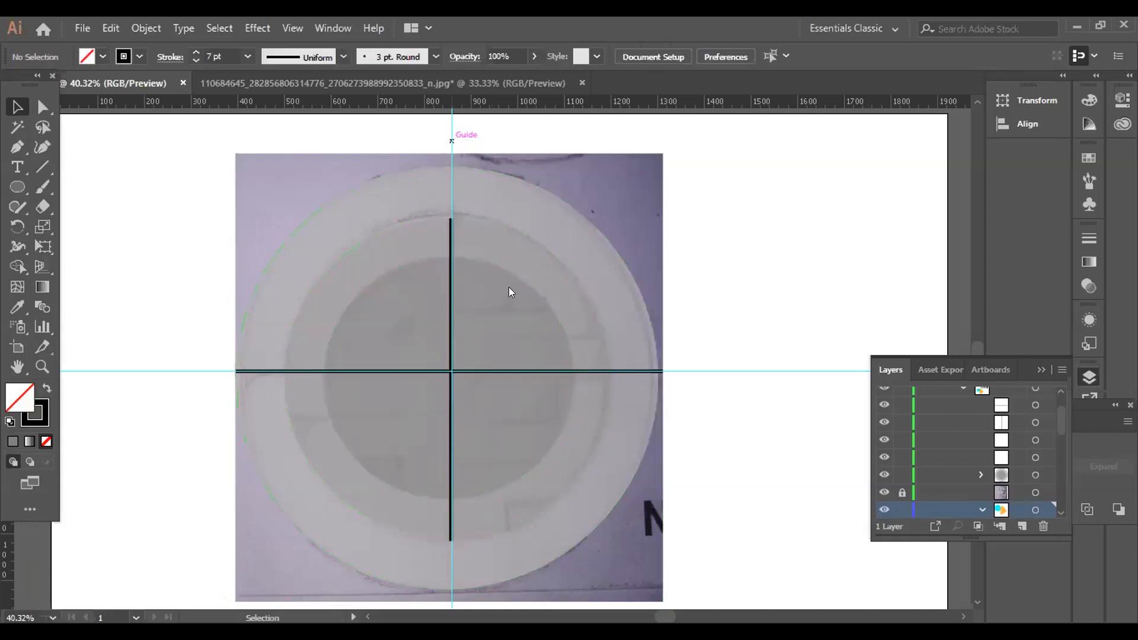
Try to move the guides off the artwork, and undo the move.
right_click(452, 141)
left_click(508, 291)
left_click_drag(727, 110, 713, 98)
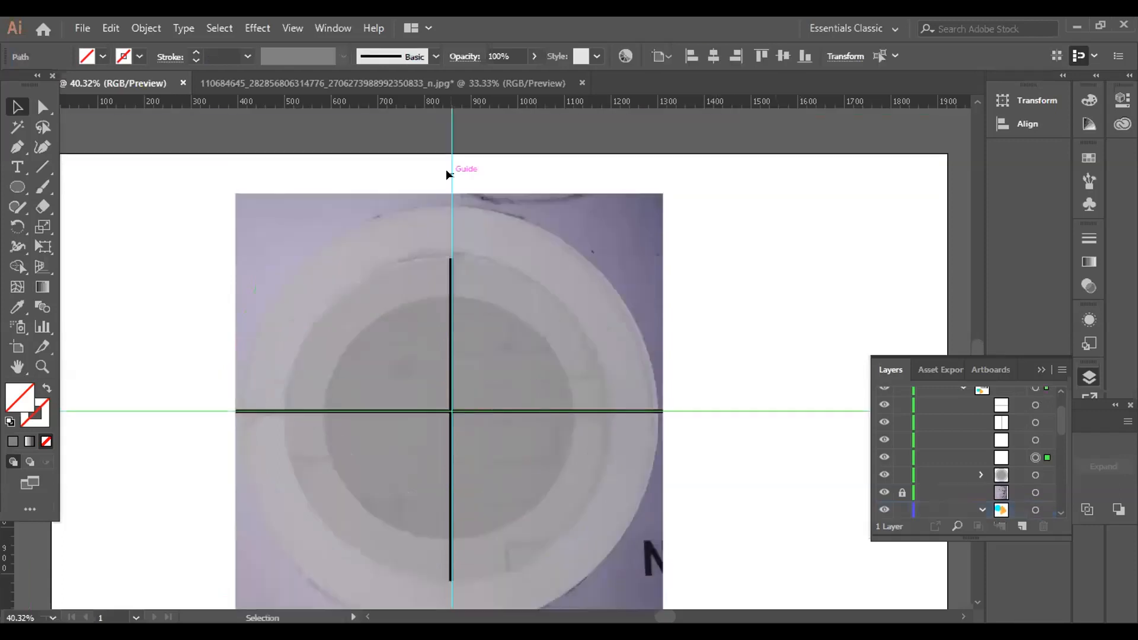
left_click_drag(447, 170, 724, 81)
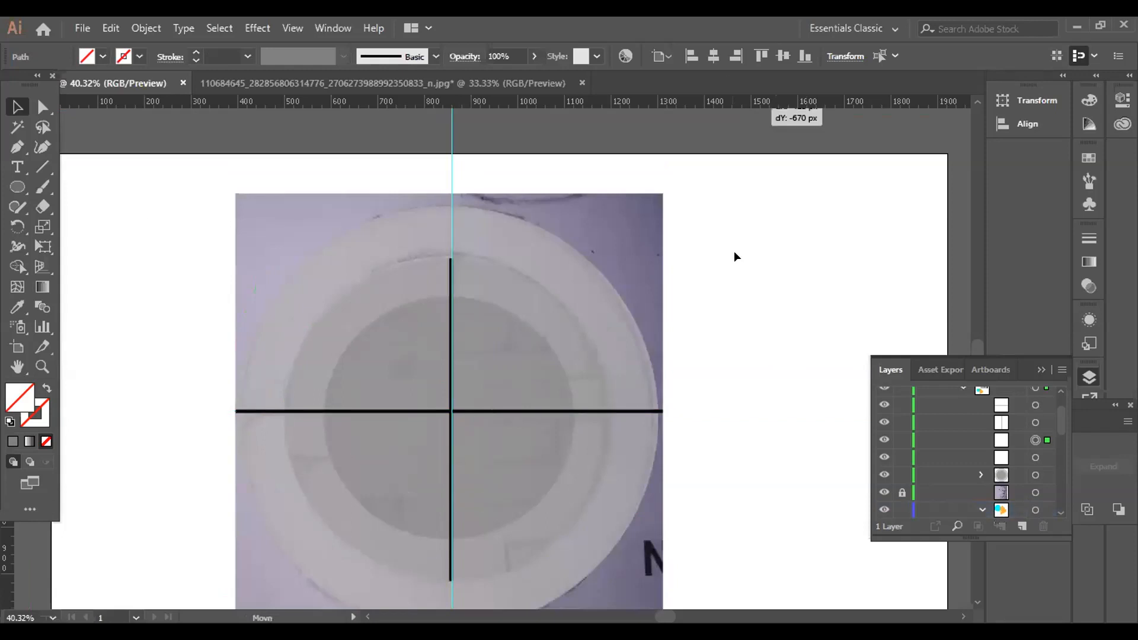
key("ctrl+z")
Hide the horizontal and vertical guides in the layer list.
scroll(747, 262, "down", 2)
left_click(873, 458)
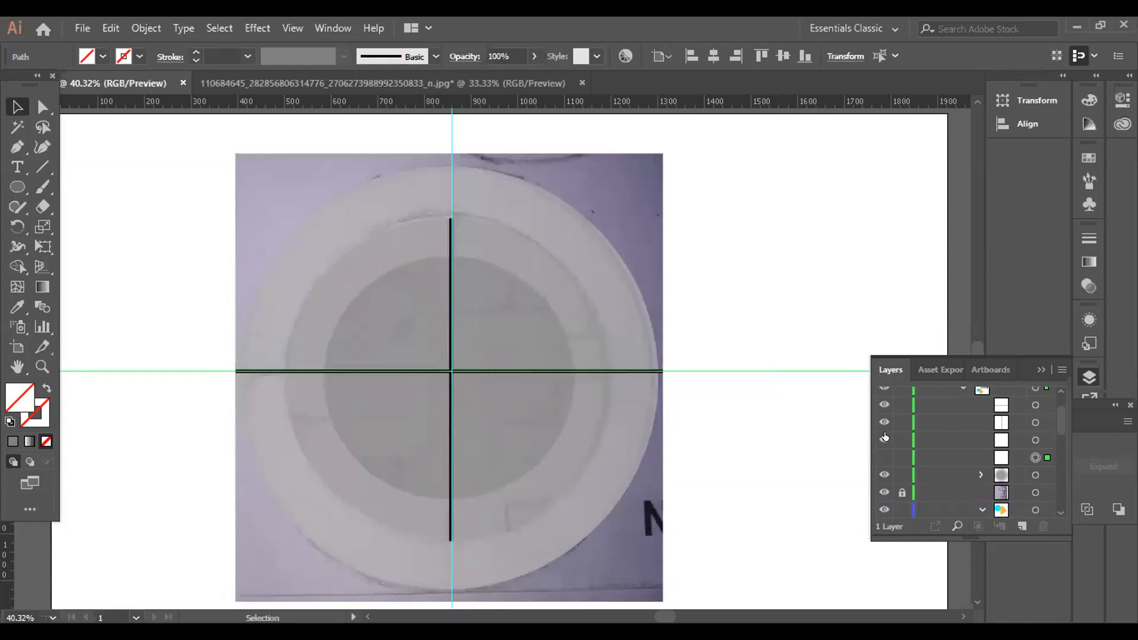
left_click(878, 437)
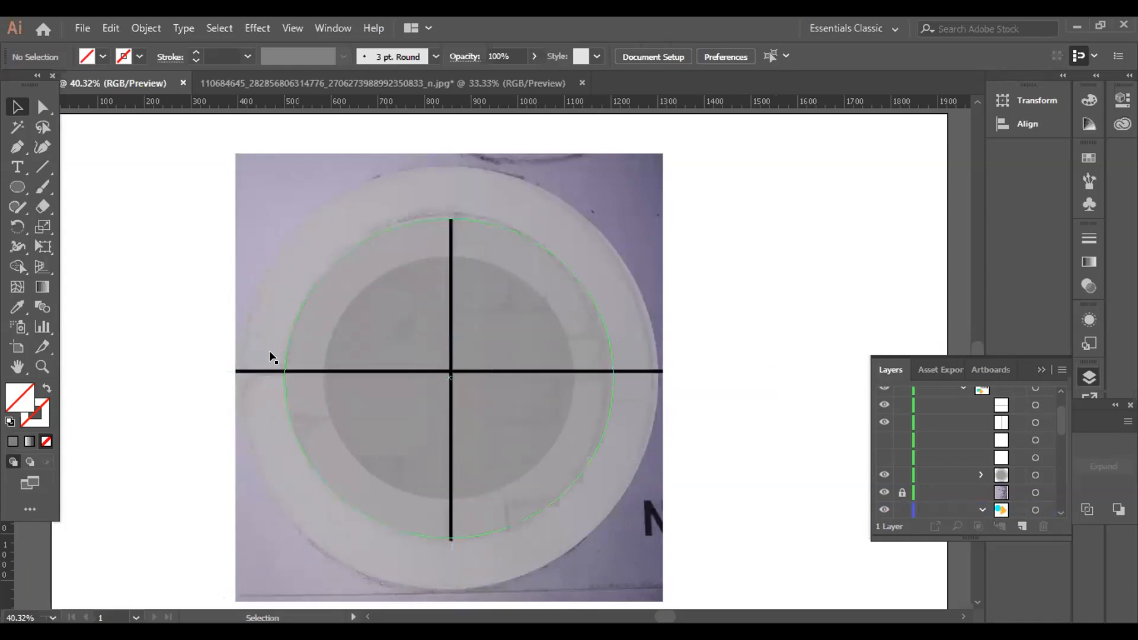
Group the vertical and horizontal dividing lines.
left_click(451, 338)
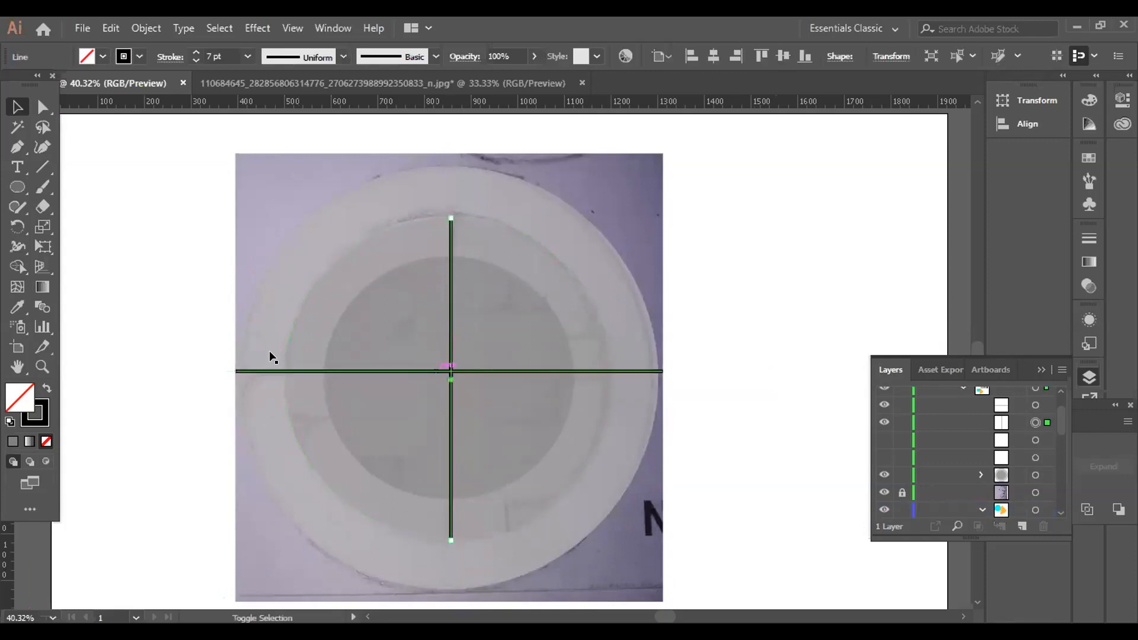
left_click(437, 370, "shift")
right_click(436, 371)
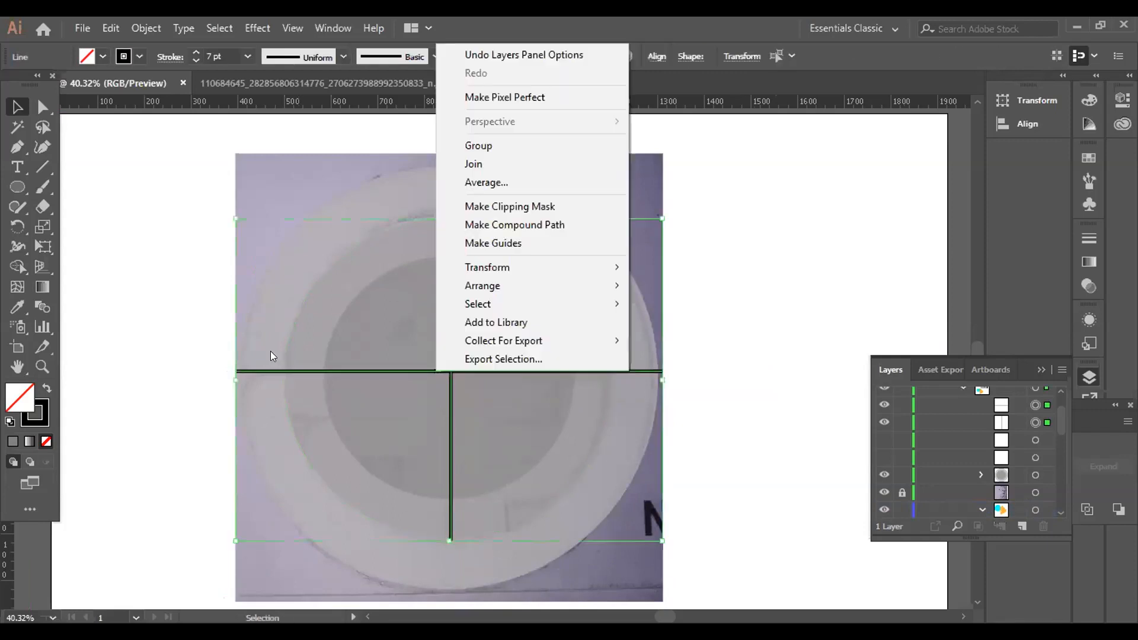
left_click(481, 149)
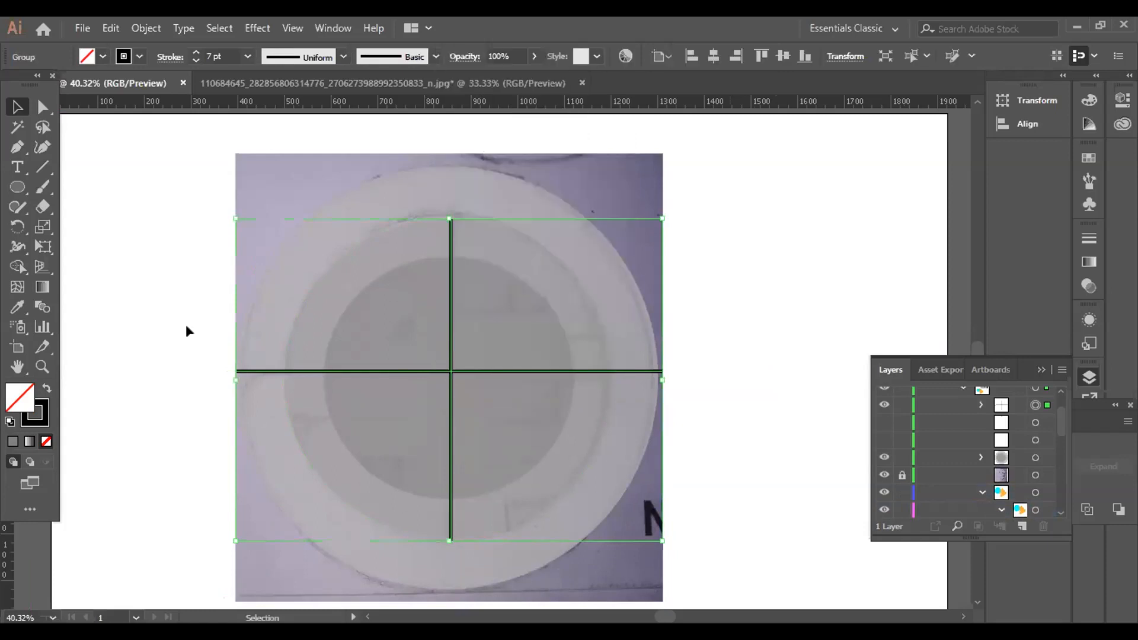
Divide the concentric circles with the crossing lines using Pathfinder Divide, and ungroup the resulting pieces.
mouse_move(187, 330)
left_mouse_down()
mouse_move(400, 409)
mouse_move(313, 382)
left_mouse_up()
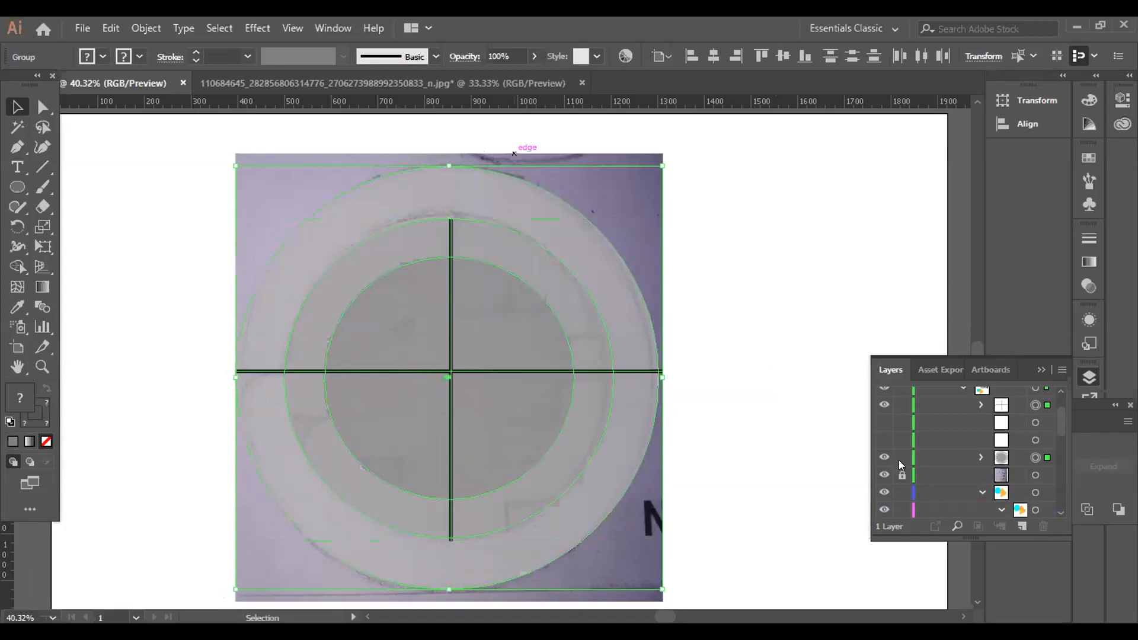
left_click_drag(1020, 250, 1026, 217)
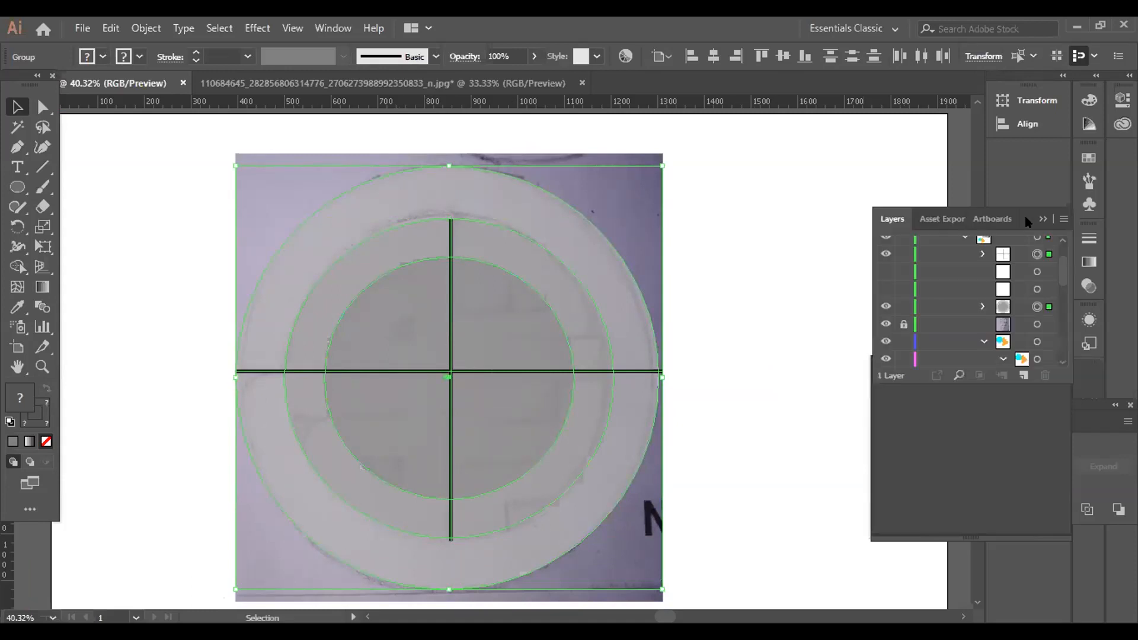
left_click(955, 506)
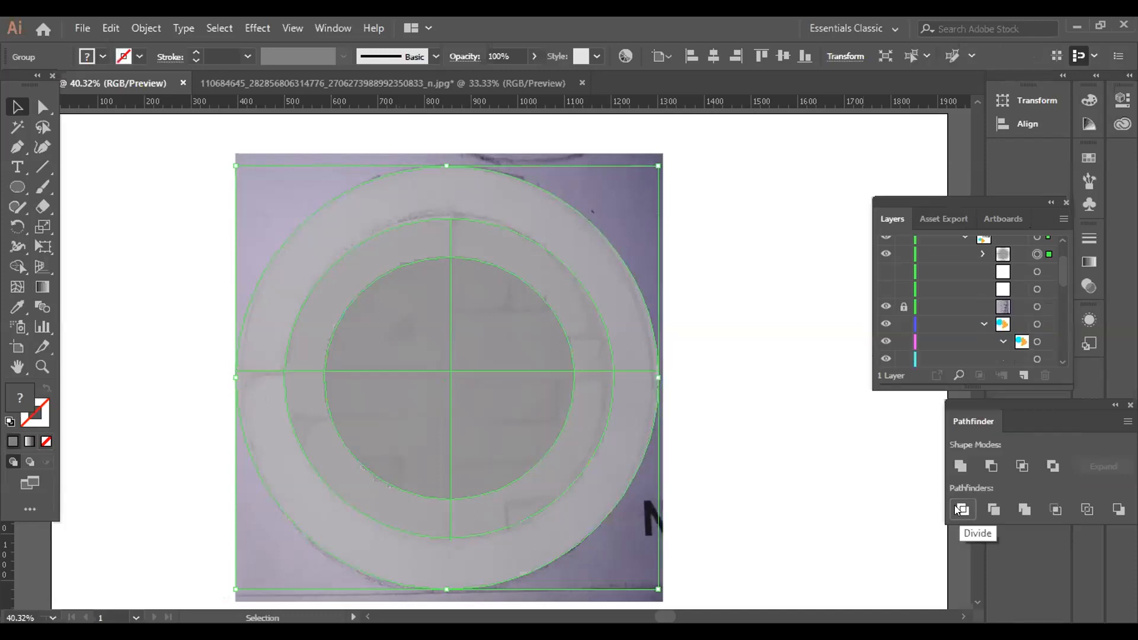
right_click(448, 371)
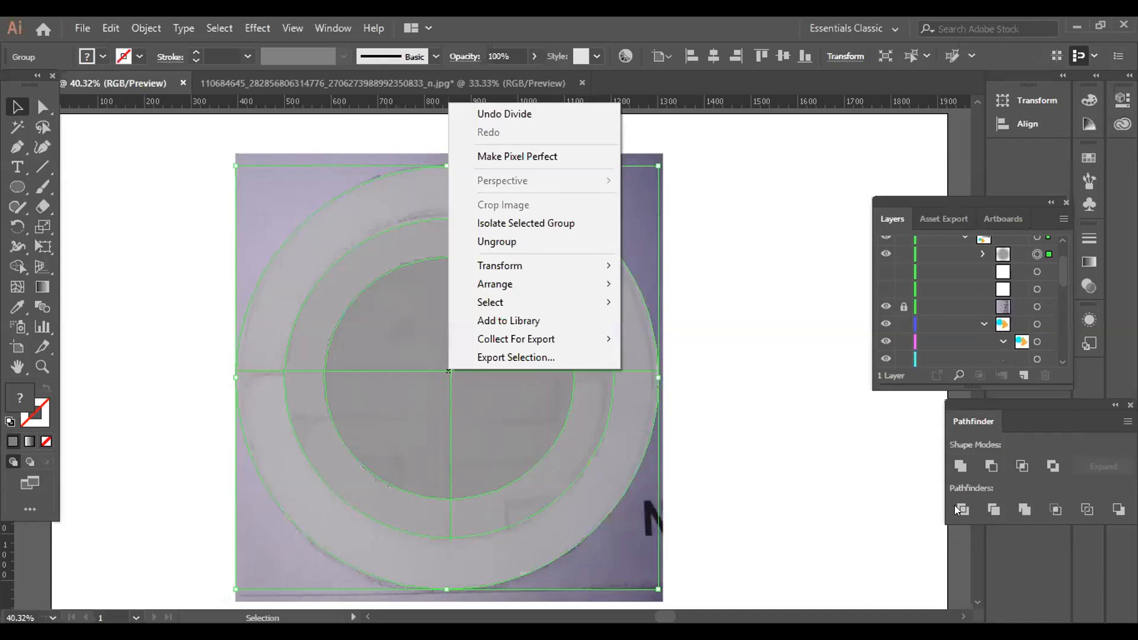
left_click(494, 235)
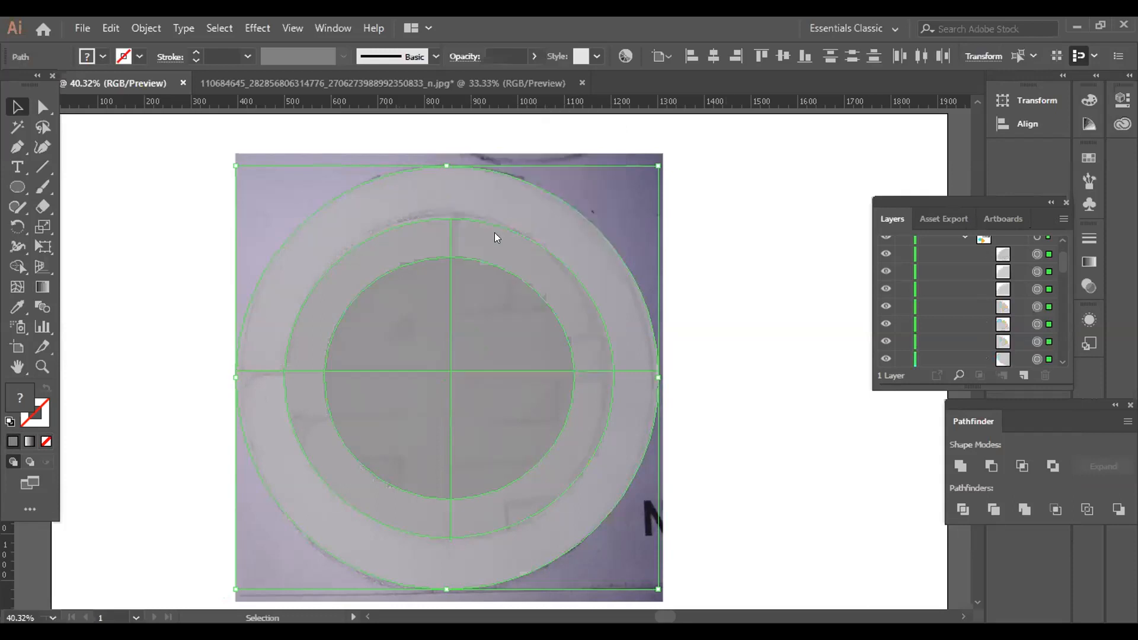
left_click(495, 233)
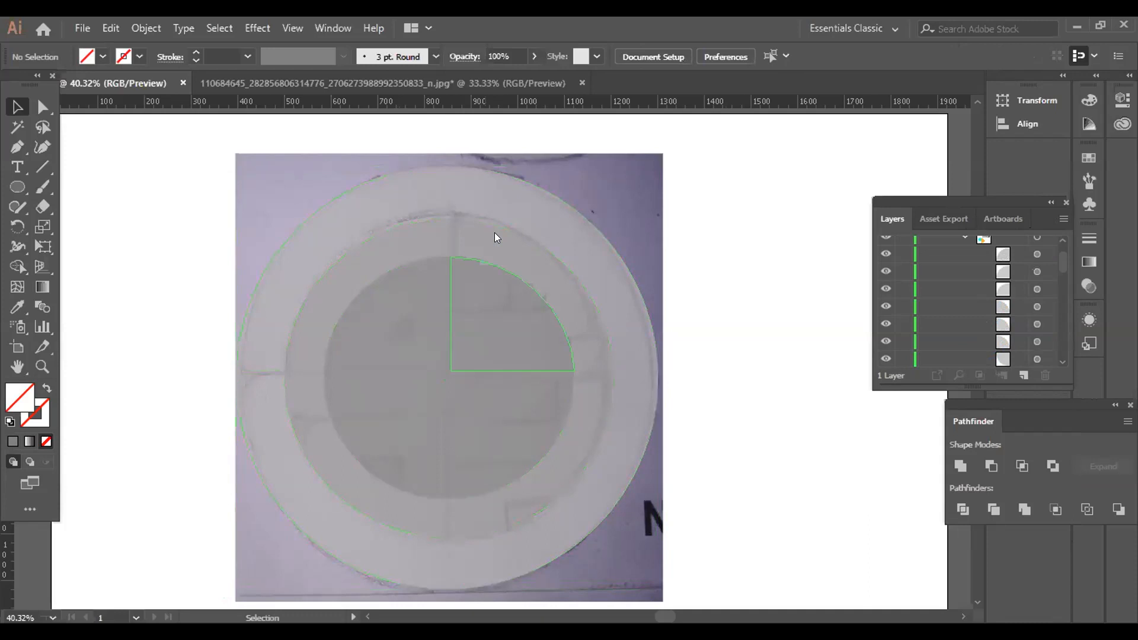
Check how the circles were divided by selecting the inner quarters, a middle-ring quarter and the outer ring in turn.
left_click(507, 317)
left_click(394, 317)
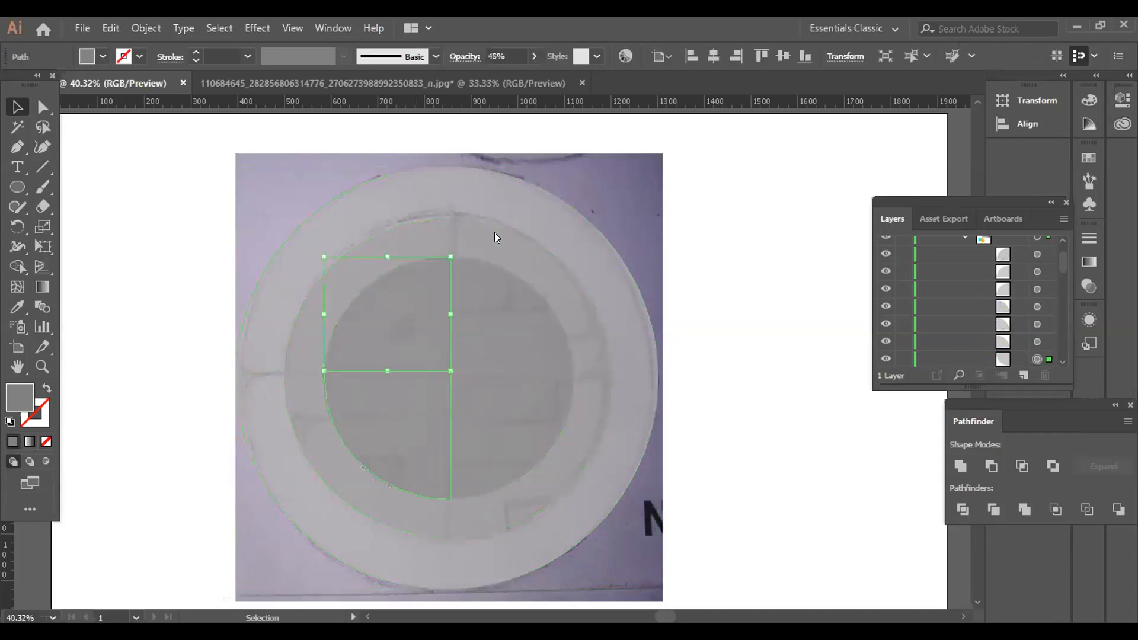
left_click(506, 429)
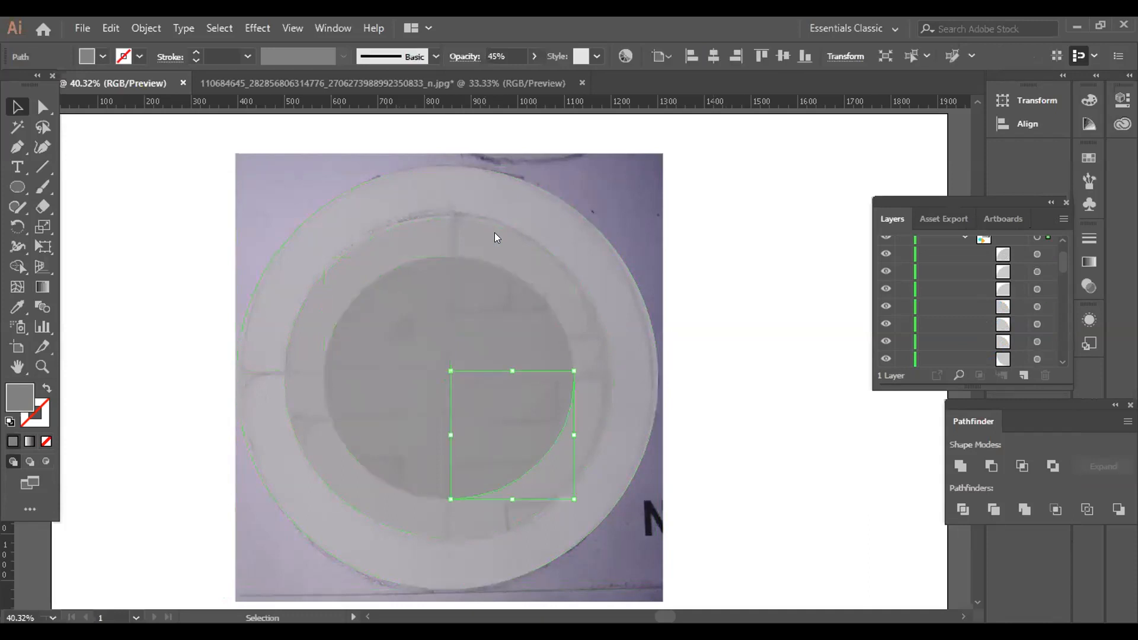
left_click(594, 318)
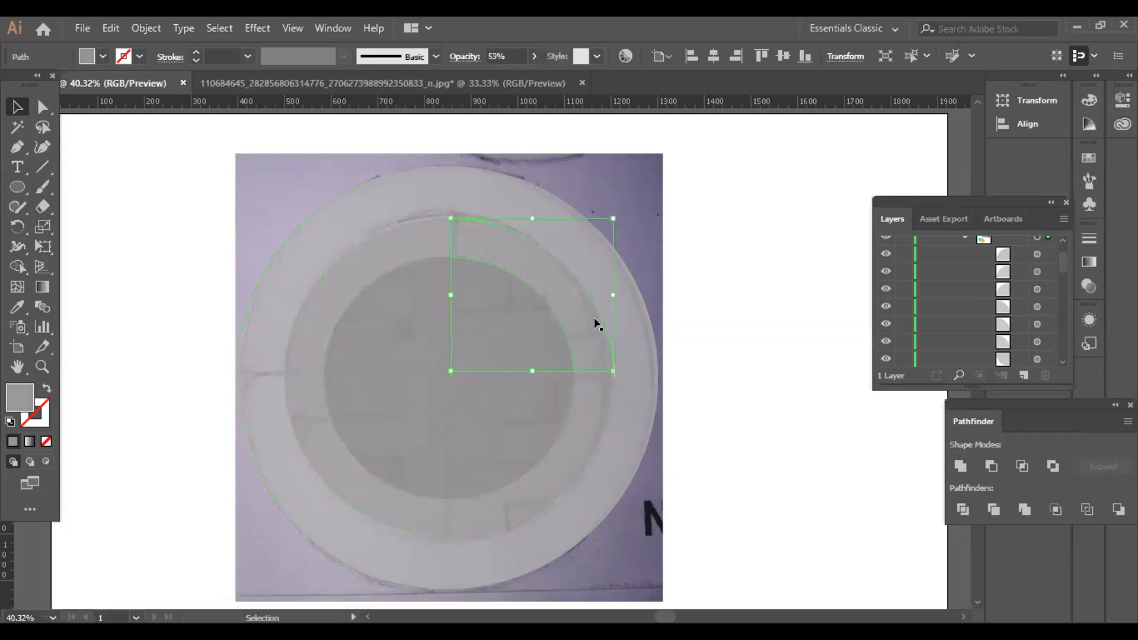
key("ctrl+a")
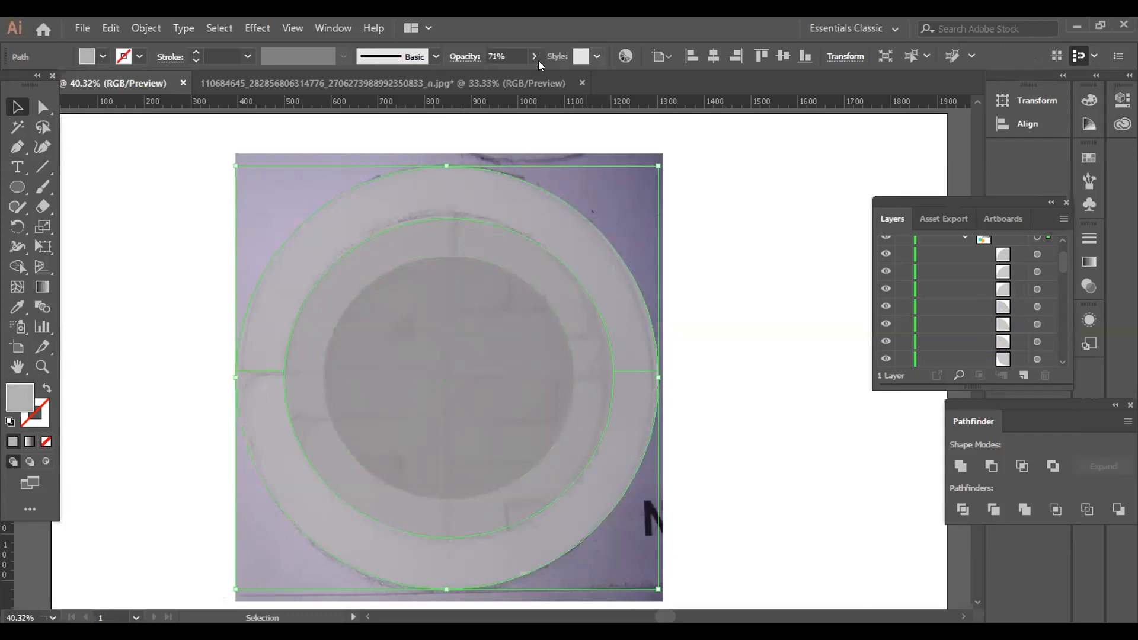
left_click(759, 220)
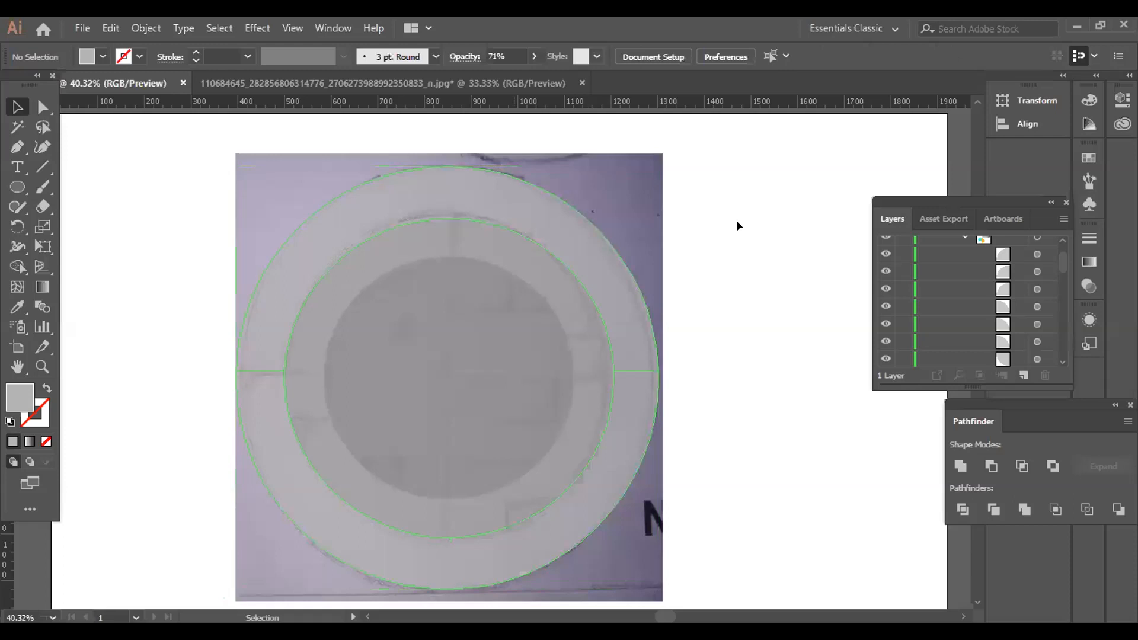
key("ctrl+a")
right_click(539, 271)
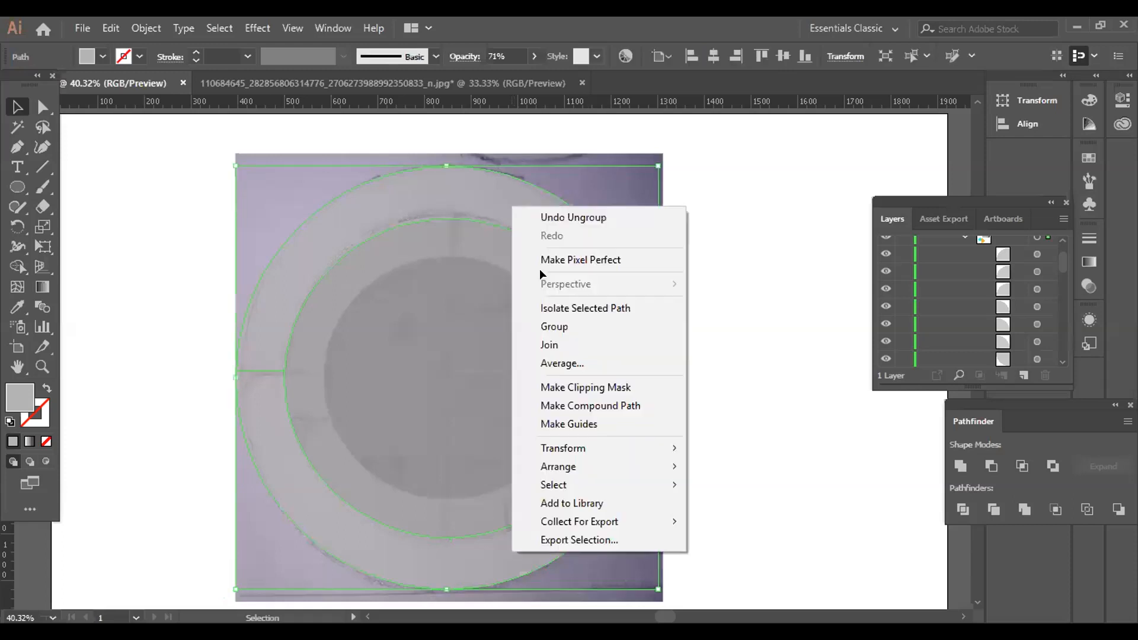
left_click(259, 325)
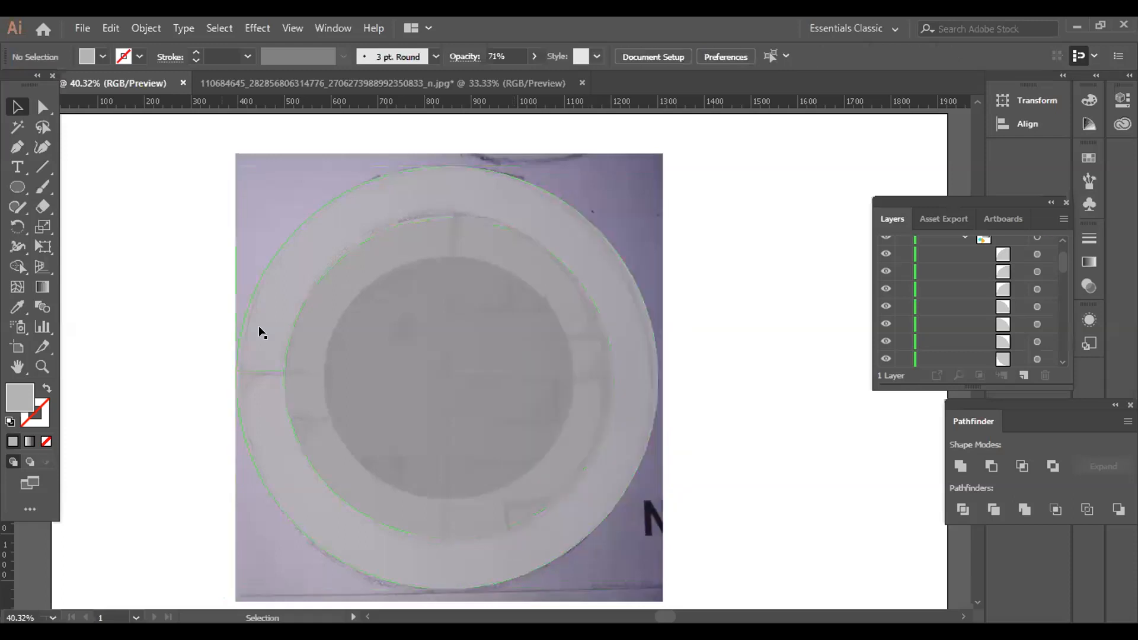
Fill the outer ring with the medium blue swatch.
left_click(252, 368)
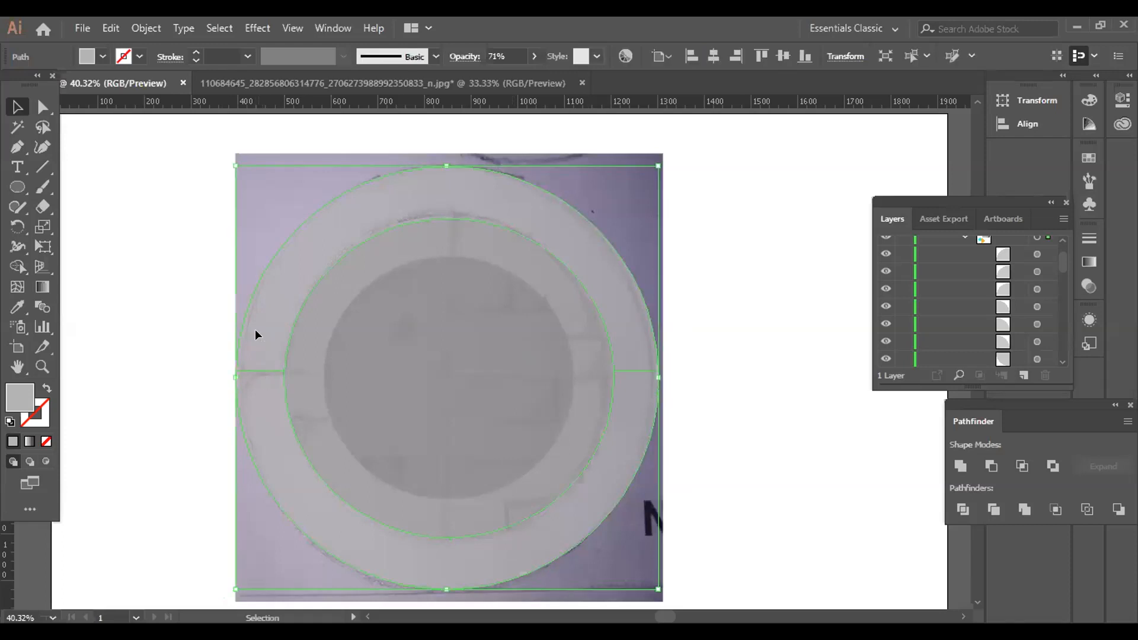
key("ctrl+z")
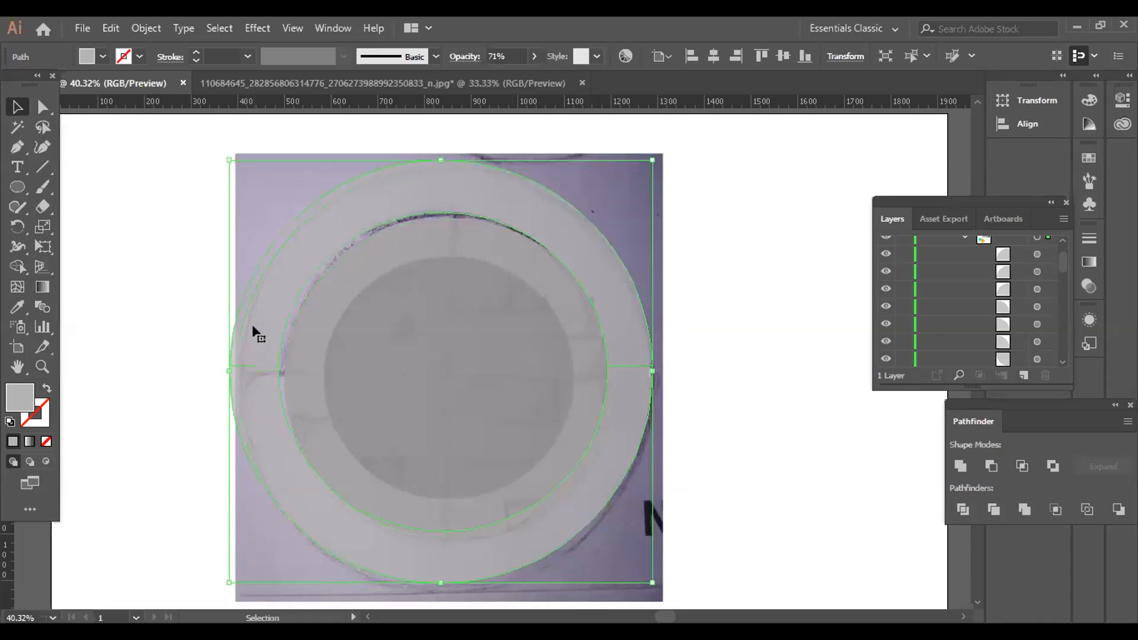
key("ctrl+shift+z")
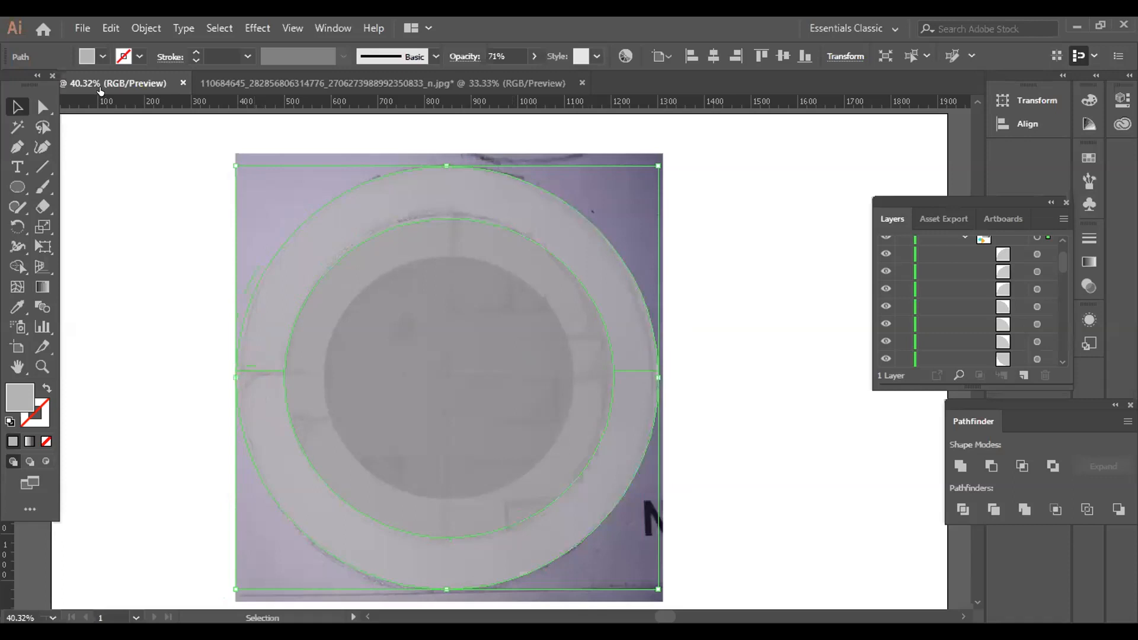
left_click(93, 59)
left_click(128, 96)
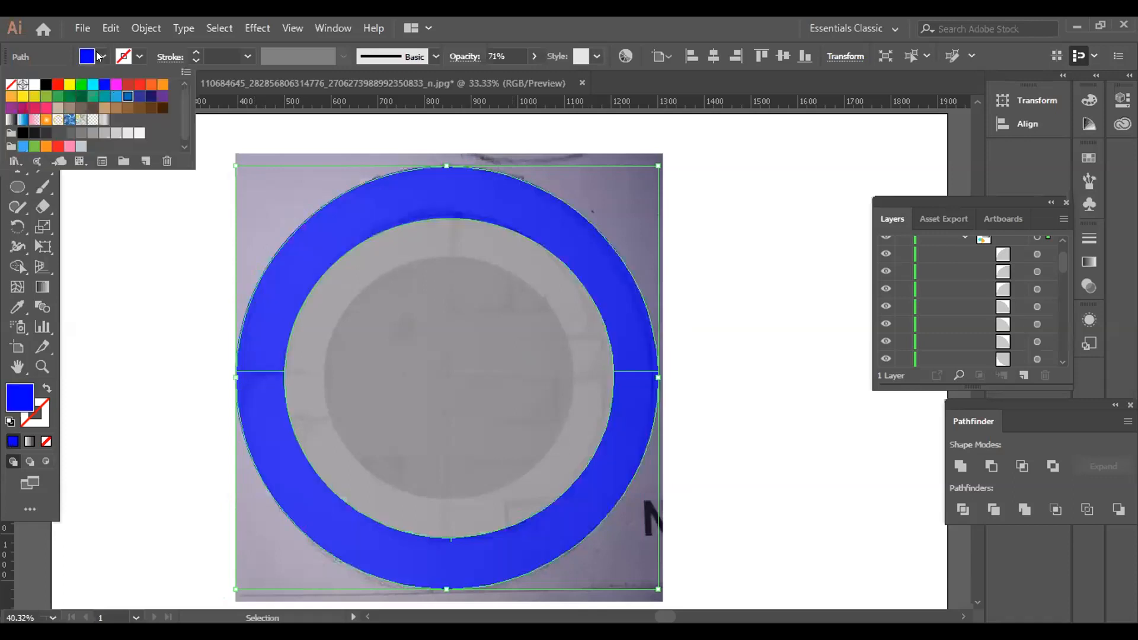
Fill the upper-left quarter of the inner circle with a bright red swatch.
left_click(392, 256)
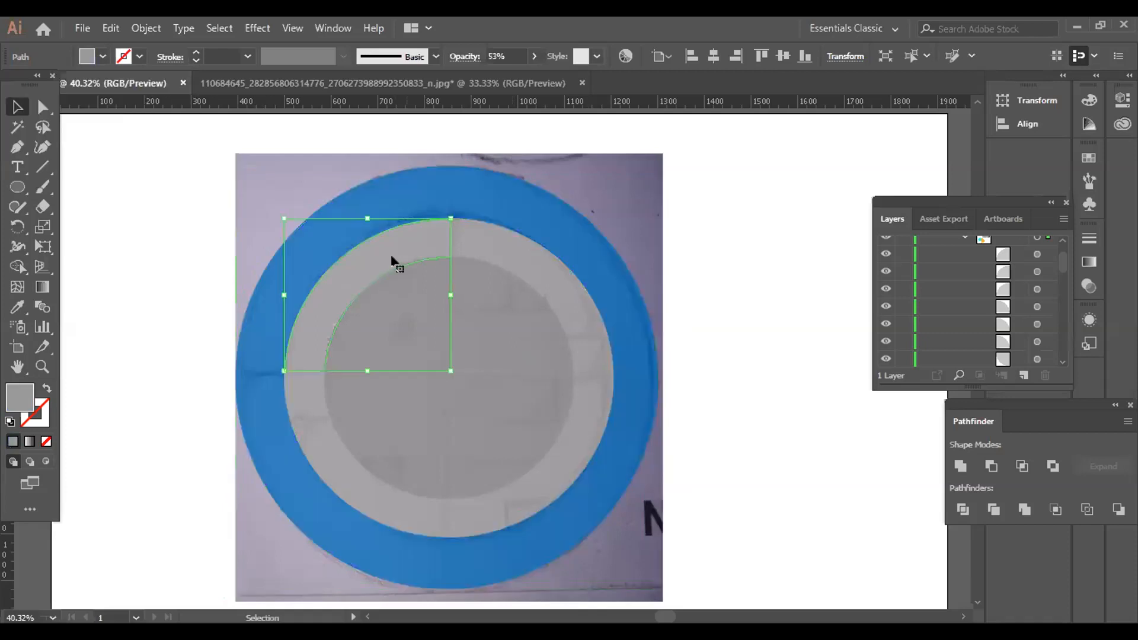
right_click(379, 287)
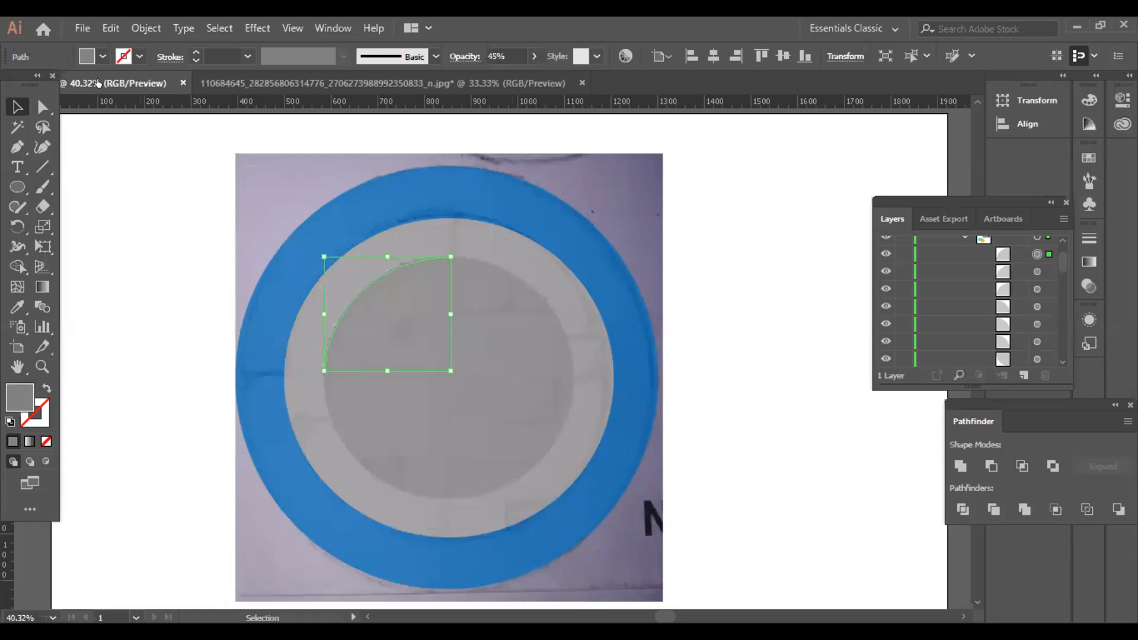
left_click(101, 56)
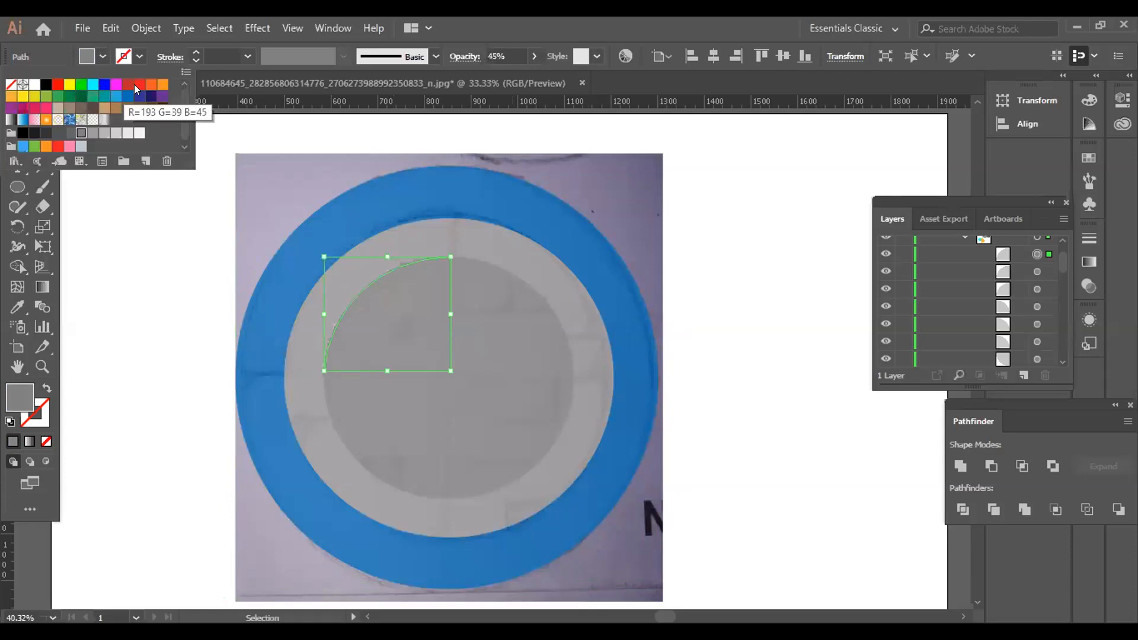
left_click(134, 84)
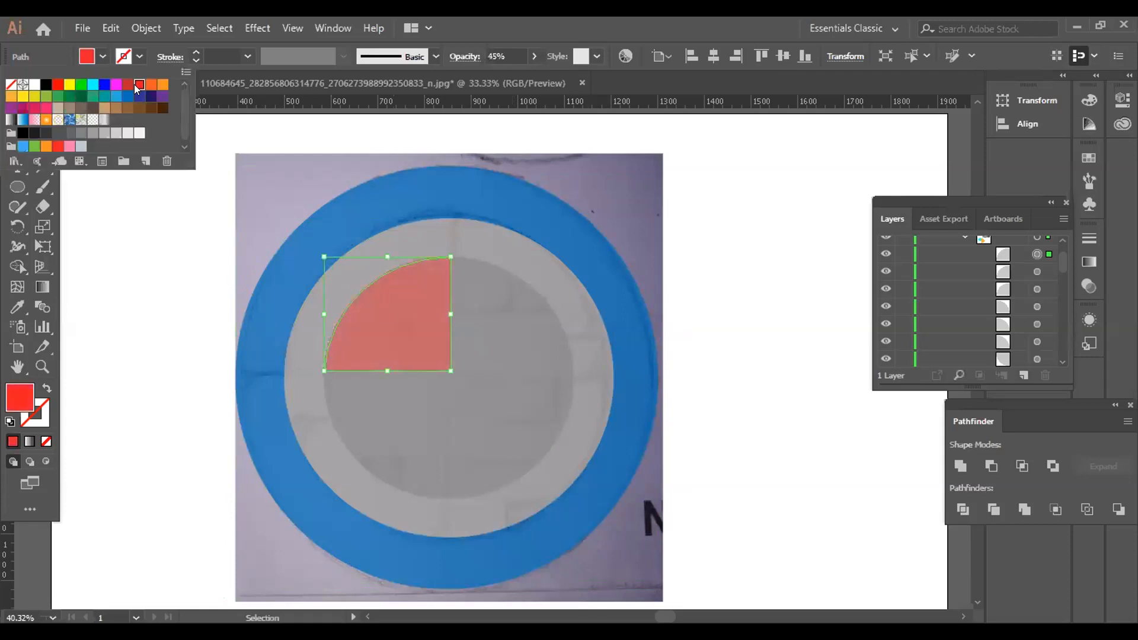
Fill the upper-left quarter of the middle ring with the dark blue swatch.
left_click(391, 237)
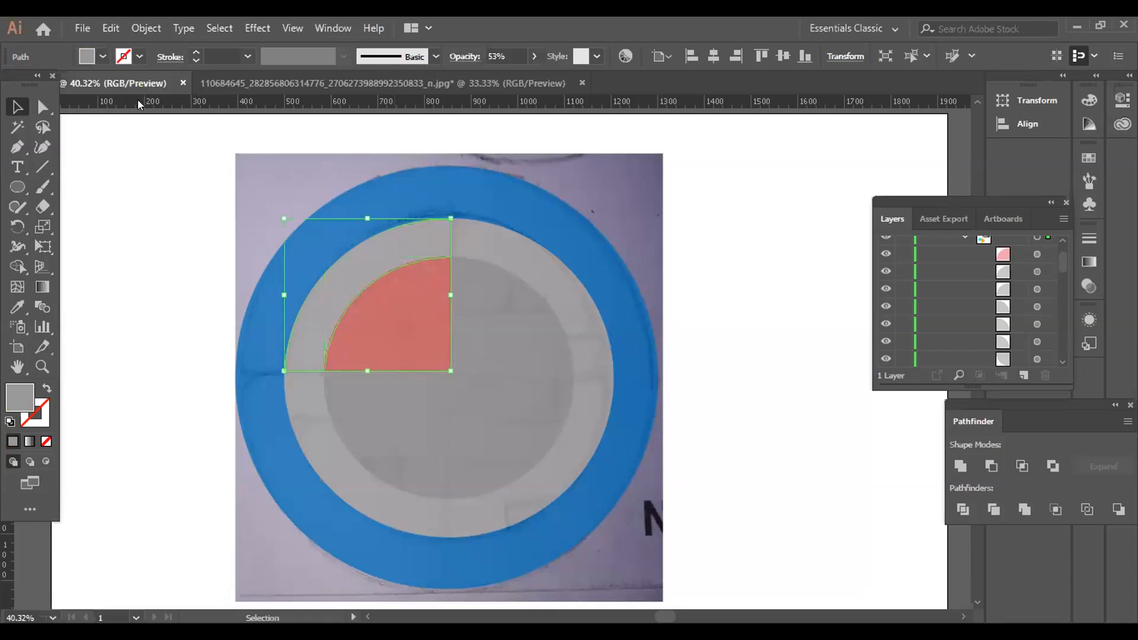
left_click(107, 57)
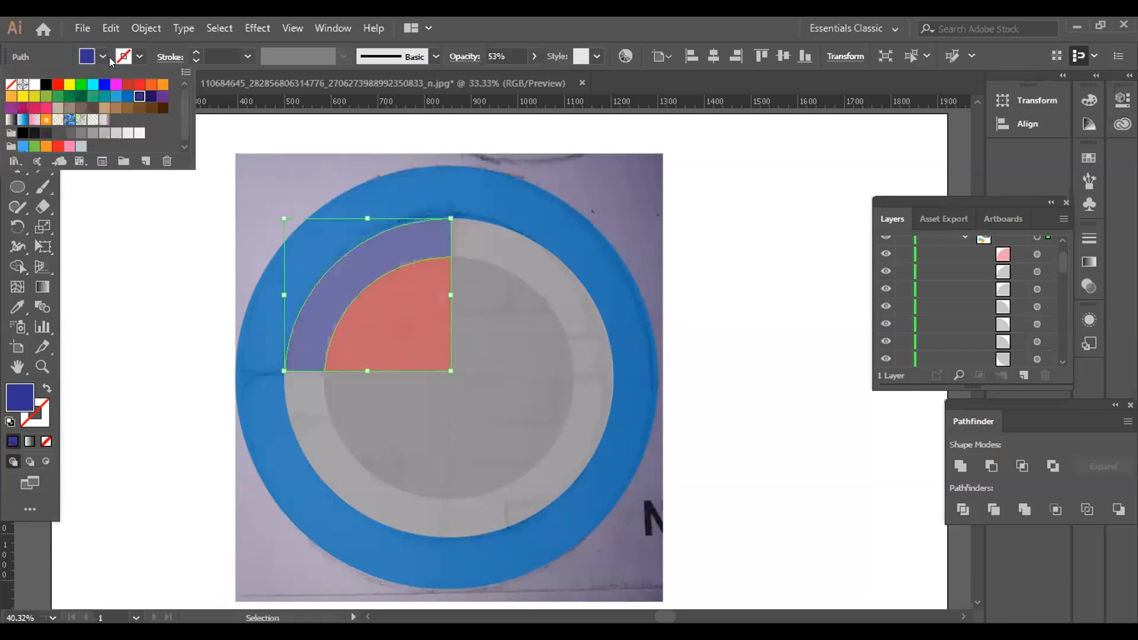
left_click(1067, 330)
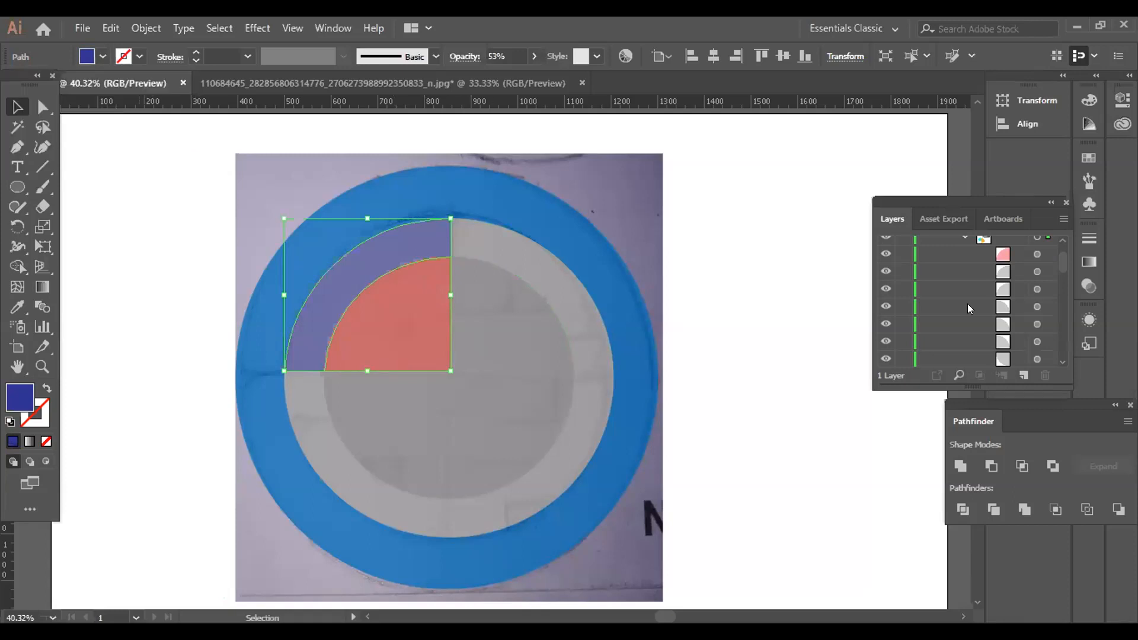
Copy the dark blue fill onto the upper-right and lower-right quarters of the middle ring with the Eyedropper.
left_click(574, 302)
left_click(22, 306)
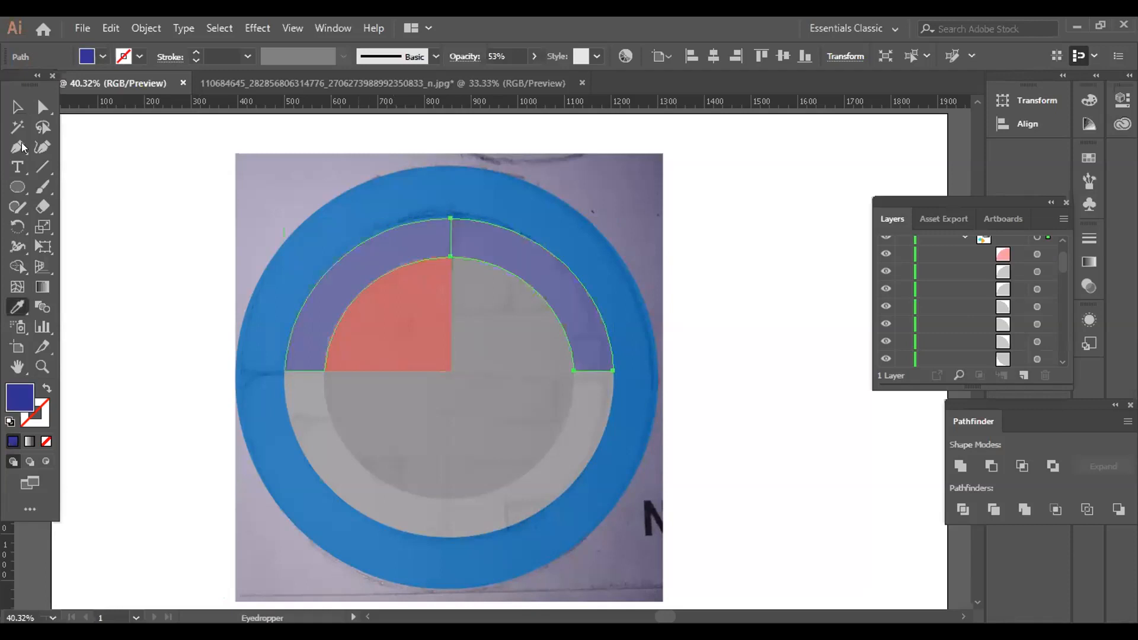
left_click(18, 105)
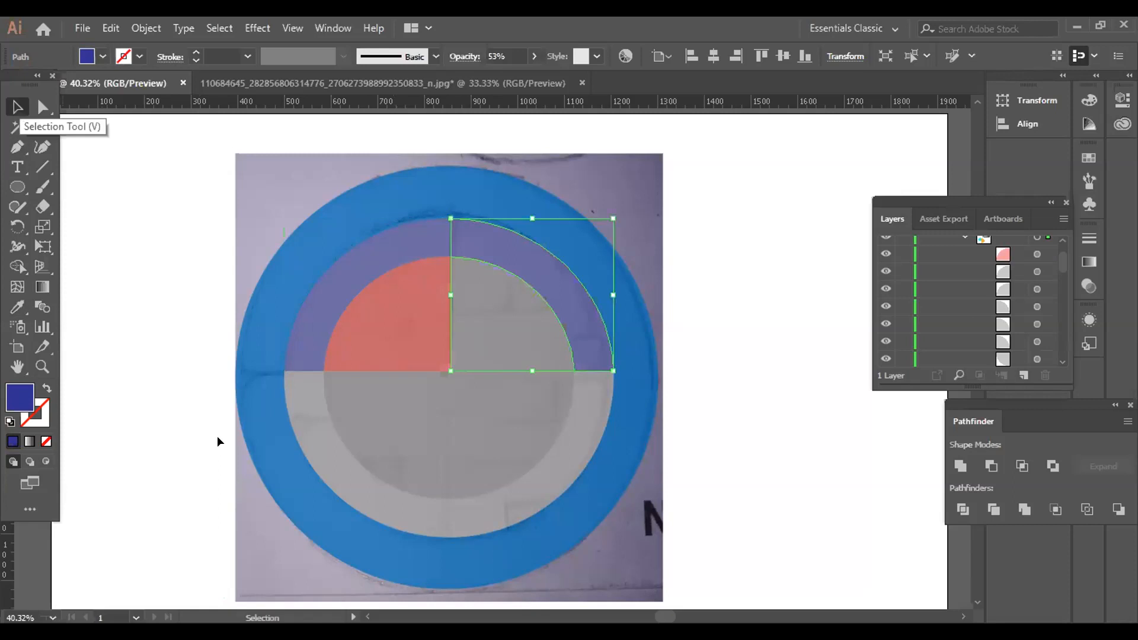
left_click(549, 446)
key("i")
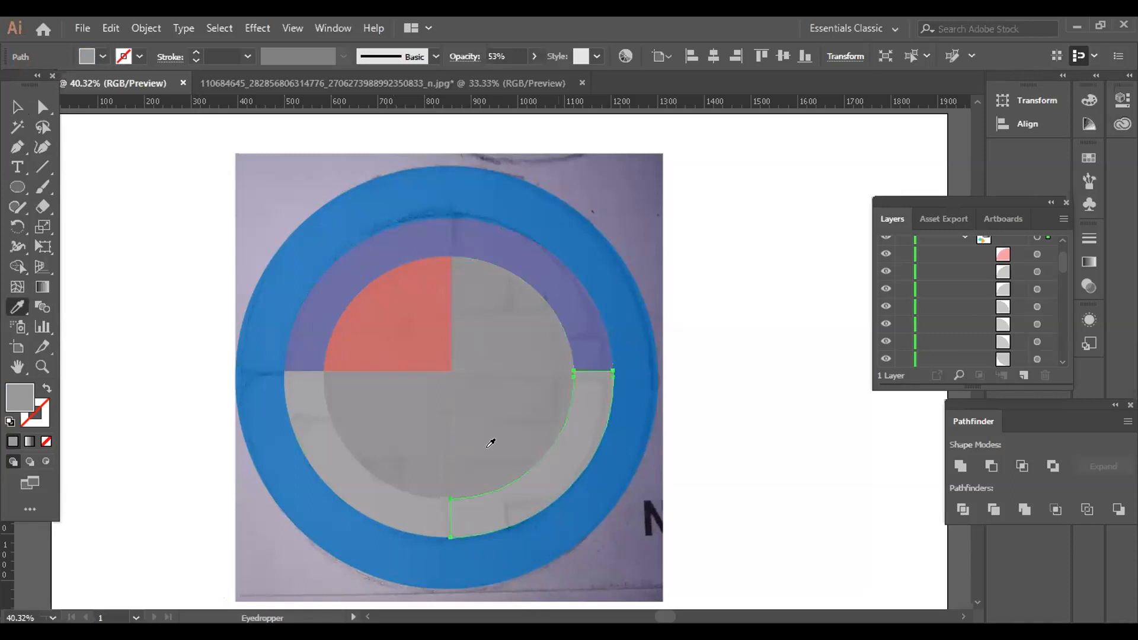
left_click(304, 350)
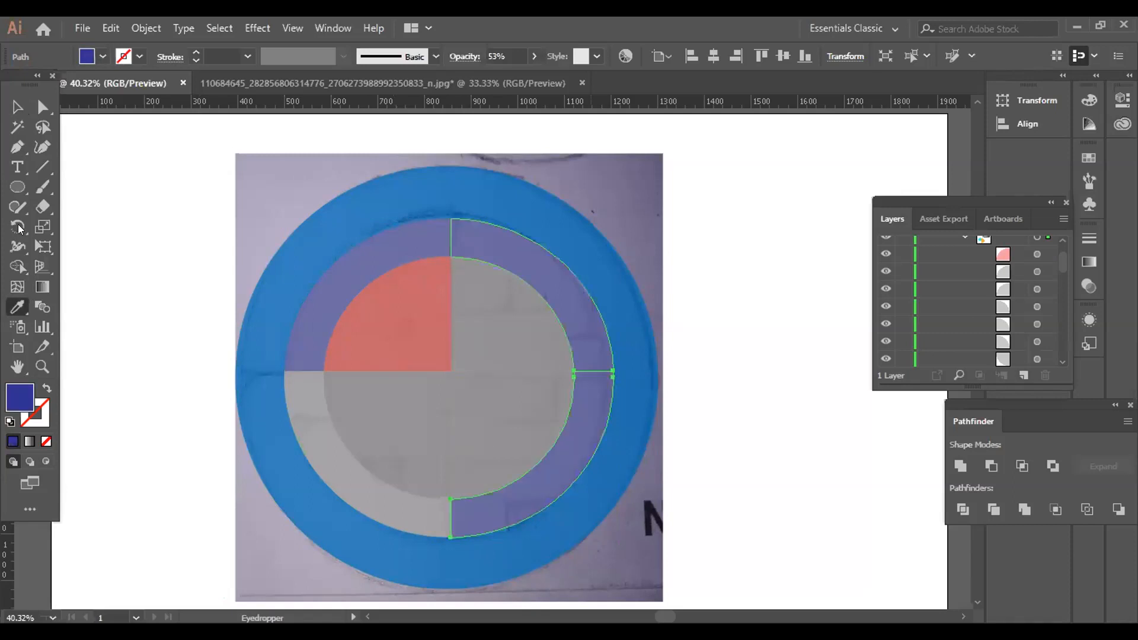
left_click(10, 106)
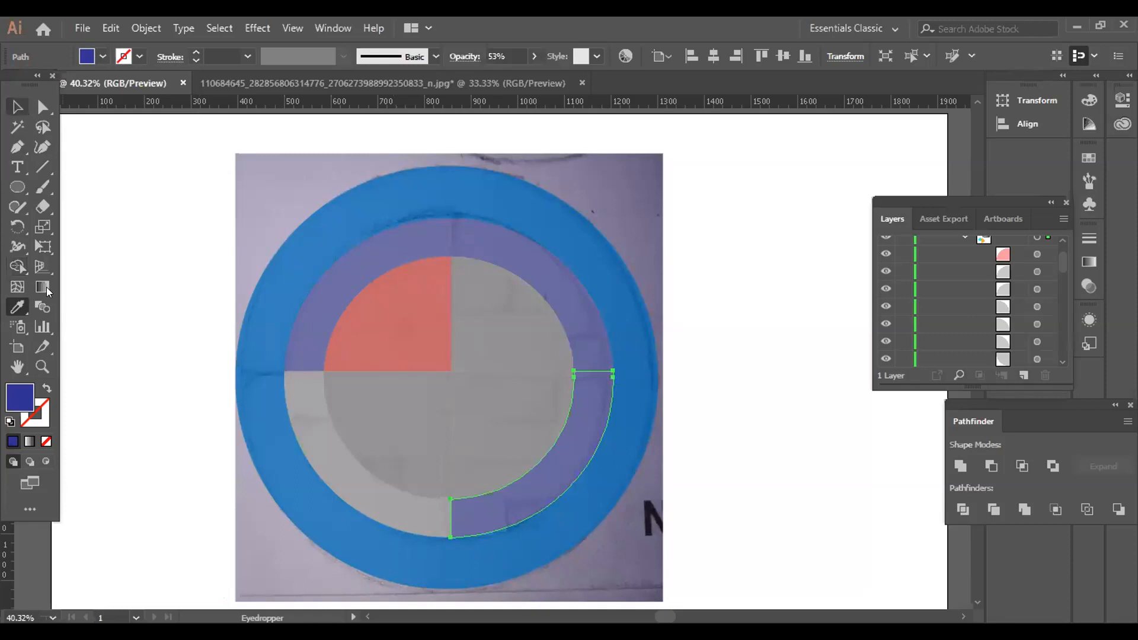
Copy the outer ring's medium blue onto the lower-left quarter of the middle ring with the Eyedropper.
left_click(363, 467)
left_click(298, 418)
left_click(17, 307)
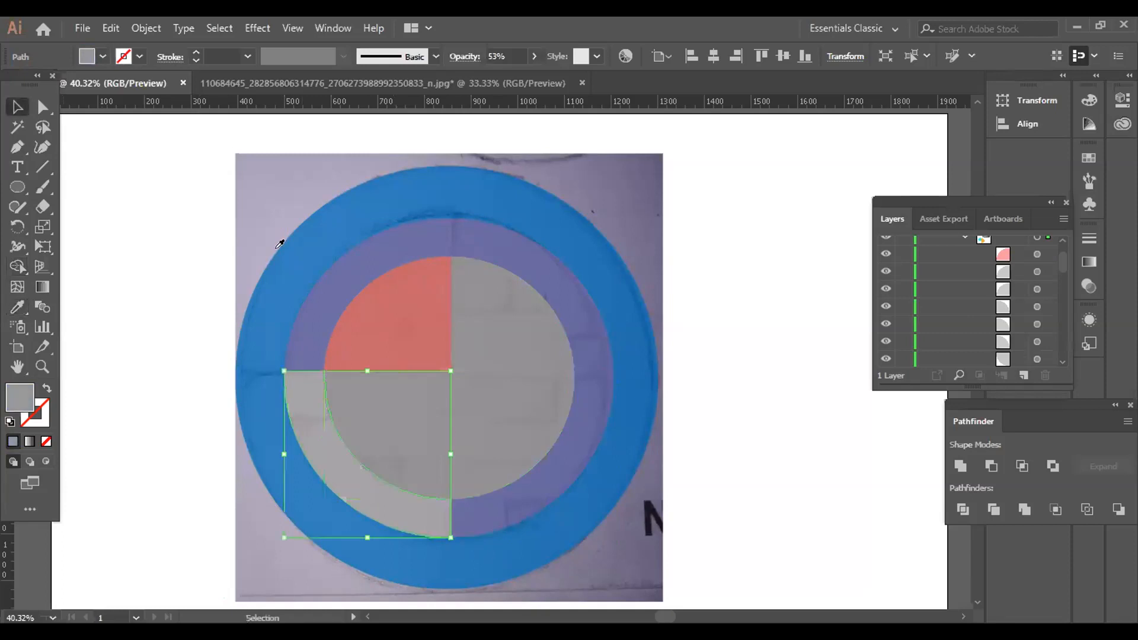
left_click(296, 245)
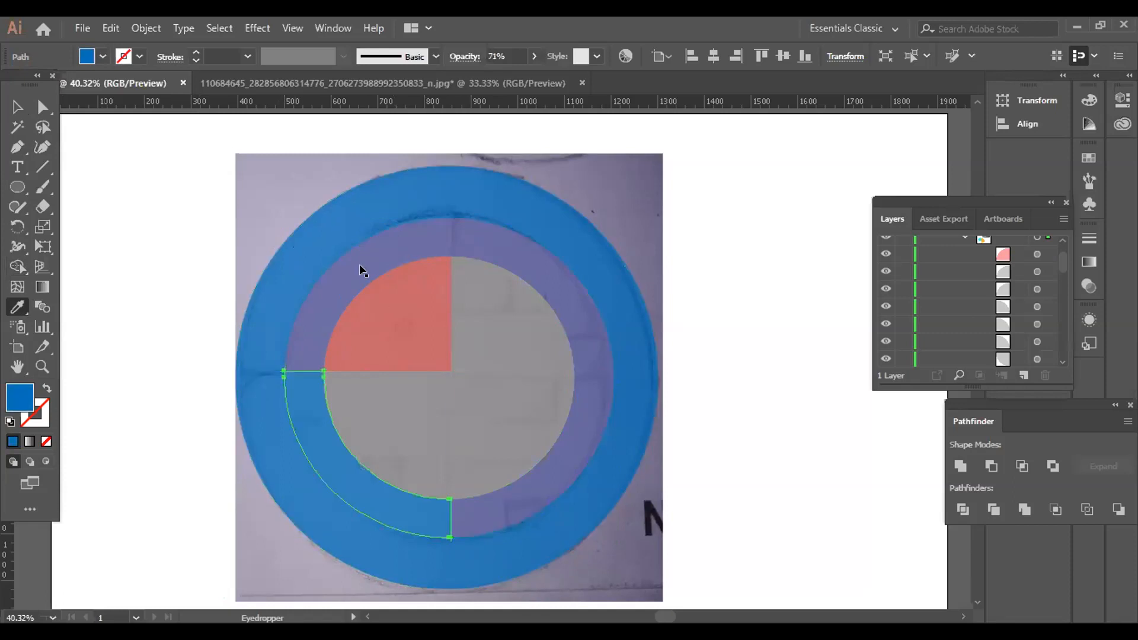
key("v")
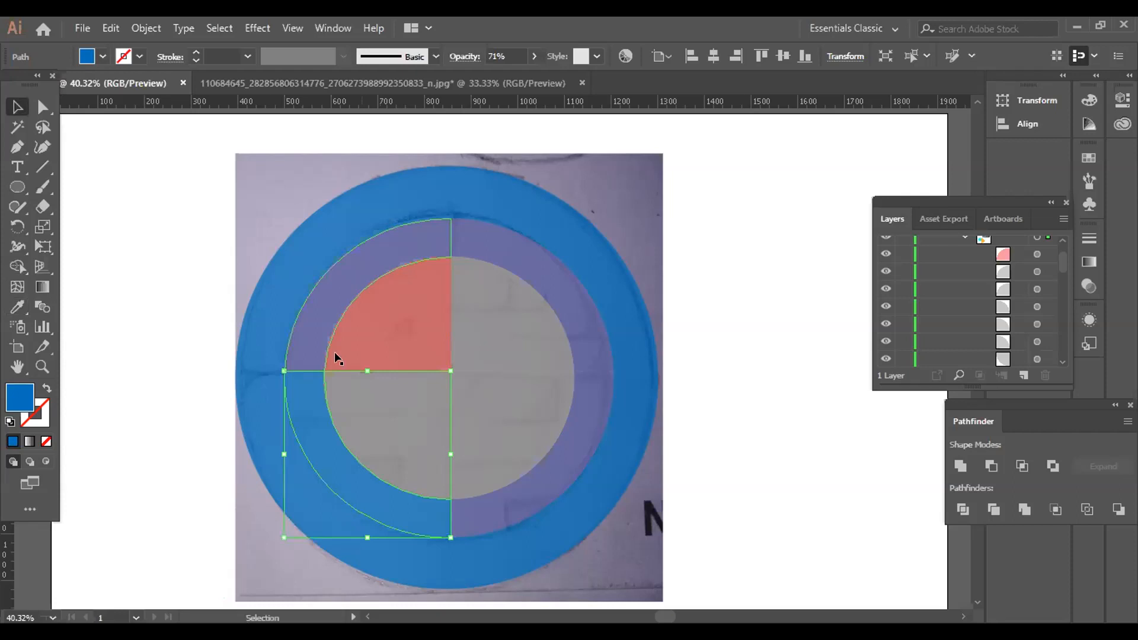
left_click(315, 300)
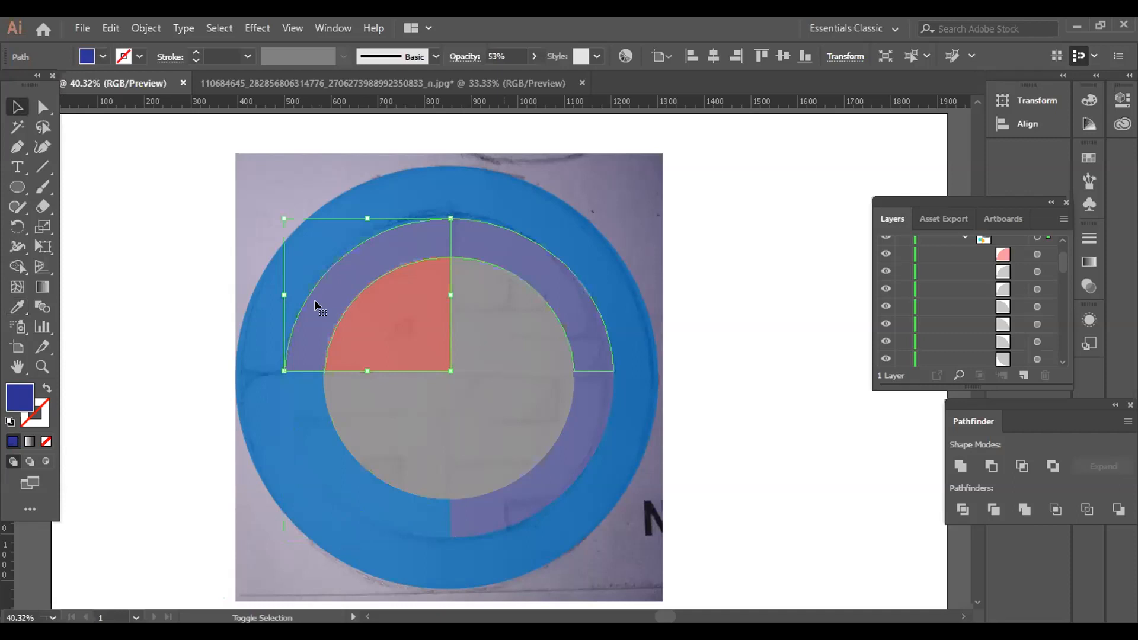
left_click(506, 249, "shift")
left_click(766, 290)
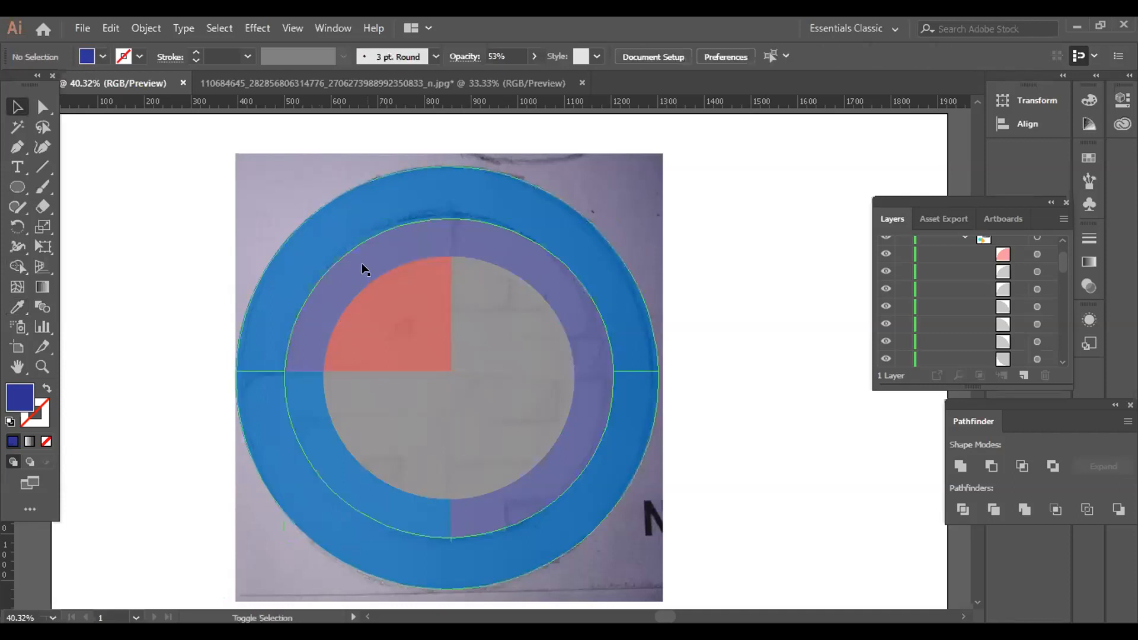
Copy the dark blue from the upper-left quarter onto the lower-left quarter of the middle ring with the Eyedropper, and deselect everything.
left_click(309, 404)
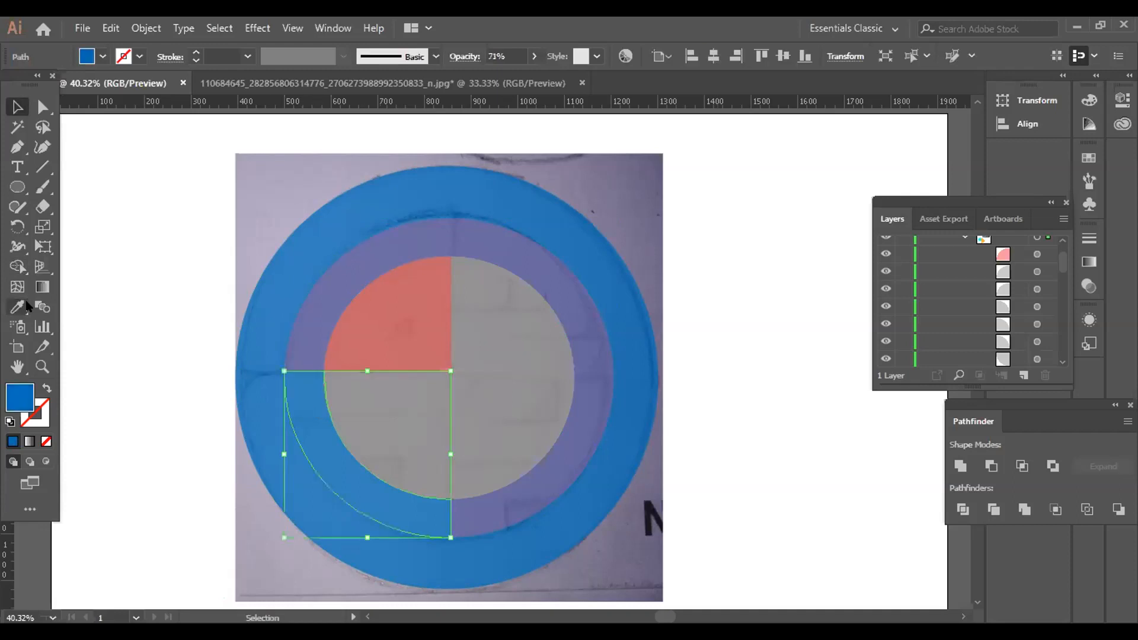
key("i")
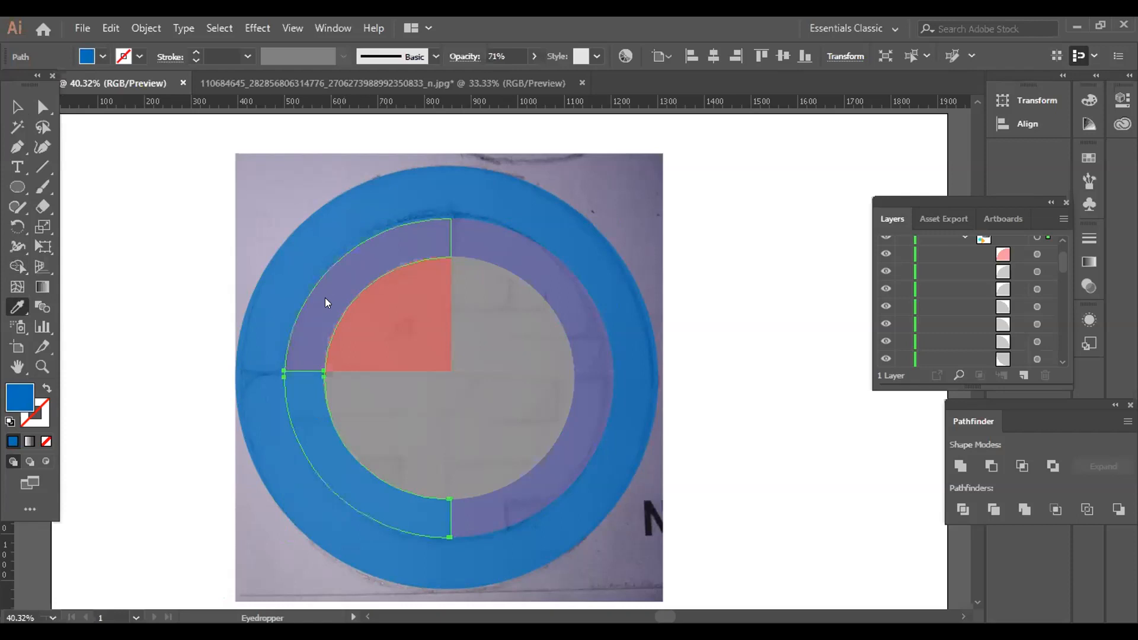
left_click(325, 299)
left_click(13, 106)
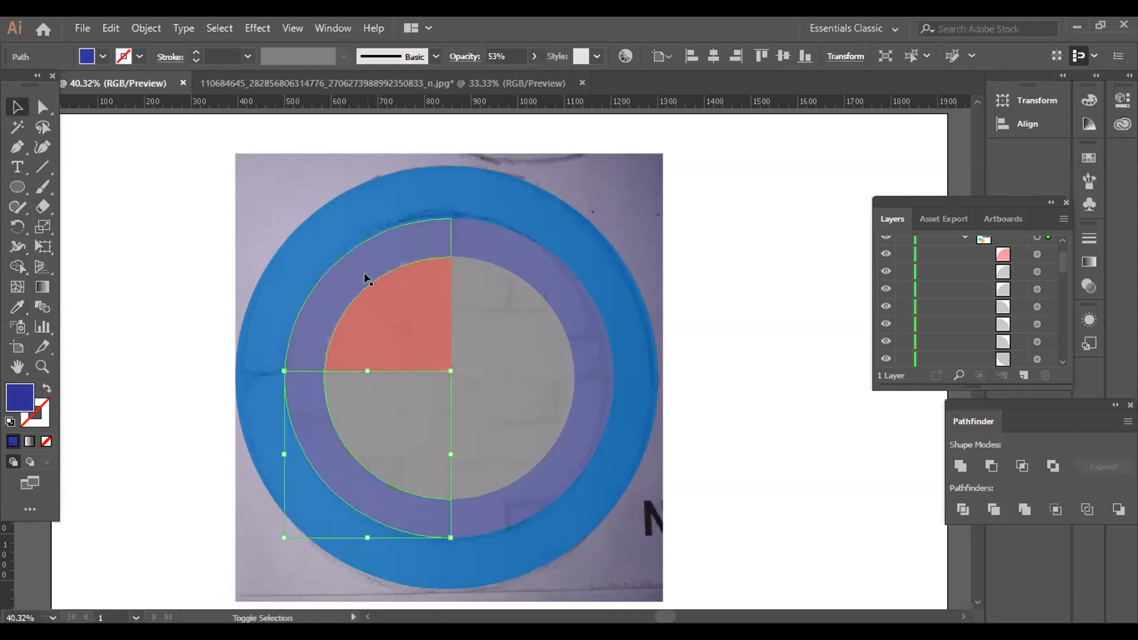
key("ctrl+shift+a")
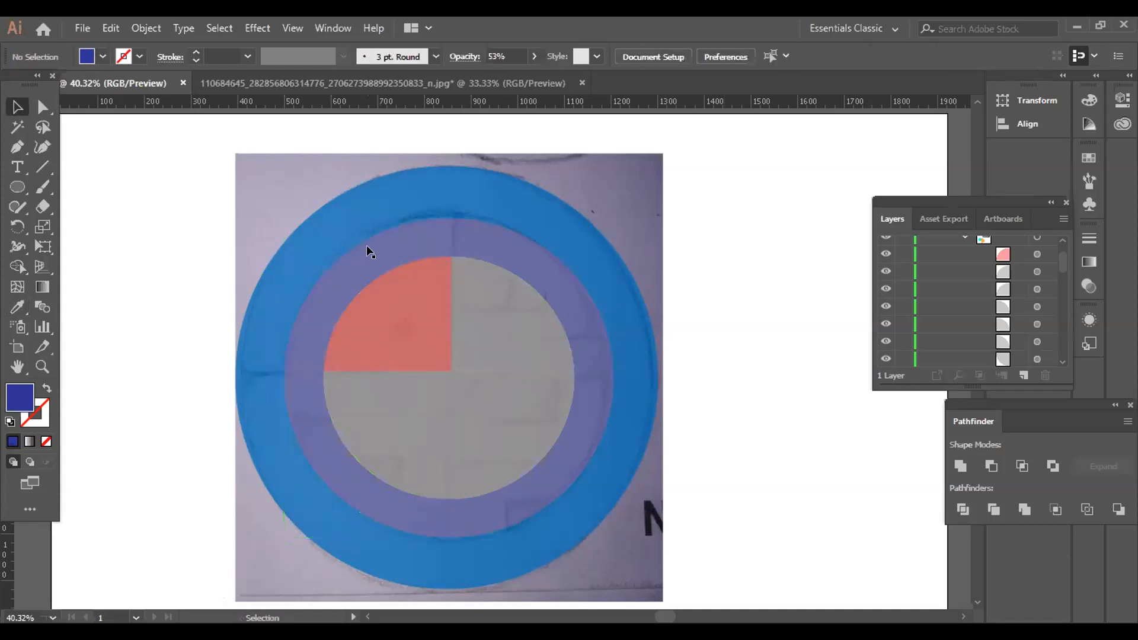
Merge the upper two quarters of the middle ring into one piece with the Shape Builder tool.
left_click(508, 238)
left_click(960, 466)
left_click(17, 288)
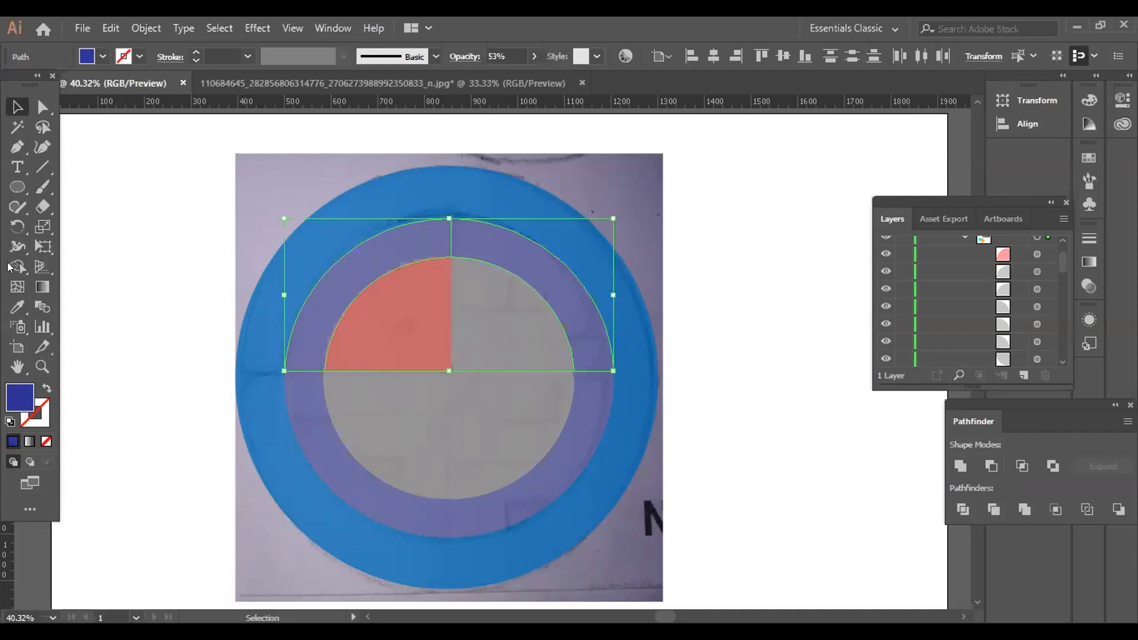
left_click(9, 266)
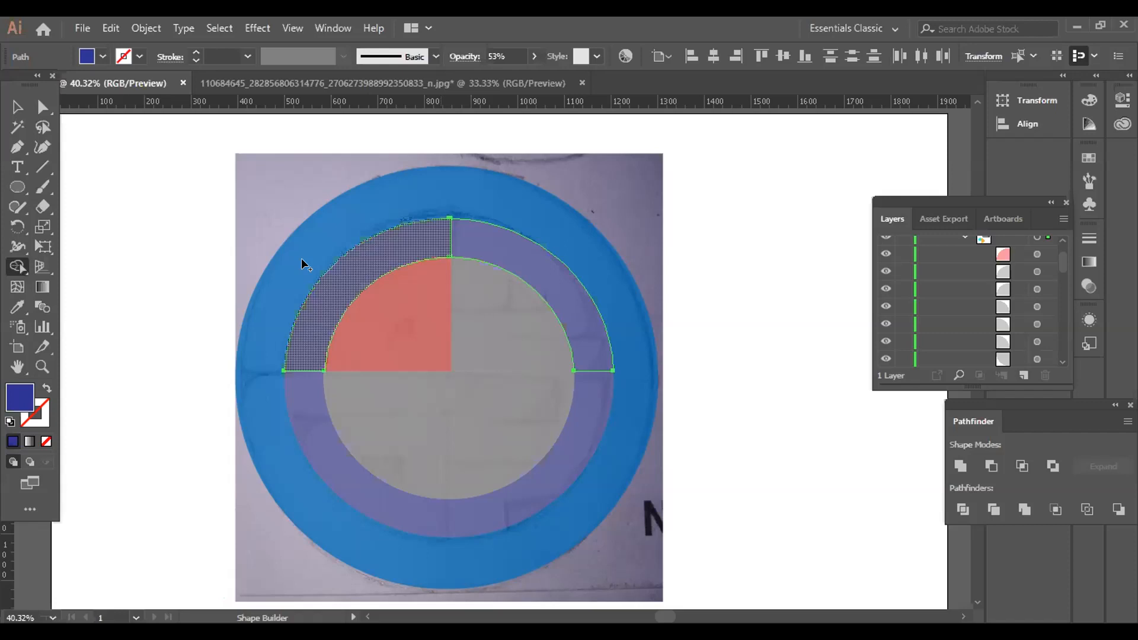
left_click_drag(433, 234, 463, 232)
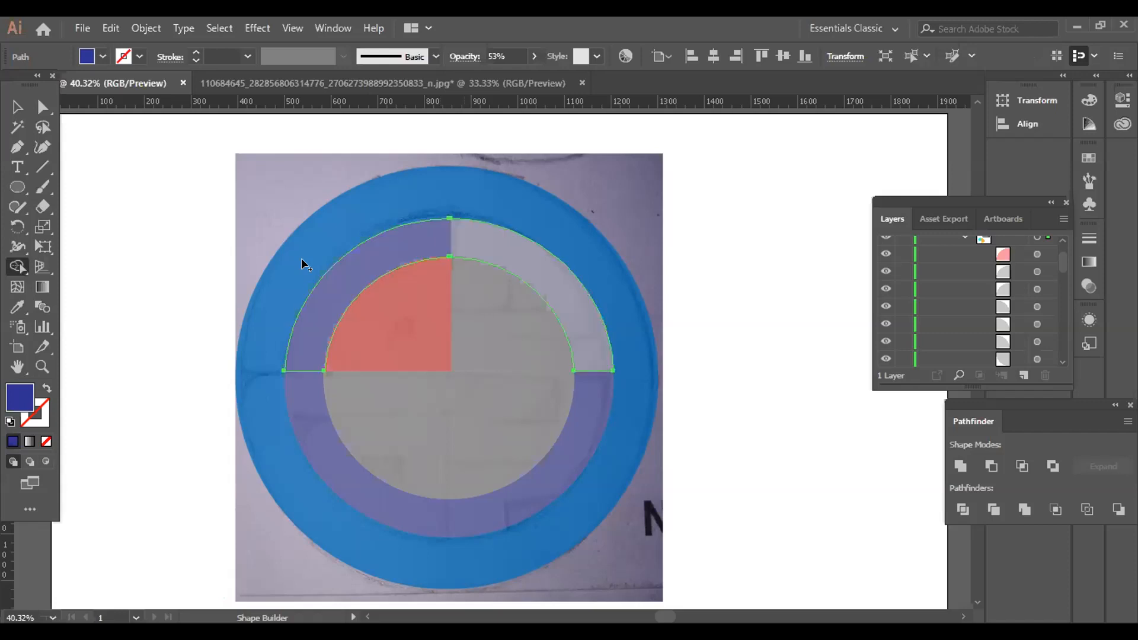
left_click_drag(435, 237, 468, 237)
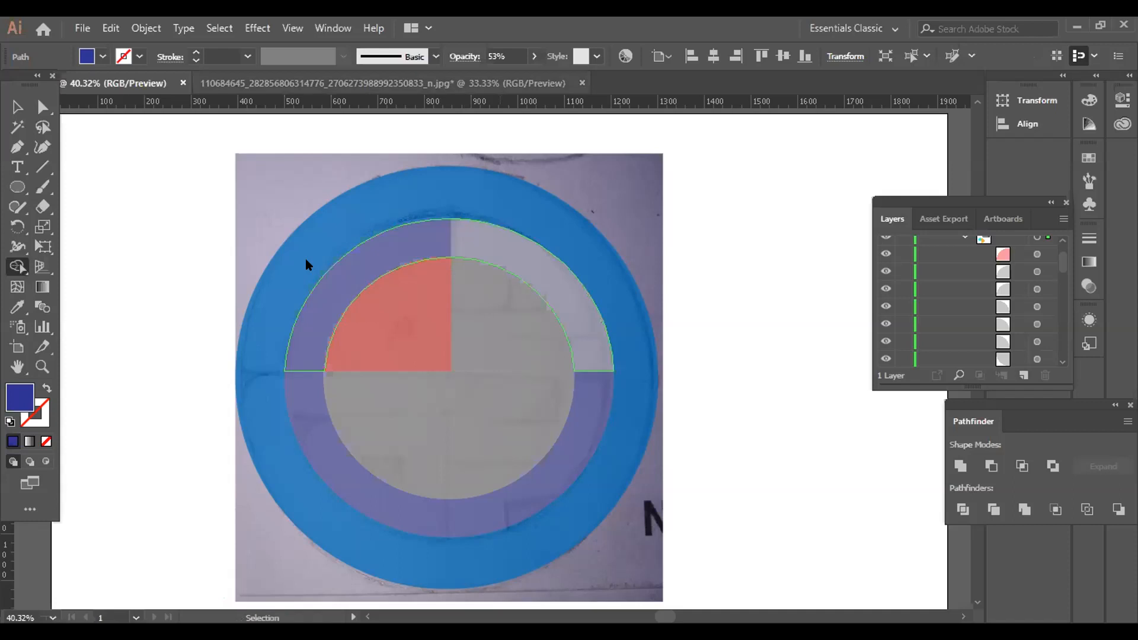
Set the opacity of the merged upper half of the middle ring to 100%.
left_click(534, 56)
left_click(534, 76)
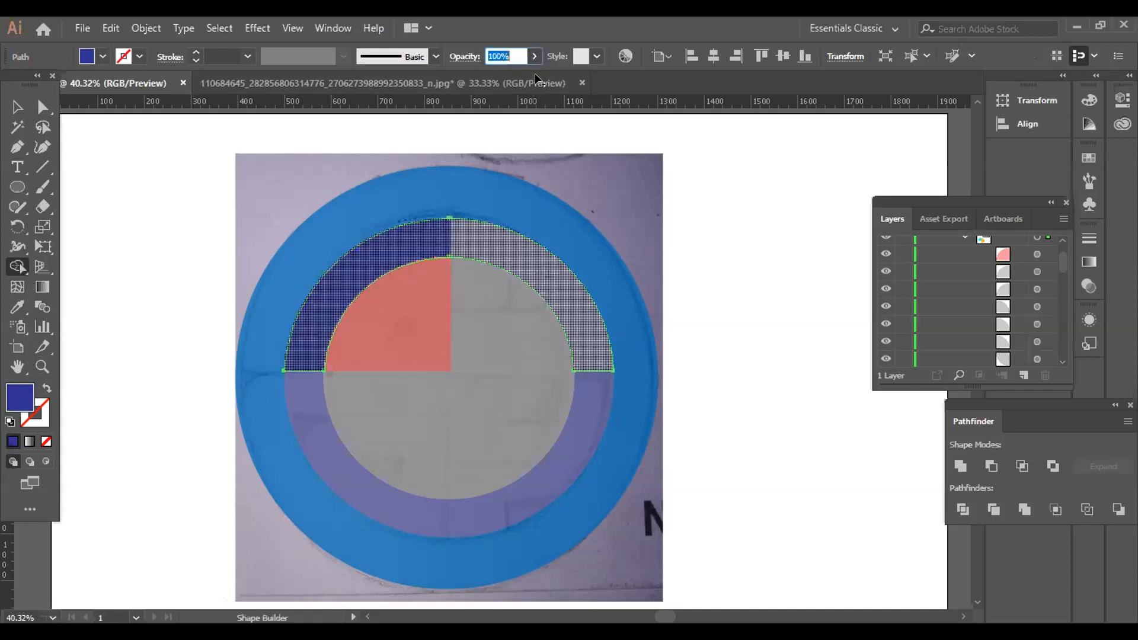
left_click(75, 116, "ctrl")
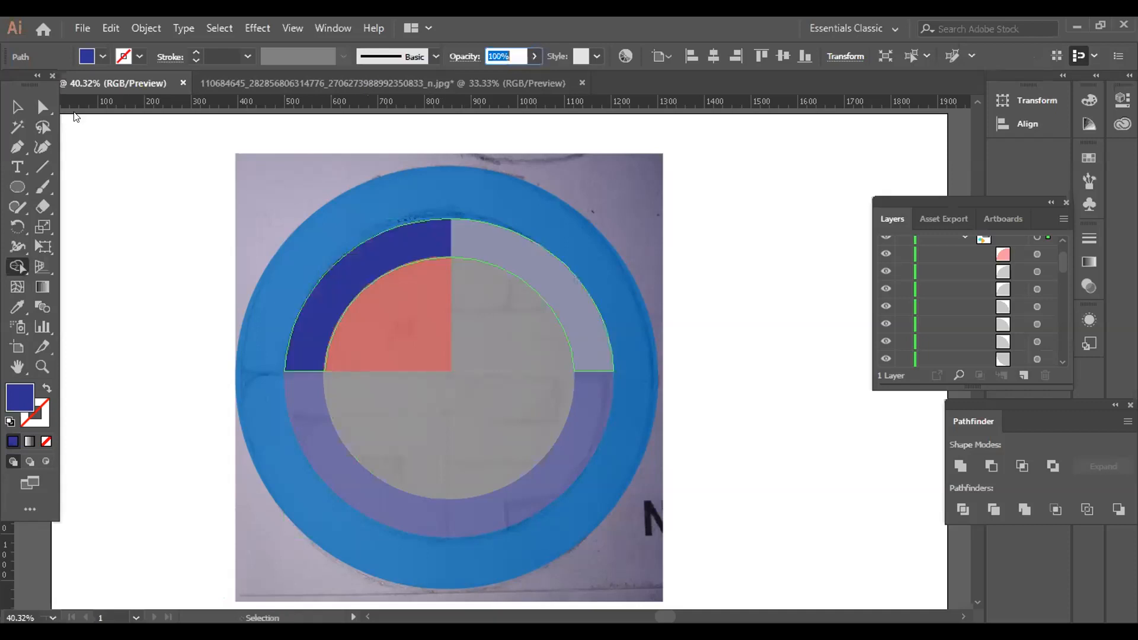
left_click(18, 107)
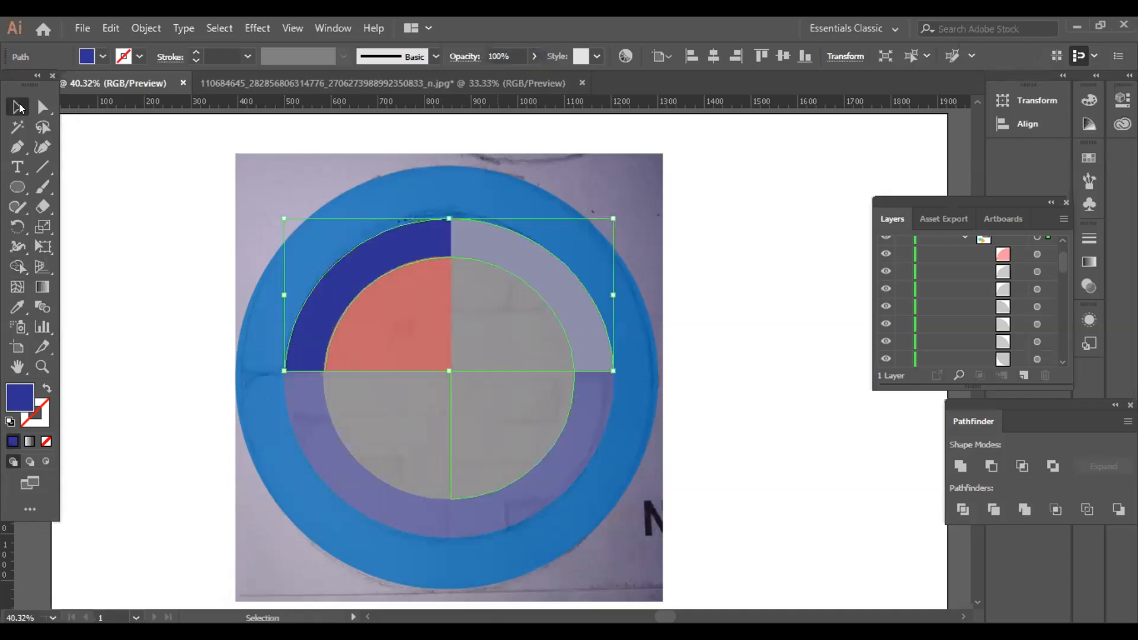
Examine the overlapping pieces in the upper half of the middle ring by selecting them and previewing their Shape Builder regions.
key("ctrl+z")
key("ctrl+z")
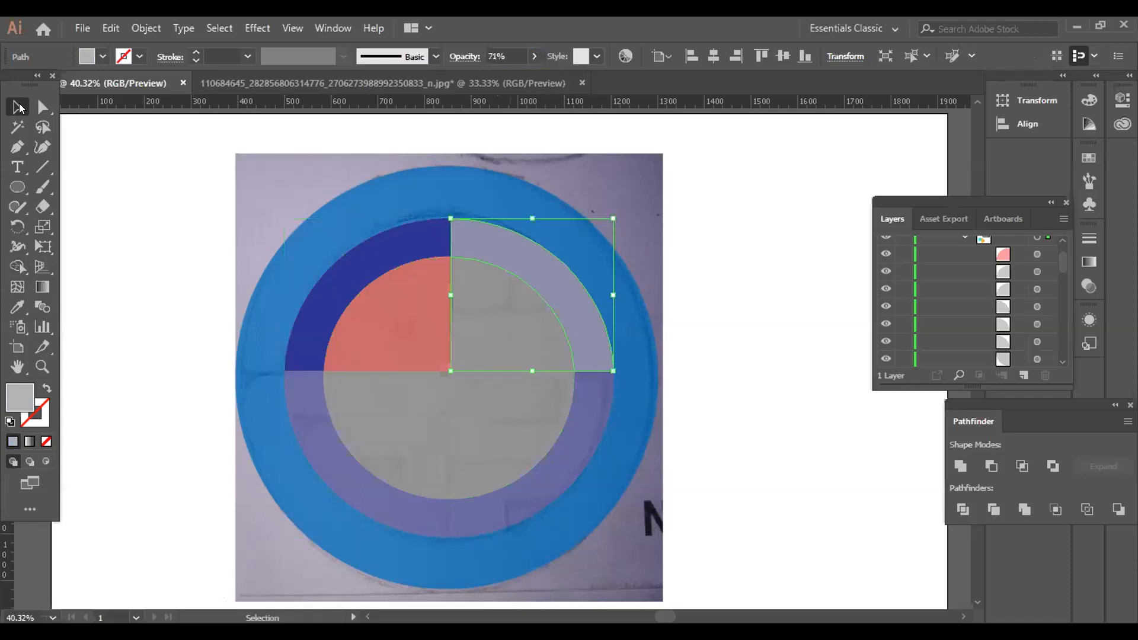
key("ctrl+z")
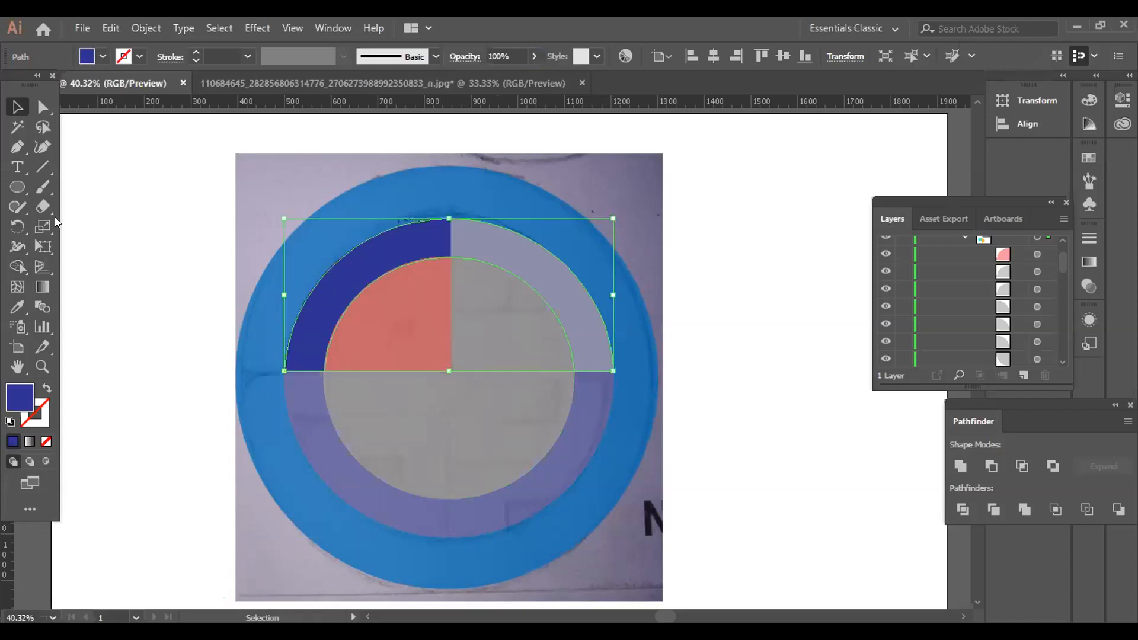
left_click(17, 266)
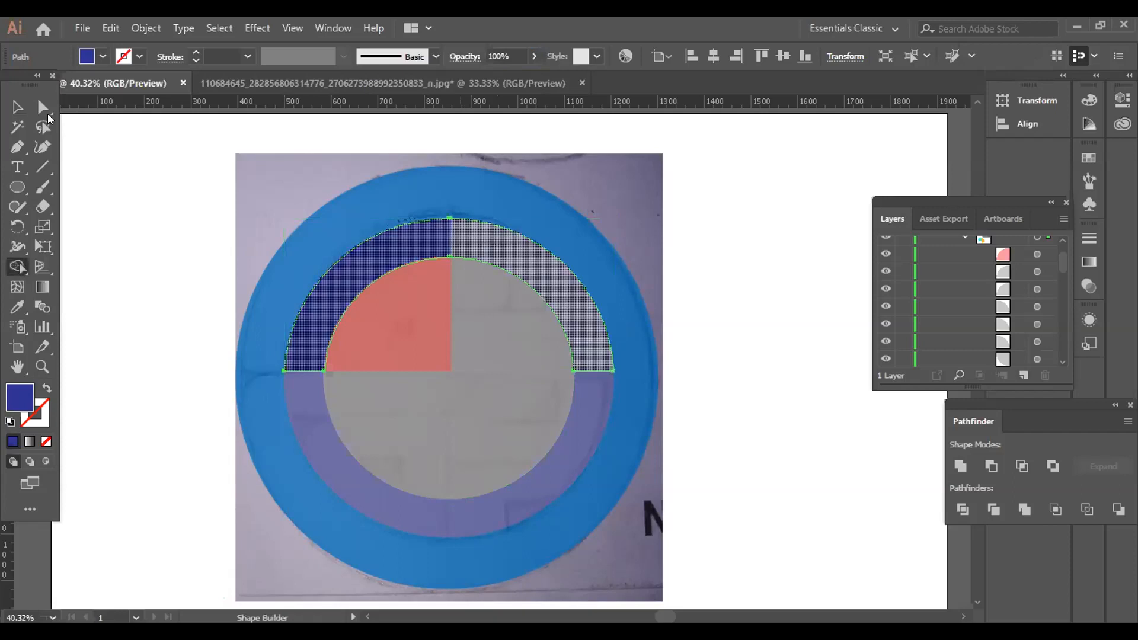
key("v")
left_click(498, 243)
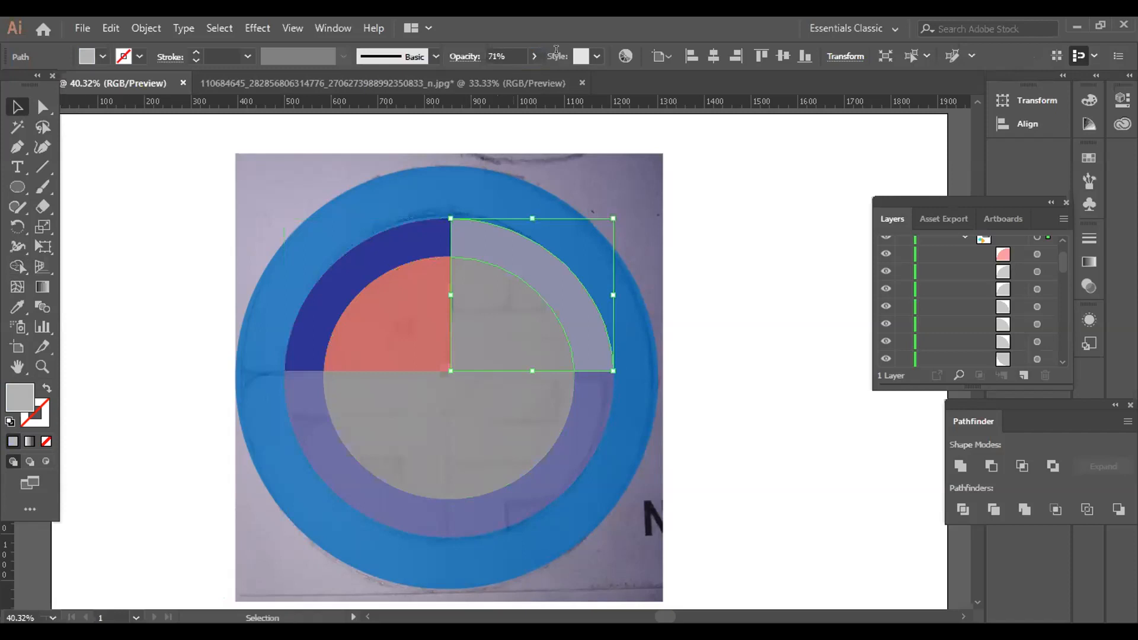
left_click(740, 261)
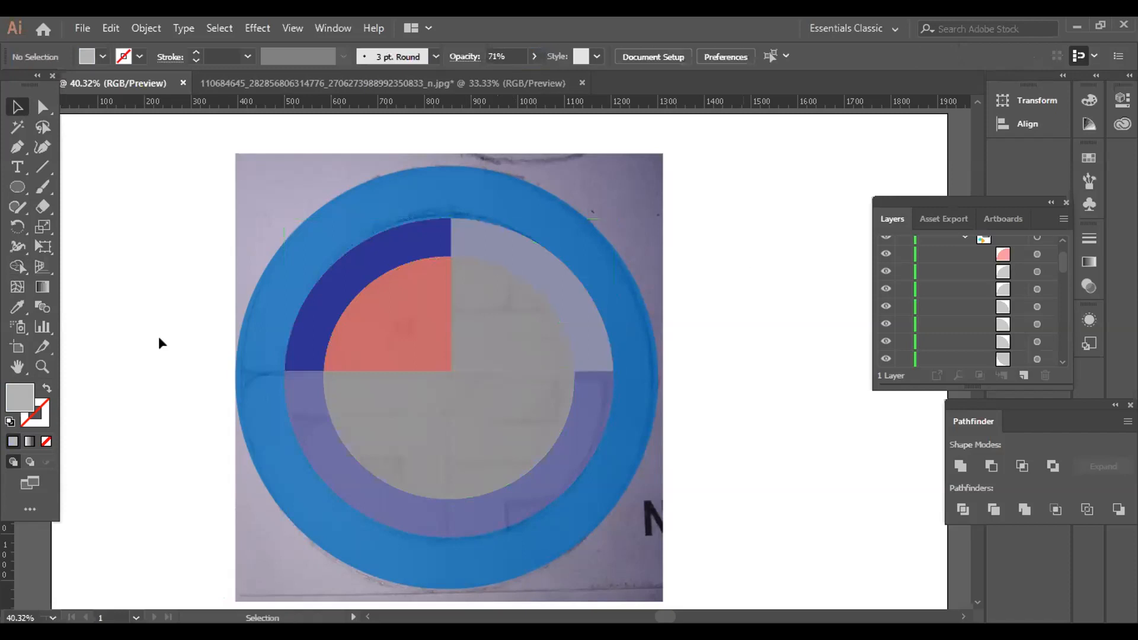
Copy the red fill onto the upper-right quarter of the inner circle with the Eyedropper.
left_click(512, 314)
left_click(25, 313)
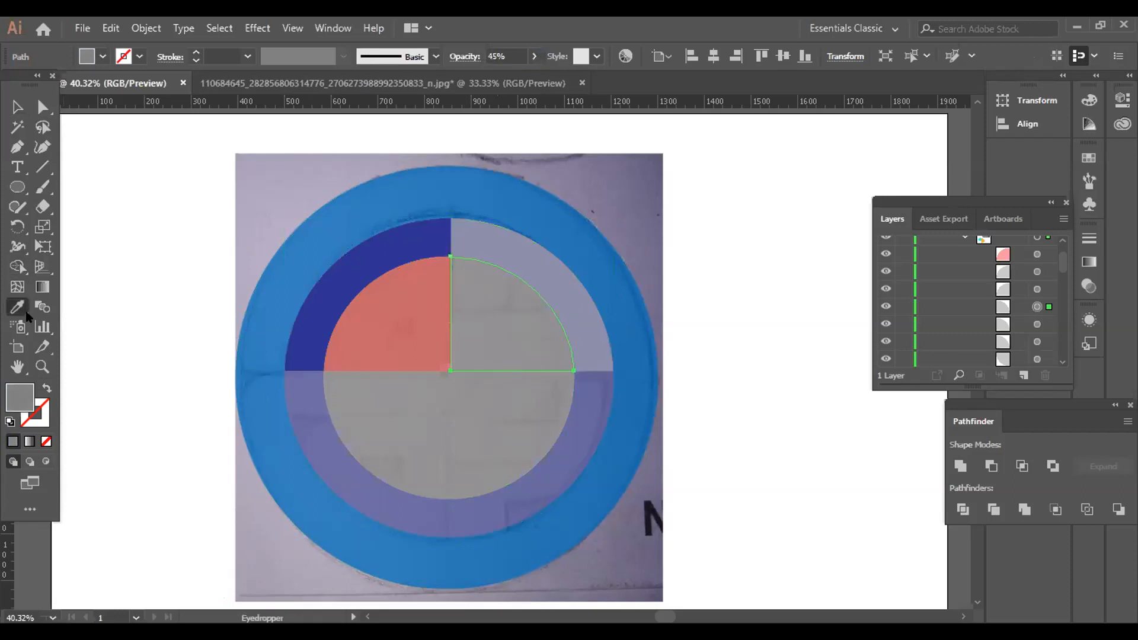
left_click(391, 314)
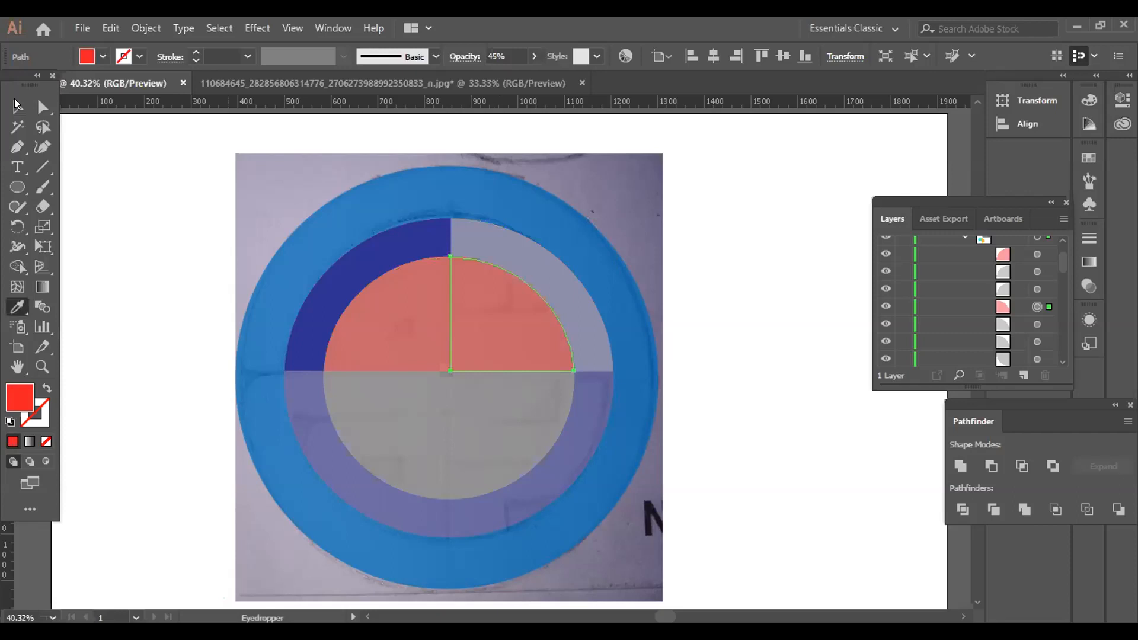
Apply Pathfinder Divide to the outer blue ring and ungroup the resulting pieces.
left_click(17, 106)
left_click(320, 219)
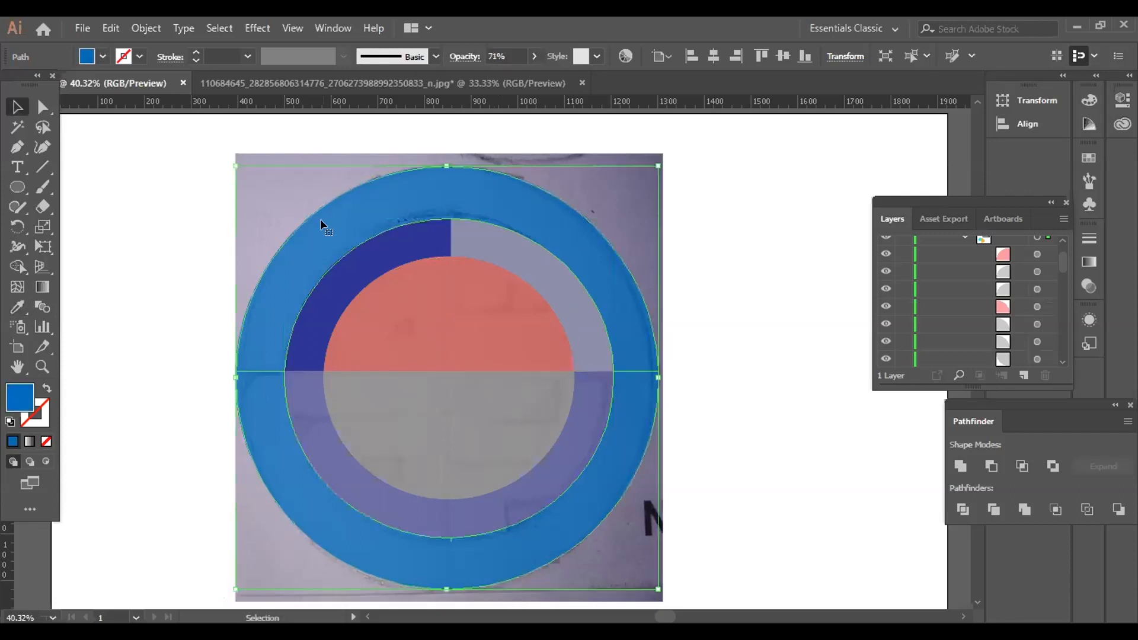
left_click(955, 508)
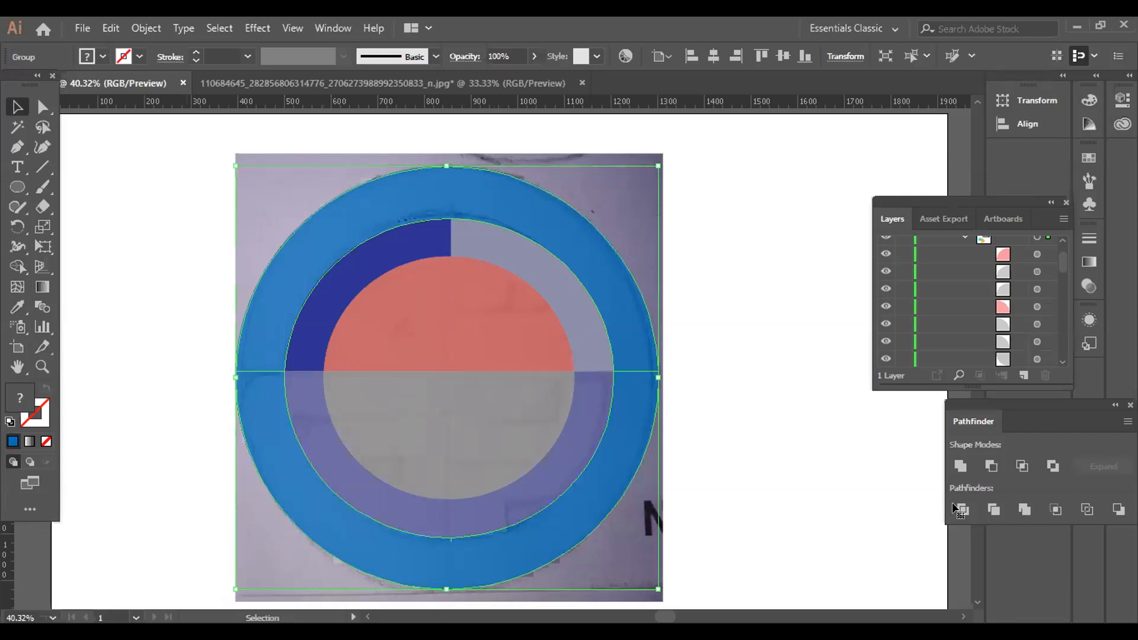
right_click(269, 237)
left_click(276, 242)
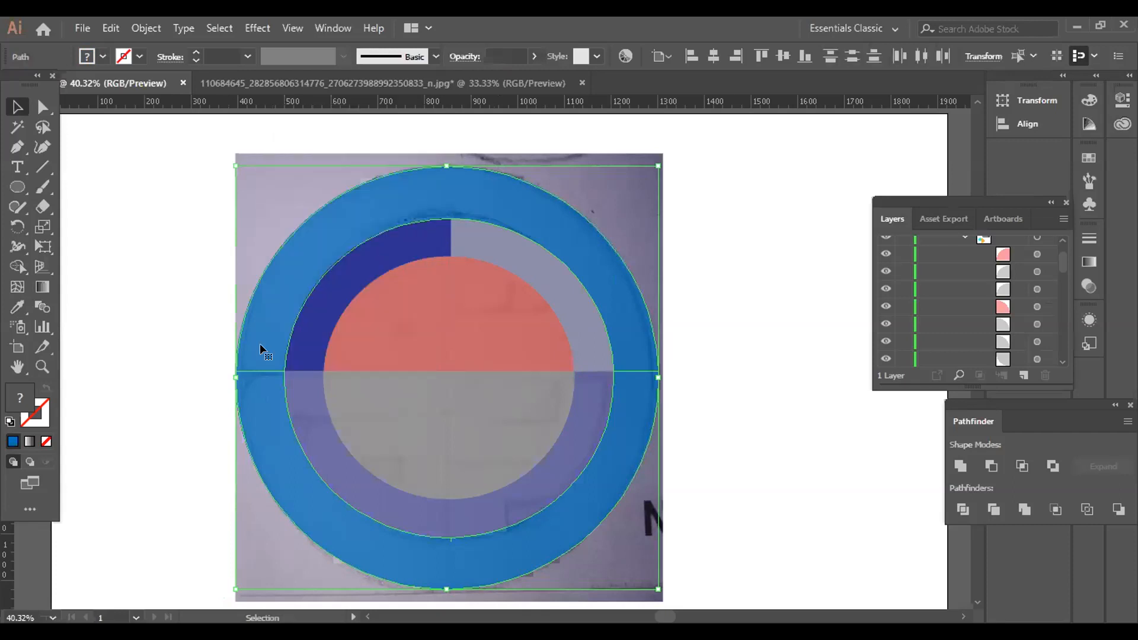
Shift the outer blue ring slightly and nudge it back into alignment with the sketched outer circle.
left_click_drag(259, 338, 258, 327)
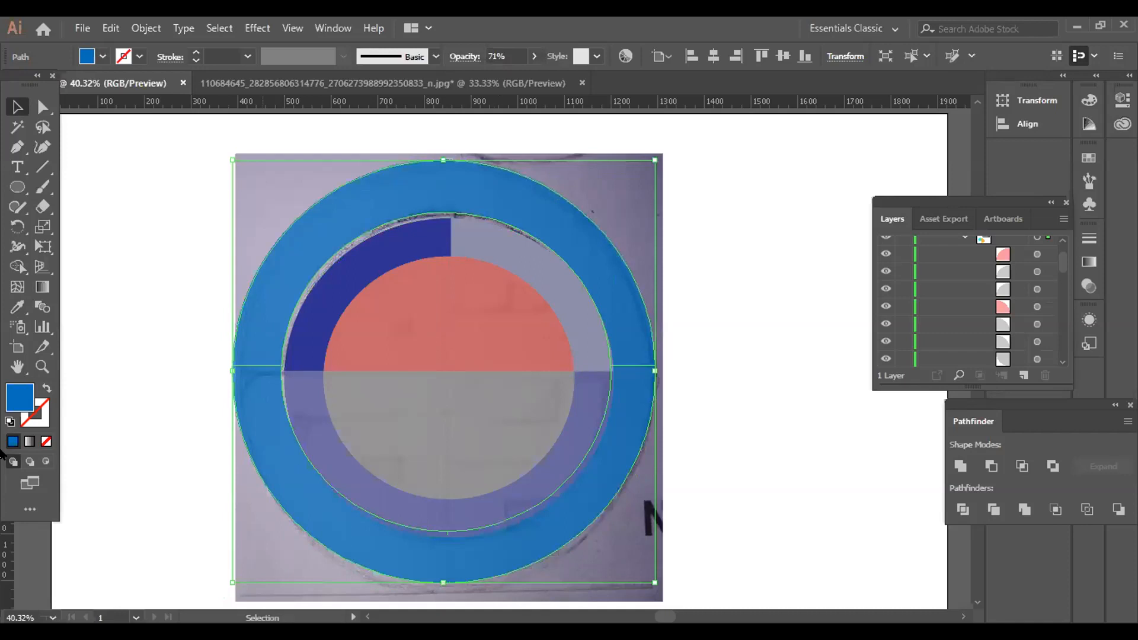
key("Down")
key("Down")
key("Down")
key("Right")
key("Right")
key("Right")
key("Down")
key("Down")
key("Right")
key("Right")
key("Right")
key("Right")
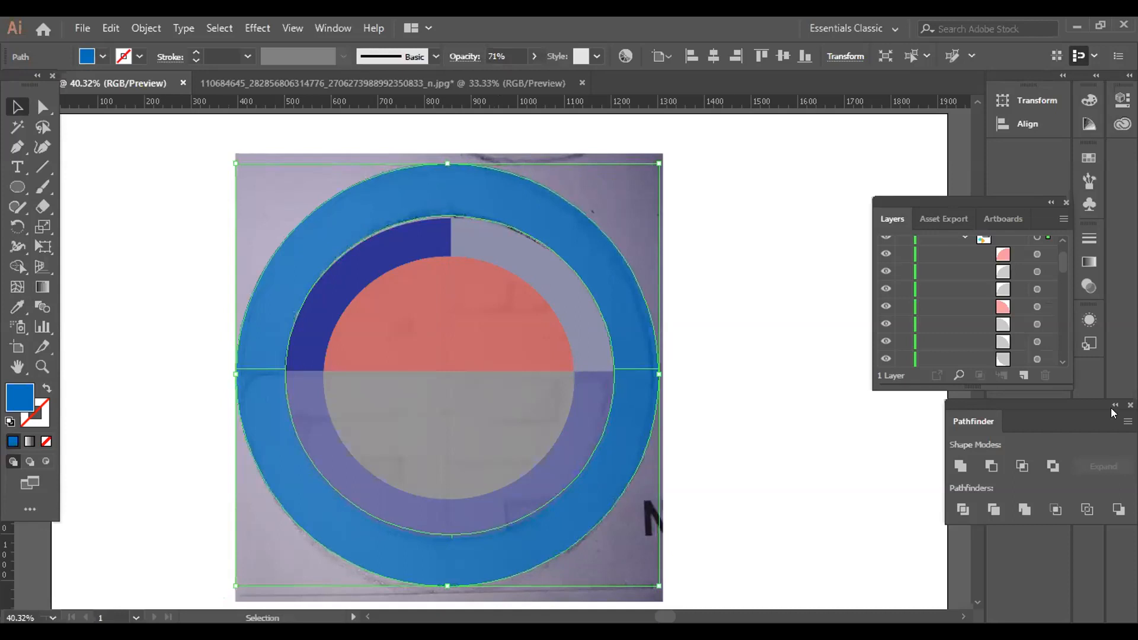
Hide the locked sketch image to check the coloured rings on their own, and show it again.
scroll(965, 329, "down", 2)
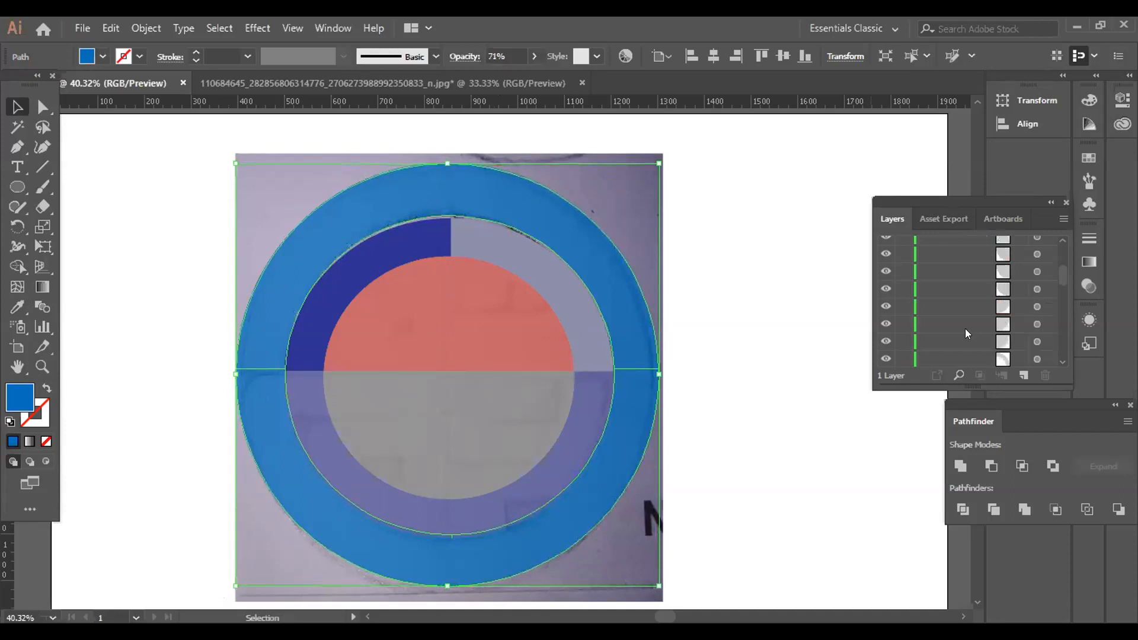
scroll(965, 328, "down", 2)
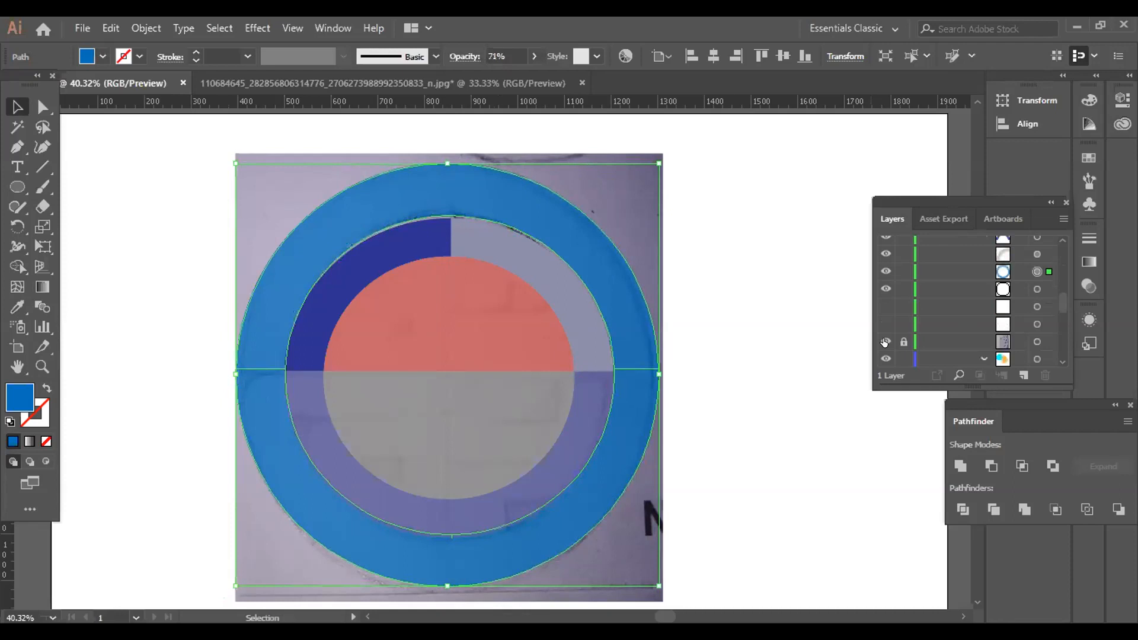
left_click(885, 342)
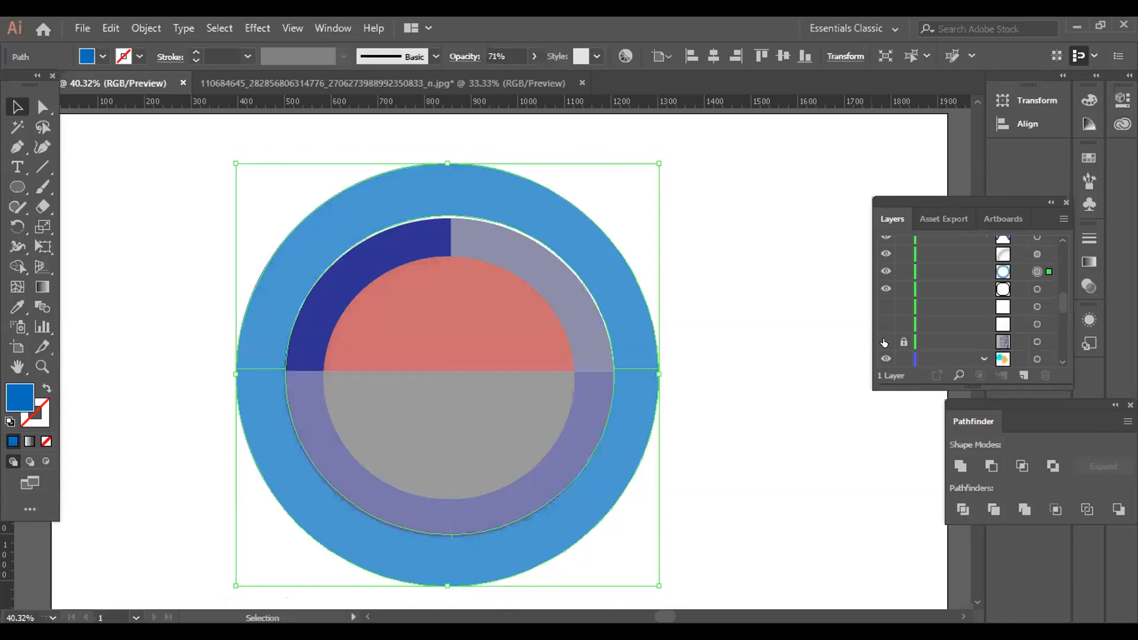
left_click(885, 342)
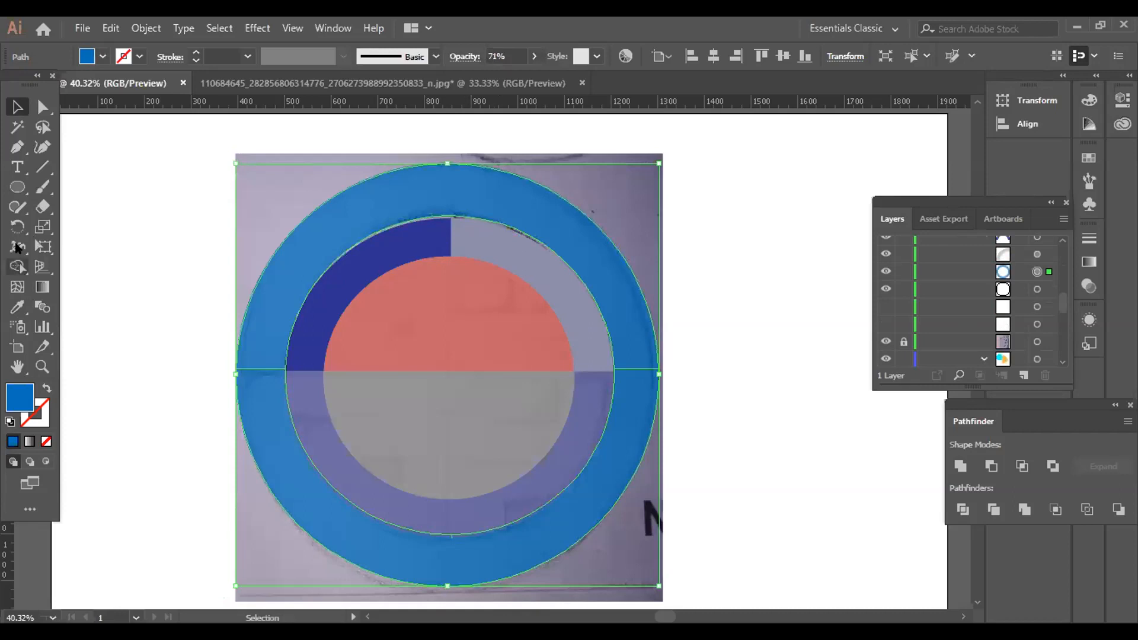
Draw a horizontal line about 105 px long across the left band of the outer ring.
key("backslash")
left_click_drag(235, 369, 284, 368)
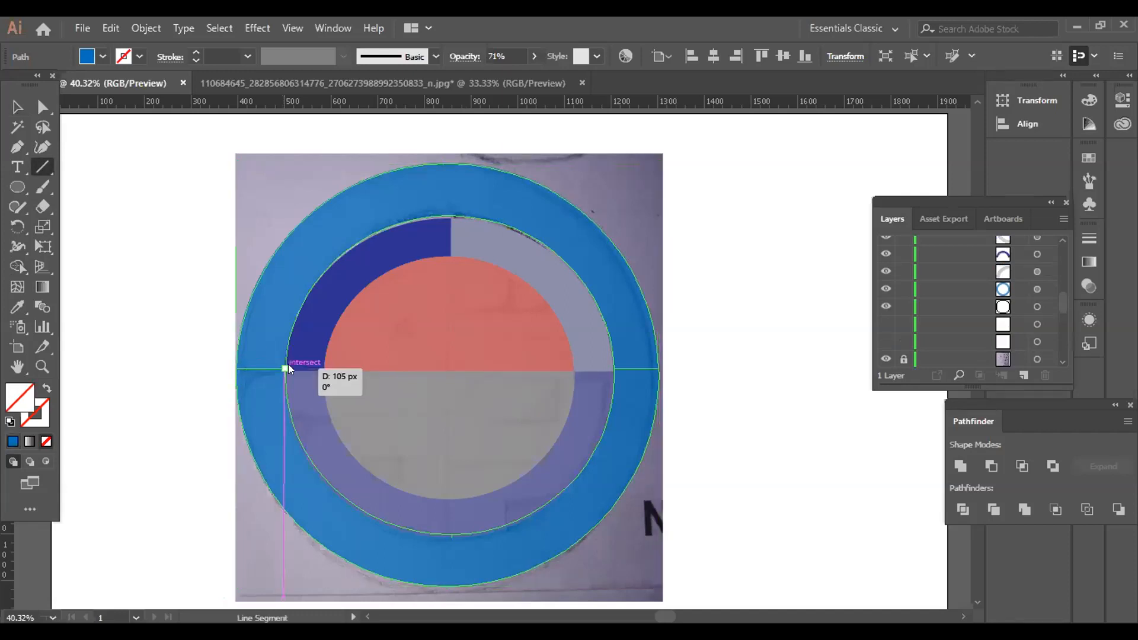
left_click(193, 48)
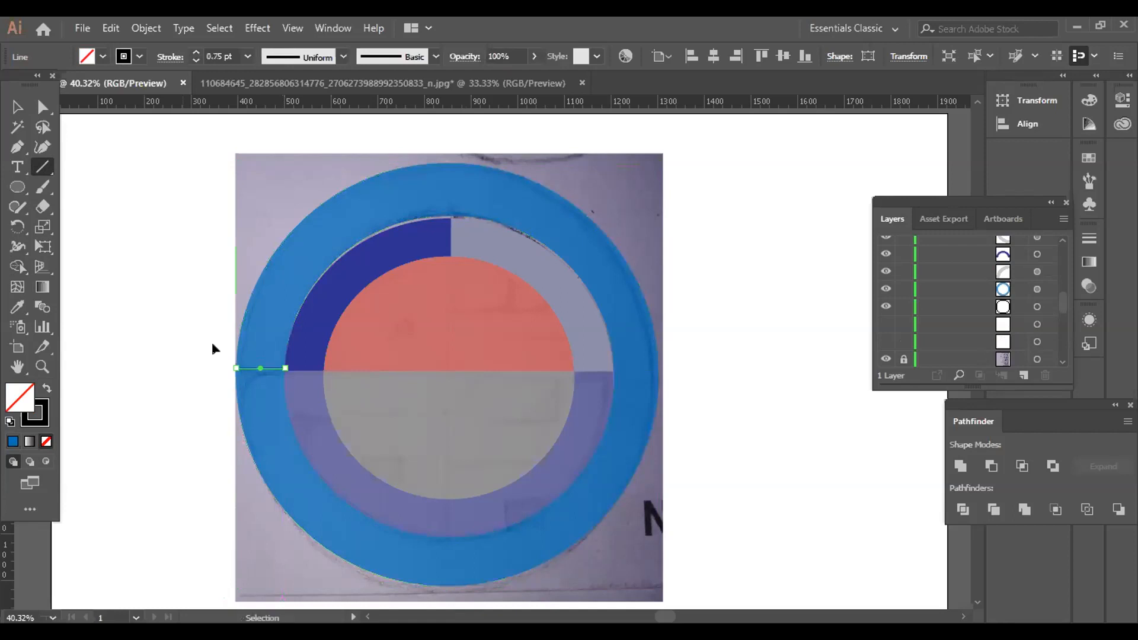
key("v")
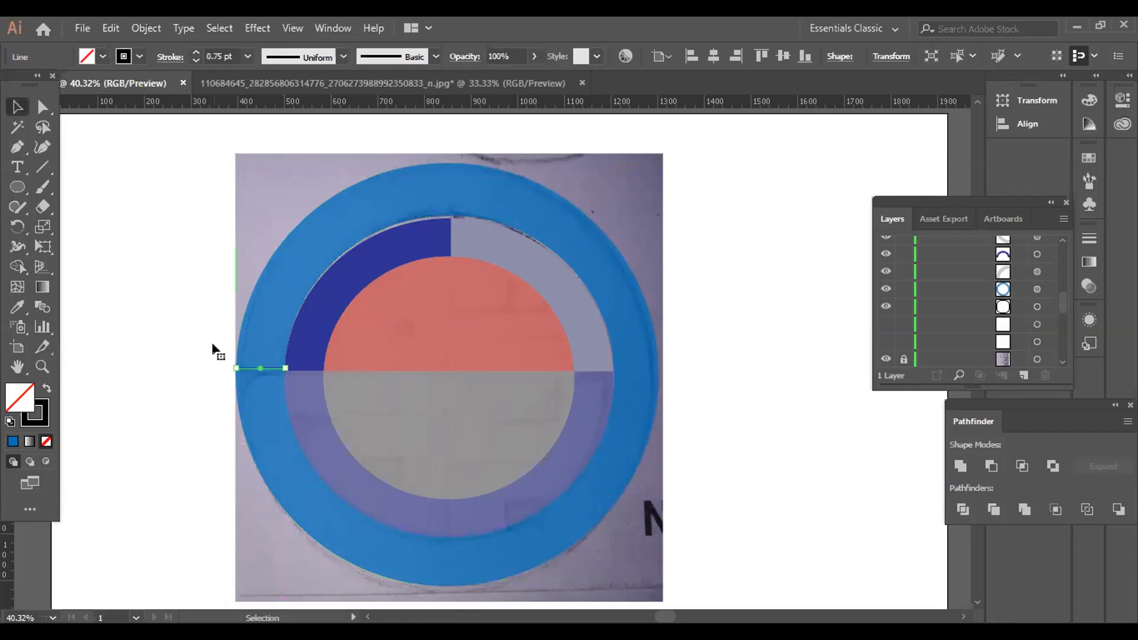
Divide the outer ring along the horizontal line and ungroup it into separate halves.
left_click(957, 508)
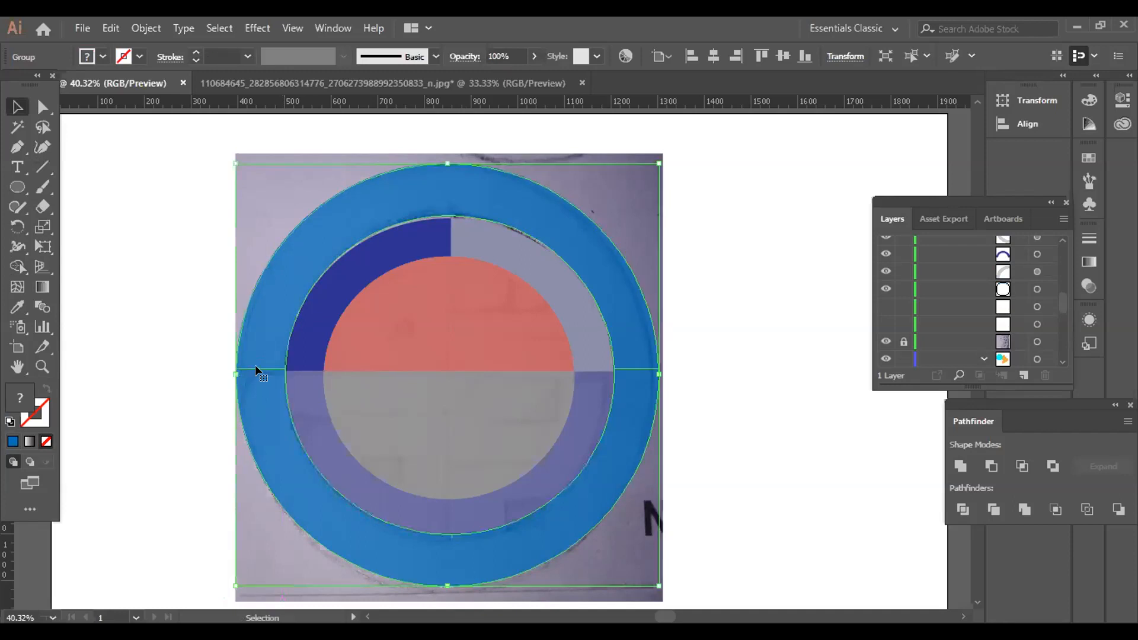
right_click(298, 242)
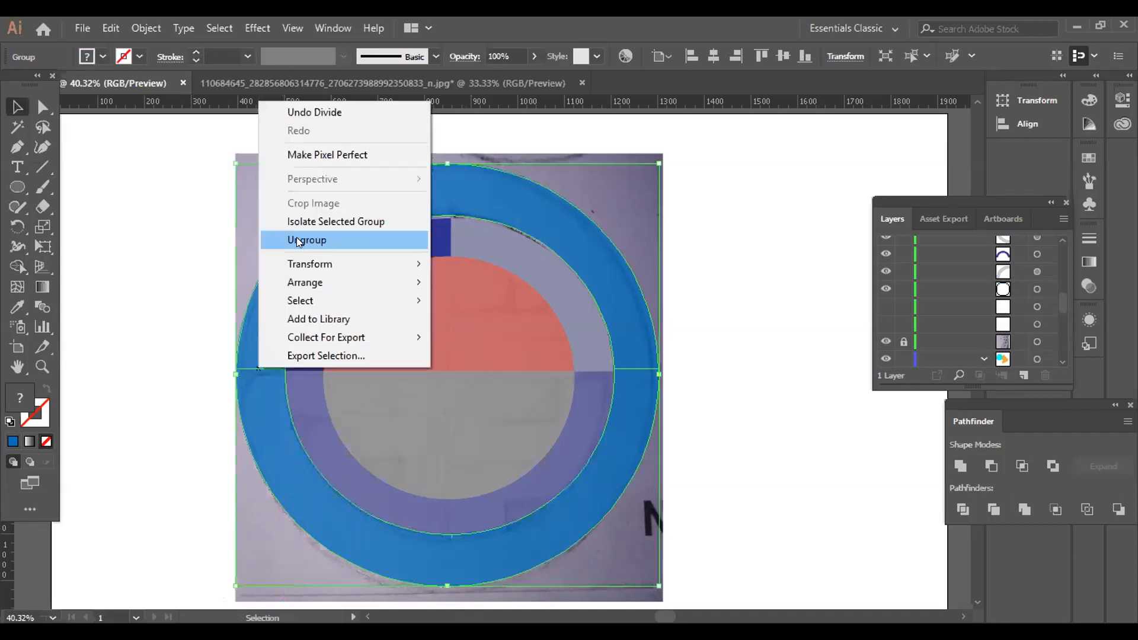
key("ctrl")
key("ctrl+z")
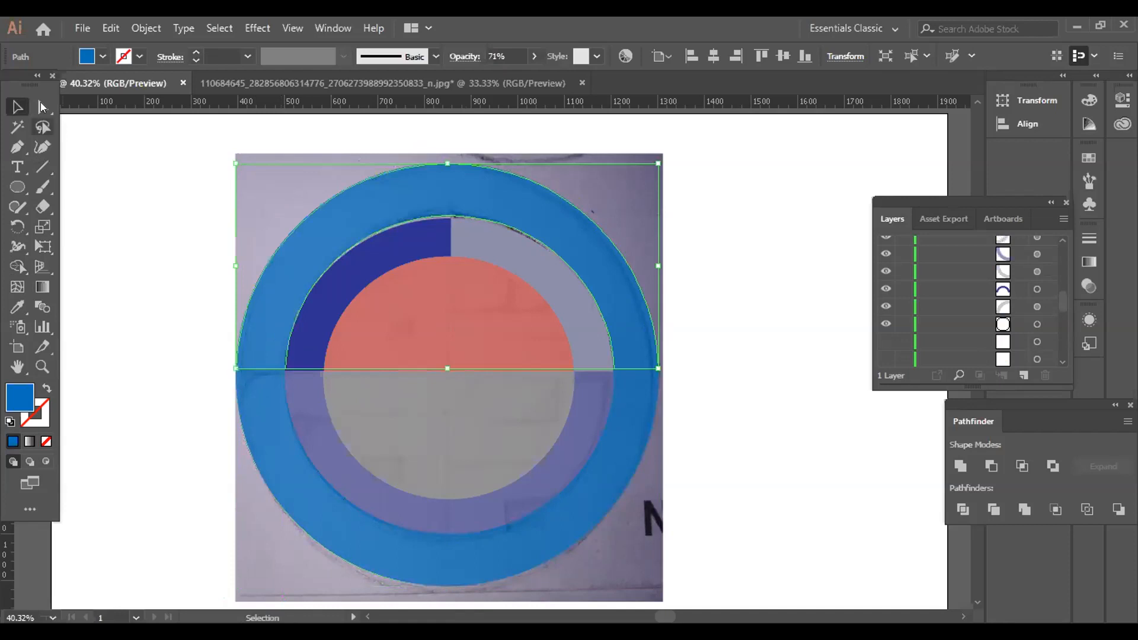
Round the corners at the right end of the outer ring's upper half to a radius of about 30 px.
key("a")
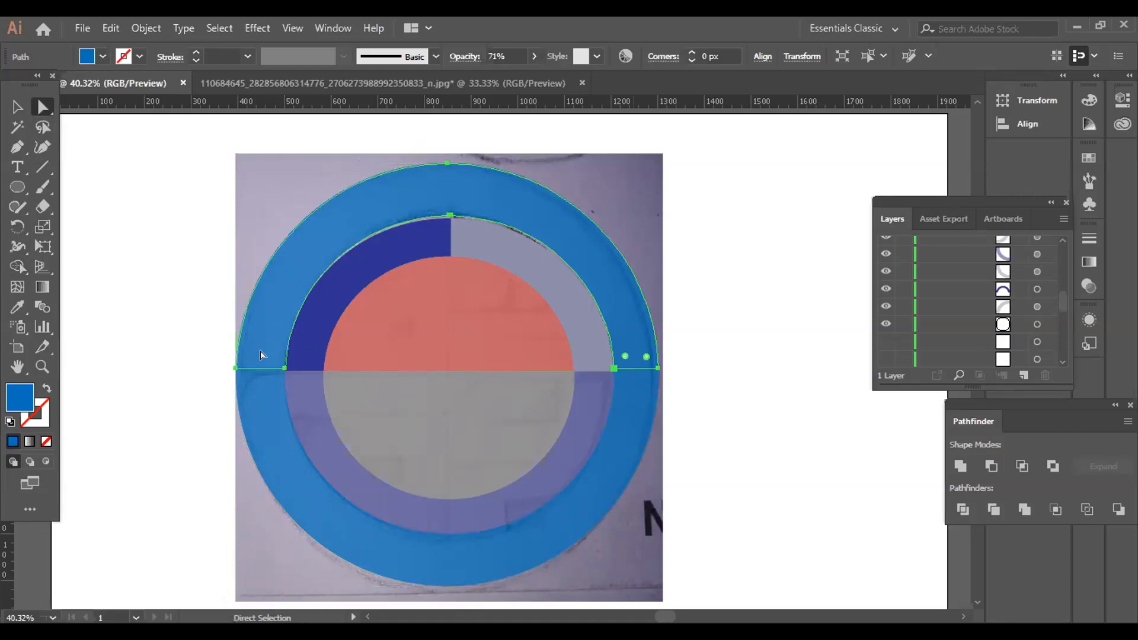
left_click_drag(626, 356, 626, 354)
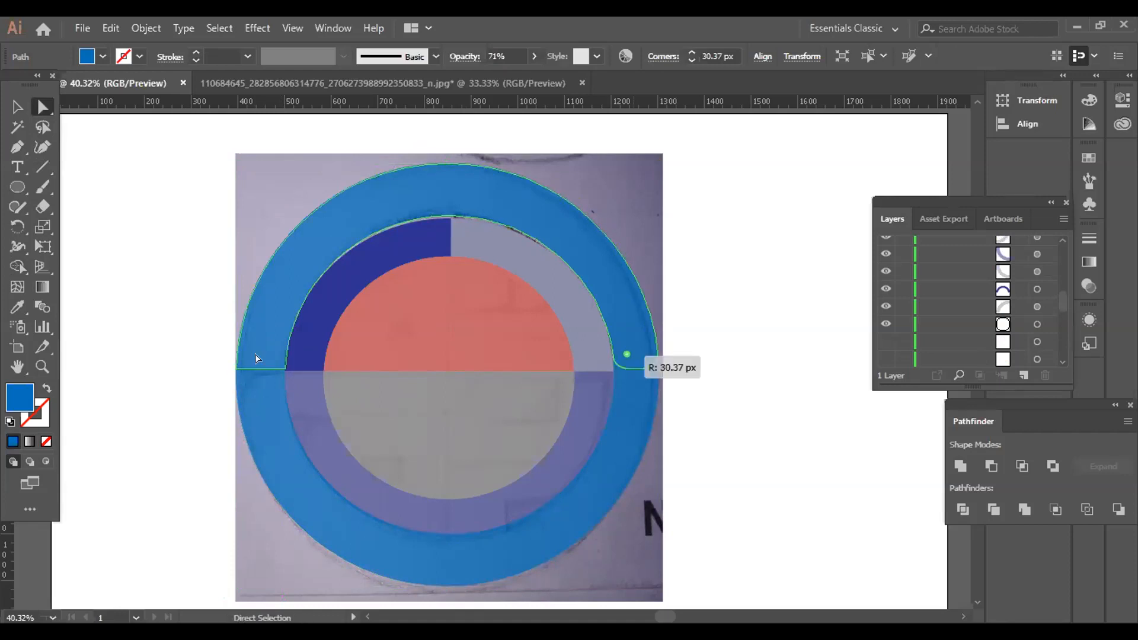
left_click(258, 358)
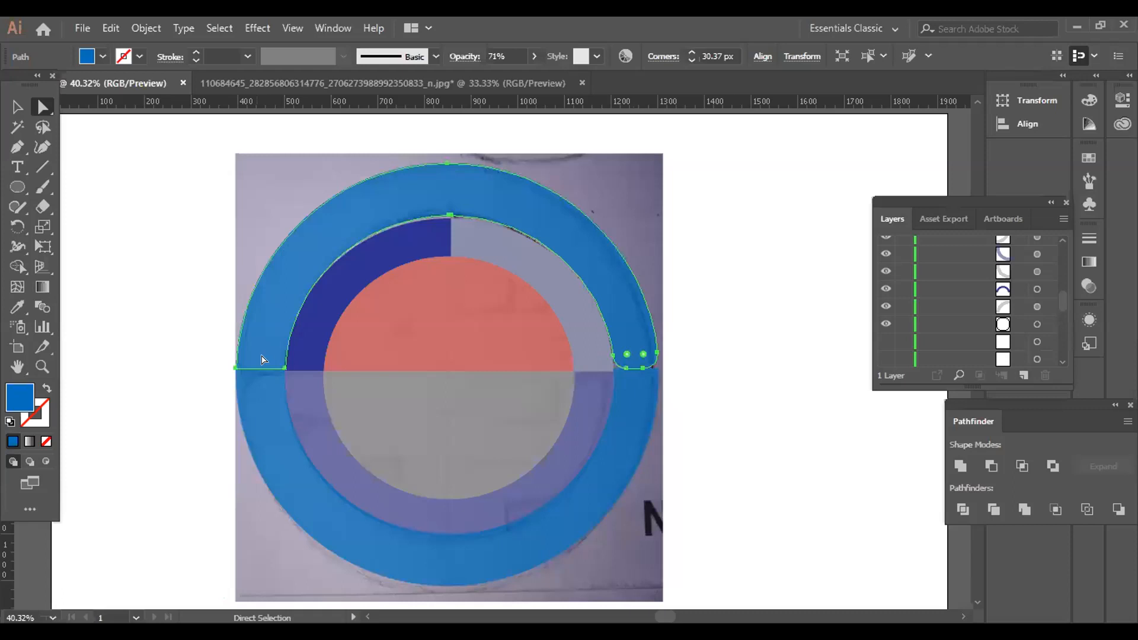
left_click(13, 107)
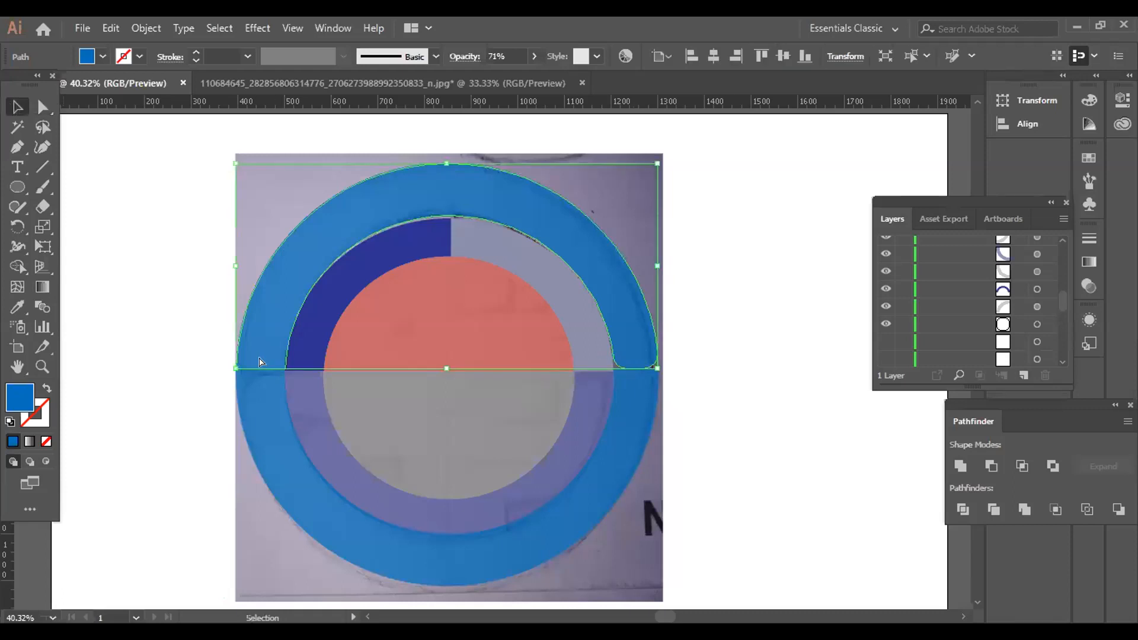
Move the outer ring's upper half slightly upward and set its right-end corner radius to 0 px.
key("a")
left_click_drag(266, 355, 240, 363)
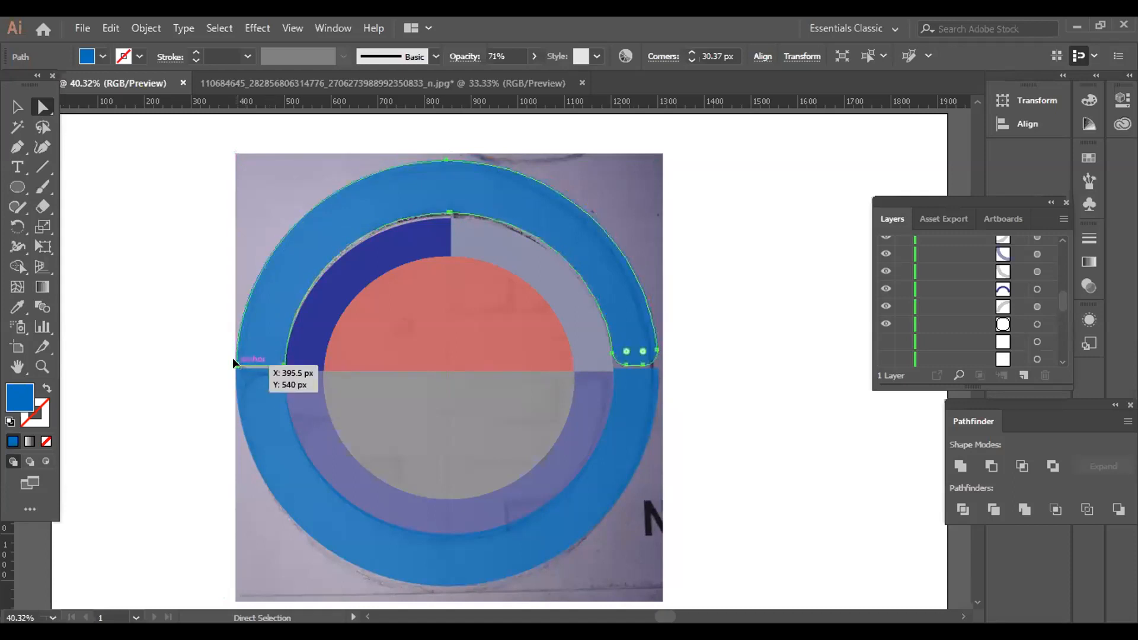
left_click(235, 363)
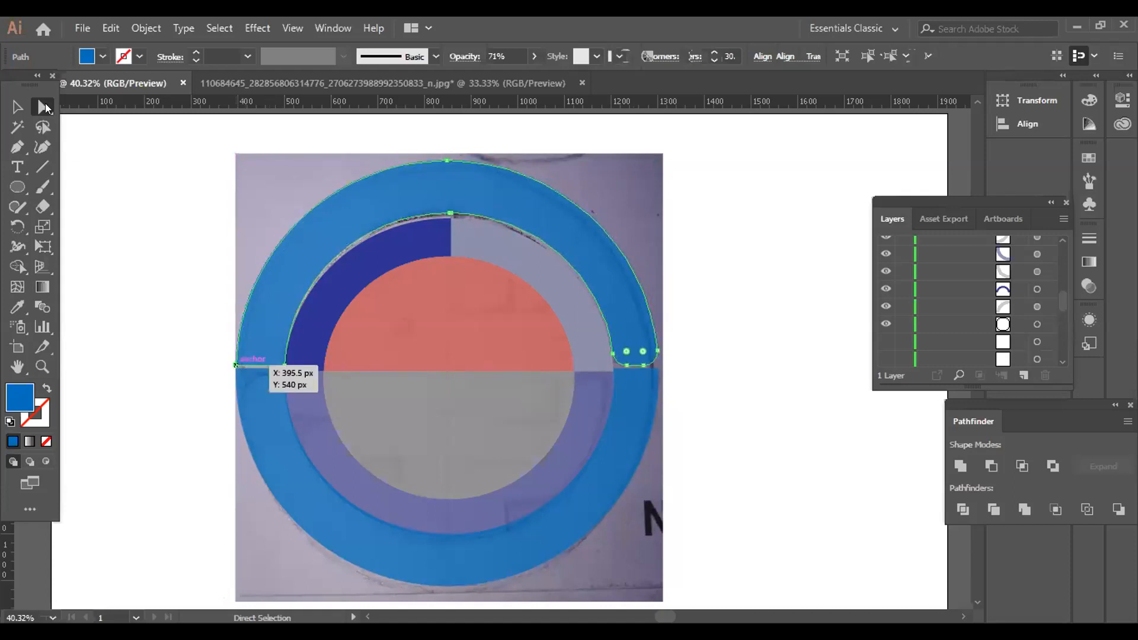
left_click(275, 360)
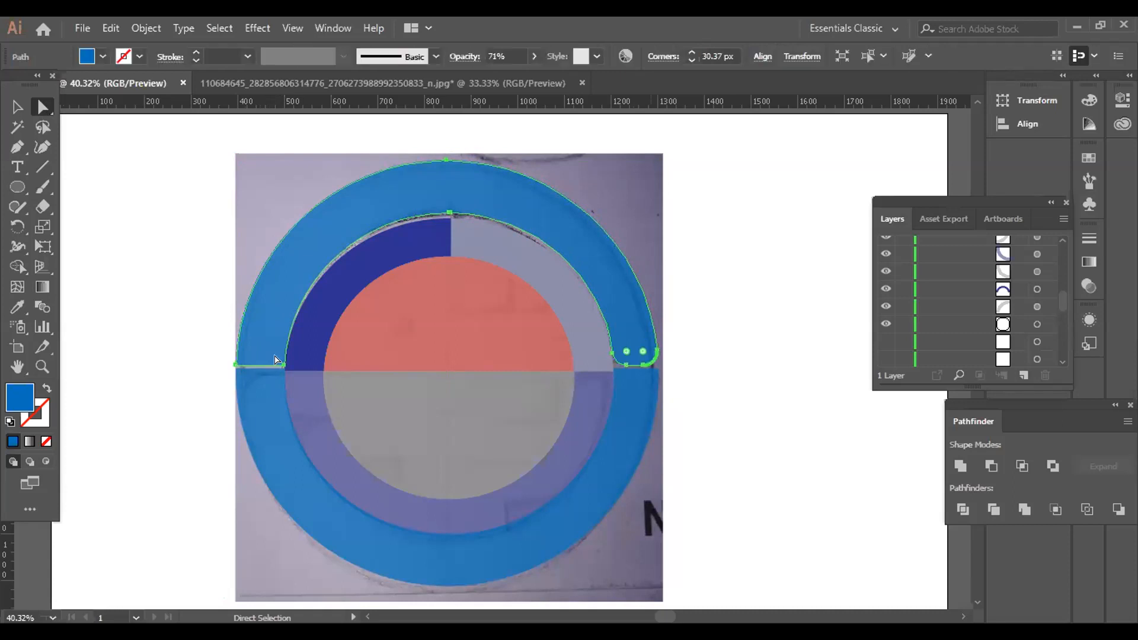
left_click_drag(643, 352, 687, 383)
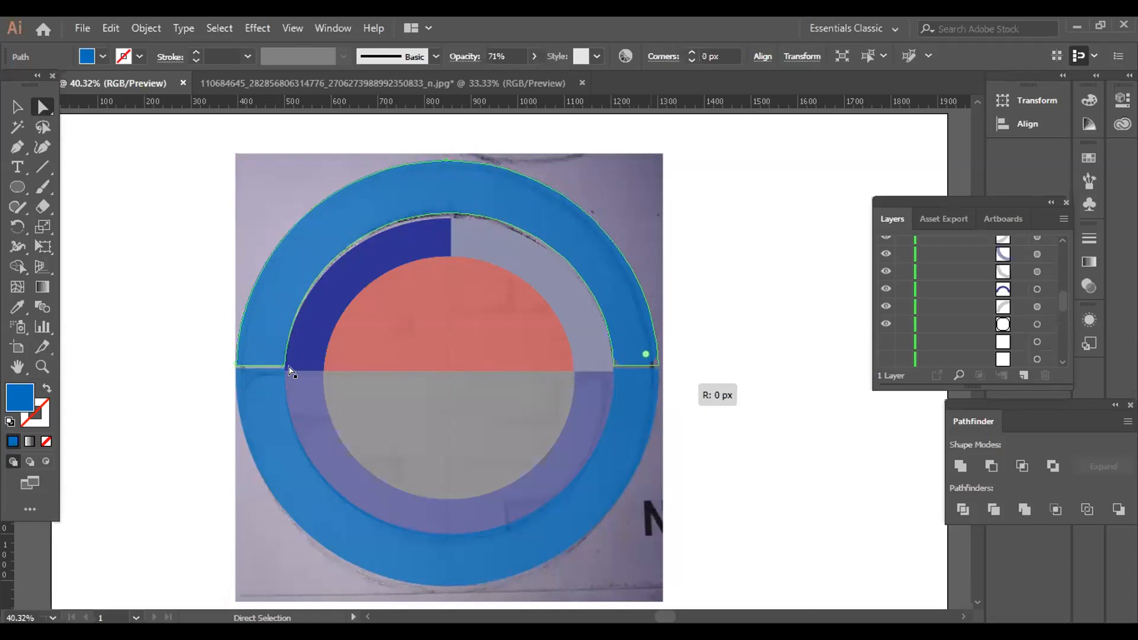
left_click(268, 359)
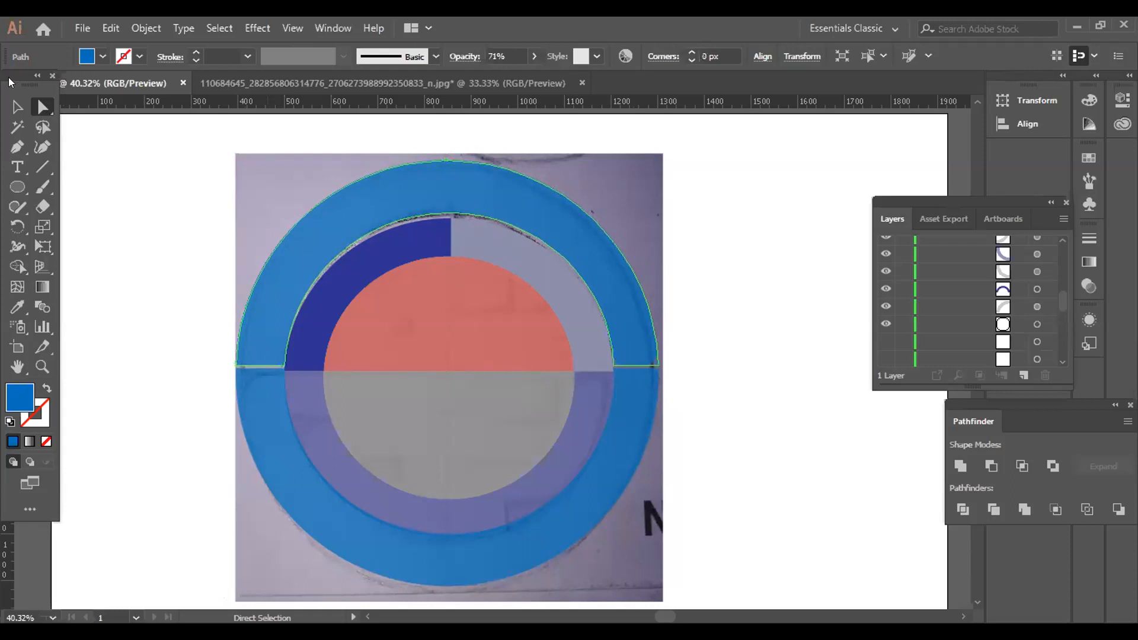
Select the outer half ring, inner circle quarters and middle ring quarter one by one to check the separate pieces.
key("ctrl+shift+a")
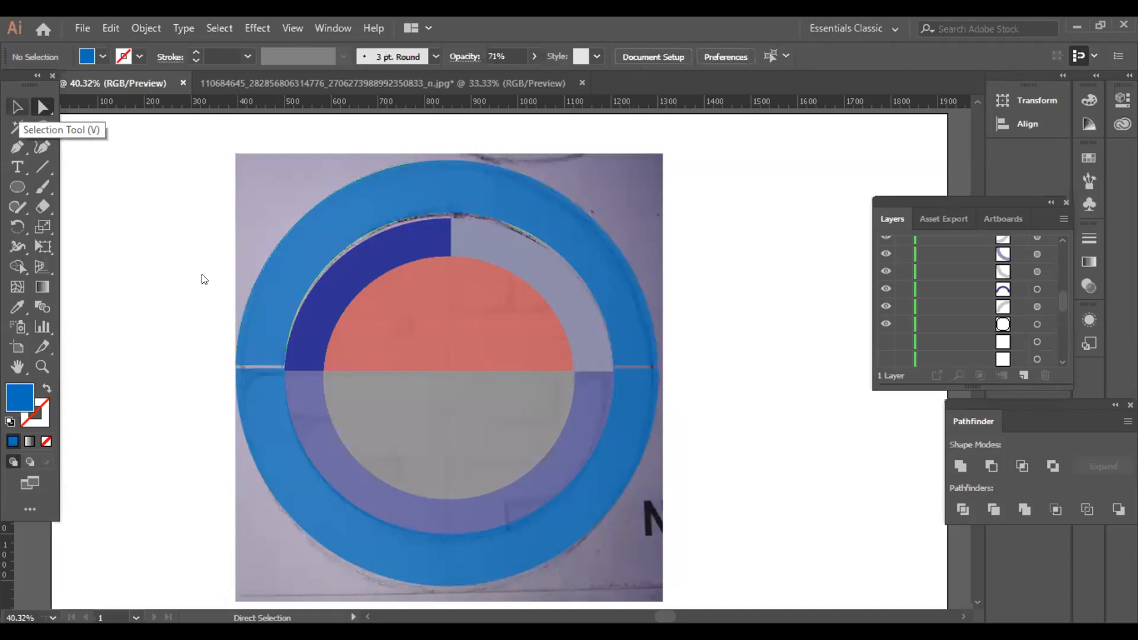
key("v")
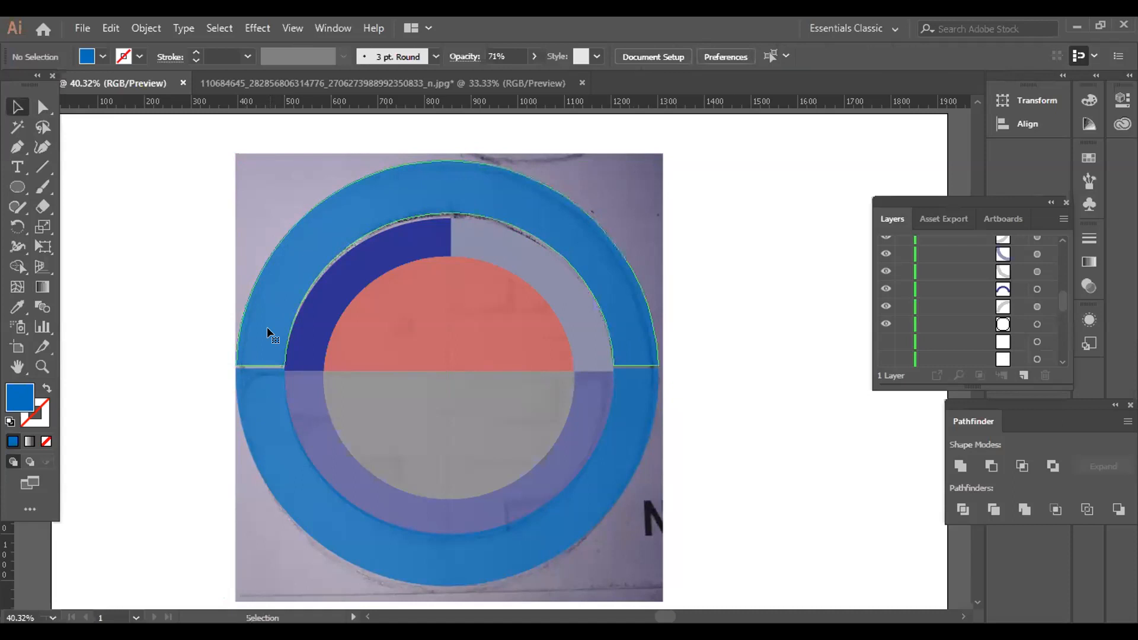
left_click(267, 328)
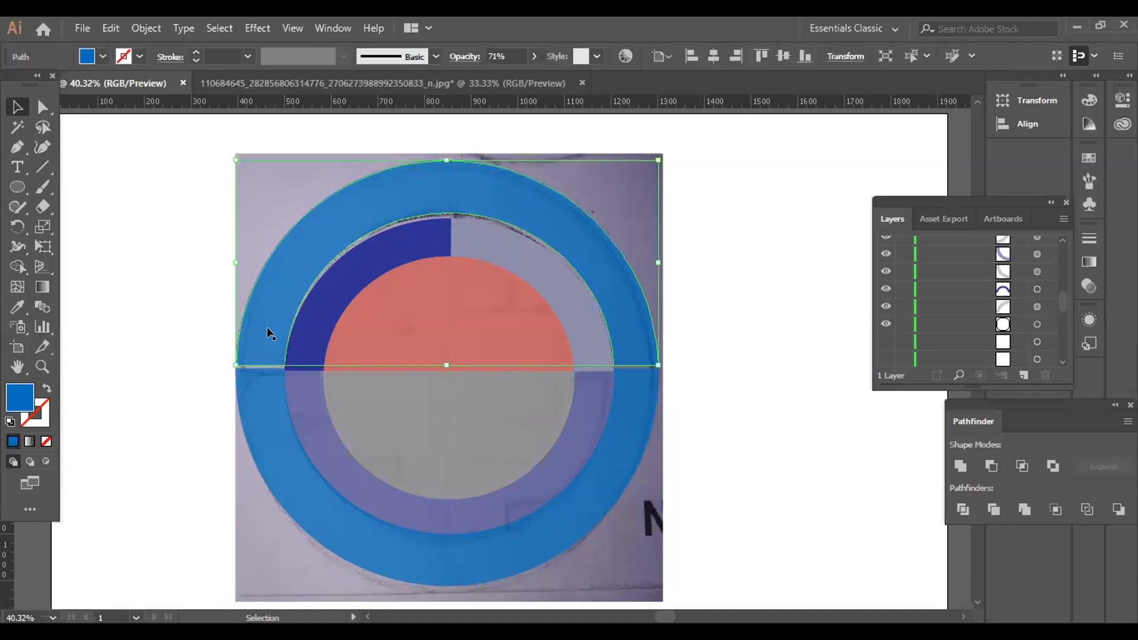
key("ctrl+z")
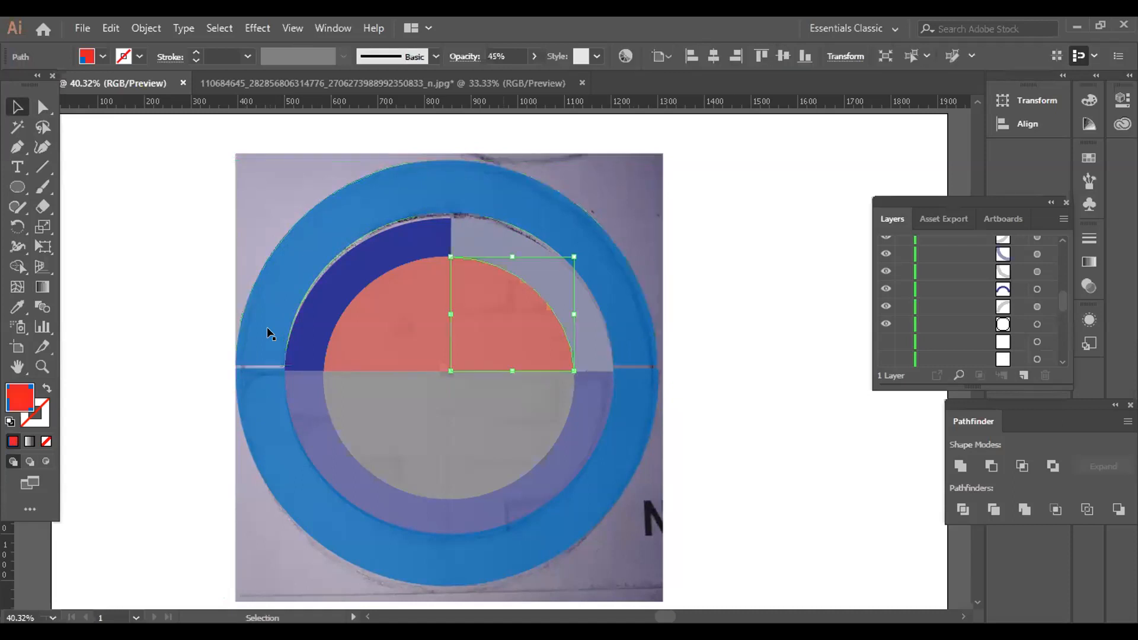
left_click(387, 386)
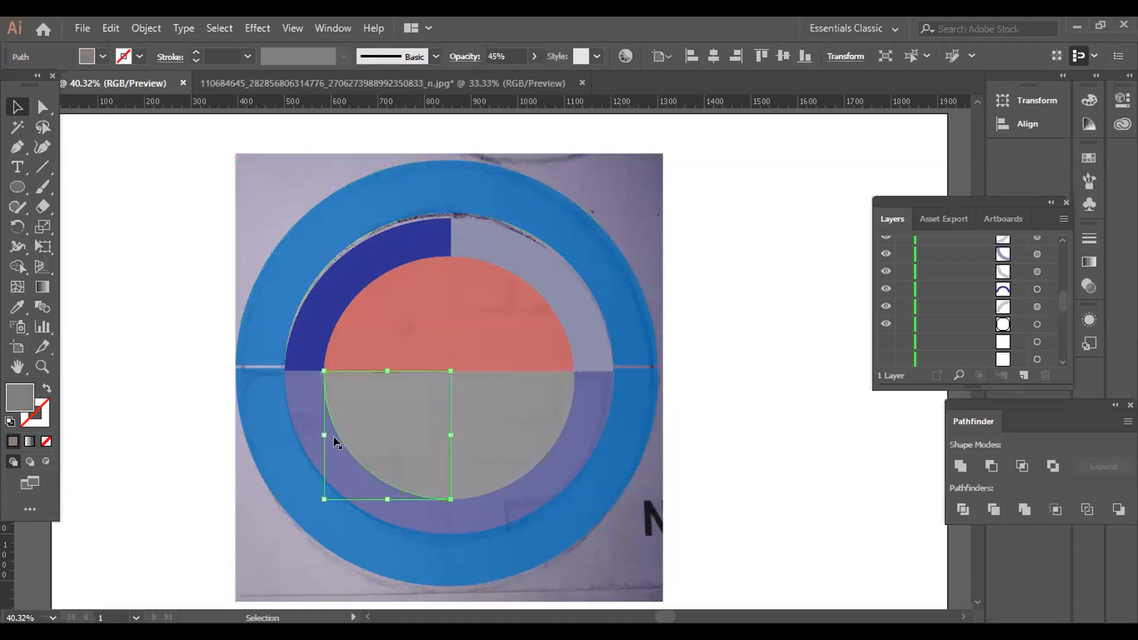
left_click(301, 427)
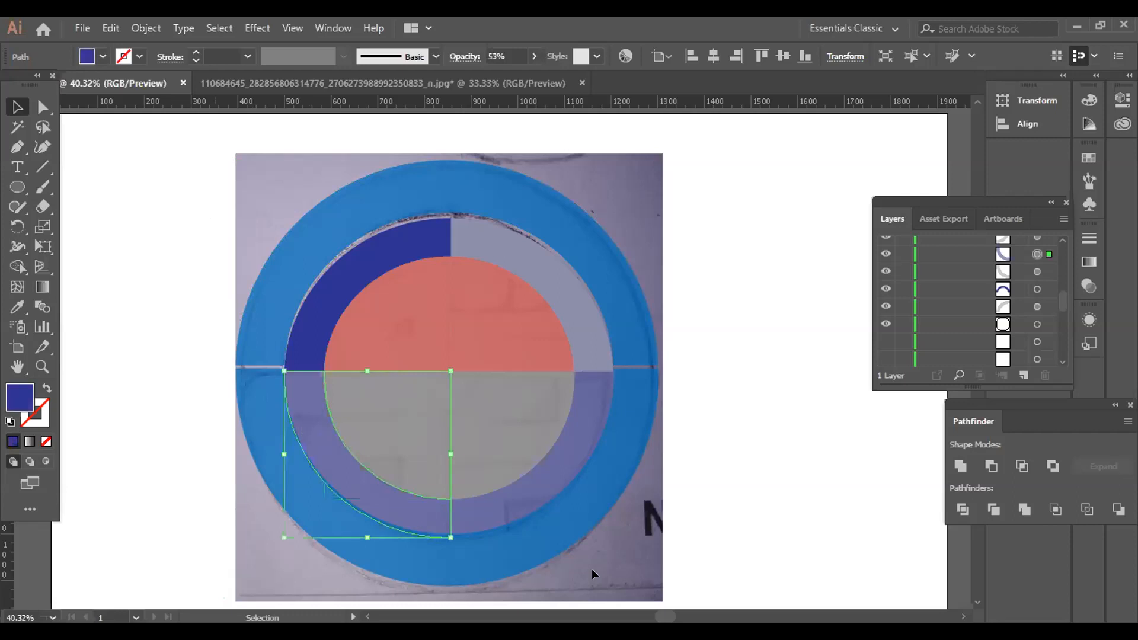
Move all the coloured circle artwork off the sketch to its right side.
key("ctrl+a")
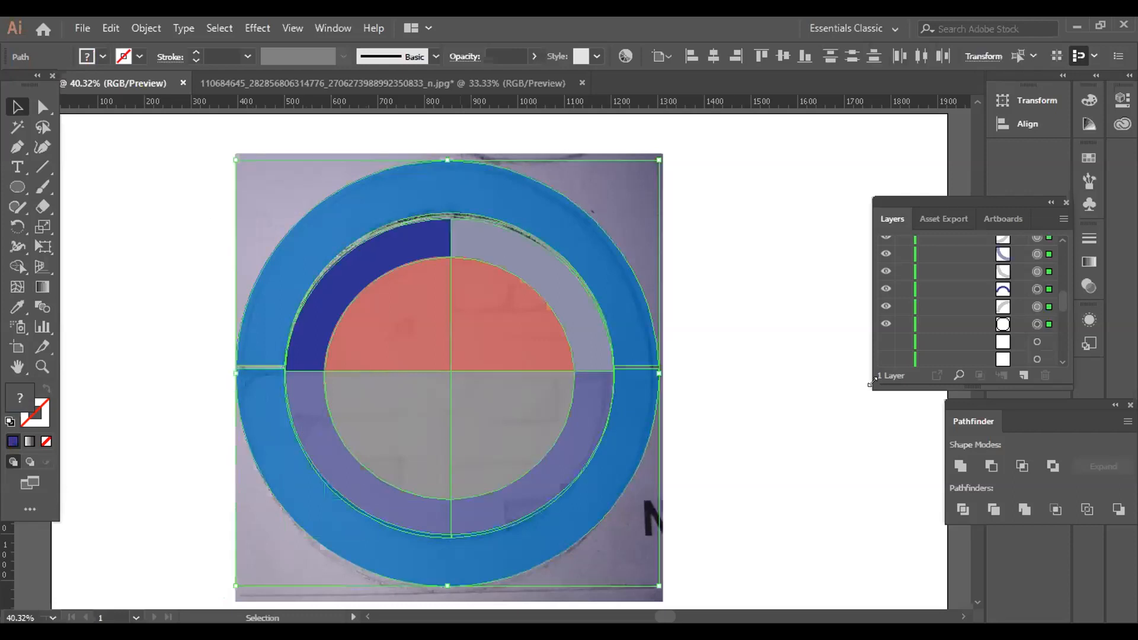
left_click_drag(572, 357, 802, 350)
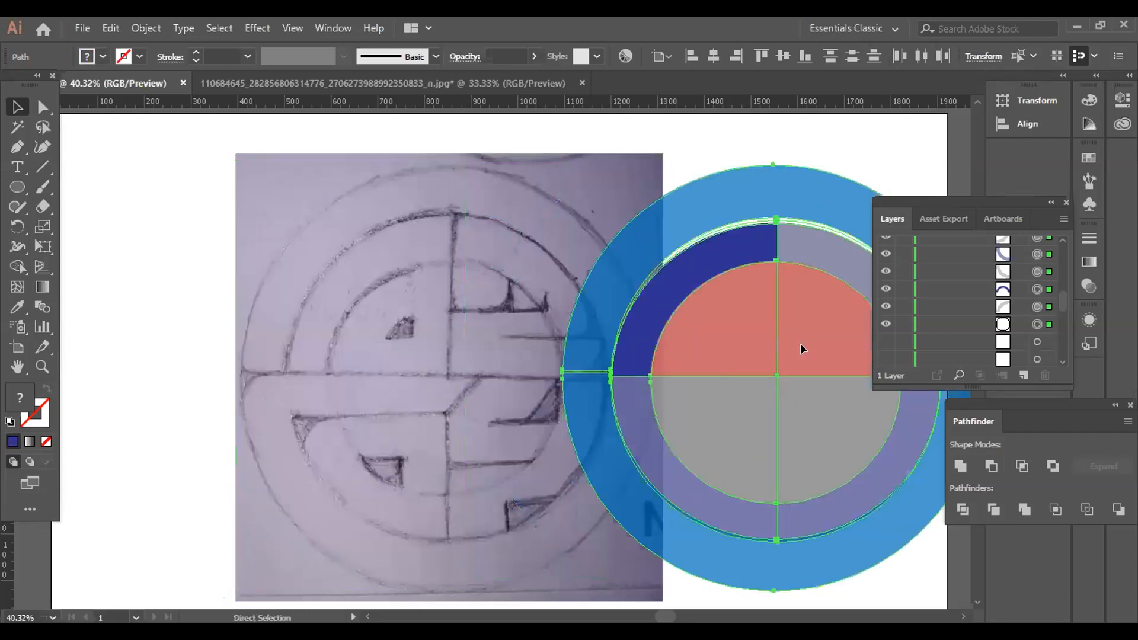
key("ctrl+minus")
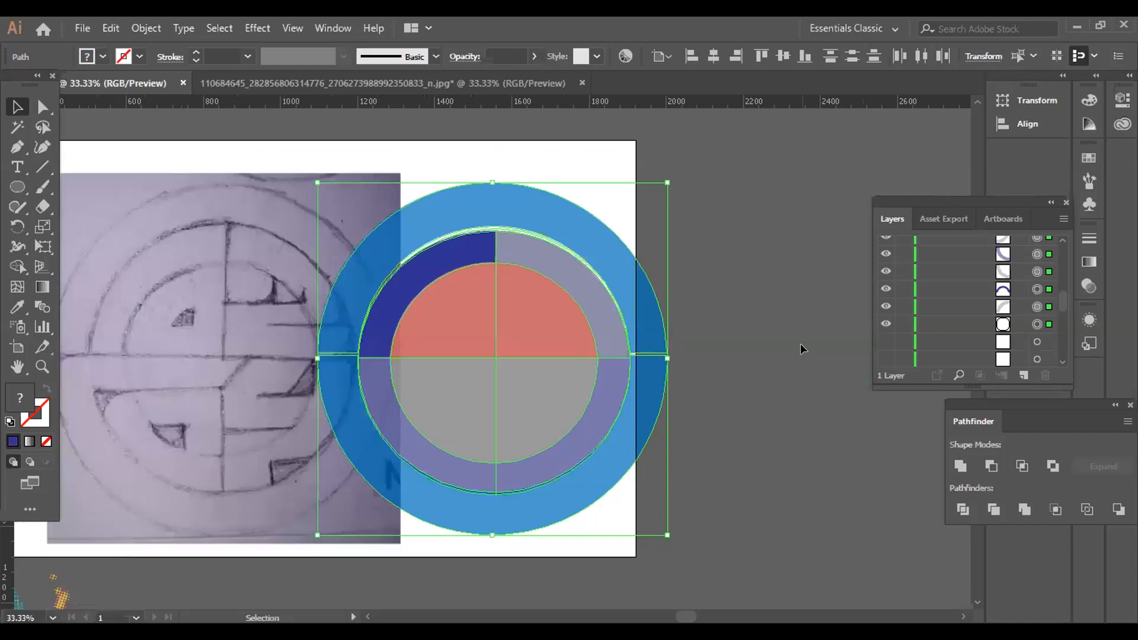
key("ctrl+z")
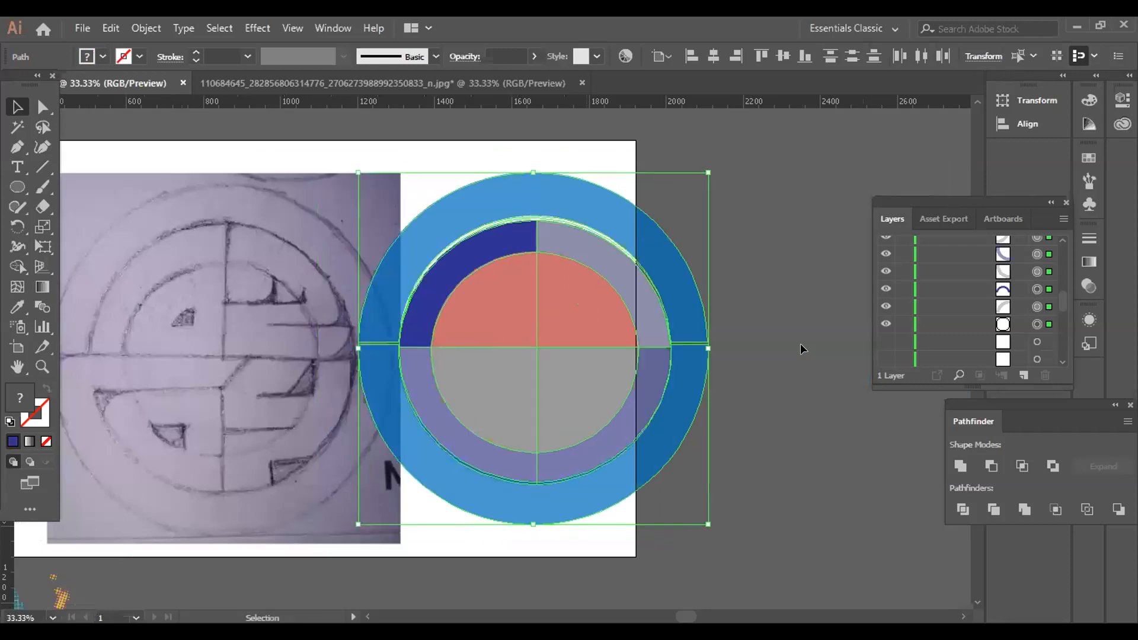
key("ctrl+z")
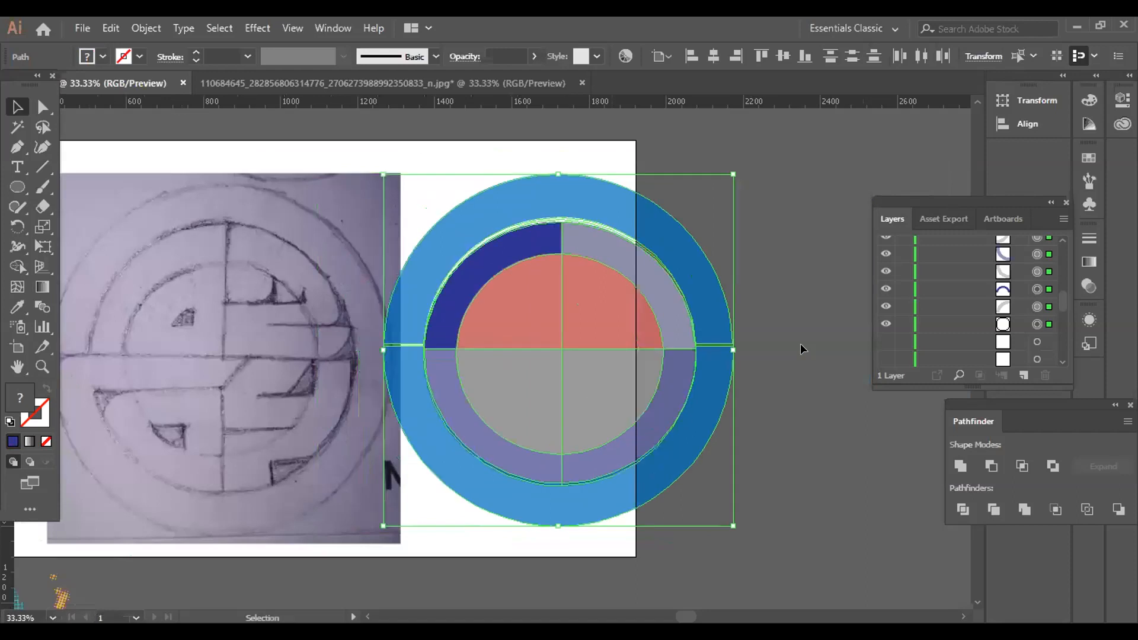
Move the coloured circle artwork farther right and slightly up, clear of the sketch.
key("ctrl+z")
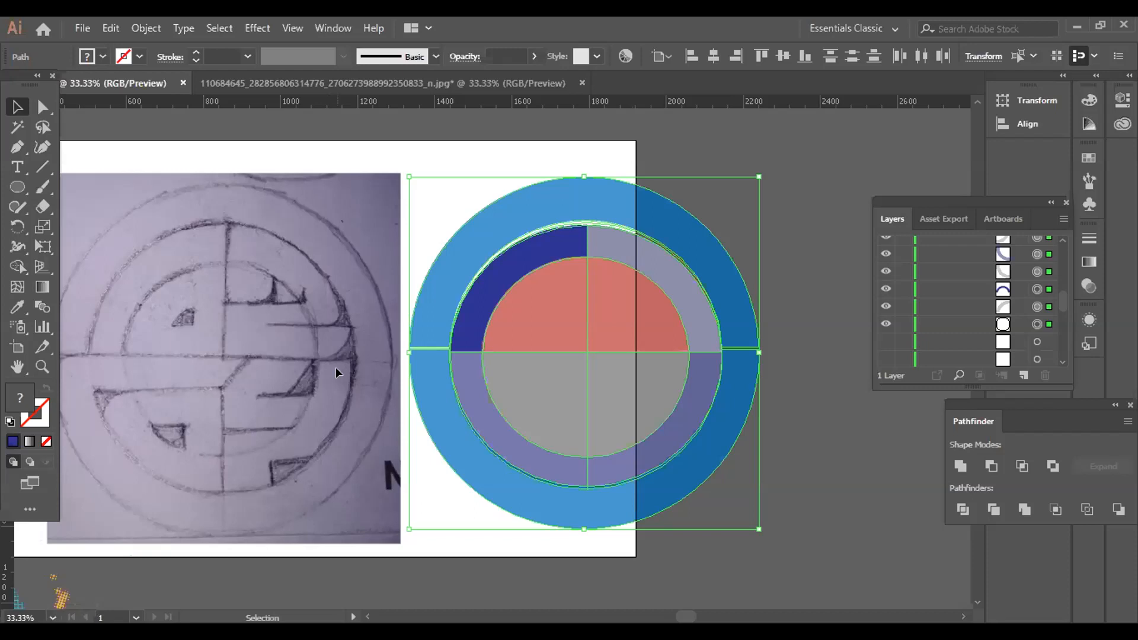
left_click_drag(566, 352, 585, 358)
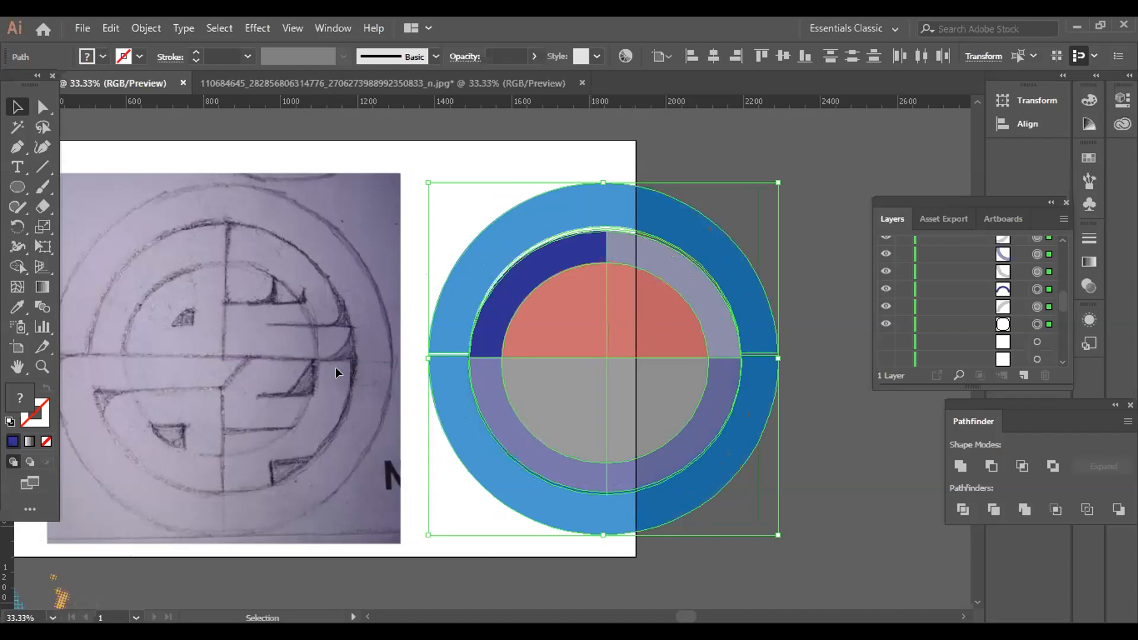
left_click_drag(650, 330, 652, 311)
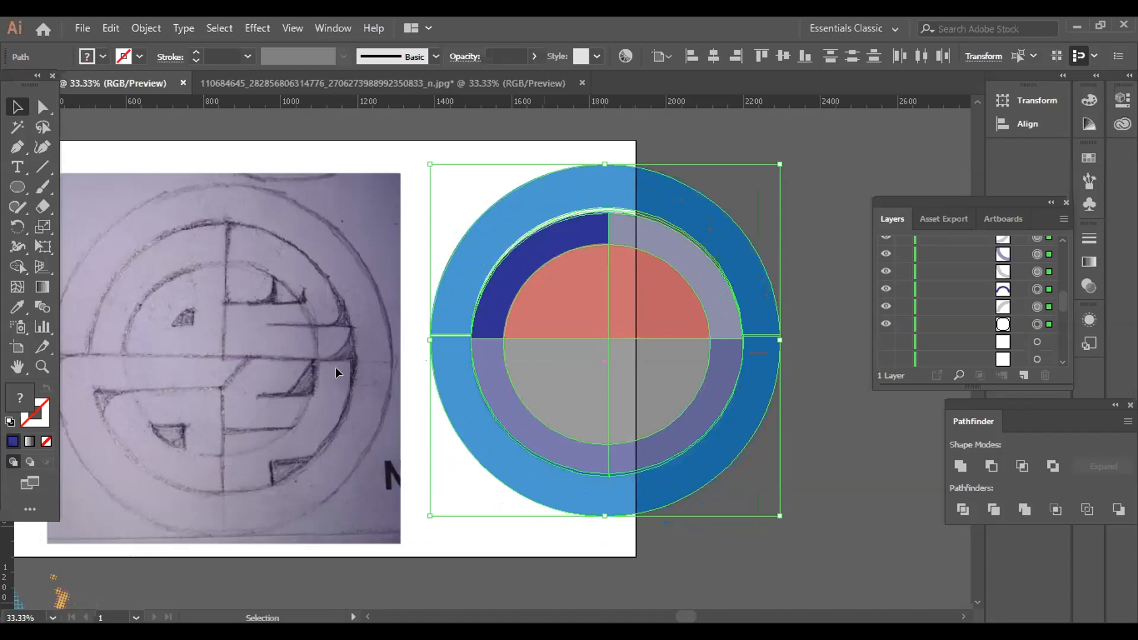
left_click(544, 301)
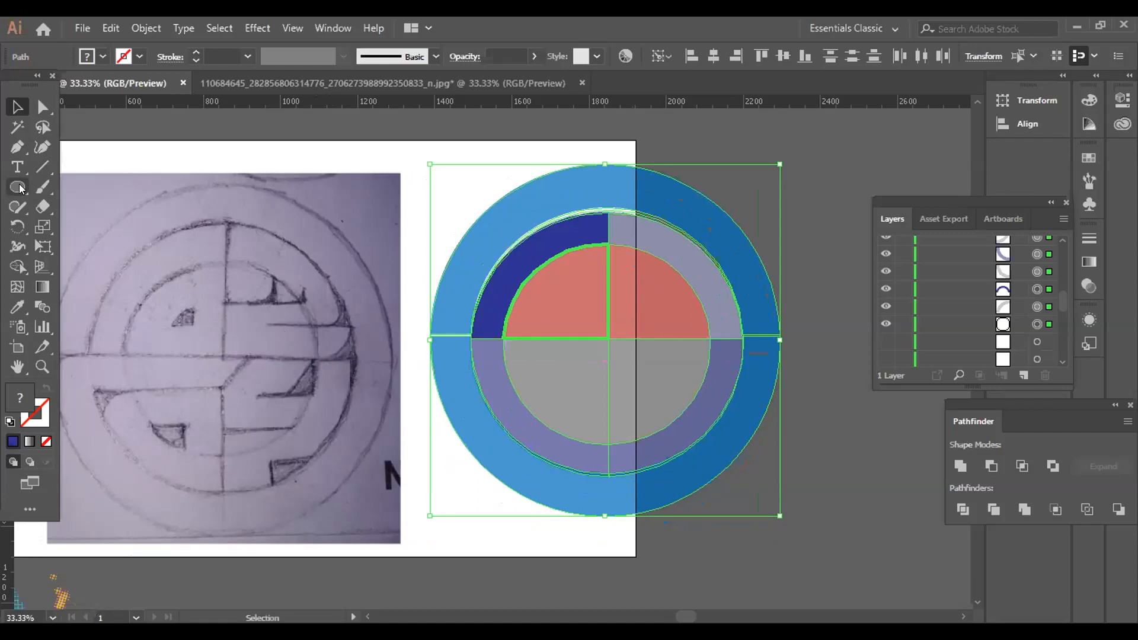
Draw a narrow horizontal rectangle across the right side of the upper inner circle, reaching the middle ring's outer edge.
key("m")
key("ctrl")
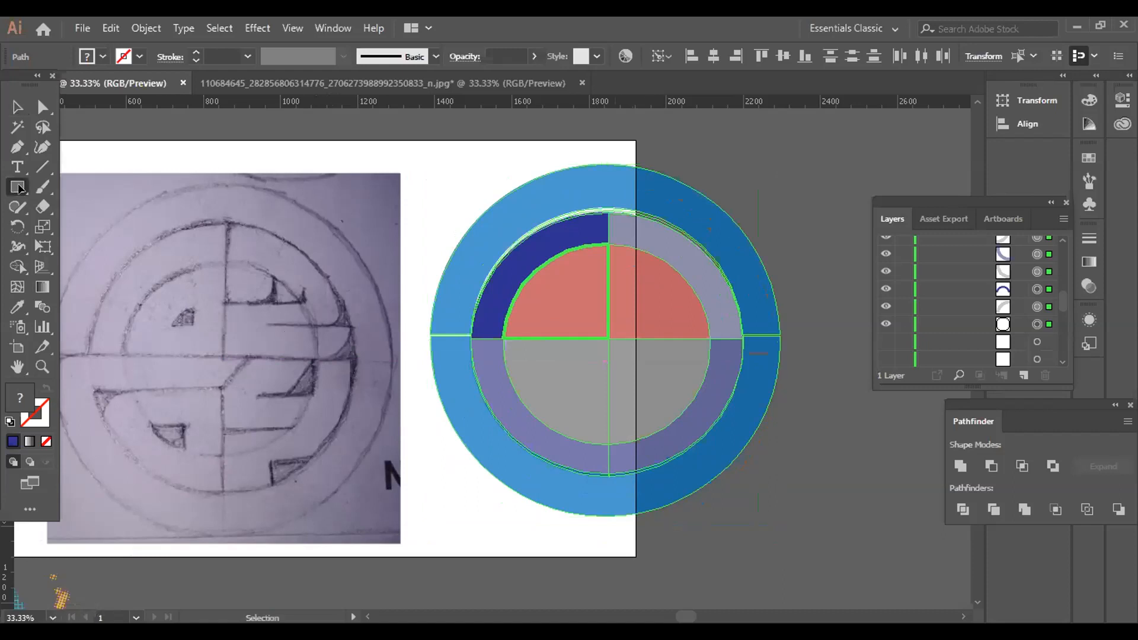
left_click(19, 187)
left_click_drag(653, 304, 743, 330)
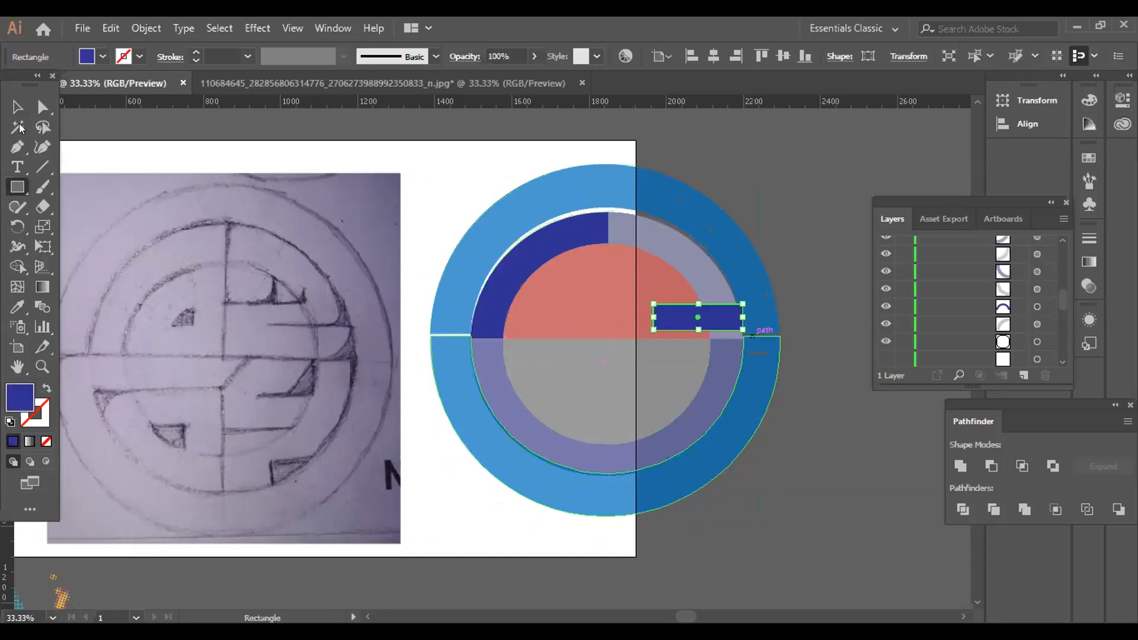
Round the right end of the small rectangle with a corner radius of 68 px.
left_click(39, 105)
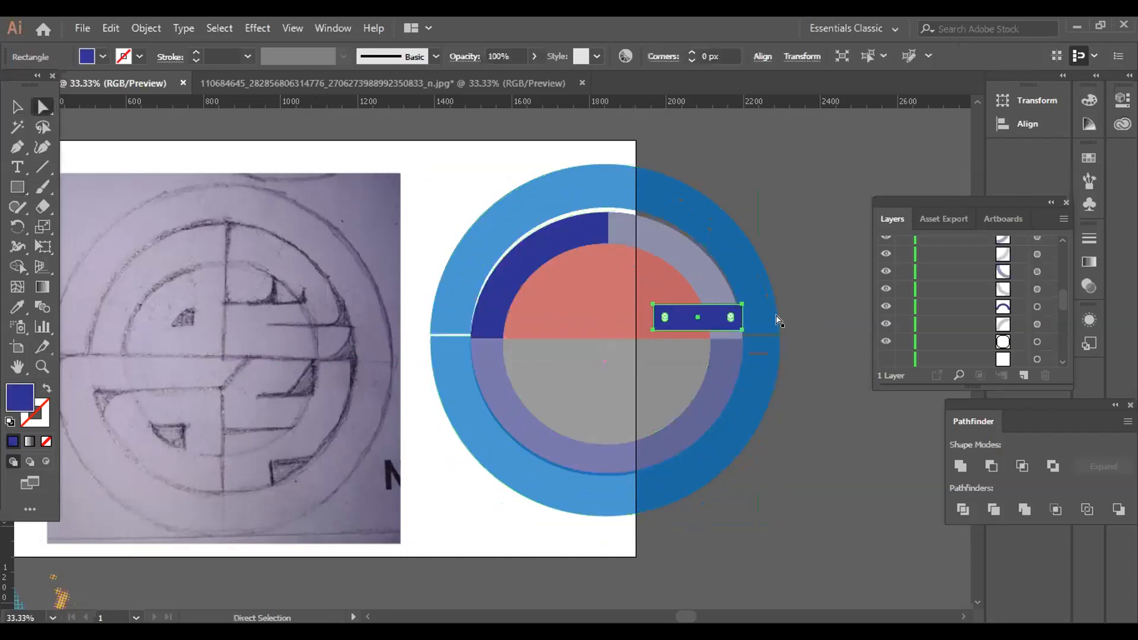
left_click_drag(730, 317, 706, 317)
left_click_drag(778, 320, 730, 321)
left_click_drag(731, 321, 731, 322)
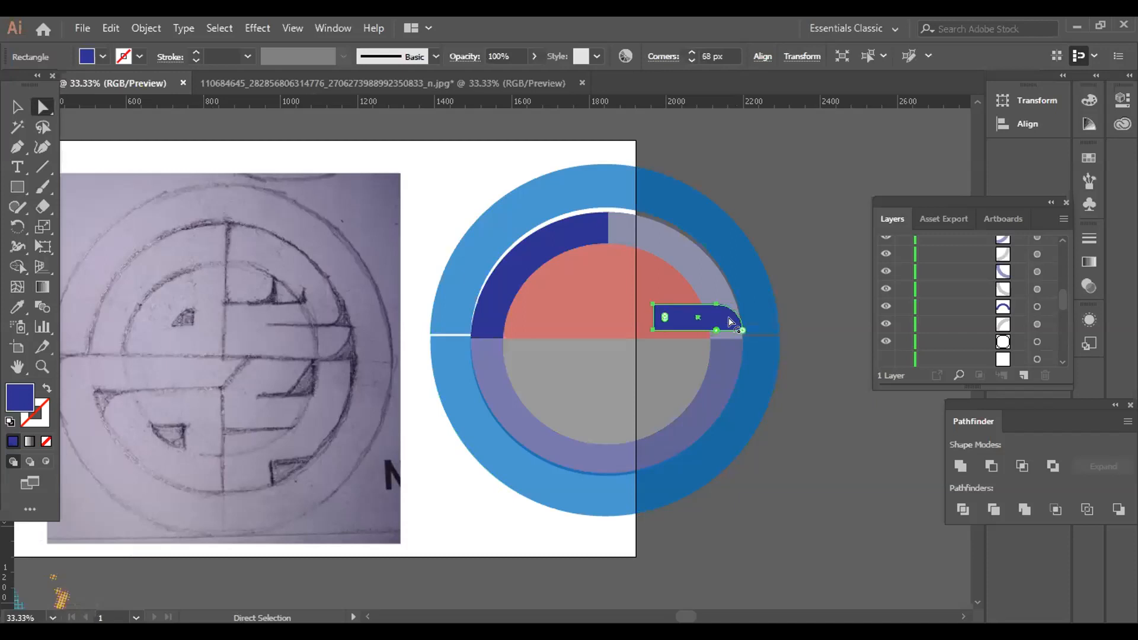
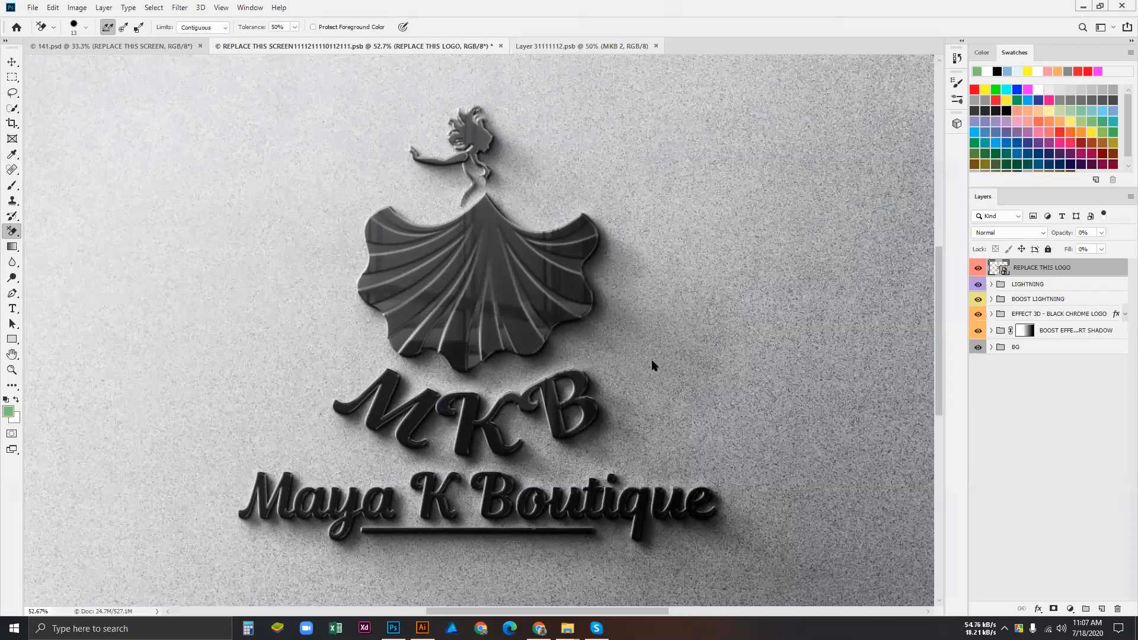
Switch to Chrome and review the "Logo, Emblem and business card design" contest brief and its attached files on Freelancer.
left_click(539, 628)
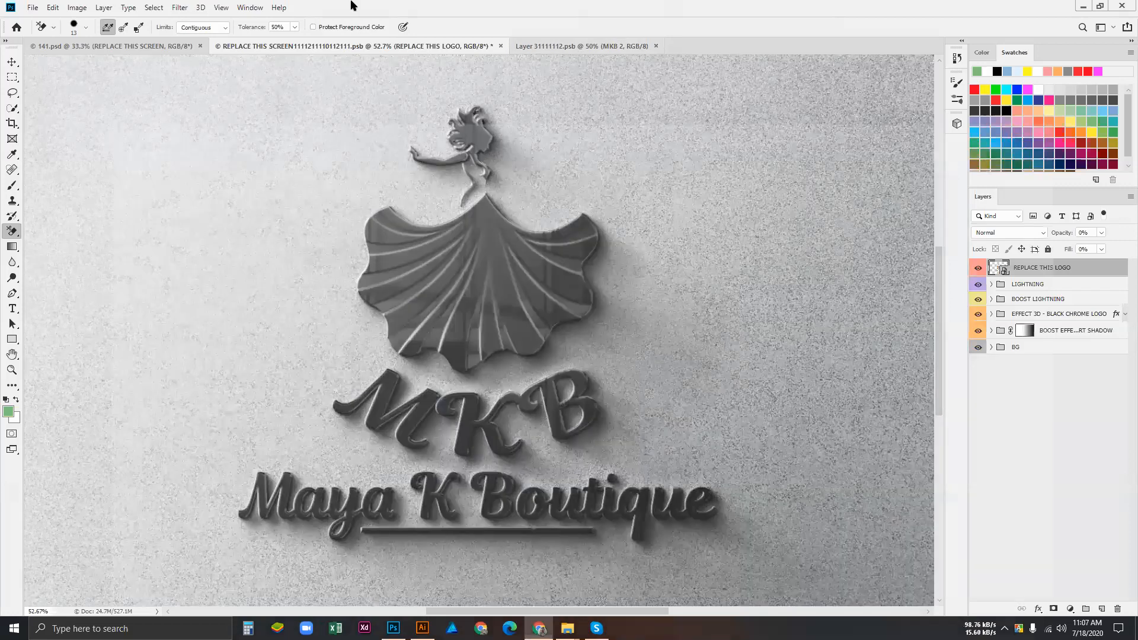
left_click(354, 9)
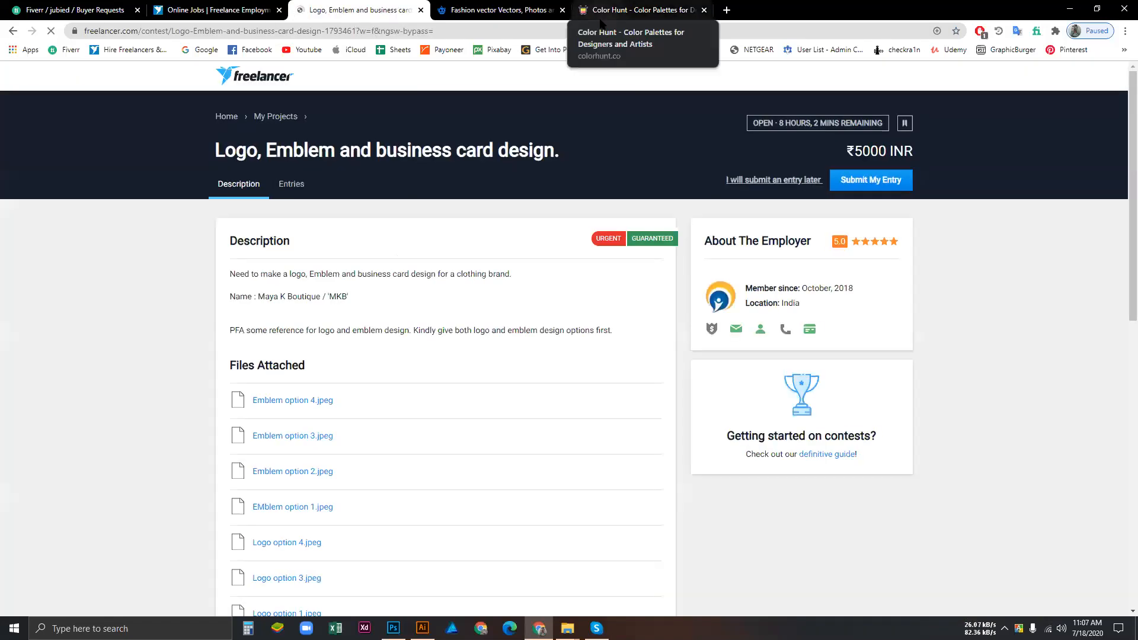
scroll(350, 339, "down", 5)
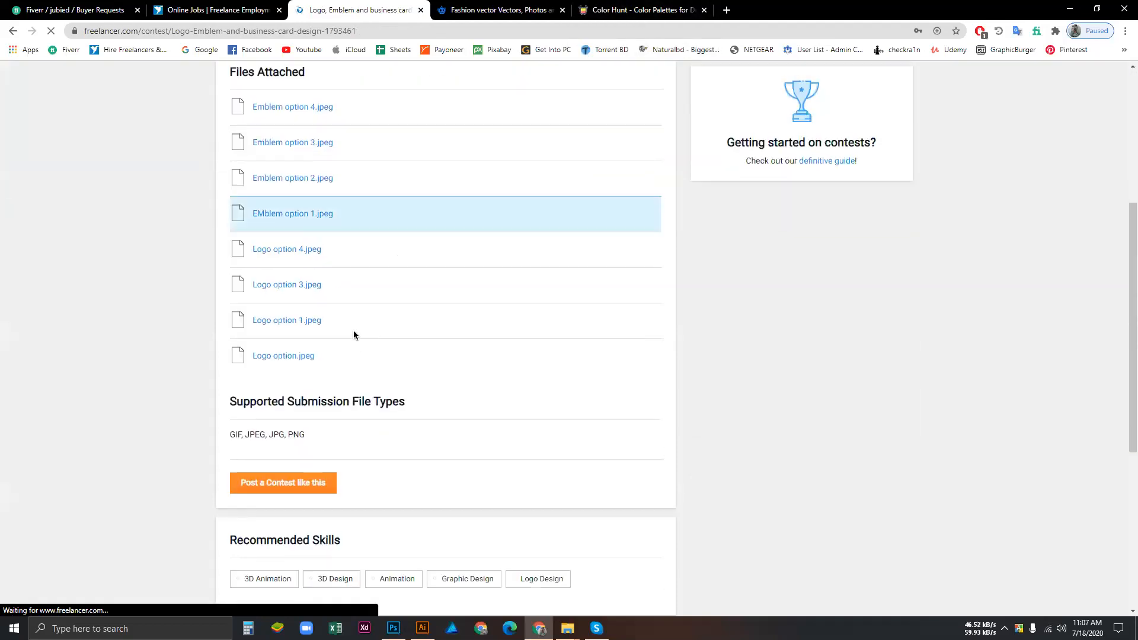
scroll(354, 335, "up", 5)
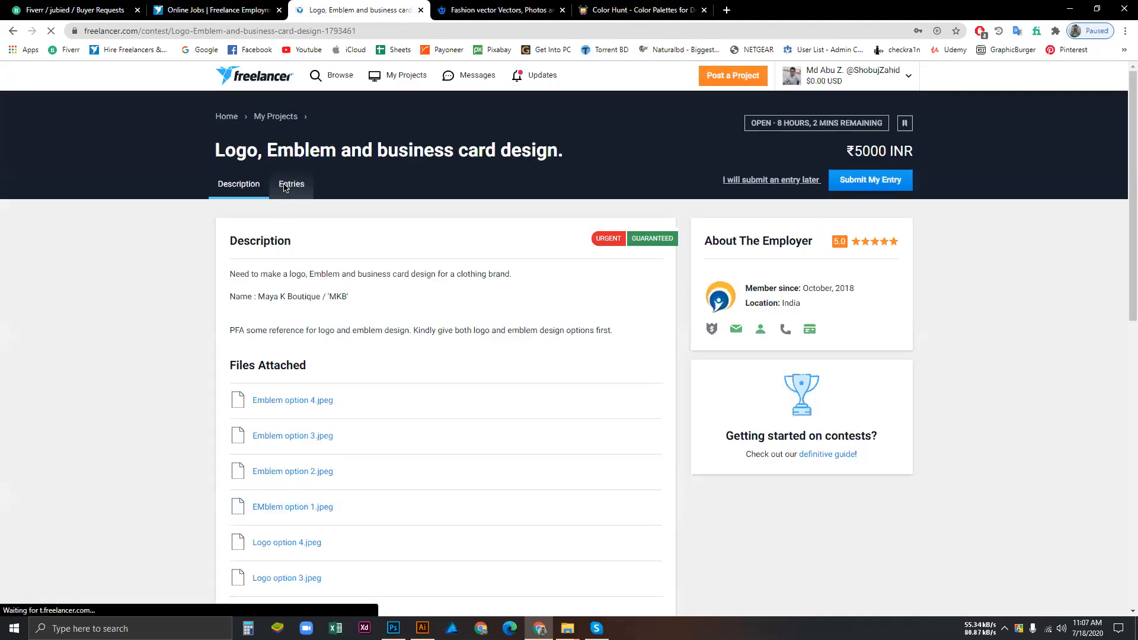
Open the contest's entries and look through the logo designs on the first page.
left_click(291, 184)
scroll(396, 321, "down", 6)
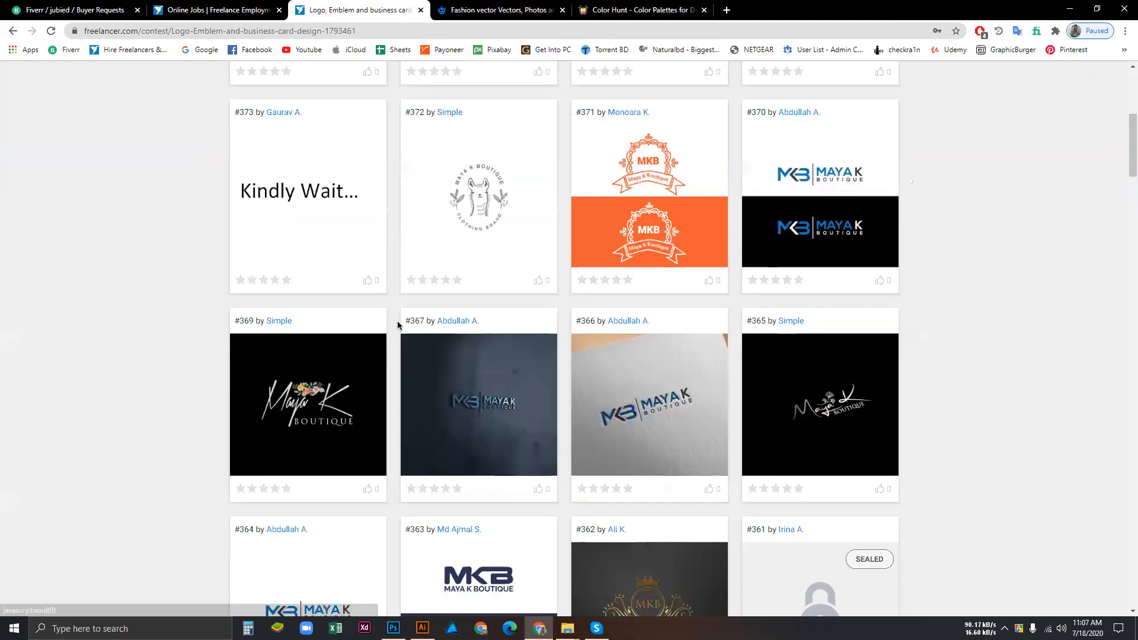
scroll(396, 321, "down", 14)
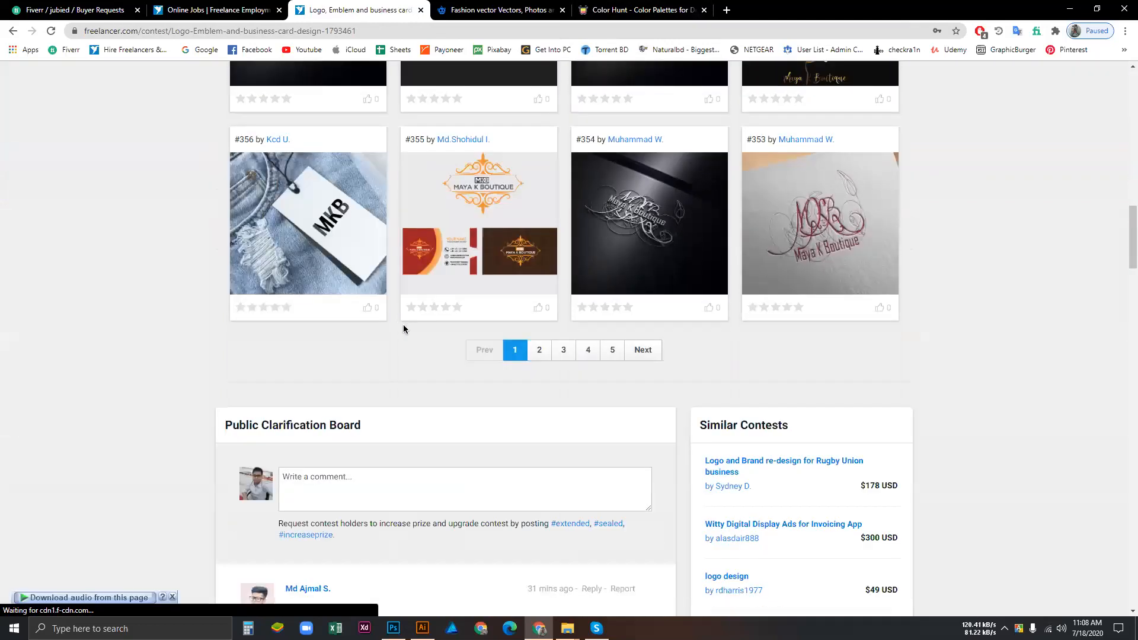
scroll(397, 322, "up", 1)
Go to page 2 of the contest entries and examine the submitted logo designs.
left_click(538, 409)
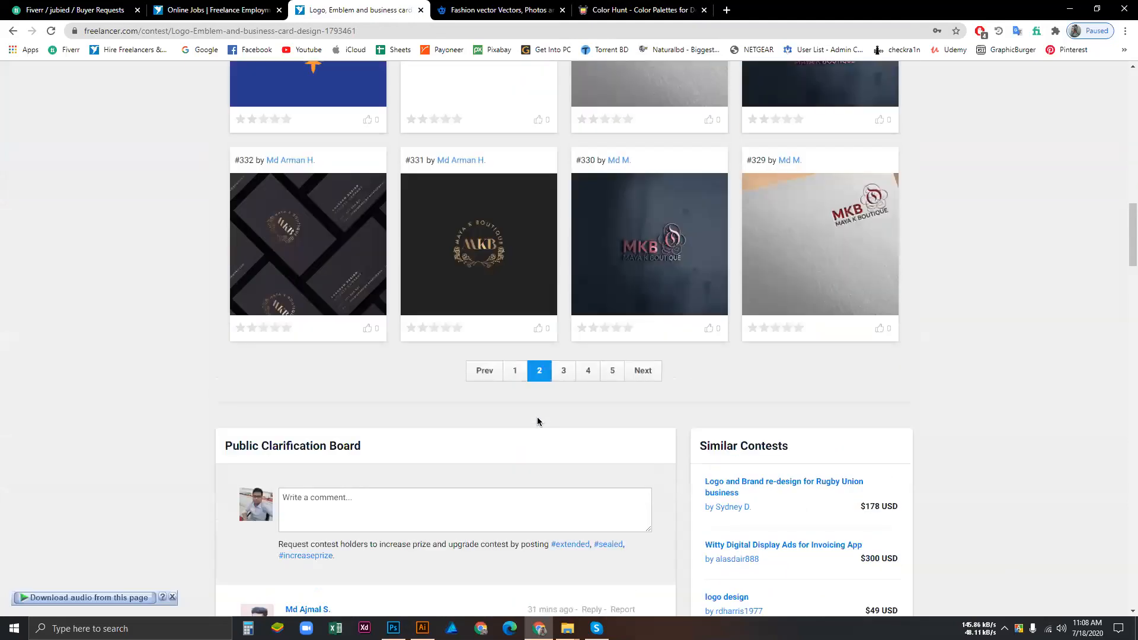
scroll(327, 315, "up", 5)
scroll(327, 314, "down", 4)
scroll(327, 315, "up", 10)
scroll(298, 233, "up", 4)
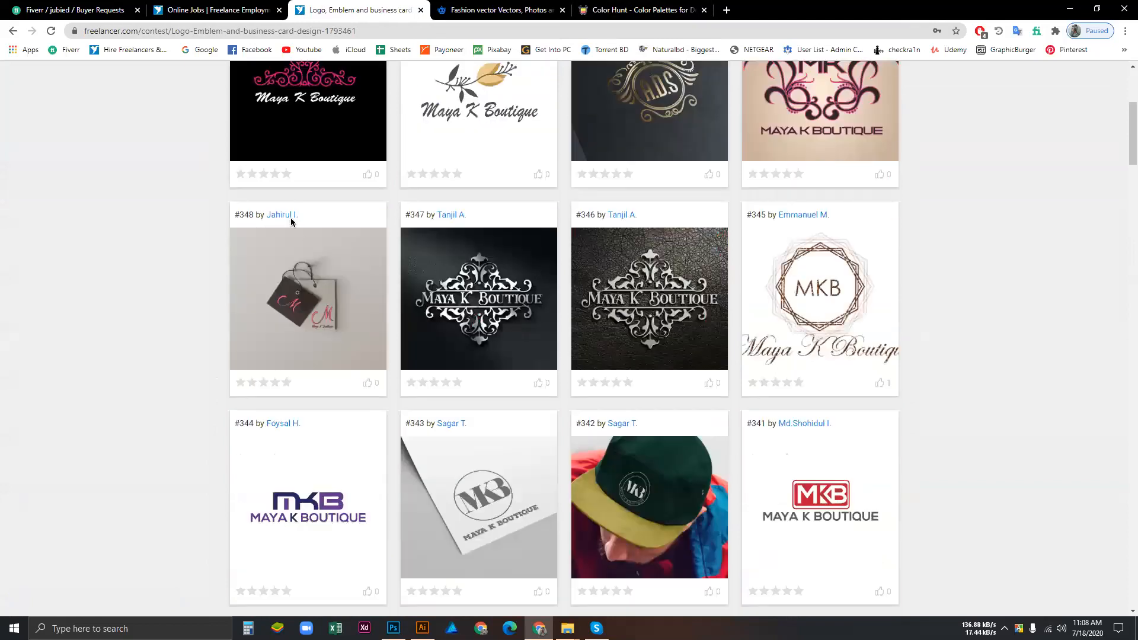
scroll(298, 233, "up", 5)
scroll(810, 402, "down", 2)
scroll(811, 401, "down", 10)
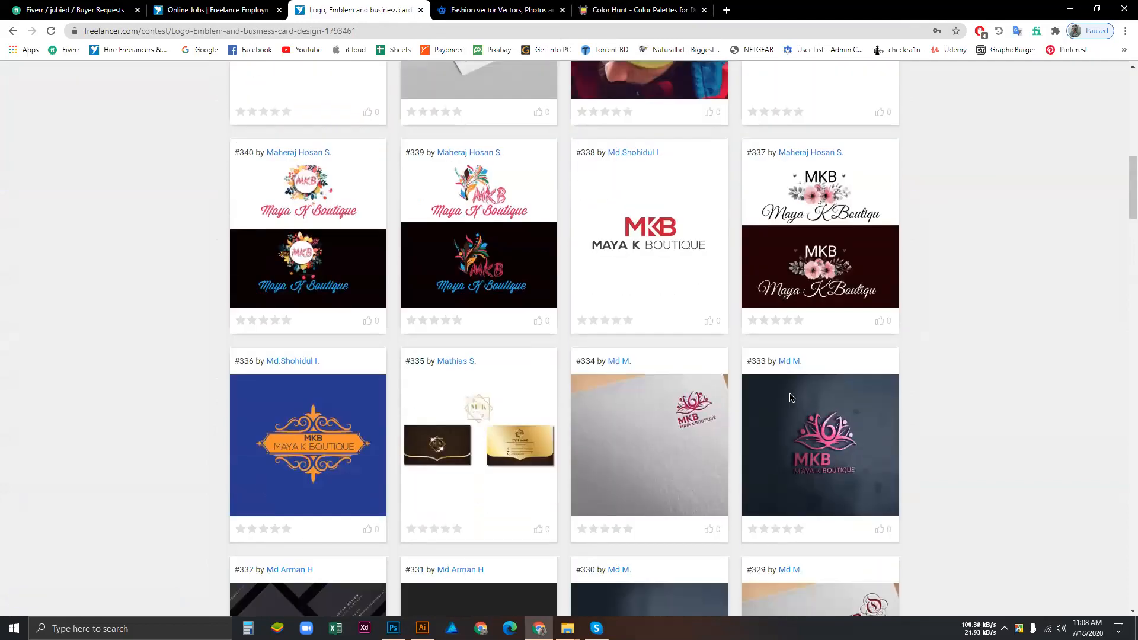
scroll(792, 398, "down", 3)
scroll(275, 206, "up", 15)
Return to the contest description and look over the list of attached emblem and logo reference files.
left_click(259, 190)
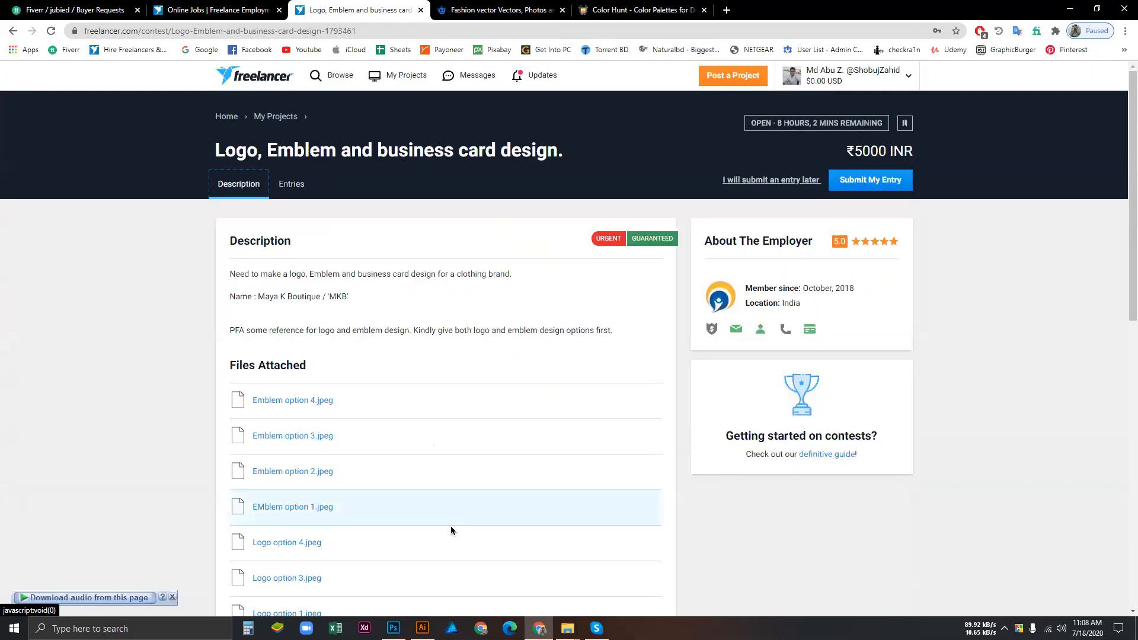
scroll(451, 531, "down", 5)
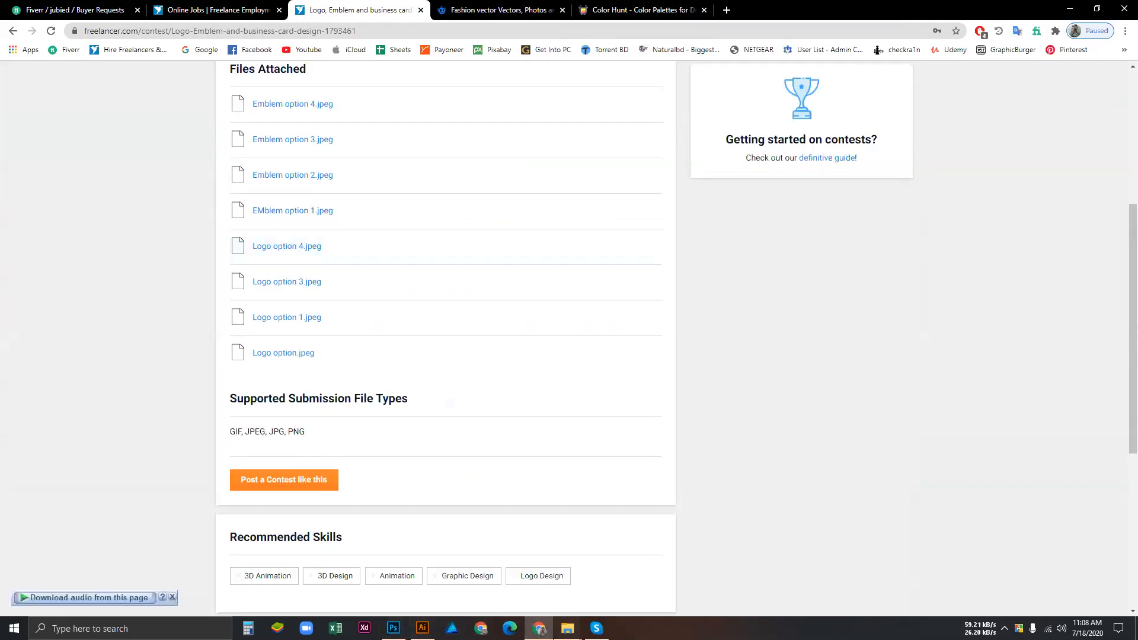
left_click(568, 628)
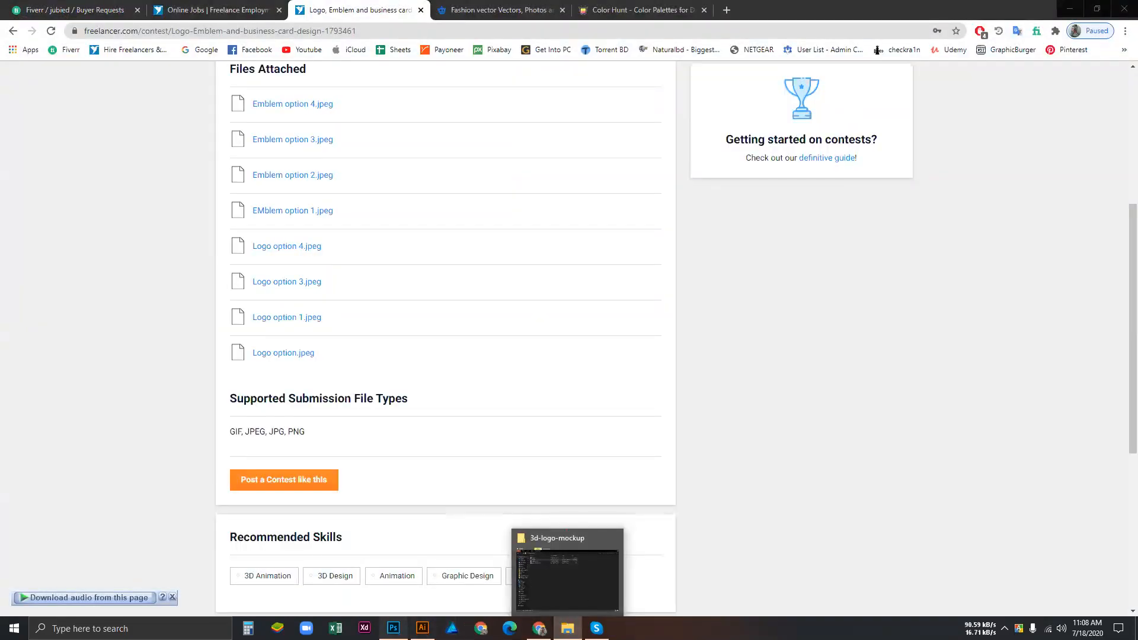
Switch to Photoshop to view the whole 3D logo mockup and compare it with the coloured logo in Illustrator.
left_click(393, 628)
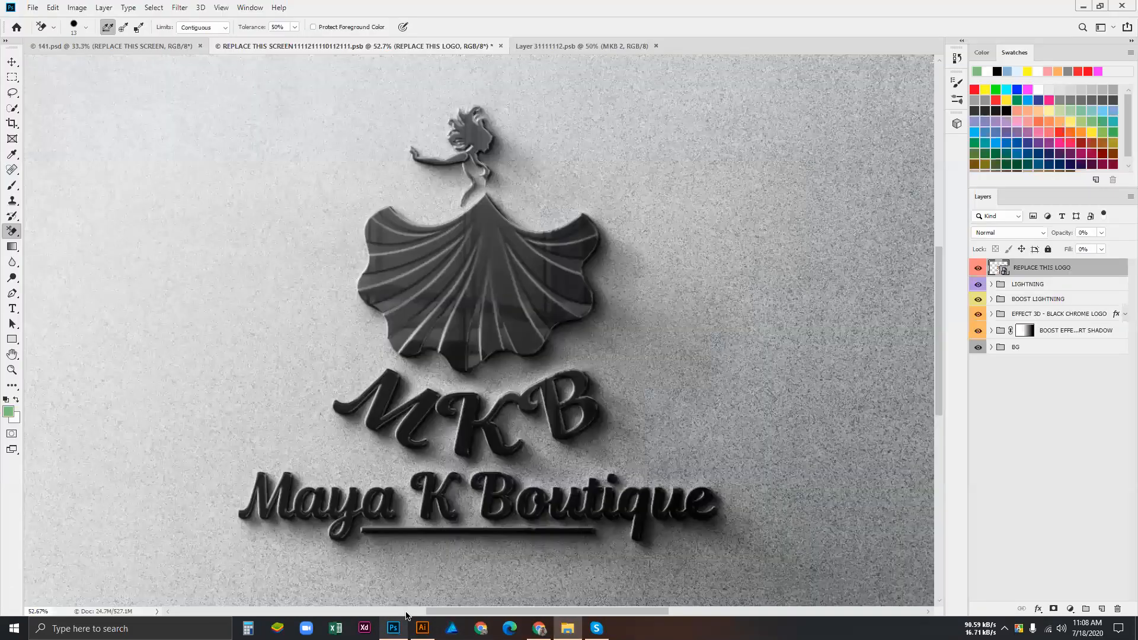
mouse_move(609, 389)
left_mouse_down()
mouse_move(563, 396)
mouse_move(578, 395)
left_mouse_up()
key("e")
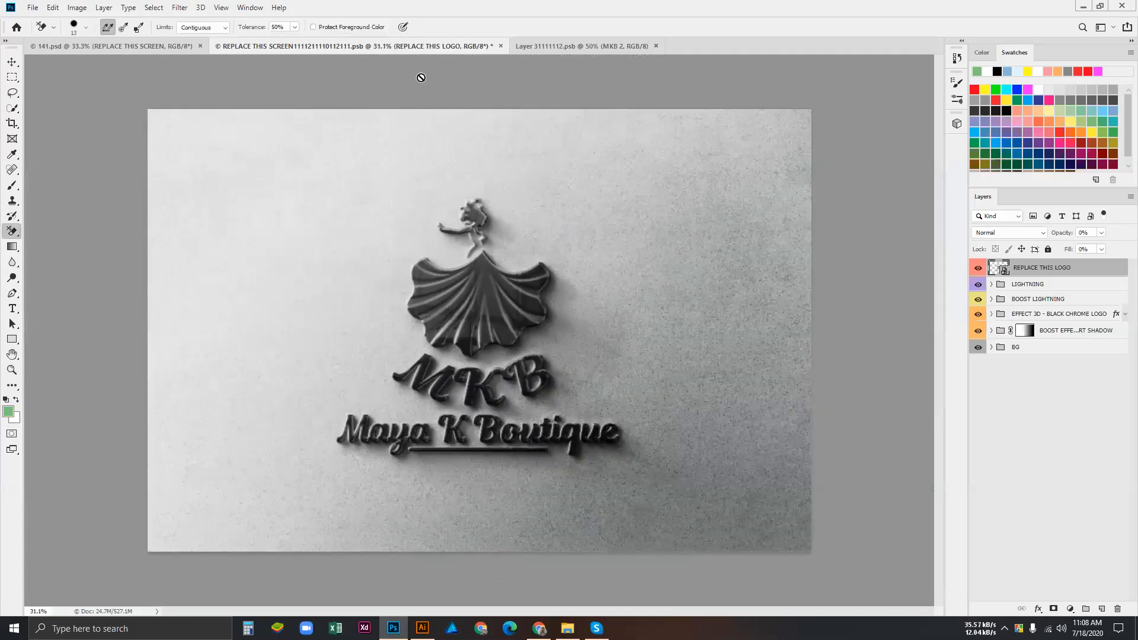
left_click(33, 8)
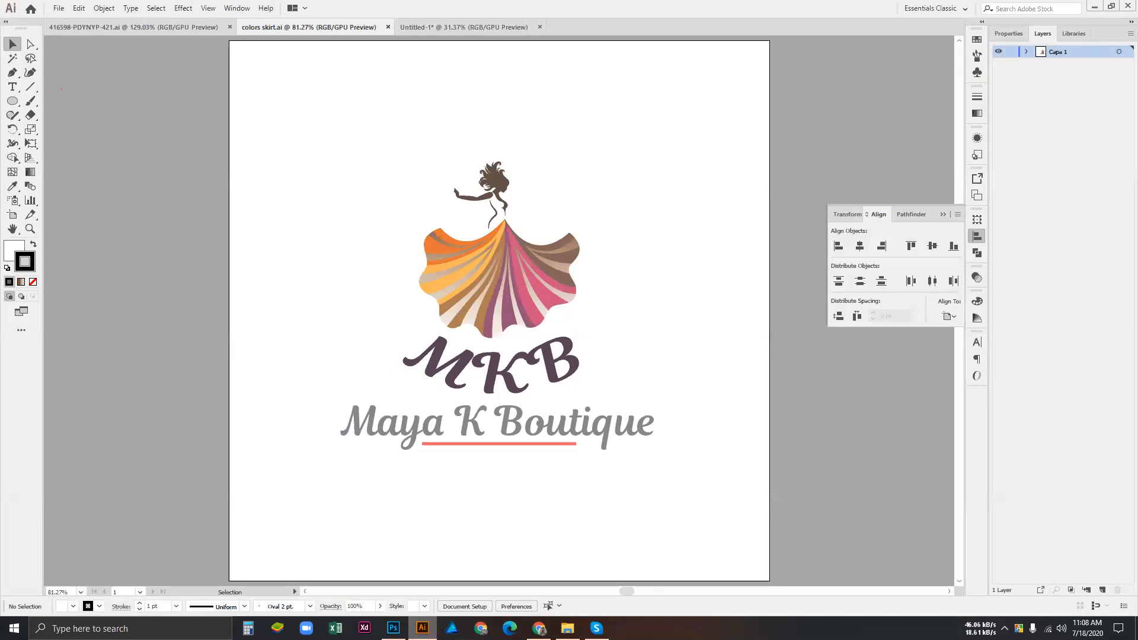
key("alt+Tab")
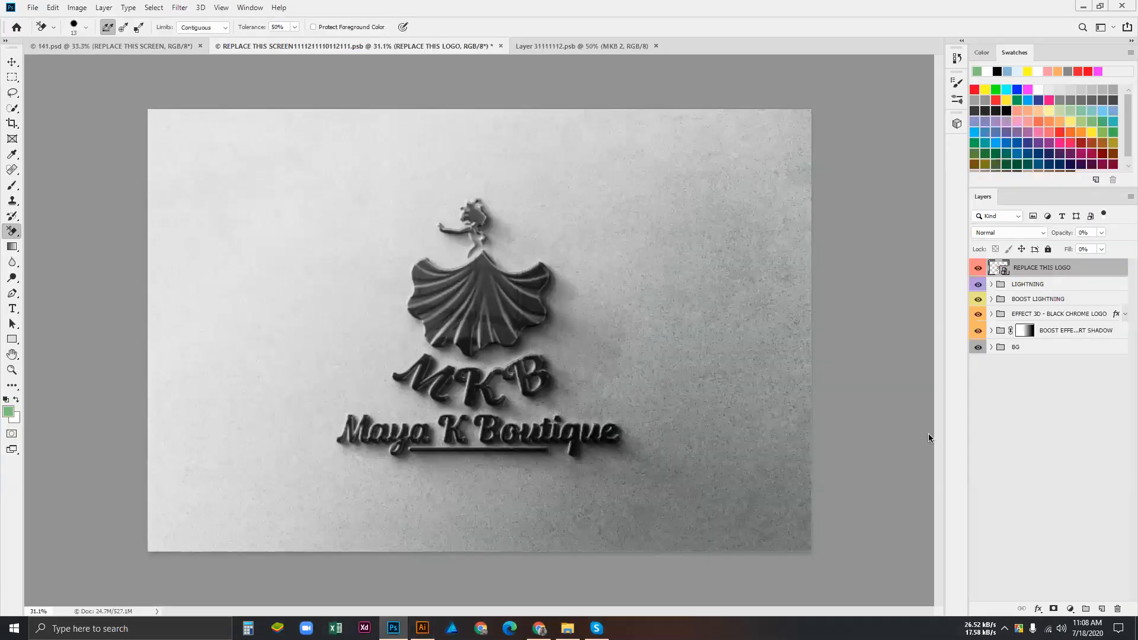
Toggle the EFFECT 3D - BLACK CHROME LOGO group and its long shadow, short shadow and texture/color subgroups off and on to compare their effect.
left_click(978, 315)
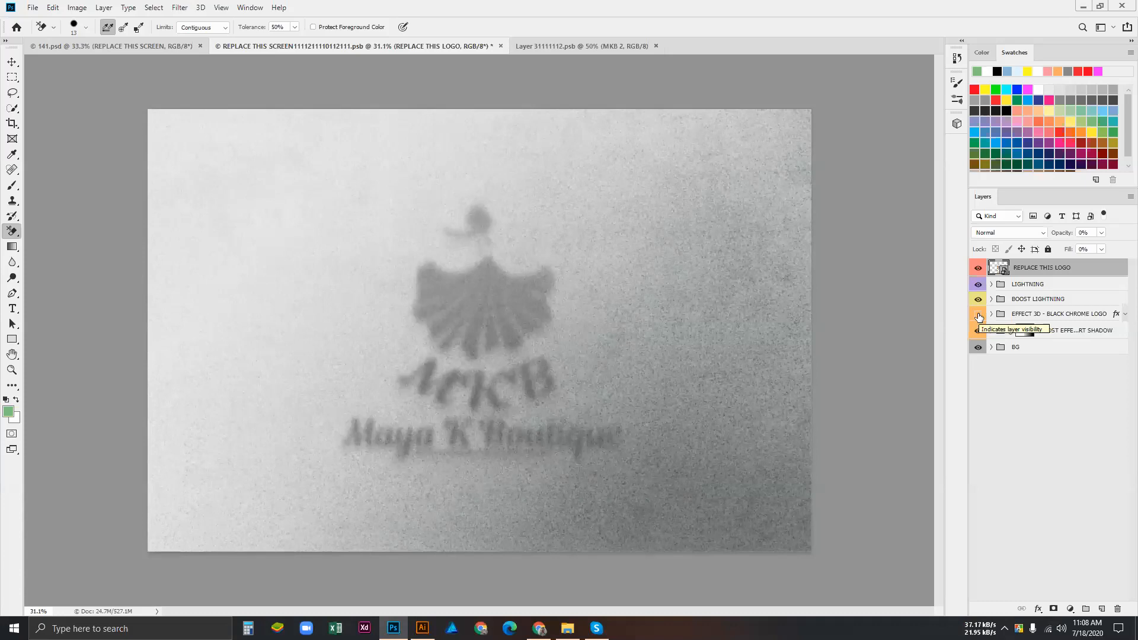
left_click(976, 311)
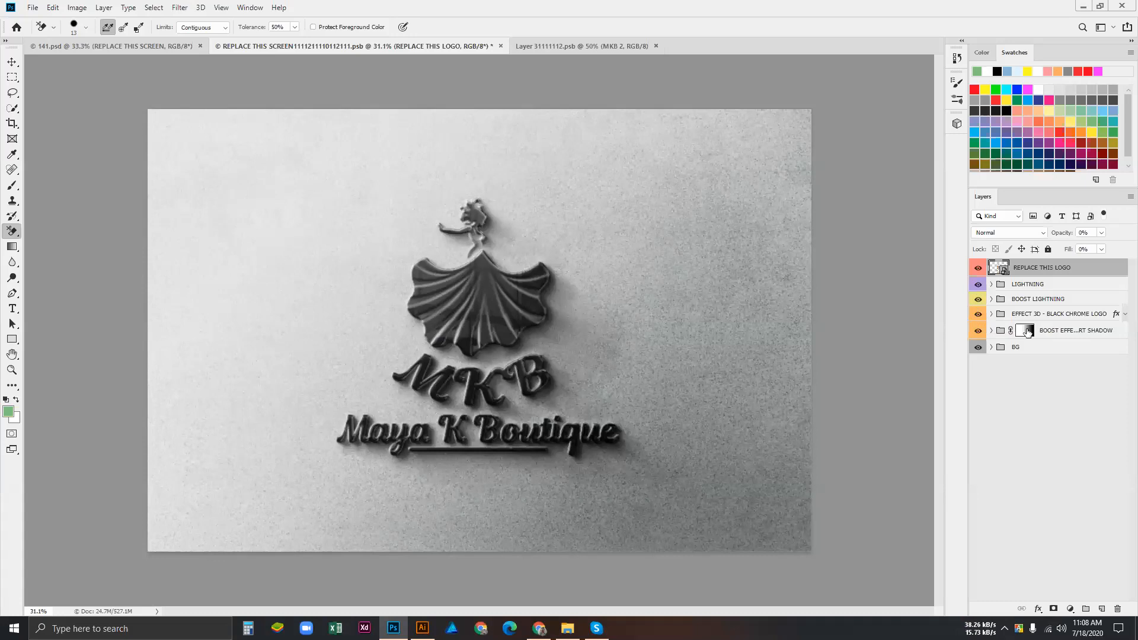
left_click(991, 314)
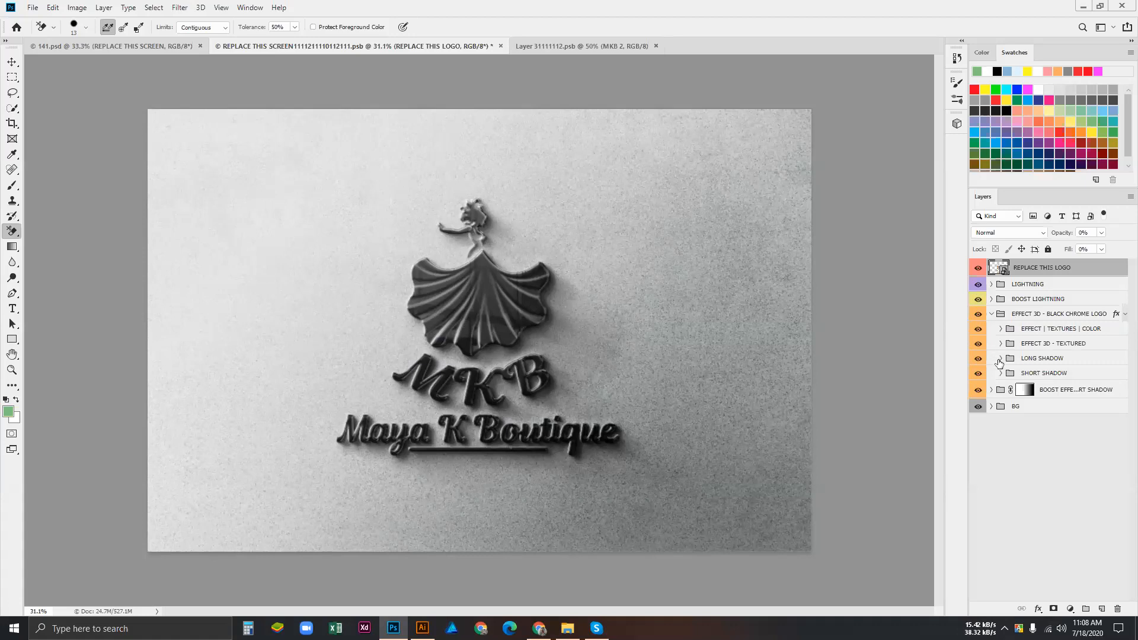
left_click(979, 358)
left_click(979, 359)
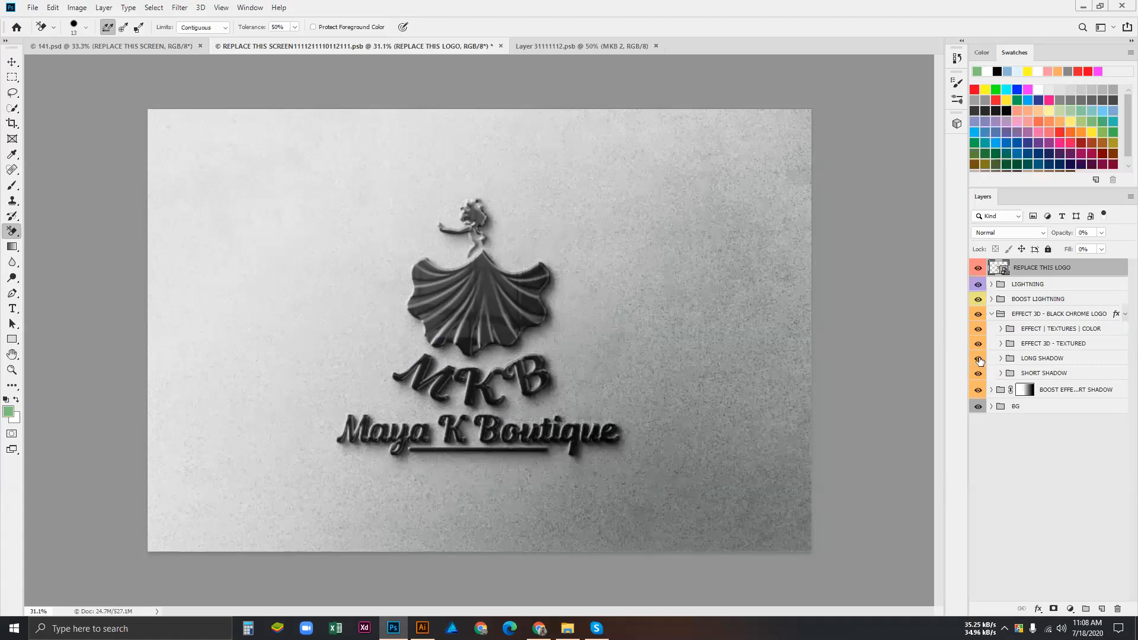
left_click(979, 374)
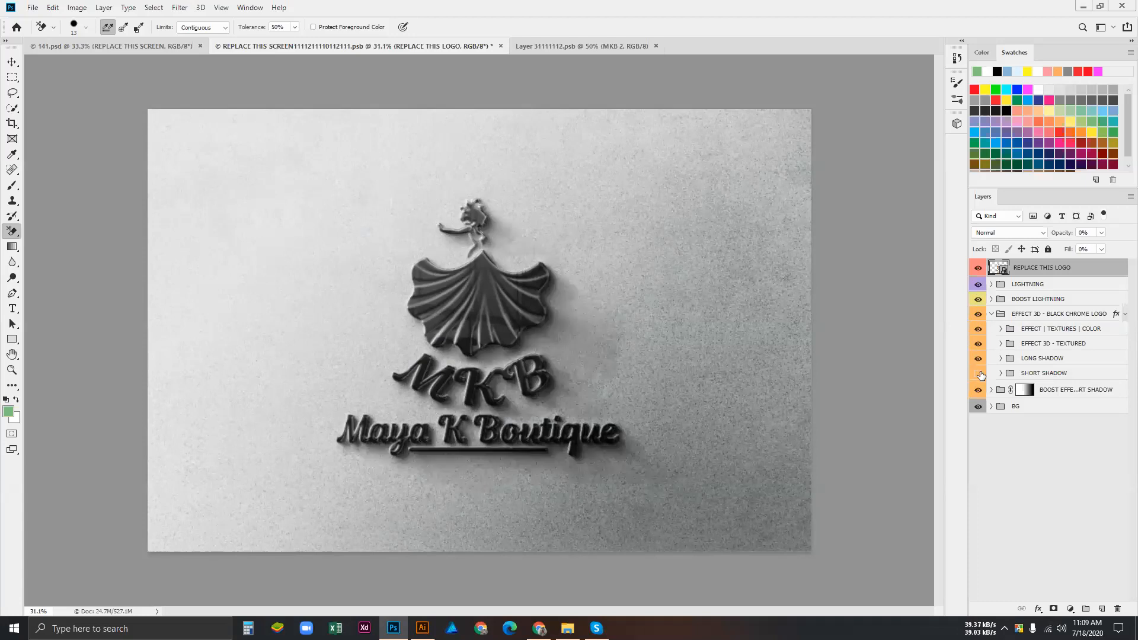
left_click(979, 373)
left_click(977, 329)
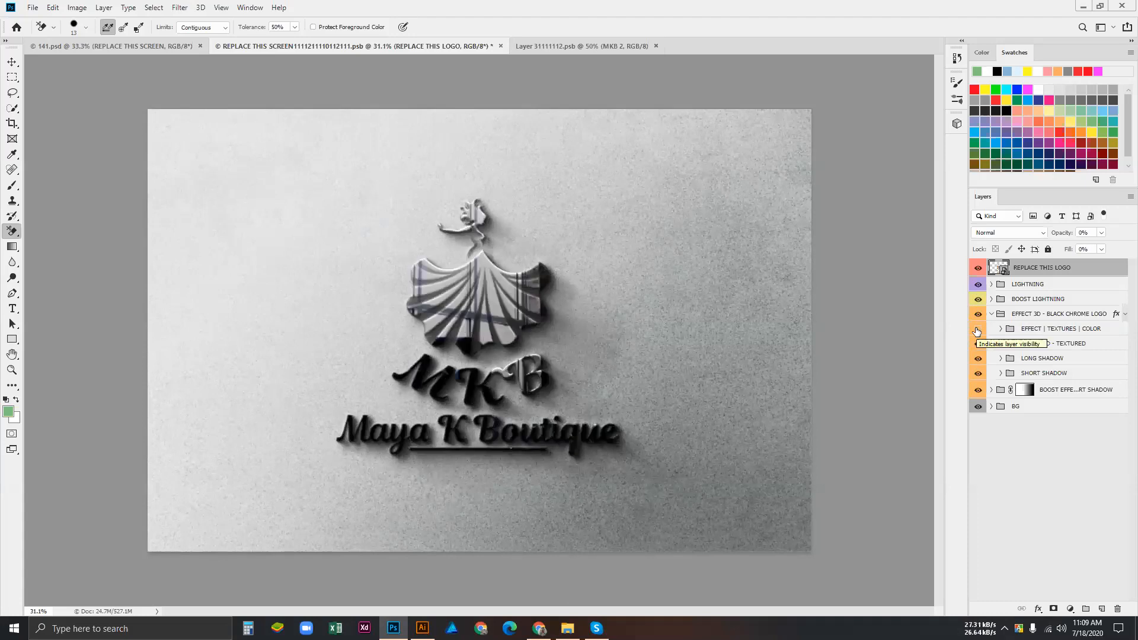
left_click(977, 329)
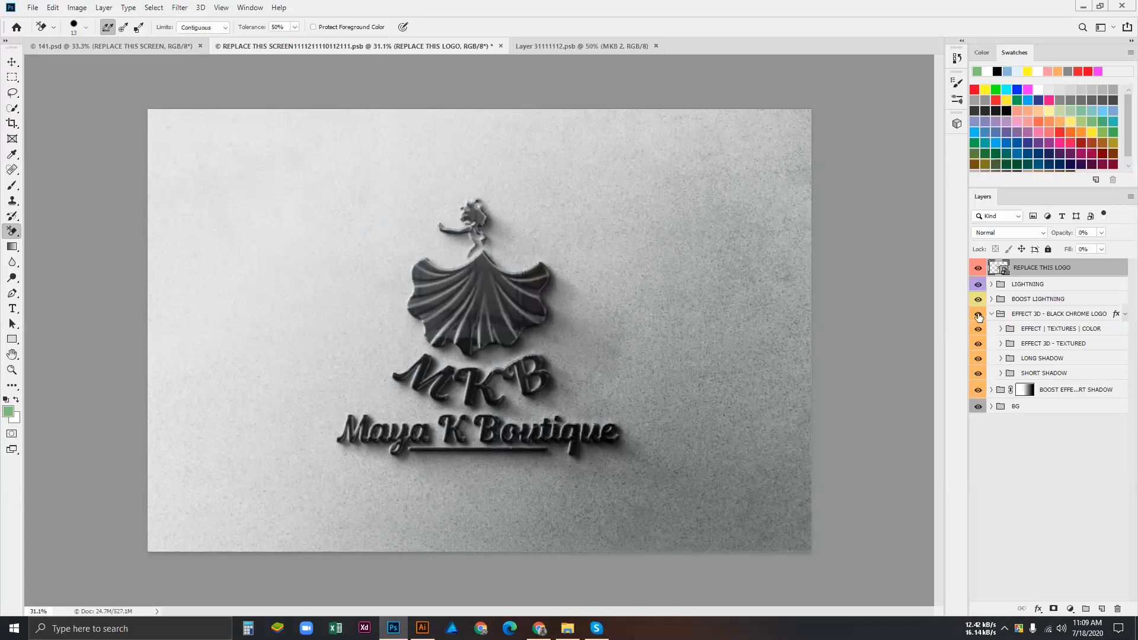
Check the boost effect shadow group's contents and close all the open mockup documents.
left_click(991, 390)
left_click(991, 391)
key("ctrl+alt+w")
left_click(561, 244)
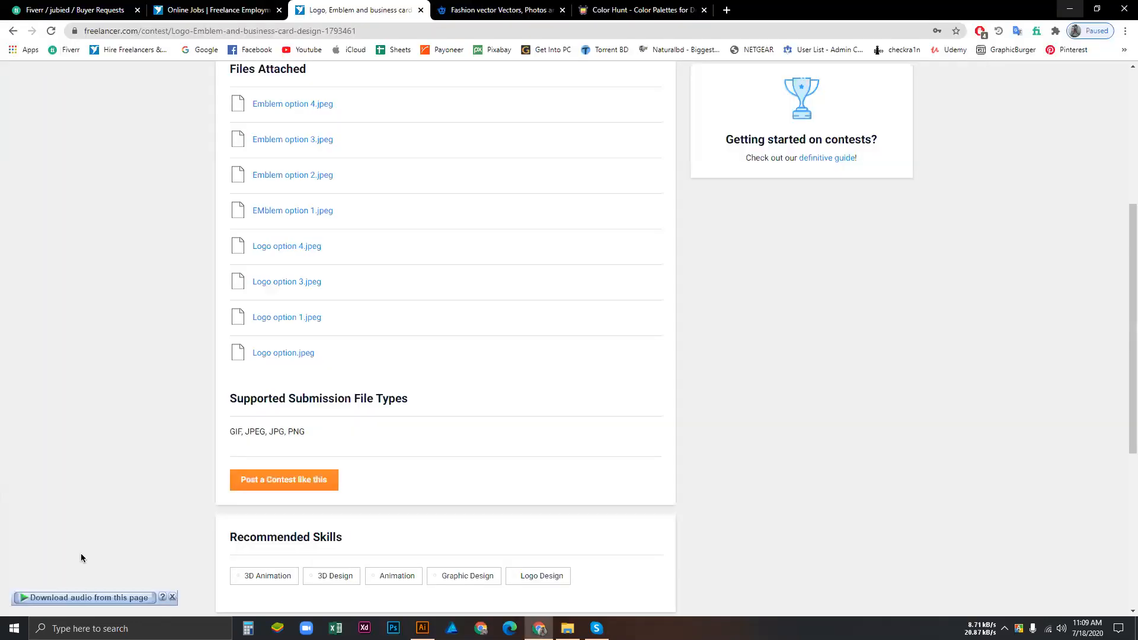
Open MKB.png from the desktop to view the finished coloured logo, and close the image viewer.
key("super+d")
double_click(81, 555)
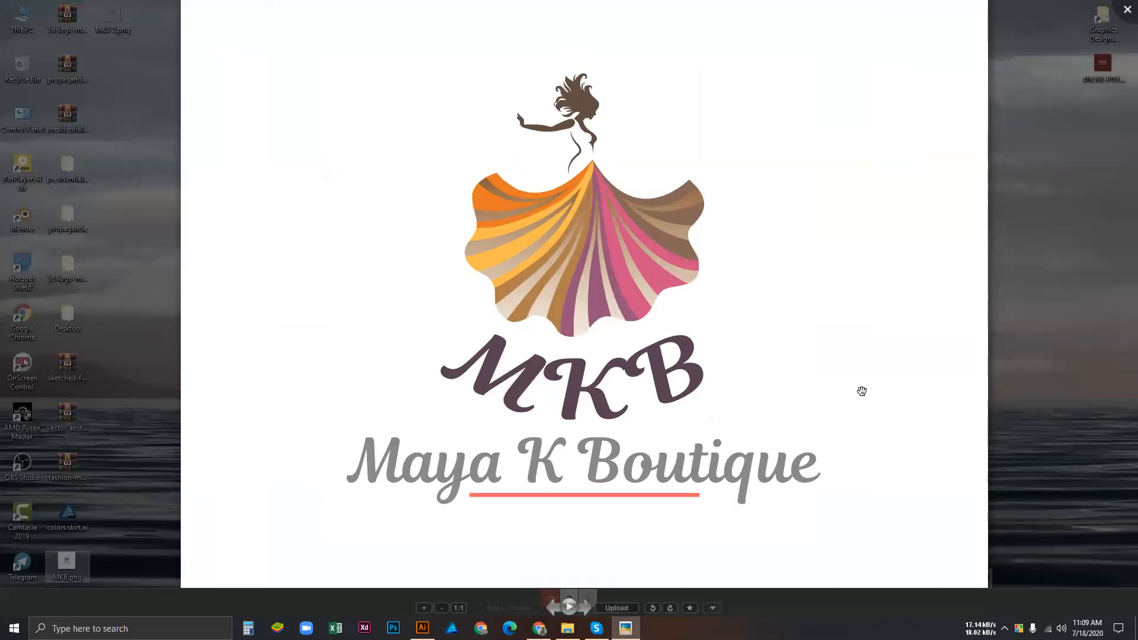
left_click(1127, 8)
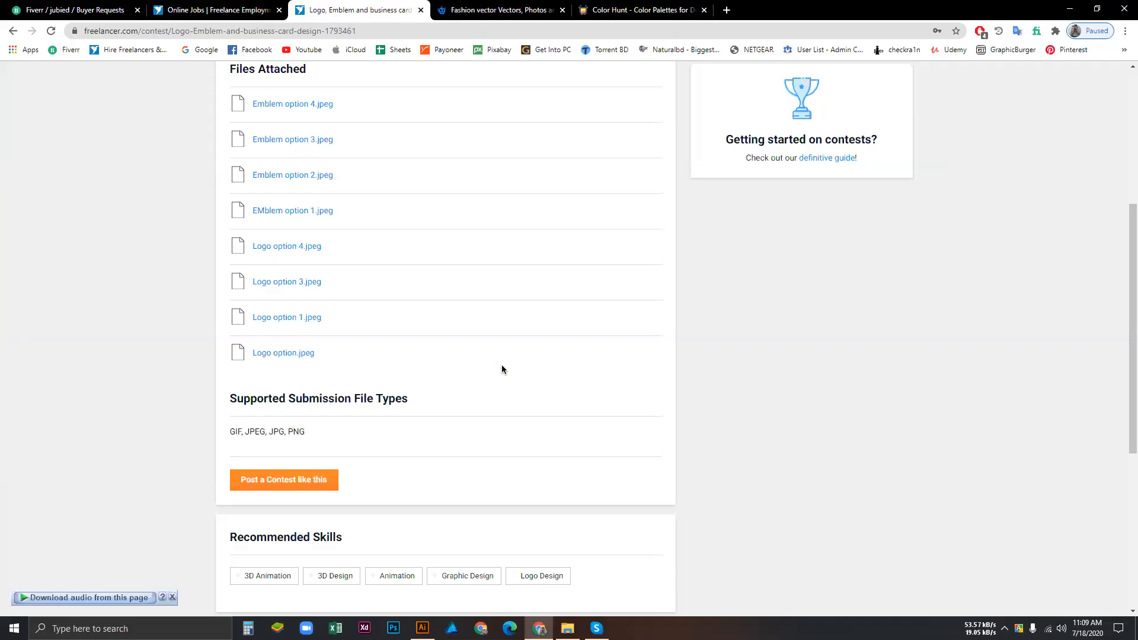
Start an entry for the Logo, Emblem and business card design contest and attach MKB.png from the desktop.
scroll(630, 223, "up", 5)
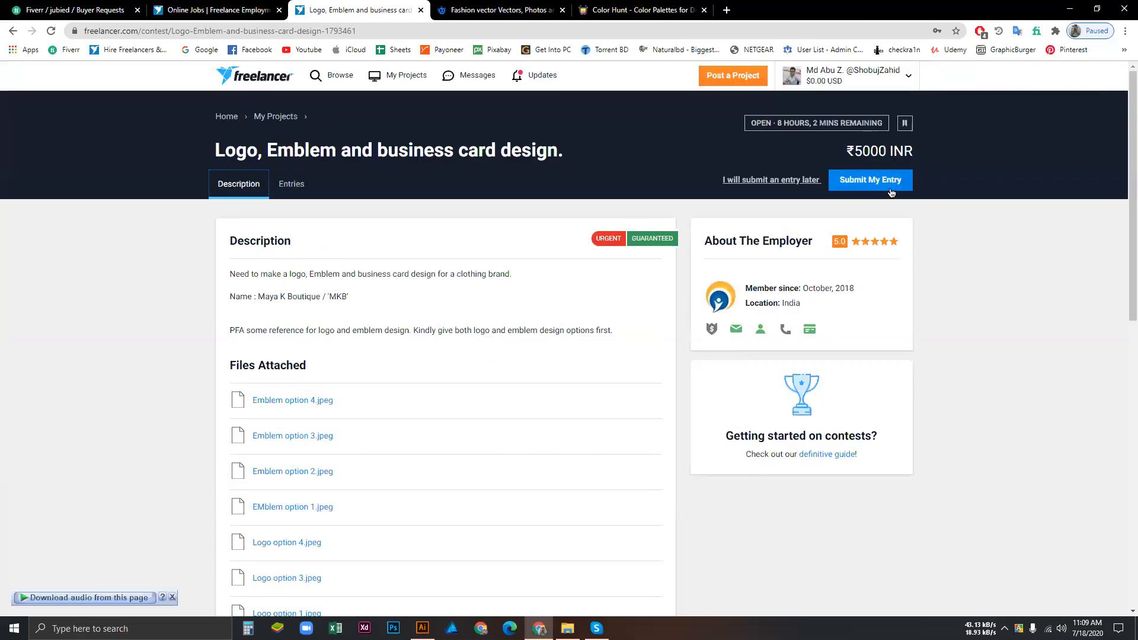
left_click(890, 189)
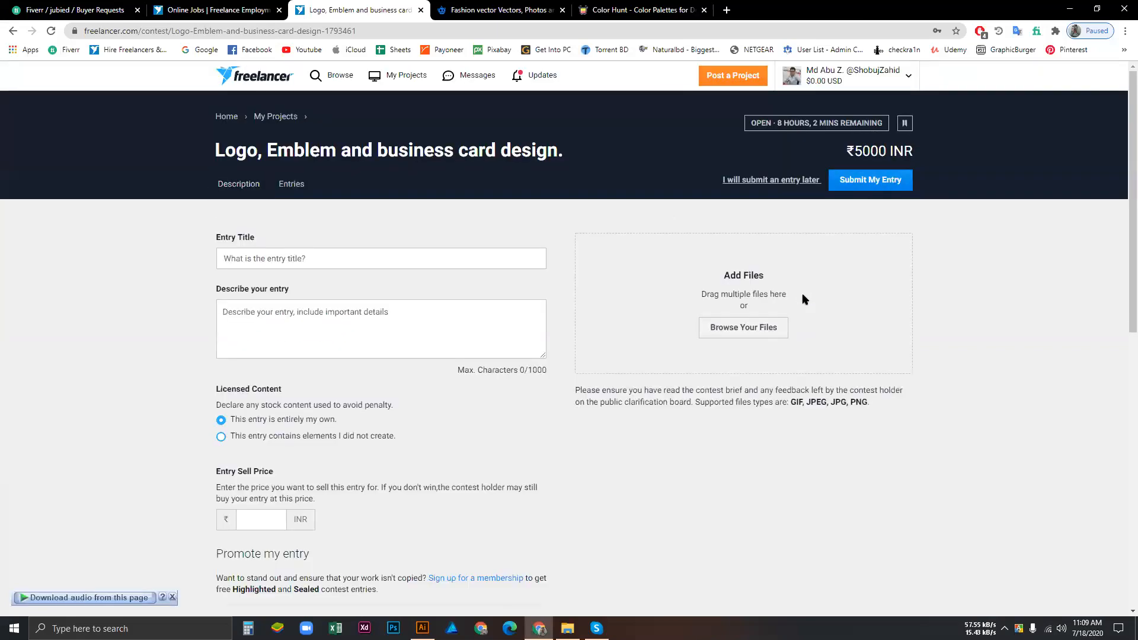
left_click(743, 330)
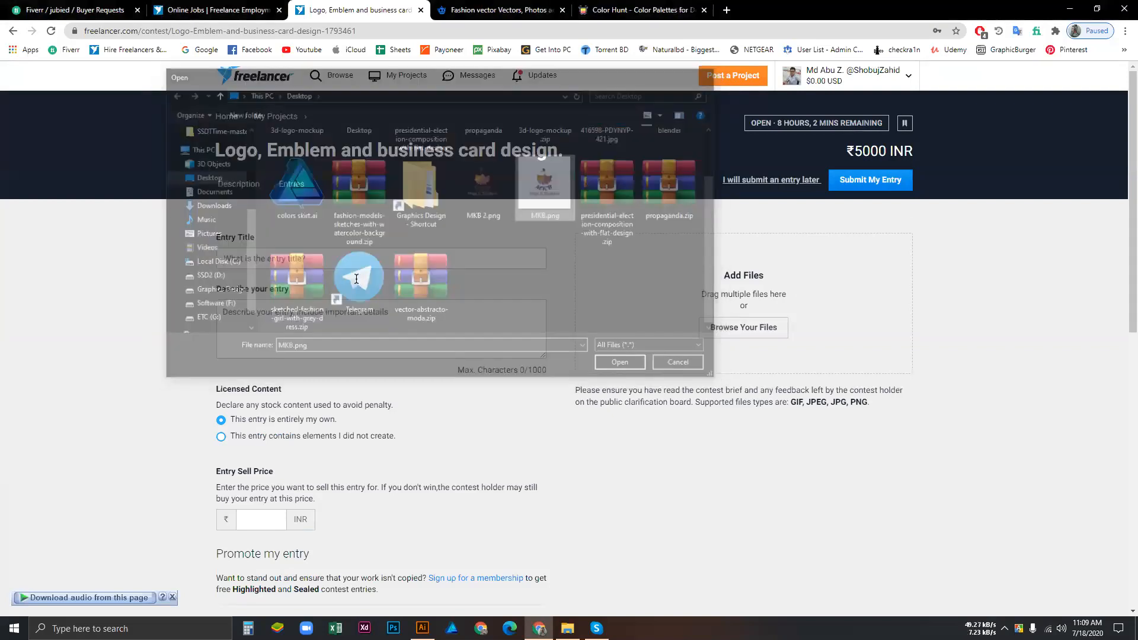
Title the entry "Logo, Emblem and business card design." and begin its description with "If you".
left_click(332, 261)
type("Logo, Emblem and business card design.")
left_click(311, 325)
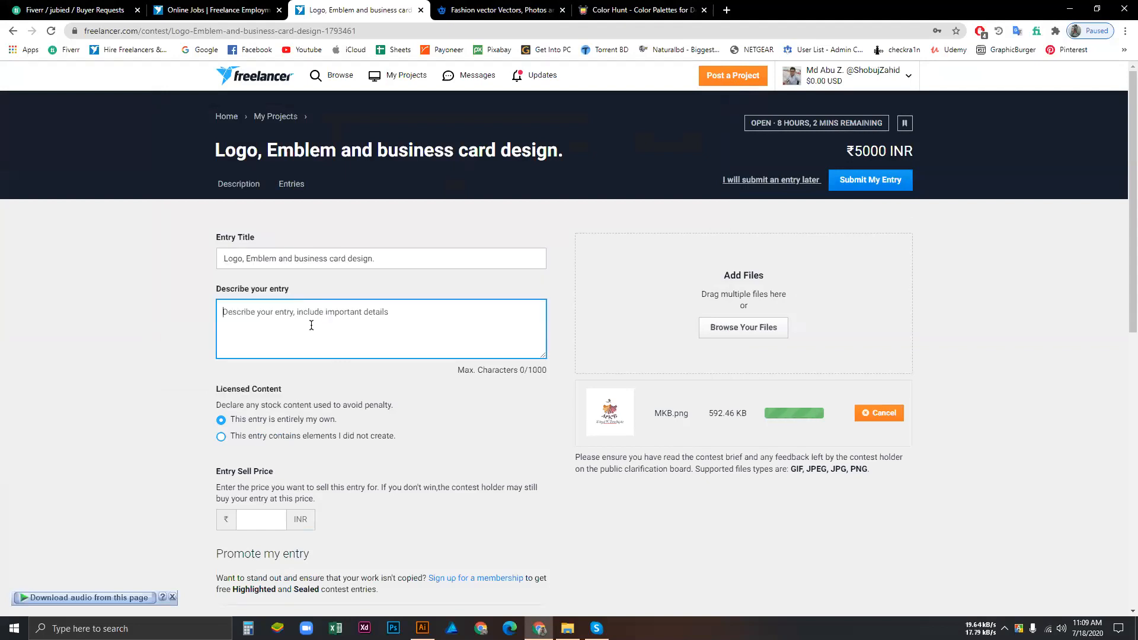
type("If ")
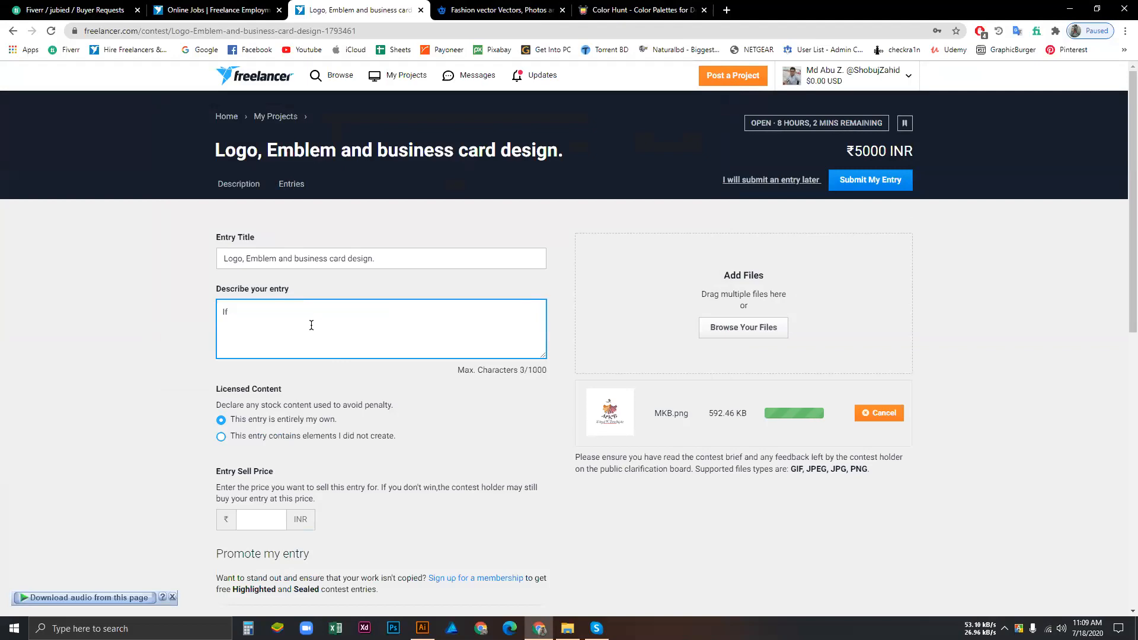
type("you")
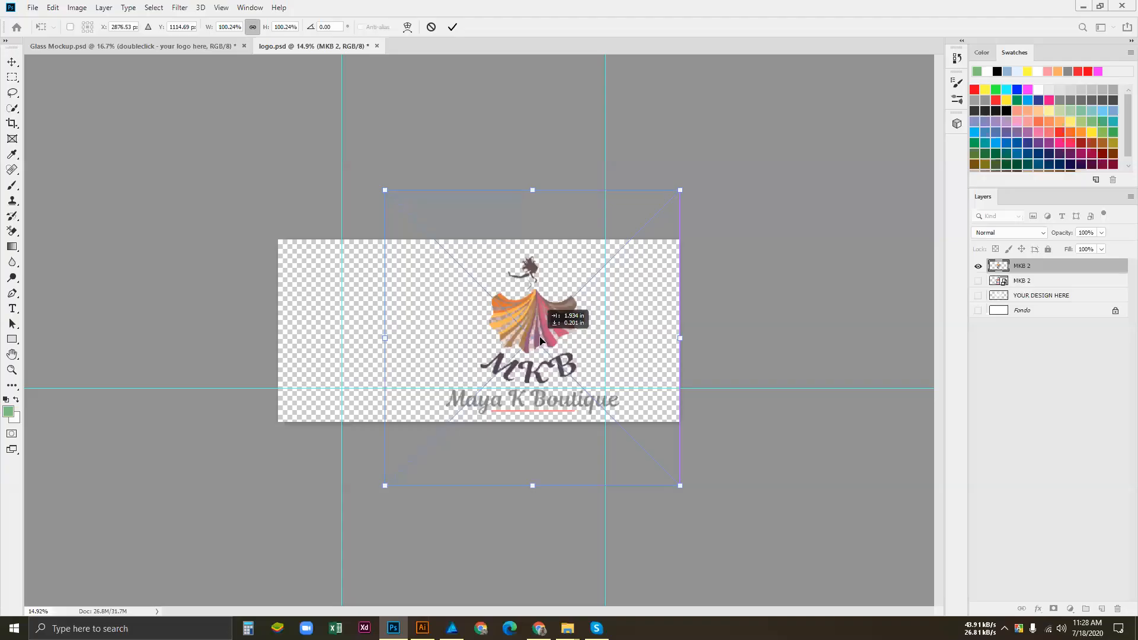
Reposition and slightly enlarge the MKB 2 logo in logo.psd, apply the transform and save the document.
left_click_drag(531, 337, 546, 339)
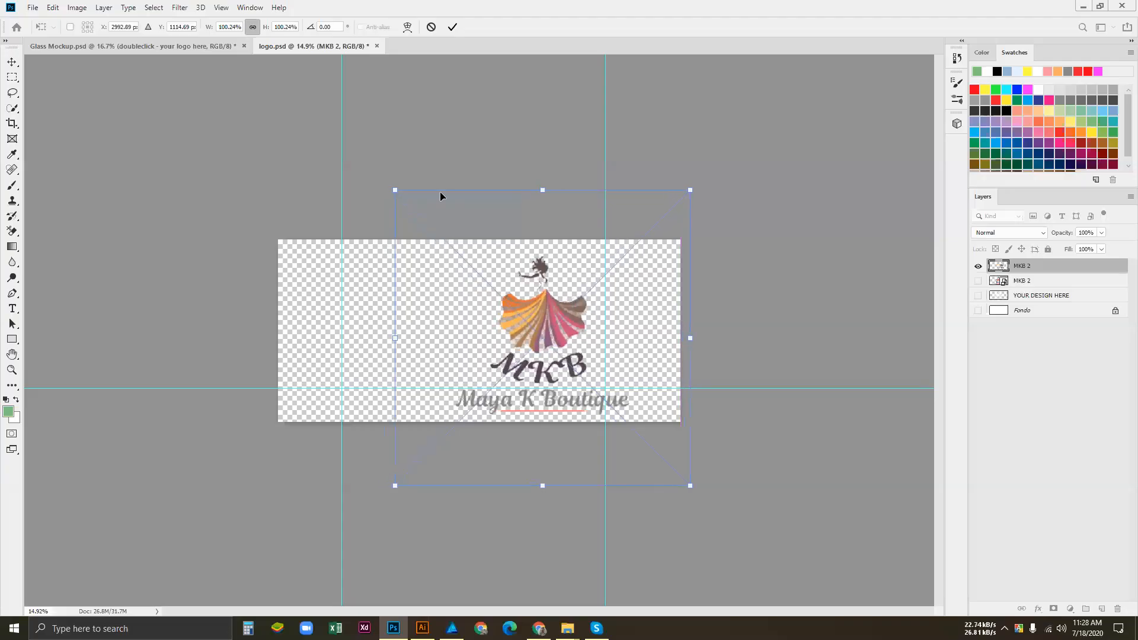
left_click_drag(394, 190, 387, 168)
left_click(456, 28)
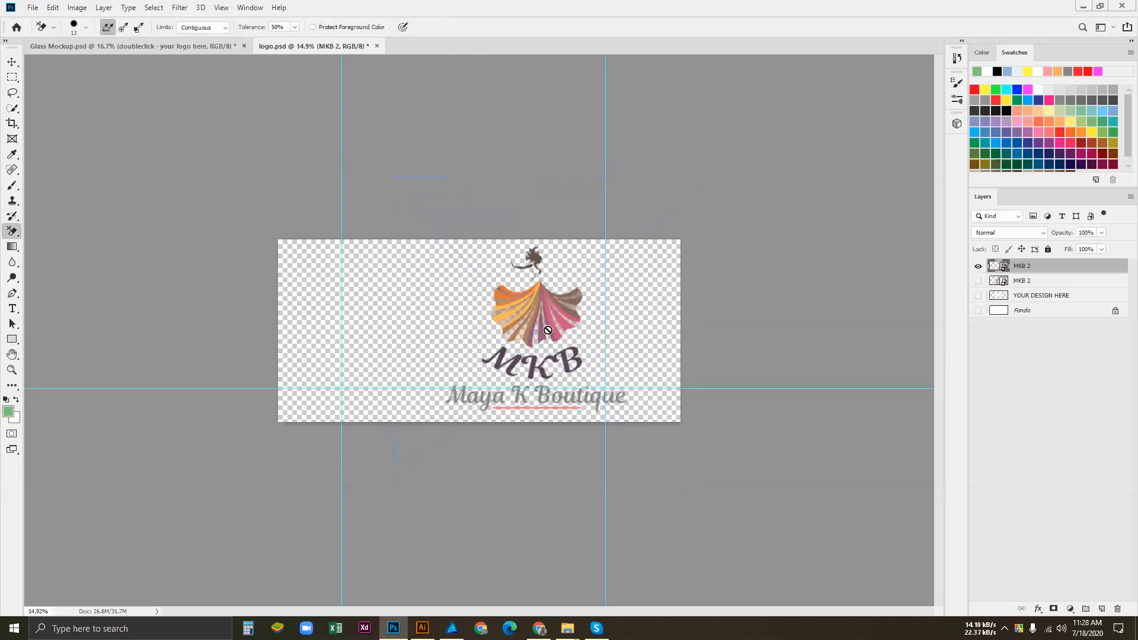
key("ctrl+s")
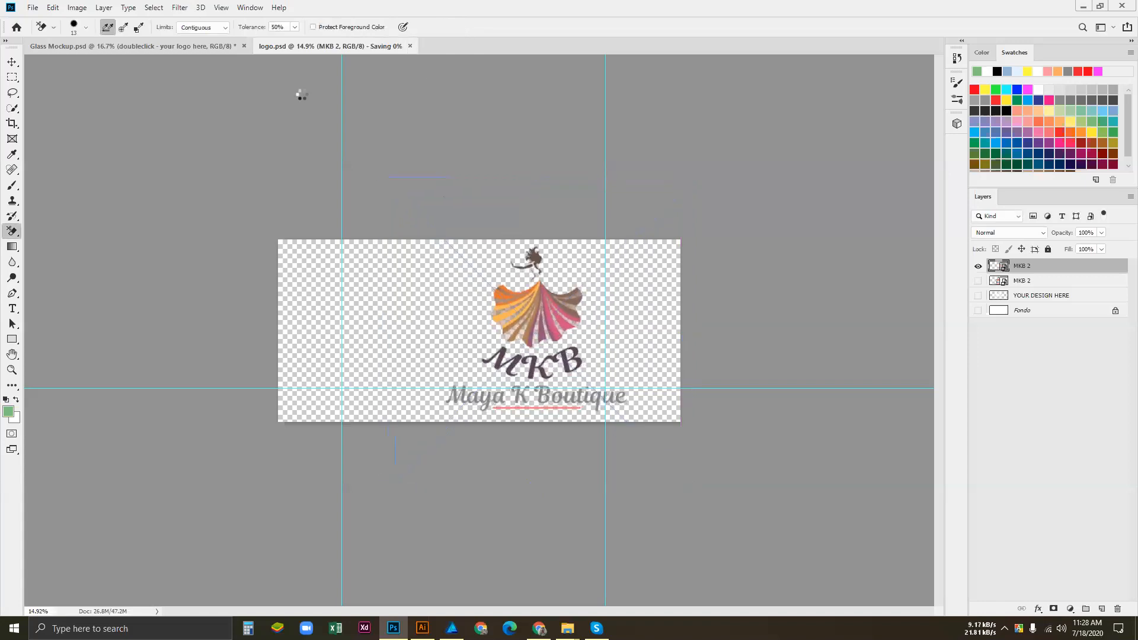
View the logo on the window in Glass Mockup.psd and quit Photoshop without saving that document.
left_click(205, 51)
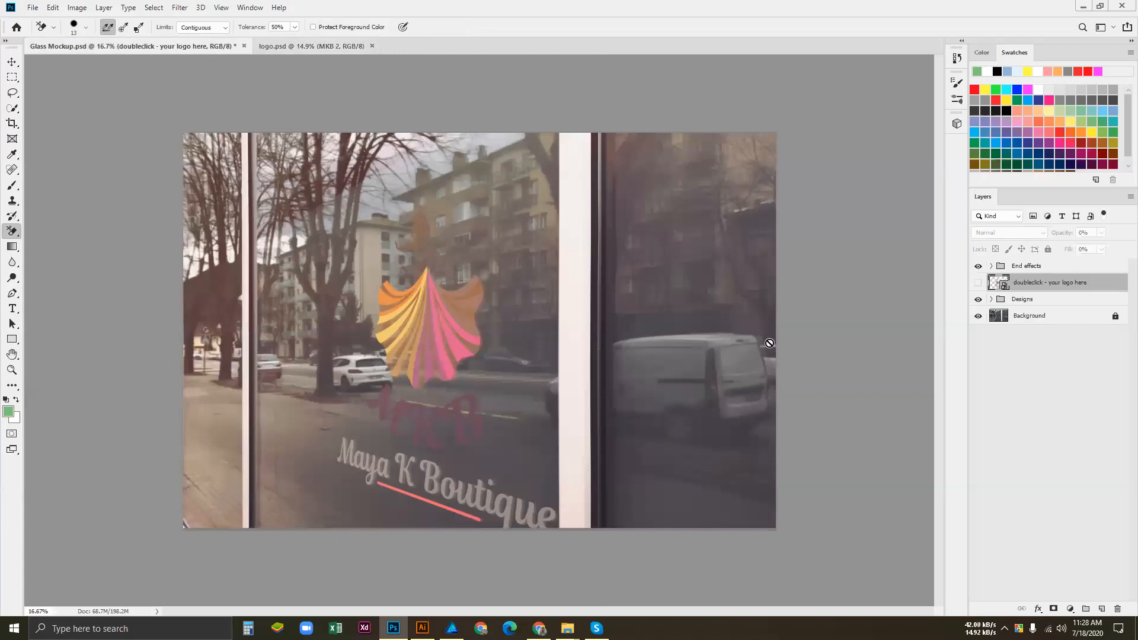
left_click(1122, 6)
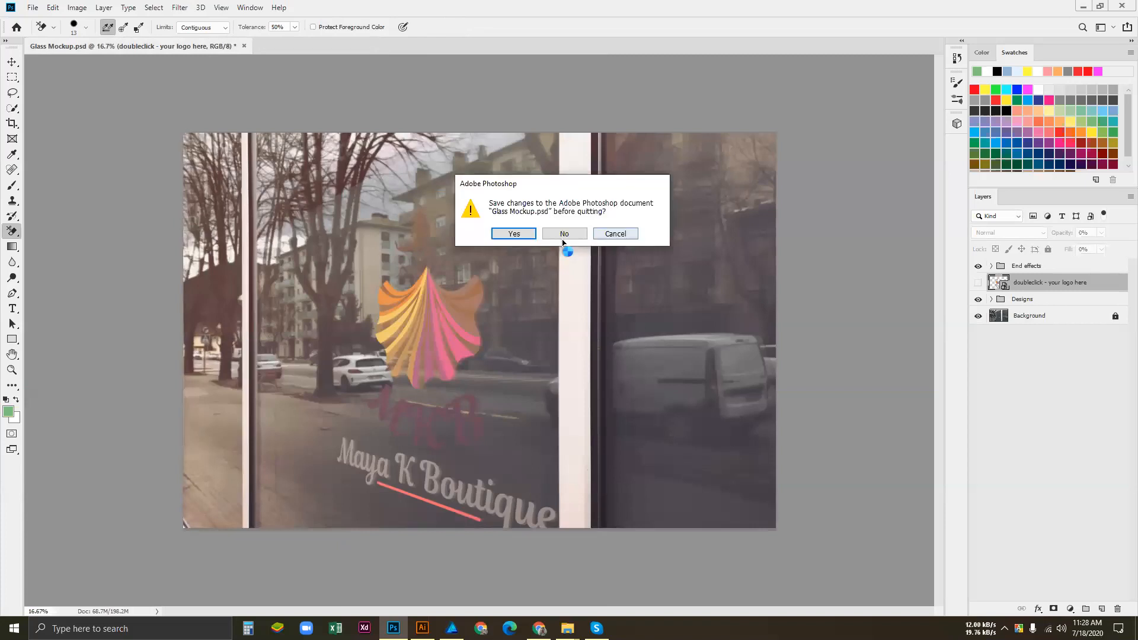
left_click(563, 237)
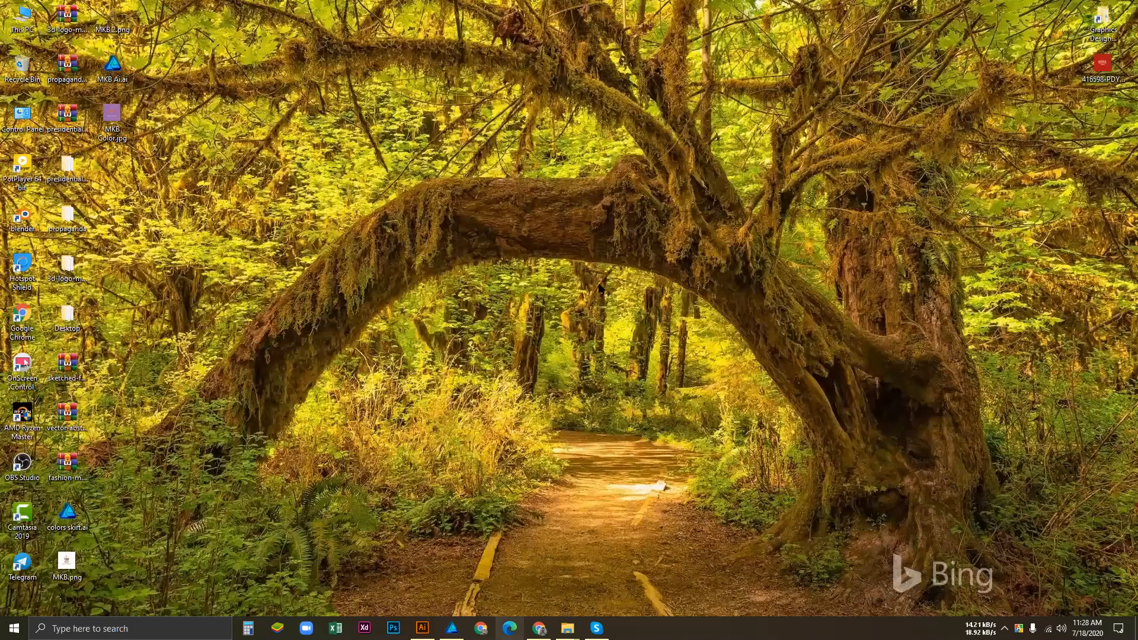
Open Leterpress.psd from the Logo Mockup PSD folder and minimize the folder window.
key("alt+Tab")
left_click(599, 289)
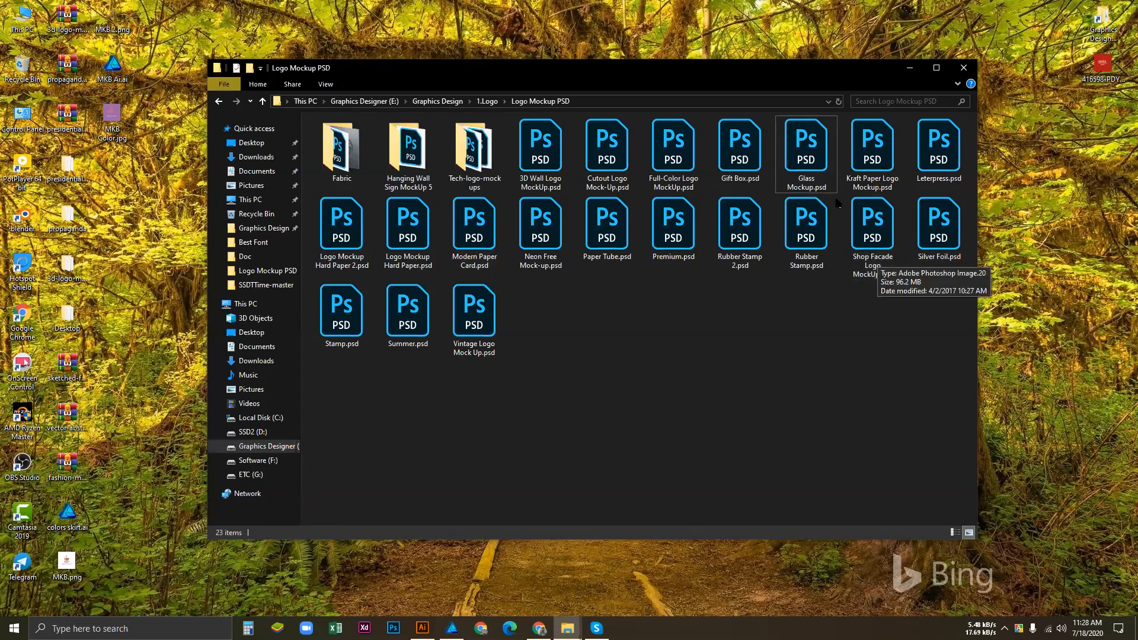
double_click(948, 153)
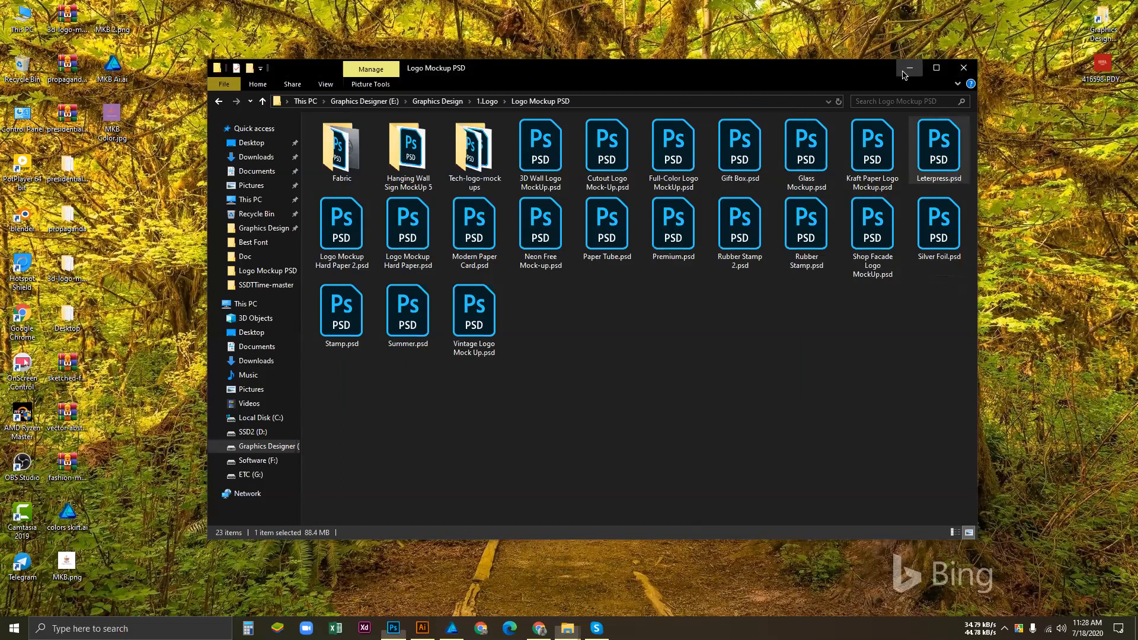
left_click(903, 76)
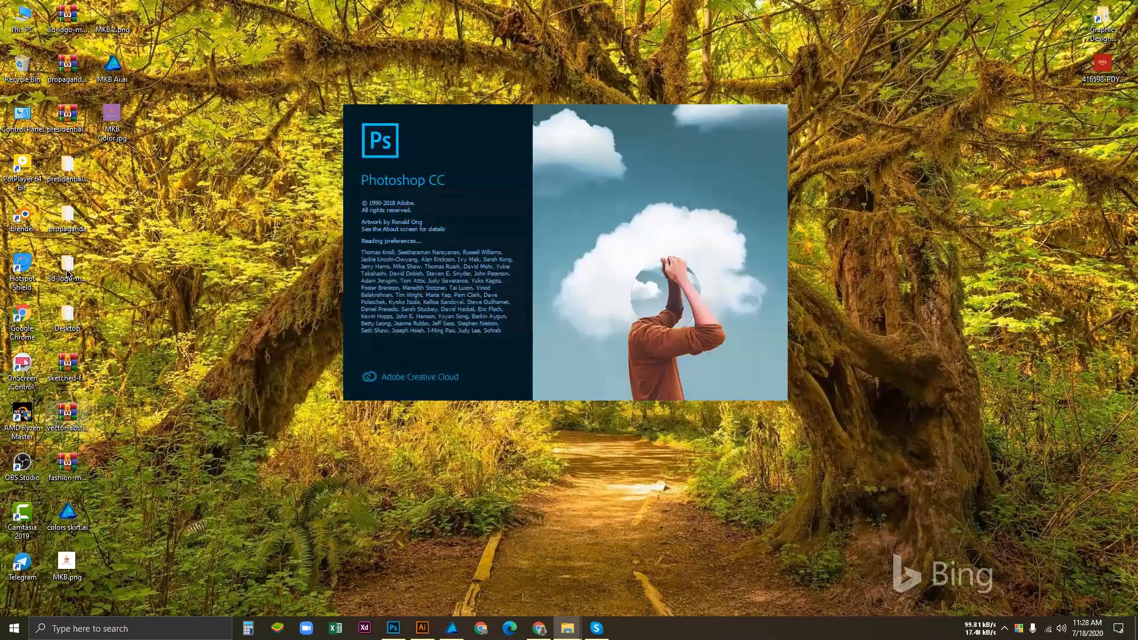
View 141.jpg in the 3d-logo-mockup folder on the desktop and close the folder window.
double_click(67, 271)
double_click(429, 152)
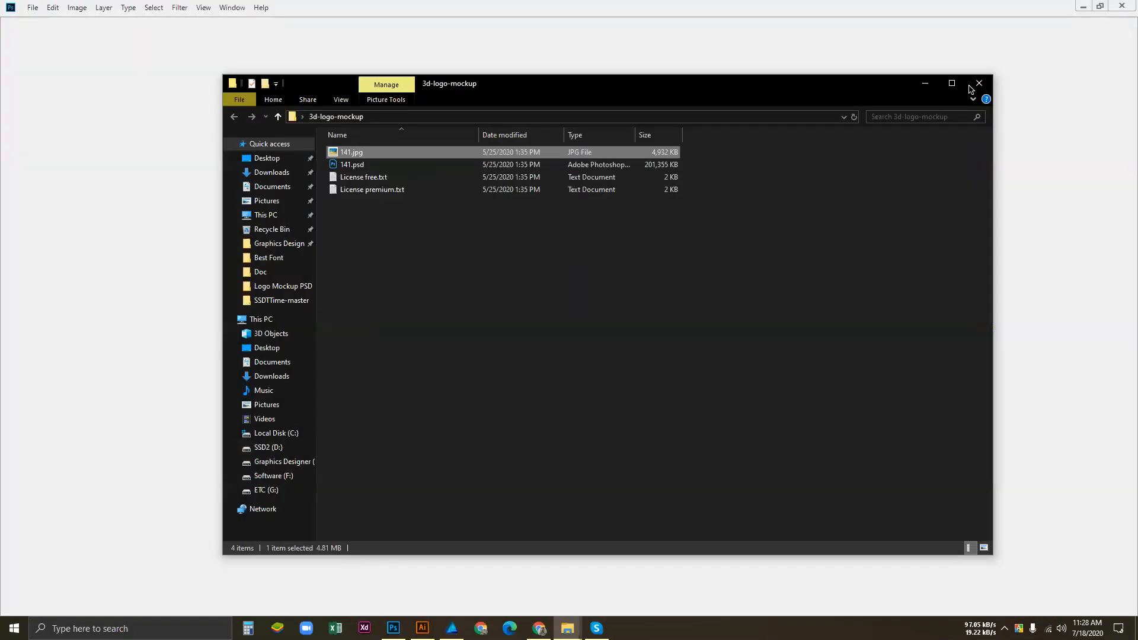
left_click(971, 88)
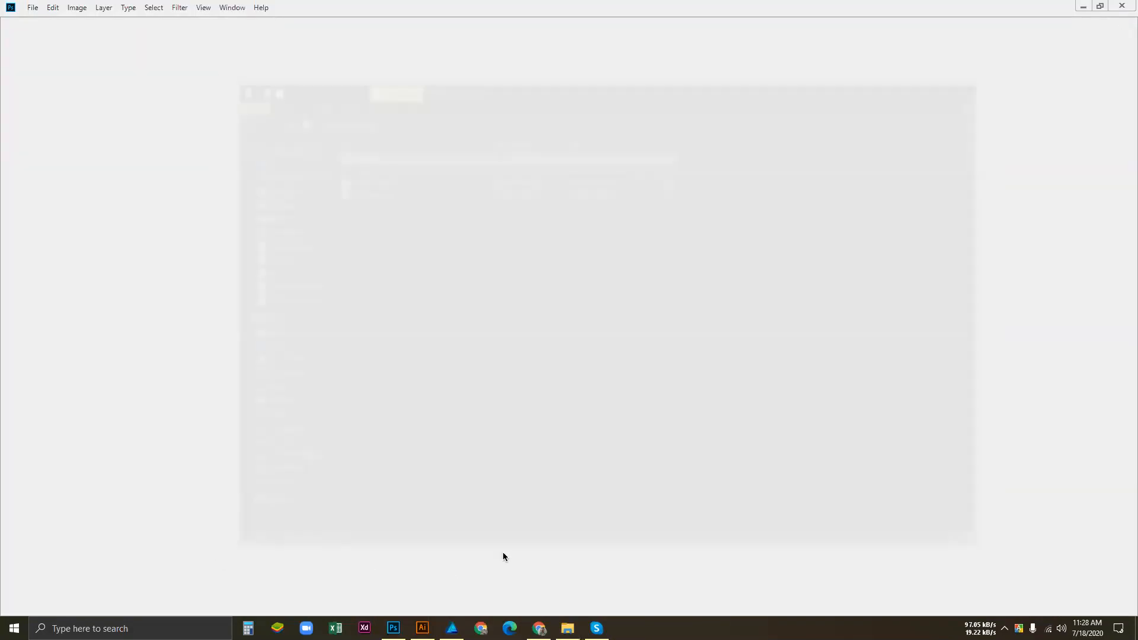
Quit Photoshop and close MKB Ai.ai in Affinity Designer without saving its changes.
left_click(1121, 3)
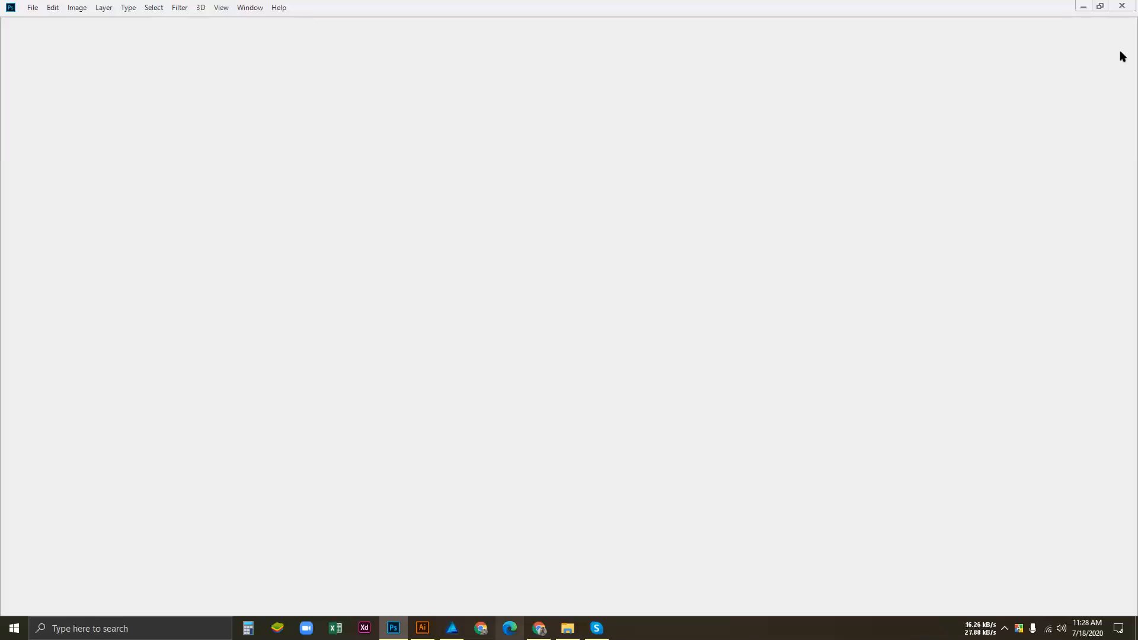
key("ctrl+w")
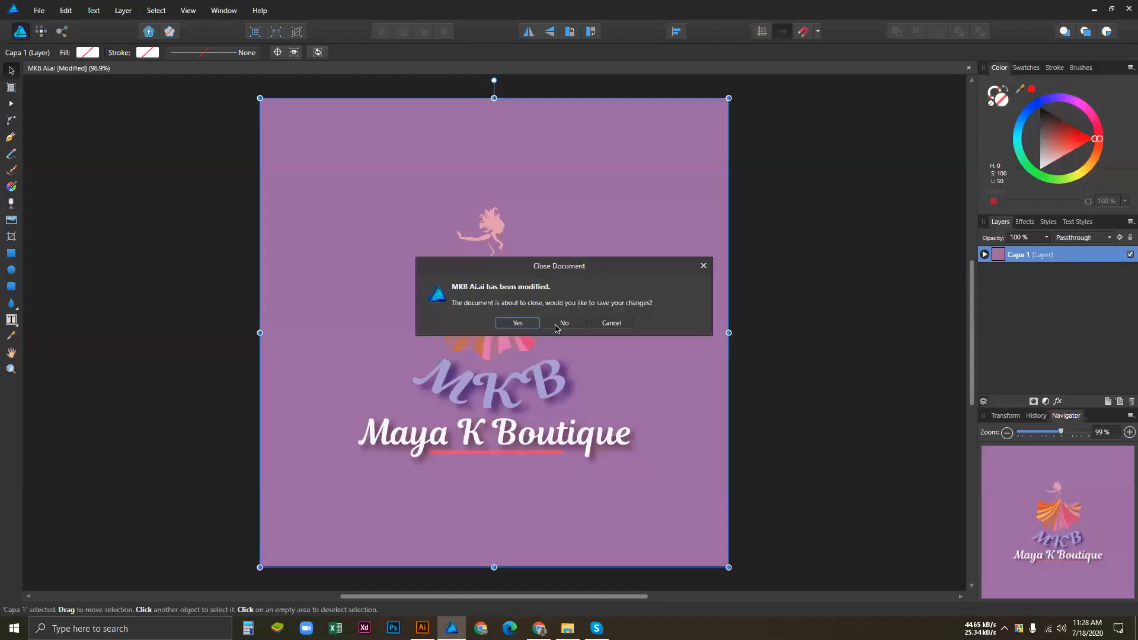
left_click(557, 328)
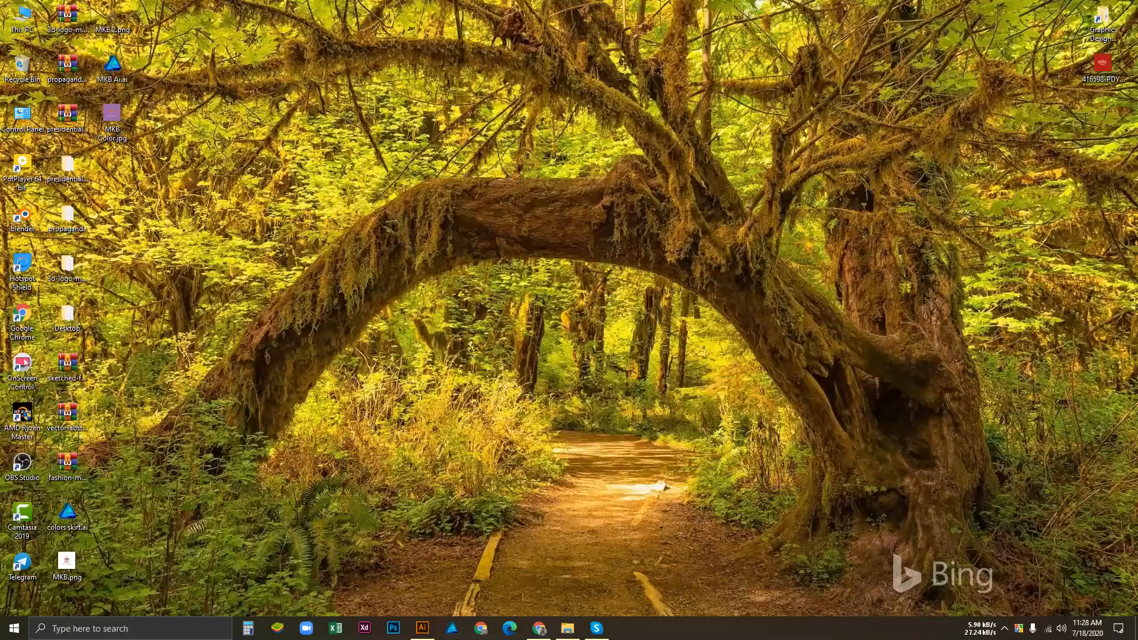
Switch to Chrome and look through the active Fiverr buyer requests.
left_click(539, 628)
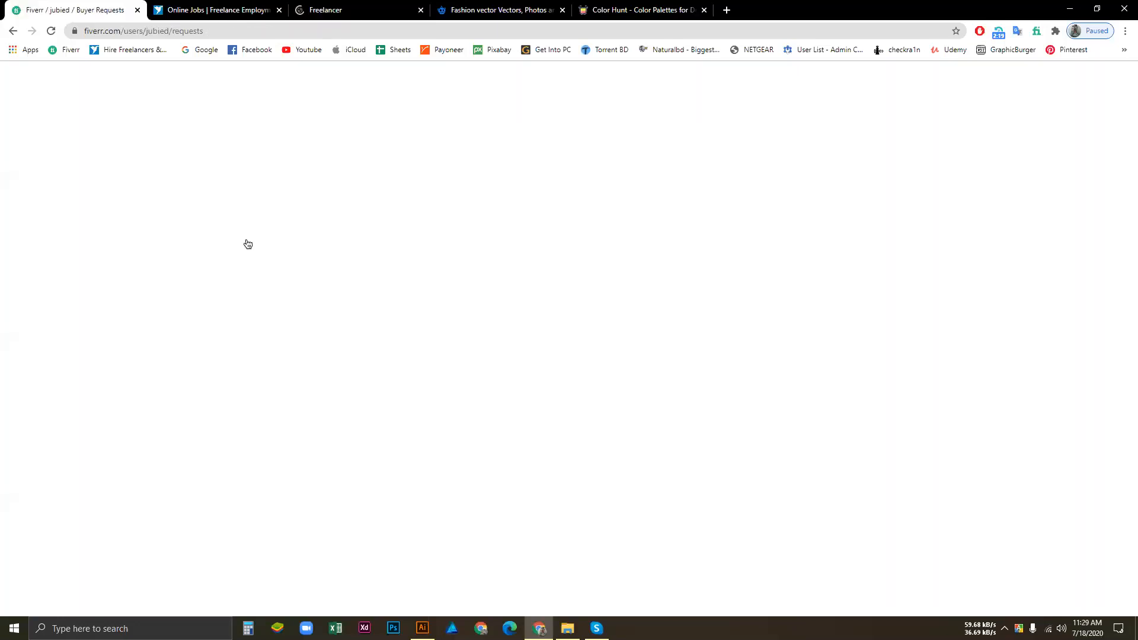
scroll(295, 280, "down", 5)
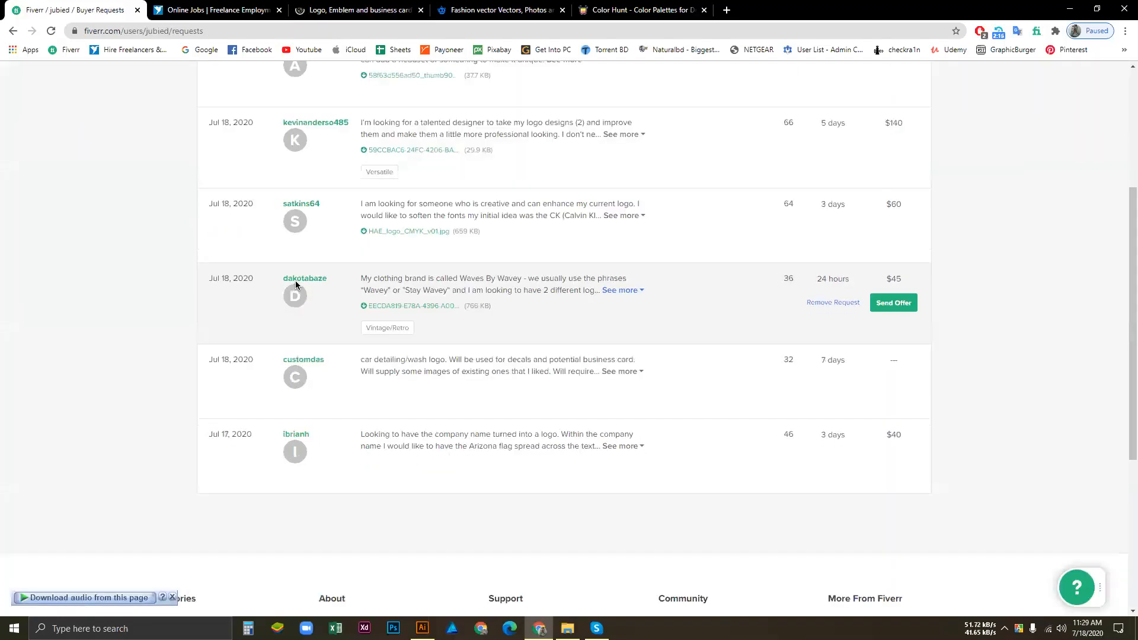
scroll(296, 280, "up", 3)
scroll(563, 332, "up", 3)
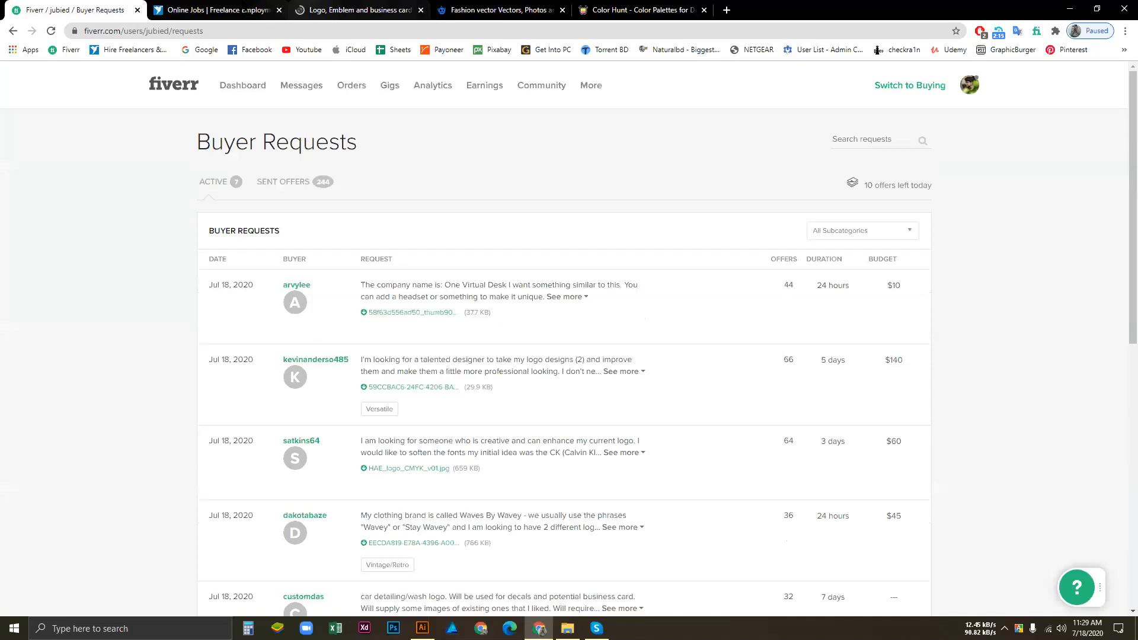
Close the Maya K Boutique contest and Freepik pages and return to the Freelancer contest listings.
left_click(415, 12)
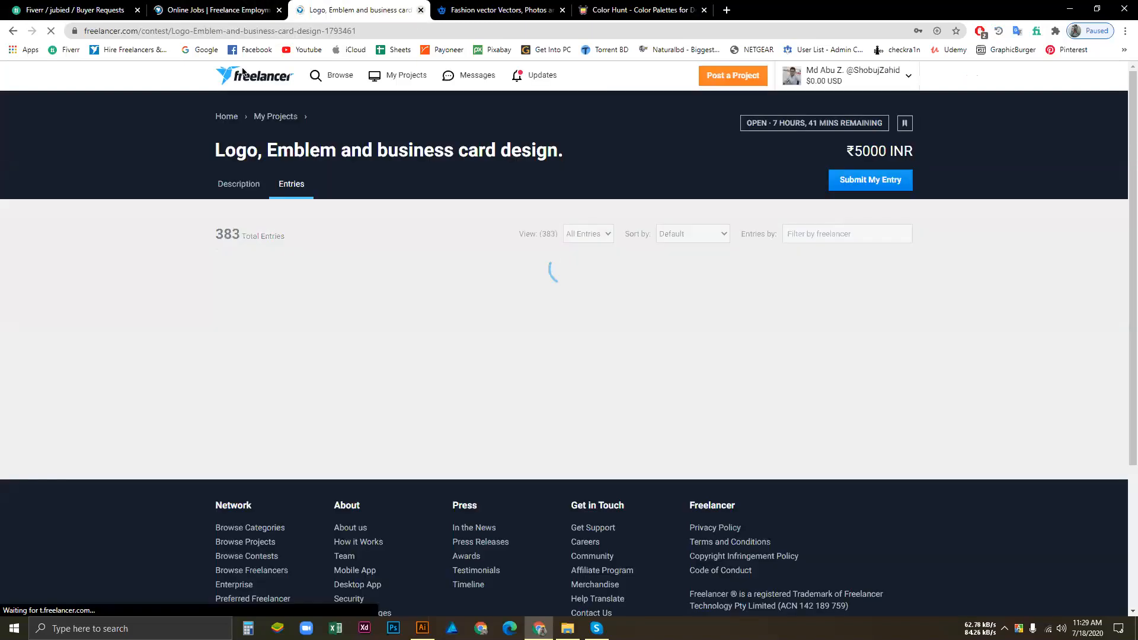
left_click(419, 10)
left_click(415, 10)
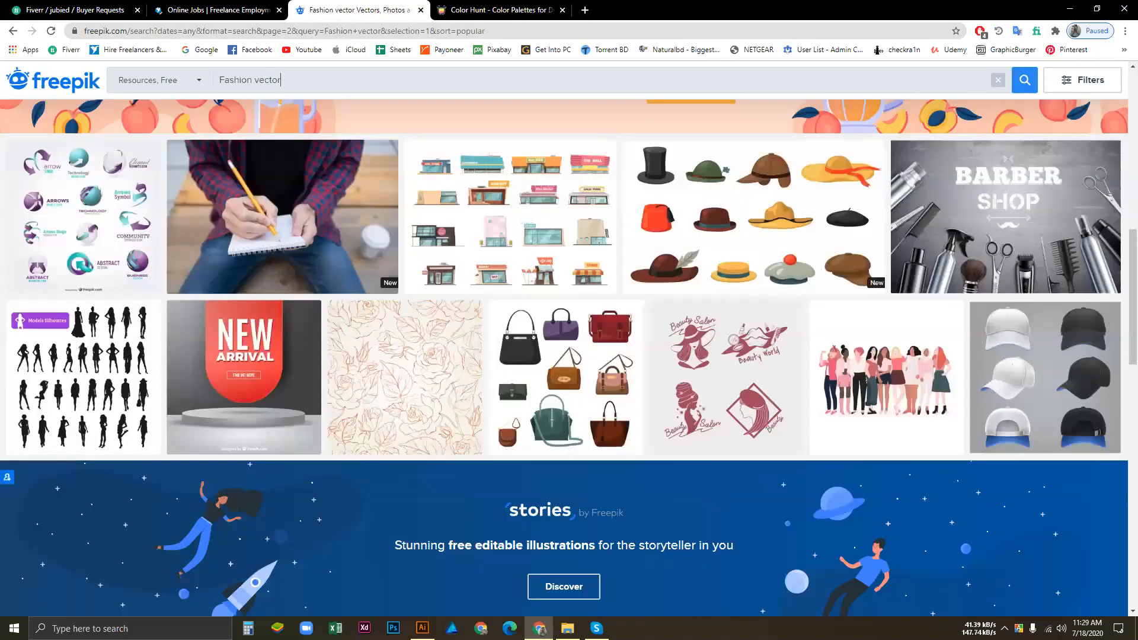
left_click(421, 10)
left_click(218, 10)
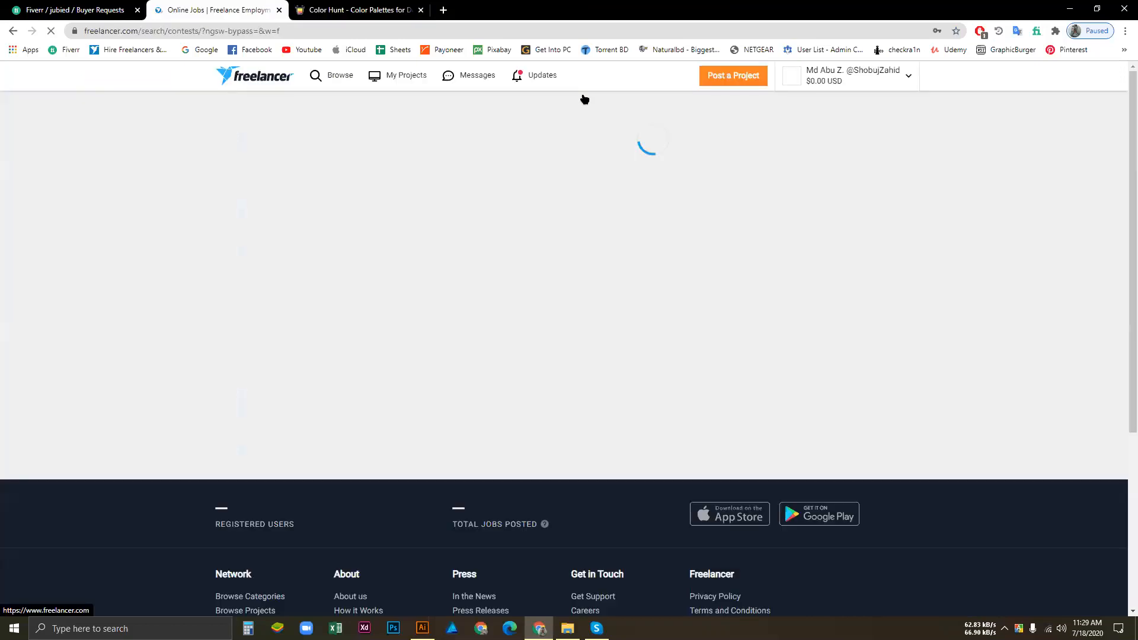
Look through the Freelancer contest listings for an active logo design contest.
left_click(338, 76)
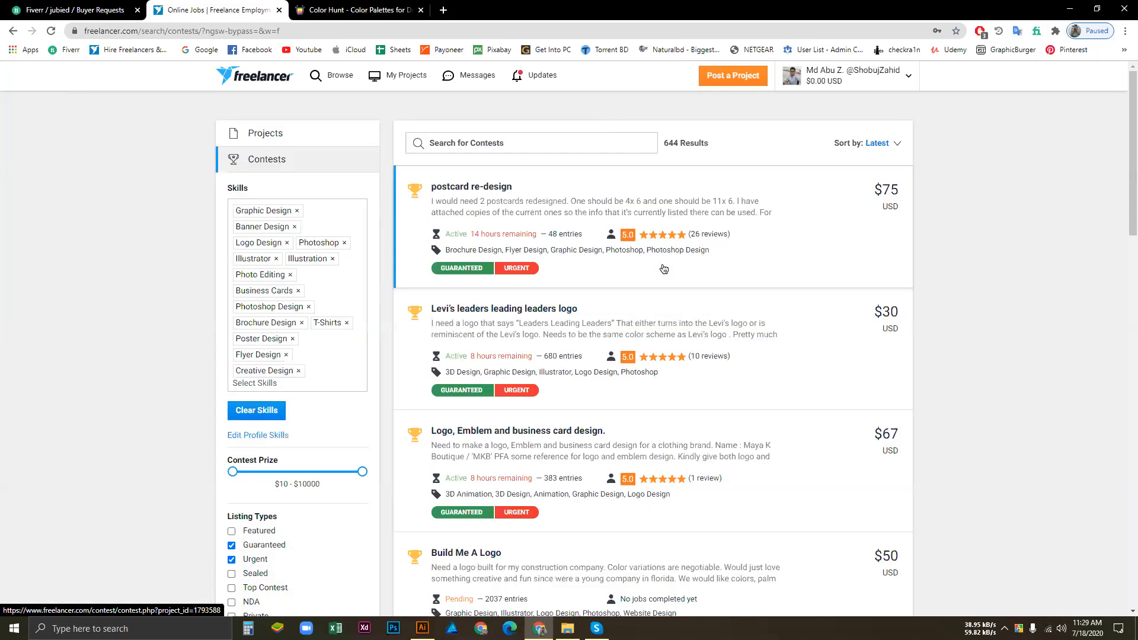
scroll(664, 269, "down", 1)
scroll(671, 269, "down", 2)
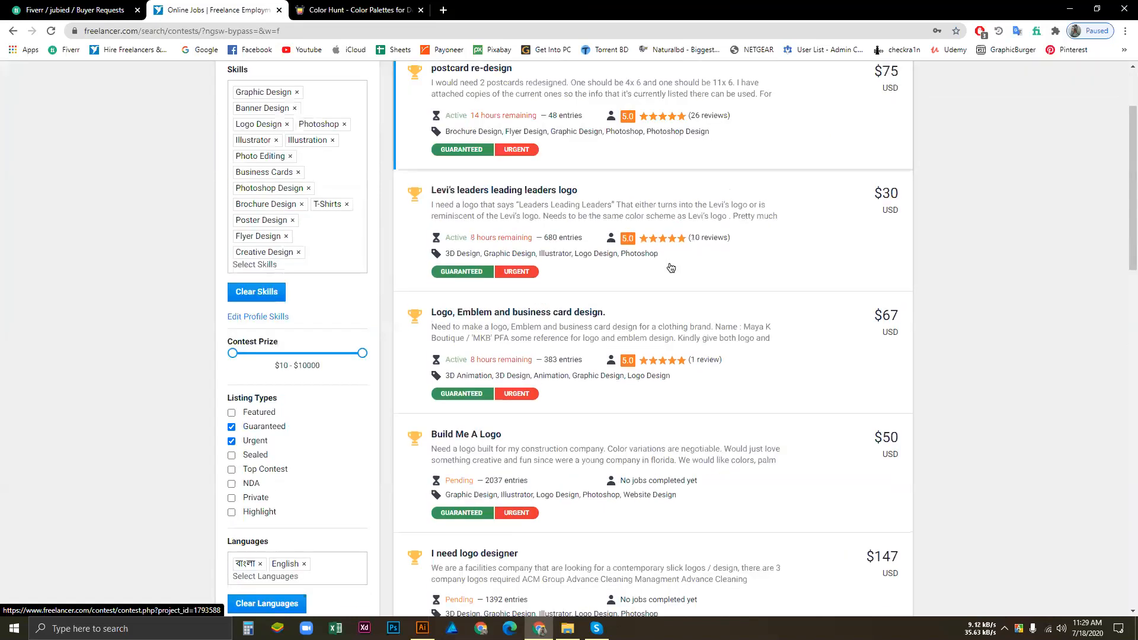
scroll(671, 268, "down", 3)
scroll(671, 268, "down", 4)
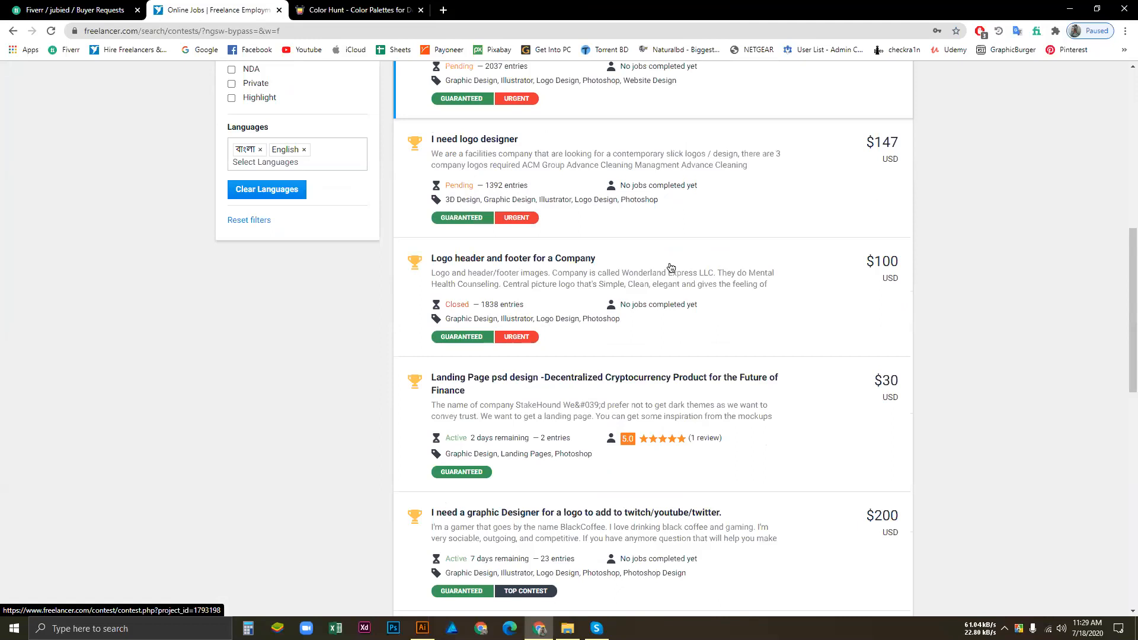
scroll(671, 268, "up", 1)
scroll(671, 268, "down", 4)
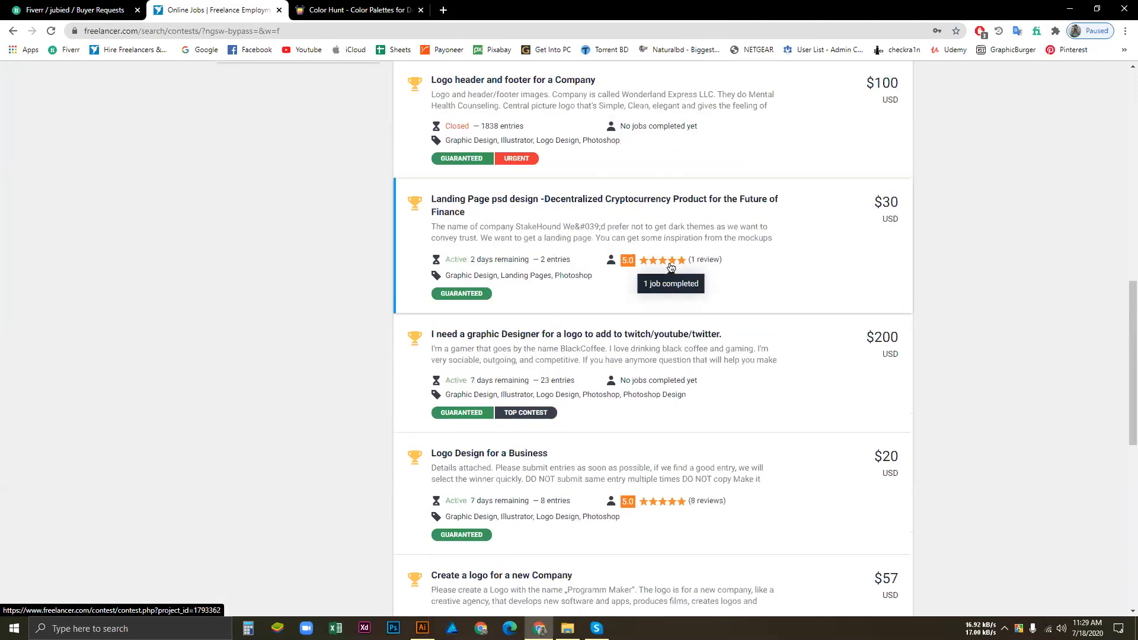
scroll(671, 268, "down", 1)
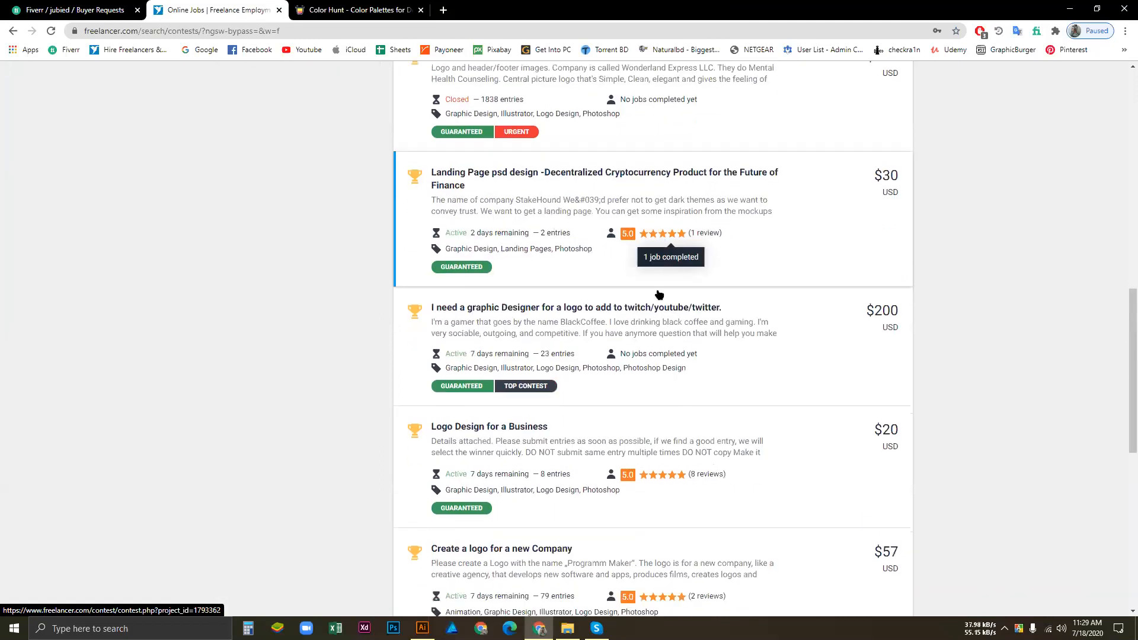
scroll(658, 295, "down", 1)
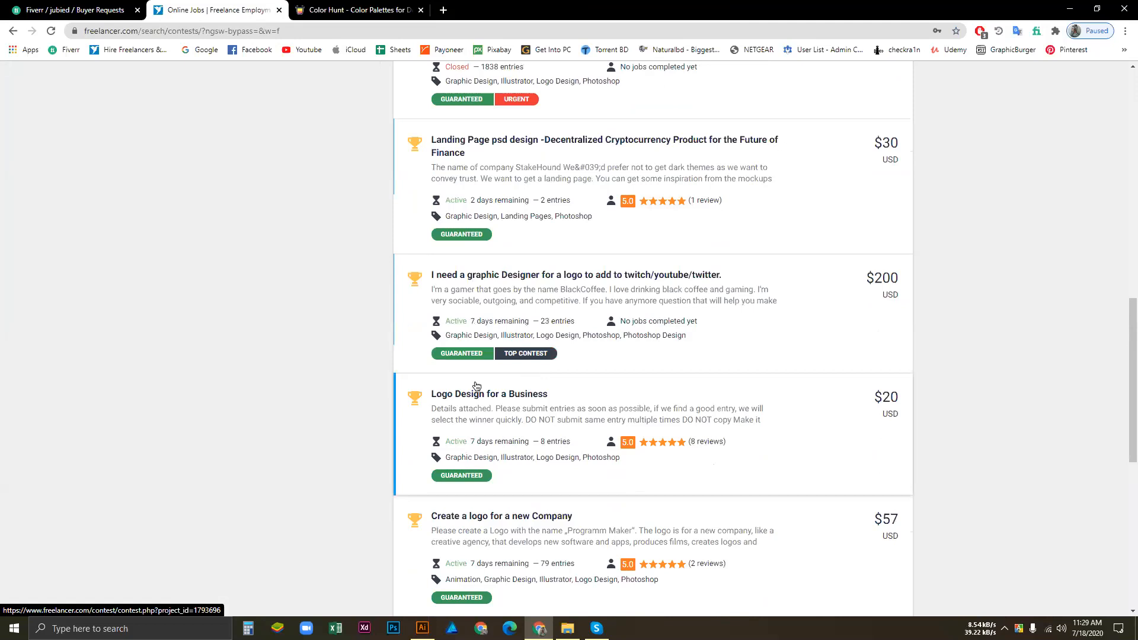
Open the Logo Design for a Business contest in a new tab and view its brief.
middle_click(470, 402)
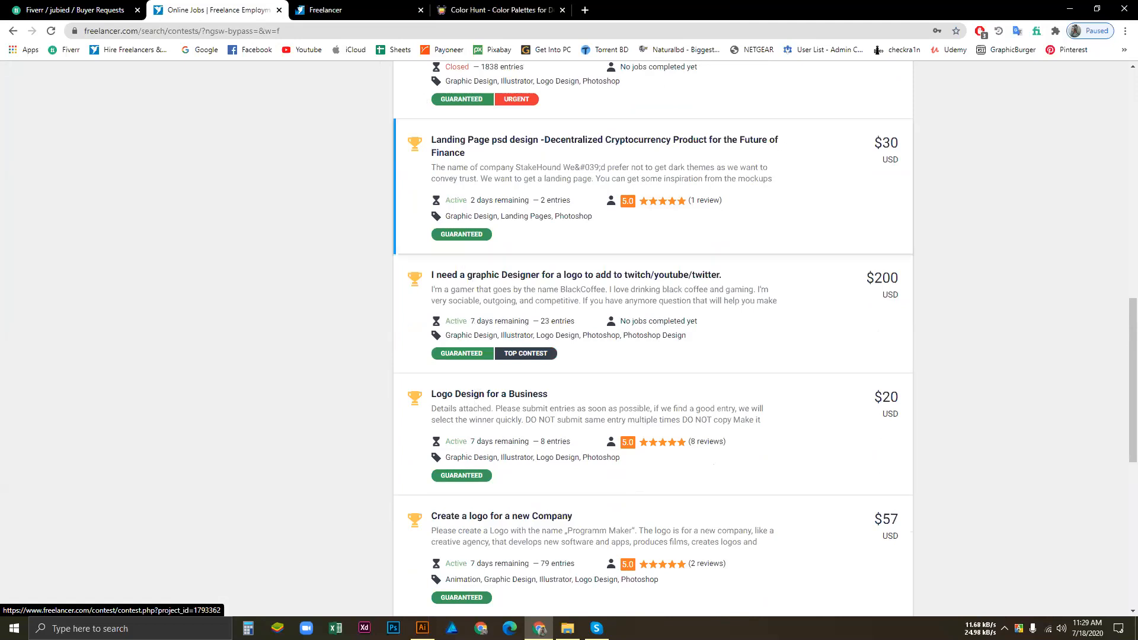
left_click(350, 10)
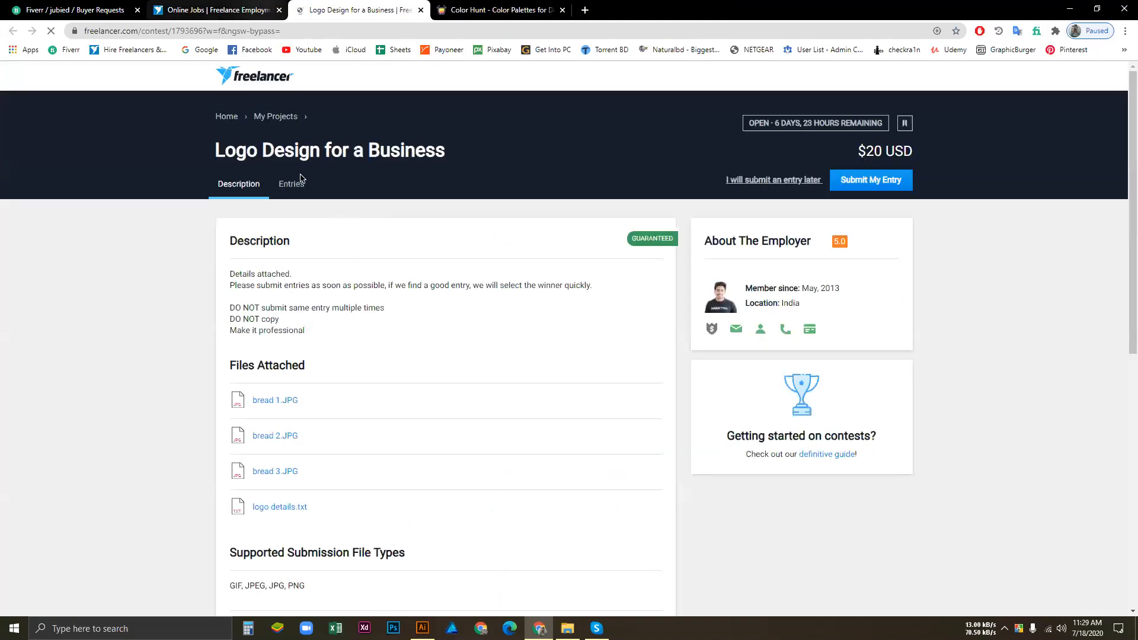
left_click(295, 184)
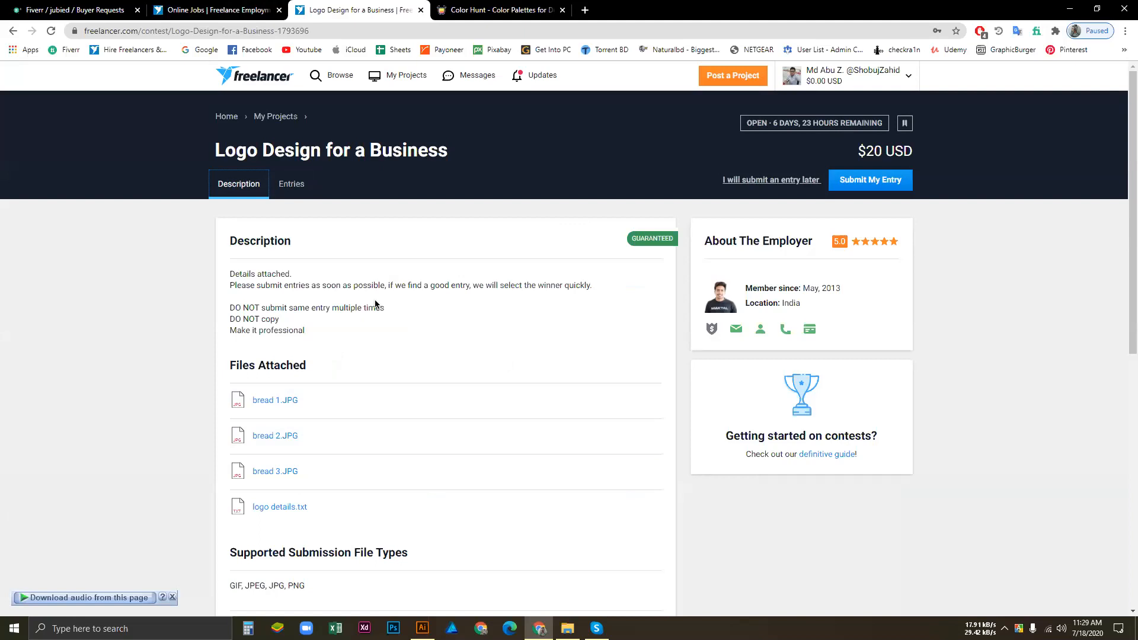
View the attached bread 1, bread 2 and bread 3 photos of the Logo Design for a Business contest.
left_click(292, 402)
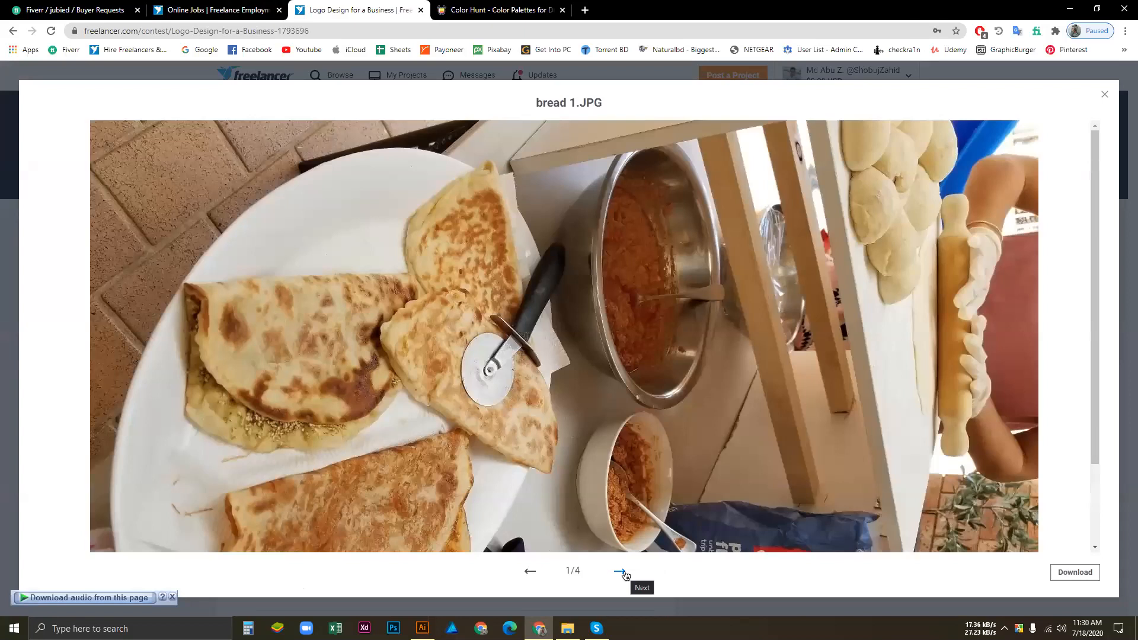
left_click(625, 575)
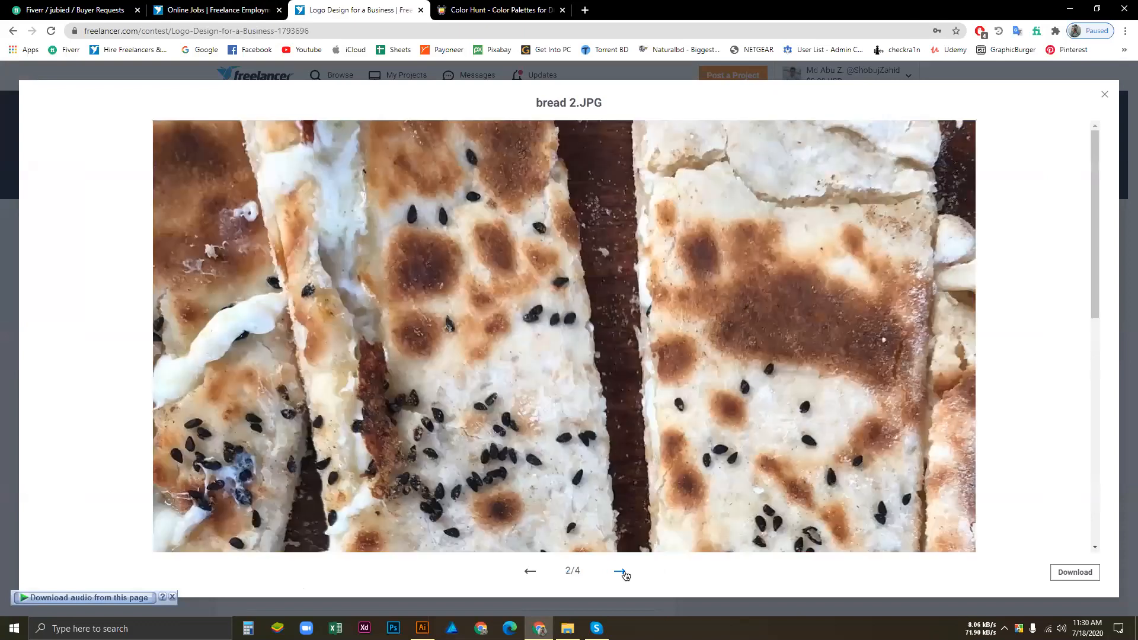
left_click(624, 573)
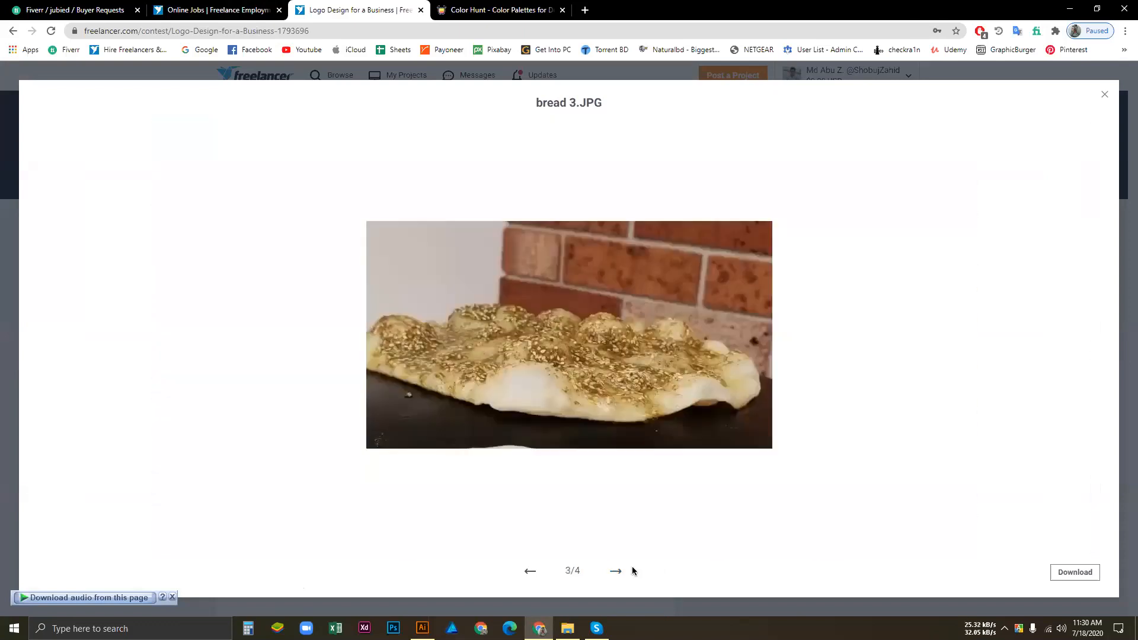
left_click(614, 573)
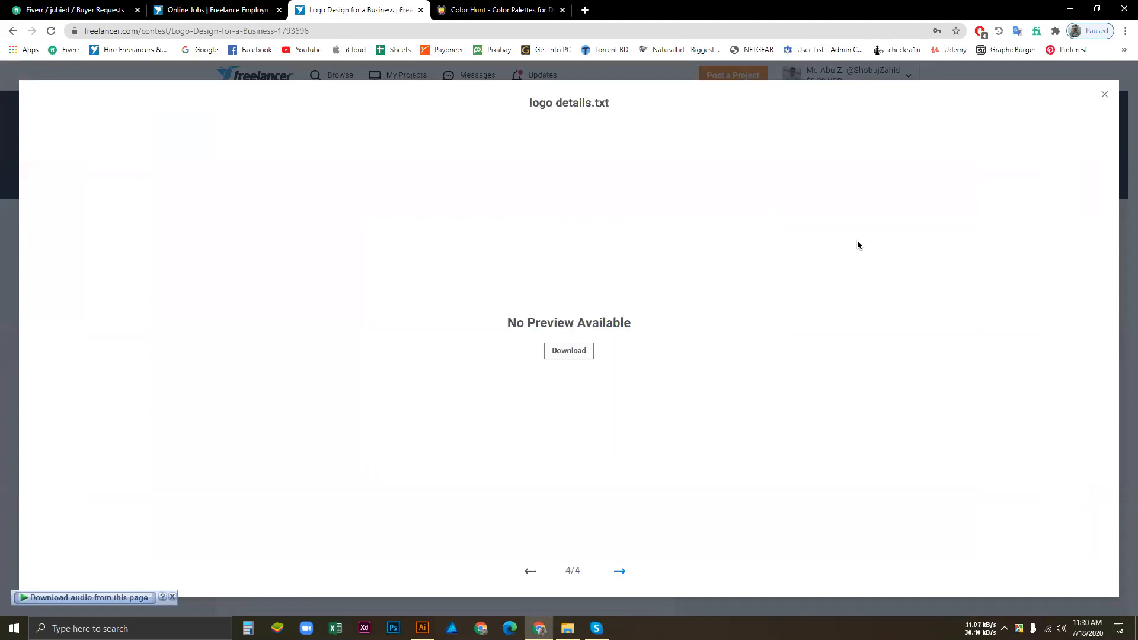
Download the contest's logo details.txt attachment, read its logo brief in Notepad and return to the contest description.
left_click(1104, 94)
left_click(286, 508)
left_click(569, 350)
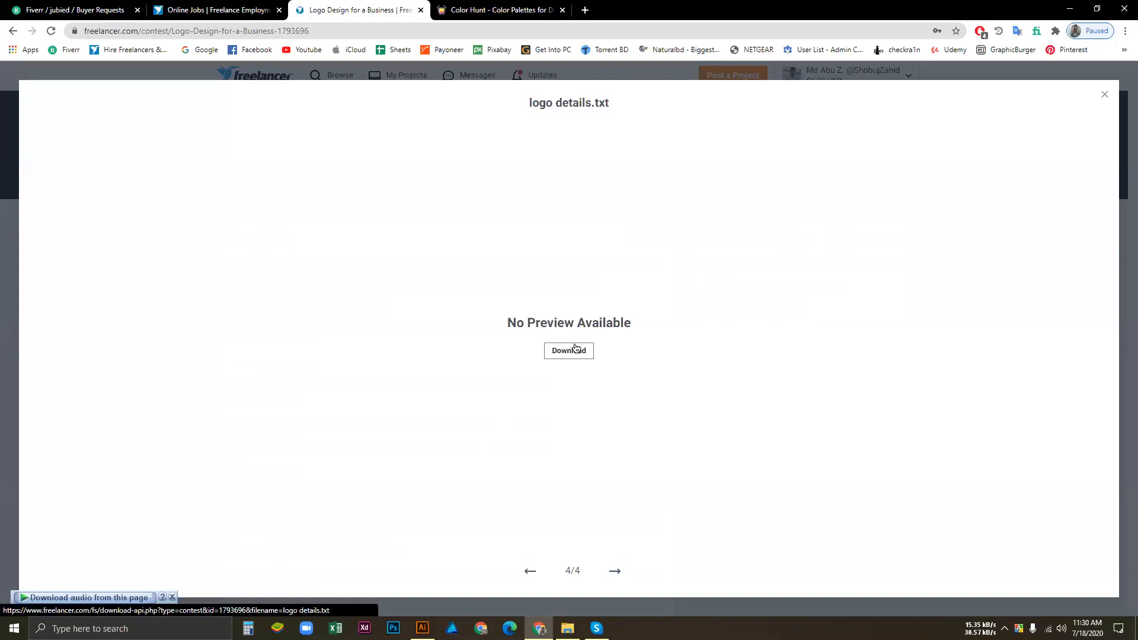
left_click(78, 603)
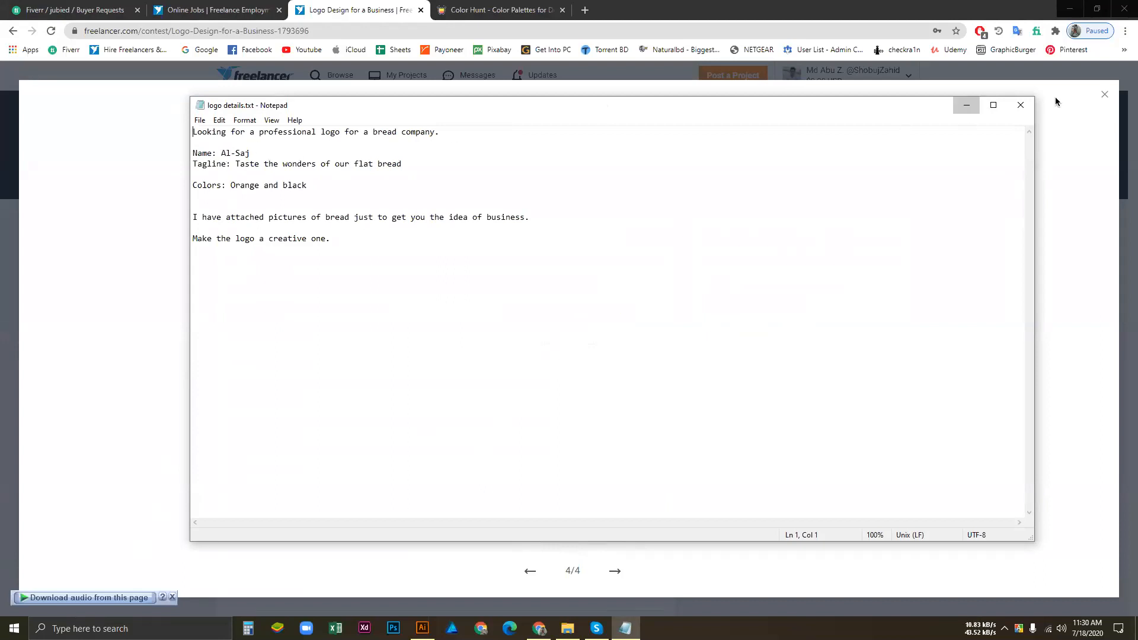
left_click(1021, 105)
left_click(1105, 95)
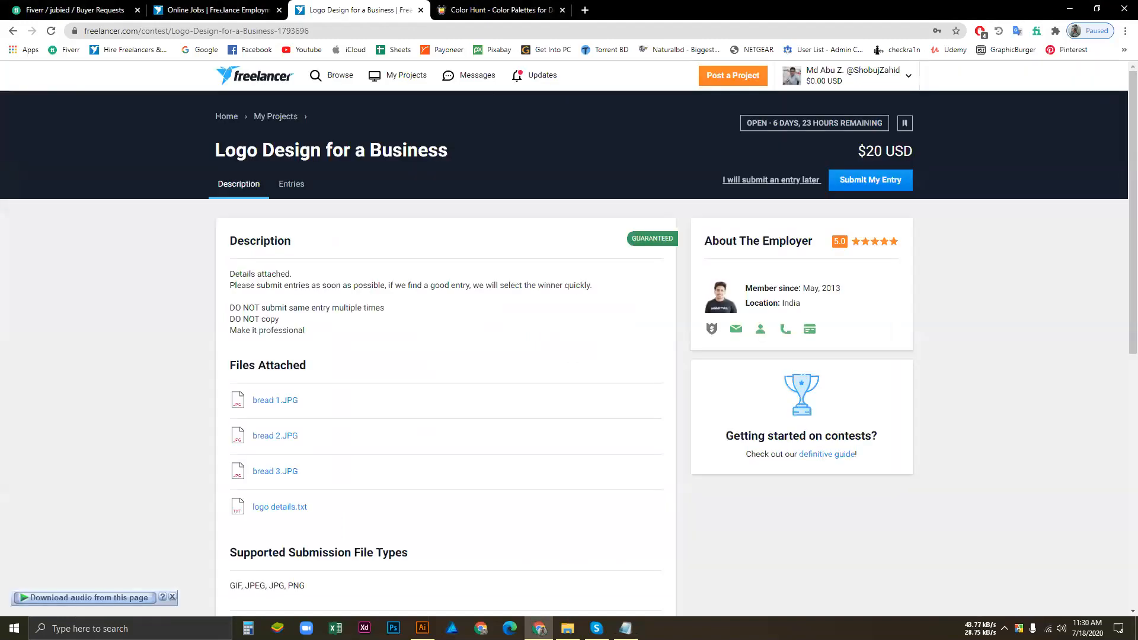
Return to the Fiverr buyer requests and stop the page's automatic refresh.
left_click(113, 15)
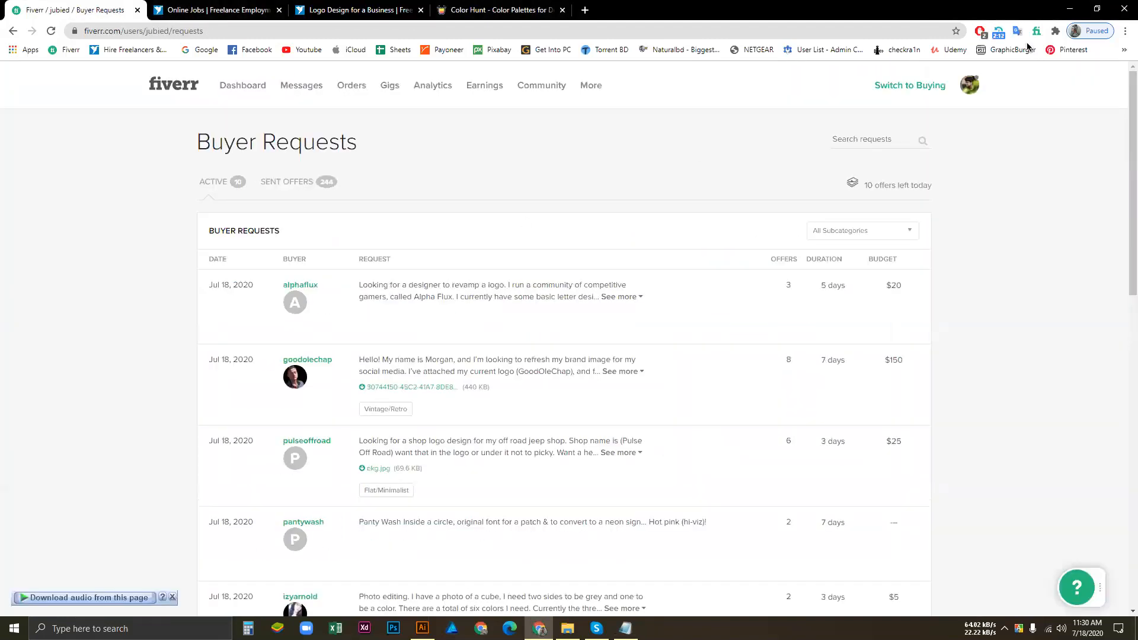
left_click(999, 33)
left_click(965, 76)
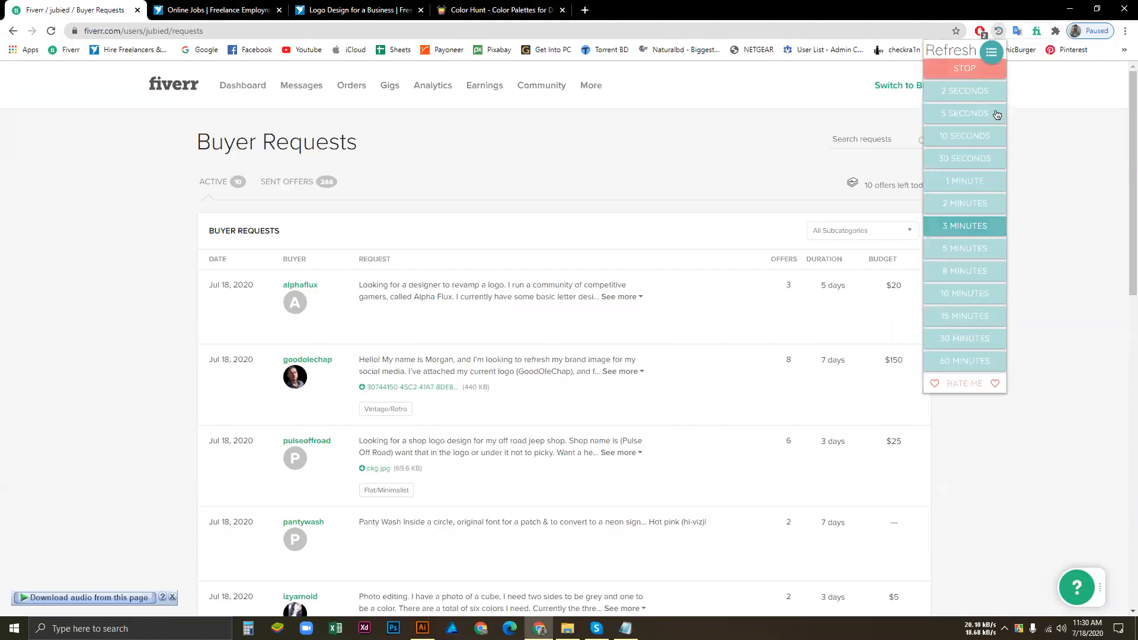
Read the full $150 vintage logo request, check its buyer's profile in a separate tab and return to the requests.
left_click(621, 372)
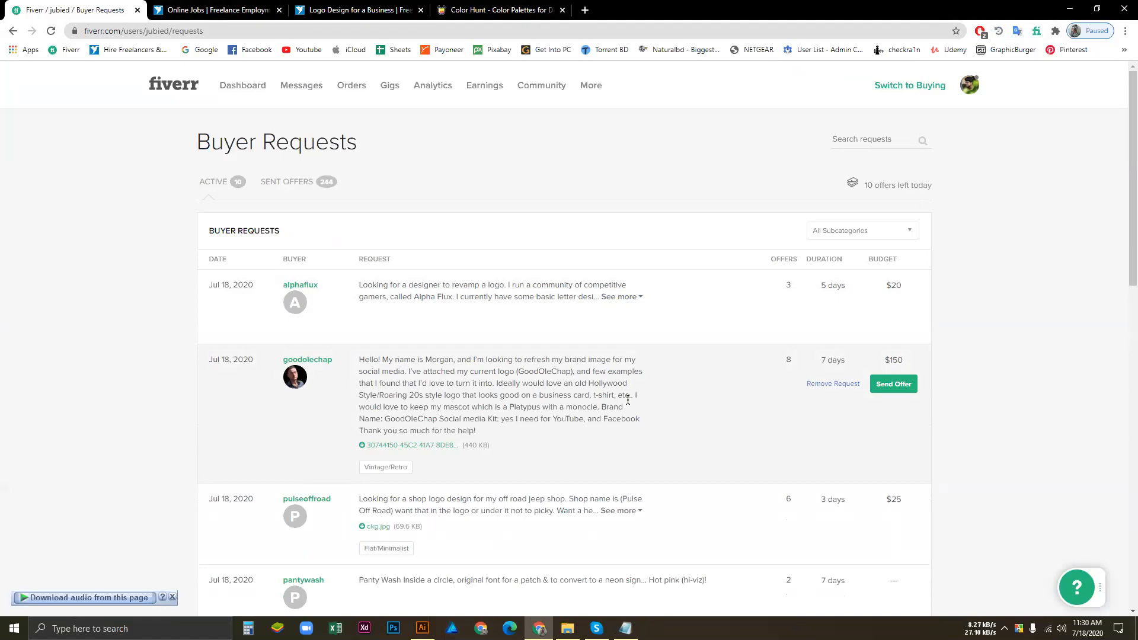
middle_click(307, 360)
left_click(214, 8)
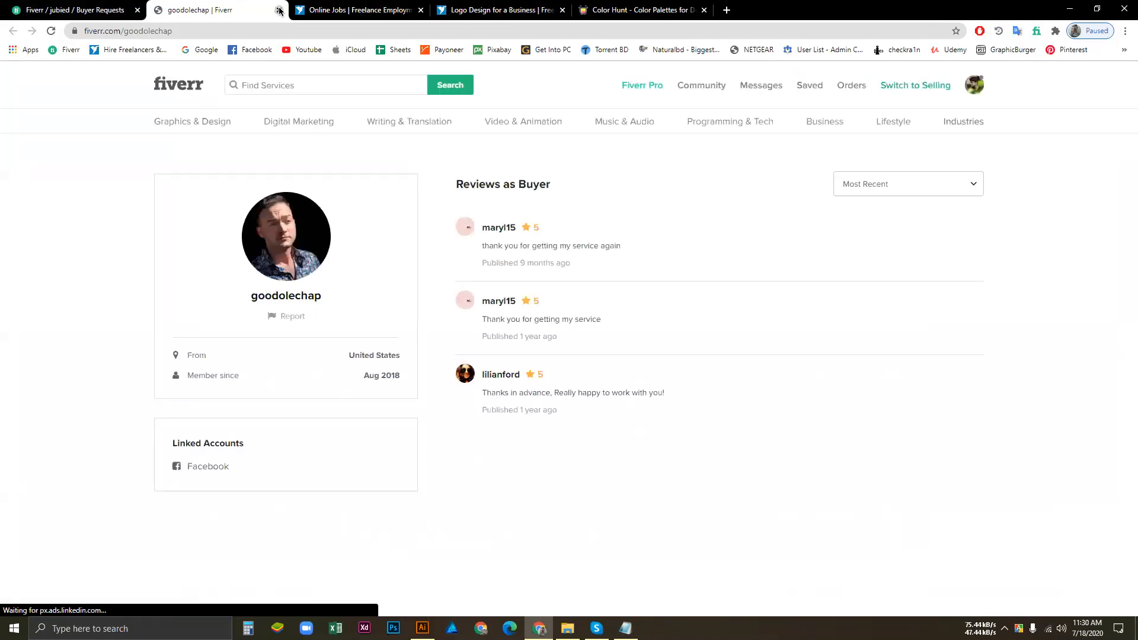
left_click(279, 10)
Expand and read the $5 cube photo-editing request and the $30 music logo request.
scroll(384, 361, "down", 5)
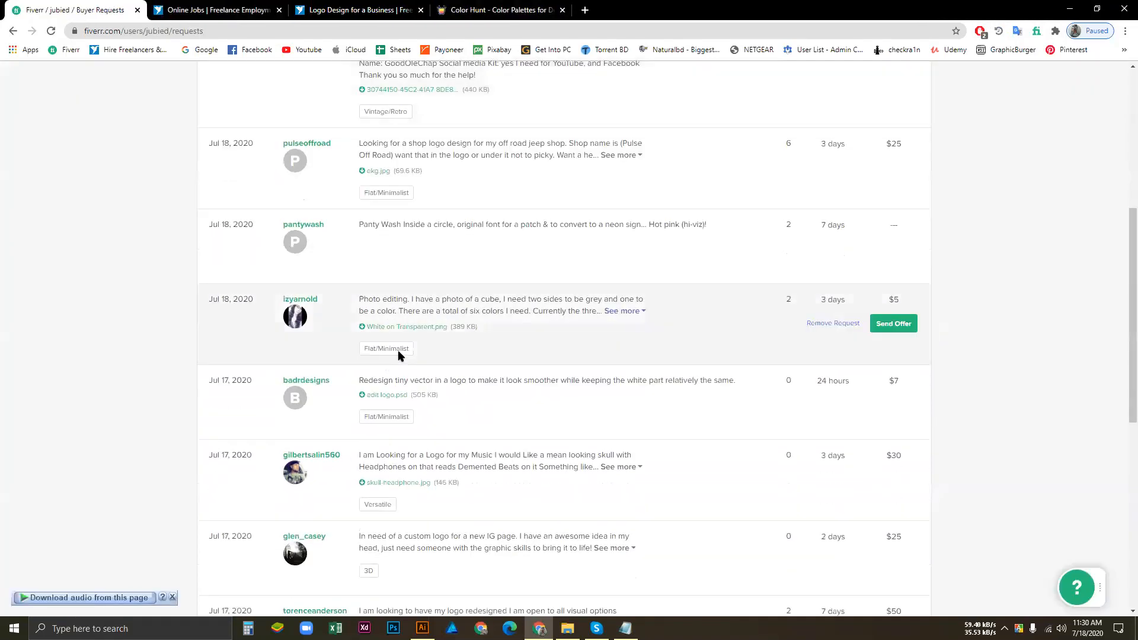
left_click(622, 311)
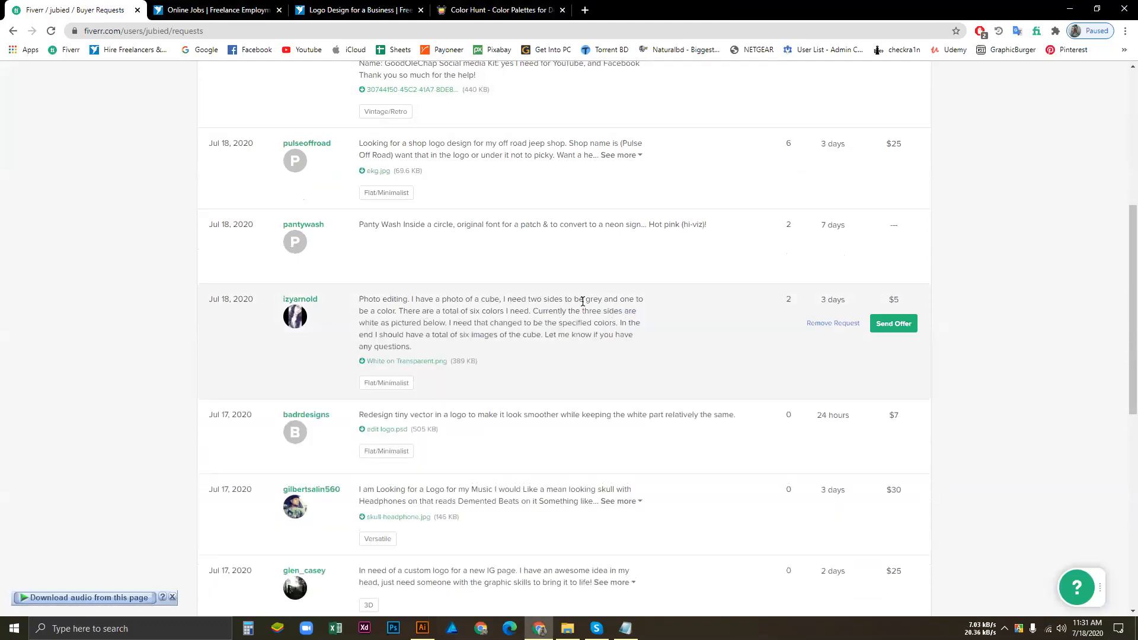
scroll(583, 301, "down", 2)
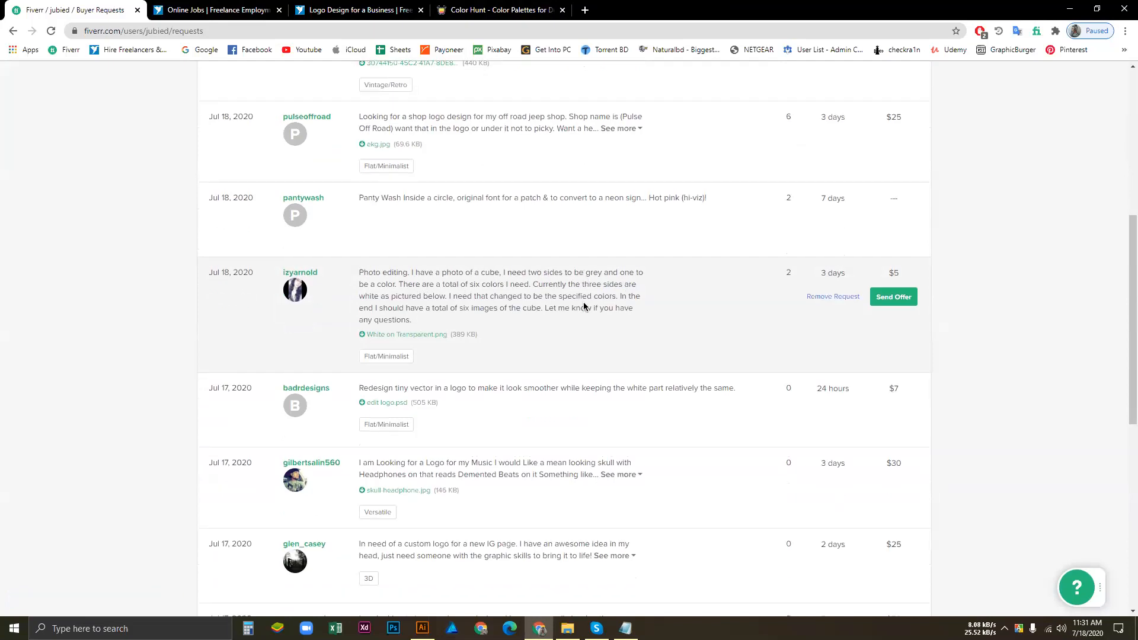
left_click(616, 382)
left_click_drag(291, 367, 283, 368)
key("ctrl+c")
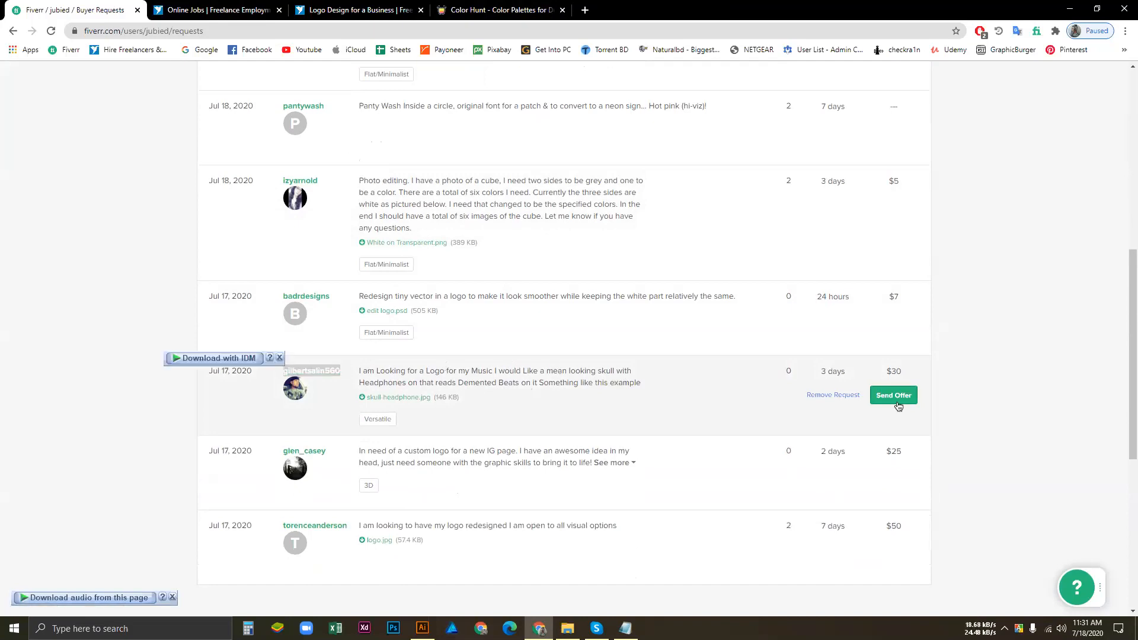
left_click(892, 398)
scroll(533, 325, "down", 2)
left_click(533, 326)
left_click(518, 240)
type("Hello")
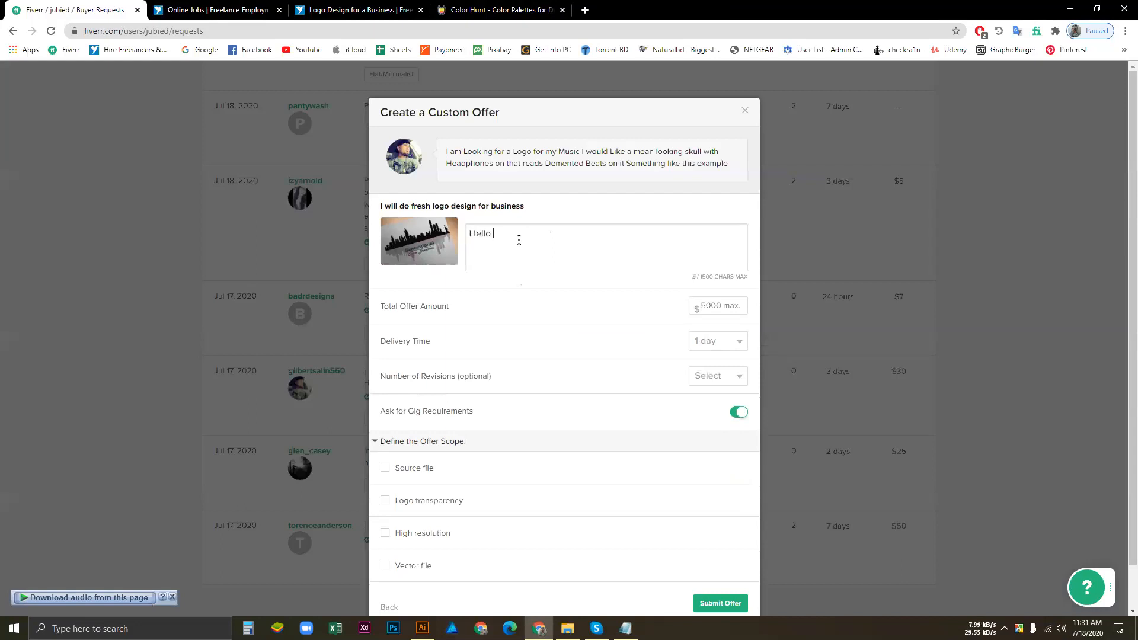
key("ctrl+v")
type("I")
key("Return")
type("I am a ")
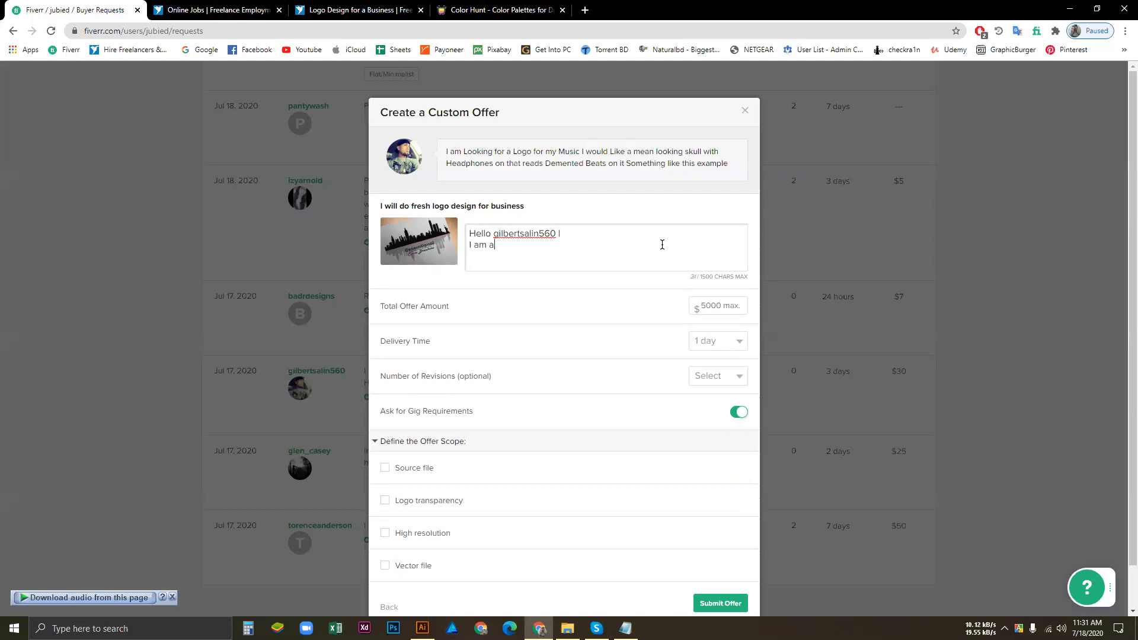
type("logo designer")
key("BackSpace")
type(", ")
type("I can ")
type("Do you")
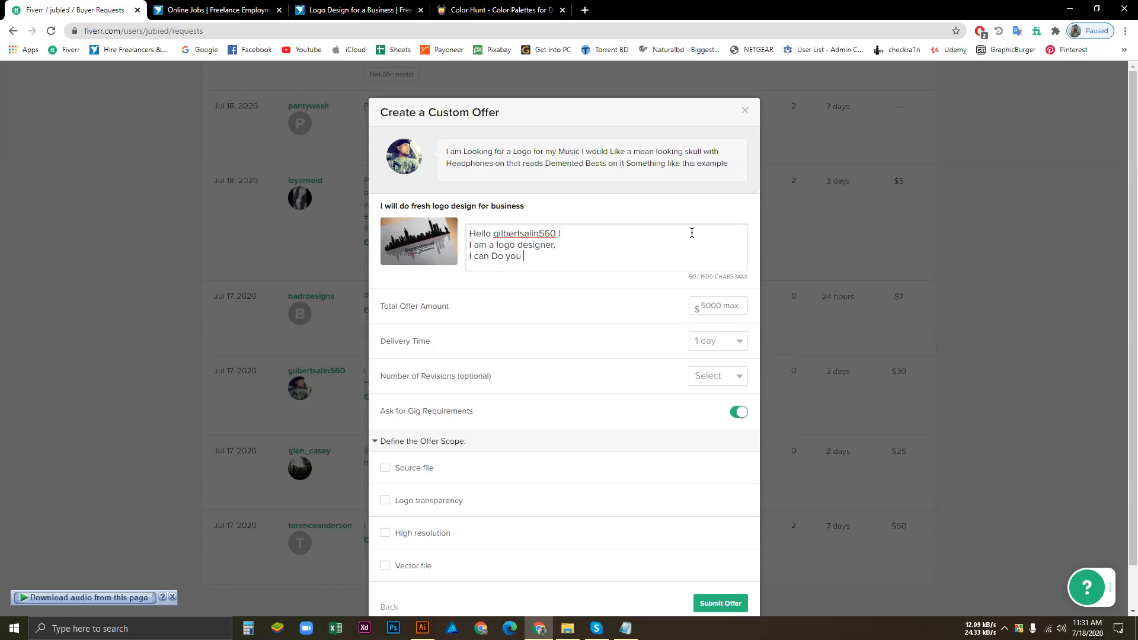
type("Musu")
key("BackSpace")
type("ic")
left_click(745, 111)
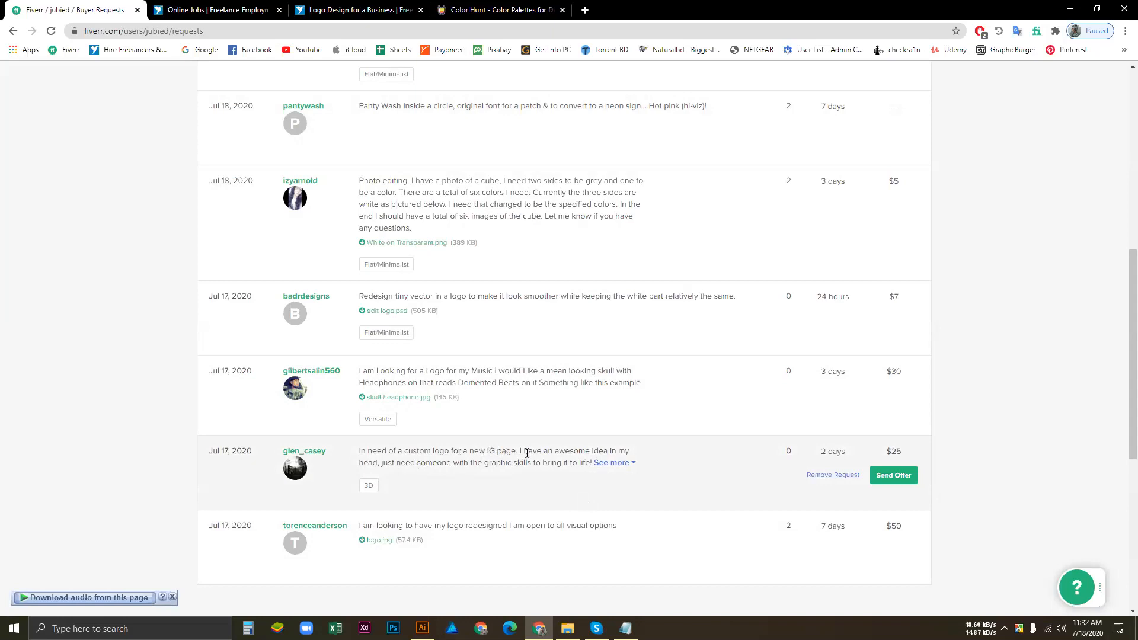
Expand the $25 custom IG page logo request, copy the buyer's username and start an offer with the fresh logo design gig.
left_click(613, 463)
left_click_drag(282, 444, 355, 453)
key("ctrl+c")
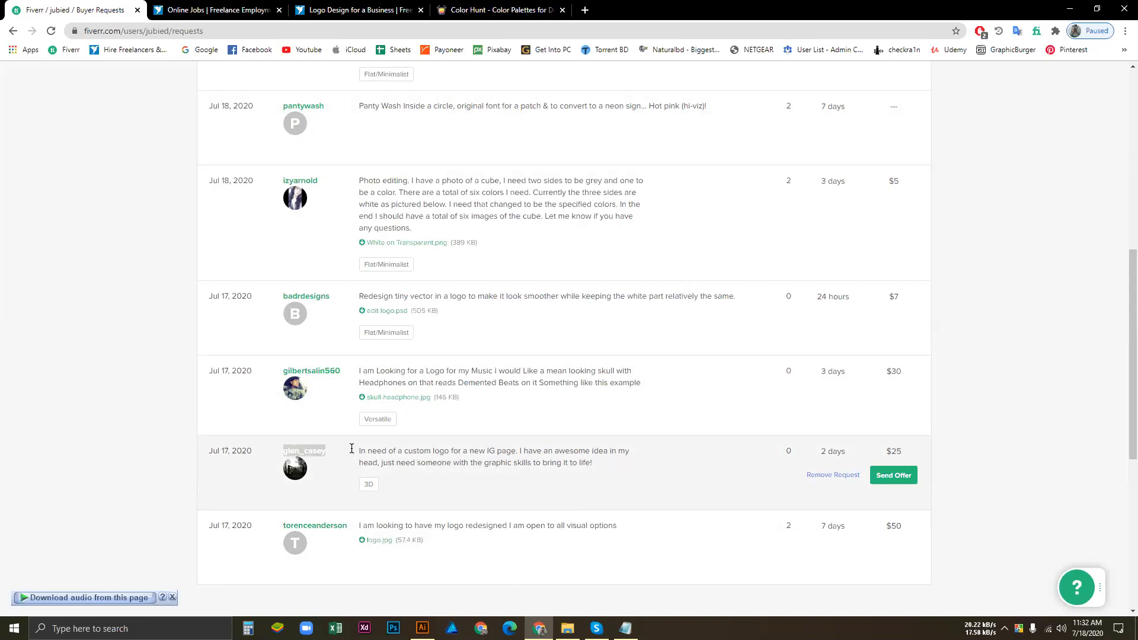
left_click(889, 477)
scroll(537, 345, "down", 3)
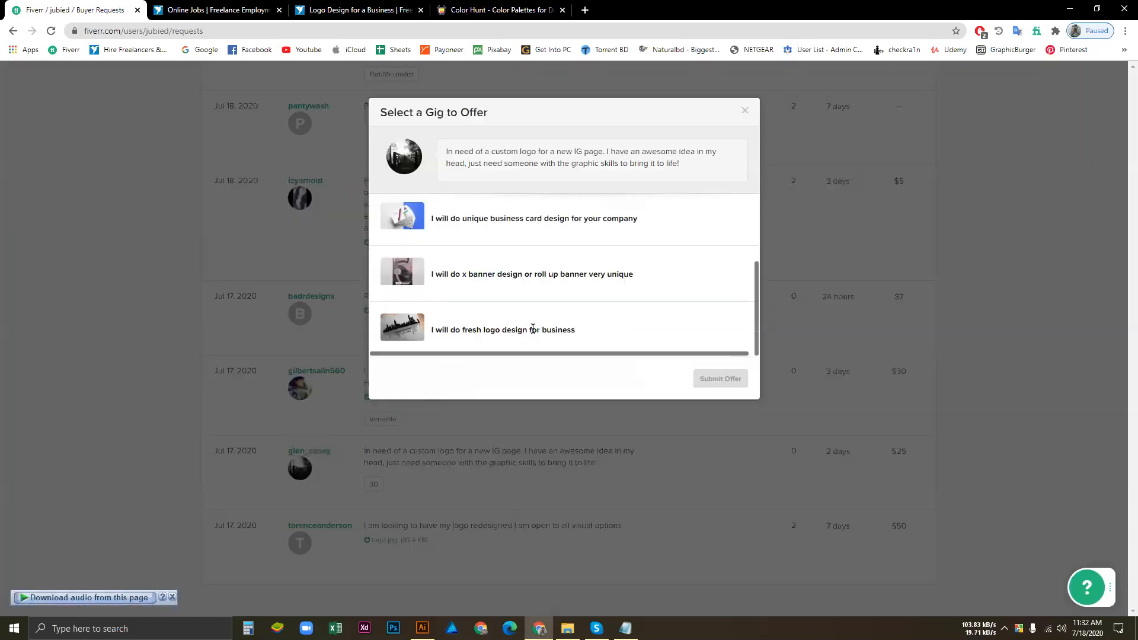
left_click(531, 328)
left_click(508, 246)
Begin the offer message with "Hello" and the pasted buyer's username, capitalizing its first letter.
type("H")
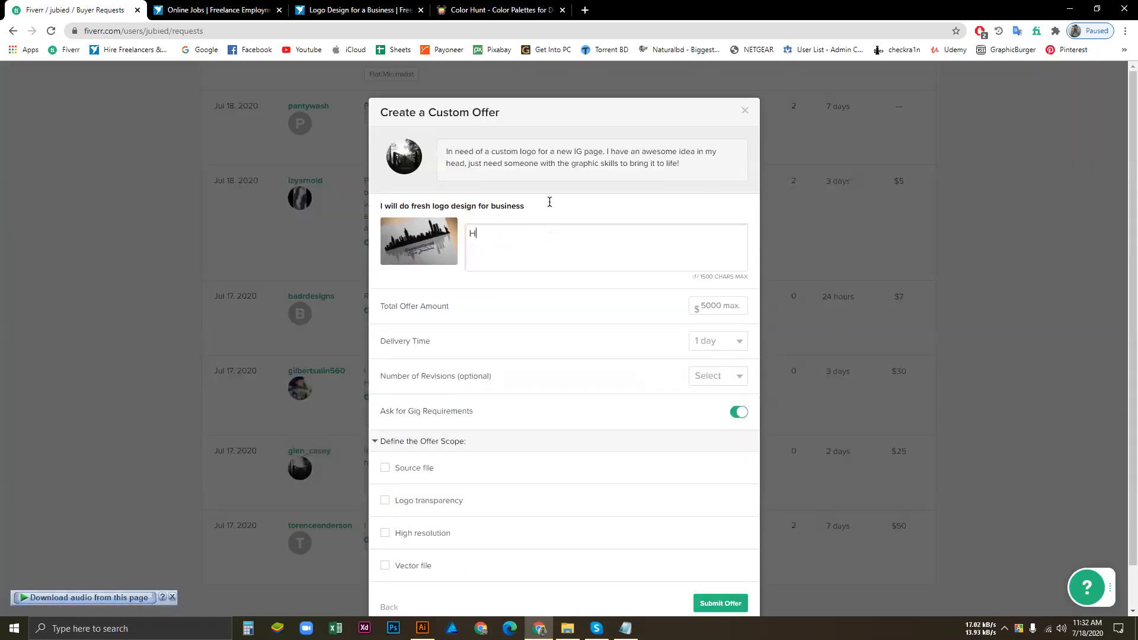
type("ello")
key("ctrl+v")
left_click(511, 234)
key("BackSpace")
key("BackSpace")
type("G")
key("Return")
Continue the message with "I am here to Create your ideas as a AI file ," and "Can you share me ?" on separate lines.
type("I am here to ")
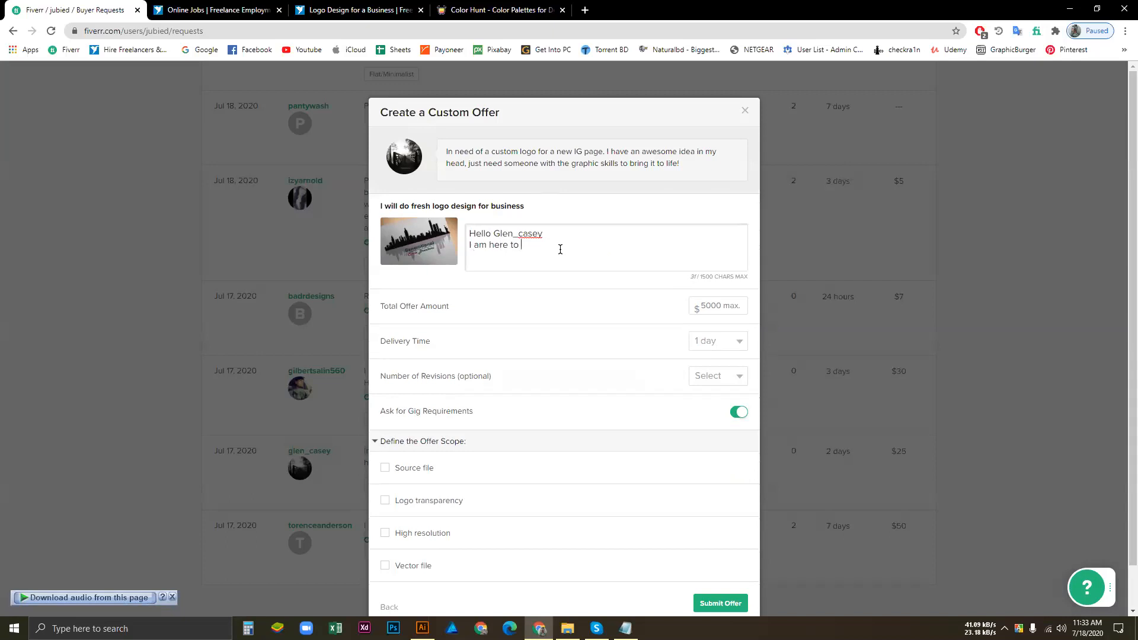
type("Create your ideas as a ")
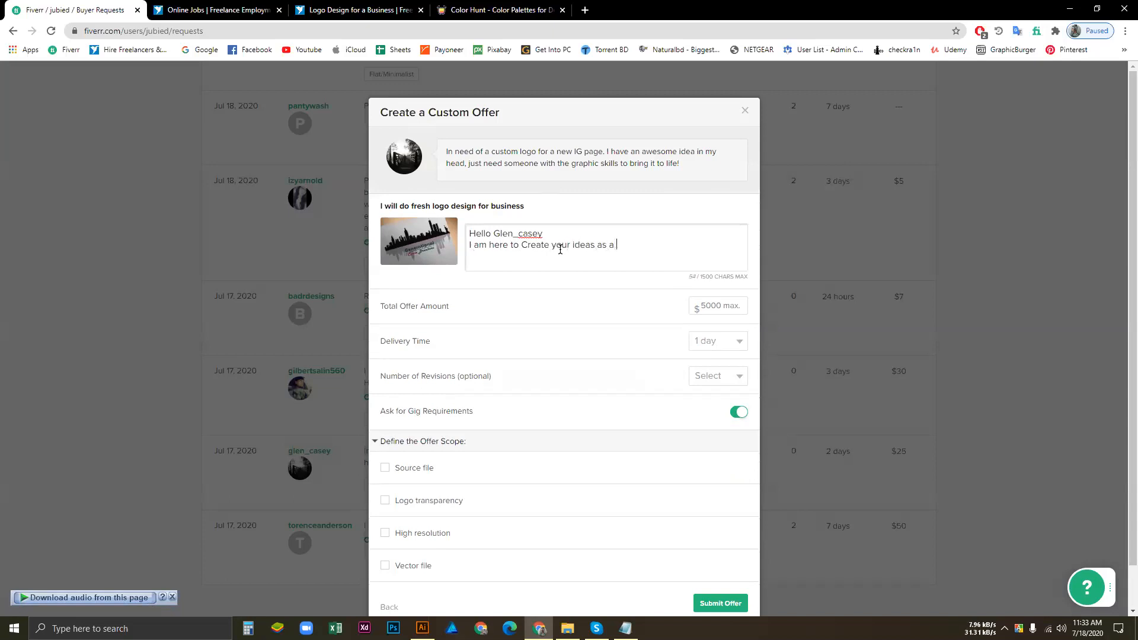
type("AI file")
key("BackSpace")
type(",")
type("Can you")
type(" sa")
type("re me ")
type("t")
type("?")
key("Return")
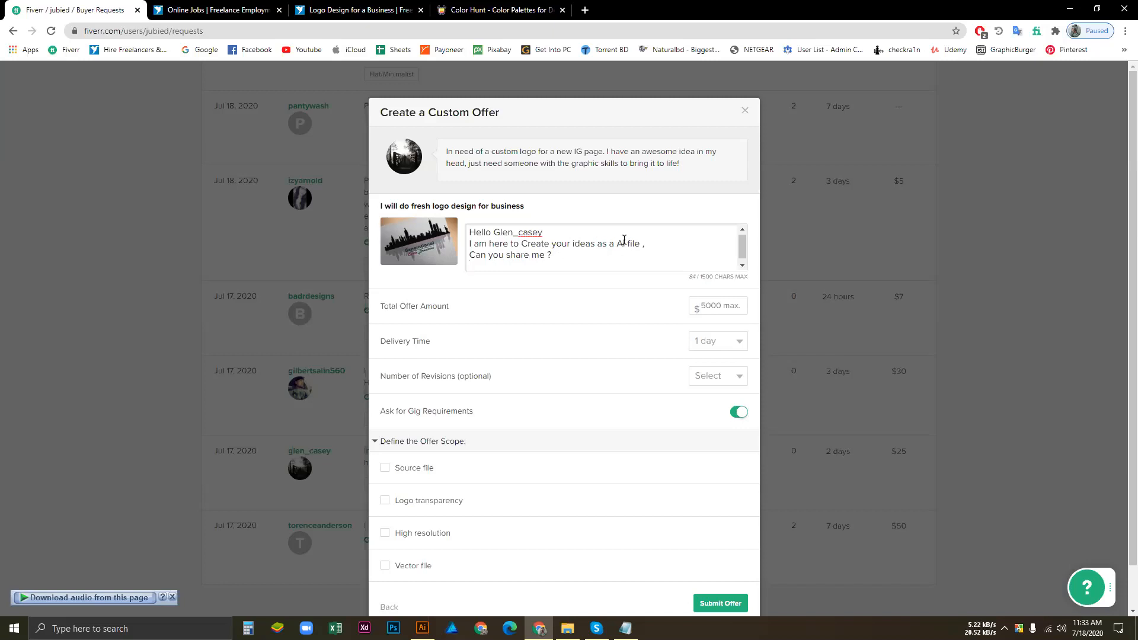
Set the offer amount to $25, the delivery time to 2 days and the number of revisions to 5.
left_click(715, 307)
type("258")
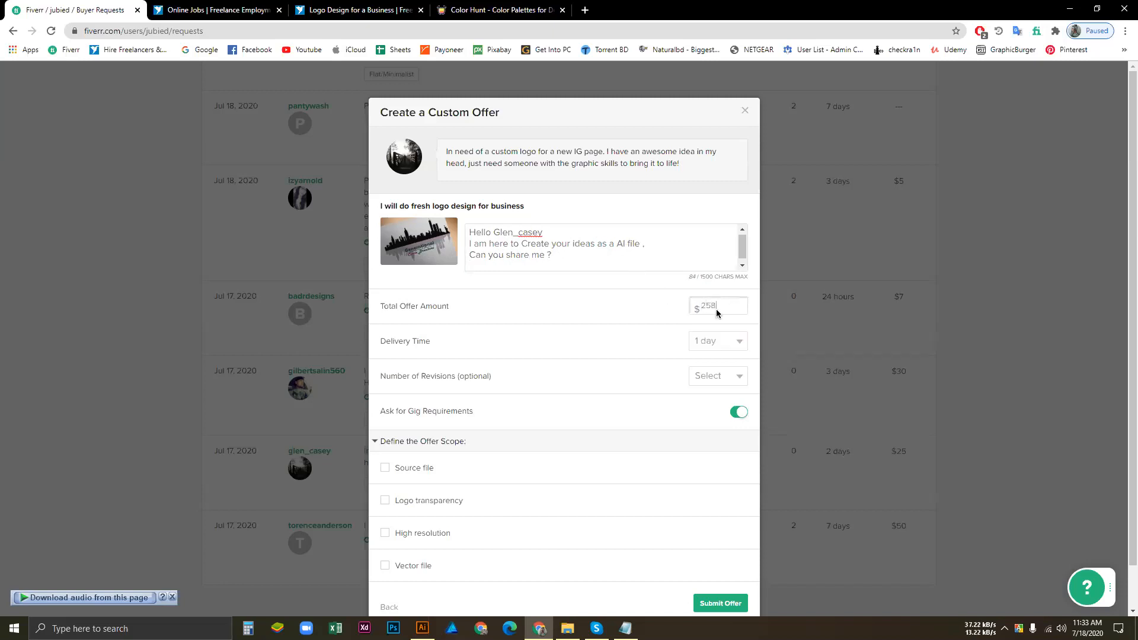
key("BackSpace")
left_click(727, 343)
left_click(722, 370)
left_click(719, 382)
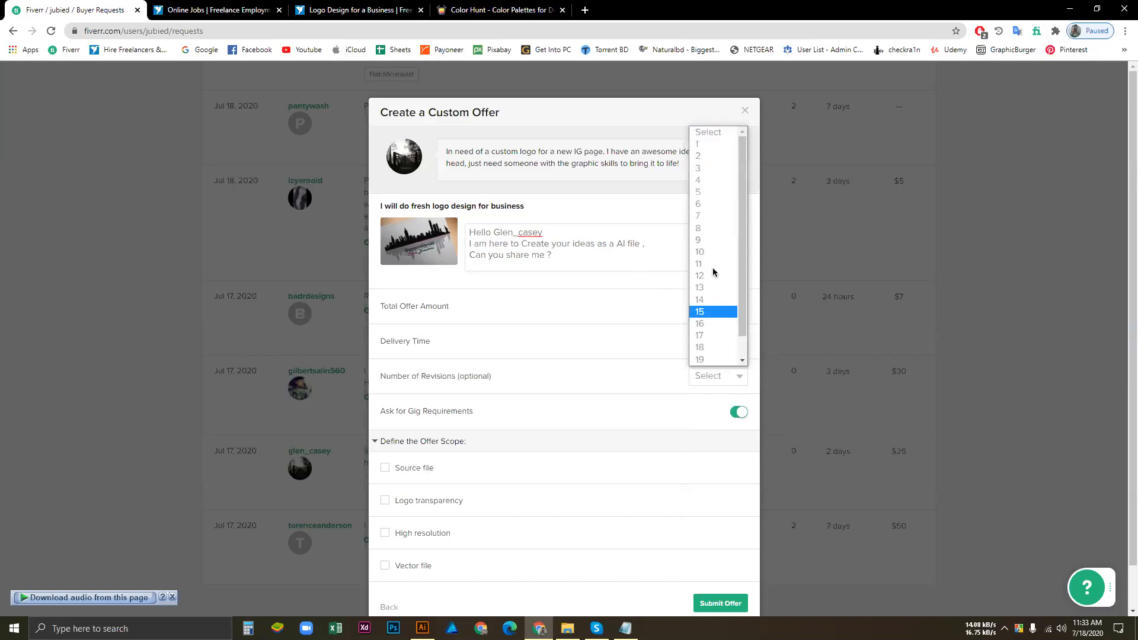
left_click(712, 202)
Include logo transparency, high resolution and vector file in the offer scope and submit the offer.
left_click(422, 504)
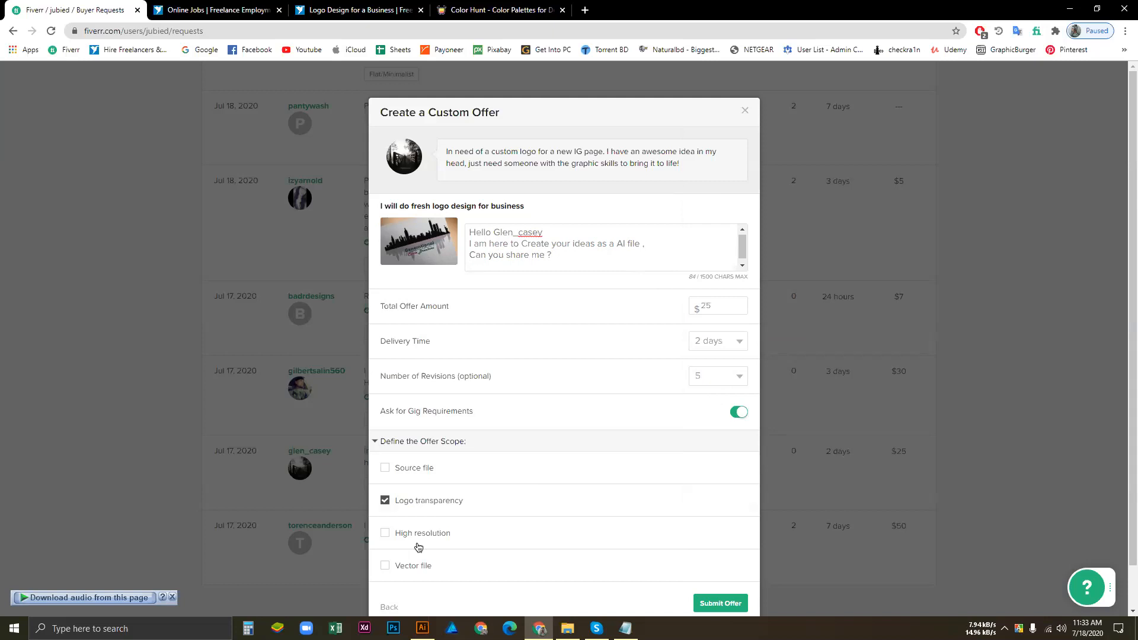
left_click(420, 541)
left_click(422, 571)
left_click(722, 602)
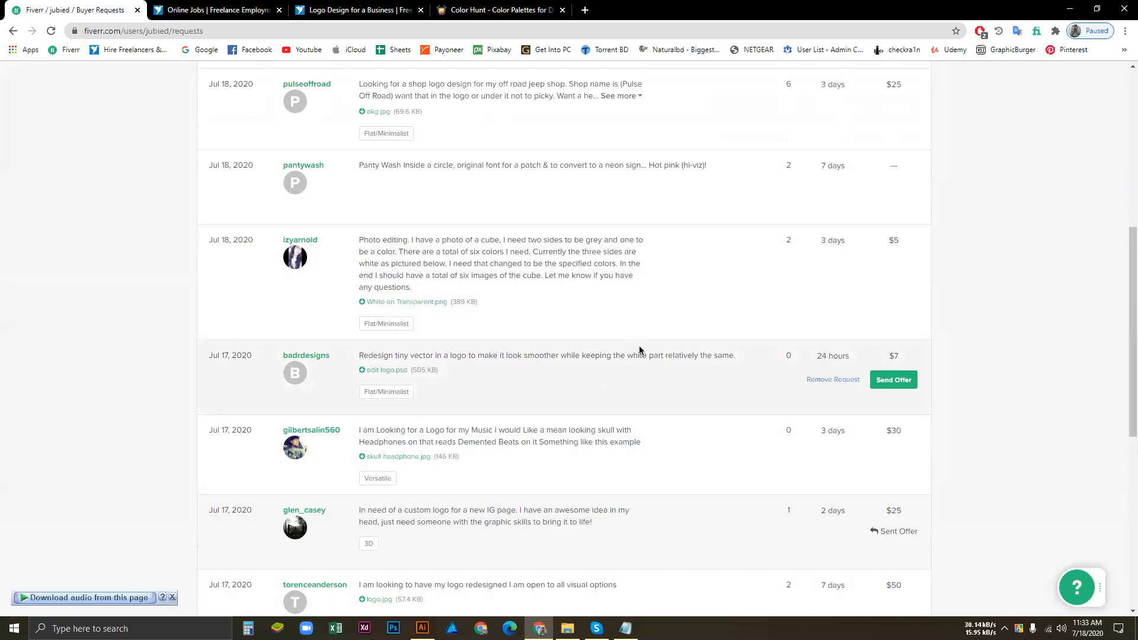
Download the $150 vintage logo request's attached image, view it in Photos and close it.
scroll(640, 343, "up", 5)
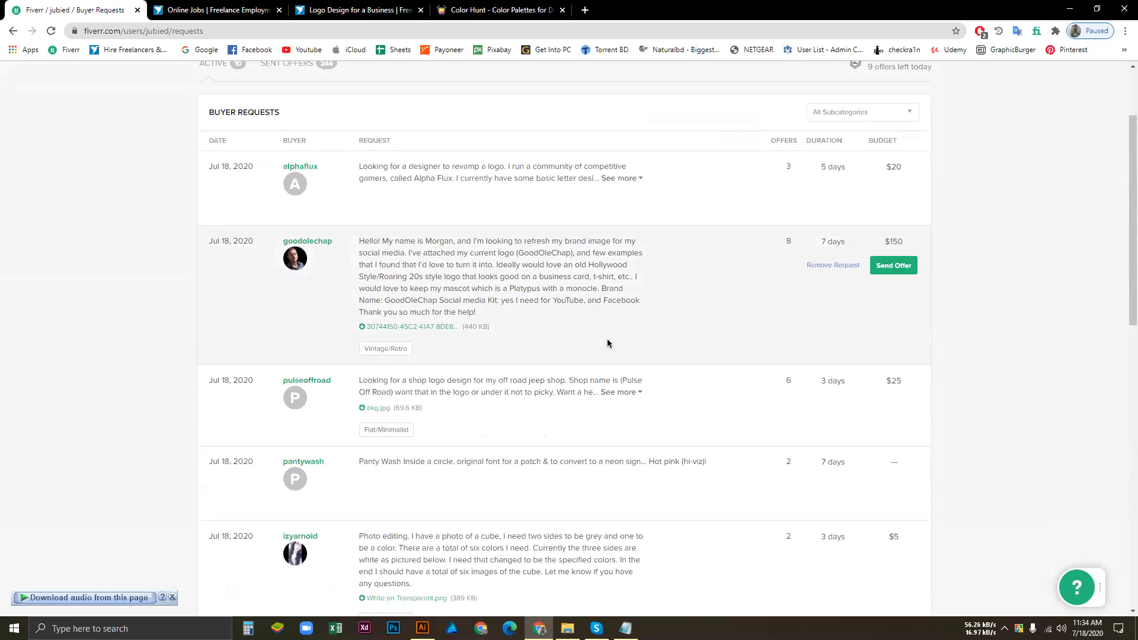
left_click(418, 325)
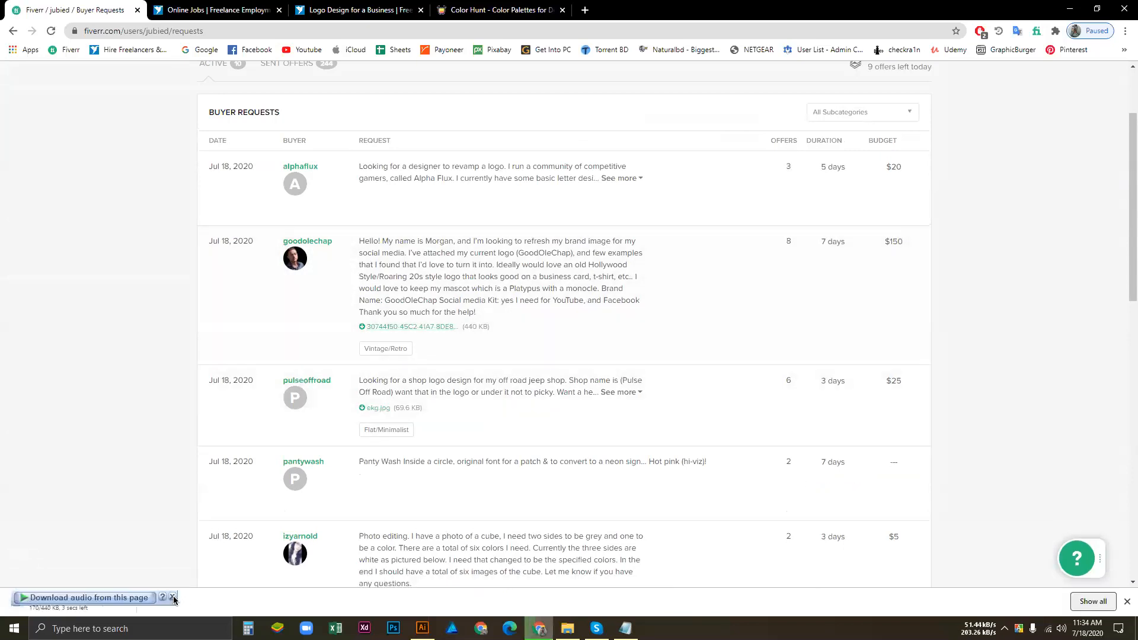
left_click(132, 604)
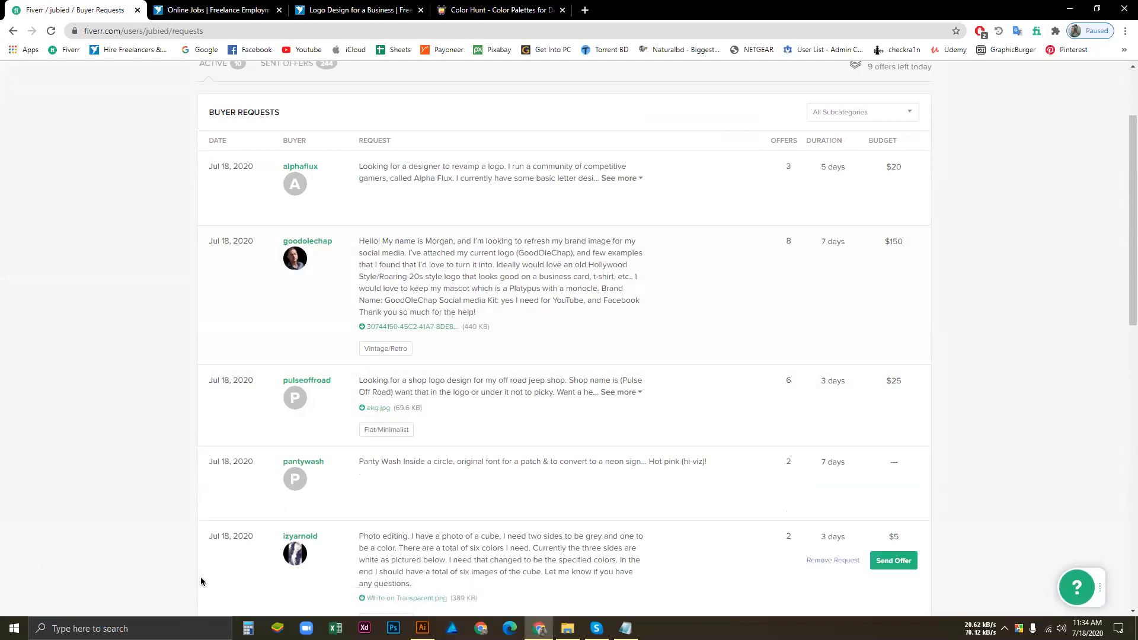
left_click(601, 448)
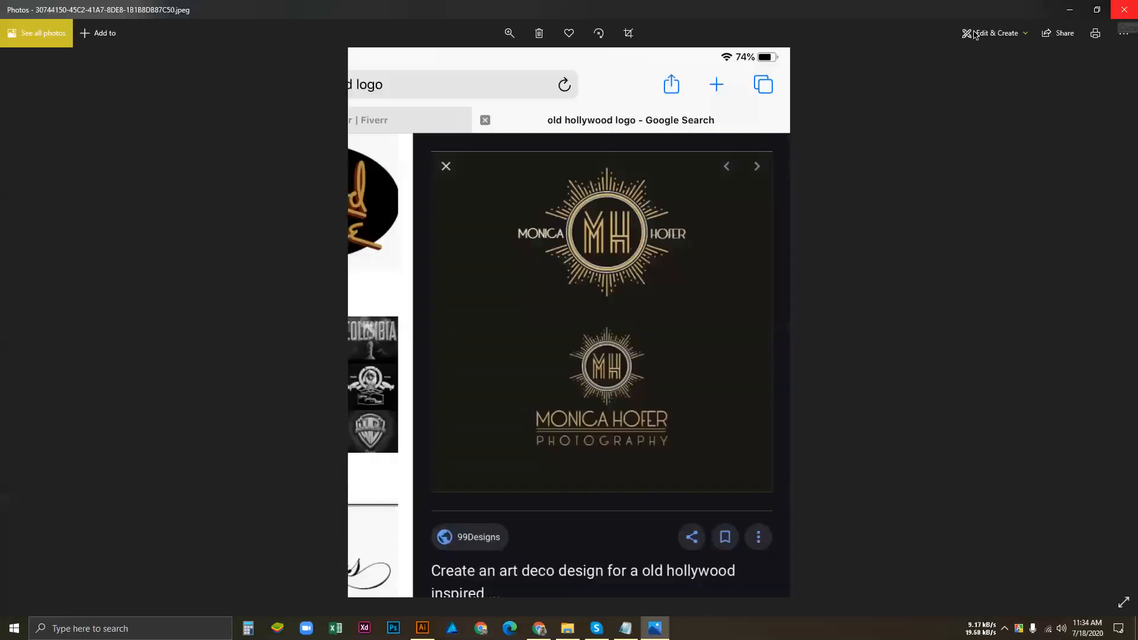
left_click(1122, 10)
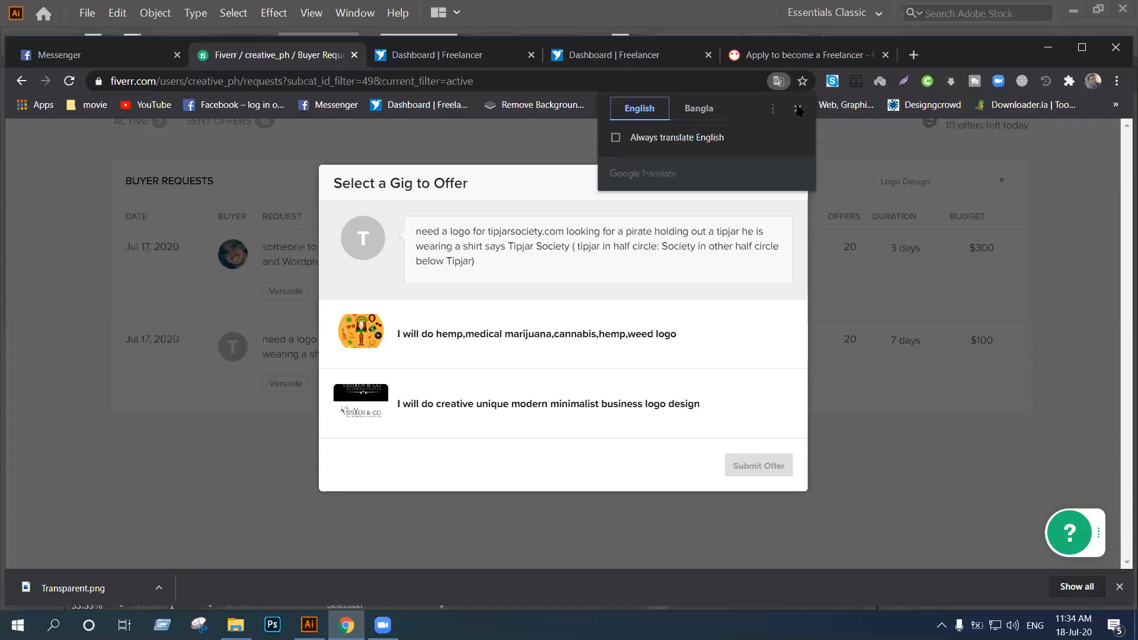
Dismiss the Google Translate prompt above the gig selection for the tipjarsociety.com logo request.
left_click(796, 111)
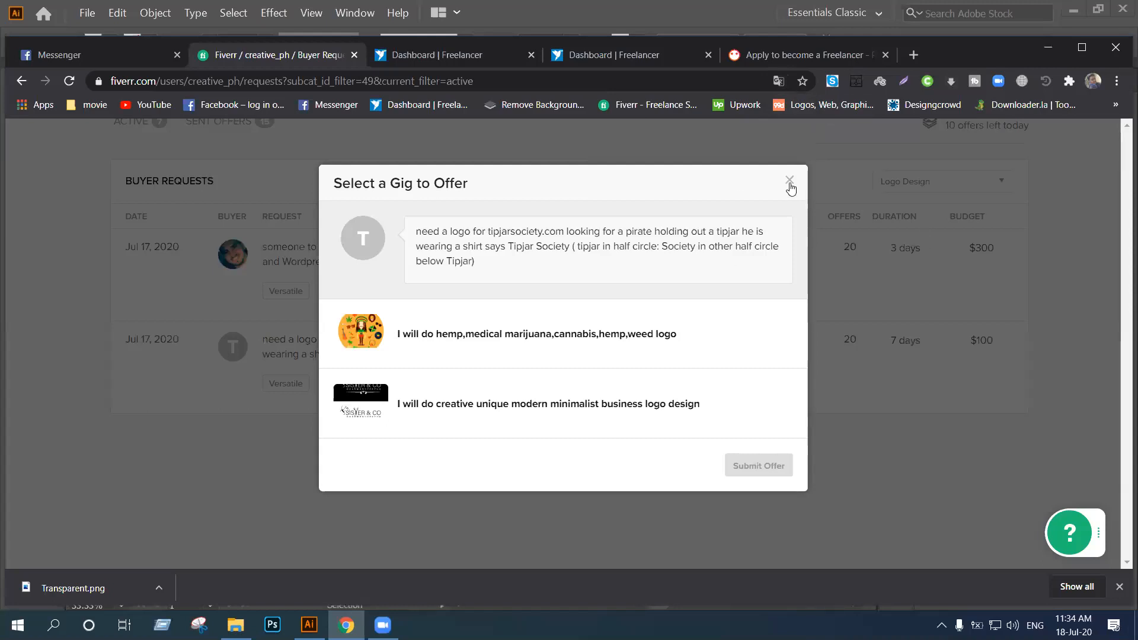
Open the gig selection for the $300 flooring website and logo request and read its full description.
left_click(935, 250)
left_click(960, 280)
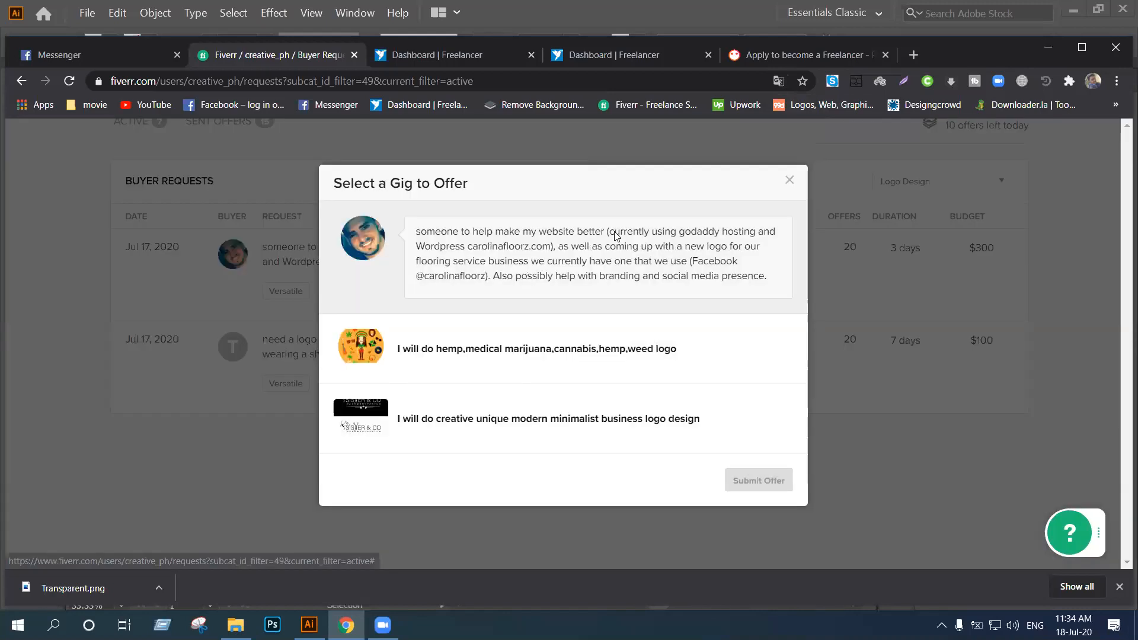
left_click_drag(417, 227, 772, 297)
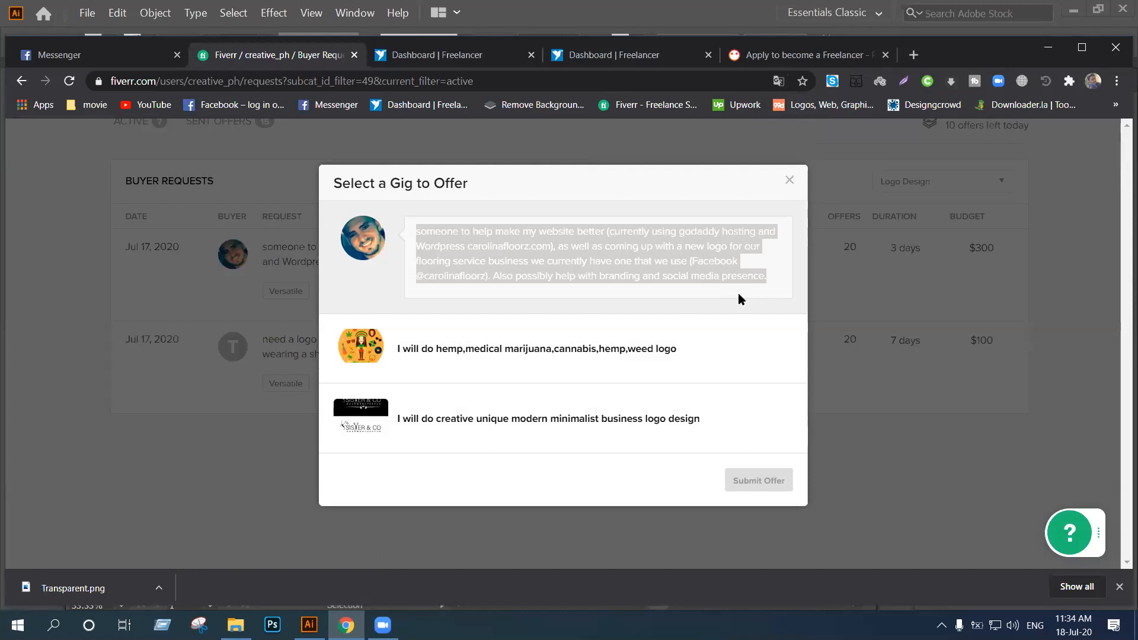
left_click(463, 232)
left_click_drag(417, 232, 774, 283)
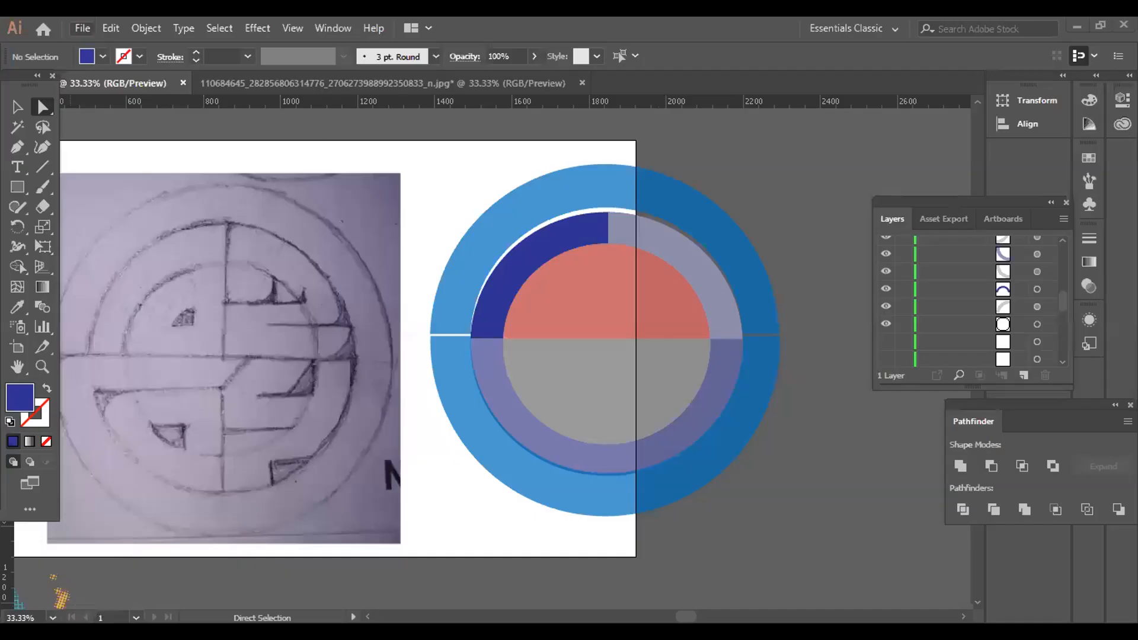
left_click(83, 28)
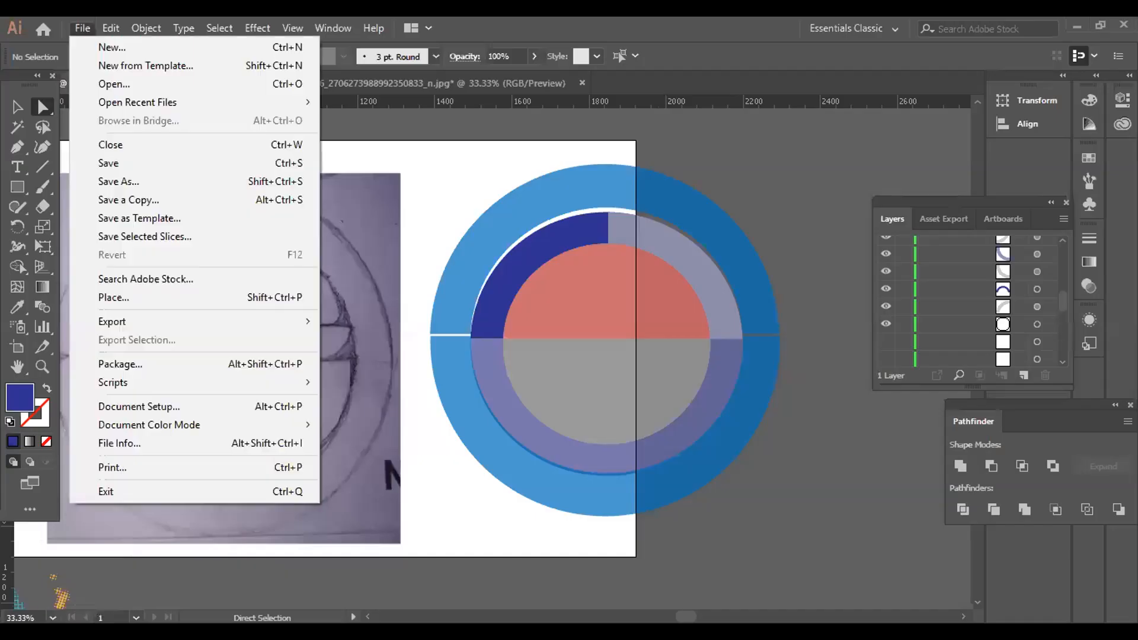
left_click(126, 47)
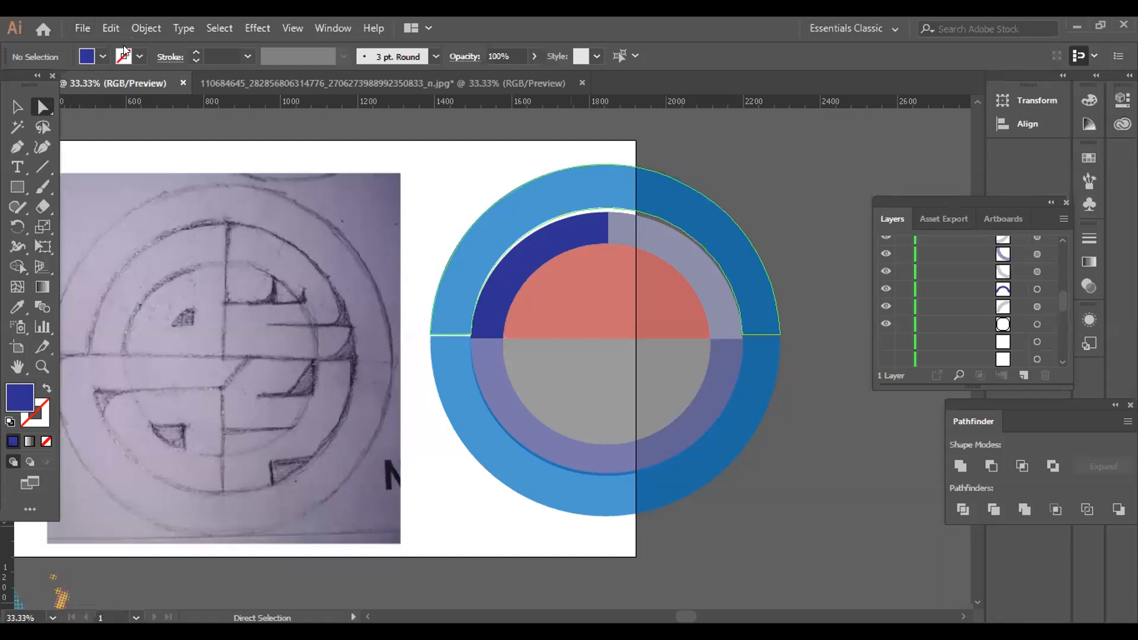
key("ctrl+n")
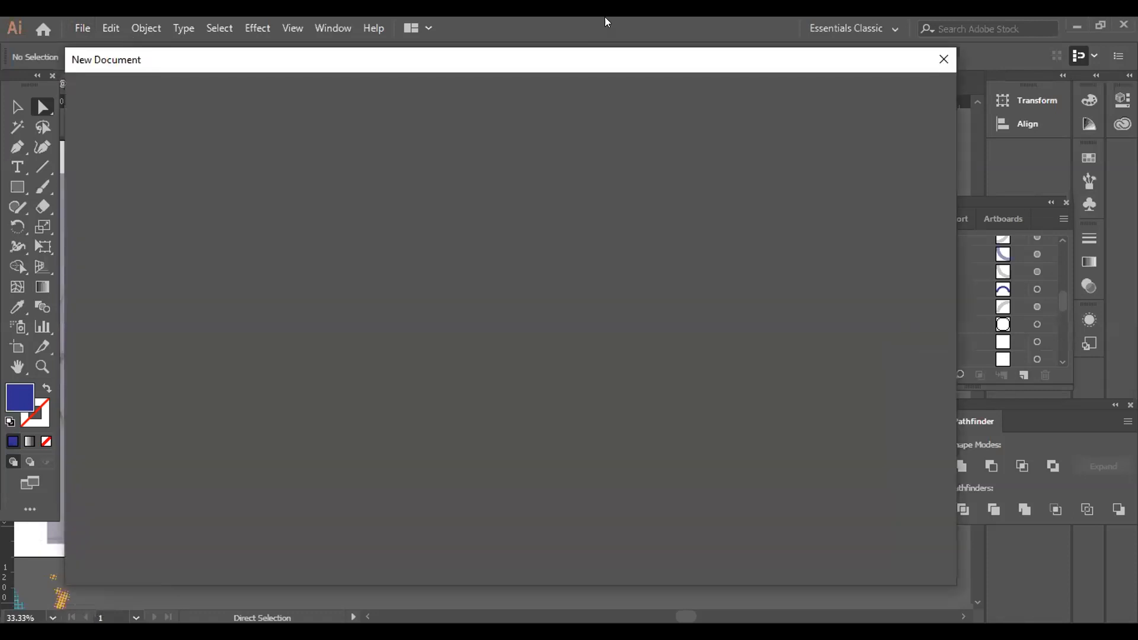
left_click(939, 54)
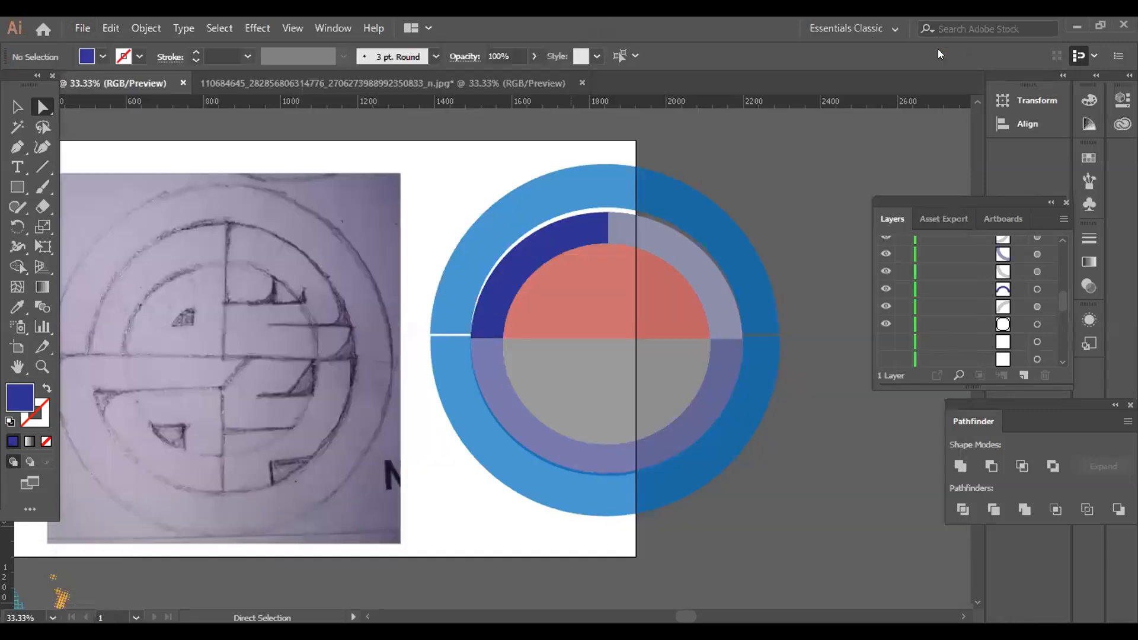
Draw a solid red circle on the empty canvas below the artboard, using the red of the logo's inner quarter.
left_click(555, 291)
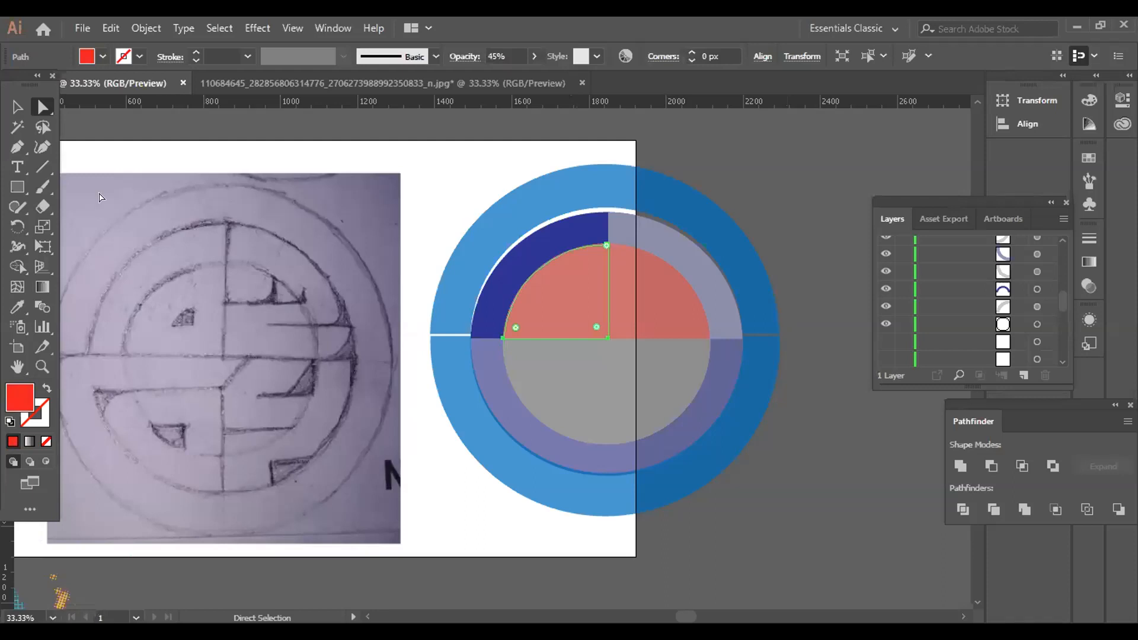
left_click(42, 169)
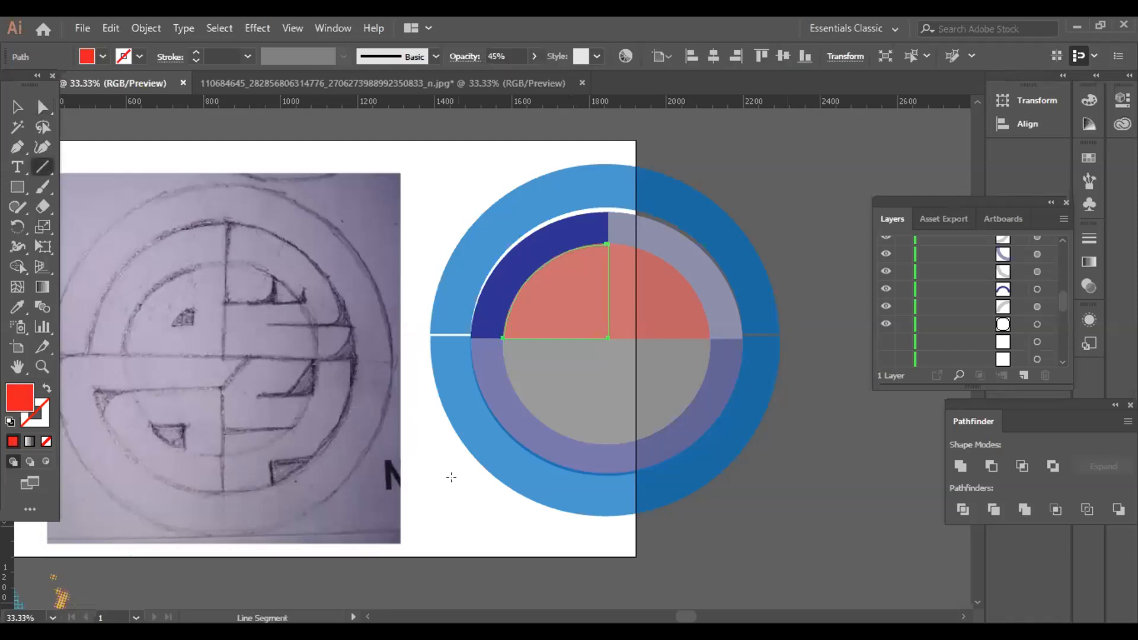
scroll(450, 476, "down", 6)
scroll(450, 476, "down", 1)
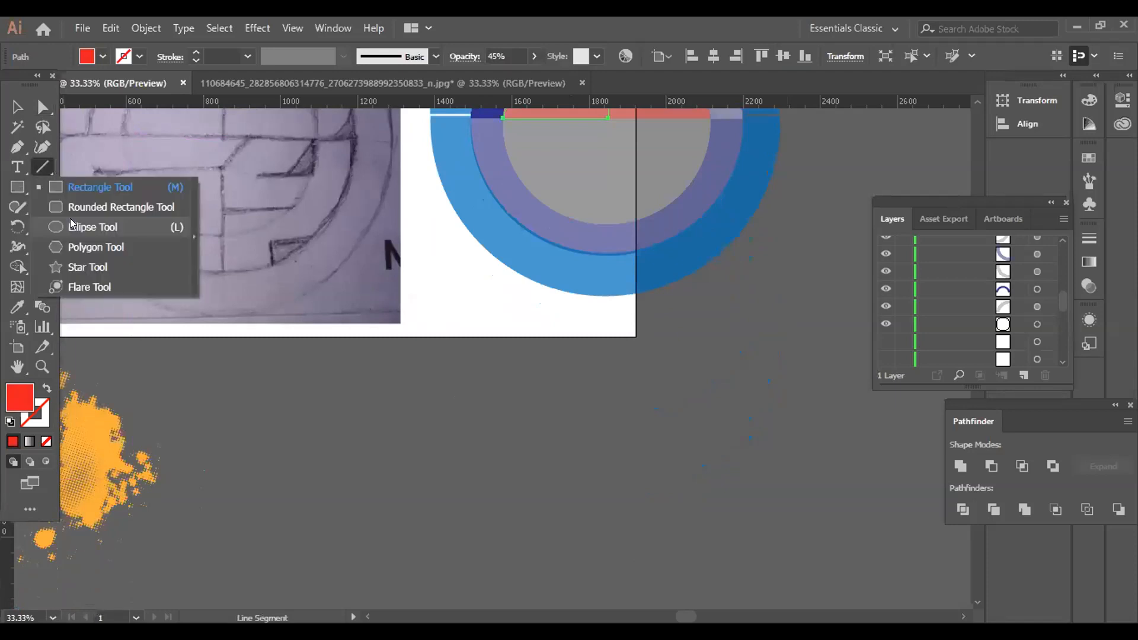
left_click(71, 227)
left_click_drag(521, 513, 608, 578)
Draw a vertical line and a horizontal line across the red circle, both extending past its edges.
left_click(42, 165)
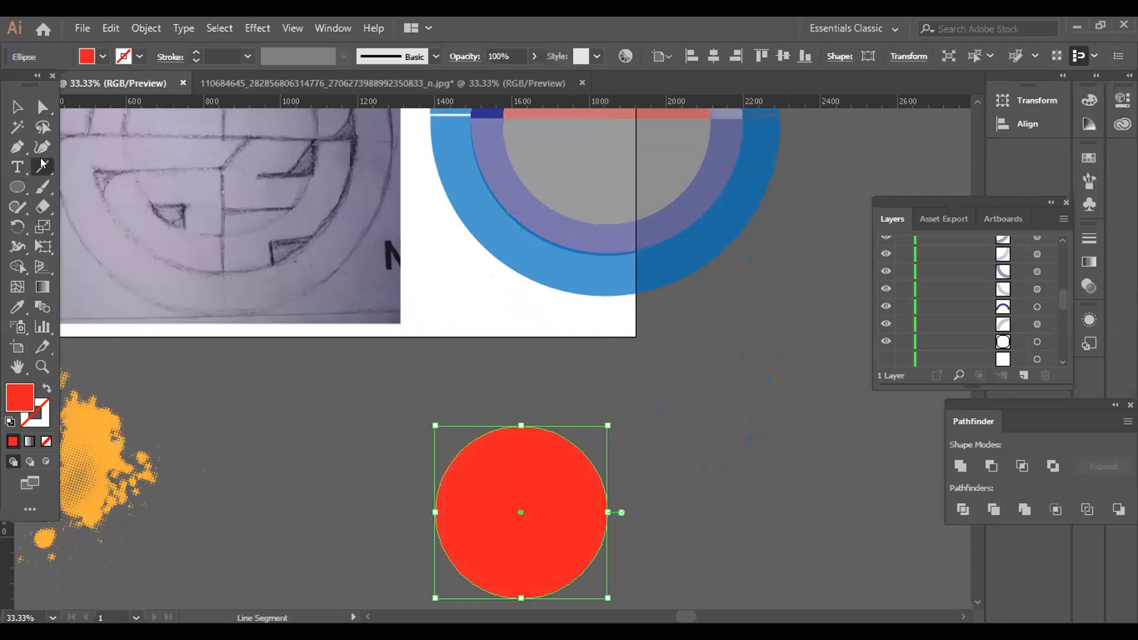
scroll(518, 524, "down", 2)
left_click_drag(517, 524, 515, 550)
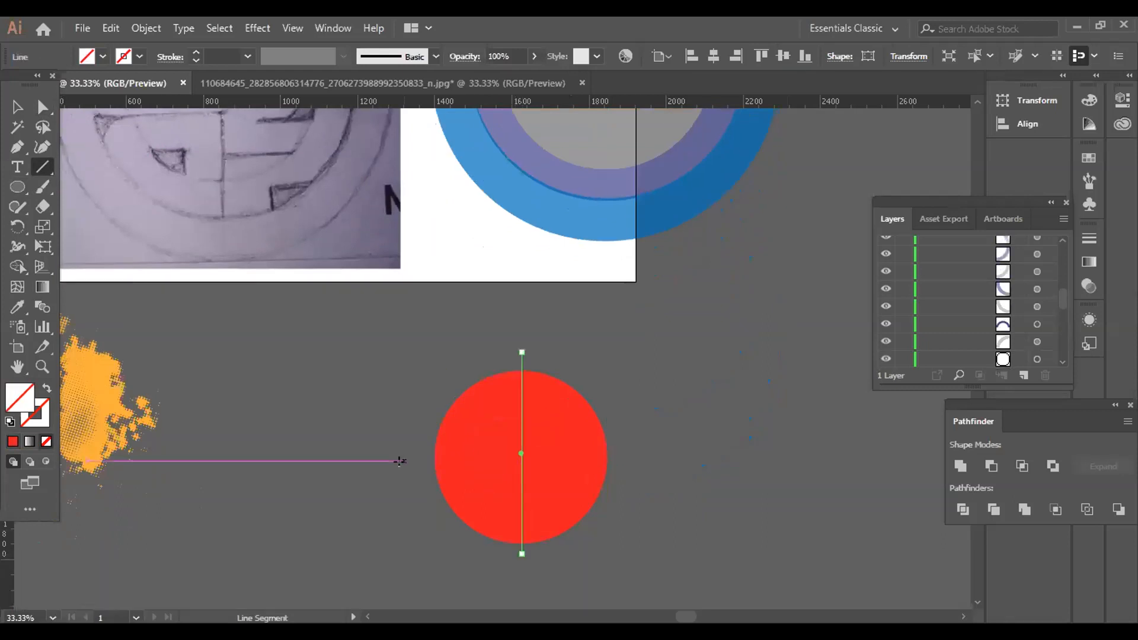
left_click_drag(404, 464, 653, 452)
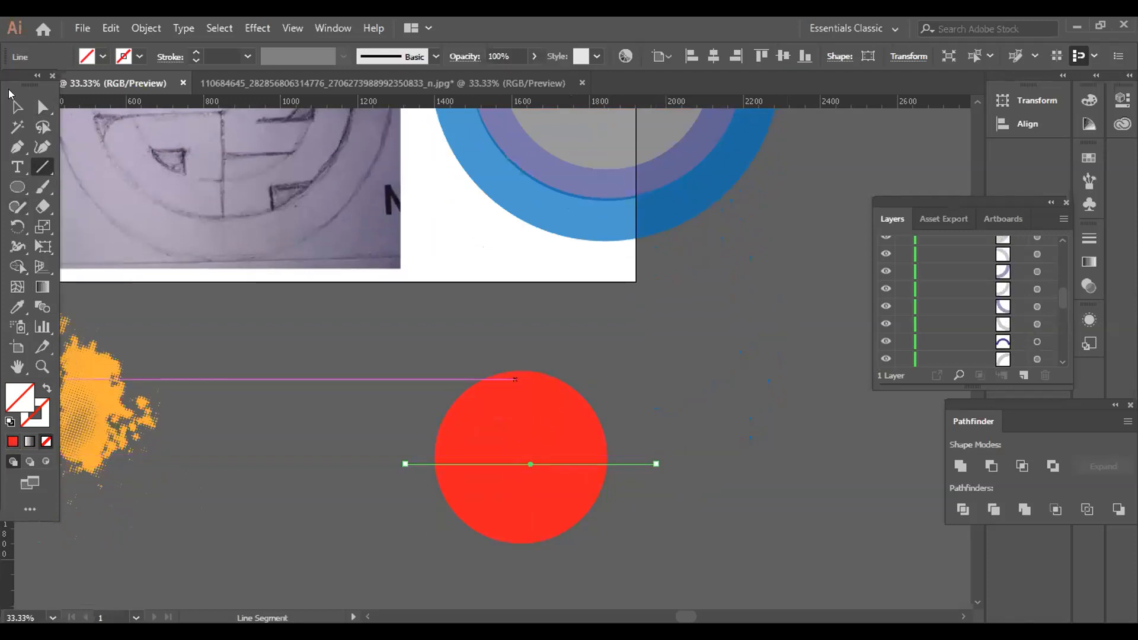
Centre the horizontal line on the red circle and give the vertical line a 3 pt stroke and the horizontal one 5 pt.
key("v")
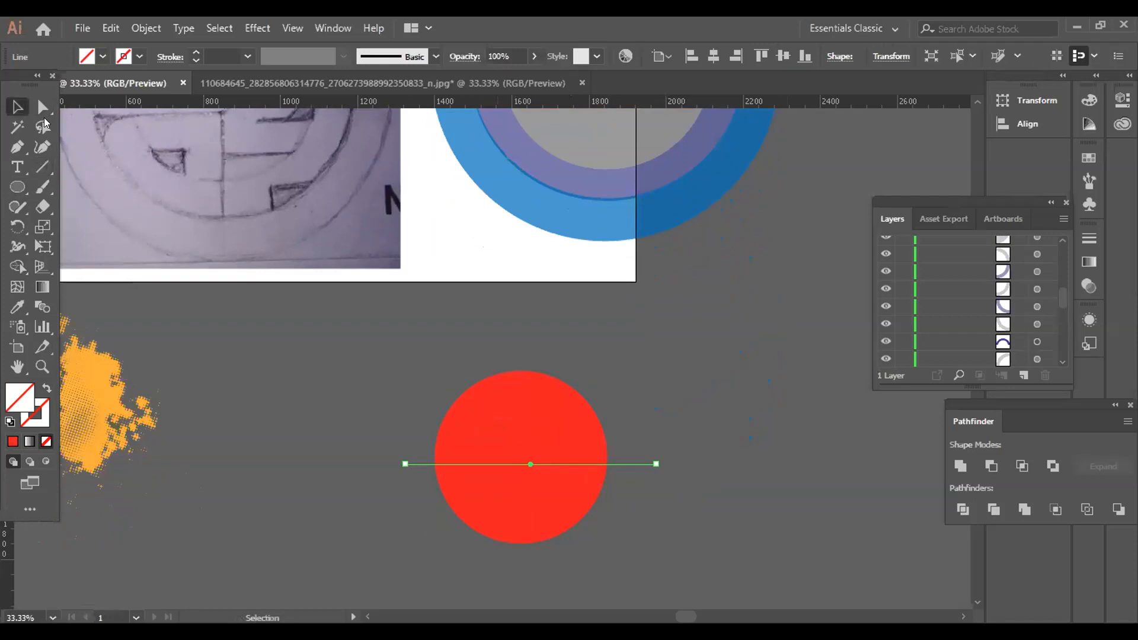
key("ctrl+z")
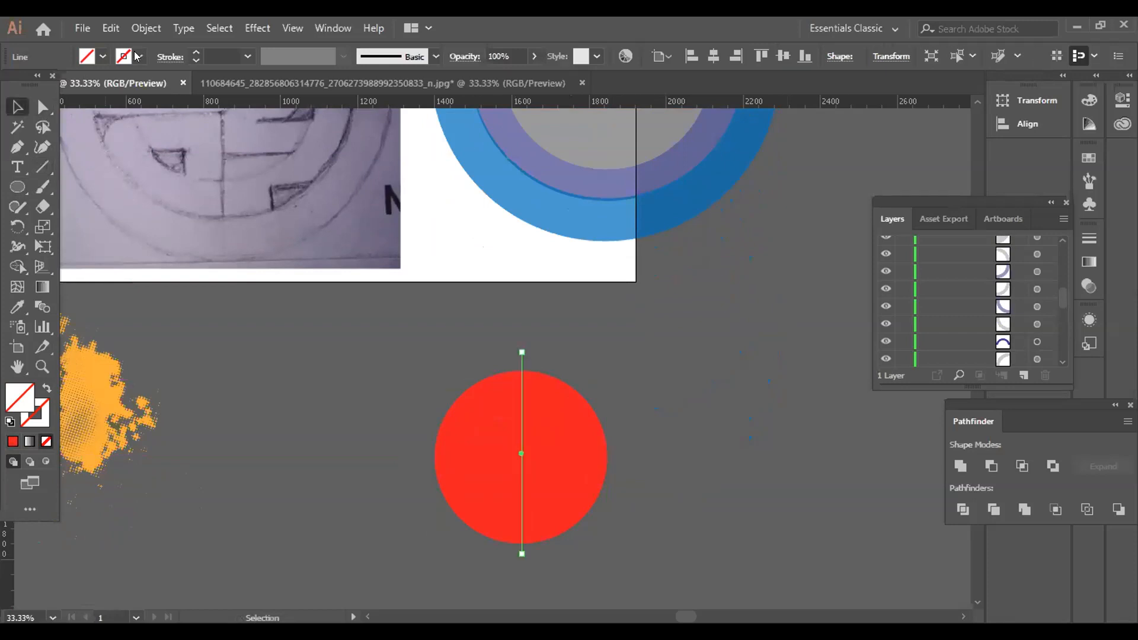
left_click(195, 52)
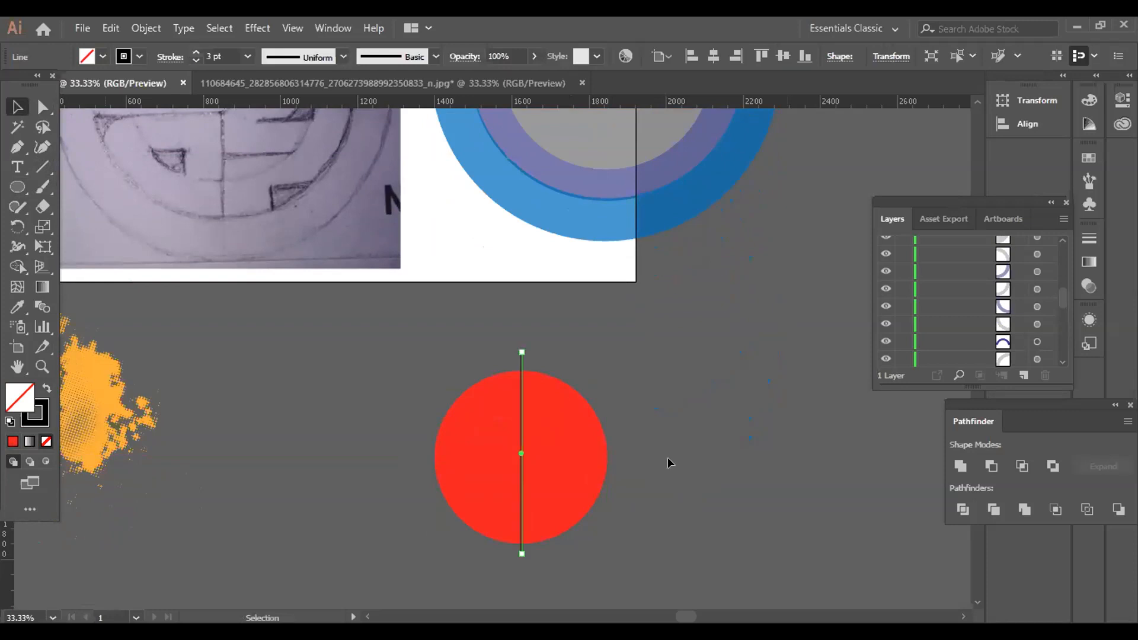
left_click(527, 462)
left_click_drag(527, 463, 522, 458)
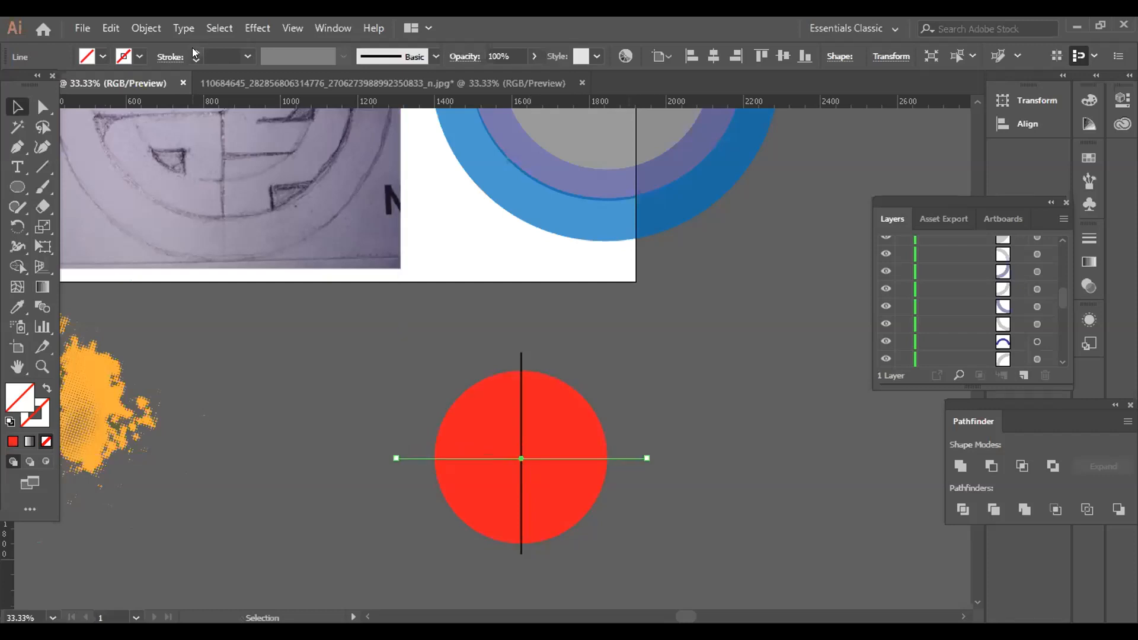
left_click(195, 53)
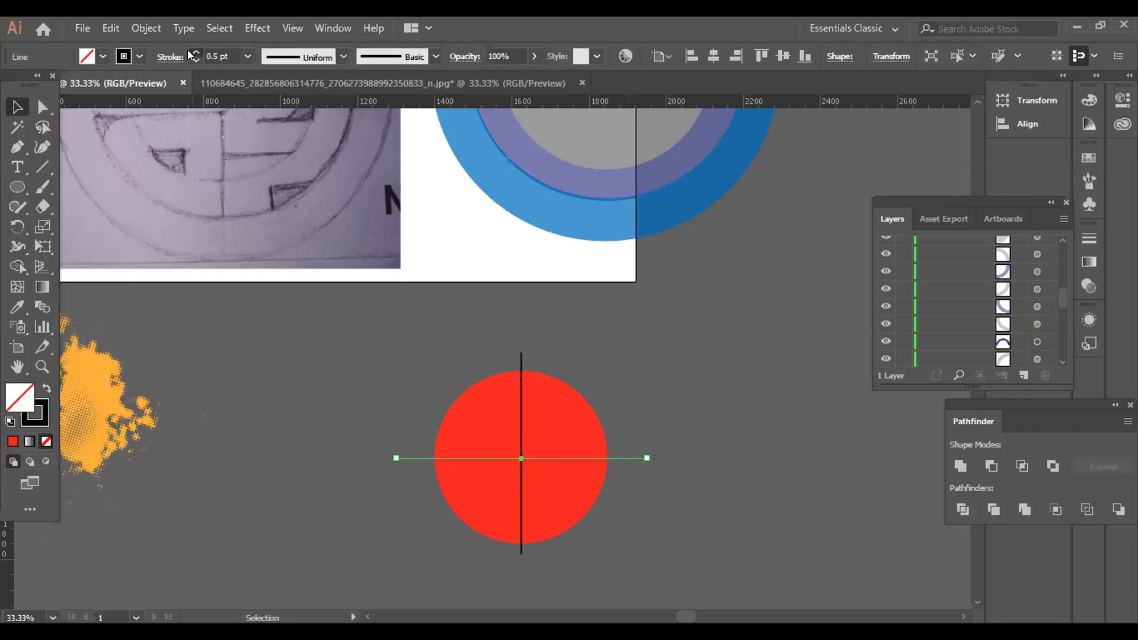
left_click(195, 53)
left_click(196, 53)
left_click(195, 53)
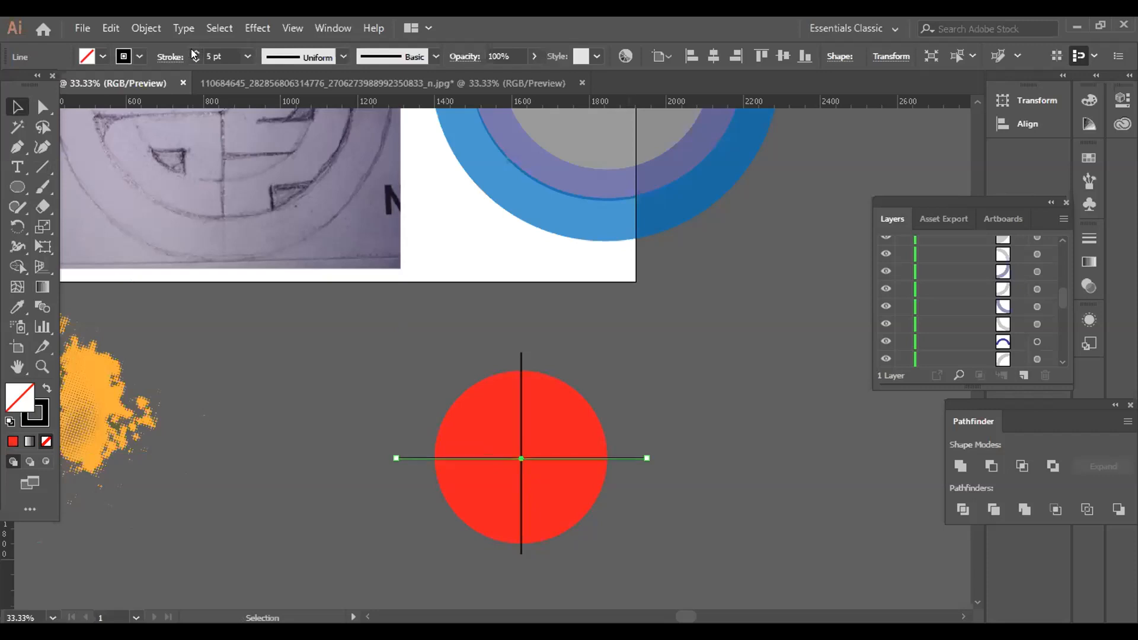
Divide the red circle along both crossing lines with Pathfinder and ungroup the resulting pieces.
key("ctrl+shift+a")
left_click_drag(397, 353, 616, 523)
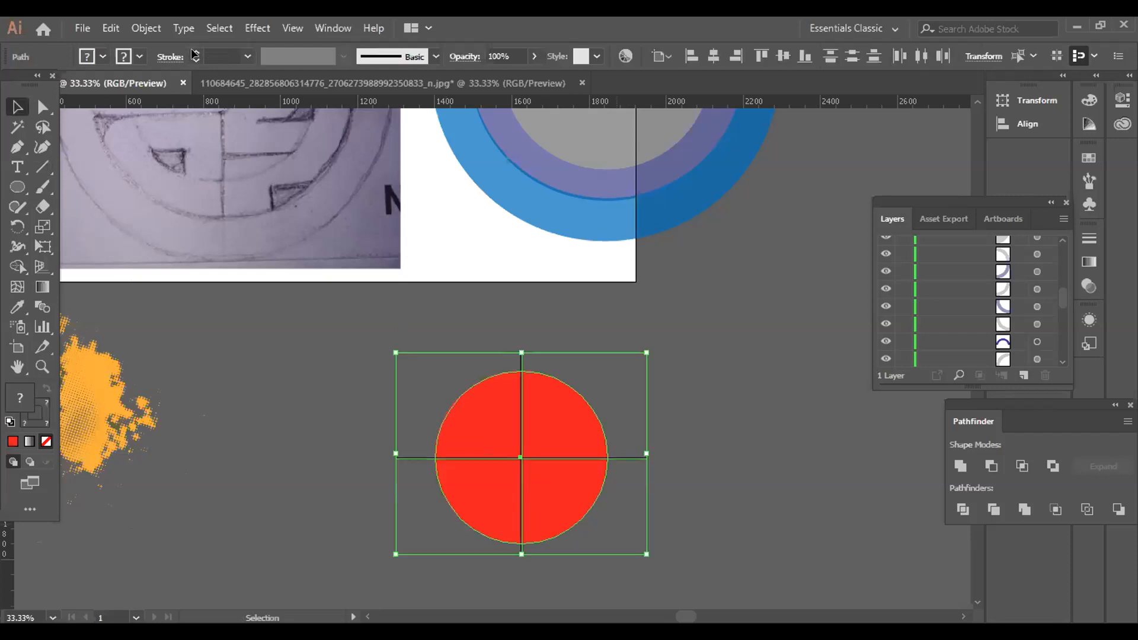
left_click(963, 508)
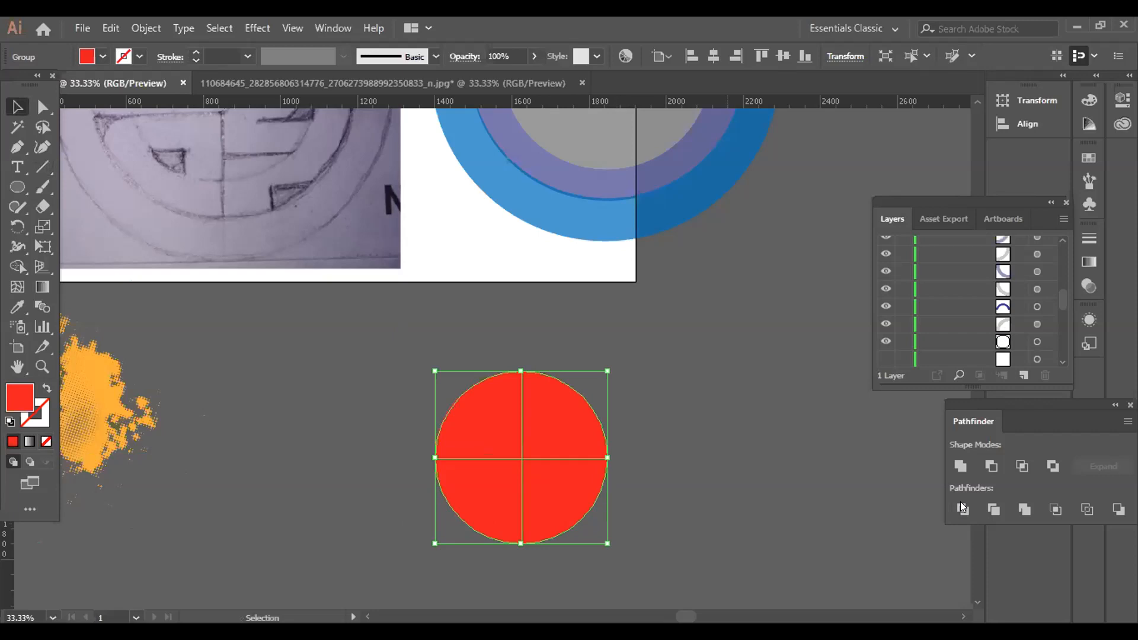
key("ctrl+shift+a")
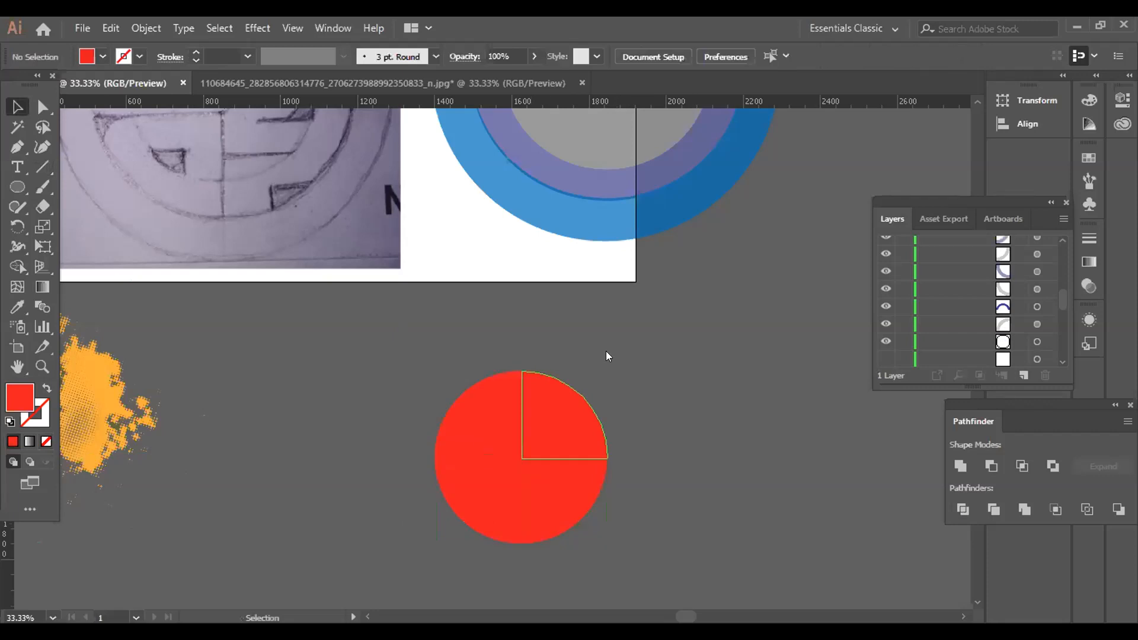
key("ctrl+z")
right_click(618, 290)
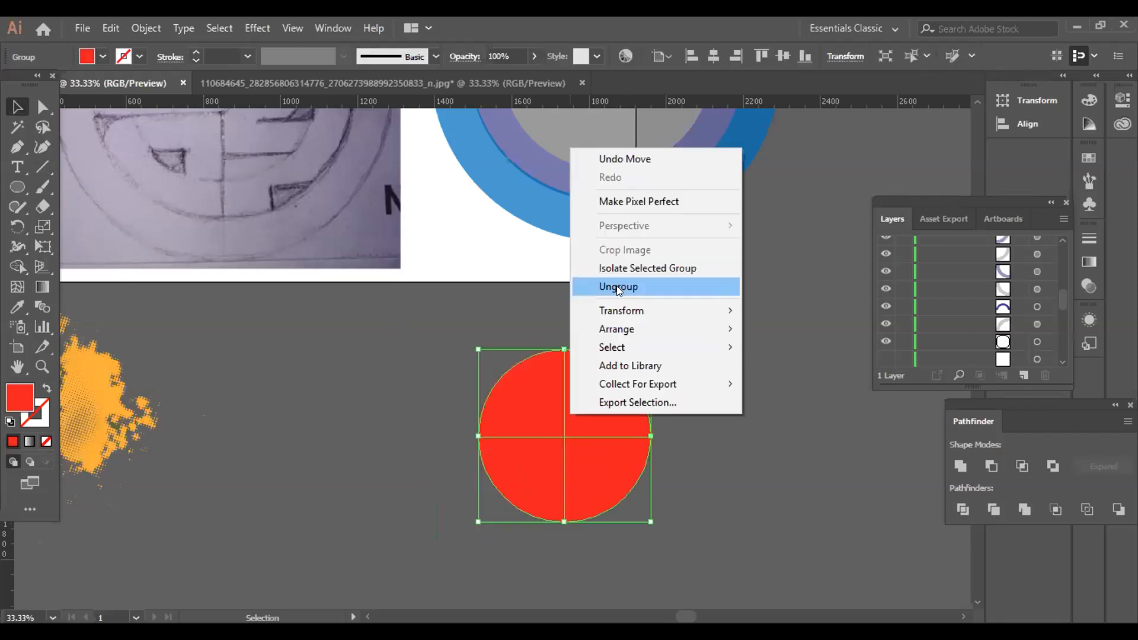
left_click(618, 289)
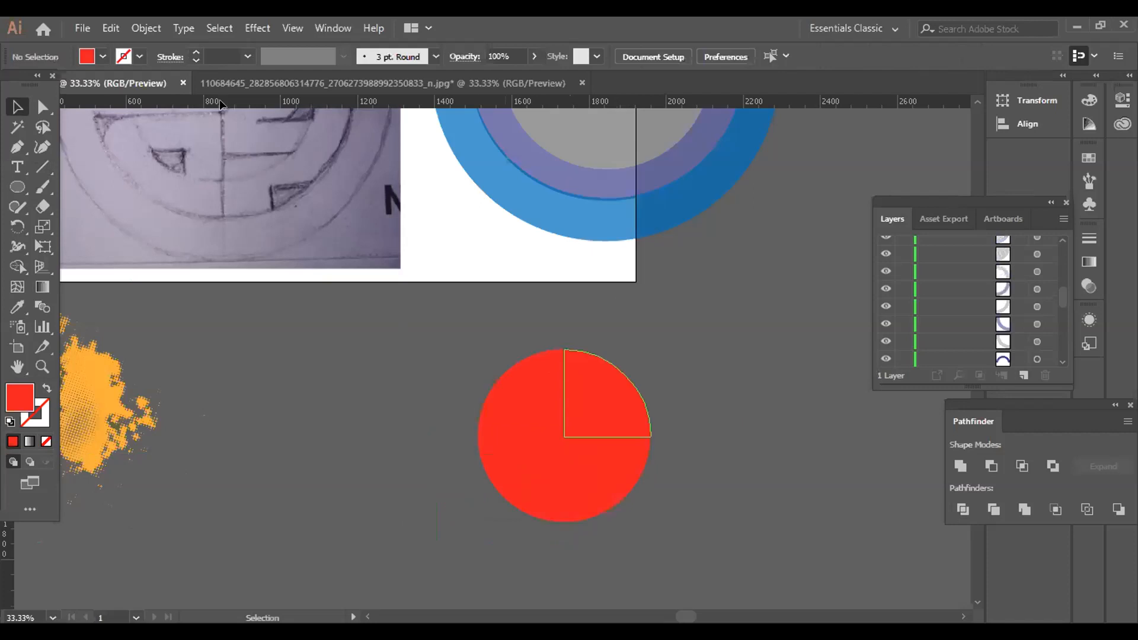
Give the four circle quarters a 4 pt black stroke.
left_click(193, 52)
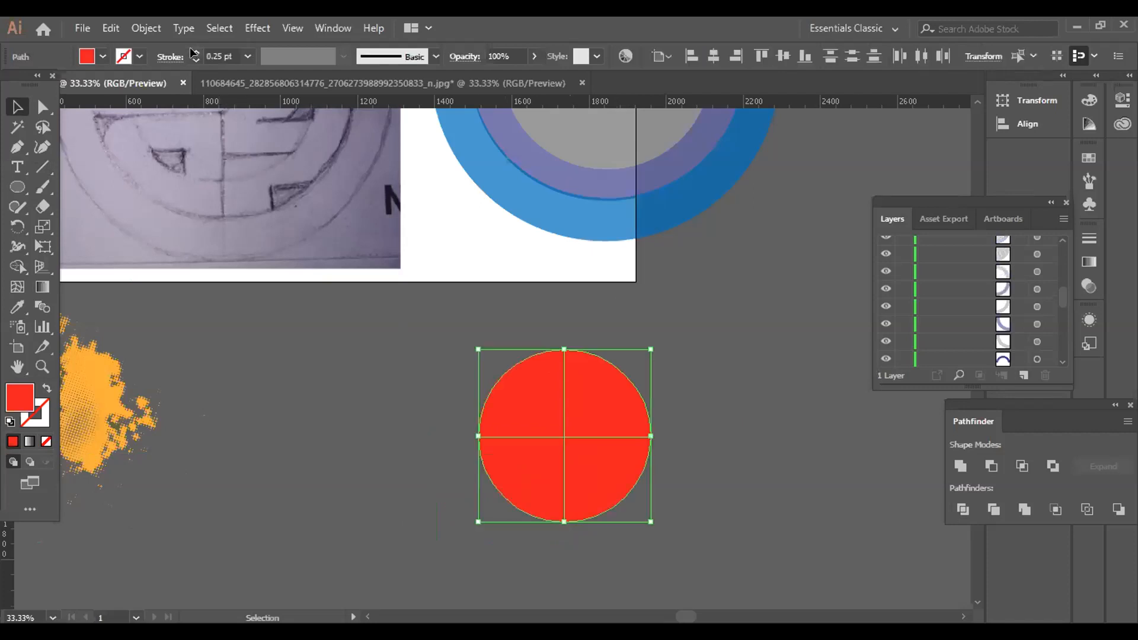
left_click(194, 51)
left_click(194, 52)
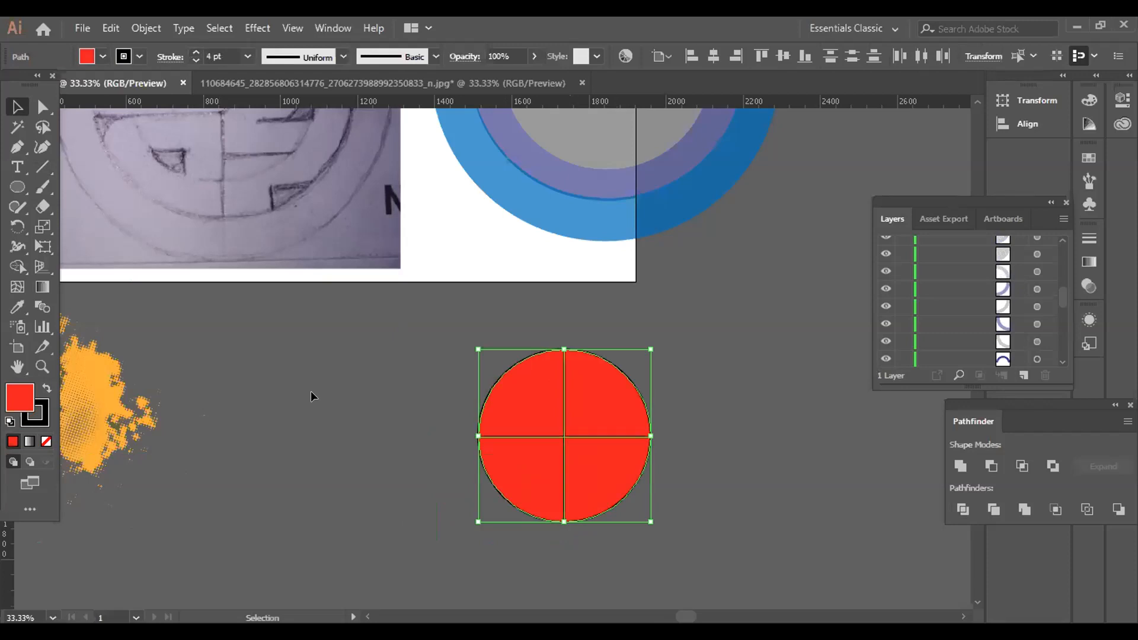
left_click(313, 396)
Move the four red quarters apart so that gaps separate them.
left_click_drag(642, 398, 669, 395)
left_click_drag(521, 393, 485, 380)
left_click_drag(521, 480, 496, 495)
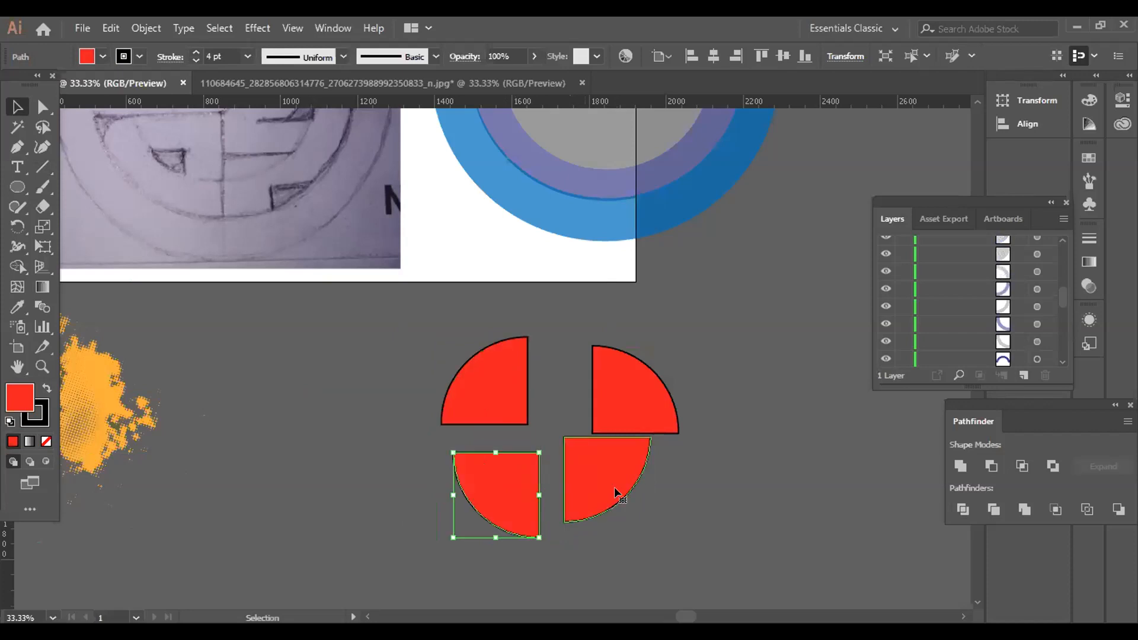
left_click_drag(617, 493, 644, 508)
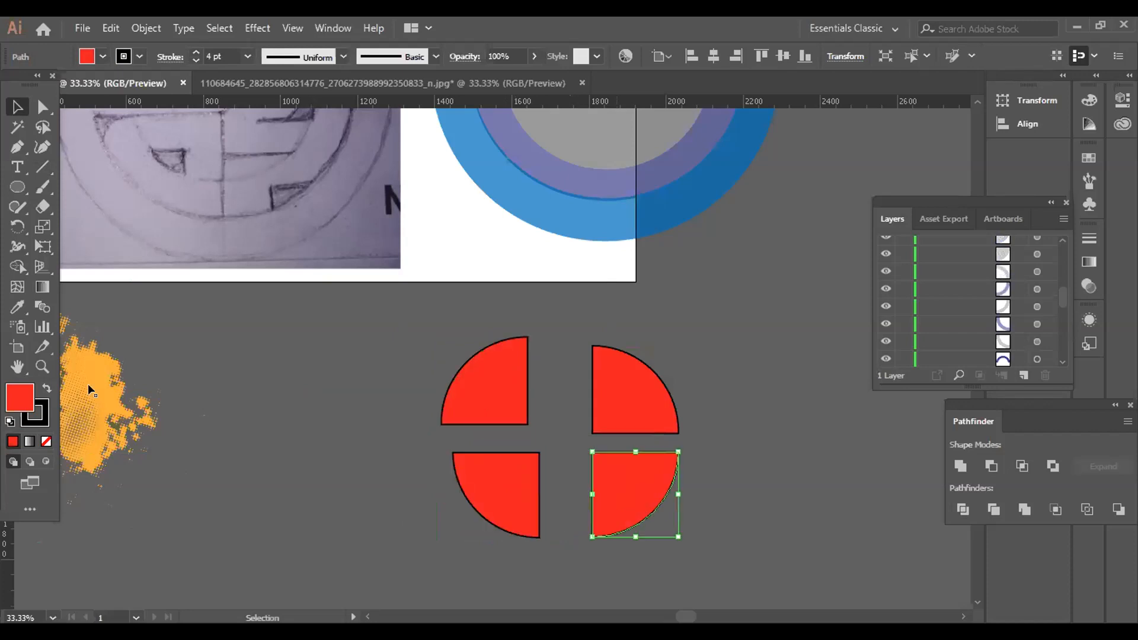
Delete the large orange splatter pieces, the pink halftone circle and the four red quarters below the artboard.
left_click(89, 390)
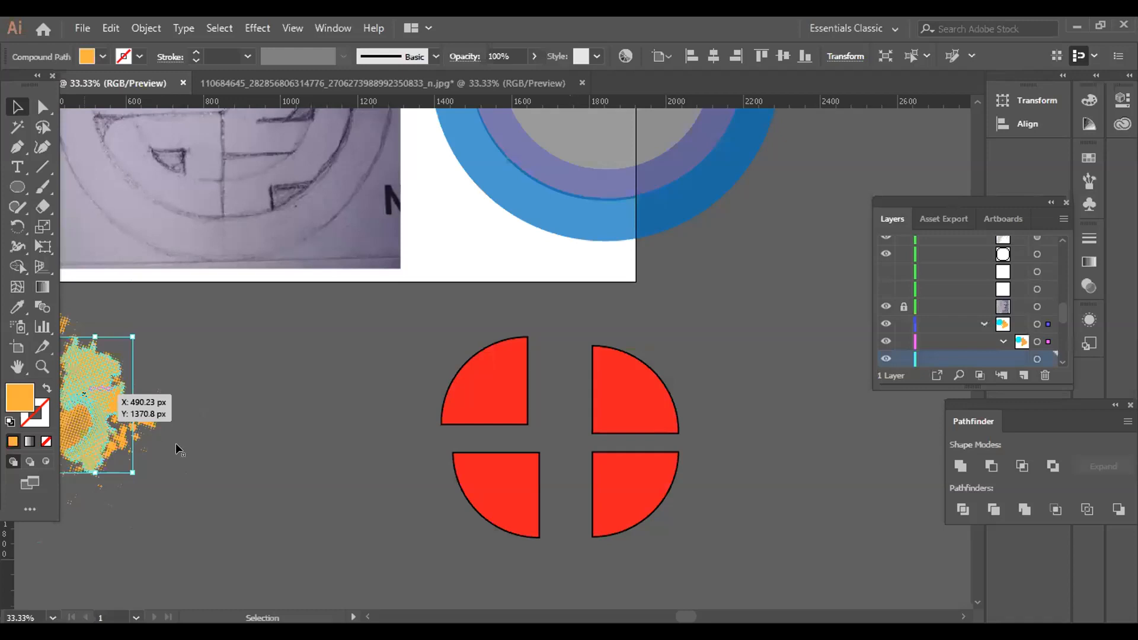
key("Delete")
left_click(155, 440)
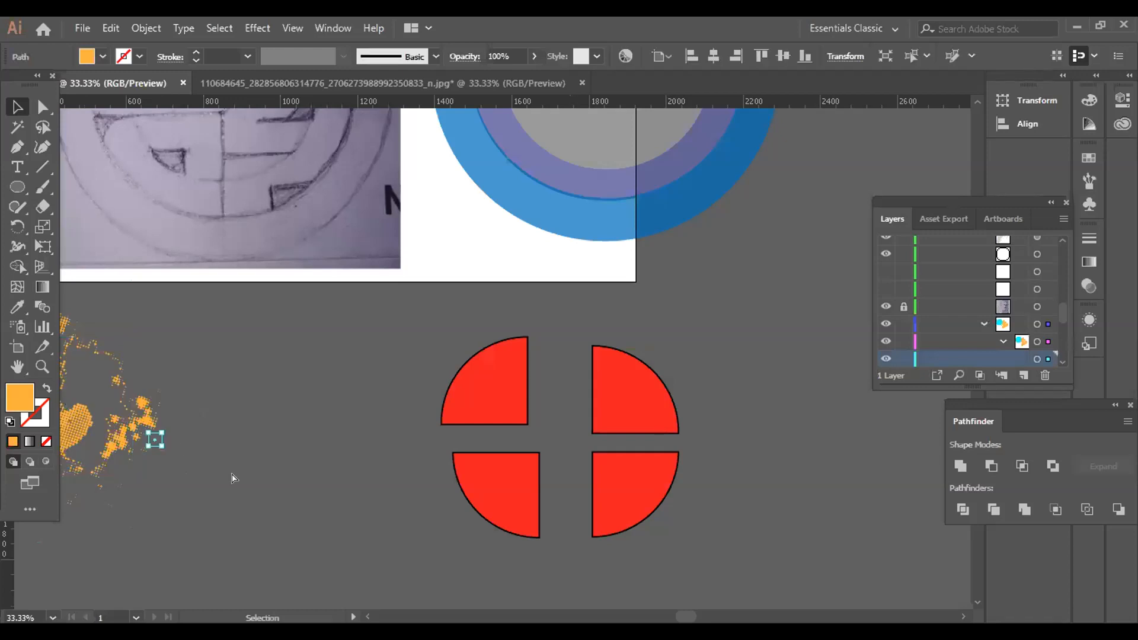
key("ctrl+minus")
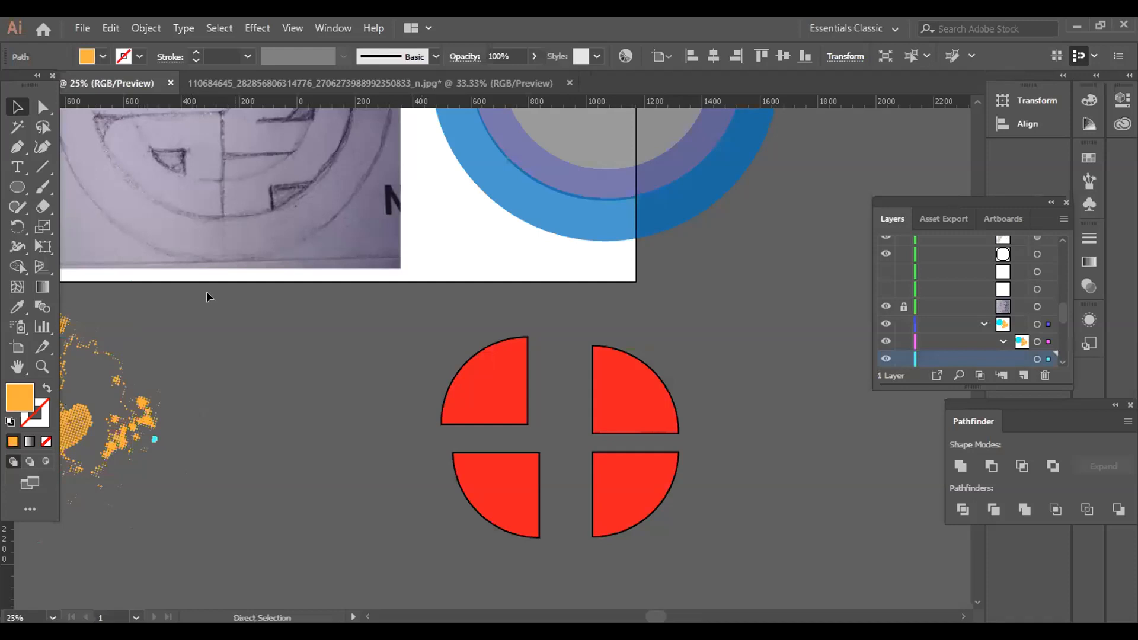
left_click_drag(208, 294, 876, 449)
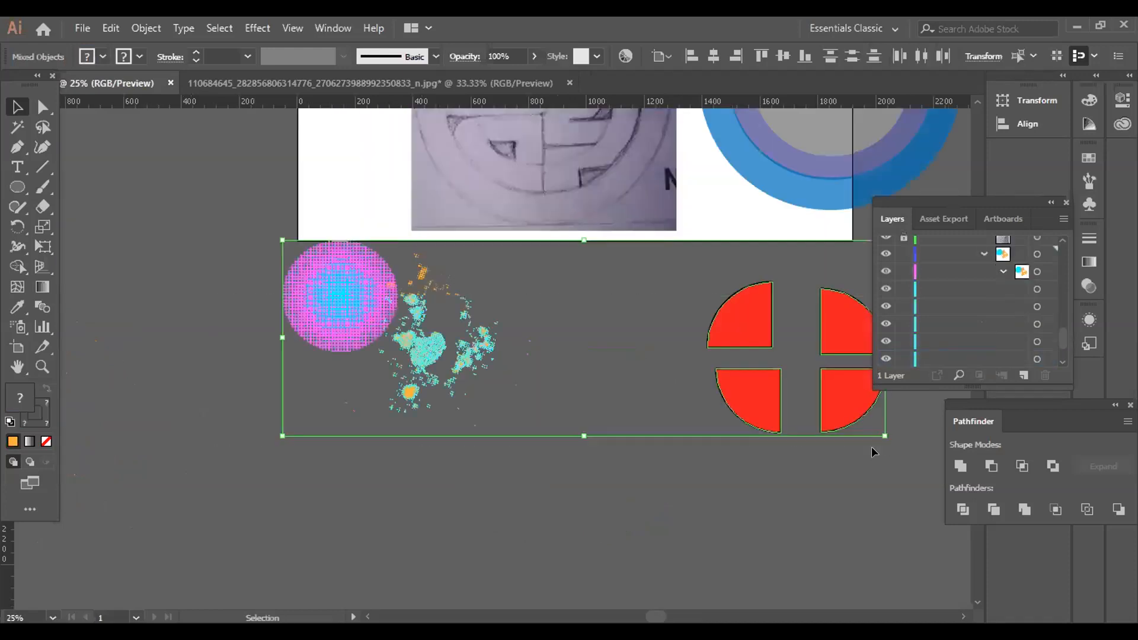
key("Delete")
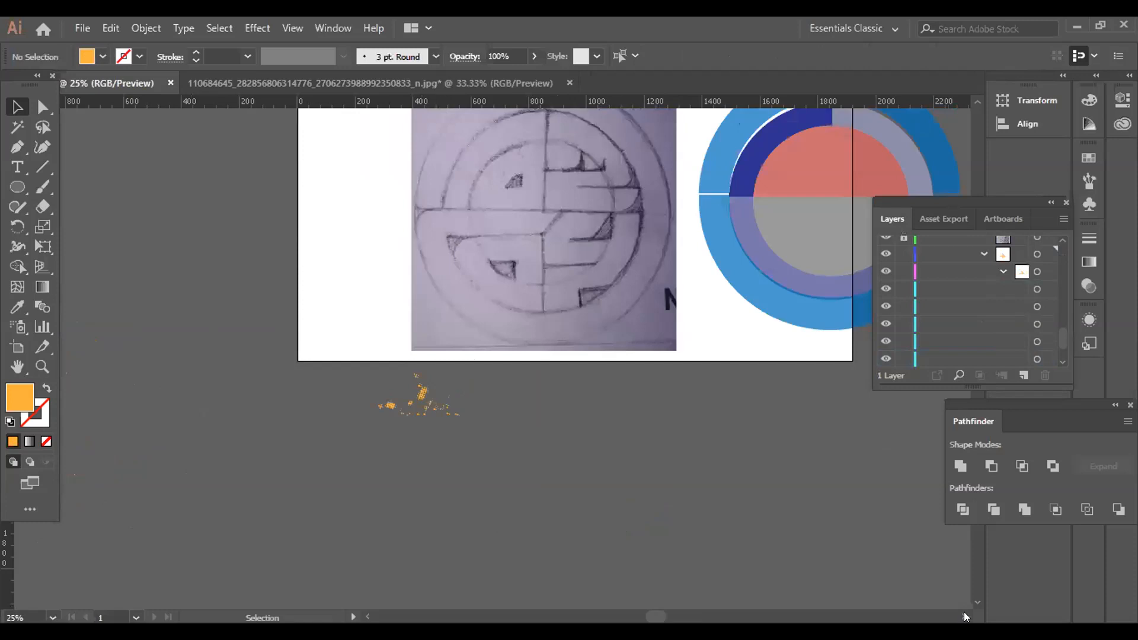
scroll(964, 616, "up", 2)
scroll(966, 617, "right", 3)
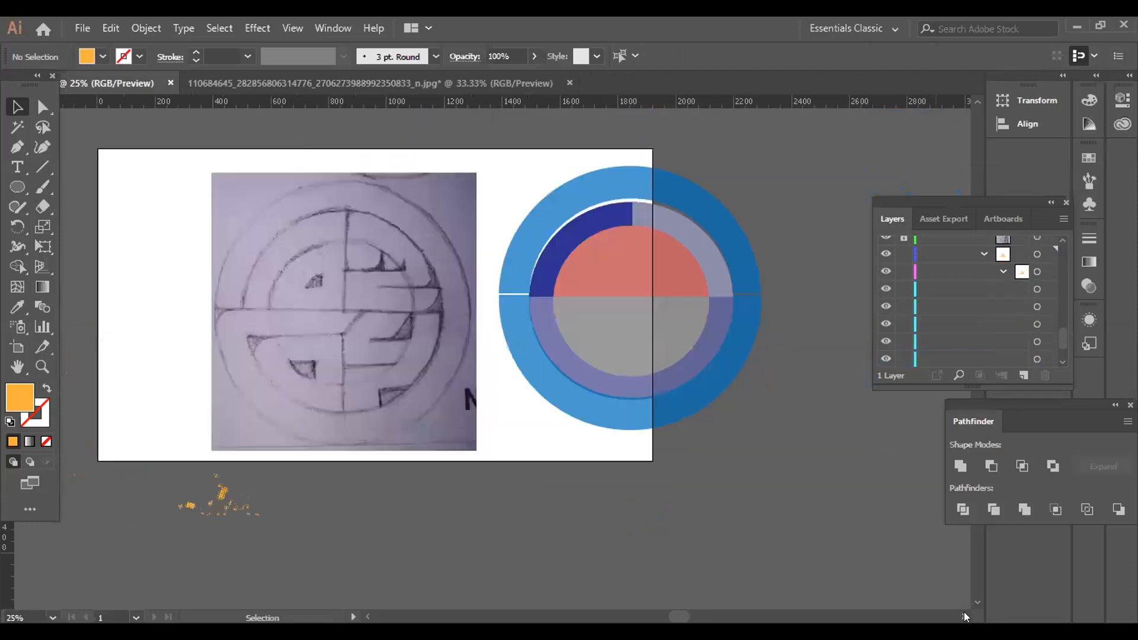
scroll(657, 176, "right", 1)
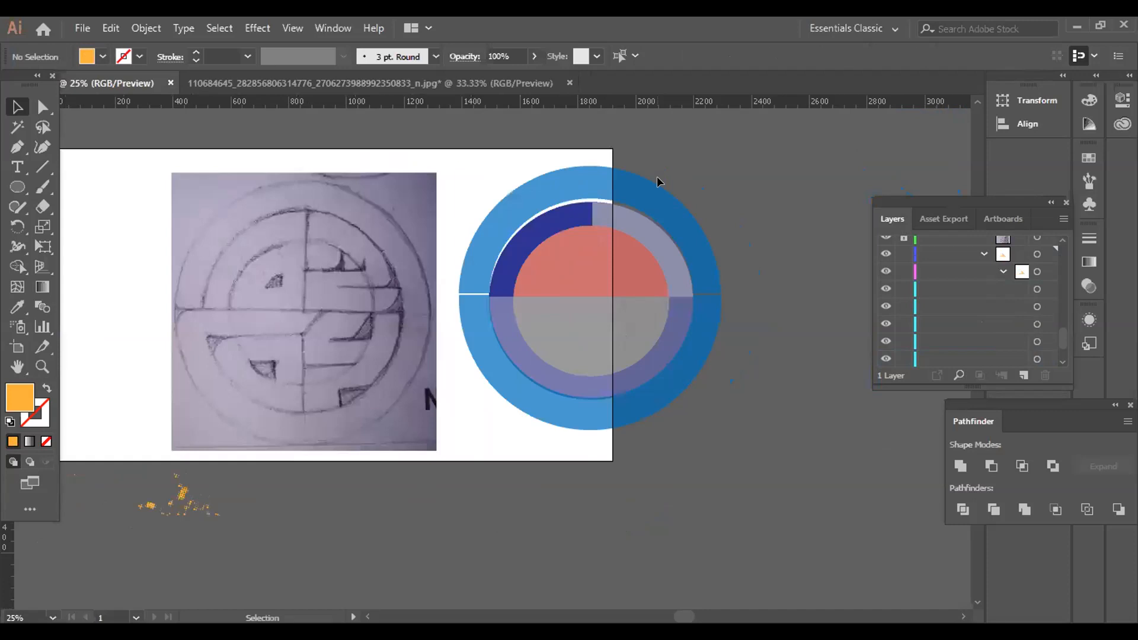
Set the opacity of the upper and lower blue outer half rings to 100%.
left_click(657, 176)
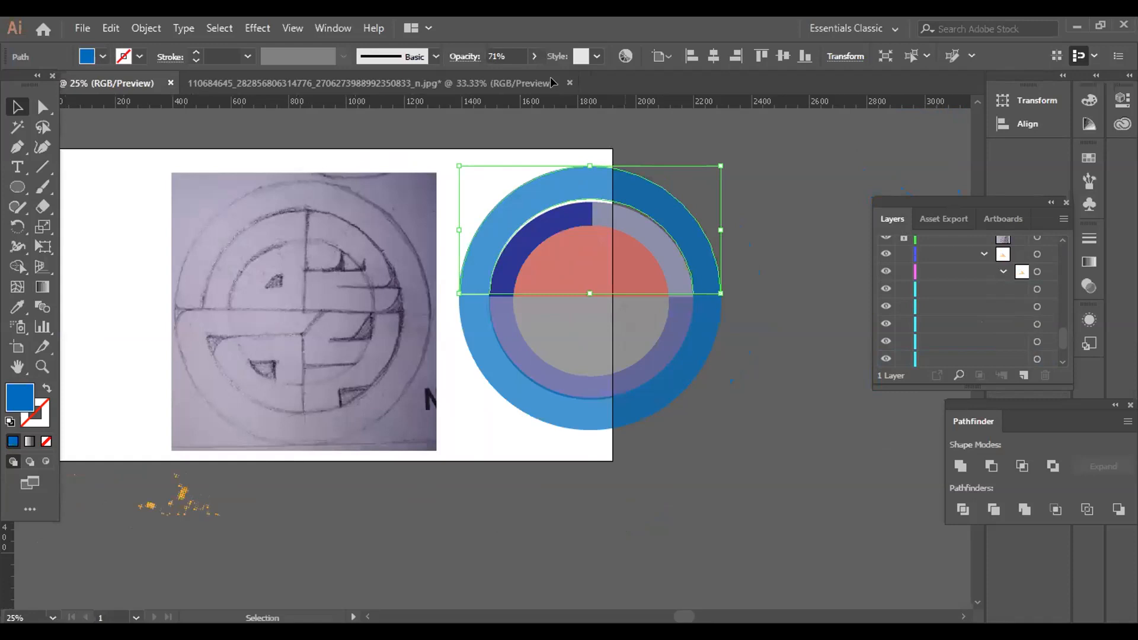
left_click(653, 150)
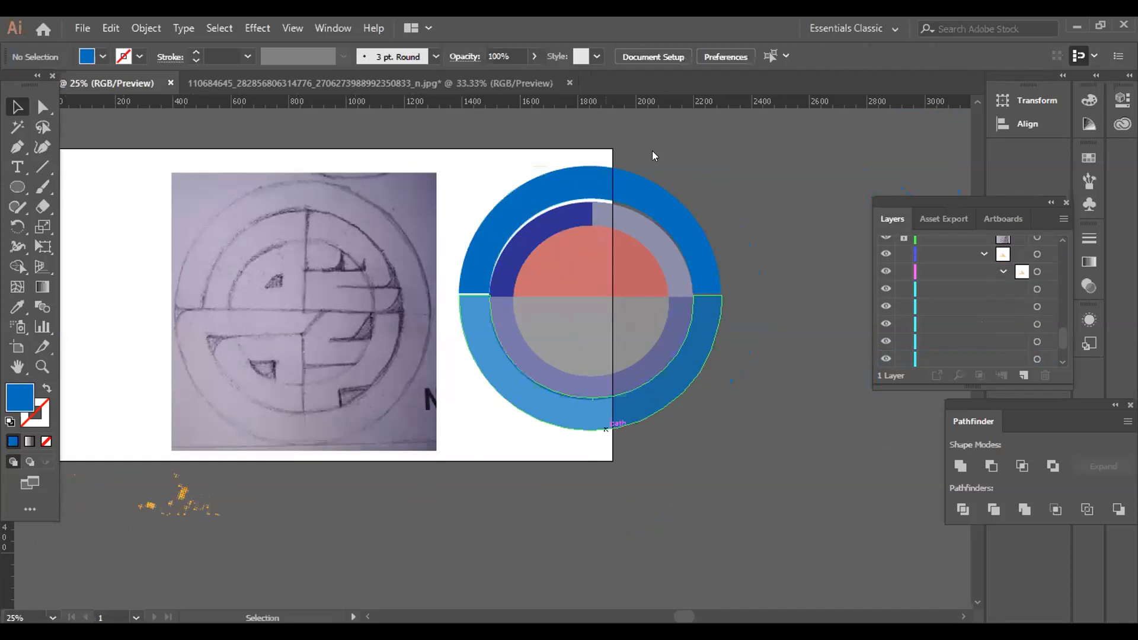
key("ctrl+z")
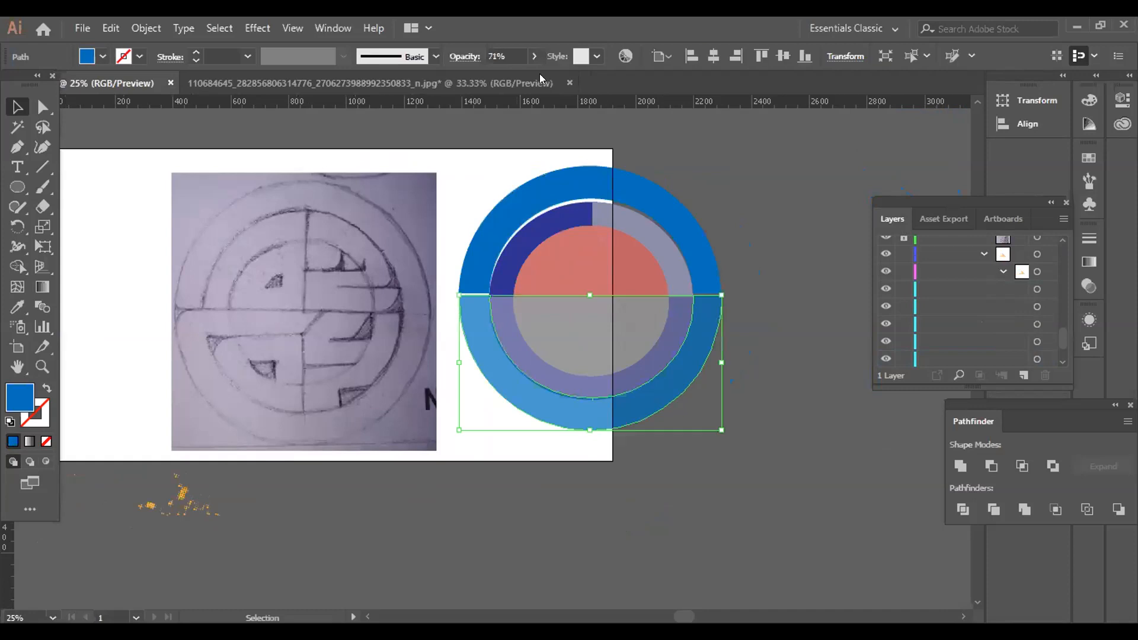
left_click_drag(534, 56, 678, 168)
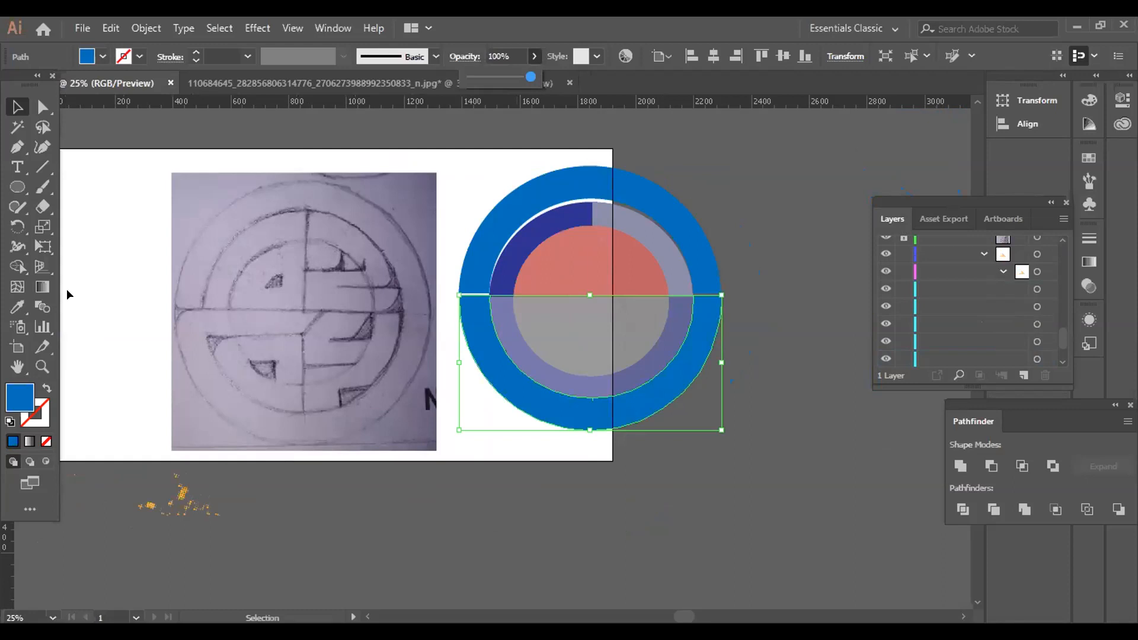
Recolour the grey upper-right quarter of the inner ring with the neighbouring quarter's dark blue using the Eyedropper.
key("ctrl+alt+bracketleft")
key("i")
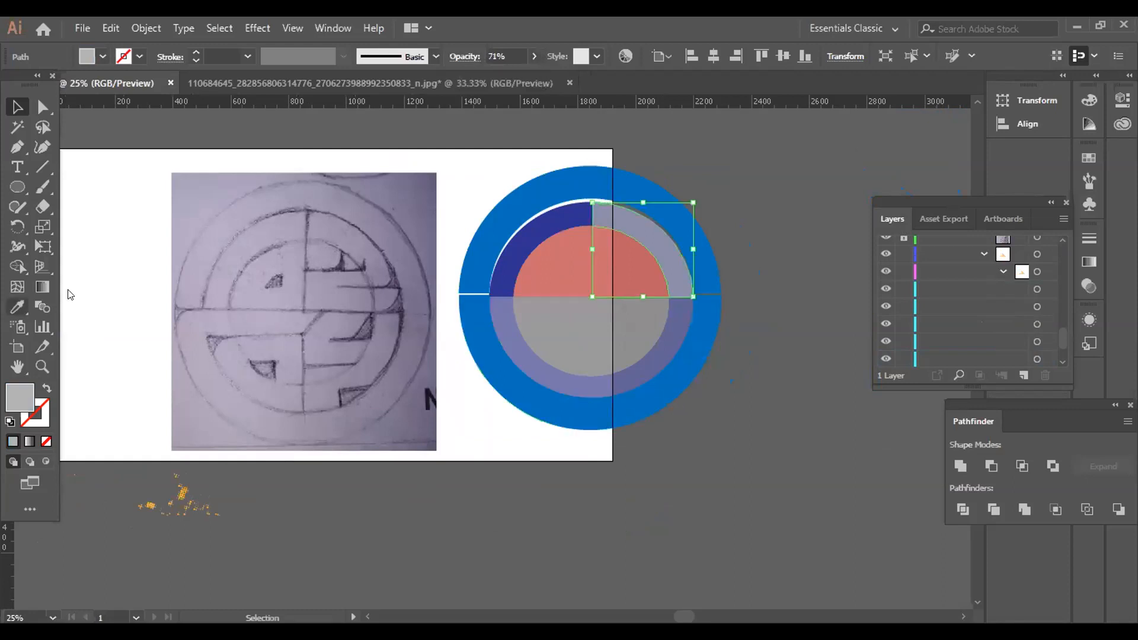
left_click(533, 231)
left_click(17, 104)
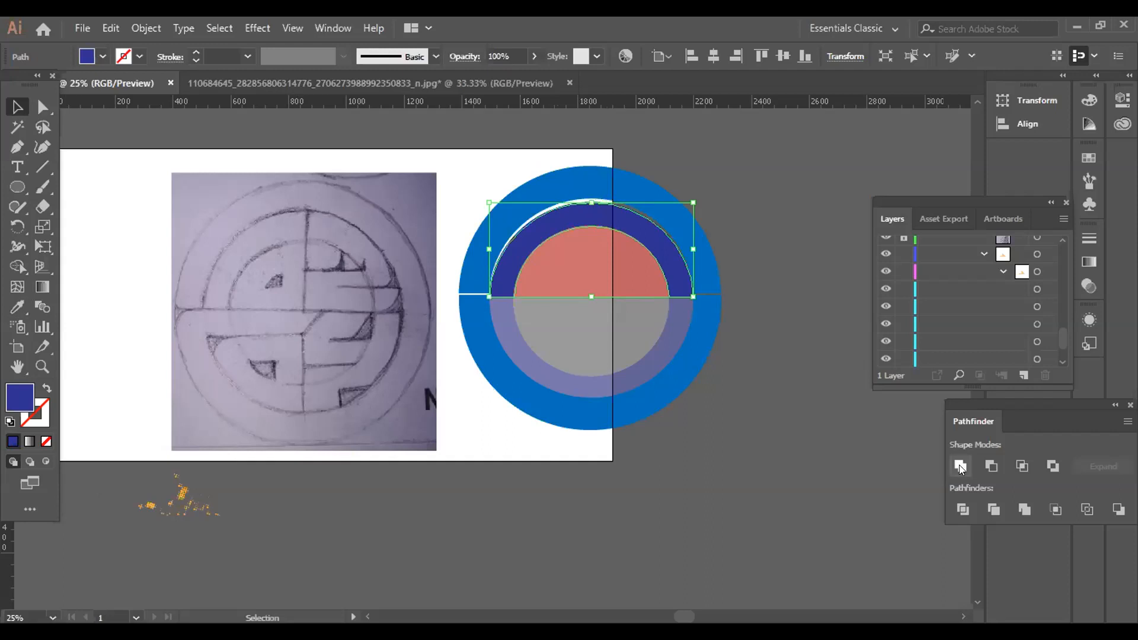
Move all the circle pieces together off the artboard, down and to its right.
left_click(739, 185)
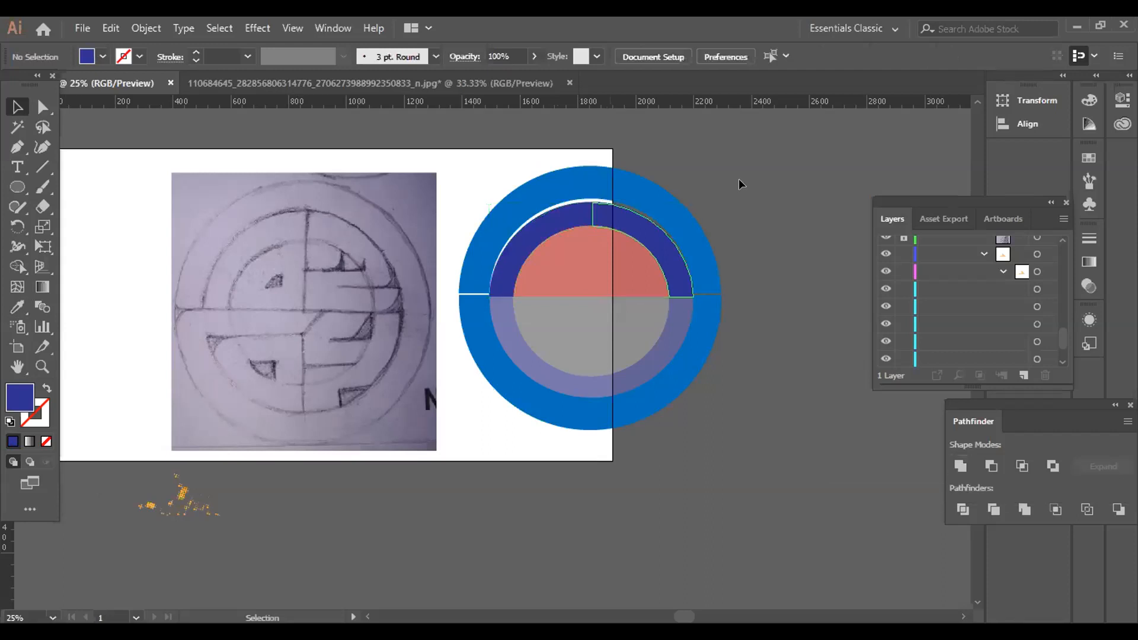
left_click_drag(507, 182, 755, 373)
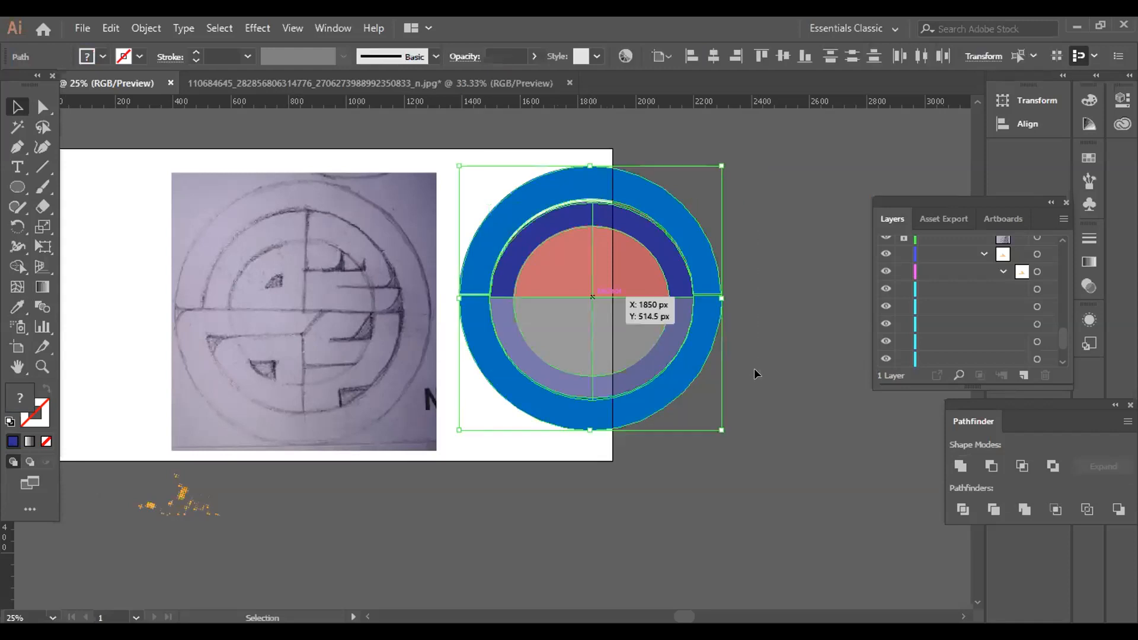
left_click_drag(592, 297, 764, 442)
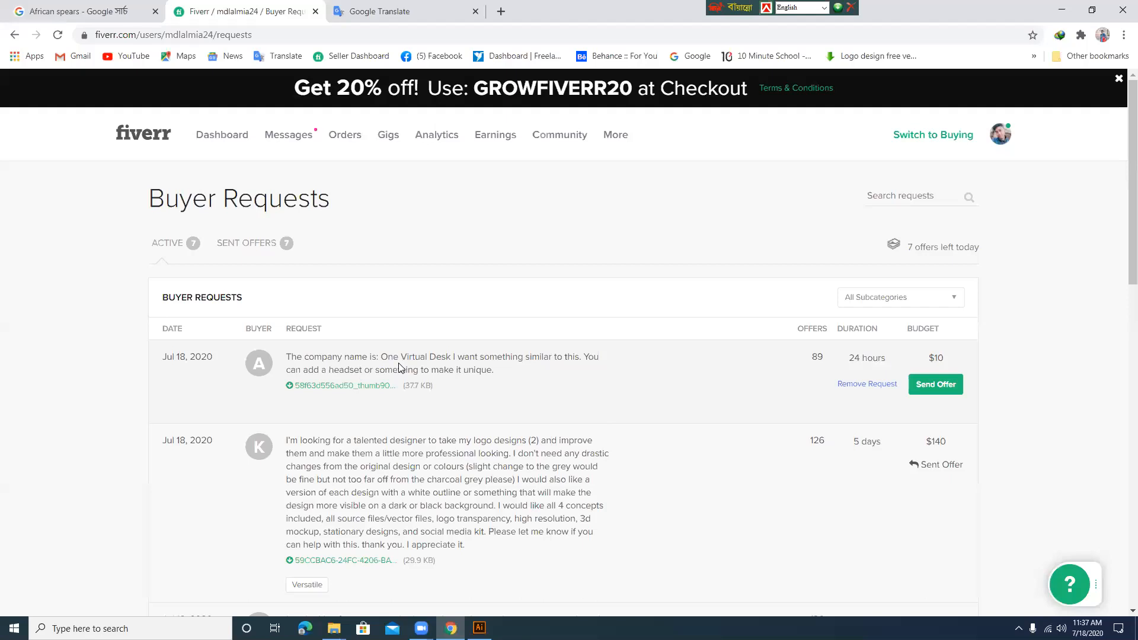
Switch to the Fiverr Buyer Requests page and examine the active logo requests with their offers, durations and budgets.
scroll(565, 398, "down", 7)
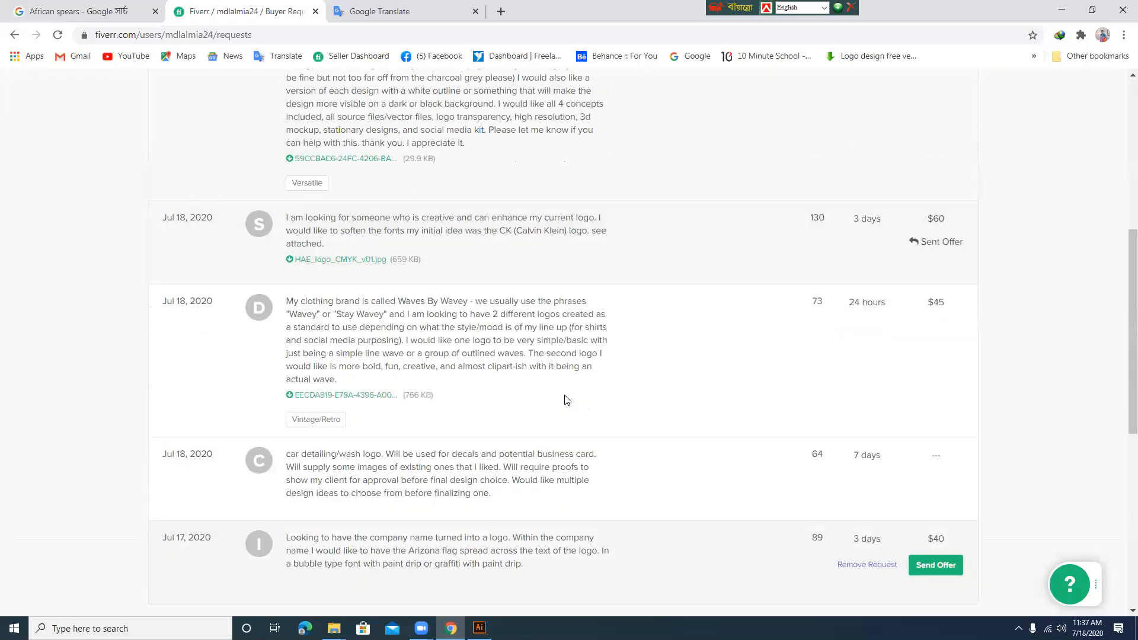
scroll(565, 400, "down", 1)
scroll(564, 399, "up", 4)
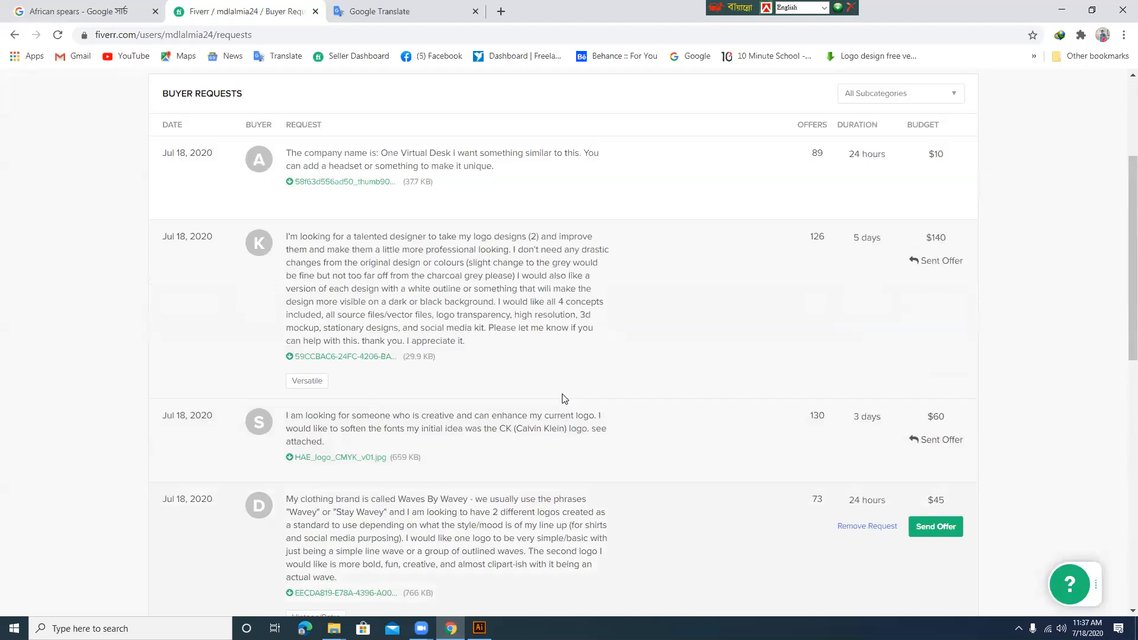
scroll(564, 399, "up", 4)
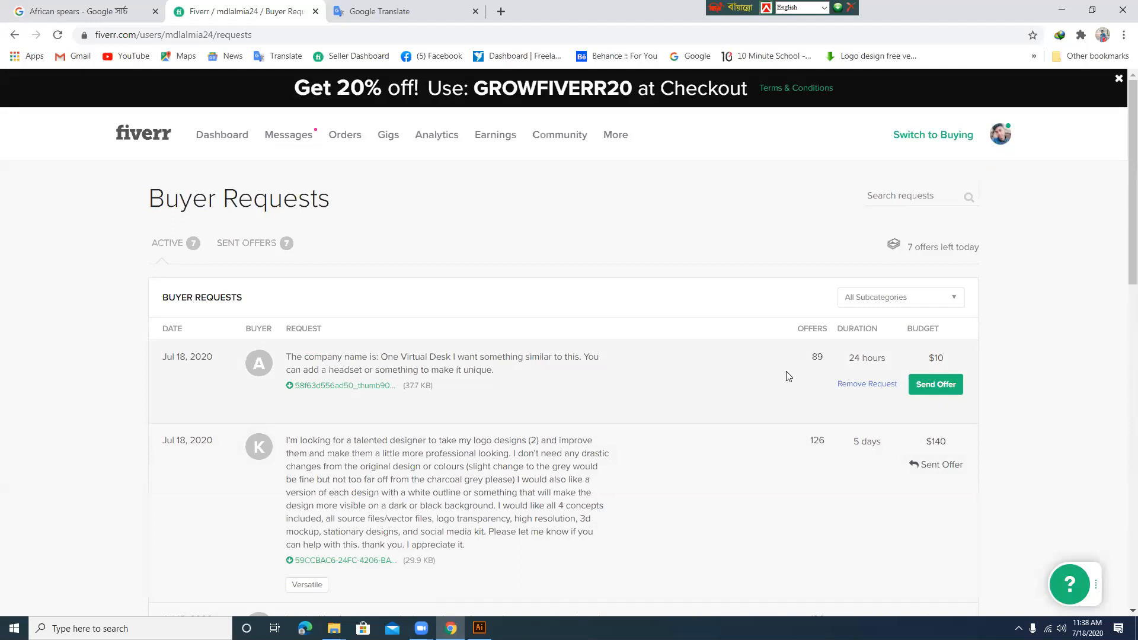
scroll(737, 429, "down", 3)
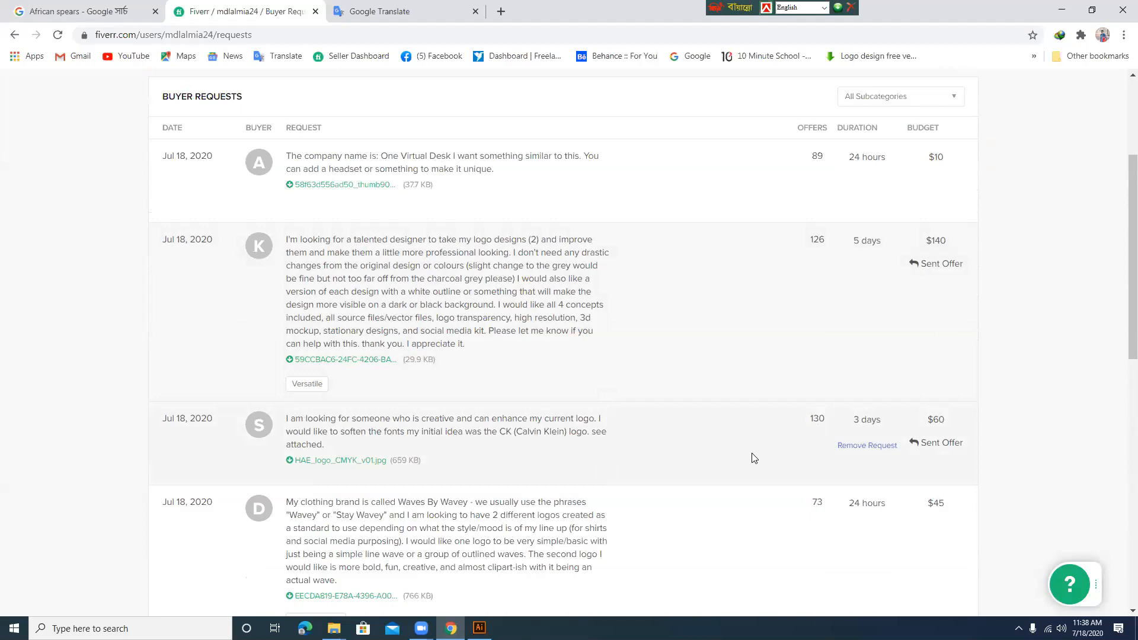
scroll(754, 458, "down", 2)
scroll(749, 455, "up", 3)
scroll(748, 452, "up", 3)
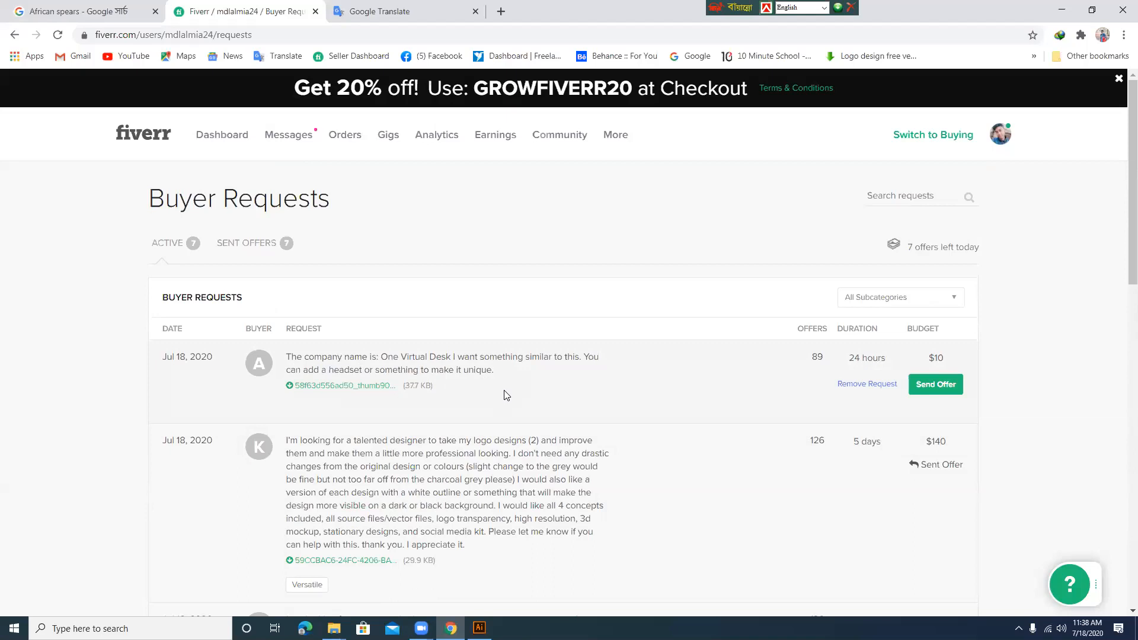
Download the reference image attached to the One Virtual Desk request, view it and close it.
left_click(334, 393)
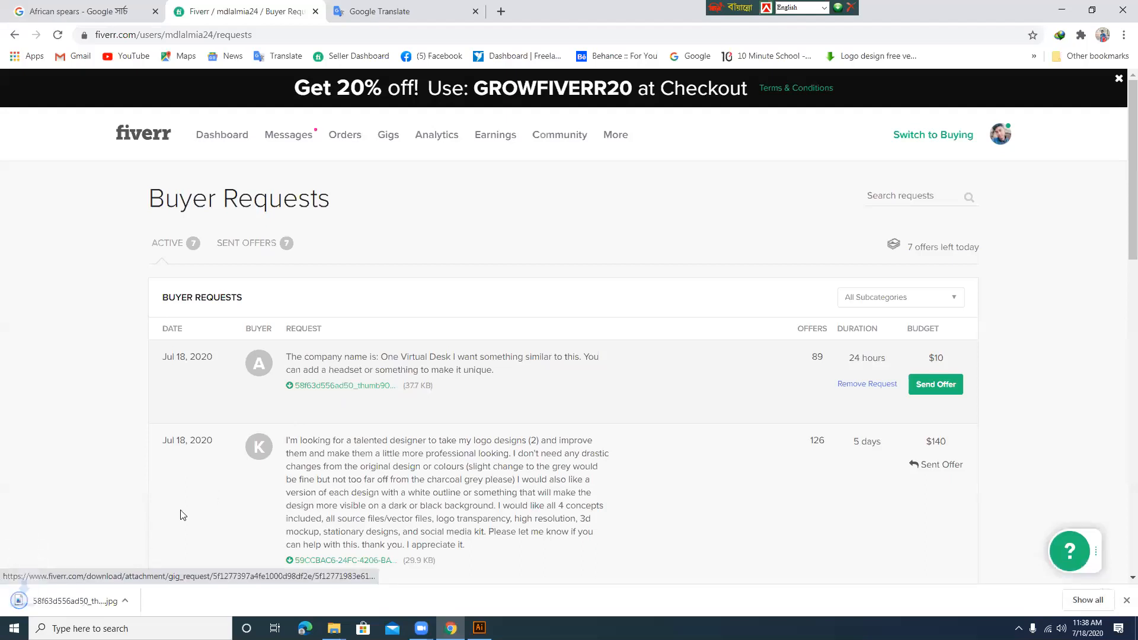
left_click(89, 604)
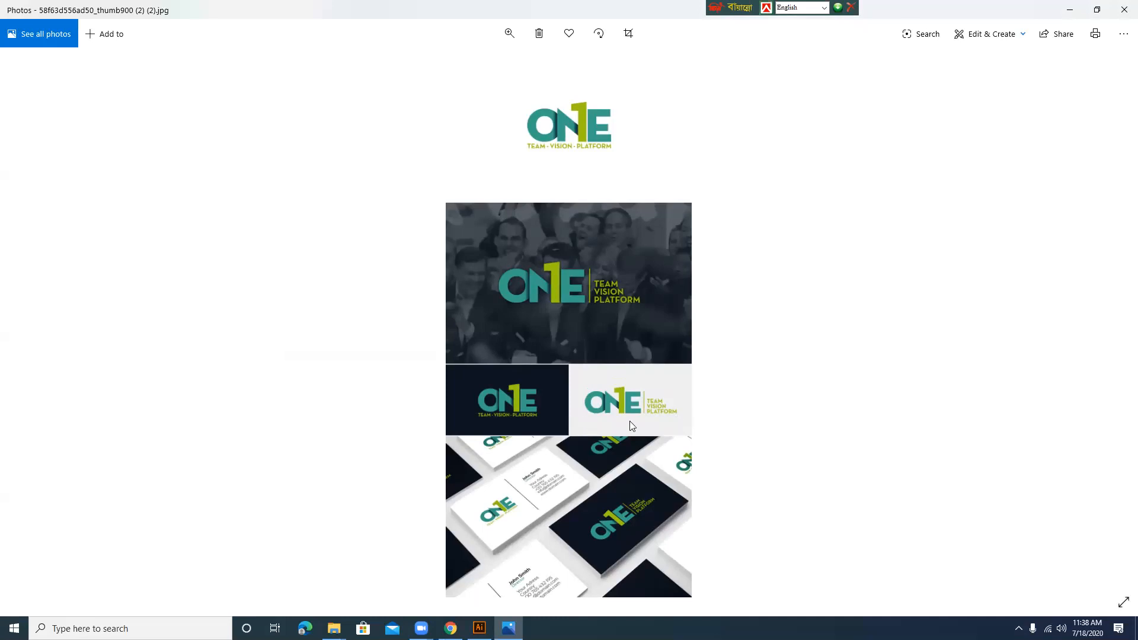
left_click(1123, 10)
mouse_move(676, 381)
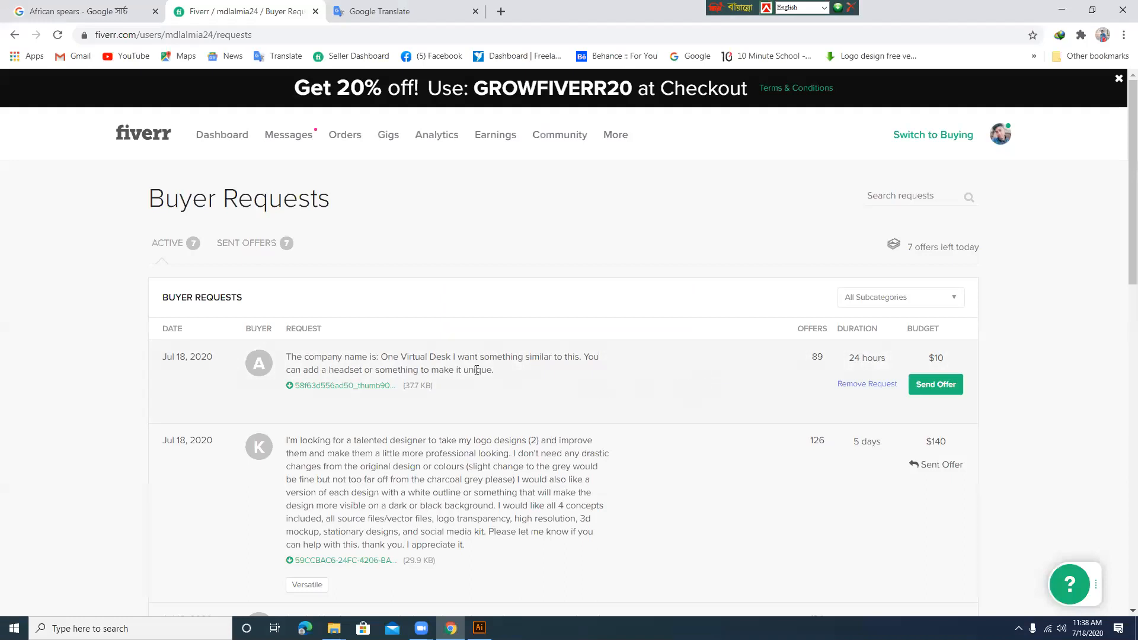
scroll(477, 369, "down", 1)
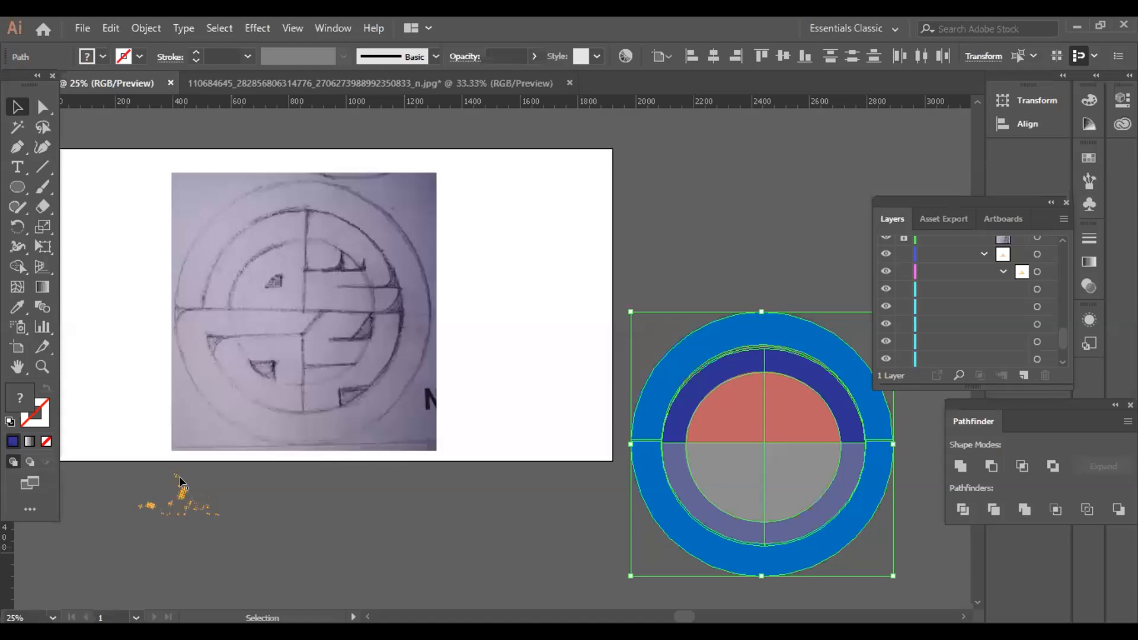
Switch back to Illustrator and delete the remaining orange splatter pieces below the artboard.
left_click_drag(181, 482, 221, 519)
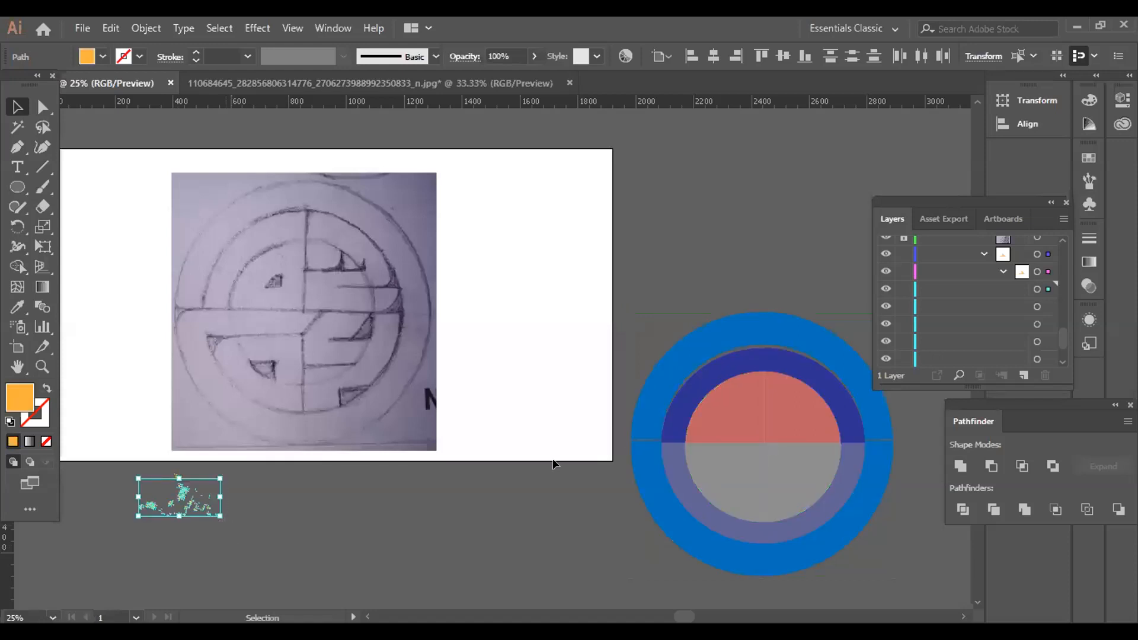
key("Delete")
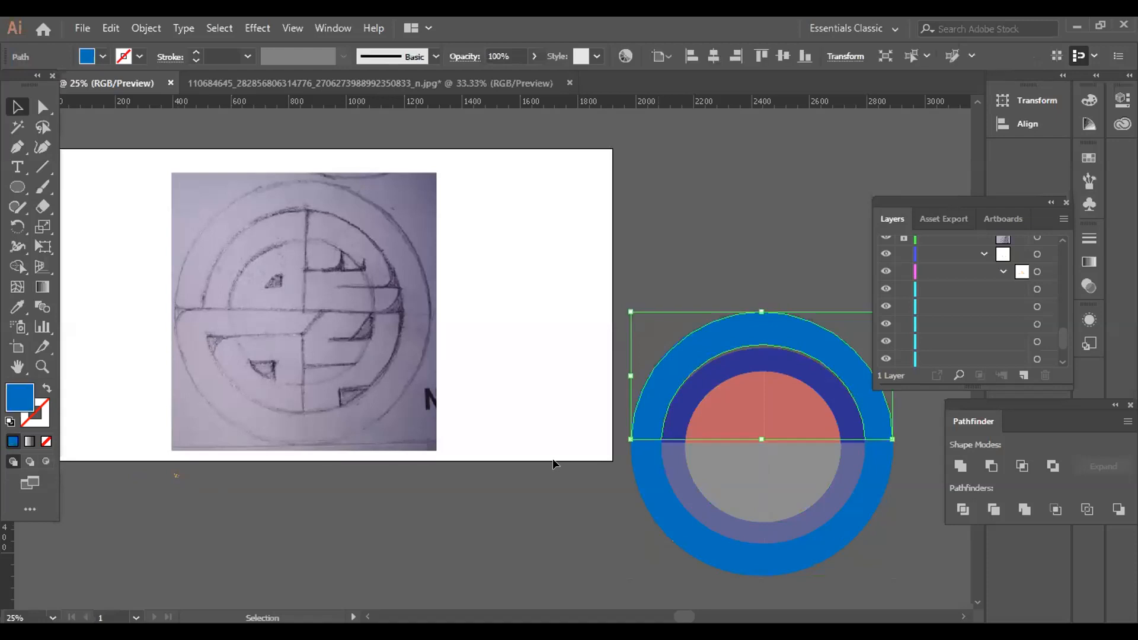
Try to adjust the anchor points of the upper blue half ring with Direct Selection and Group Selection.
left_click(43, 109)
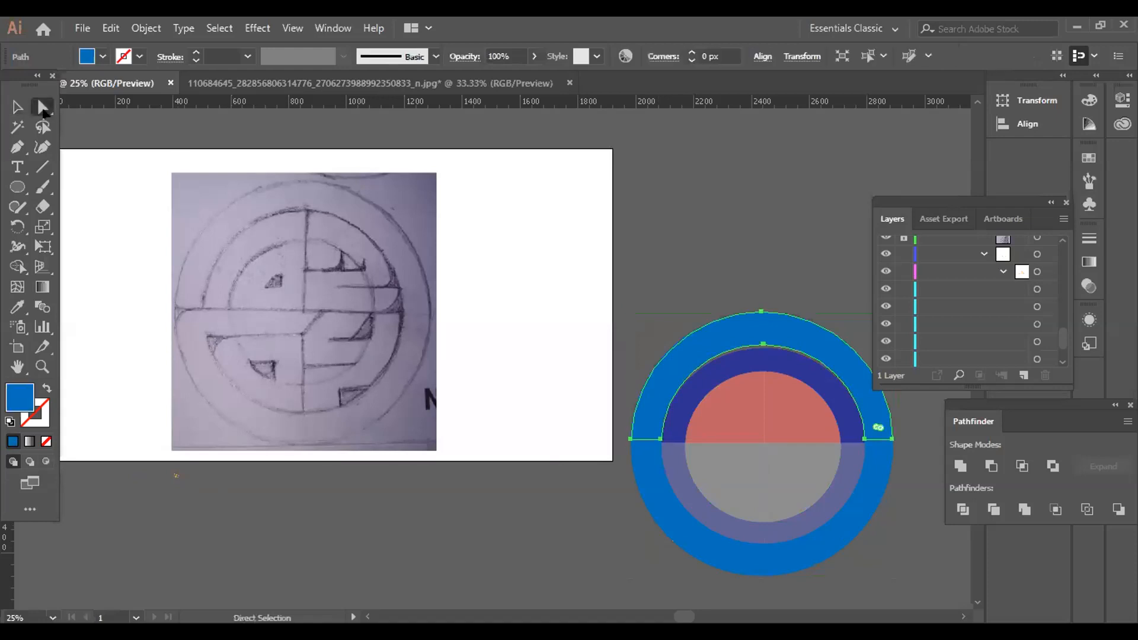
left_click_drag(763, 374, 762, 374)
mouse_move(658, 435)
left_mouse_down()
mouse_move(672, 435)
mouse_move(658, 436)
left_mouse_up()
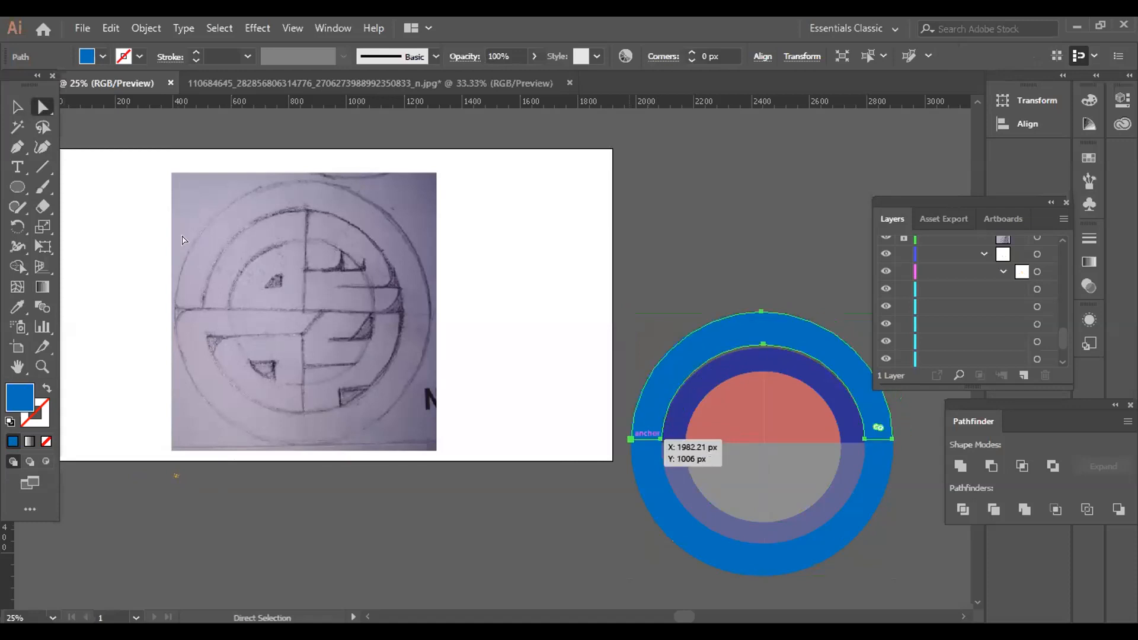
left_click_drag(37, 106, 93, 128)
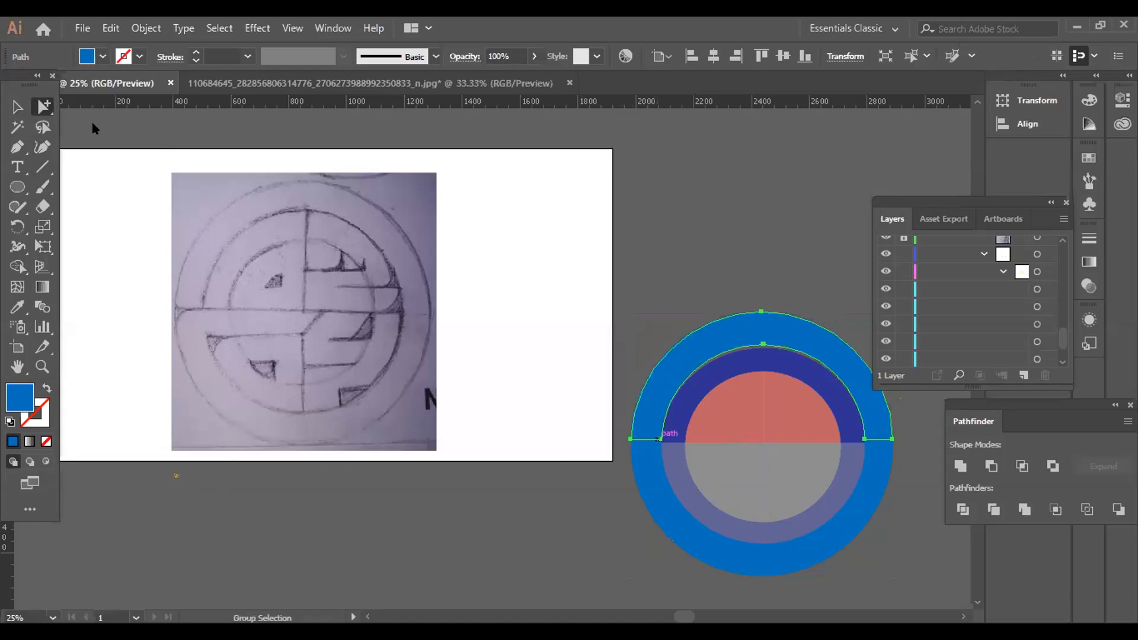
left_click_drag(660, 439, 660, 436)
key("ctrl+z")
left_click(18, 107)
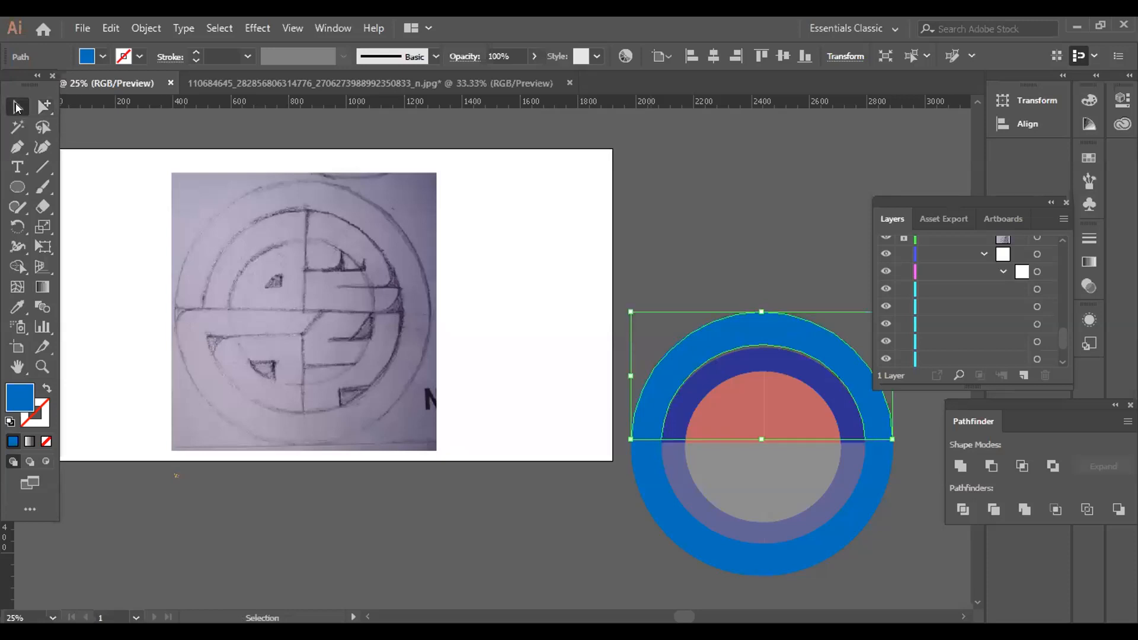
Browse for a file to open in the dektop folder under Others (D:), Project File, LEDP project file.
scroll(312, 436, "down", 3)
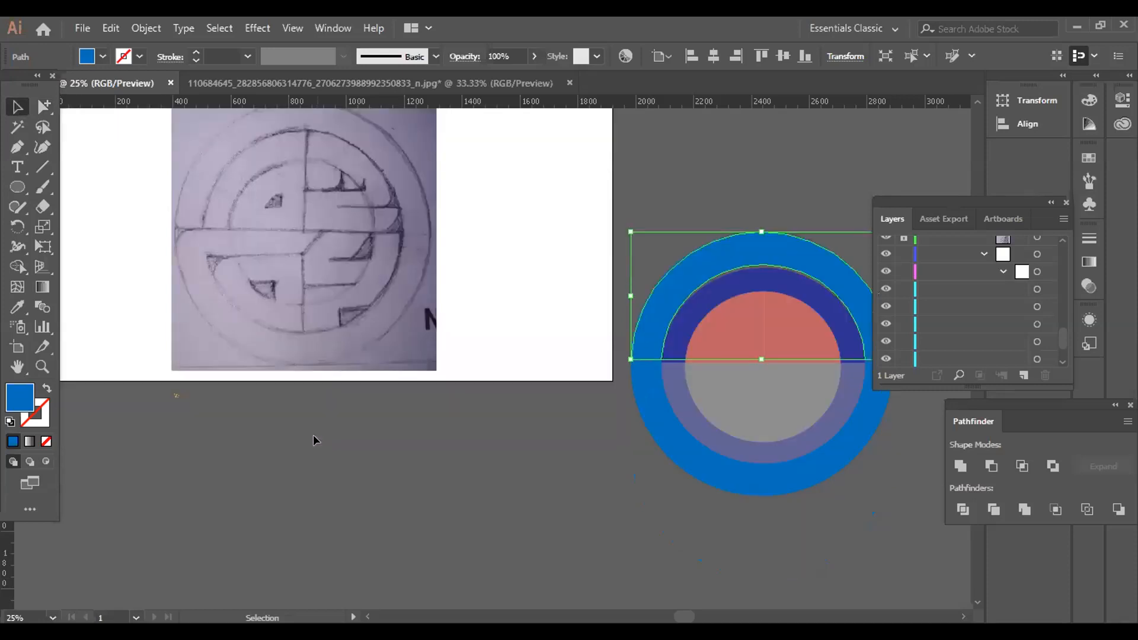
scroll(306, 427, "down", 1)
scroll(161, 392, "down", 1)
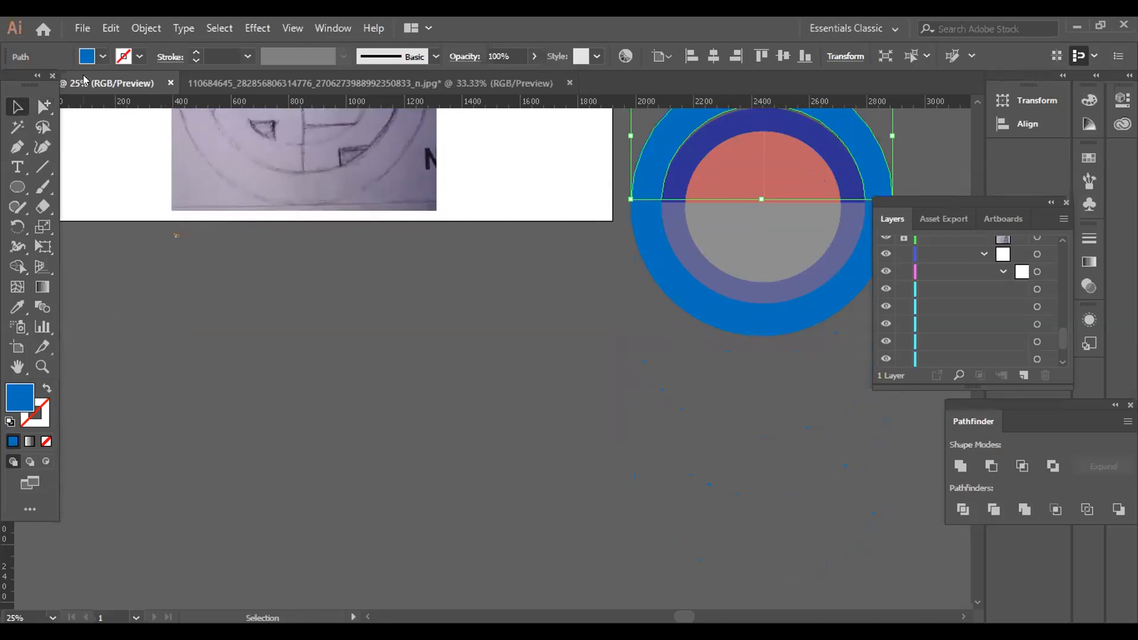
left_click(82, 27)
left_click(133, 84)
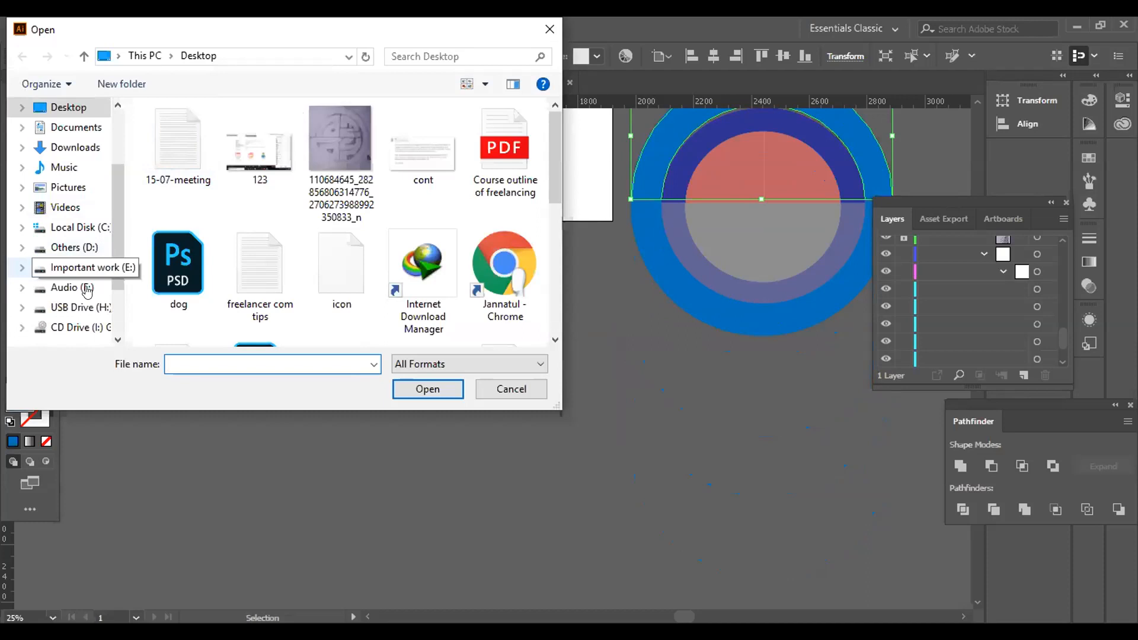
left_click(72, 247)
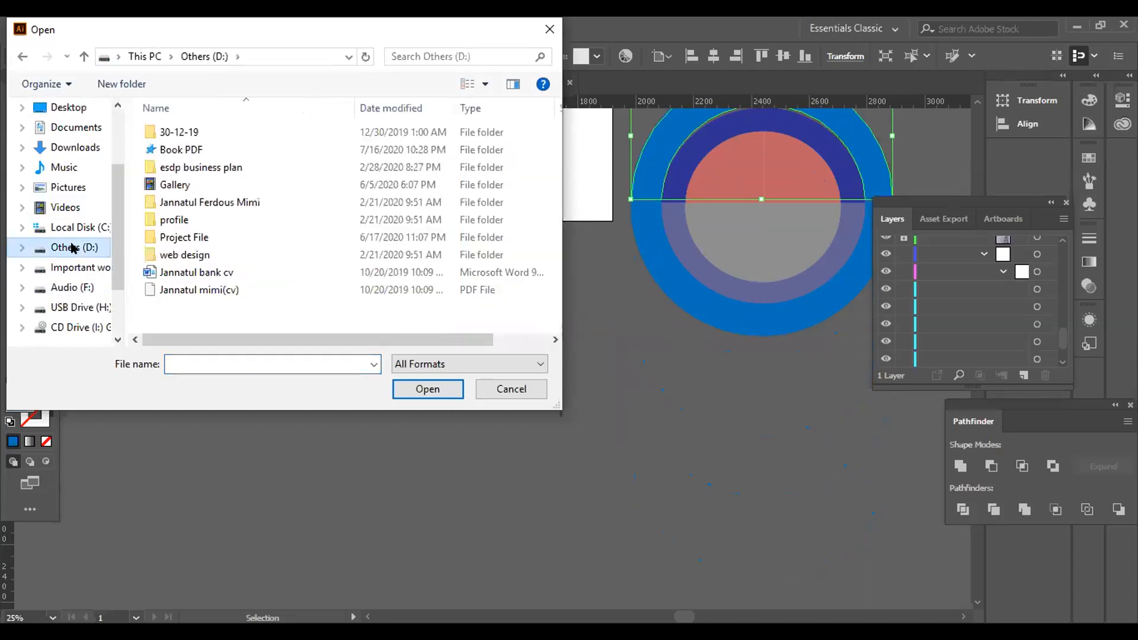
double_click(202, 237)
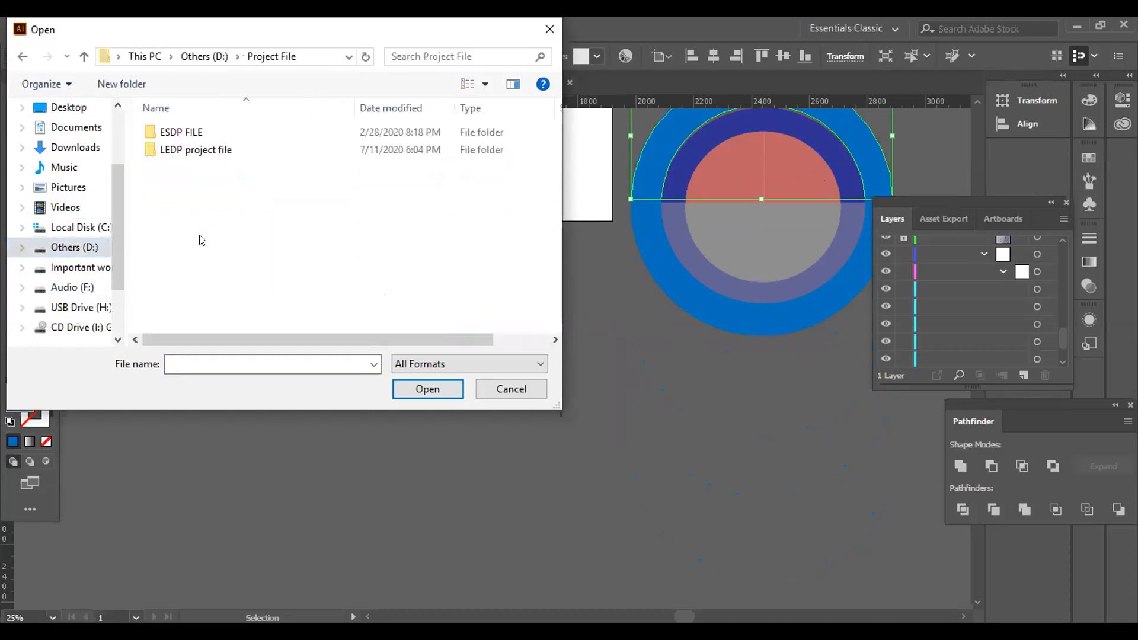
double_click(202, 149)
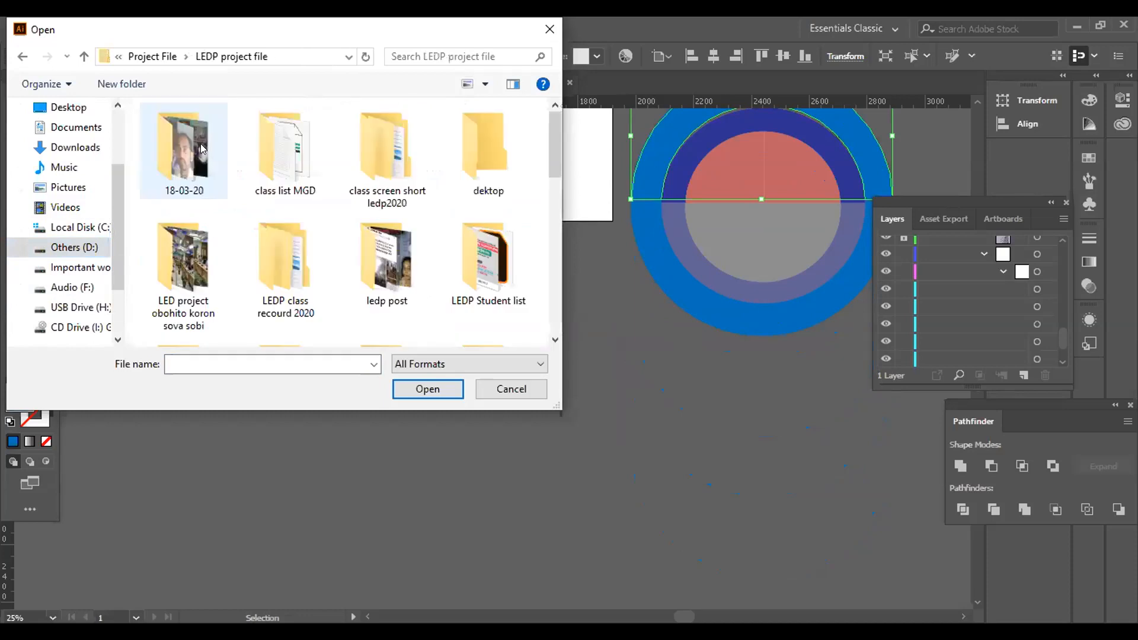
double_click(482, 151)
double_click(255, 256)
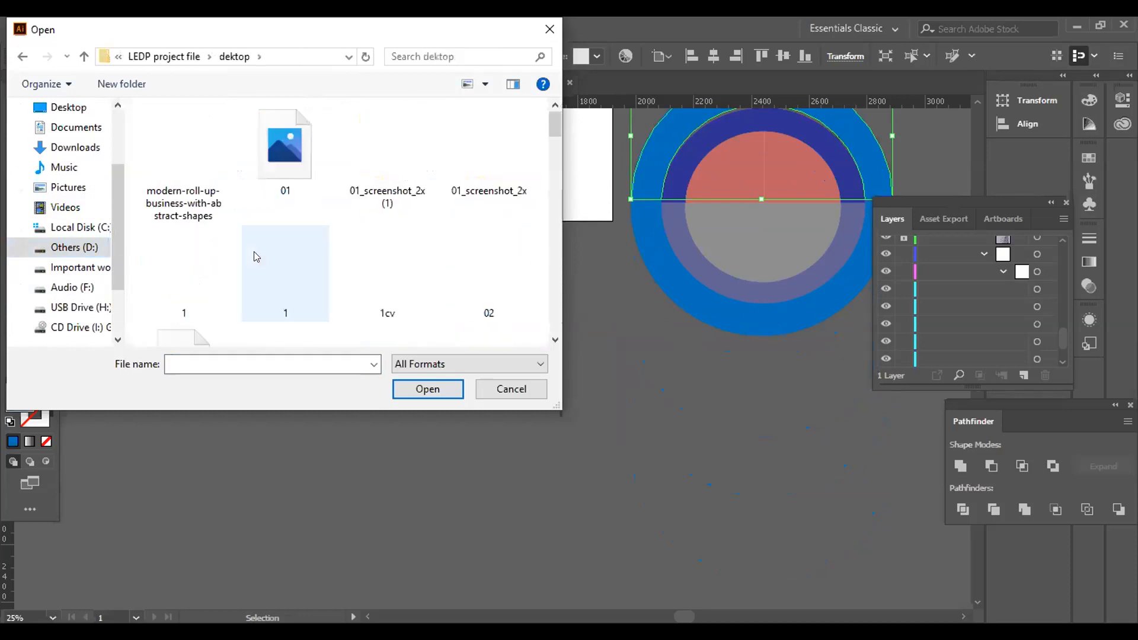
scroll(256, 256, "down", 2)
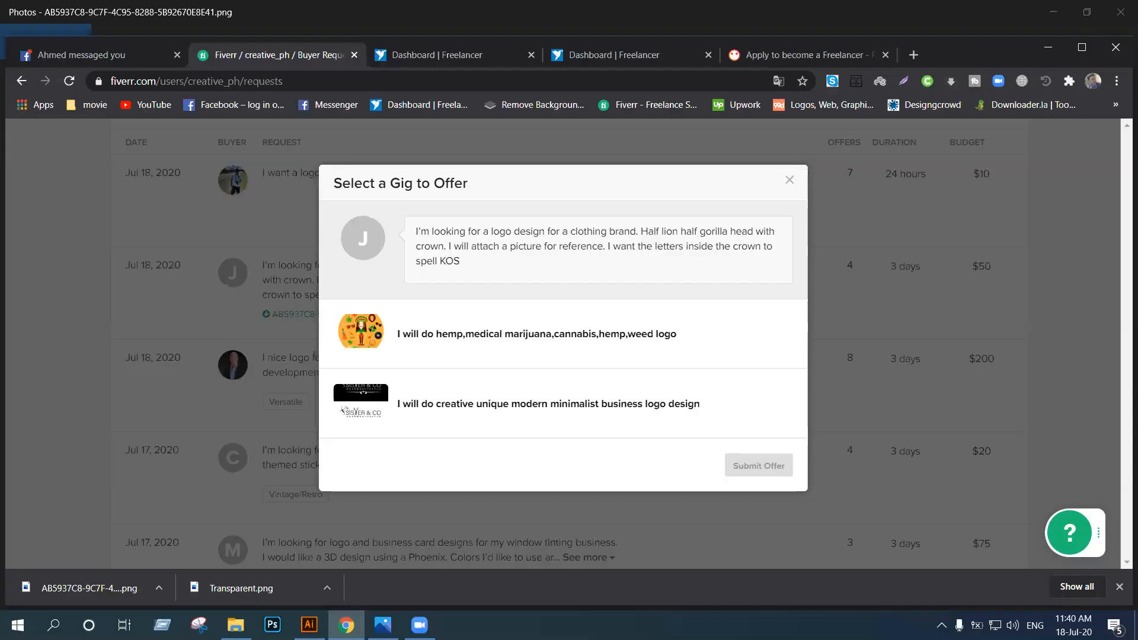
View the lion and gorilla reference picture, dismiss the gig selection for that request and return to the buyer requests list.
mouse_move(383, 624)
left_click(382, 537)
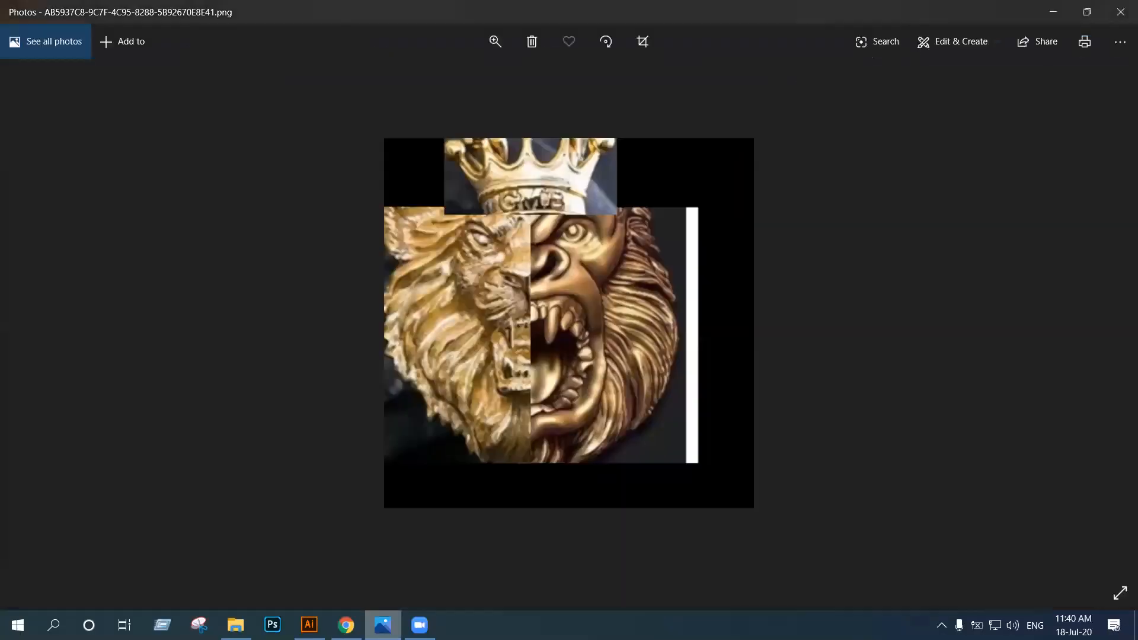
left_click(383, 625)
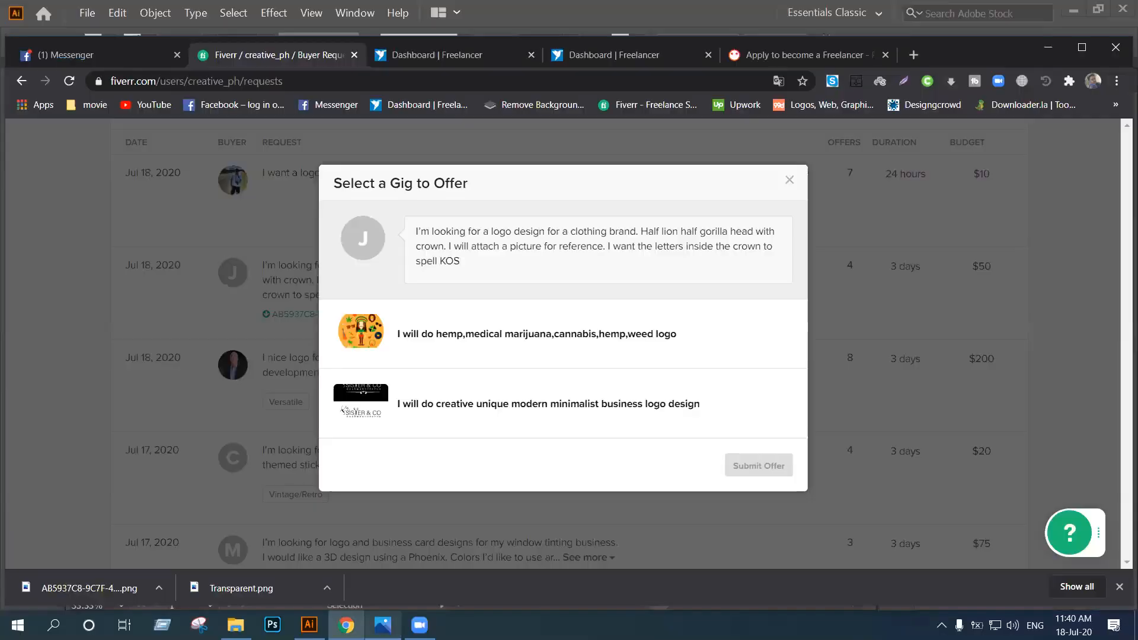
left_click(786, 189)
scroll(443, 454, "up", 3)
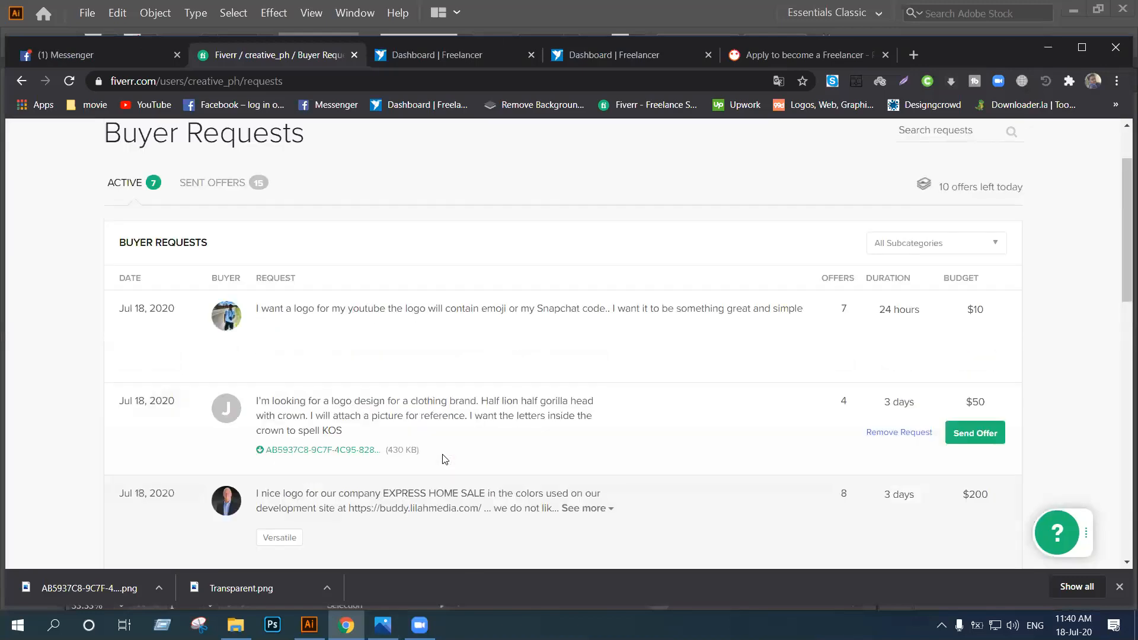
Start an offer for the half lion, half gorilla clothing brand request and view its reference picture before returning to the gig selection.
scroll(516, 424, "down", 4)
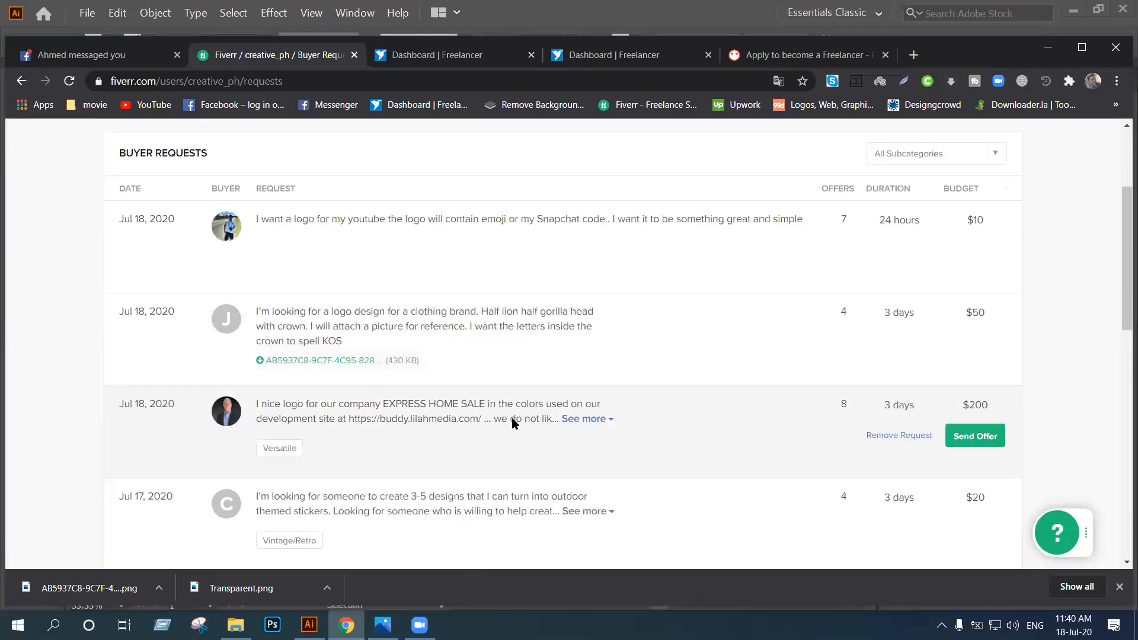
scroll(468, 427, "up", 3)
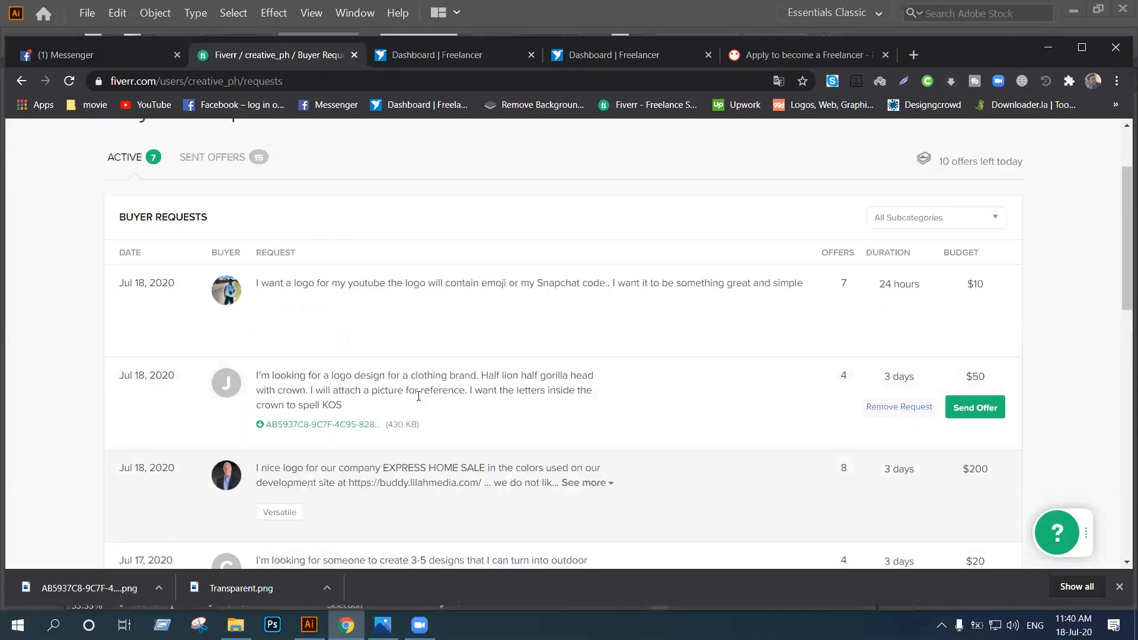
scroll(593, 355, "down", 1)
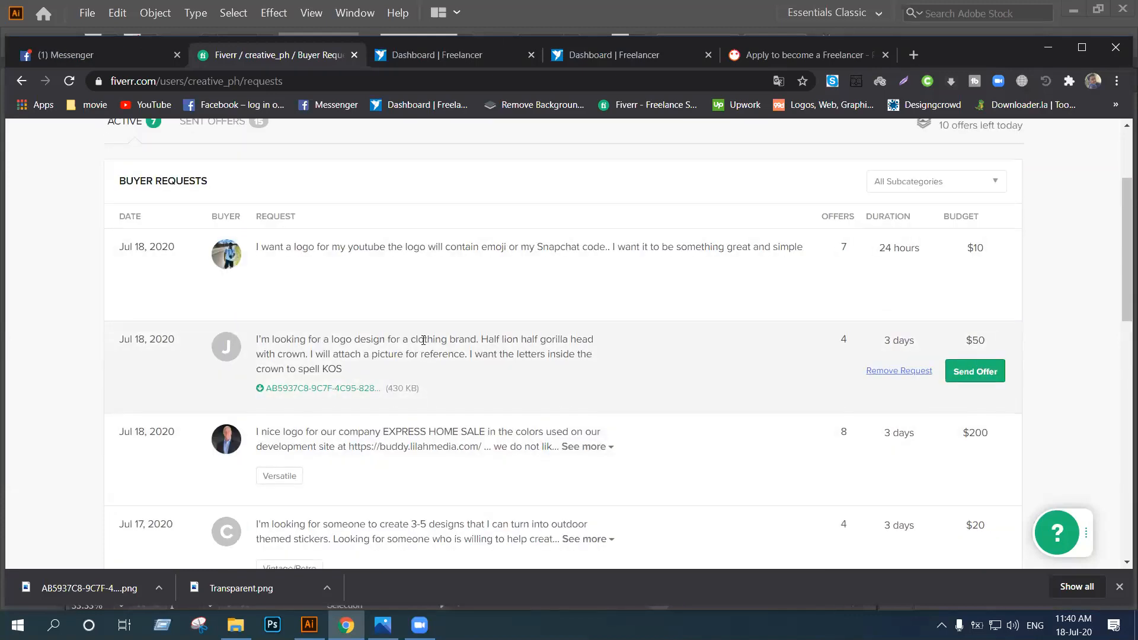
left_click(957, 372)
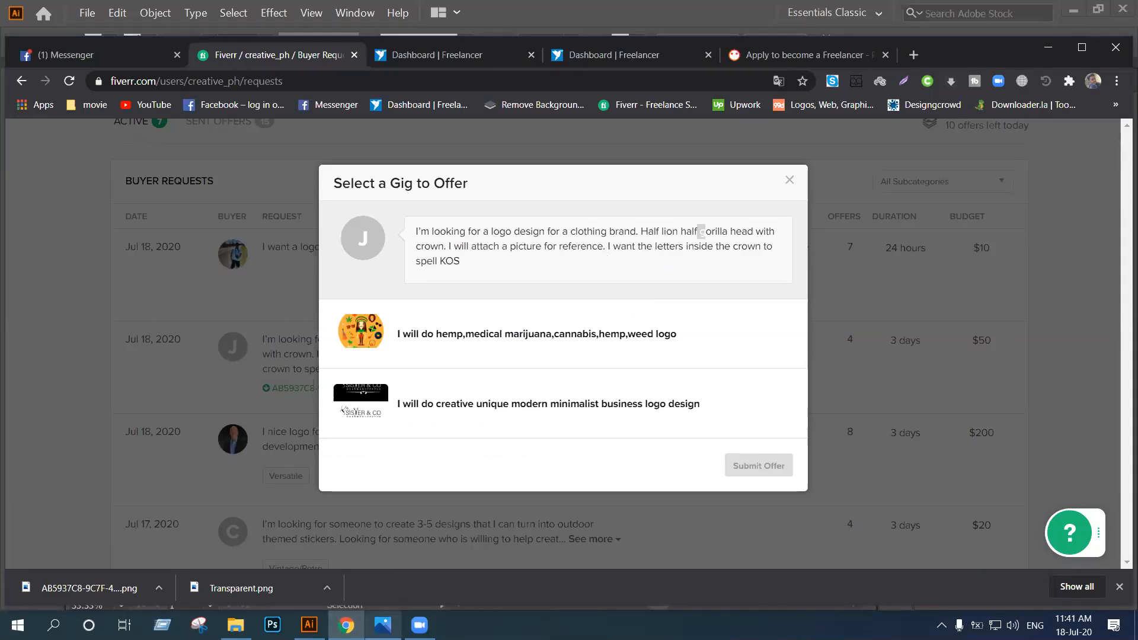
left_click(383, 625)
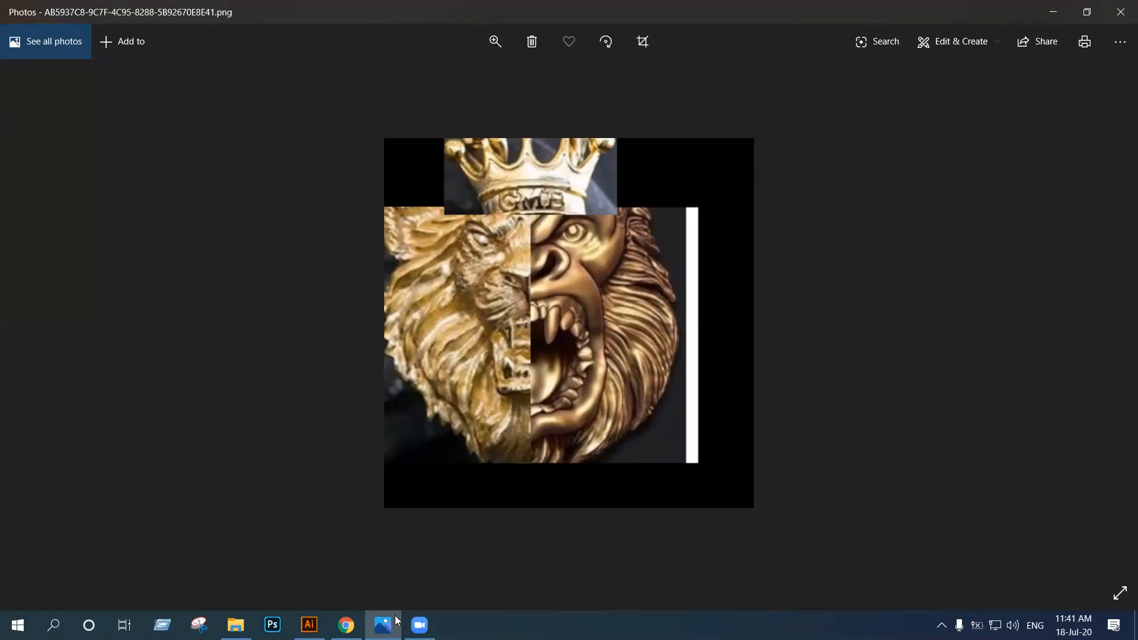
mouse_move(419, 625)
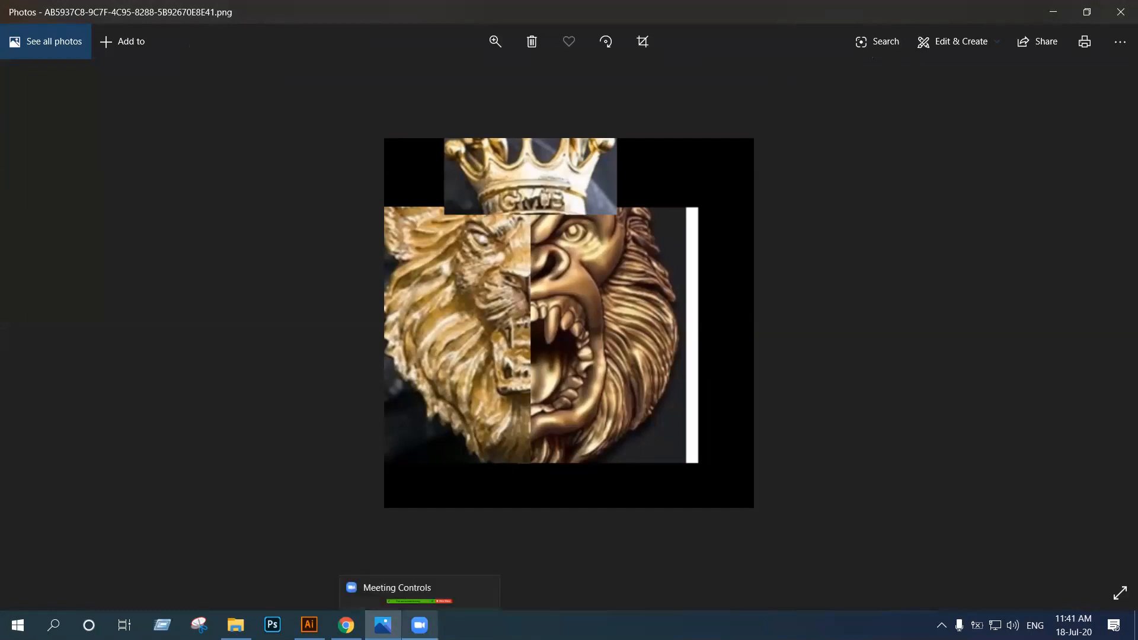
mouse_move(346, 625)
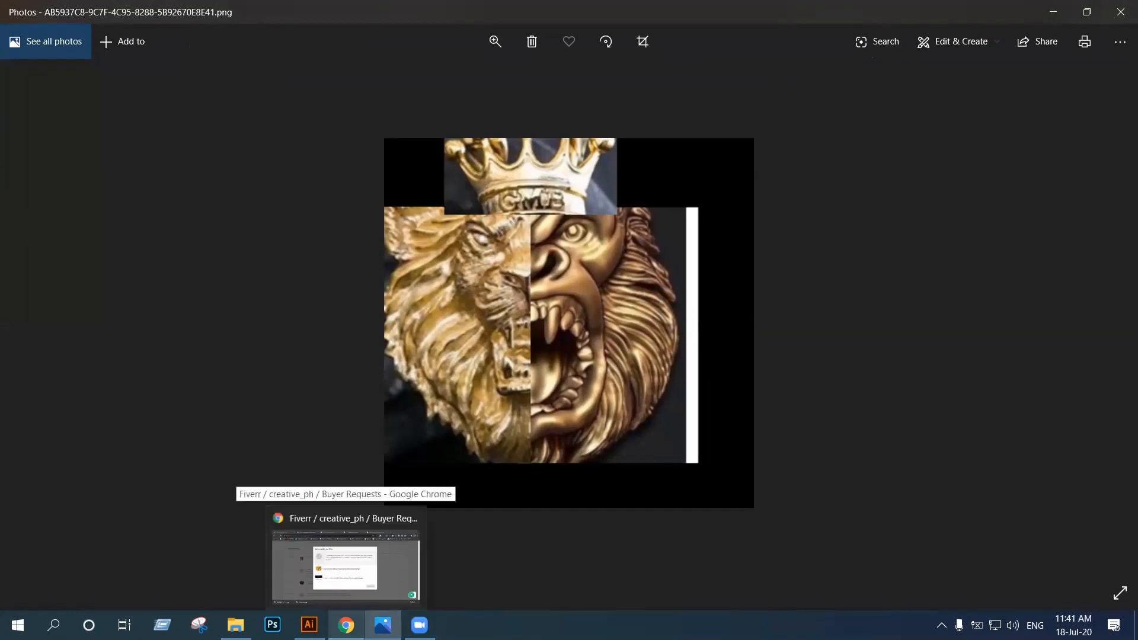
left_click(346, 564)
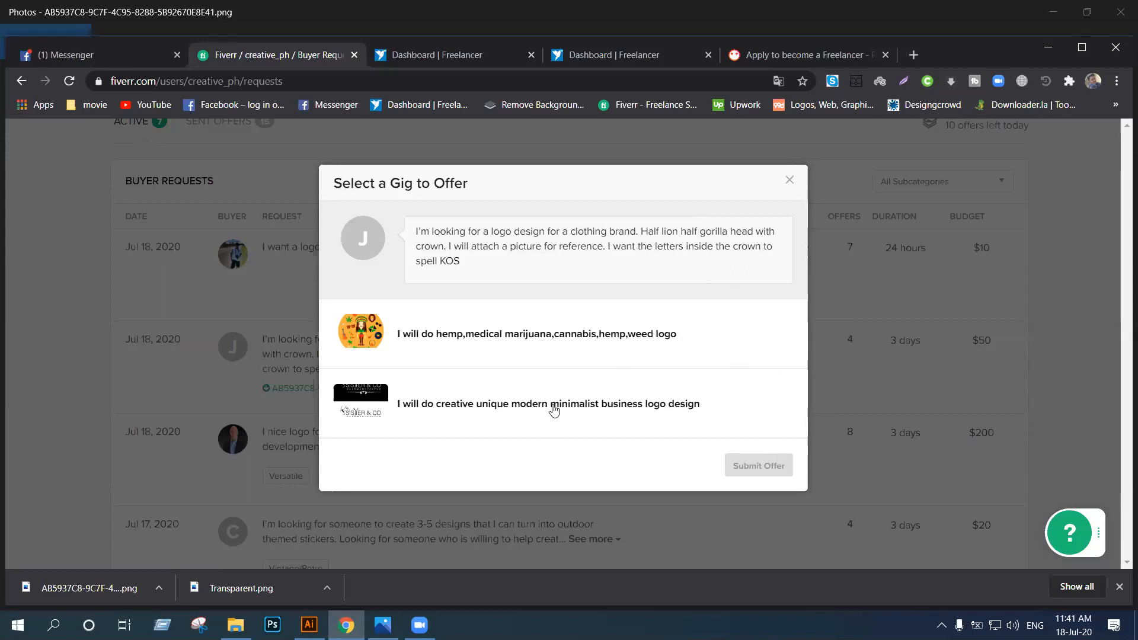
Review the custom offer form for the hemp, medical marijuana logo gig, then dismiss it and the reopened gig selection.
left_click(620, 353)
scroll(618, 370, "down", 3)
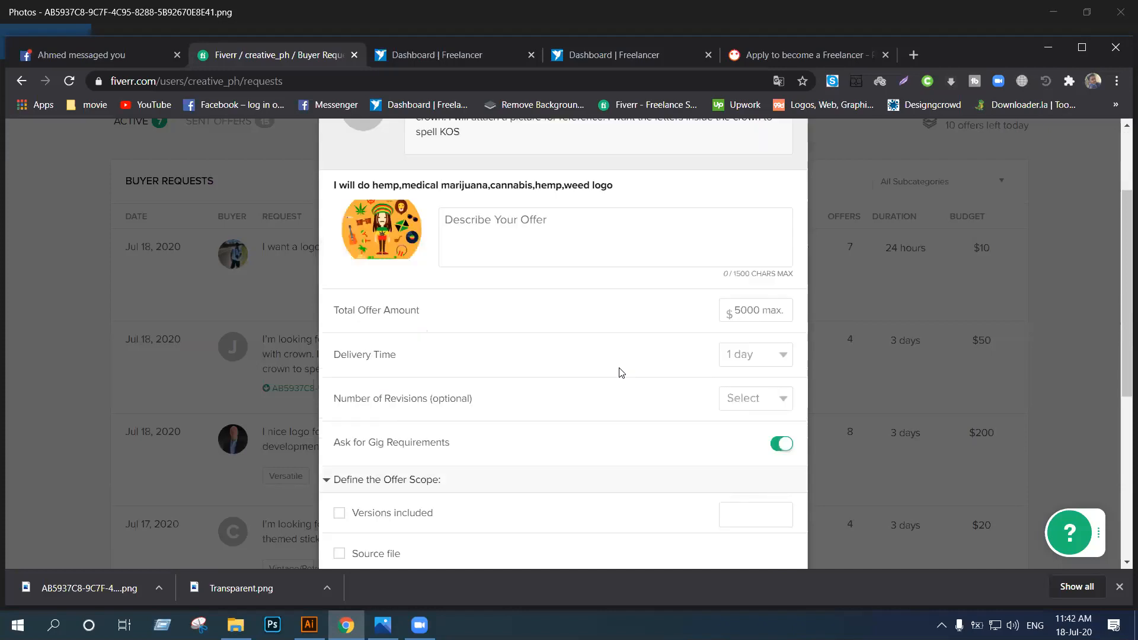
scroll(621, 372, "down", 1)
scroll(613, 376, "up", 3)
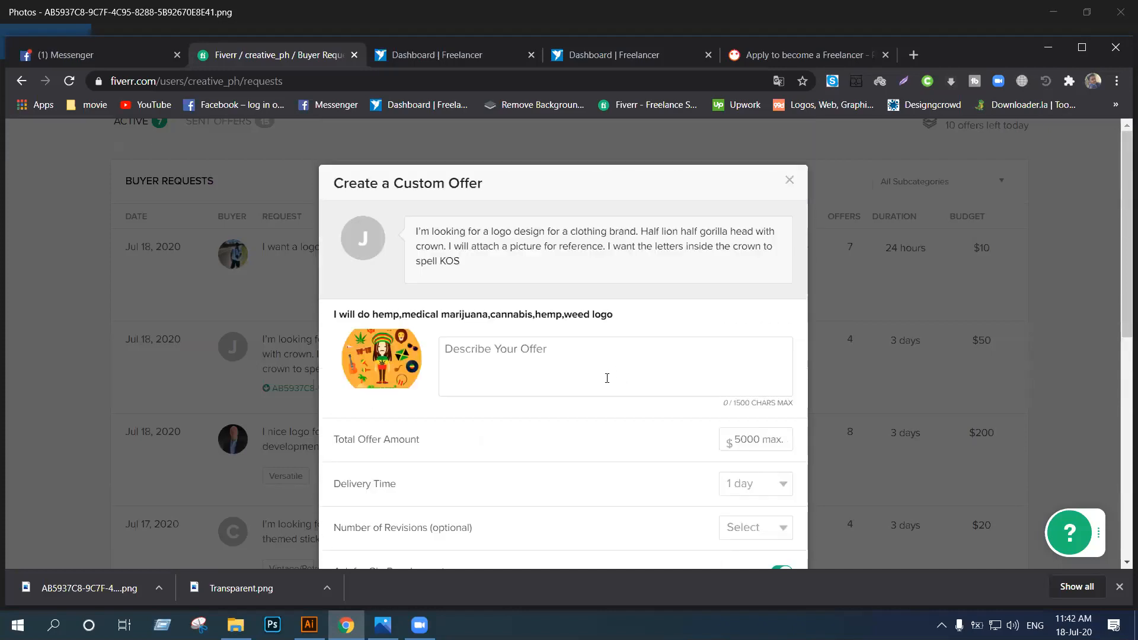
scroll(656, 376, "down", 2)
scroll(655, 376, "up", 2)
left_click(790, 180)
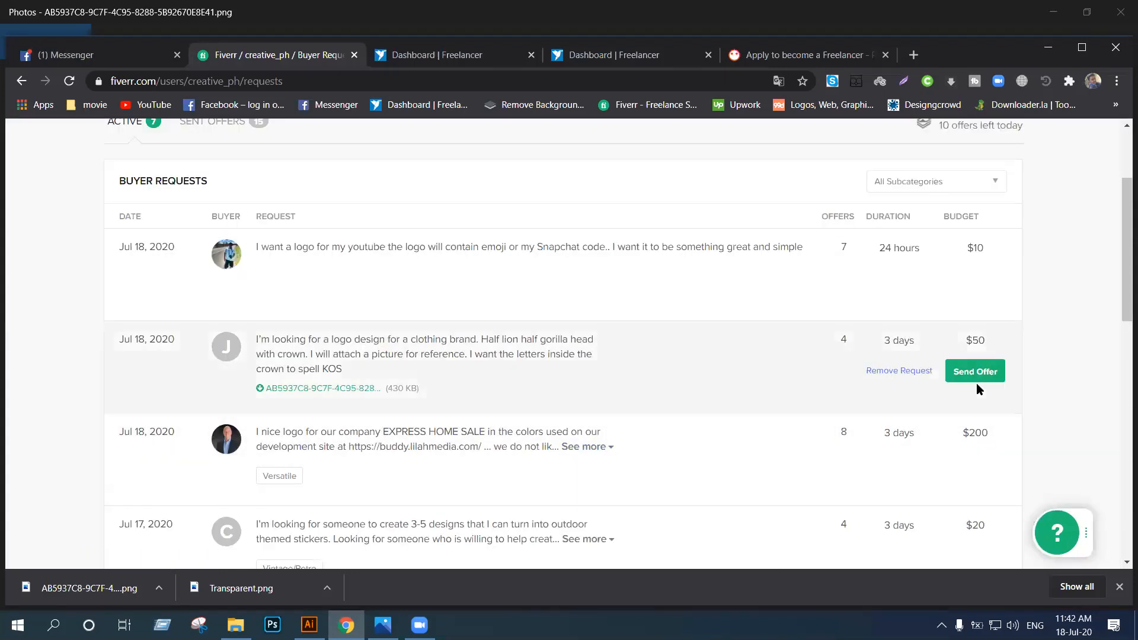
left_click(975, 375)
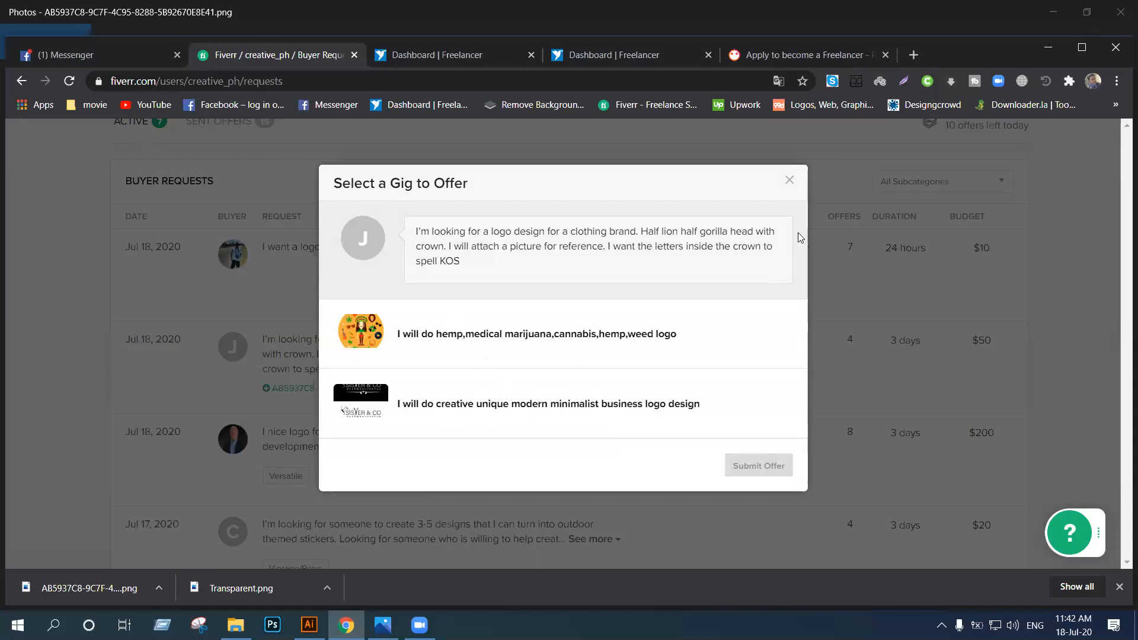
left_click(794, 183)
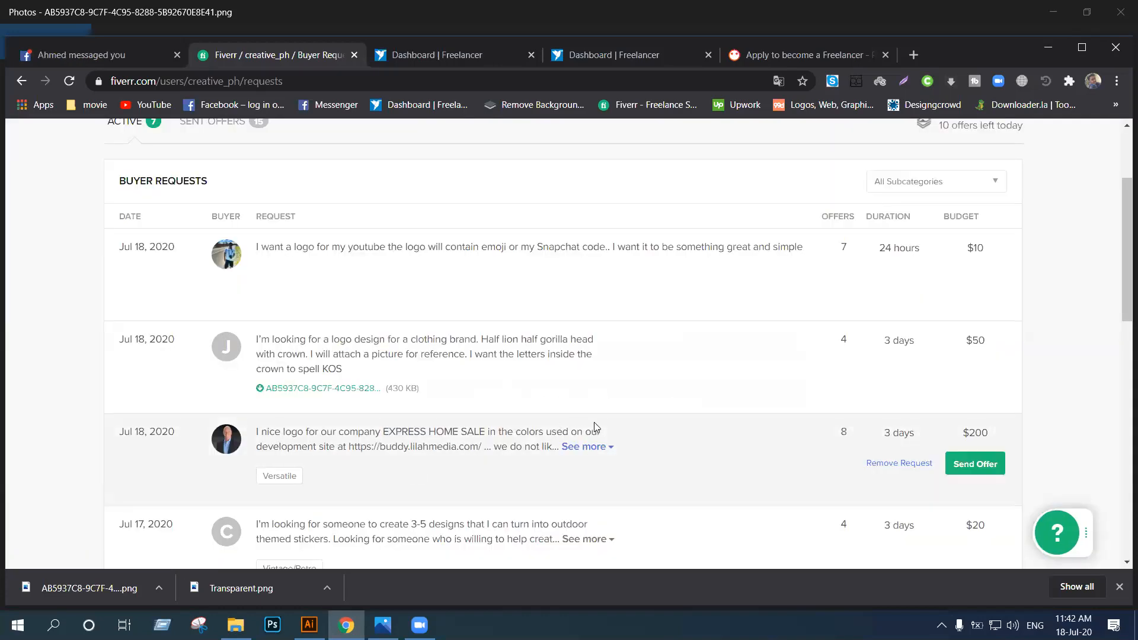
Switch to Illustrator and browse for a file to open in Others (D:), Project File, LEDP project file, dektop, New folder.
mouse_move(993, 344)
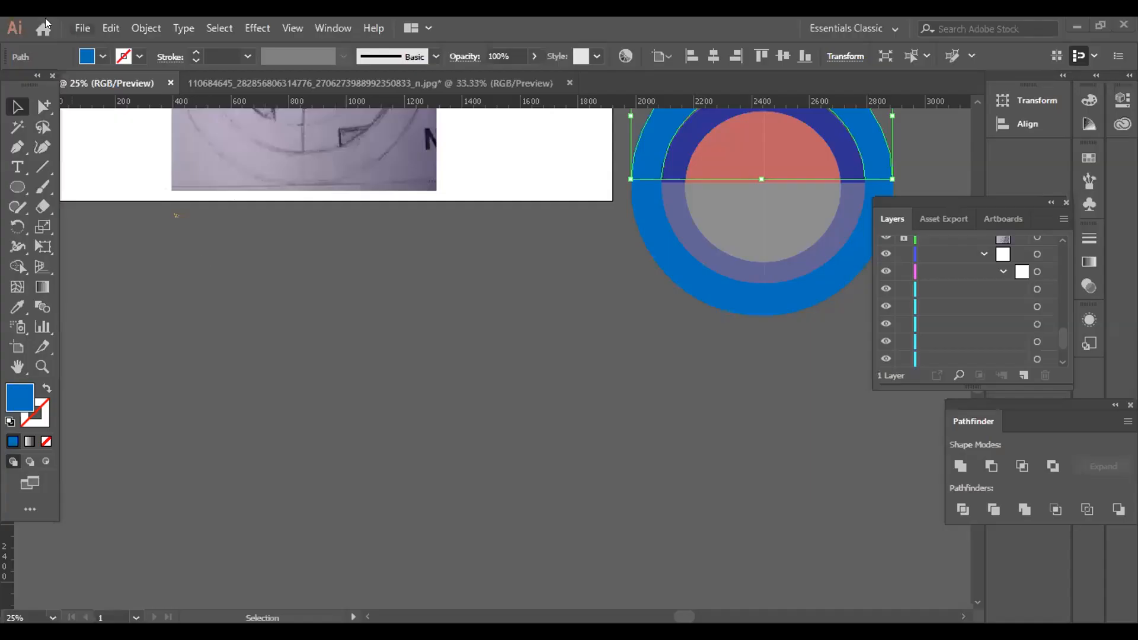
key("alt+f")
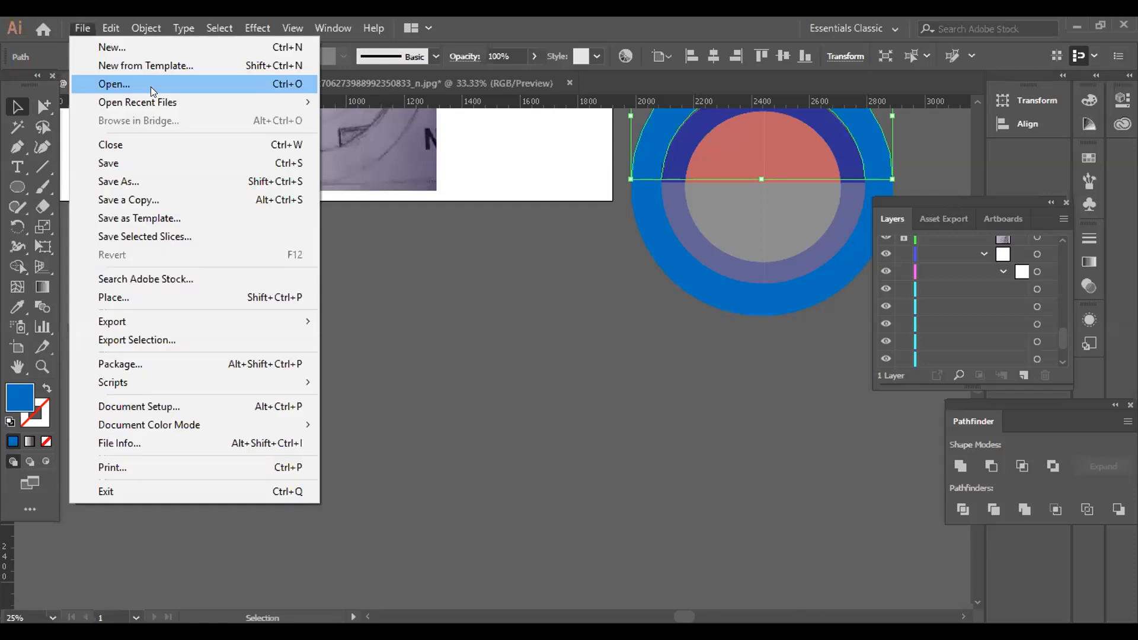
left_click(151, 87)
left_click(74, 322)
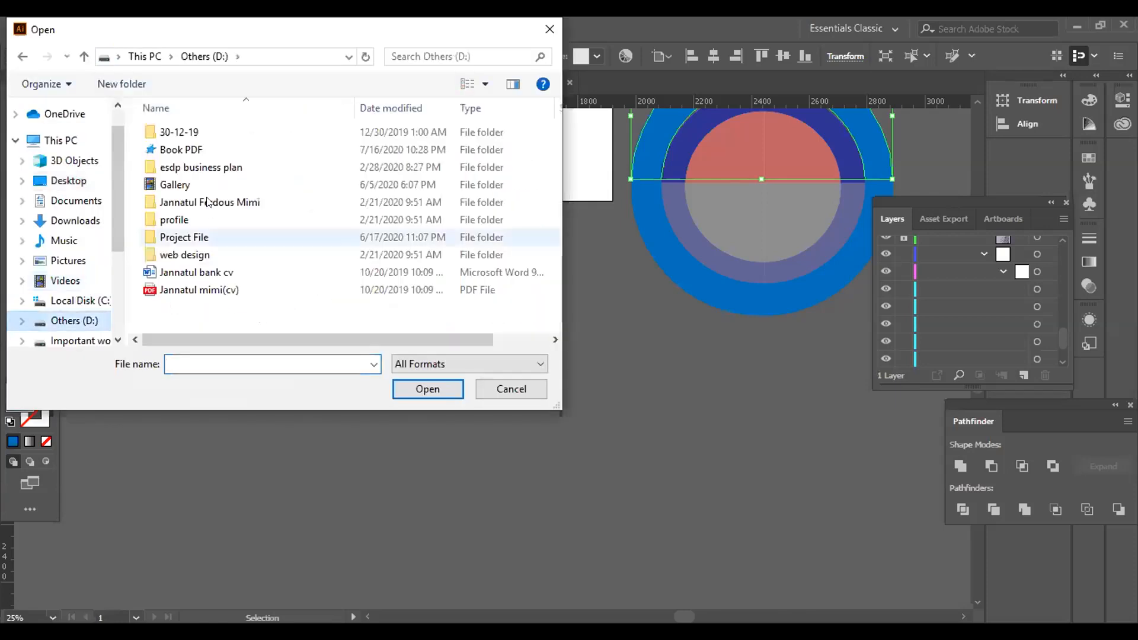
double_click(202, 240)
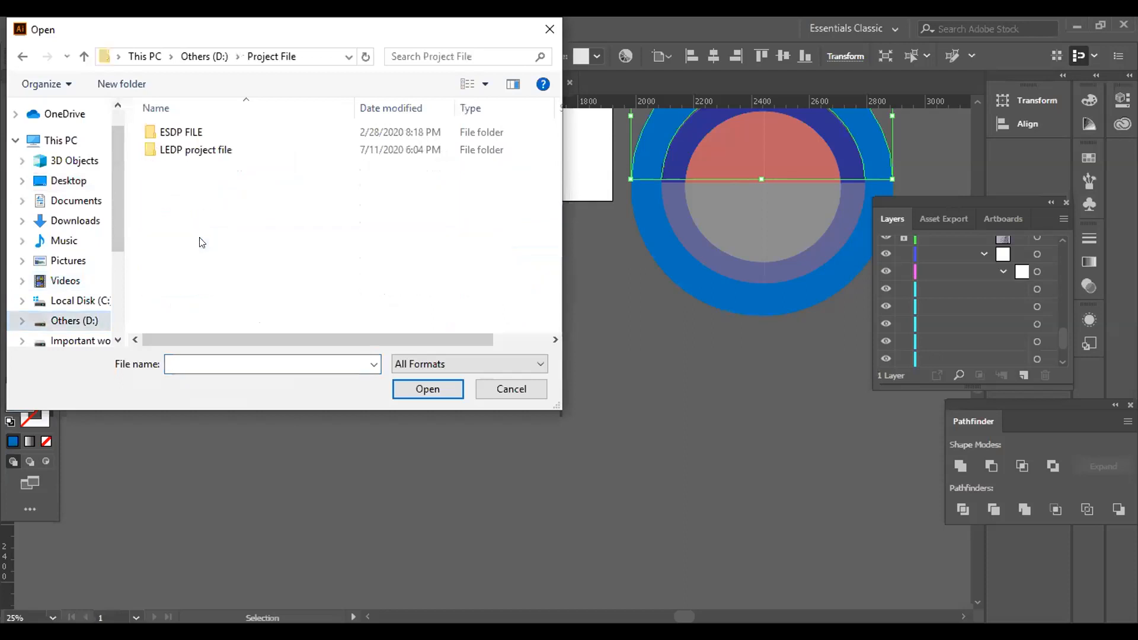
double_click(202, 151)
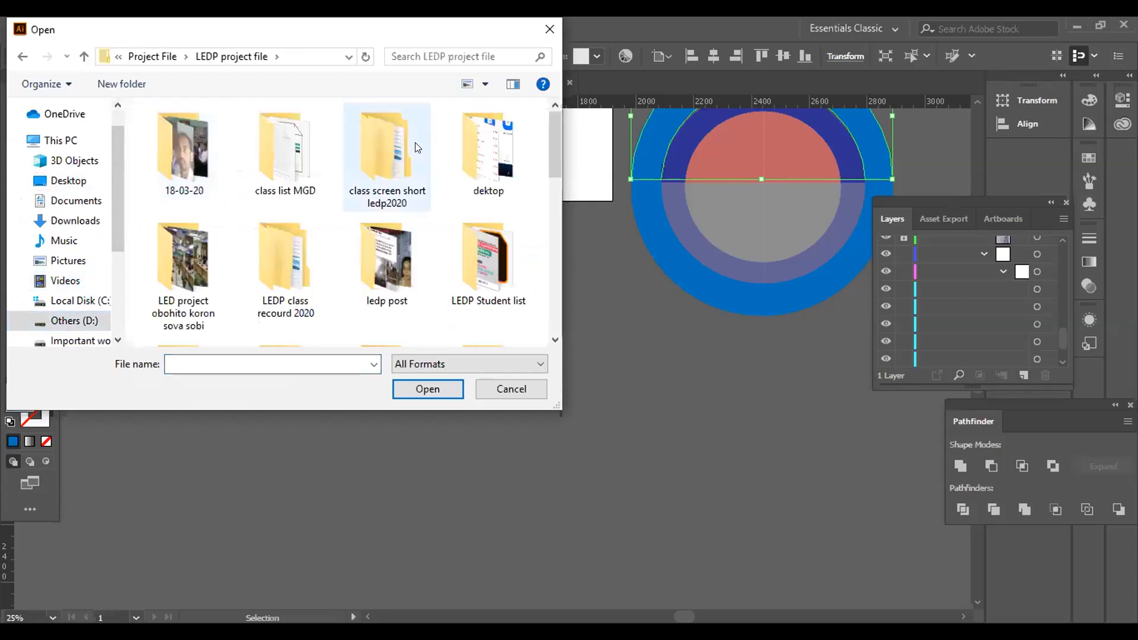
double_click(488, 149)
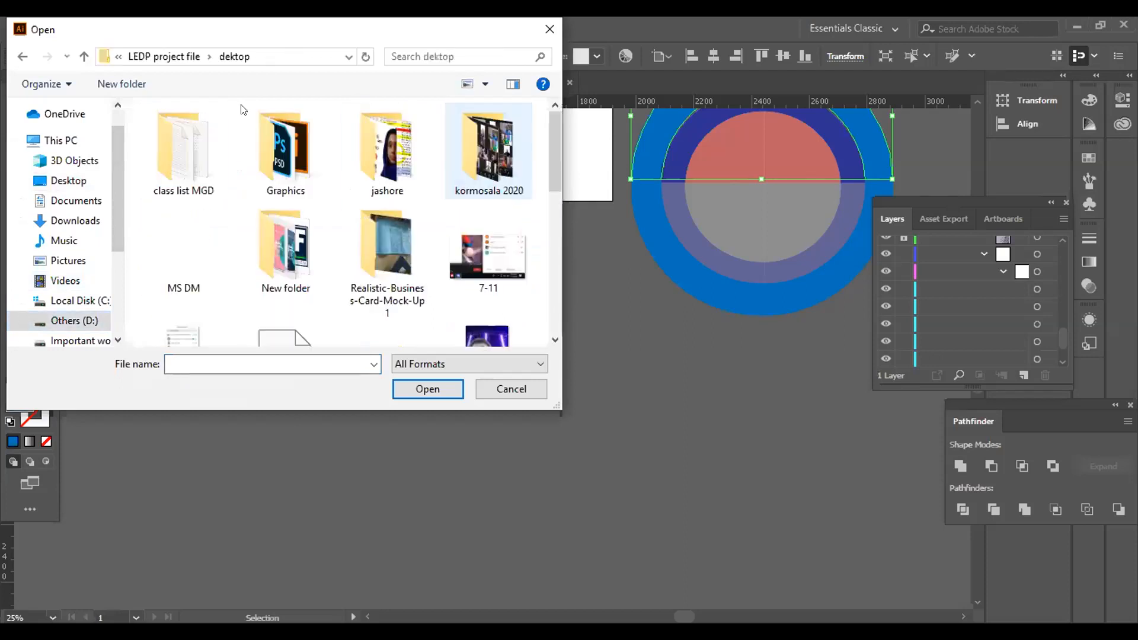
double_click(261, 234)
Find the images (3) picture of the spoon-and-leaf logo in New folder and open it.
scroll(260, 235, "down", 3)
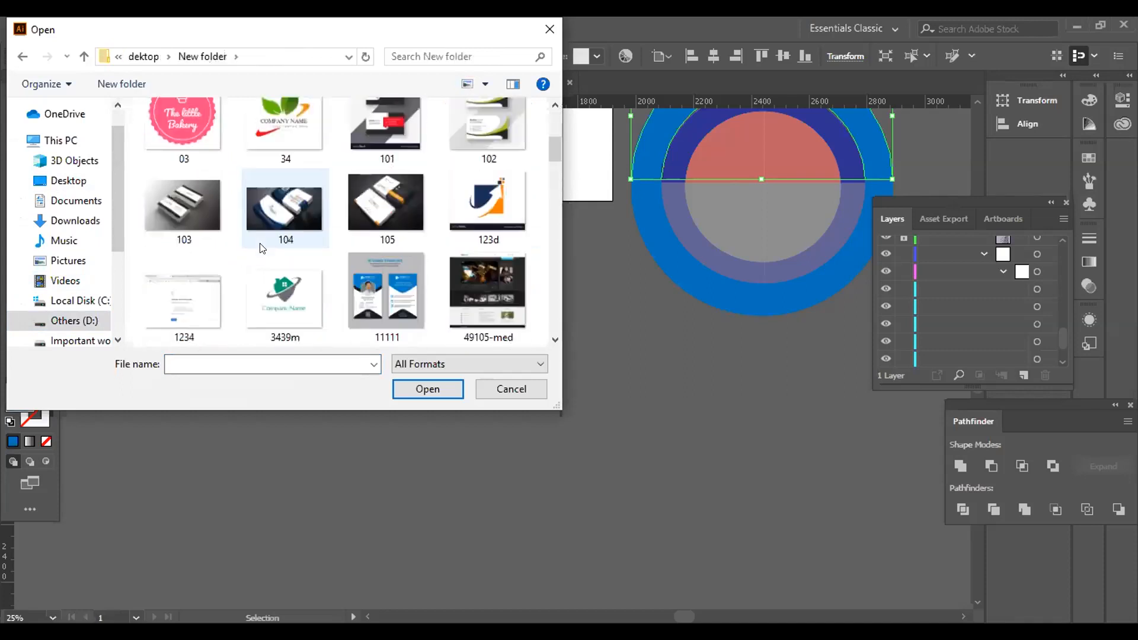
scroll(261, 241, "down", 2)
scroll(258, 247, "down", 3)
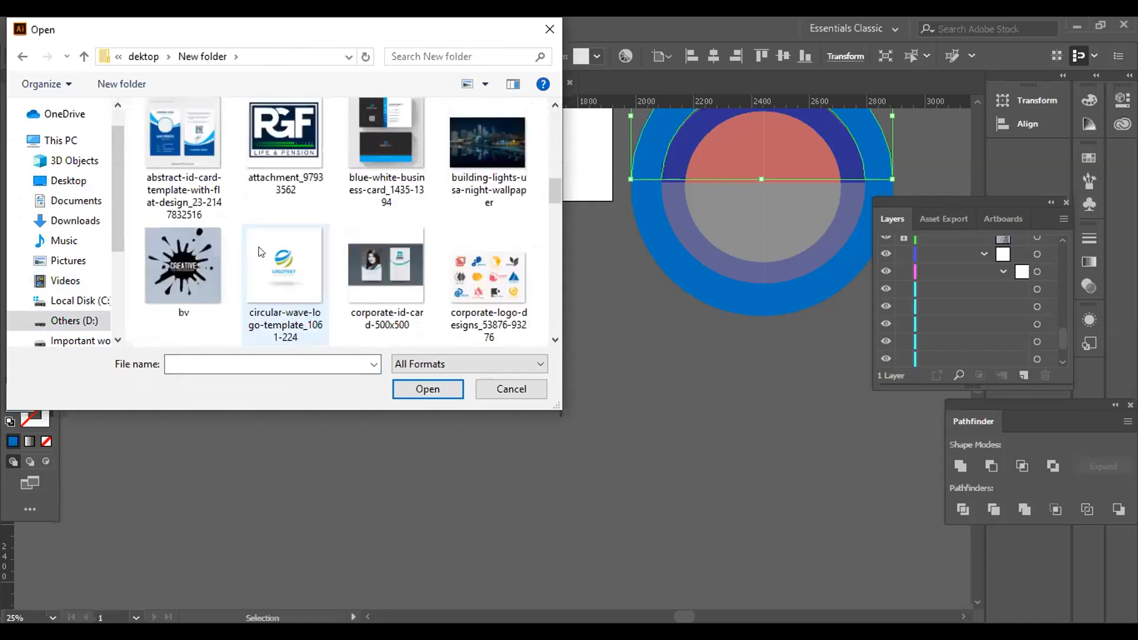
scroll(259, 251, "down", 2)
scroll(259, 252, "down", 2)
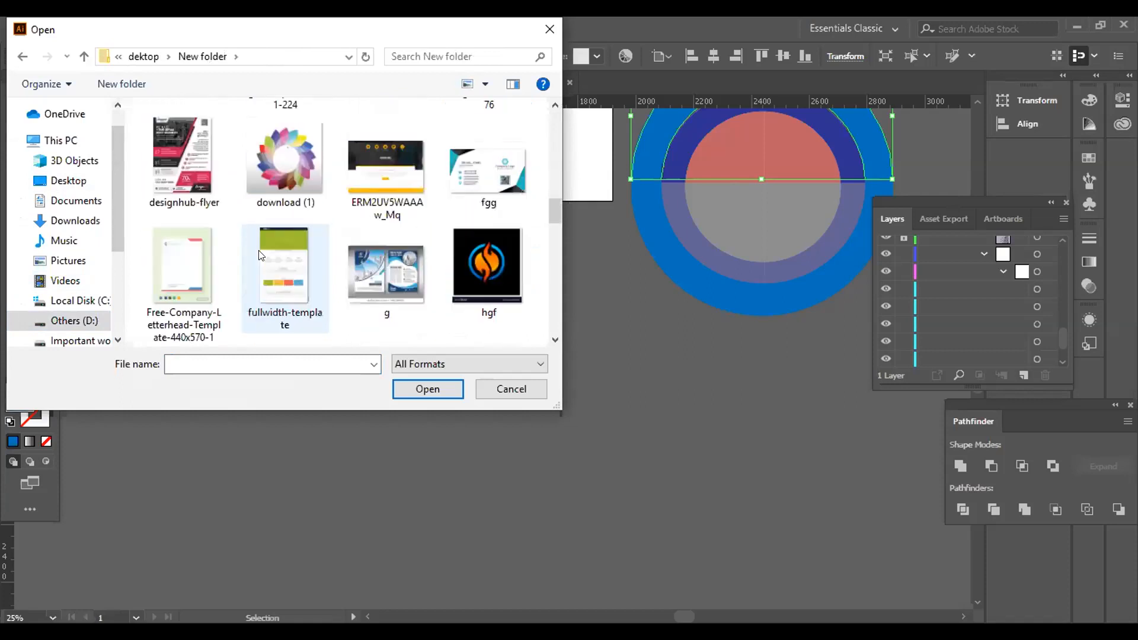
scroll(259, 255, "down", 2)
scroll(252, 263, "down", 3)
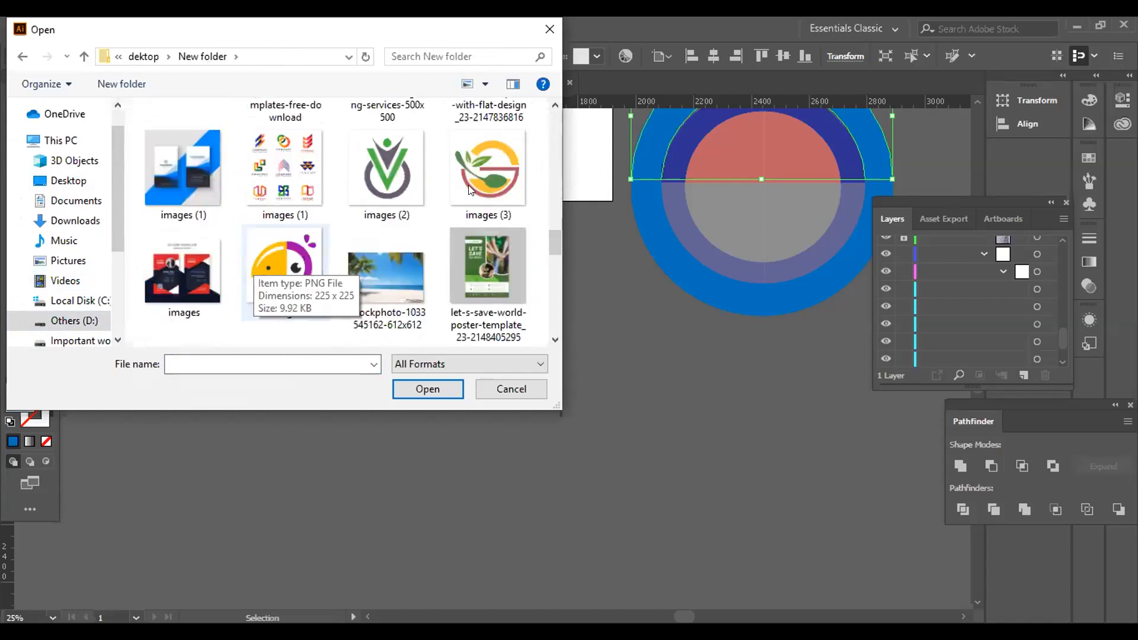
left_click(488, 168)
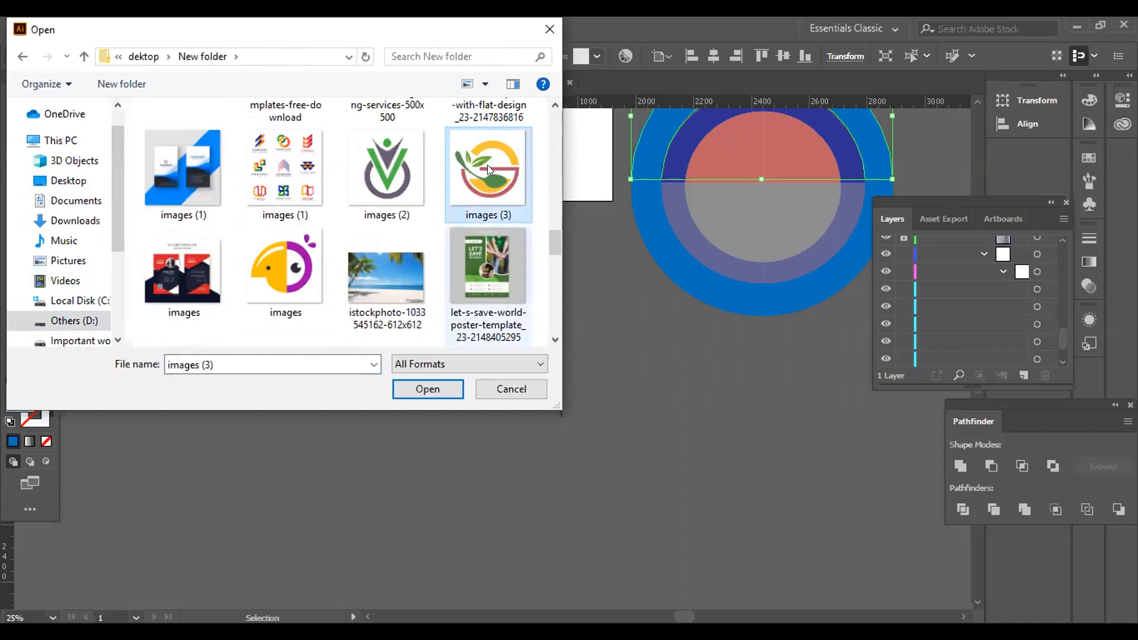
left_click(403, 383)
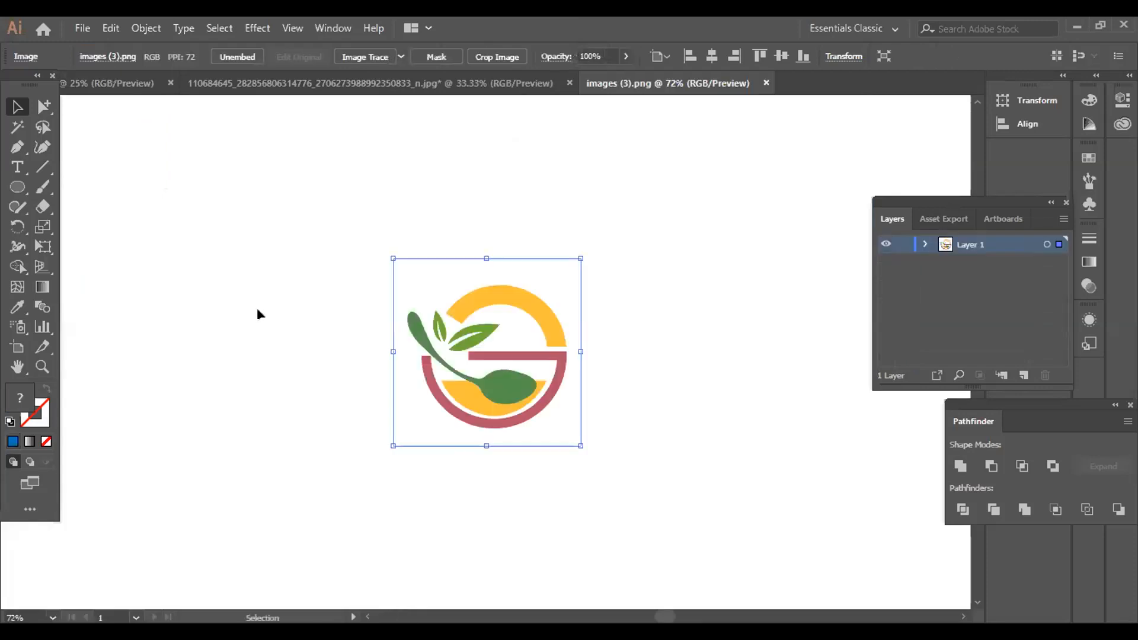
Move the spoon-and-leaf logo picture toward the upper left, enlarge it to fill most of the view and deselect it.
left_click_drag(506, 345, 368, 310)
left_click_drag(256, 302, 172, 285)
left_click_drag(234, 241, 214, 179)
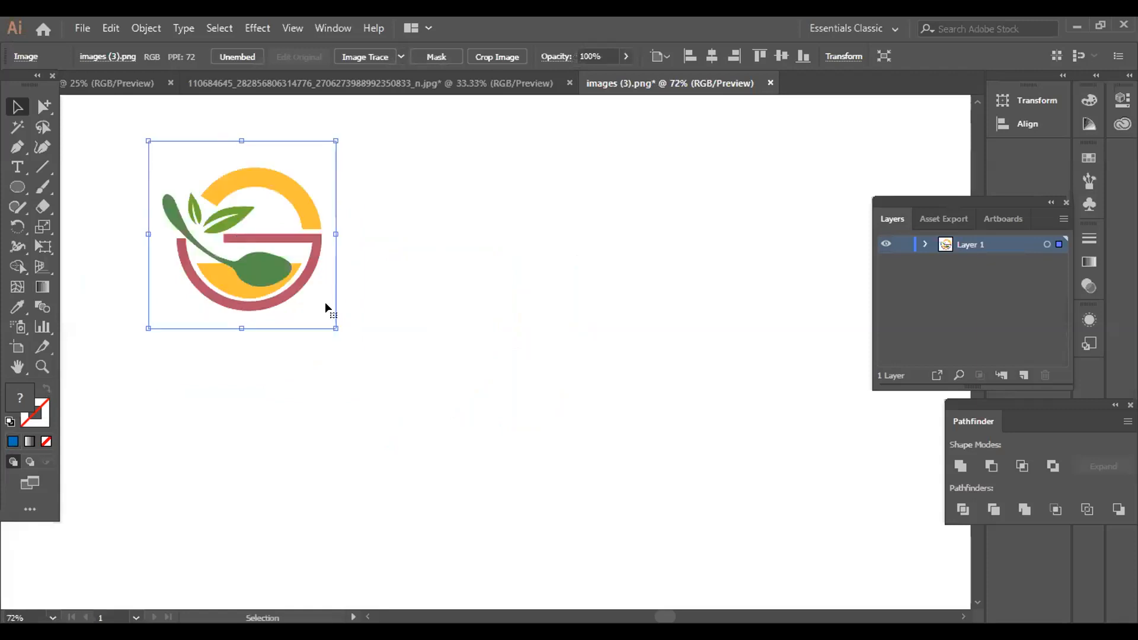
left_click_drag(332, 324, 531, 535)
left_click_drag(473, 449, 489, 450)
left_click_drag(548, 536, 626, 585)
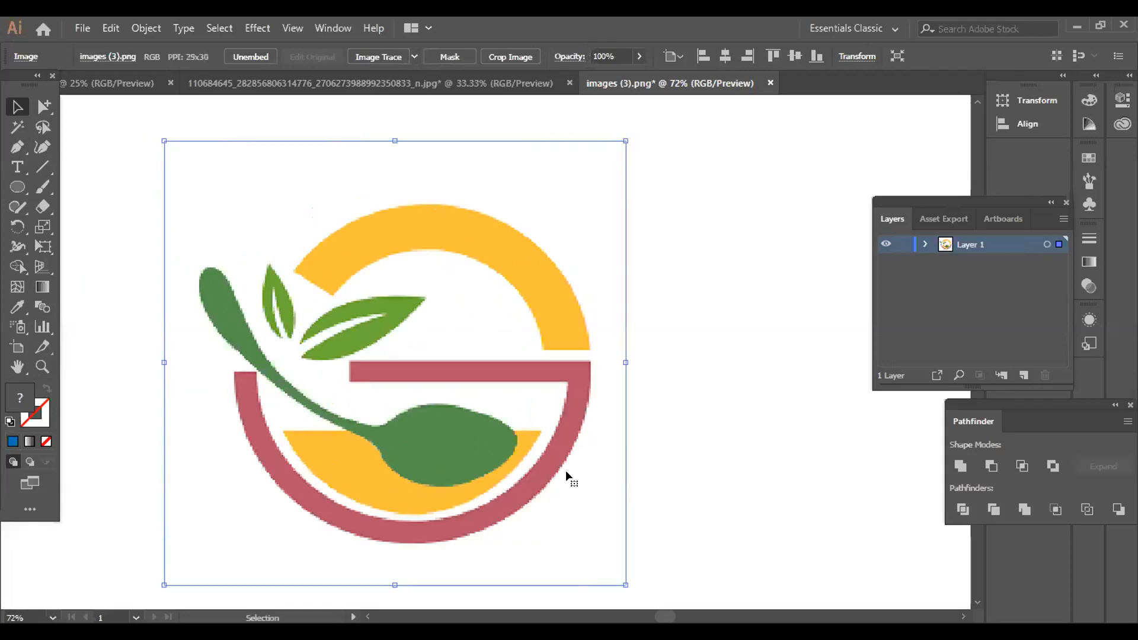
key("ctrl+shift+a")
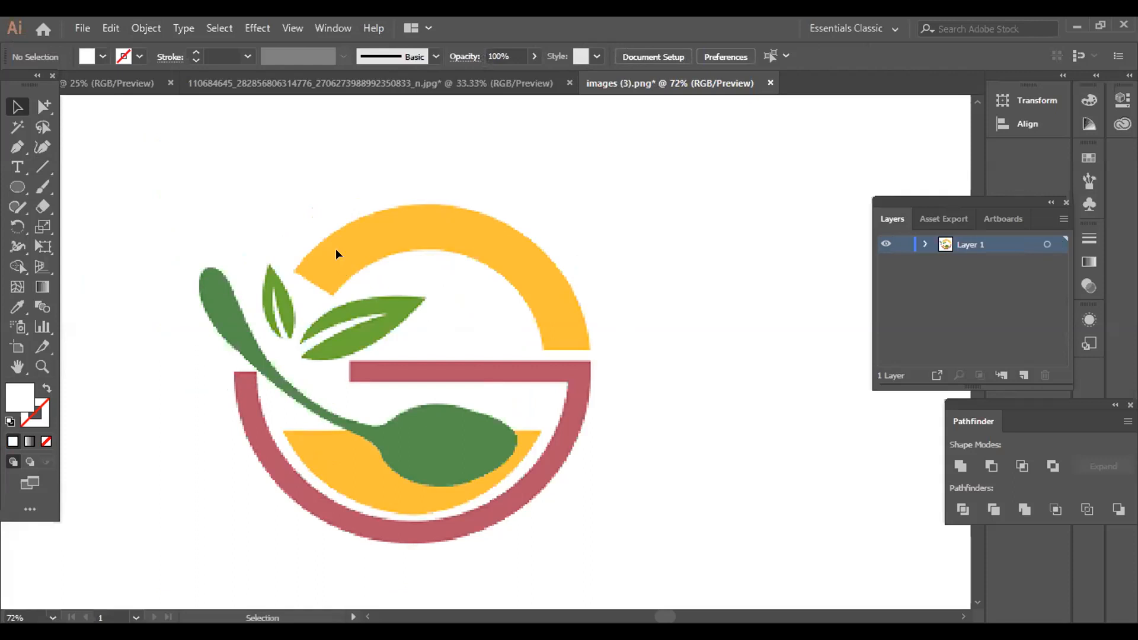
left_click(8, 189)
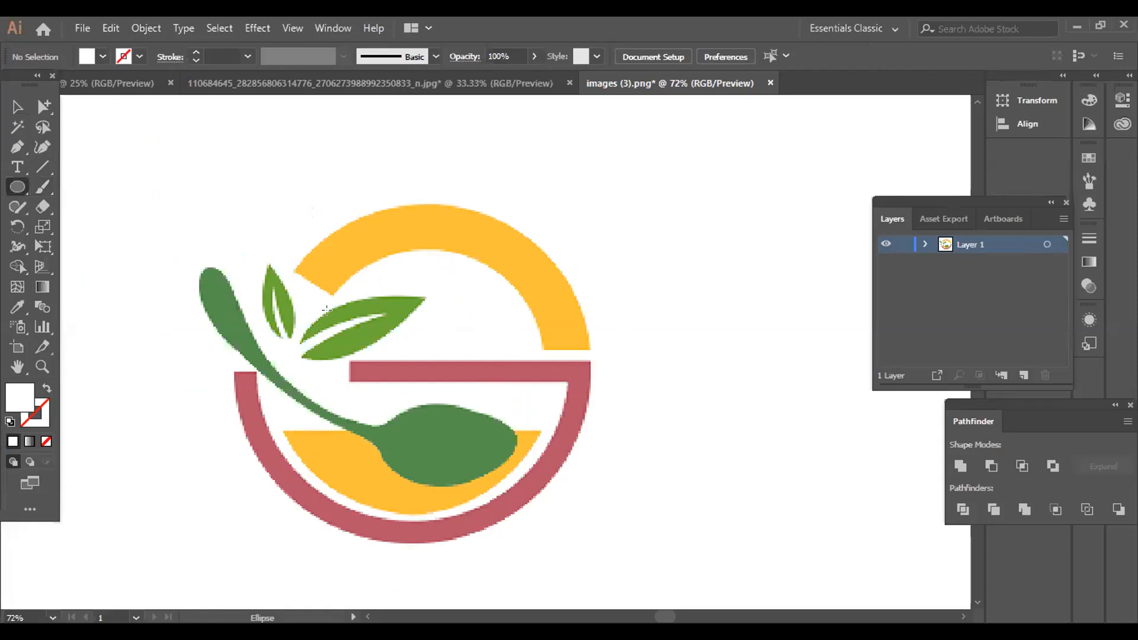
left_click(17, 107)
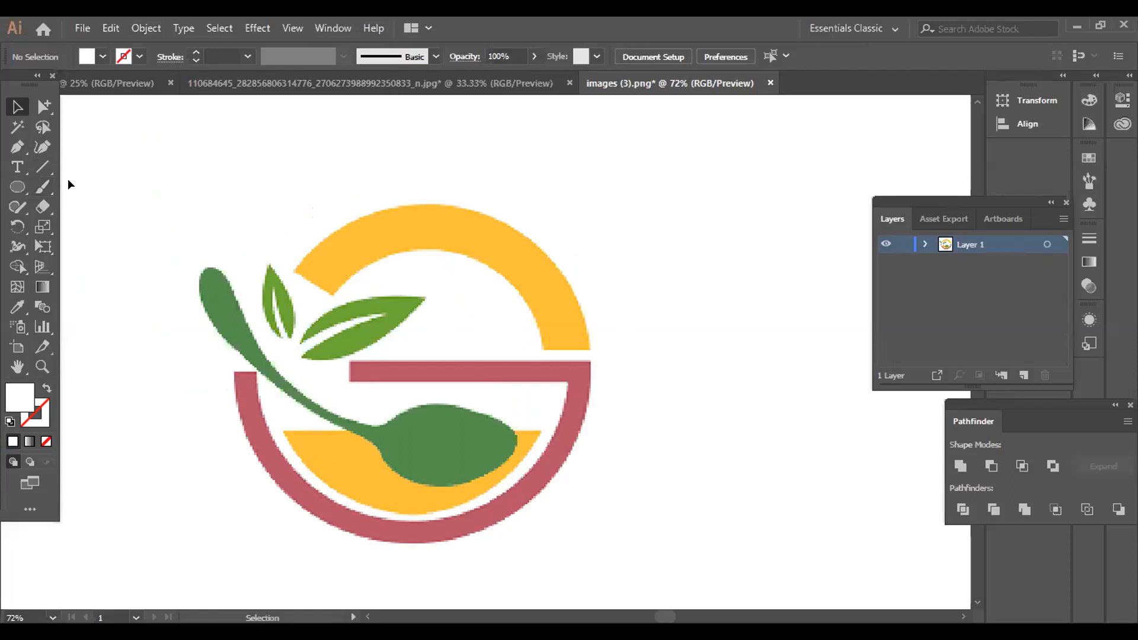
left_click(21, 189)
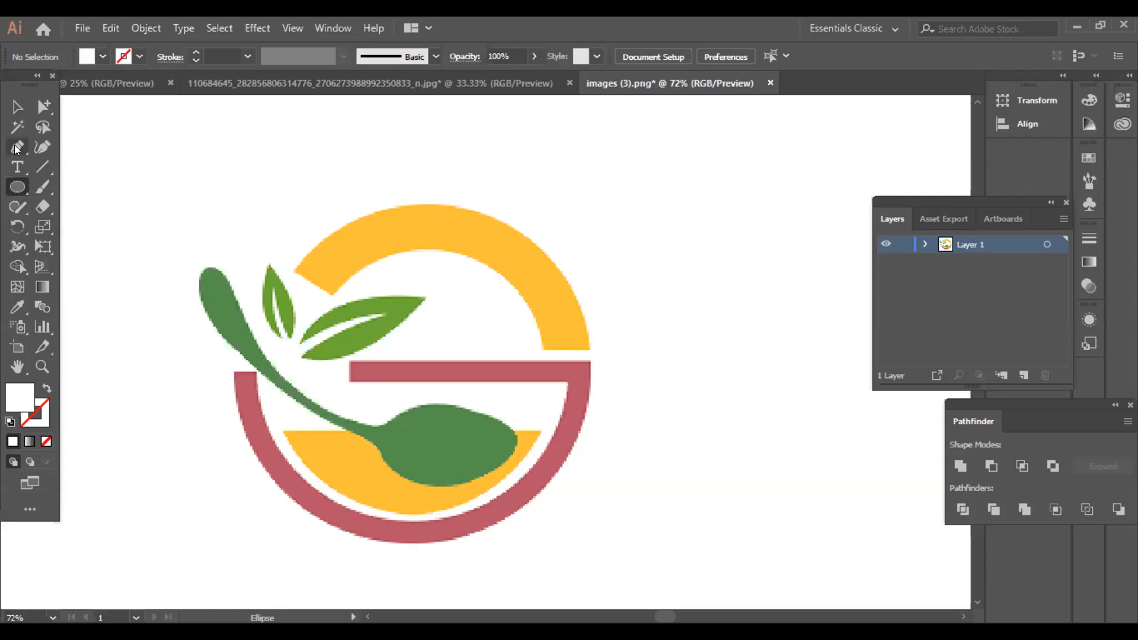
Trace the outline of the larger green leaf with the Pen tool as a closed curved path.
left_click(16, 148)
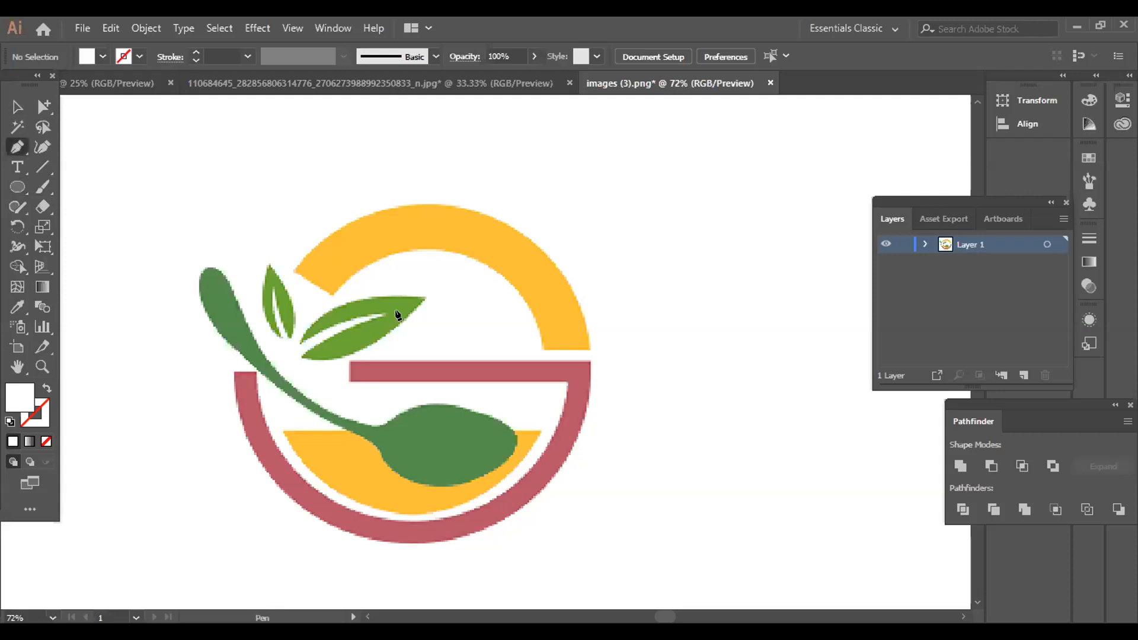
left_click(302, 342)
mouse_move(425, 297)
left_mouse_down()
mouse_move(549, 303)
mouse_move(553, 294)
left_mouse_up()
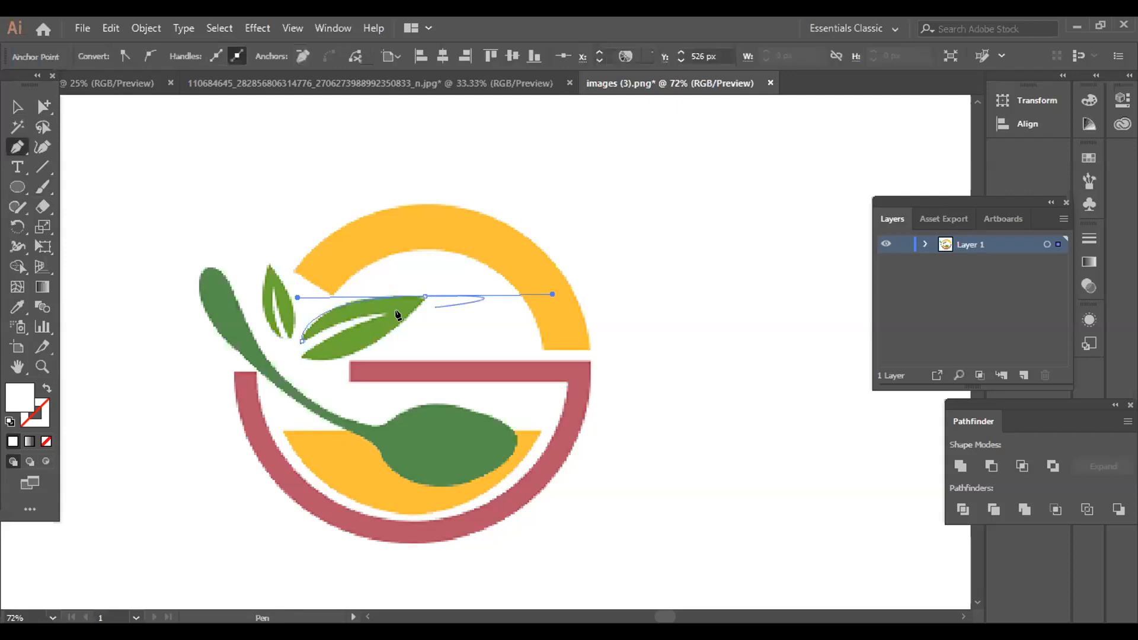
left_click_drag(302, 358, 371, 320)
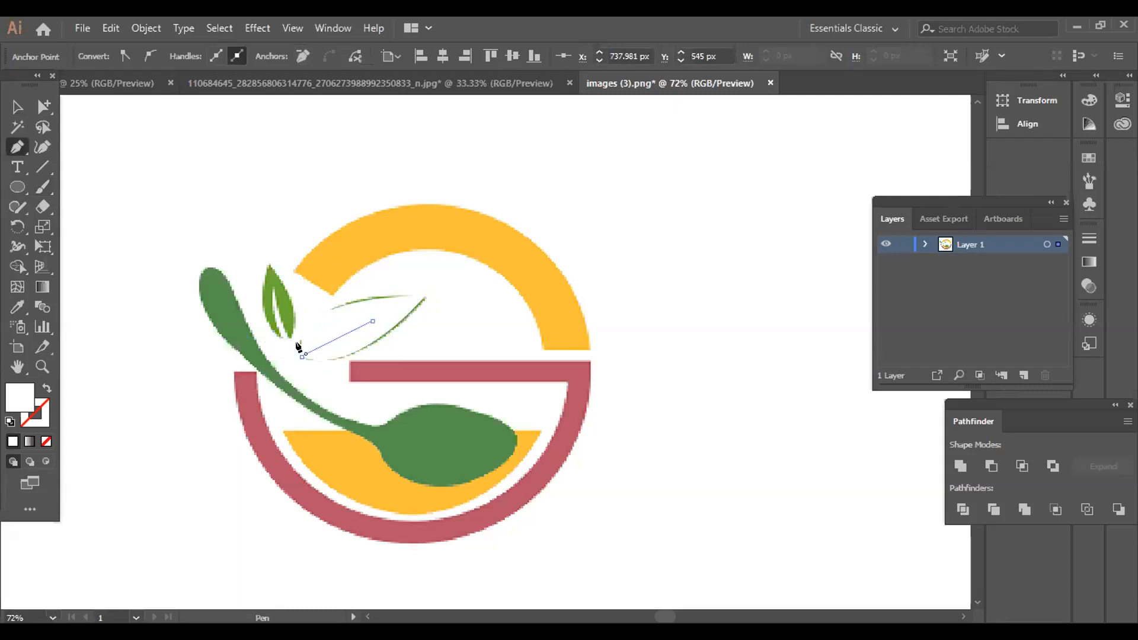
left_click_drag(302, 341, 316, 346)
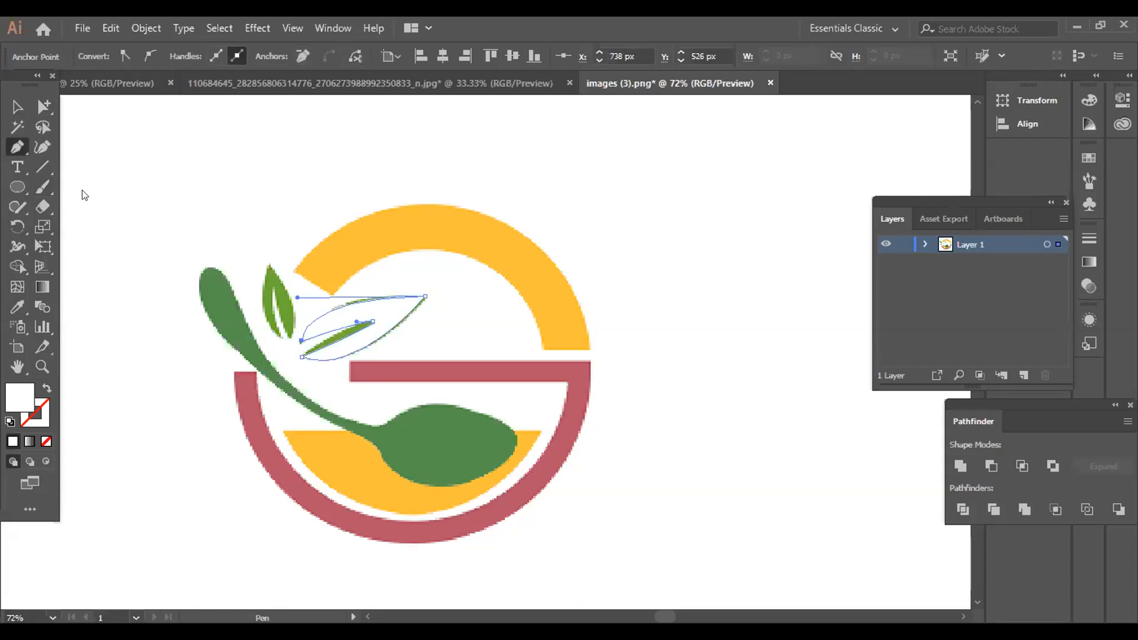
Fill the traced larger leaf with a dark green chosen in the Color Picker.
double_click(19, 396)
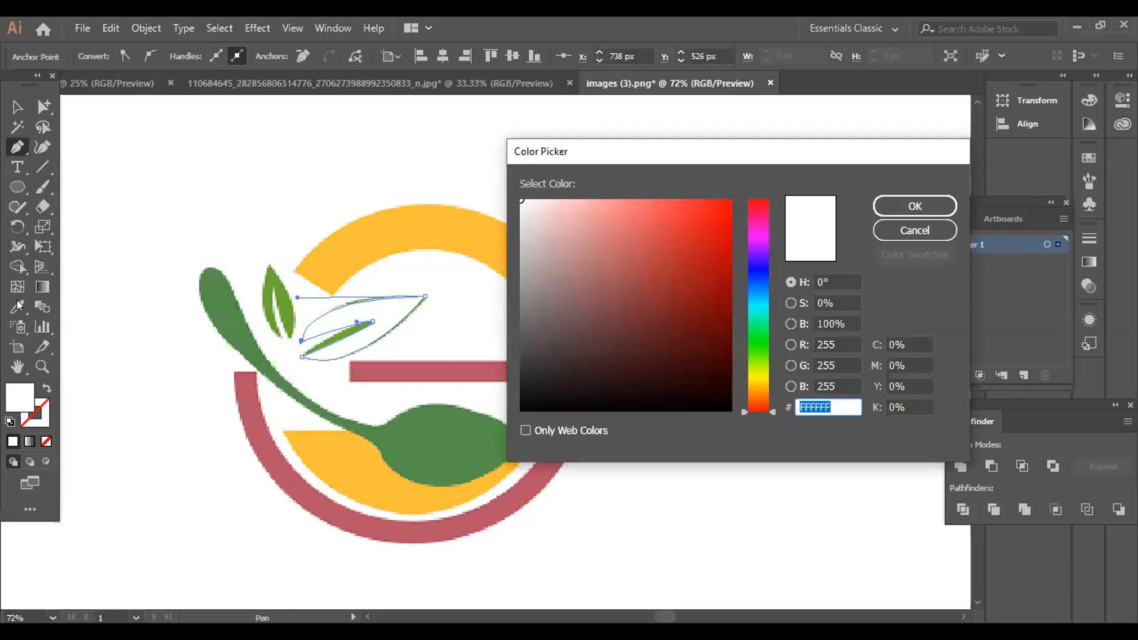
left_click(747, 318)
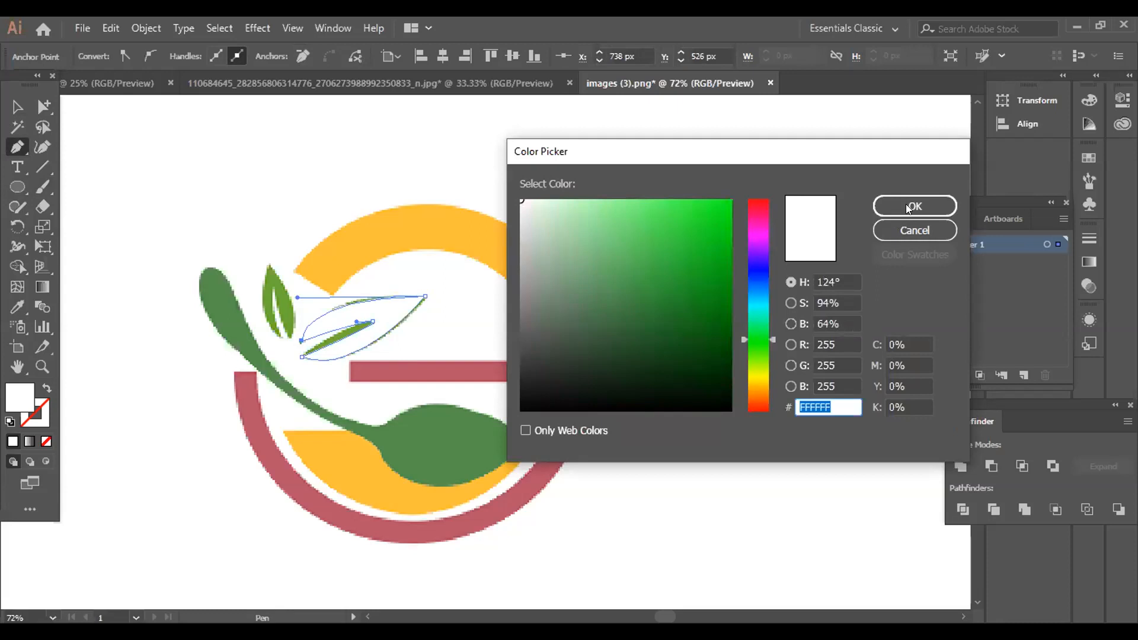
key("Return")
left_click(18, 109)
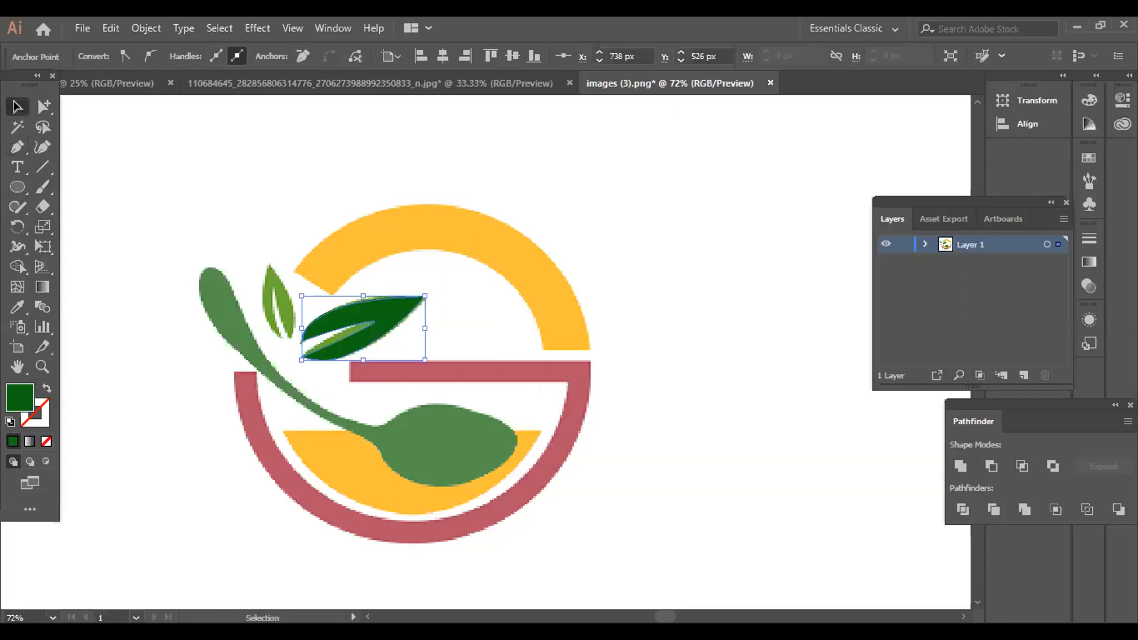
Recolor the traced larger leaf with the spoon handle's green using the Eyedropper, and deselect it.
left_click(16, 307)
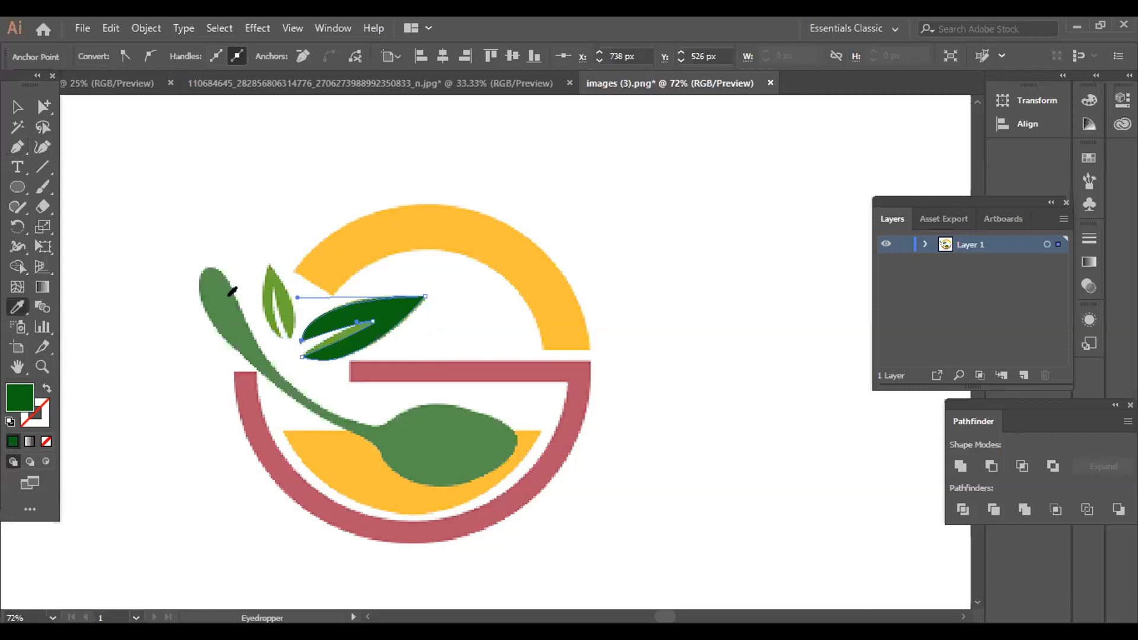
left_click(232, 291)
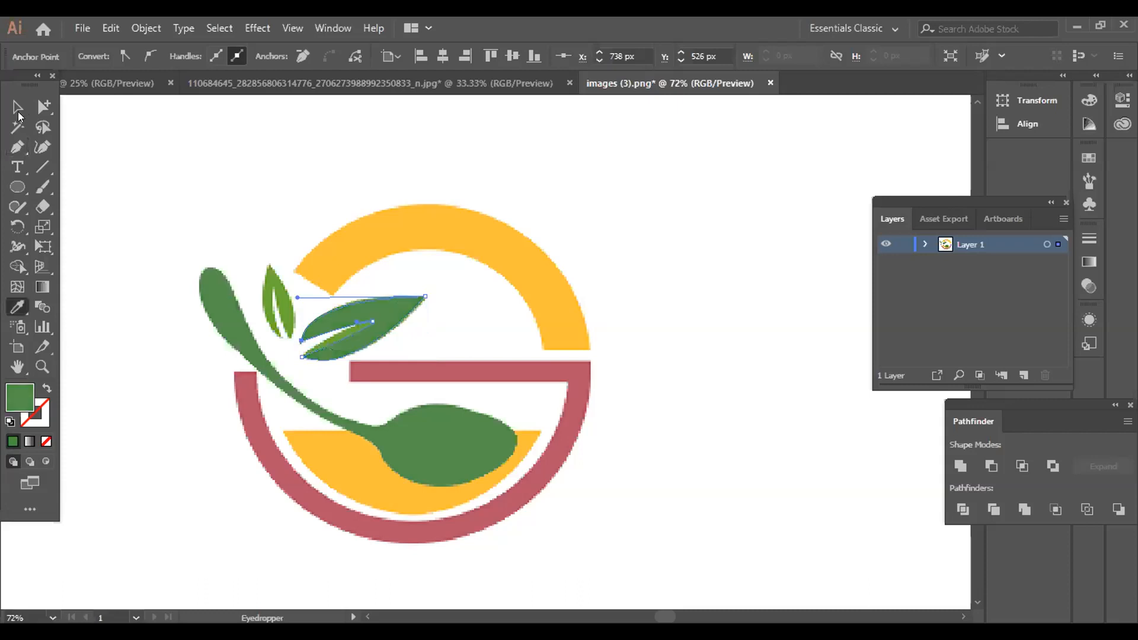
left_click(18, 107)
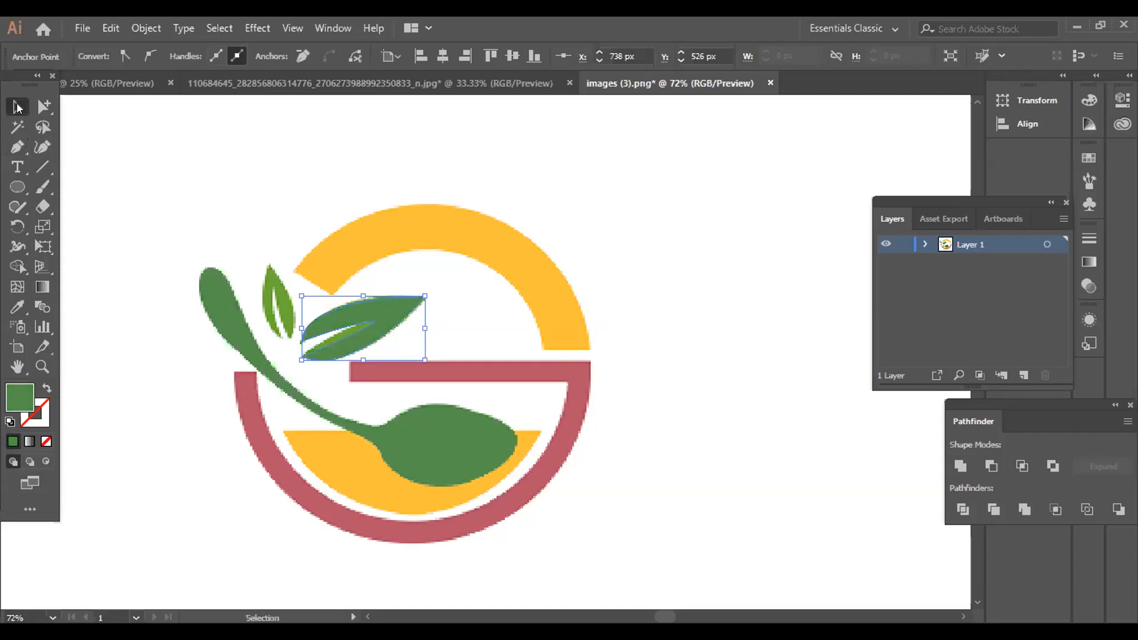
key("ctrl+shift+a")
Draw a green-filled ellipse over the logo's round ring, spanning about its full width and height.
key("l")
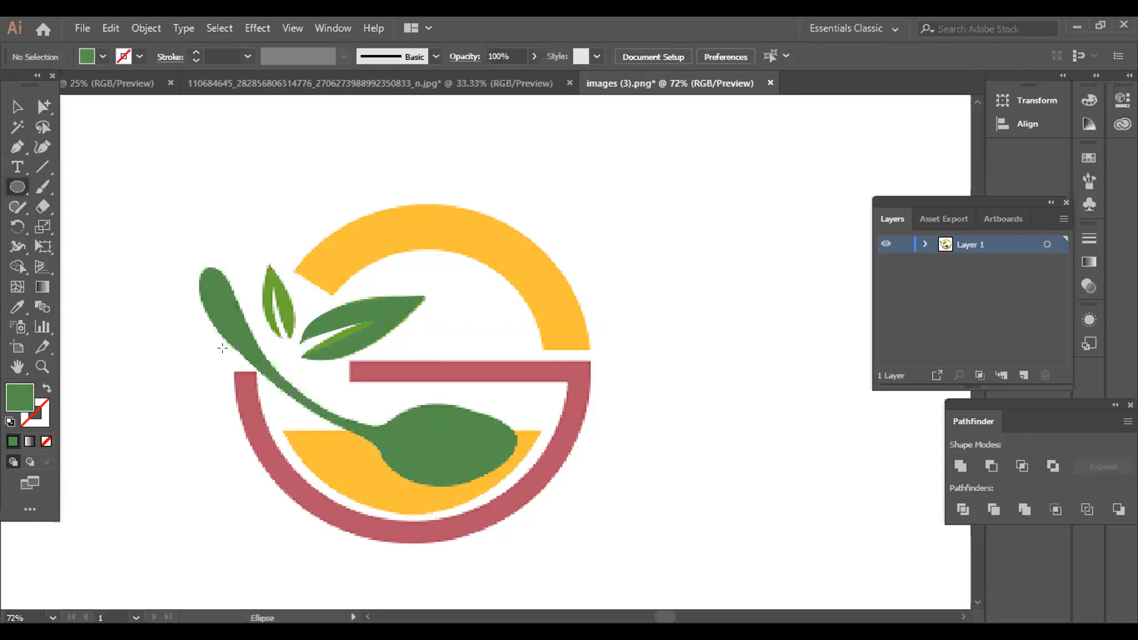
left_click_drag(554, 522, 585, 541)
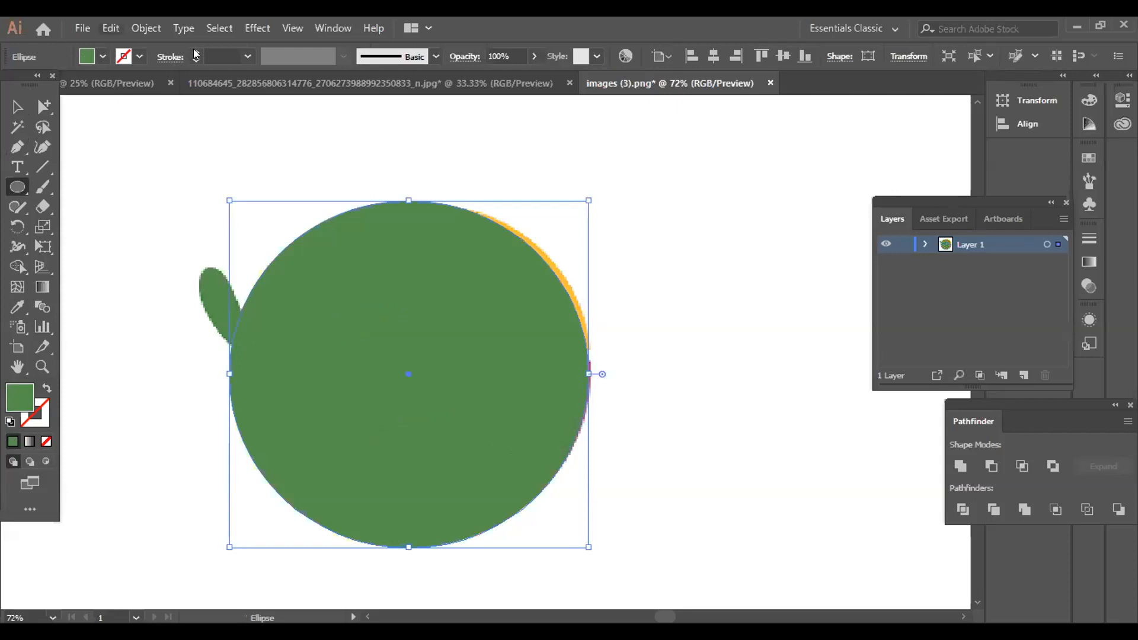
key("alt+e")
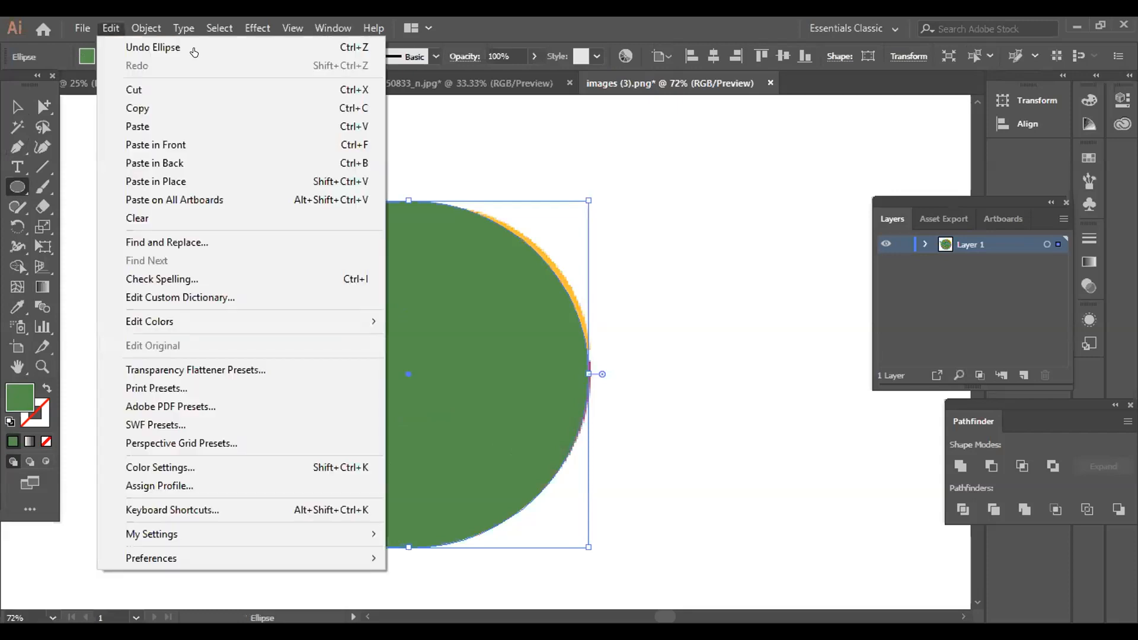
Start an Offset Path on the green circle covering the logo and set the miter limit to 30.
key("Escape")
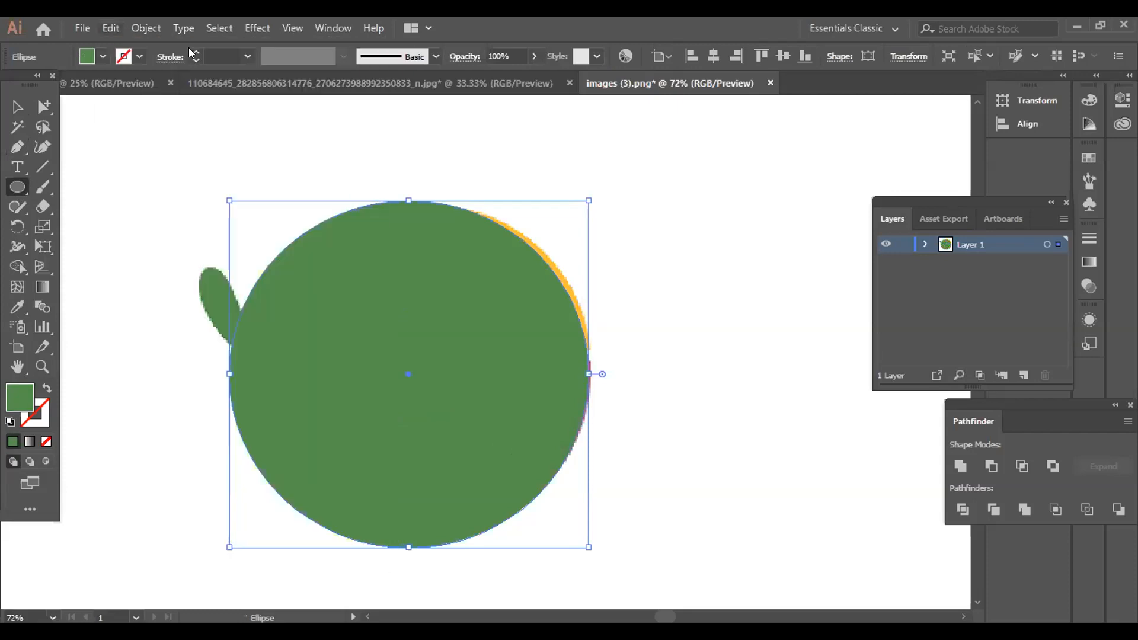
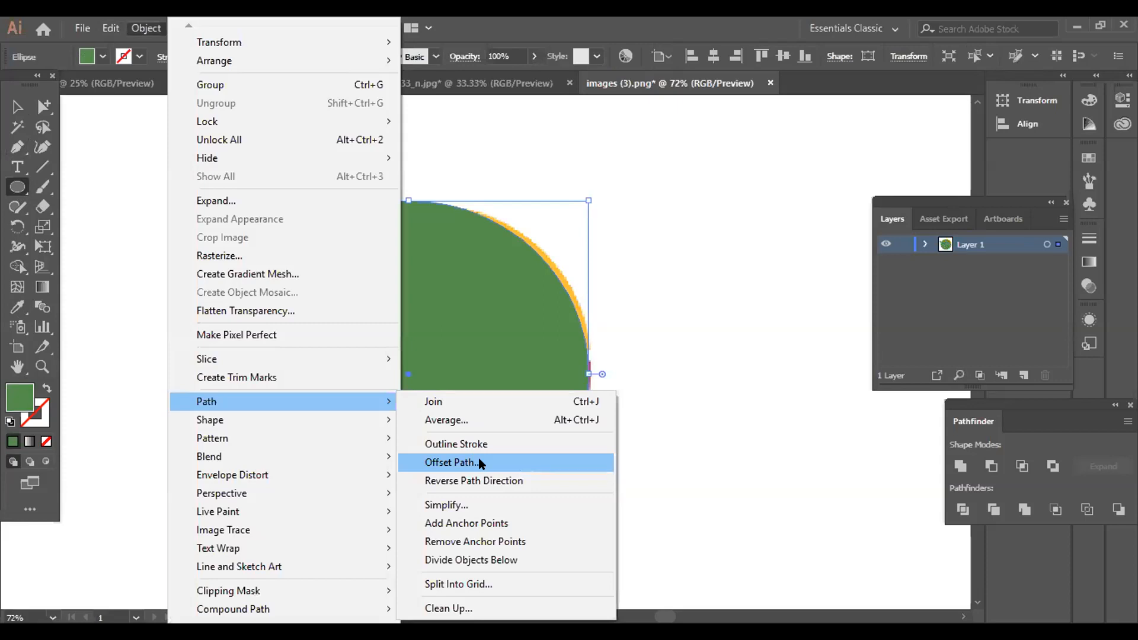
left_click(480, 463)
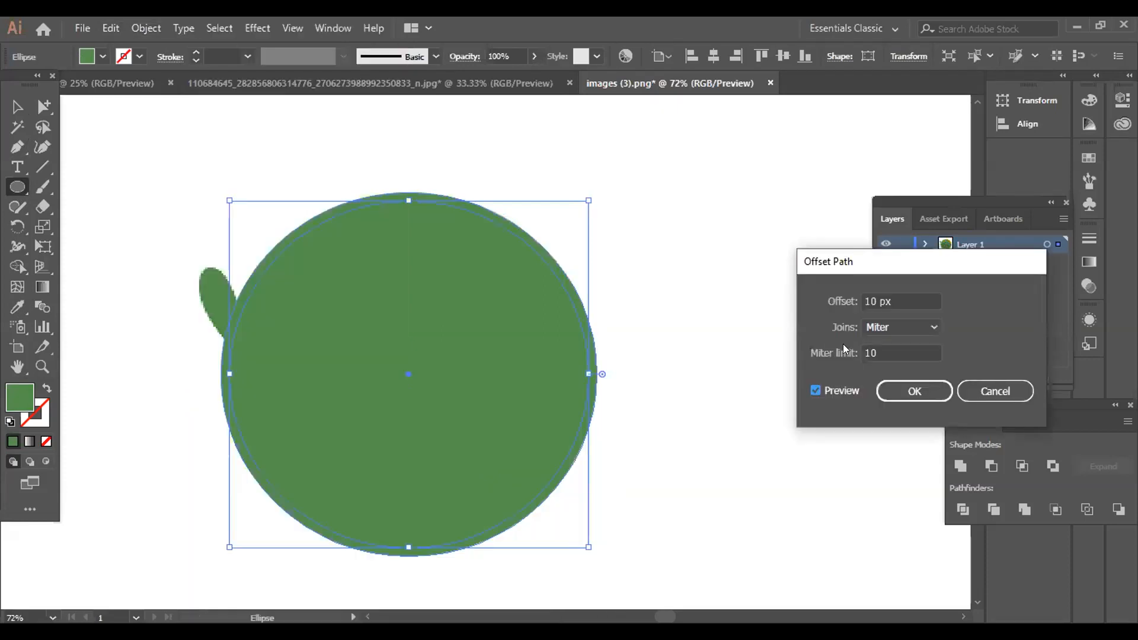
double_click(873, 352)
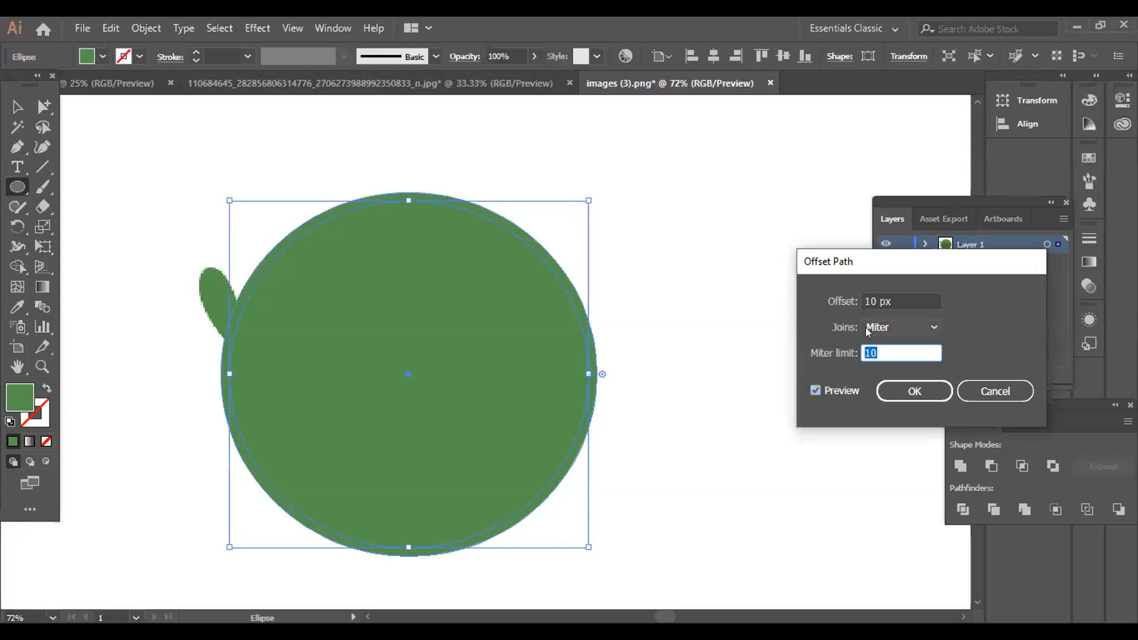
type("15")
left_click(860, 357)
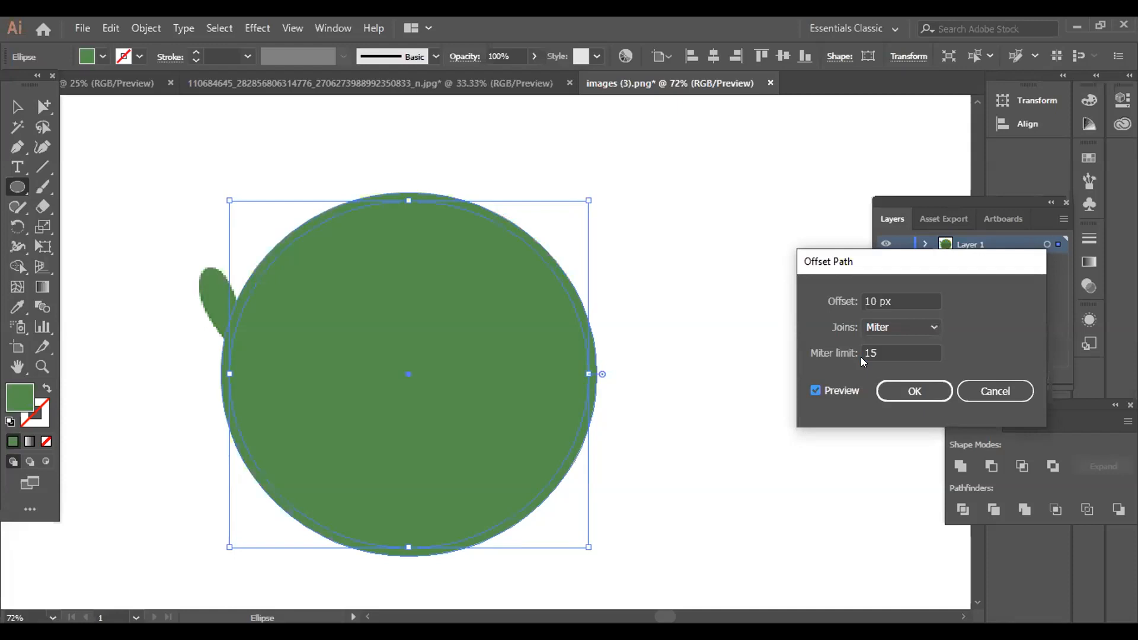
left_click(863, 350)
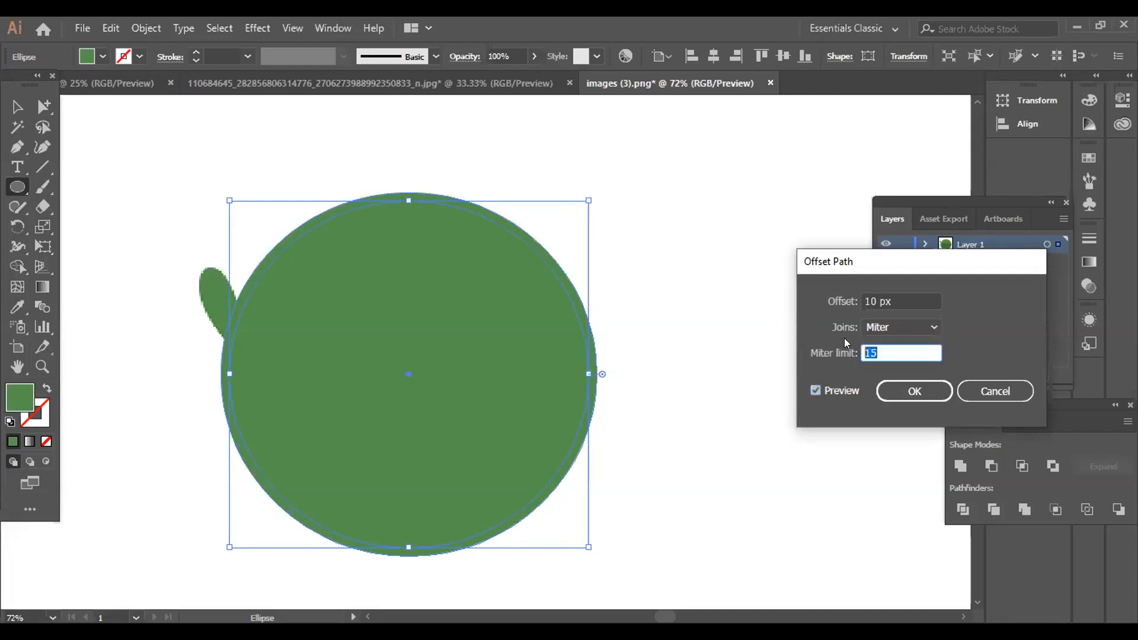
type("30")
key("Tab")
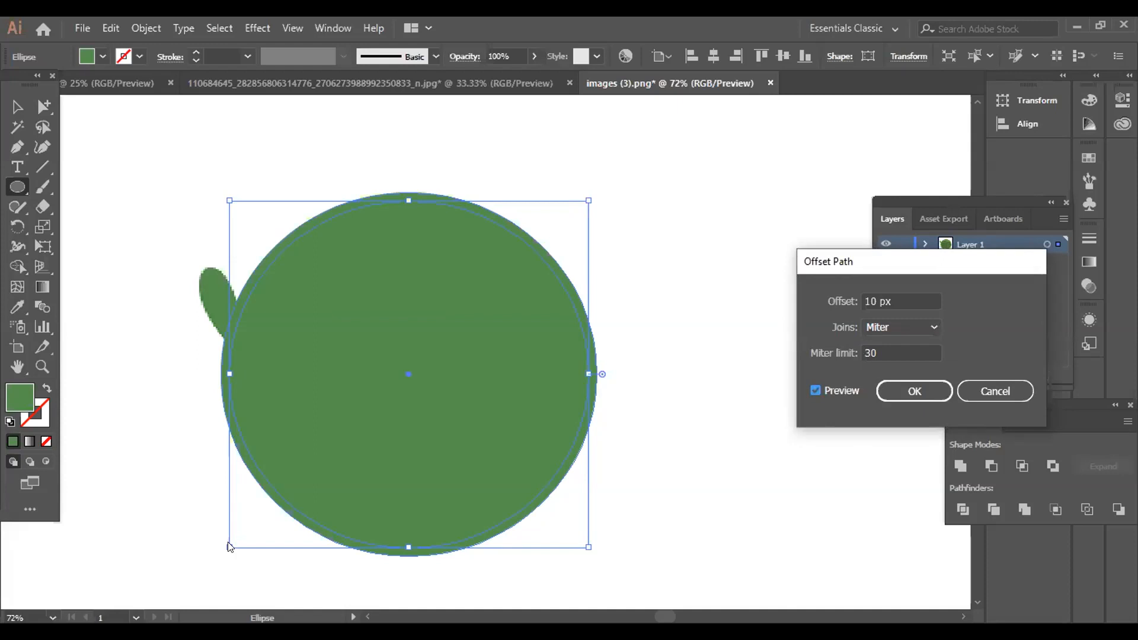
Apply the path offset to the green circle at 10 px with Miter joins.
left_click_drag(900, 295, 844, 295)
type("20")
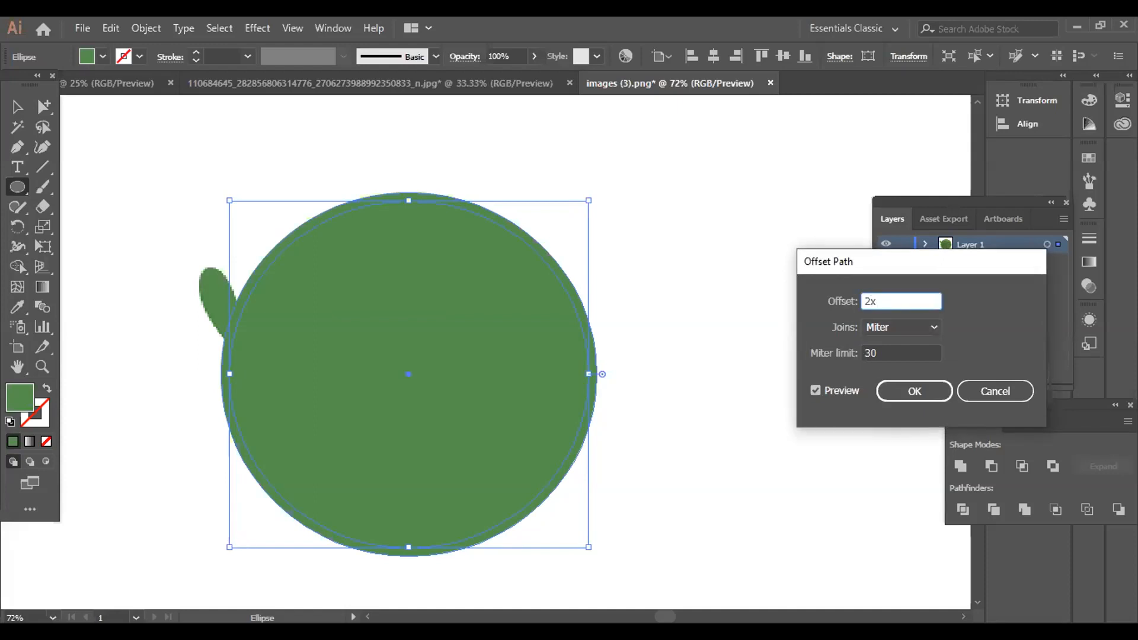
key("Tab")
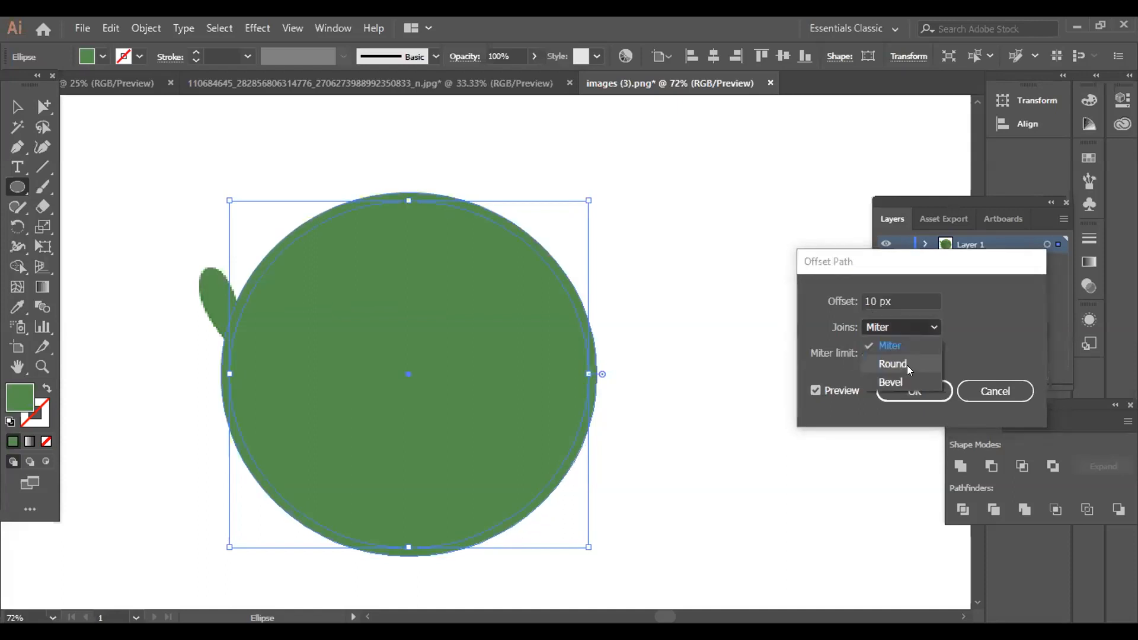
left_click(893, 363)
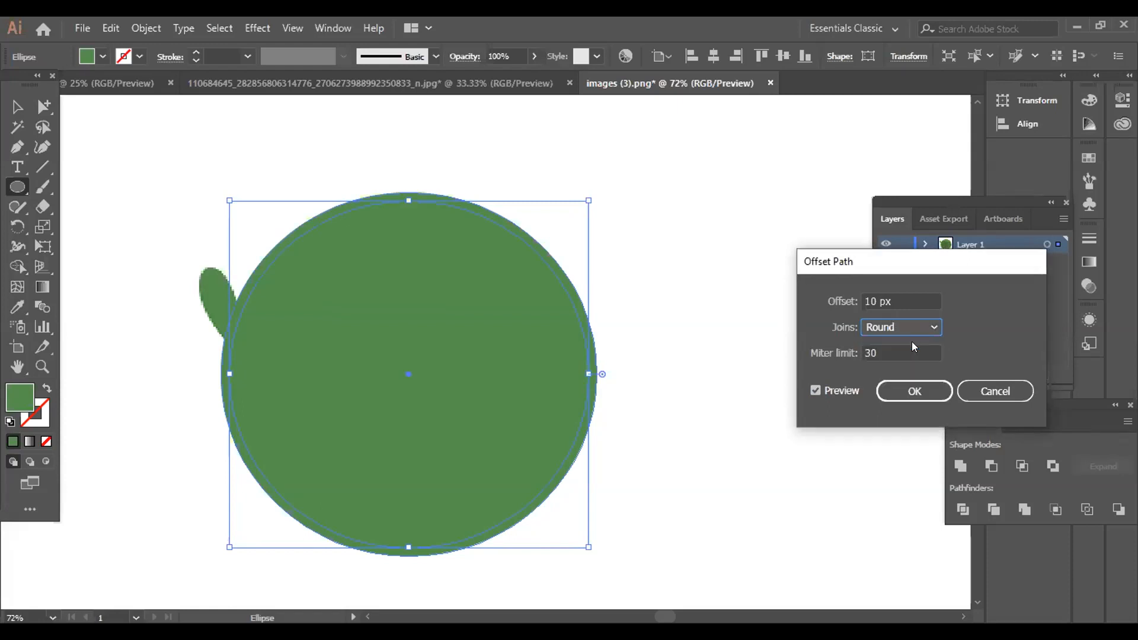
key("Up")
left_click(897, 393)
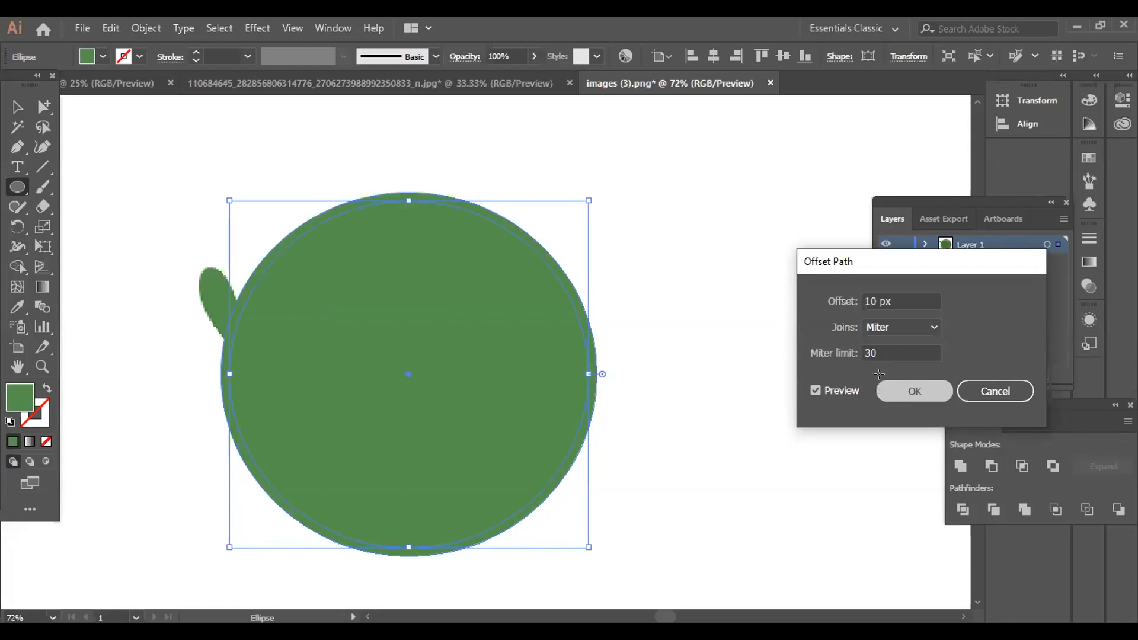
Select both concentric green circles, expand them and split them with Pathfinder Divide.
left_click(10, 107)
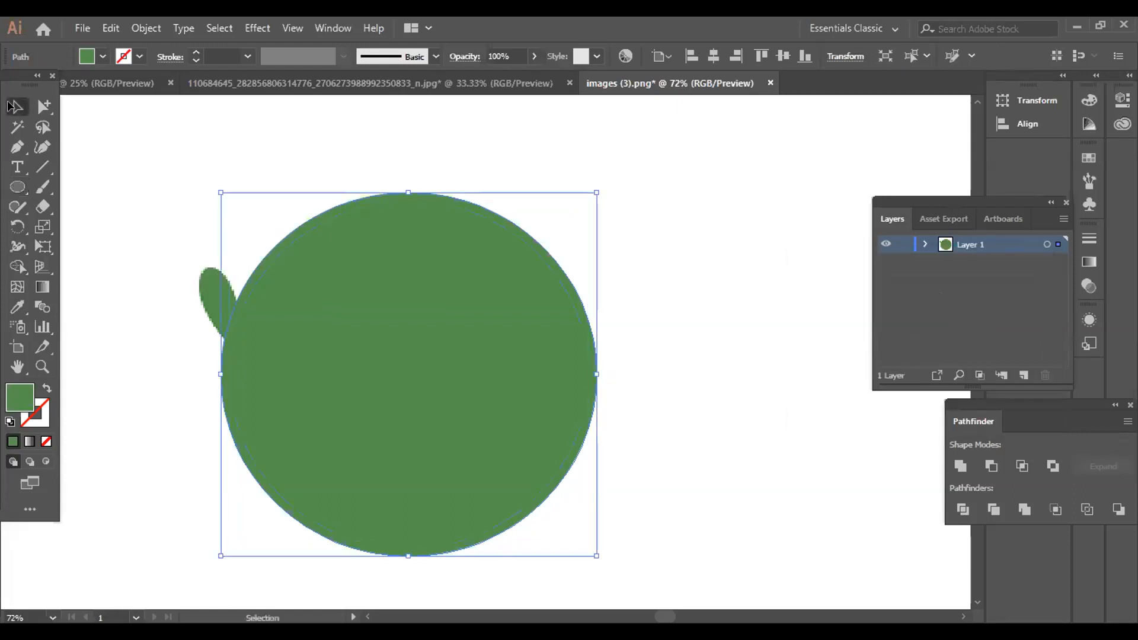
left_click(369, 262)
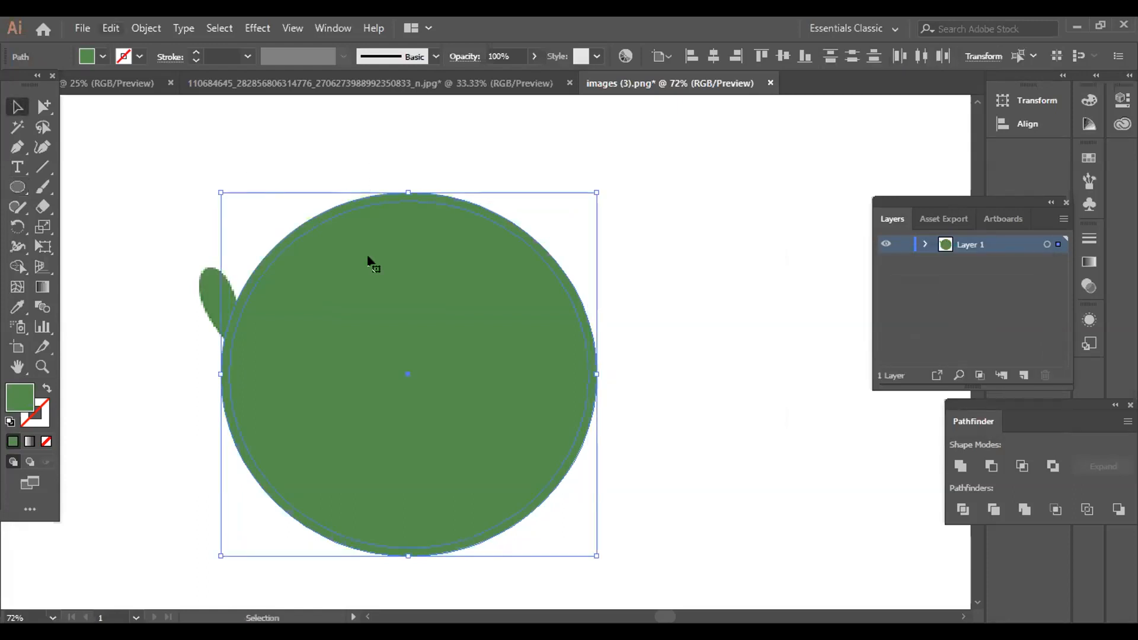
left_click(146, 28)
left_click(218, 199)
left_click(962, 509)
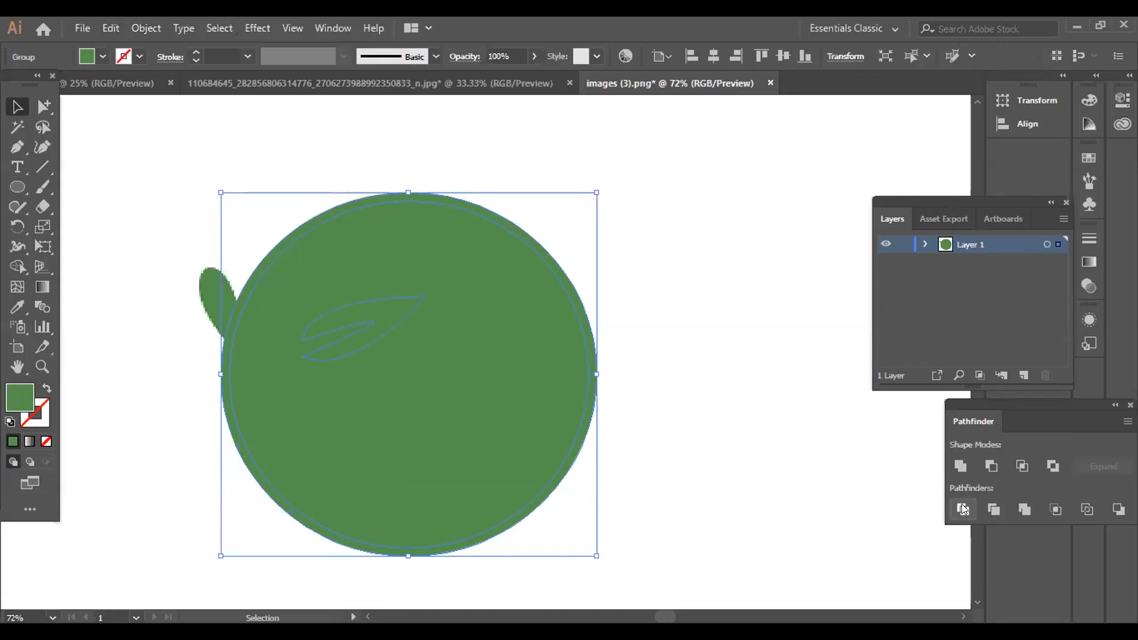
Ungroup the divided green circles and delete the inner disc so only the outer ring surrounds the logo.
left_click(535, 363)
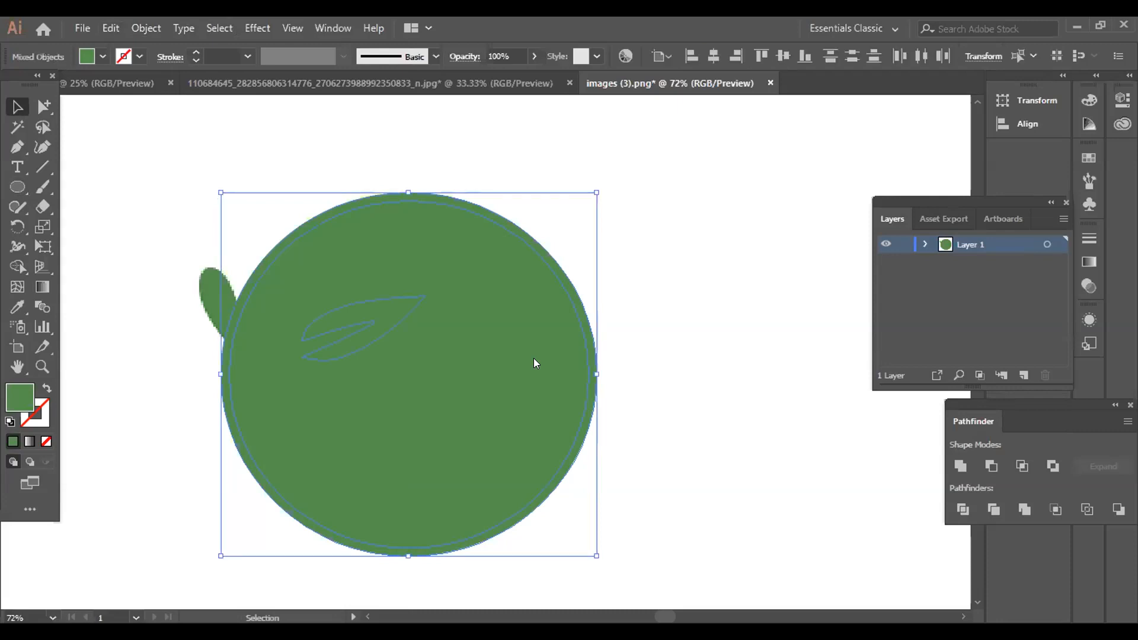
key("ctrl+z")
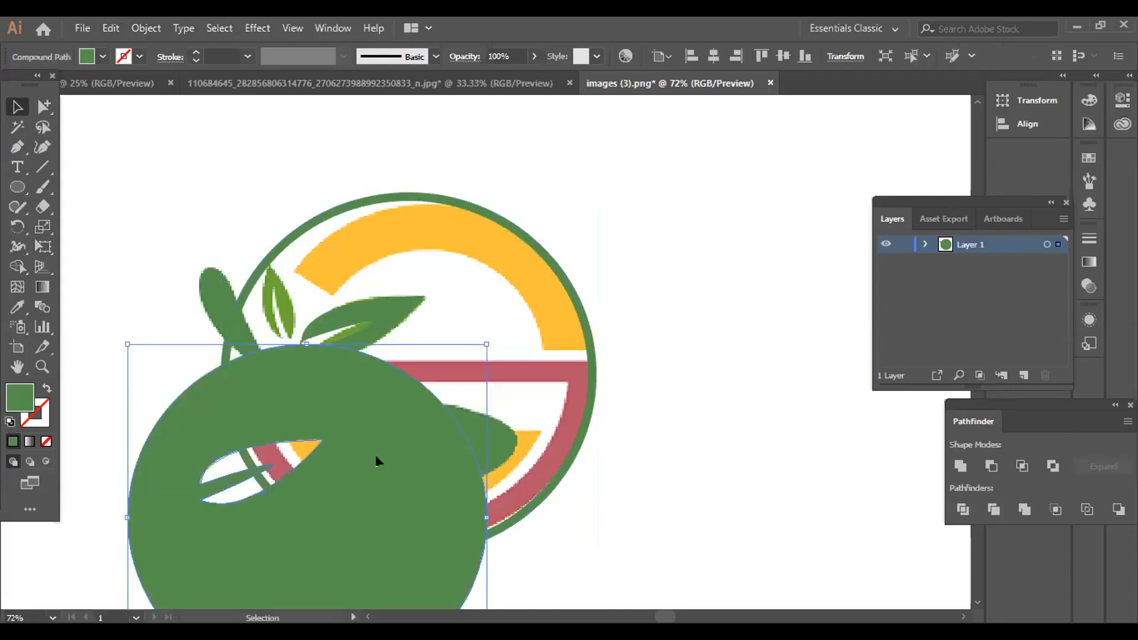
key("ctrl+z")
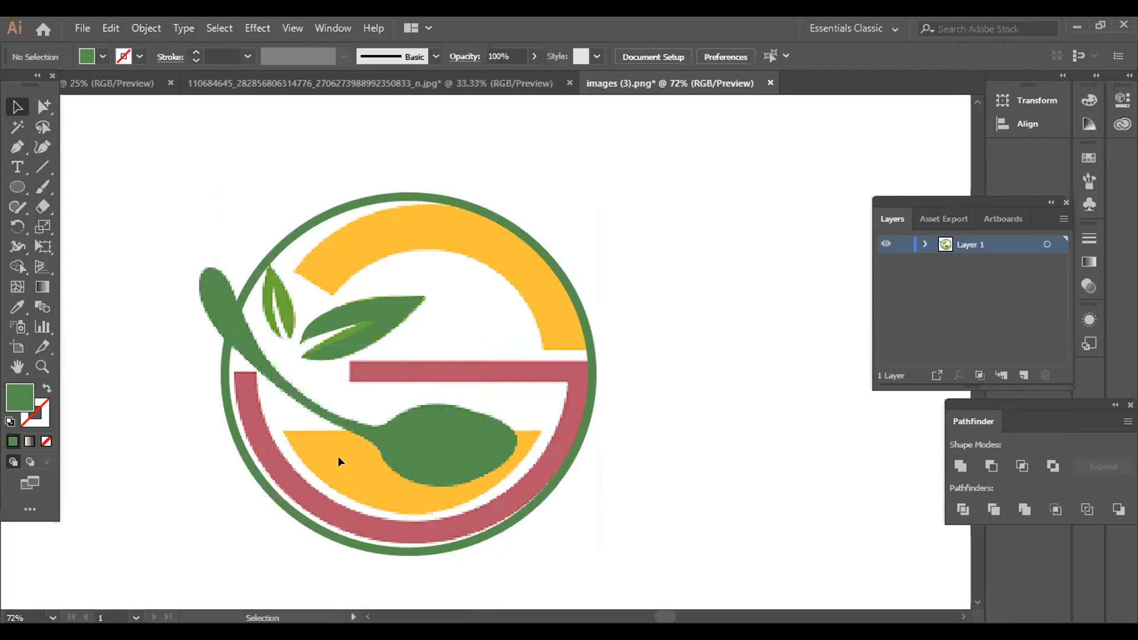
Move the green ring away from the logo and delete it.
left_click_drag(318, 209, 535, 189)
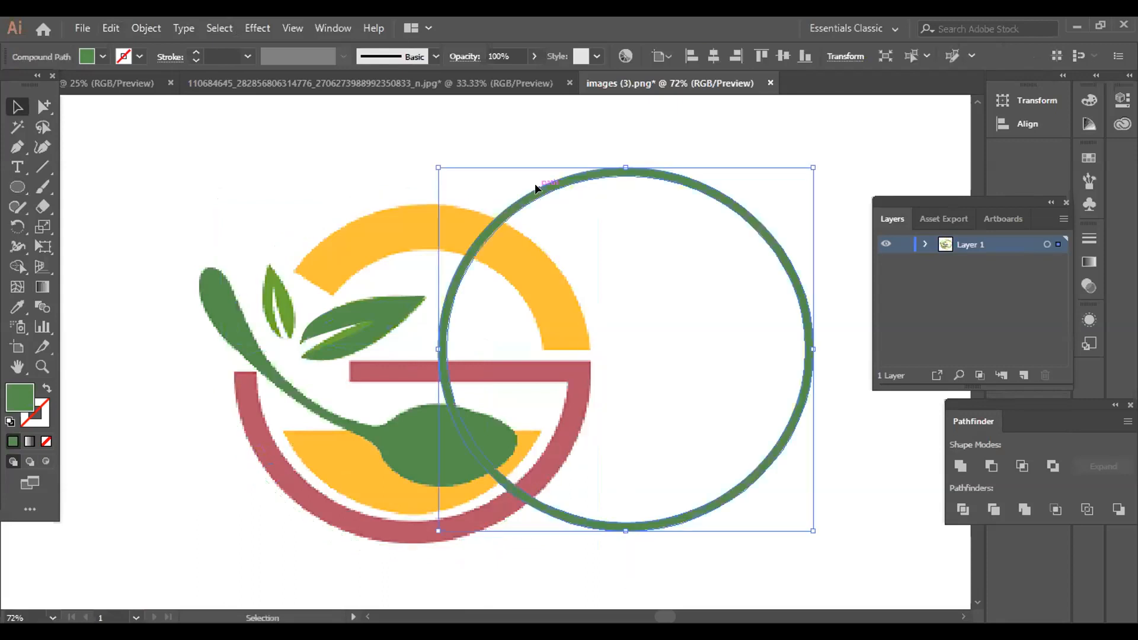
left_click_drag(492, 481, 545, 499)
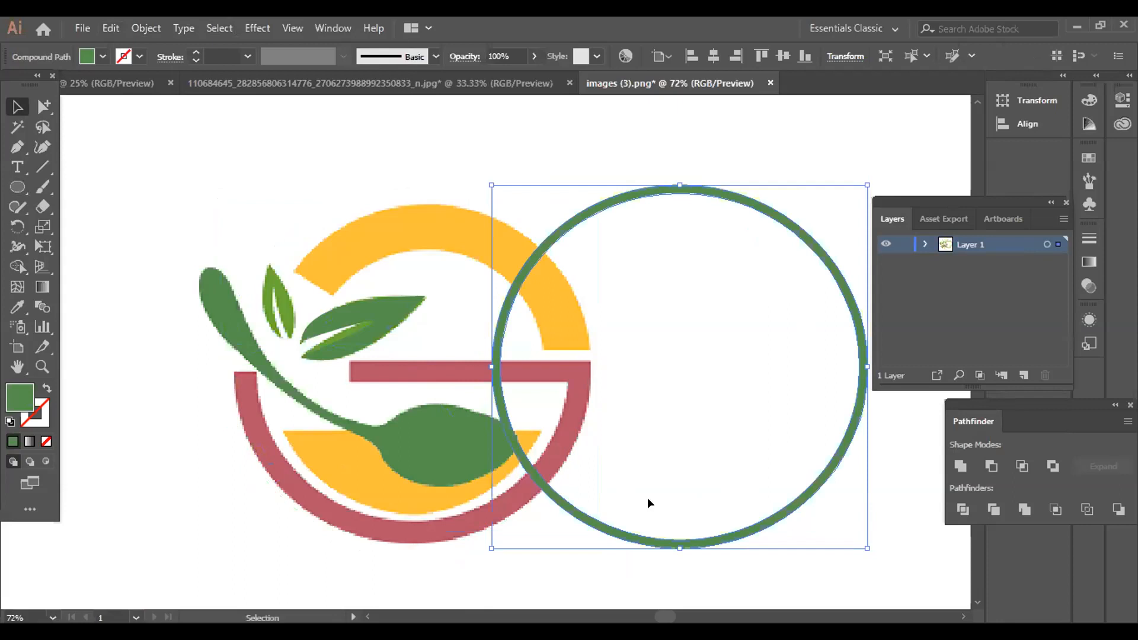
key("Delete")
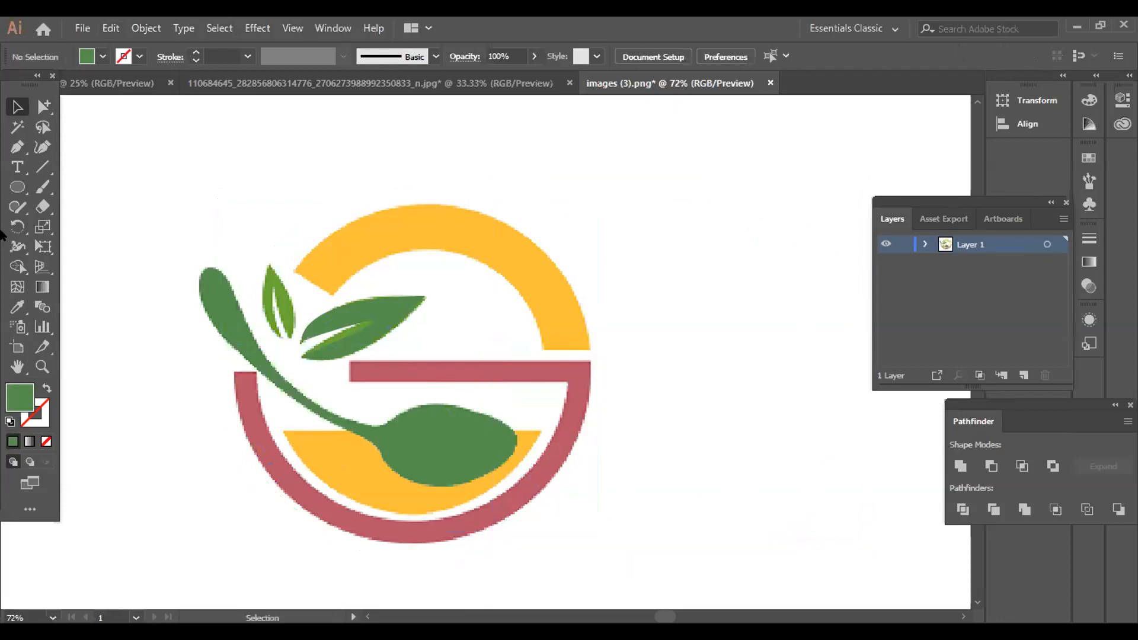
Draw a green-filled circle beside the logo and give it a 28 pt black stroke.
left_click(16, 186)
left_click_drag(782, 434, 920, 557)
left_click(196, 52)
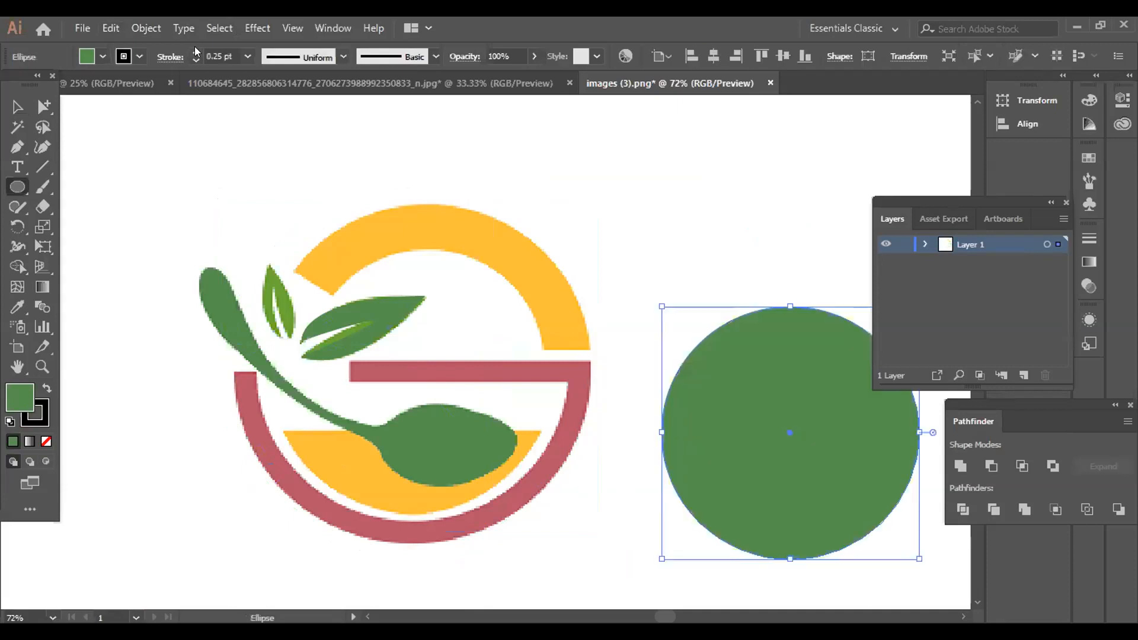
left_click(196, 52)
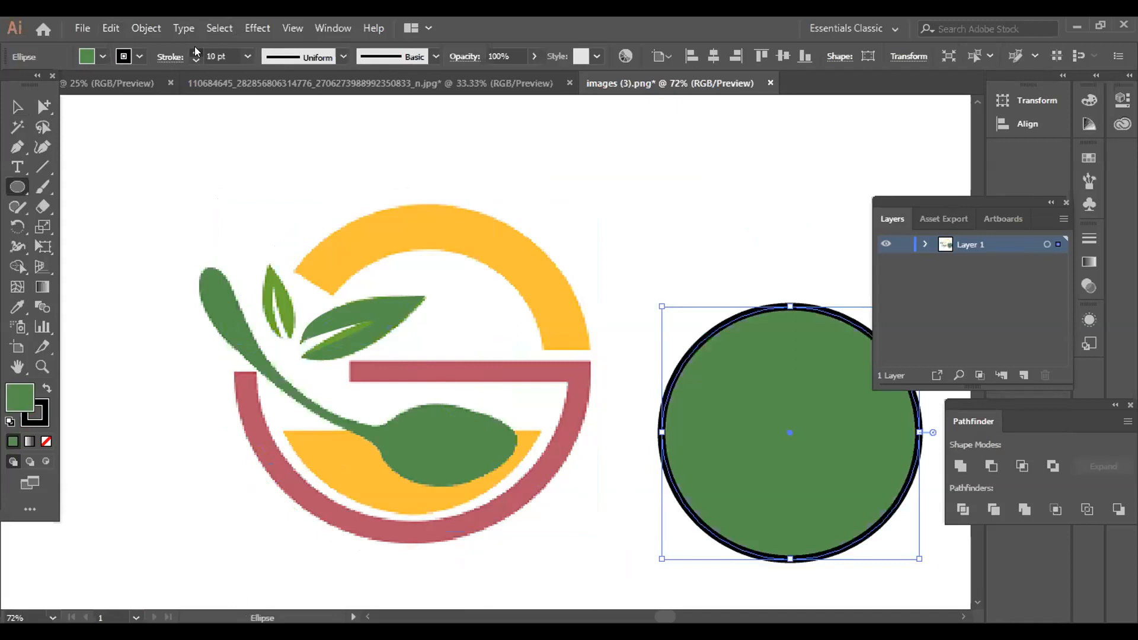
left_click(197, 52)
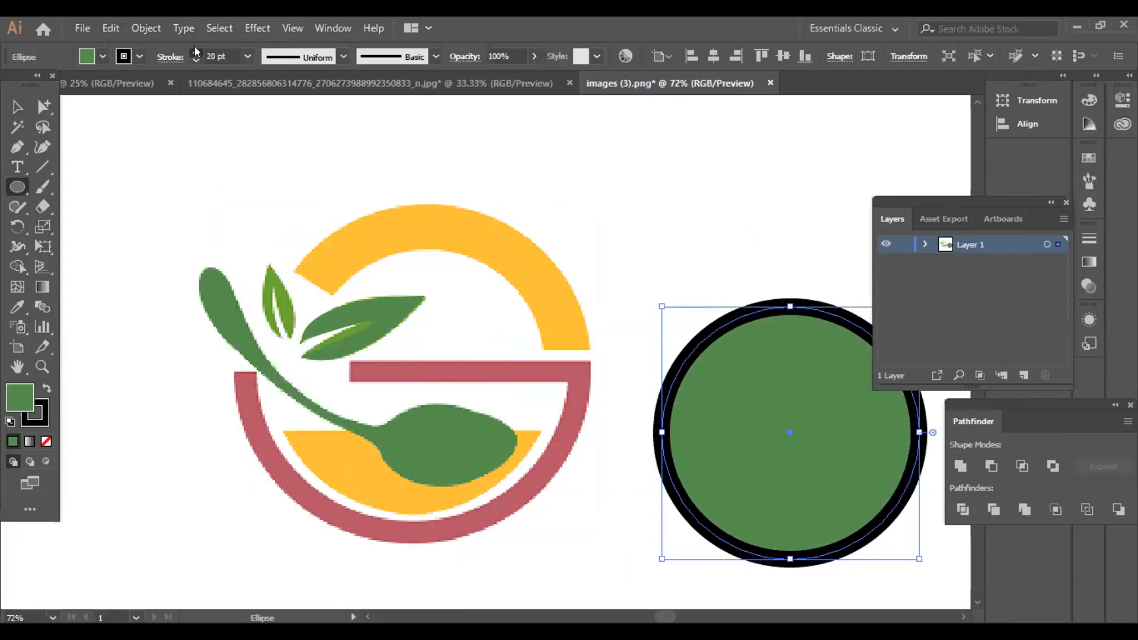
left_click(196, 53)
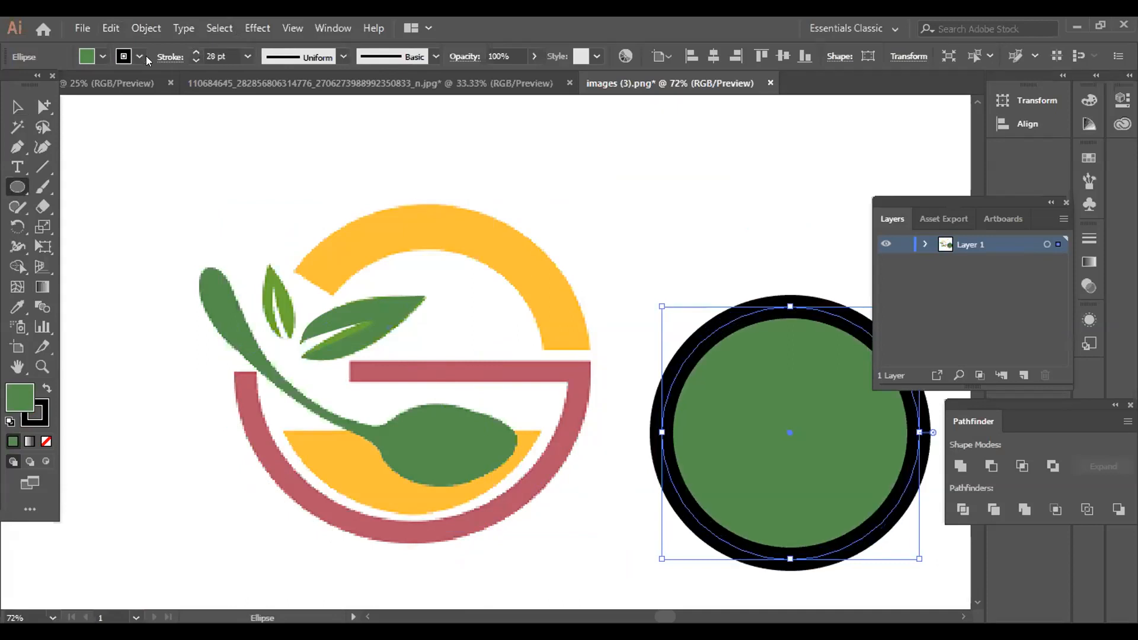
Expand the black-stroked circle into shapes and split it with Pathfinder Divide.
key("alt+e")
key("Right")
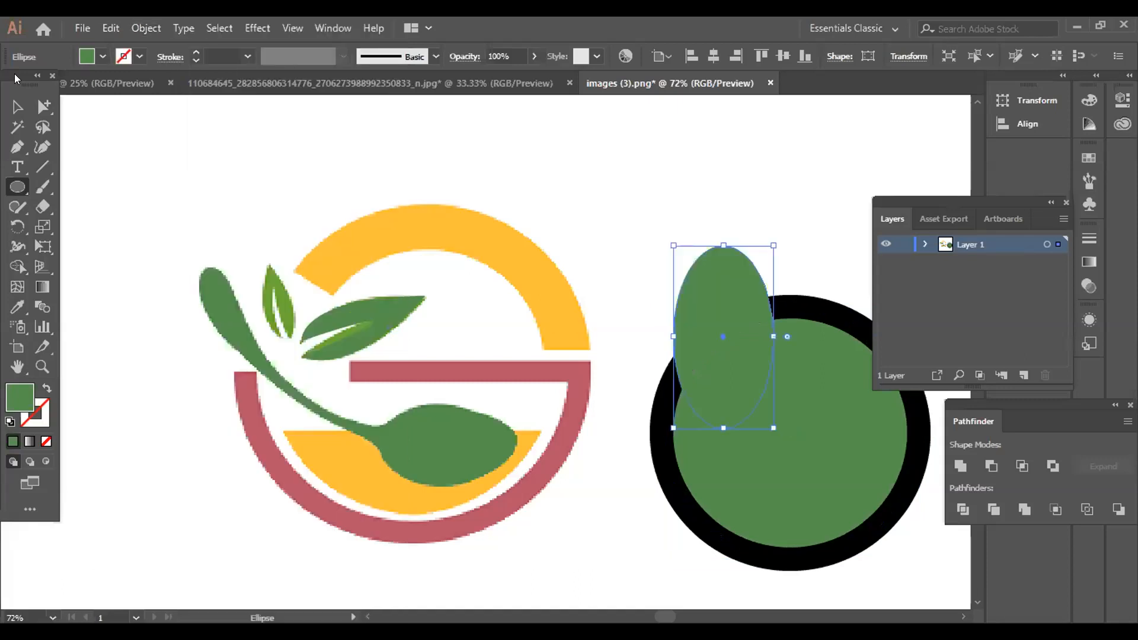
key("Delete")
left_click(8, 104)
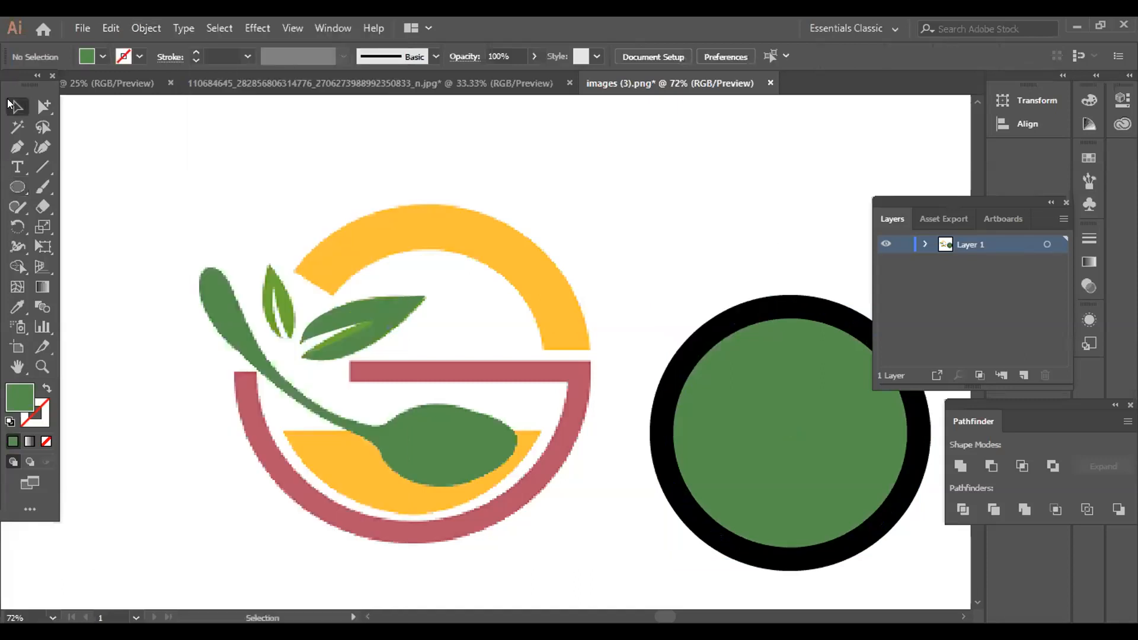
left_click_drag(643, 220, 817, 411)
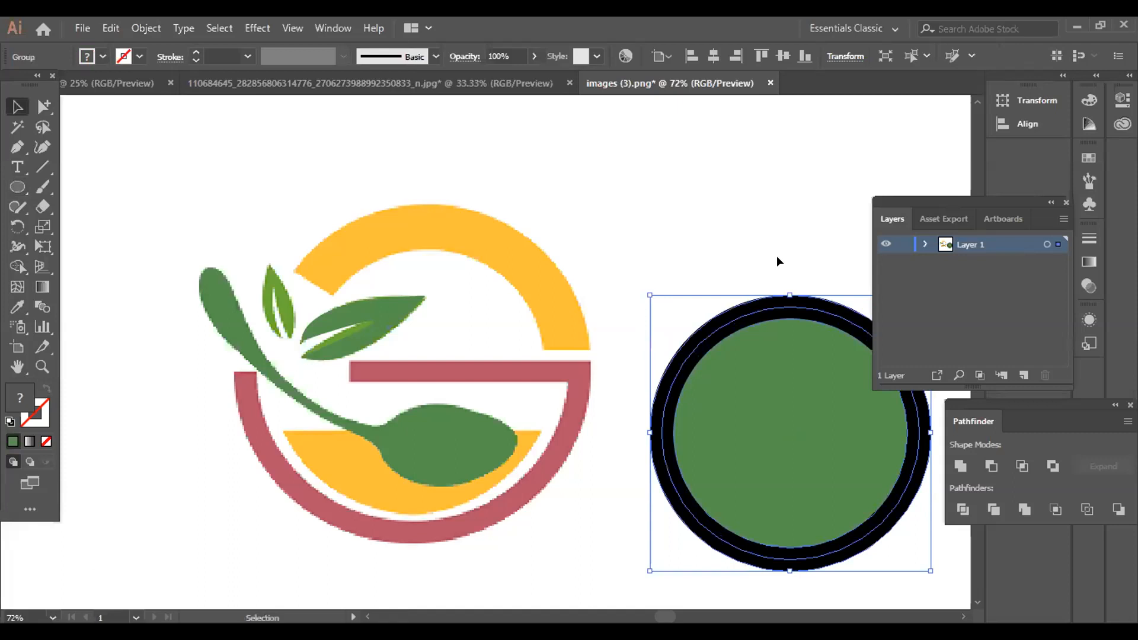
Ungroup the divided circle and delete its green inner disc, keeping the black ring.
right_click(804, 287)
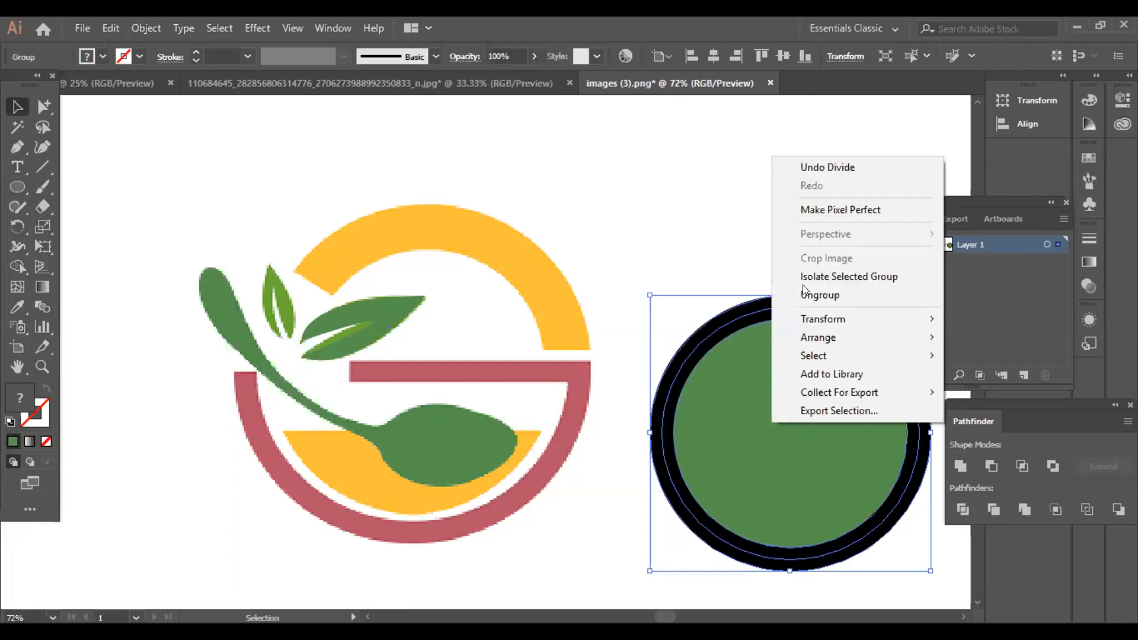
left_click(804, 289)
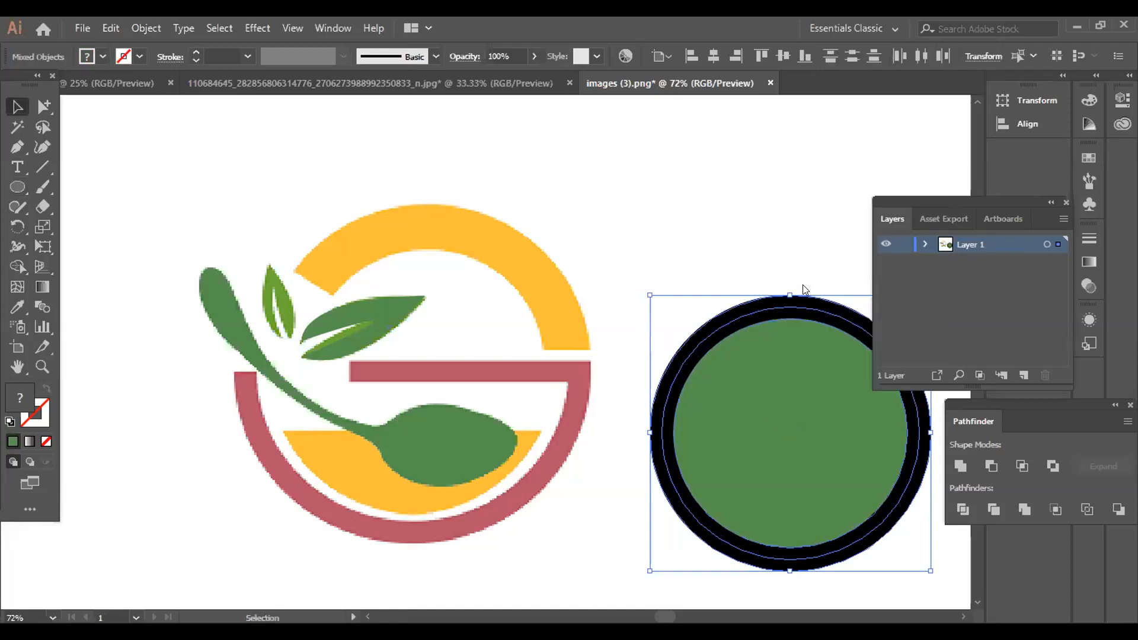
left_click(803, 285)
key("Delete")
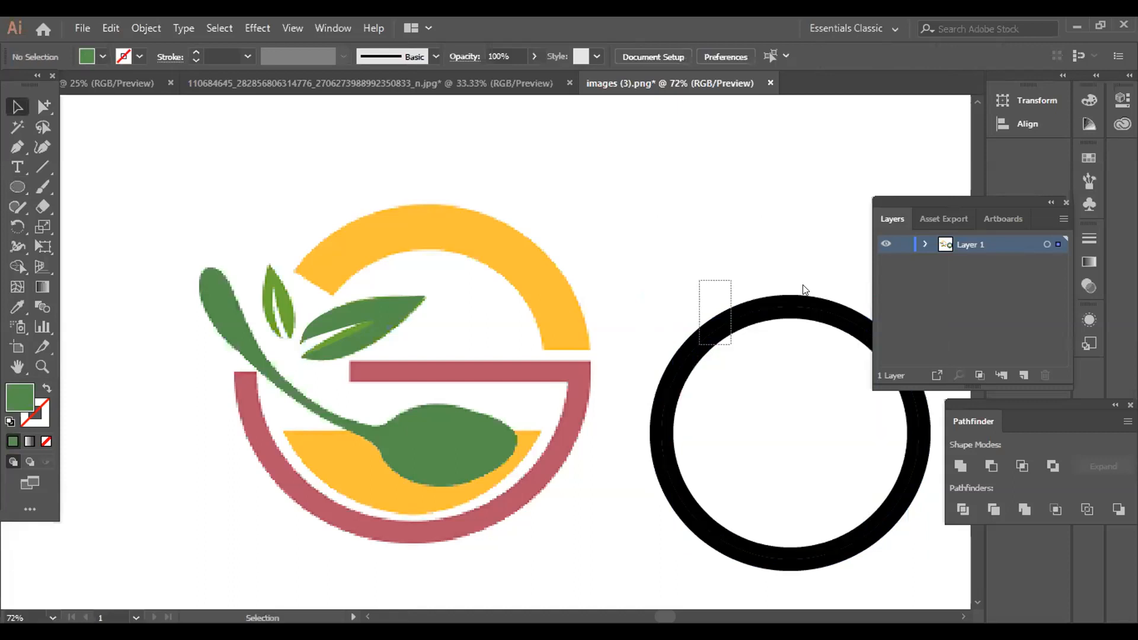
Select the black ring's paths and try to expand them.
left_click_drag(700, 280, 731, 345)
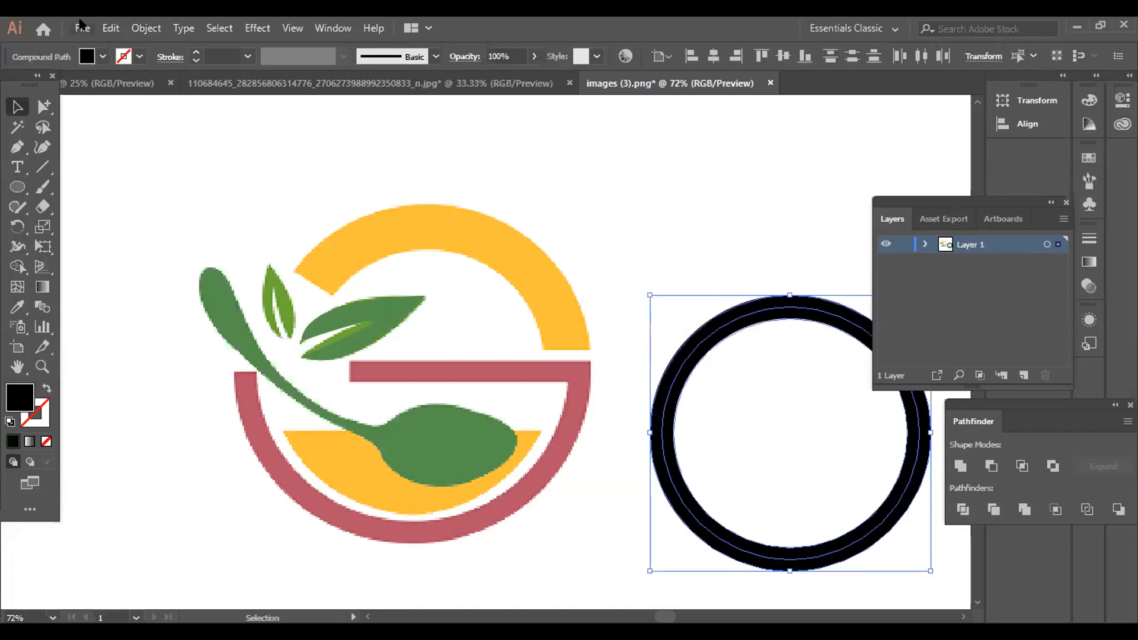
left_click(111, 27)
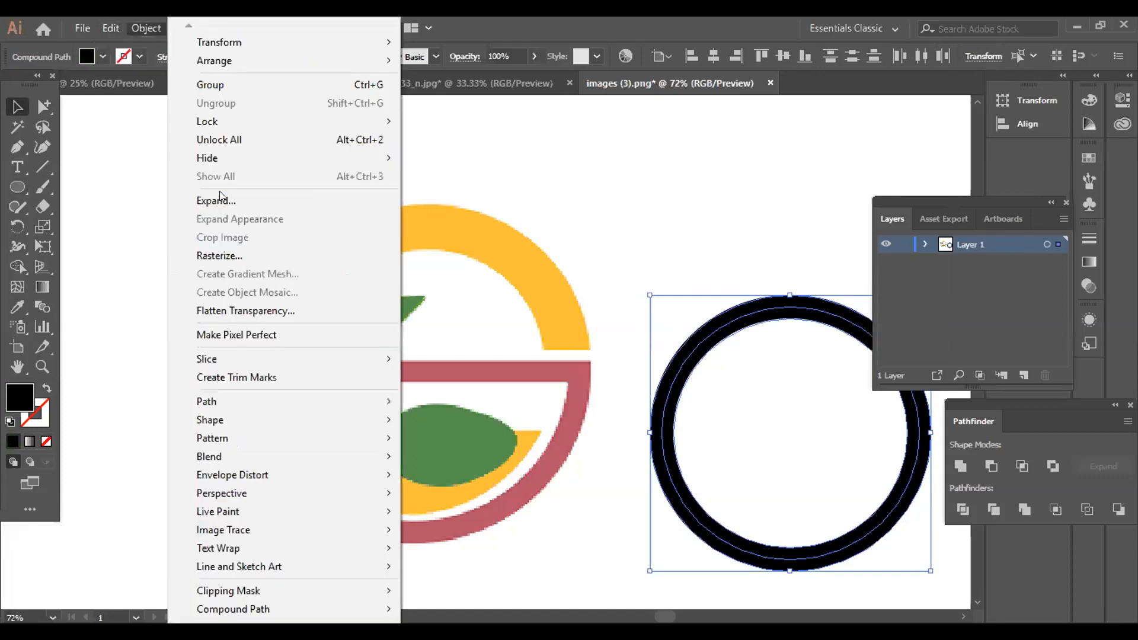
left_click(220, 196)
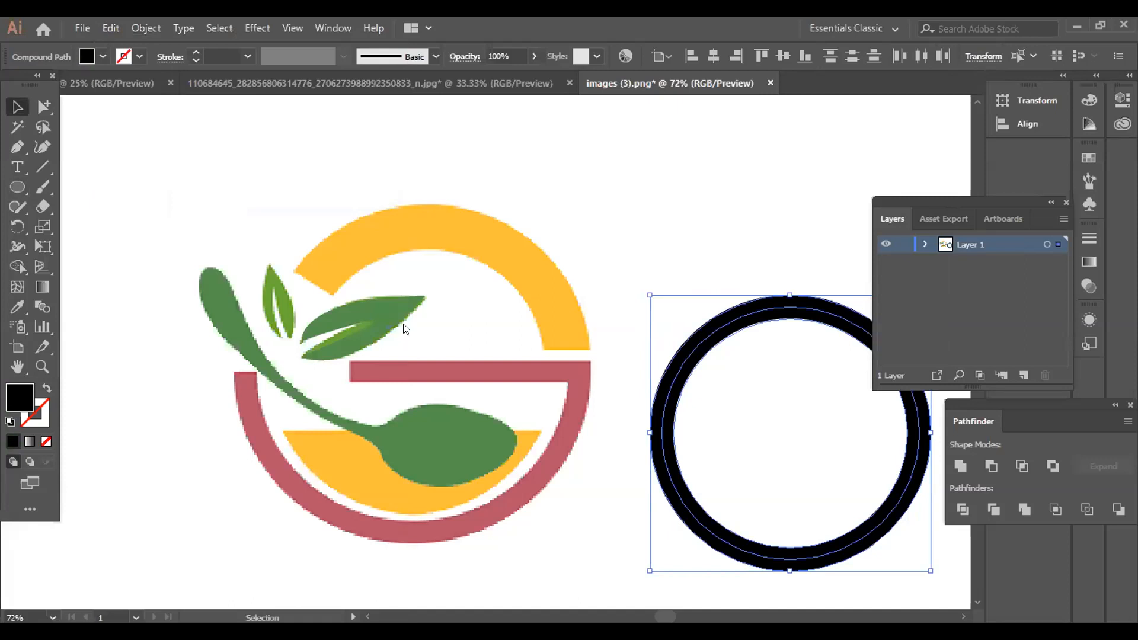
left_click(146, 27)
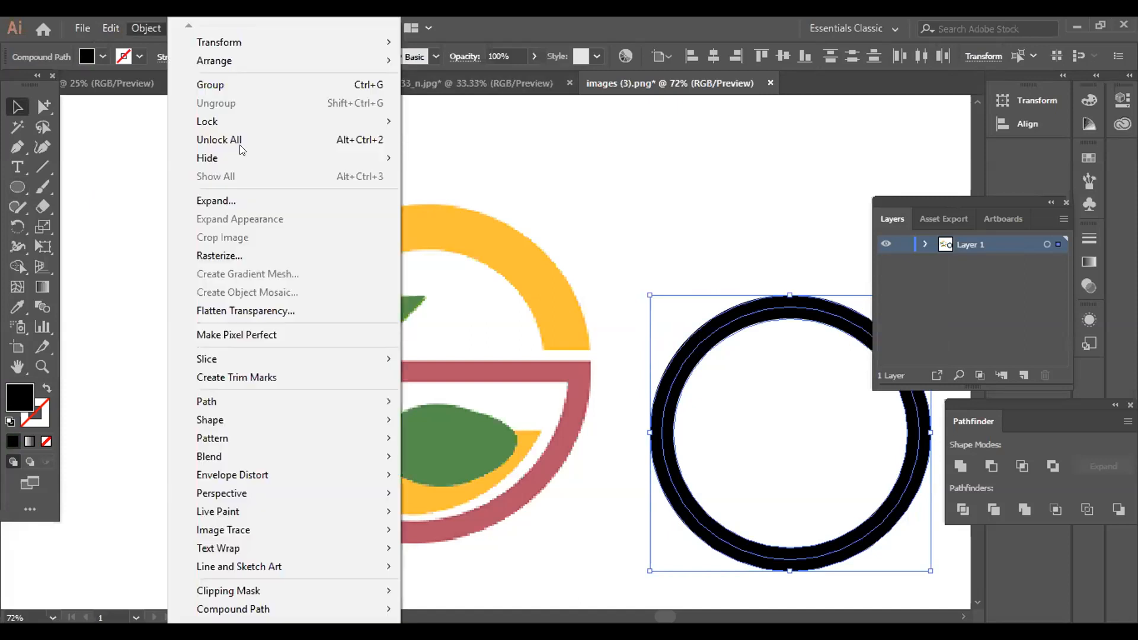
left_click(242, 202)
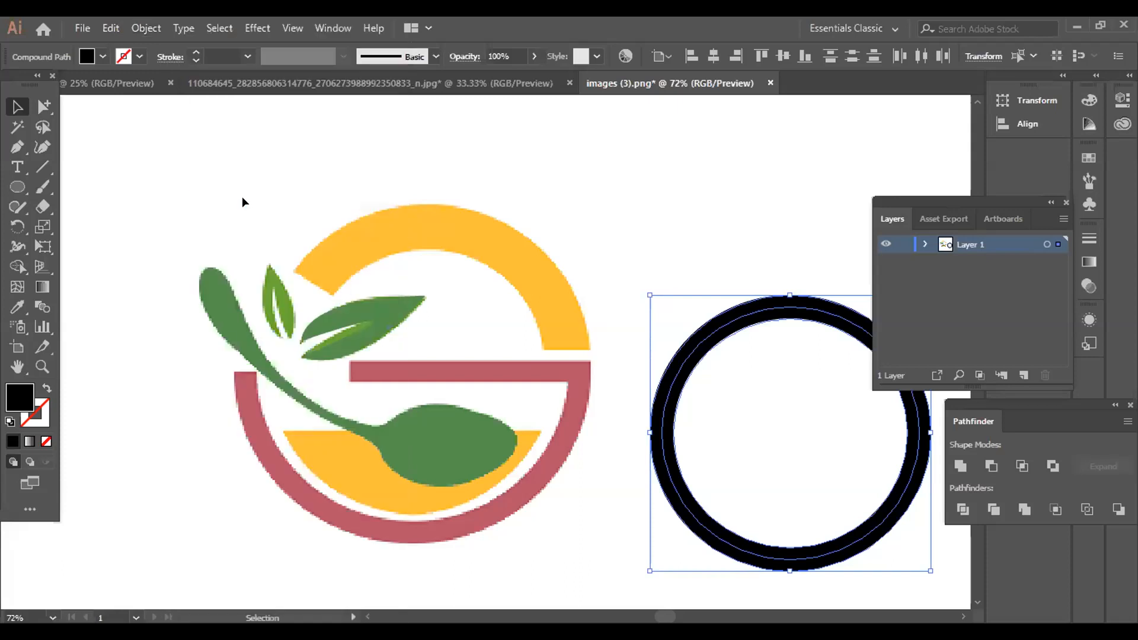
Unite the black ring's paths into one shape and place the ring below the logo's right edge.
left_click(955, 464)
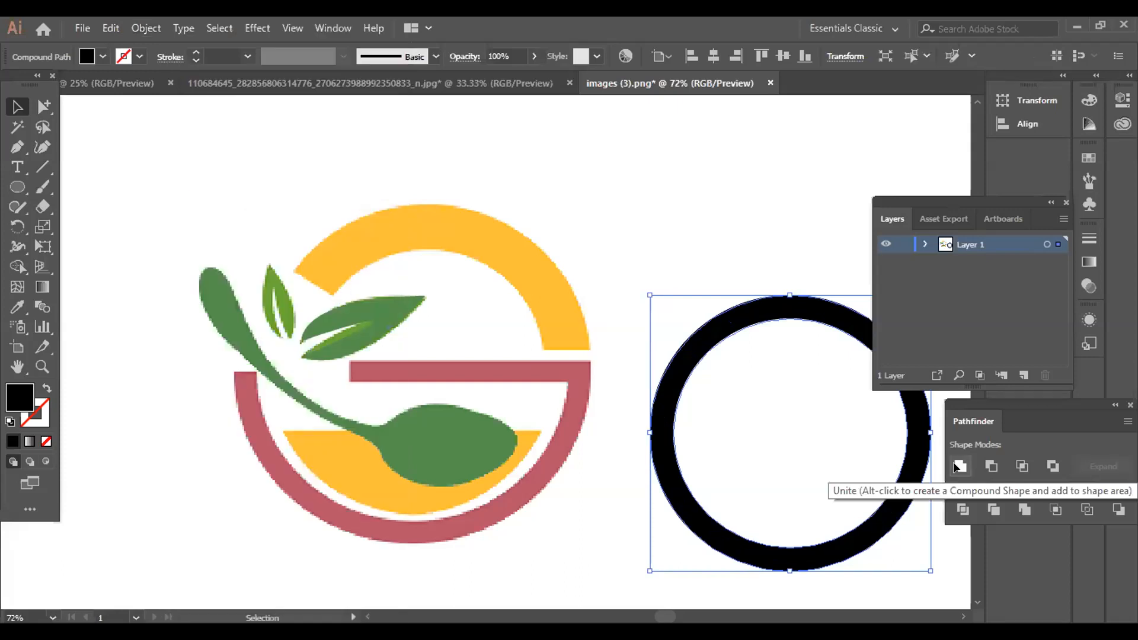
left_click_drag(786, 311, 573, 183)
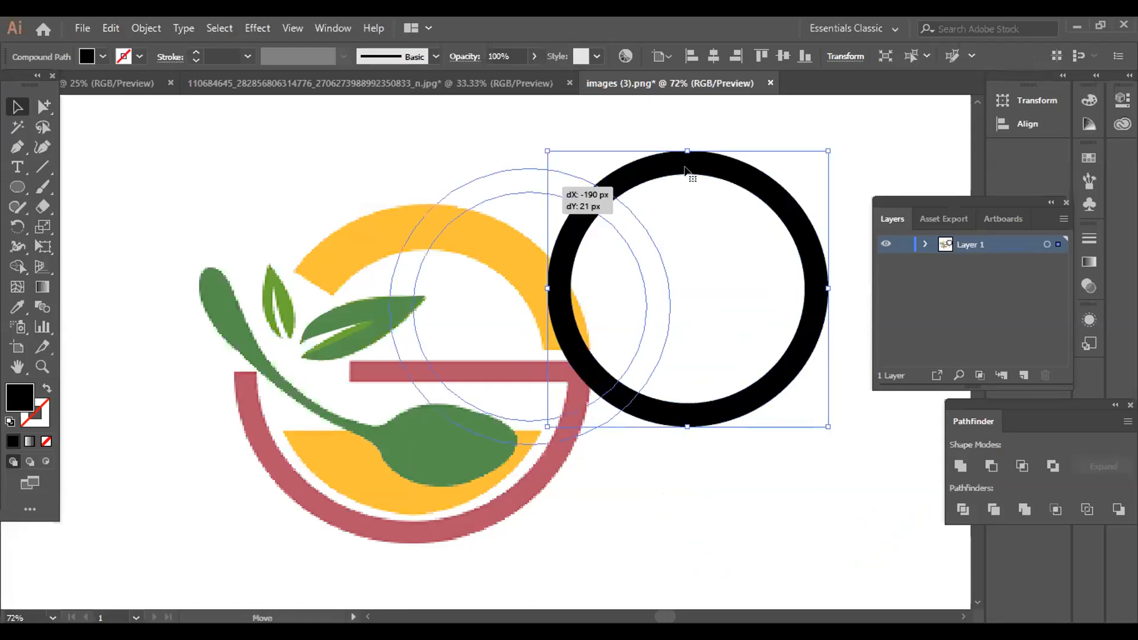
left_click_drag(685, 168, 629, 526)
scroll(642, 465, "down", 2)
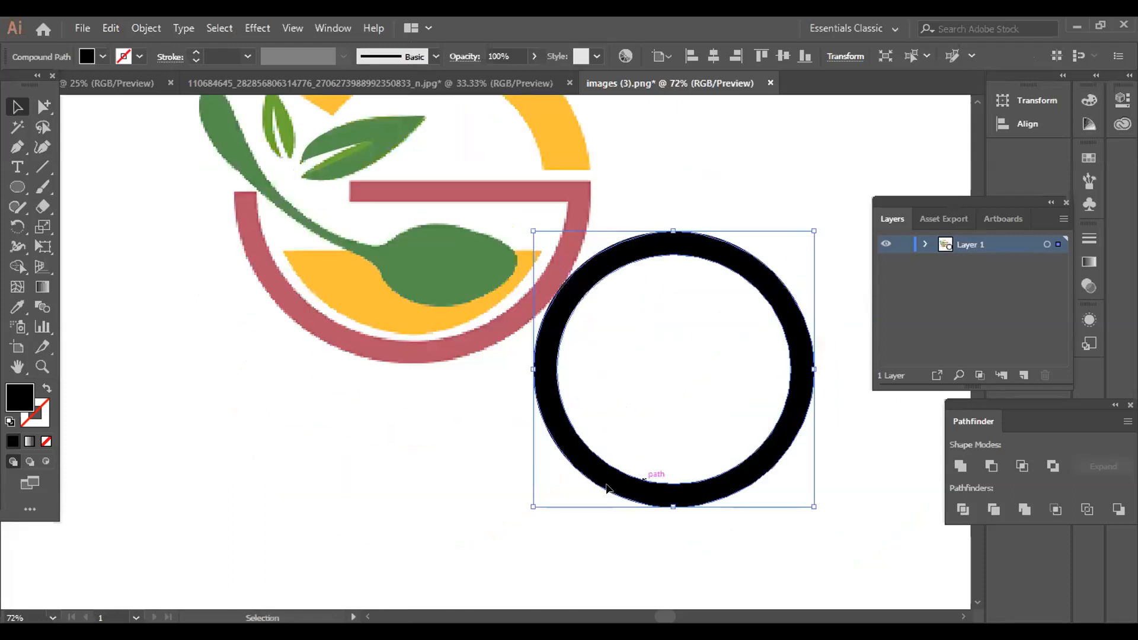
Draw a horizontal line across the black ring's middle and give it a 24 pt black stroke.
left_click(42, 169)
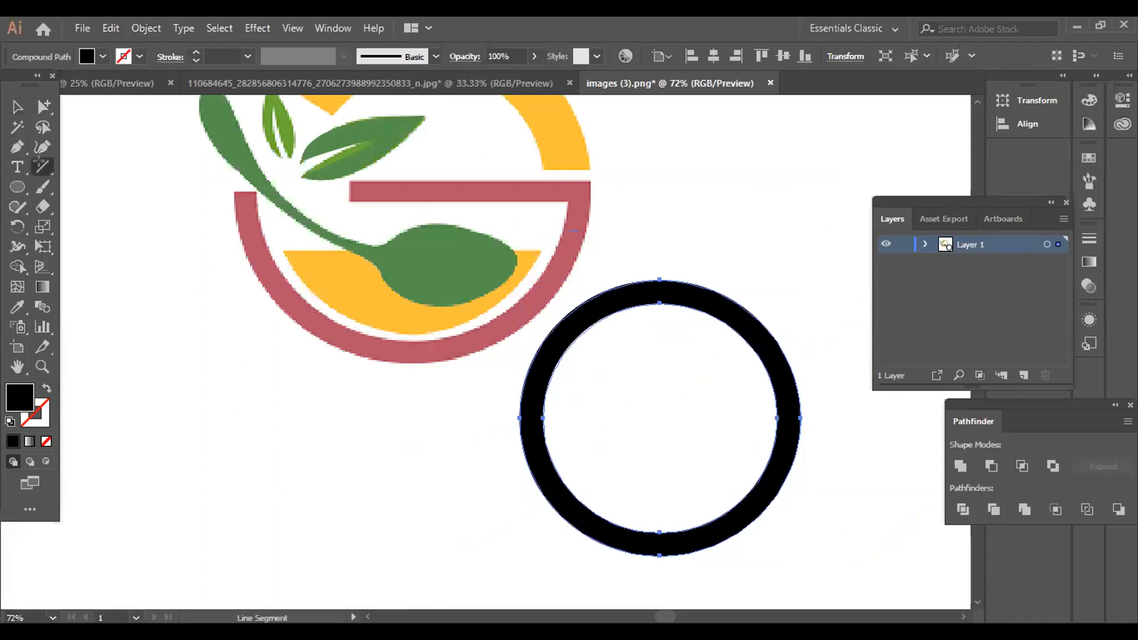
left_click_drag(520, 419, 827, 418)
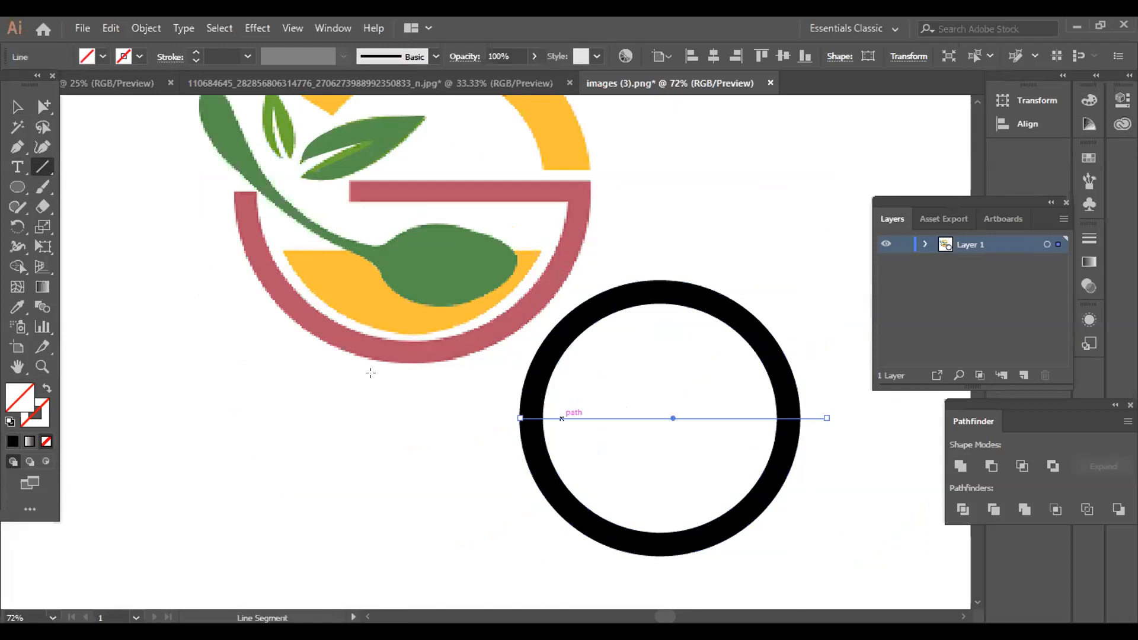
left_click(195, 55)
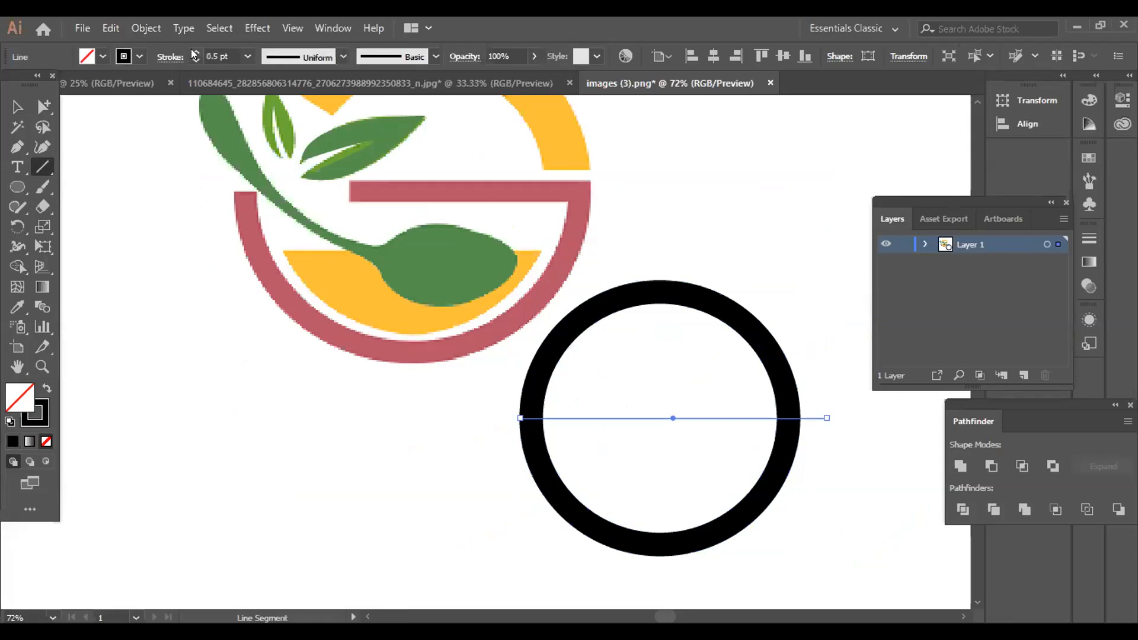
left_click(193, 52)
left_click(193, 53)
left_click(193, 53)
left_click(194, 52)
left_click(194, 52)
left_click(195, 52)
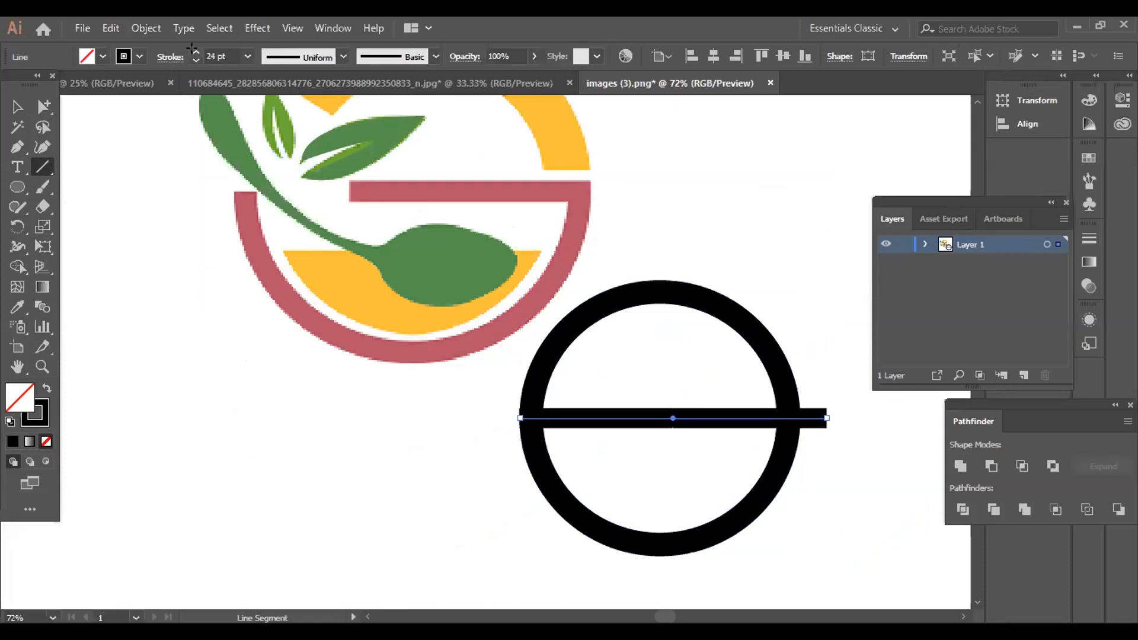
key("ctrl+a")
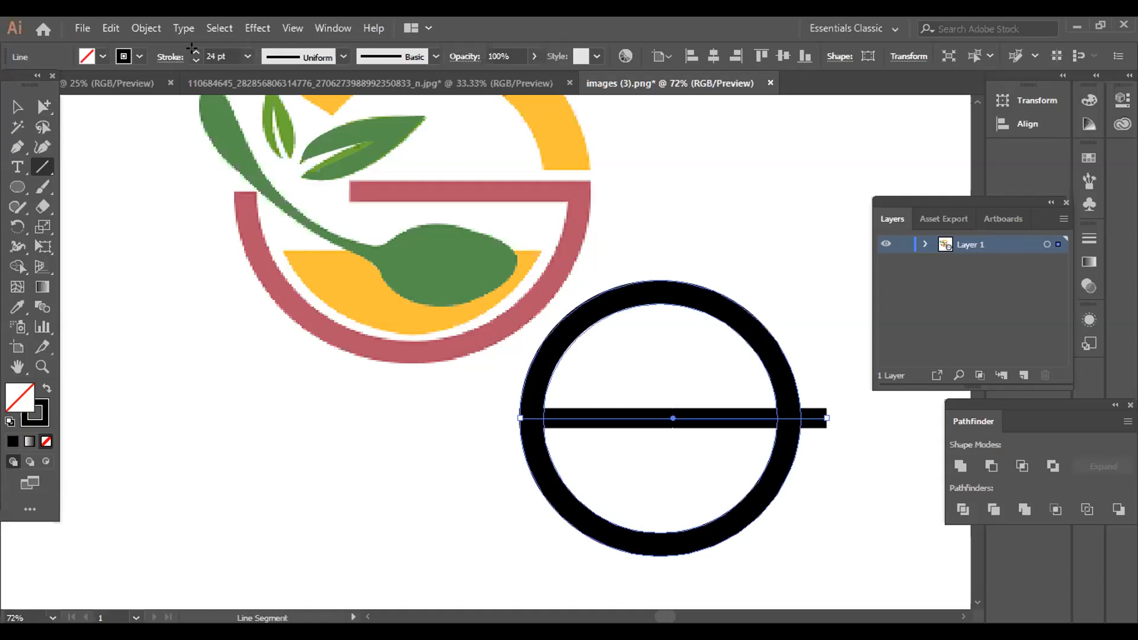
left_click_drag(520, 418, 520, 418)
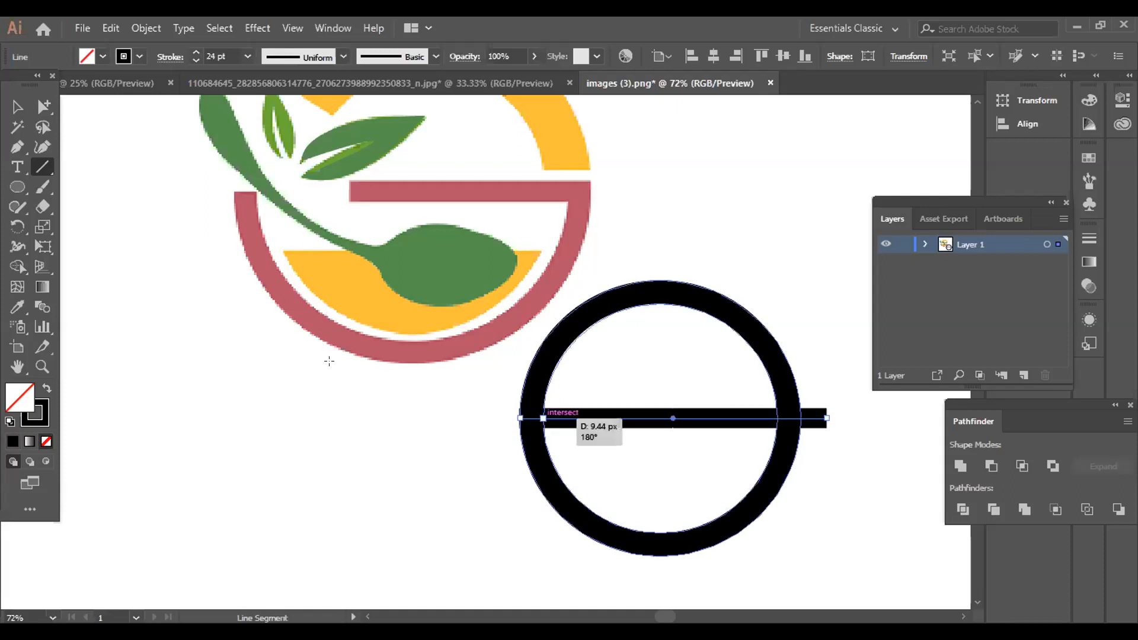
key("ctrl+z")
Centre the thick line across the ring with both ends sticking out, and expand its stroke into a shape.
key("v")
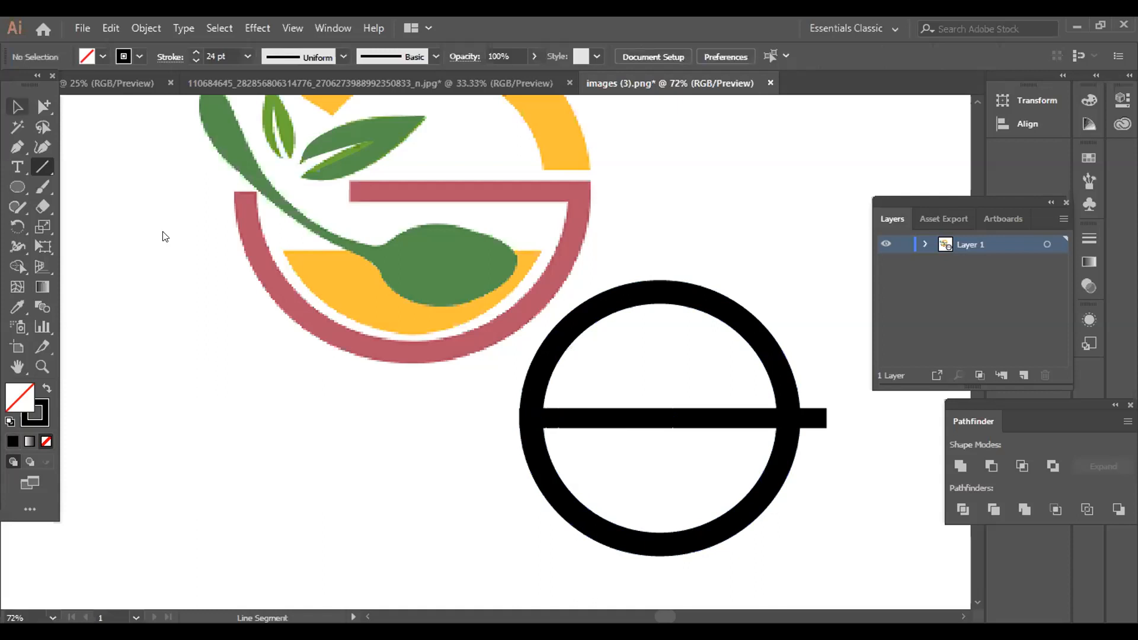
left_click(19, 107)
left_click_drag(643, 419, 660, 422)
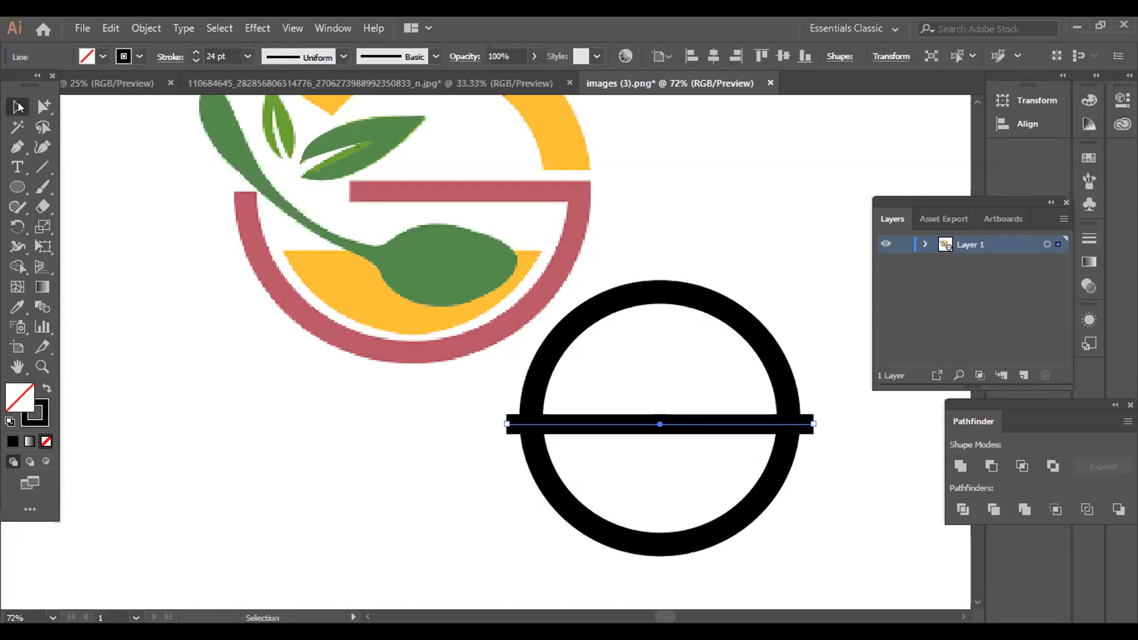
left_click(146, 28)
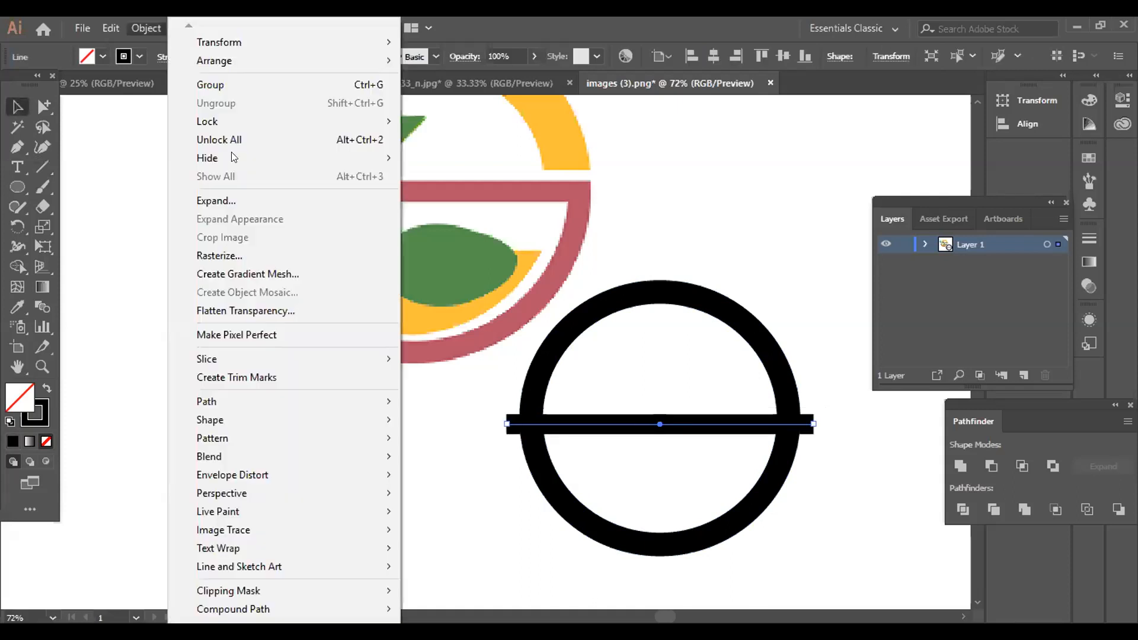
left_click(244, 205)
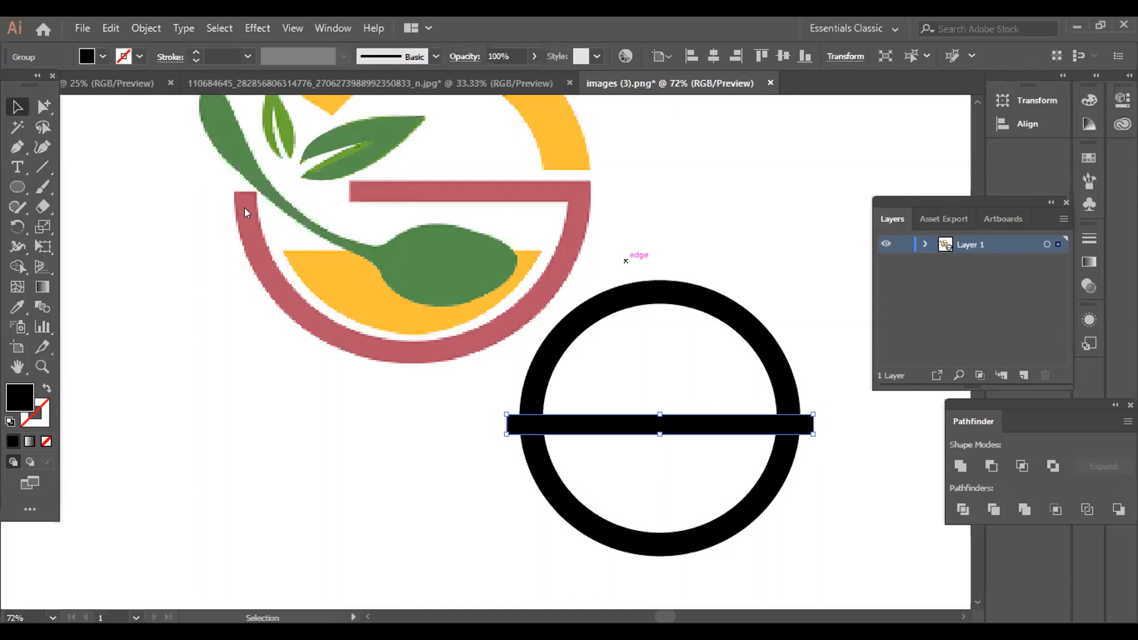
Split the ring and the bar together with Pathfinder Divide and ungroup the resulting pieces.
mouse_move(660, 424)
left_mouse_down()
mouse_move(728, 414)
mouse_move(660, 424)
left_mouse_up()
left_click_drag(710, 258, 660, 435)
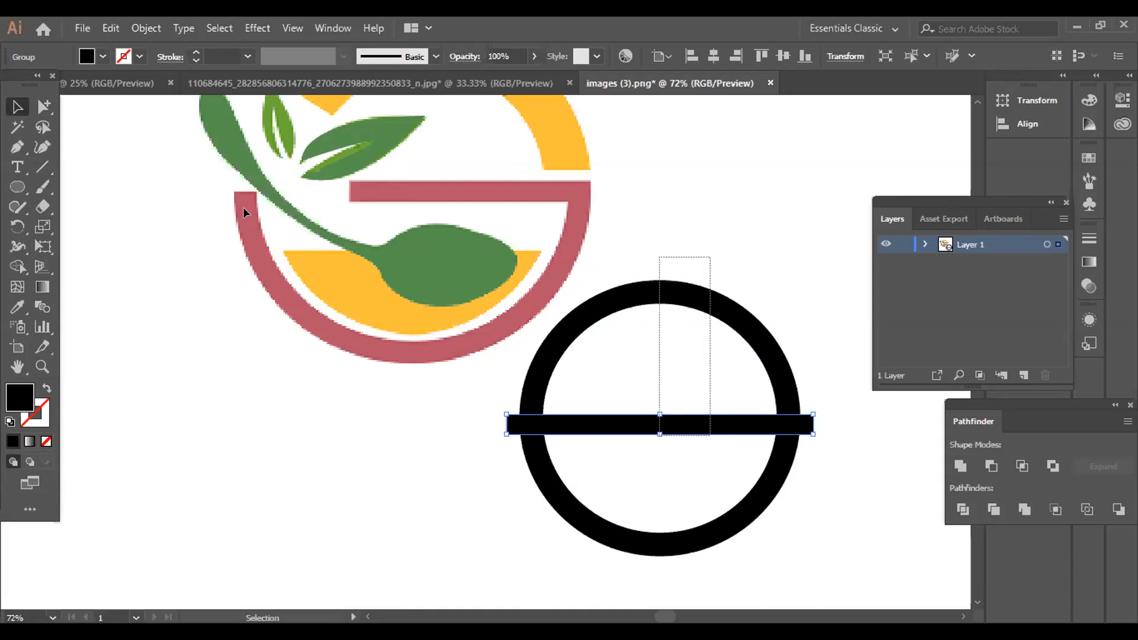
left_click(963, 508)
right_click(831, 316)
left_click(830, 299)
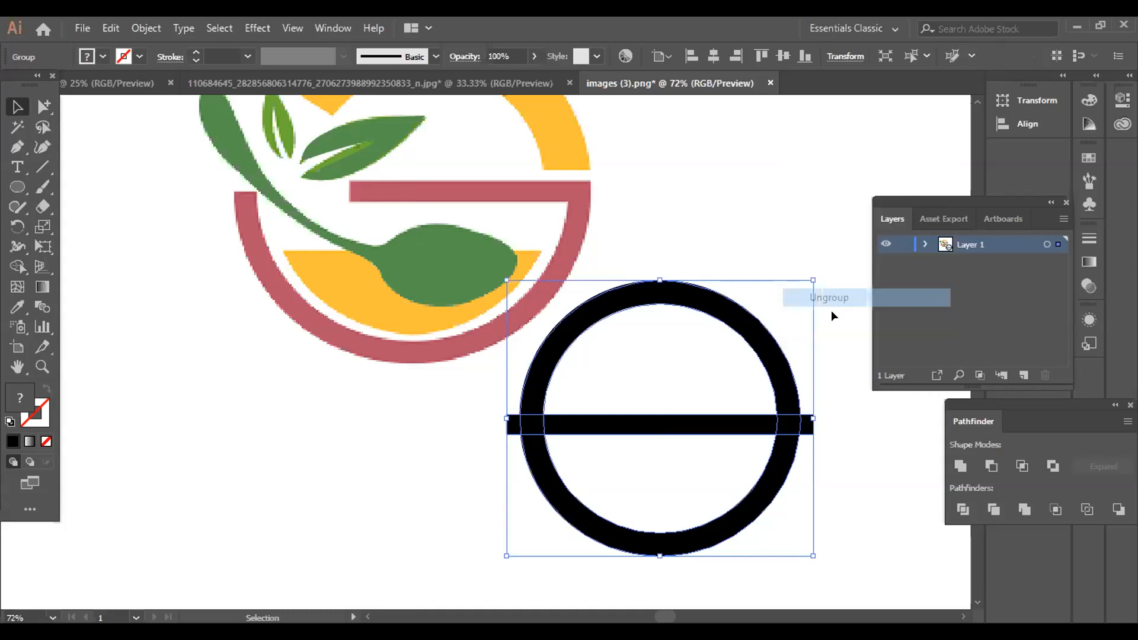
Delete all pieces of the horizontal bar, leaving a separate upper and lower half-ring.
left_click(791, 247)
left_click(660, 425)
left_click(789, 244)
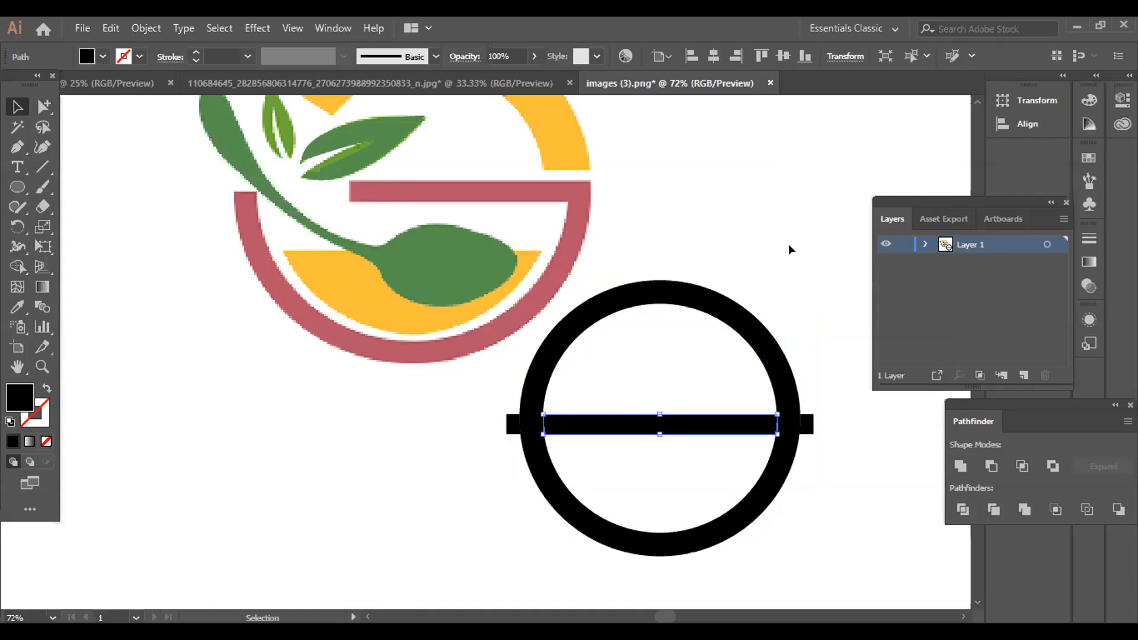
key("Delete")
key("Delete")
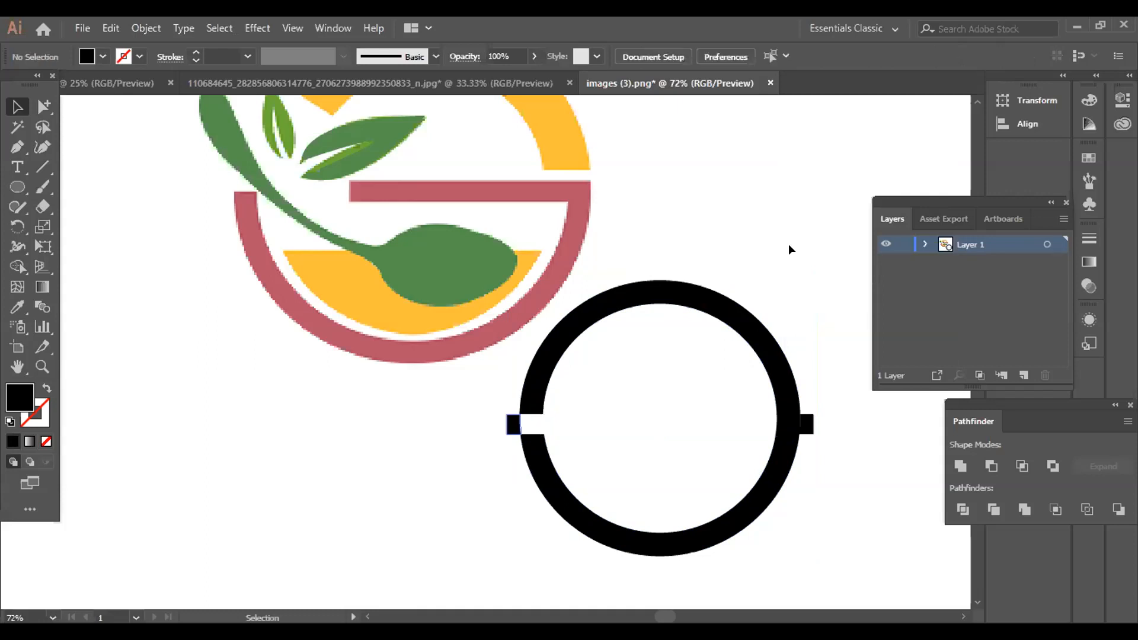
left_click(513, 426)
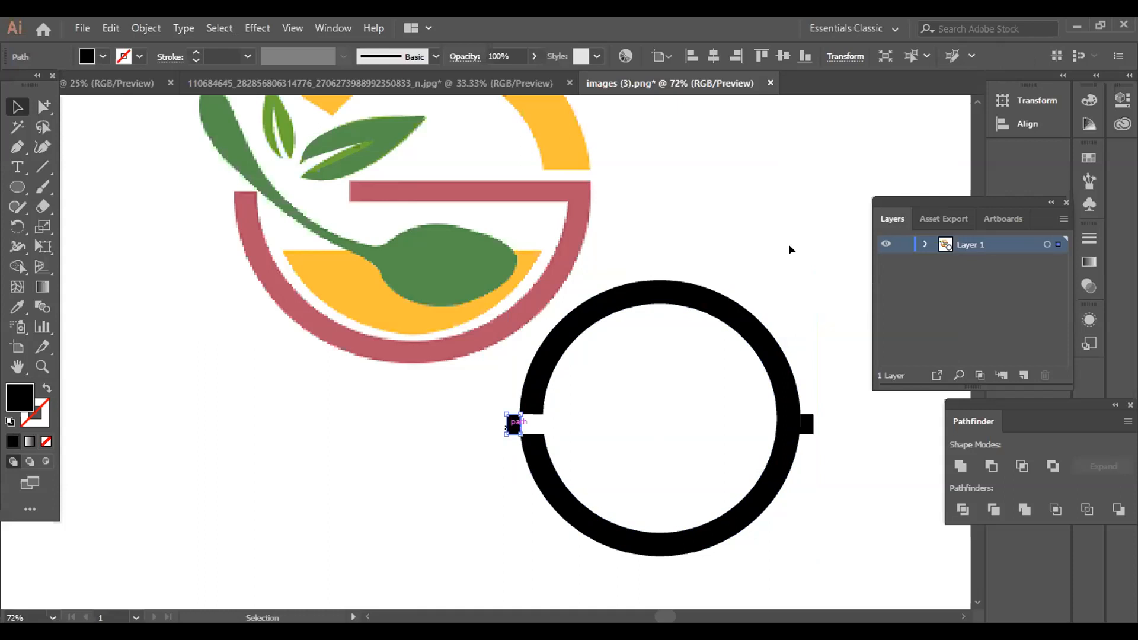
key("Delete")
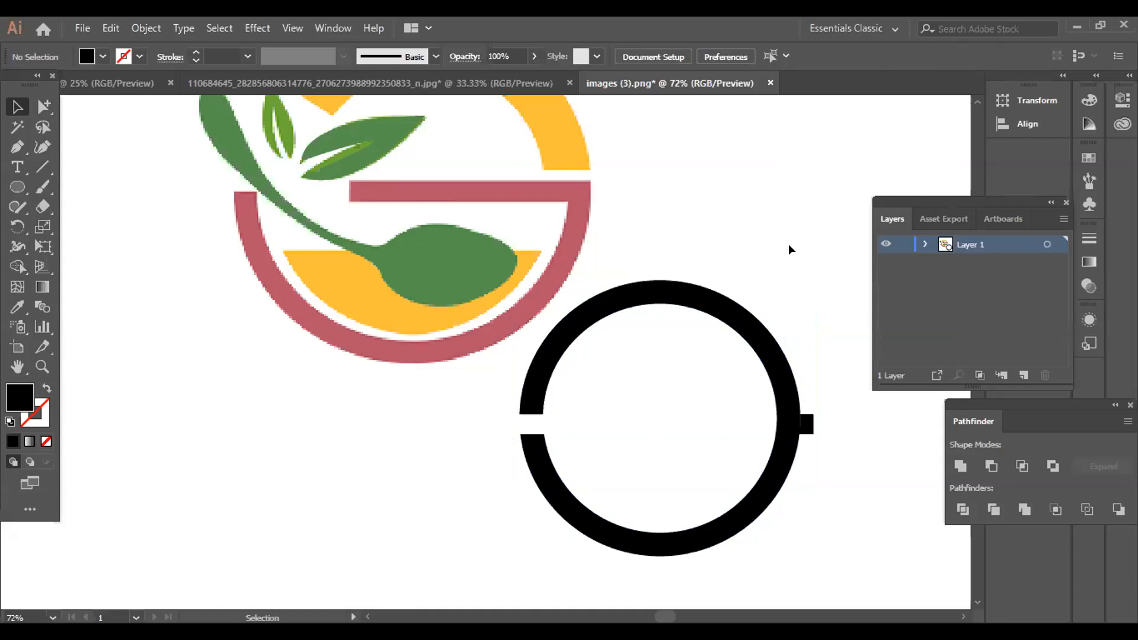
left_click(806, 424)
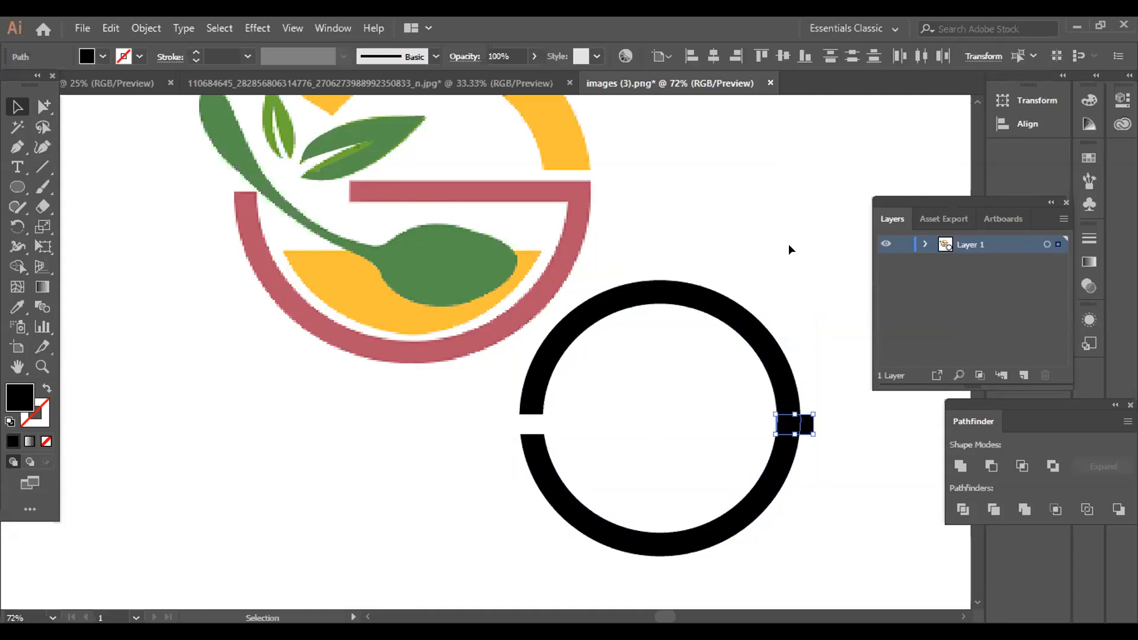
key("Delete")
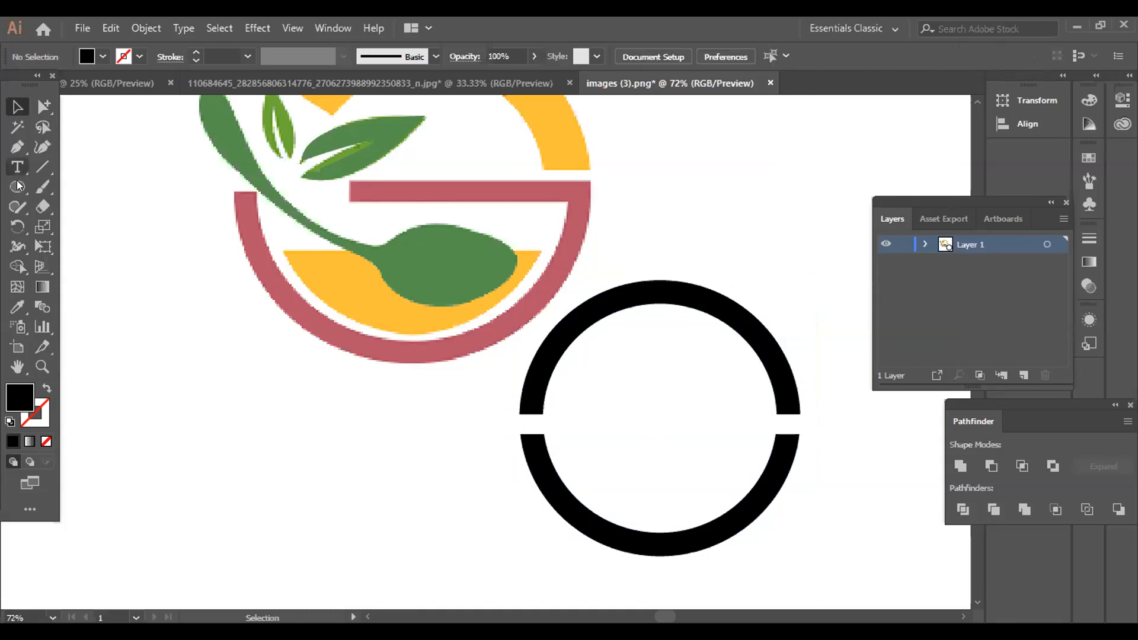
Draw a thin rectangle from the centre to the lower half-ring's right end and fill it with the logo's red.
key("m")
left_click_drag(652, 436, 783, 452)
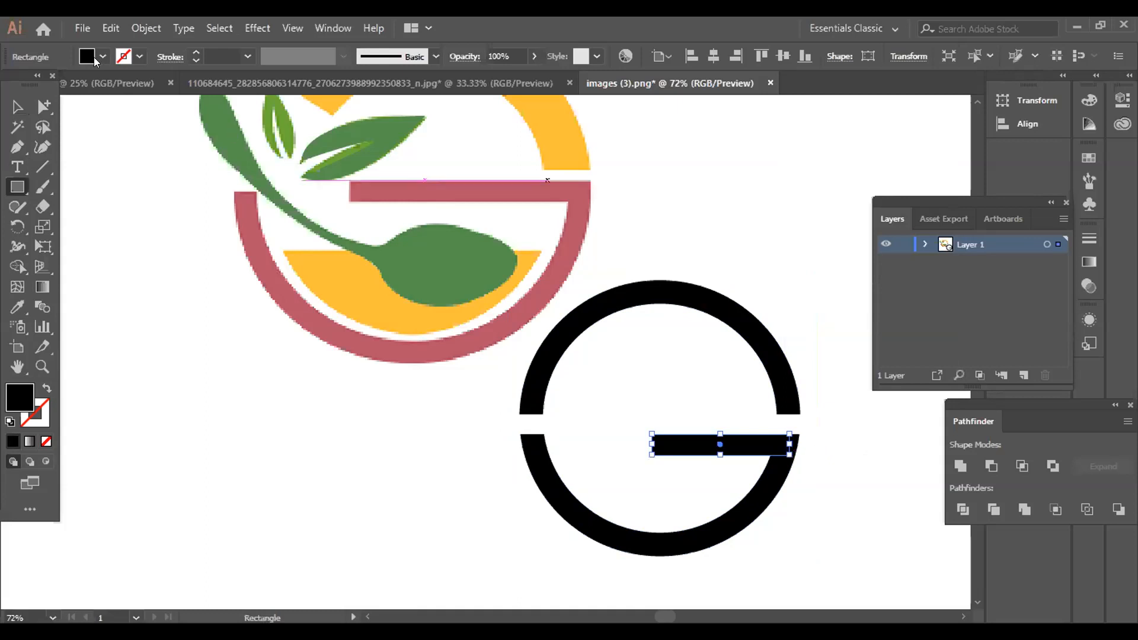
key("i")
left_click(375, 179)
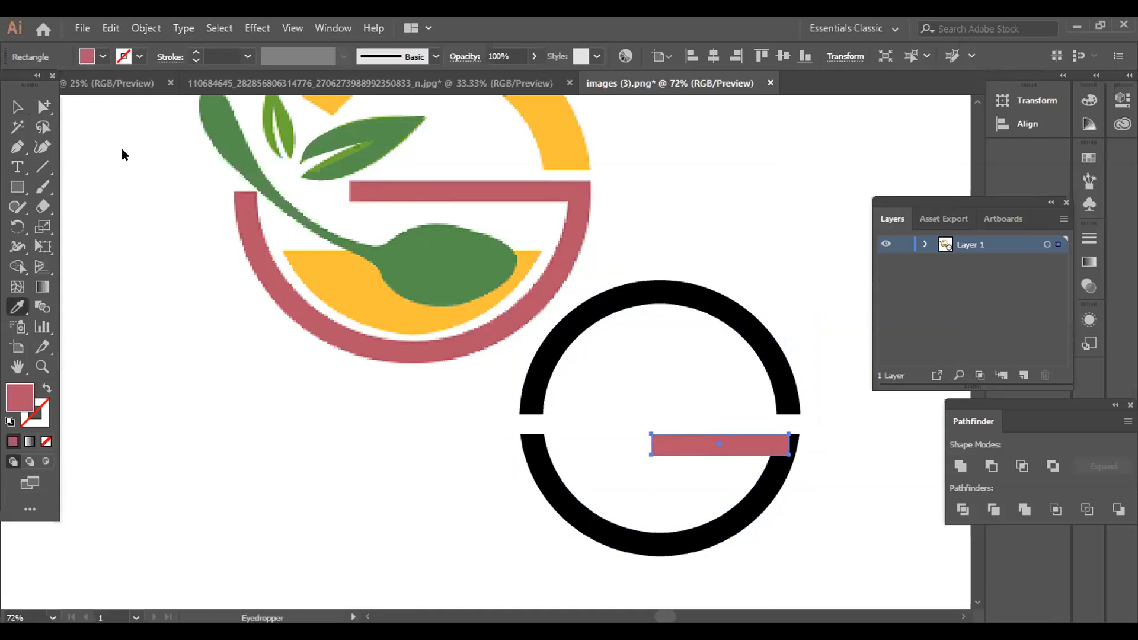
left_click(16, 104)
left_click_drag(848, 451, 846, 476)
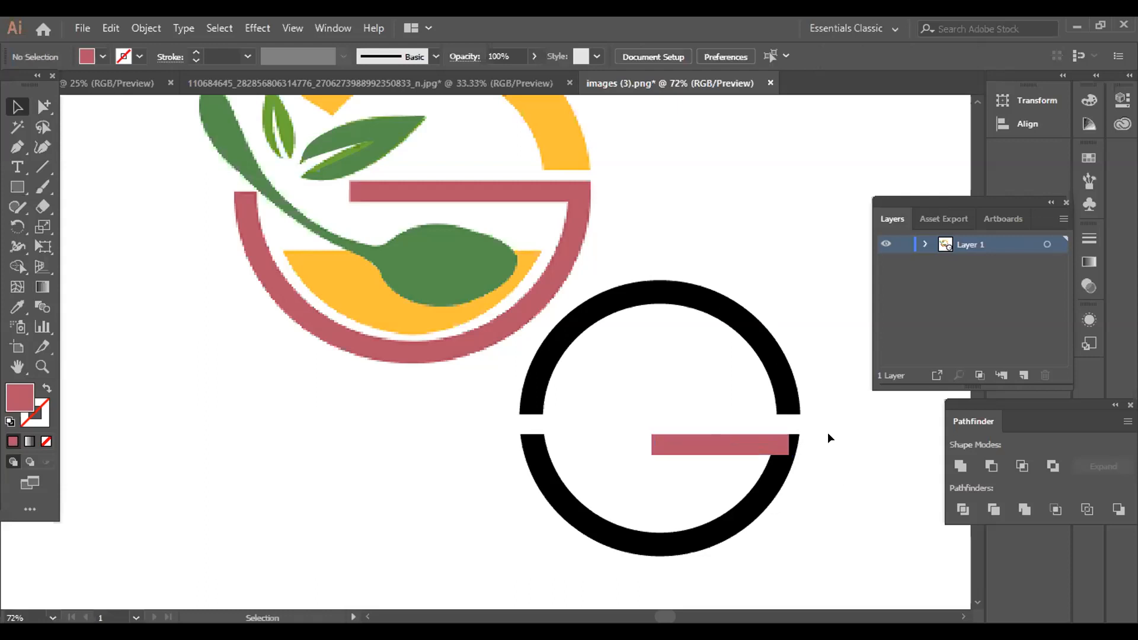
left_click_drag(828, 436, 776, 453)
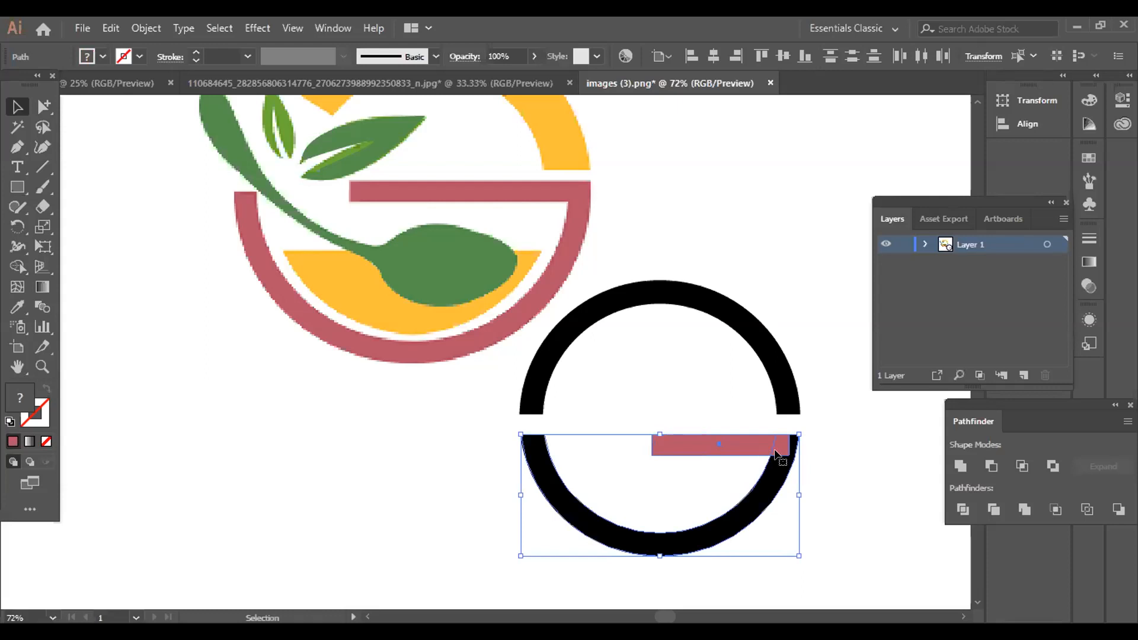
key("ctrl+z")
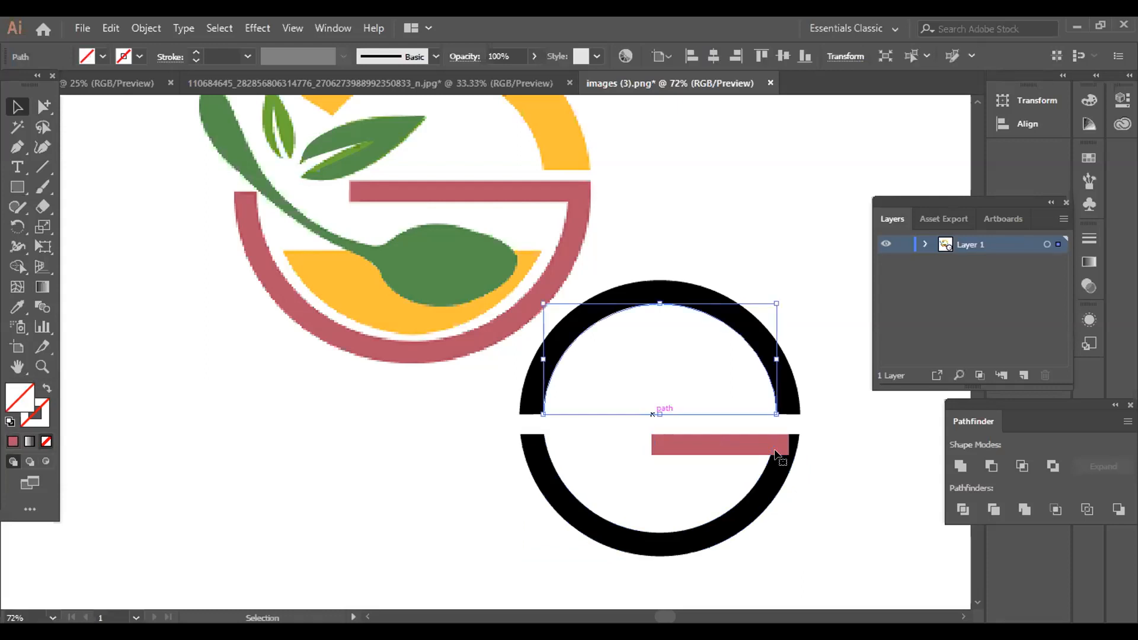
key("ctrl+shift+z")
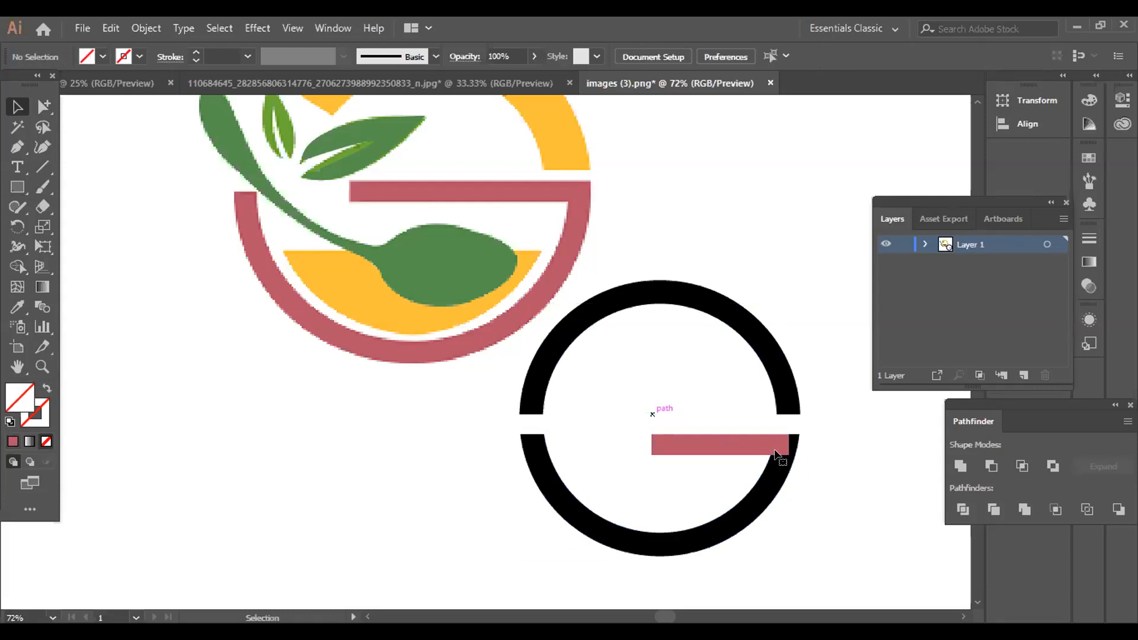
Merge the red bar and the lower half-ring into one red shape with the Shape Builder tool.
left_click(725, 455)
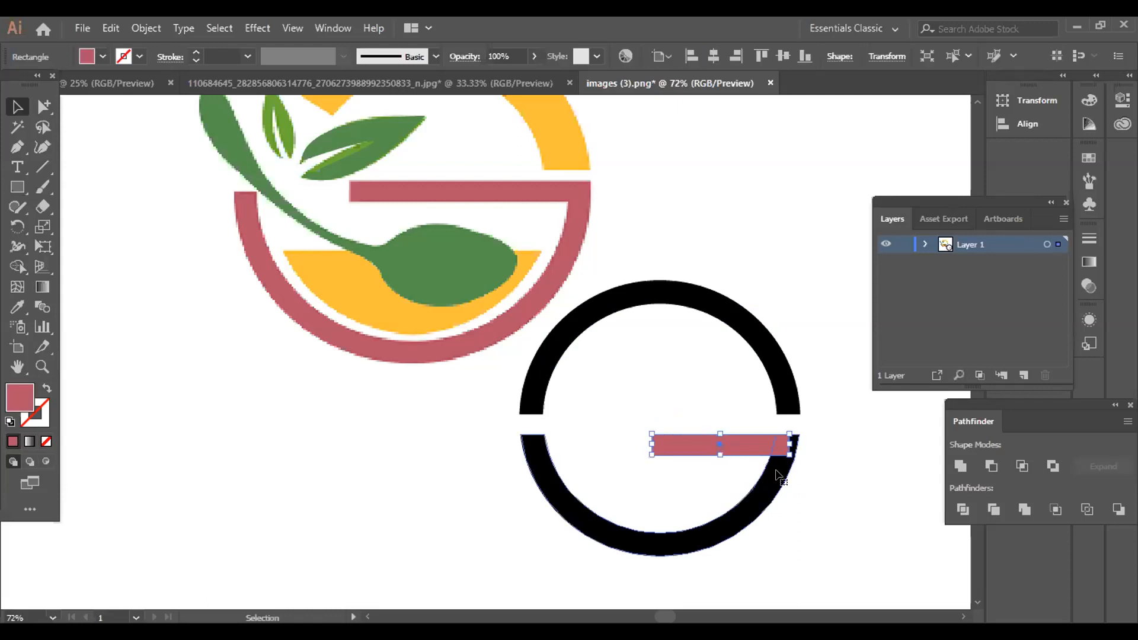
left_click(777, 474, "shift")
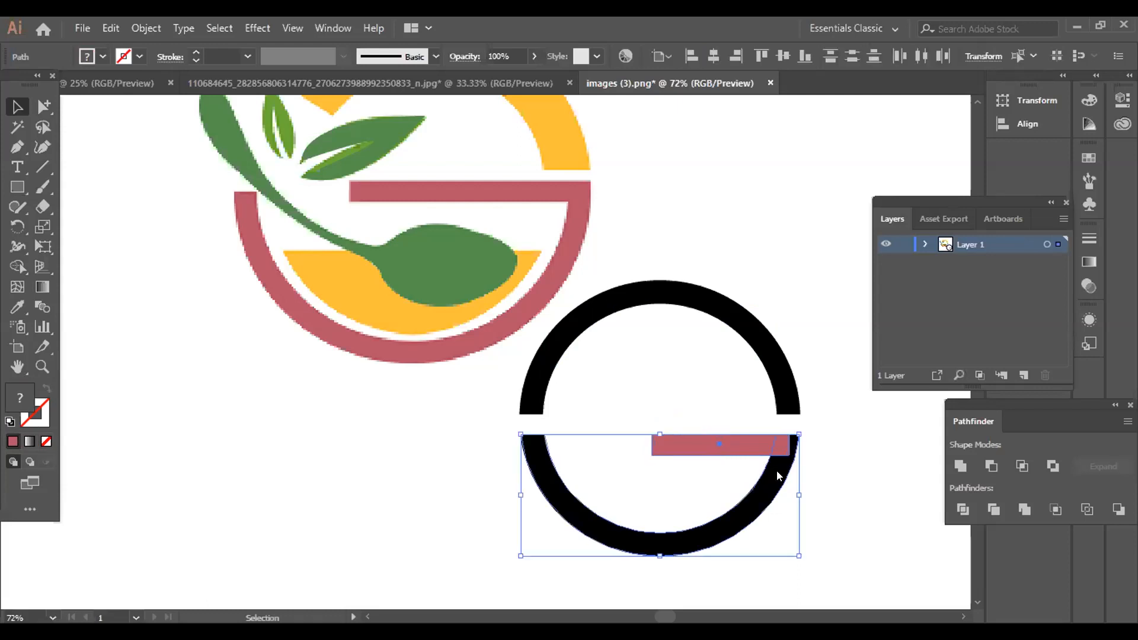
left_click(17, 266)
mouse_move(770, 442)
left_mouse_down()
mouse_move(792, 441)
mouse_move(782, 438)
left_mouse_up()
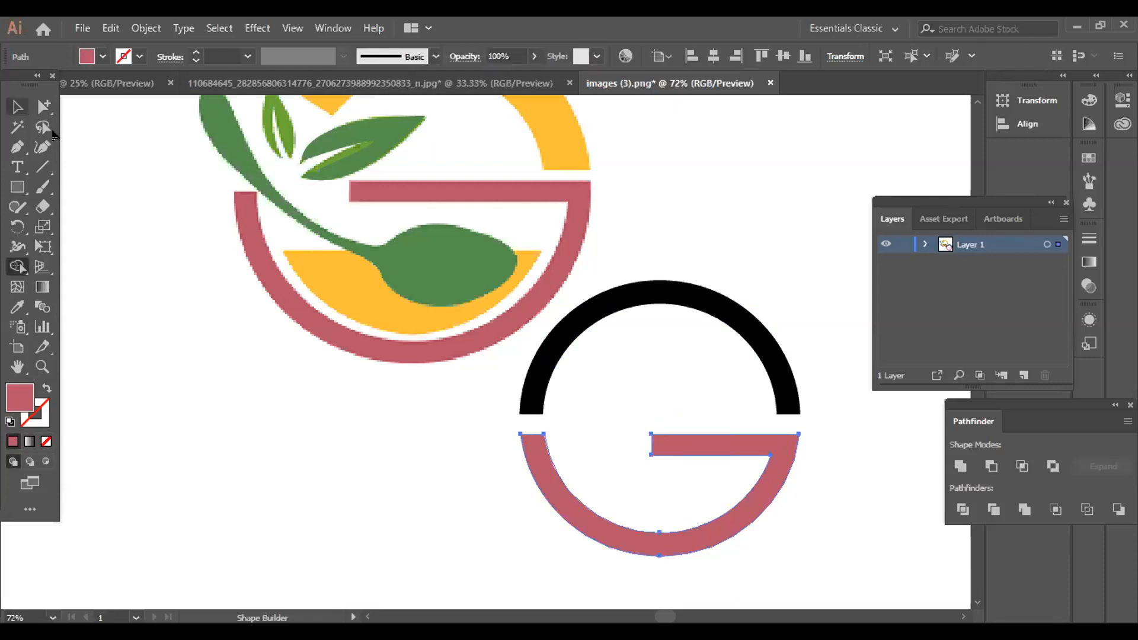
Draw a short diagonal line across the upper half-ring's left side and give it a 12 pt black stroke.
key("v")
scroll(52, 132, "up", 1)
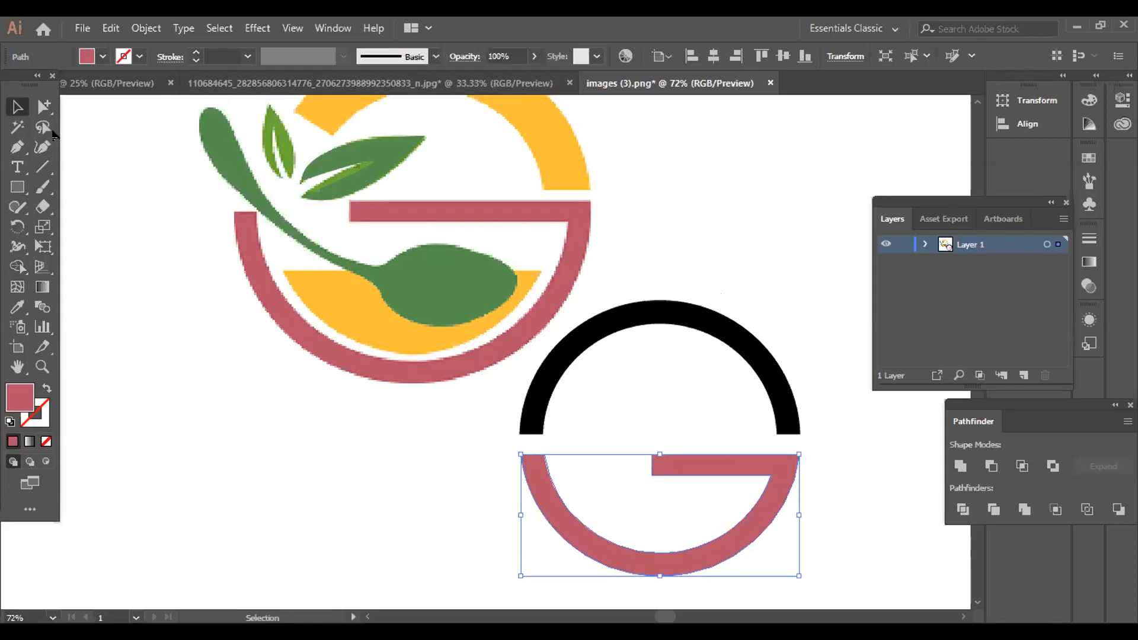
left_click(533, 415)
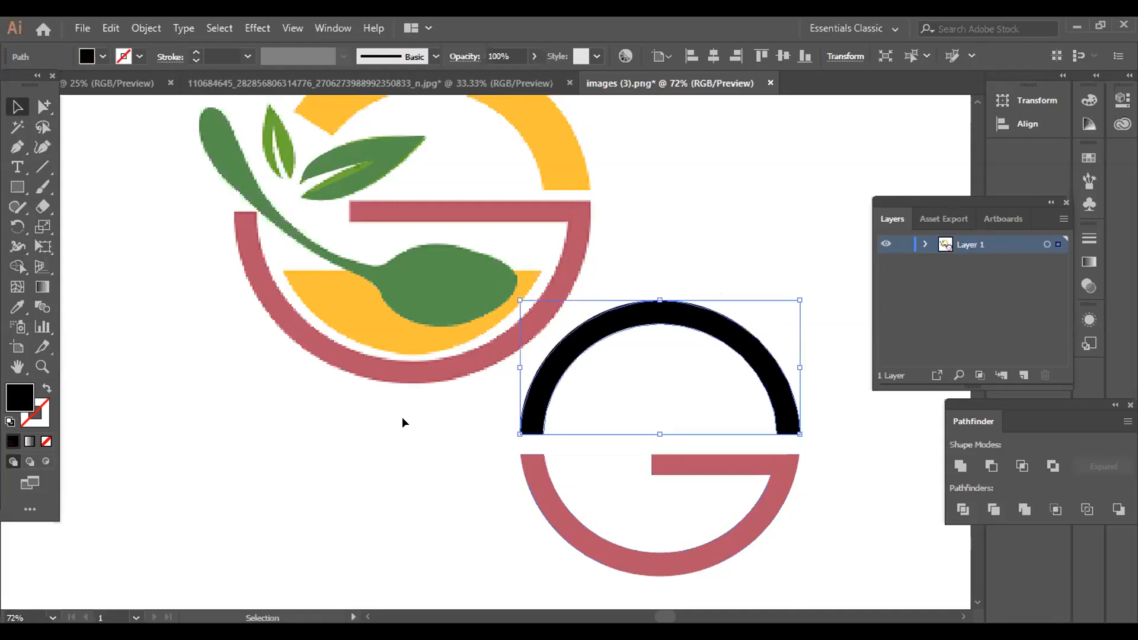
left_click(43, 172)
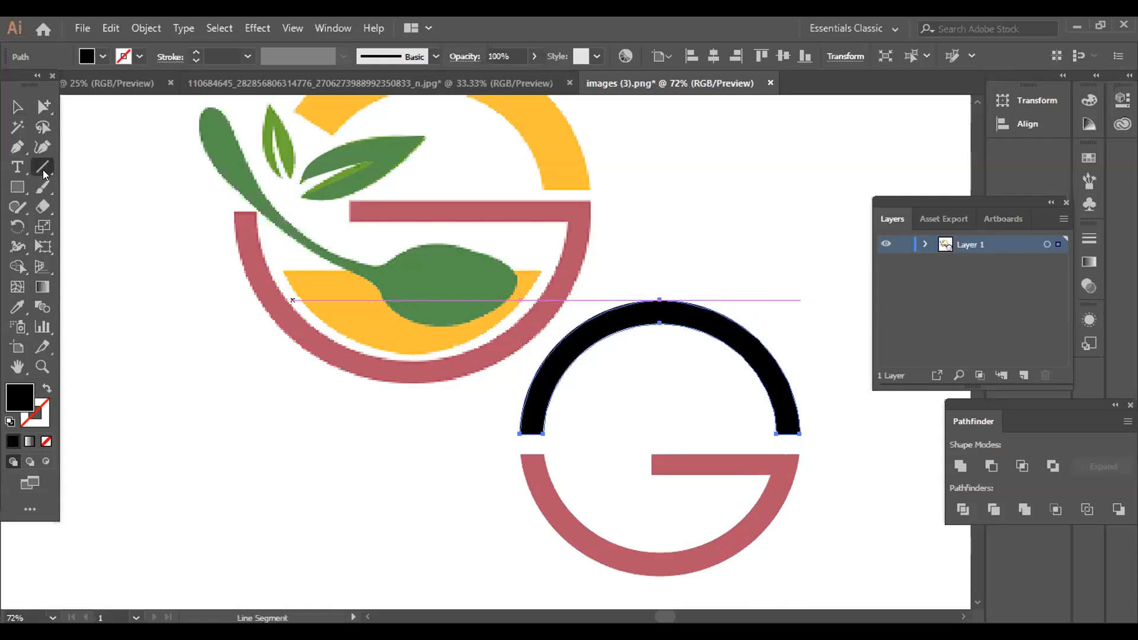
left_click_drag(530, 352, 580, 391)
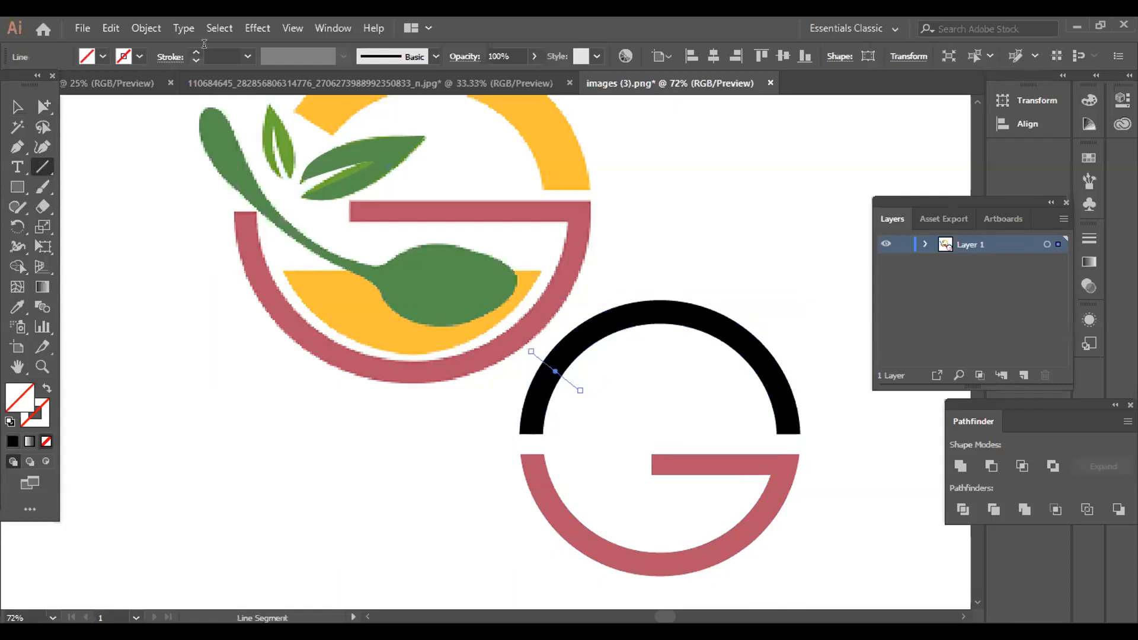
left_click(195, 53)
left_click(195, 52)
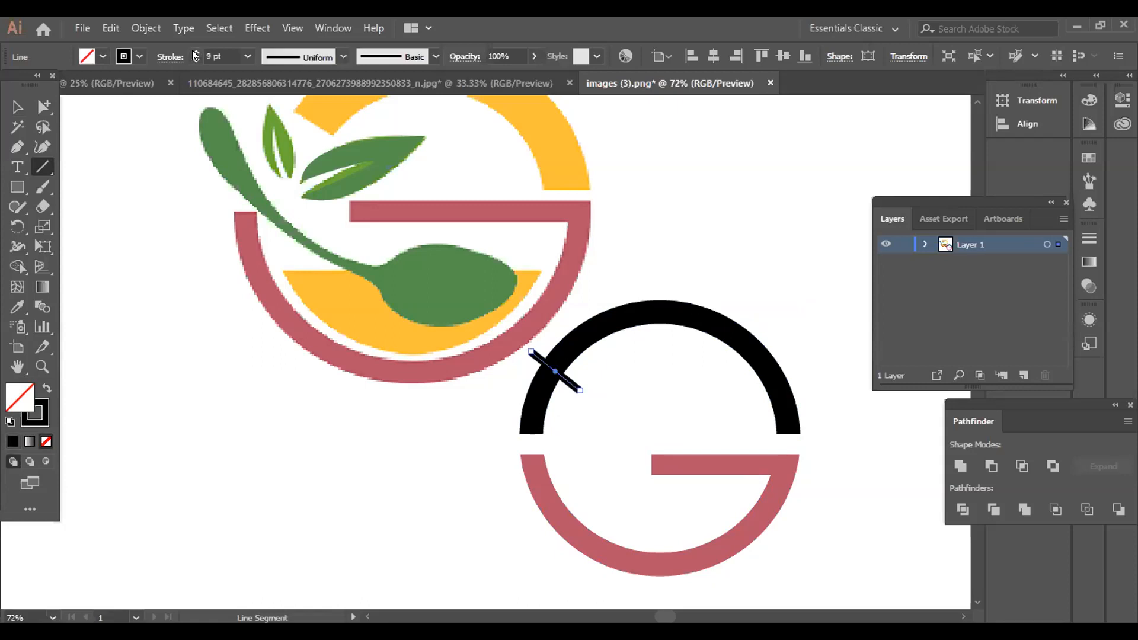
left_click(195, 53)
Divide the upper half-ring along the diagonal line with Pathfinder Divide and ungroup the pieces.
left_click(20, 105)
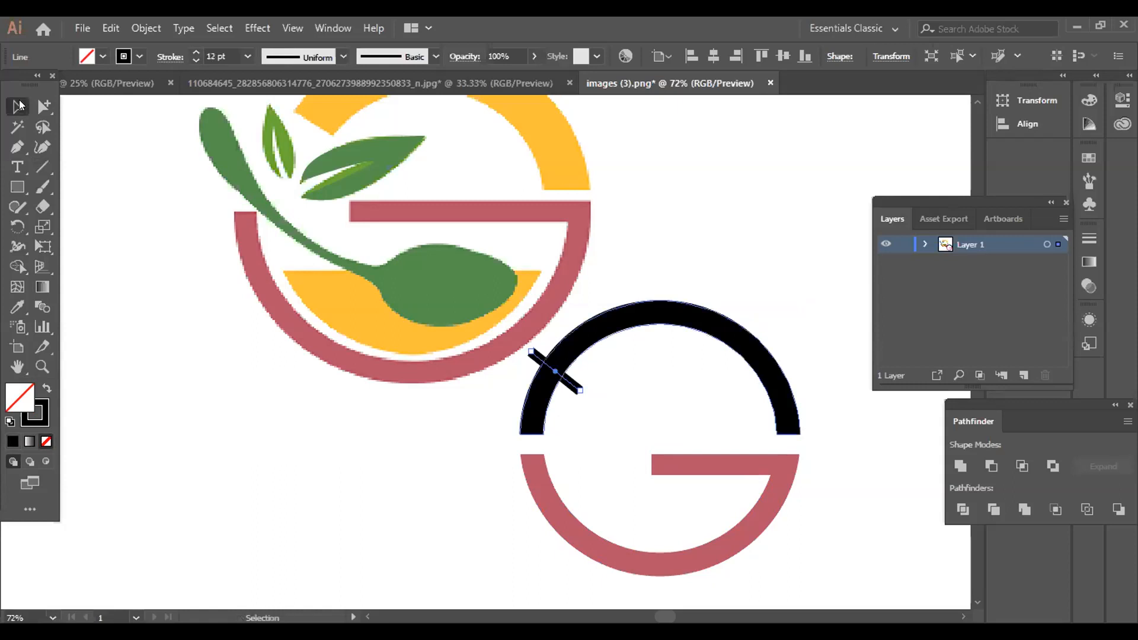
left_click_drag(547, 334, 576, 395)
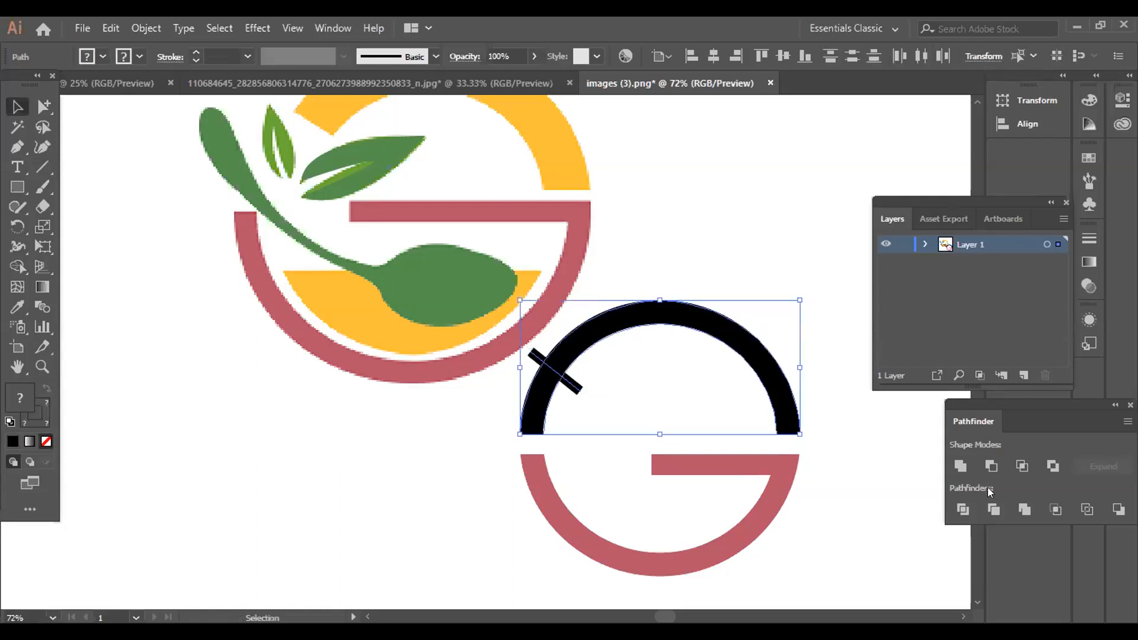
left_click(966, 509)
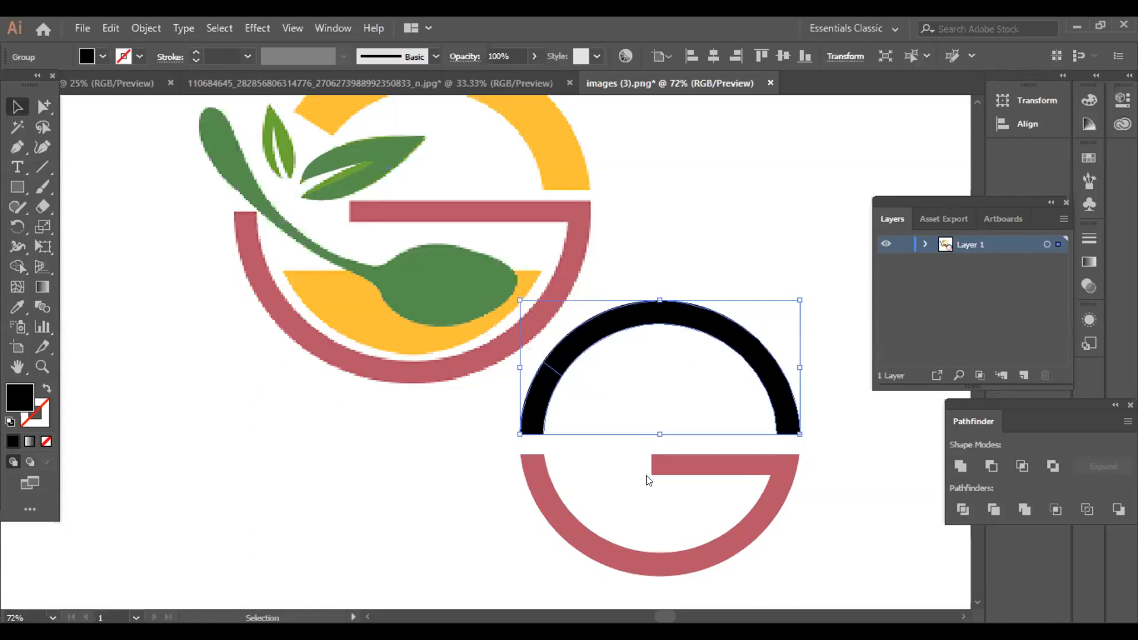
key("ctrl+shift+g")
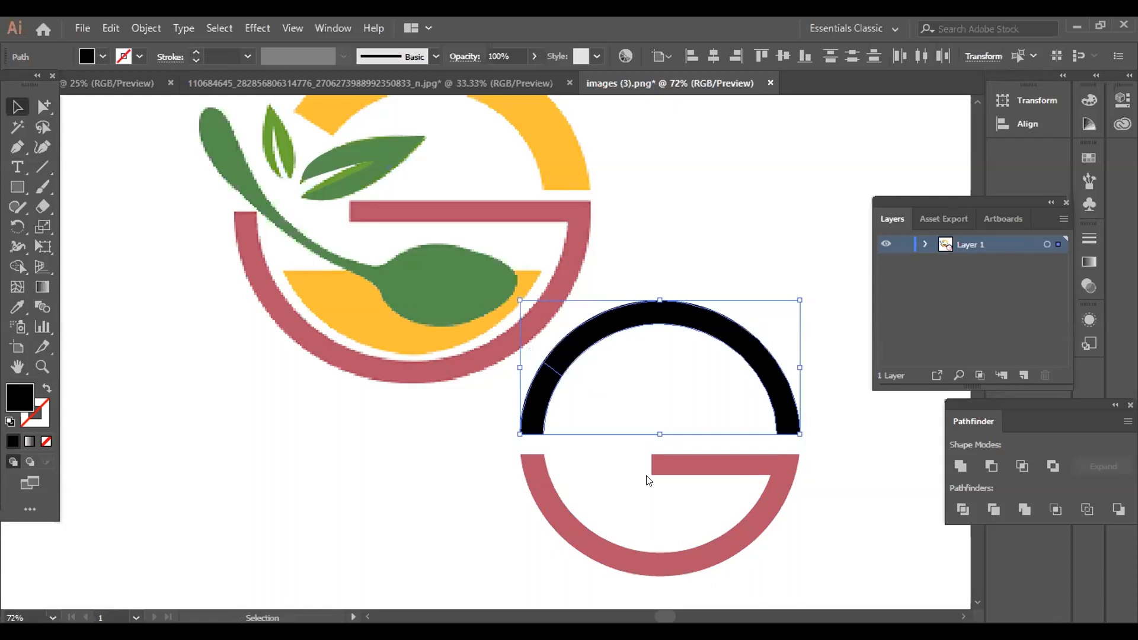
Delete the cut-off lower-left piece of the upper half-ring.
left_click(649, 480)
left_click_drag(498, 380, 585, 387)
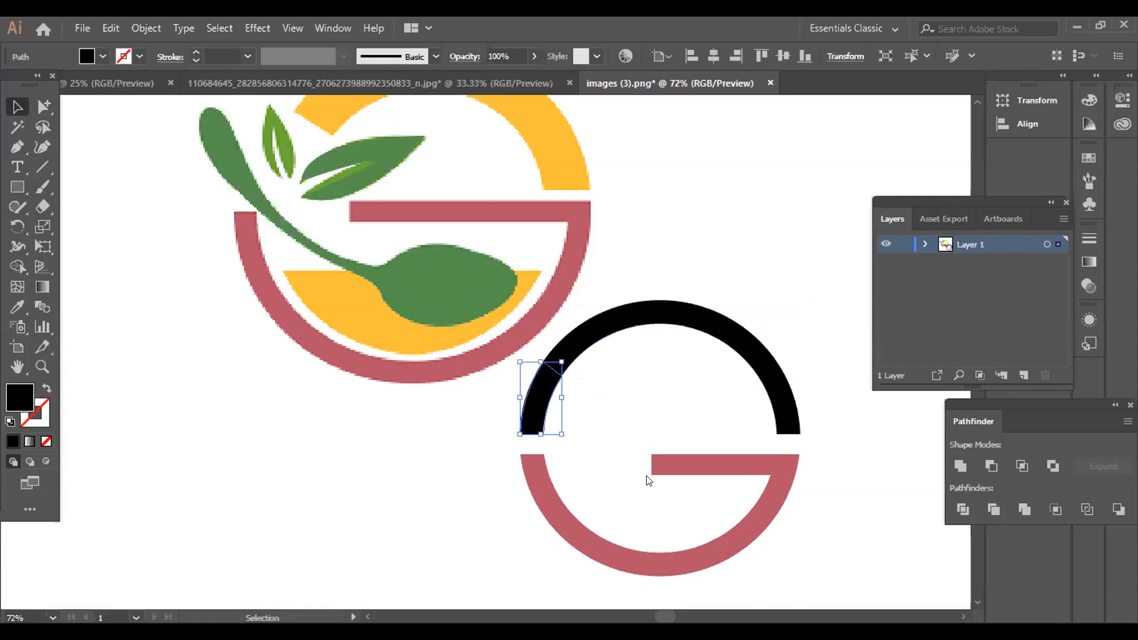
key("Delete")
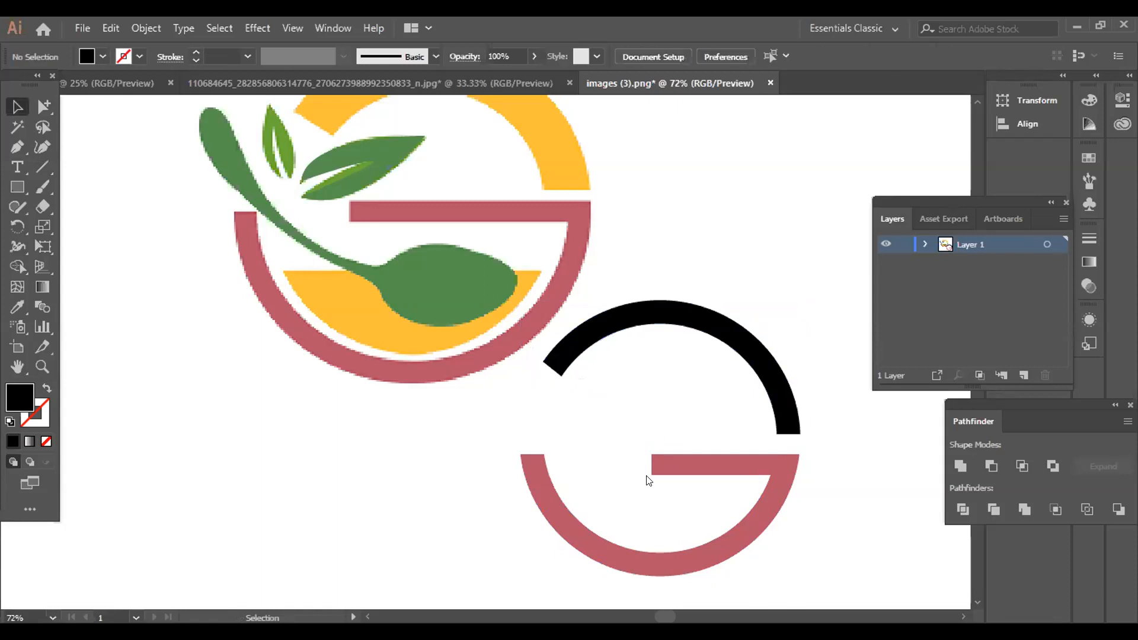
Fill the remaining upper arc with the yellow sampled from the reference logo's arc.
left_click(579, 340)
left_click(16, 301)
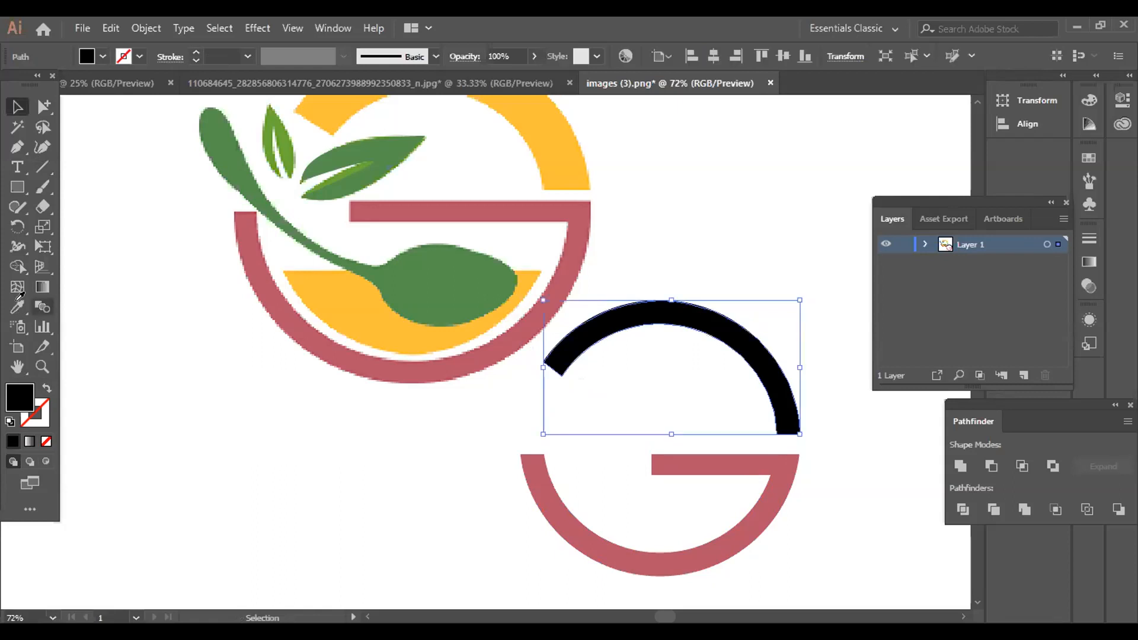
left_click(18, 298)
left_click(310, 112)
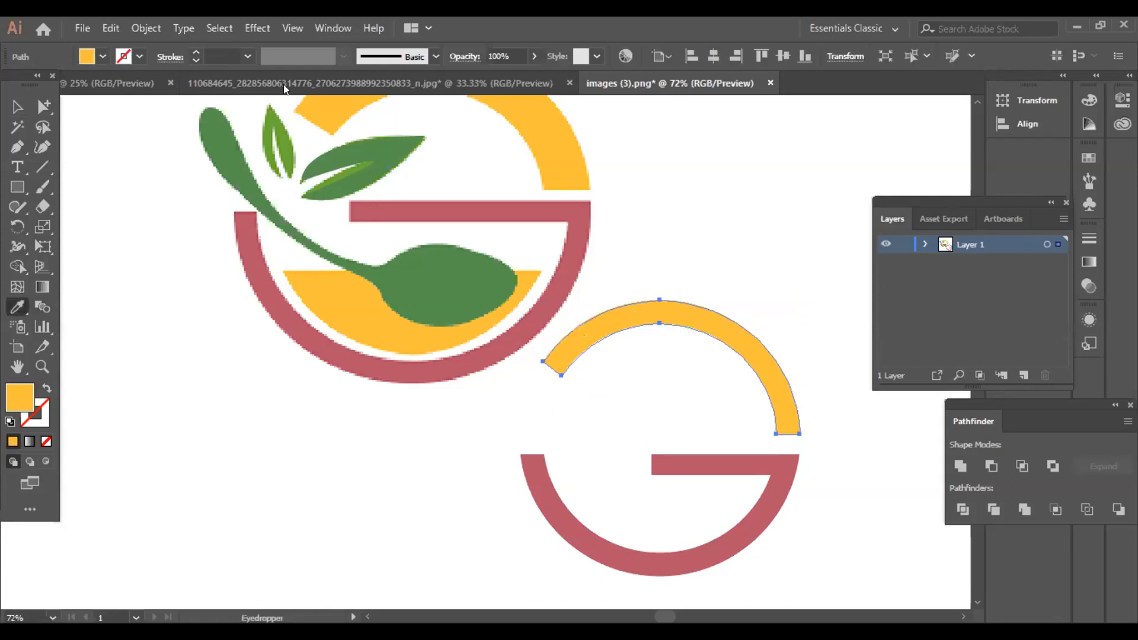
Try to thicken the yellow arc with a 10 pt stroke, swapping its fill and stroke colours and resampling the logo's yellow.
left_click(195, 52)
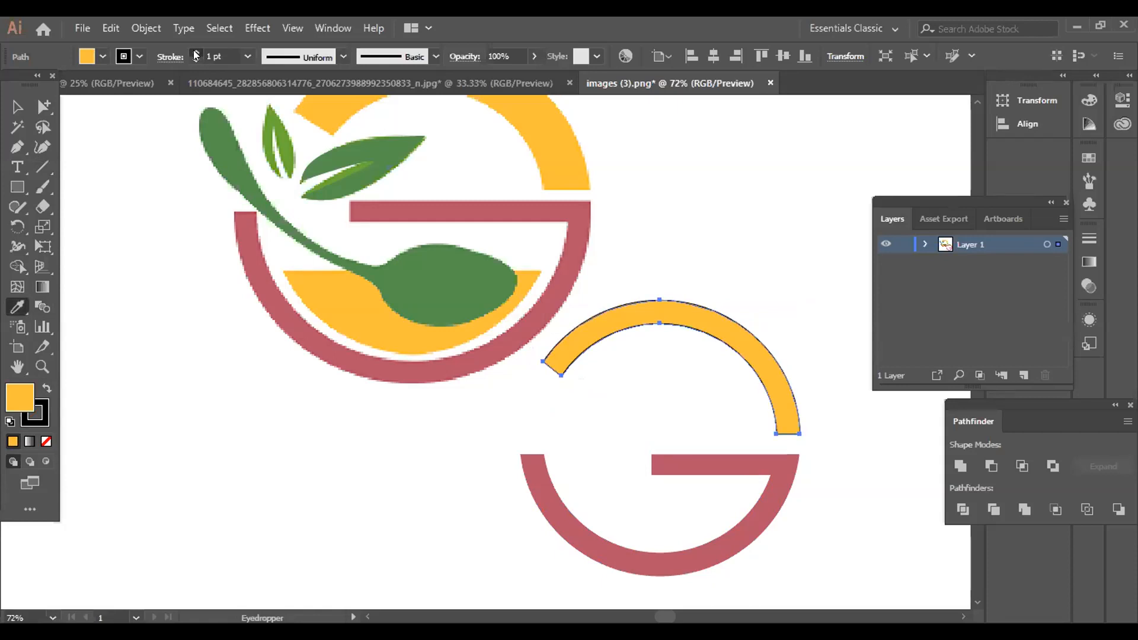
left_click(46, 387)
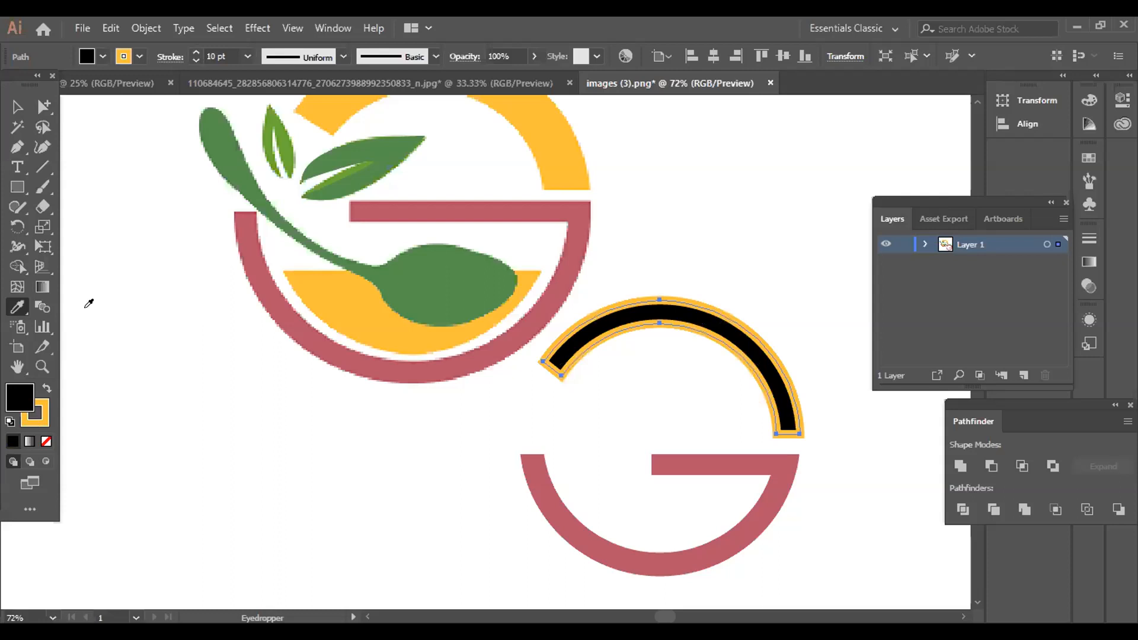
key("shift+x")
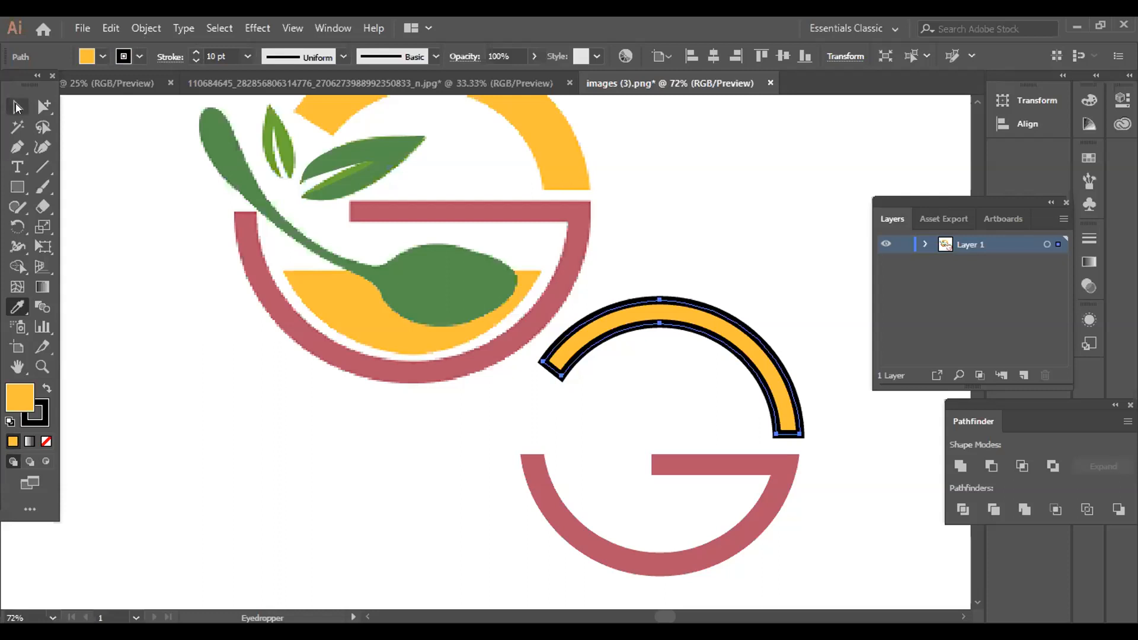
key("v")
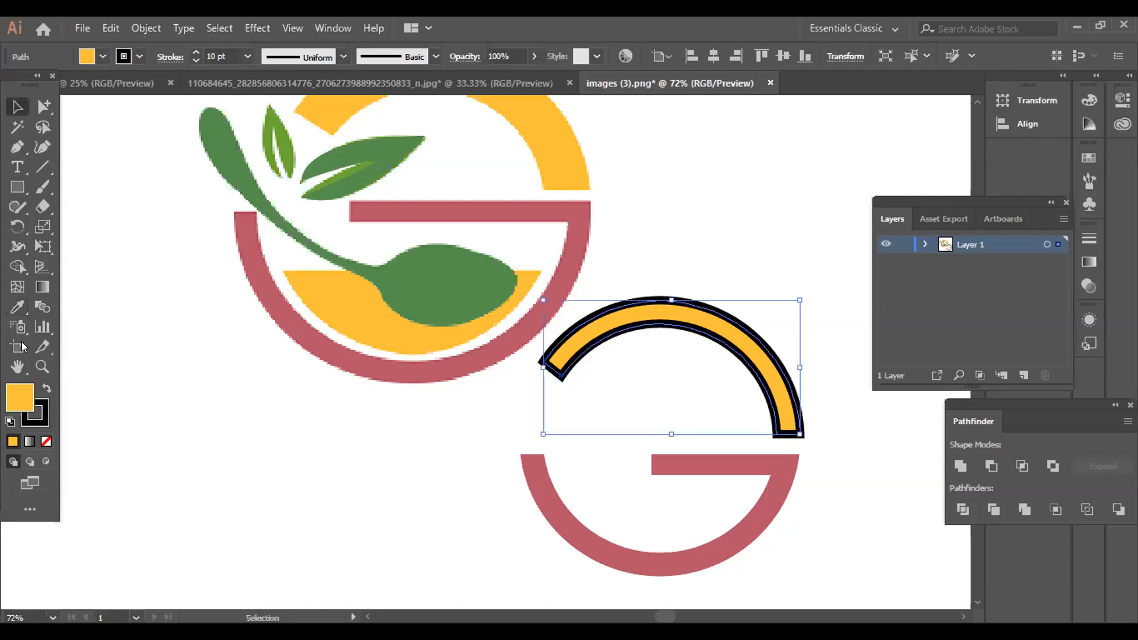
left_click(37, 416)
left_click(17, 306)
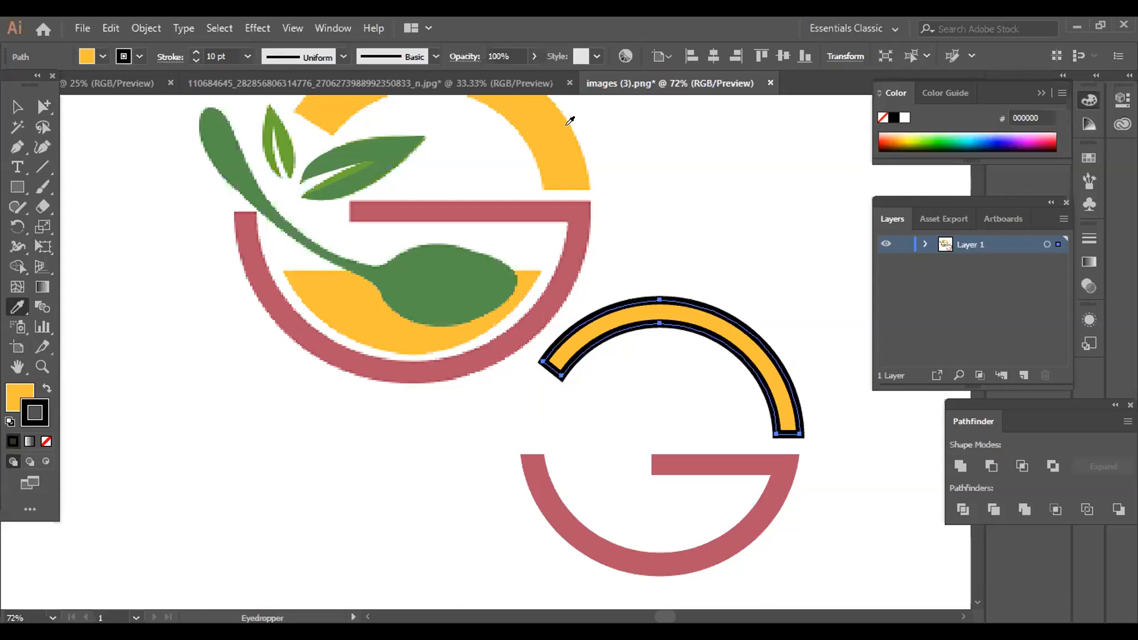
left_click(340, 106)
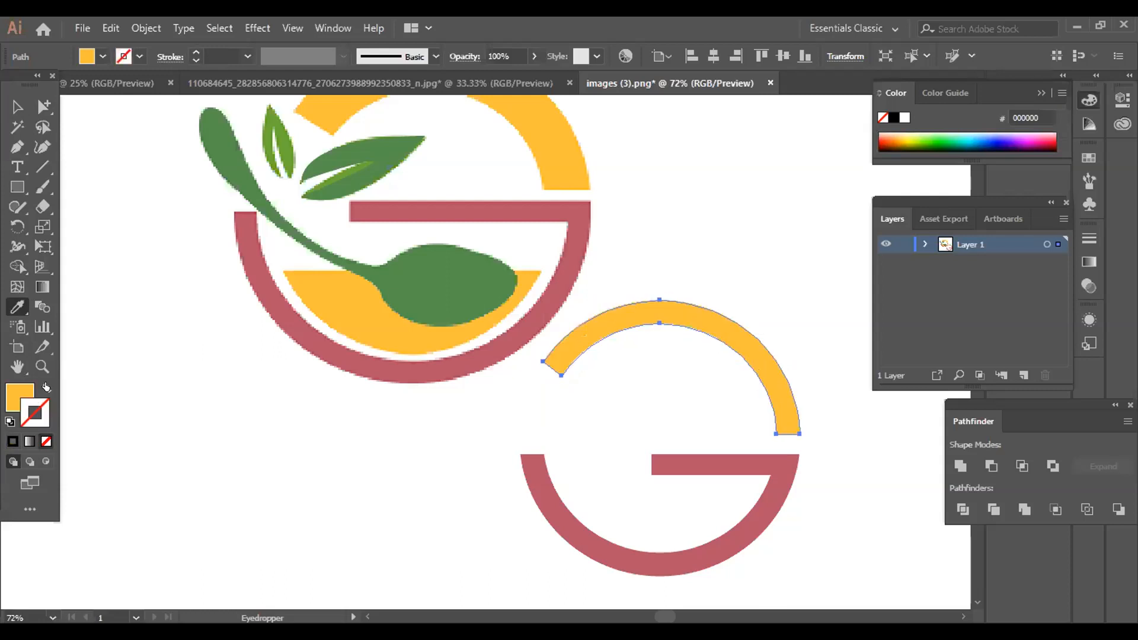
Give the upper arc a 26 pt stroke in the same yellow as its fill.
left_click(38, 421)
key("comma")
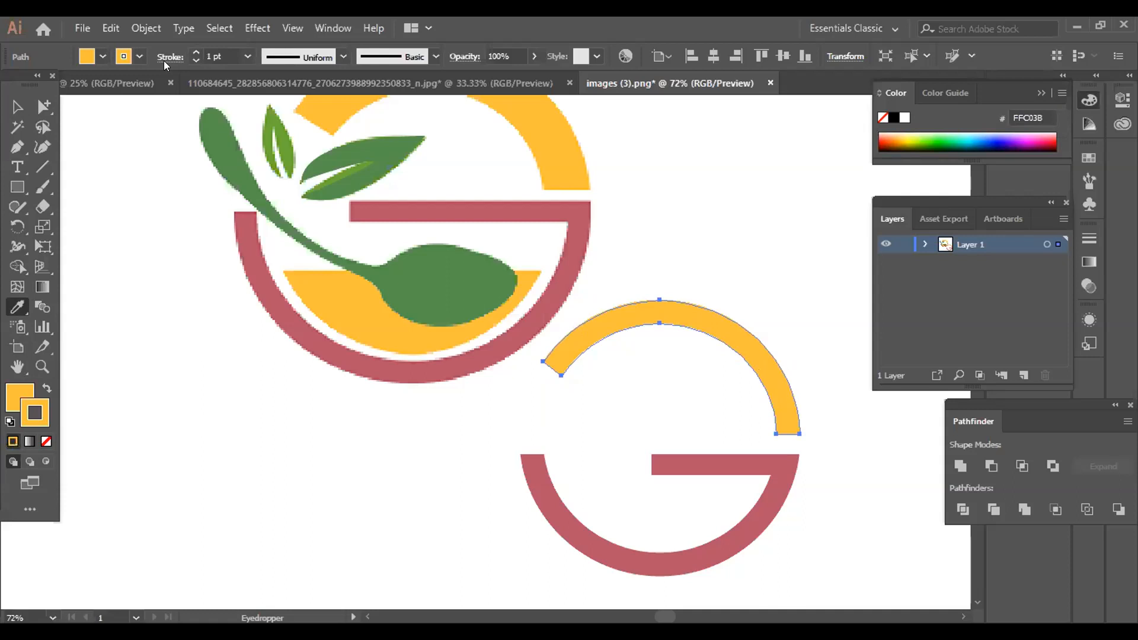
left_click(195, 49, "shift")
left_click(195, 49, "shift")
left_click(195, 51)
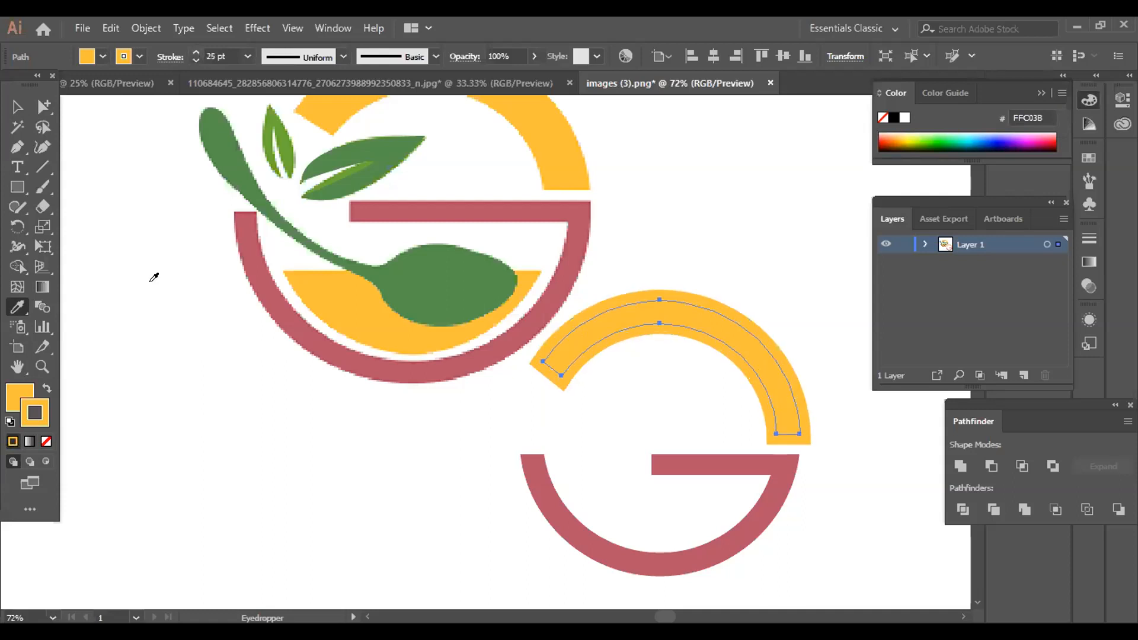
key("Up")
Nudge the thick yellow arc left until its outer right edge lines up with the red shape's right edge.
key("Left")
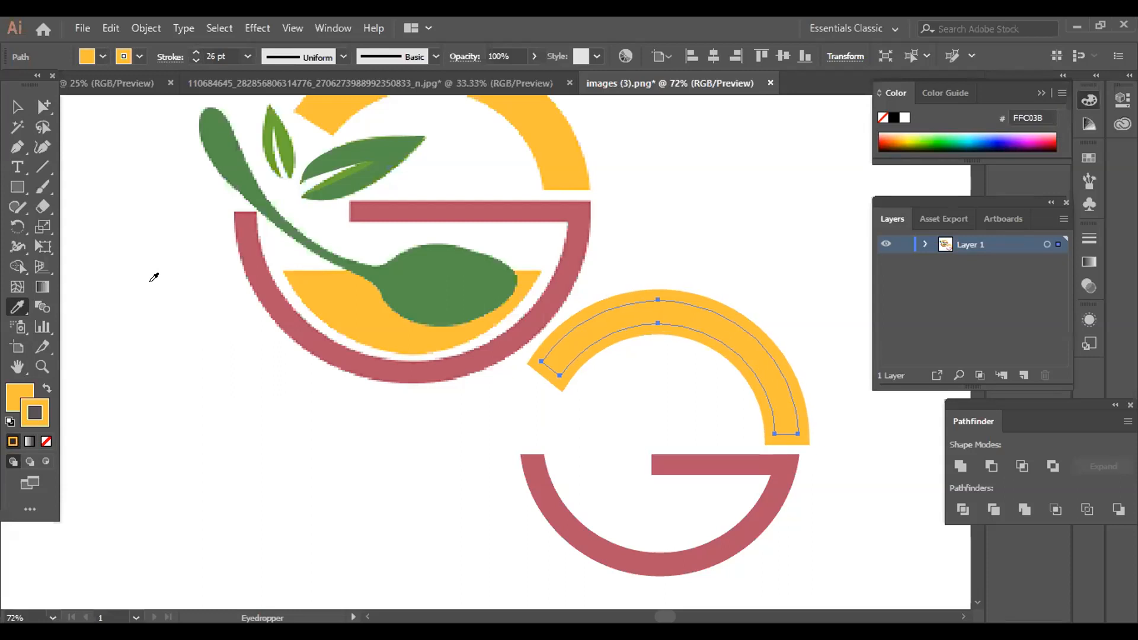
key("Left")
key("Left")
key("Left")
key("Left")
key("Left")
key("Left")
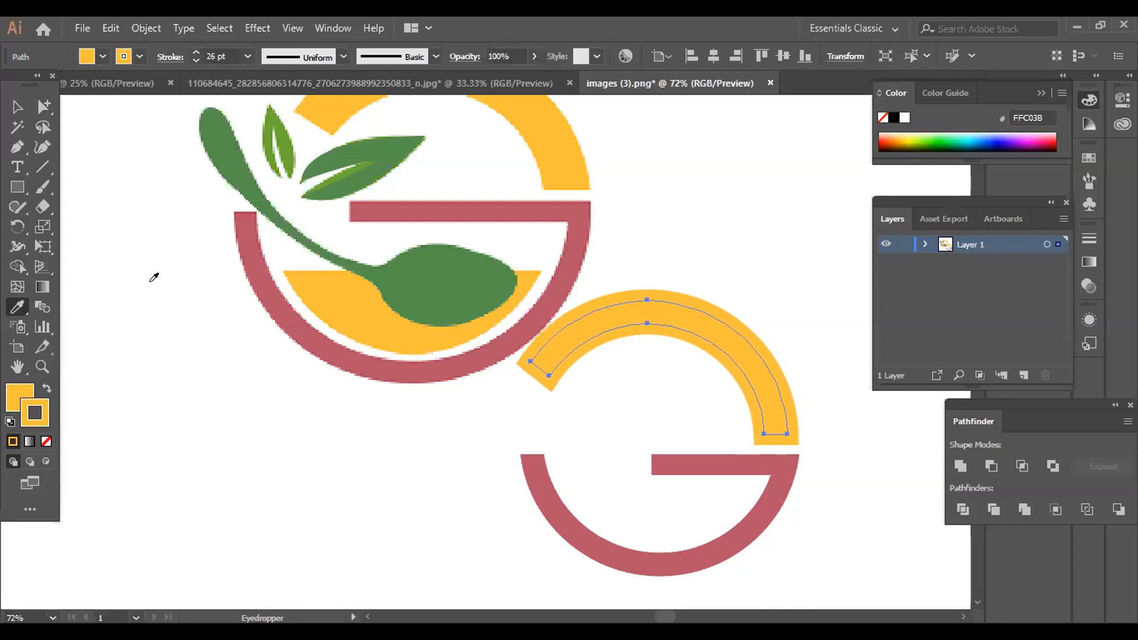
Expand the yellow arc's fill and stroke, unite the resulting pieces into one shape with Pathfinder, and deselect it.
left_click(17, 107)
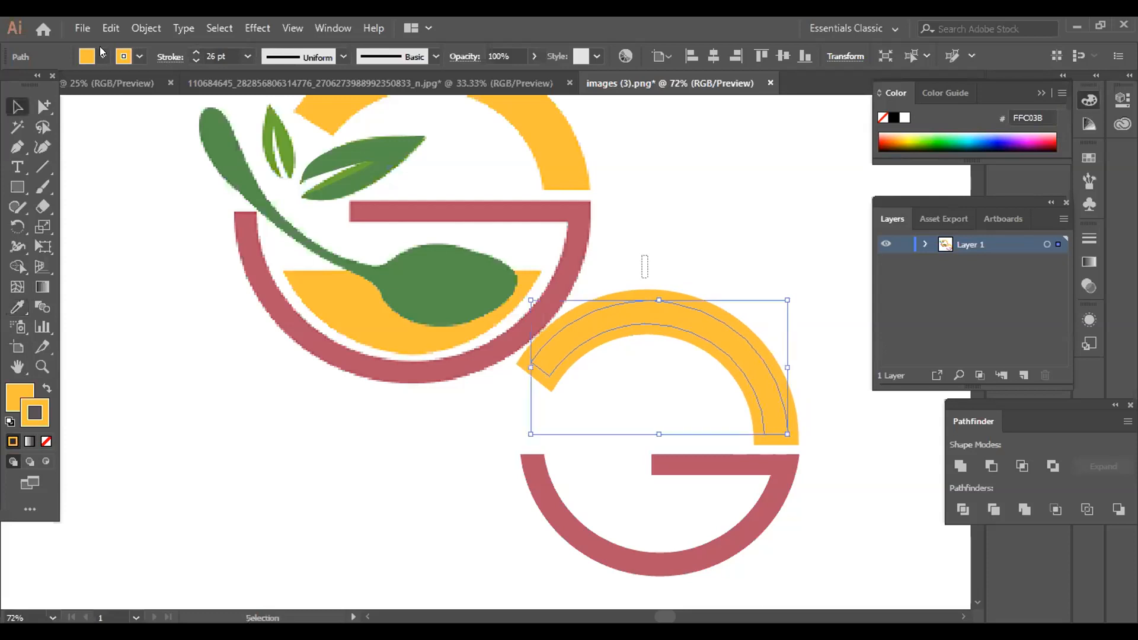
left_click(146, 28)
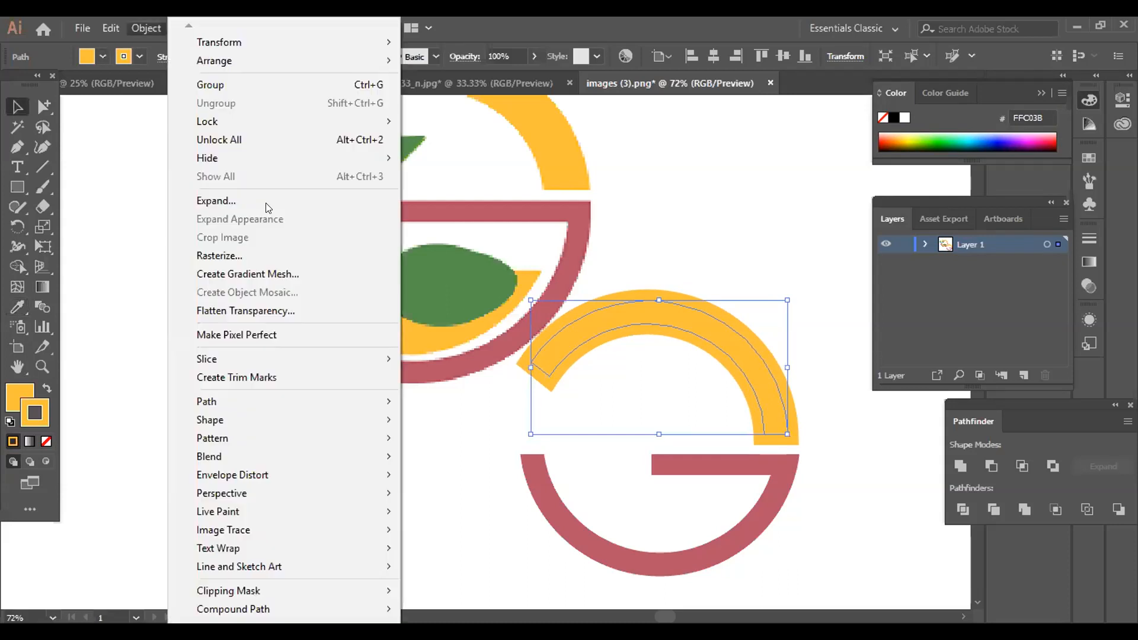
left_click(963, 462)
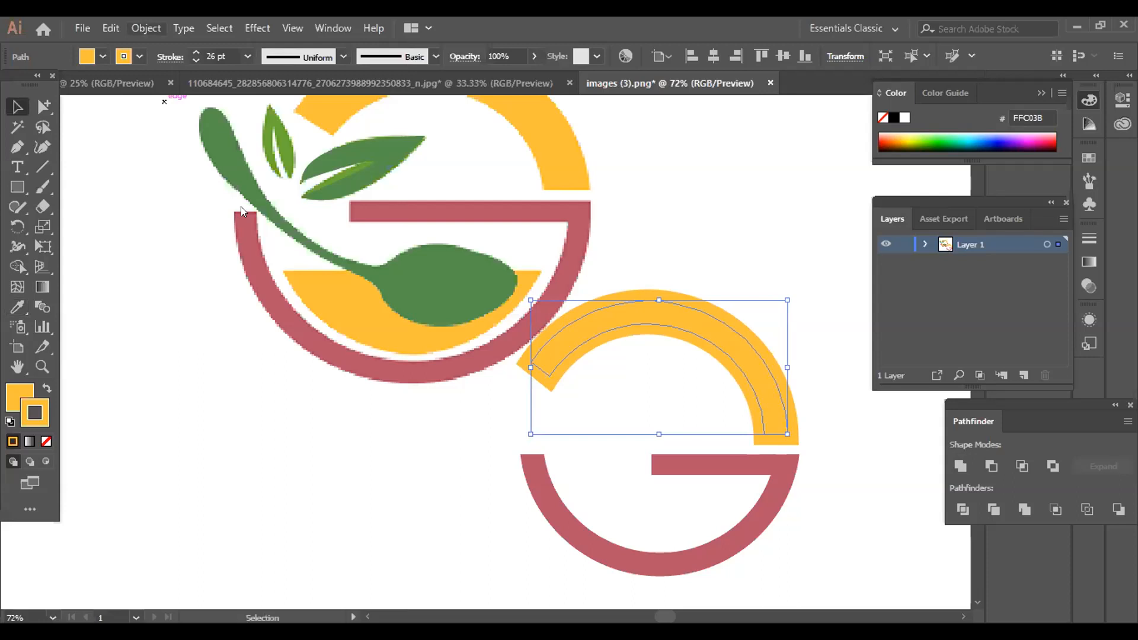
key("Return")
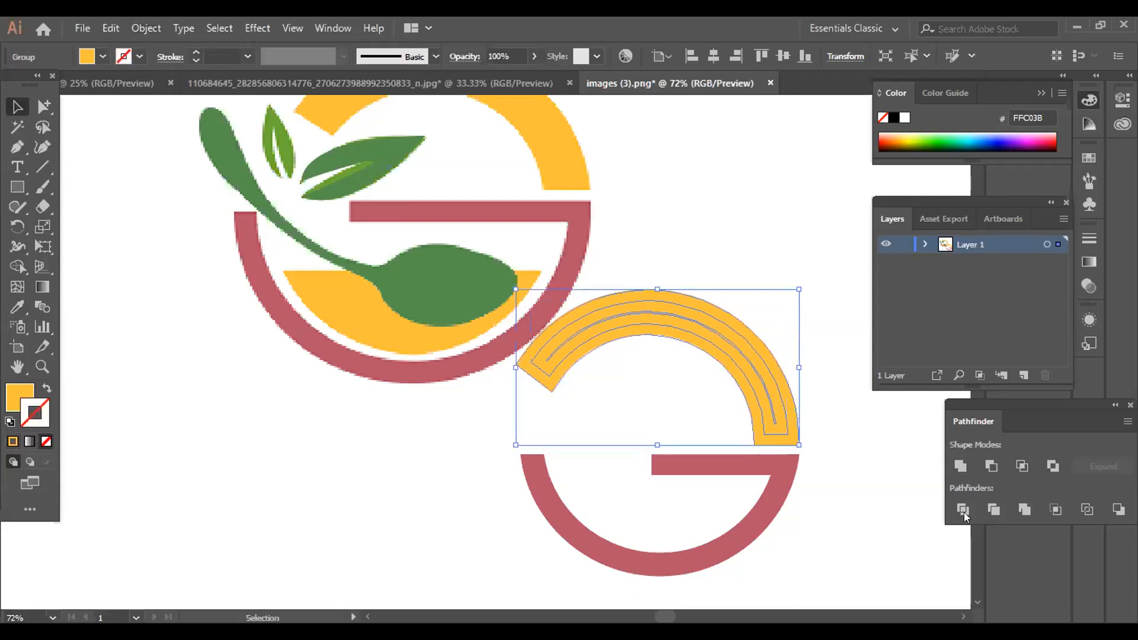
left_click(961, 466)
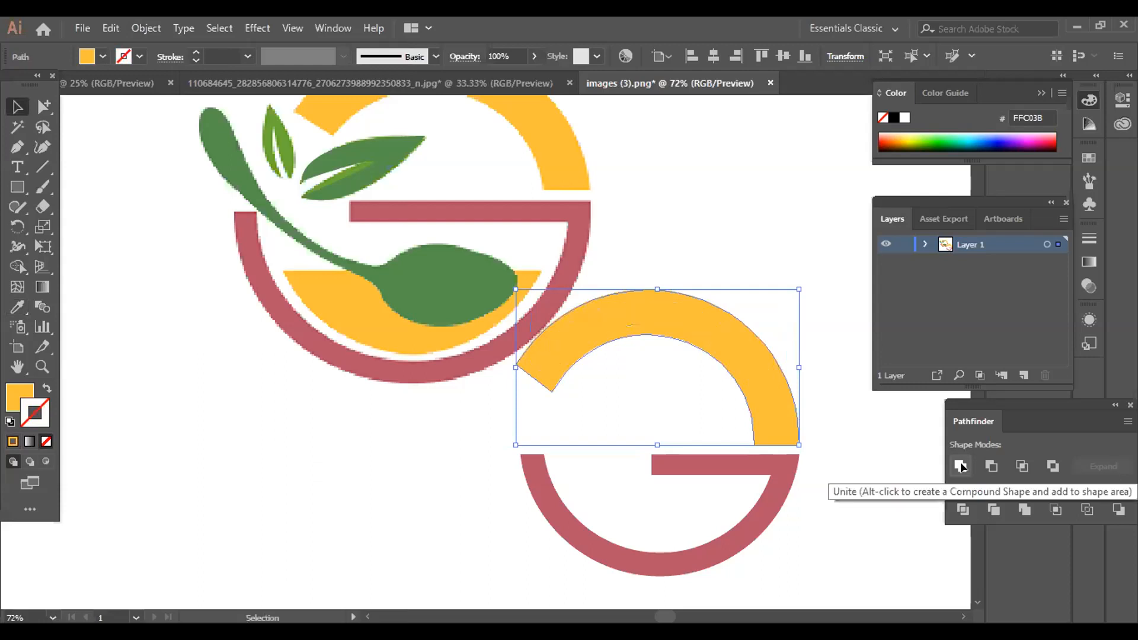
left_click(683, 156)
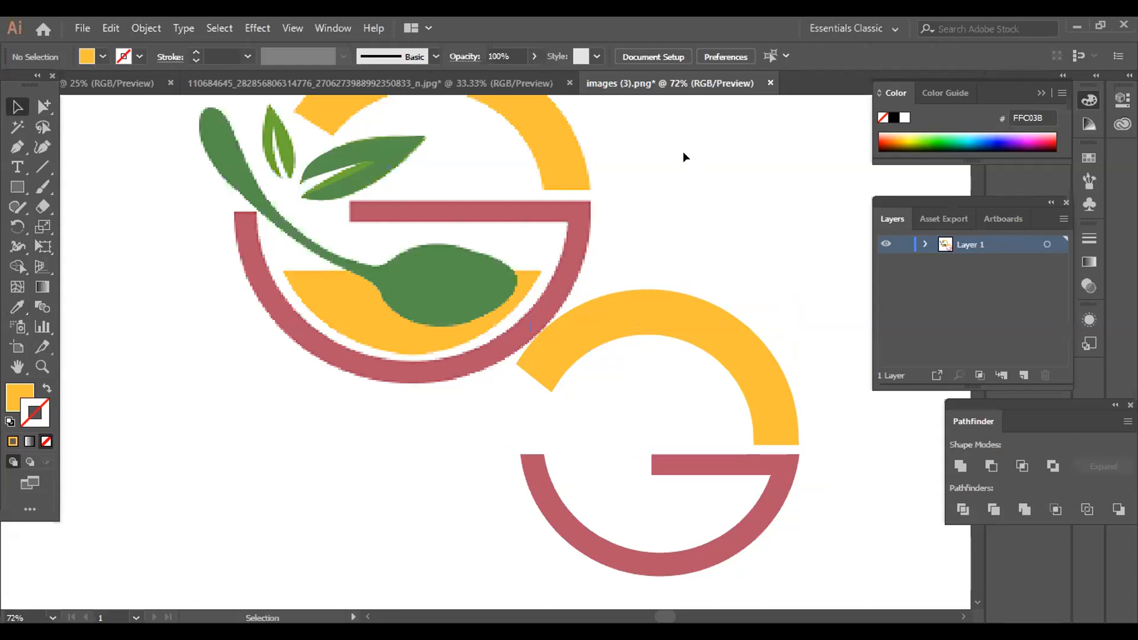
Move the dark green leaf off the reference logo and place it inside the new G between the yellow arc and red bar.
scroll(684, 157, "up", 1)
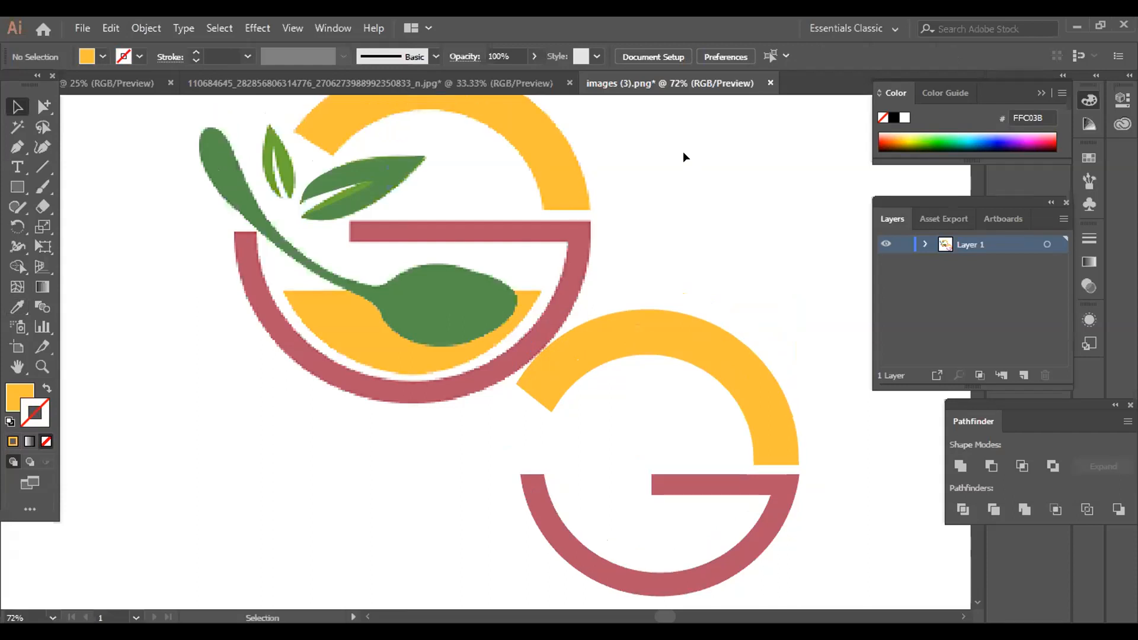
scroll(683, 156, "up", 1)
left_click_drag(365, 205, 660, 446)
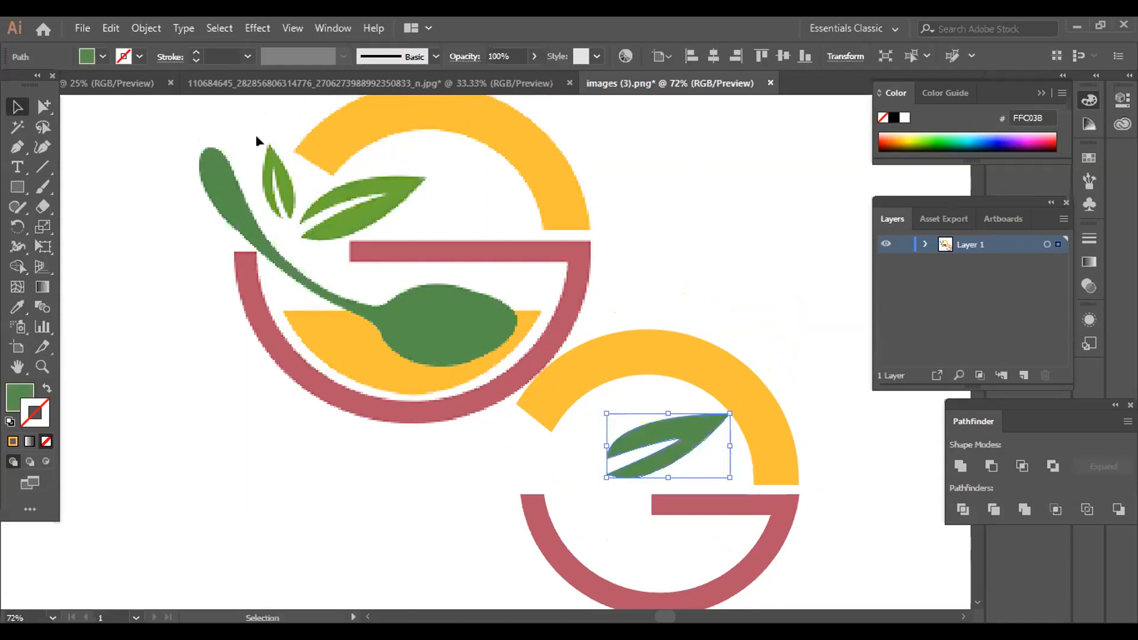
scroll(858, 385, "down", 6)
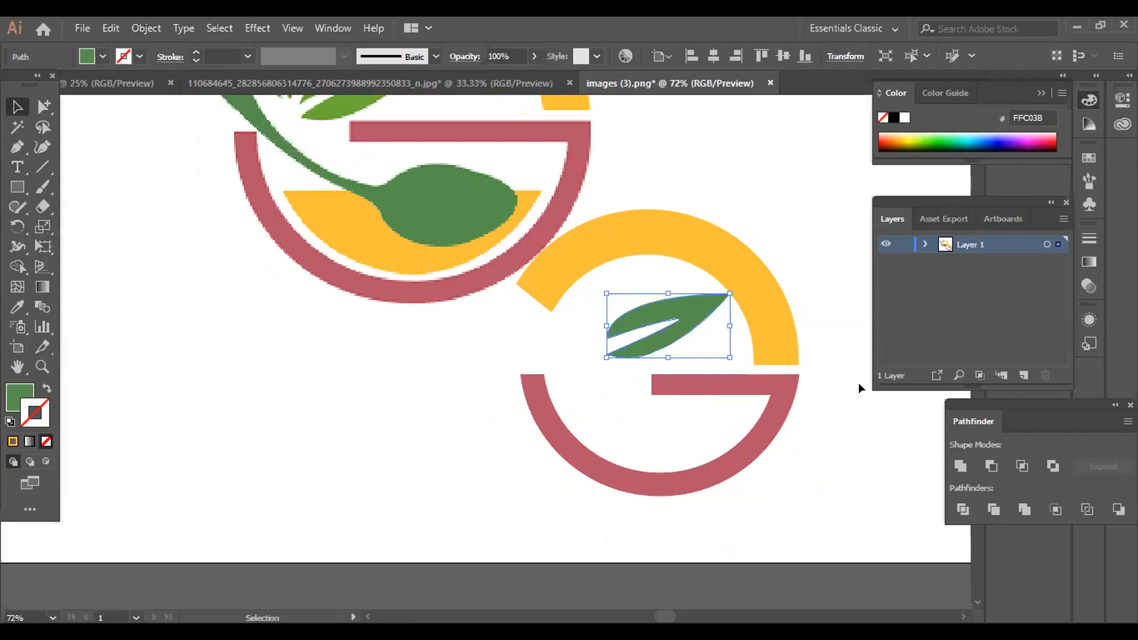
left_click_drag(705, 320, 685, 320)
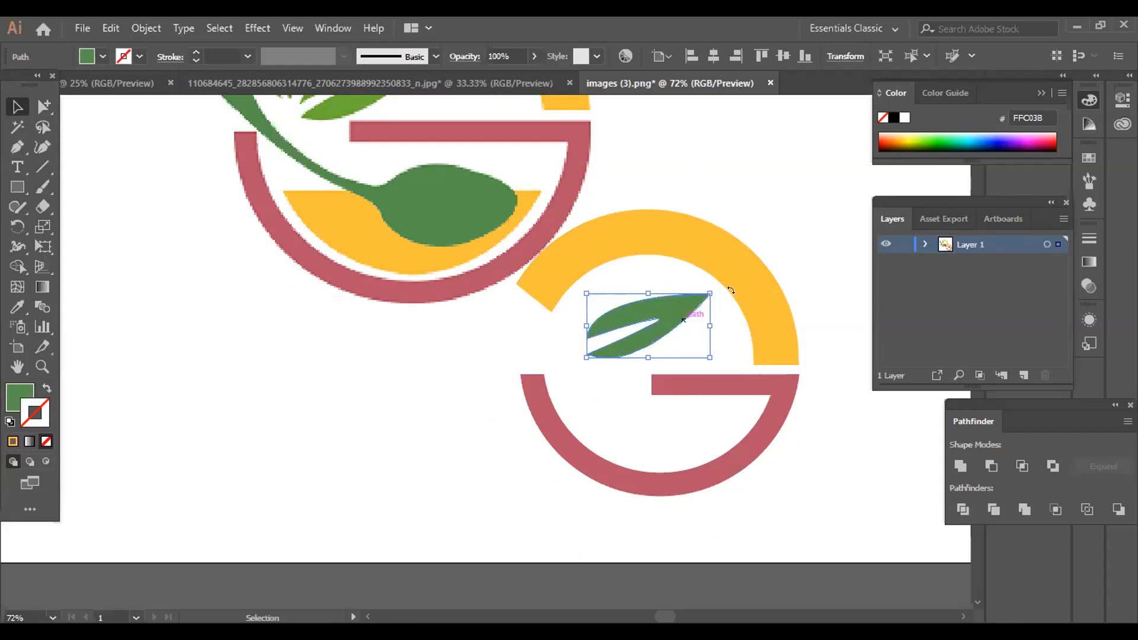
left_click(731, 290)
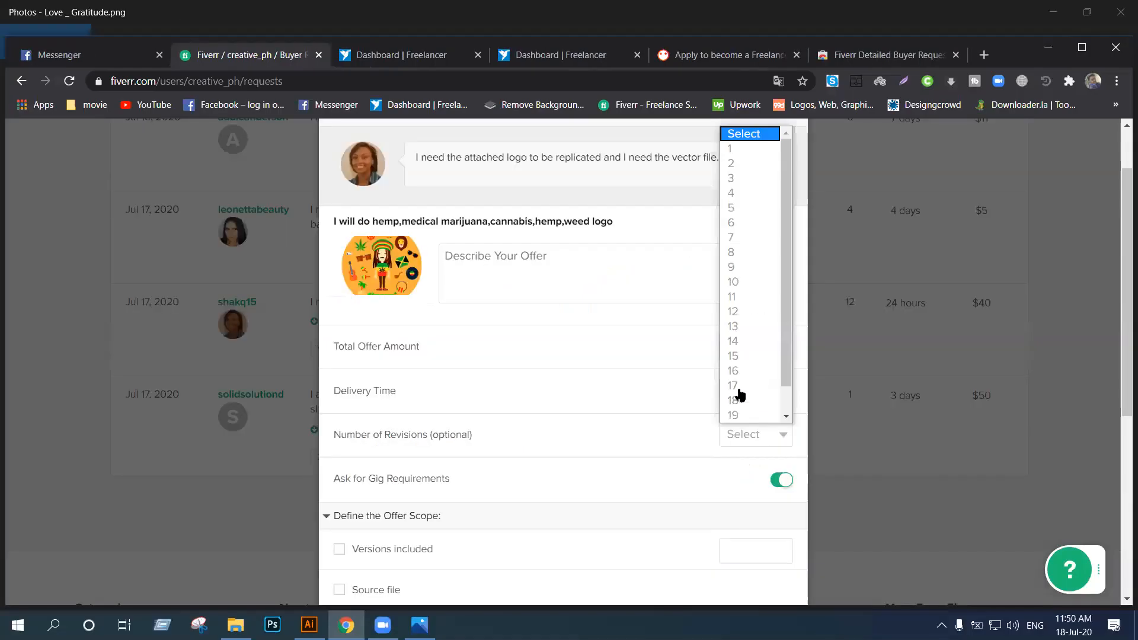
Set the custom offer's number of revisions to 1 and include the vector file in the offer scope.
scroll(744, 391, "down", 1)
scroll(741, 398, "up", 1)
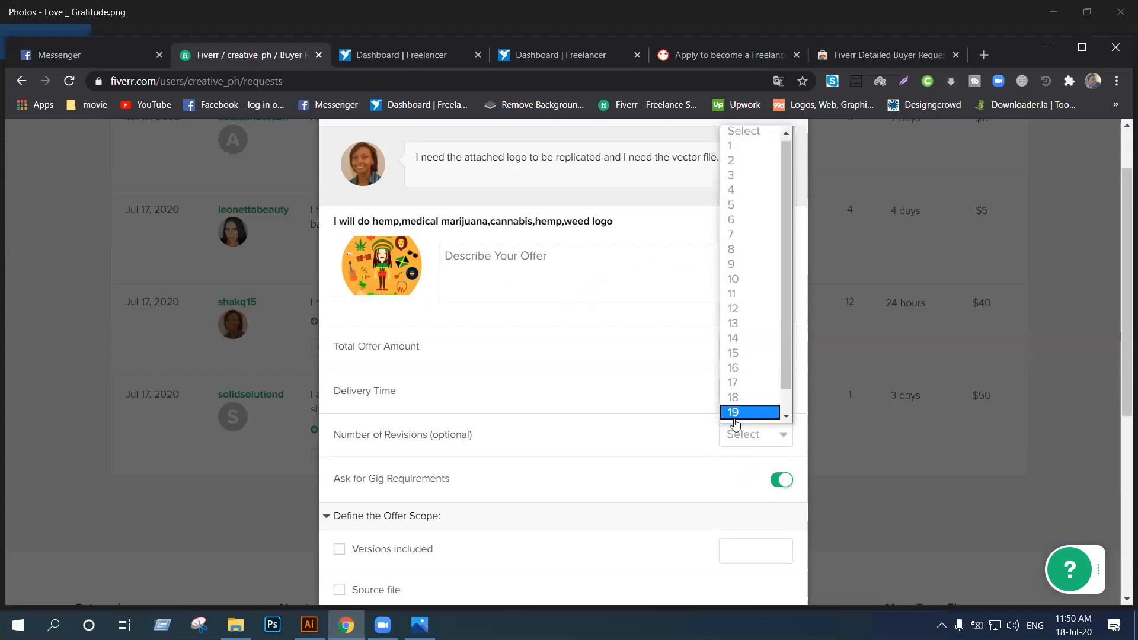
left_click(766, 148)
scroll(759, 267, "down", 5)
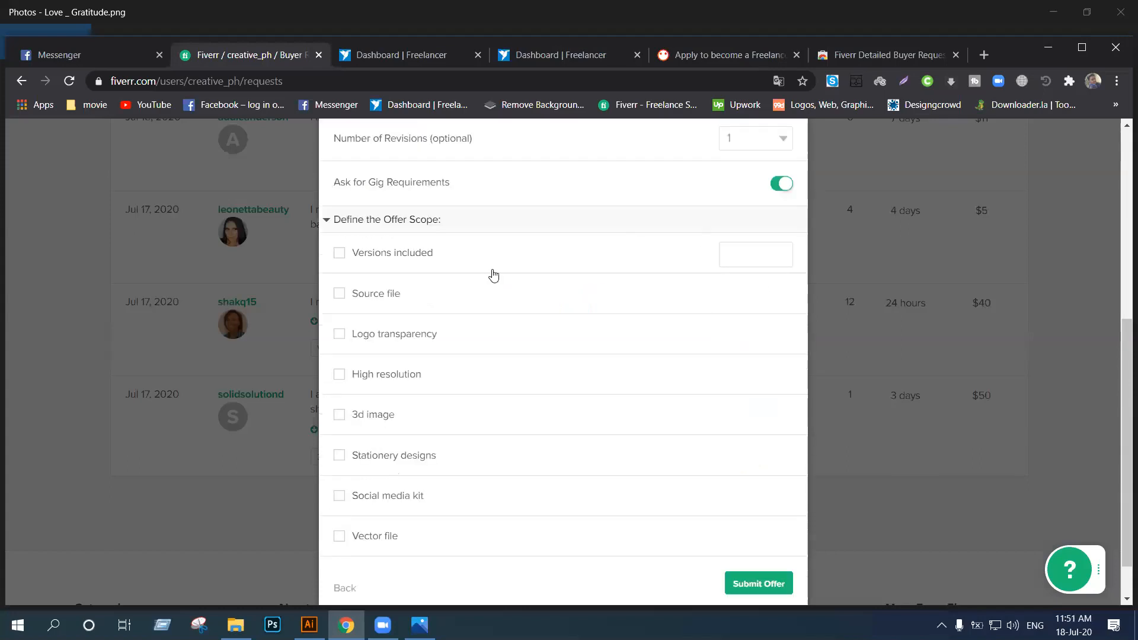
scroll(500, 282, "down", 1)
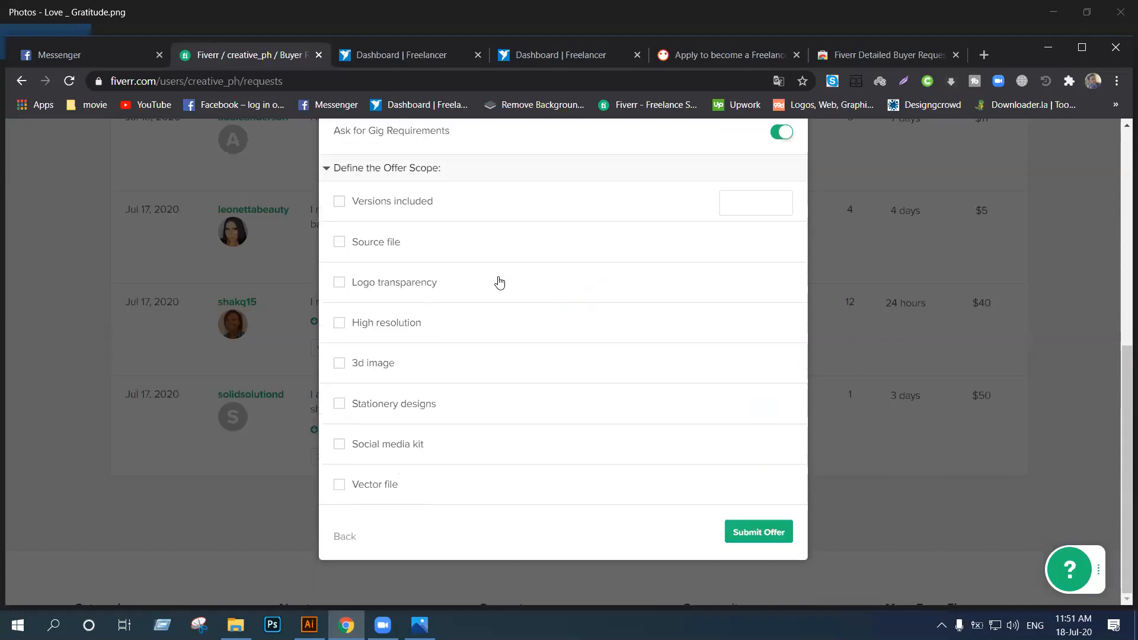
left_click(339, 485)
scroll(402, 474, "up", 1)
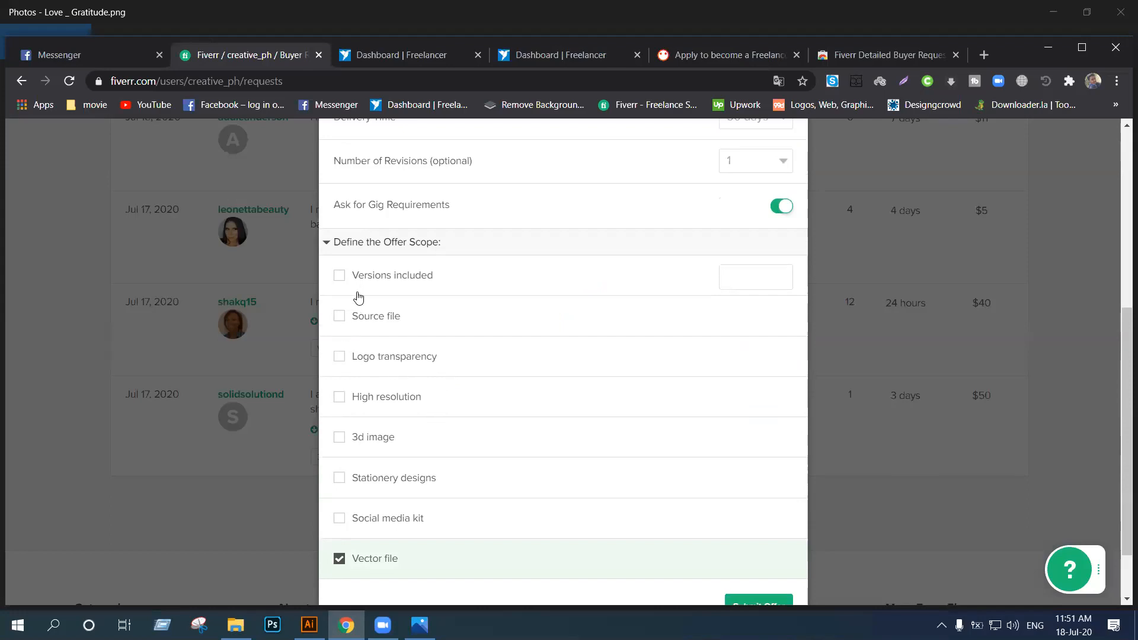
scroll(403, 351, "down", 1)
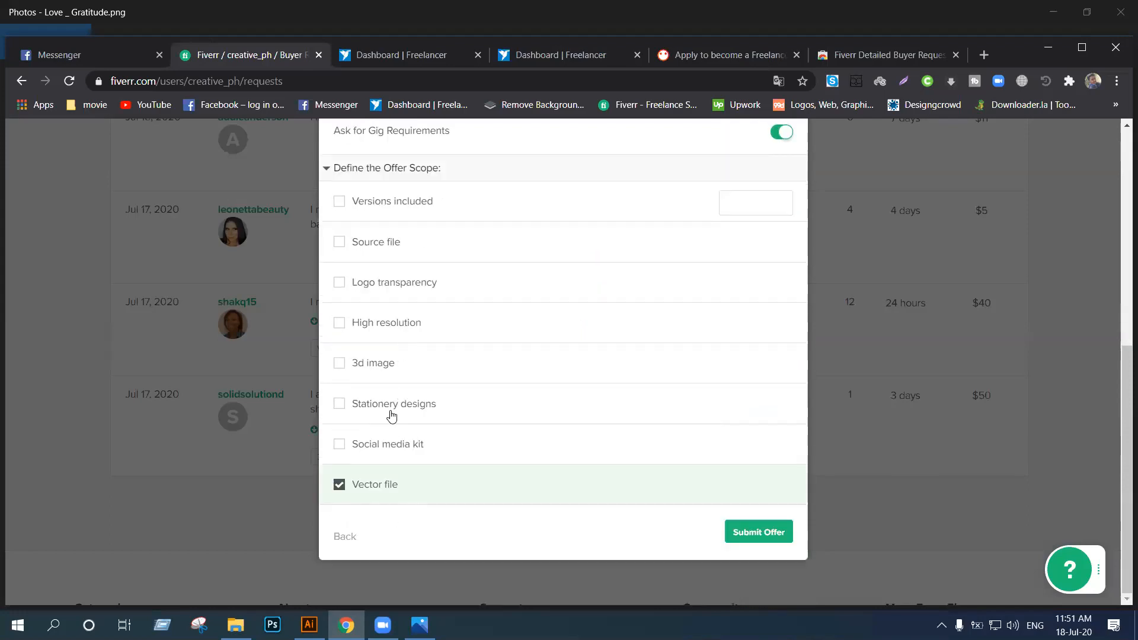
scroll(389, 415, "up", 2)
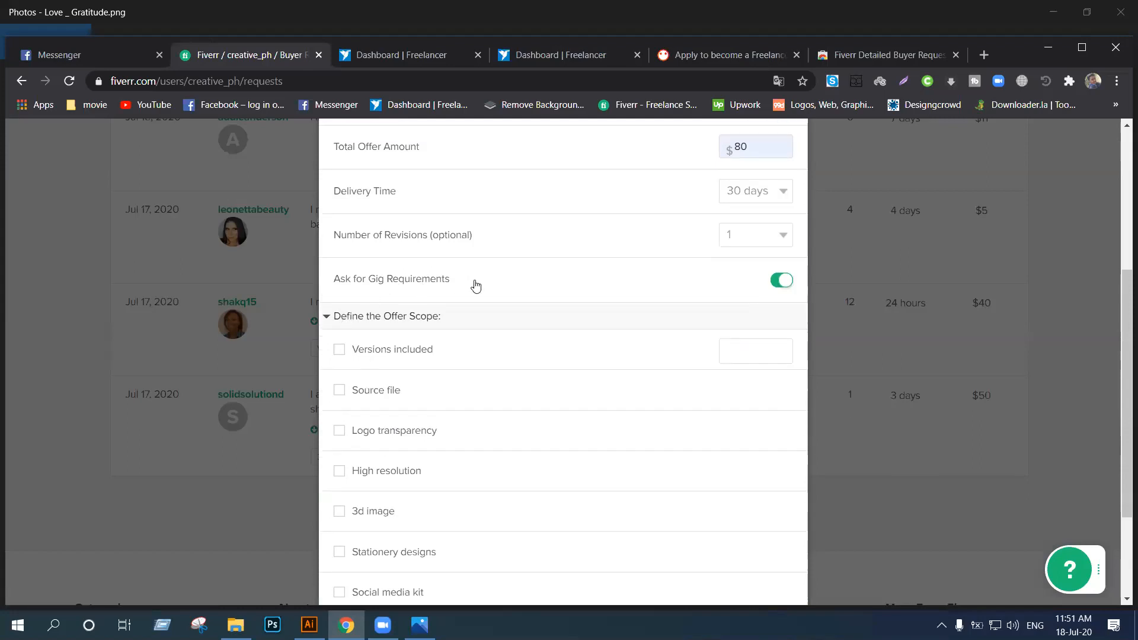
scroll(548, 329, "up", 2)
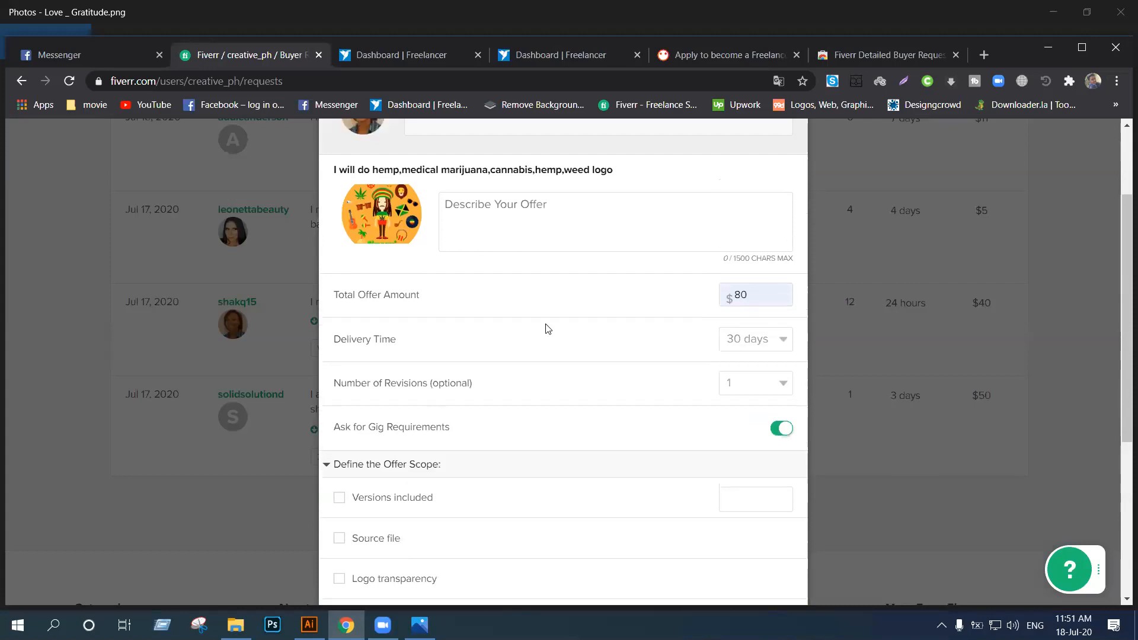
scroll(548, 329, "up", 2)
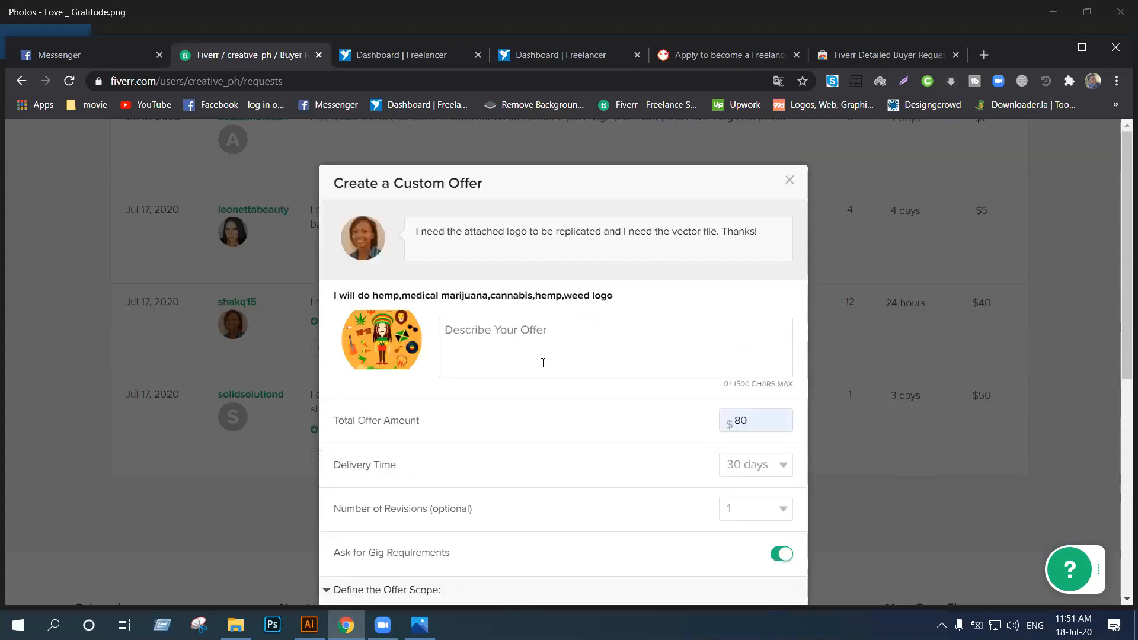
left_click(383, 625)
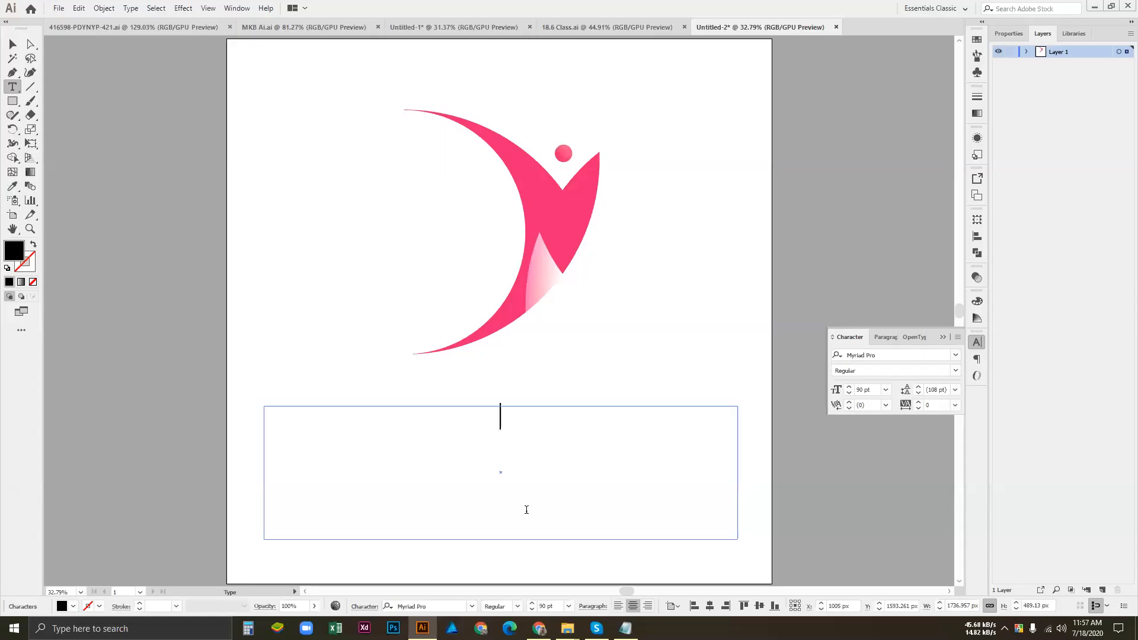
Paste the tagline "Your Purpose in Life" into the text frame below the pink logo and shrink the frame around it.
key("ctrl+v")
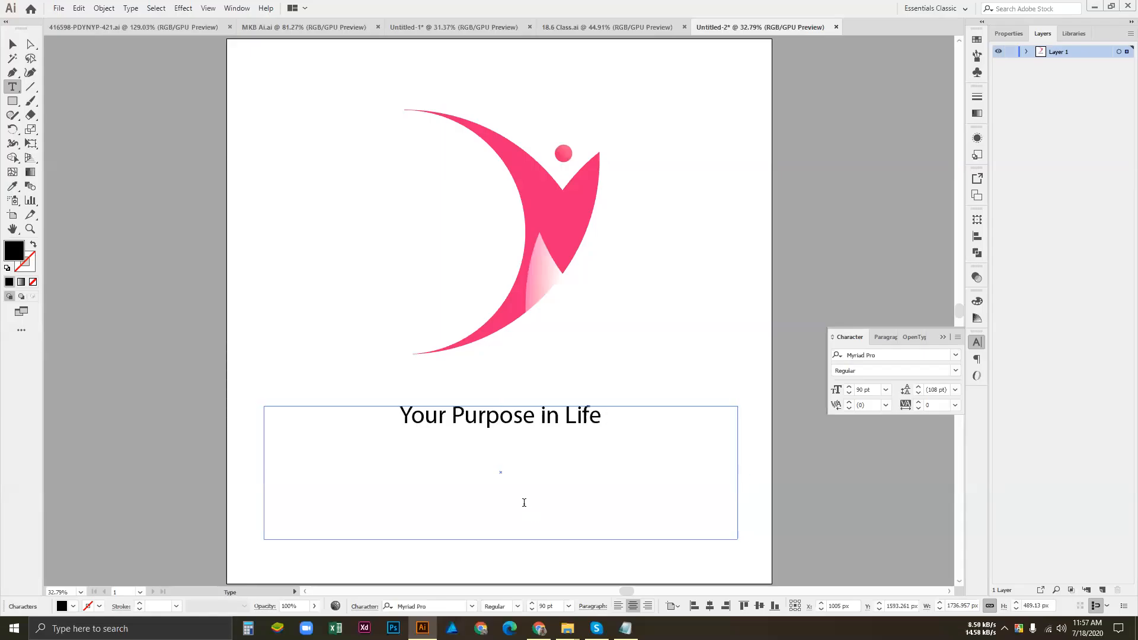
left_click(377, 409, "ctrl")
left_click_drag(738, 535, 680, 456)
left_click_drag(599, 540, 560, 490)
left_click(359, 421, "shift")
left_click(359, 421)
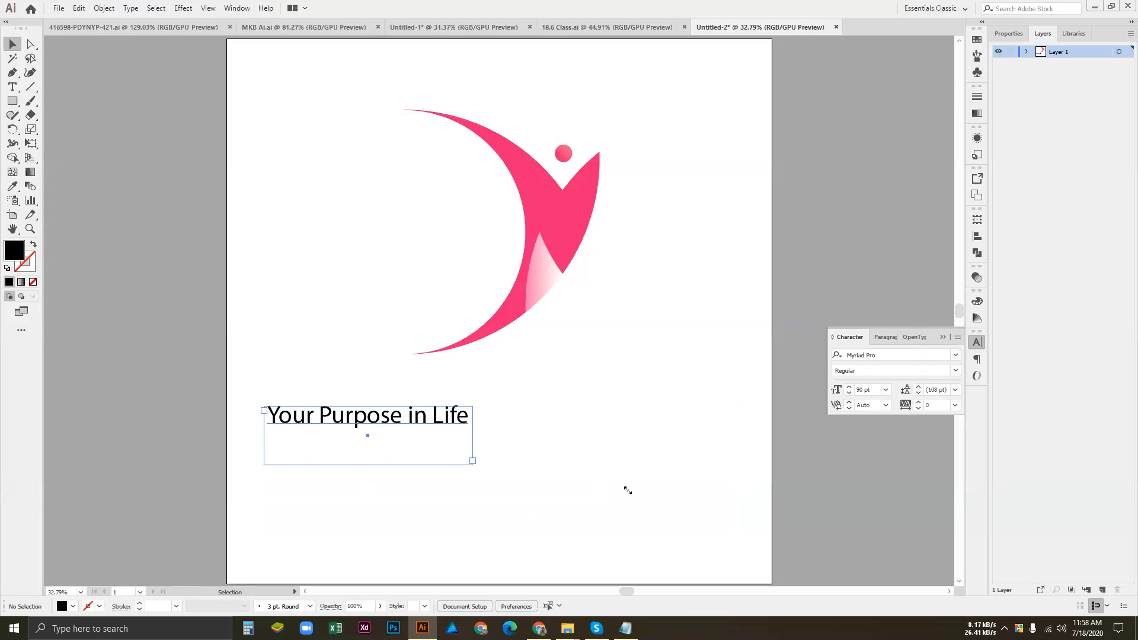
Browse the font previews for the tagline and apply Harlow Solid Italic.
left_click(955, 355)
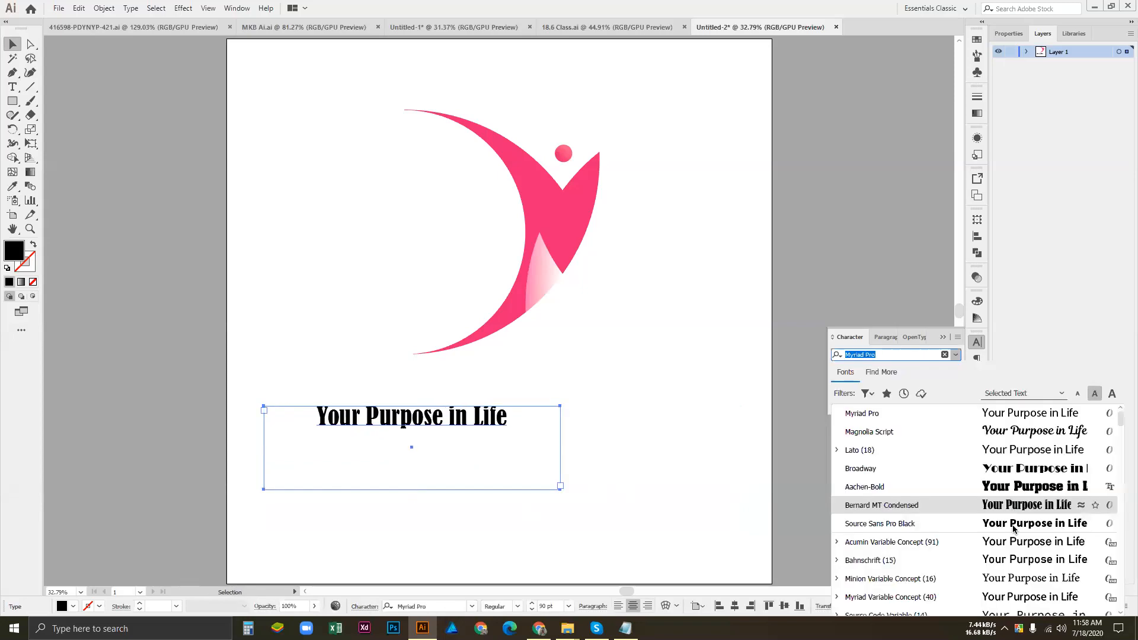
scroll(1015, 527, "down", 1)
scroll(1017, 494, "down", 3)
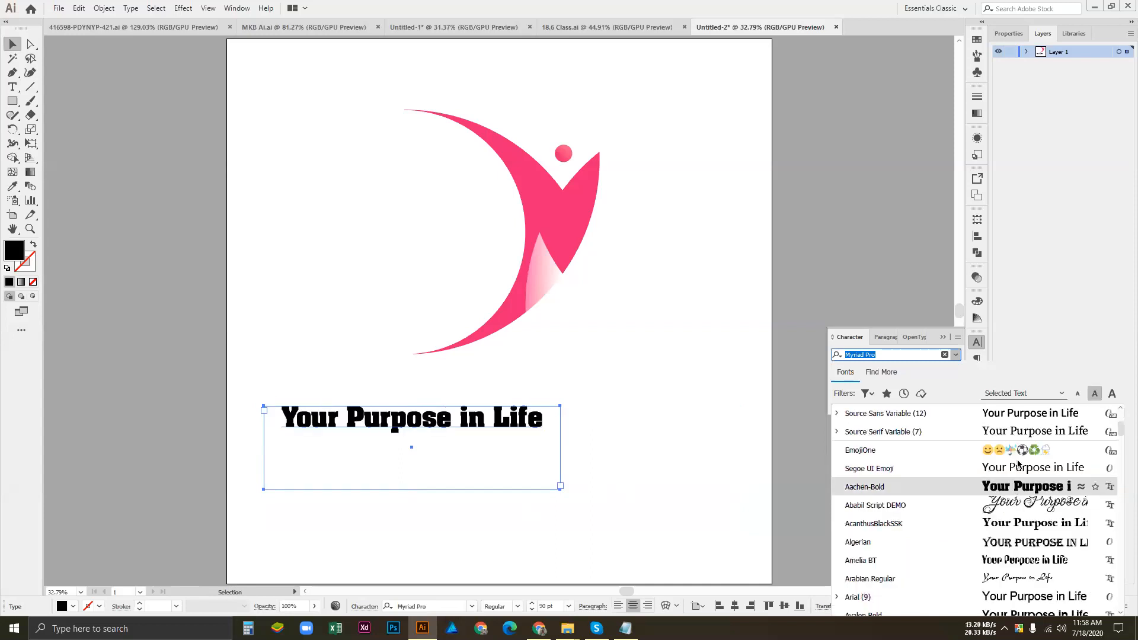
scroll(1019, 464, "up", 4)
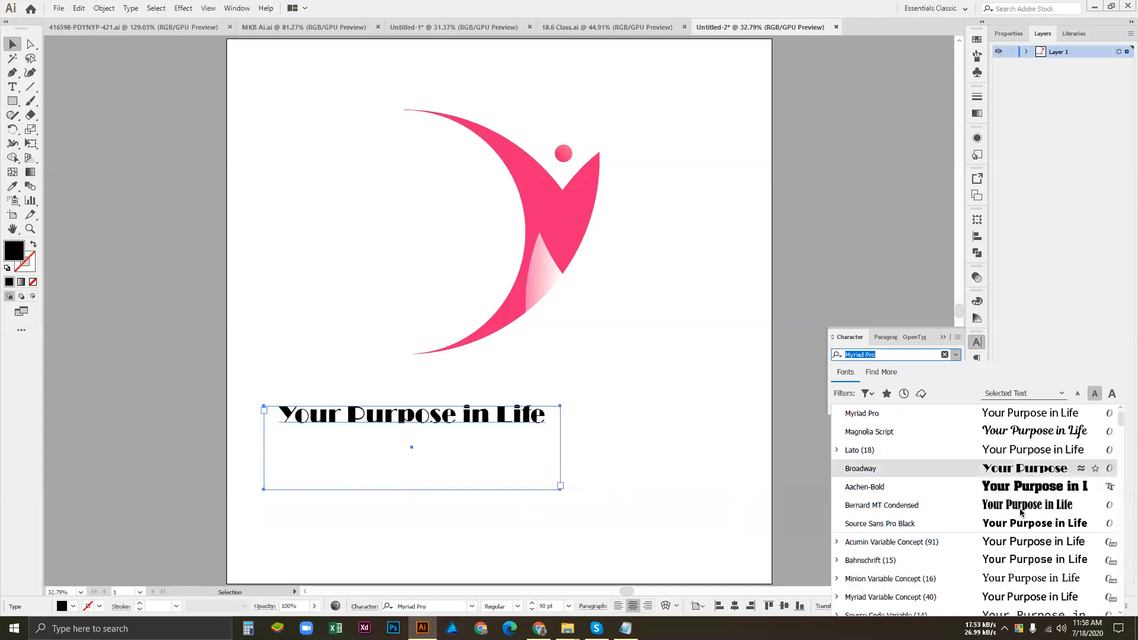
scroll(1021, 511, "down", 4)
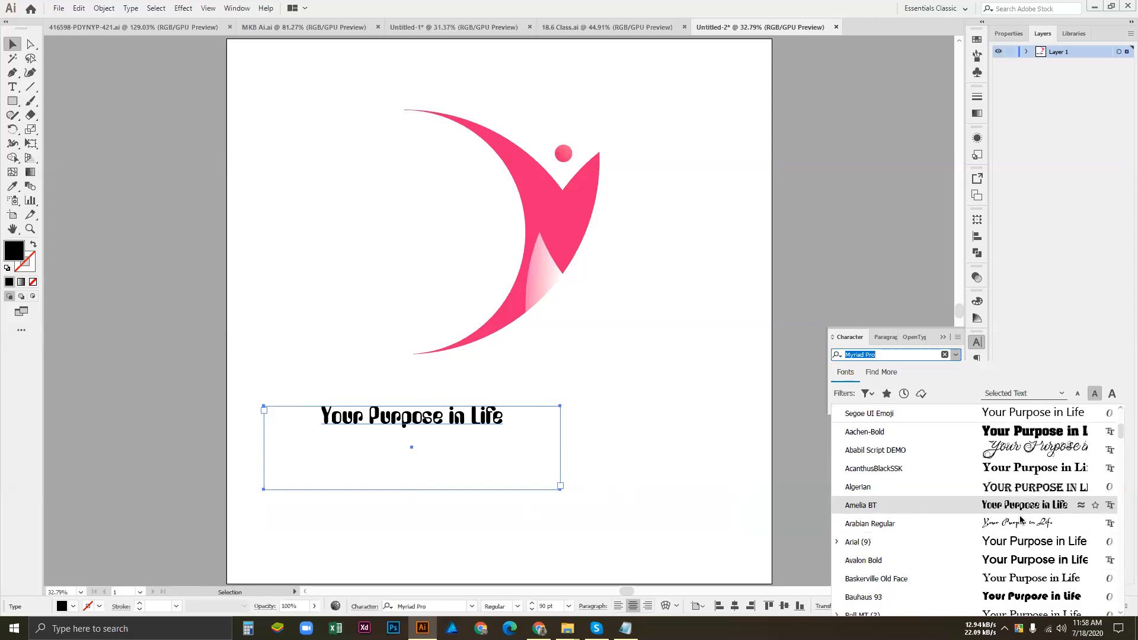
scroll(1021, 519, "down", 3)
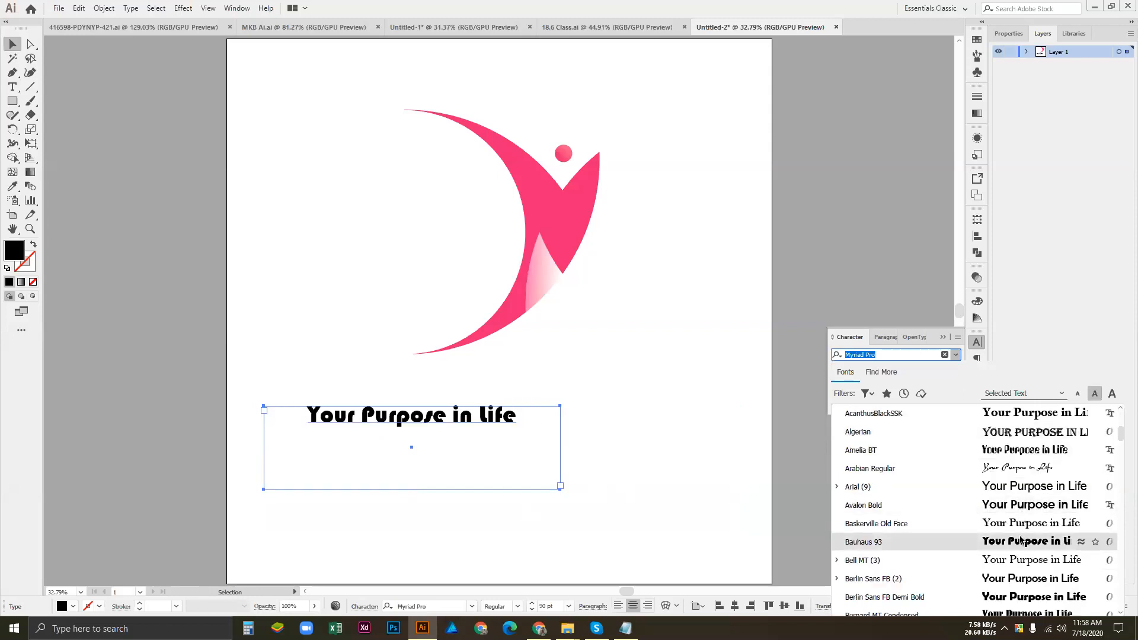
scroll(1022, 541, "down", 4)
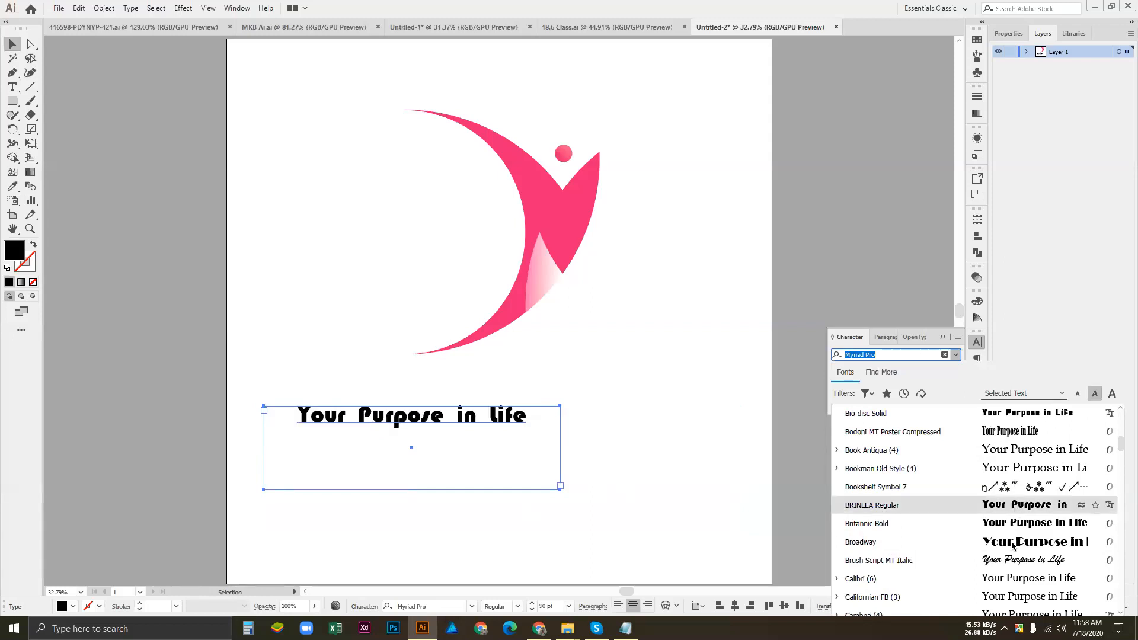
scroll(1016, 496, "down", 4)
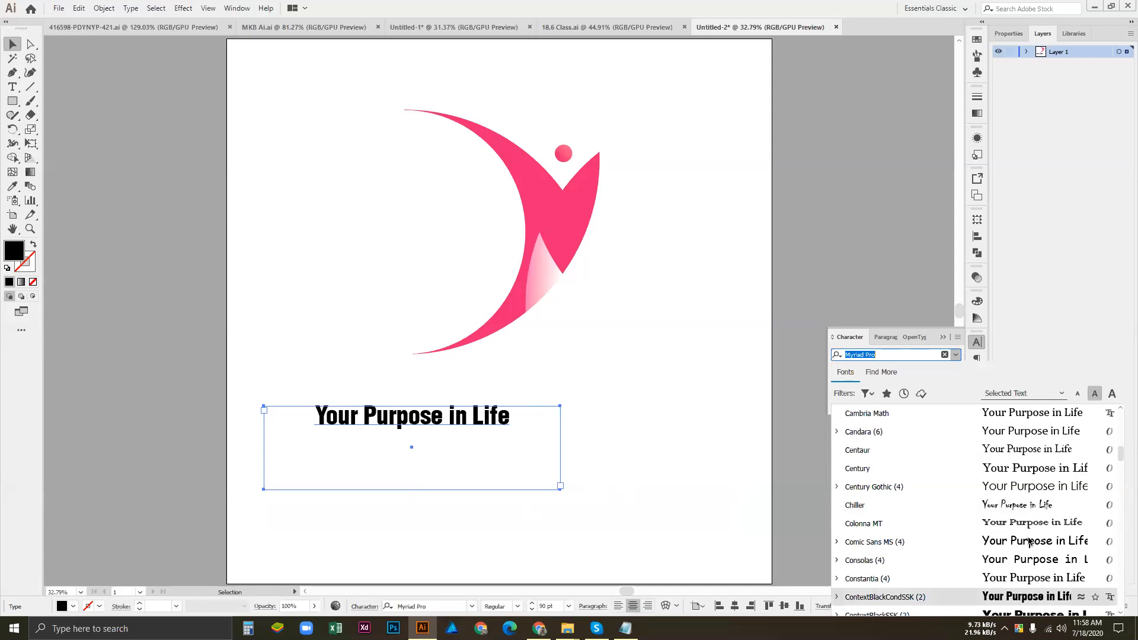
scroll(1028, 565, "down", 4)
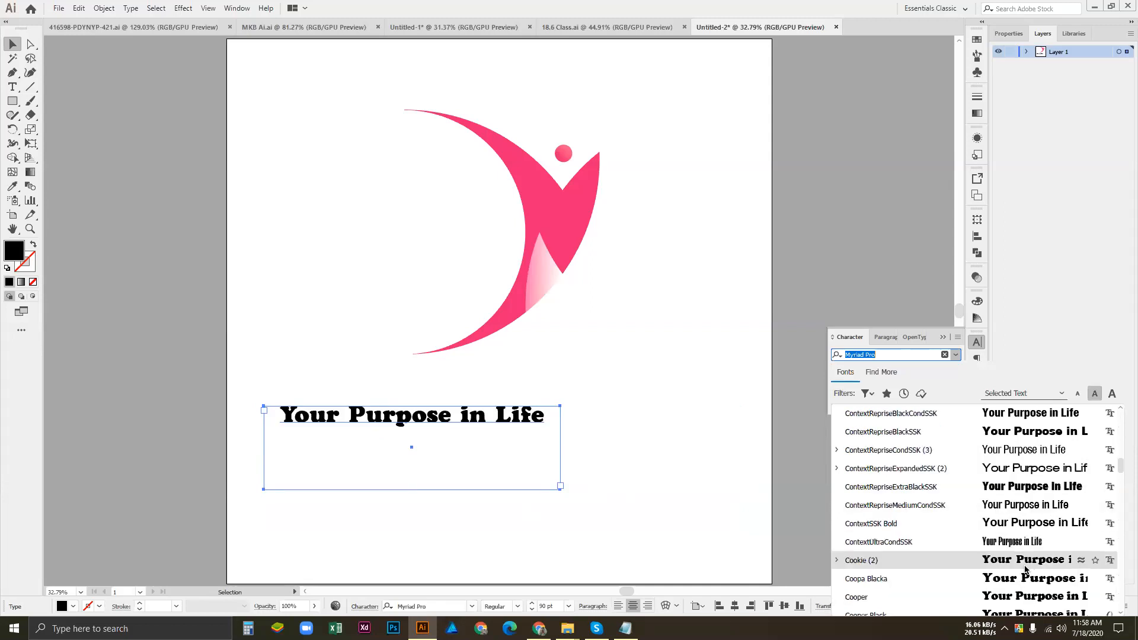
scroll(1025, 570, "down", 4)
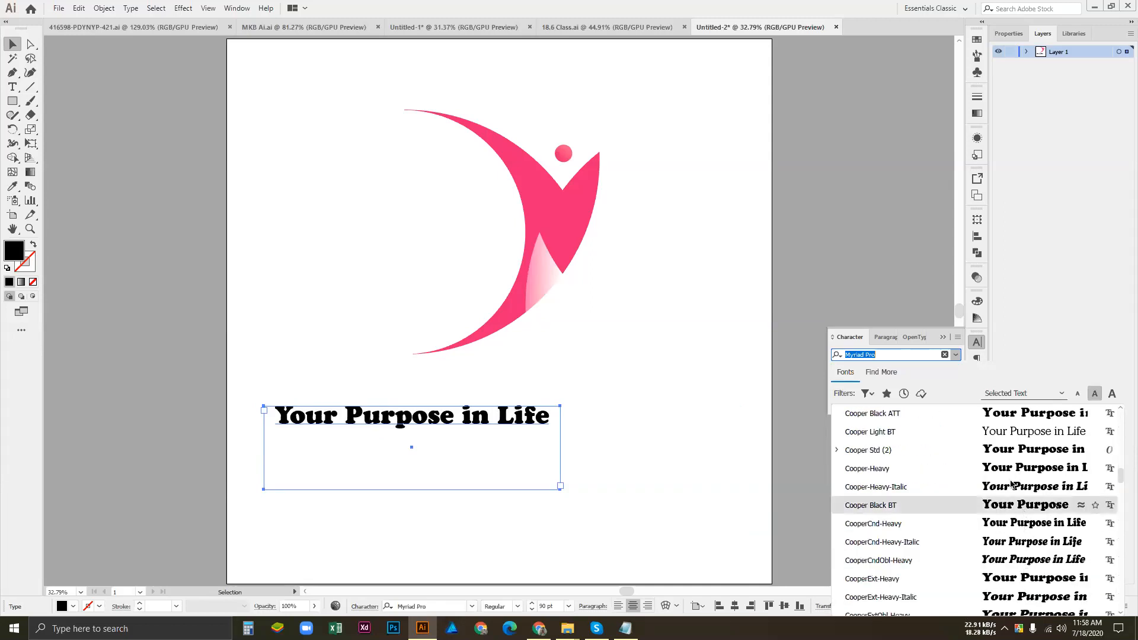
scroll(1022, 537, "down", 5)
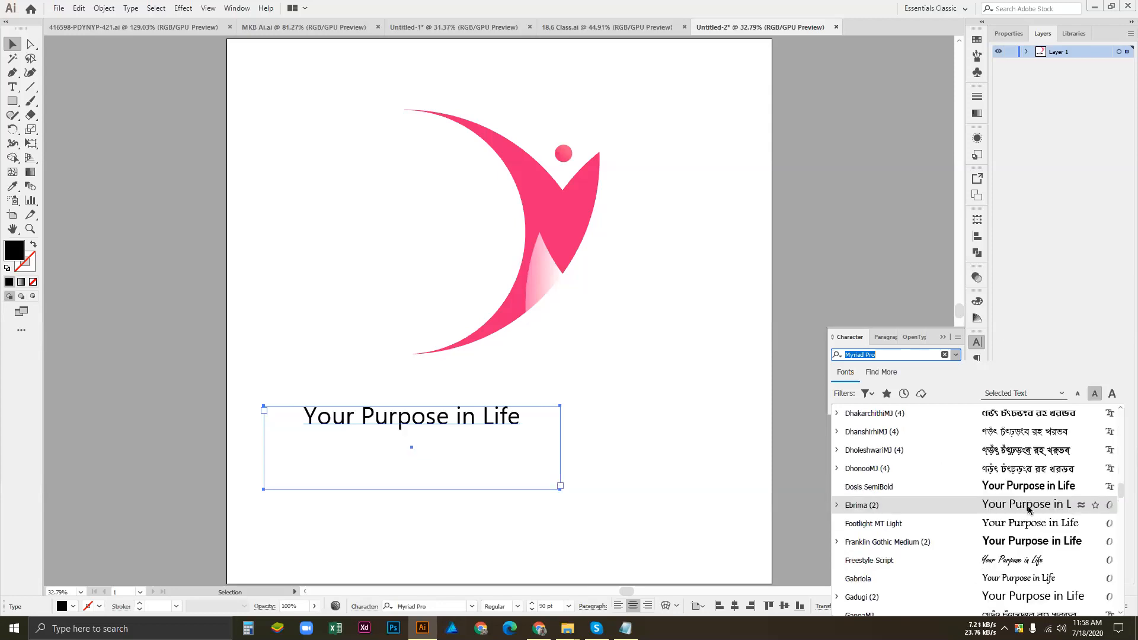
scroll(1029, 504, "down", 4)
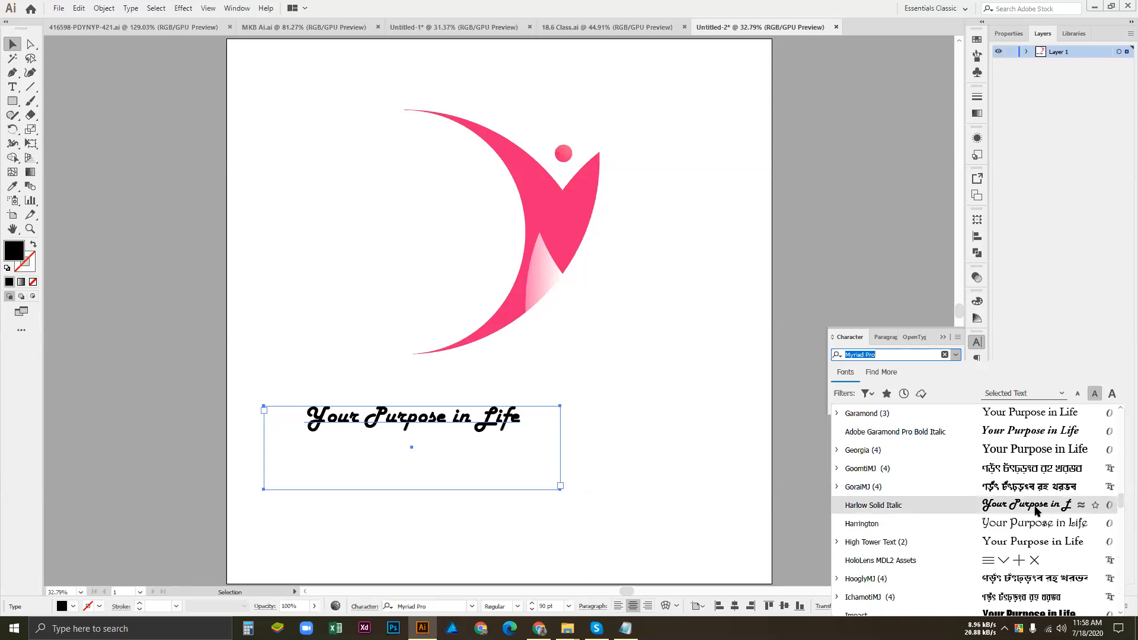
left_click(1035, 509)
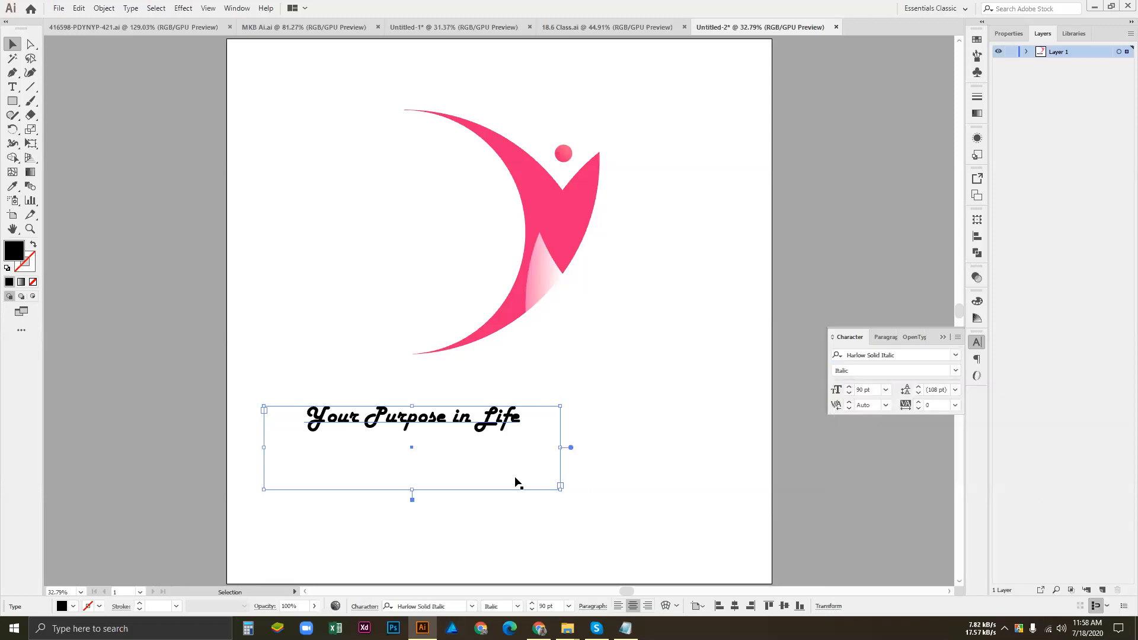
Resize the tagline's text frame and set its font size to 120 pt.
left_click(516, 482)
left_click(559, 490)
left_click_drag(561, 474, 556, 437)
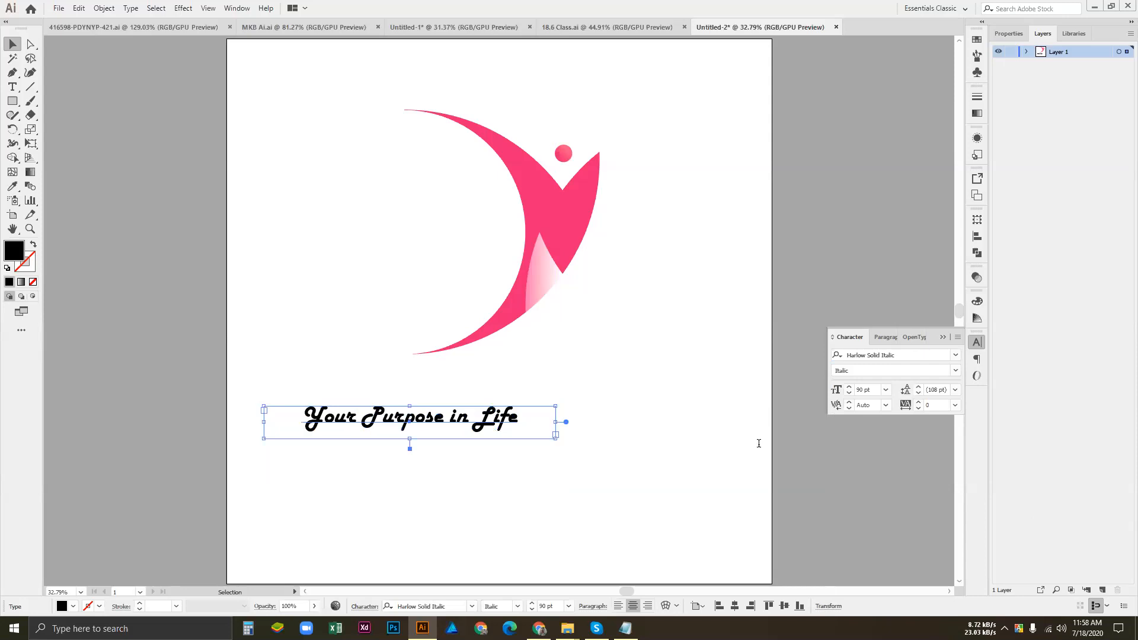
double_click(866, 389)
type("1")
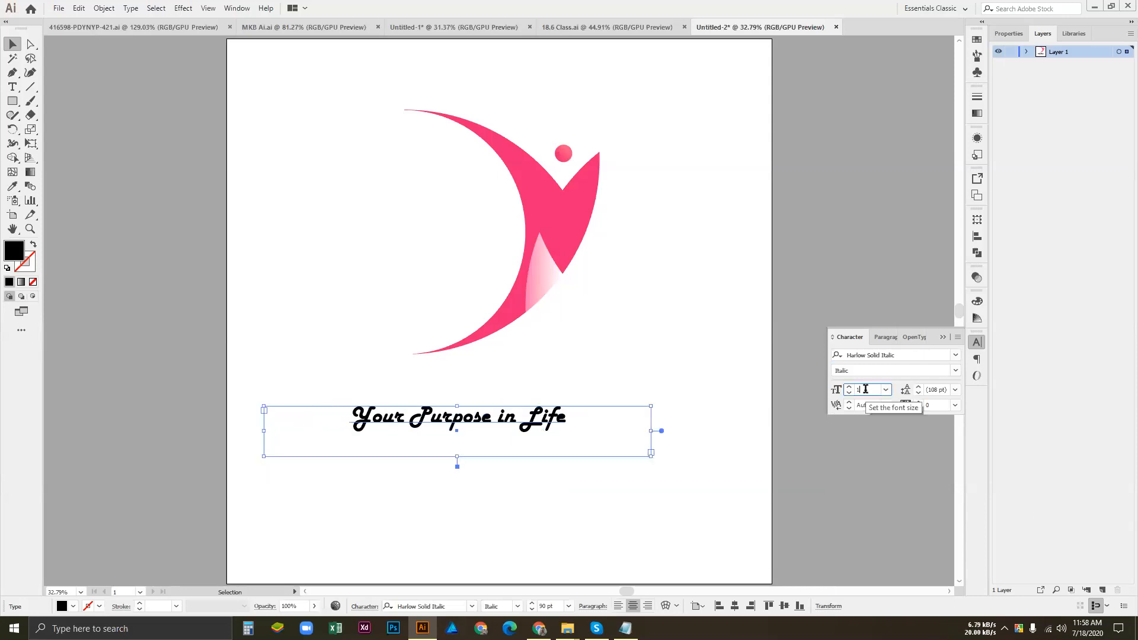
type("20")
key("Return")
left_click(744, 449)
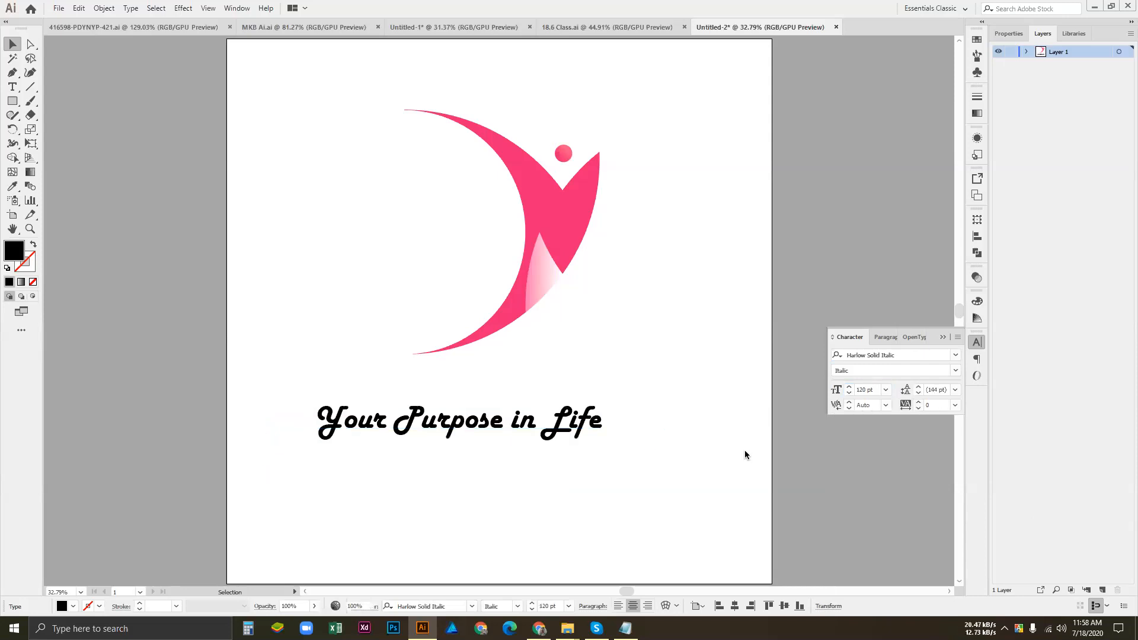
Centre the tagline horizontally on the artboard and place it just beneath the pink logo's lower tip.
left_click(972, 237)
left_click(860, 246)
left_click(933, 246)
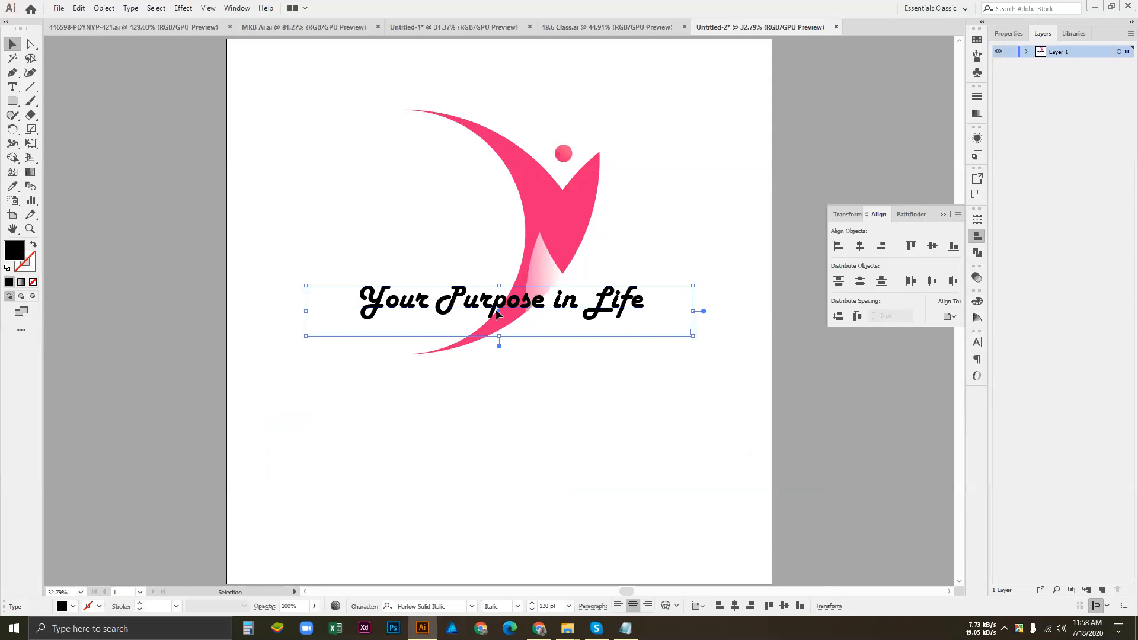
left_click_drag(497, 314, 499, 391)
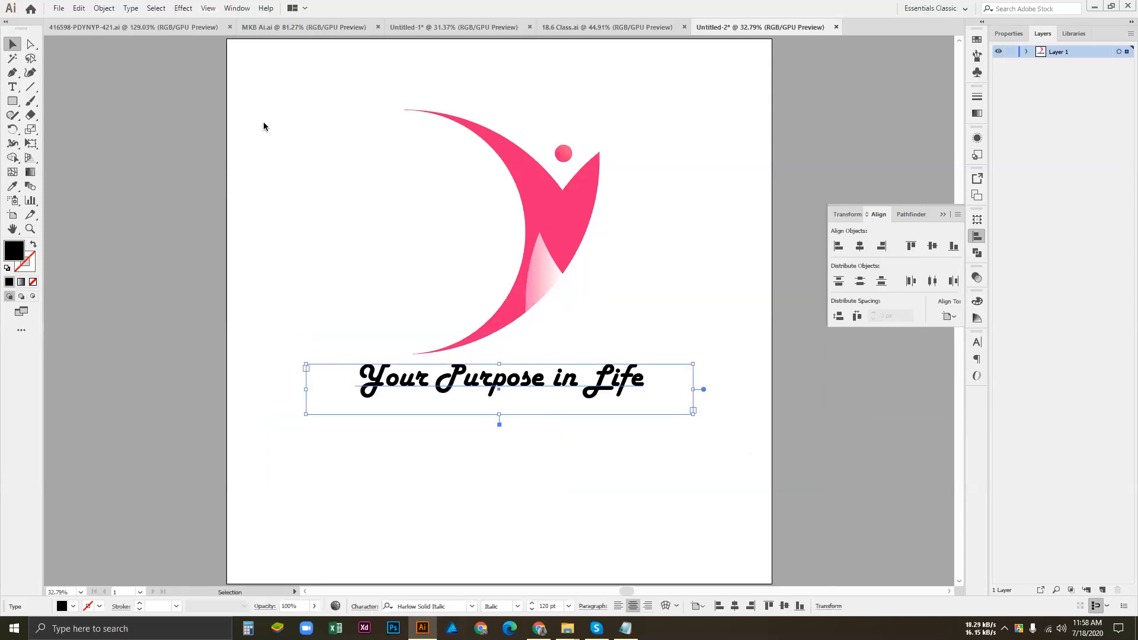
left_click(237, 8)
mouse_move(208, 8)
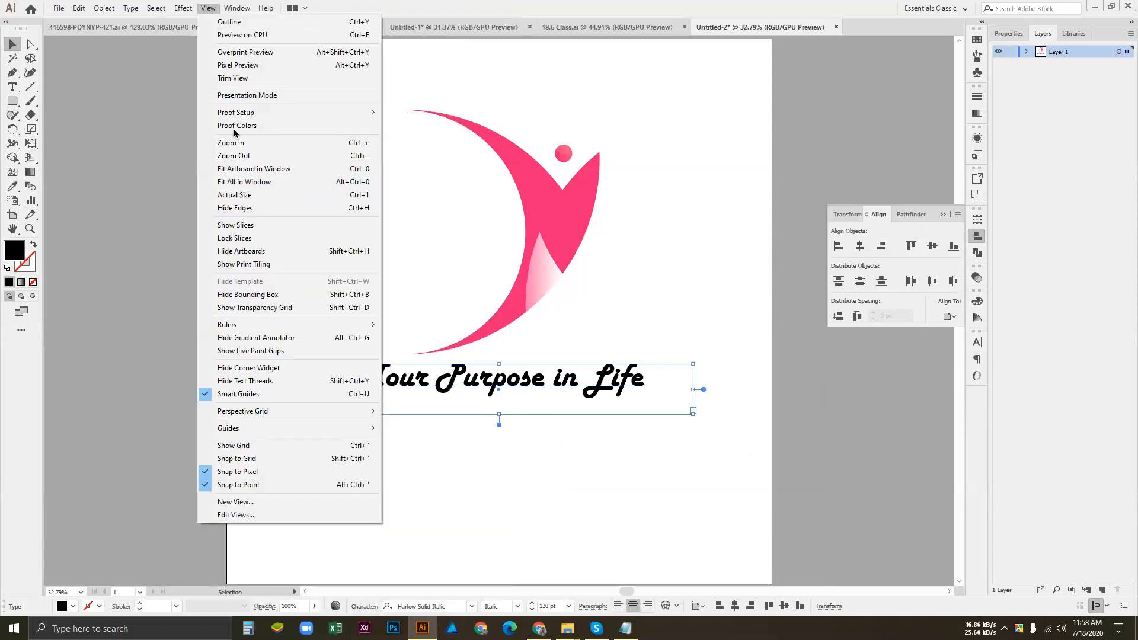
left_click(312, 135)
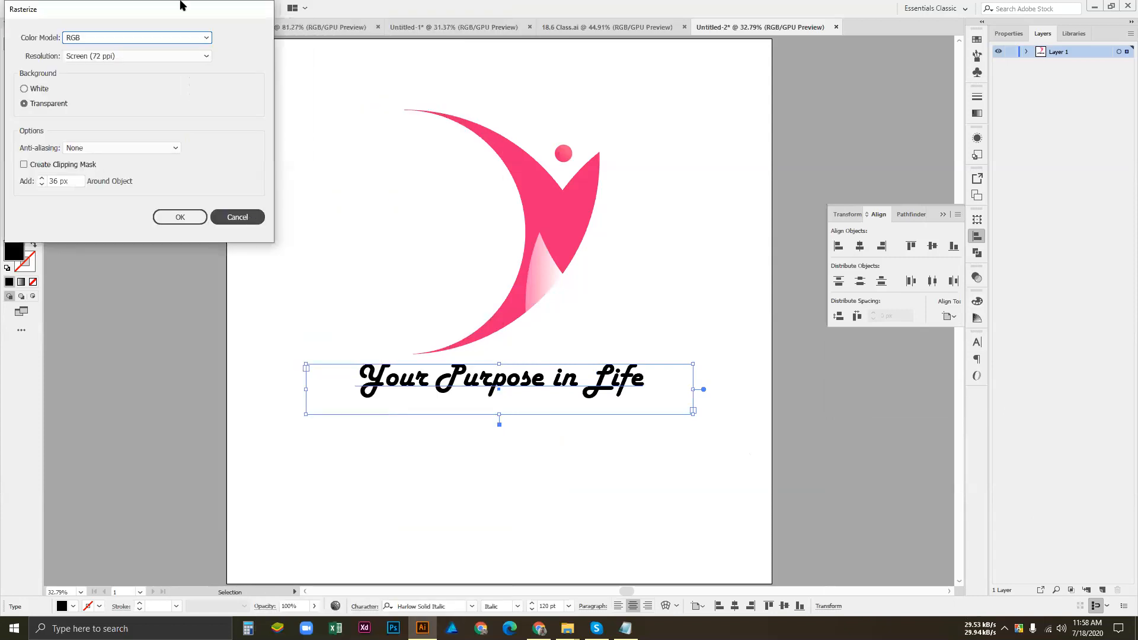
left_click(237, 217)
Apply a Drop Shadow effect to the tagline with preview enabled and the X offset set to 2 px.
left_click(183, 7)
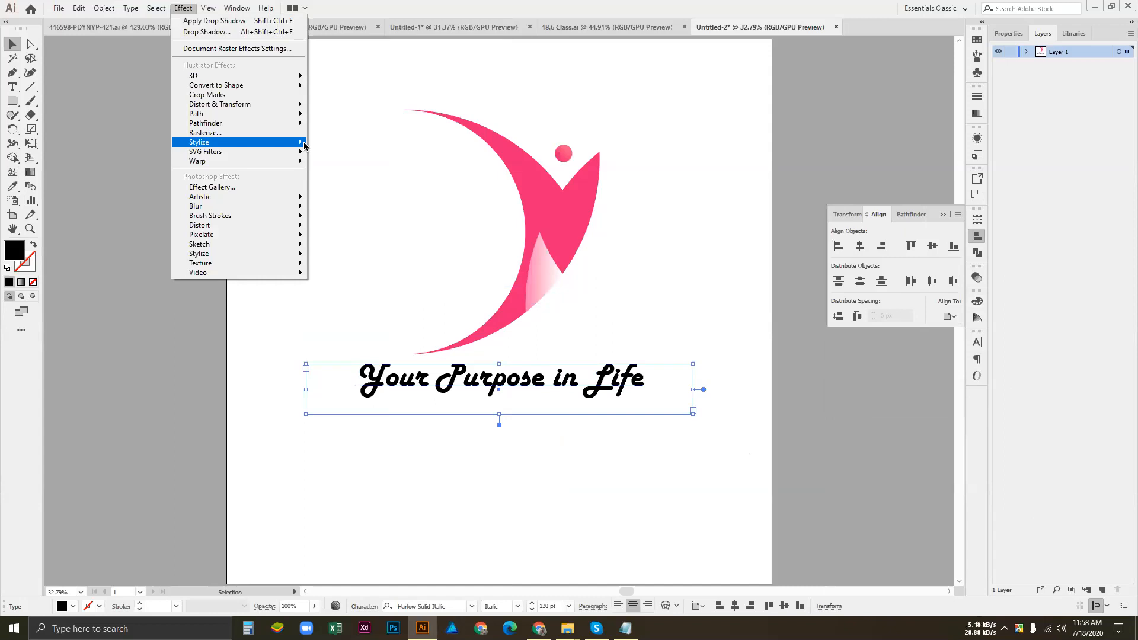
mouse_move(304, 145)
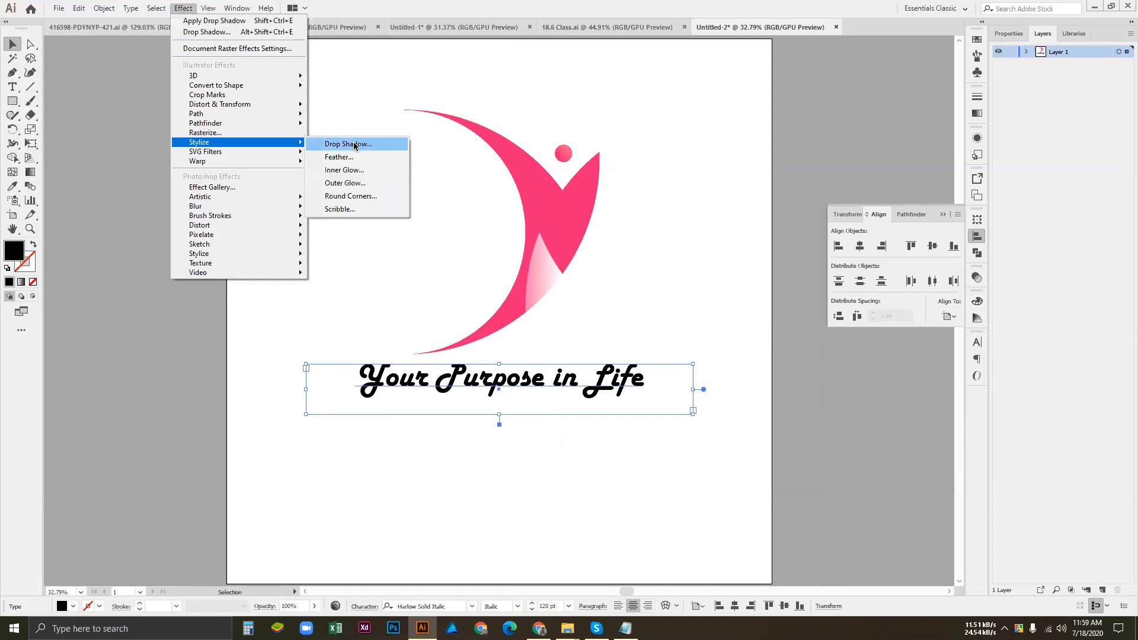
left_click(355, 146)
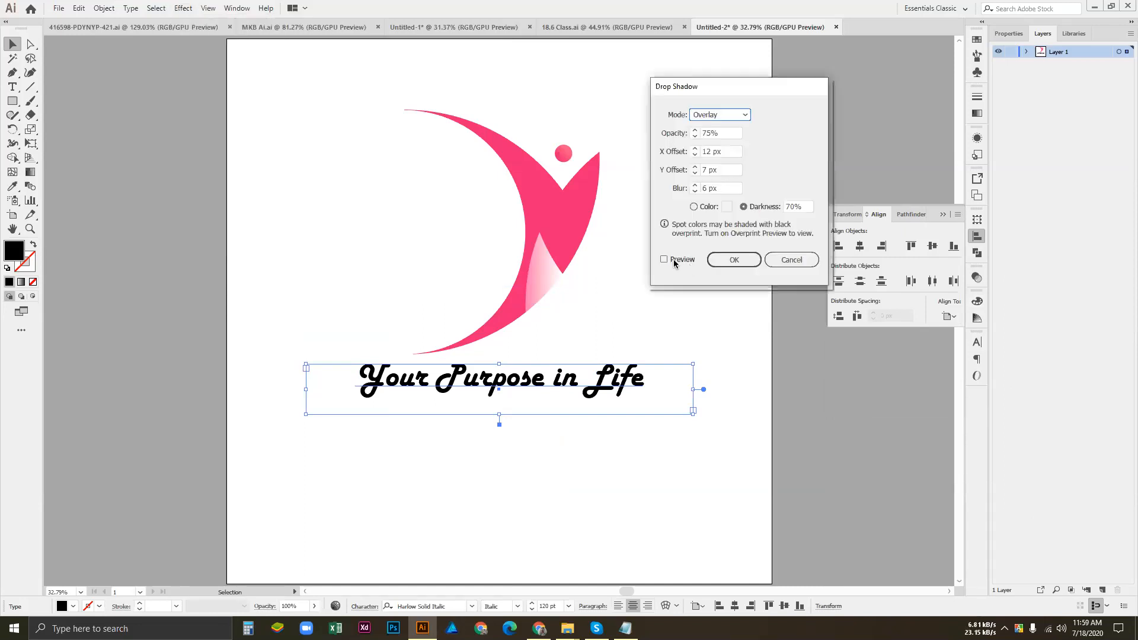
left_click(674, 262)
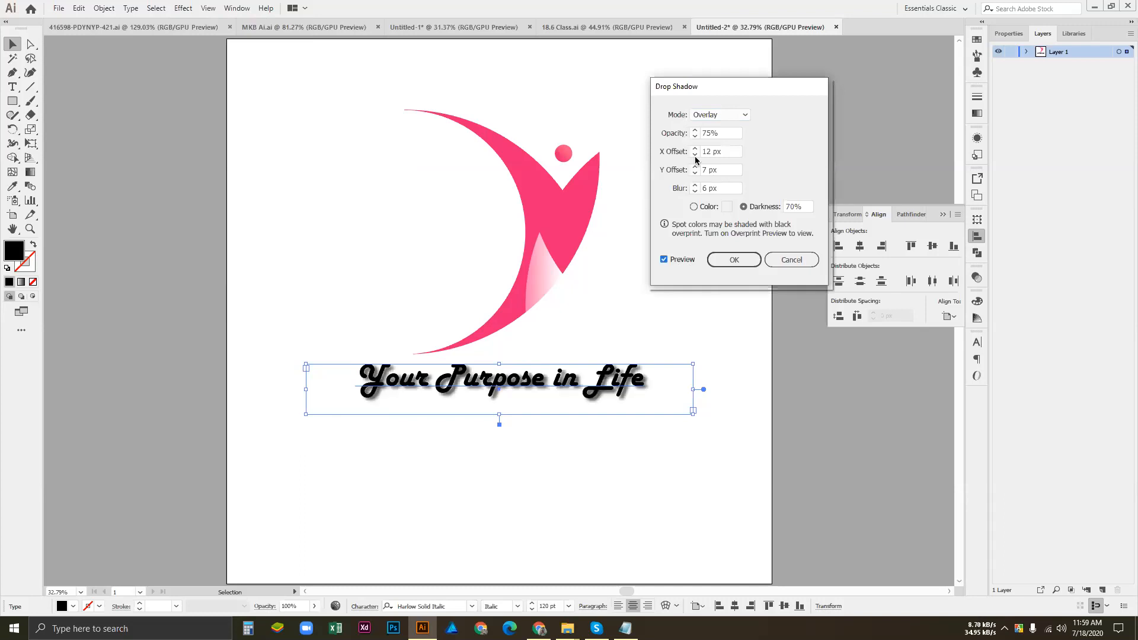
left_click(695, 155)
left_click(695, 155)
left_click(694, 156)
left_click(695, 155)
left_click(722, 258)
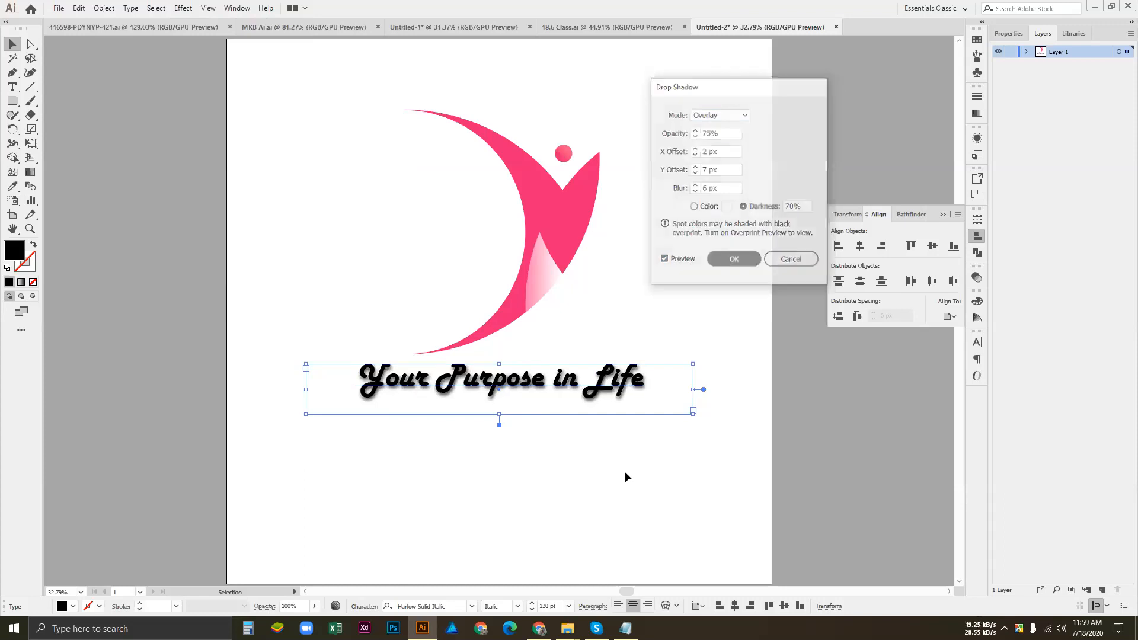
Examine the tagline's drop shadow up close and against the whole pink logo.
left_click(625, 471)
left_click(589, 387)
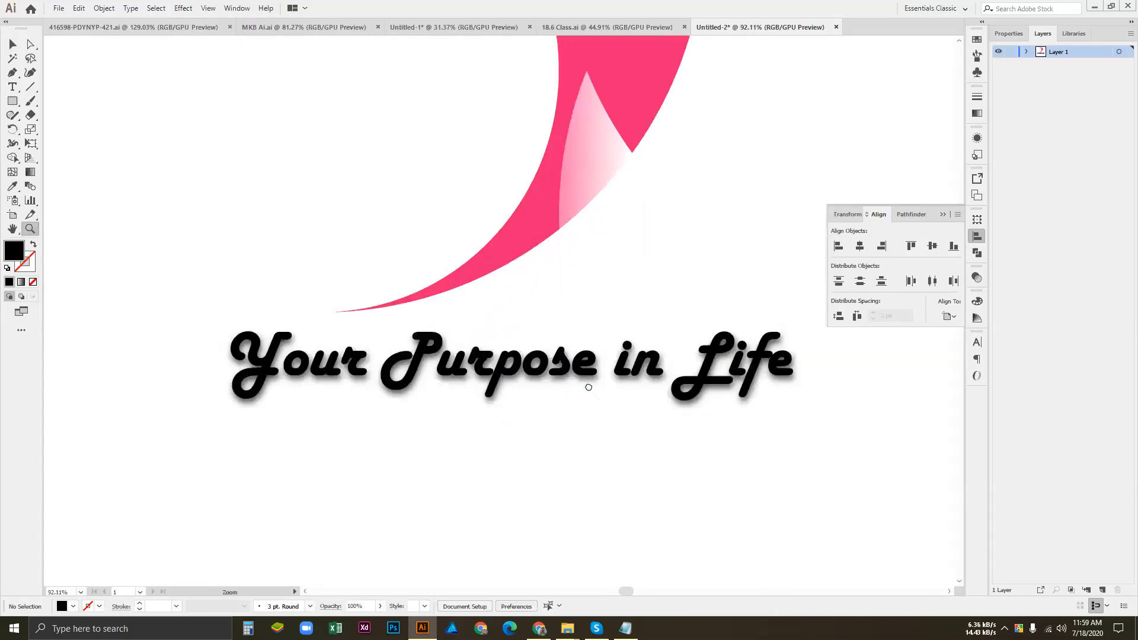
left_click(575, 354, "alt")
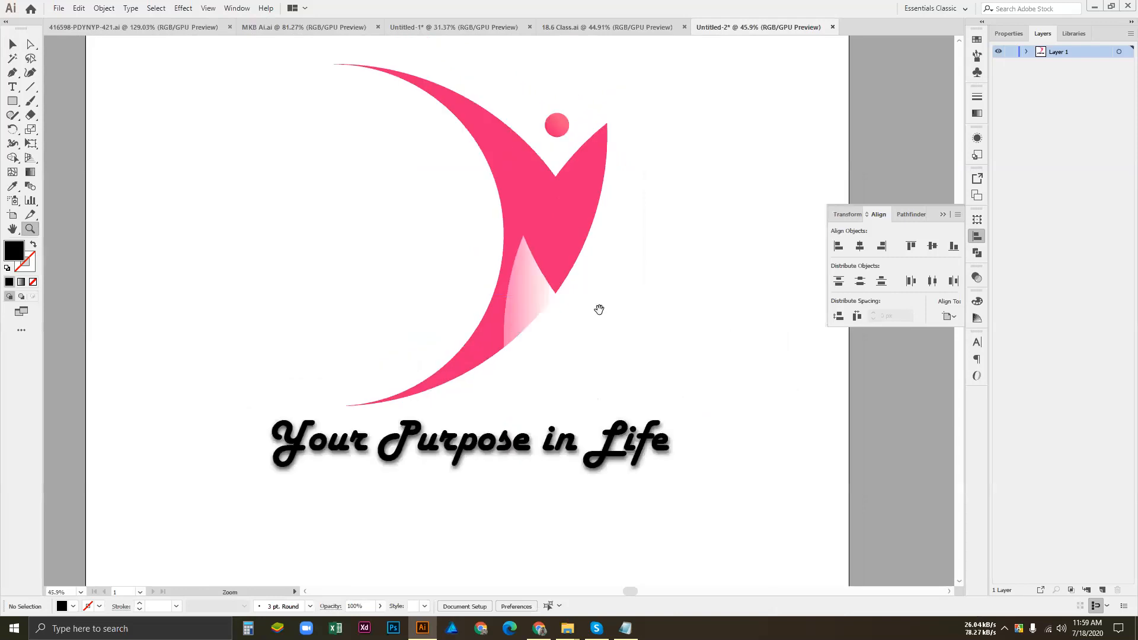
left_click(600, 310, "alt")
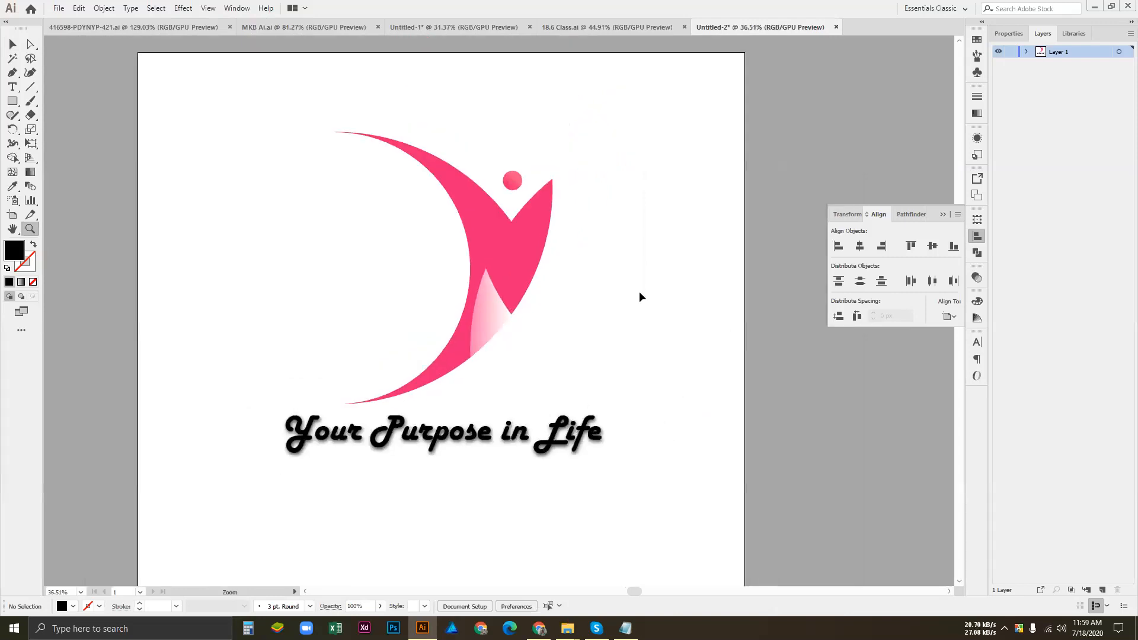
left_click(639, 292, "alt")
key("v")
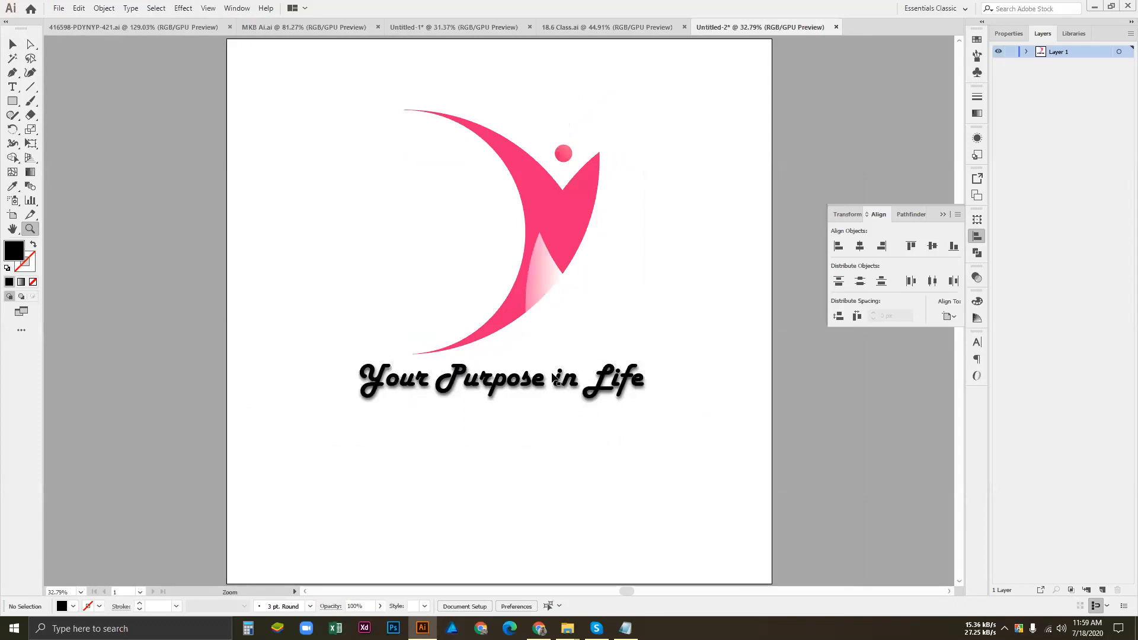
left_click(552, 382)
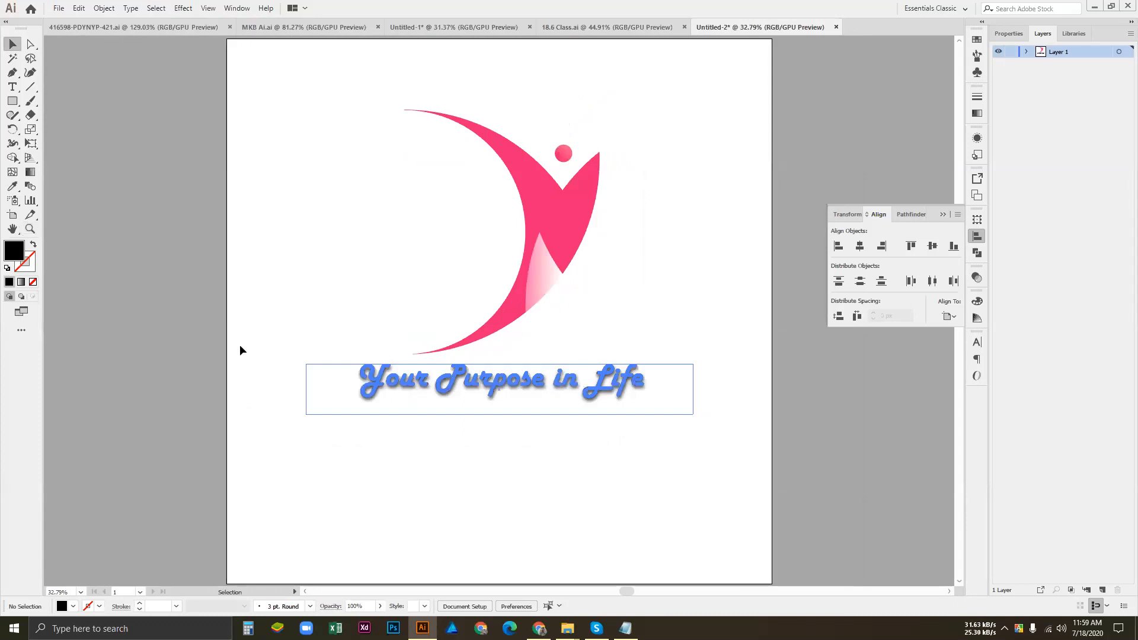
left_click(257, 251)
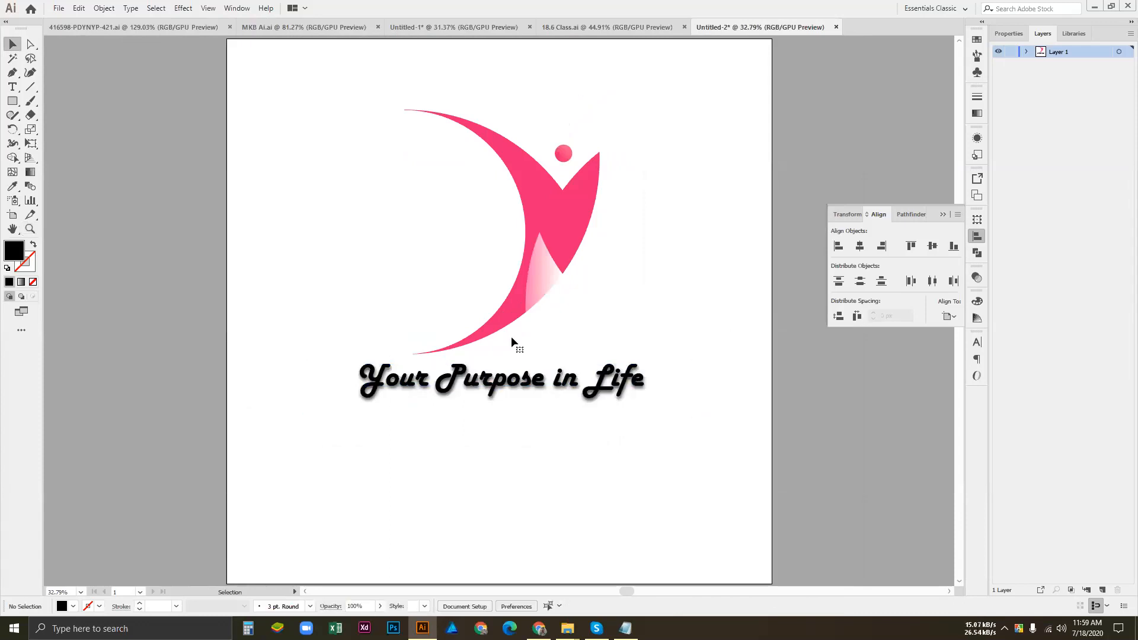
Find and select the leftover empty text frame beneath the tagline.
left_click(521, 247)
left_click(472, 390)
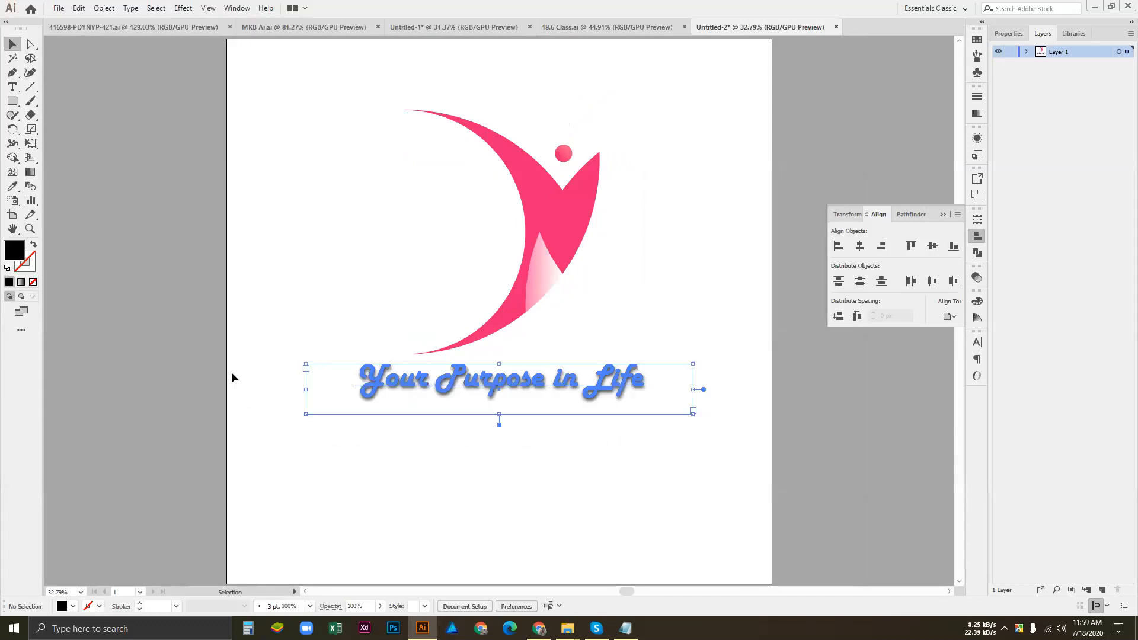
left_click_drag(478, 407, 476, 487)
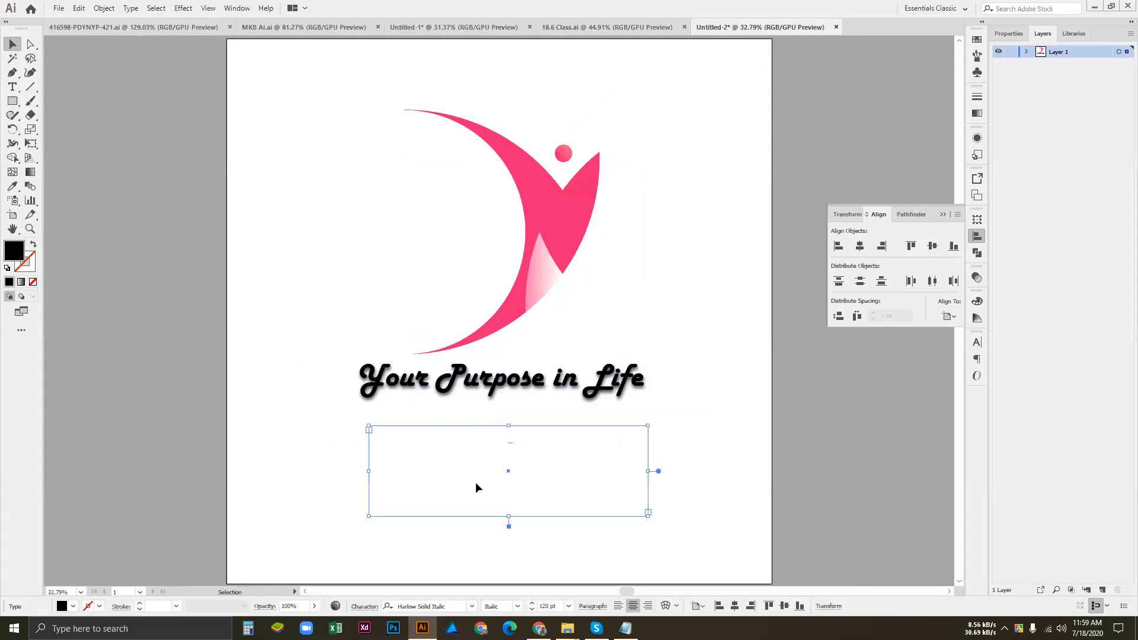
left_click(656, 536)
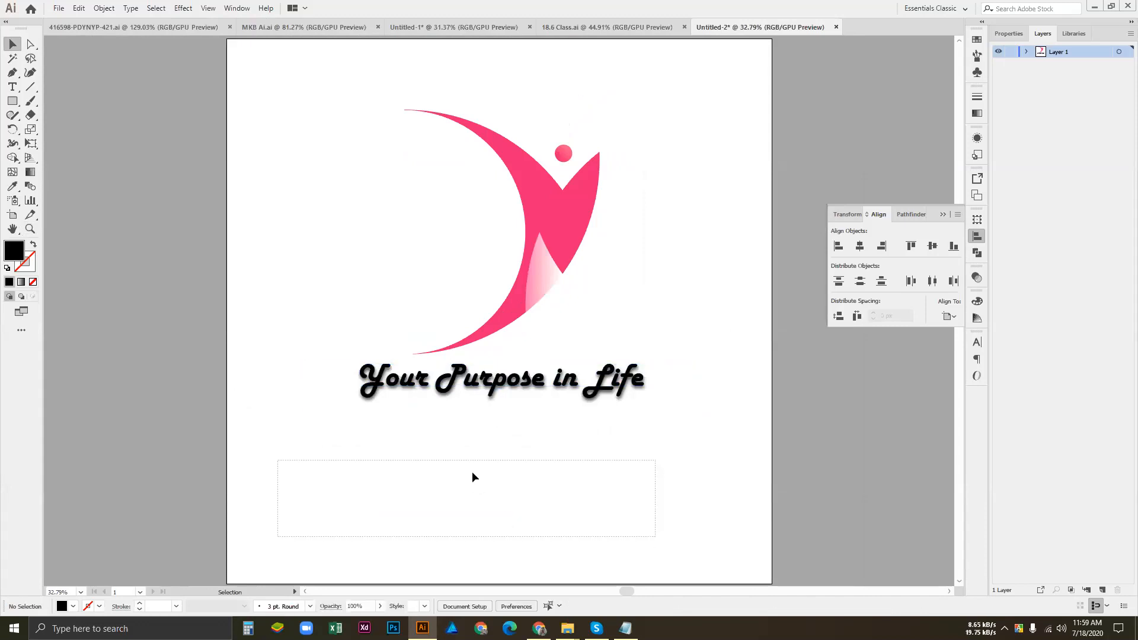
Set the tagline's fill to mid grey #b7b7b7 and check its look beneath the logo.
left_click(532, 379)
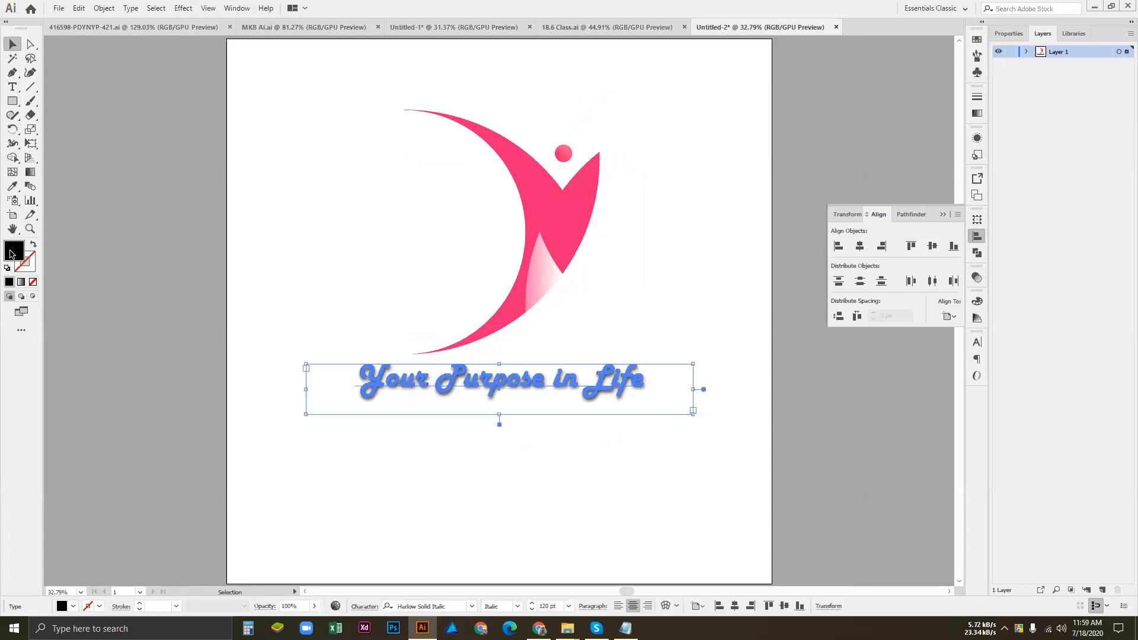
double_click(13, 250)
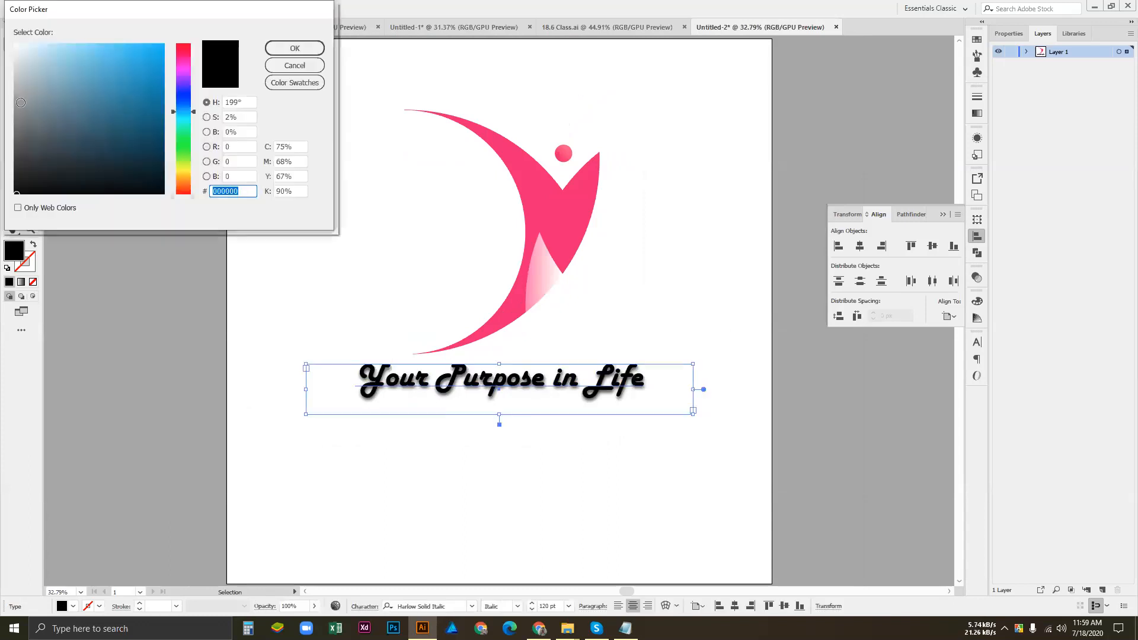
left_click(19, 104)
left_click_drag(11, 124, 6, 81)
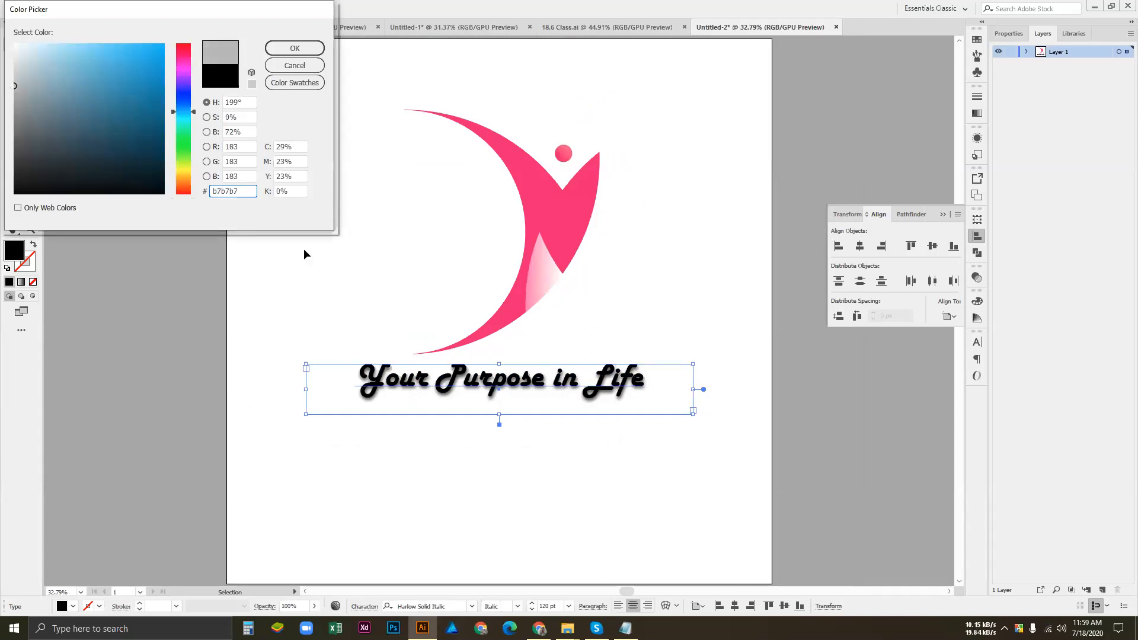
key("Return")
left_click(527, 561)
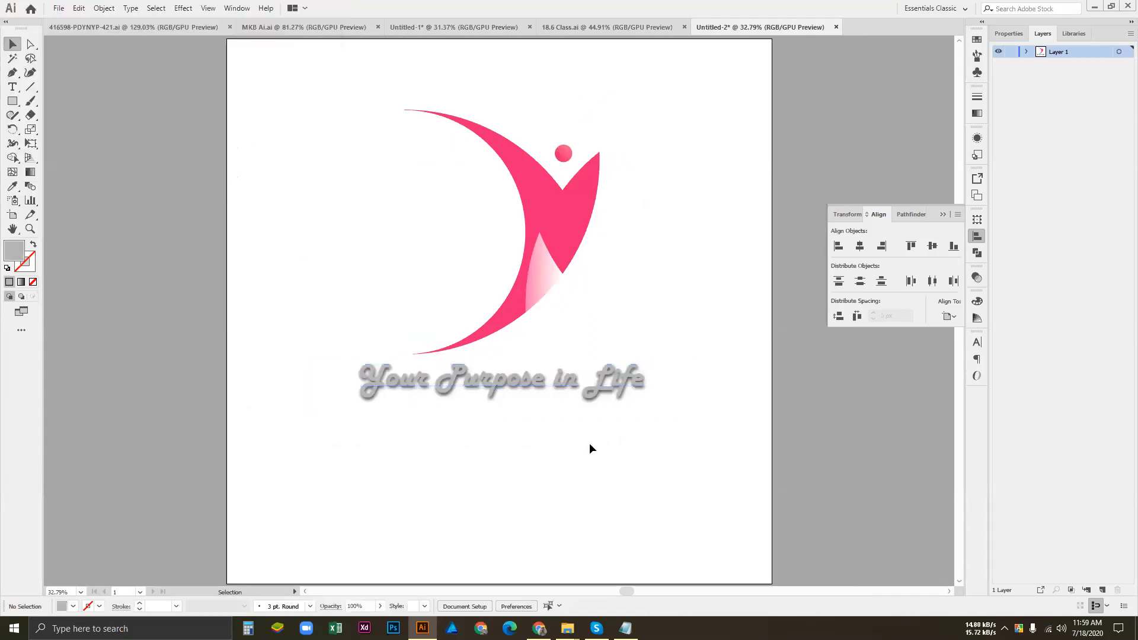
key("z")
left_click_drag(522, 423, 687, 422)
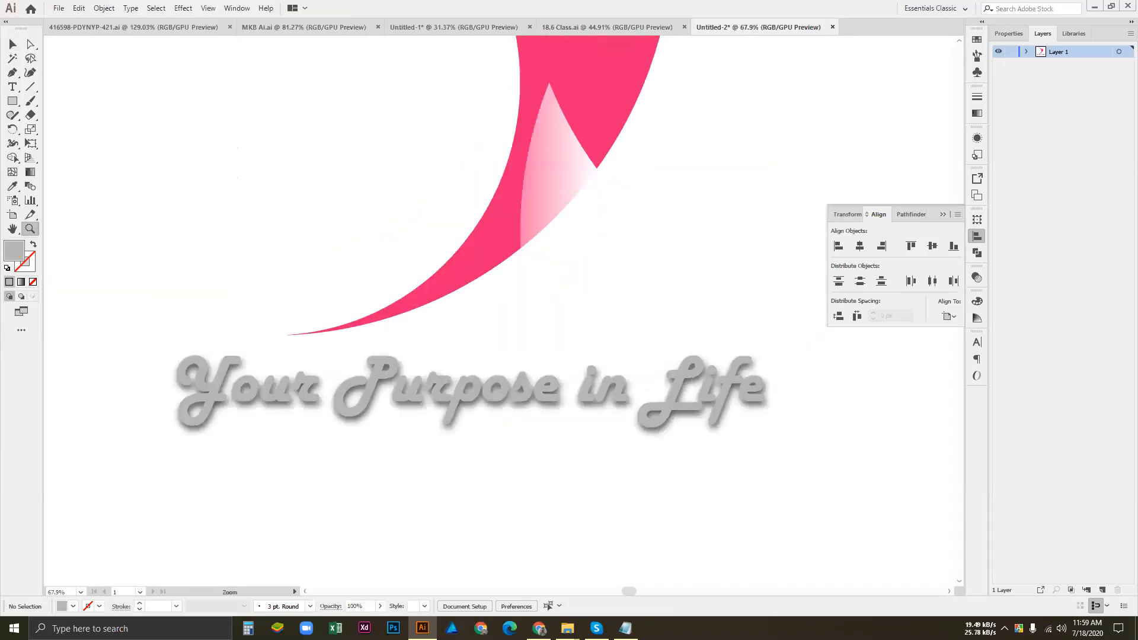
Switch to Chrome and open the Color Hunt palettes site, colorhunt.co, in a new tab.
key("alt+Tab")
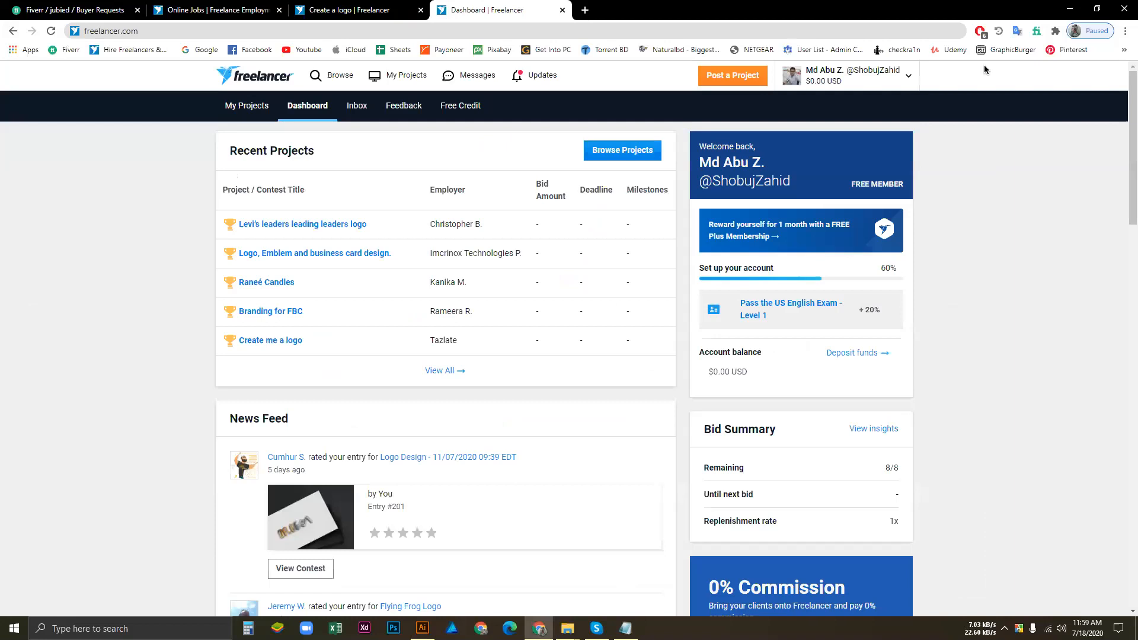
key("ctrl+t")
type("co")
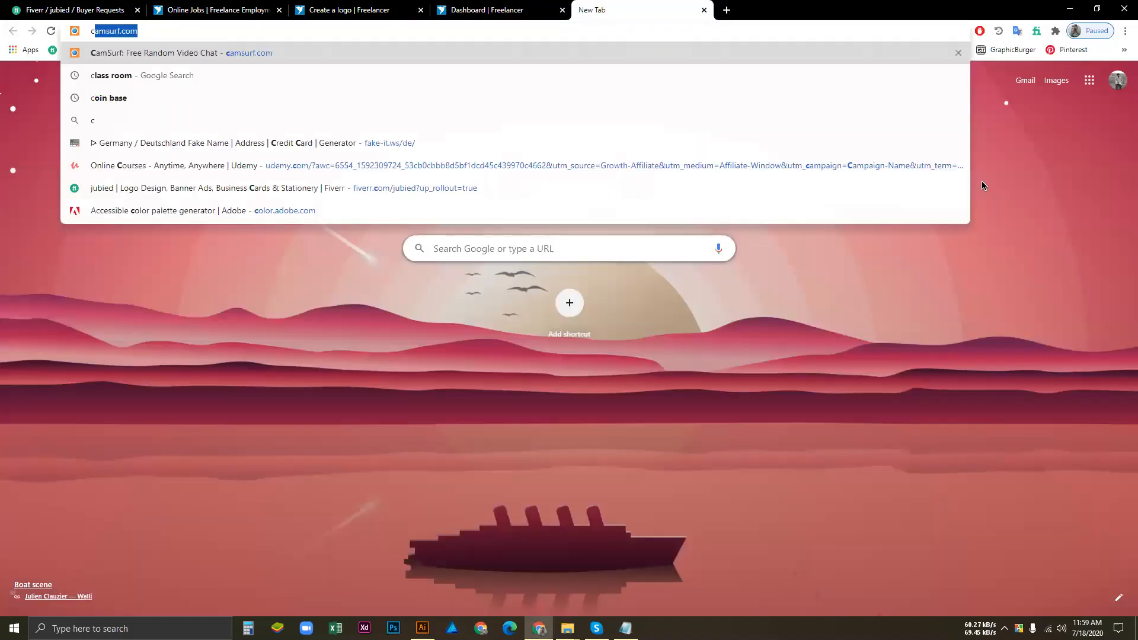
key("Down")
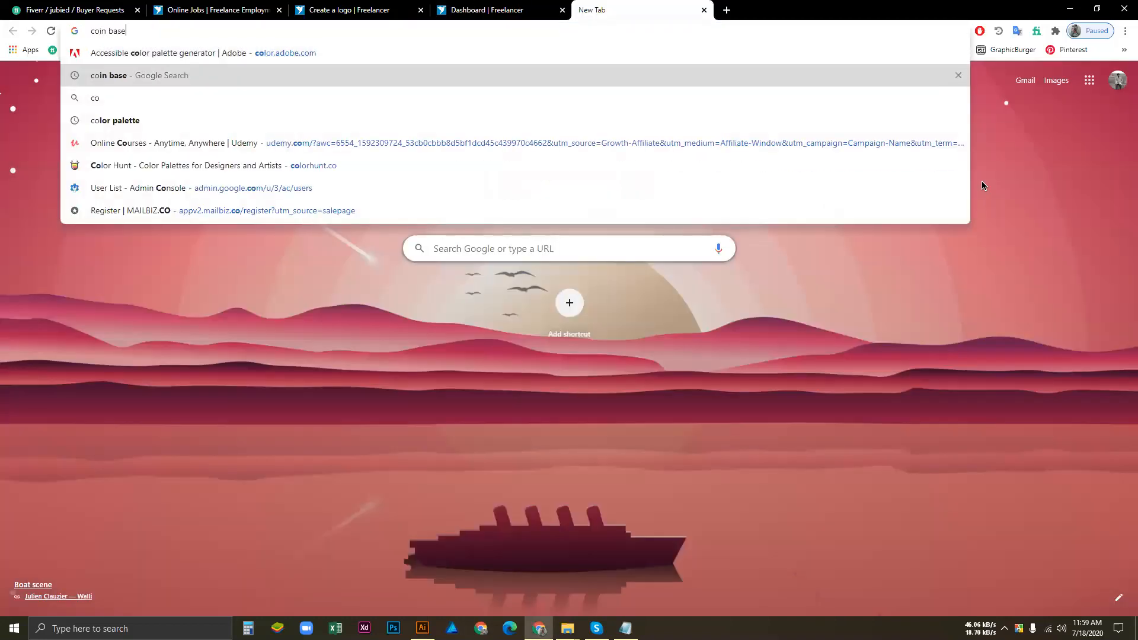
key("Down")
key("Down")
key("Down")
key("Down")
key("Return")
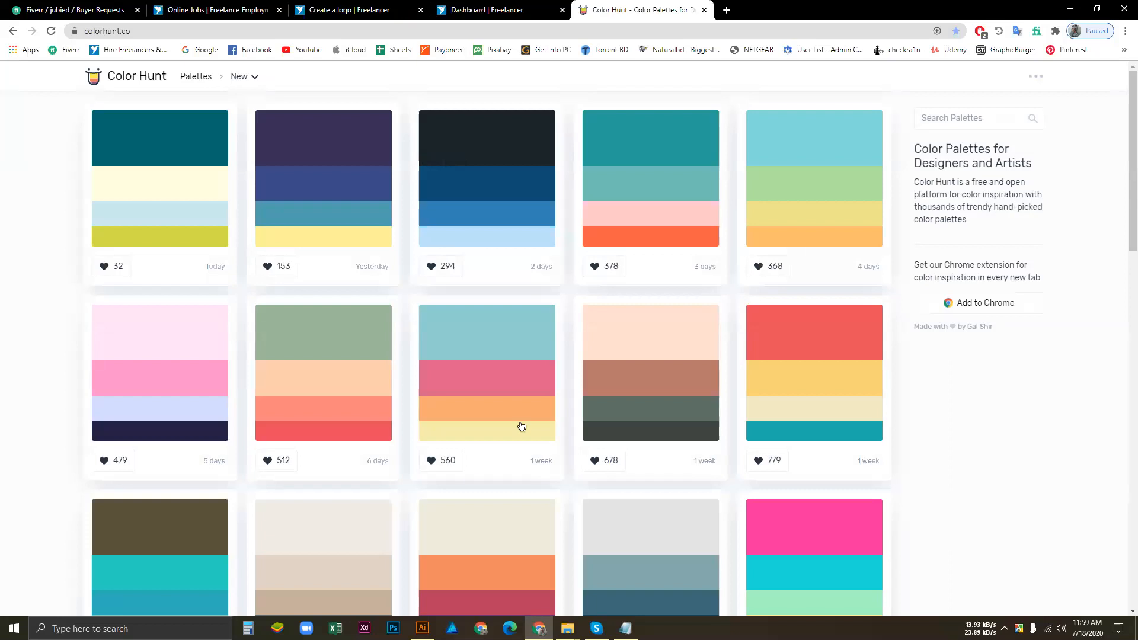
Browse the Color Hunt palettes and copy the light grey code from the white, grey, pink and purple palette.
scroll(385, 429, "down", 12)
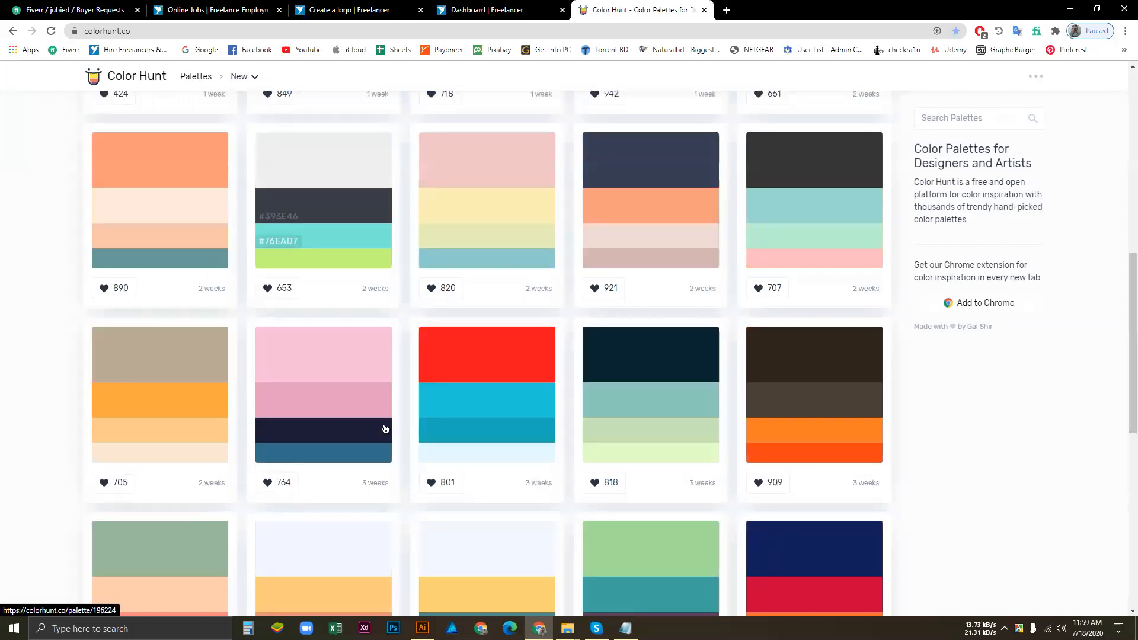
scroll(385, 427, "down", 4)
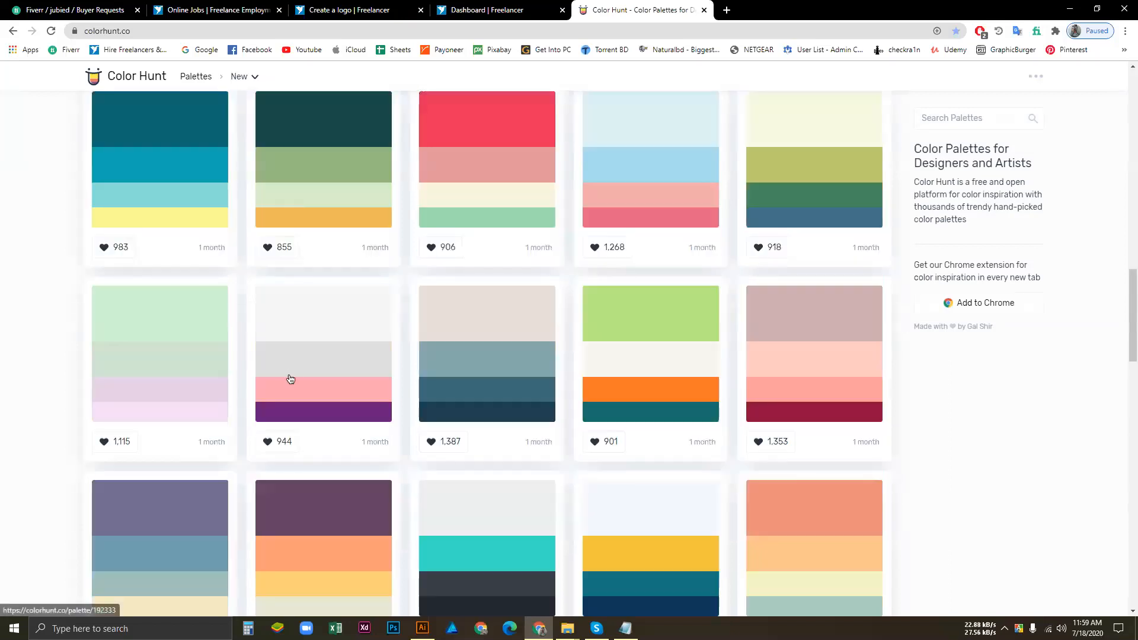
left_click(291, 380)
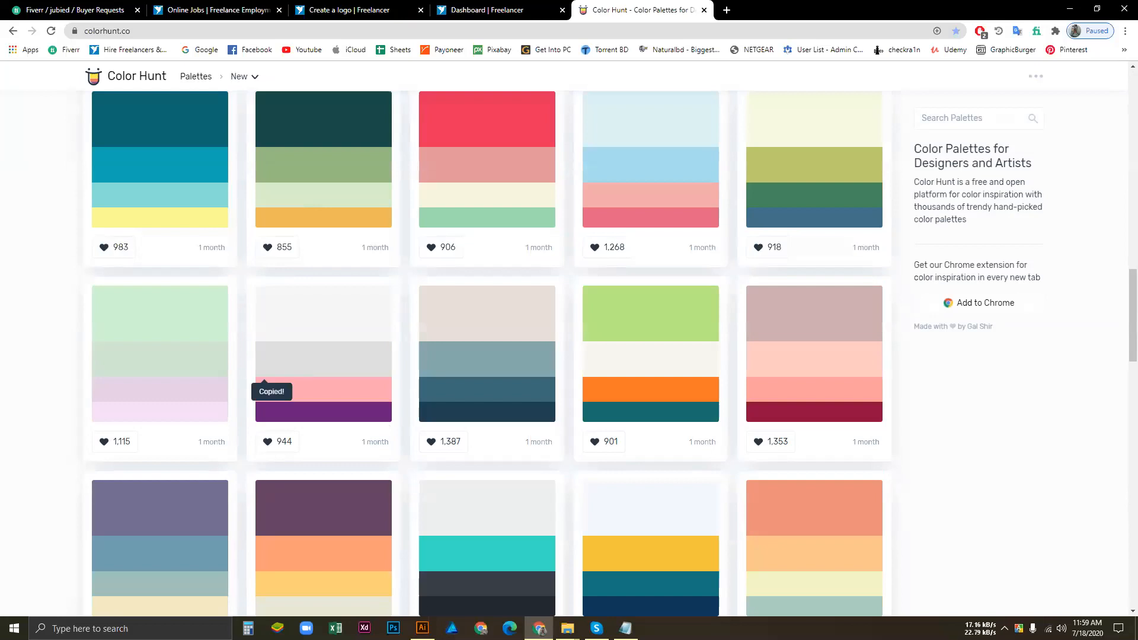
Switch back to Illustrator and recolour the tagline's fill to light grey #e0dede.
key("alt+Tab")
key("ctrl+1")
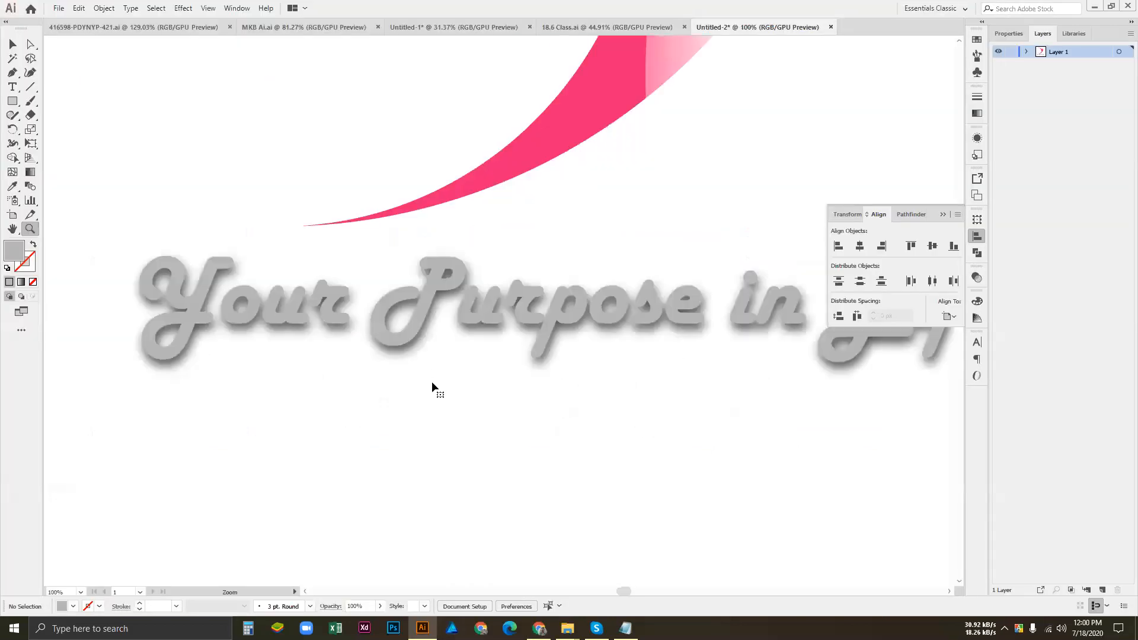
key("v")
left_click(432, 383)
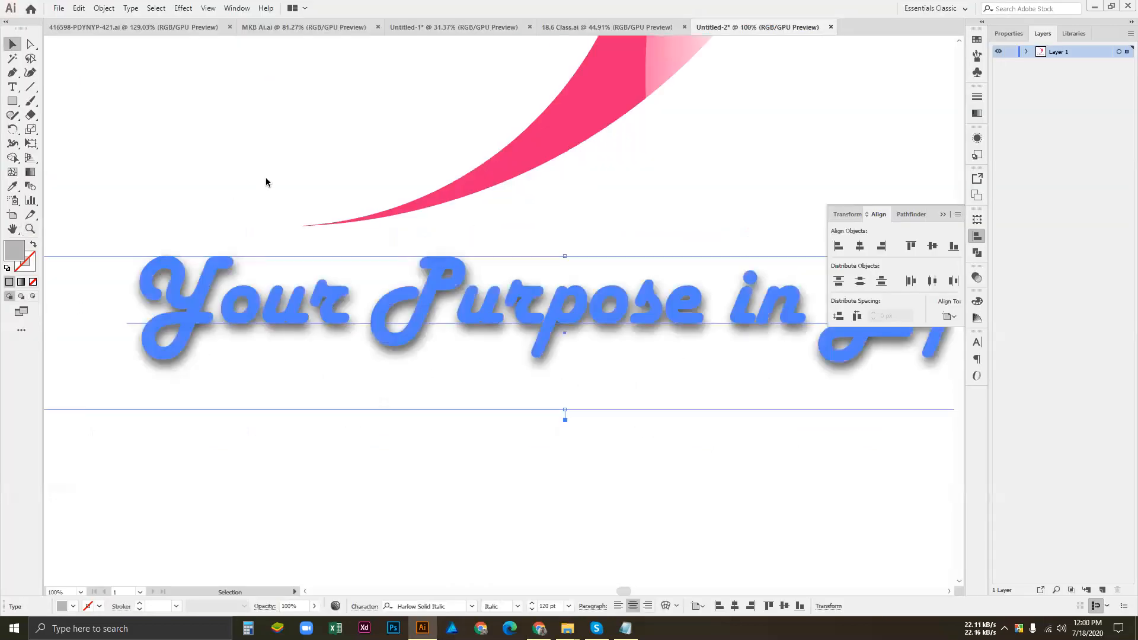
left_click(290, 67)
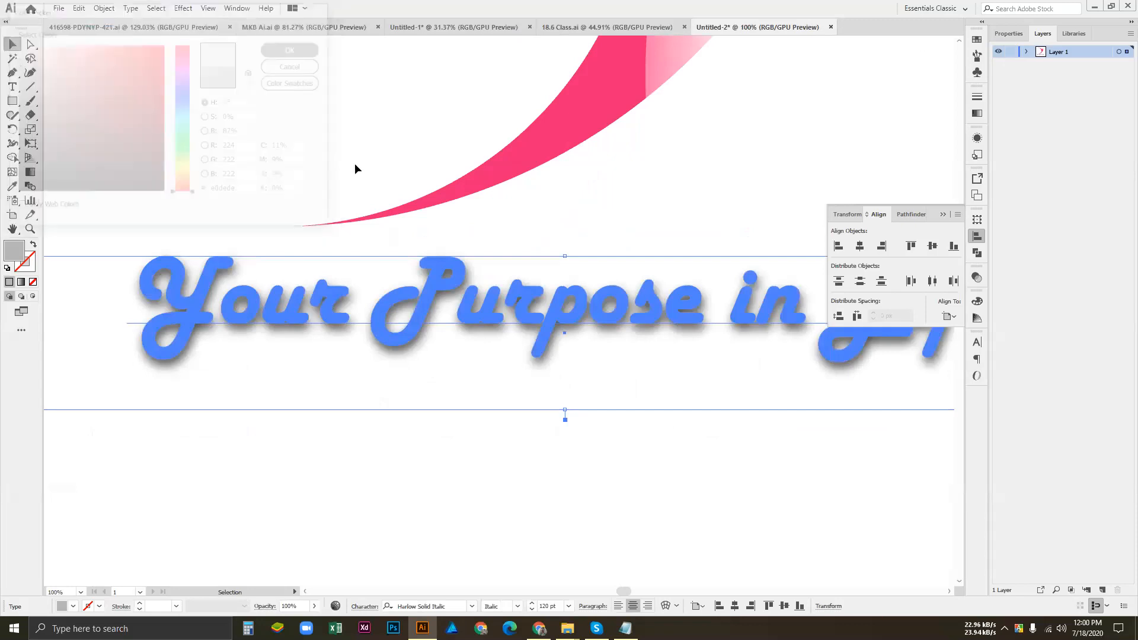
left_click(563, 382)
left_click_drag(565, 383, 408, 418)
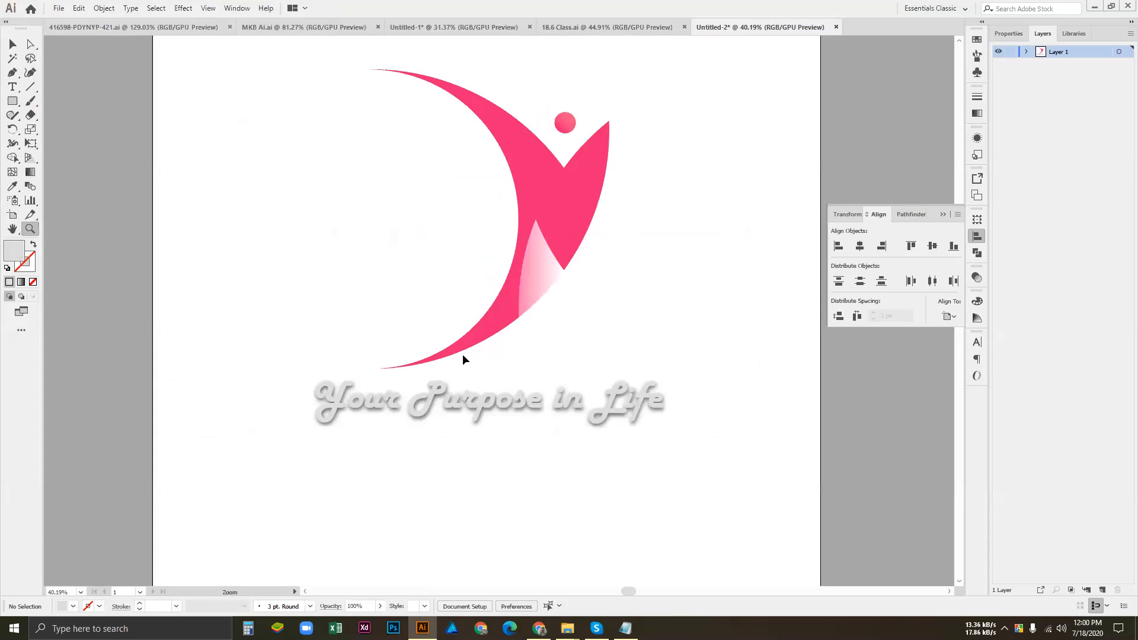
Try adding a second Drop Shadow effect to the tagline with preview enabled and 40% opacity.
key("ctrl+0")
key("v")
key("ctrl+a")
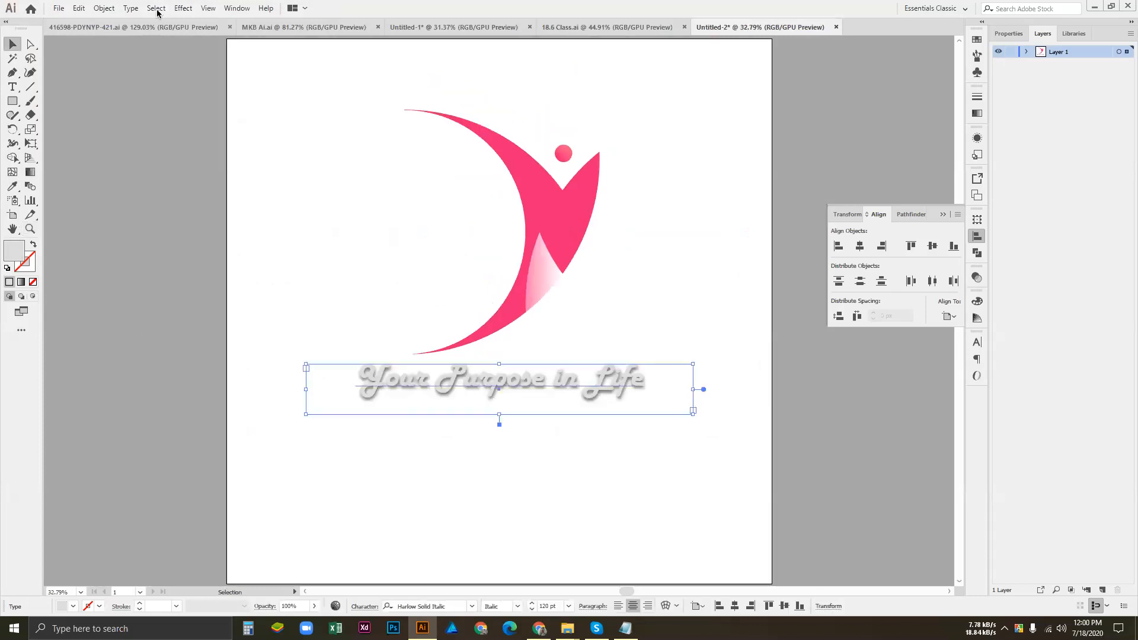
left_click(183, 8)
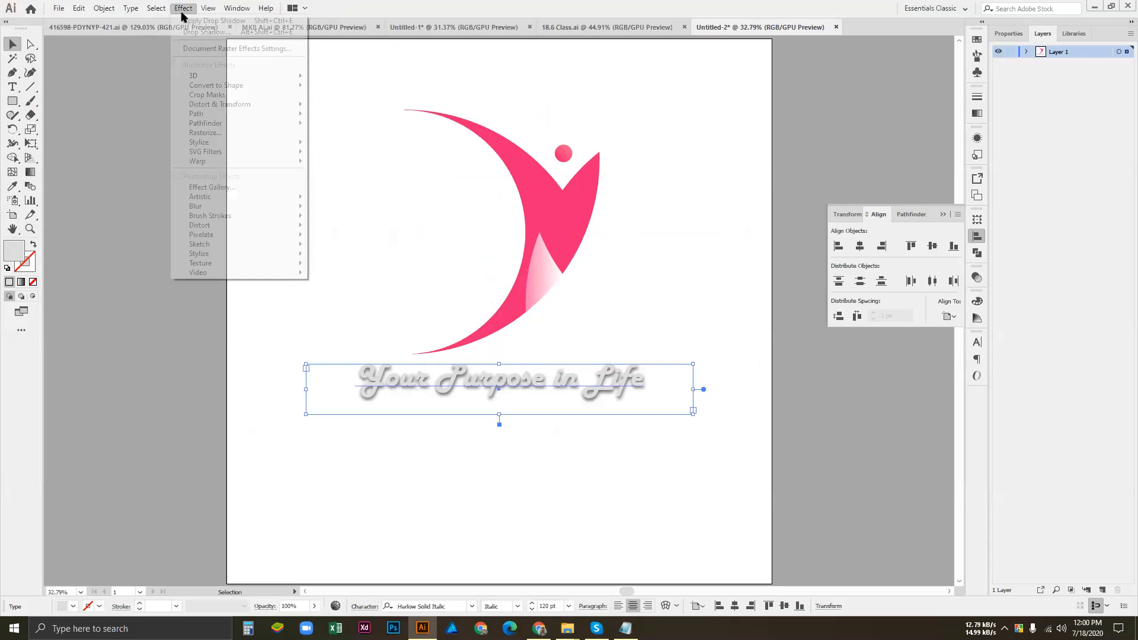
left_click(363, 148)
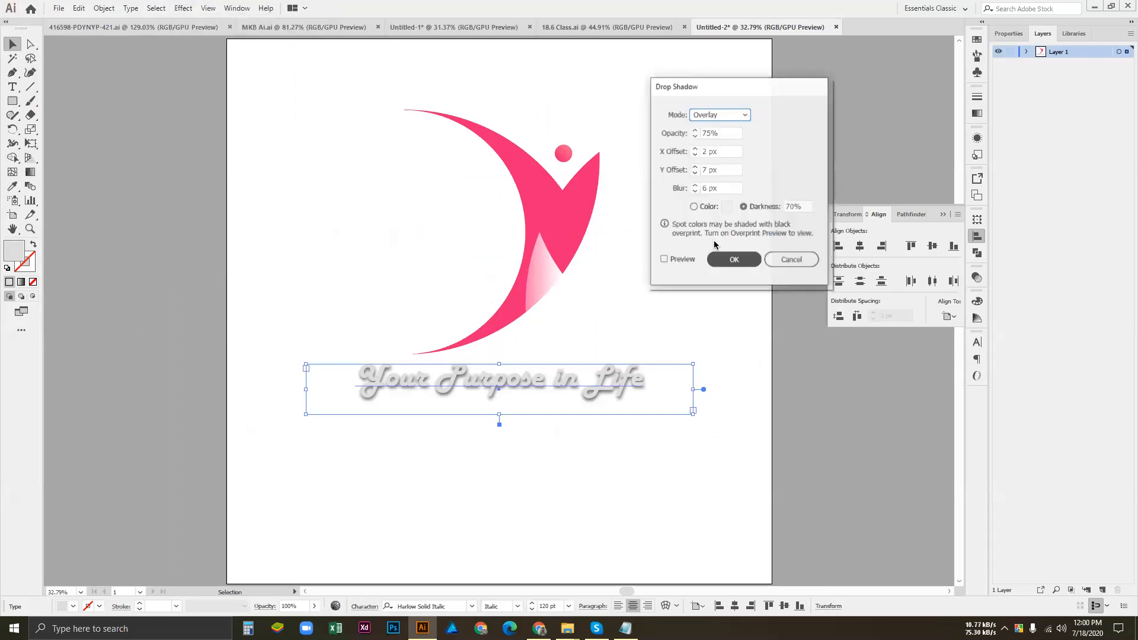
left_click(673, 260)
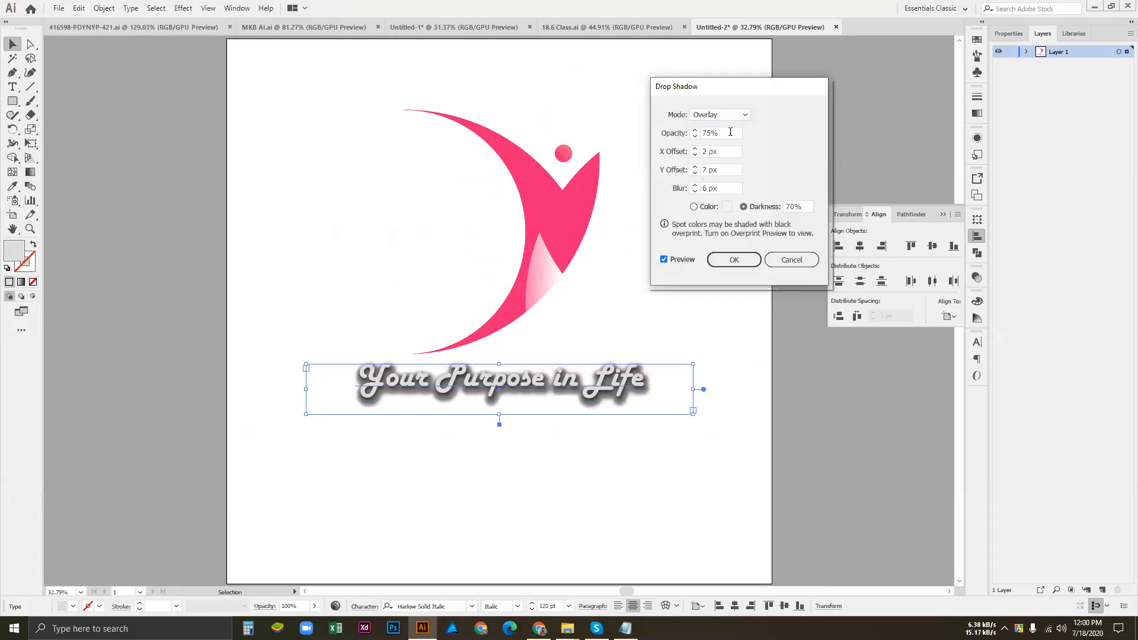
left_click(695, 137)
key("Up")
key("Down")
type("40")
key("Return")
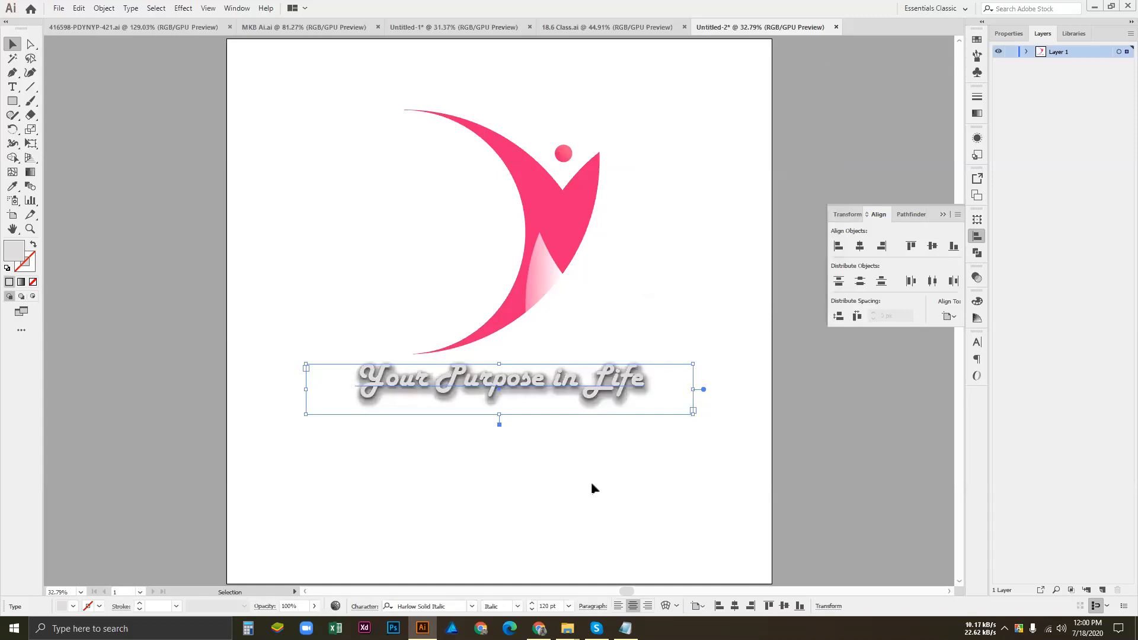
Check the doubled shadow on the tagline and undo the second Drop Shadow.
left_click(512, 402)
left_click_drag(512, 402, 613, 396)
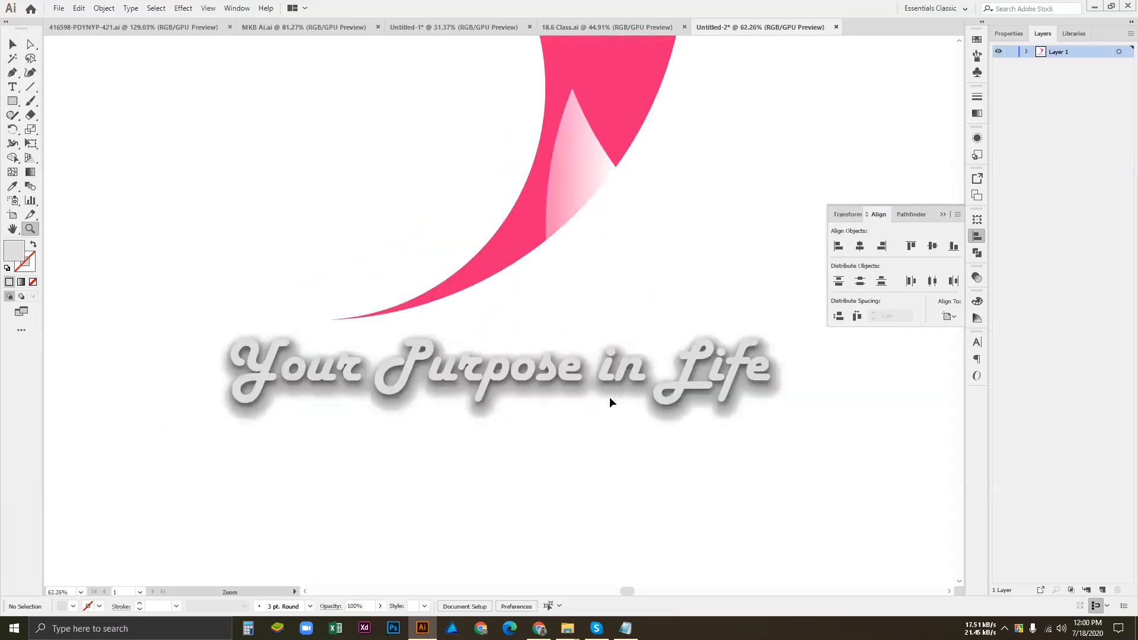
left_click(604, 507)
key("v")
key("ctrl+a")
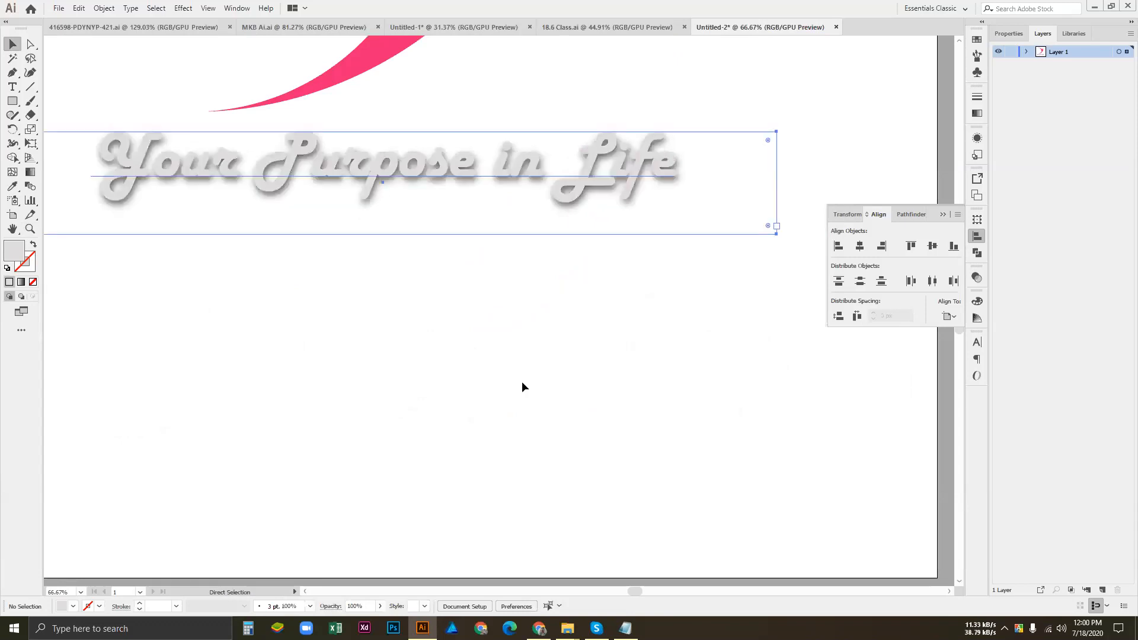
Try to darken the tagline's fill colour to grey #c6c6c6.
key("z")
left_click_drag(472, 285, 587, 448)
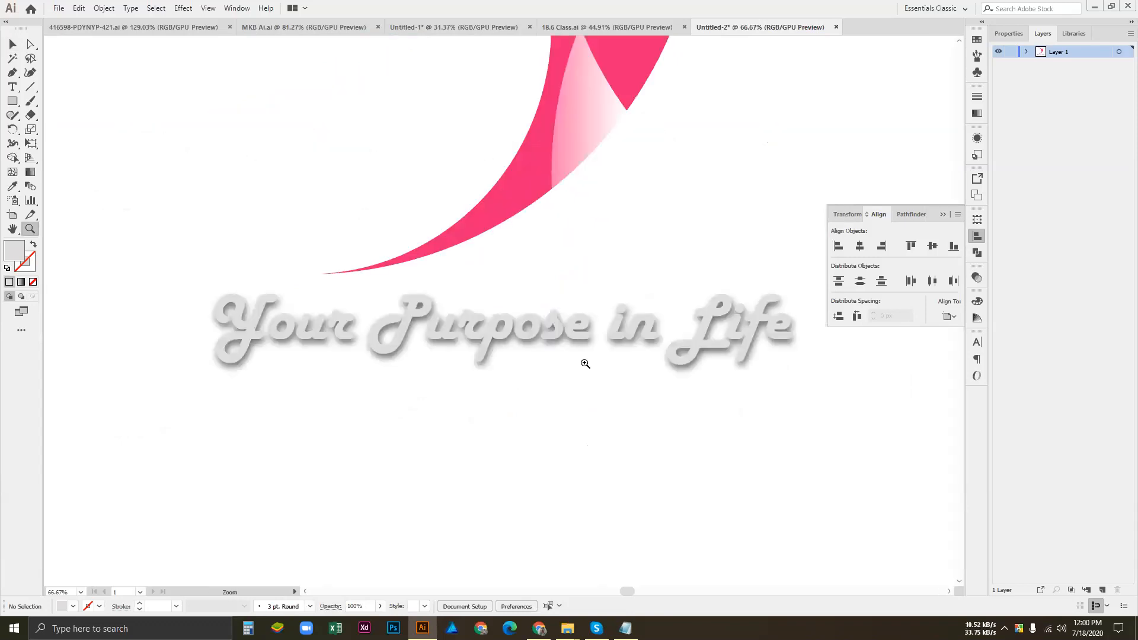
scroll(539, 365, "down", 5)
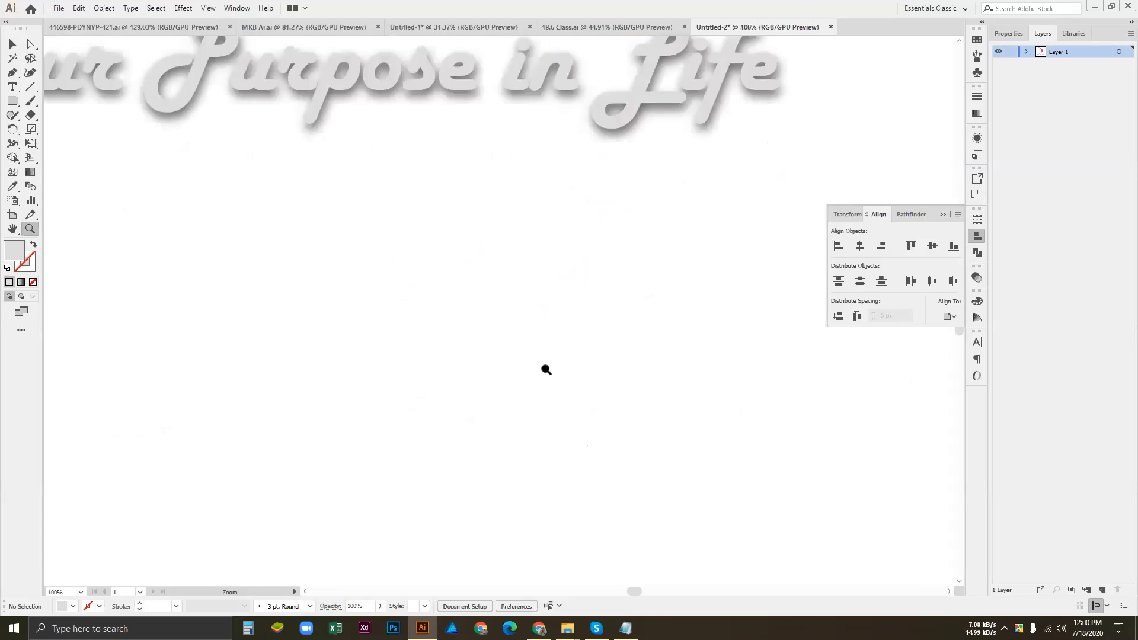
key("ctrl+0")
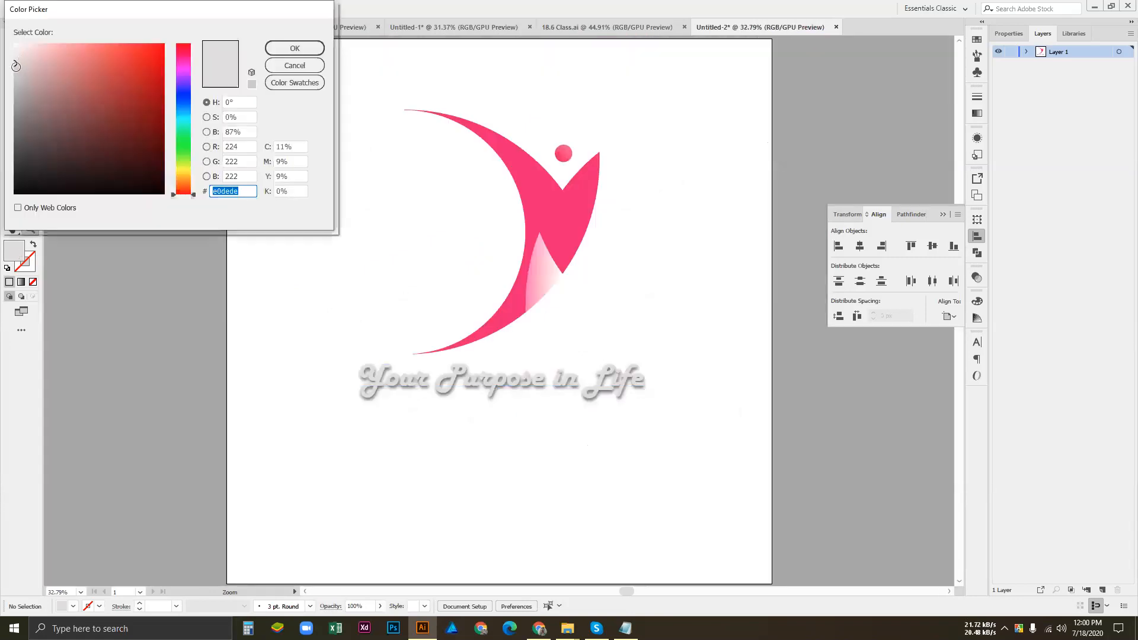
left_click_drag(20, 65, 15, 72)
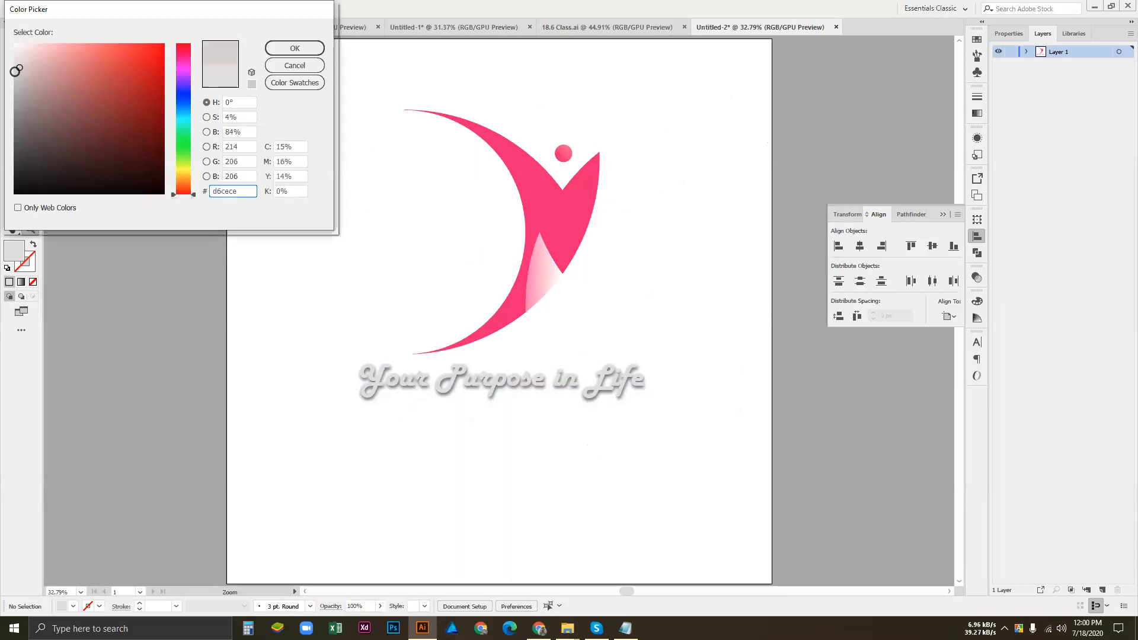
left_click(292, 48)
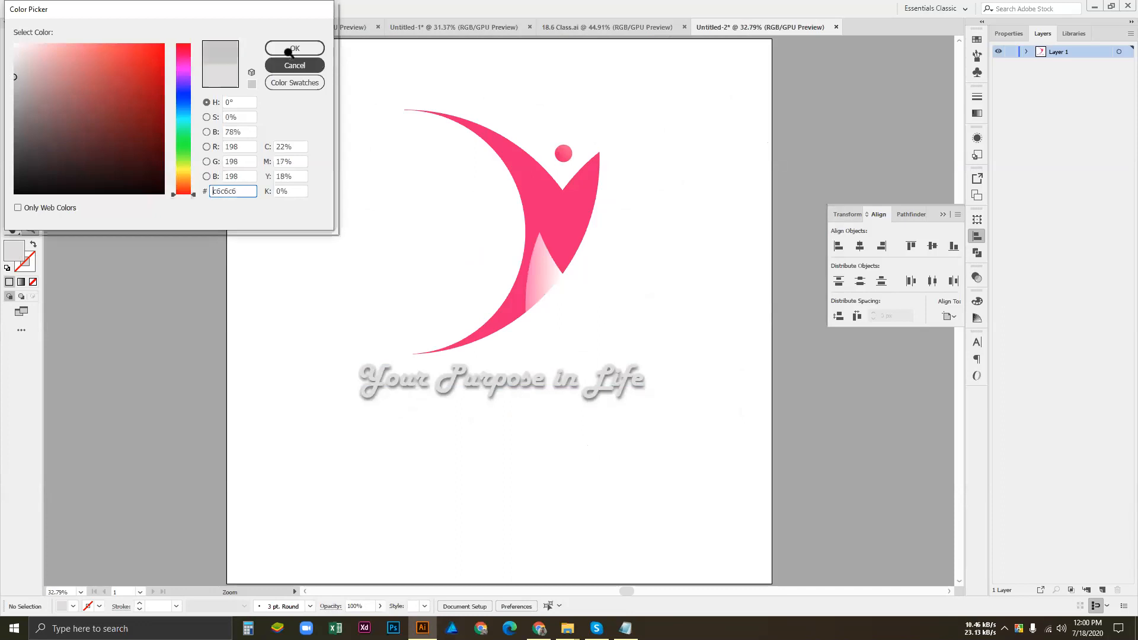
Recolour the "Your Purpose in Life" tagline's fill to a darker grey, #bcbcbc.
left_click(309, 273)
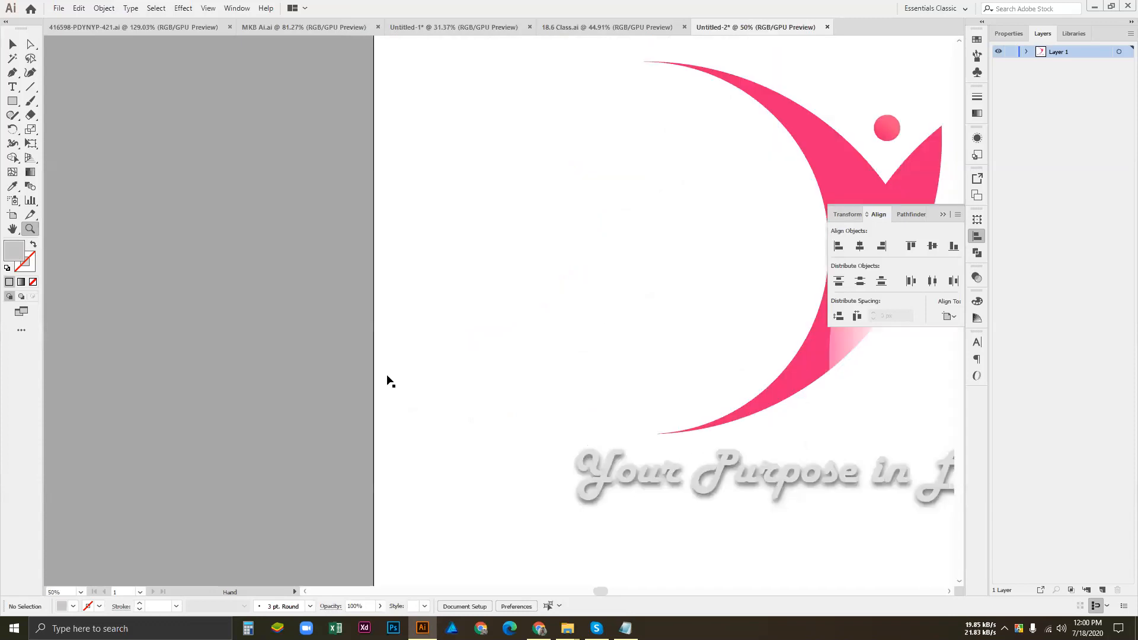
left_click(404, 374)
left_click(288, 522)
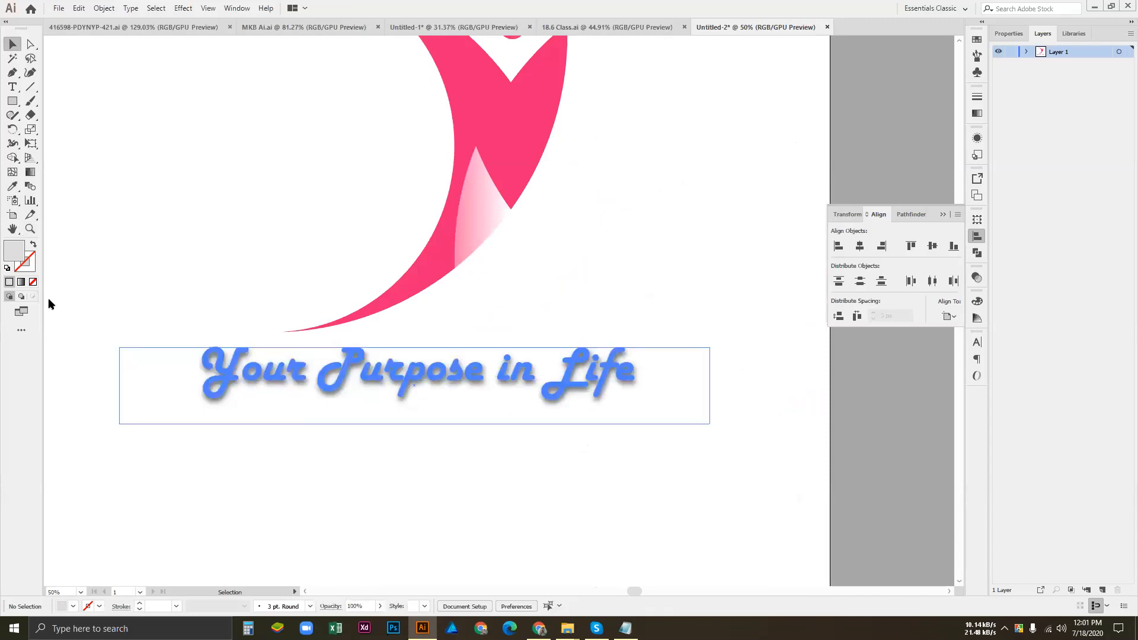
double_click(14, 250)
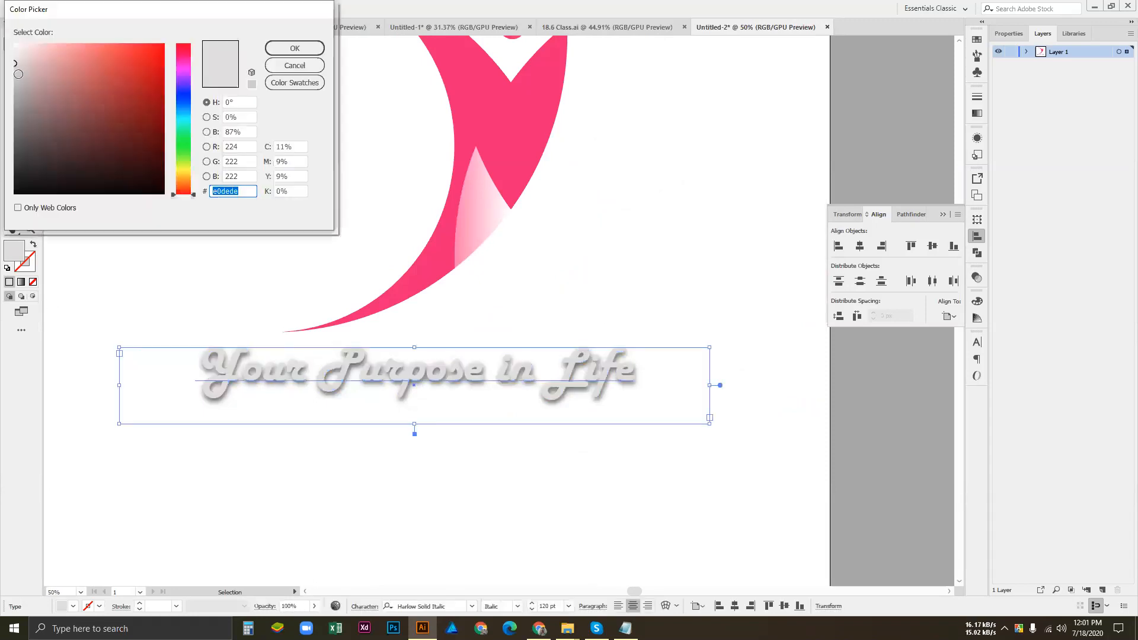
left_click_drag(18, 74, 12, 82)
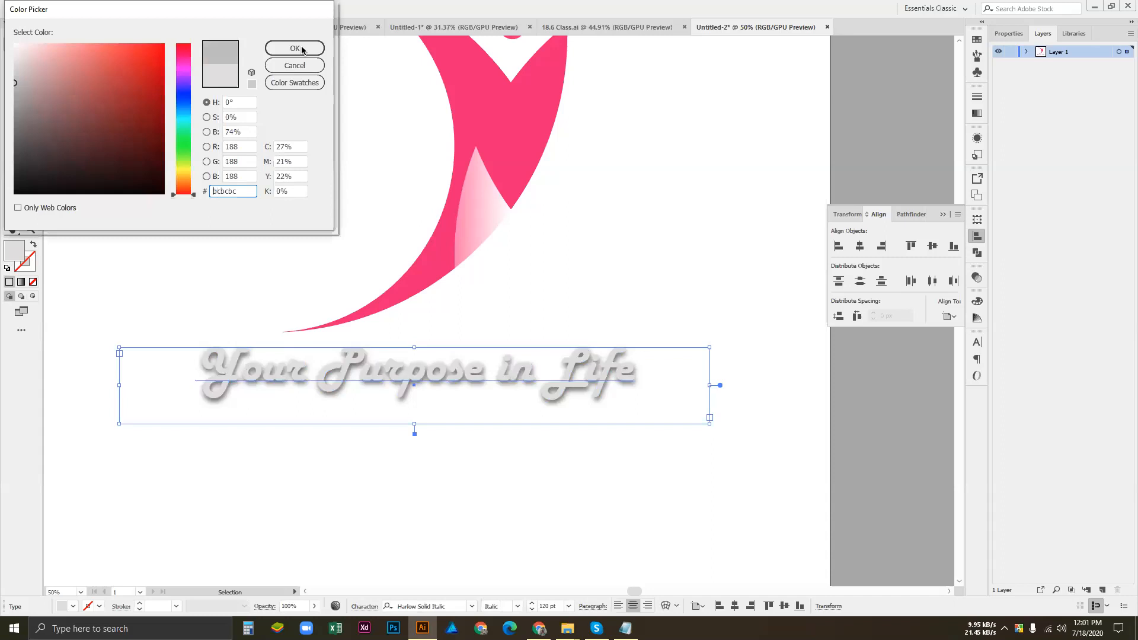
left_click(295, 49)
left_click(447, 459)
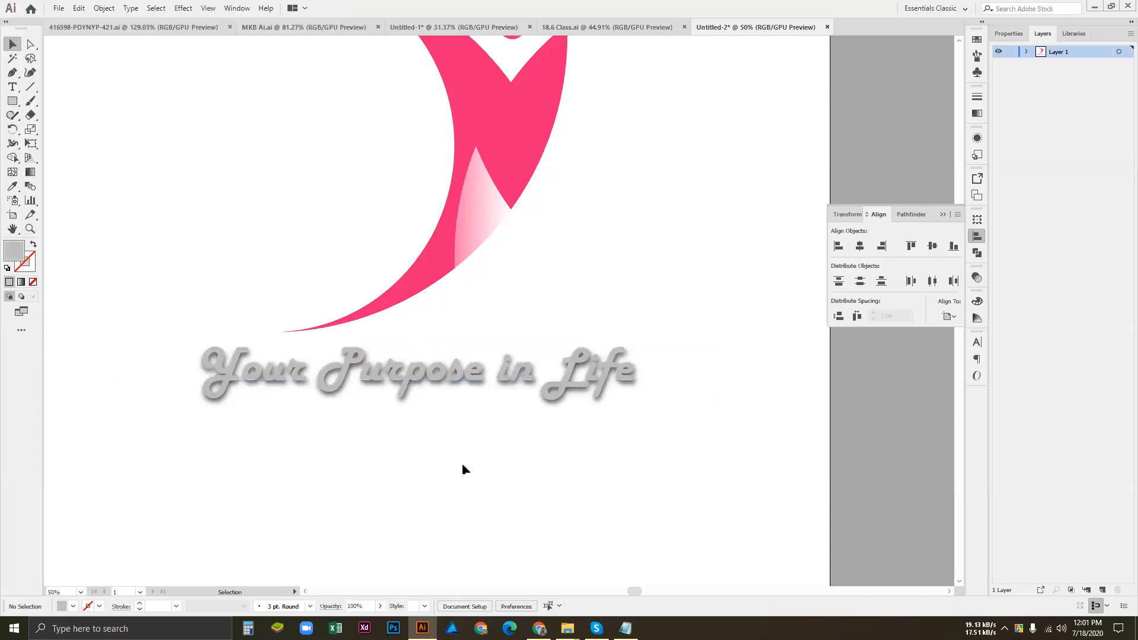
Inspect the darker tagline up close and move it straight down about 150 px, away from the logo.
key("ctrl+0")
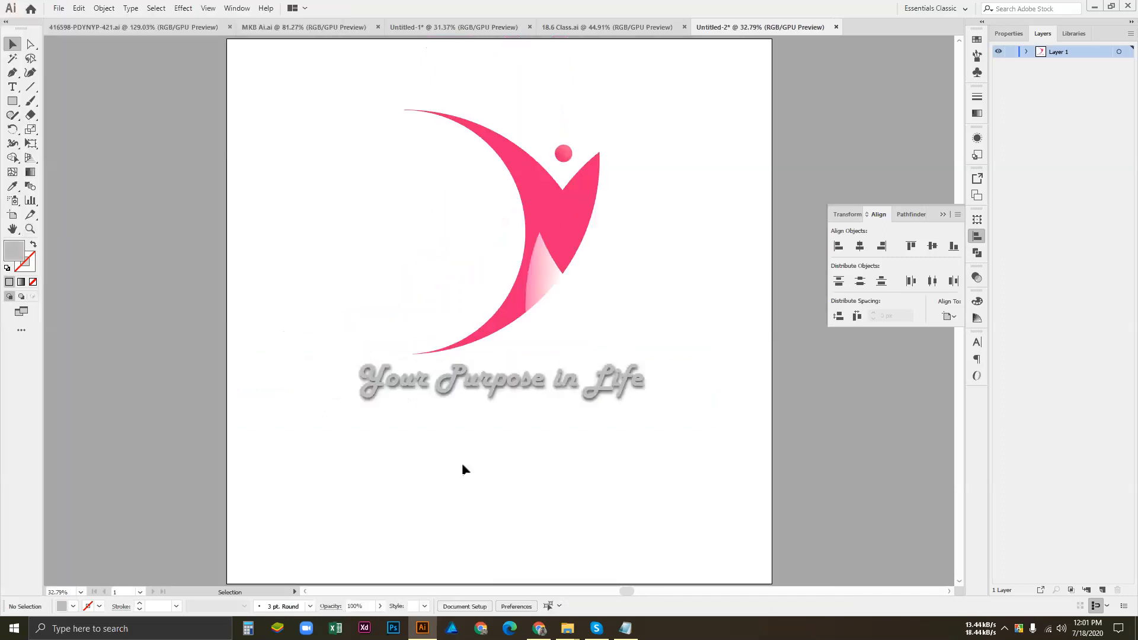
left_click(494, 385)
key("ctrl+space")
left_click_drag(512, 383, 768, 383)
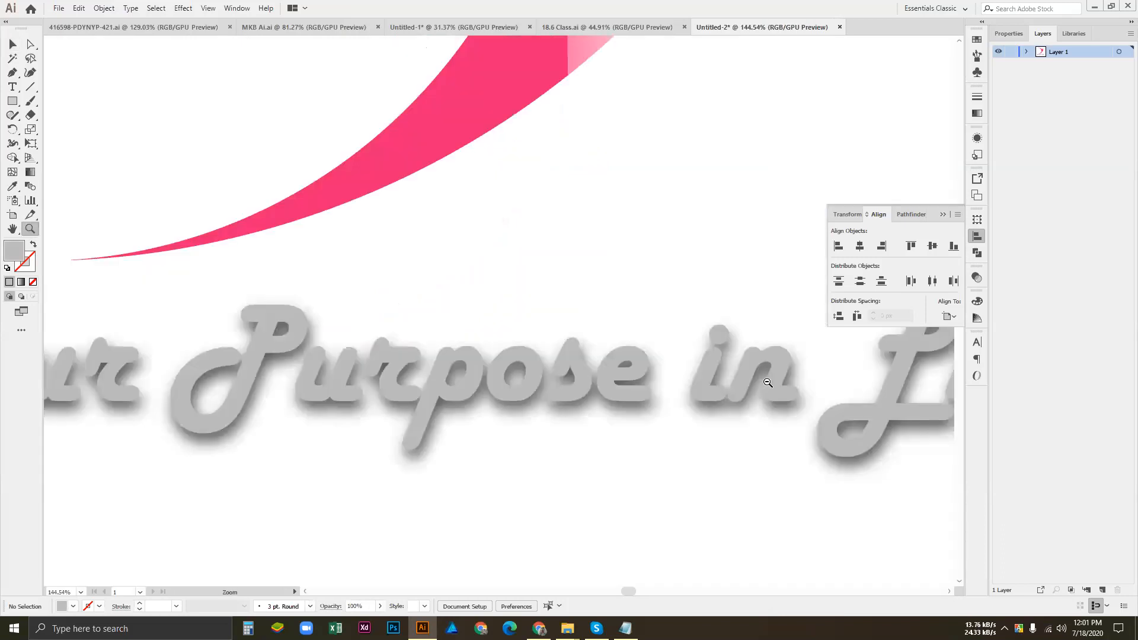
left_click(768, 383, "alt")
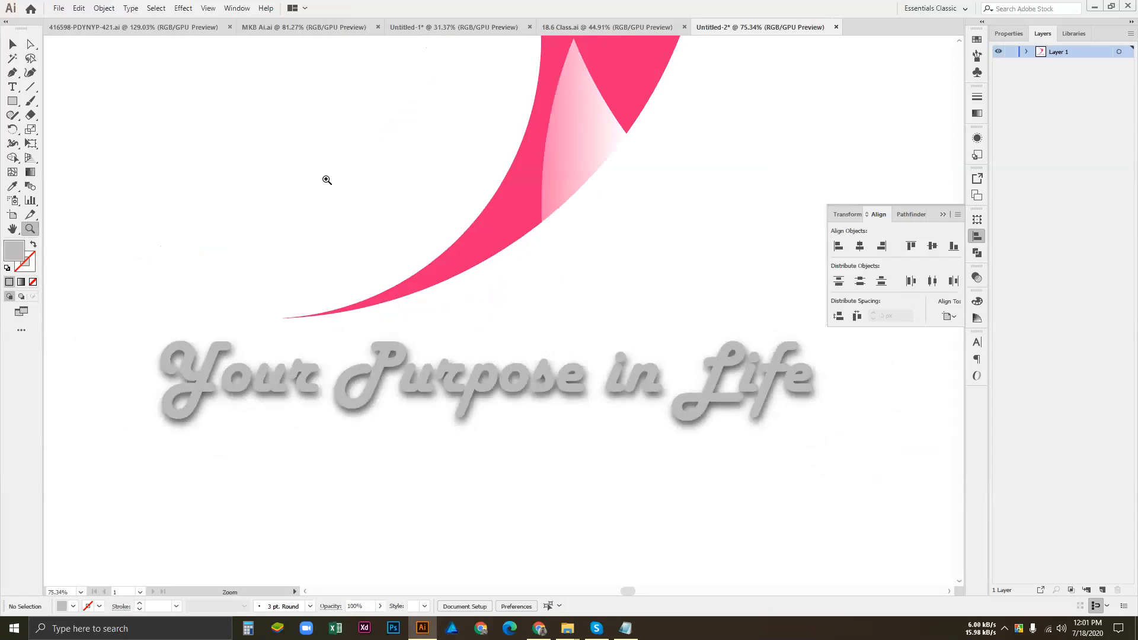
key("ctrl+0")
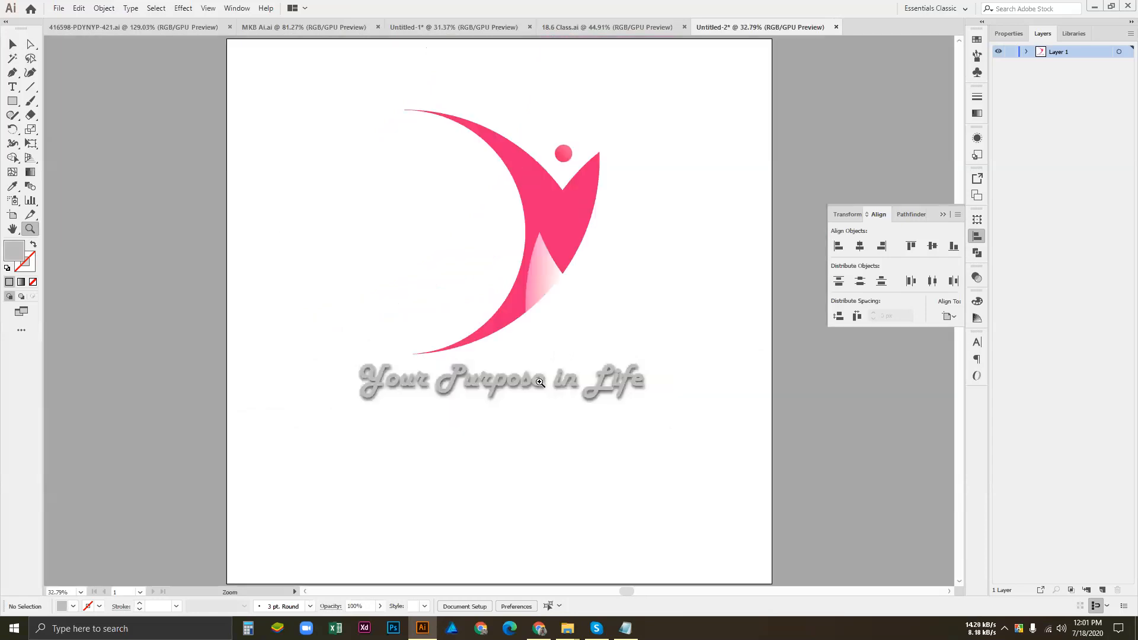
key("v")
left_click(497, 391)
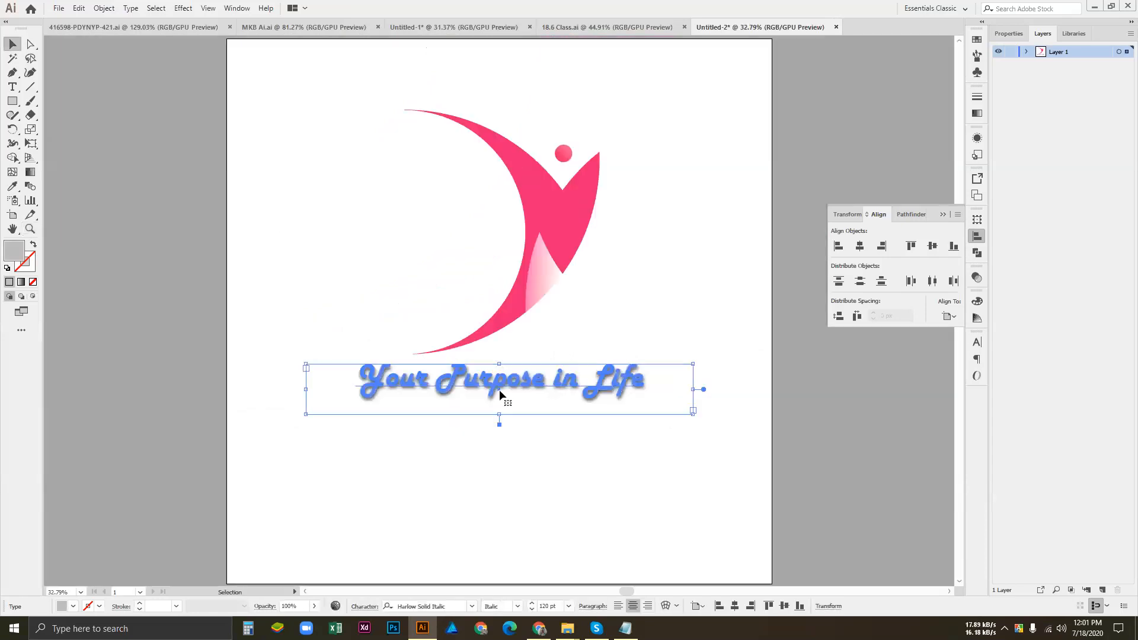
left_click_drag(497, 390, 503, 428)
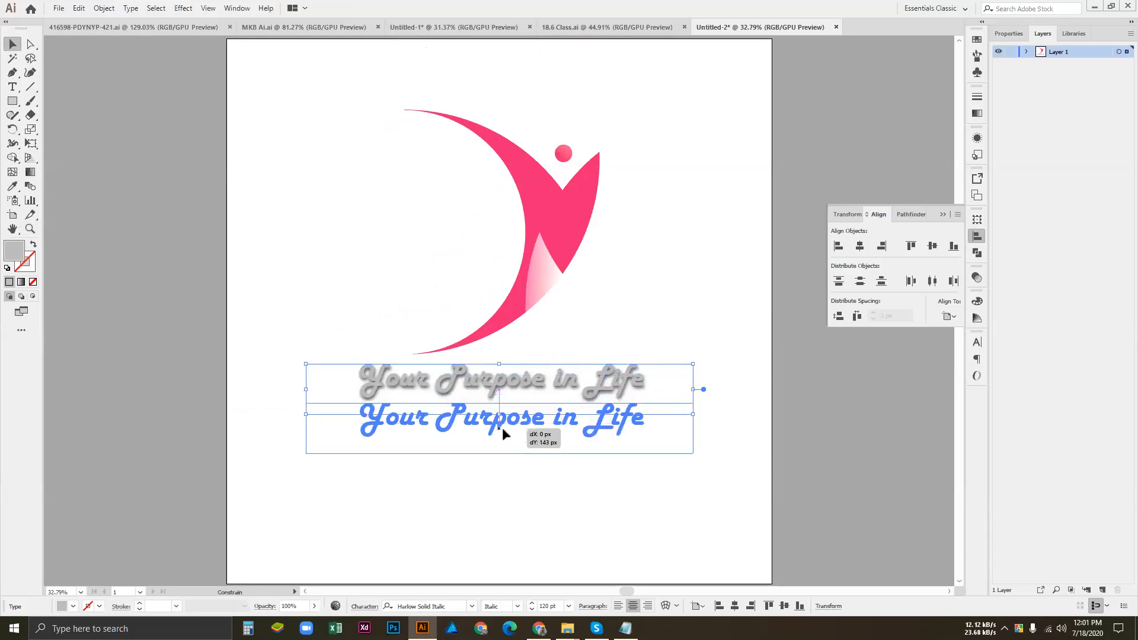
left_click(640, 282)
Move the pink logo shape together with its dot straight down, closer to the tagline, and deselect everything.
left_click(550, 221)
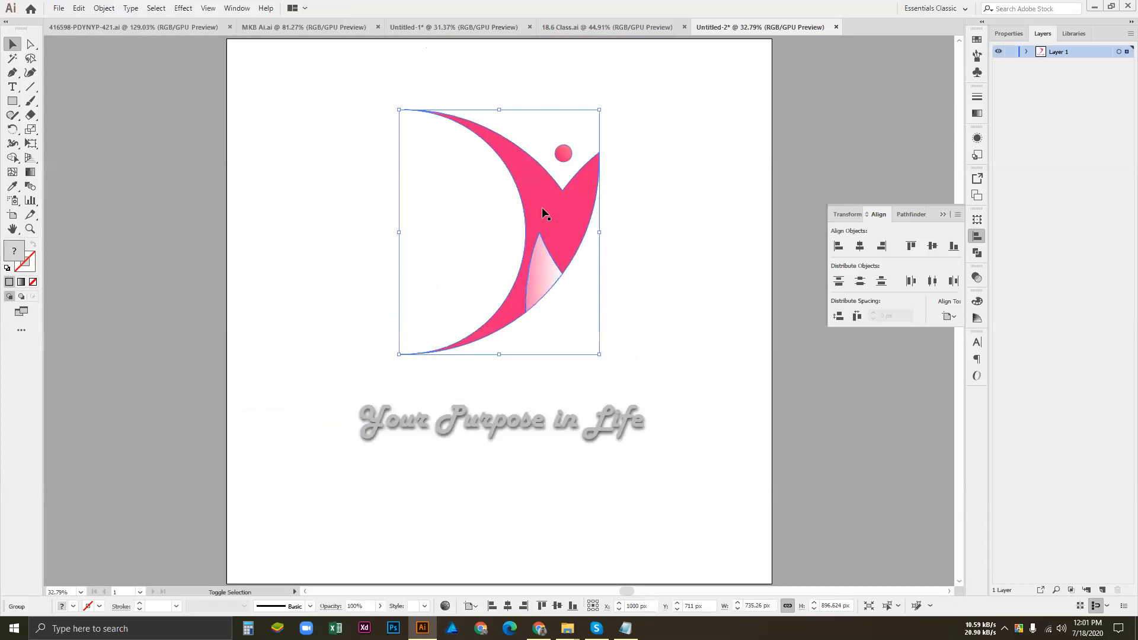
left_click(542, 219, "shift")
left_click(546, 216)
left_click_drag(546, 221, 550, 247)
left_click(653, 462)
key("a")
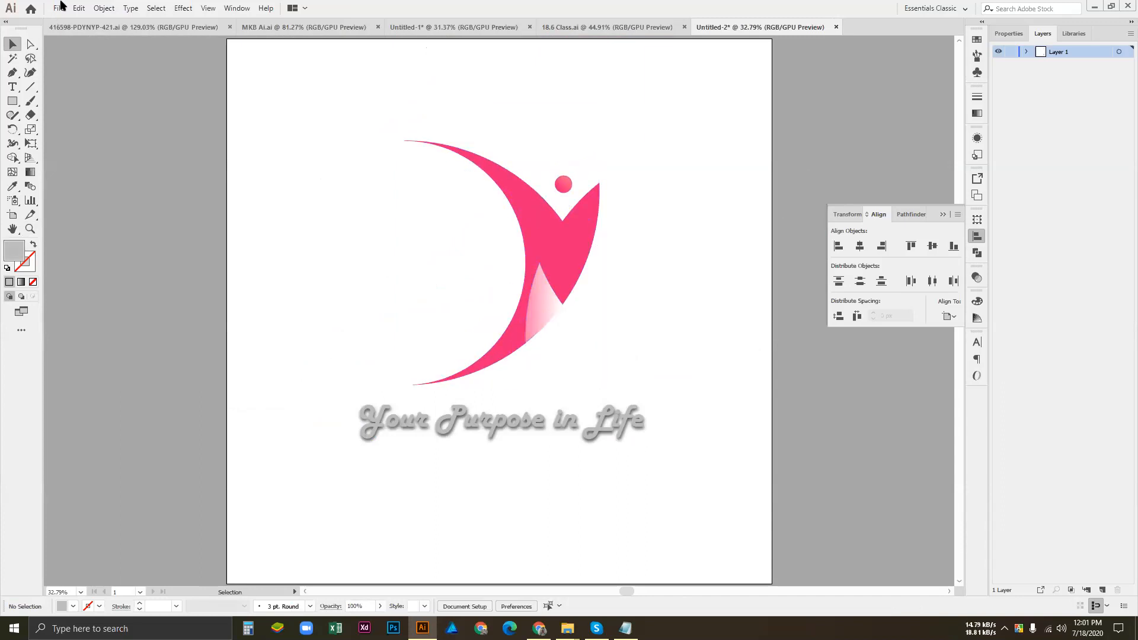
Save the logo document to the desktop as Untitled-2.ai with the Illustrator CC version options.
left_click(59, 8)
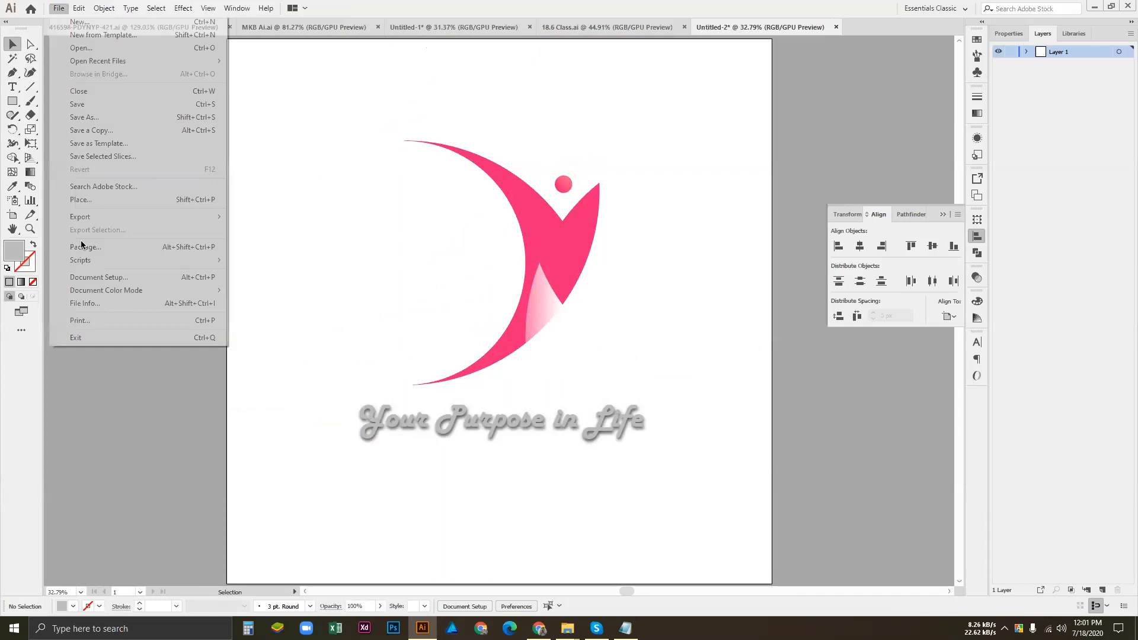
left_click(113, 122)
left_click(458, 361)
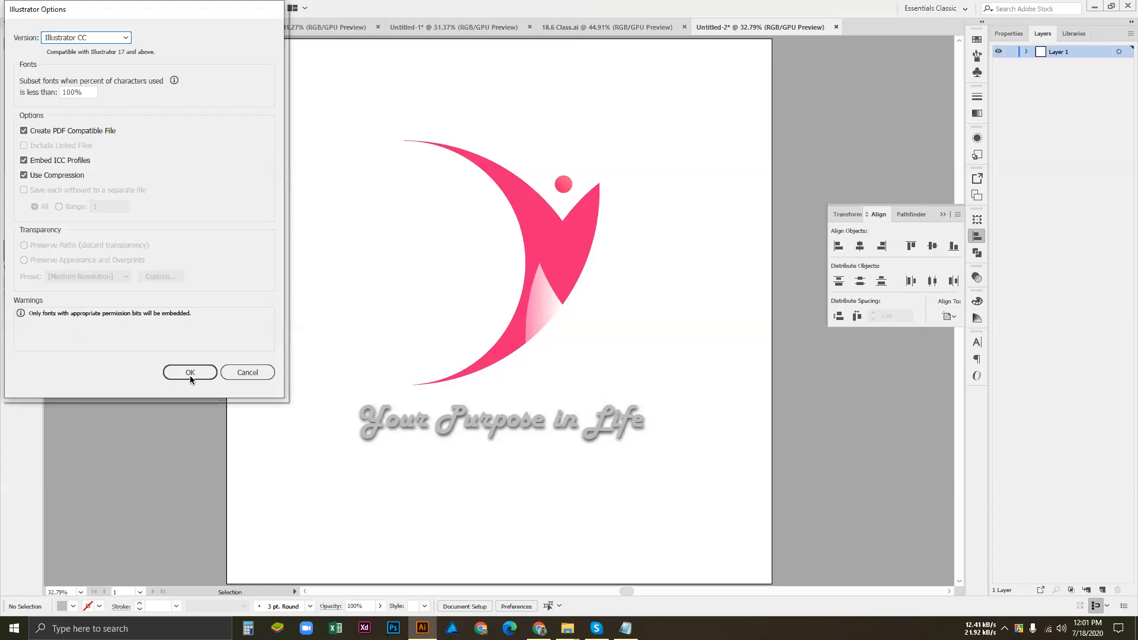
left_click(190, 372)
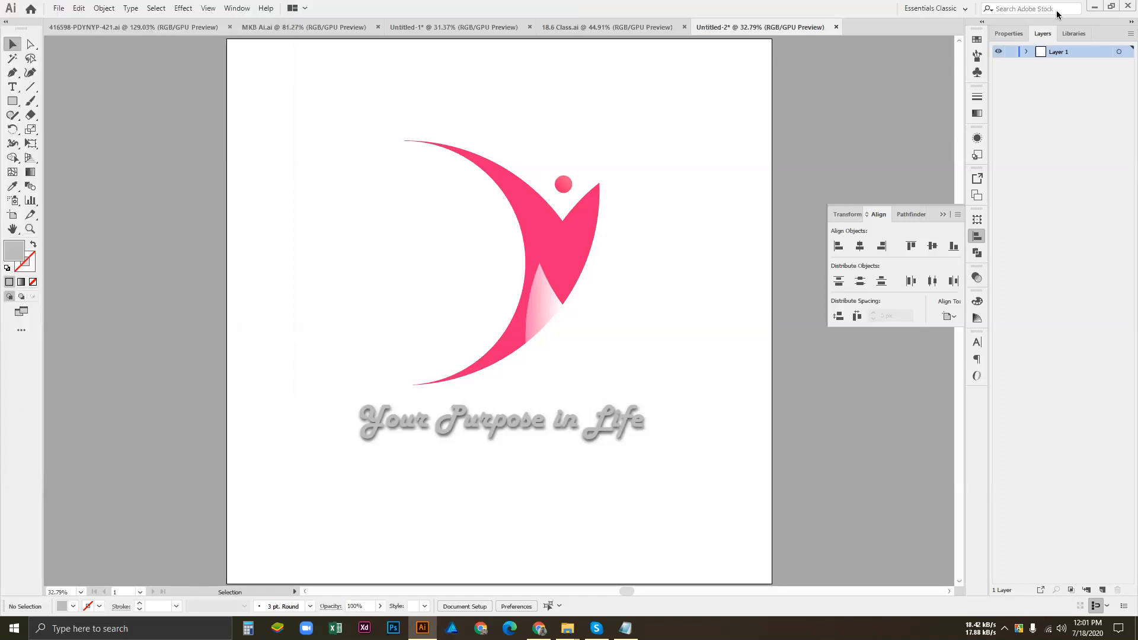
Show the desktop and open Untitled-2.ai in Affinity Designer, skipping the update offer and loading all pages.
left_click(1094, 8)
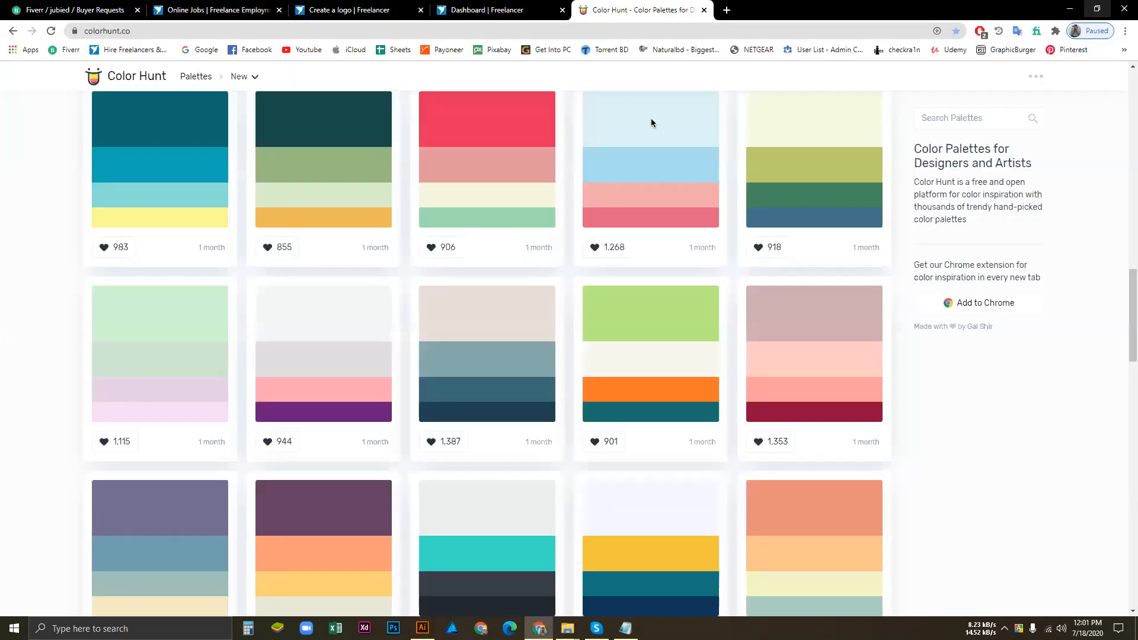
key("super+Down")
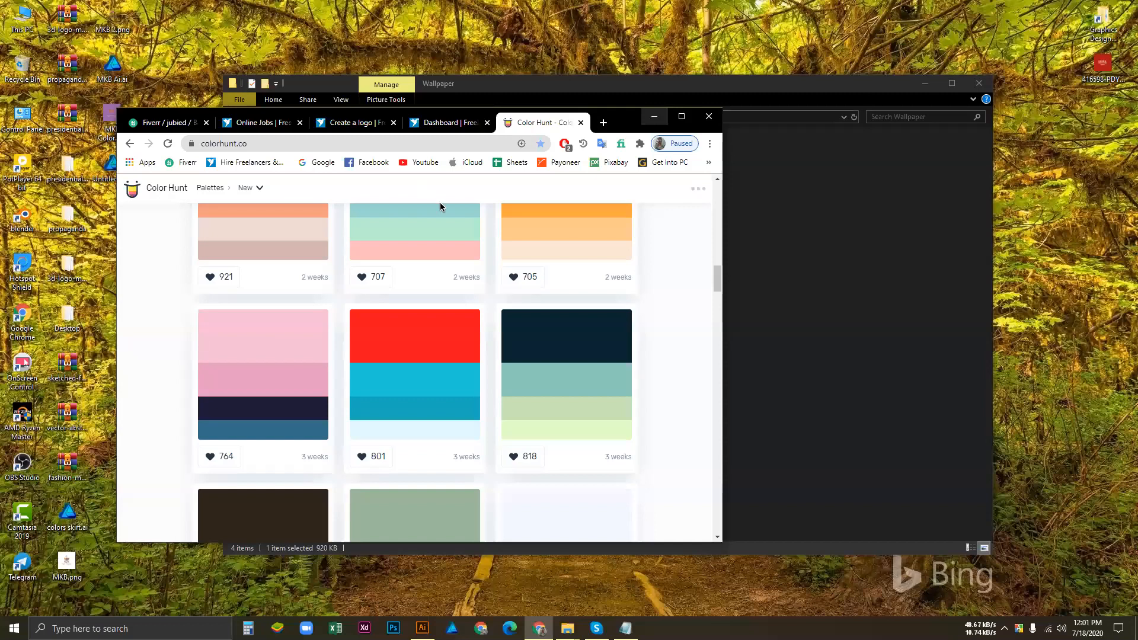
key("super+d")
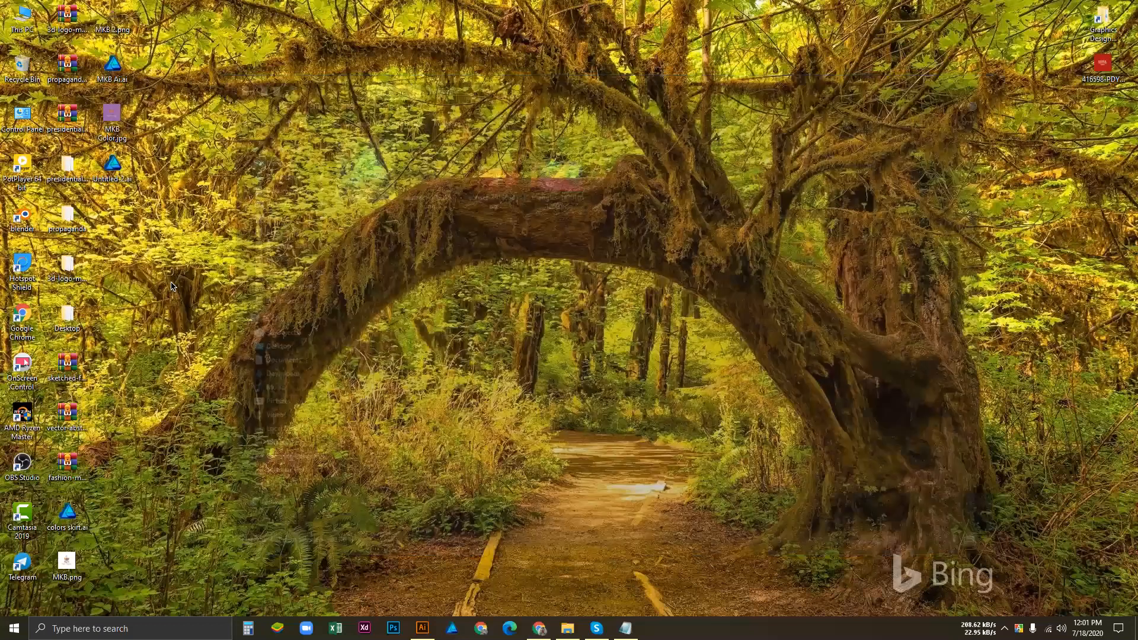
right_click(112, 167)
left_click(378, 293)
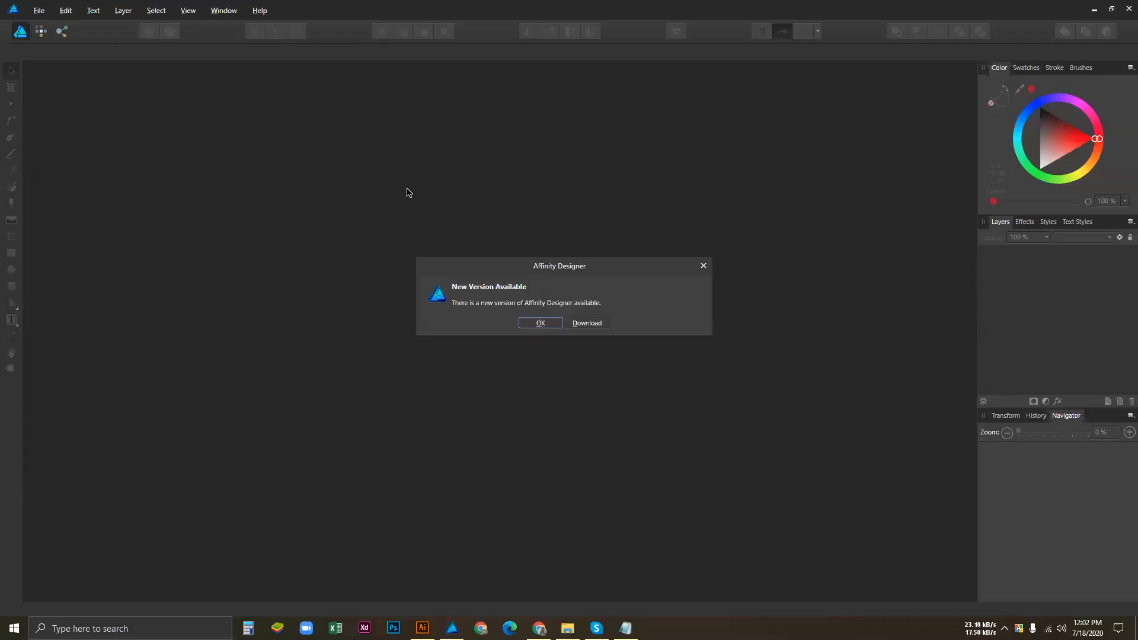
key("Return")
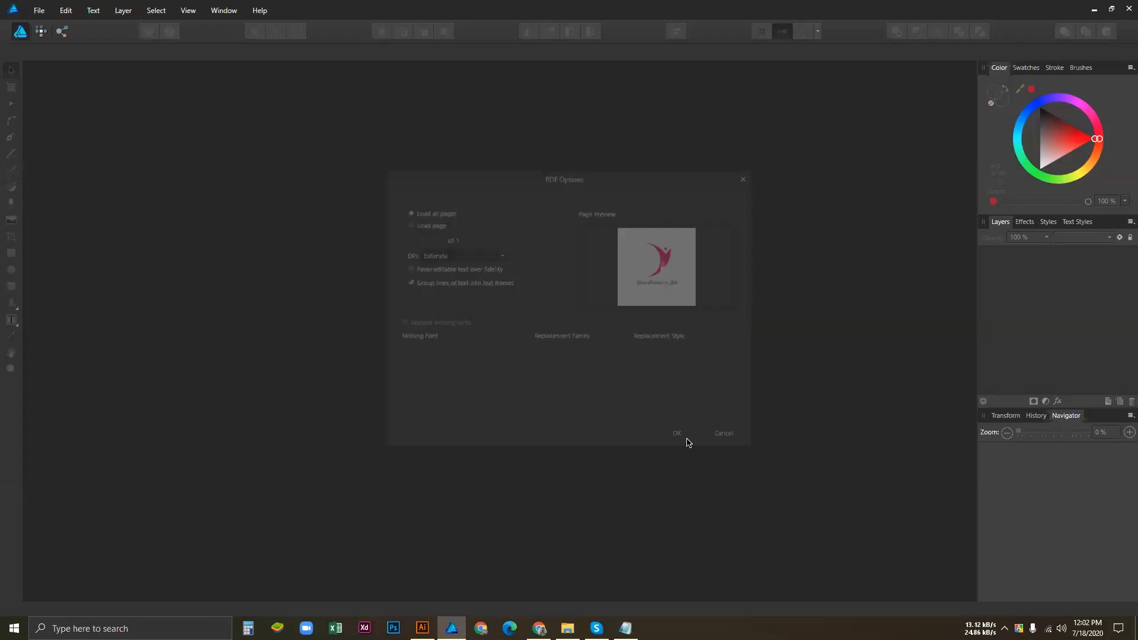
left_click(687, 439)
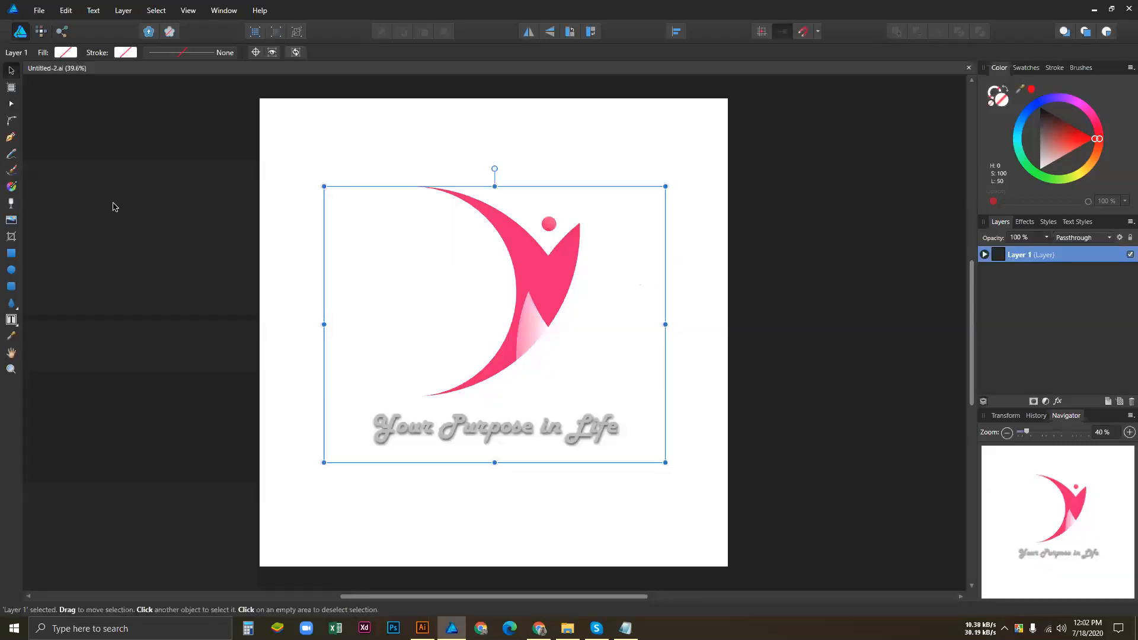
Set the document's resolution to 400 DPI and give it a transparent background.
left_click(114, 207)
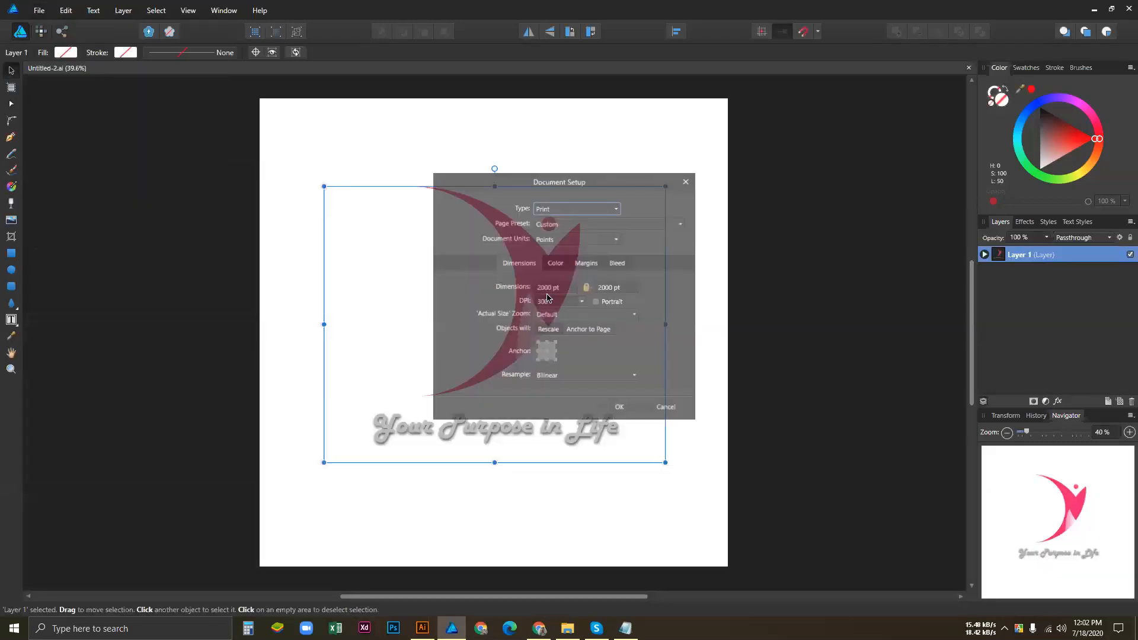
left_click(573, 303)
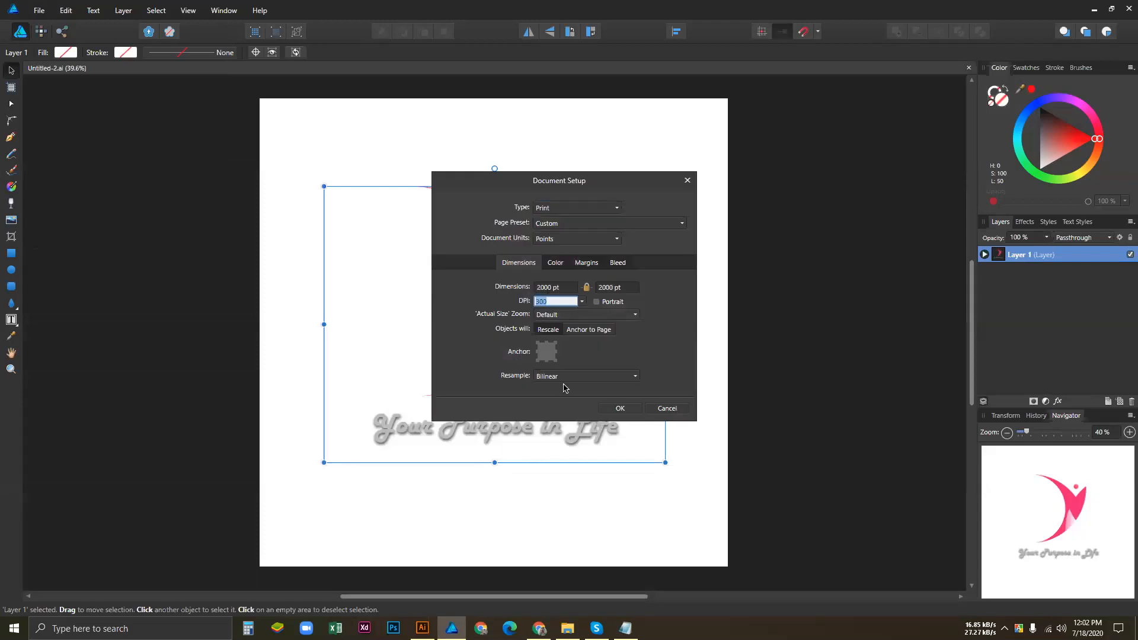
left_click(570, 266)
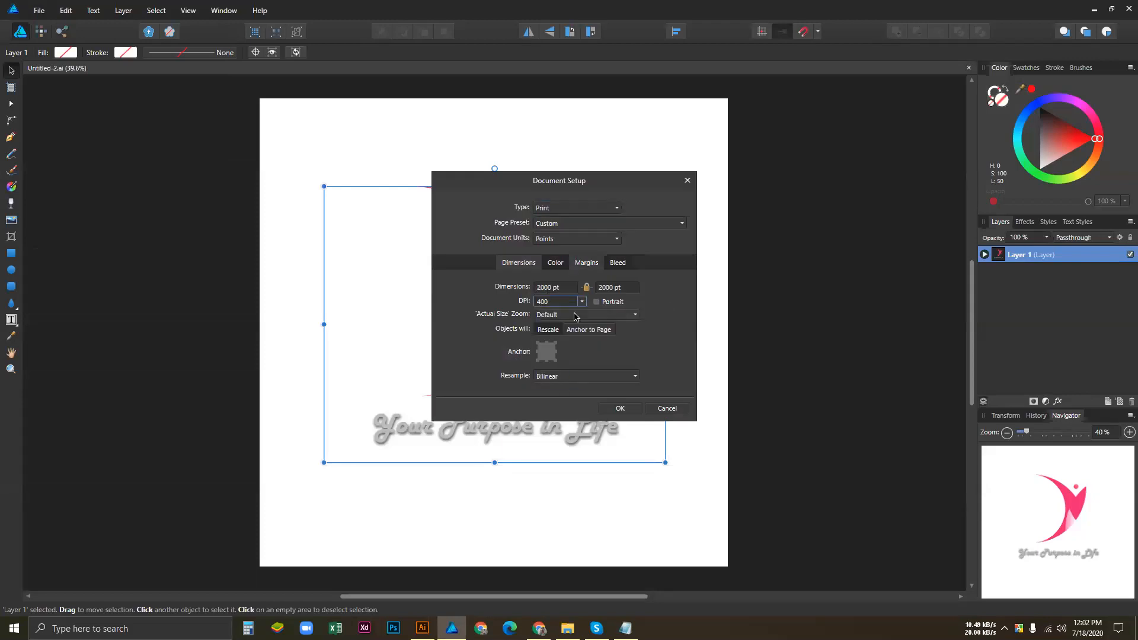
left_click(557, 263)
left_click(510, 263)
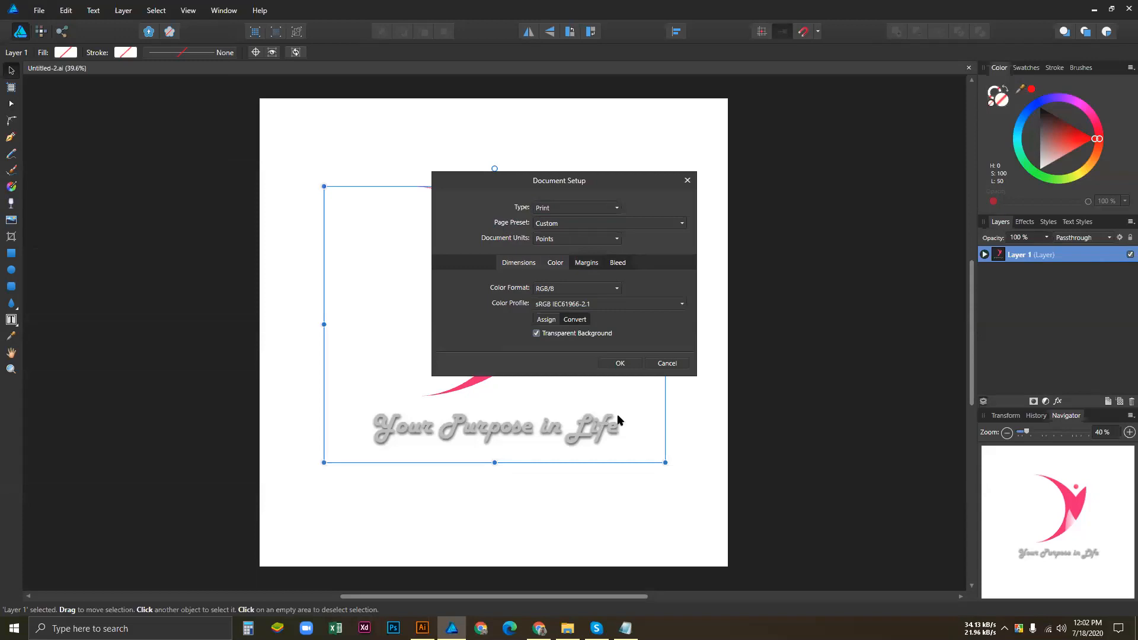
key("Return")
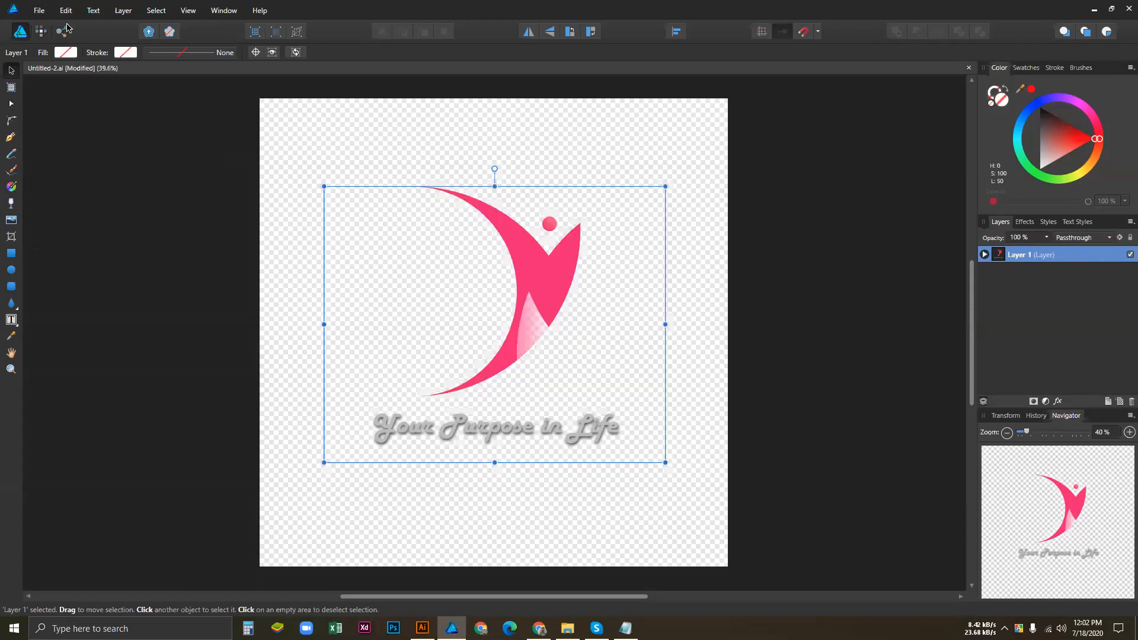
Set up a PNG export of the whole logo document and proceed to saving the file.
key("alt+f")
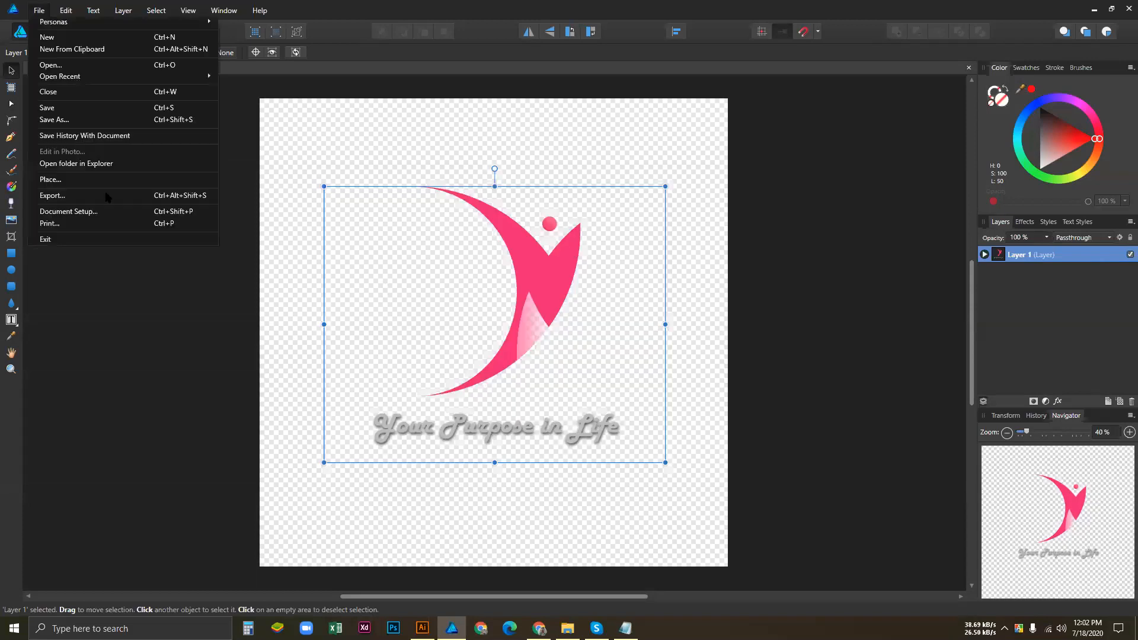
key("Return")
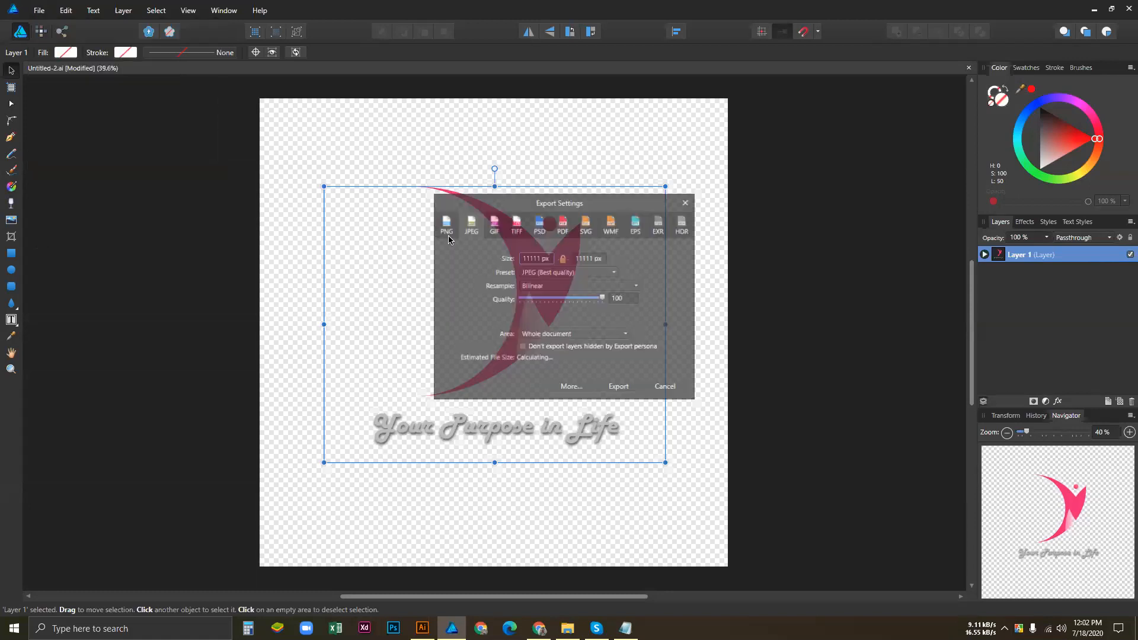
left_click(449, 229)
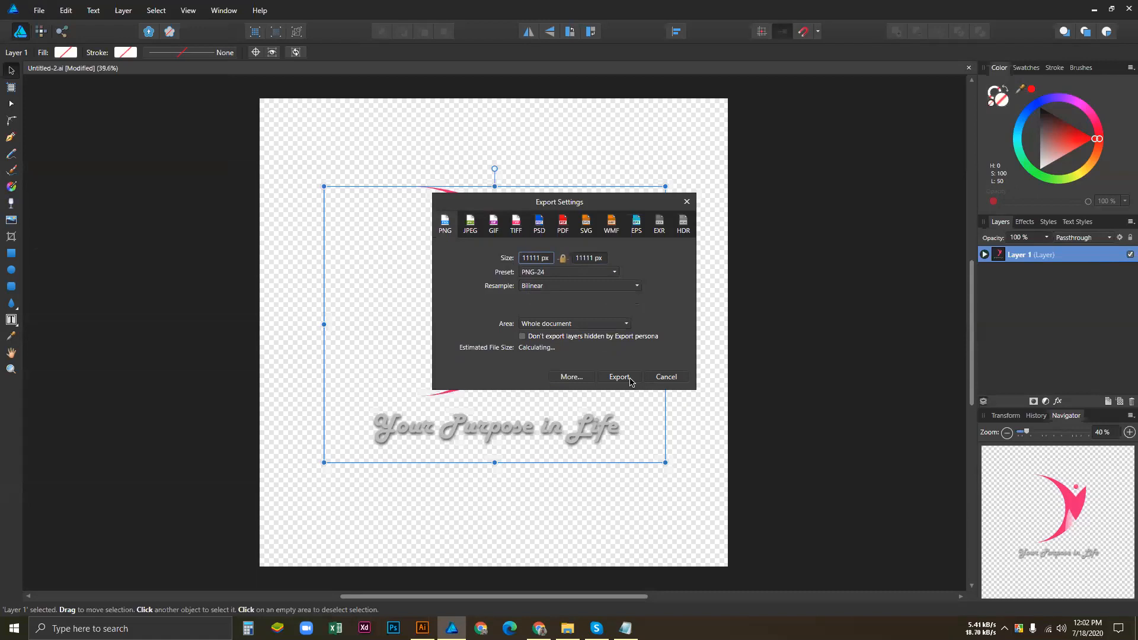
left_click(620, 378)
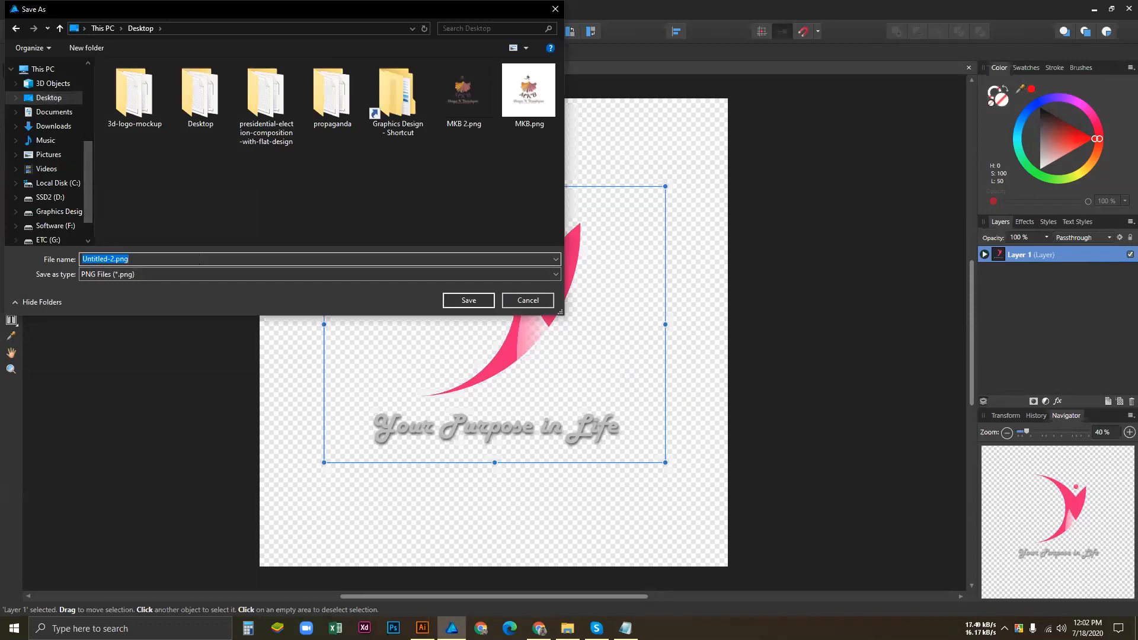
Name the exported PNG "Your Purpose in Life" to match the contest brief and save it to the desktop.
key("alt+Tab")
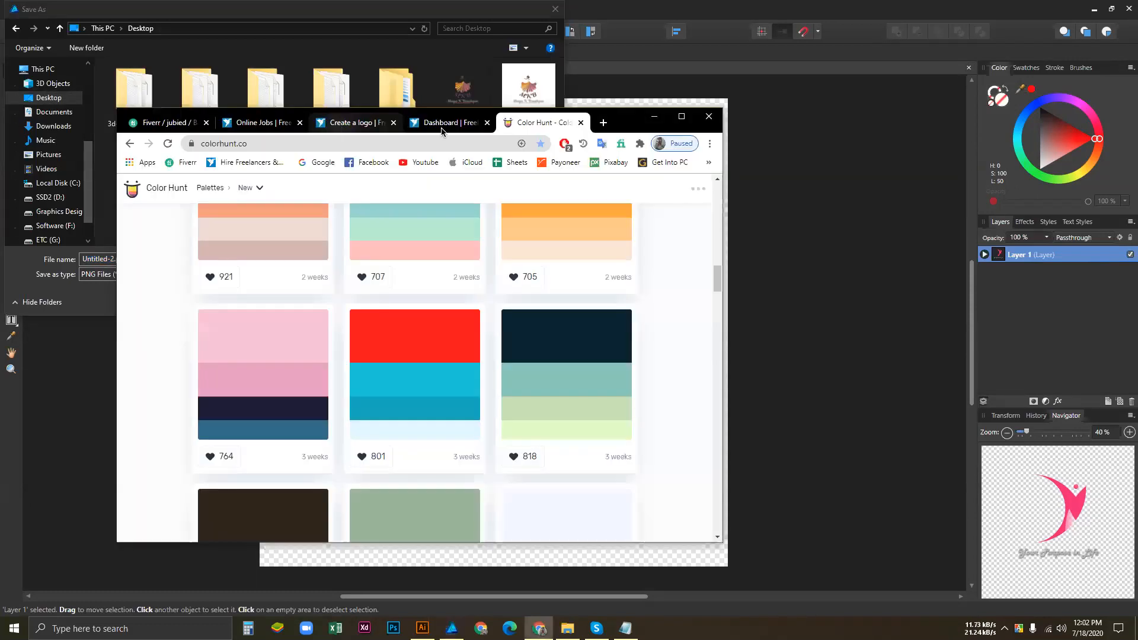
key("ctrl+shift+Tab")
left_click(351, 124)
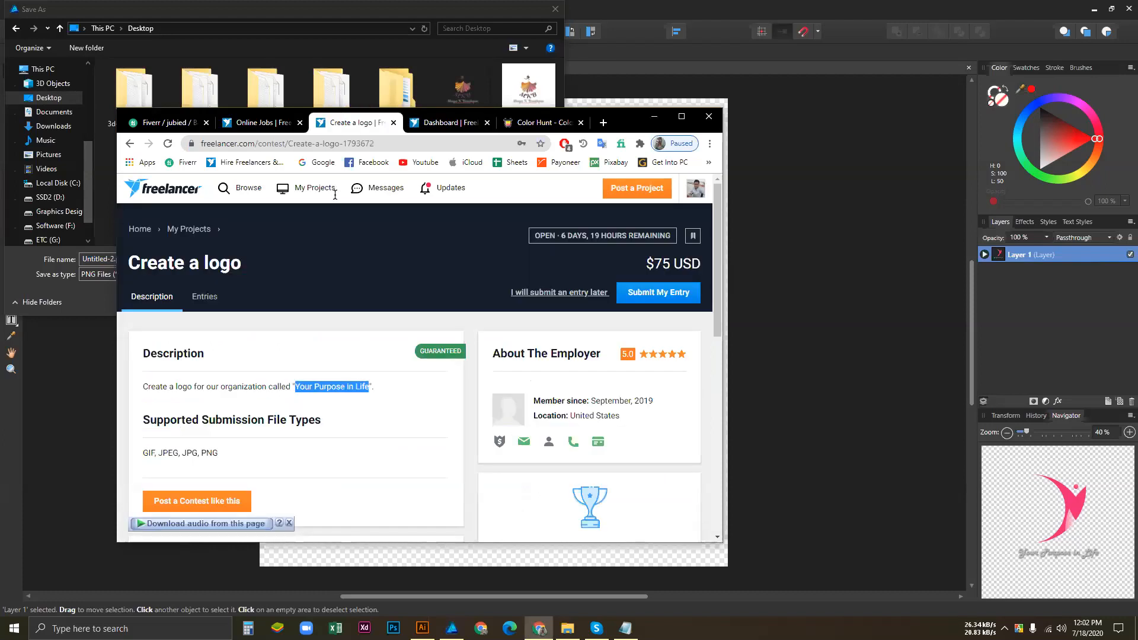
left_click(94, 259)
type("Your Purpose in Life")
key("ctrl+a")
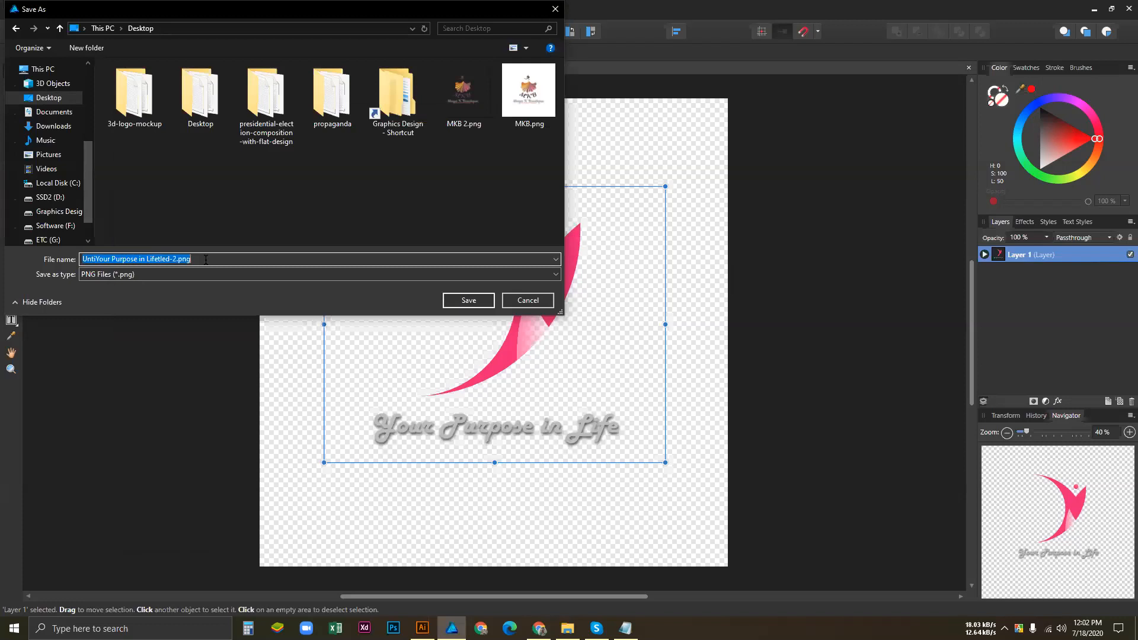
type("Your Purpose in Life")
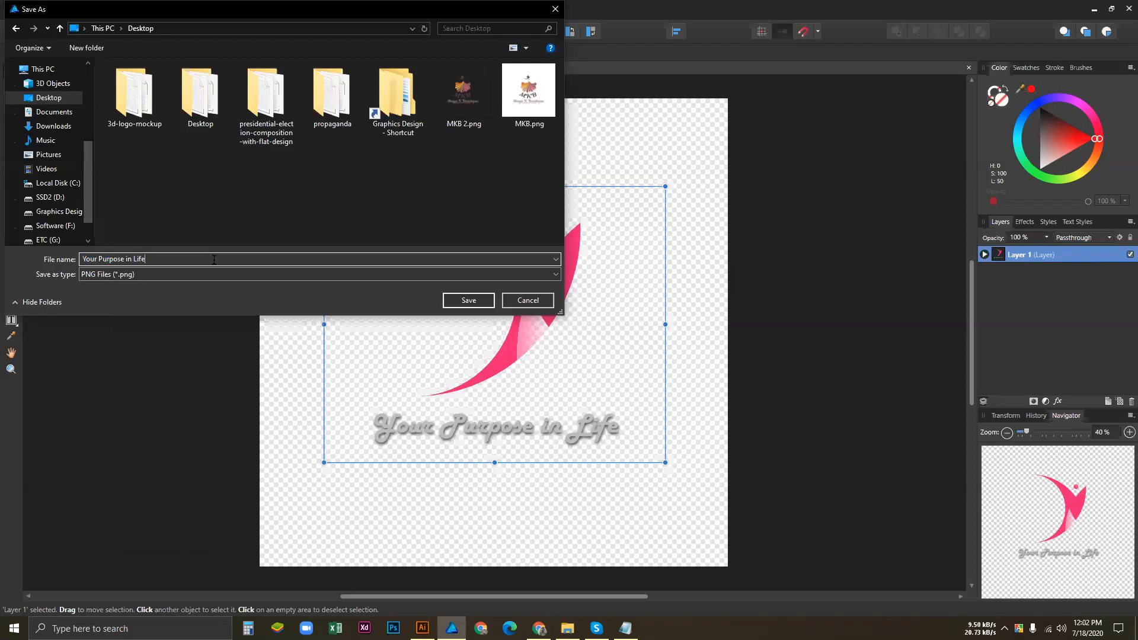
key("ctrl+z")
left_click(84, 259)
left_click_drag(98, 259, 177, 259)
left_click(474, 300)
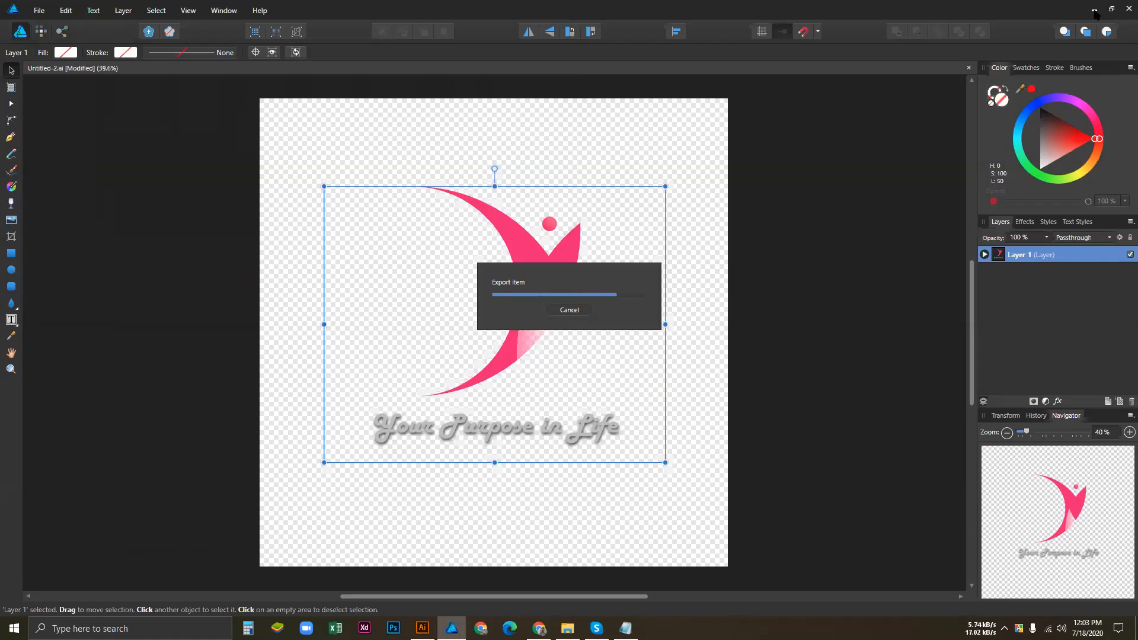
Open the exported Your Purpose in Life.png from the desktop, inspect the logo and tagline up close, and close the viewer.
left_click(1095, 10)
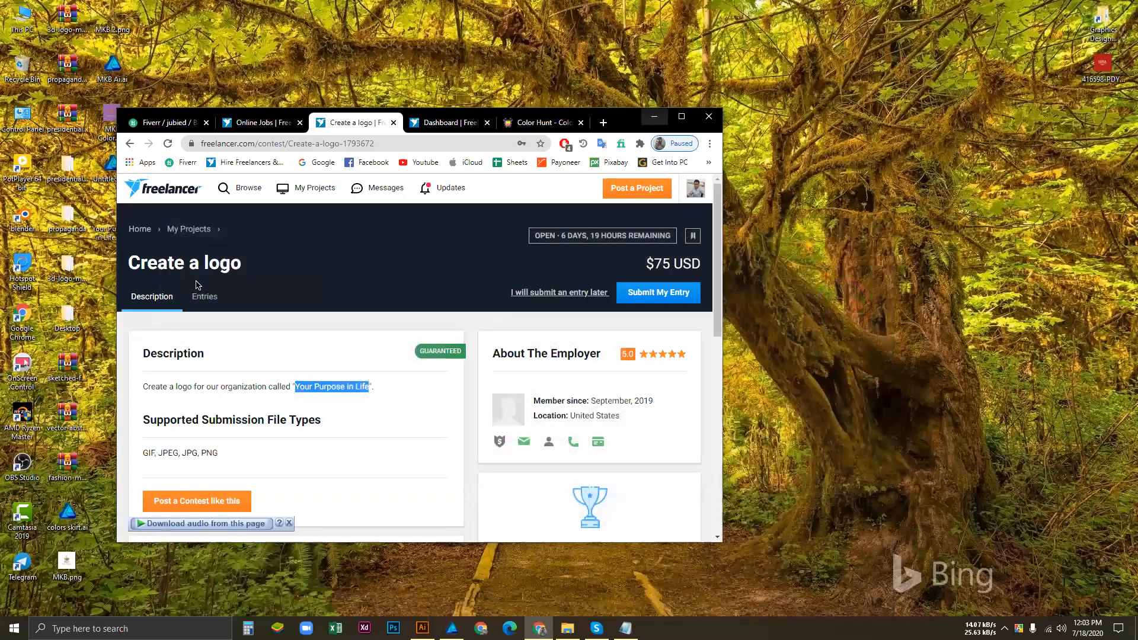
double_click(124, 219)
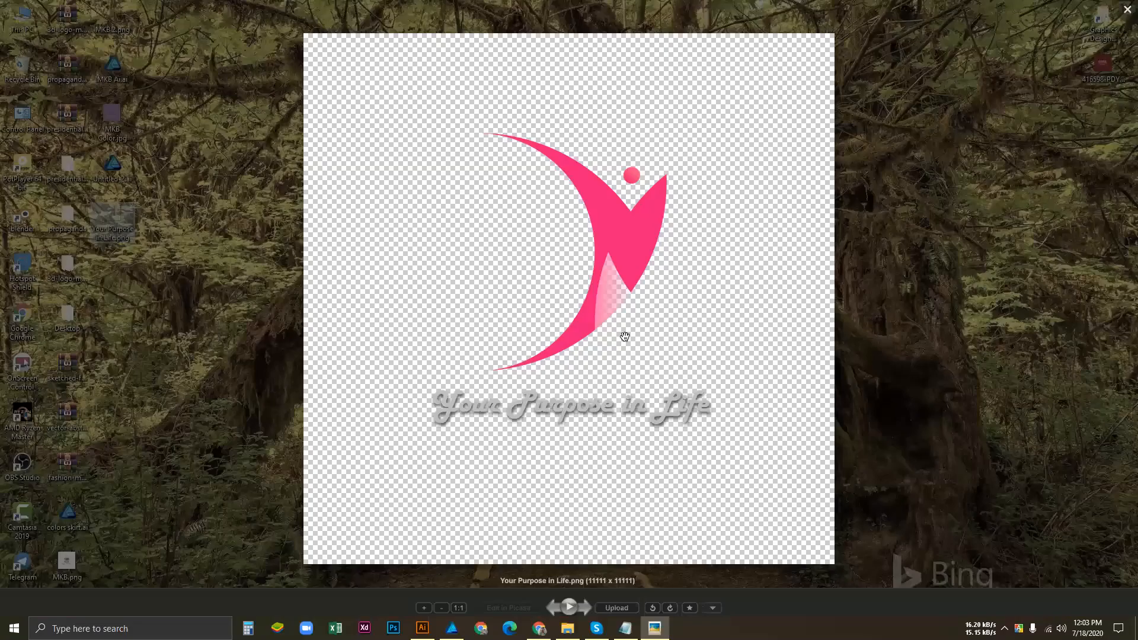
scroll(625, 336, "up", 2)
scroll(625, 336, "up", 2)
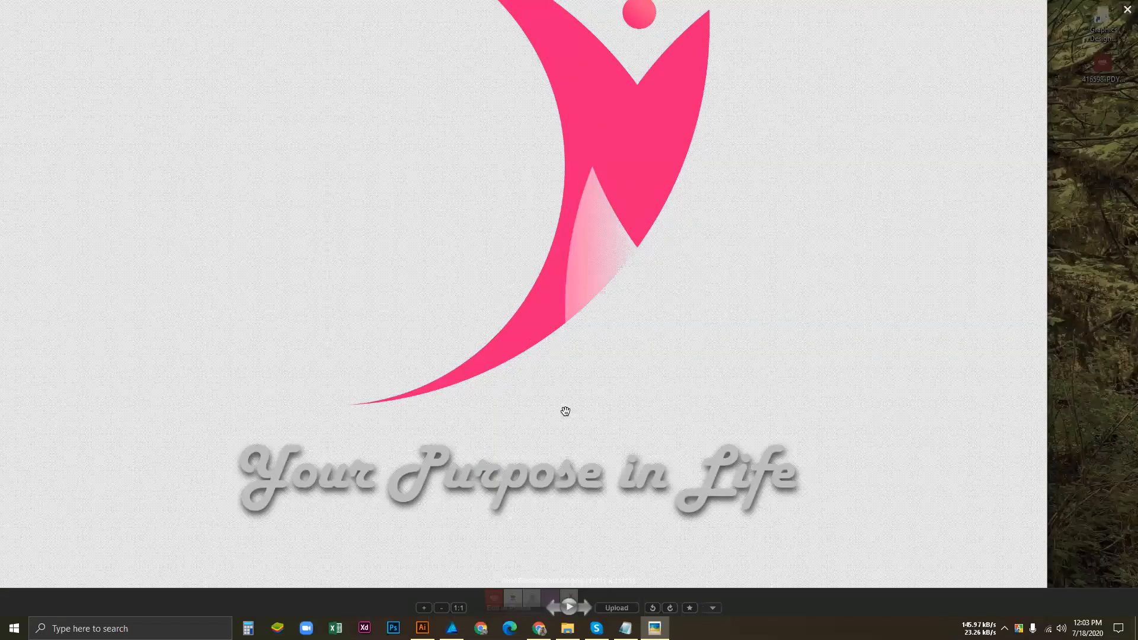
scroll(565, 412, "up", 2)
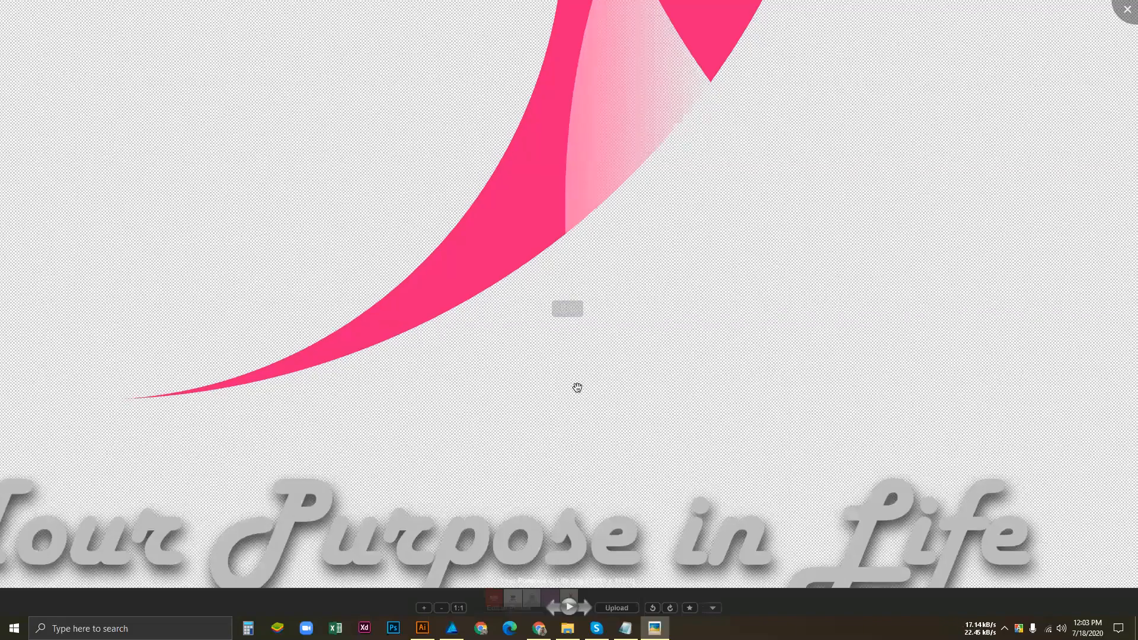
scroll(599, 300, "down", 3)
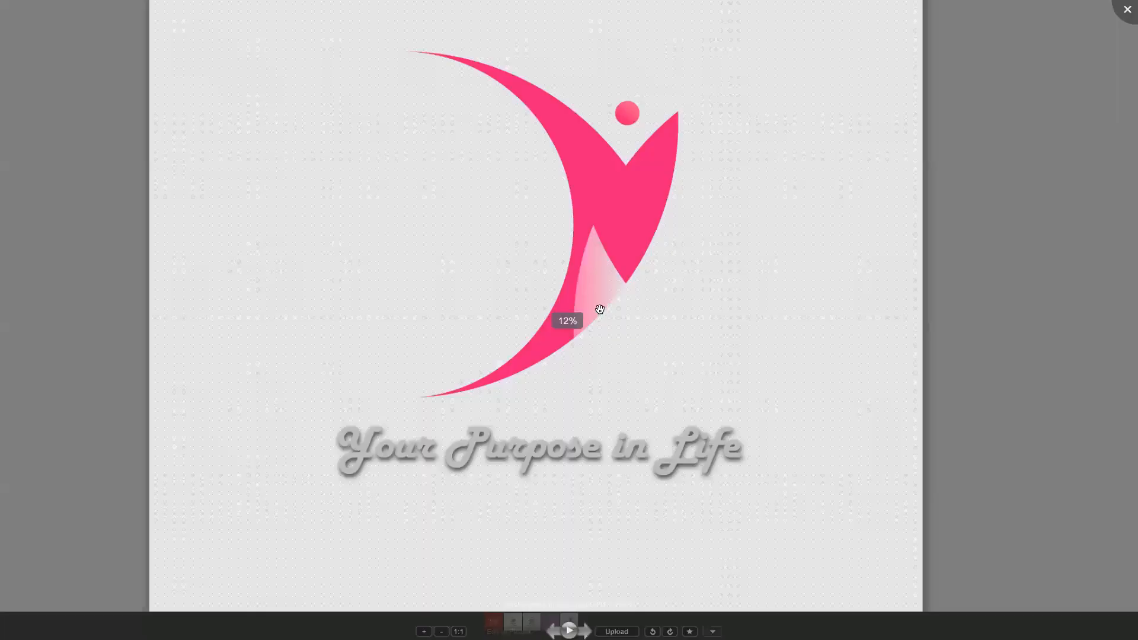
scroll(597, 325, "down", 1)
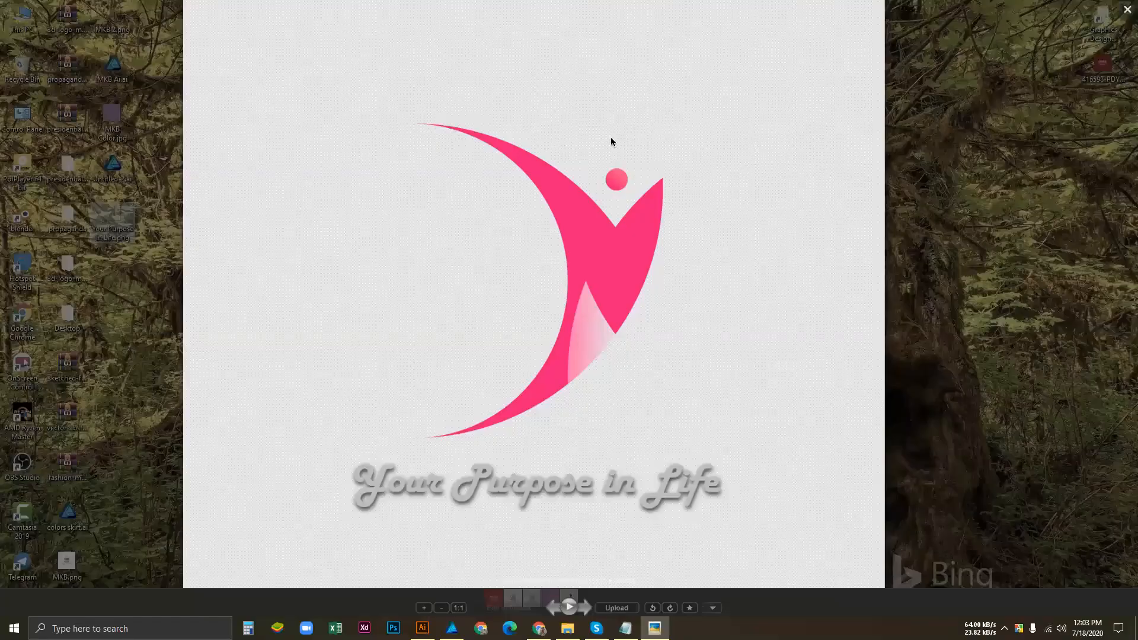
key("Escape")
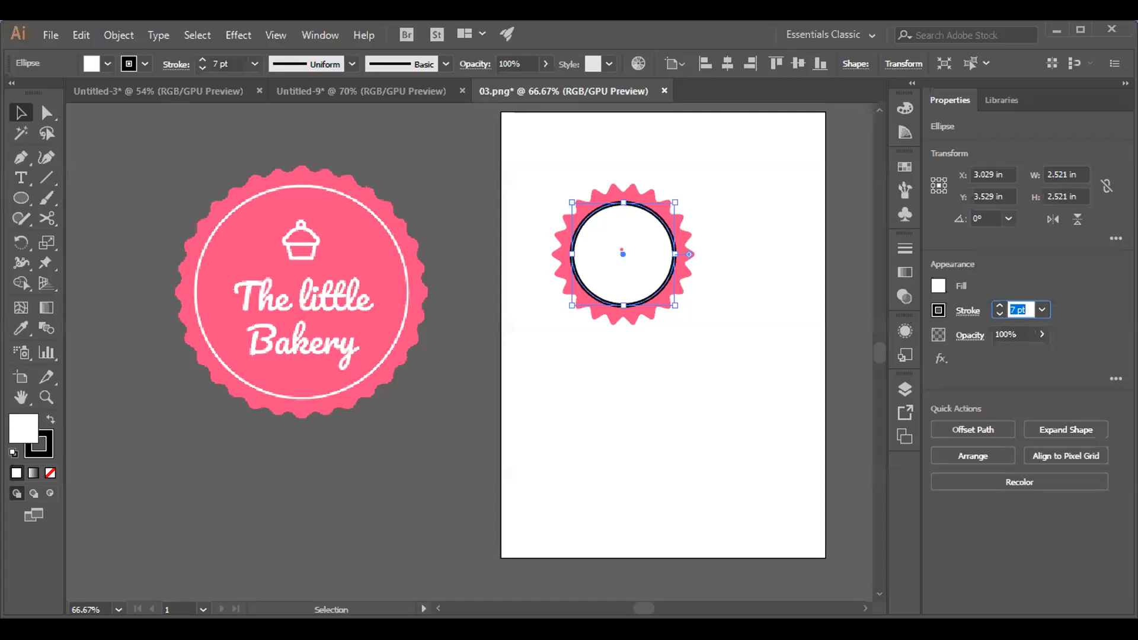
Fill the white inner circle of the new badge with the pink sampled from the reference bakery badge.
left_click(21, 113)
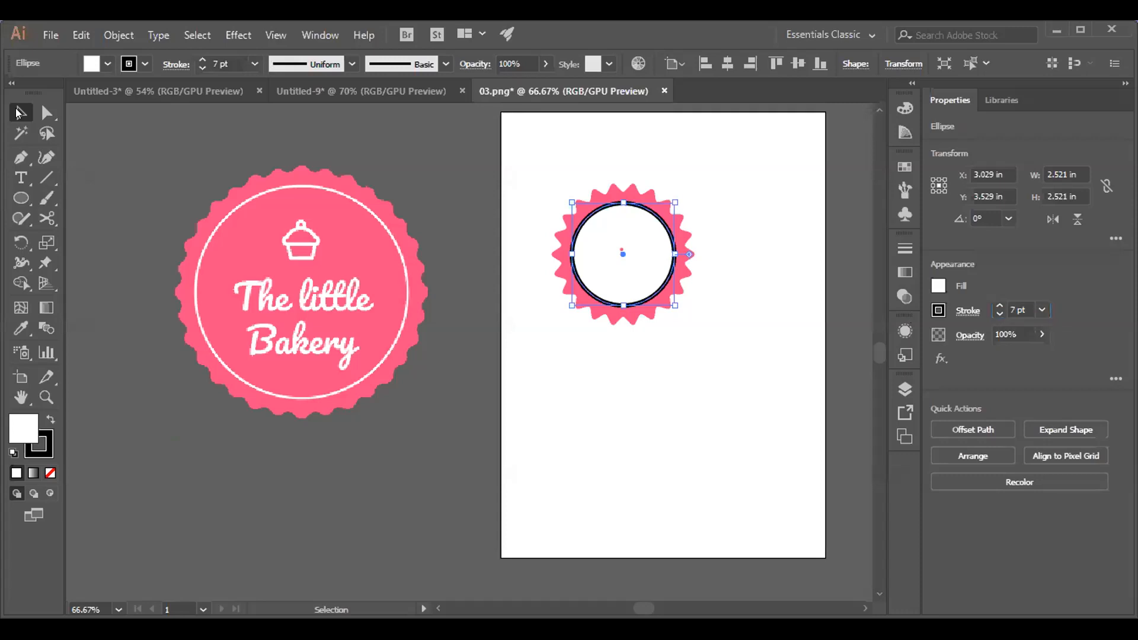
left_click(705, 356)
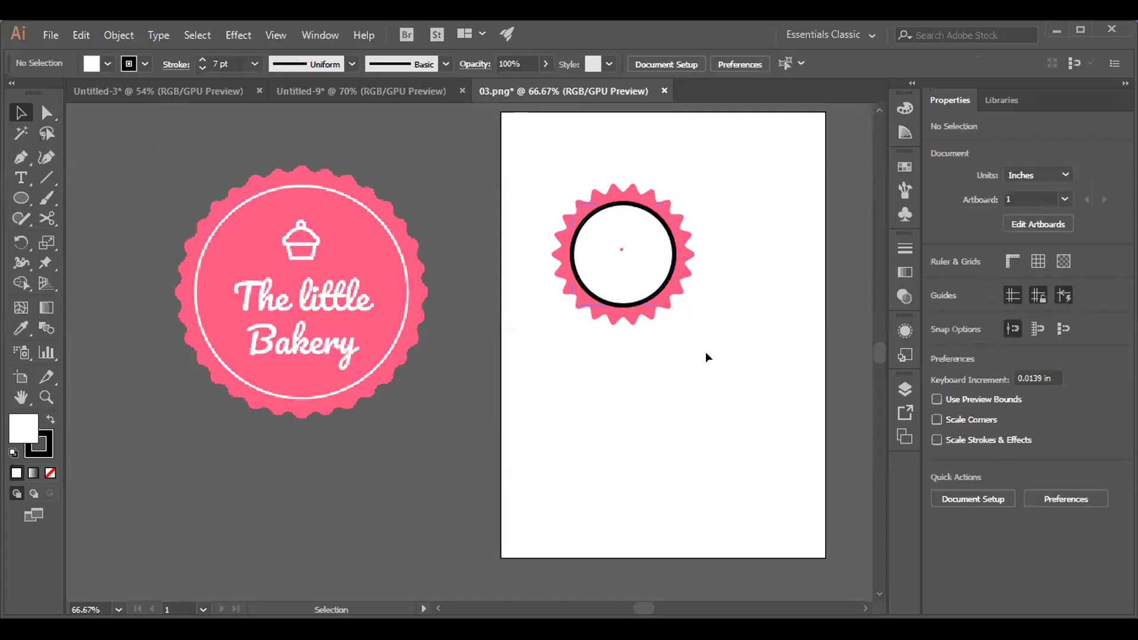
left_click(640, 260)
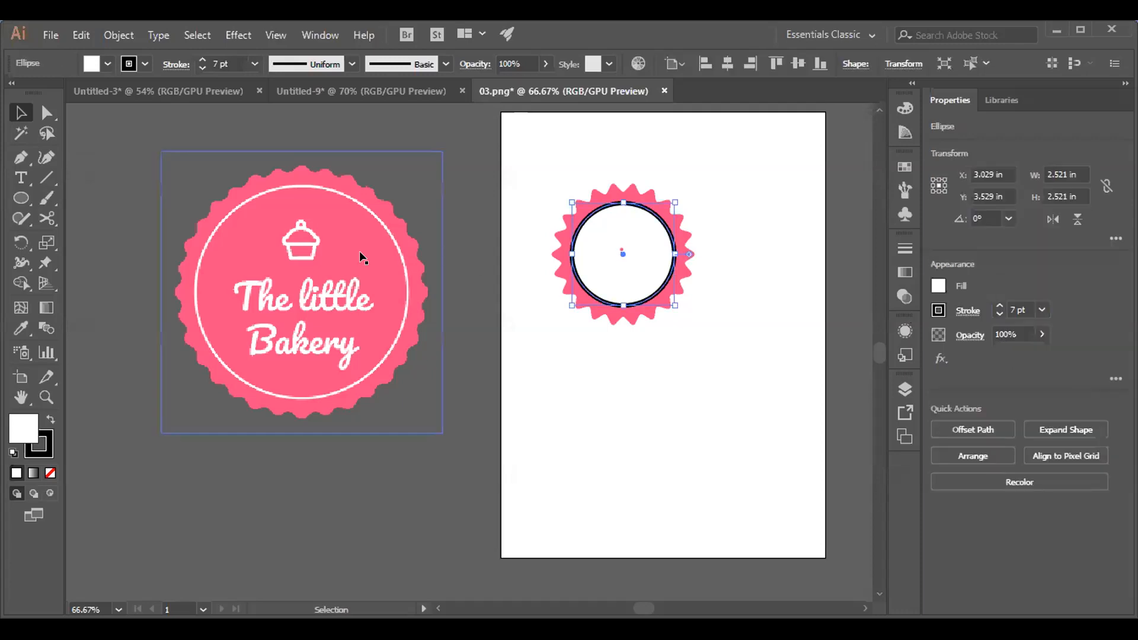
left_click(18, 325)
left_click(347, 256)
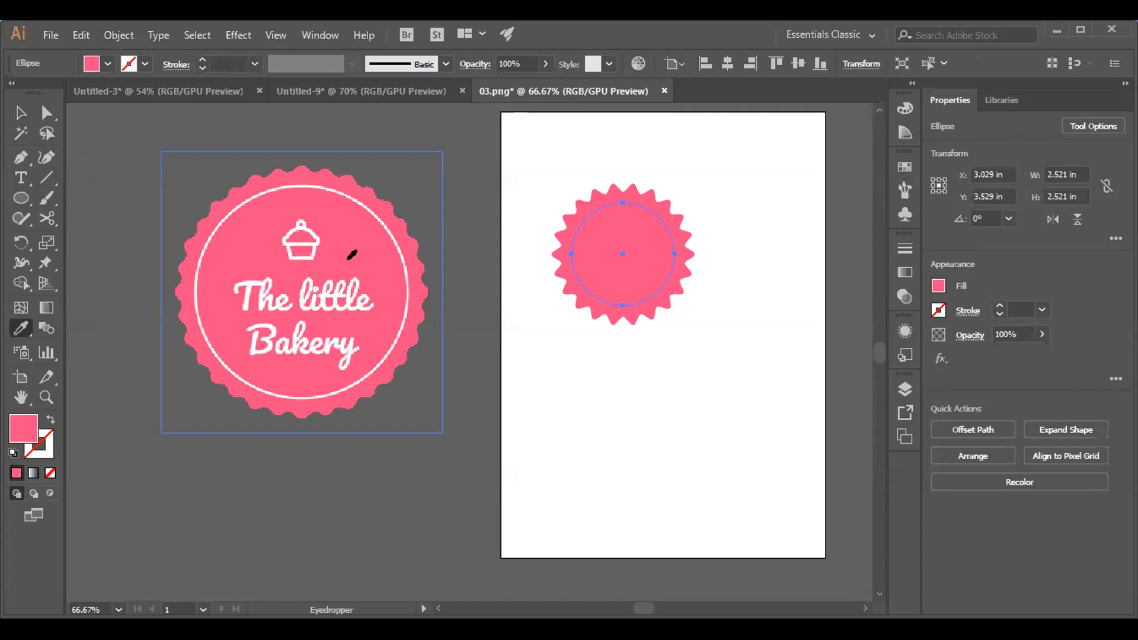
Give the badge's inner circle a 5 pt black stroke and deselect it.
left_click(14, 117)
key("a")
key("ctrl+1")
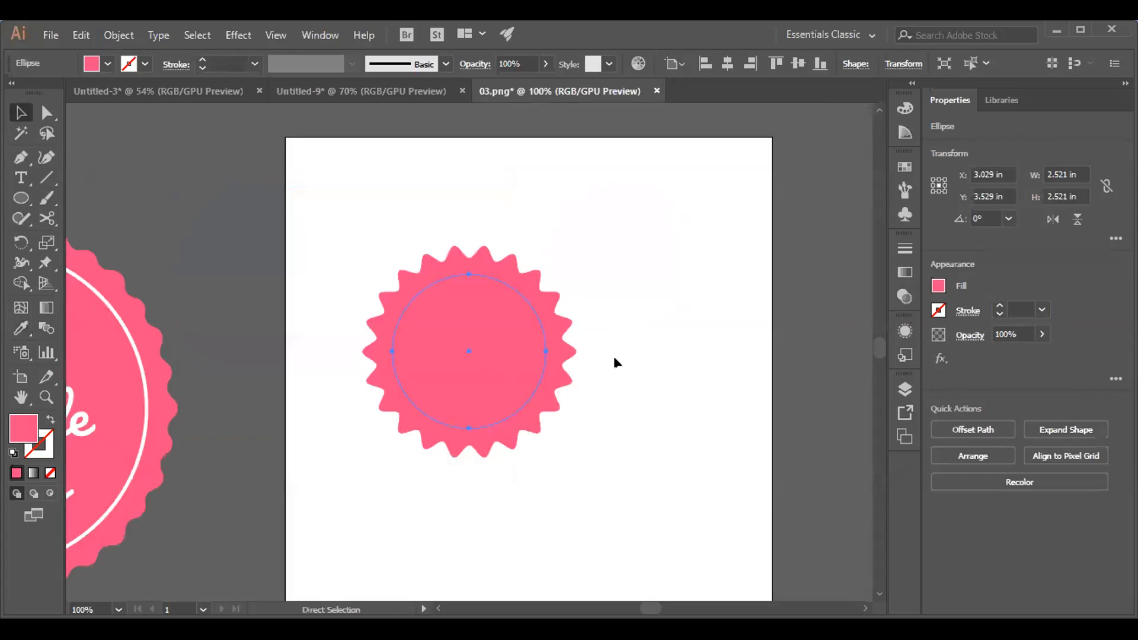
key("ctrl+equal")
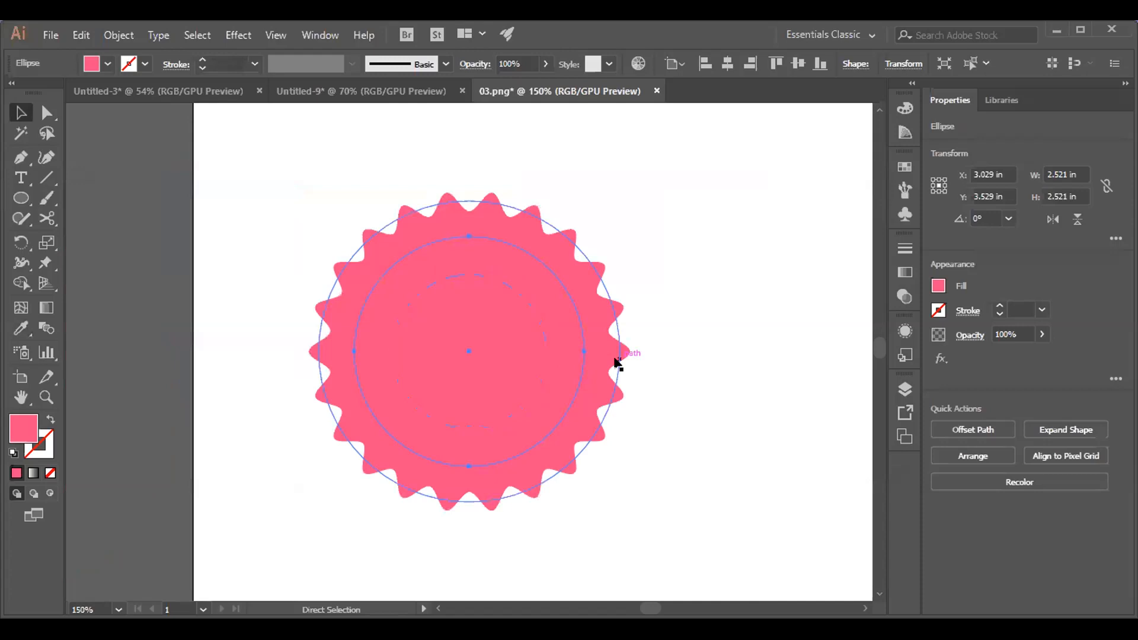
key("ctrl+equal")
key("v")
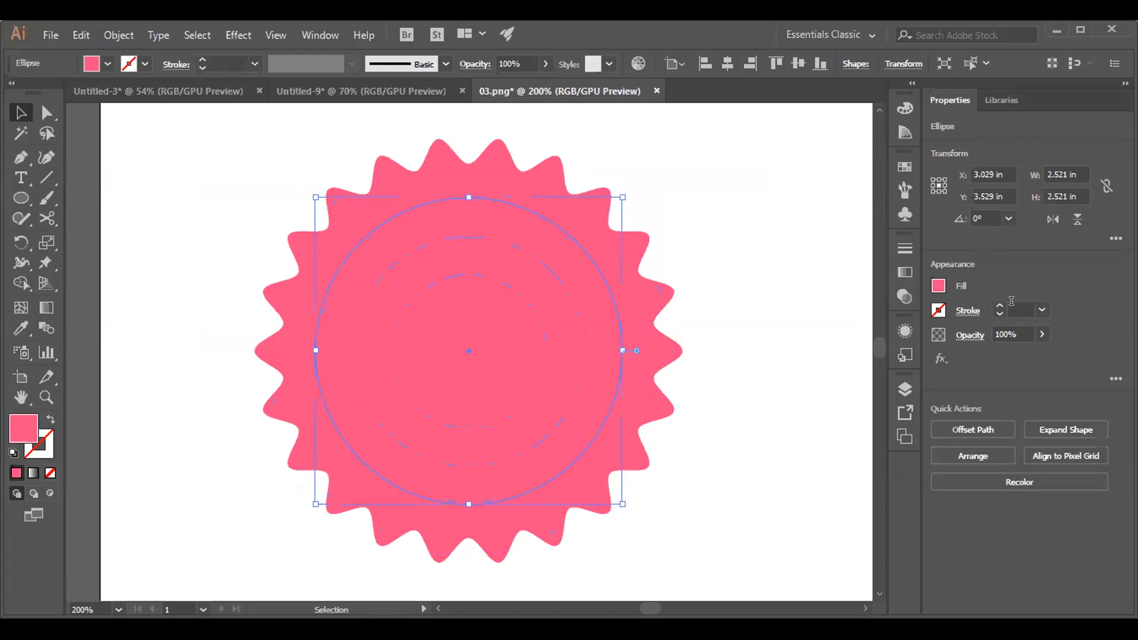
left_click(1016, 304)
type("2")
key("Return")
key("Up")
key("Up")
key("Up")
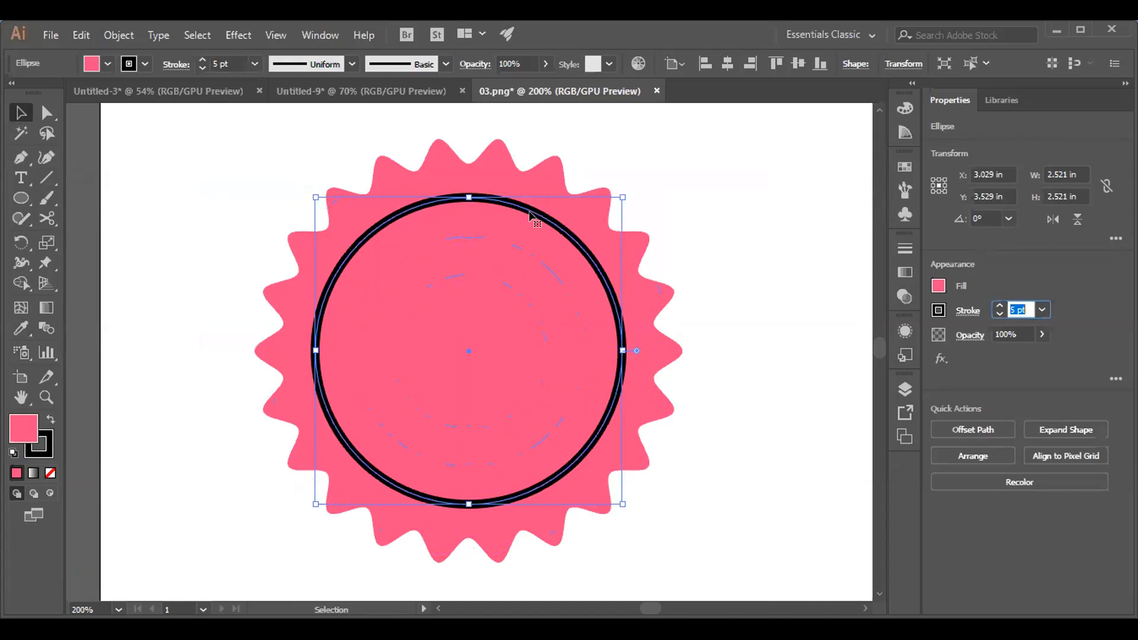
left_click(774, 276)
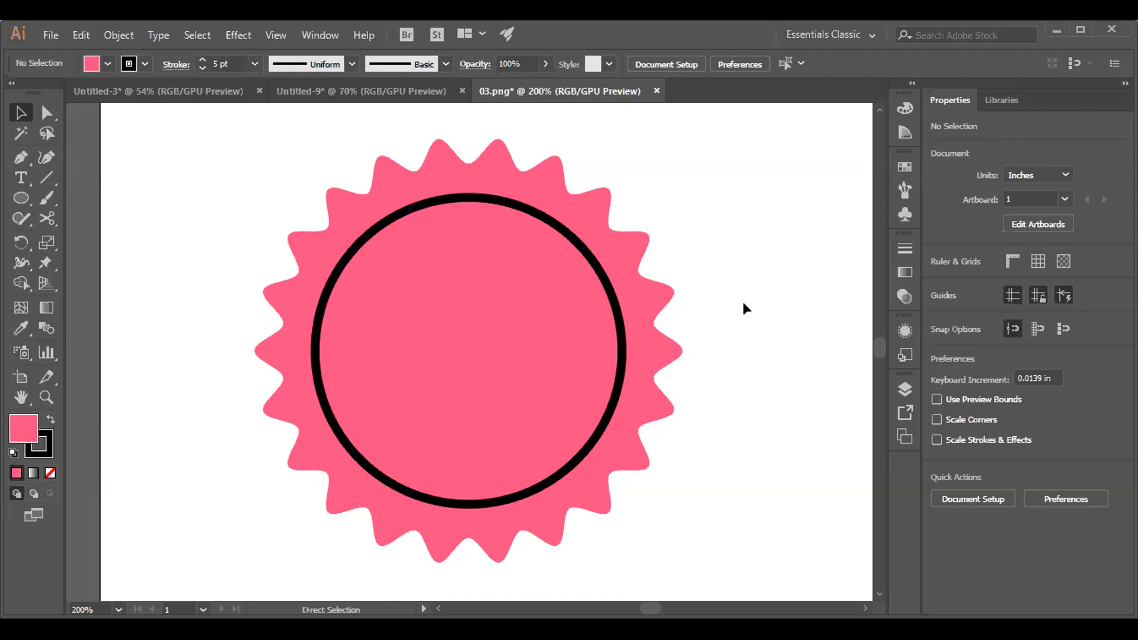
View the badge beside the reference, magnify the blank lower artboard with the Zoom tool, and return to 66.67% zoom.
key("ctrl+minus")
key("ctrl+minus")
key("ctrl+minus")
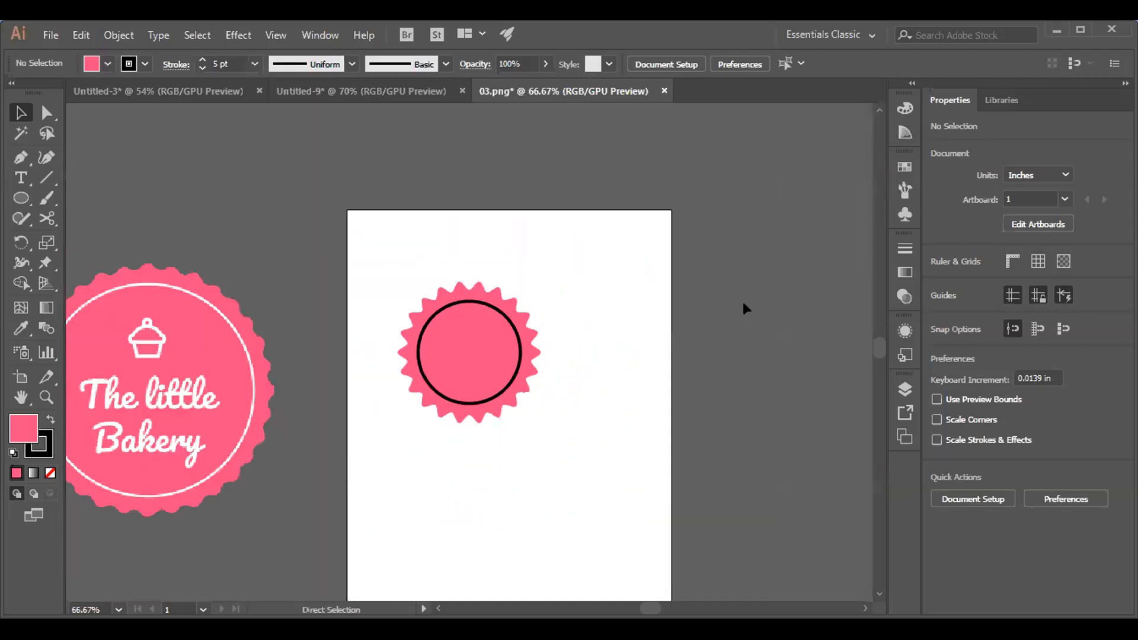
key("ctrl+minus")
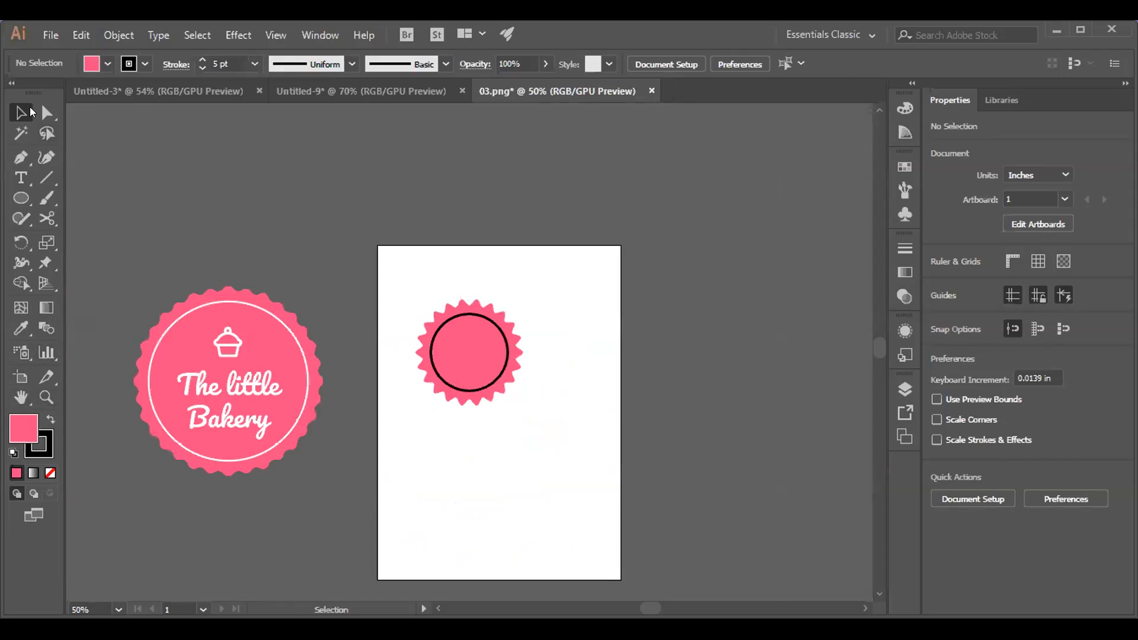
left_click(47, 396)
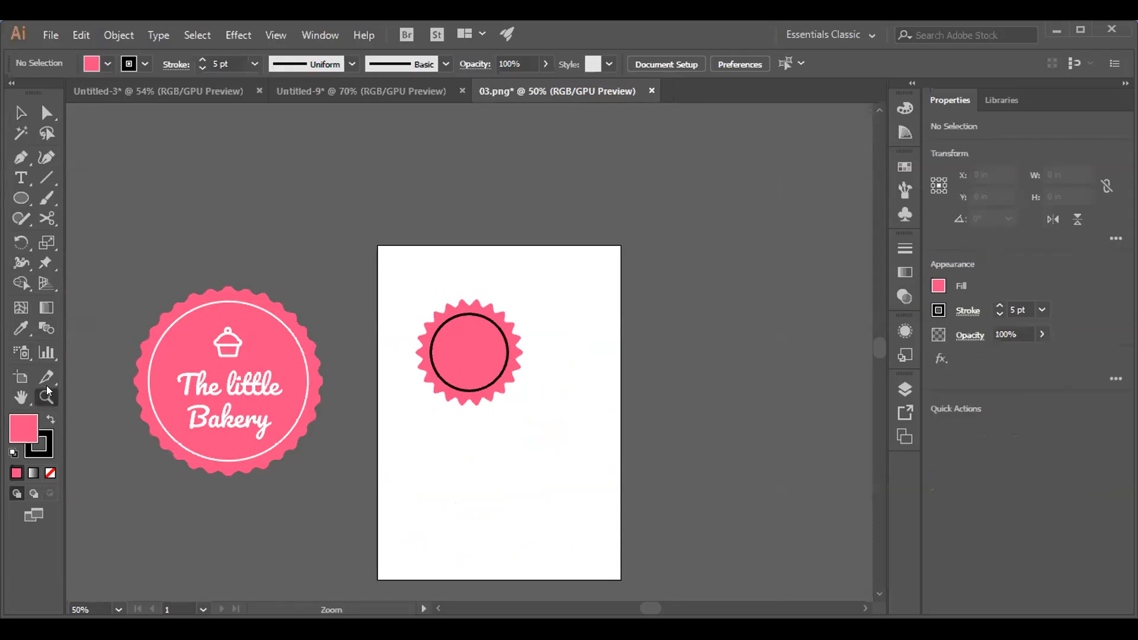
left_click(497, 492)
left_click(496, 491)
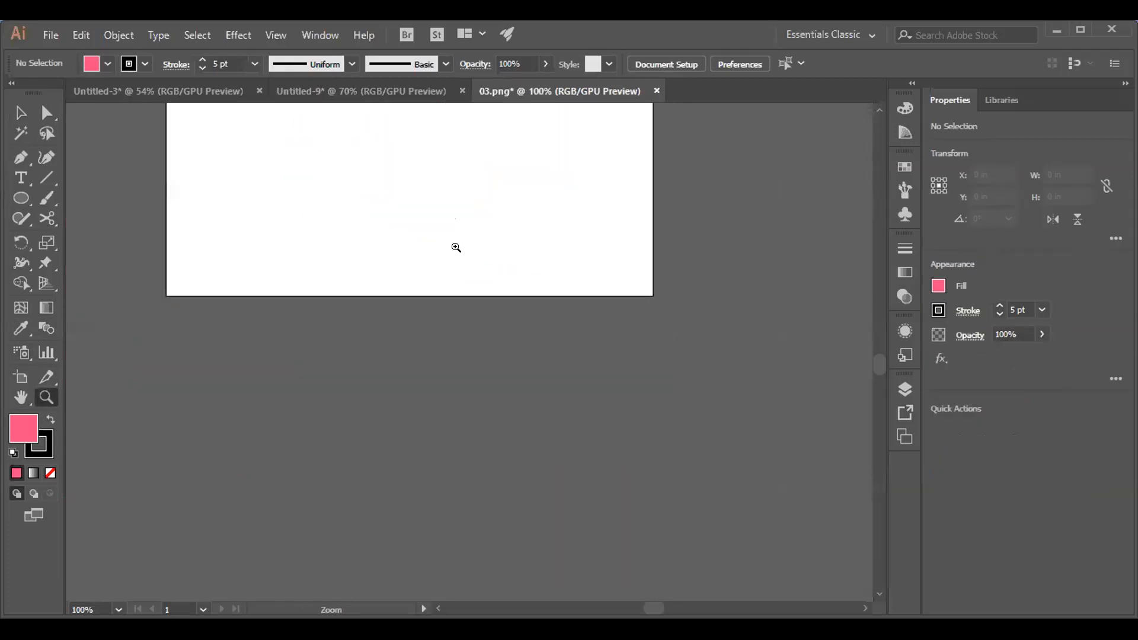
left_click_drag(457, 254, 479, 297)
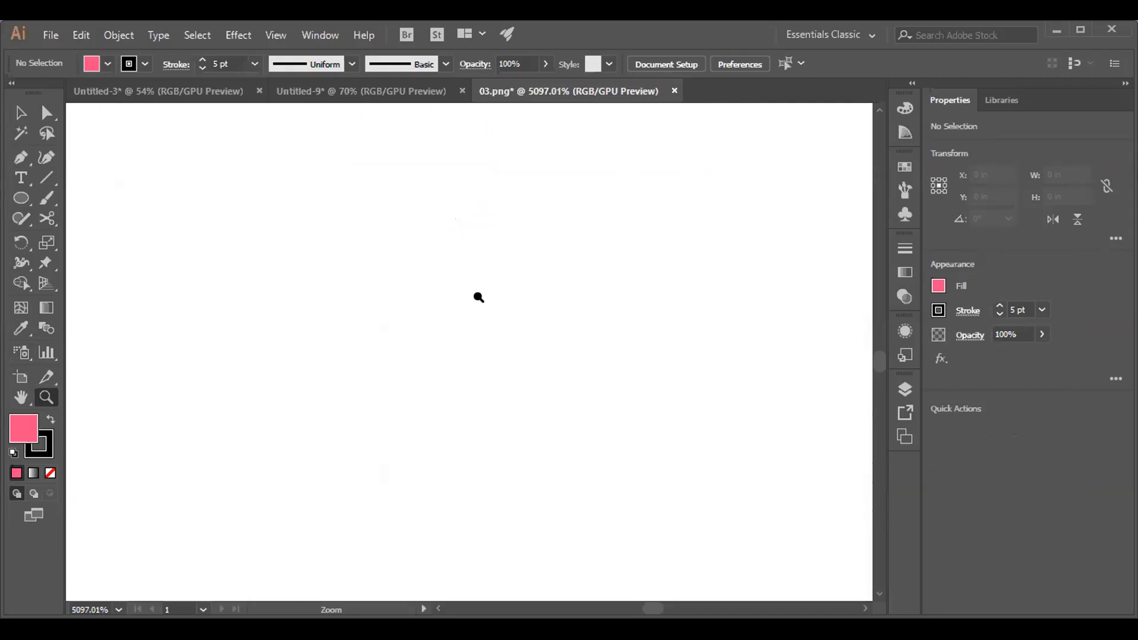
key("ctrl+minus")
key("ctrl+minus")
key("ctrl+minus")
key("ctrl+minus")
key("ctrl+minus")
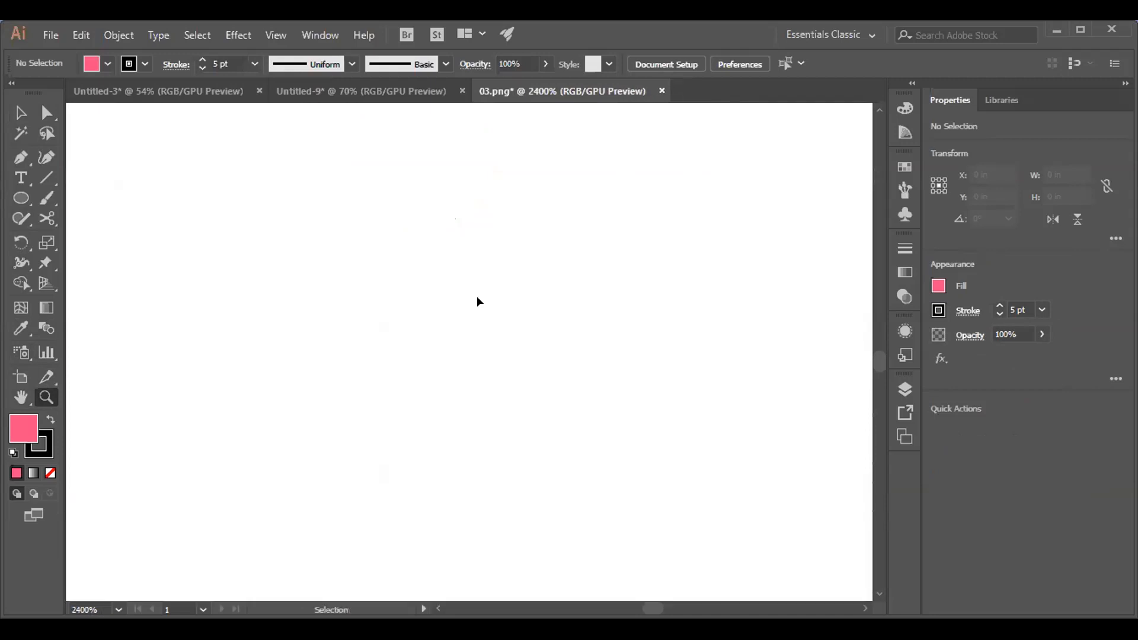
key("ctrl+minus")
key("ctrl+minus")
key("ctrl+minus")
key("ctrl+minus")
key("ctrl+minus")
key("ctrl+minus")
key("ctrl+minus")
key("ctrl+minus")
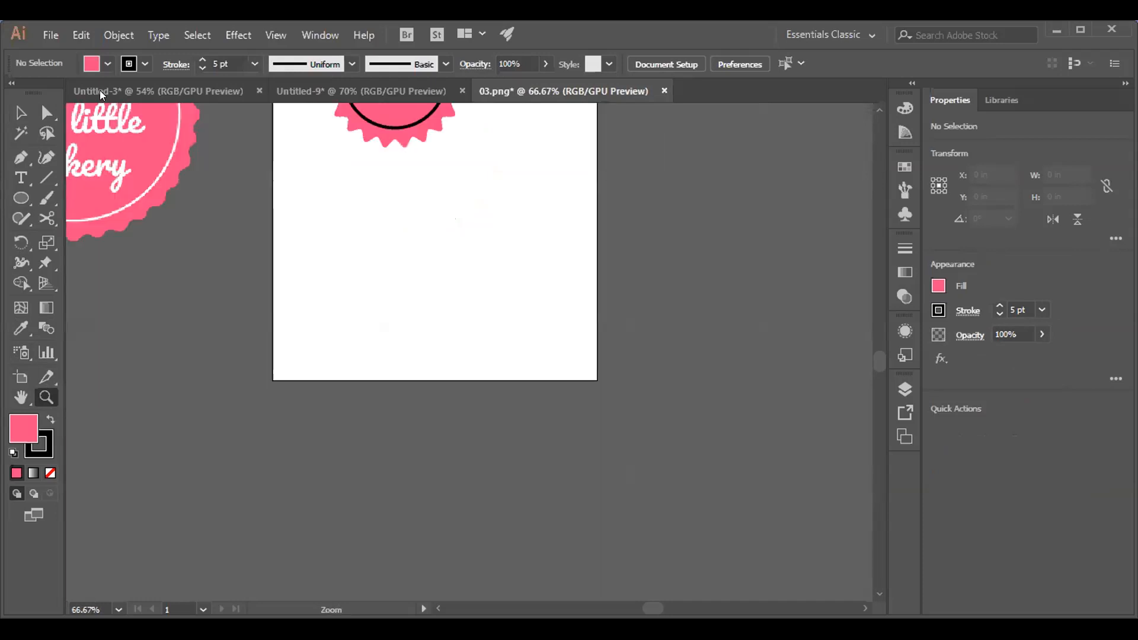
Pan the canvas with the Hand tool until the reference badge and the new badge are both in view.
left_click(20, 114)
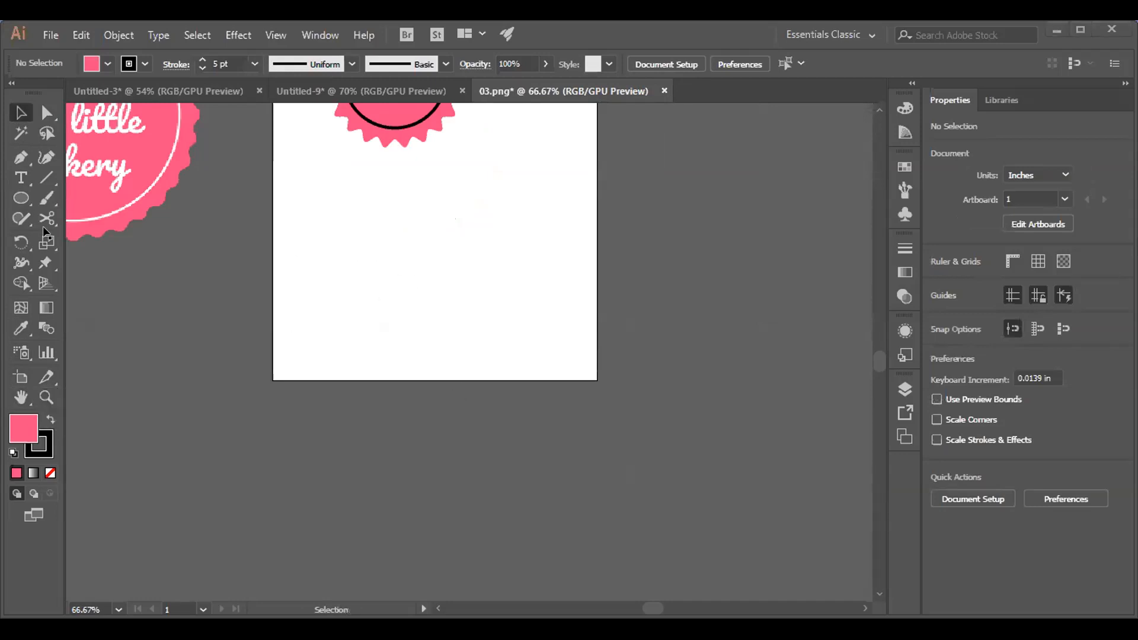
left_click(46, 112)
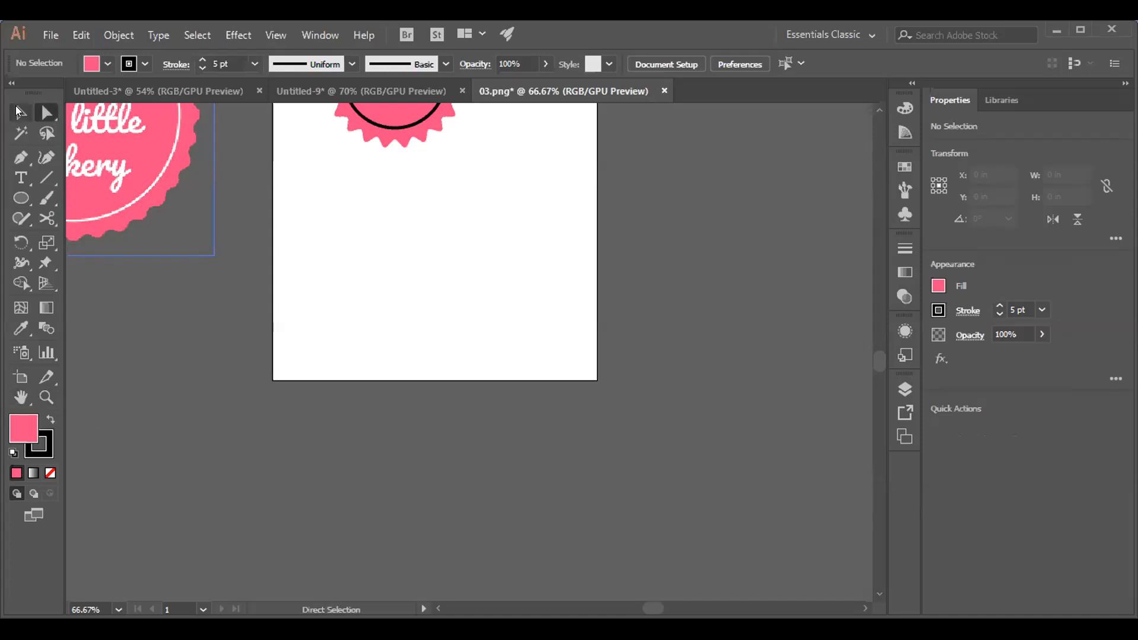
key("v")
left_click(19, 394)
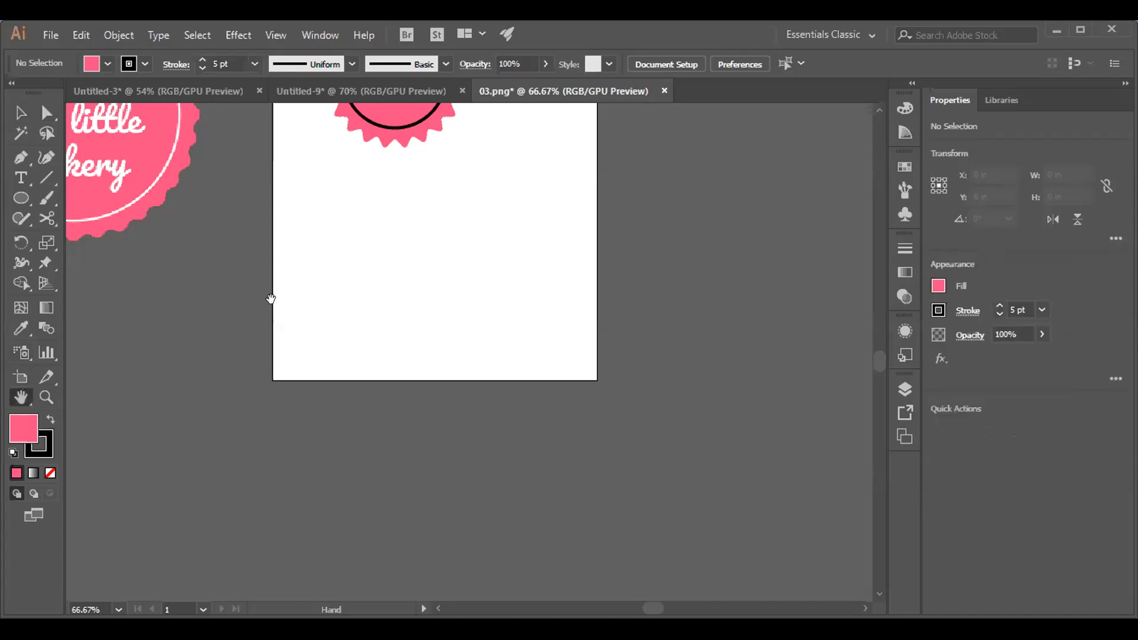
left_click_drag(330, 269, 496, 449)
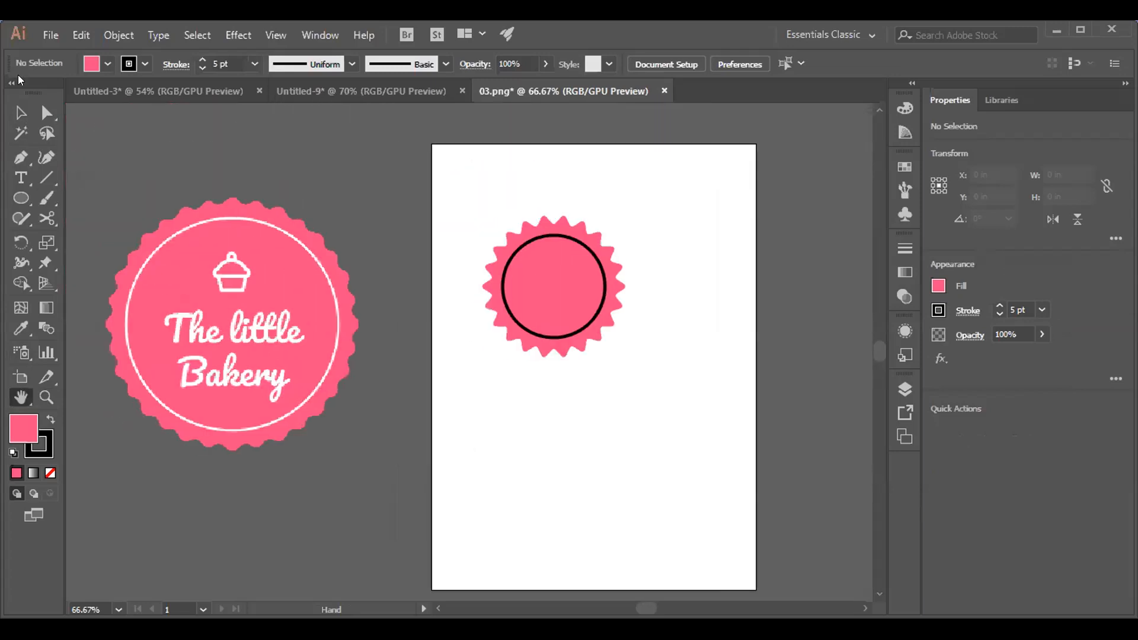
left_click(21, 110)
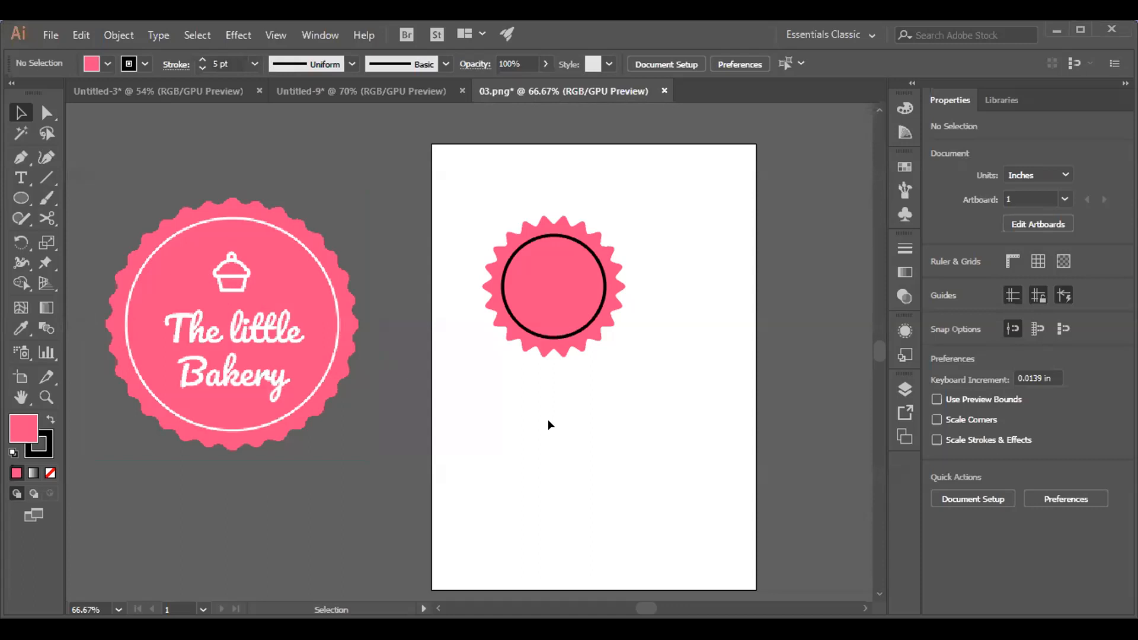
Select the new badge's inner circle and give it the white, stroke-free appearance sampled with the Eyedropper from the blank artboard.
key("a")
key("ctrl+plus")
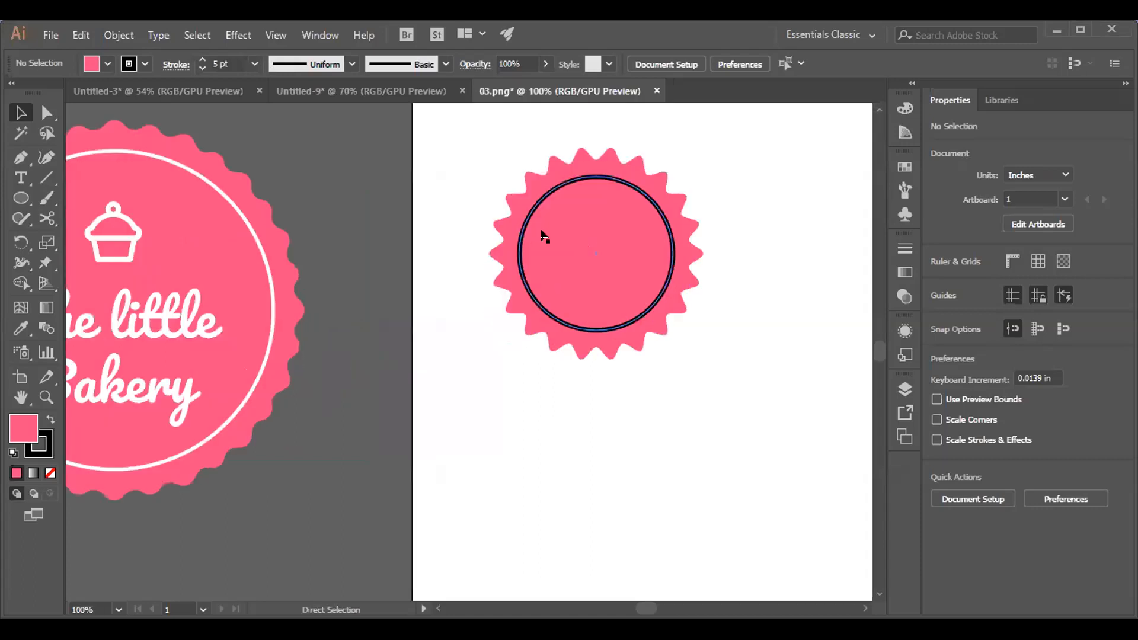
key("ctrl+plus")
left_click(535, 234)
key("v")
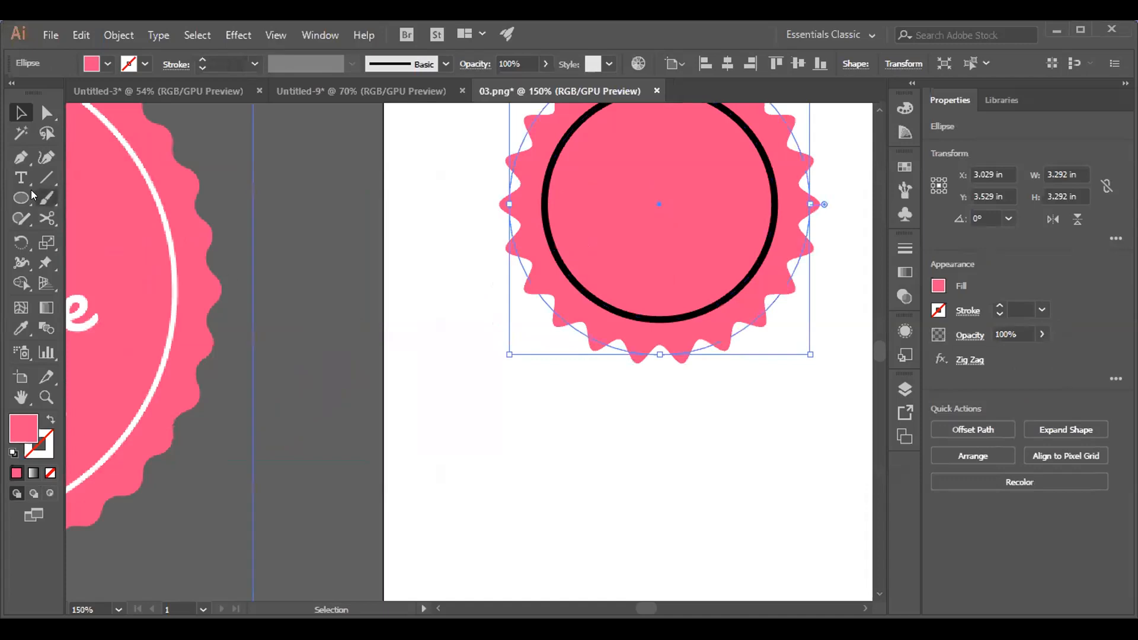
left_click(21, 328)
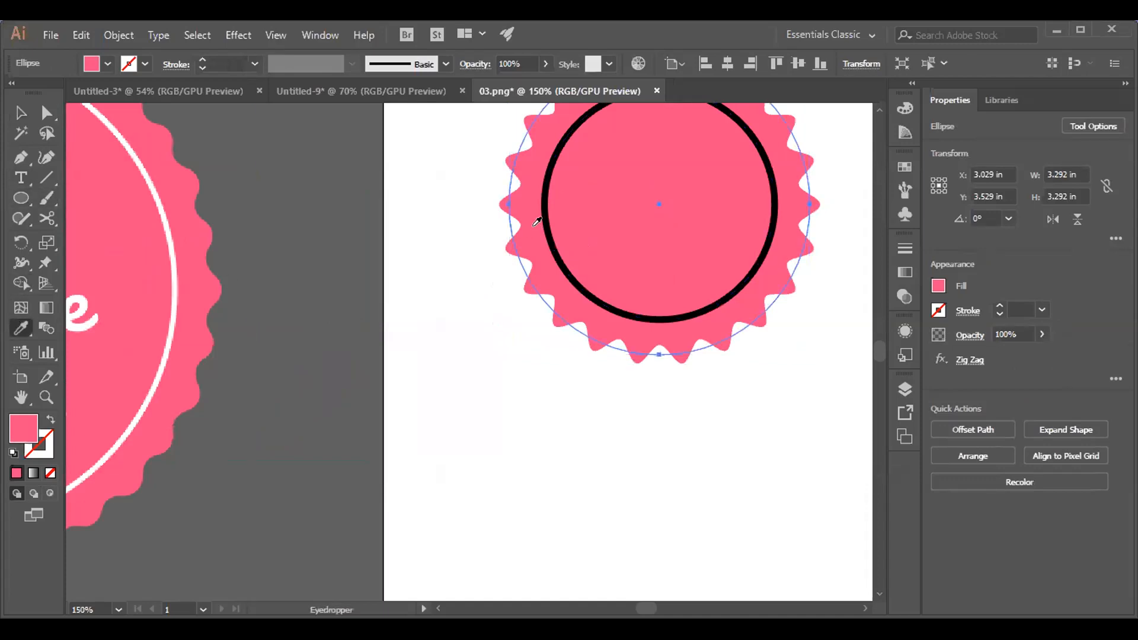
left_click(20, 112)
left_click(545, 231)
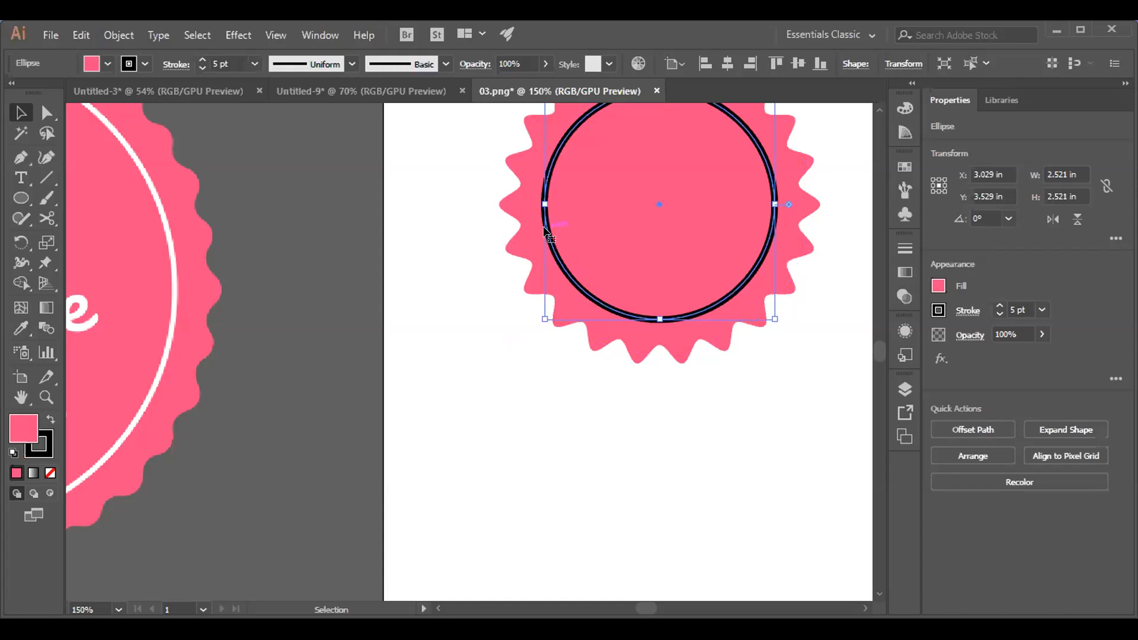
left_click(19, 327)
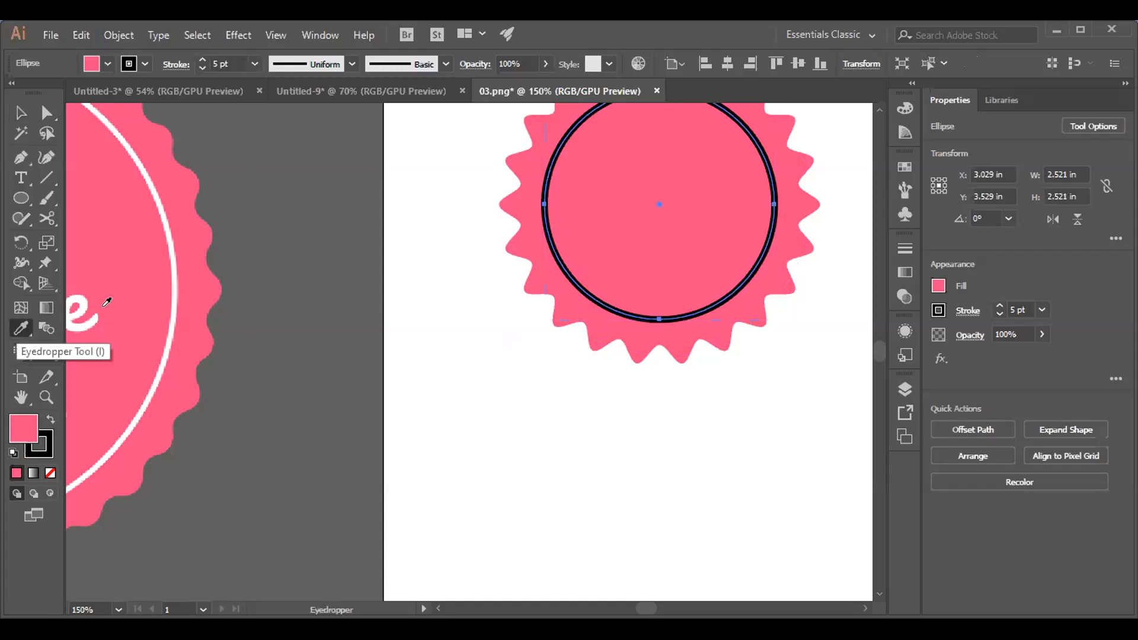
left_click(414, 288)
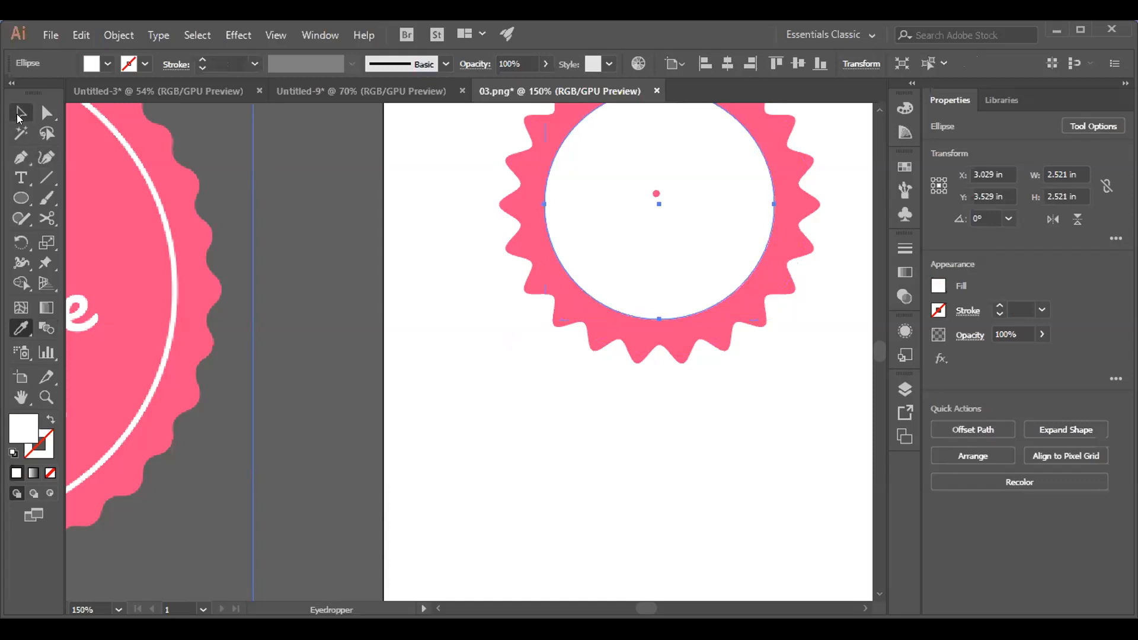
left_click(20, 114)
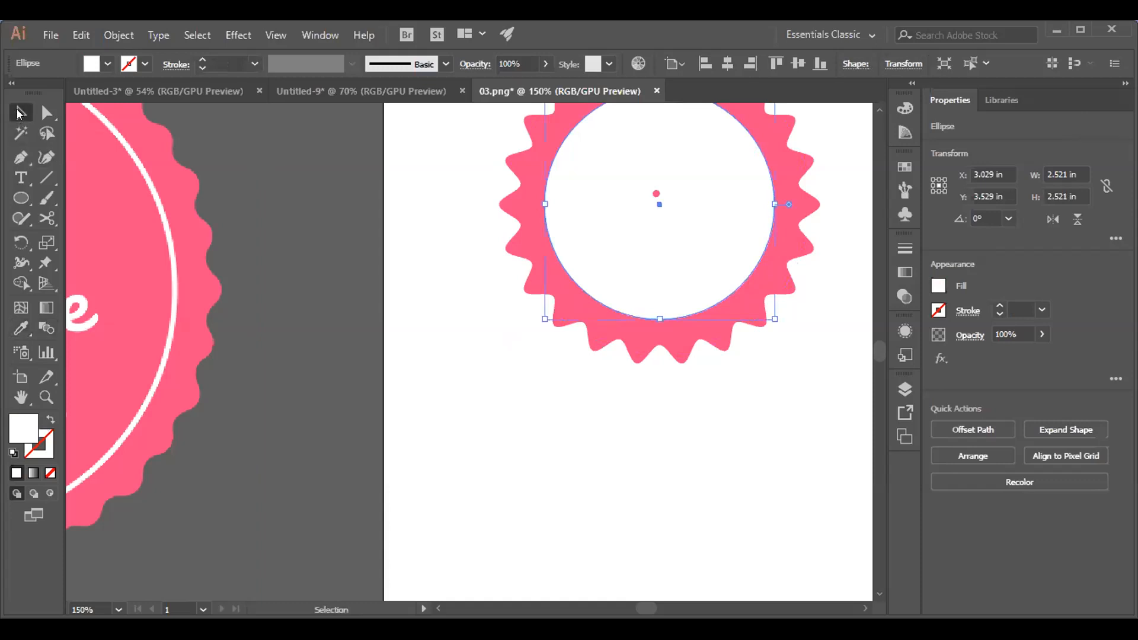
Swap the inner circle's fill and stroke to leave a white outline with no fill, and set the stroke weight to 6 pt.
left_click(49, 419)
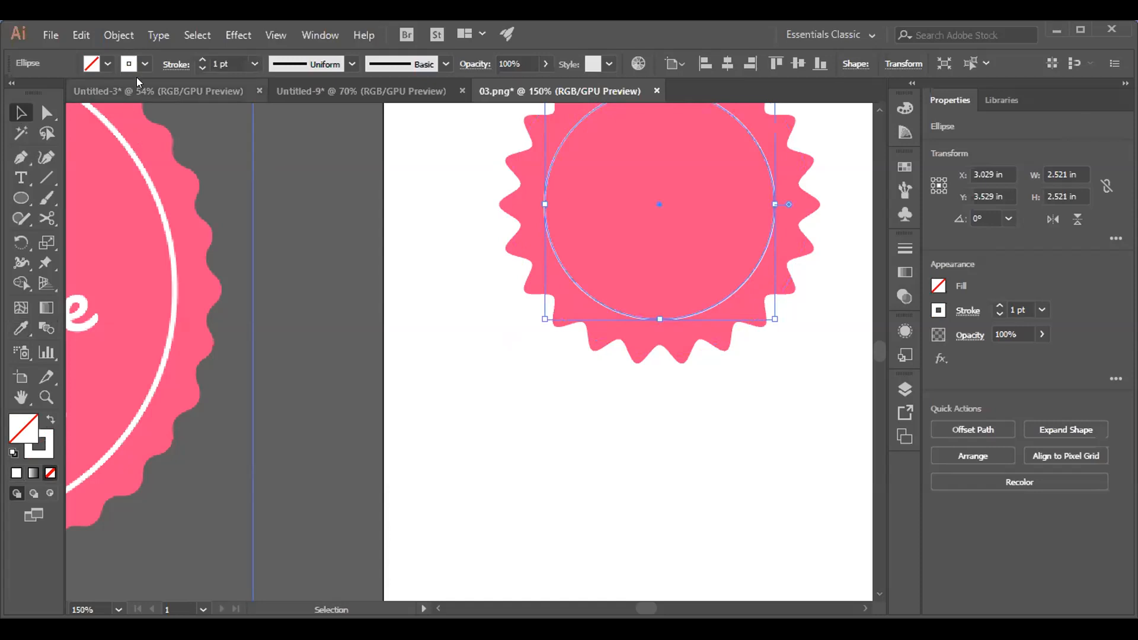
left_click(201, 60)
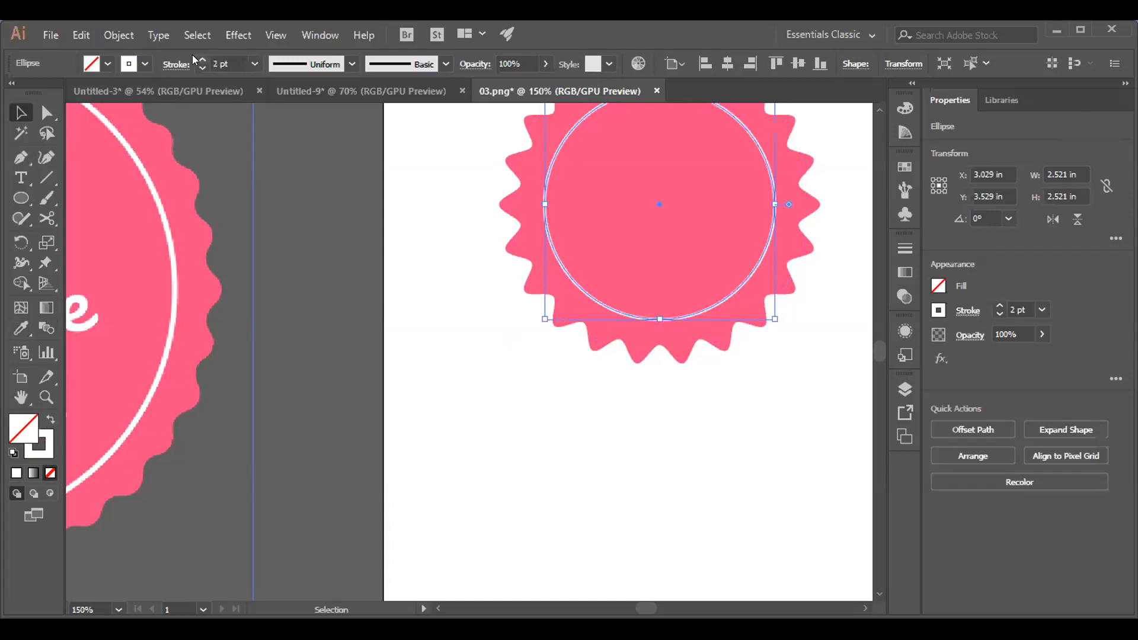
left_click(195, 56)
left_click(195, 55)
left_click(195, 55)
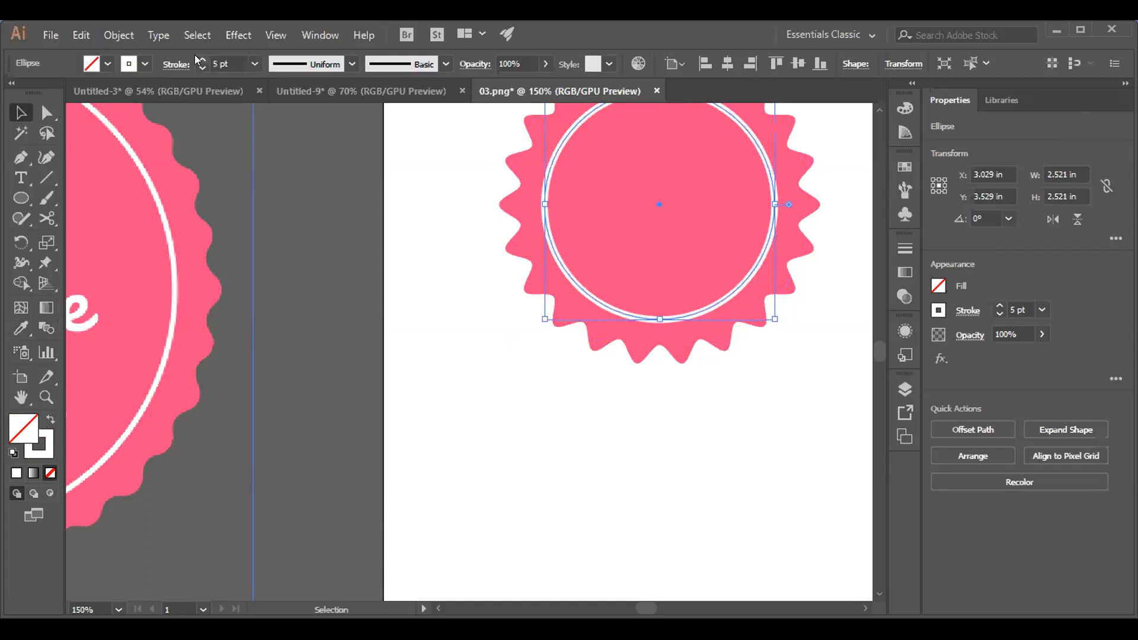
left_click(194, 55)
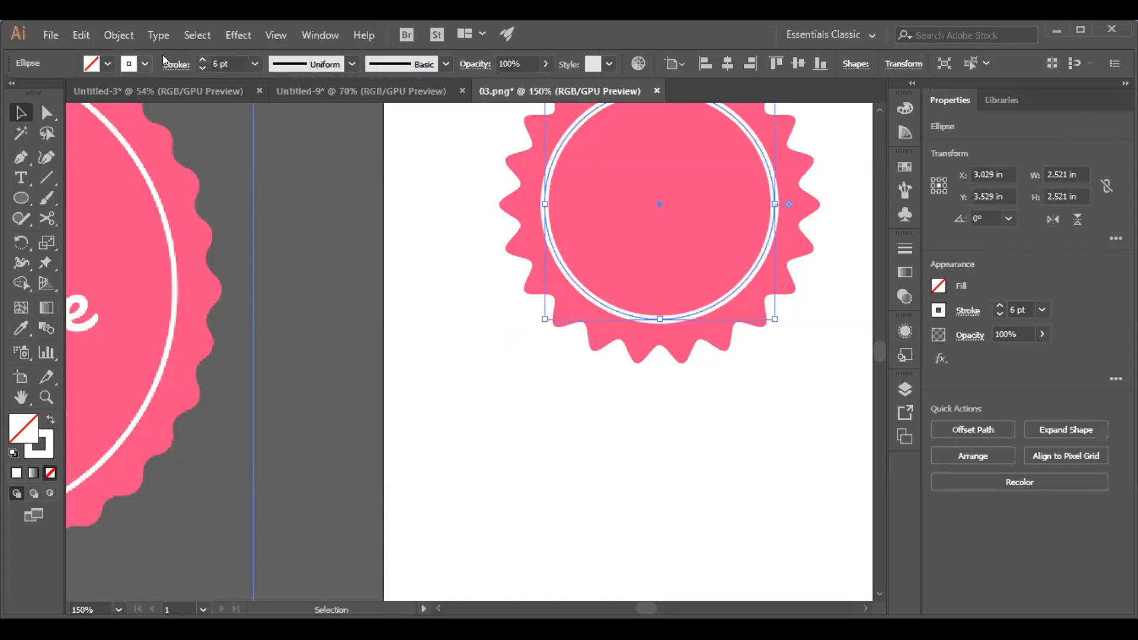
left_click(101, 69)
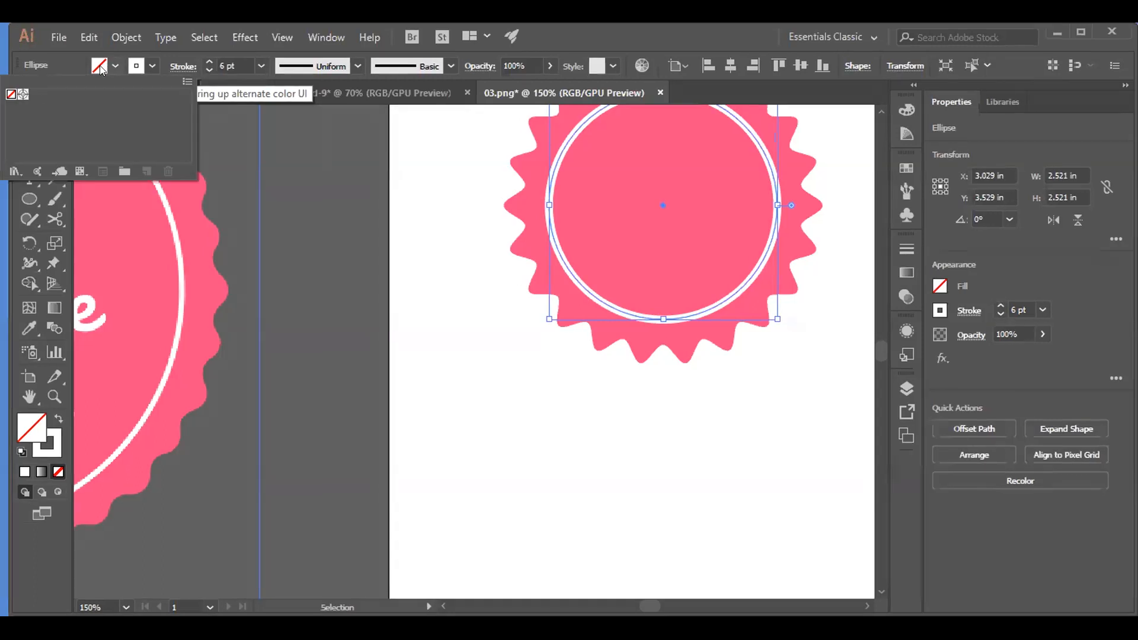
left_click(323, 264)
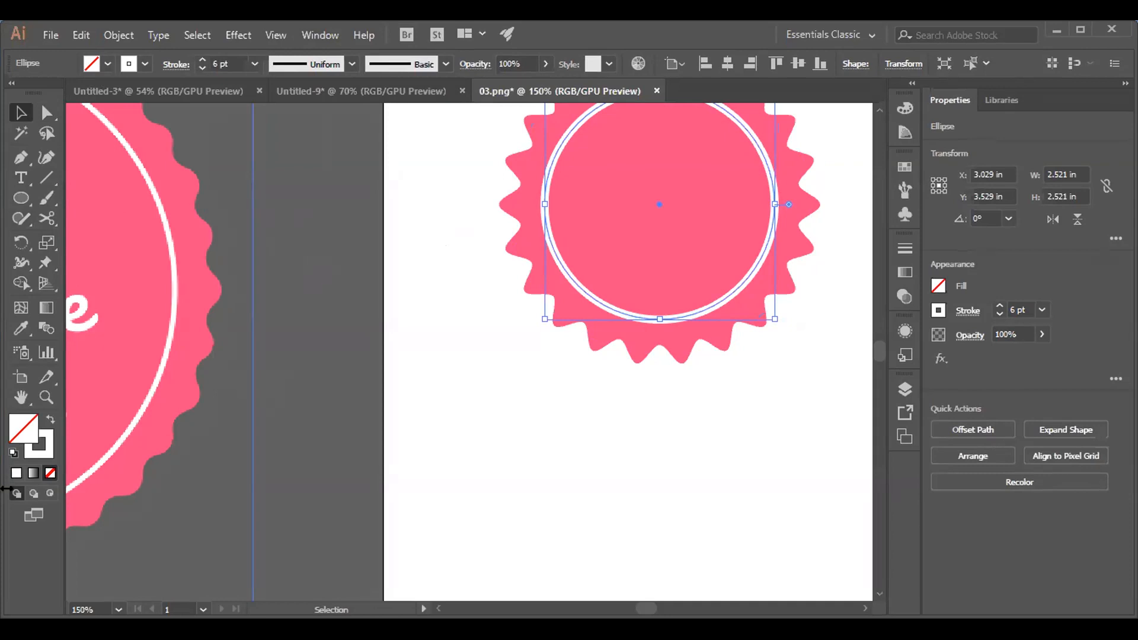
double_click(15, 431)
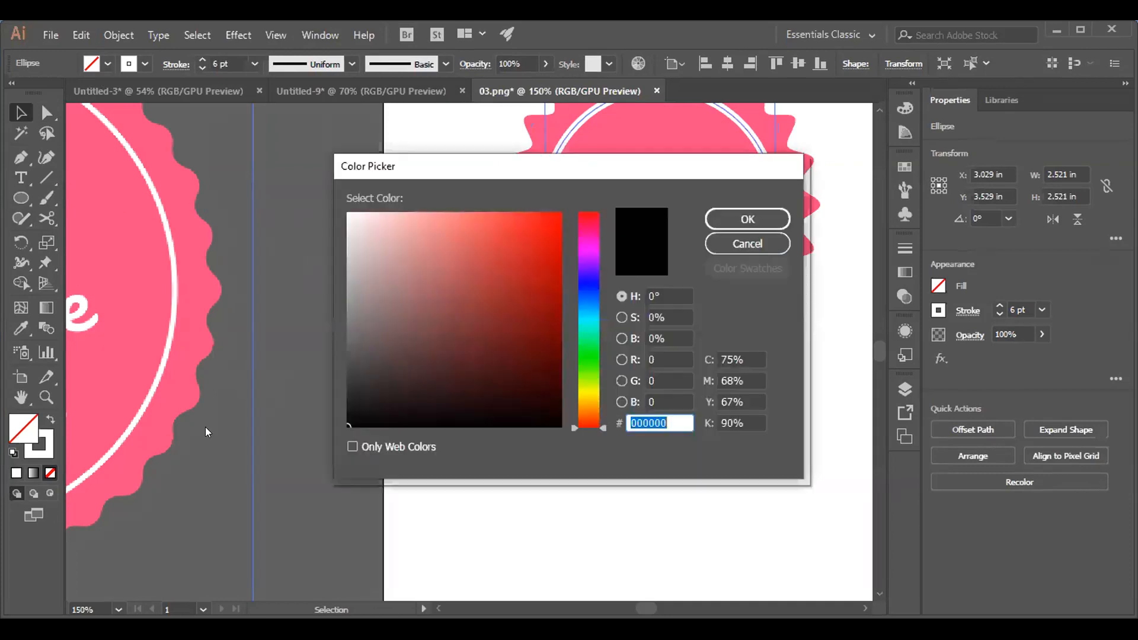
left_click(721, 246)
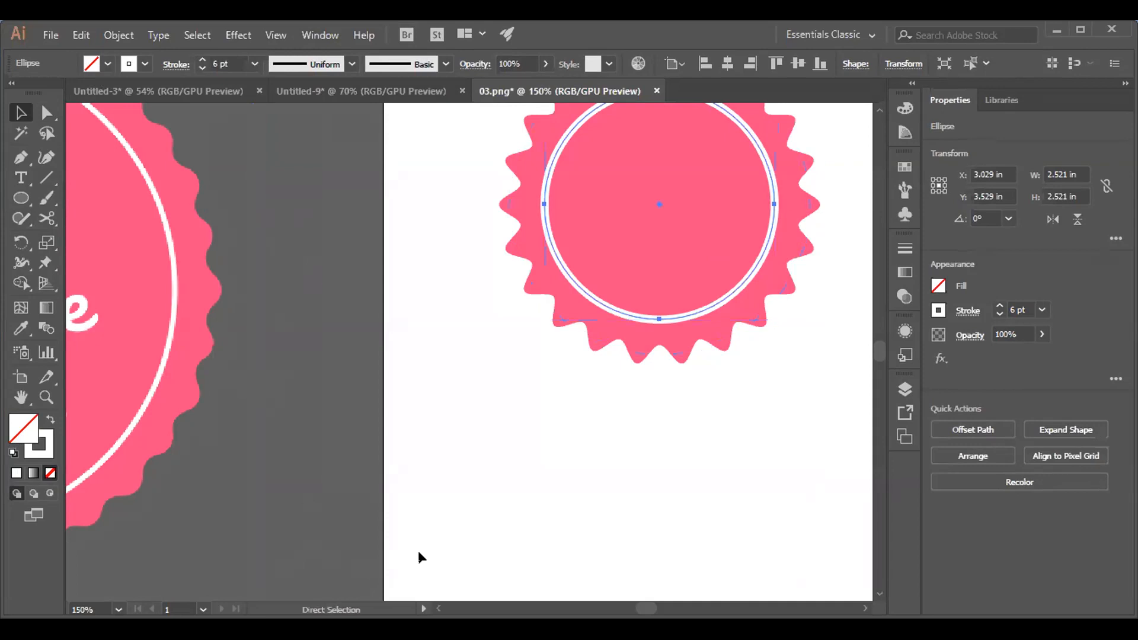
Move the reference bakery badge closer to the new badge, overlapping the artboard's upper-left corner, to about X -2.13 in, Y 1.5 in.
key("ctrl+minus")
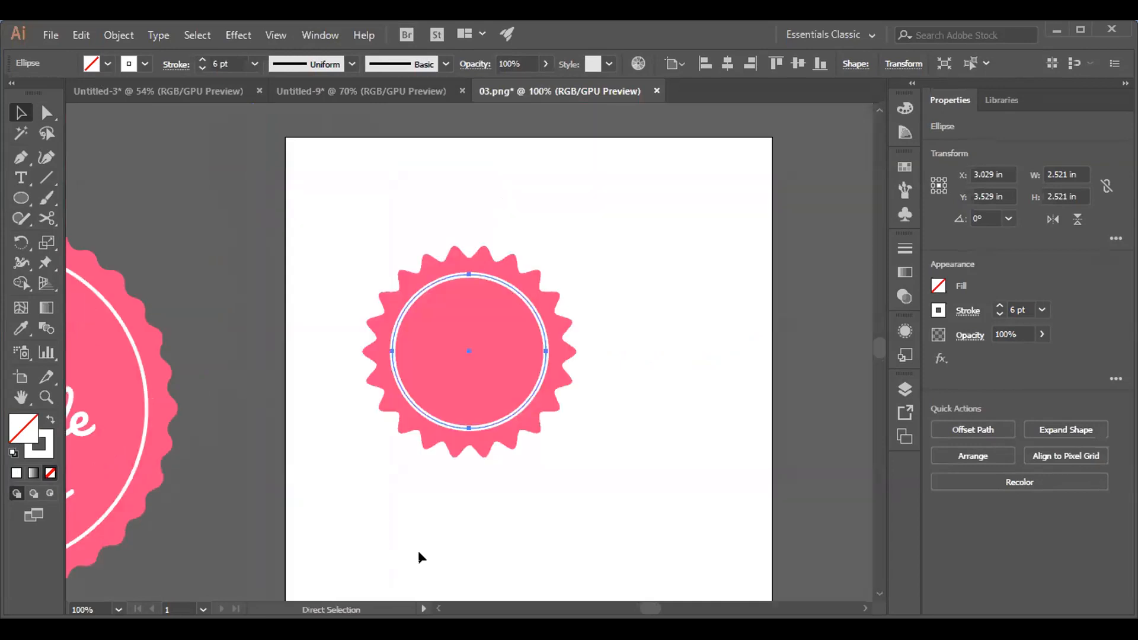
key("ctrl+minus")
left_click_drag(123, 439, 235, 317)
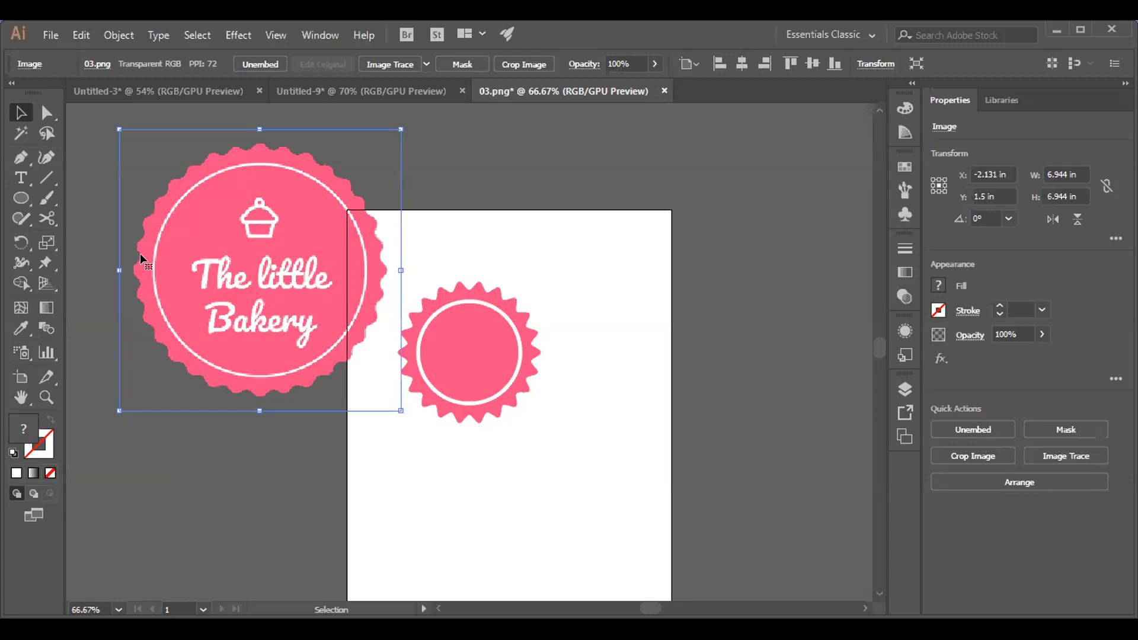
Draw a rectangle about 1.31 by 0.77 in on the blank artboard area to the right of the new badge.
left_click(17, 196)
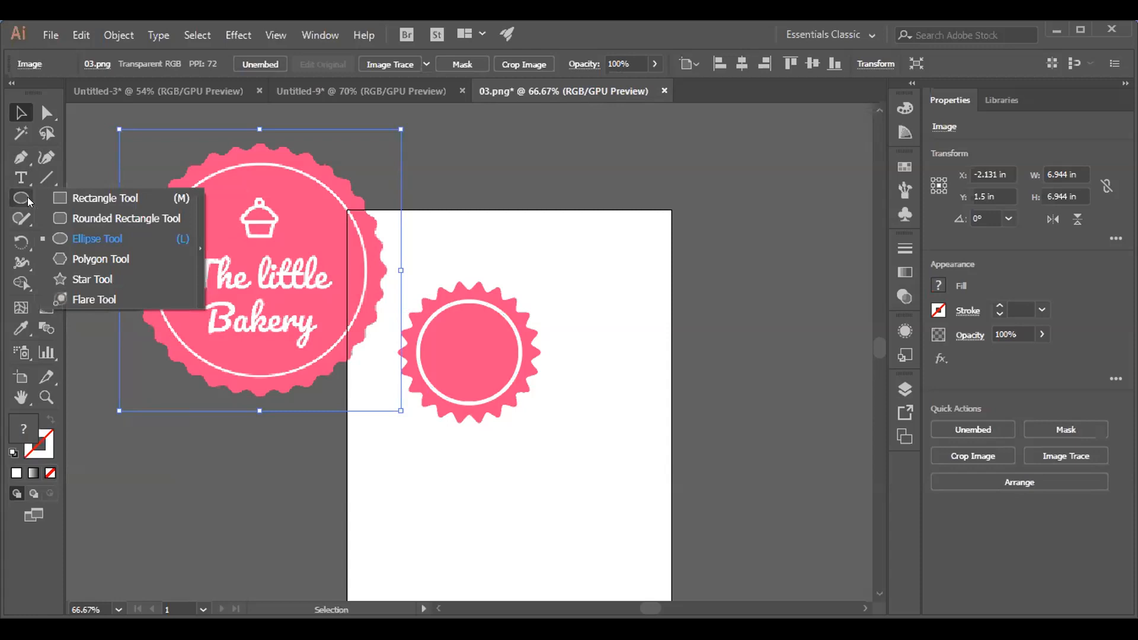
left_click(62, 203)
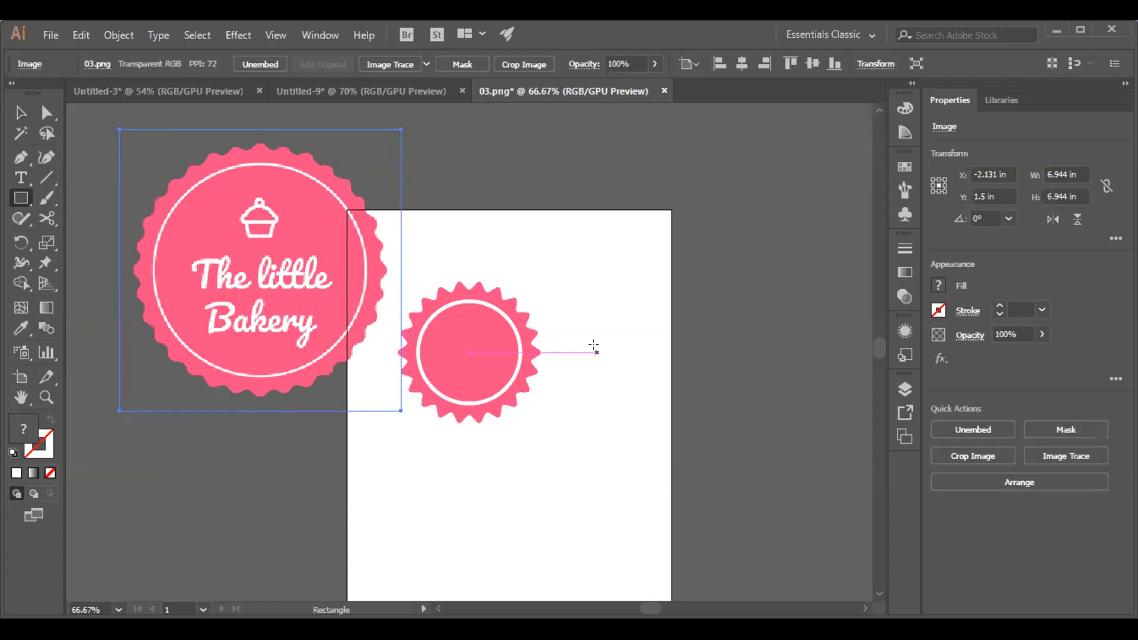
left_click_drag(599, 353, 649, 381)
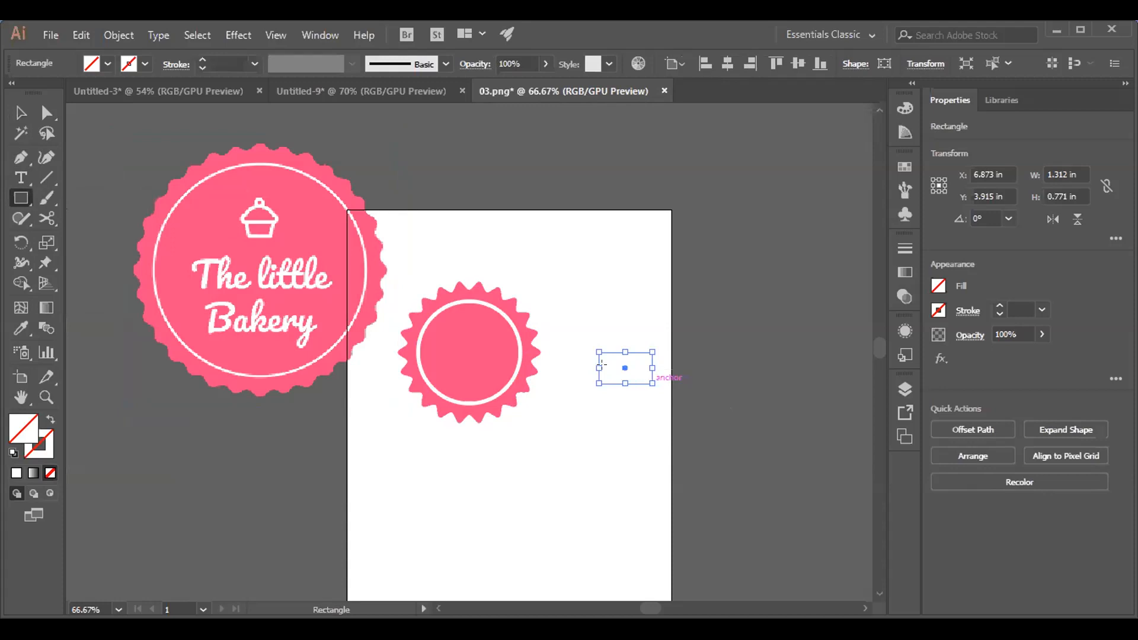
Fill the small rectangle with the pink sampled from the reference bakery badge.
left_click(28, 325)
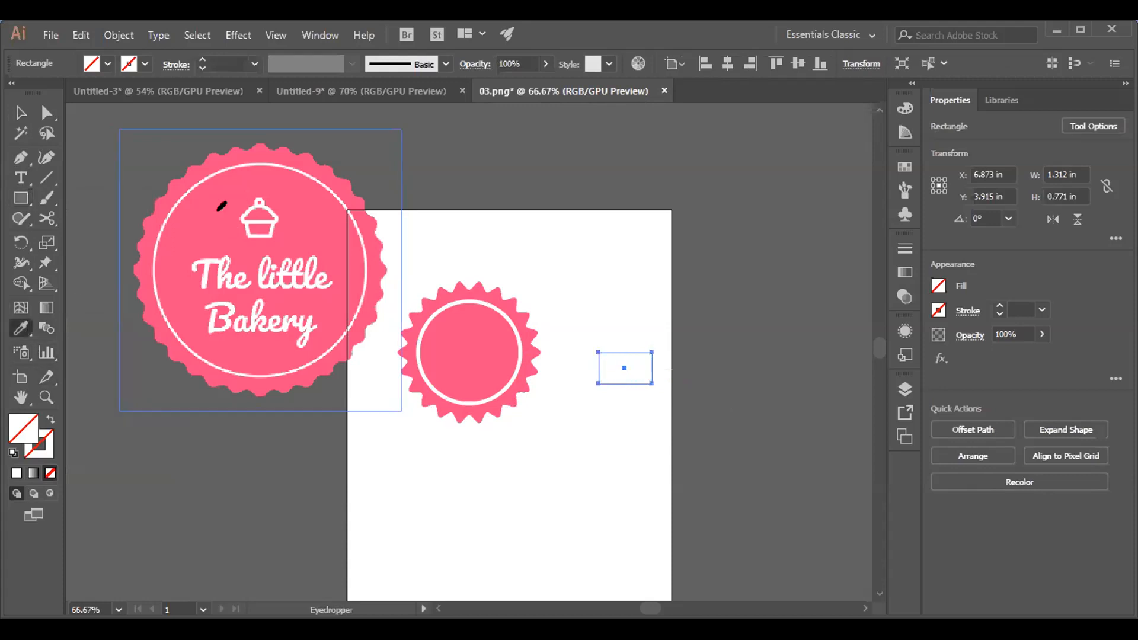
left_click(215, 209)
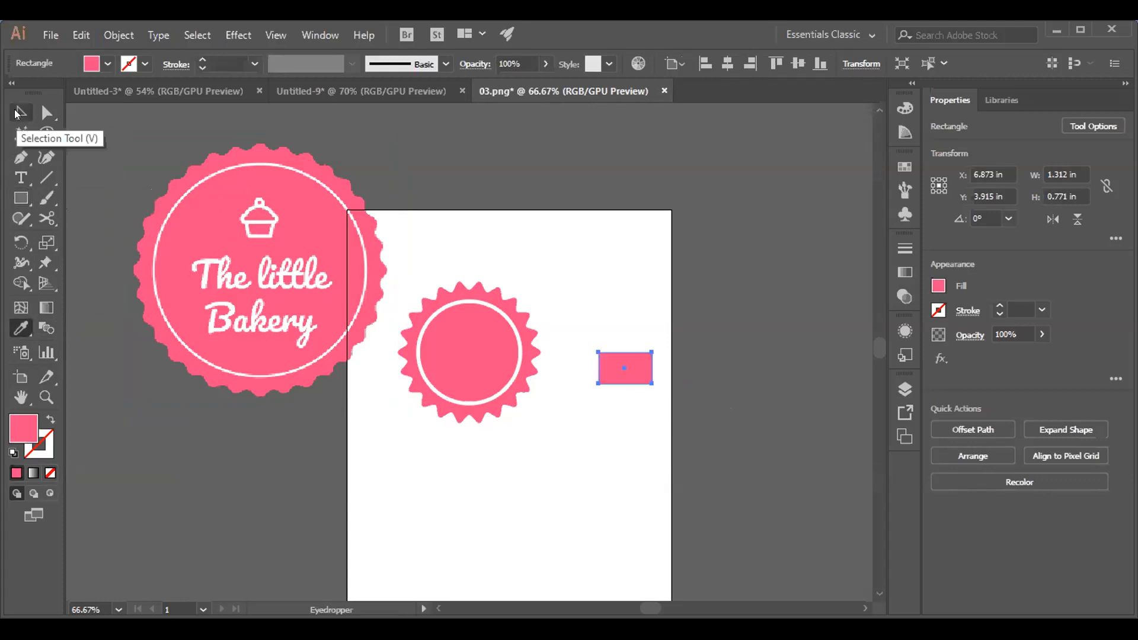
left_click(19, 113)
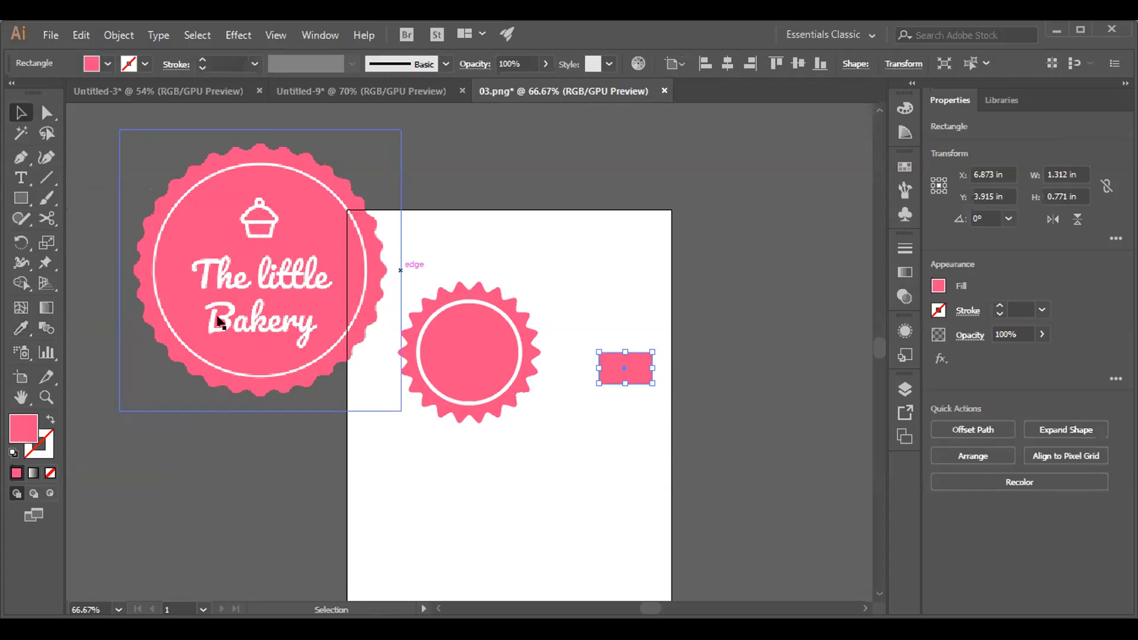
Round the pink rectangle's two upper corners fully to form a dome with a flat base.
key("a")
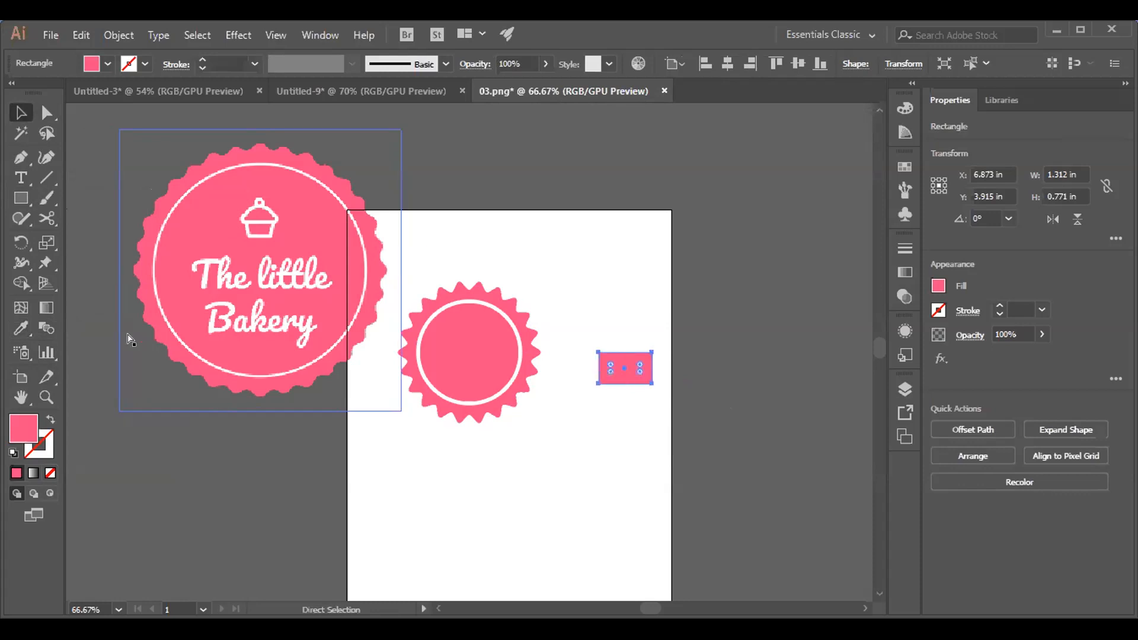
key("ctrl+1")
key("ctrl+plus")
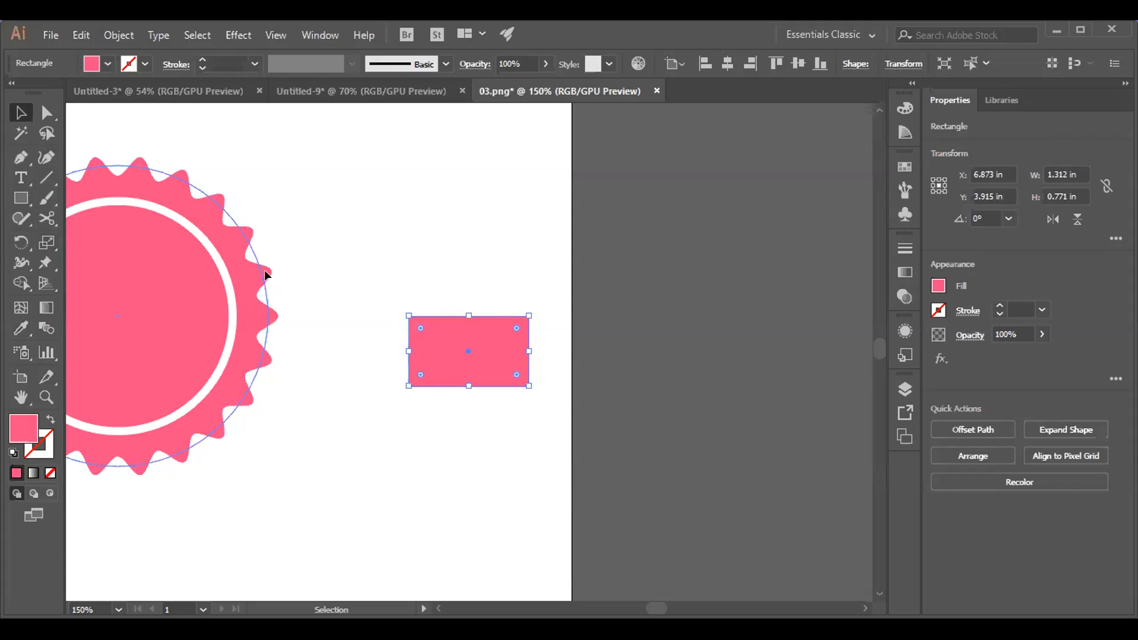
left_click(420, 327)
left_click_drag(514, 321, 435, 486)
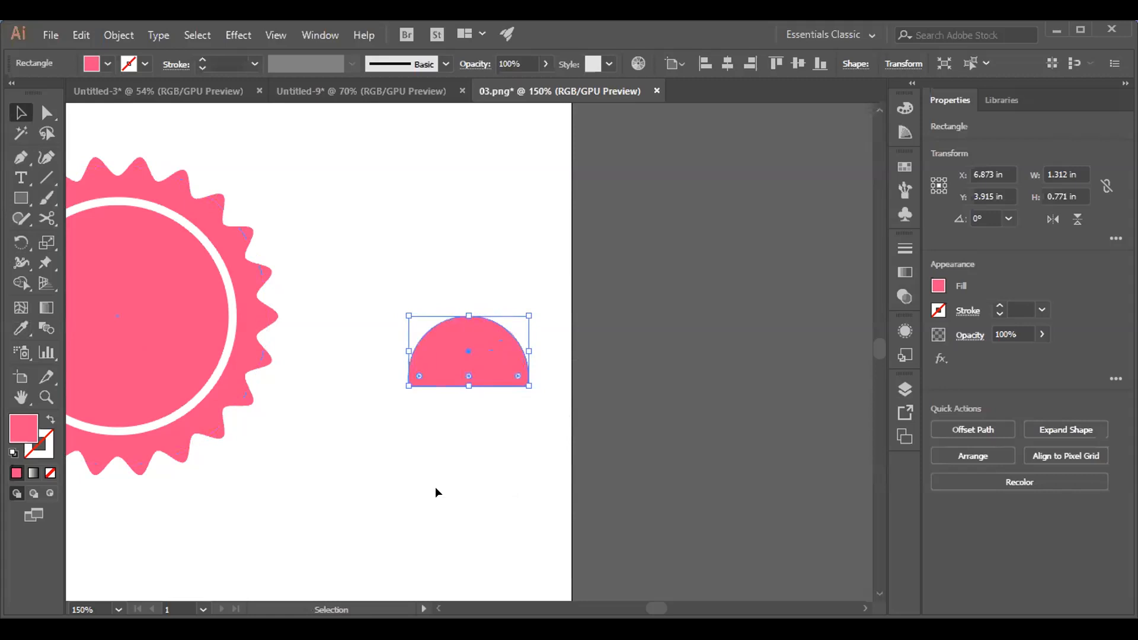
Examine the cupcake icon and lettering on the reference badge, and return to 66.67% zoom.
scroll(662, 603, "left", 5)
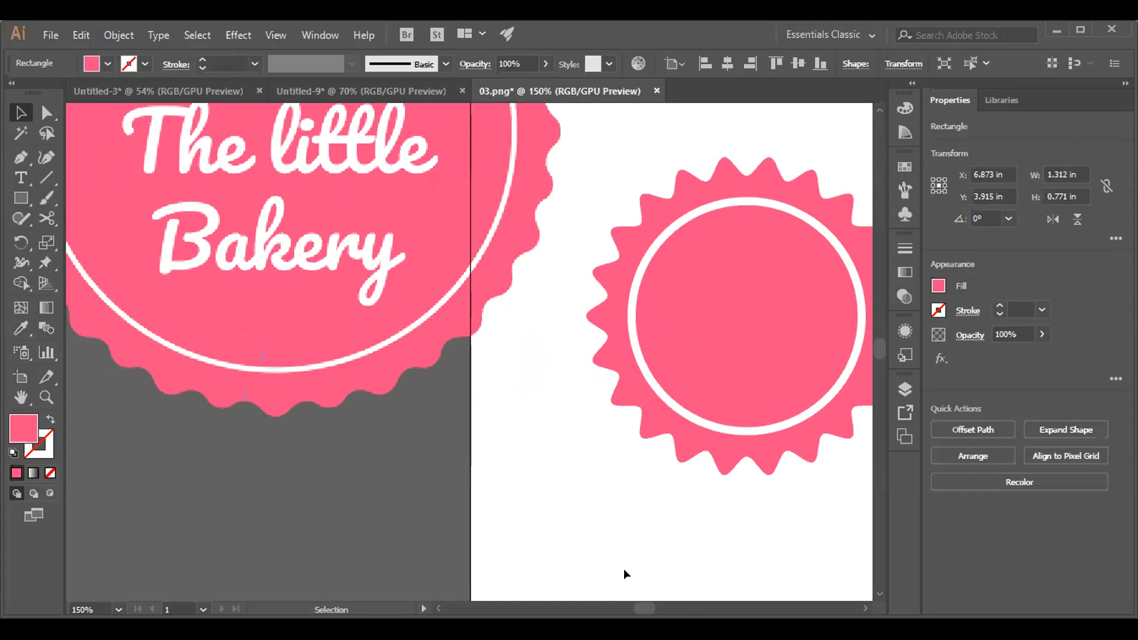
scroll(601, 490, "up", 2)
left_click(592, 489)
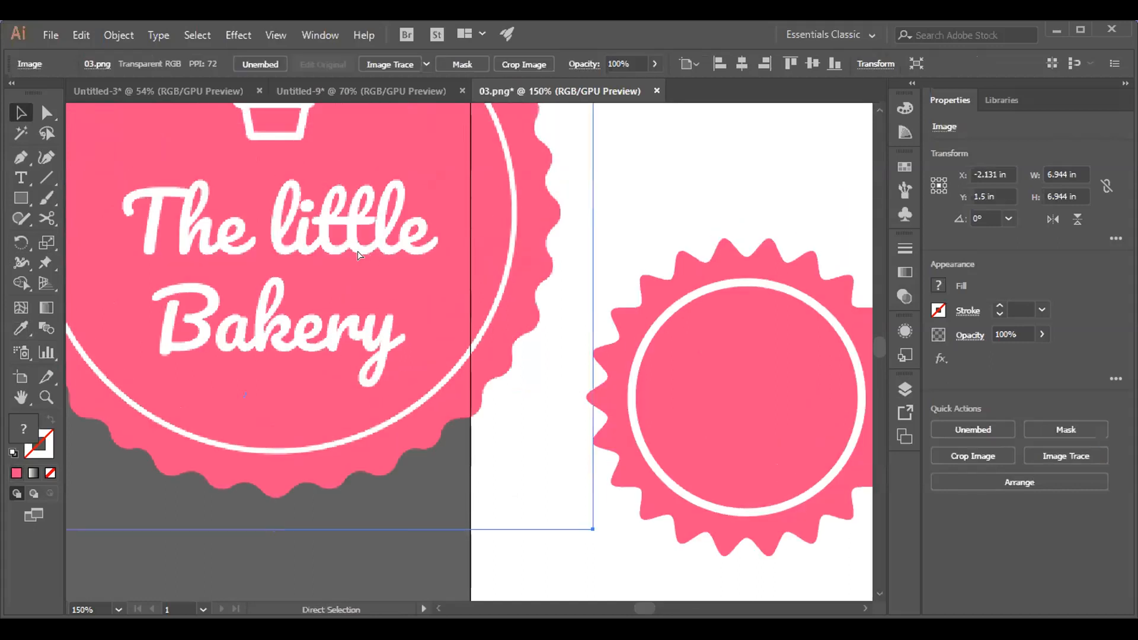
key("ctrl+1")
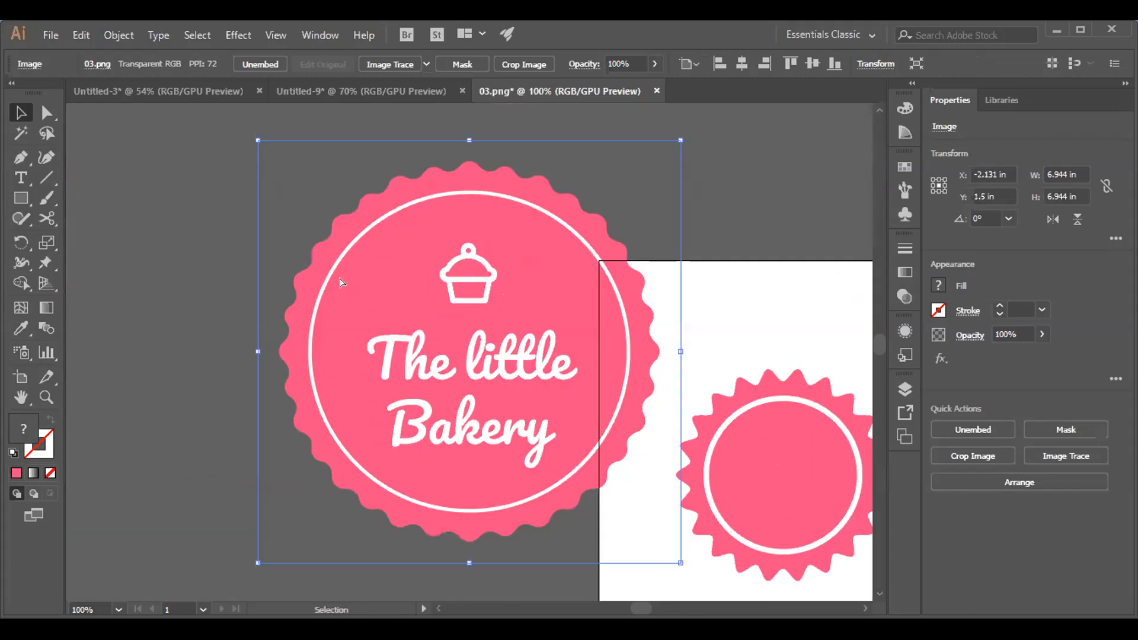
key("ctrl+minus")
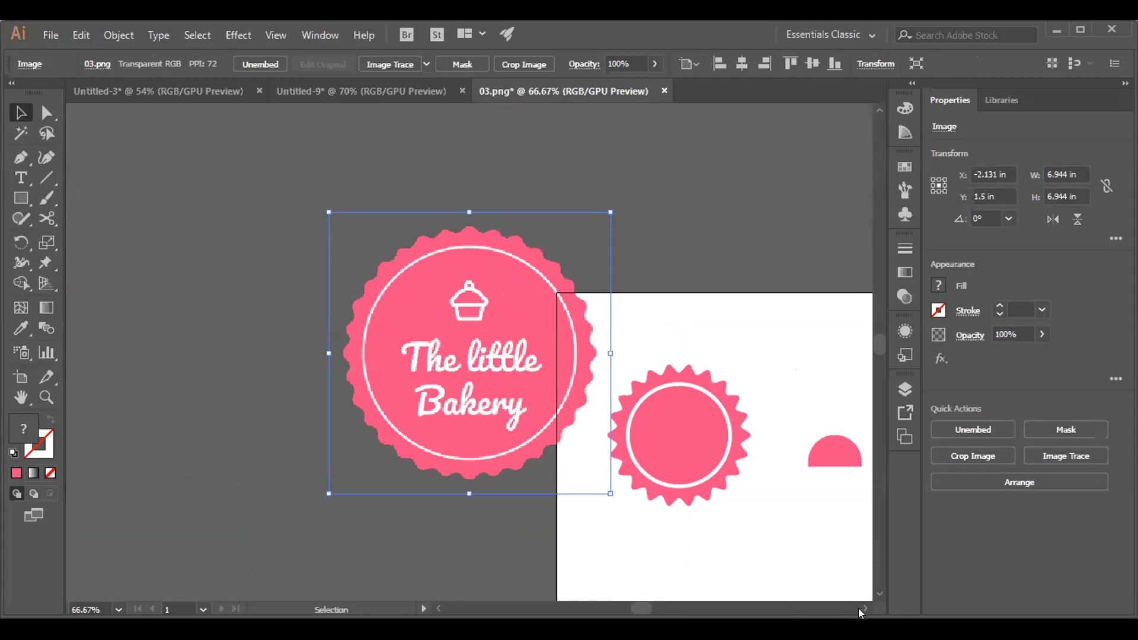
Move the pink dome off the artboard onto the empty canvas above the new badge.
scroll(858, 603, "right", 3)
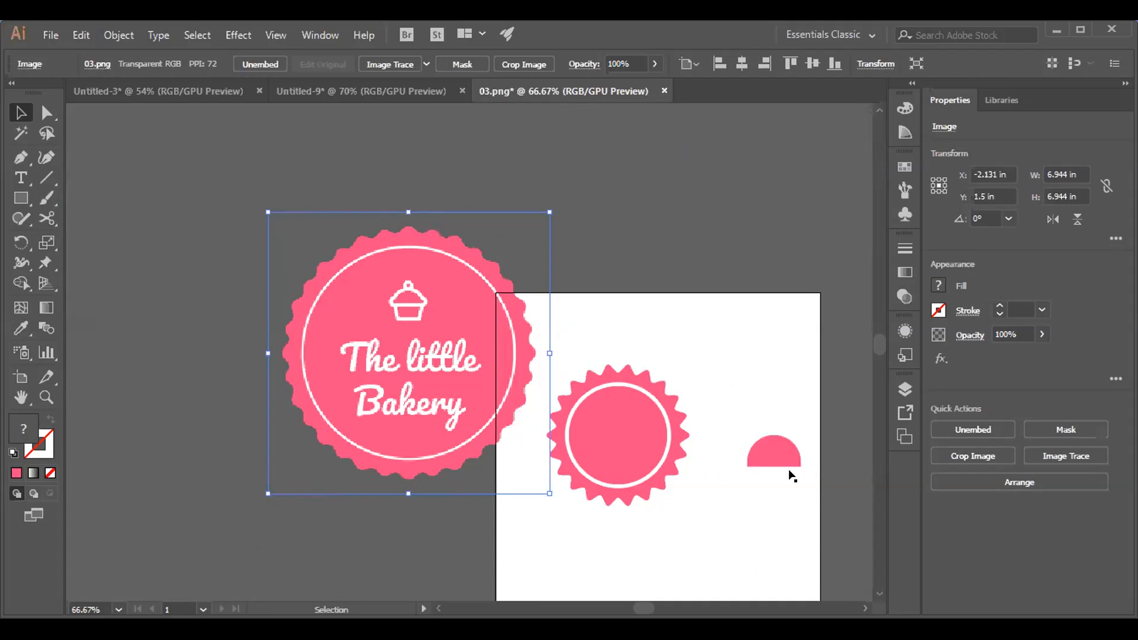
left_click_drag(773, 457, 652, 180)
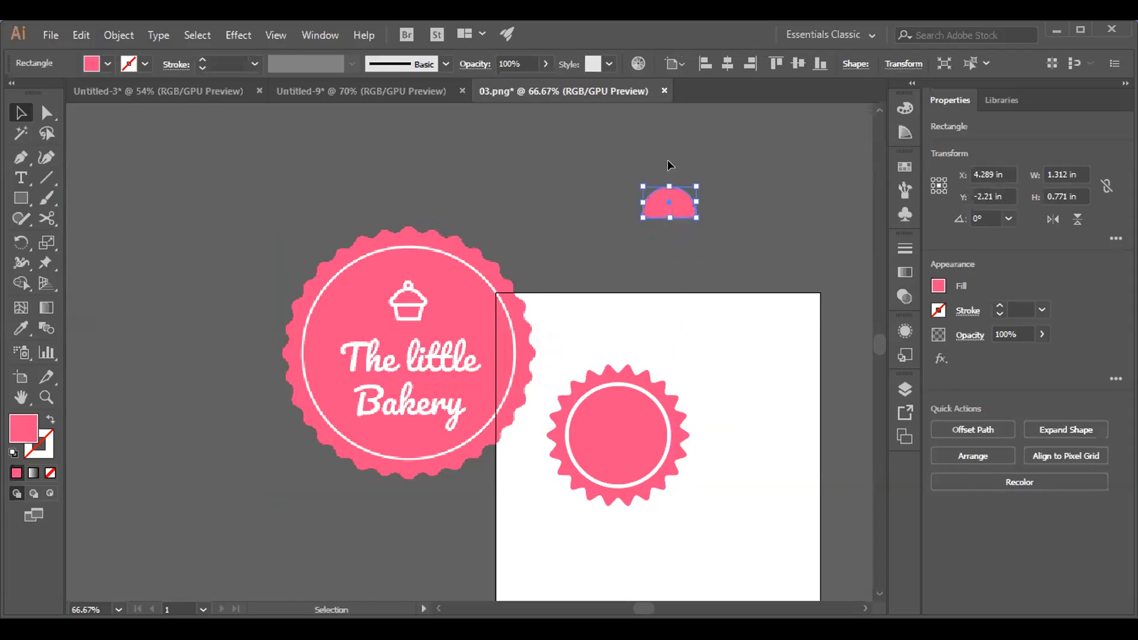
left_click(21, 196)
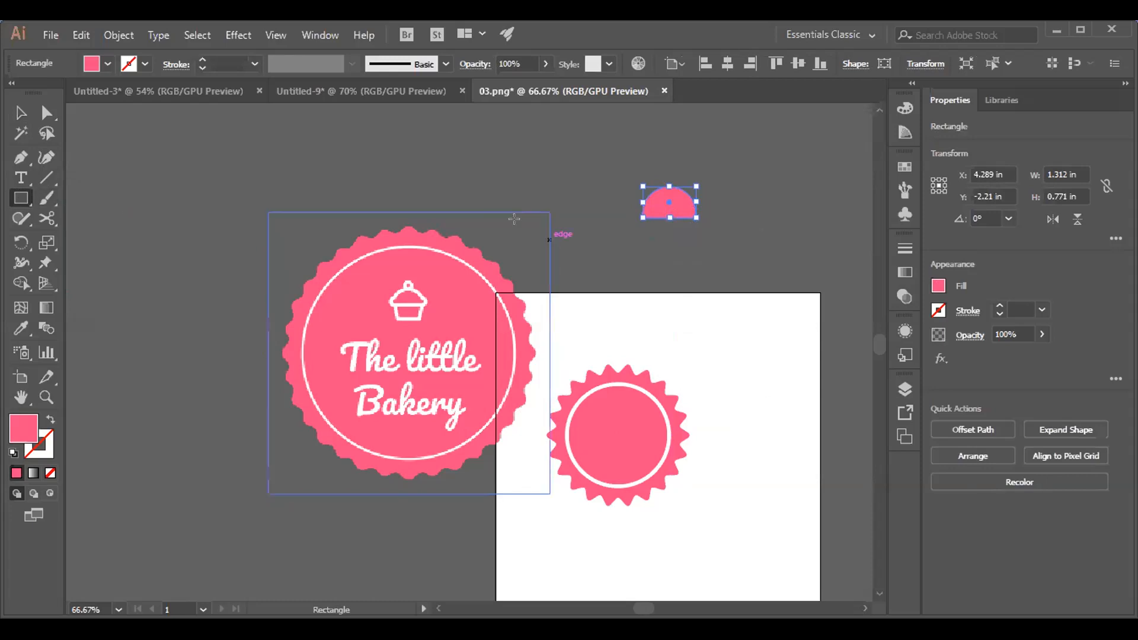
left_click_drag(496, 208, 540, 233)
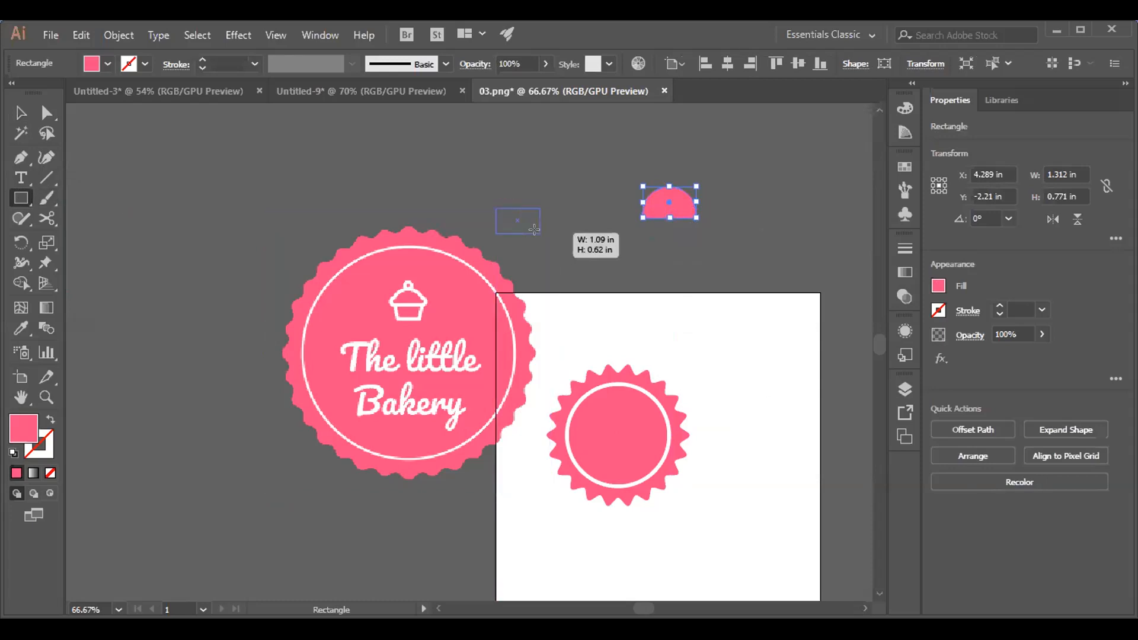
left_click_drag(494, 150, 494, 149)
key("ctrl+z")
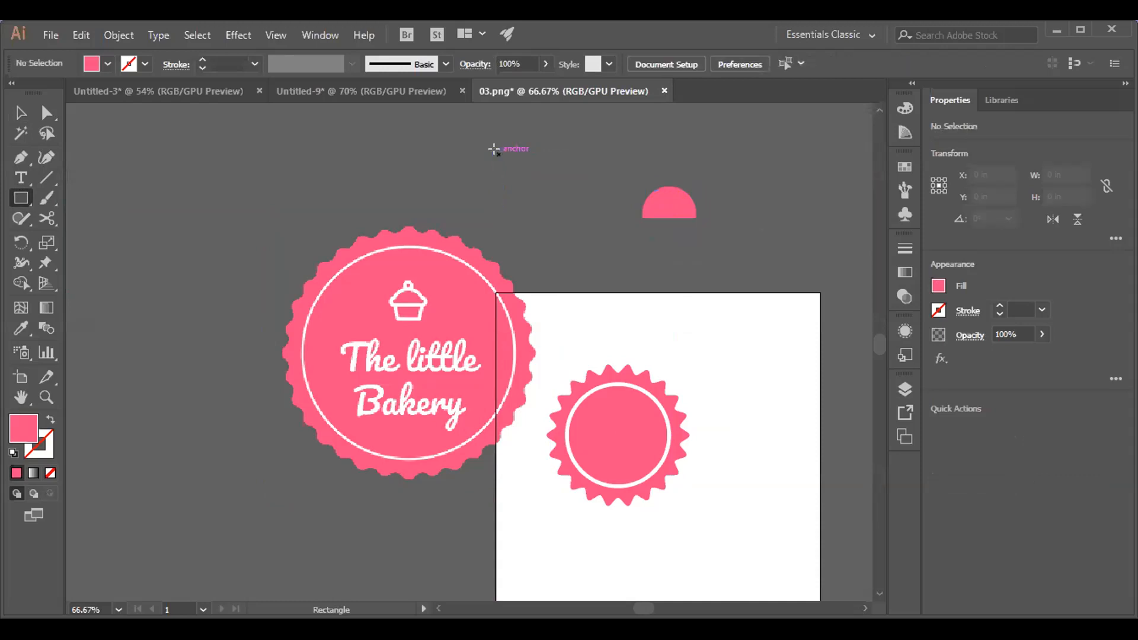
Draw a pink rectangle on the canvas beside the dome and enlarge it to about 2.25 by 1.75 in.
left_click_drag(748, 136, 778, 161)
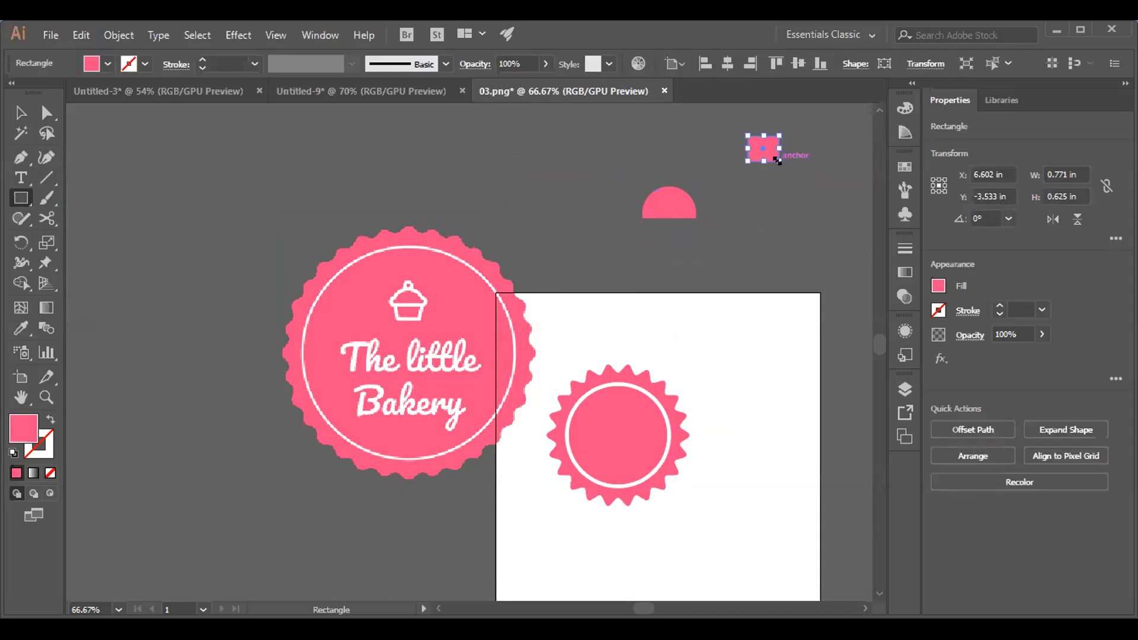
left_click(18, 113)
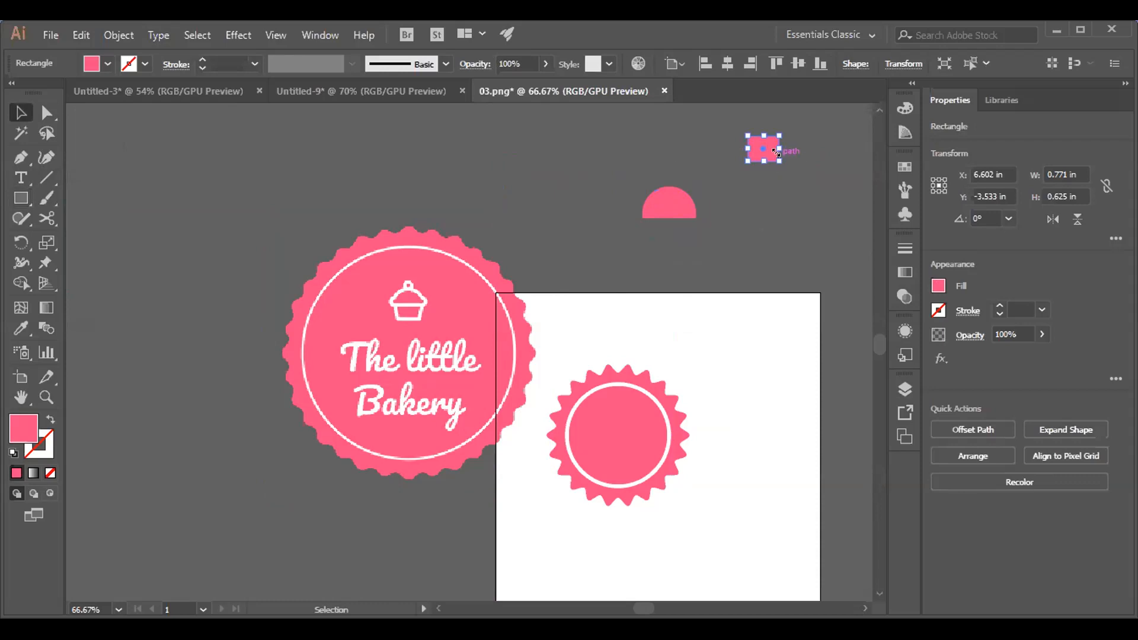
left_click_drag(777, 157, 832, 201)
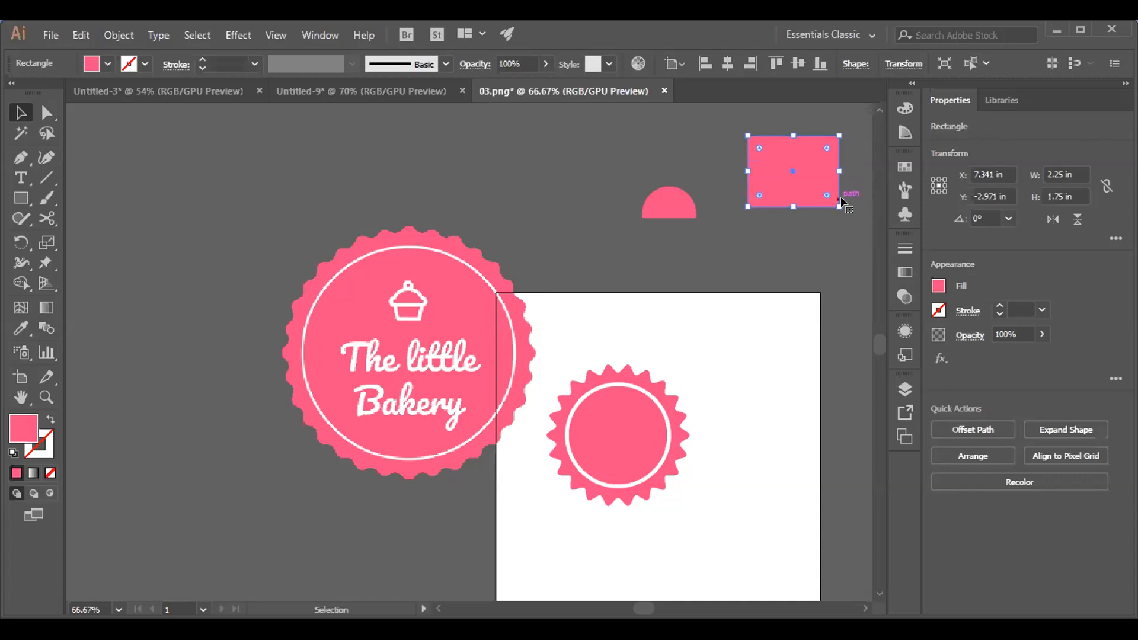
Taper the new rectangle into a cup shape by moving its two lower corner points slightly inward.
left_click(47, 112)
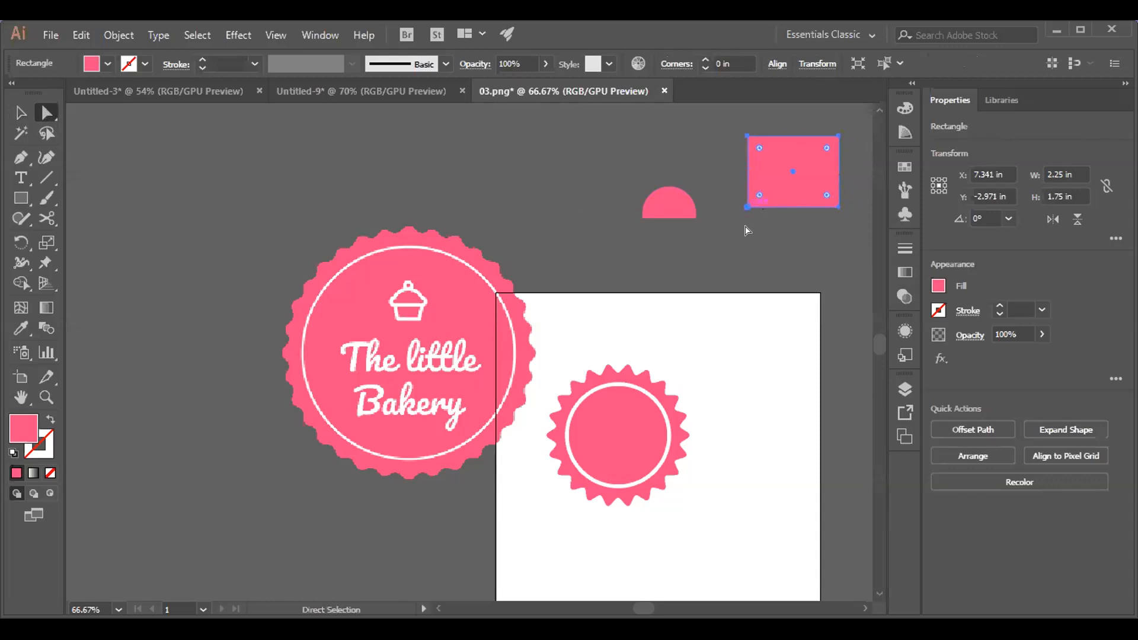
left_click(747, 233)
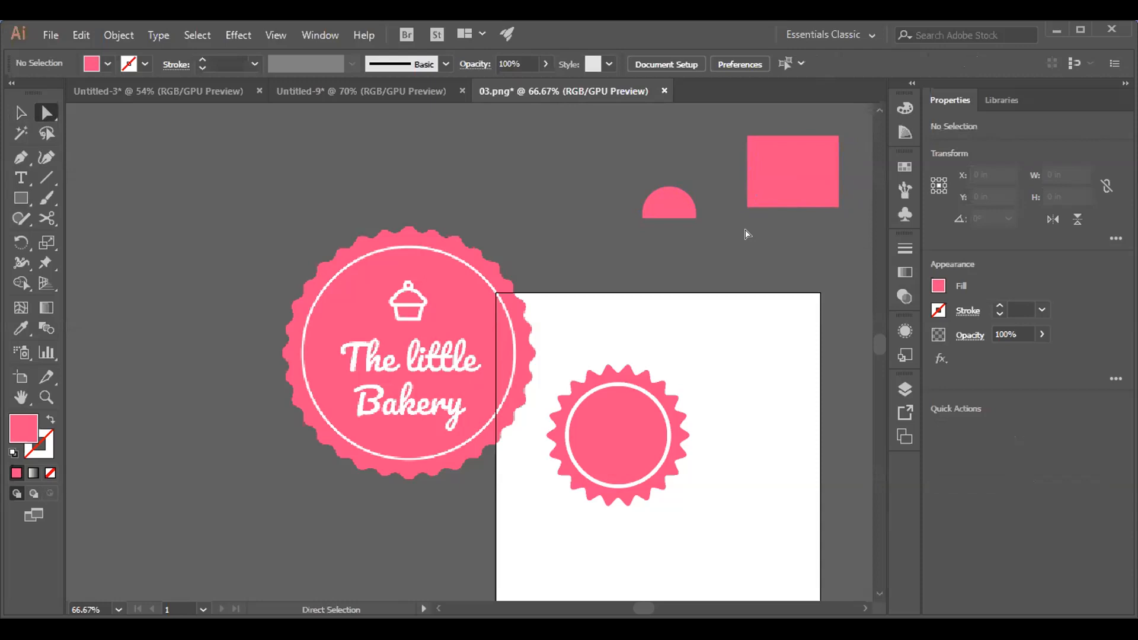
left_click(747, 206)
left_click_drag(747, 206, 748, 202)
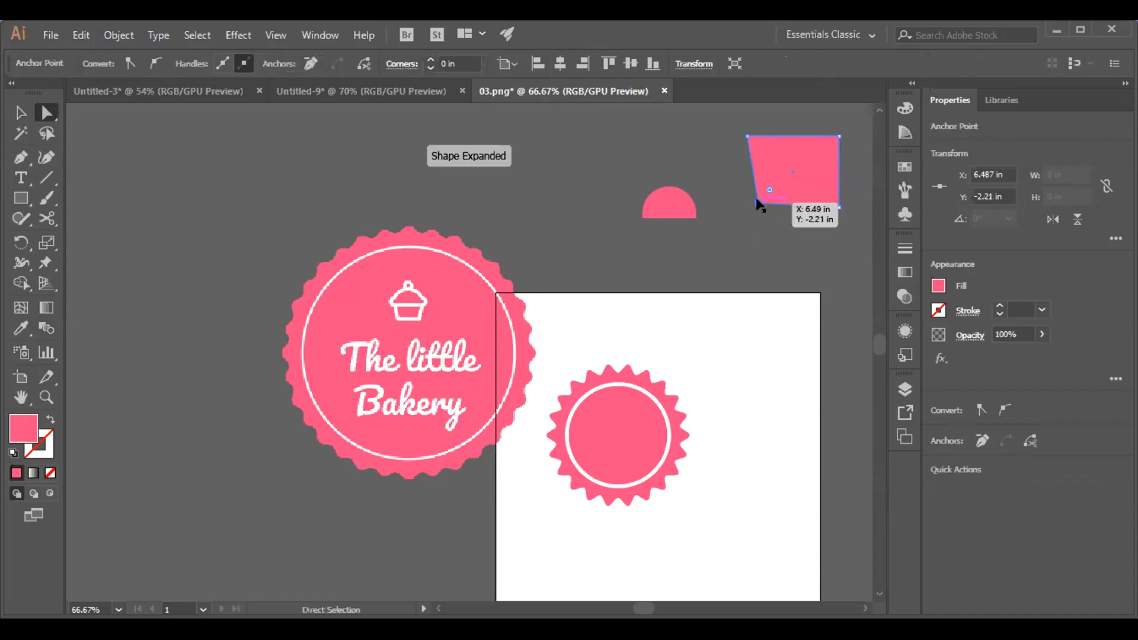
left_click(836, 206)
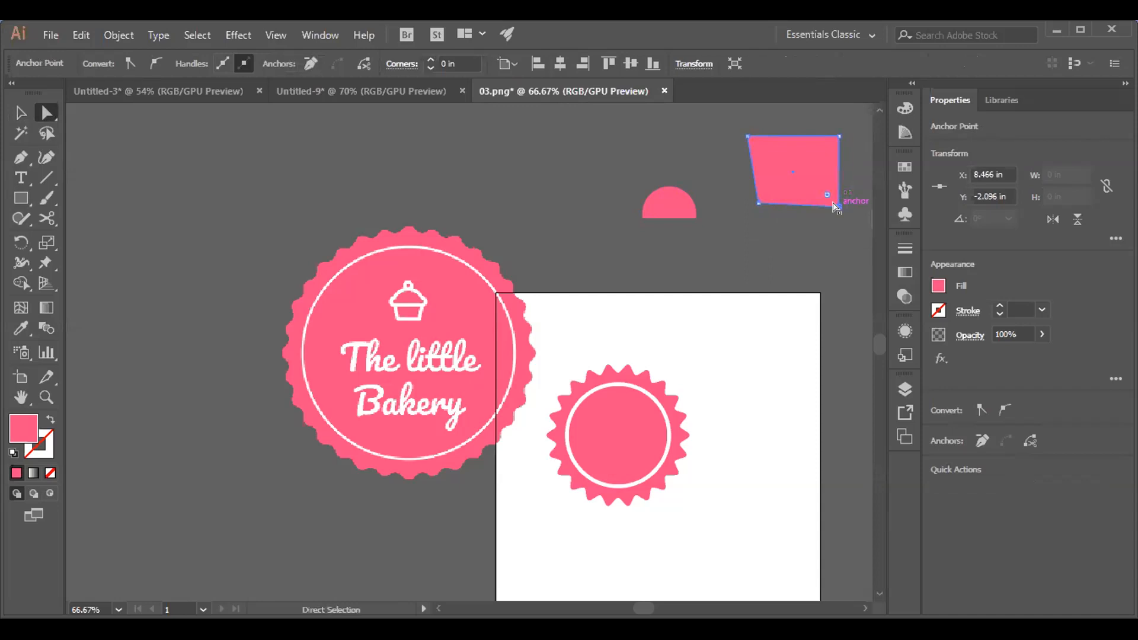
mouse_move(835, 206)
left_mouse_down()
mouse_move(817, 207)
mouse_move(829, 203)
left_mouse_up()
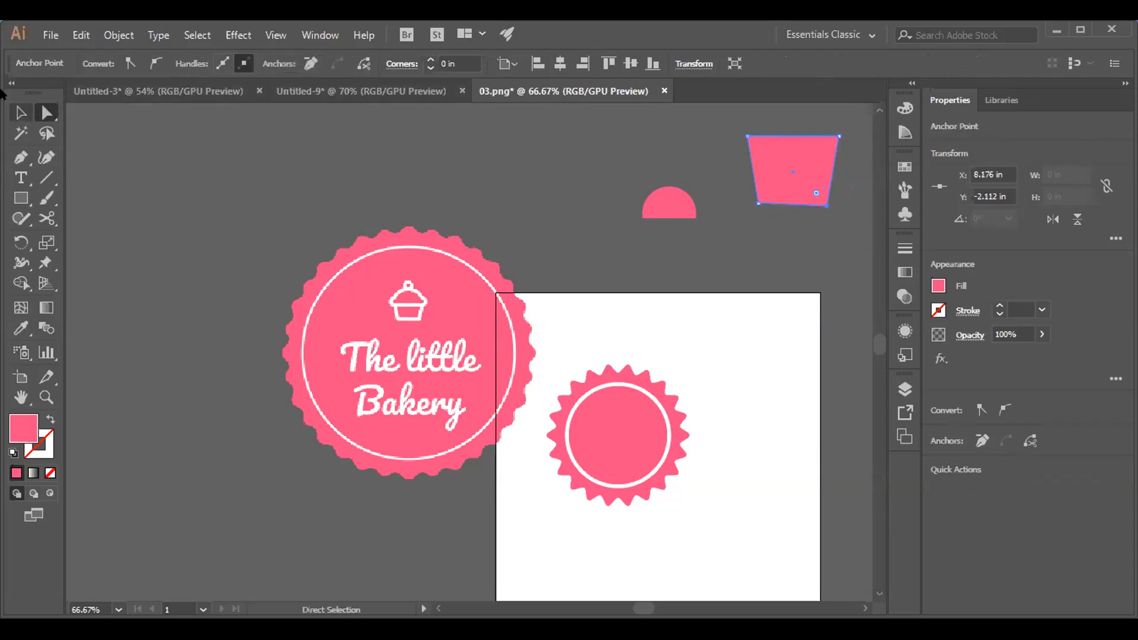
Scale the tapered cup shape down to about 0.92 by 0.56 in and center it directly beneath the dome's flat base.
left_click(20, 112)
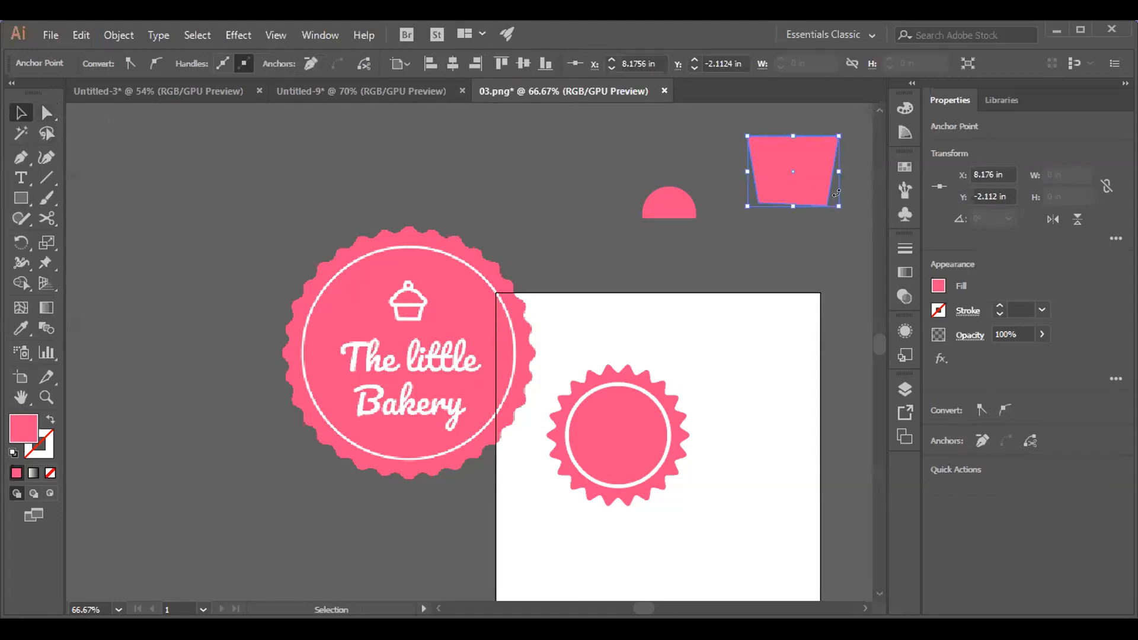
left_click_drag(824, 187, 682, 214)
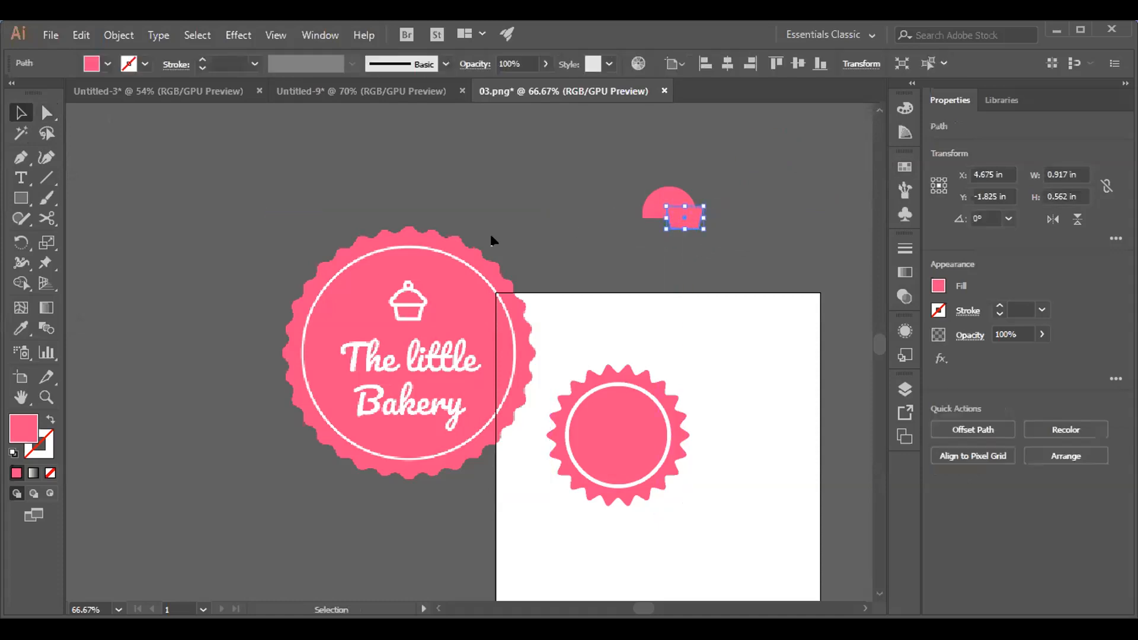
key("Left")
key("Left")
key("Left")
key("Left")
key("Left")
key("Left")
key("Left")
key("Left")
key("Left")
key("Left")
key("Left")
key("Left")
key("Left")
key("Left")
key("Left")
key("Left")
key("Left")
key("Left")
key("Left")
key("Left")
key("Left")
key("Left")
key("Left")
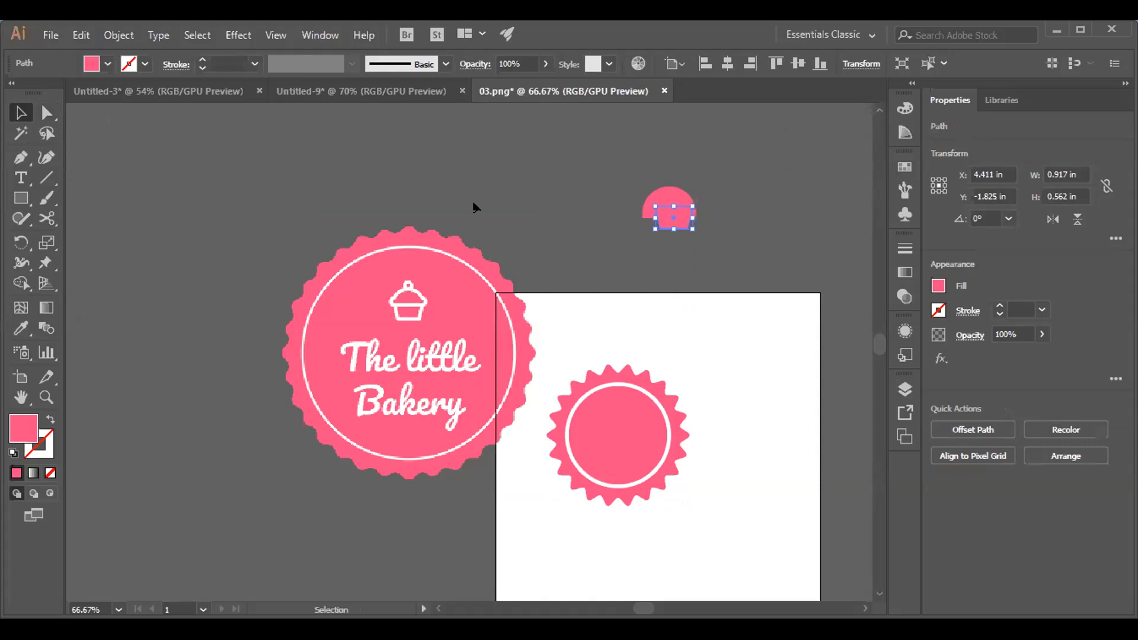
key("Left")
key("Left")
key("Left")
key("Left")
key("Down")
key("Down")
key("Down")
key("Down")
key("Down")
key("Down")
key("Down")
key("Down")
key("Down")
key("Down")
key("Down")
key("Down")
key("Down")
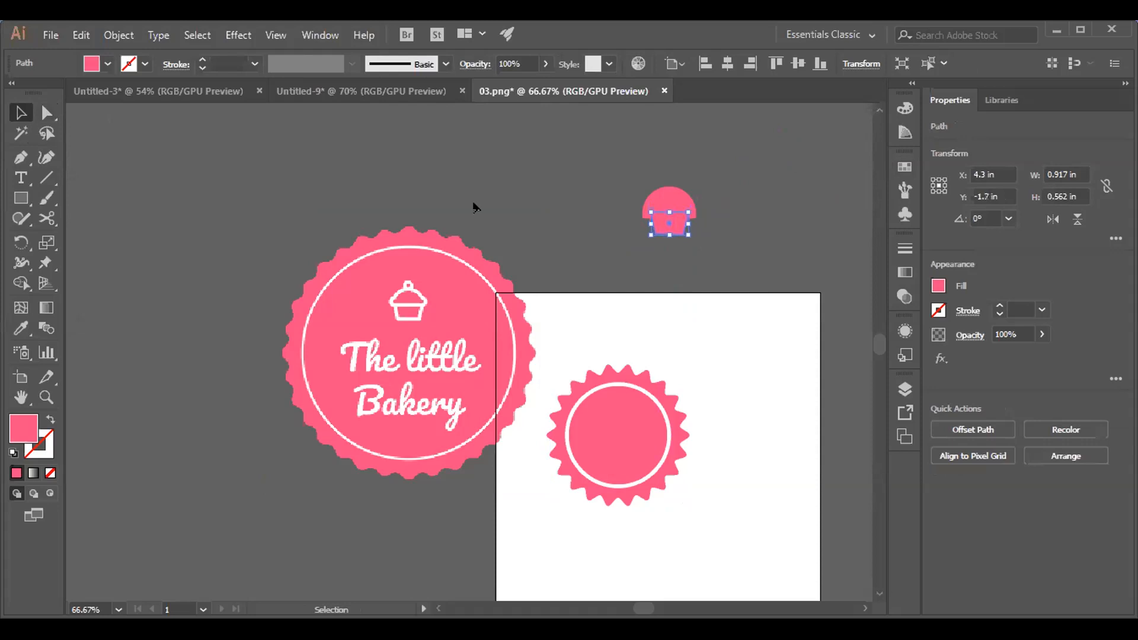
key("Down")
key("Down")
key("Down")
key("Down")
key("Down")
key("Down")
key("Down")
key("Down")
key("Down")
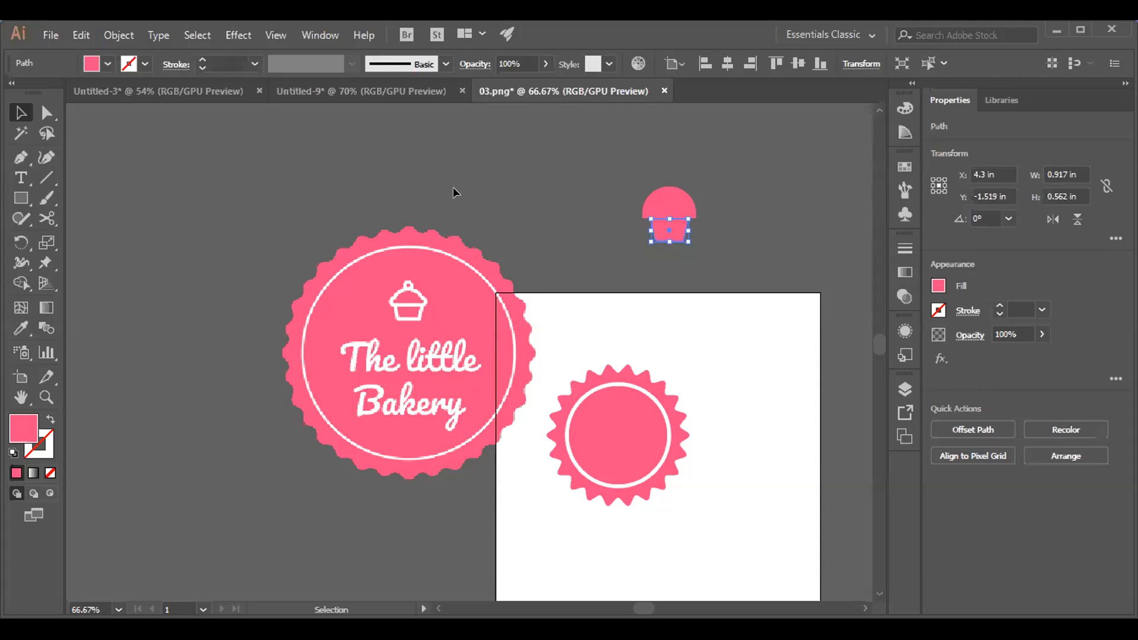
key("Up")
key("Up")
key("Up")
Turn the dome and cup into unfilled outlines with an off-white #F2F0F1 stroke.
left_click_drag(614, 173, 695, 234)
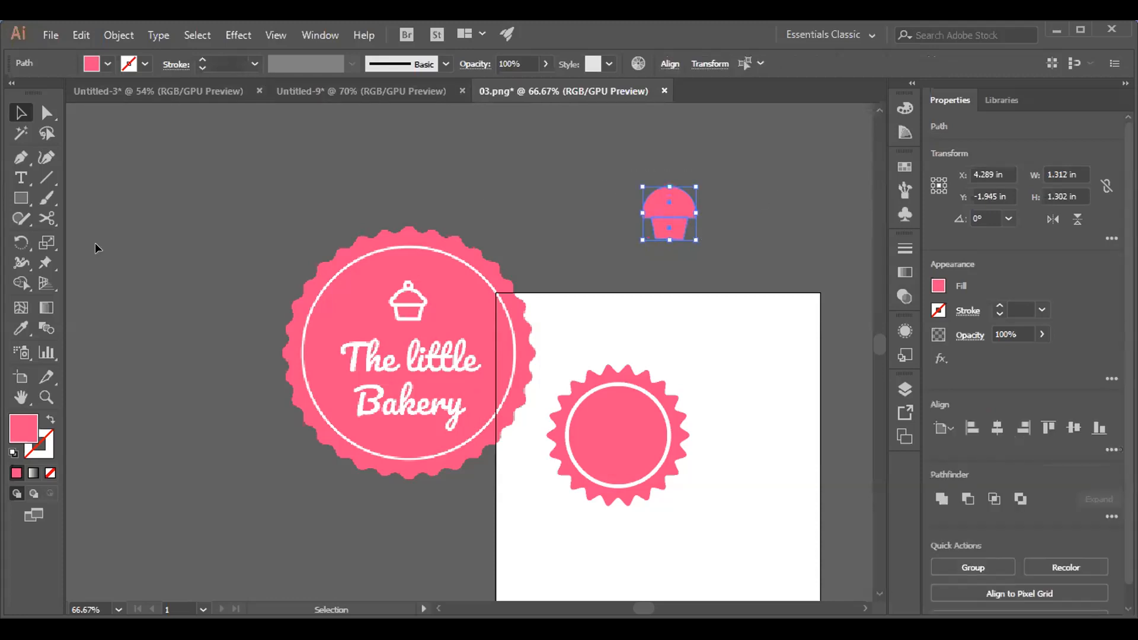
double_click(21, 428)
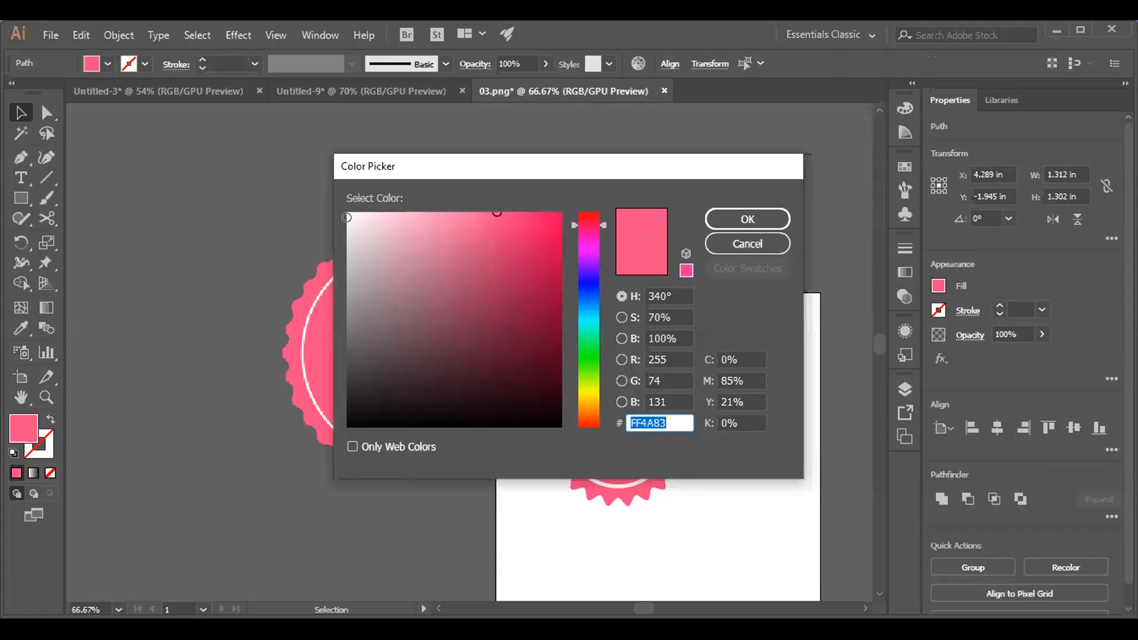
left_click(346, 218)
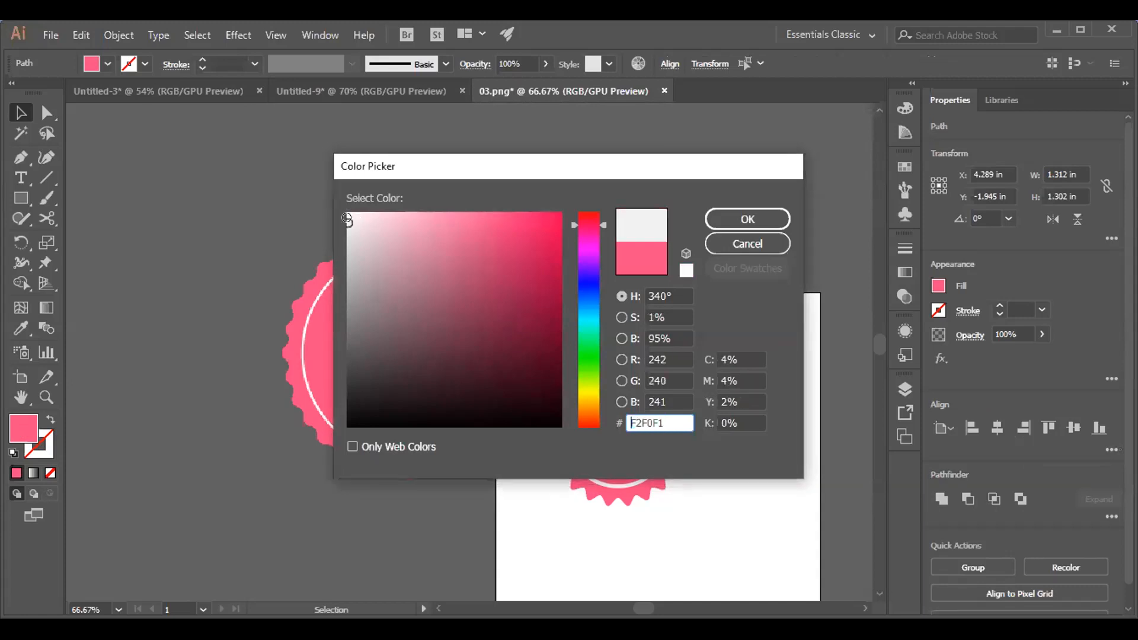
left_click(749, 215)
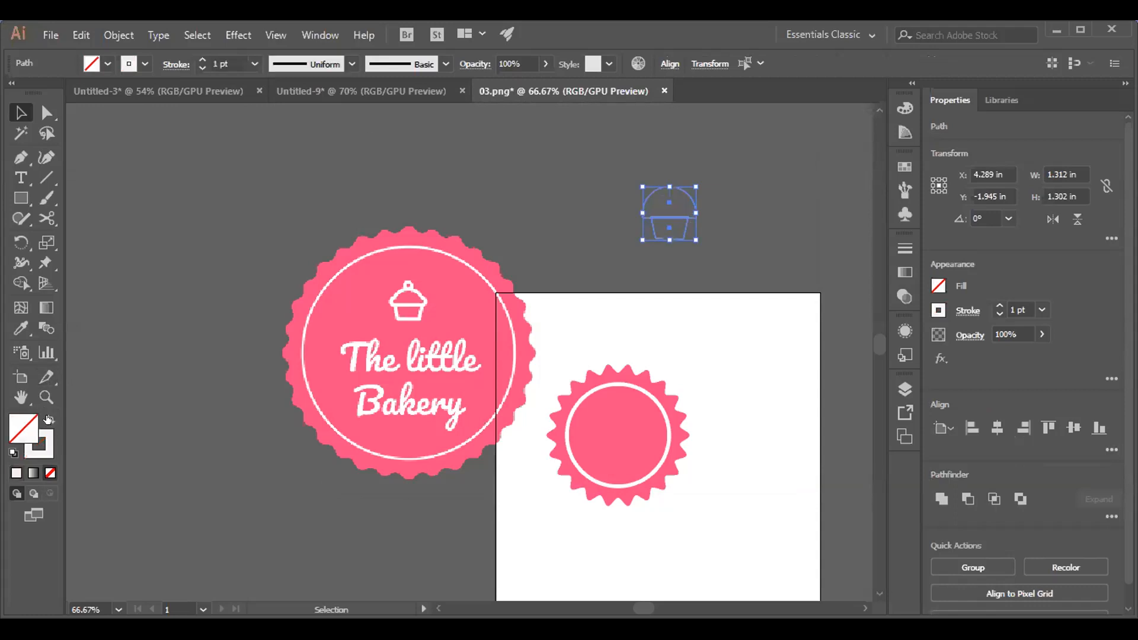
Set the stroke weight of the dome and cup outlines to 7 pt.
left_click(204, 60)
left_click(203, 60)
left_click(203, 60)
left_click(203, 59)
left_click(204, 59)
left_click(203, 60)
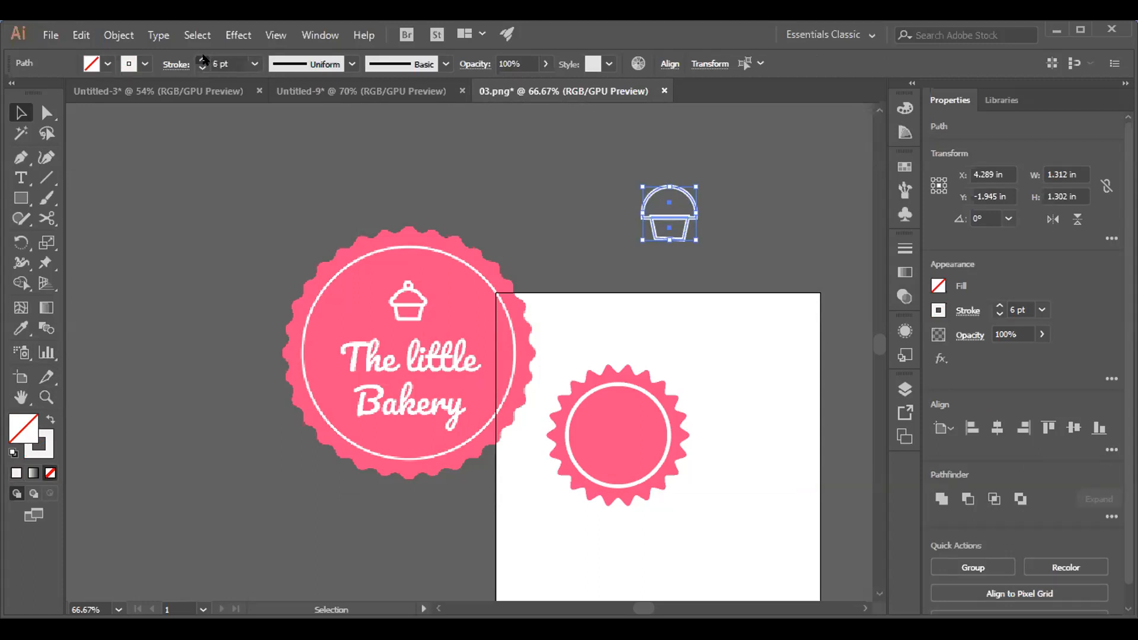
Draw a small ellipse about 0.39 by 0.60 in over the top of the dome.
left_click(20, 197)
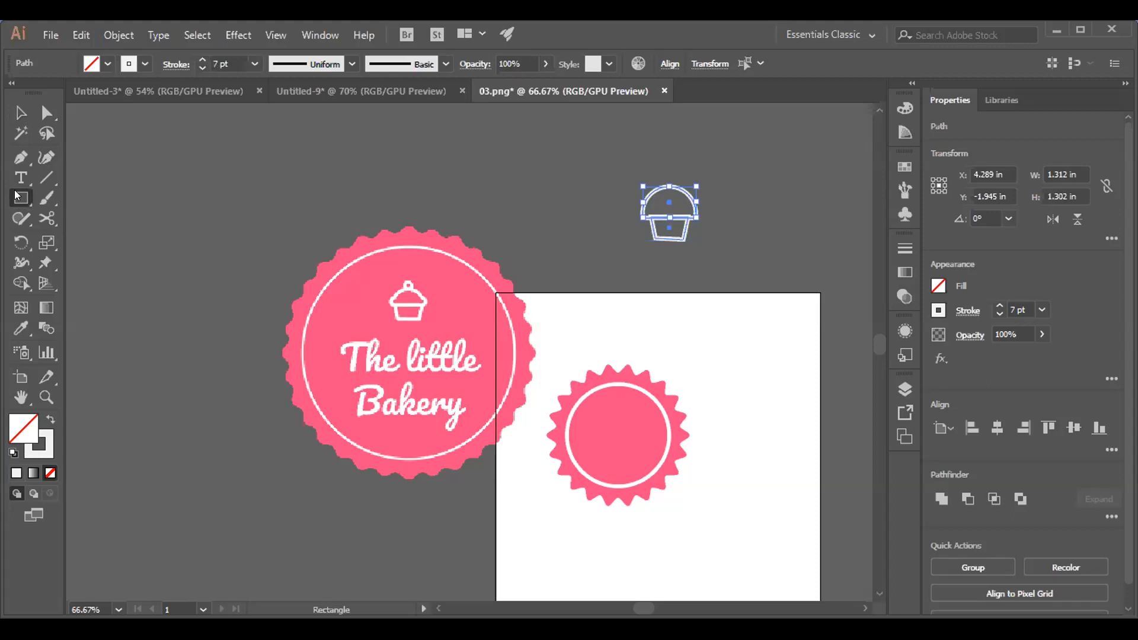
left_click(18, 196)
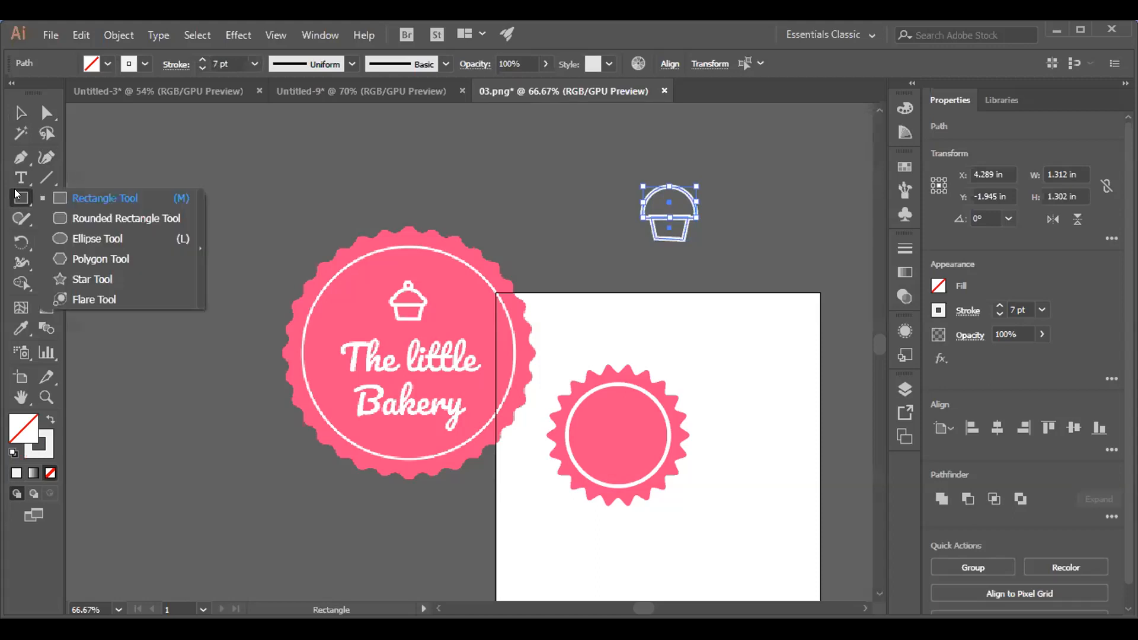
left_click(68, 236)
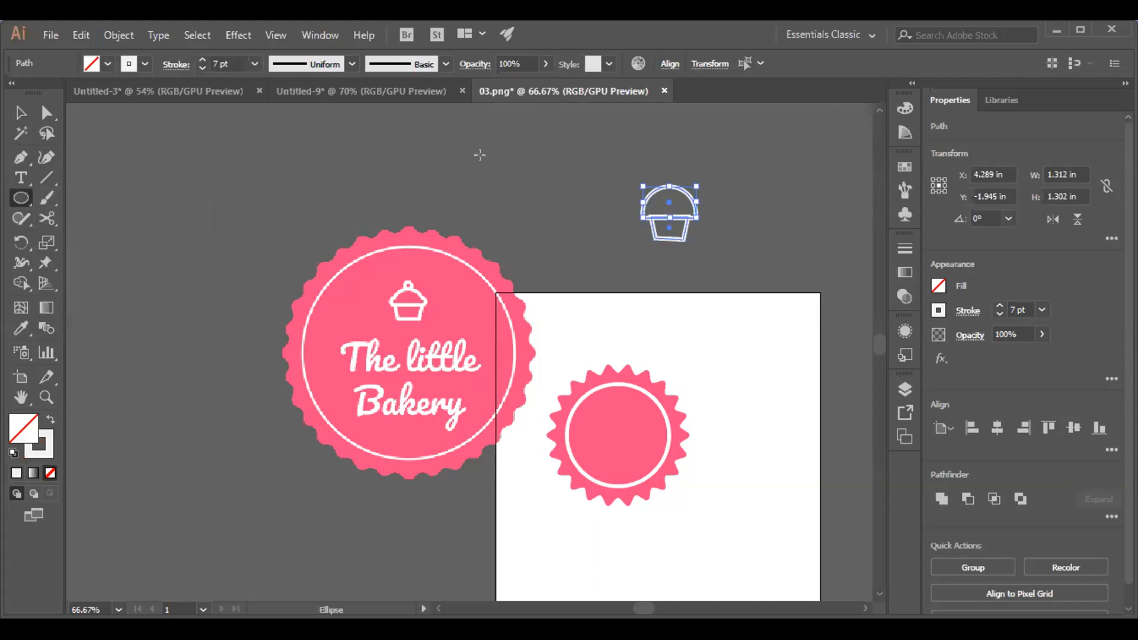
left_click_drag(669, 172, 686, 198)
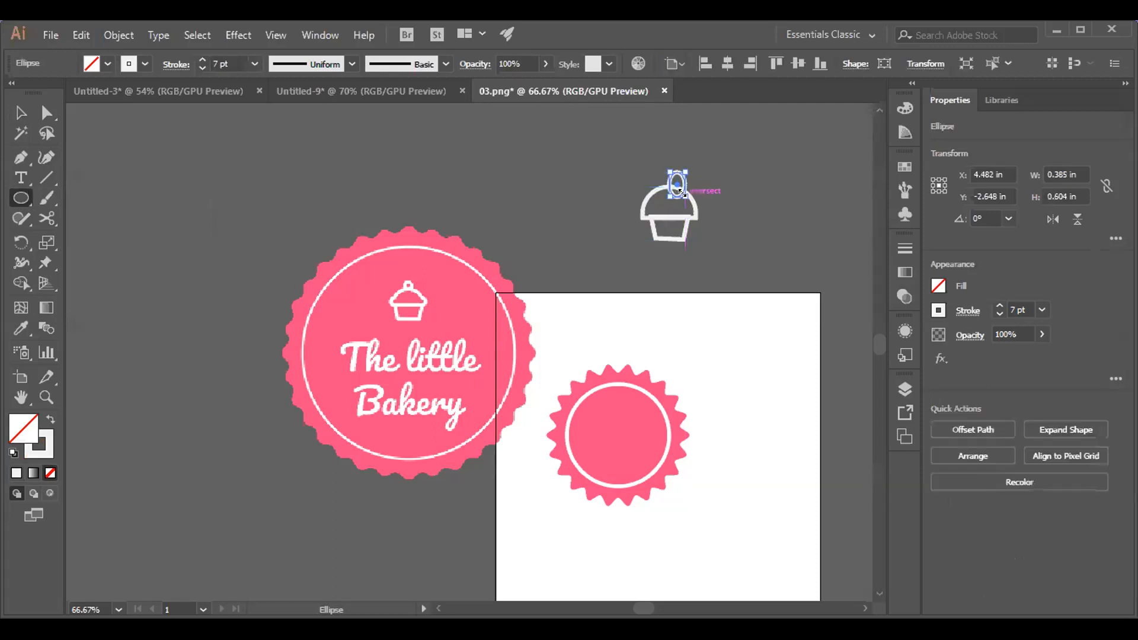
Reshape the small ellipse to about 0.39 by 0.24 in and seat it on top of the dome near its center.
left_click(20, 113)
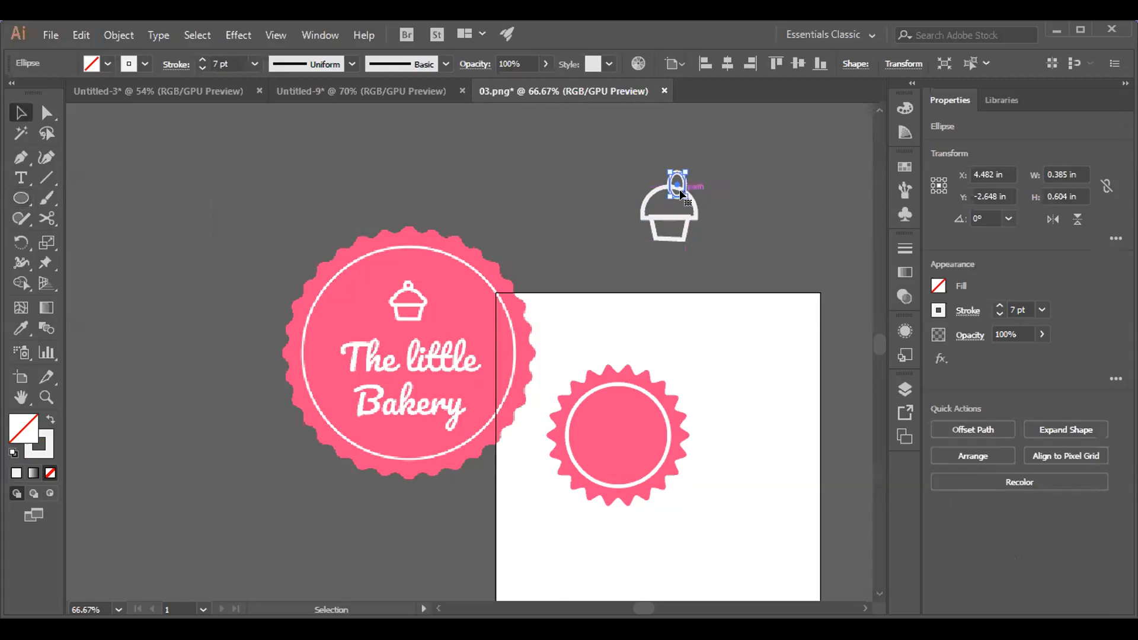
left_click_drag(677, 184, 679, 185)
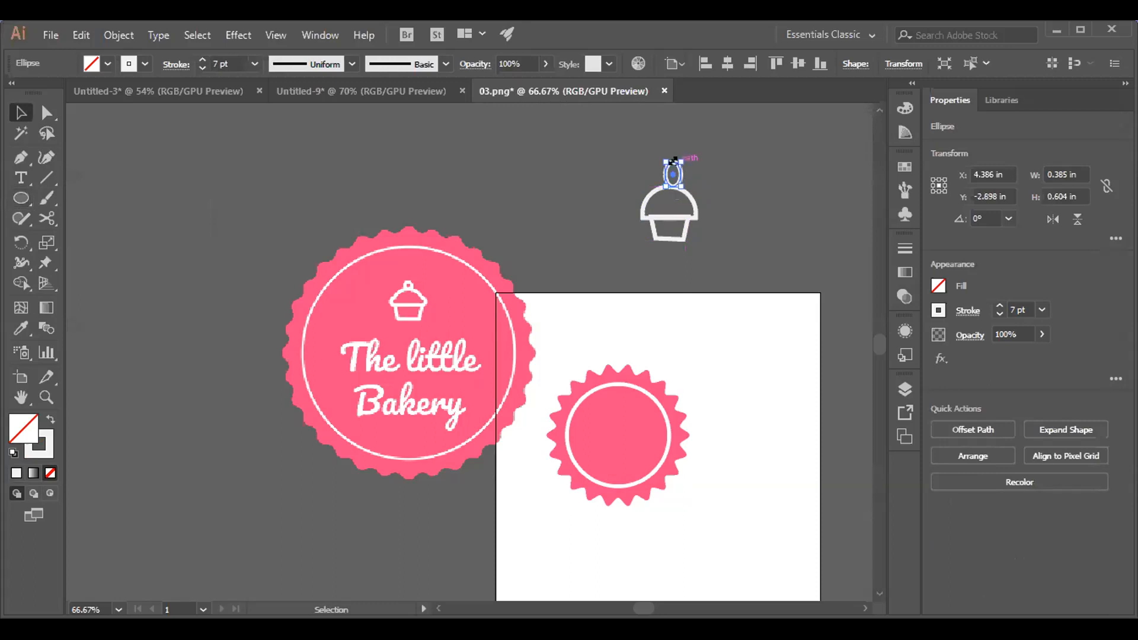
left_click_drag(674, 154, 682, 169)
key("Left")
key("Left")
key("Left")
key("Left")
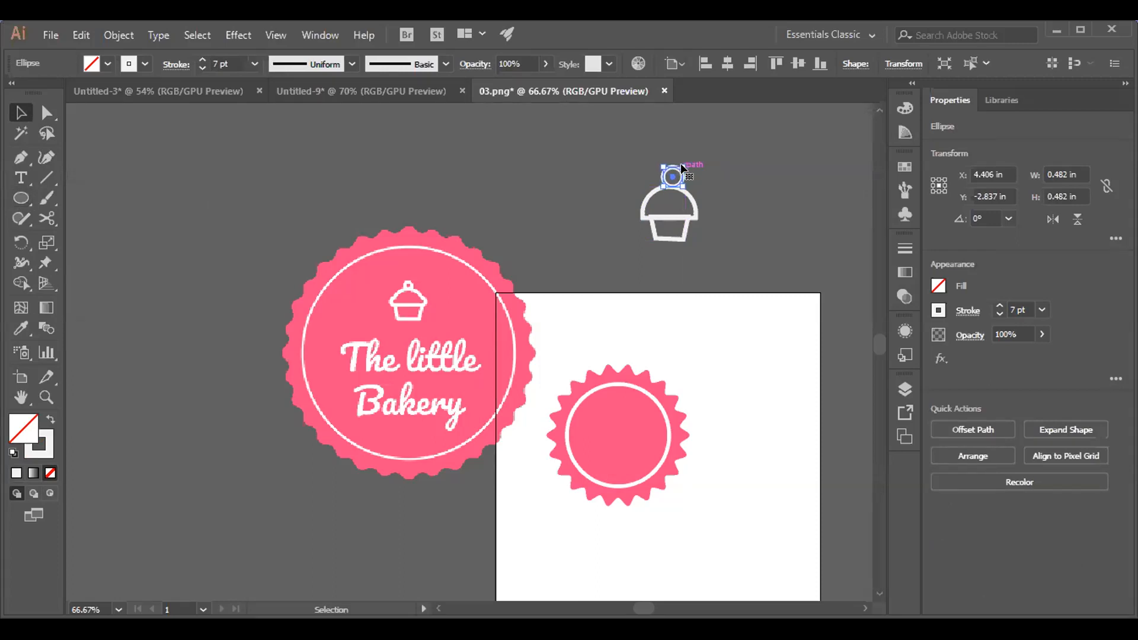
key("Left")
key("Left")
key("Left")
key("Left")
key("Left")
key("Left")
key("Left")
left_click_drag(676, 164, 668, 173)
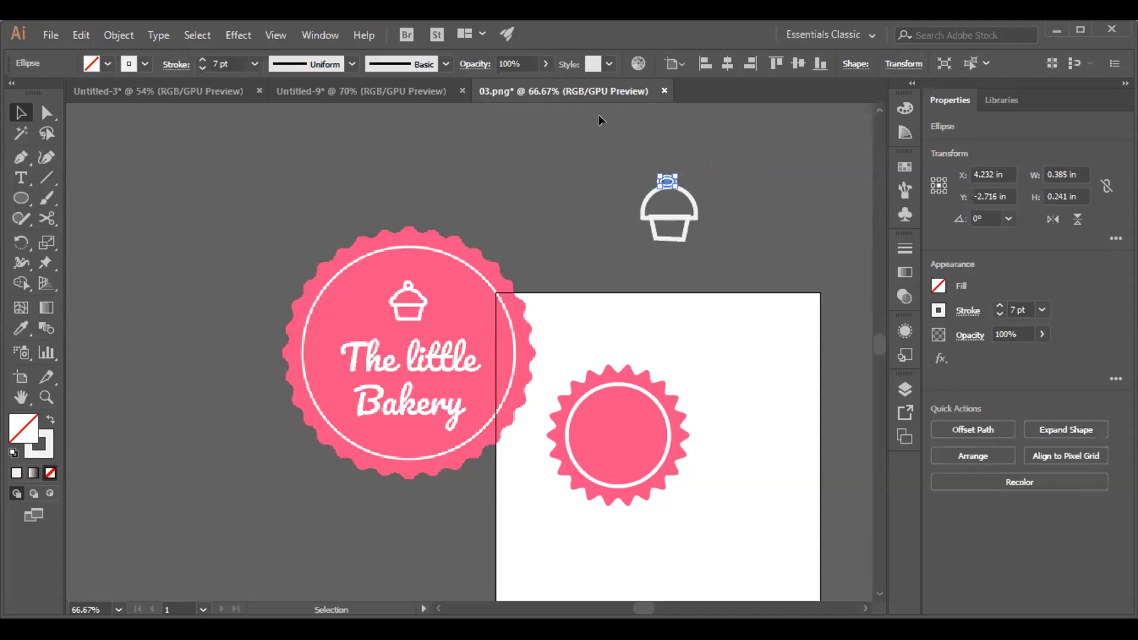
Group the ellipse, dome and cup outlines into one cupcake icon and deselect it.
left_click_drag(625, 158, 710, 215)
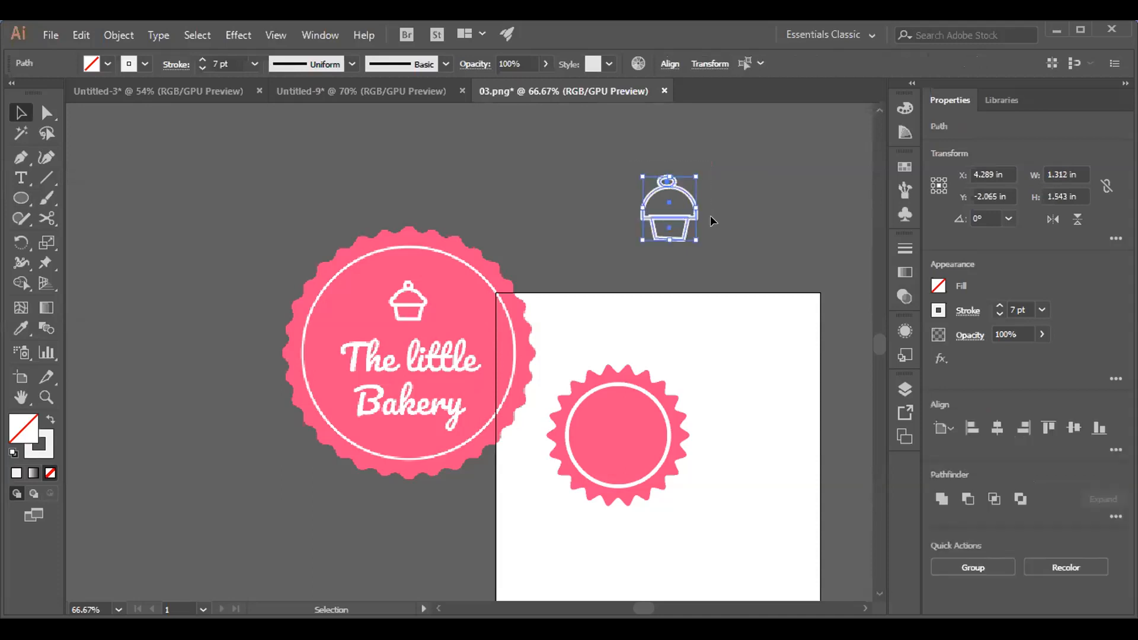
right_click(658, 177)
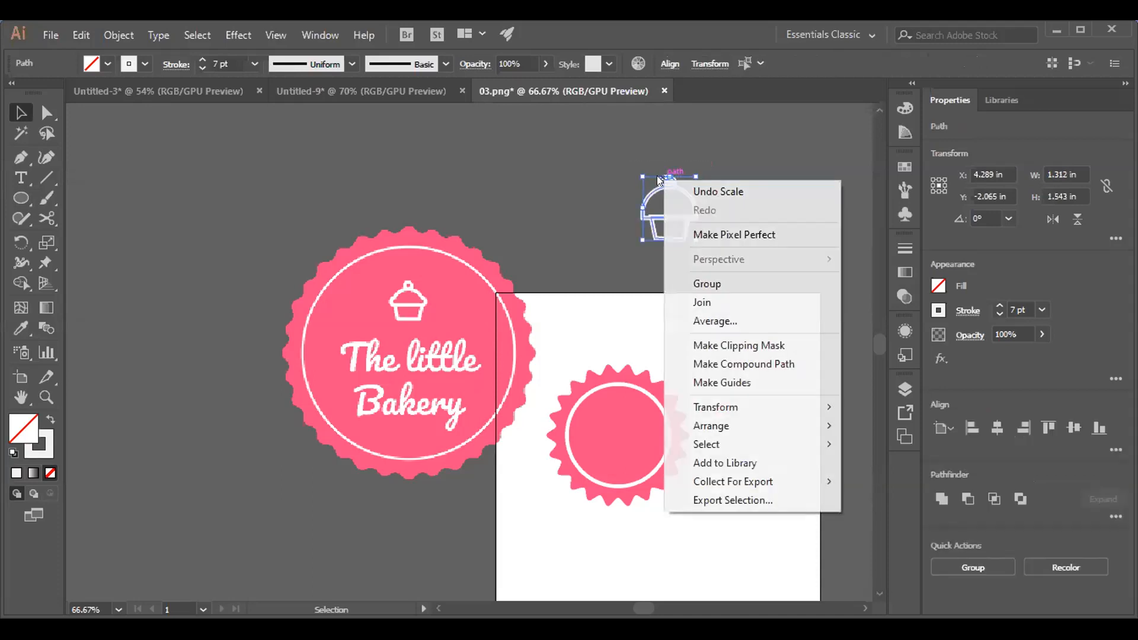
left_click(711, 277)
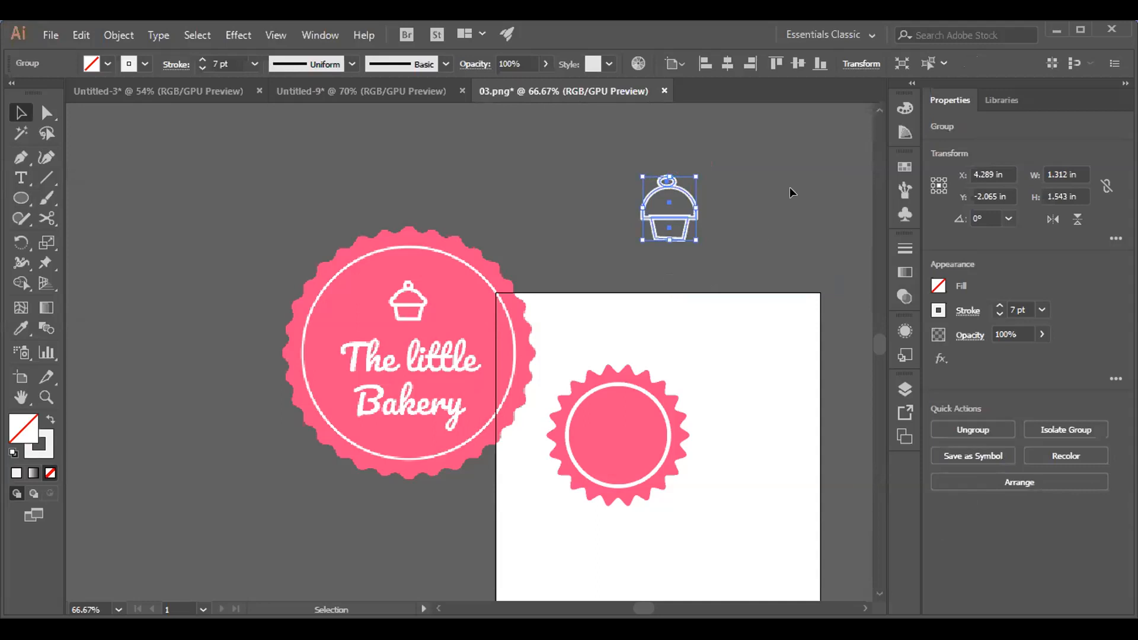
left_click(652, 230)
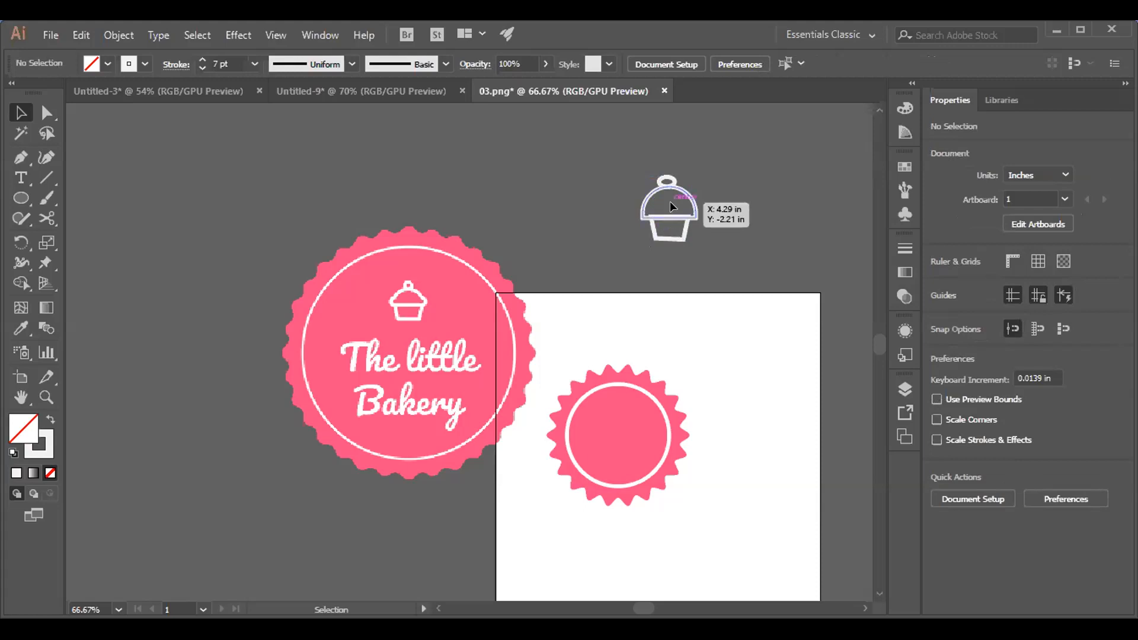
Scale the cupcake icon to about 0.85 by 0.87 in and place it inside the white ring of the new badge.
left_click(685, 211)
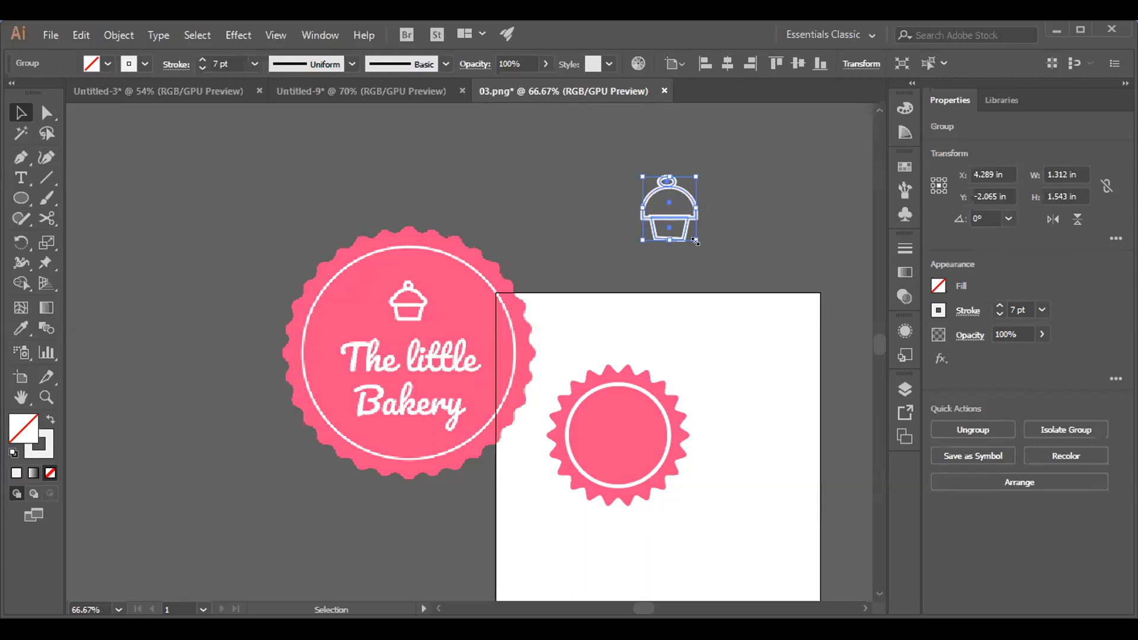
left_click_drag(690, 236, 623, 423)
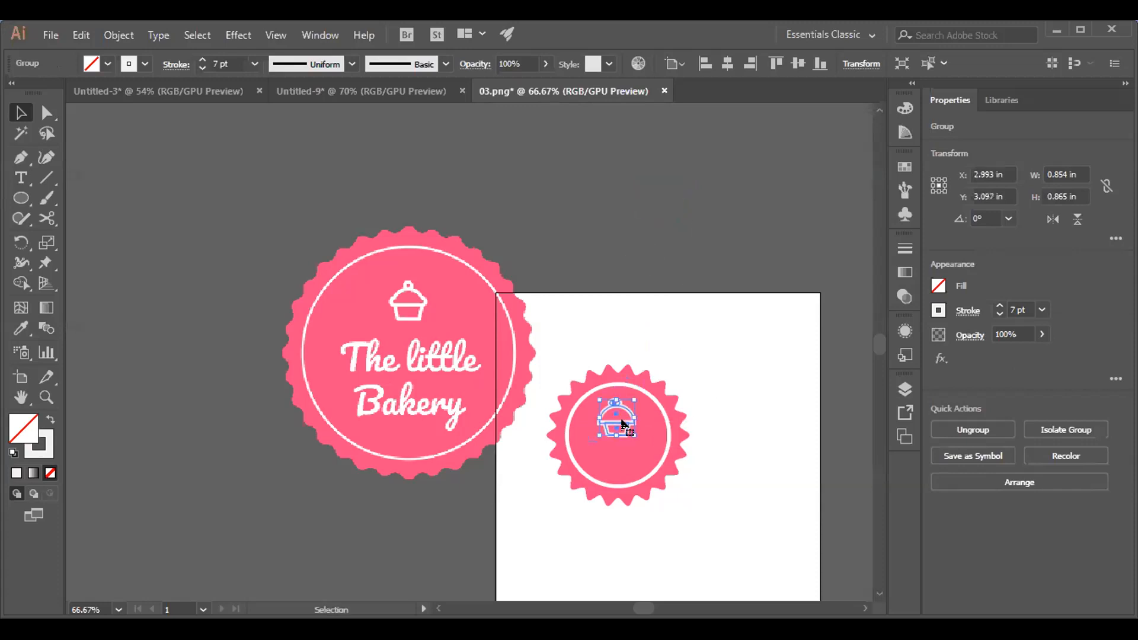
left_click(629, 352)
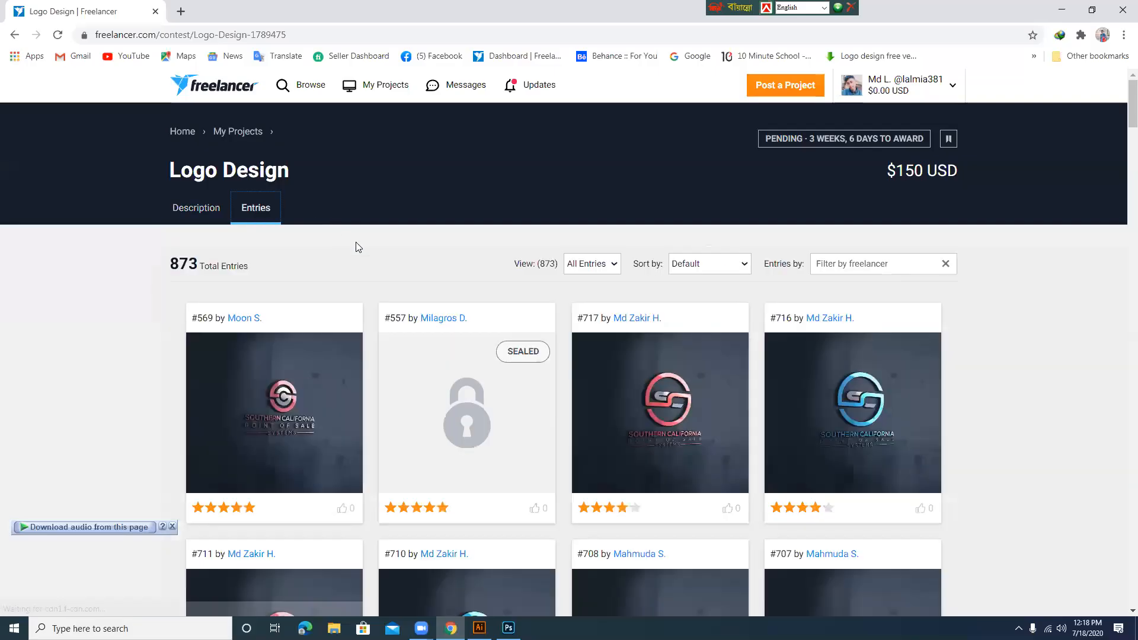
Switch to the browser and look through the submitted entries of the Logo Design contest on Freelancer.
scroll(356, 243, "down", 3)
scroll(356, 243, "down", 3)
scroll(356, 243, "up", 1)
scroll(355, 242, "up", 3)
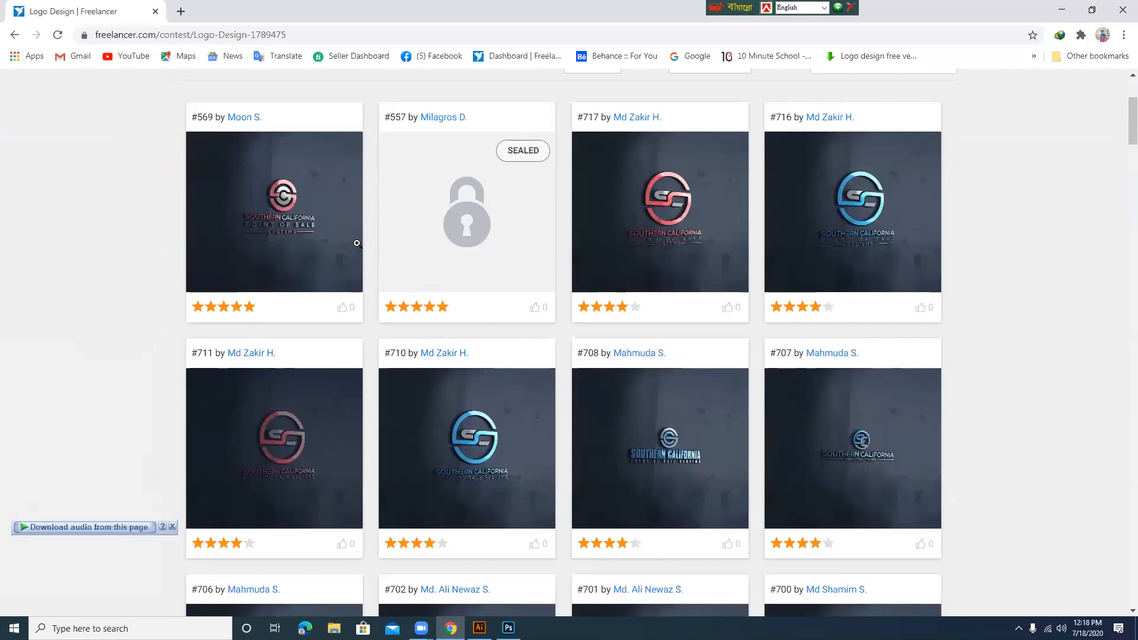
scroll(358, 243, "down", 2)
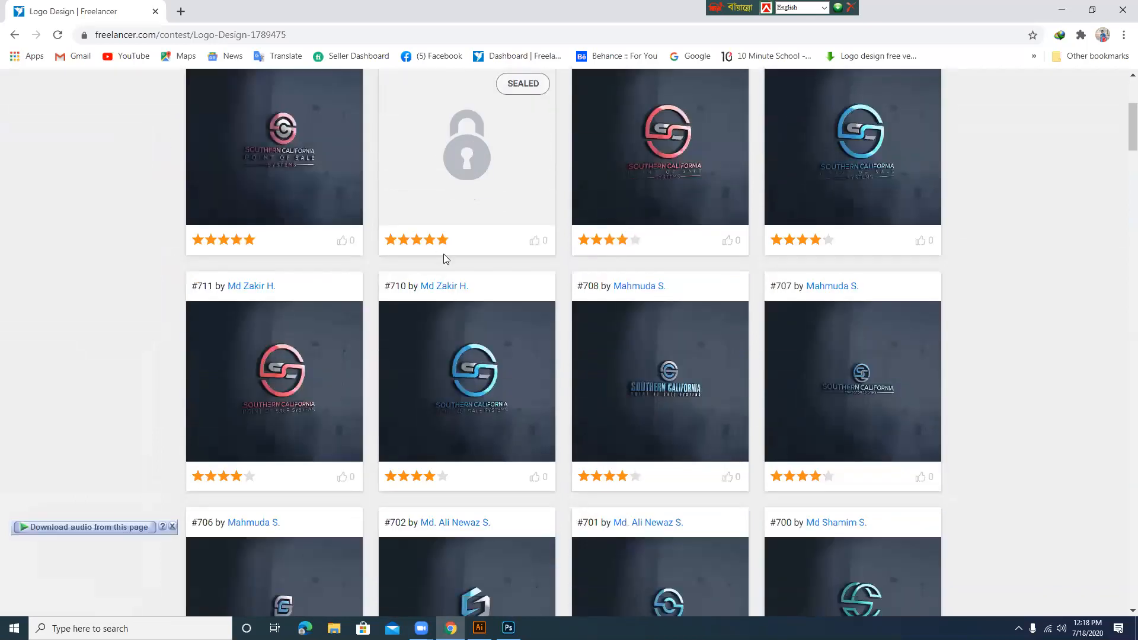
scroll(514, 237, "up", 4)
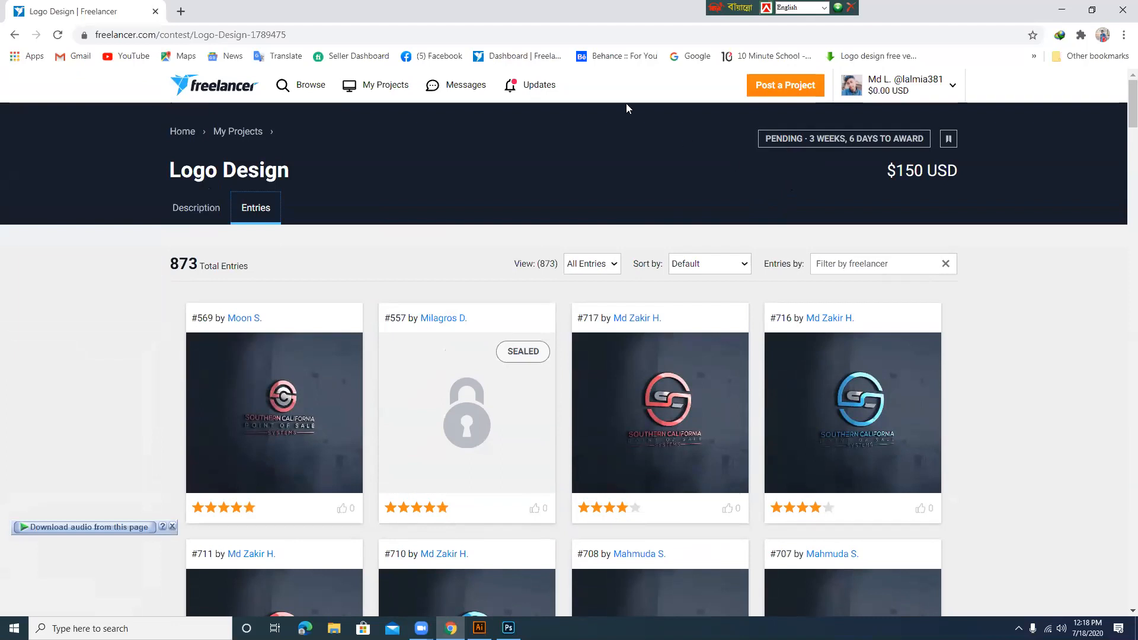
scroll(569, 249, "down", 2)
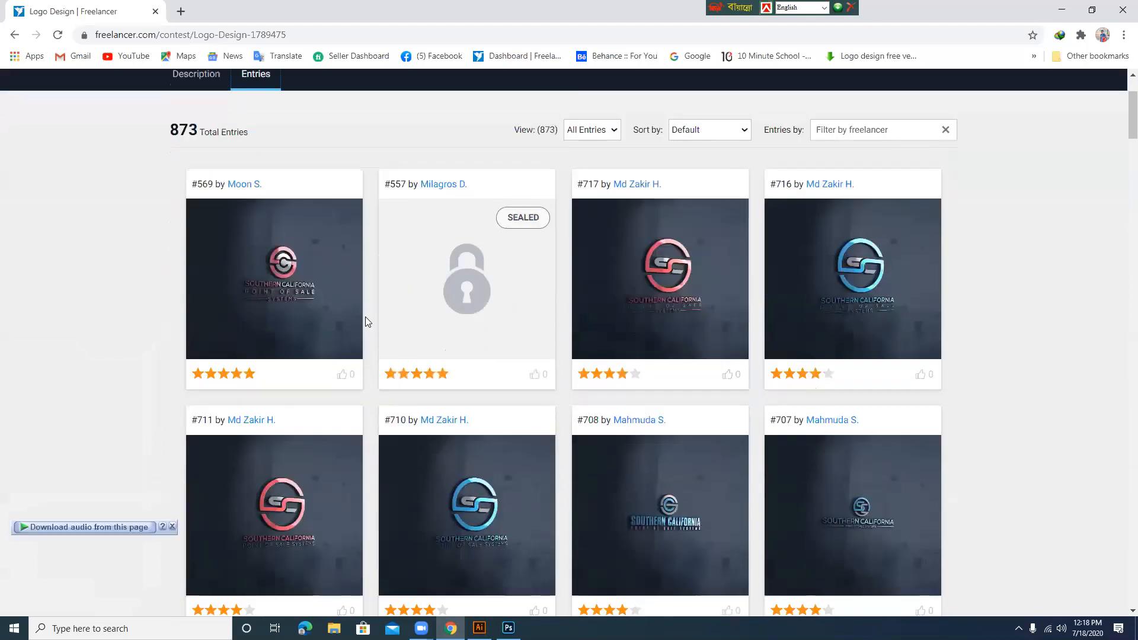
scroll(418, 333, "down", 3)
scroll(471, 329, "up", 5)
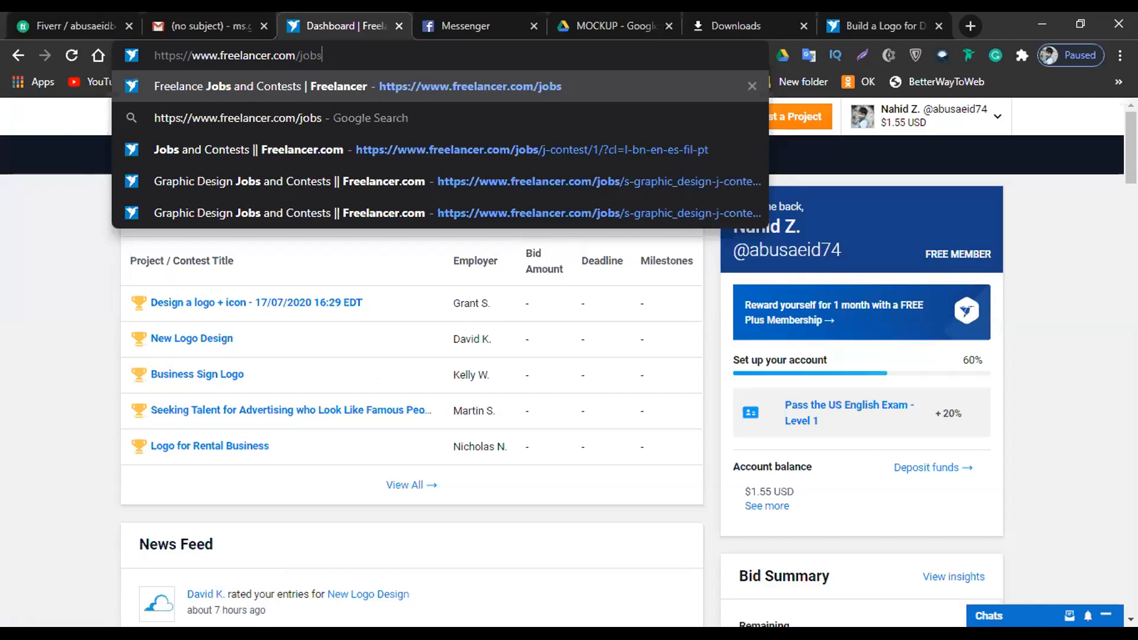
Open freelancer.com/jobs and look over the job filters and the project and contest list.
key("Return")
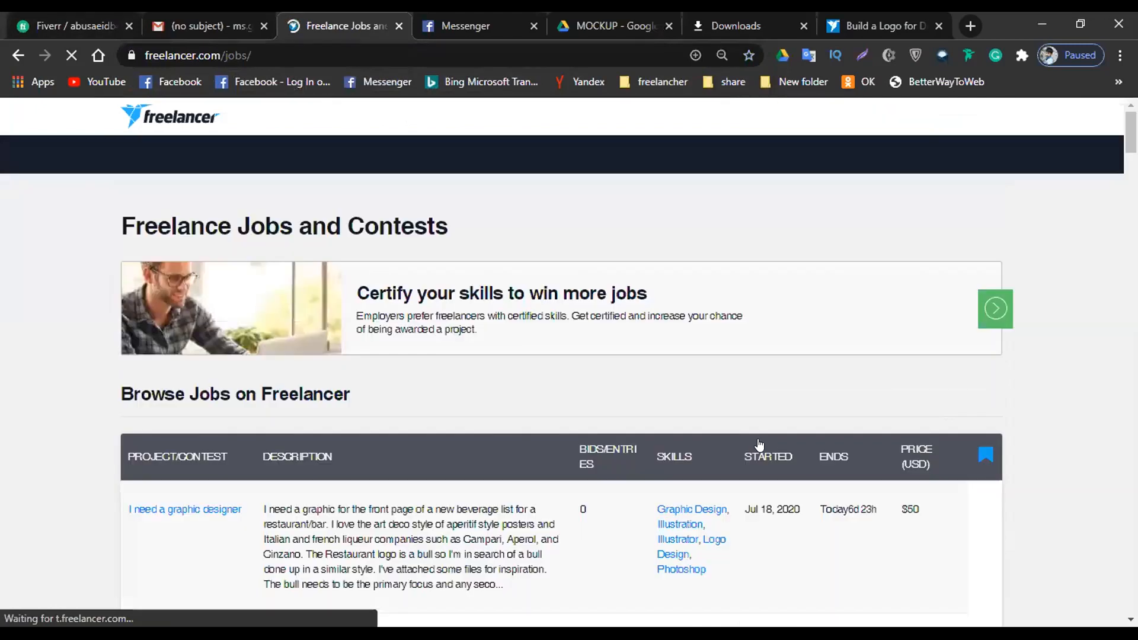
scroll(859, 475, "down", 3)
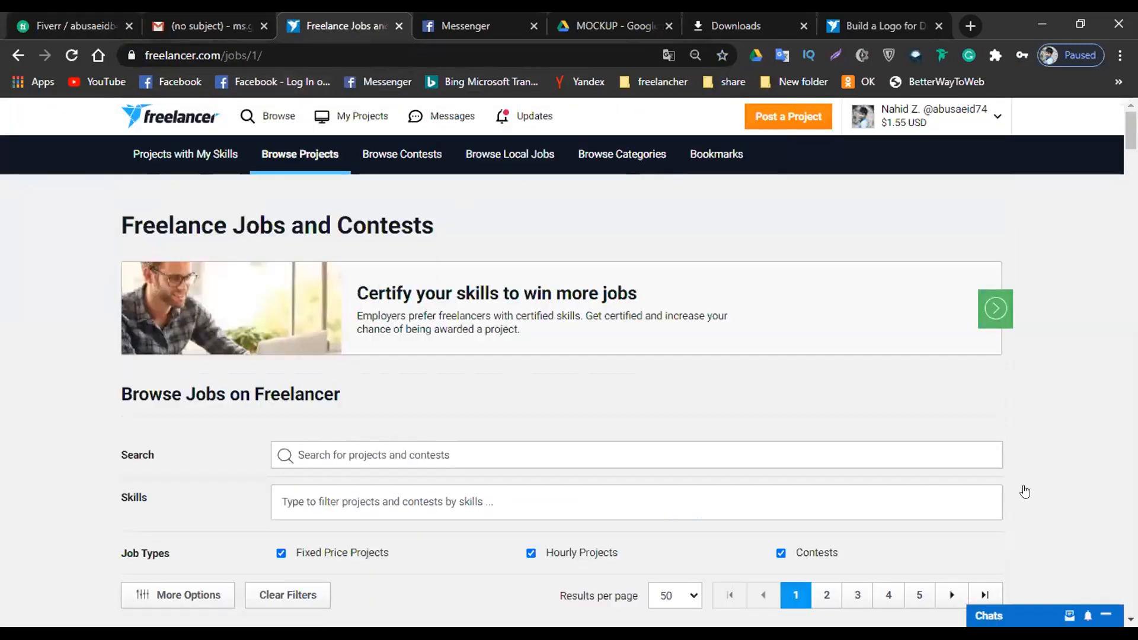
scroll(774, 369, "down", 1)
scroll(773, 369, "down", 4)
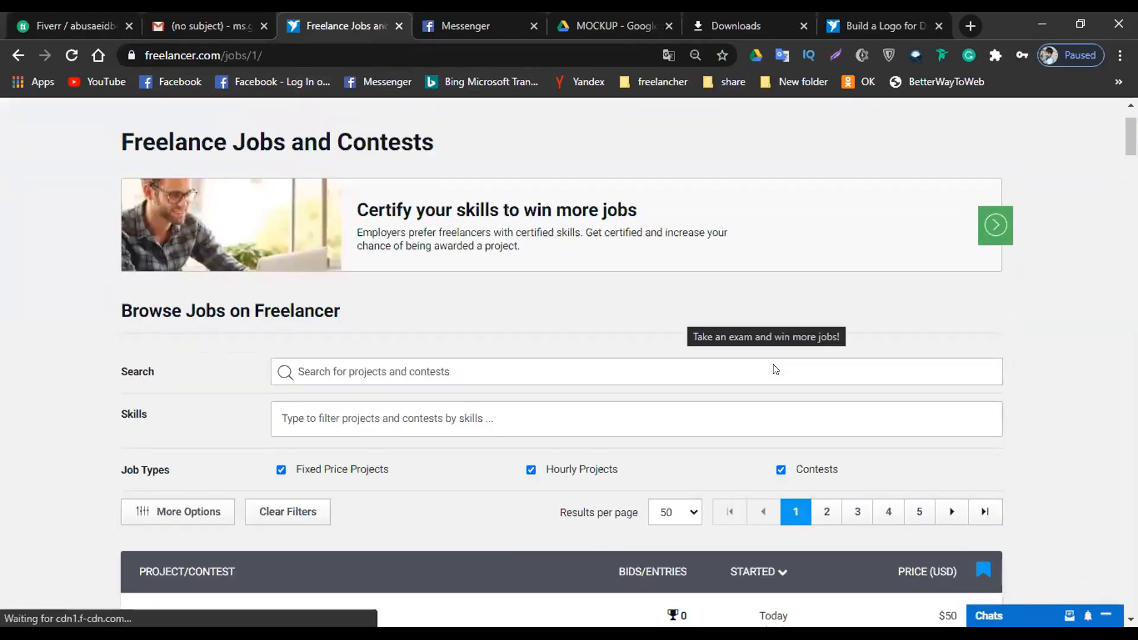
scroll(557, 350, "down", 2)
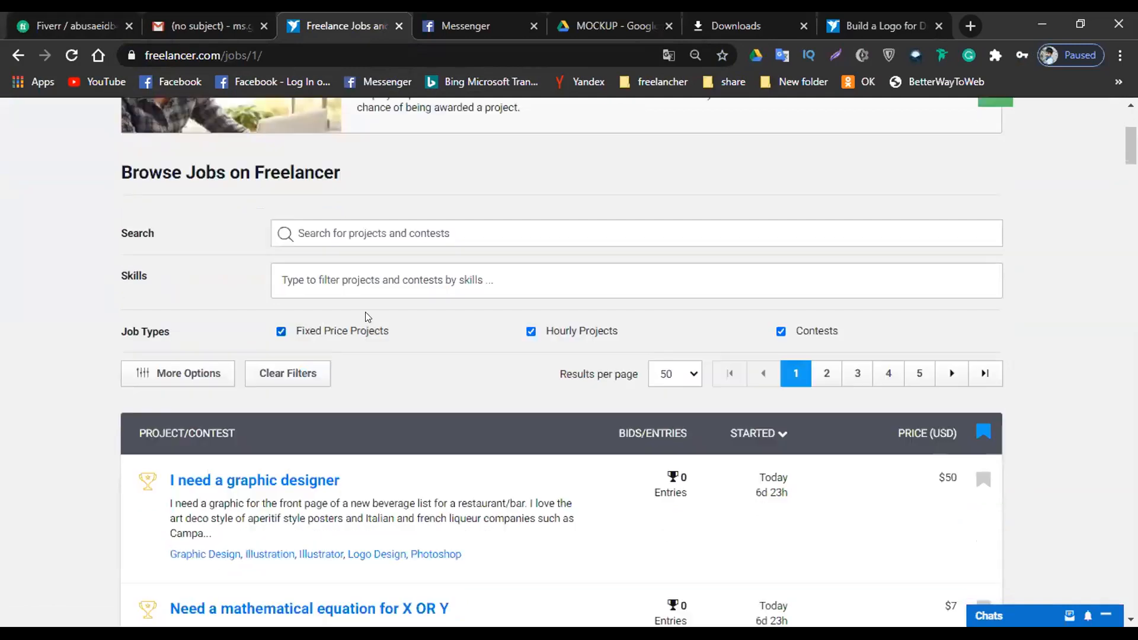
scroll(754, 382, "down", 3)
scroll(755, 380, "up", 1)
scroll(755, 382, "down", 1)
scroll(771, 332, "up", 3)
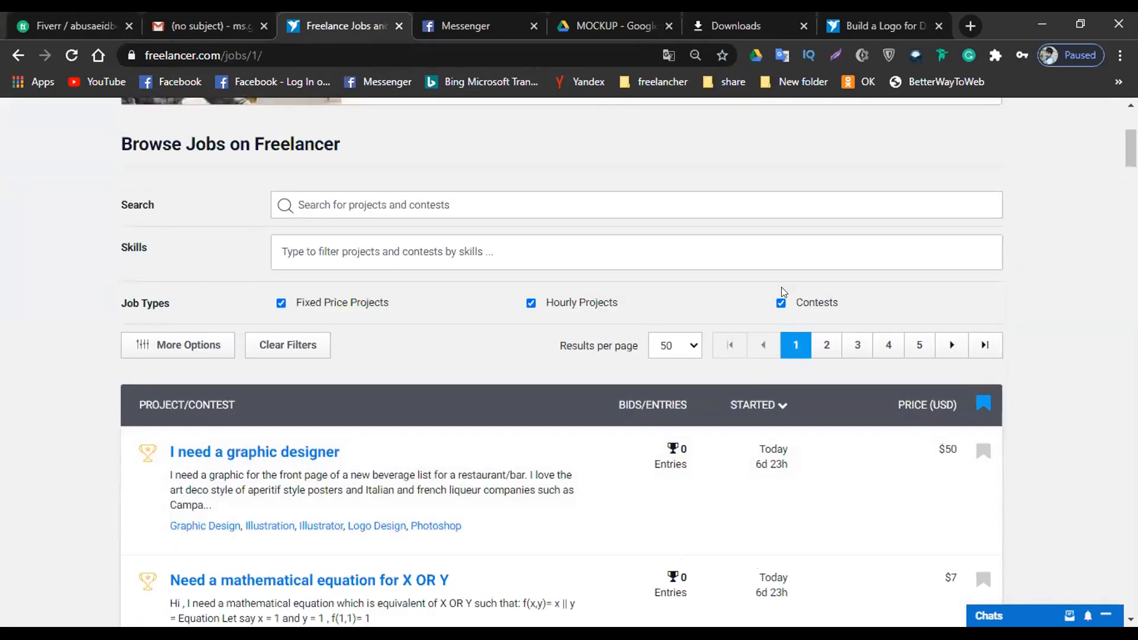
Limit the job types to contests by excluding fixed price and hourly projects, and look over the contest list.
left_click(281, 302)
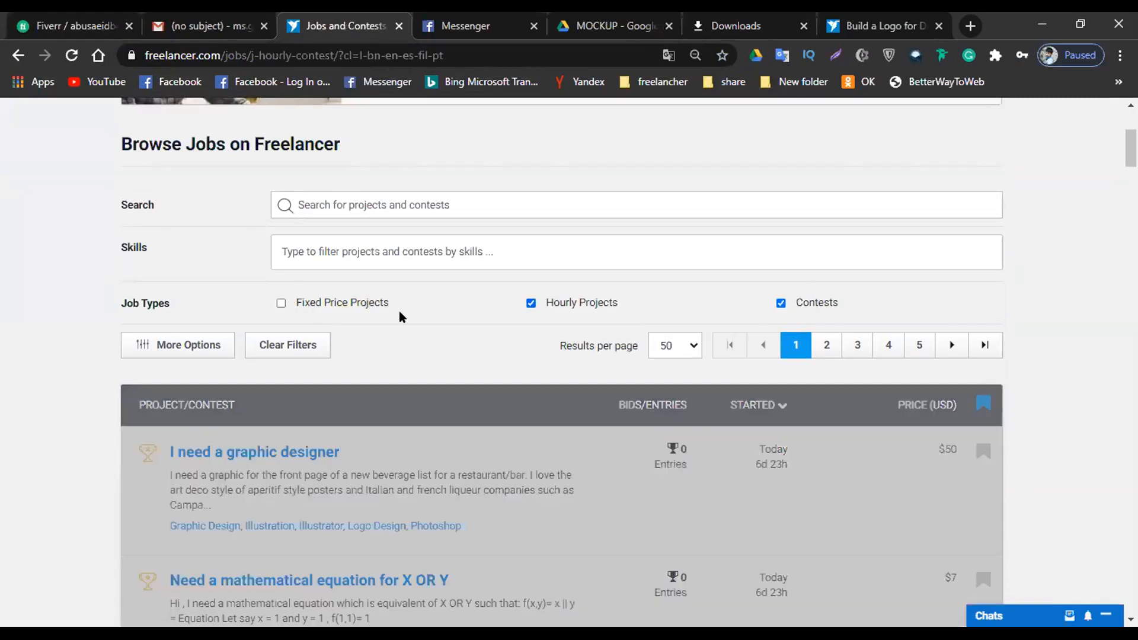
left_click(531, 303)
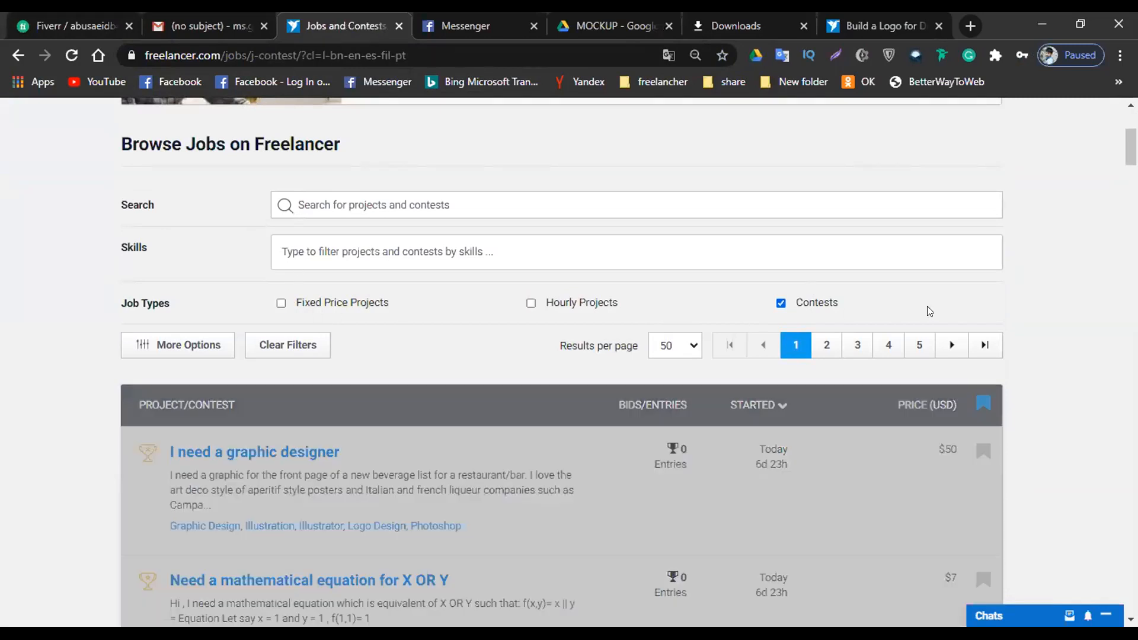
scroll(839, 386, "down", 3)
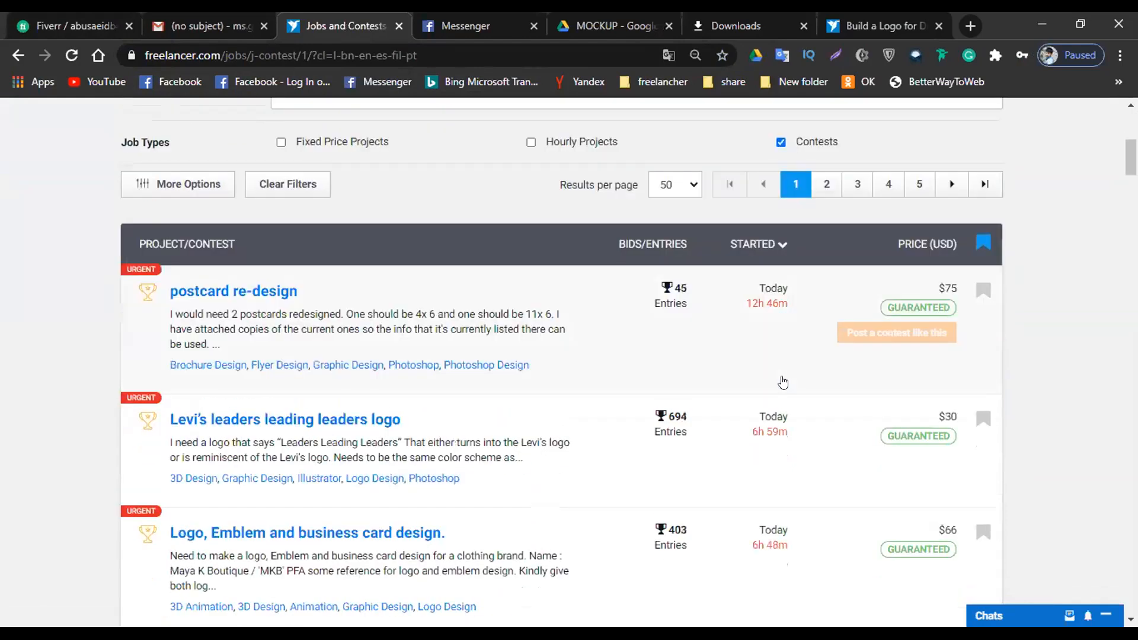
scroll(782, 383, "down", 5)
scroll(318, 326, "up", 12)
scroll(317, 326, "down", 3)
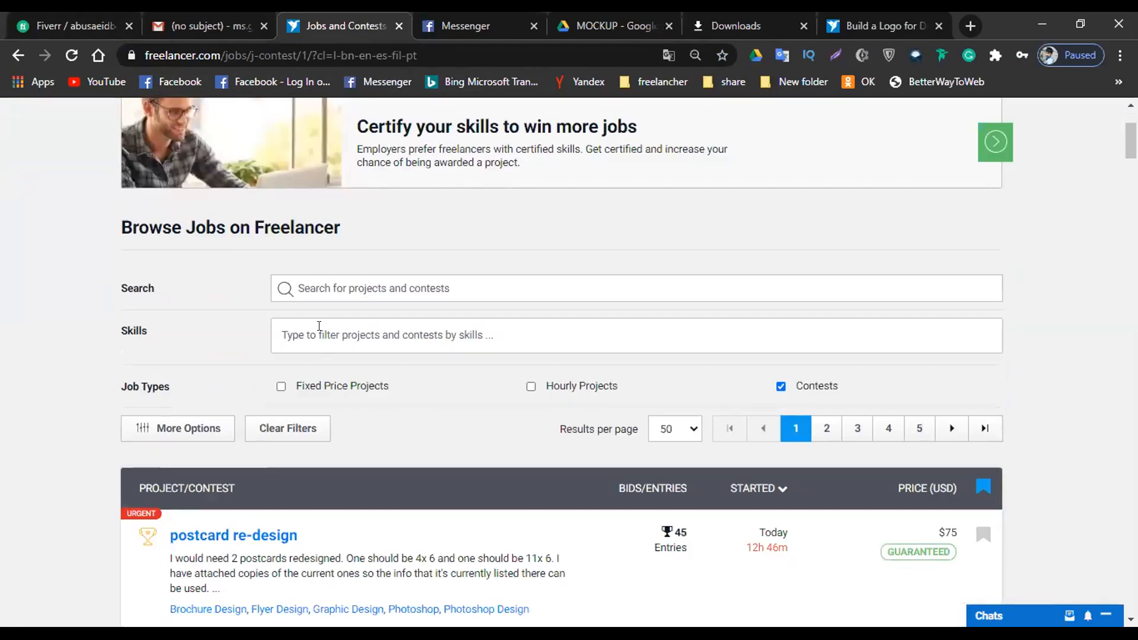
Filter the contests by the Logo Design skill and look through the matching listings.
left_click(366, 336)
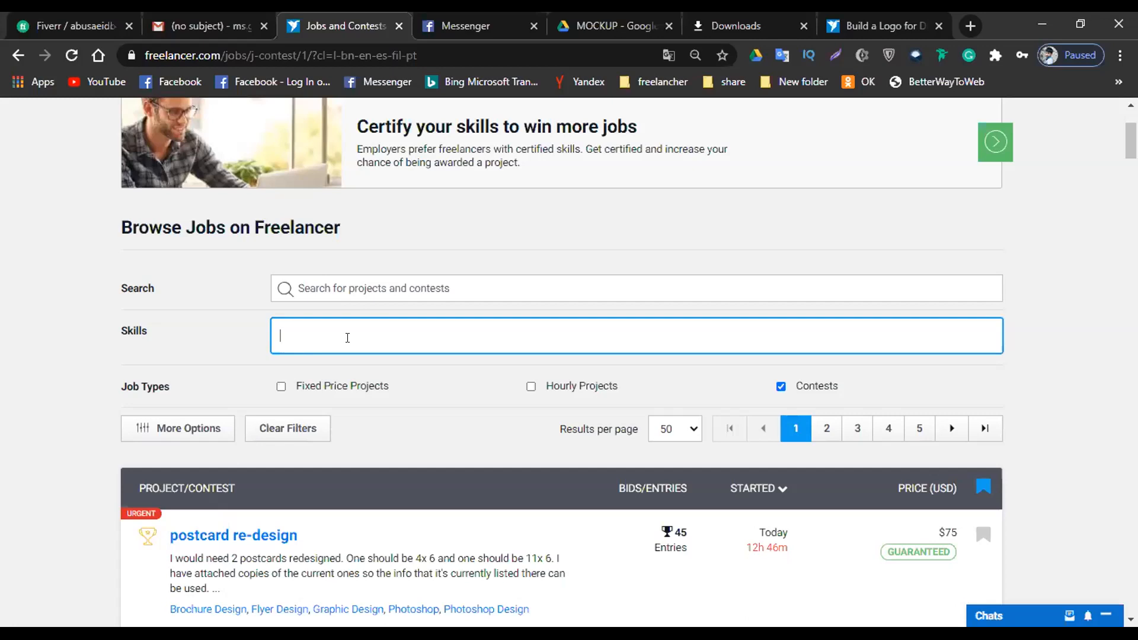
scroll(714, 472, "down", 8)
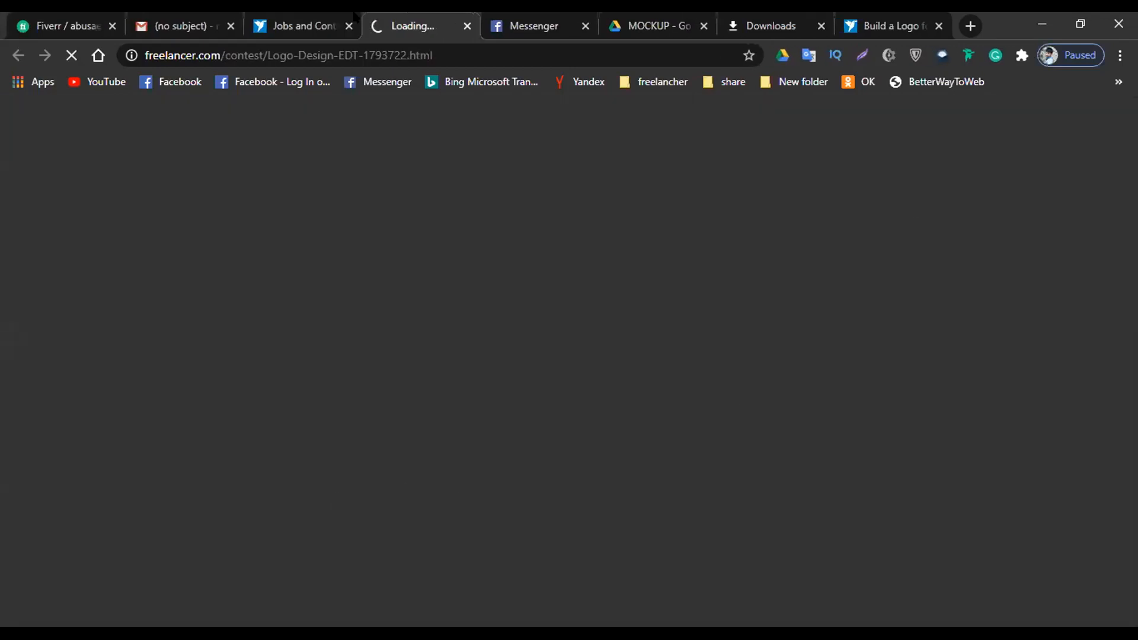
left_click(341, 13)
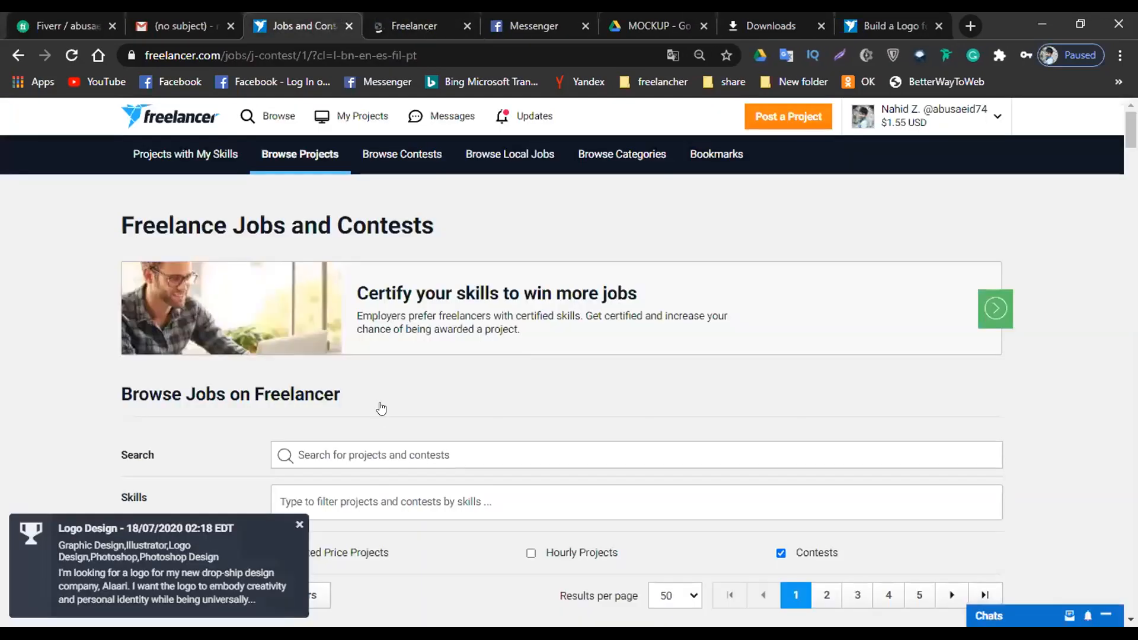
scroll(540, 472, "down", 1)
scroll(539, 472, "down", 2)
left_click(353, 337)
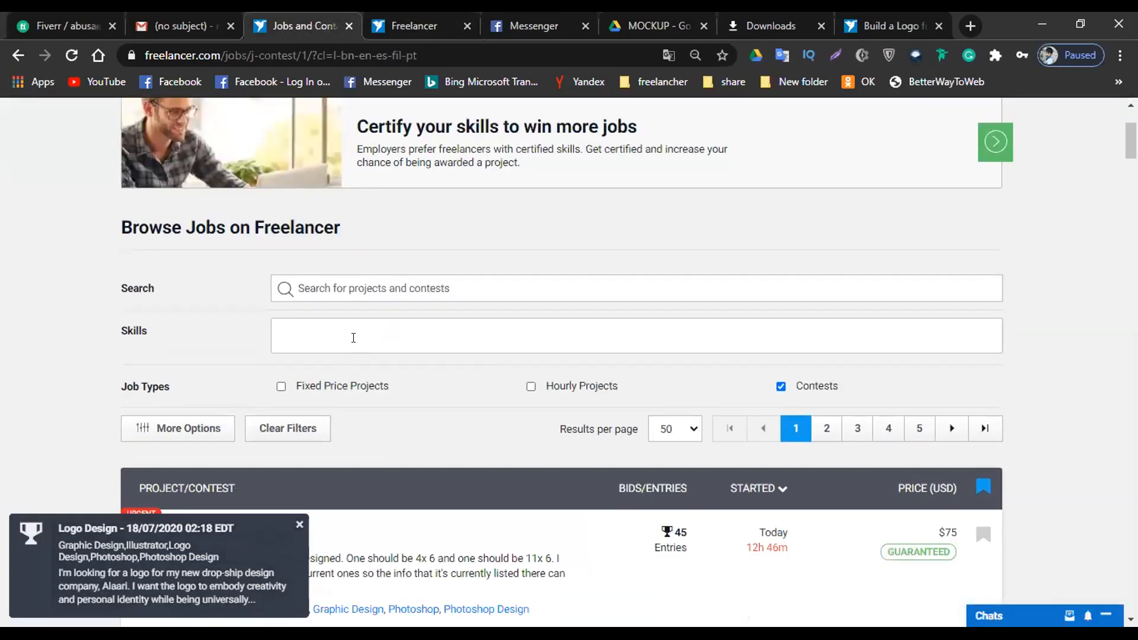
left_click(353, 332)
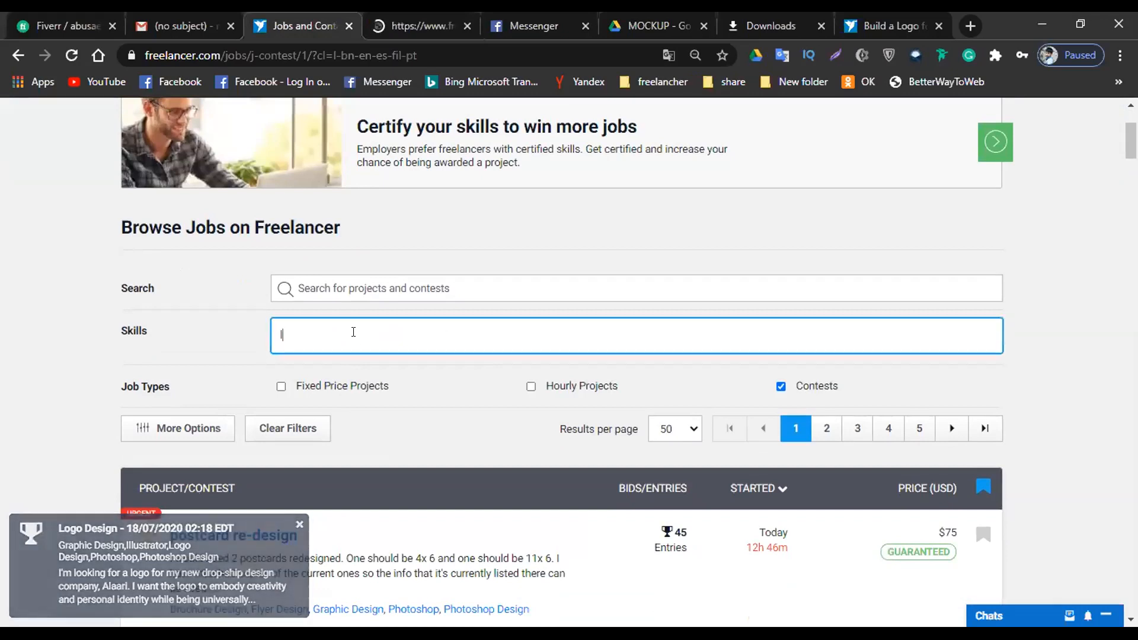
type("lo")
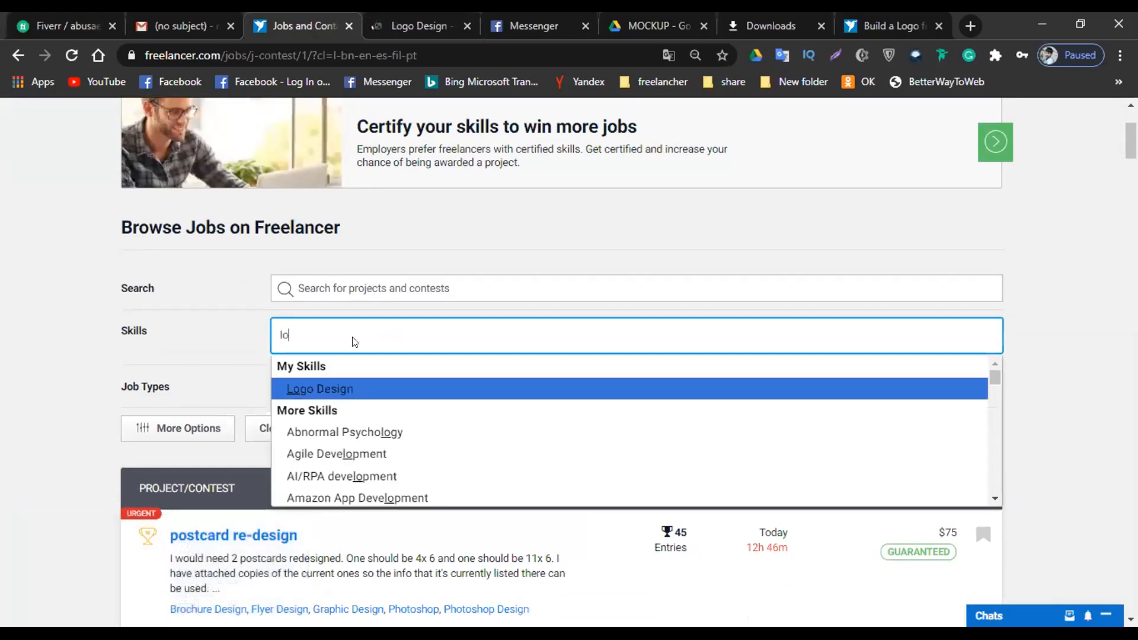
left_click(348, 392)
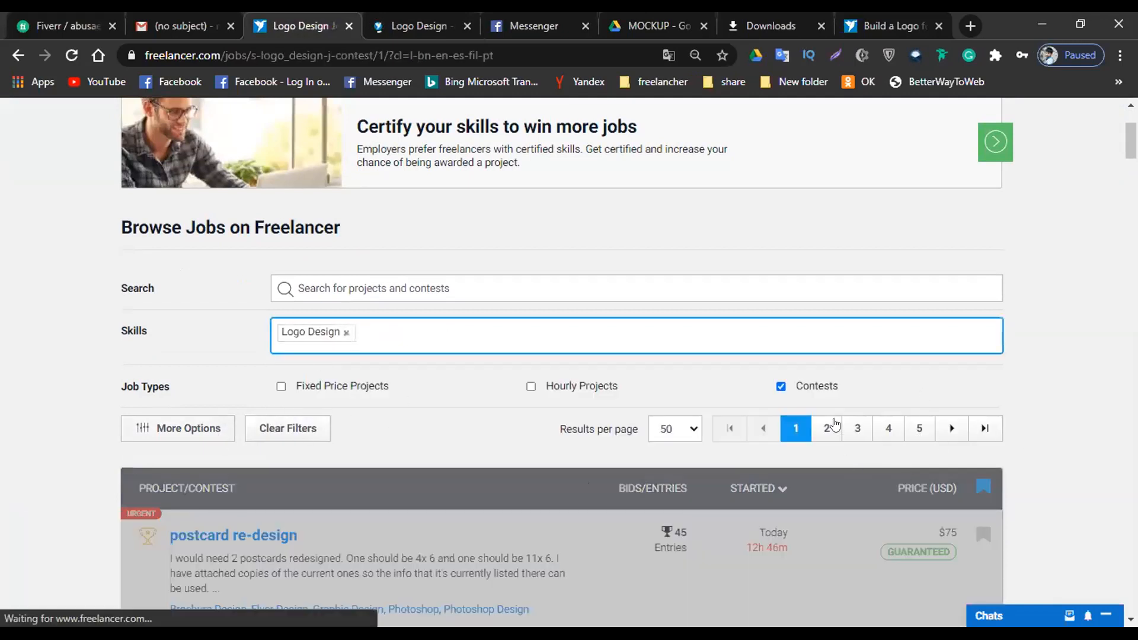
scroll(835, 424, "down", 15)
scroll(686, 453, "down", 7)
scroll(694, 453, "up", 20)
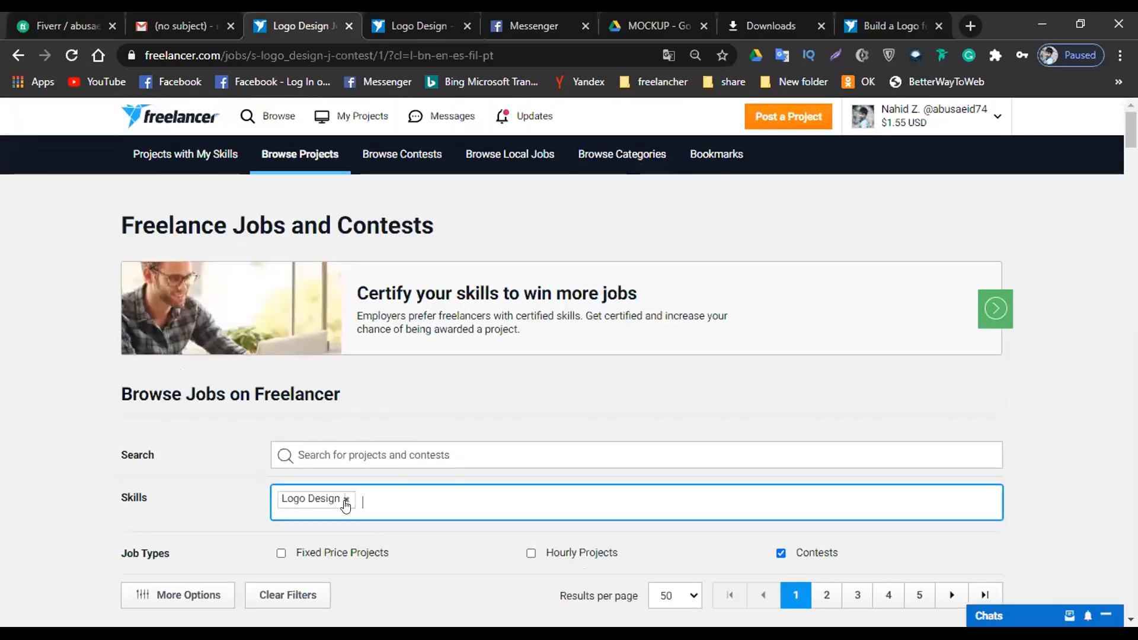
Replace the skill filter with Business Card Design and look at the matching contests.
left_click(346, 501)
type("b")
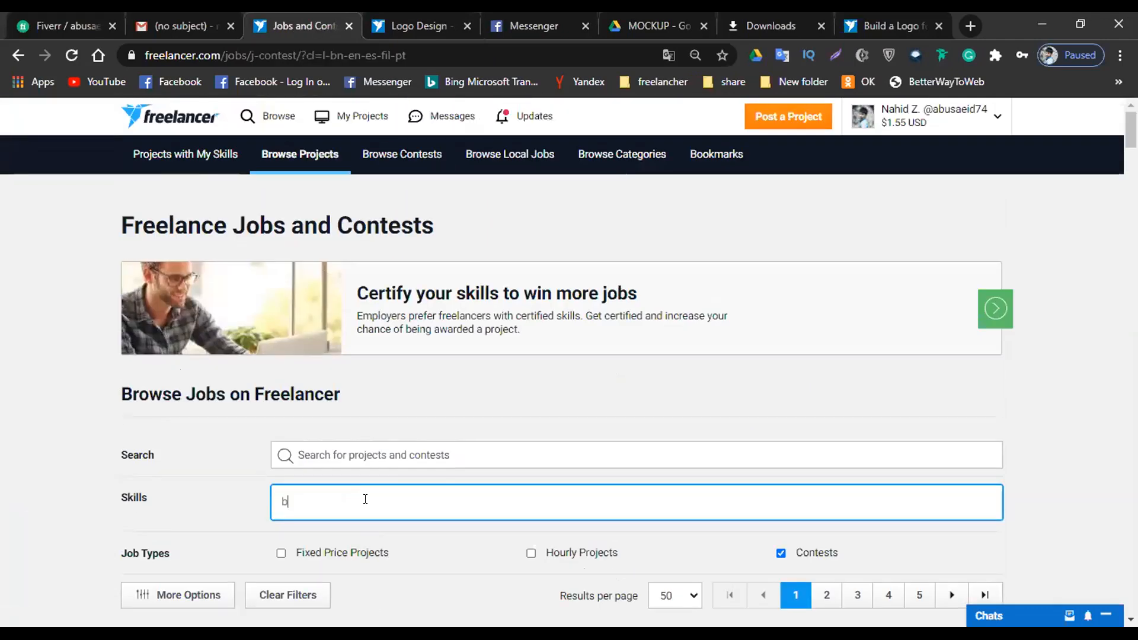
type("usi")
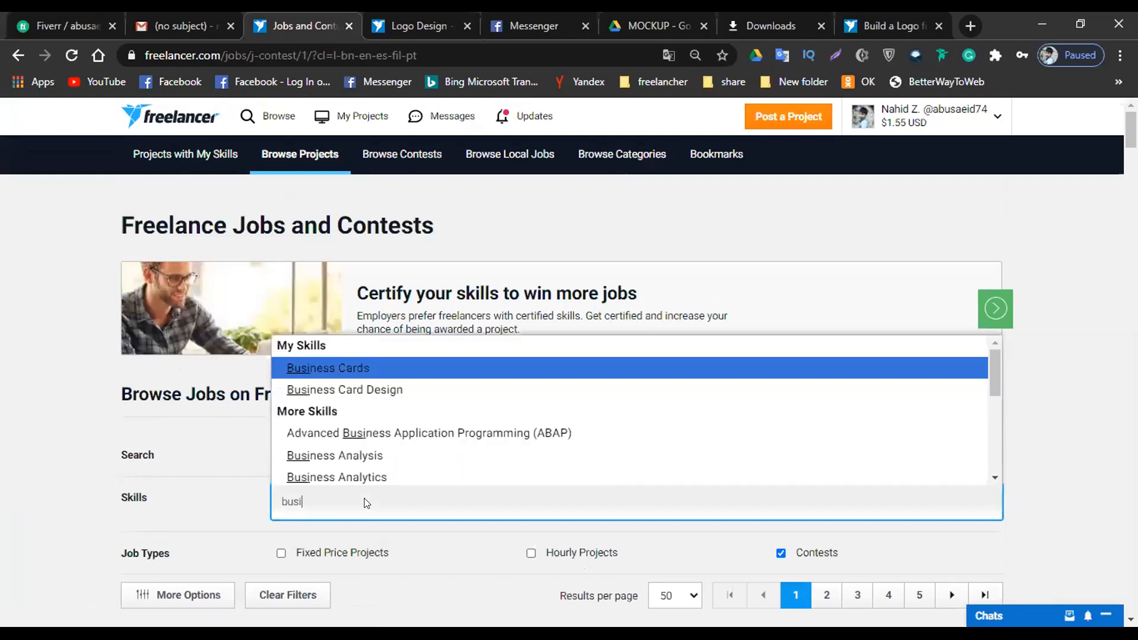
left_click(371, 384)
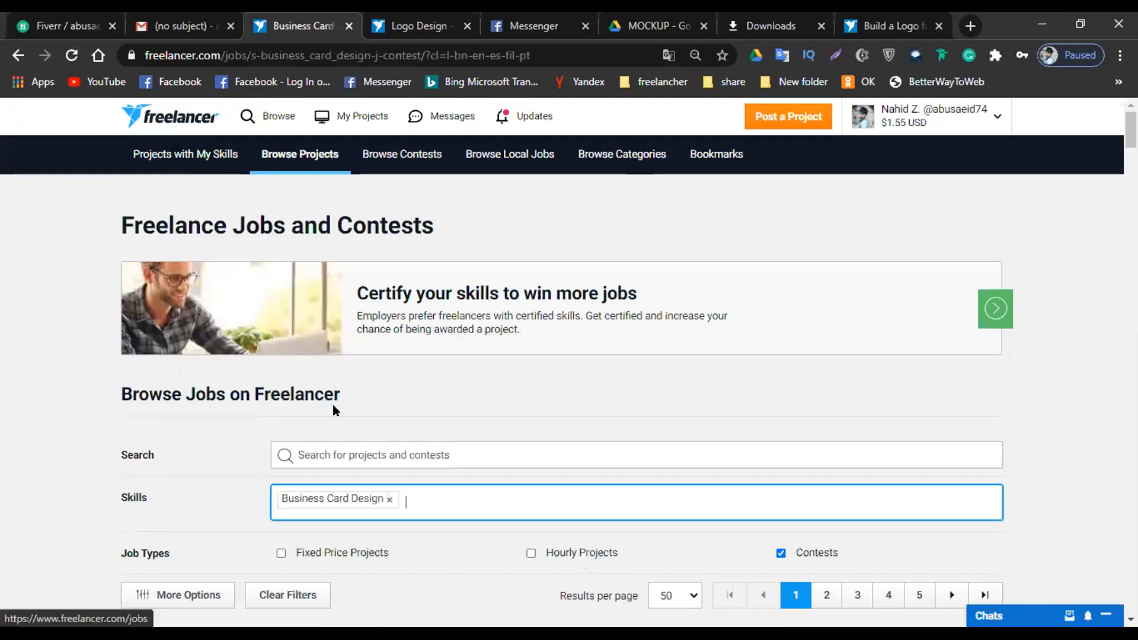
scroll(838, 402, "down", 5)
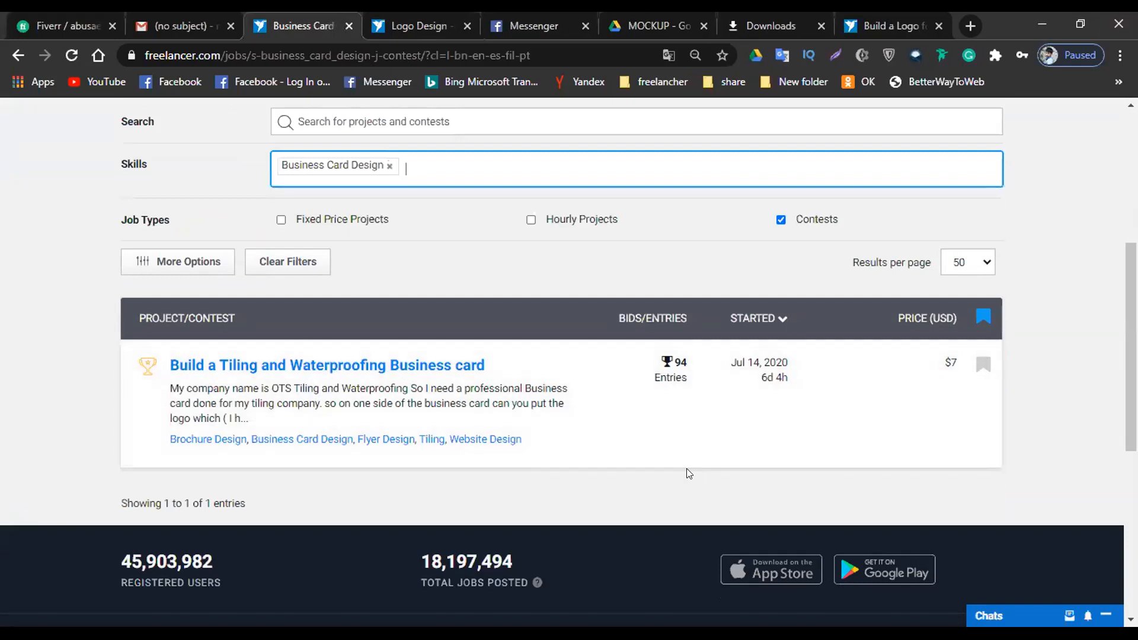
scroll(686, 468, "up", 1)
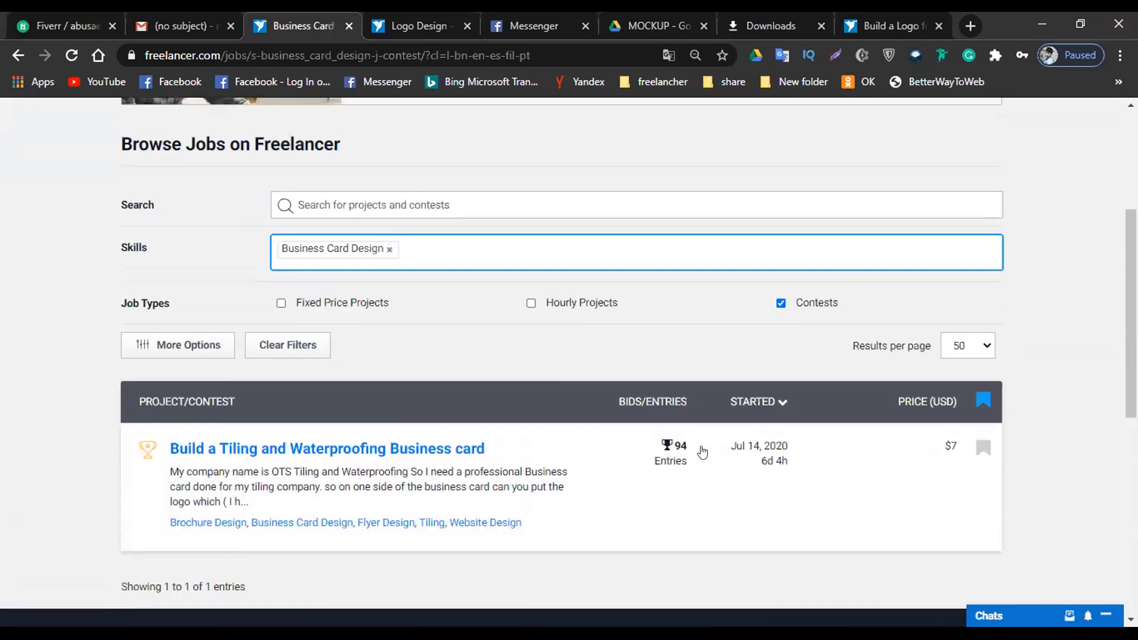
Replace the skill filter with Flyer Design and look through the matching contests.
left_click(389, 249)
type("fl")
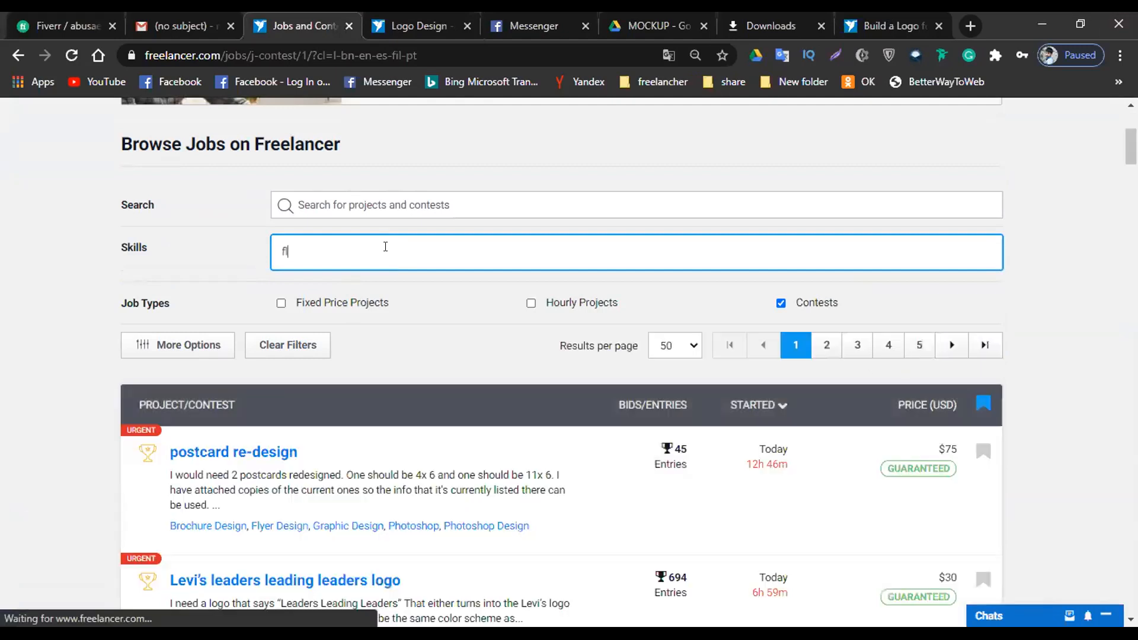
type("yer")
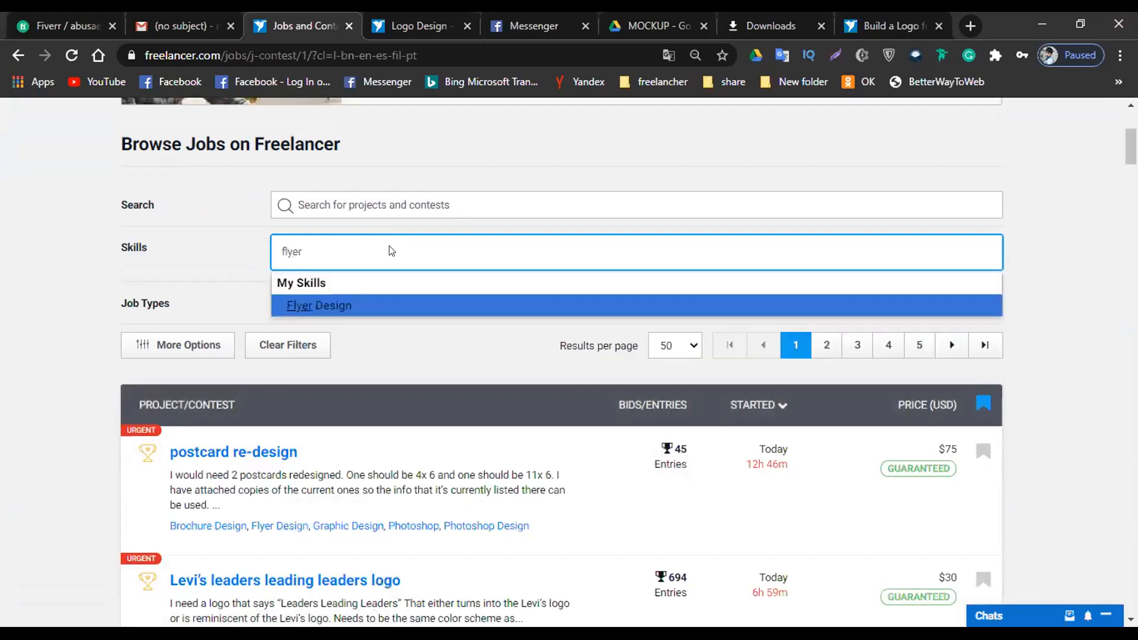
left_click(386, 303)
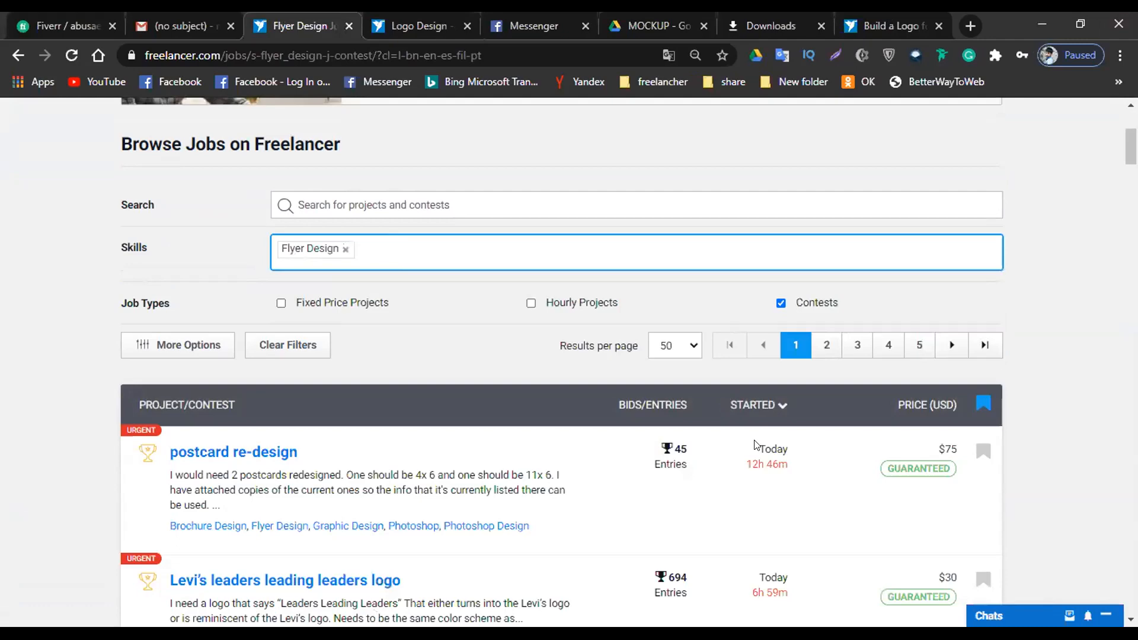
scroll(854, 415, "down", 10)
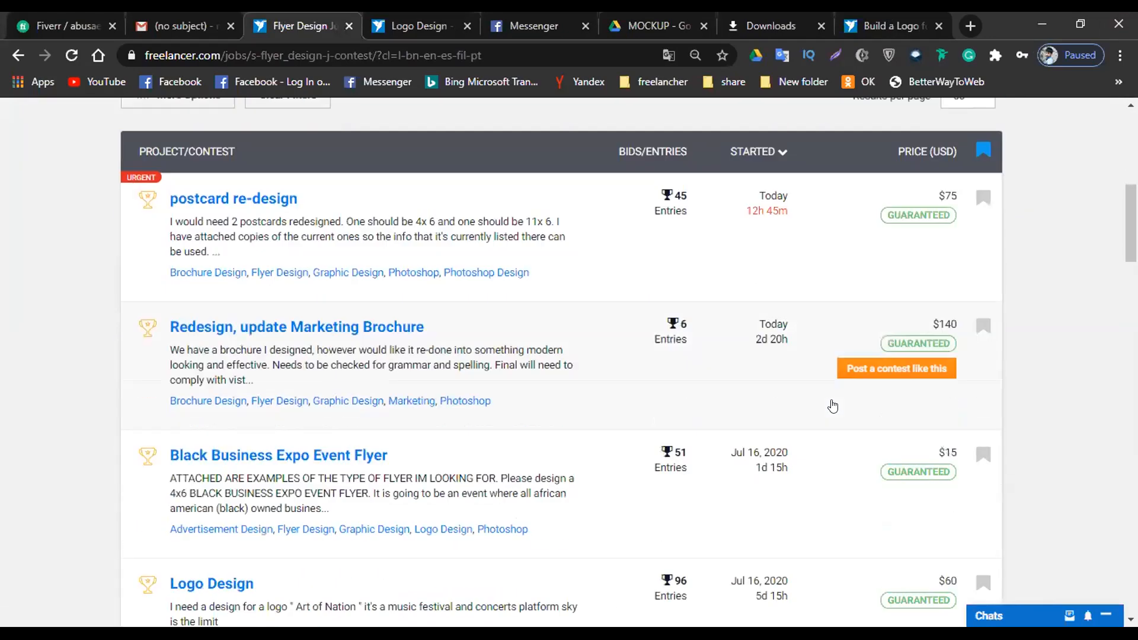
scroll(832, 406, "down", 20)
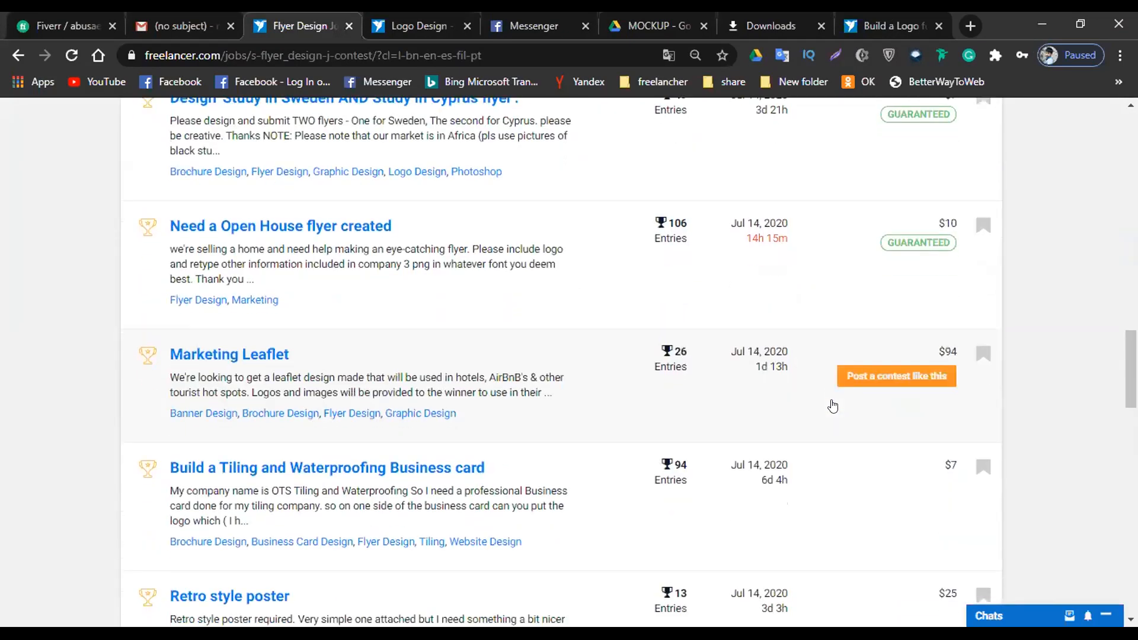
Review the Flyer Design contests through the end of the list, comparing their entries, remaining time and prizes.
scroll(832, 406, "up", 20)
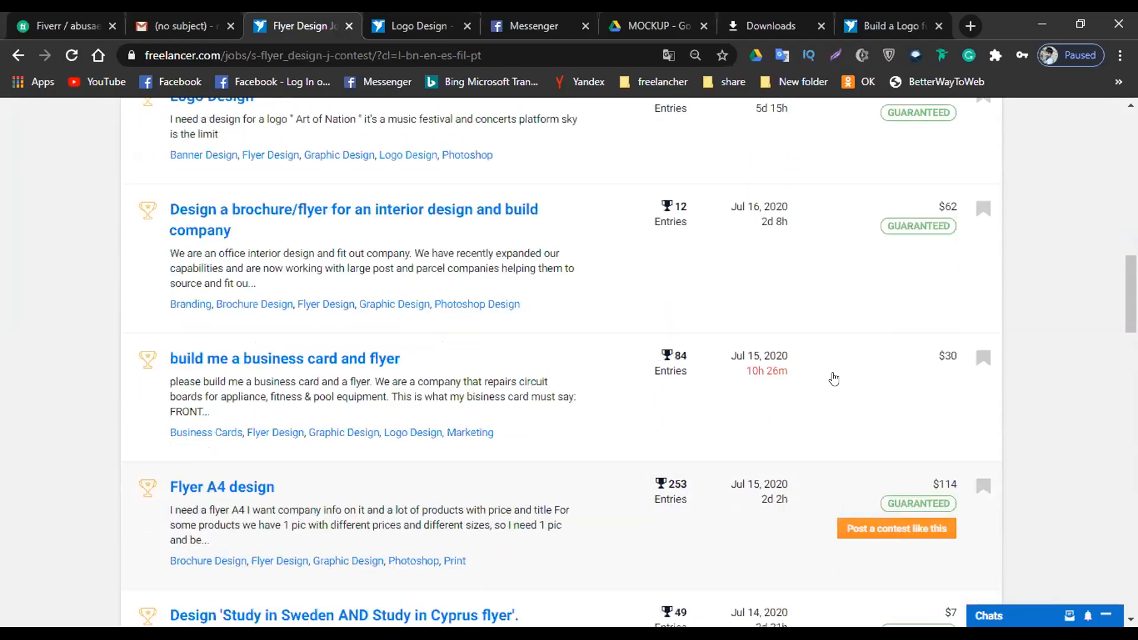
scroll(797, 445, "down", 20)
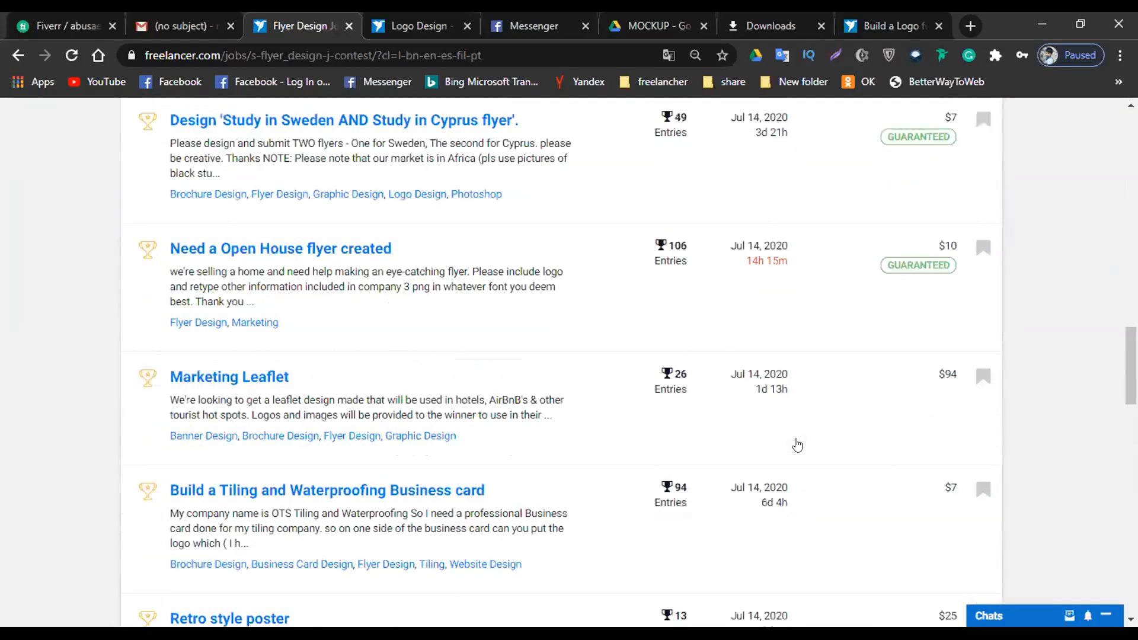
scroll(797, 446, "up", 10)
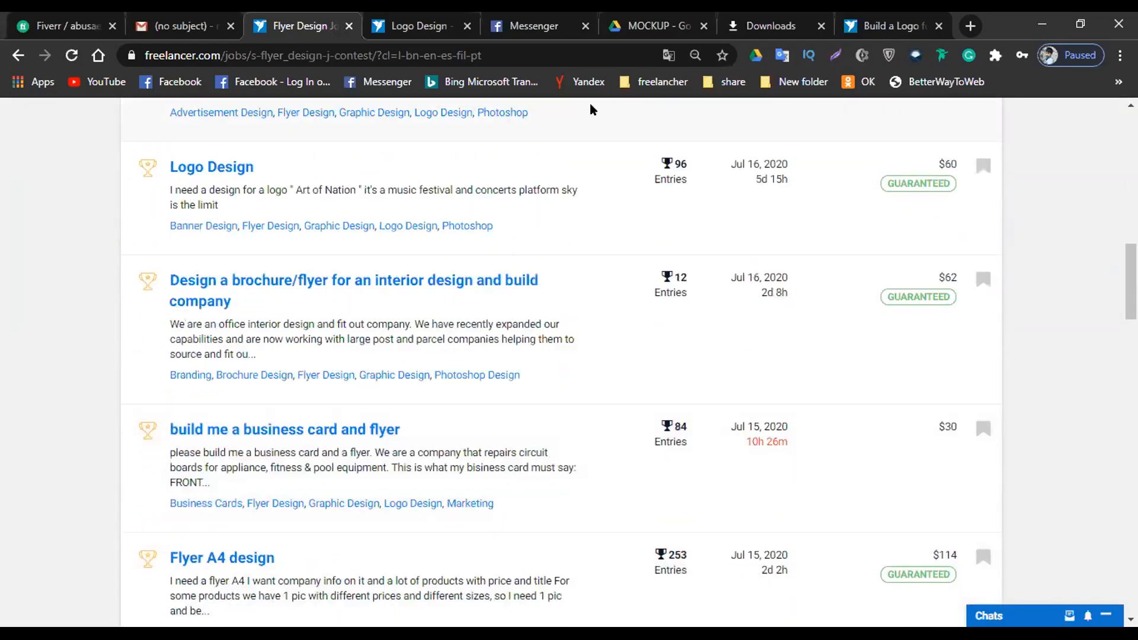
scroll(808, 491, "down", 12)
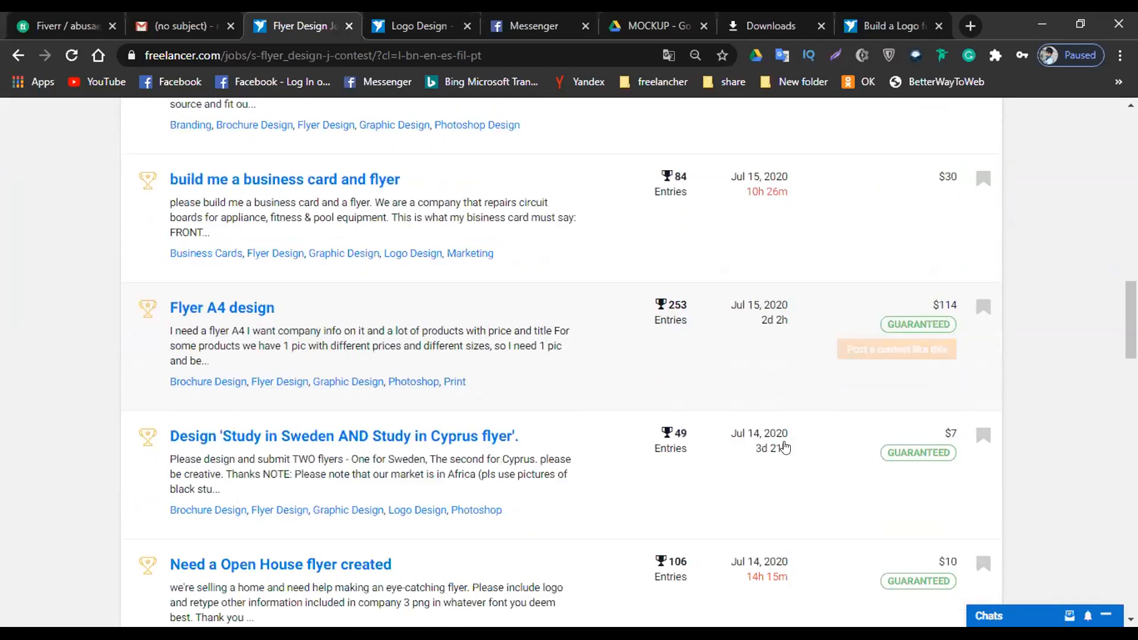
scroll(757, 354, "down", 11)
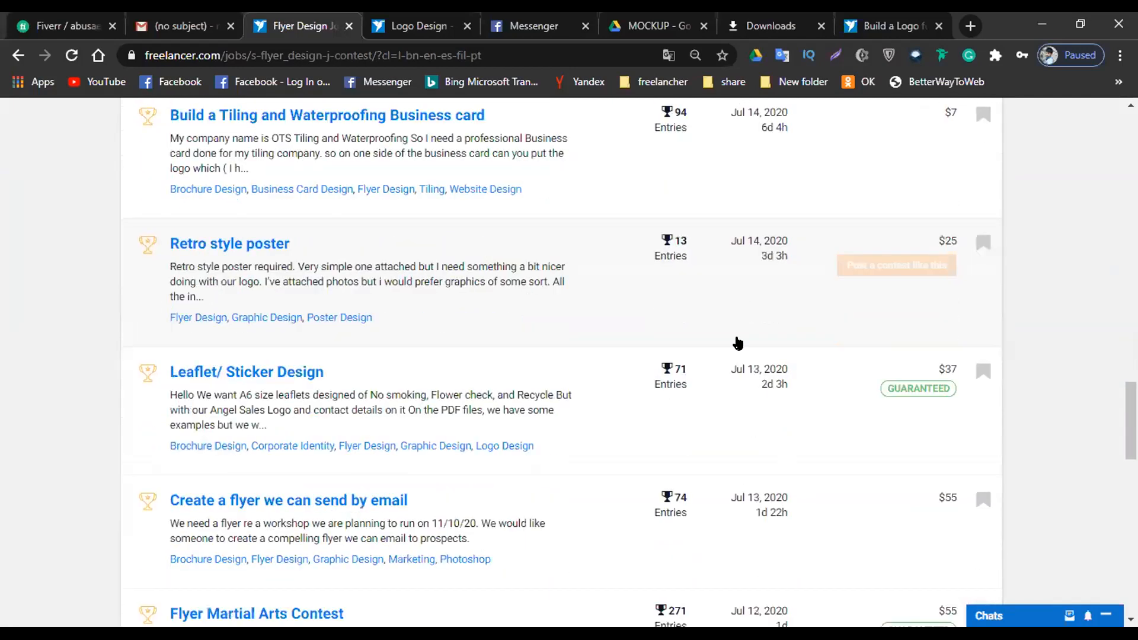
scroll(731, 344, "down", 5)
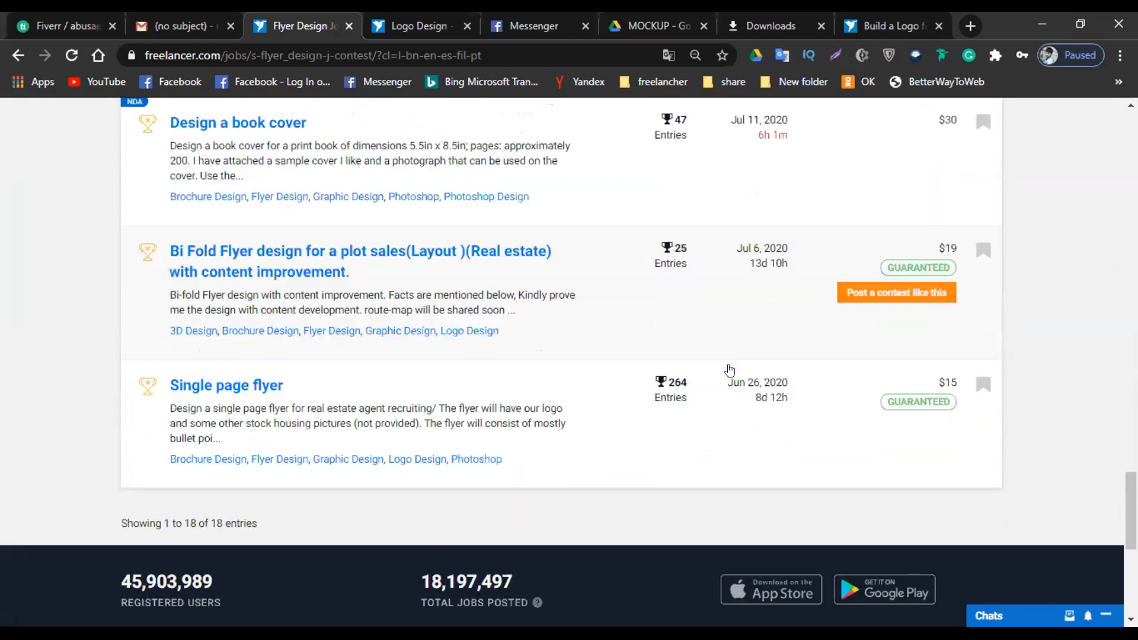
scroll(730, 369, "up", 18)
scroll(18, 380, "up", 15)
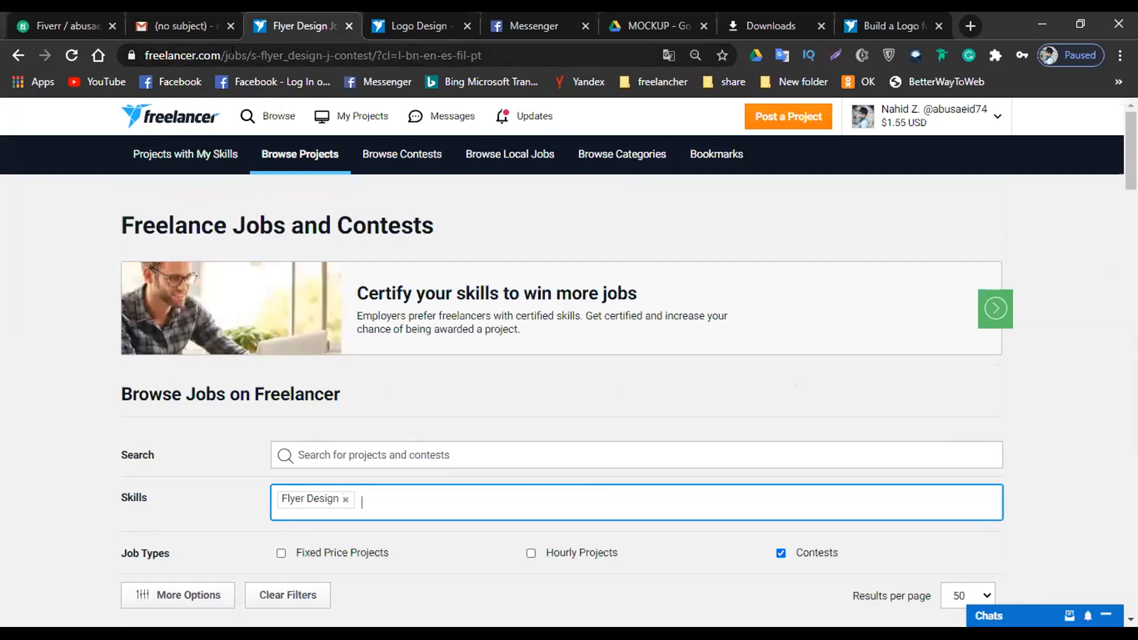
Load the general job listing without the skill and job type filters at freelancer.com/jobs.
left_click_drag(226, 55, 482, 58)
key("BackSpace")
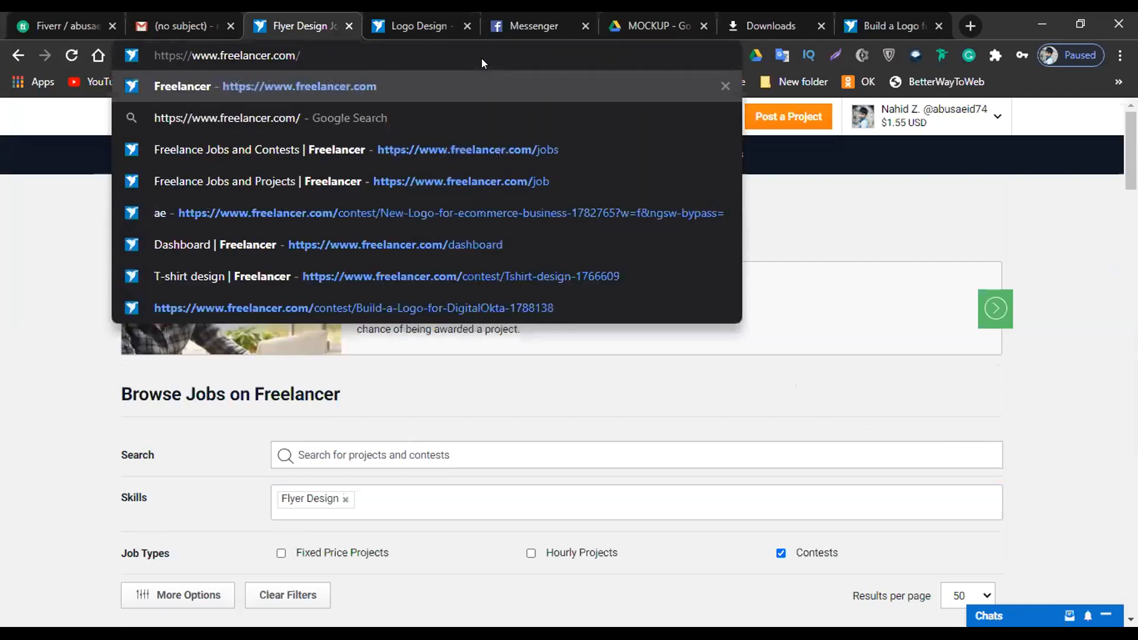
type("jobs")
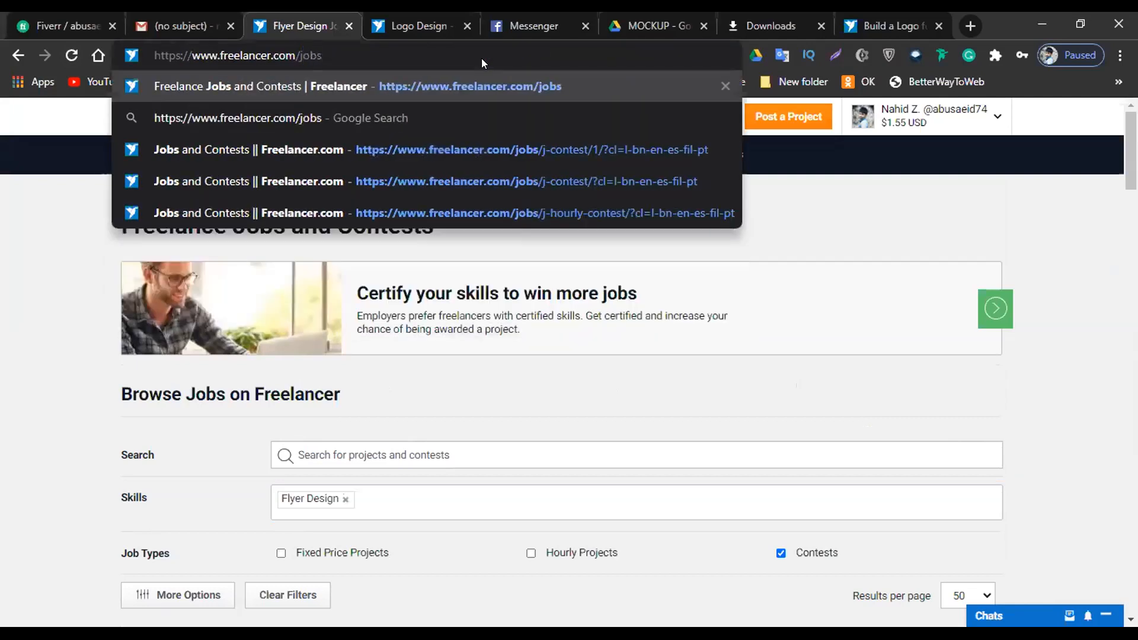
key("Return")
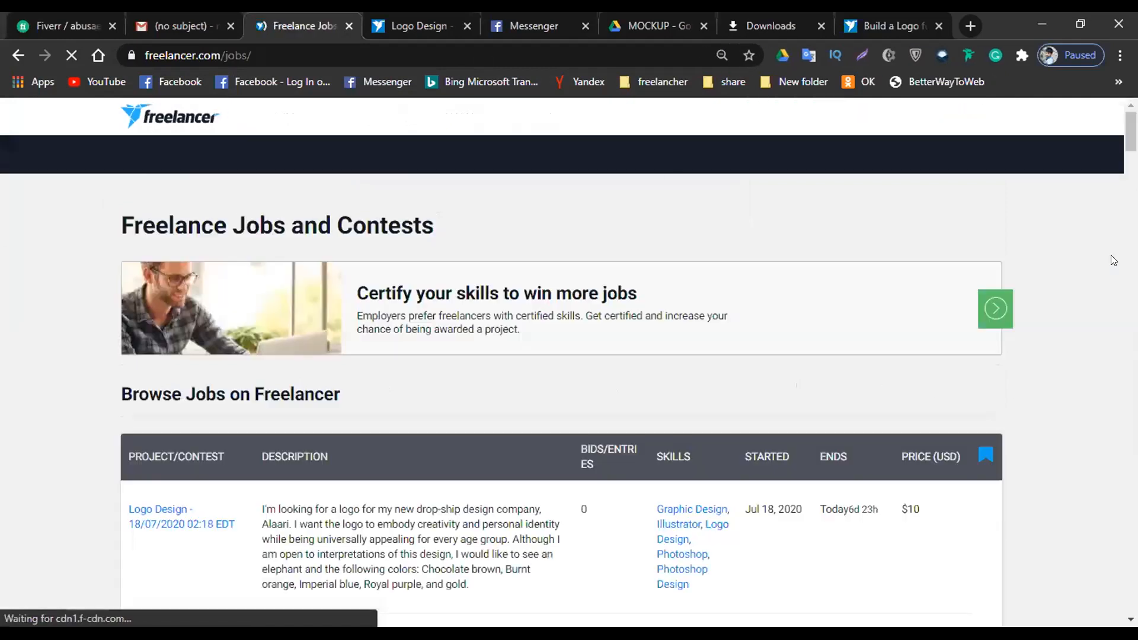
Limit the job types to contests by excluding fixed price and hourly projects, and browse the contests across all skills.
scroll(813, 387, "down", 1)
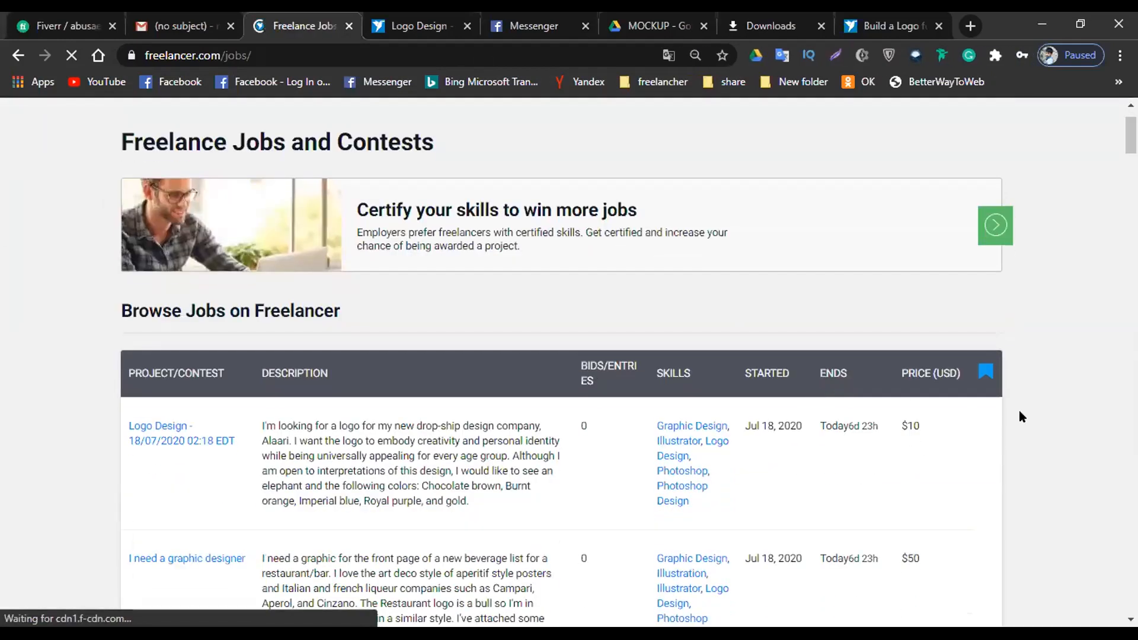
scroll(1031, 406, "down", 2)
scroll(1031, 407, "up", 3)
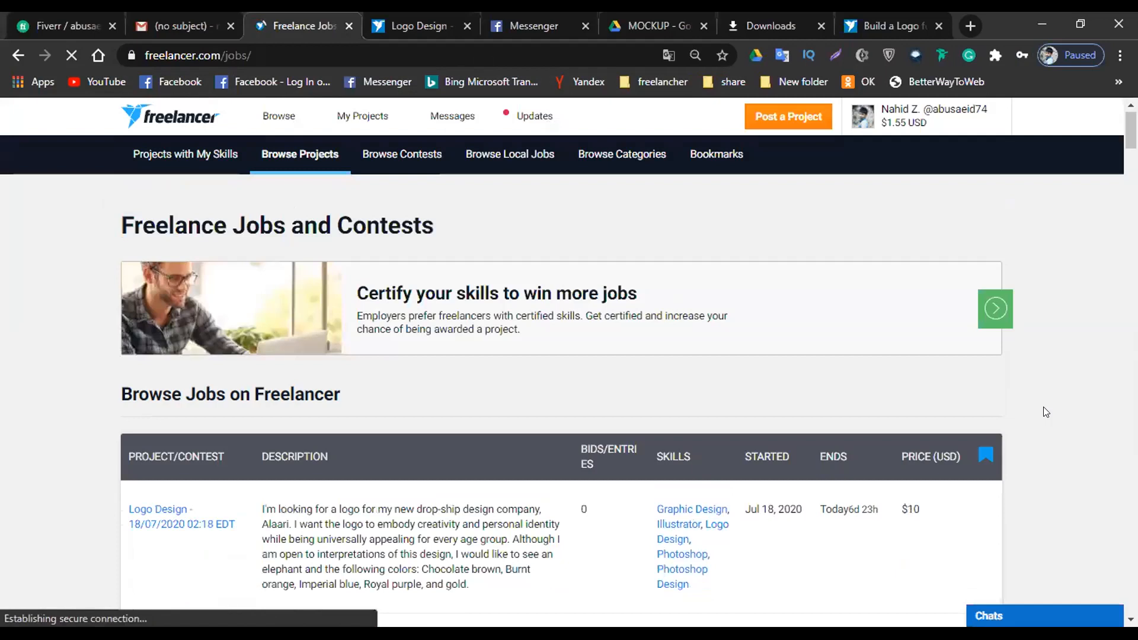
scroll(1047, 412, "down", 2)
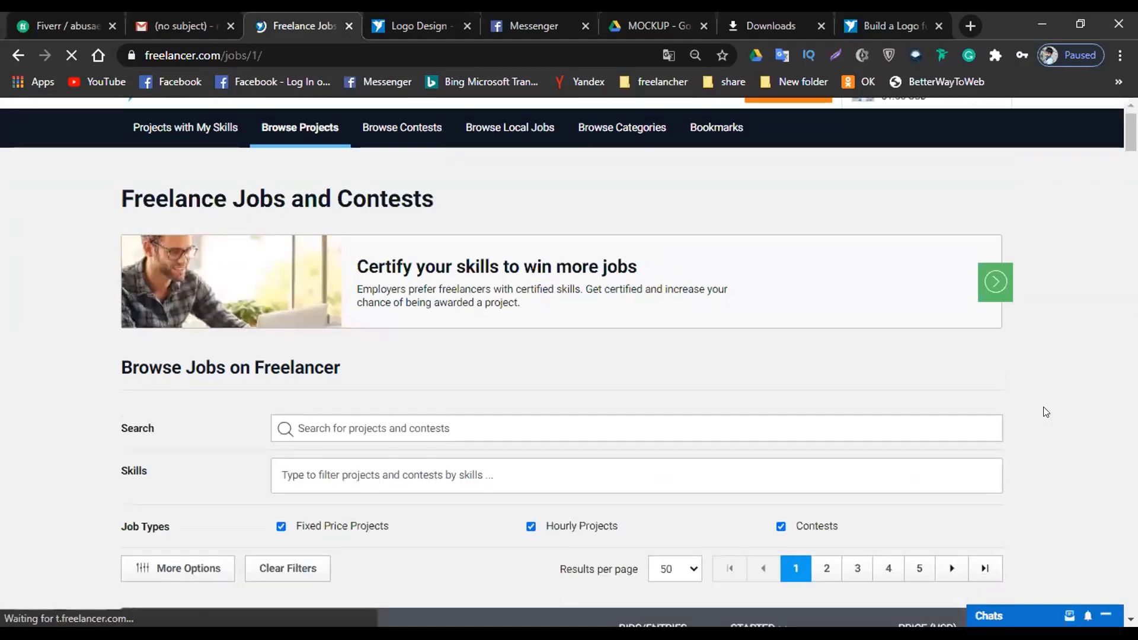
scroll(1047, 412, "down", 5)
scroll(323, 243, "up", 1)
left_click(282, 220)
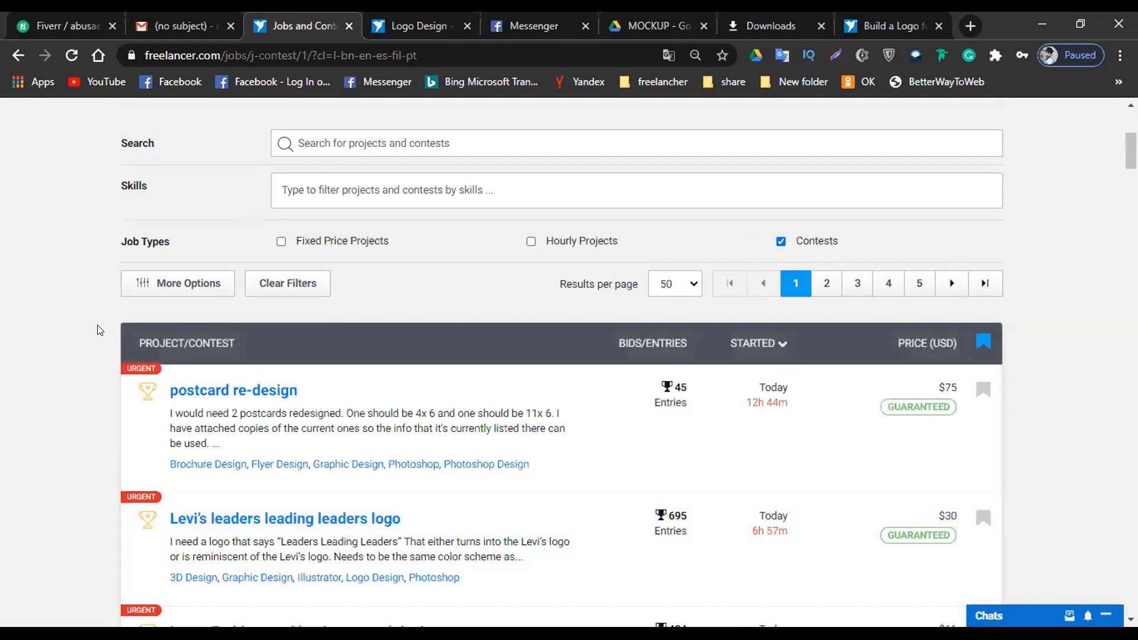
scroll(946, 323, "down", 9)
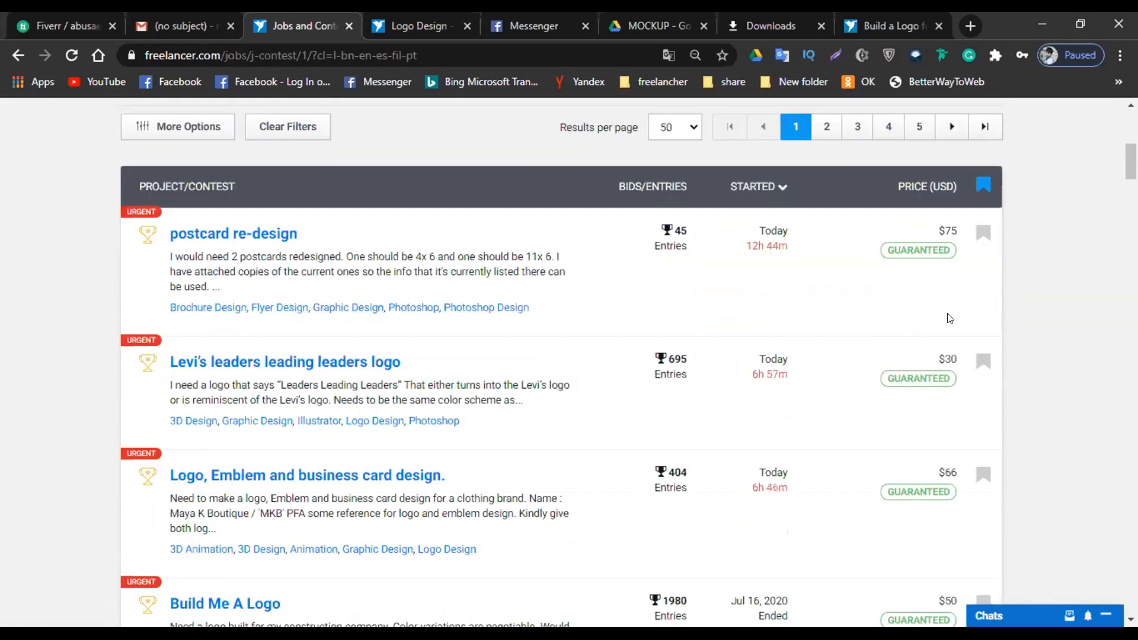
scroll(944, 345, "down", 13)
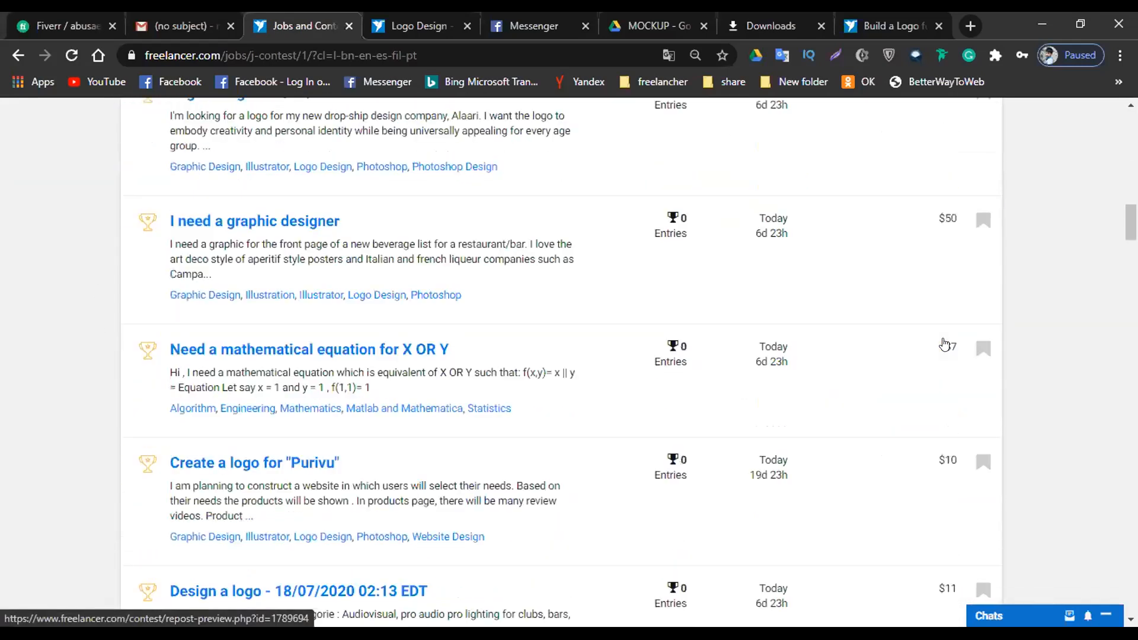
scroll(877, 507, "up", 18)
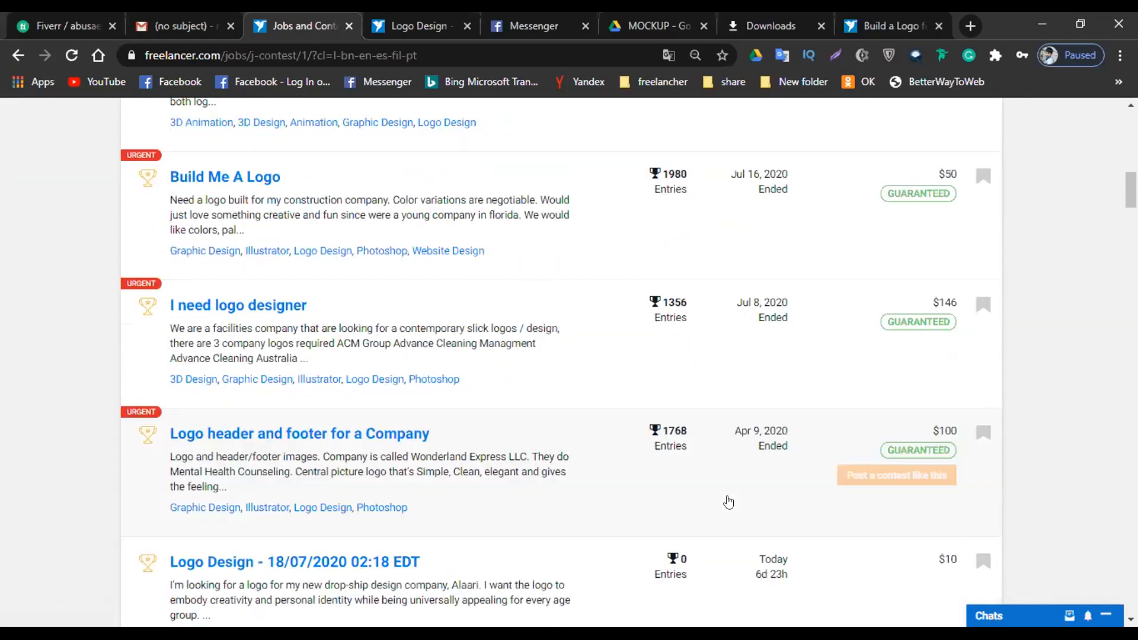